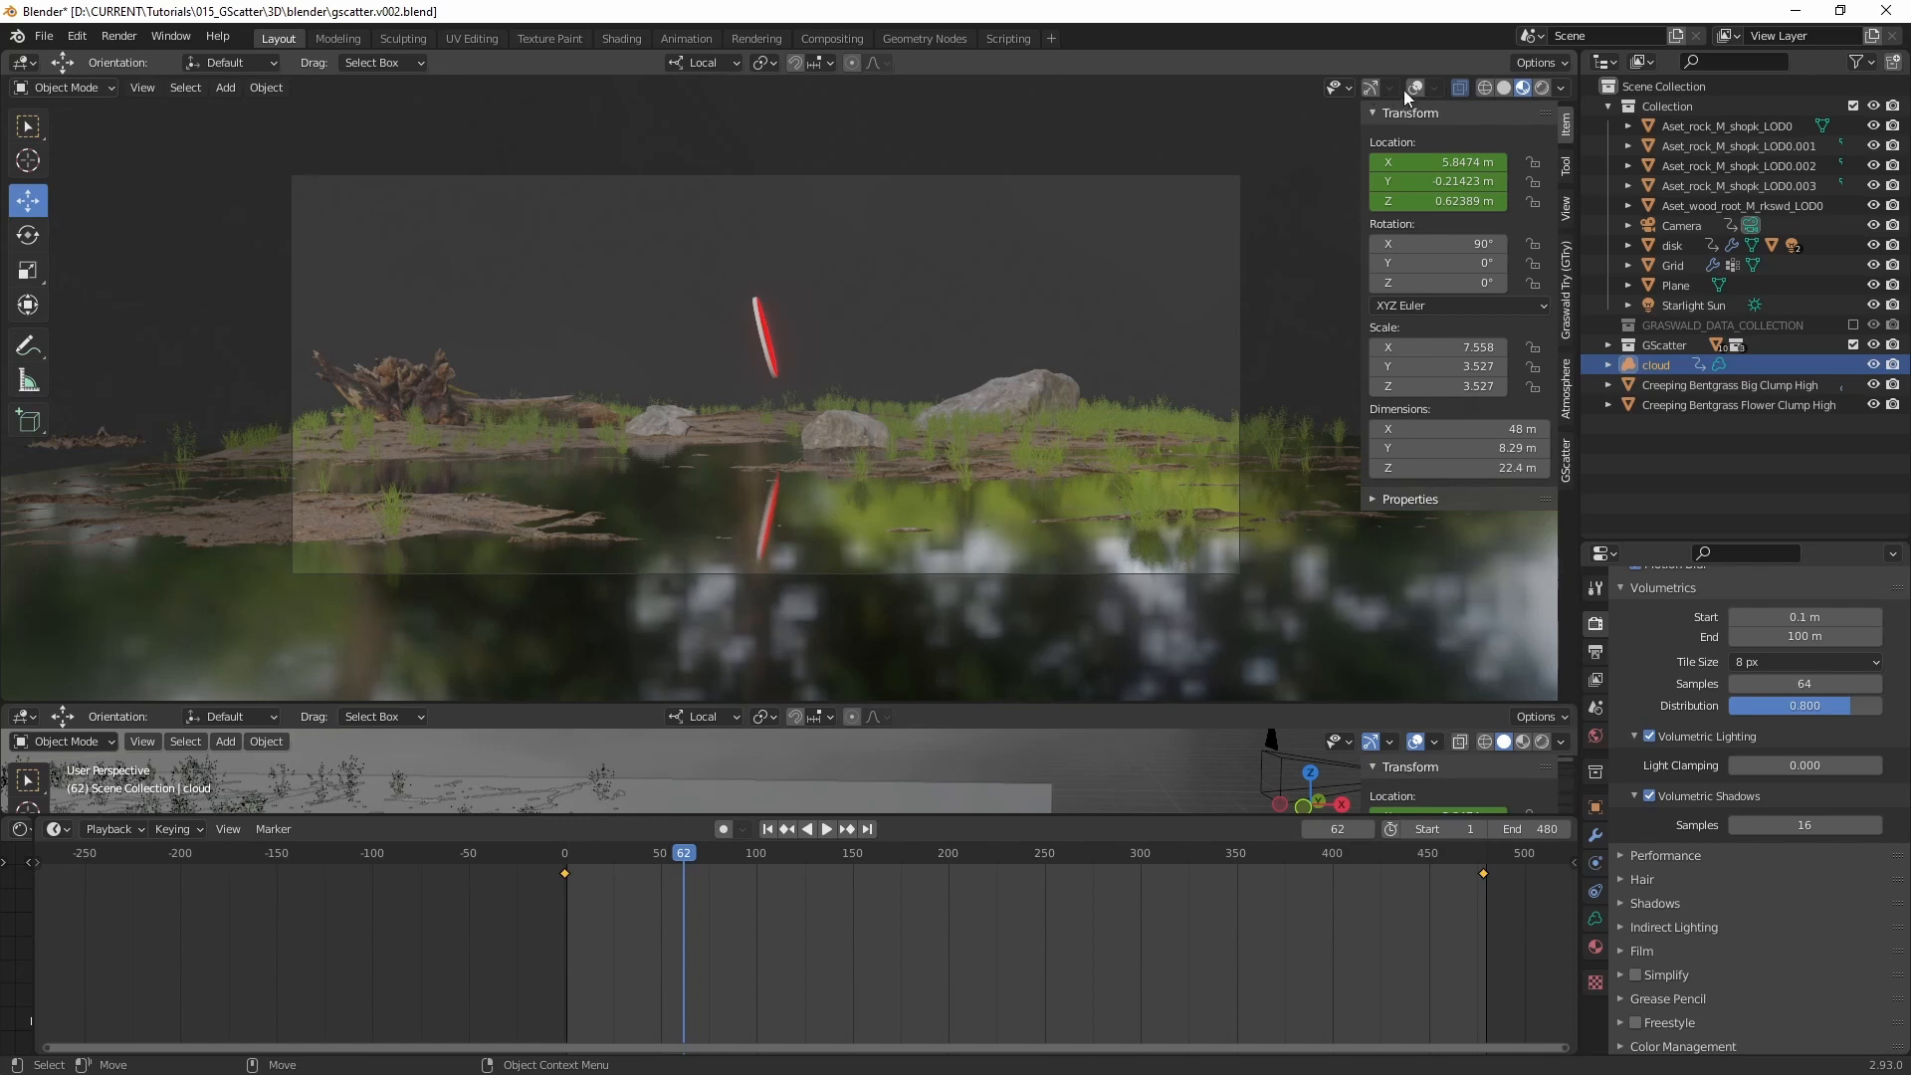
Step: Examine the finished scene and the distribution of the Creeping Bentgrass Big Clump High grass over the ground
{"action": "left_click", "coordinate": [944, 379]}
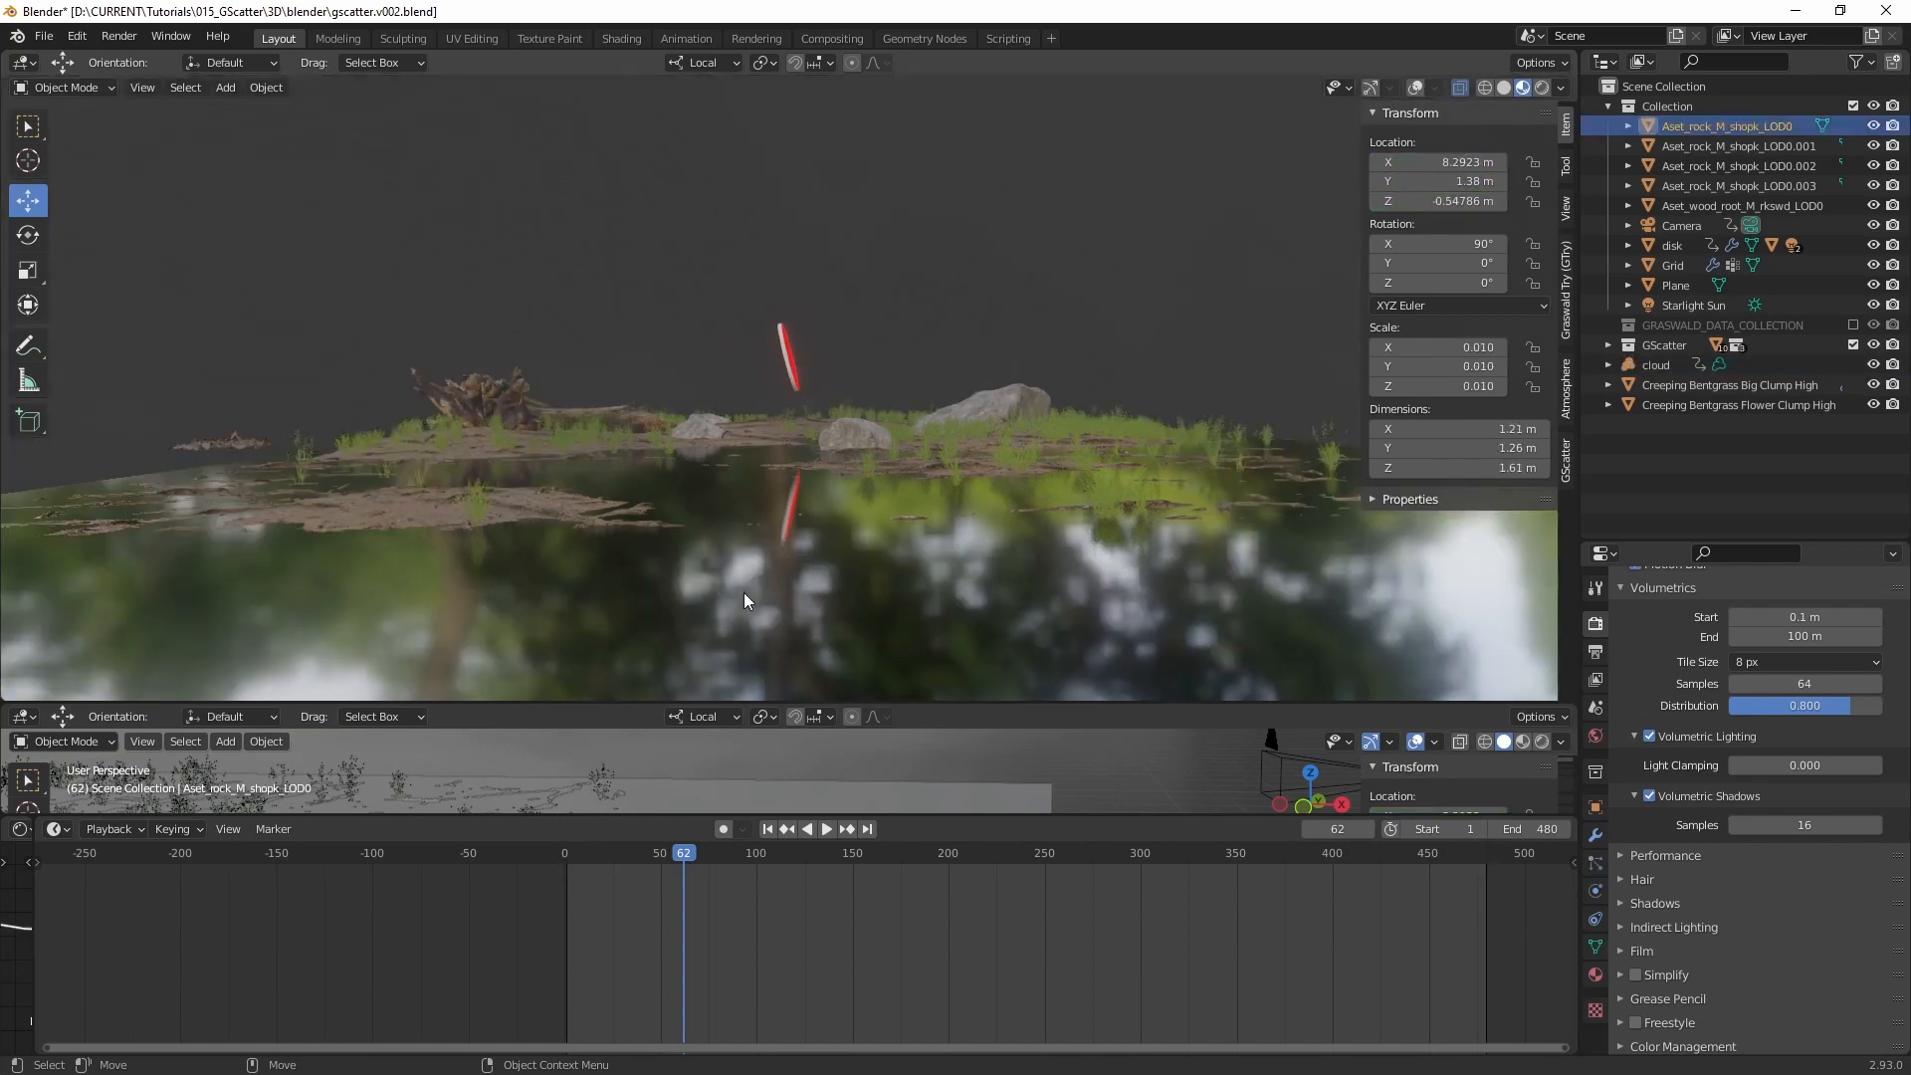
{"action": "key", "text": "ctrl+z"}
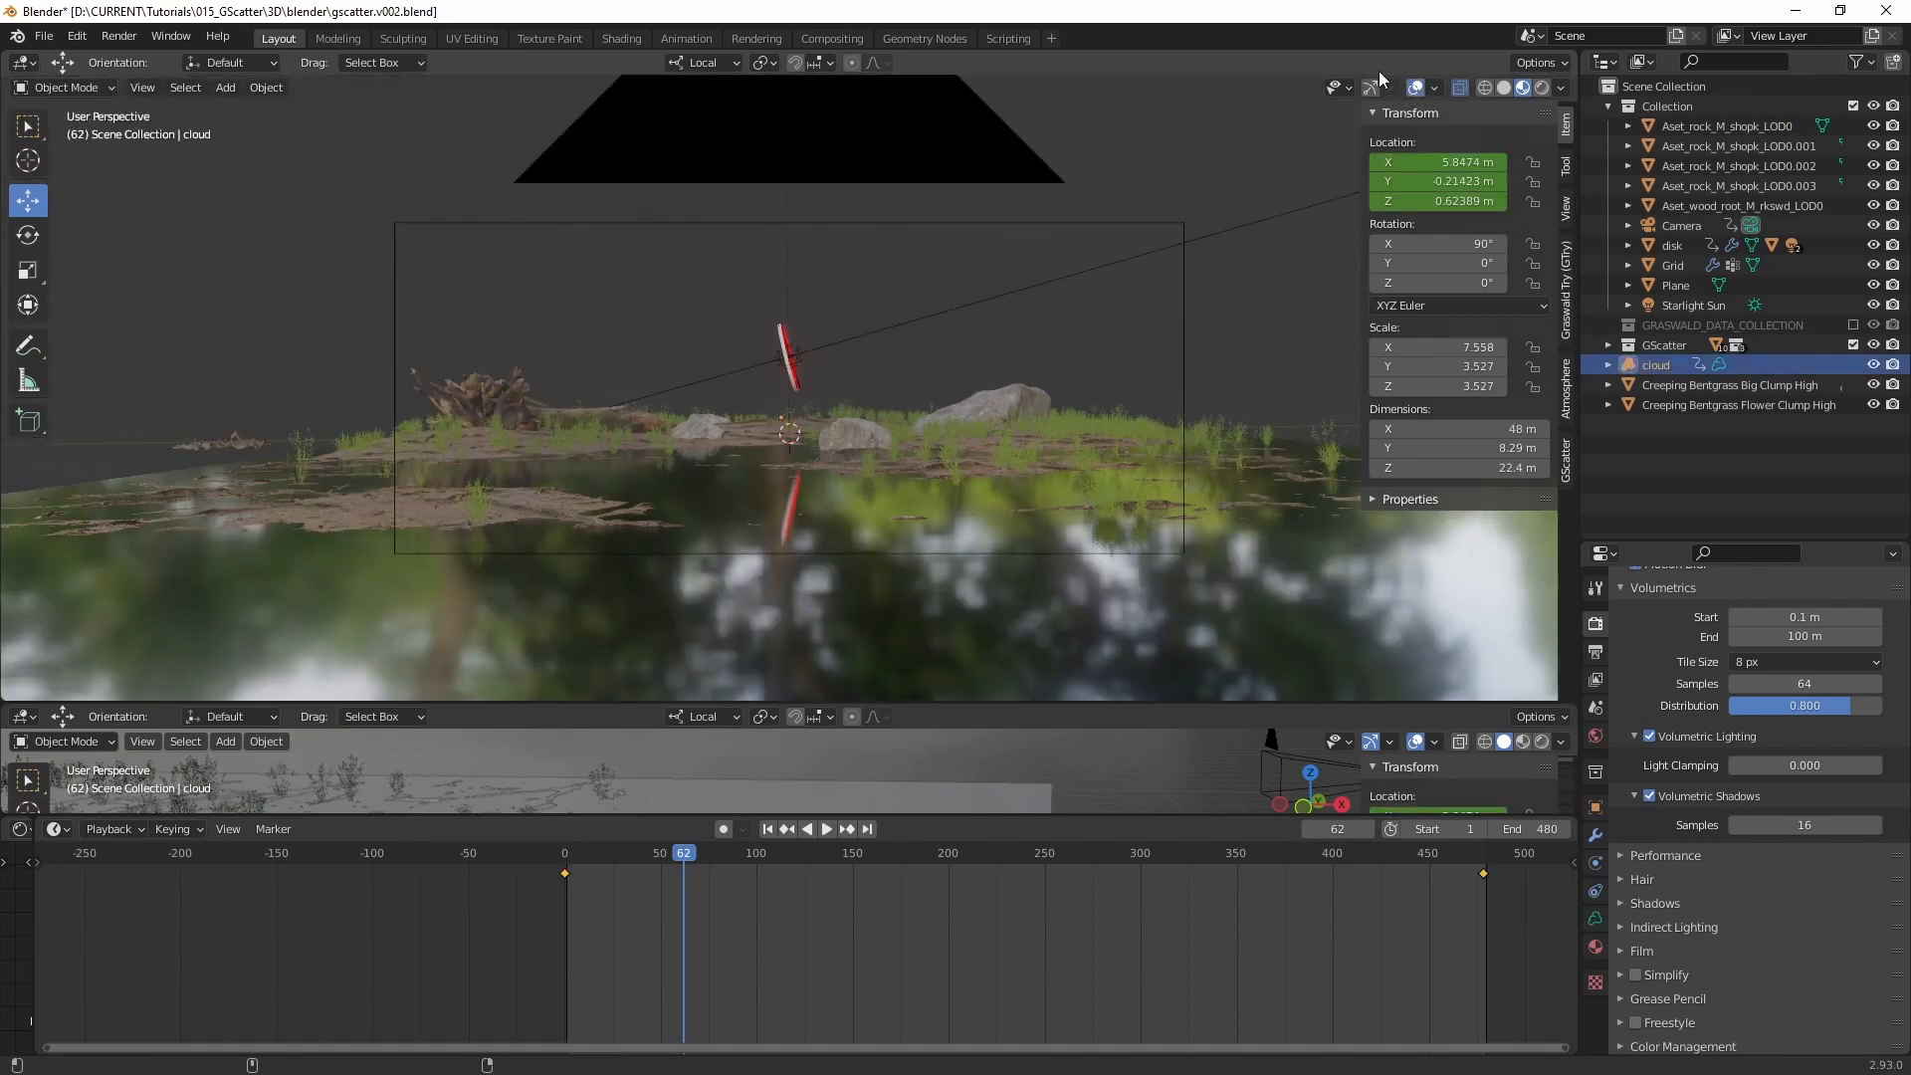
{"action": "middle_click_drag", "start_coordinate": [868, 448], "coordinate": [818, 387]}
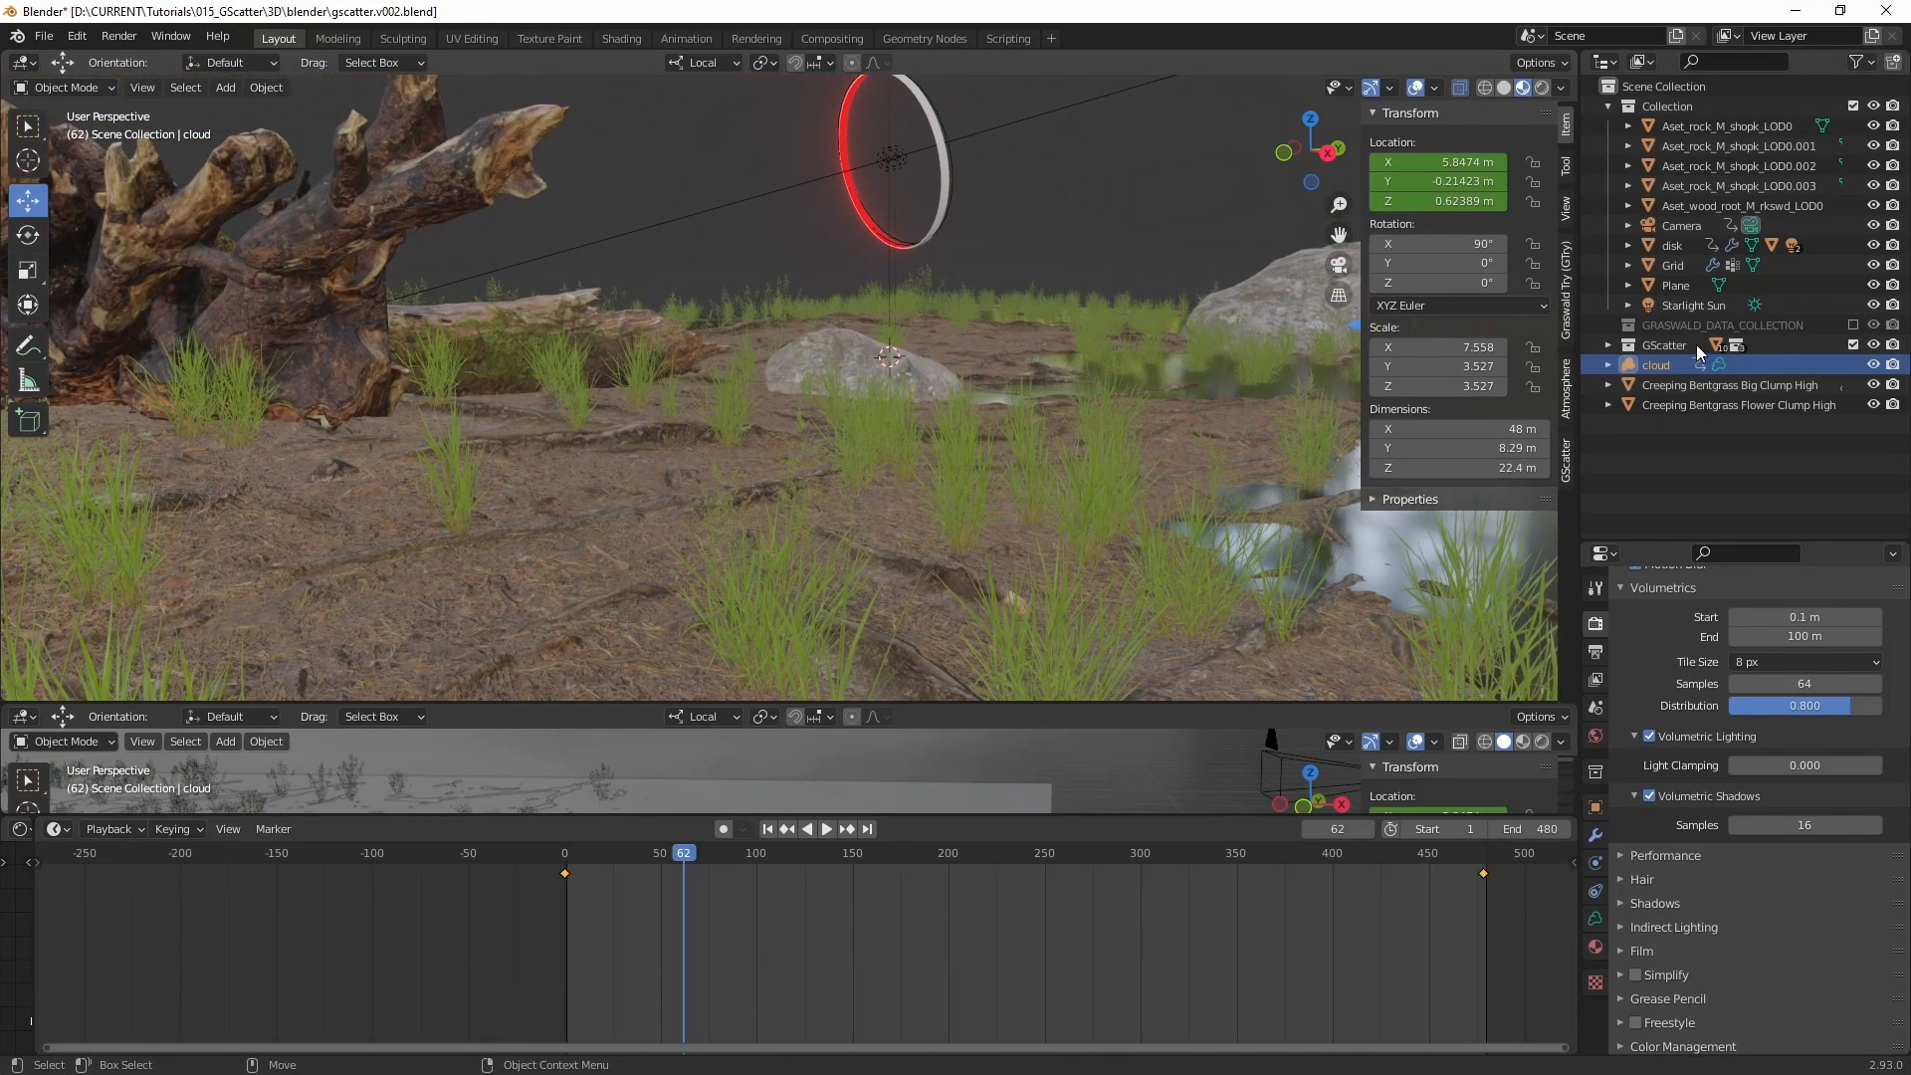
{"action": "left_click", "coordinate": [1689, 384]}
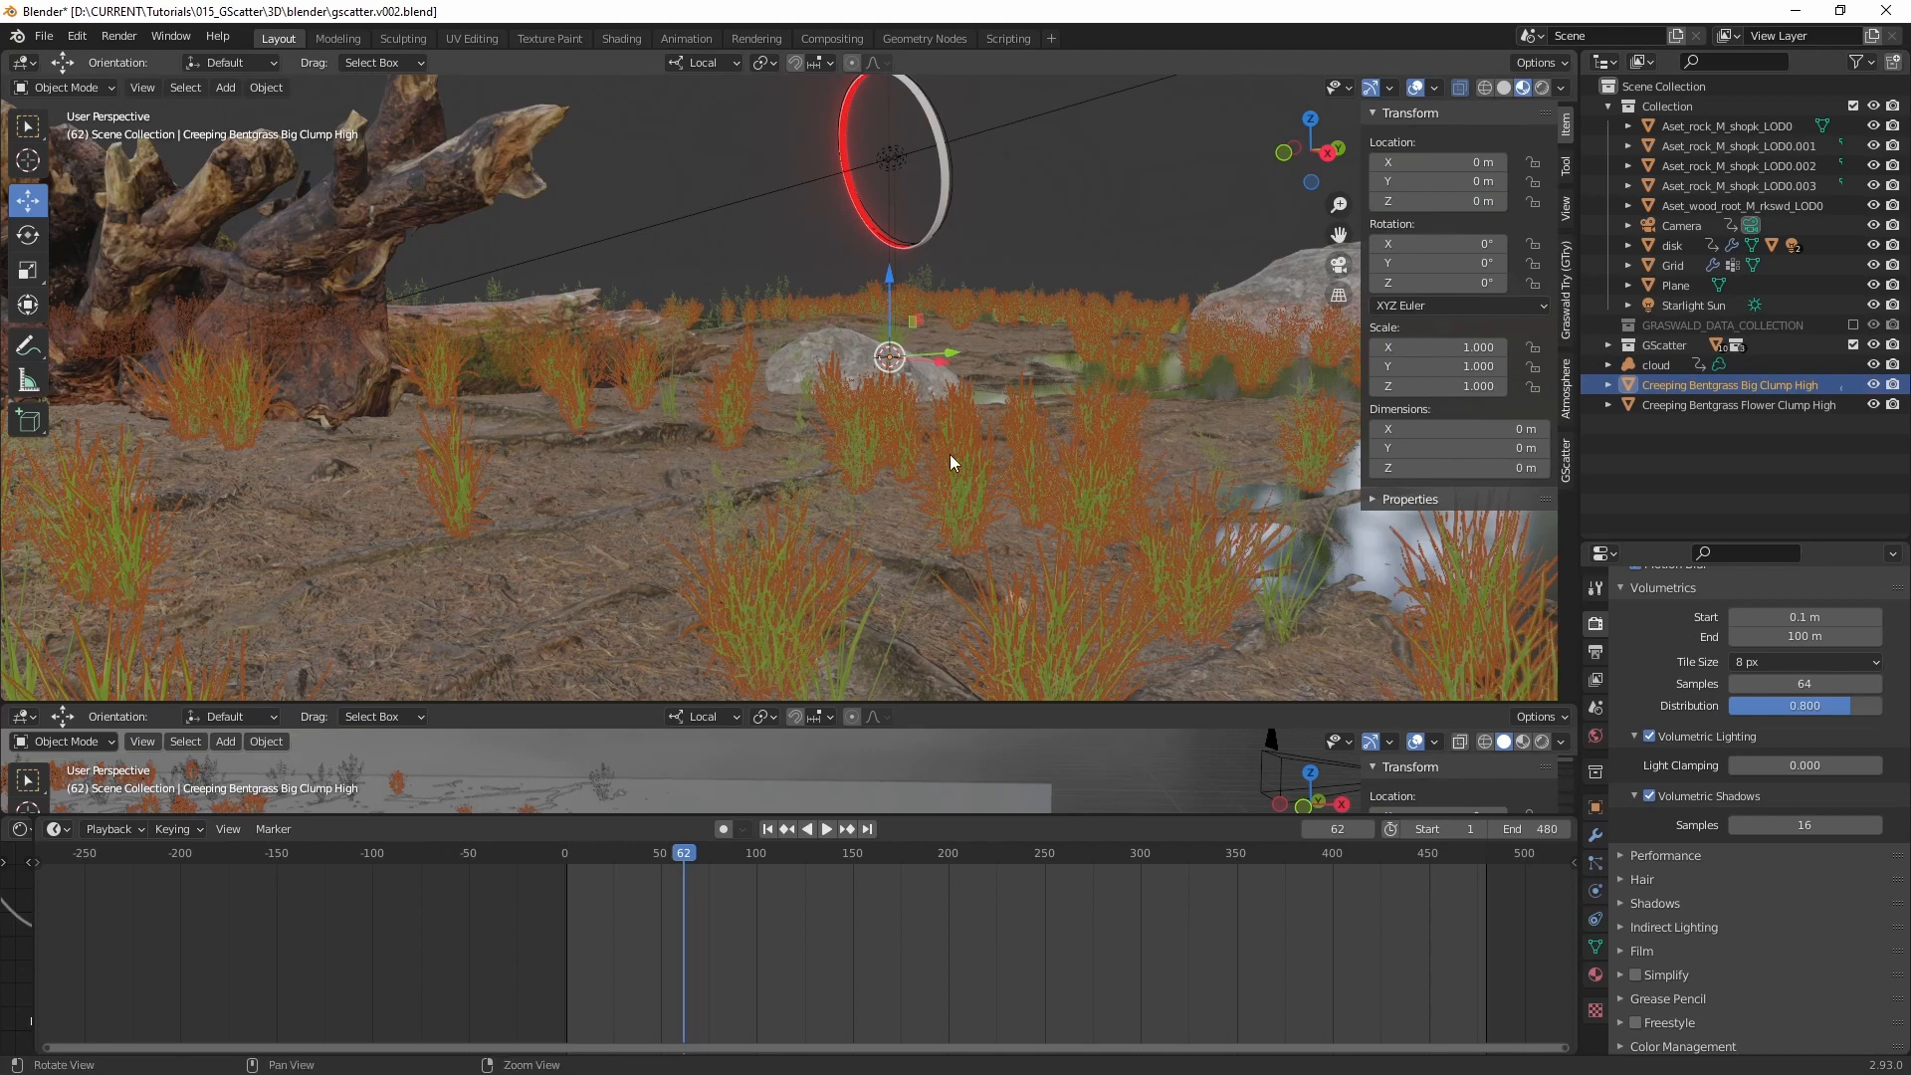
{"action": "middle_click_drag", "start_coordinate": [950, 454], "coordinate": [729, 432]}
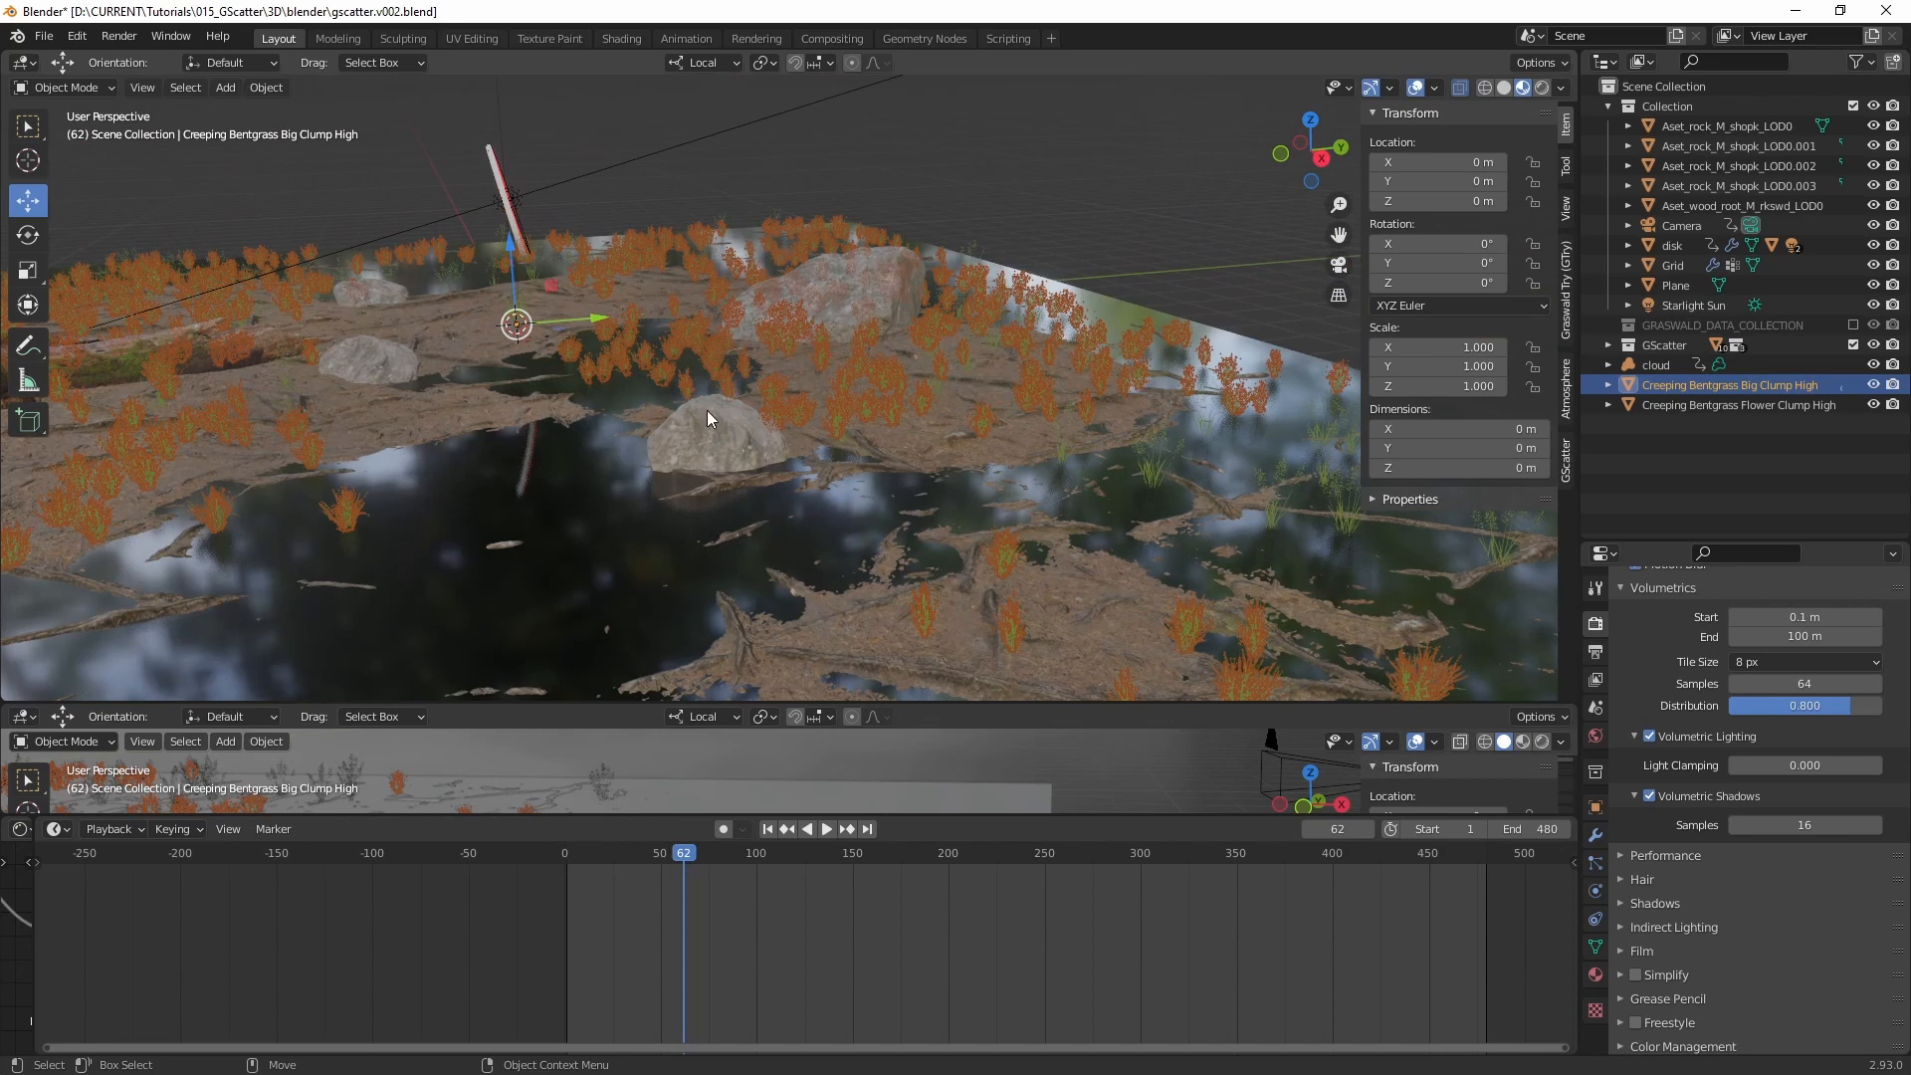
Step: Select the glowing disk above the ground and frame it for a closer look
{"action": "left_click", "coordinate": [707, 410]}
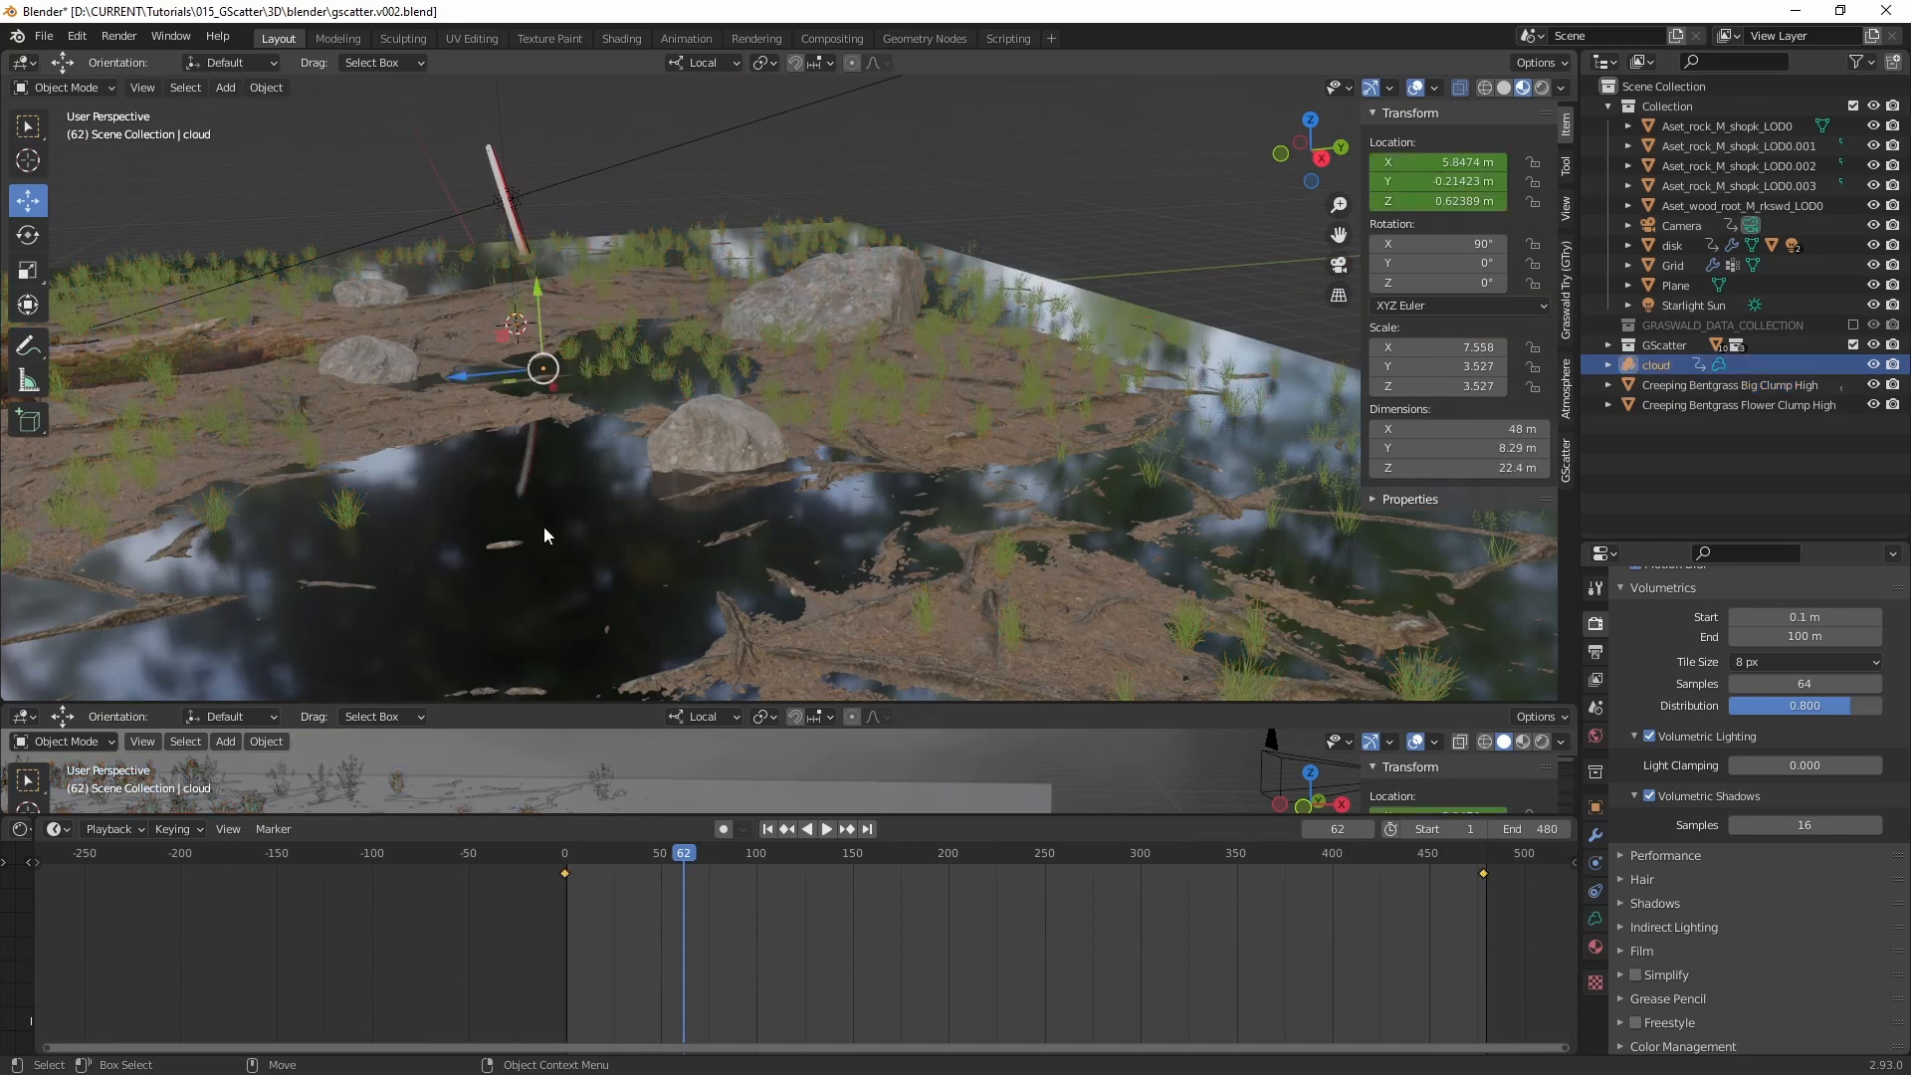
{"action": "left_click", "coordinate": [496, 166]}
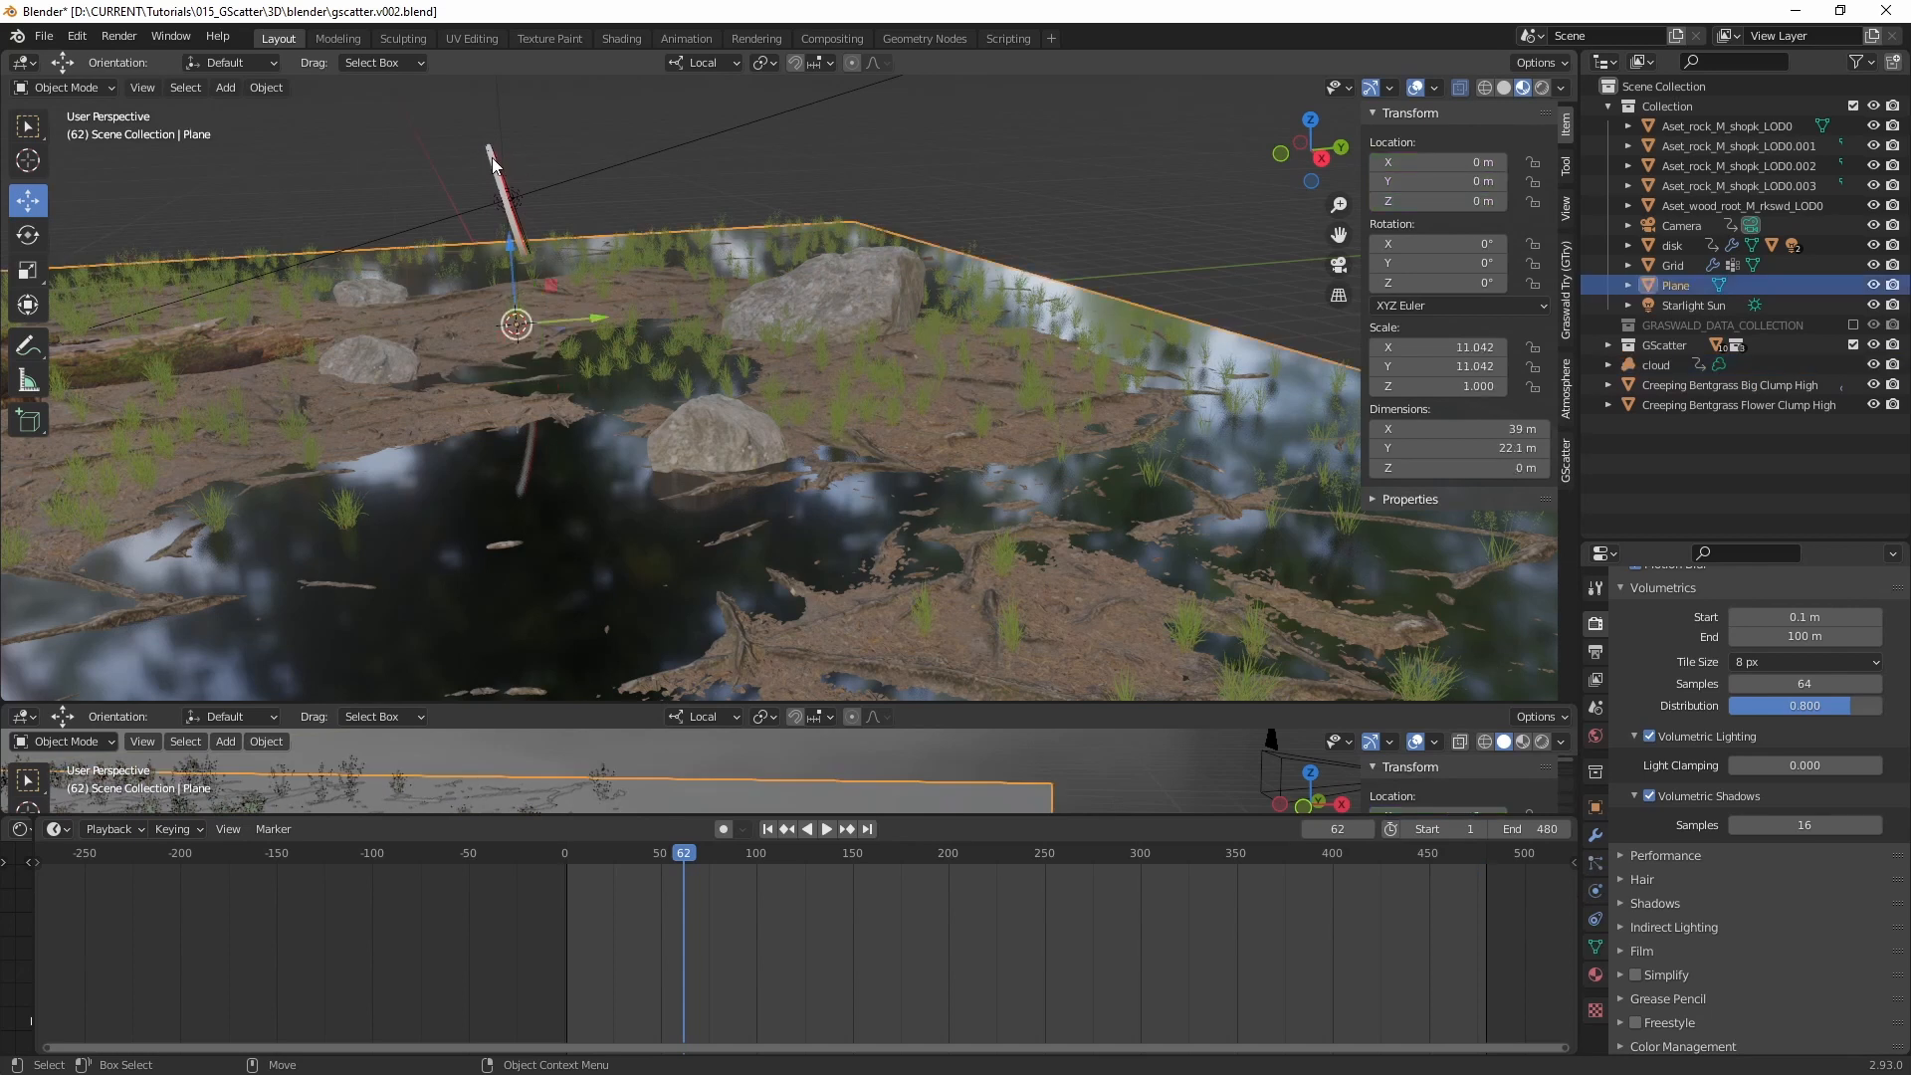
{"action": "left_click", "coordinate": [503, 196]}
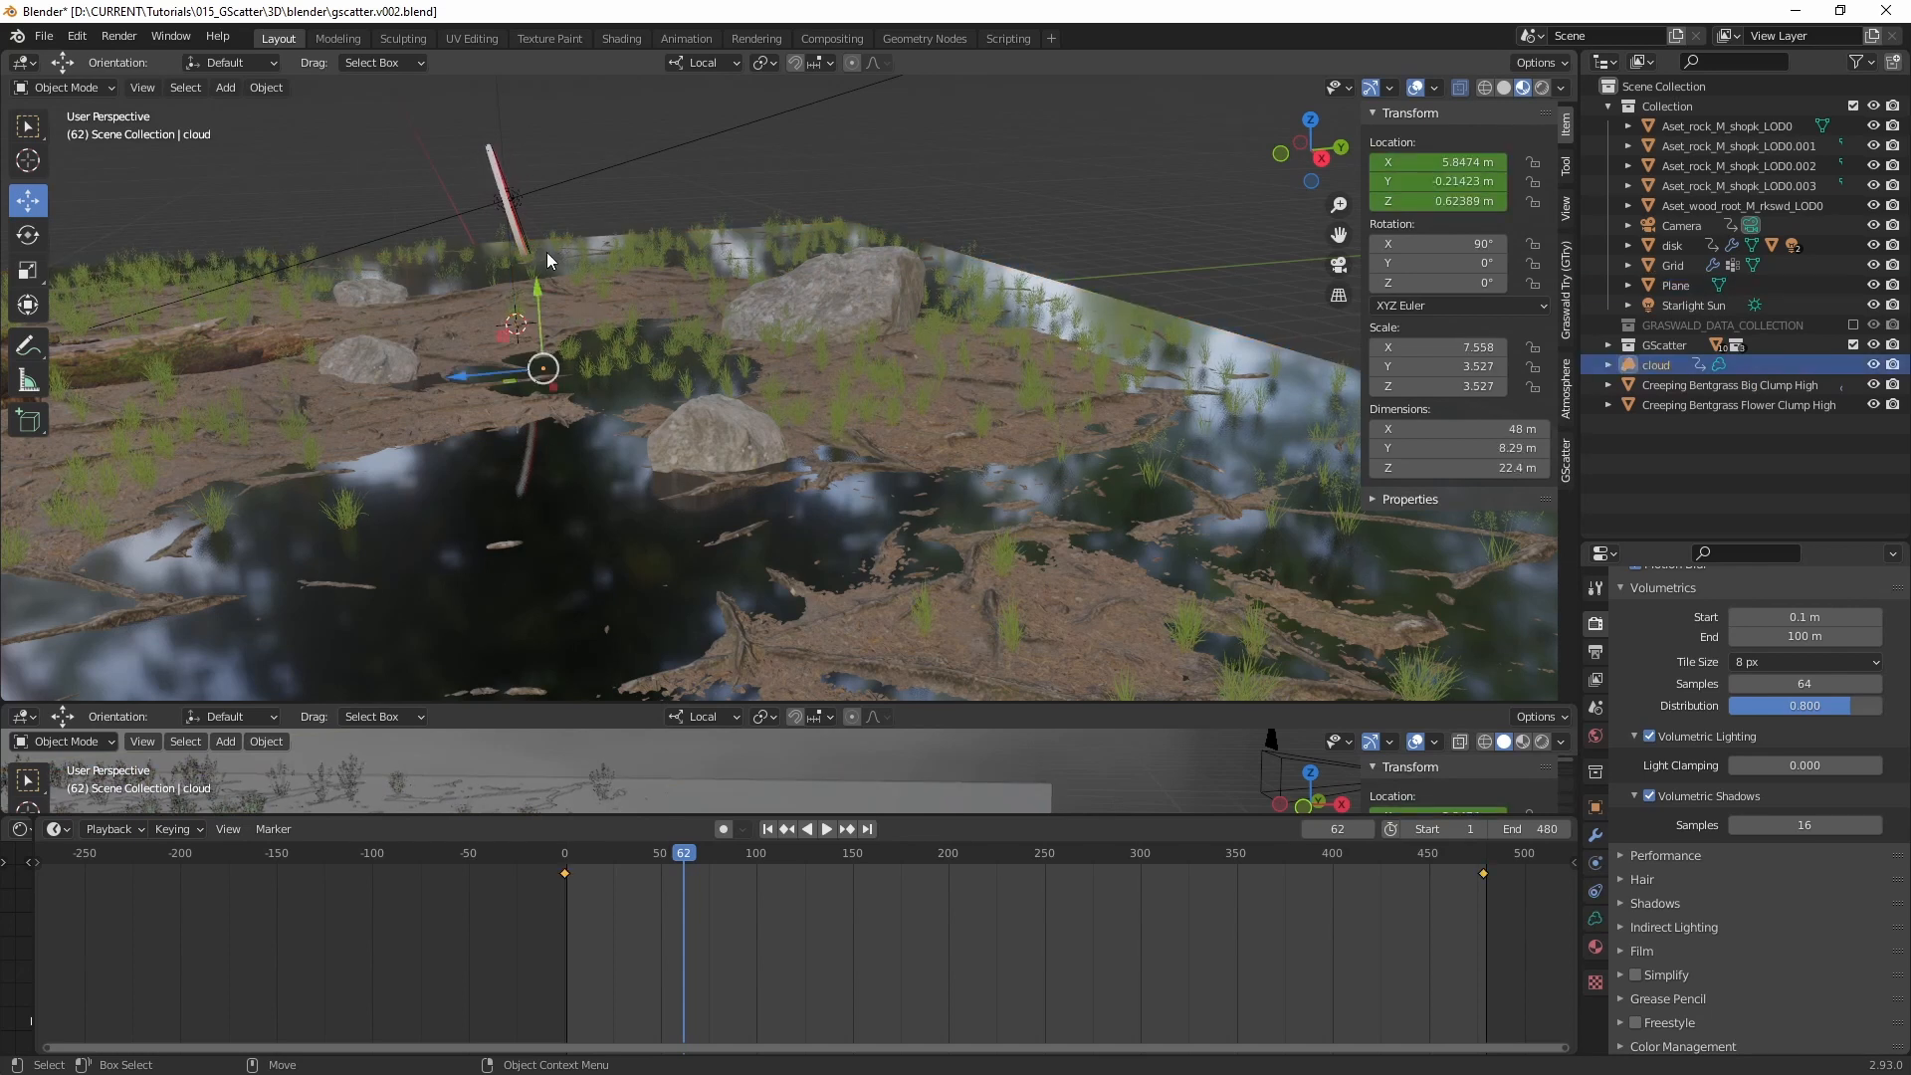
{"action": "left_click", "coordinate": [517, 227]}
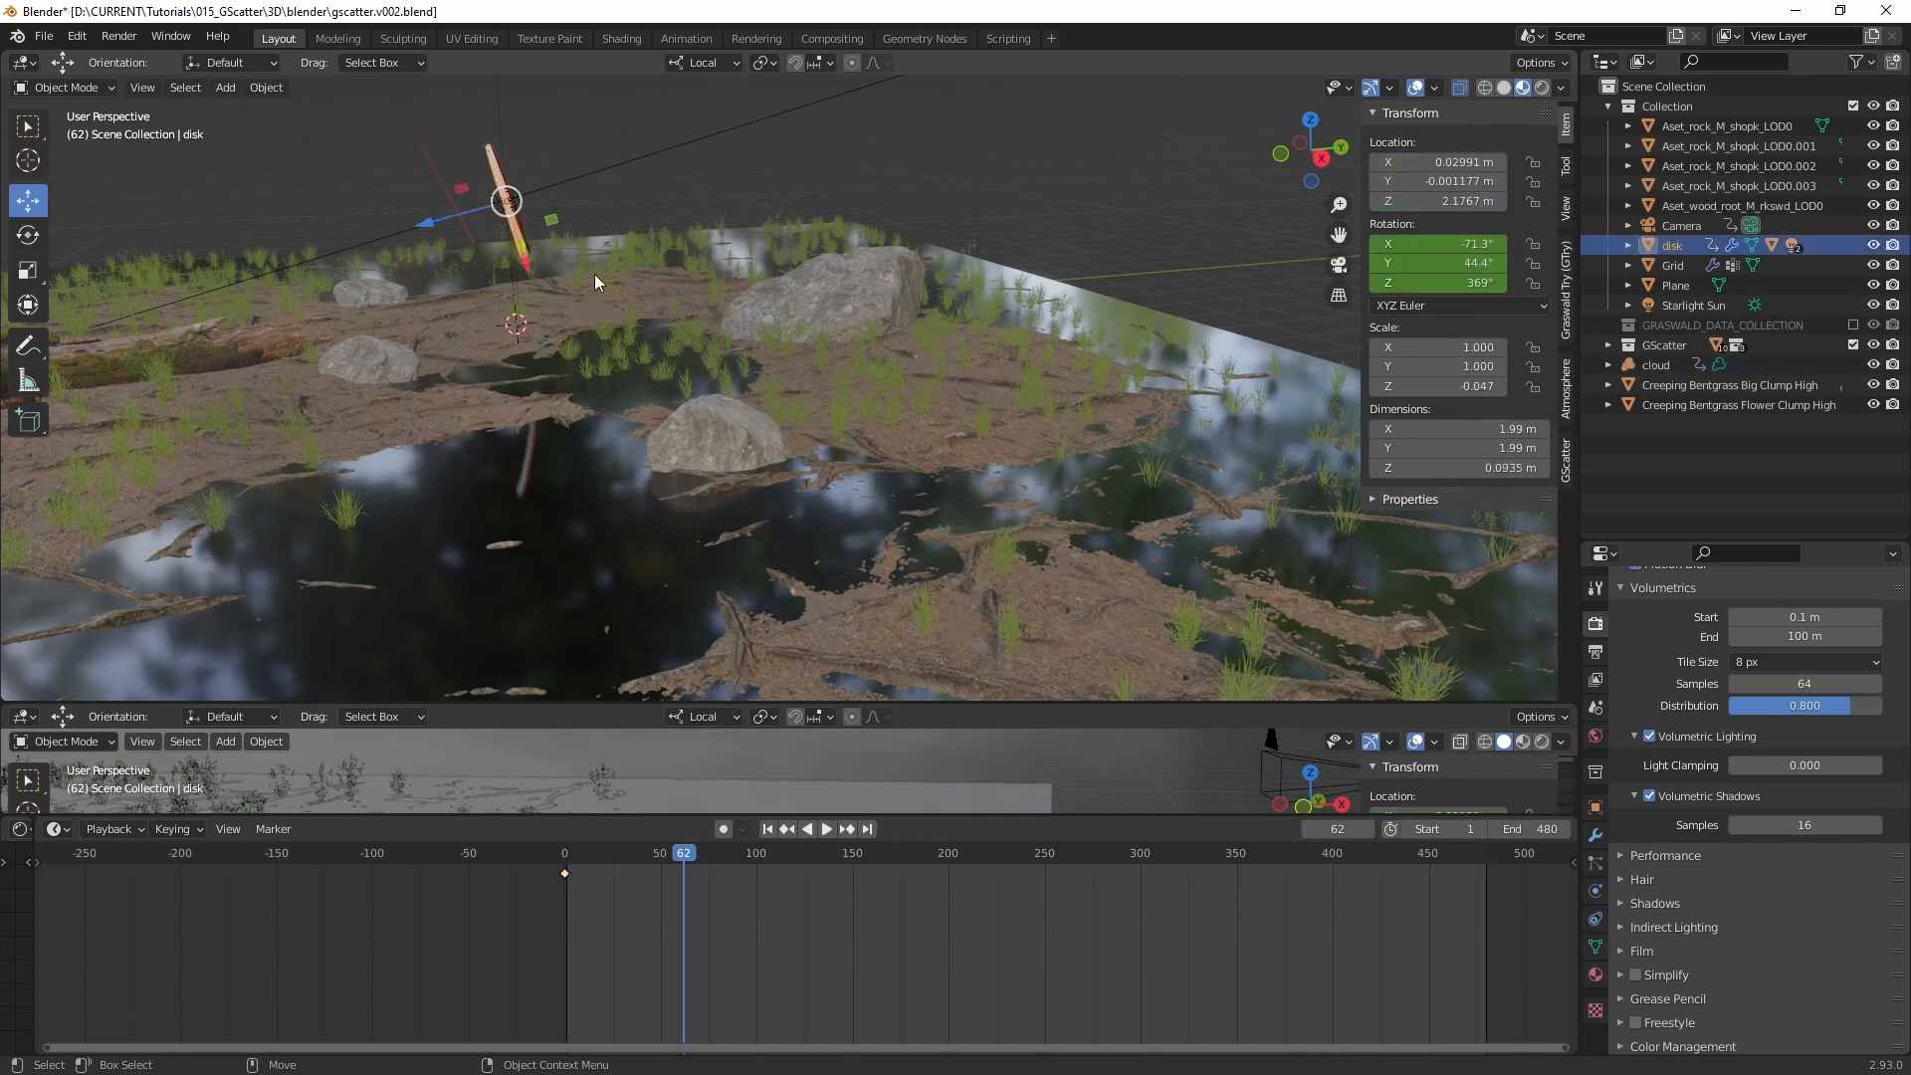
{"action": "key", "text": "f"}
{"action": "mouse_move", "coordinate": [639, 302]}
{"action": "left_mouse_down", "text": "alt"}
{"action": "mouse_move", "coordinate": [594, 279]}
{"action": "mouse_move", "coordinate": [631, 279]}
{"action": "left_mouse_up", "text": "alt"}
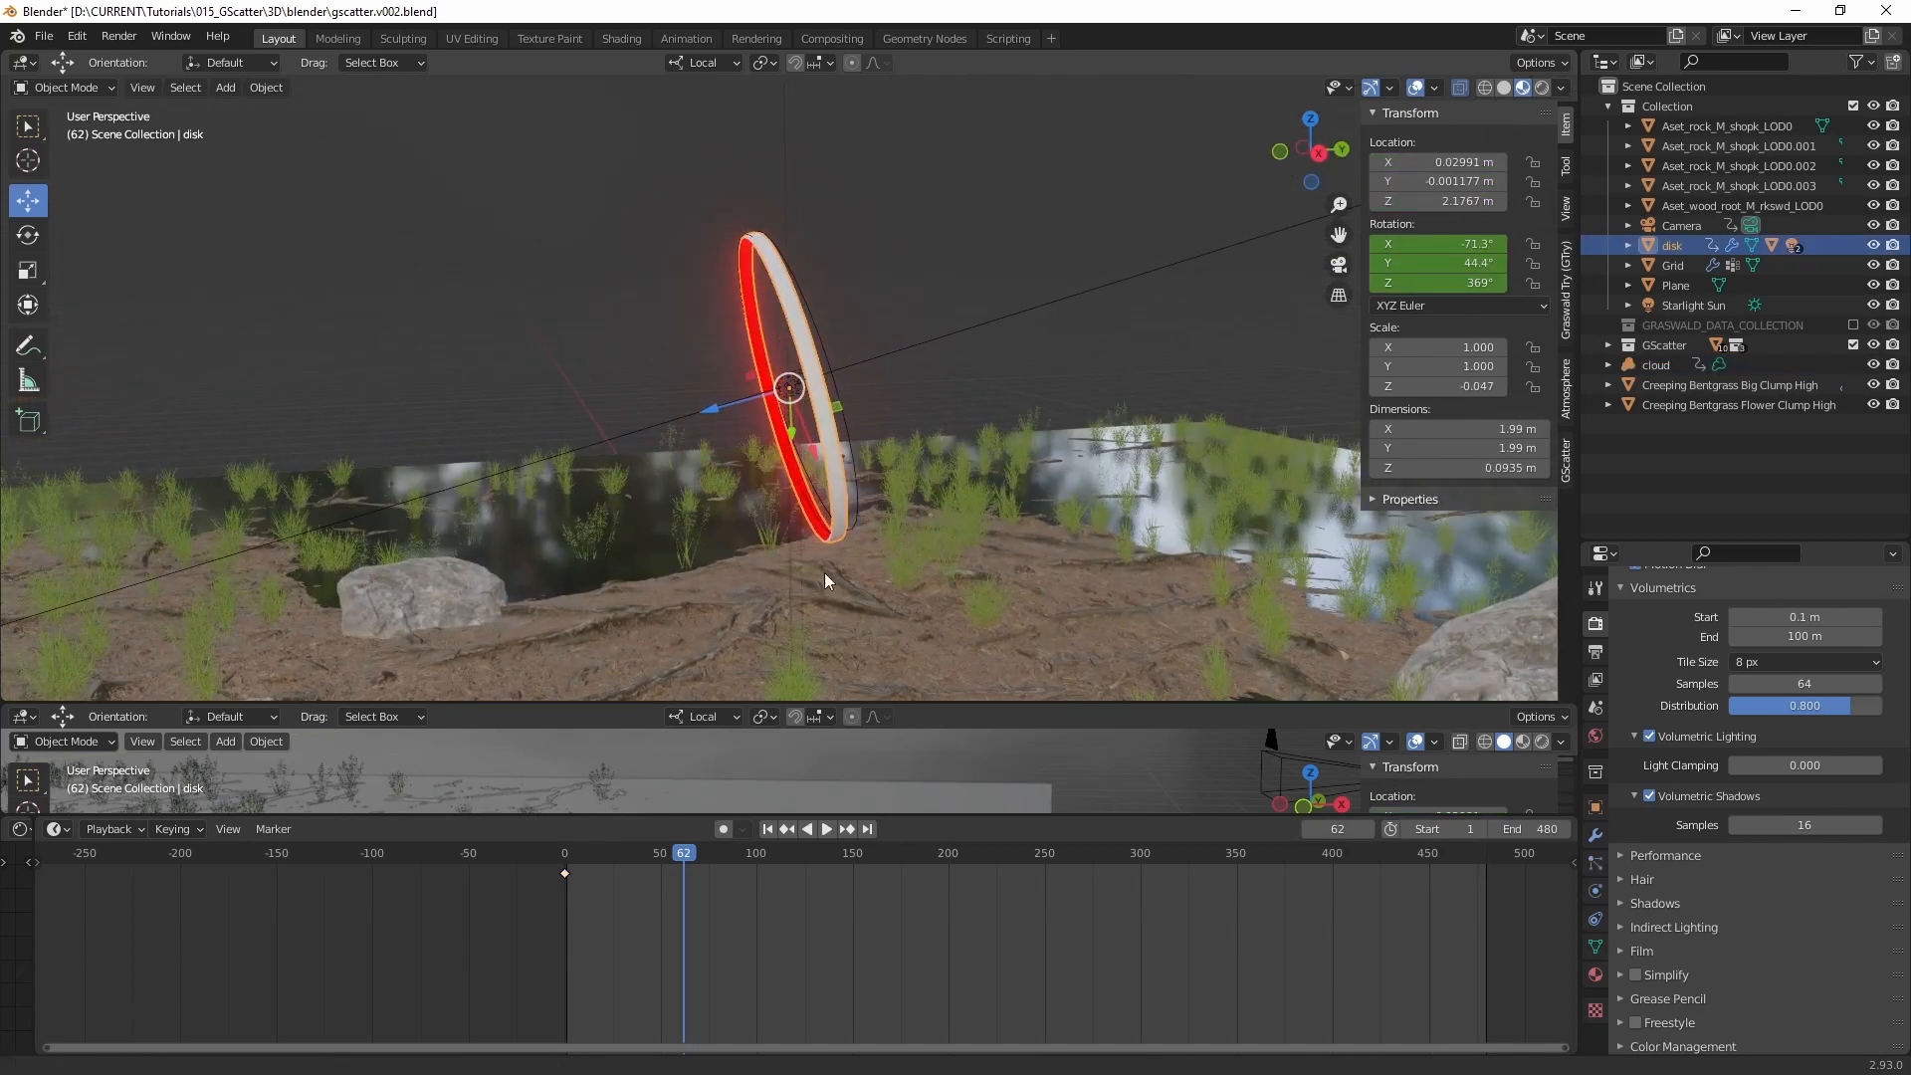
{"action": "scroll", "coordinate": [996, 468], "scroll_direction": "down", "scroll_amount": 3}
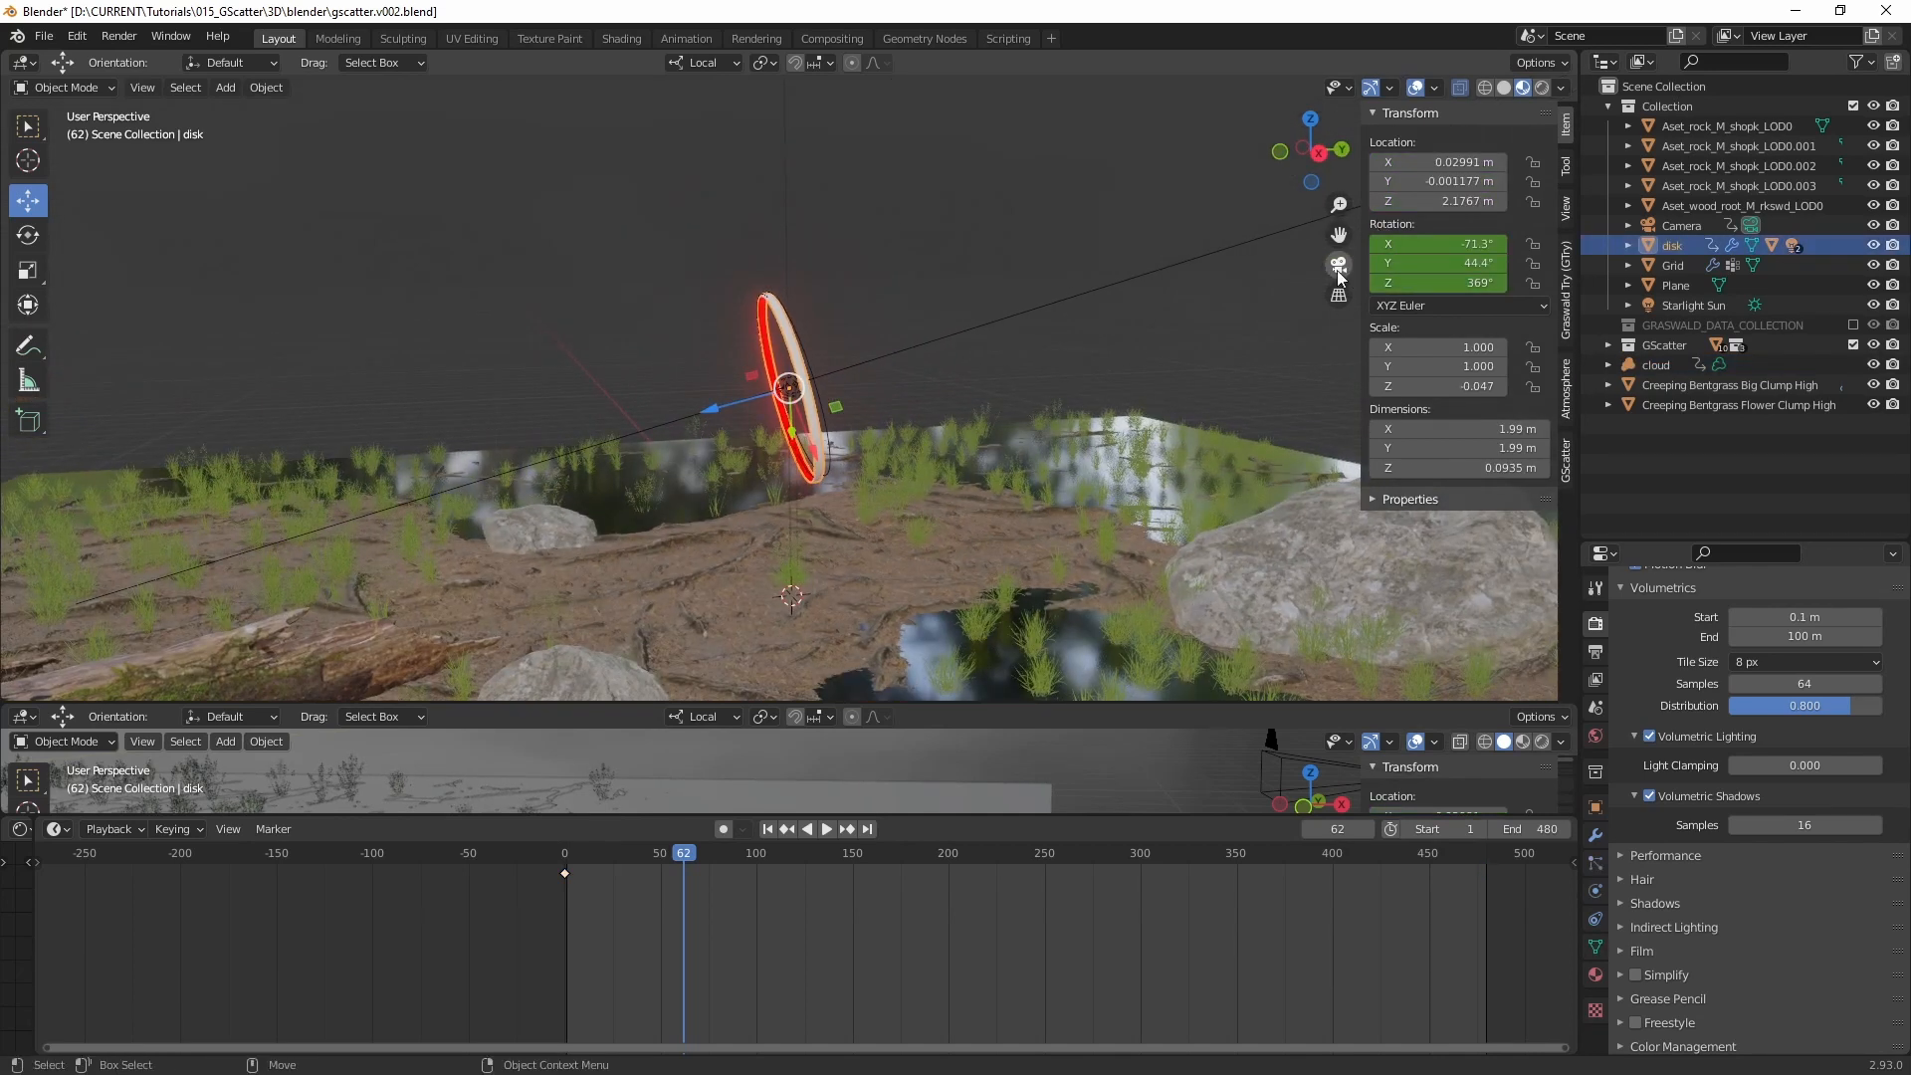
Step: View the scene through the camera in rendered shading and reveal the cloud object's animation action
{"action": "left_click", "coordinate": [1186, 307]}
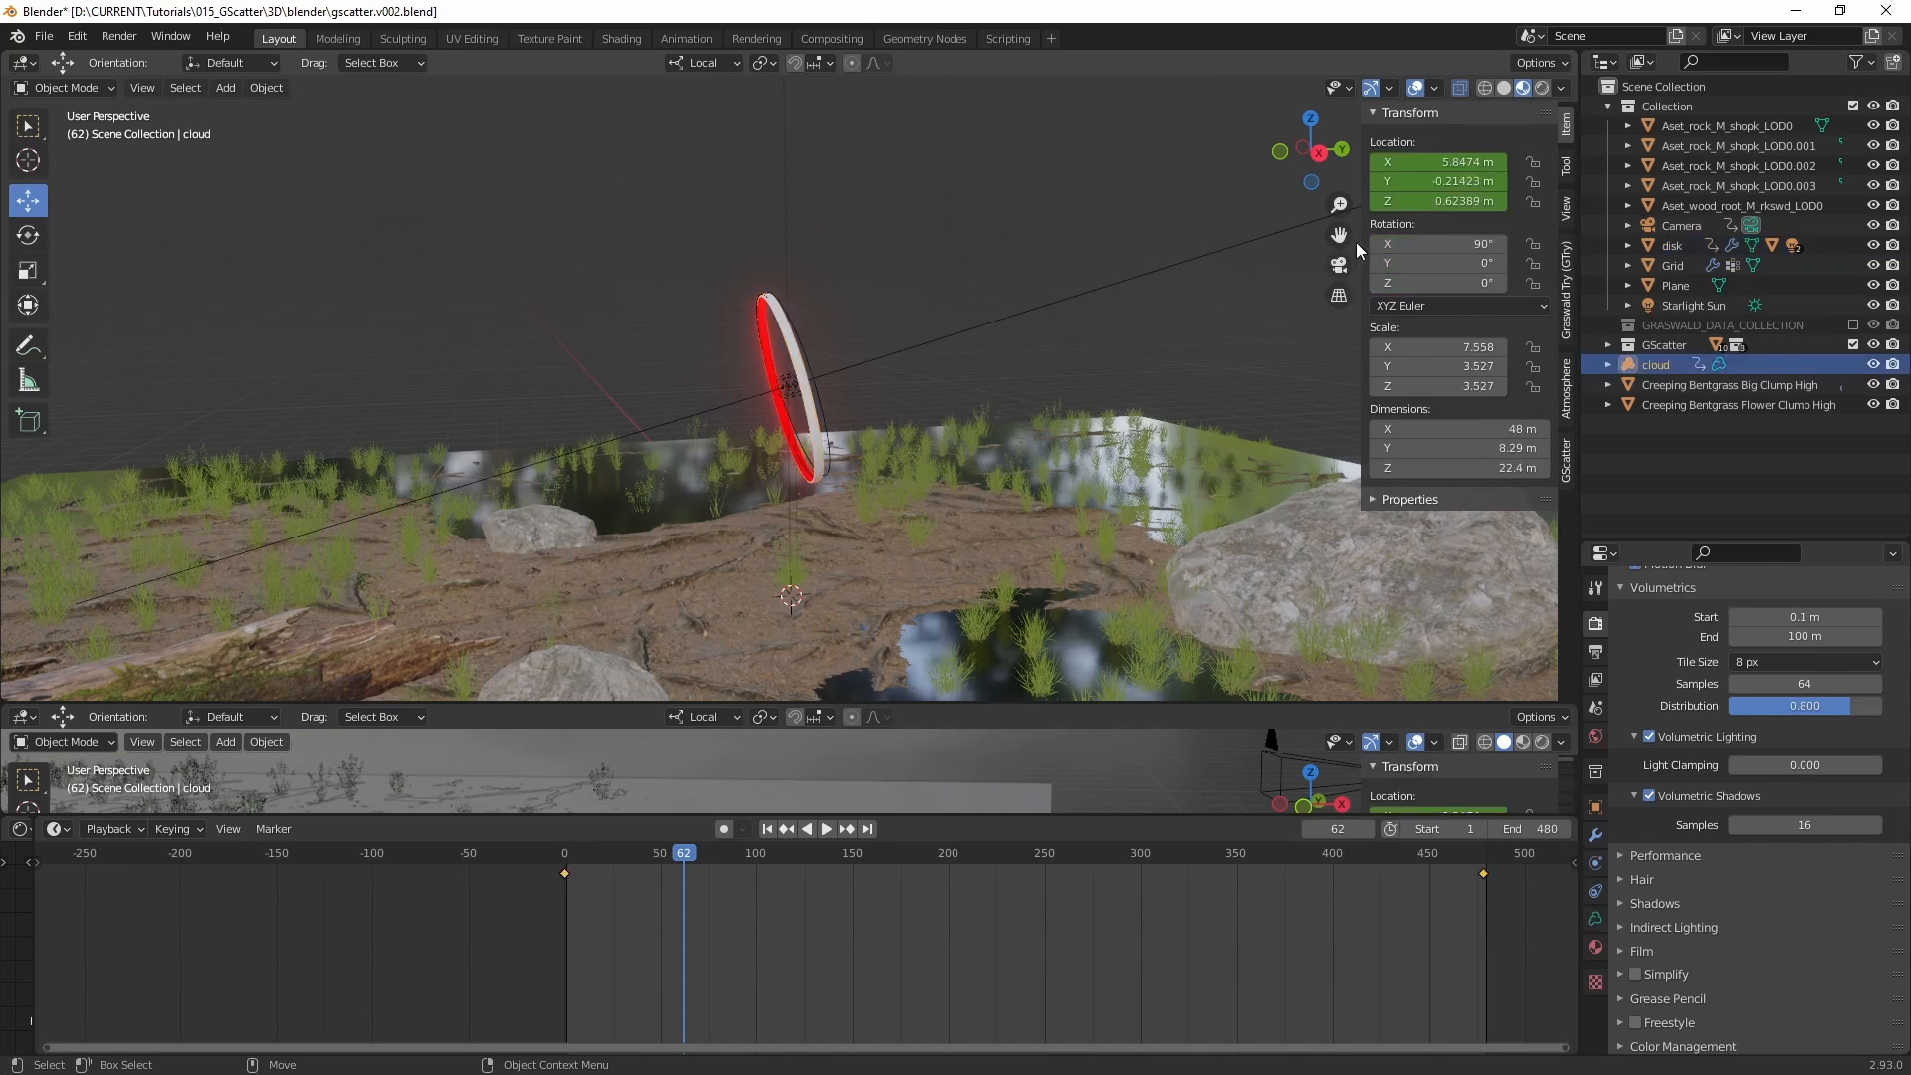
{"action": "left_click", "coordinate": [1334, 265]}
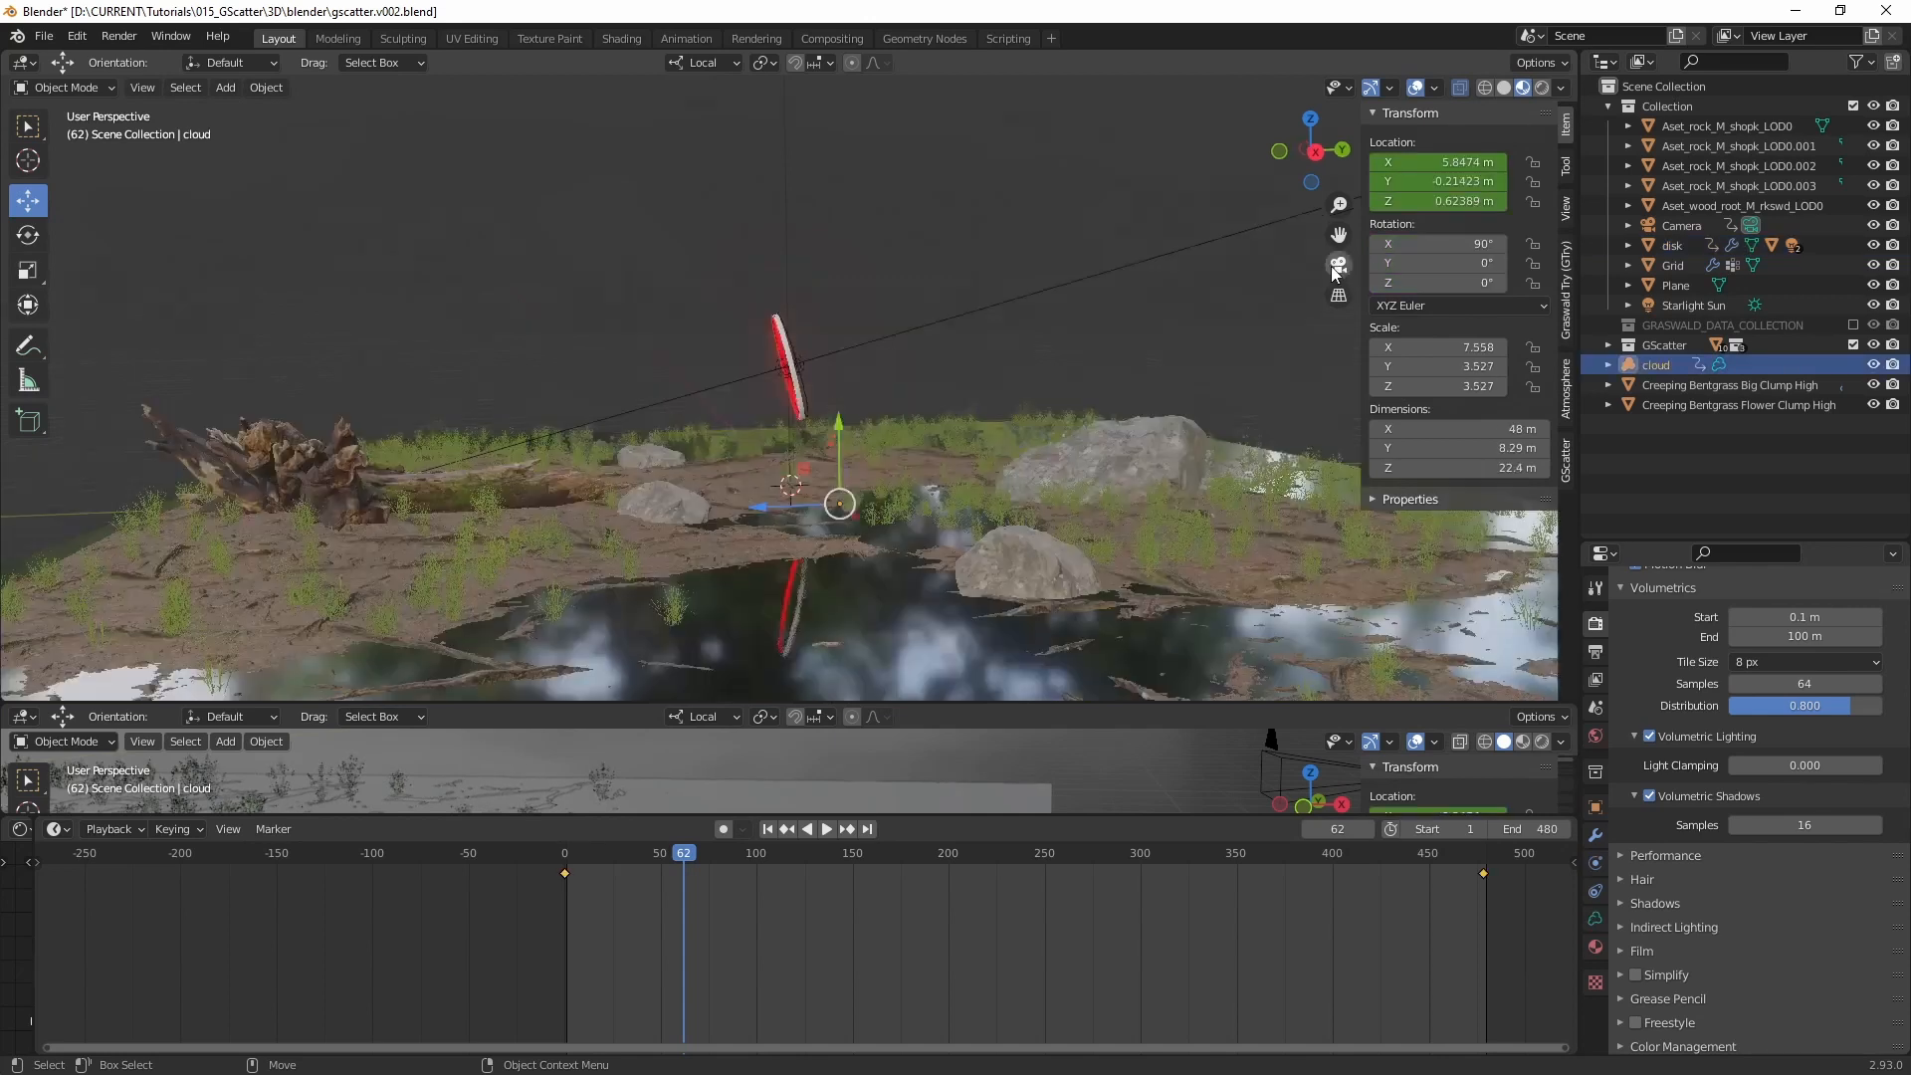
{"action": "left_click", "coordinate": [1542, 88]}
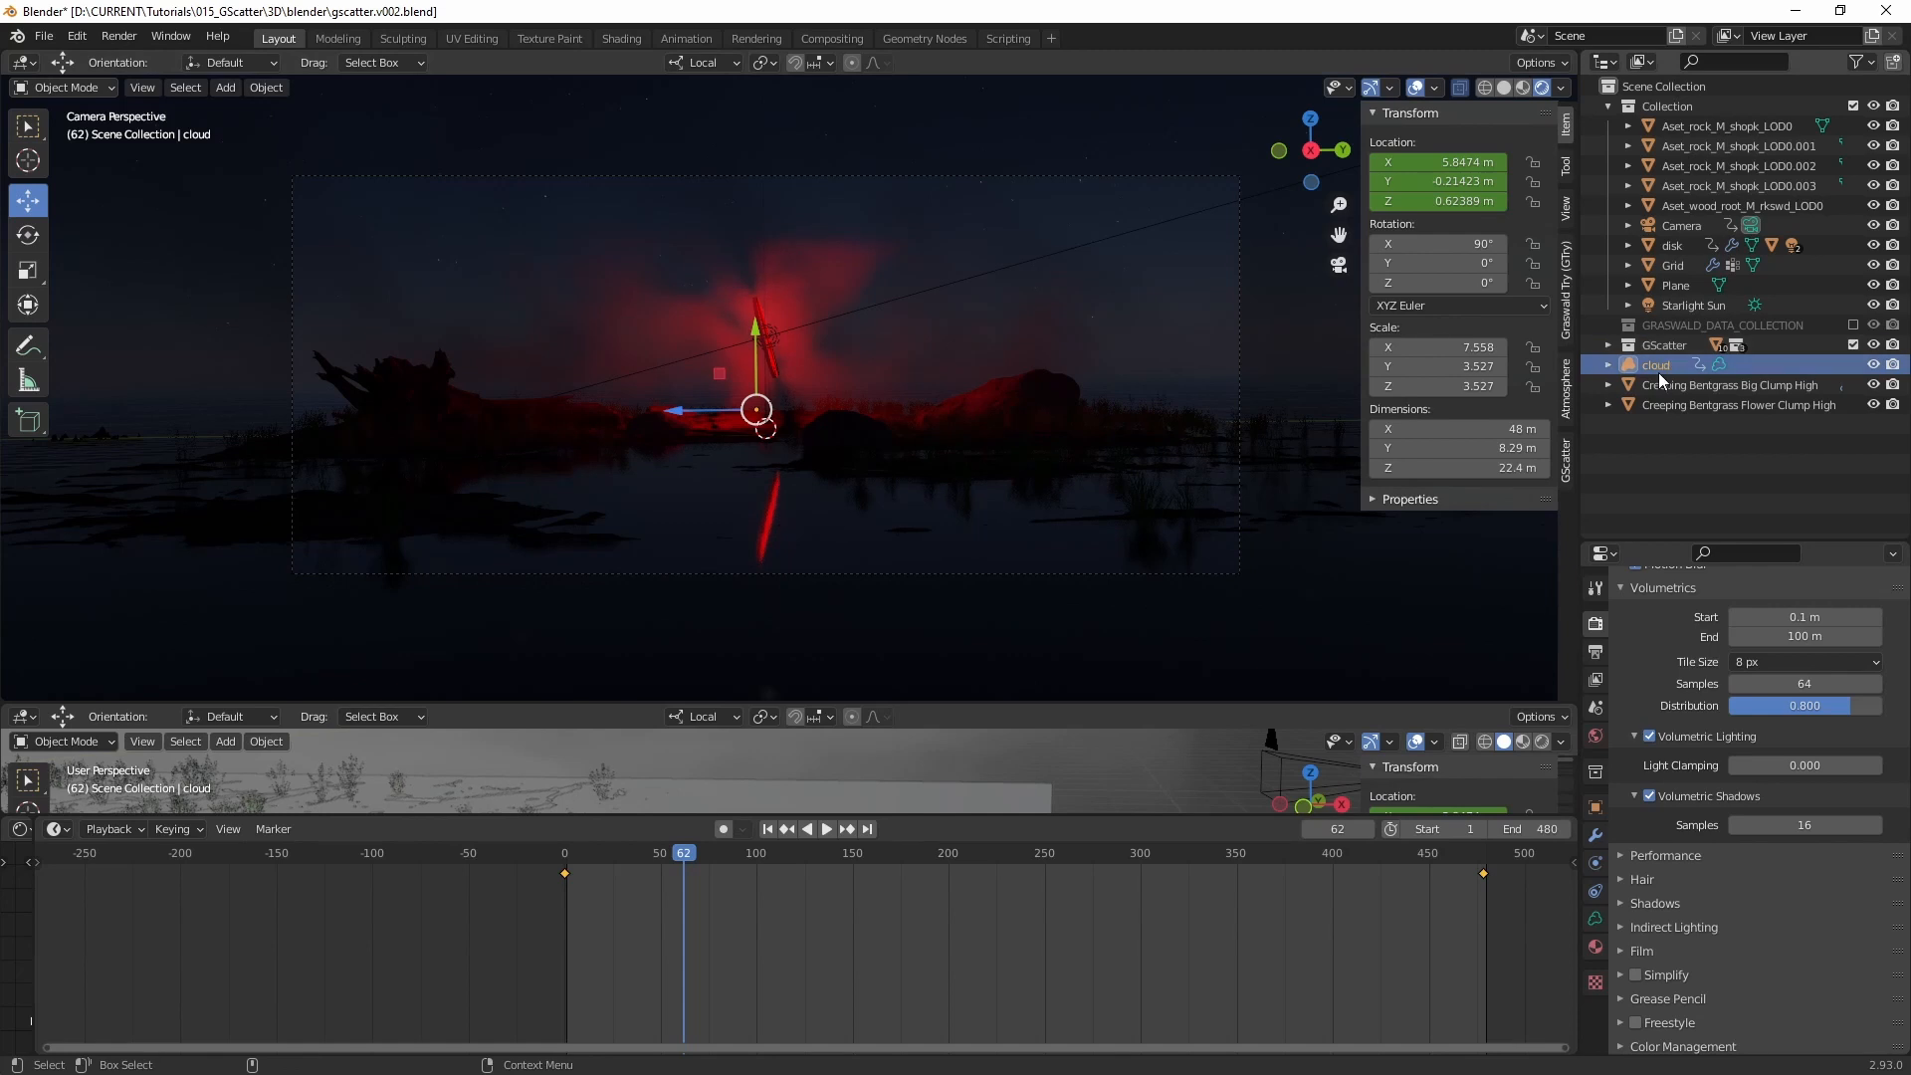
{"action": "left_click", "coordinate": [1610, 366]}
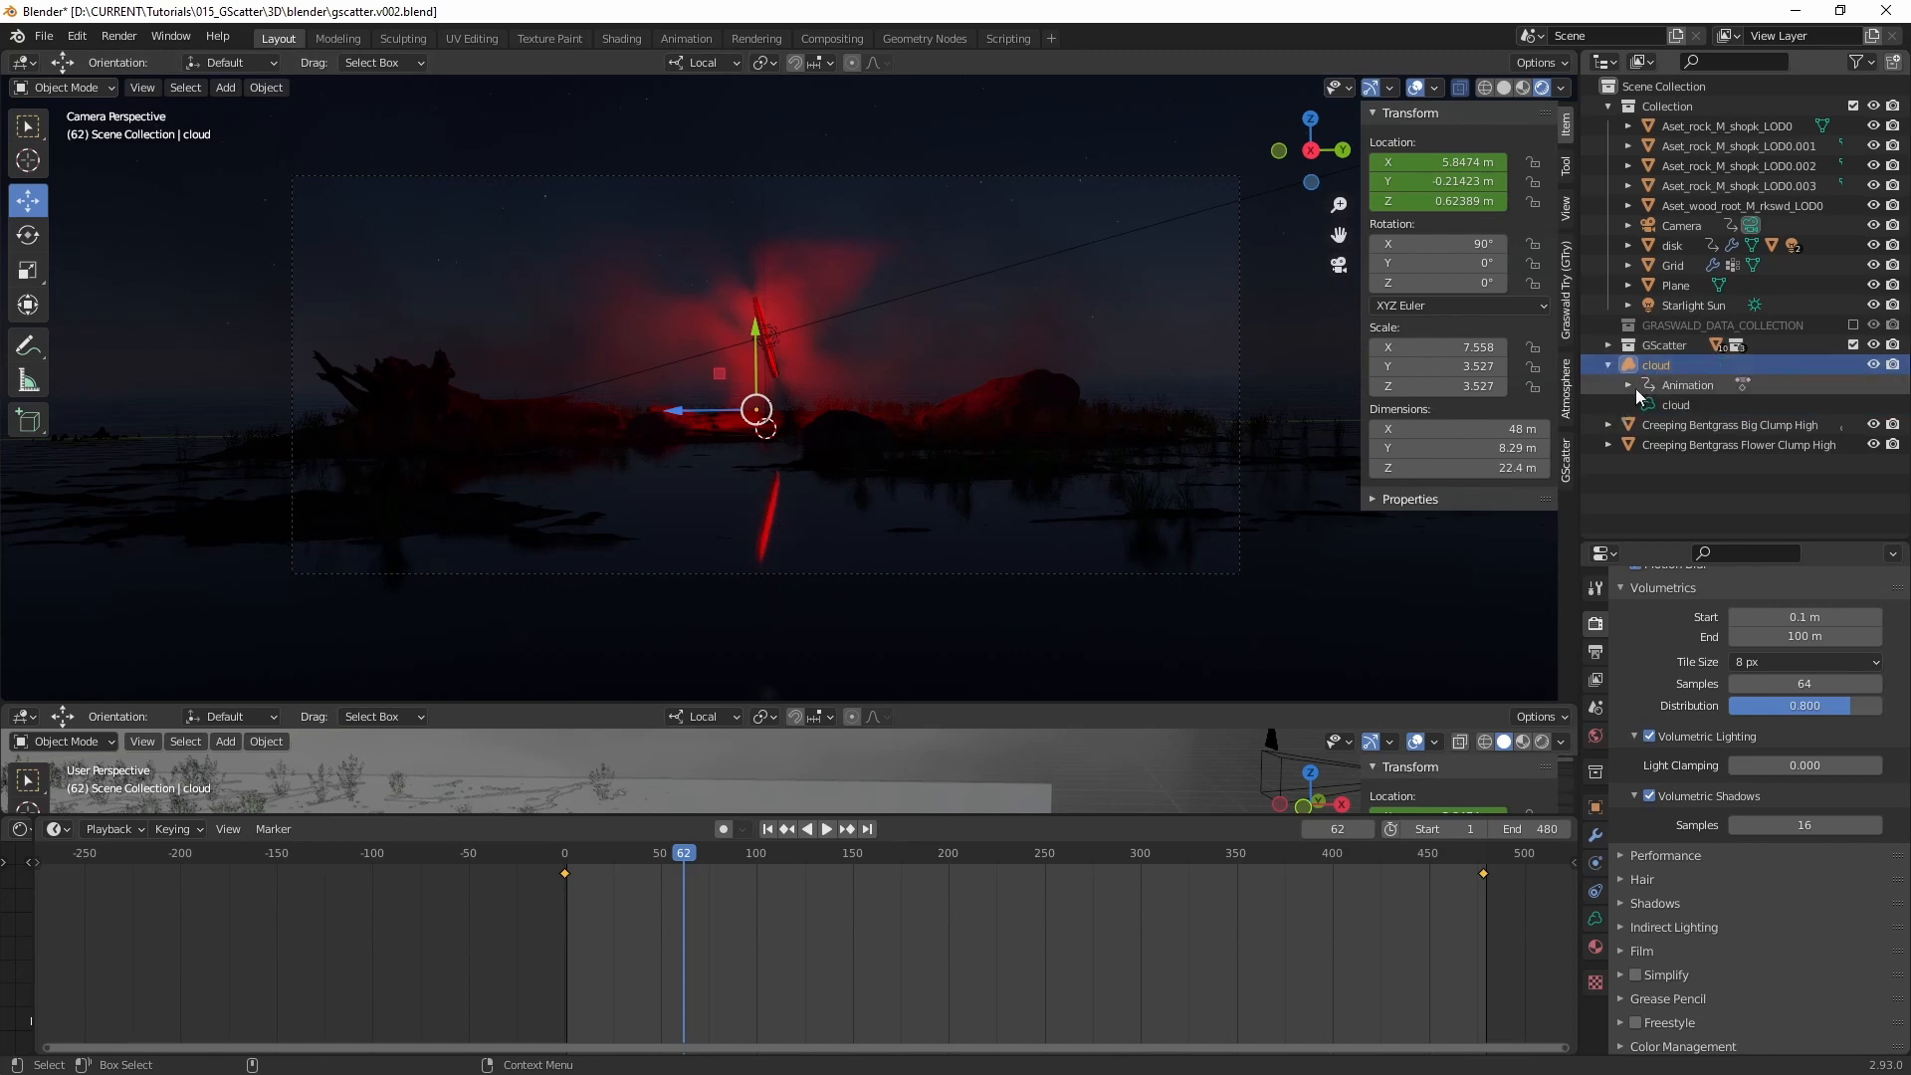
{"action": "left_click", "coordinate": [1628, 386]}
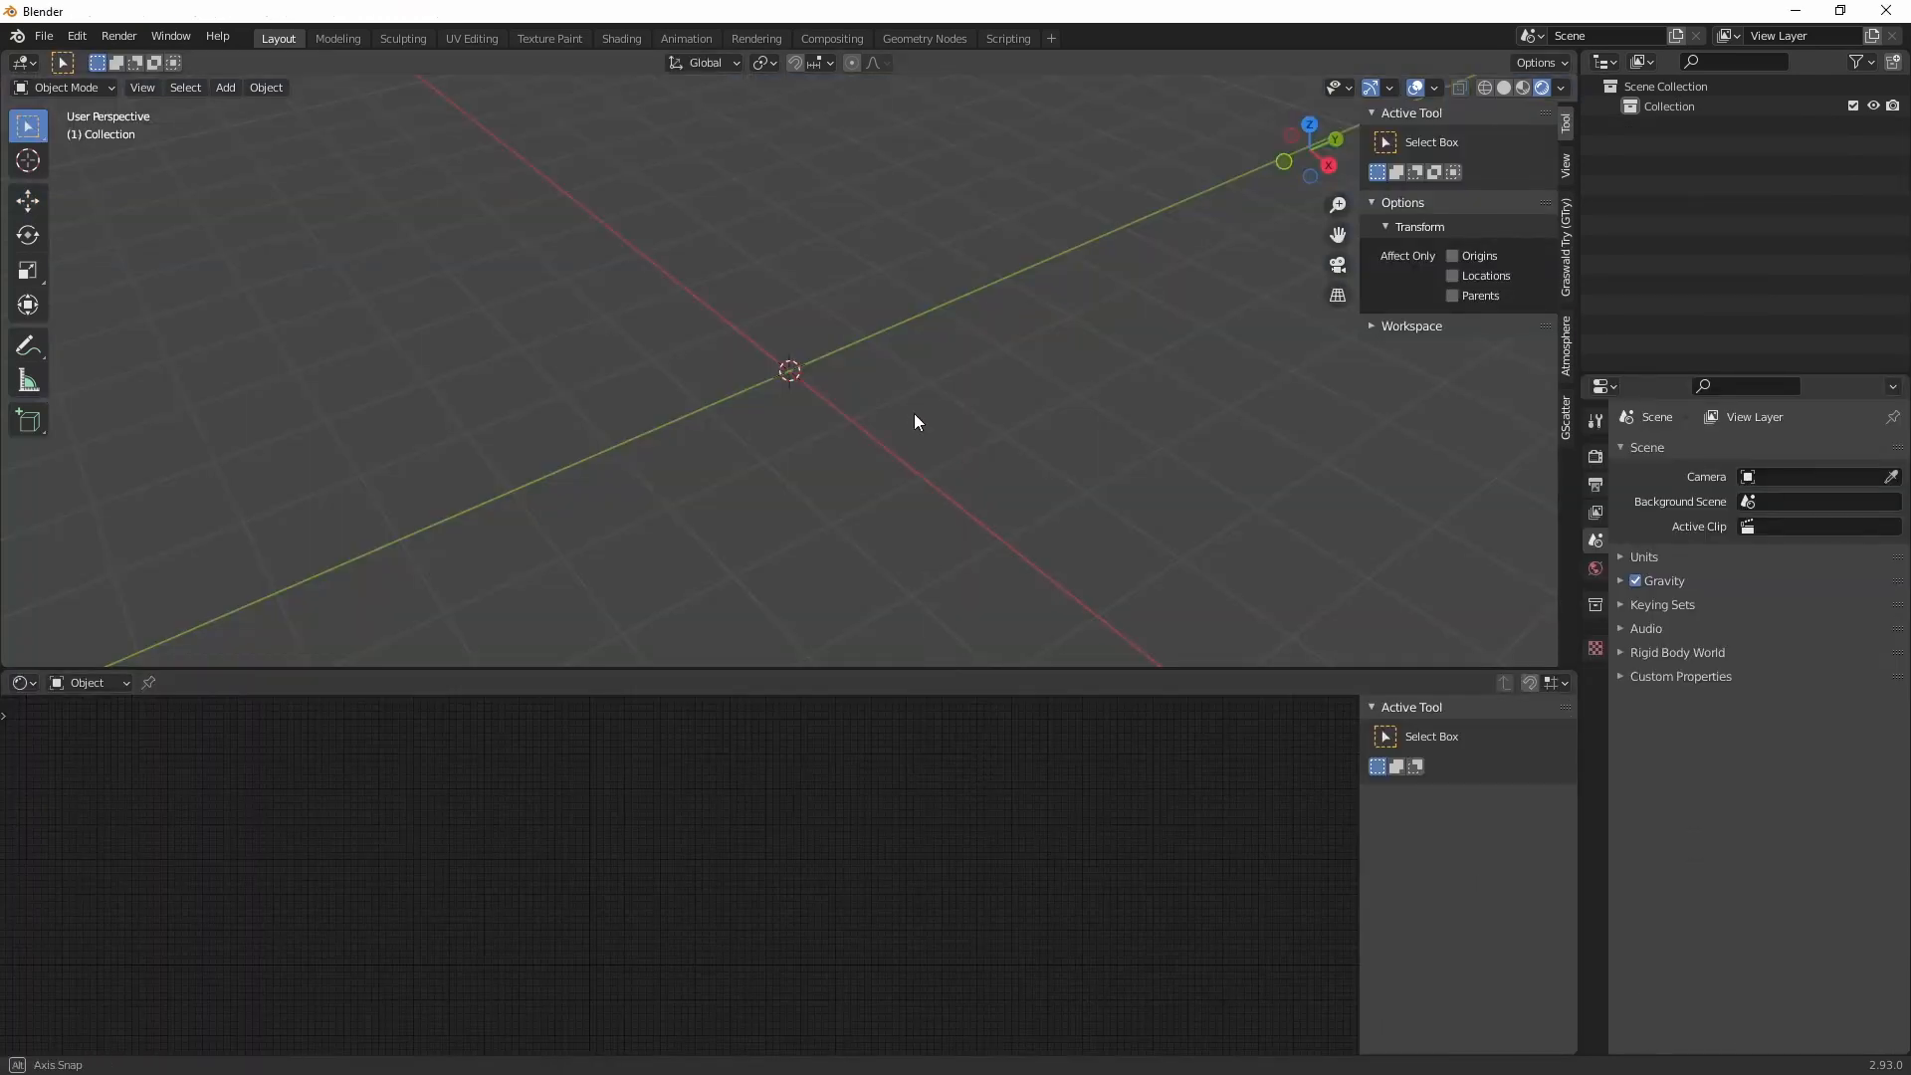
Step: Add a plane mesh to the empty scene and scale it up evenly in X and Y to about 12.5 m
{"action": "middle_click_drag", "start_coordinate": [913, 418], "coordinate": [887, 360]}
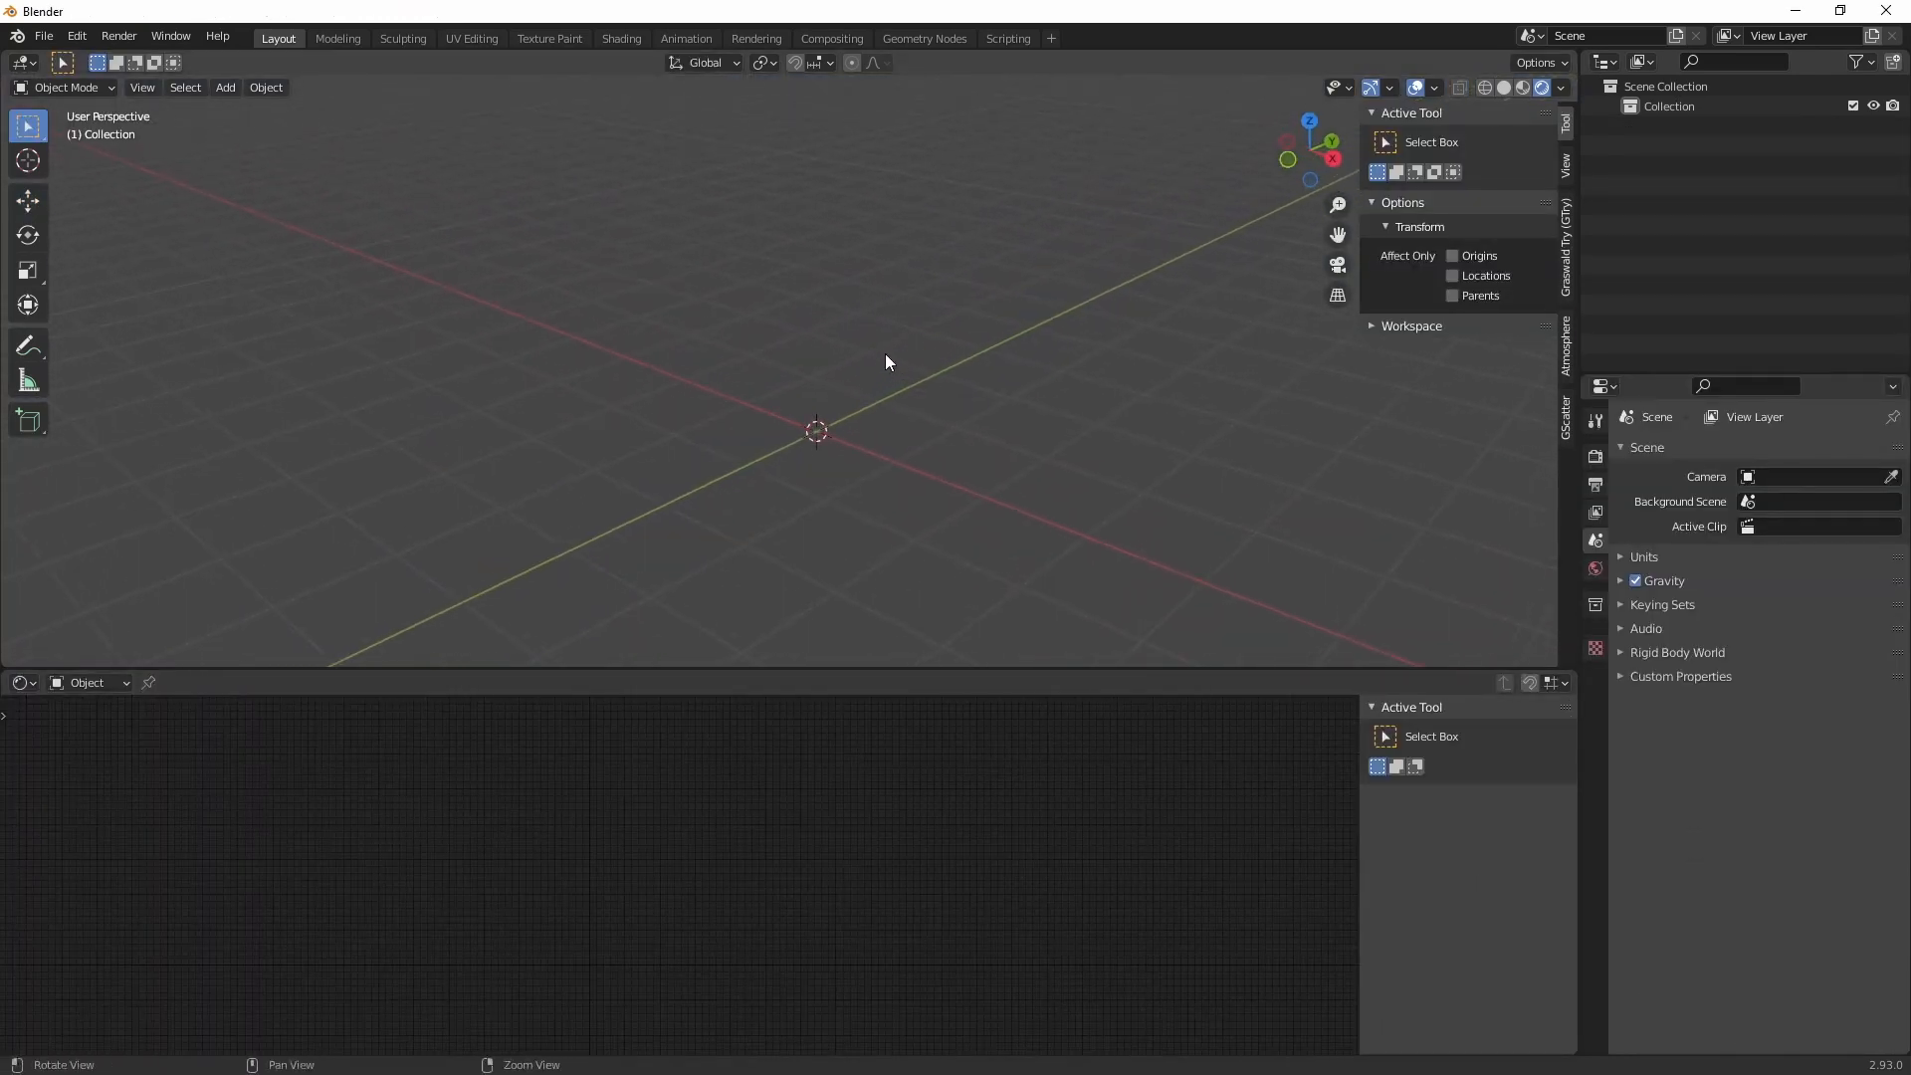
{"action": "left_click", "coordinate": [226, 88]}
{"action": "mouse_move", "coordinate": [246, 111]}
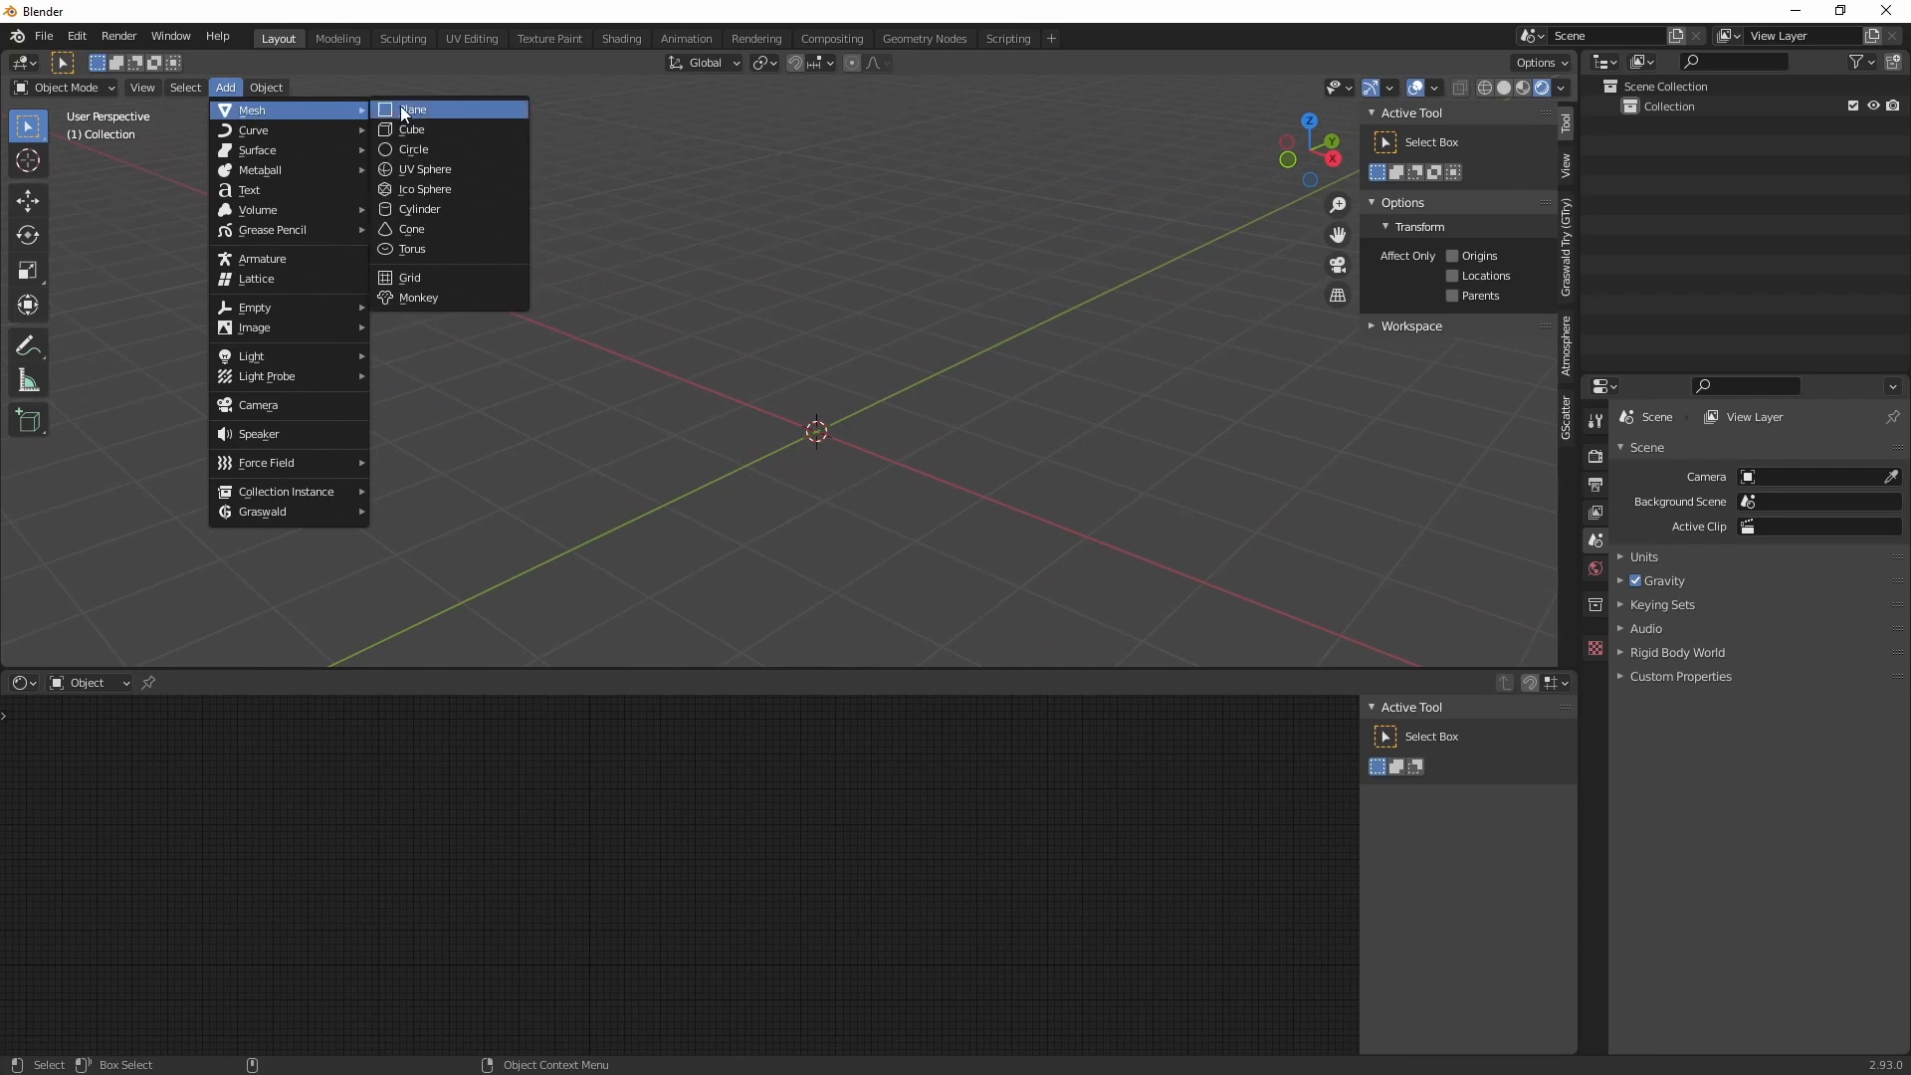
{"action": "left_click", "coordinate": [400, 108]}
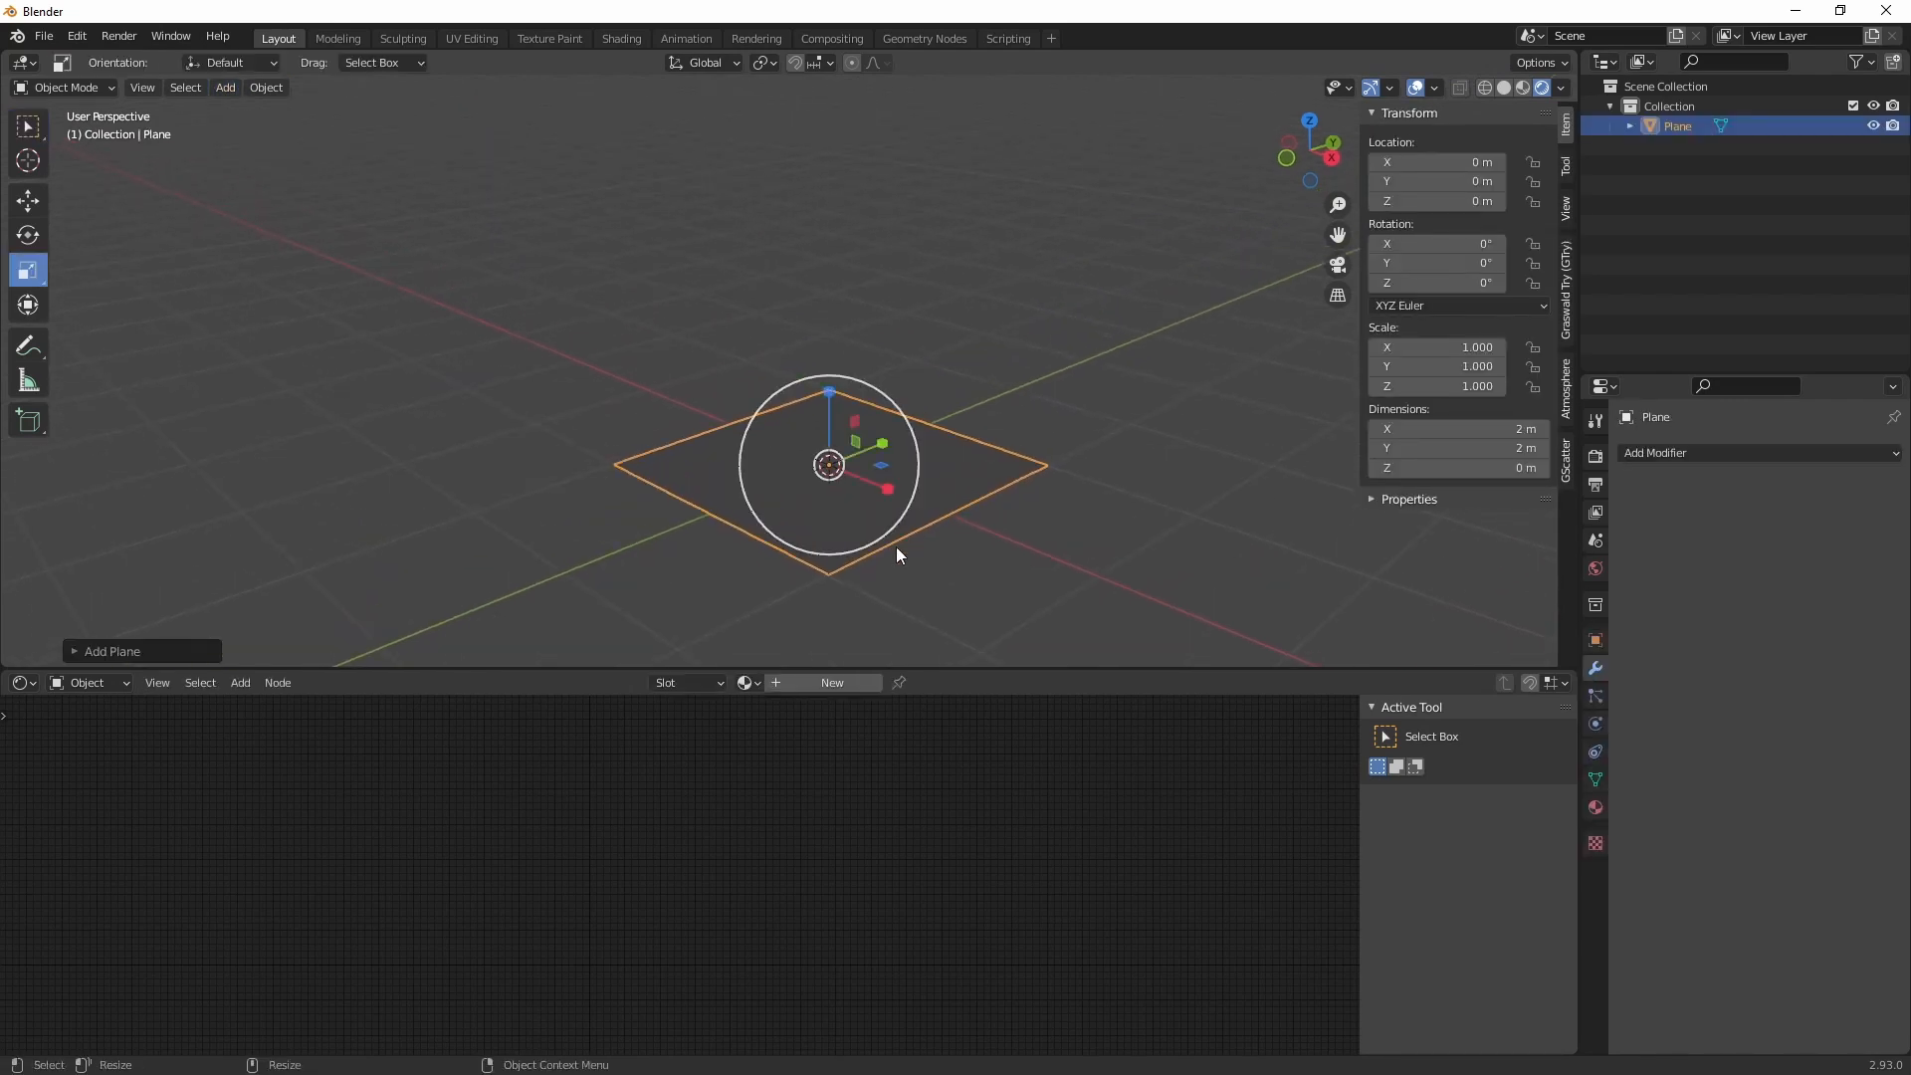
{"action": "left_click_drag", "start_coordinate": [892, 466], "coordinate": [1239, 460]}
{"action": "scroll", "coordinate": [896, 580], "scroll_direction": "down", "scroll_amount": 5}
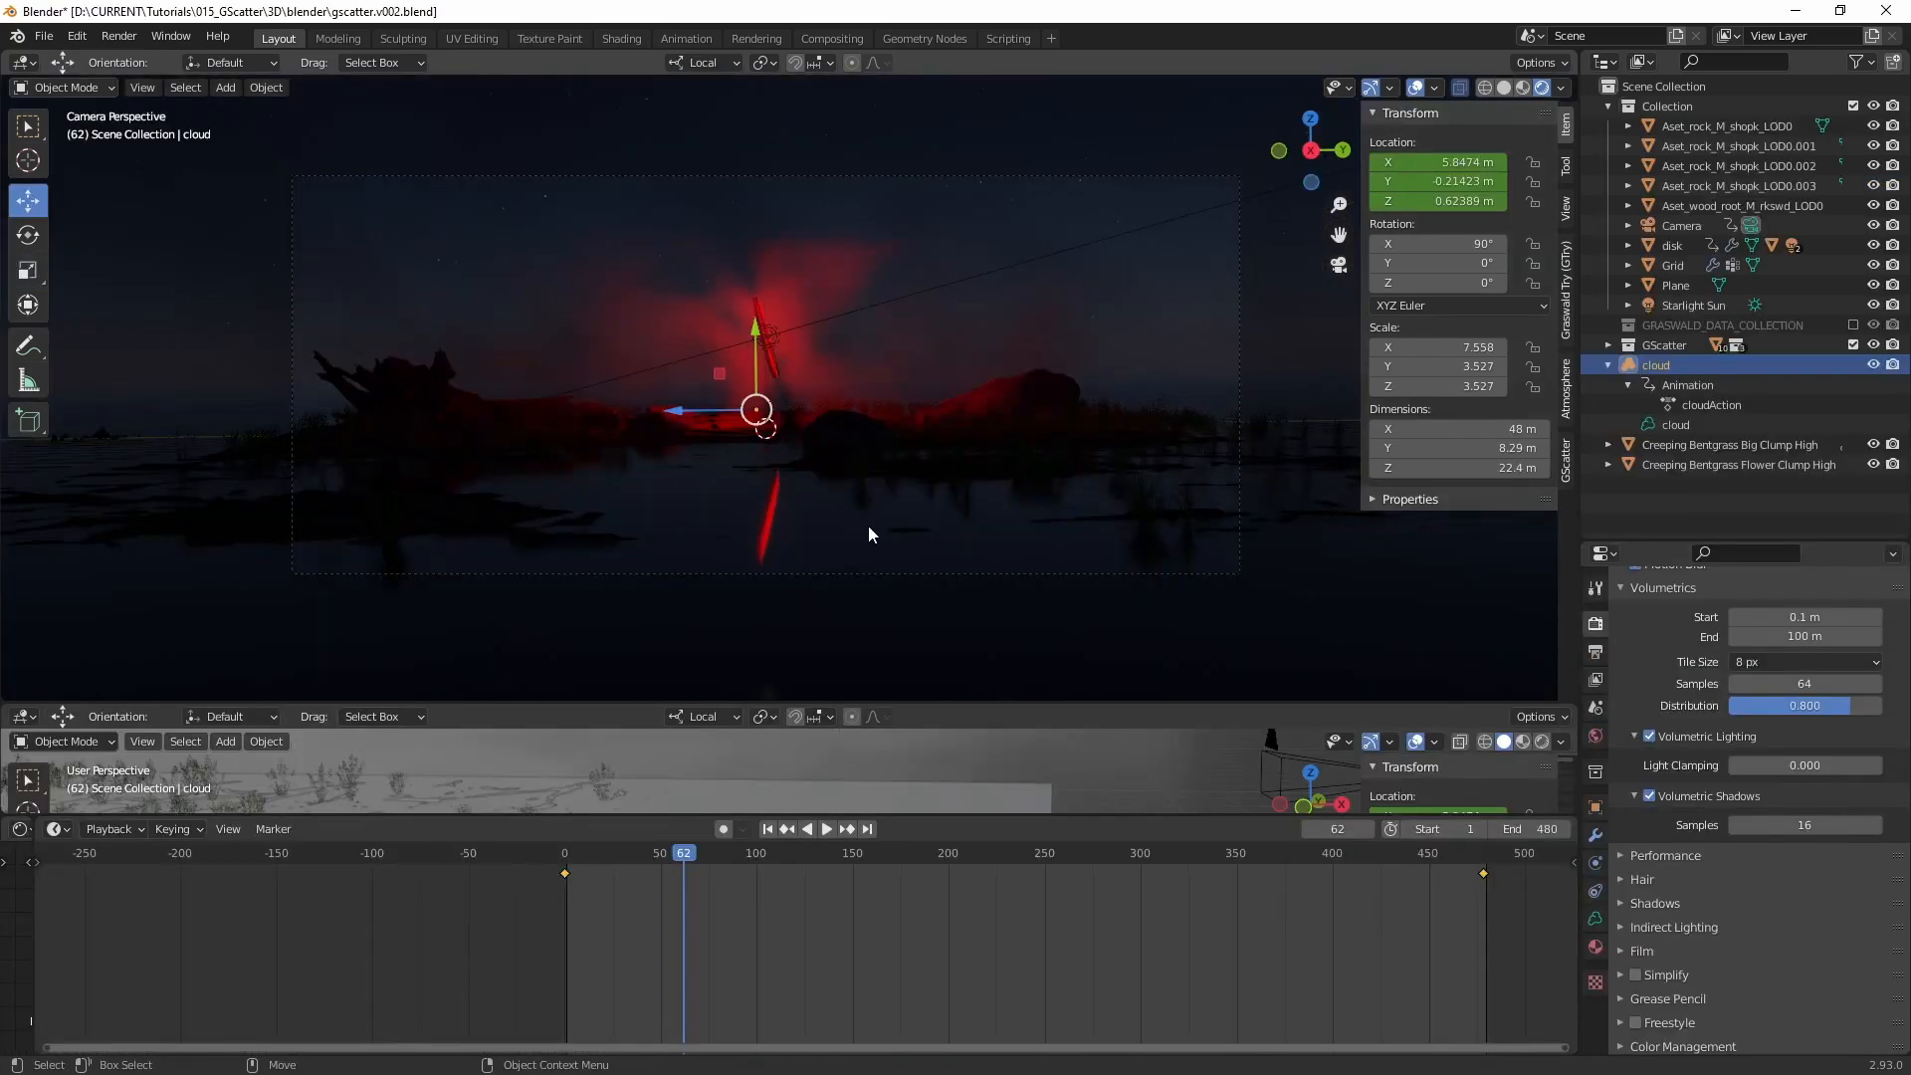
Step: Show the finished scene in solid shading, select its ground plane and check the plane's dimensions
{"action": "left_click_drag", "start_coordinate": [894, 522], "coordinate": [912, 532], "text": "alt"}
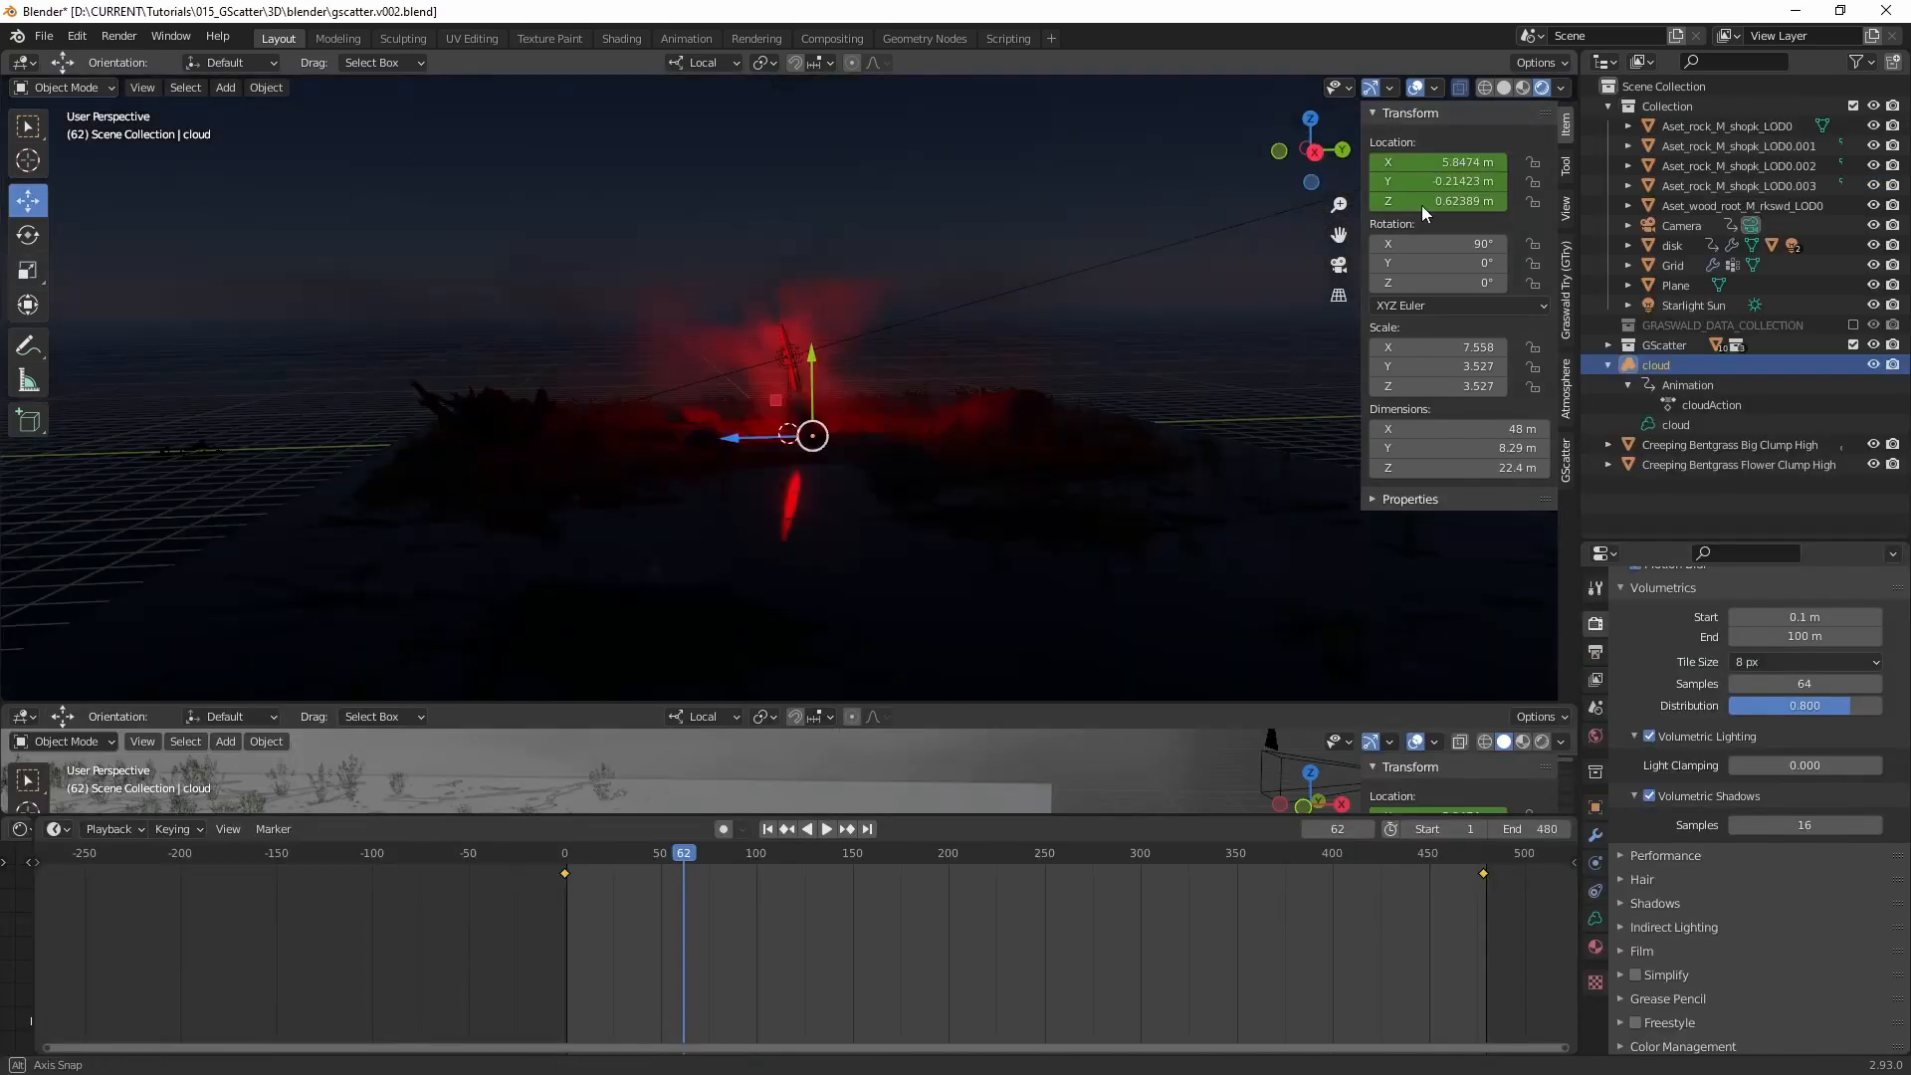
{"action": "left_click", "coordinate": [1504, 89]}
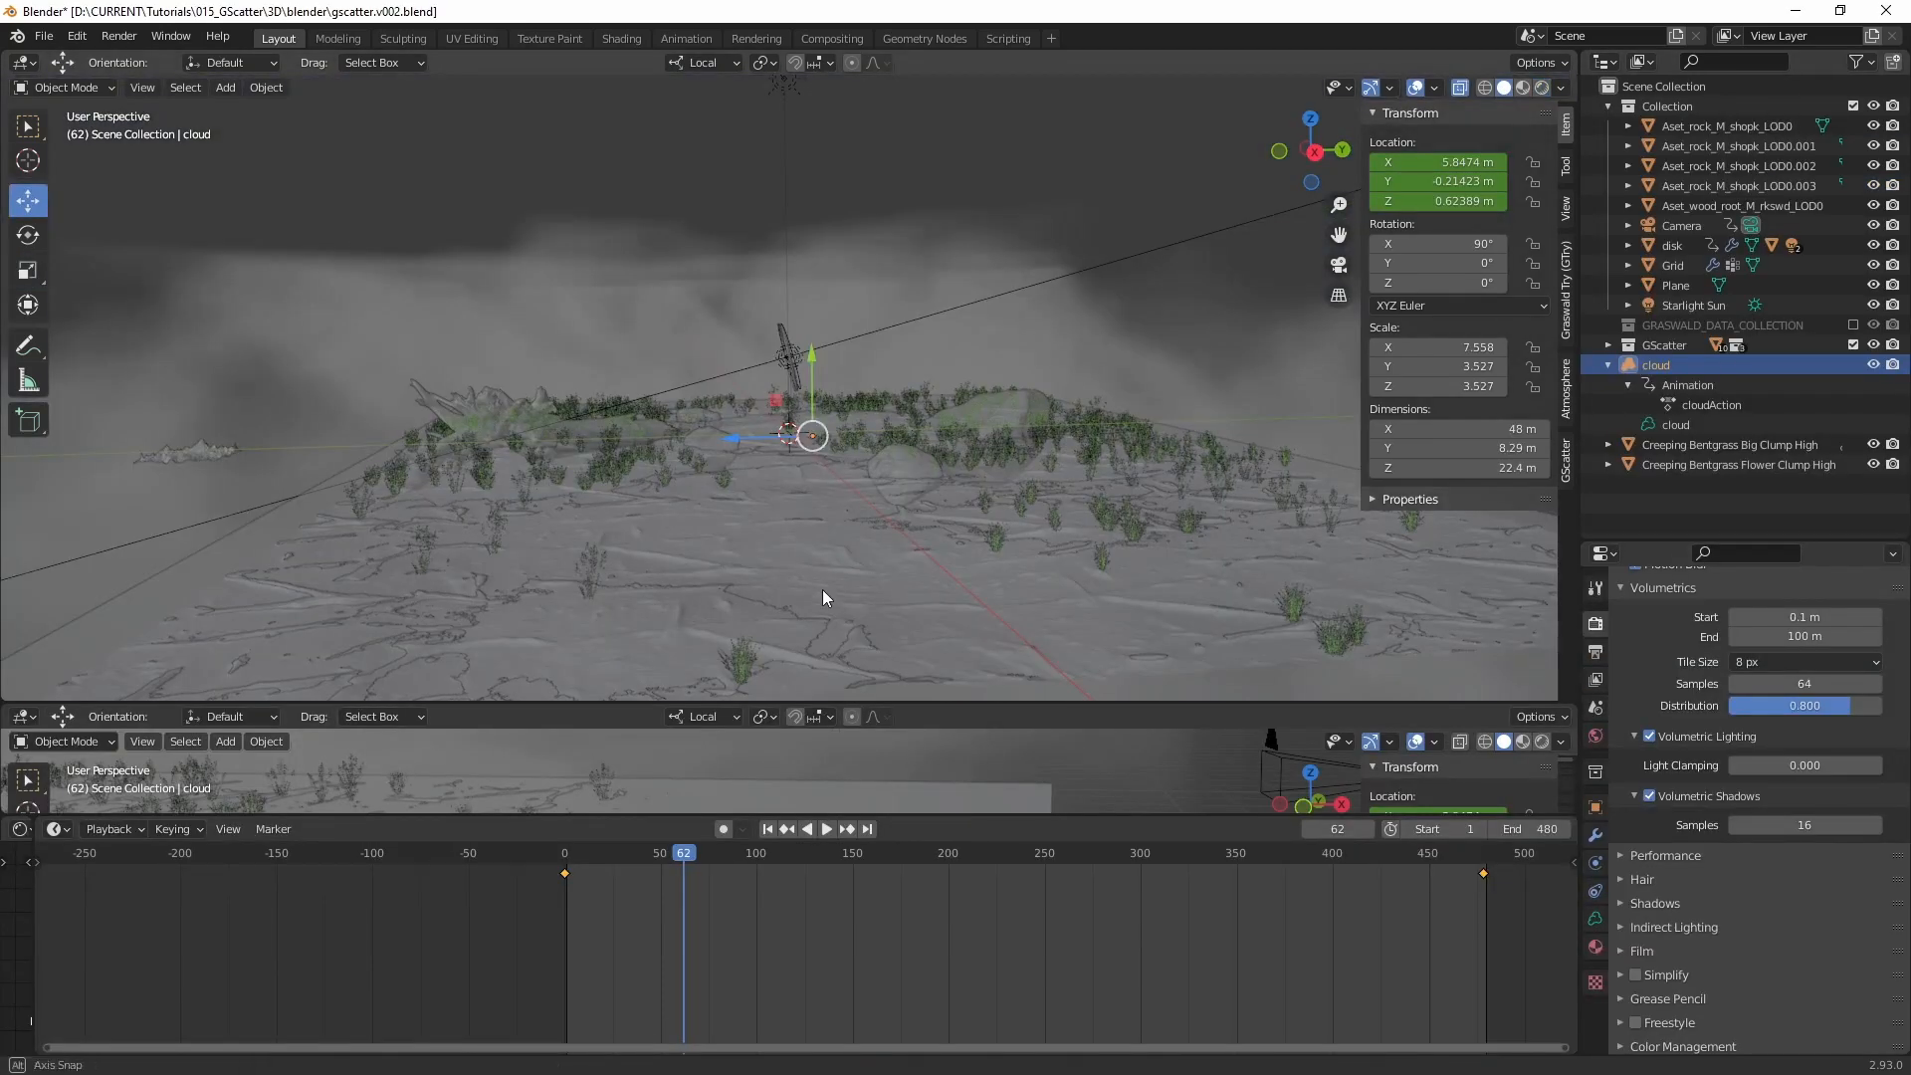
{"action": "left_click_drag", "start_coordinate": [822, 593], "coordinate": [883, 588], "text": "alt"}
{"action": "middle_click_drag", "start_coordinate": [883, 587], "coordinate": [921, 426], "text": "alt"}
{"action": "left_click", "coordinate": [625, 502]}
{"action": "key", "text": "KP_Decimal"}
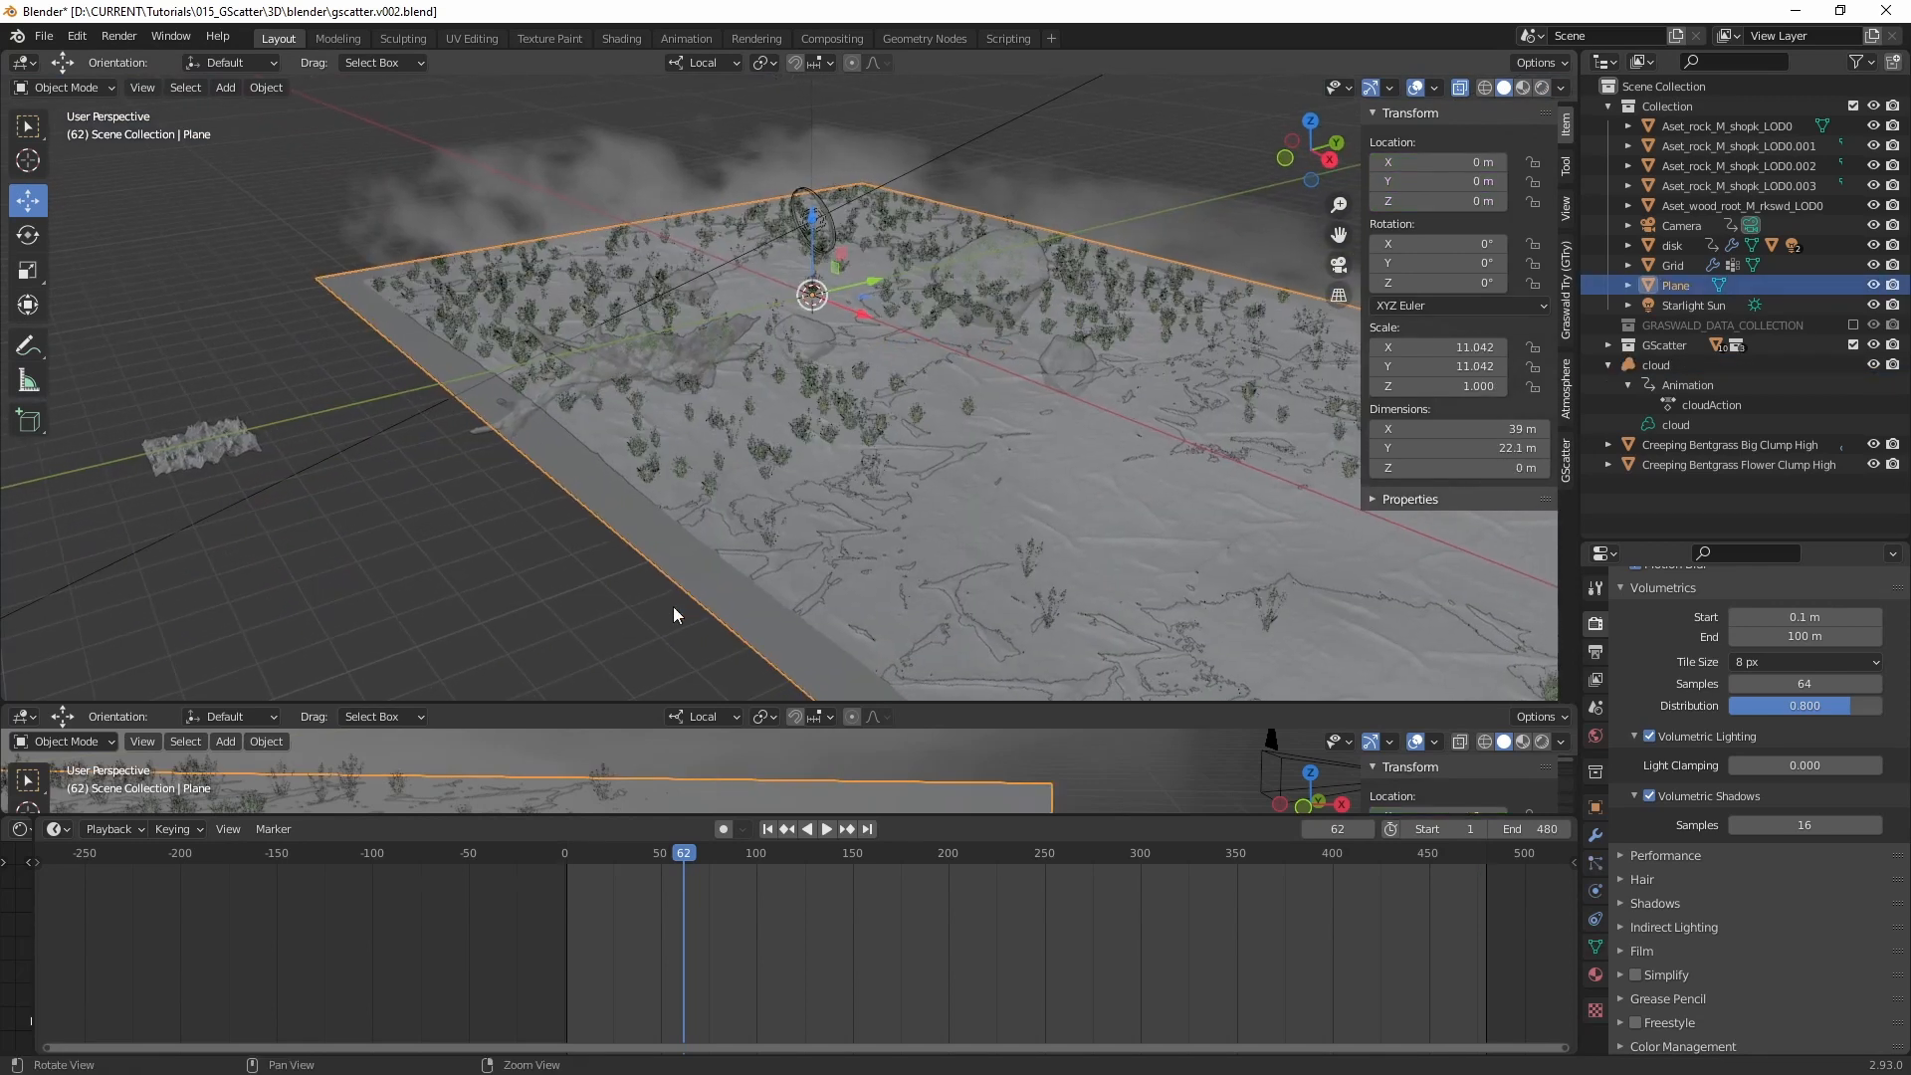
{"action": "left_click", "coordinate": [1567, 215]}
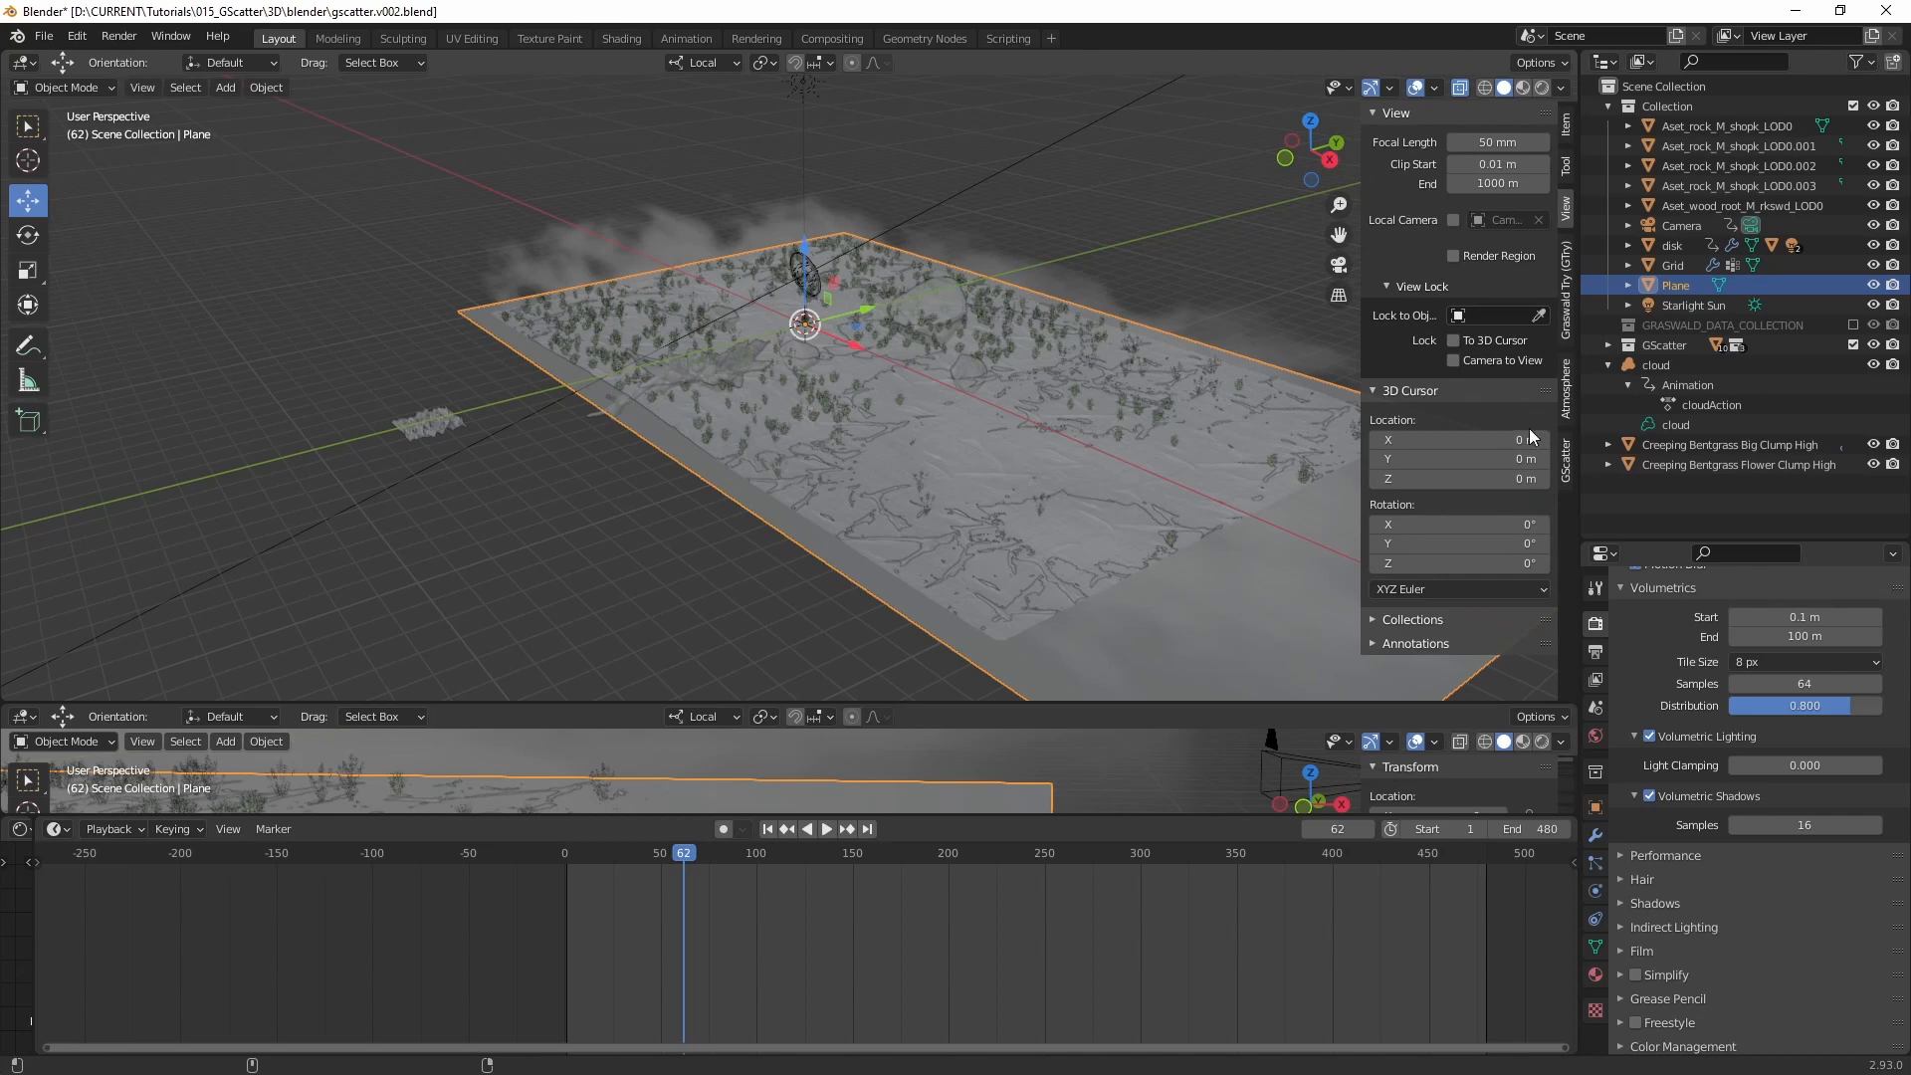
{"action": "left_click", "coordinate": [1567, 124]}
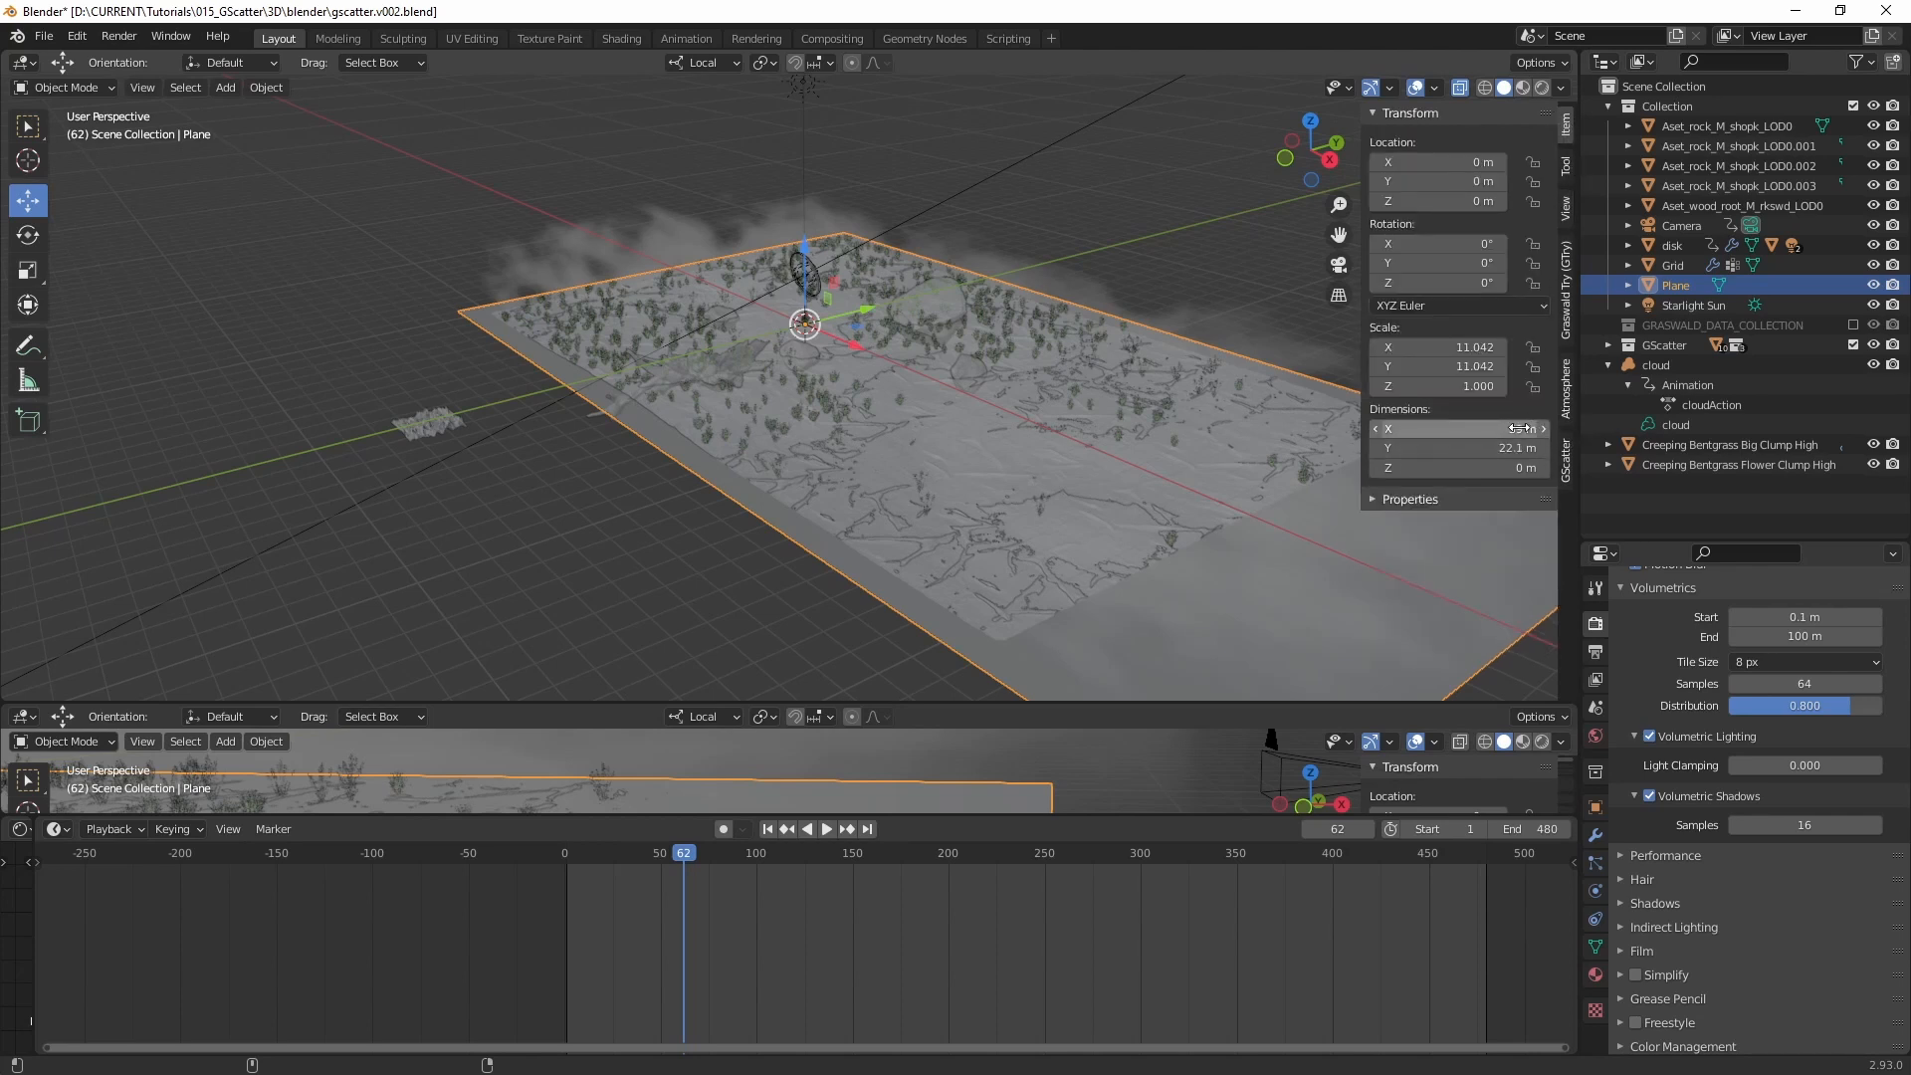
{"action": "left_click_drag", "start_coordinate": [1520, 428], "coordinate": [1507, 428]}
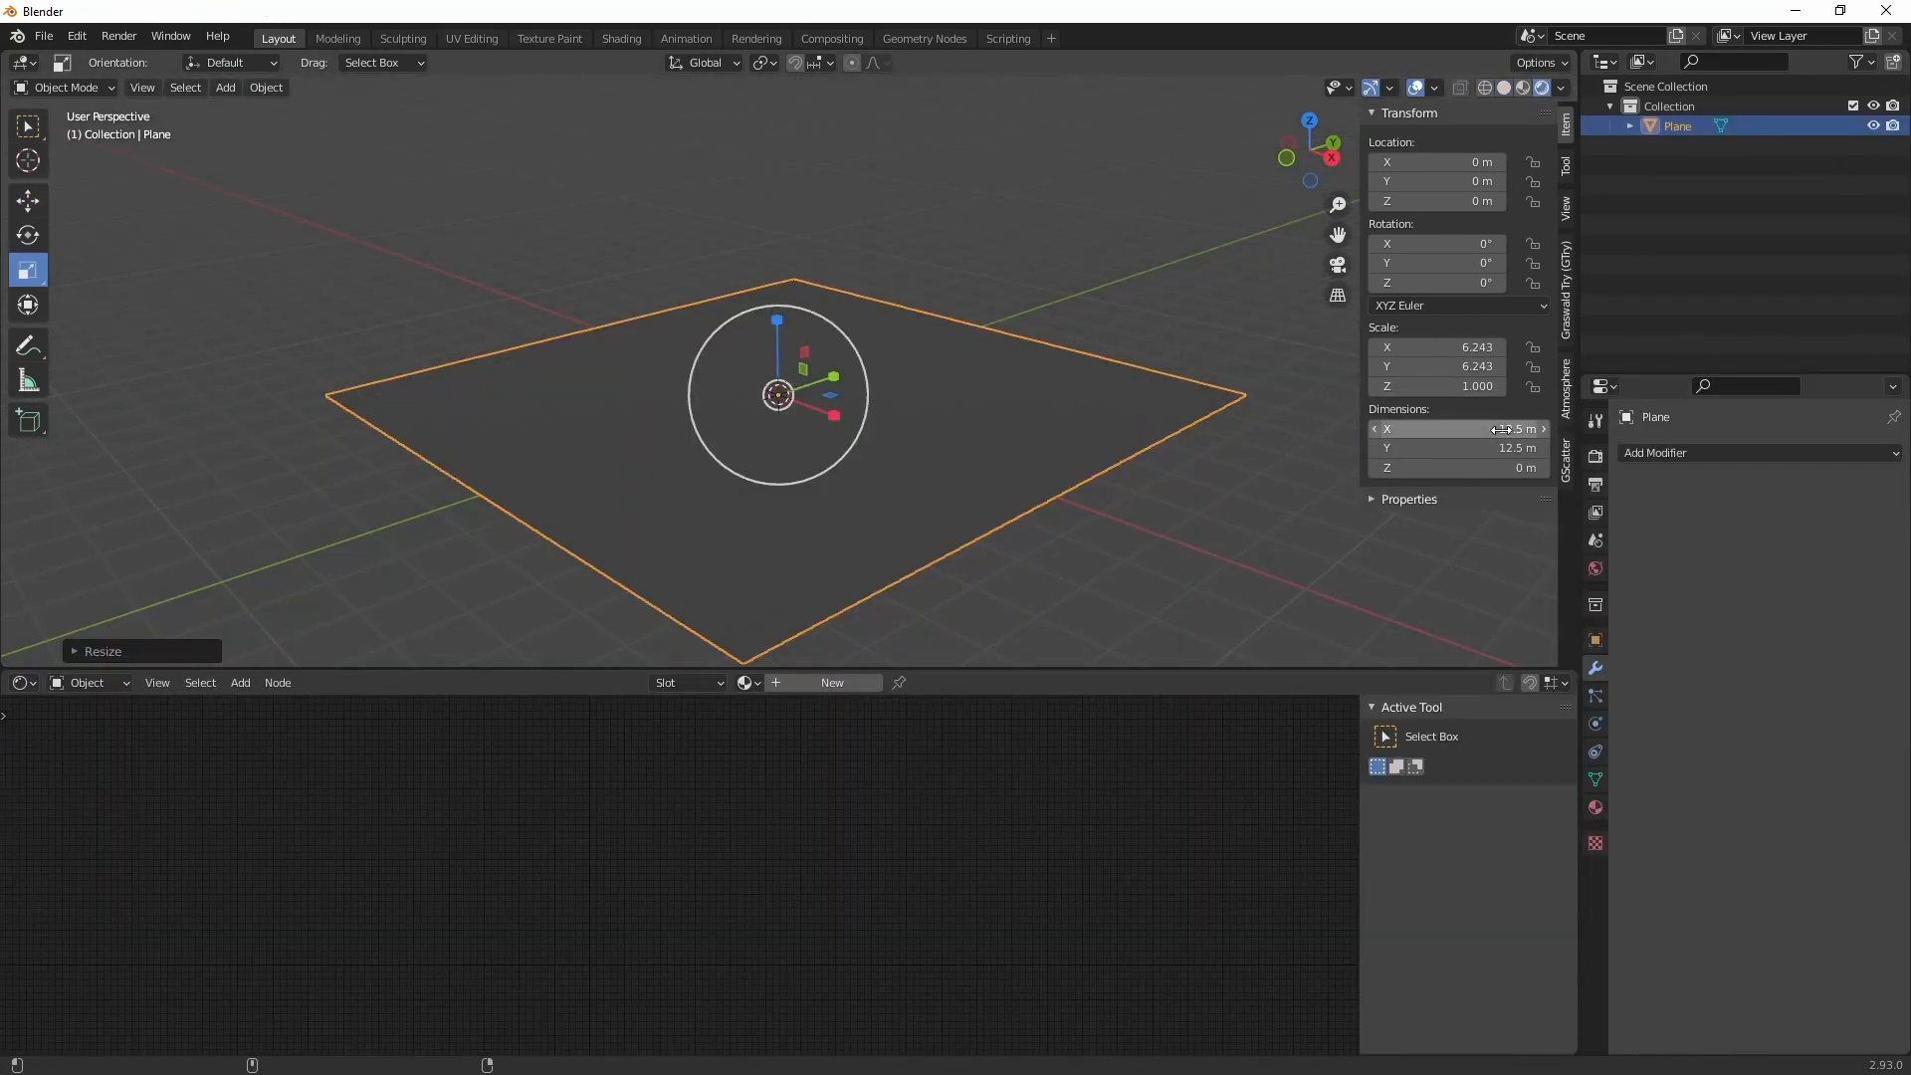
Step: Set the new plane's dimensions to 40 m in X and 22 m in Y
{"action": "left_click", "coordinate": [1510, 428]}
{"action": "type", "text": "40"}
{"action": "key", "text": "Tab"}
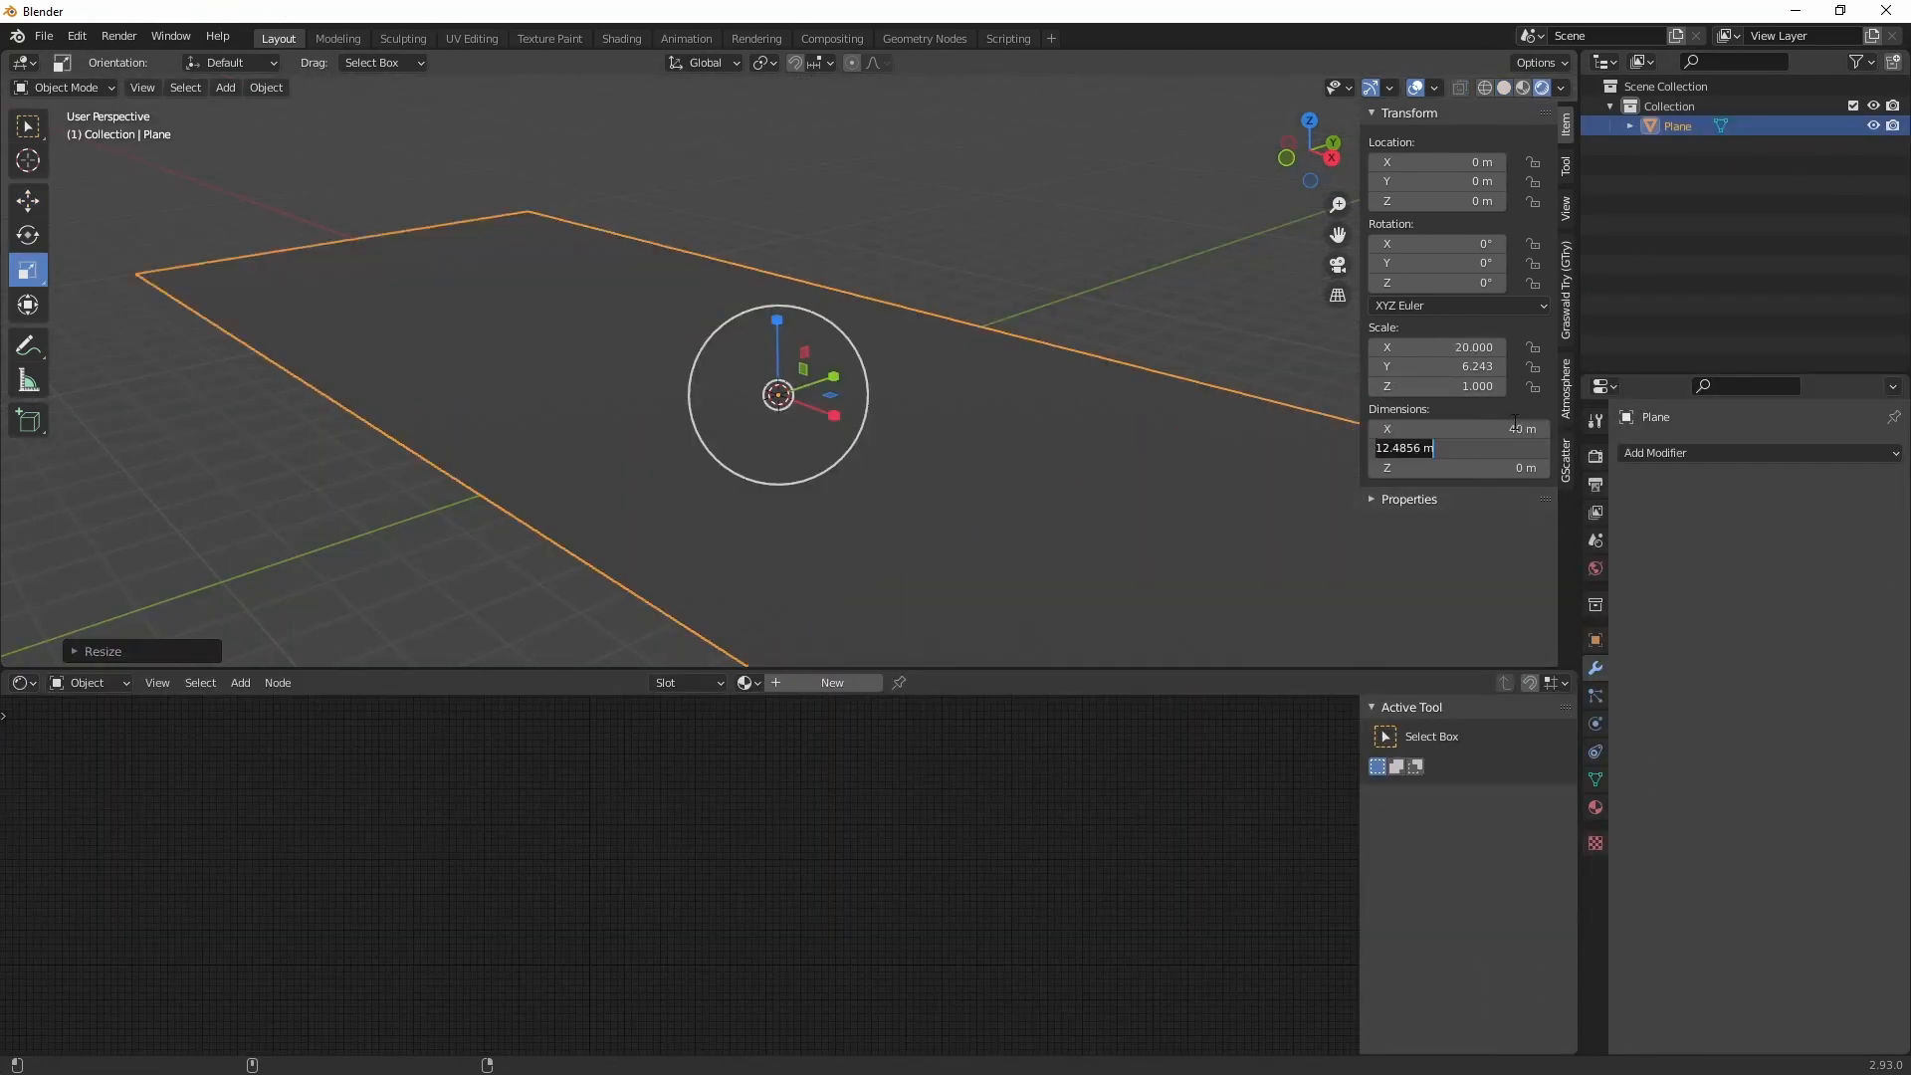
{"action": "type", "text": "200"}
{"action": "key", "text": "Tab"}
{"action": "left_click", "coordinate": [1520, 449]}
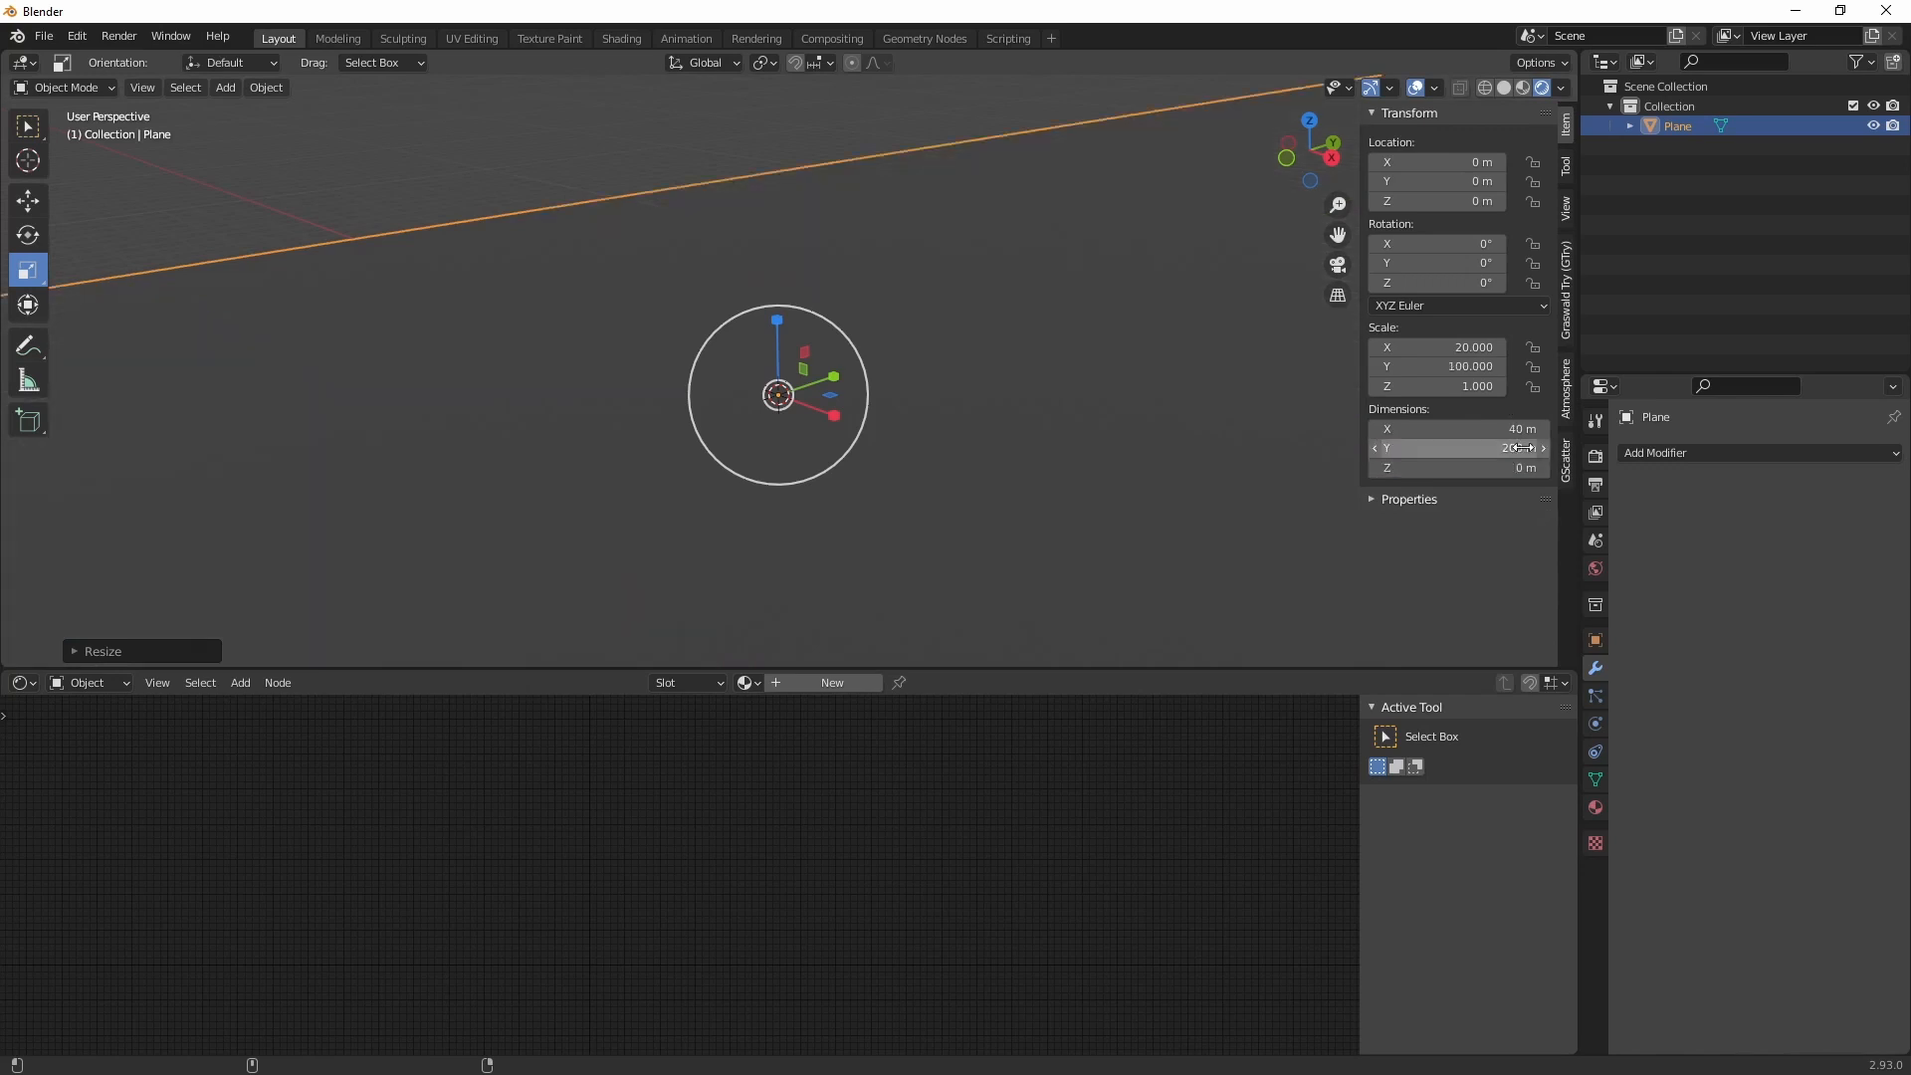
{"action": "left_click", "coordinate": [1521, 449]}
{"action": "type", "text": "22"}
{"action": "key", "text": "Tab"}
{"action": "left_click", "coordinate": [1099, 303]}
{"action": "middle_click_drag", "start_coordinate": [1099, 301], "coordinate": [908, 366]}
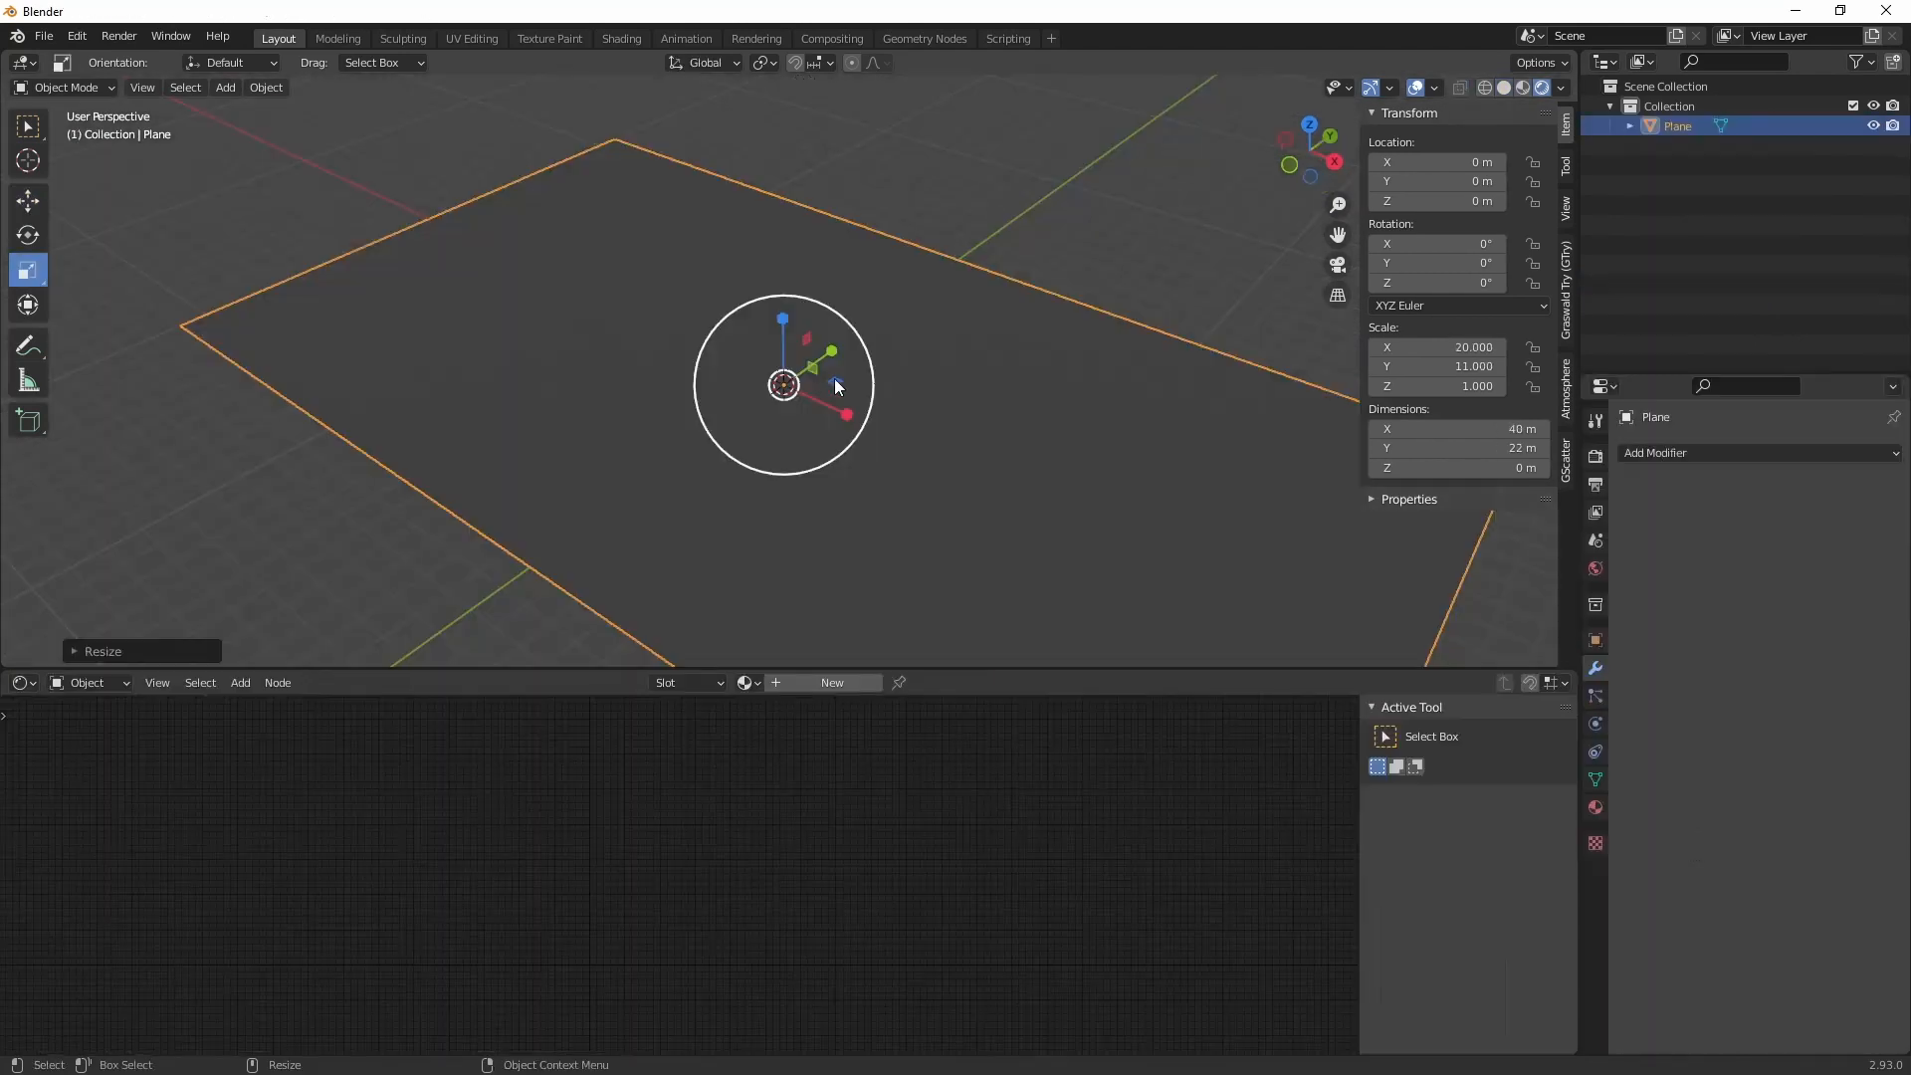
{"action": "middle_click_drag", "start_coordinate": [835, 378], "coordinate": [1019, 329]}
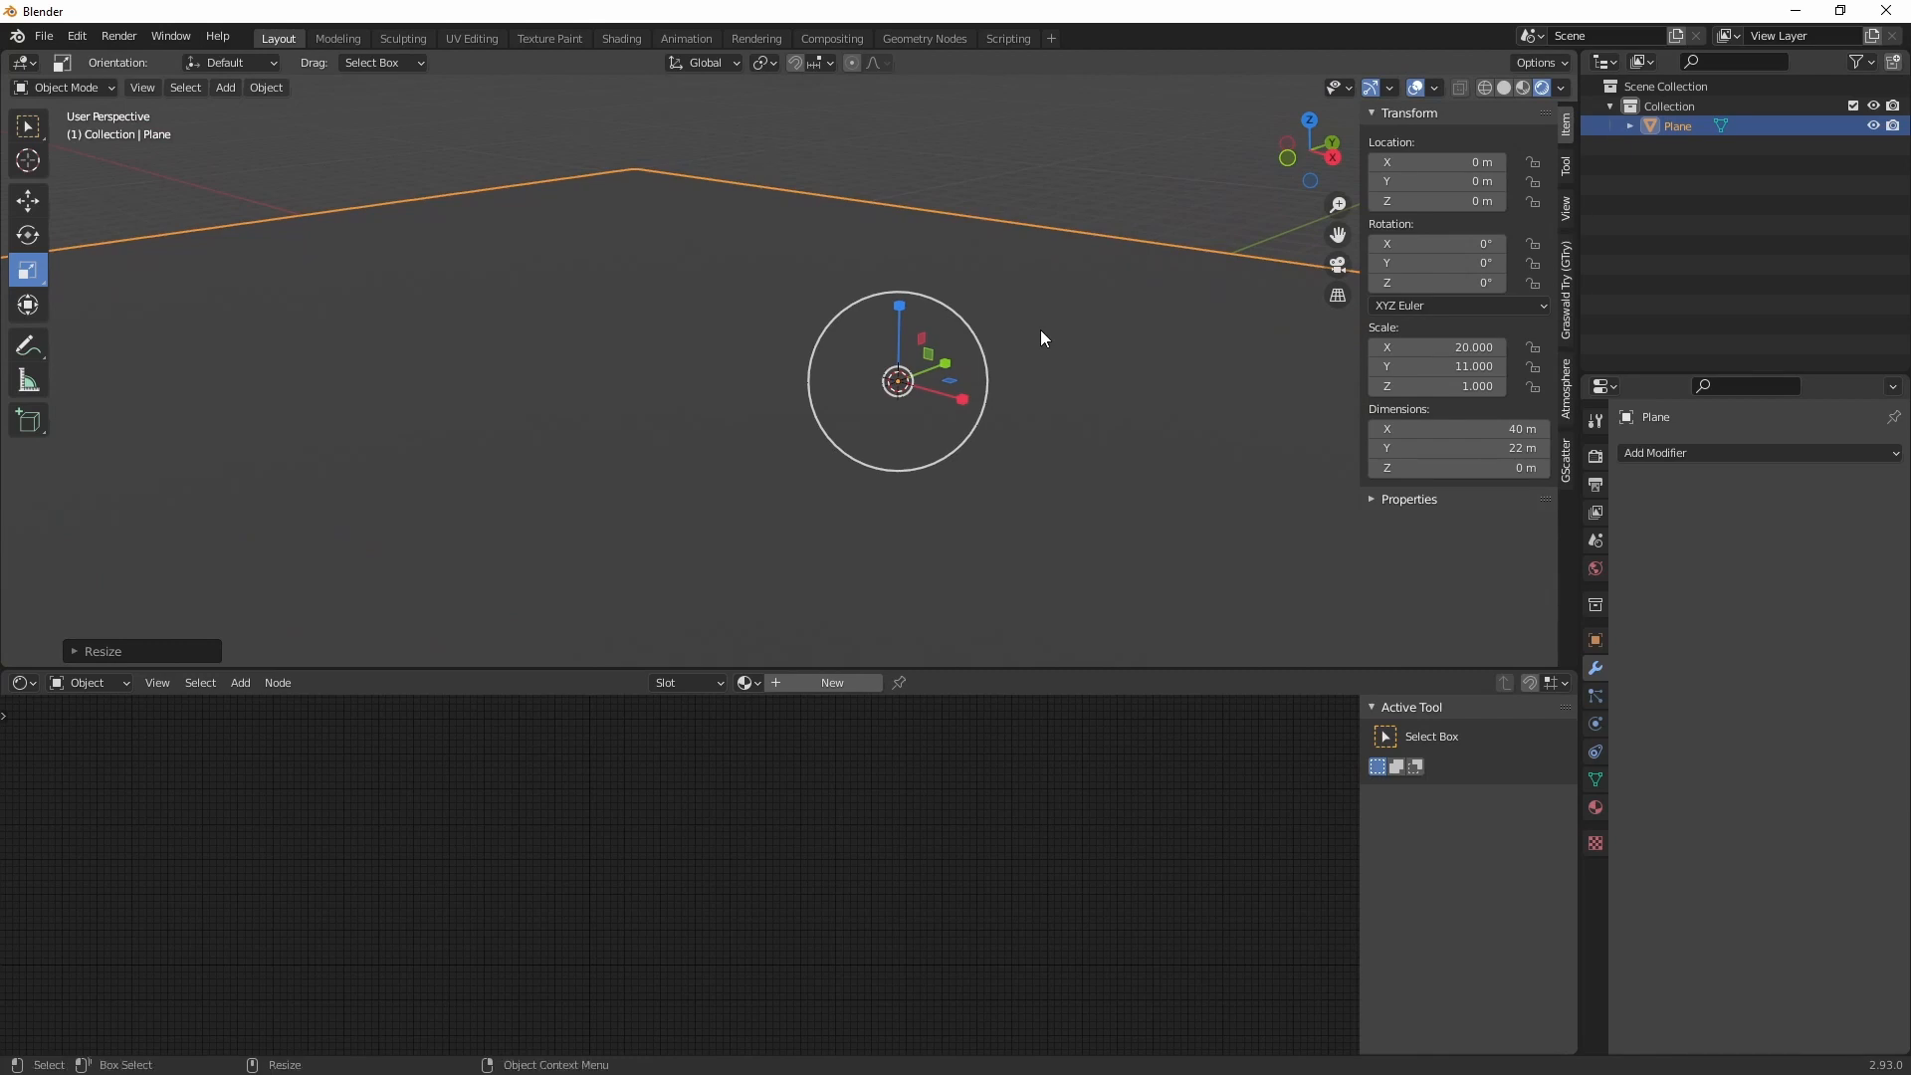
{"action": "middle_click_drag", "start_coordinate": [909, 491], "coordinate": [904, 571]}
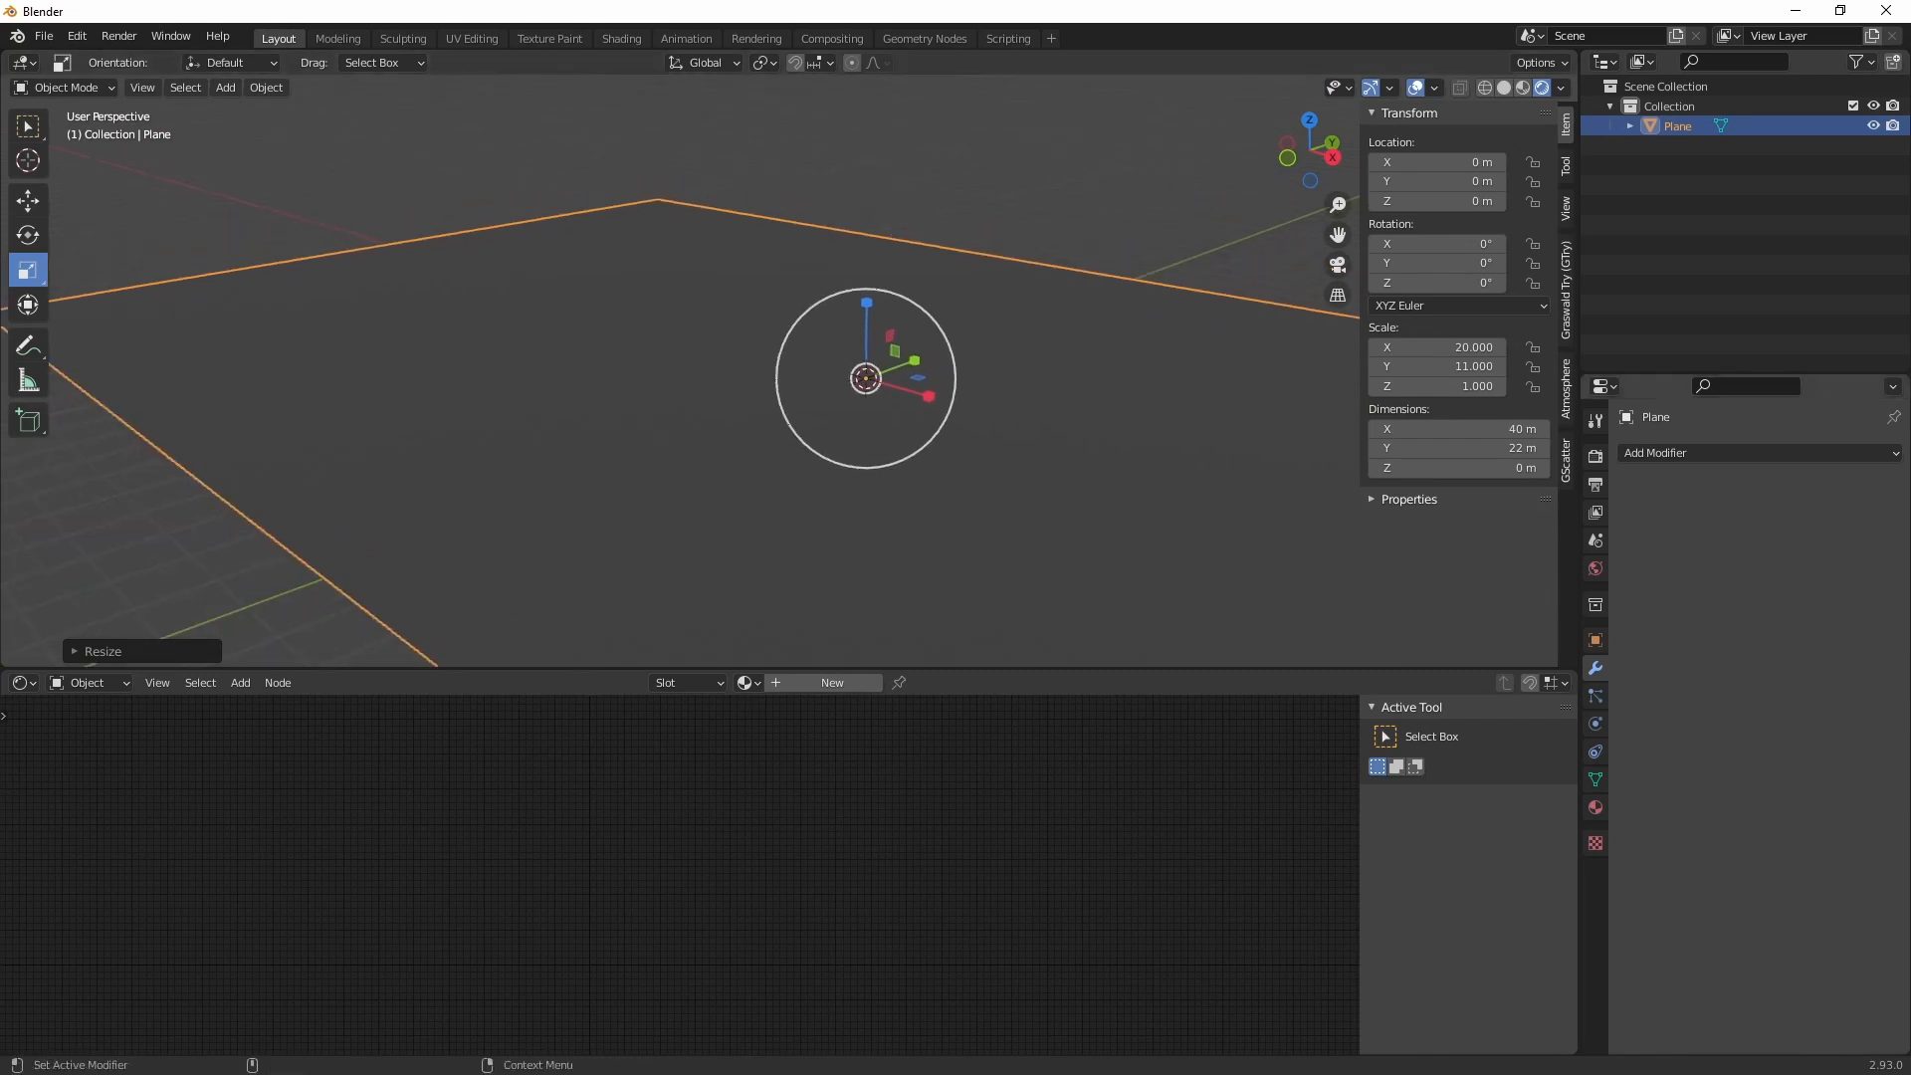
Step: Switch to Quixel Bridge, export the Forest Roots 2x2 M surface to Blender at 8K resolution, and return to Blender
{"action": "key", "text": "alt+Tab"}
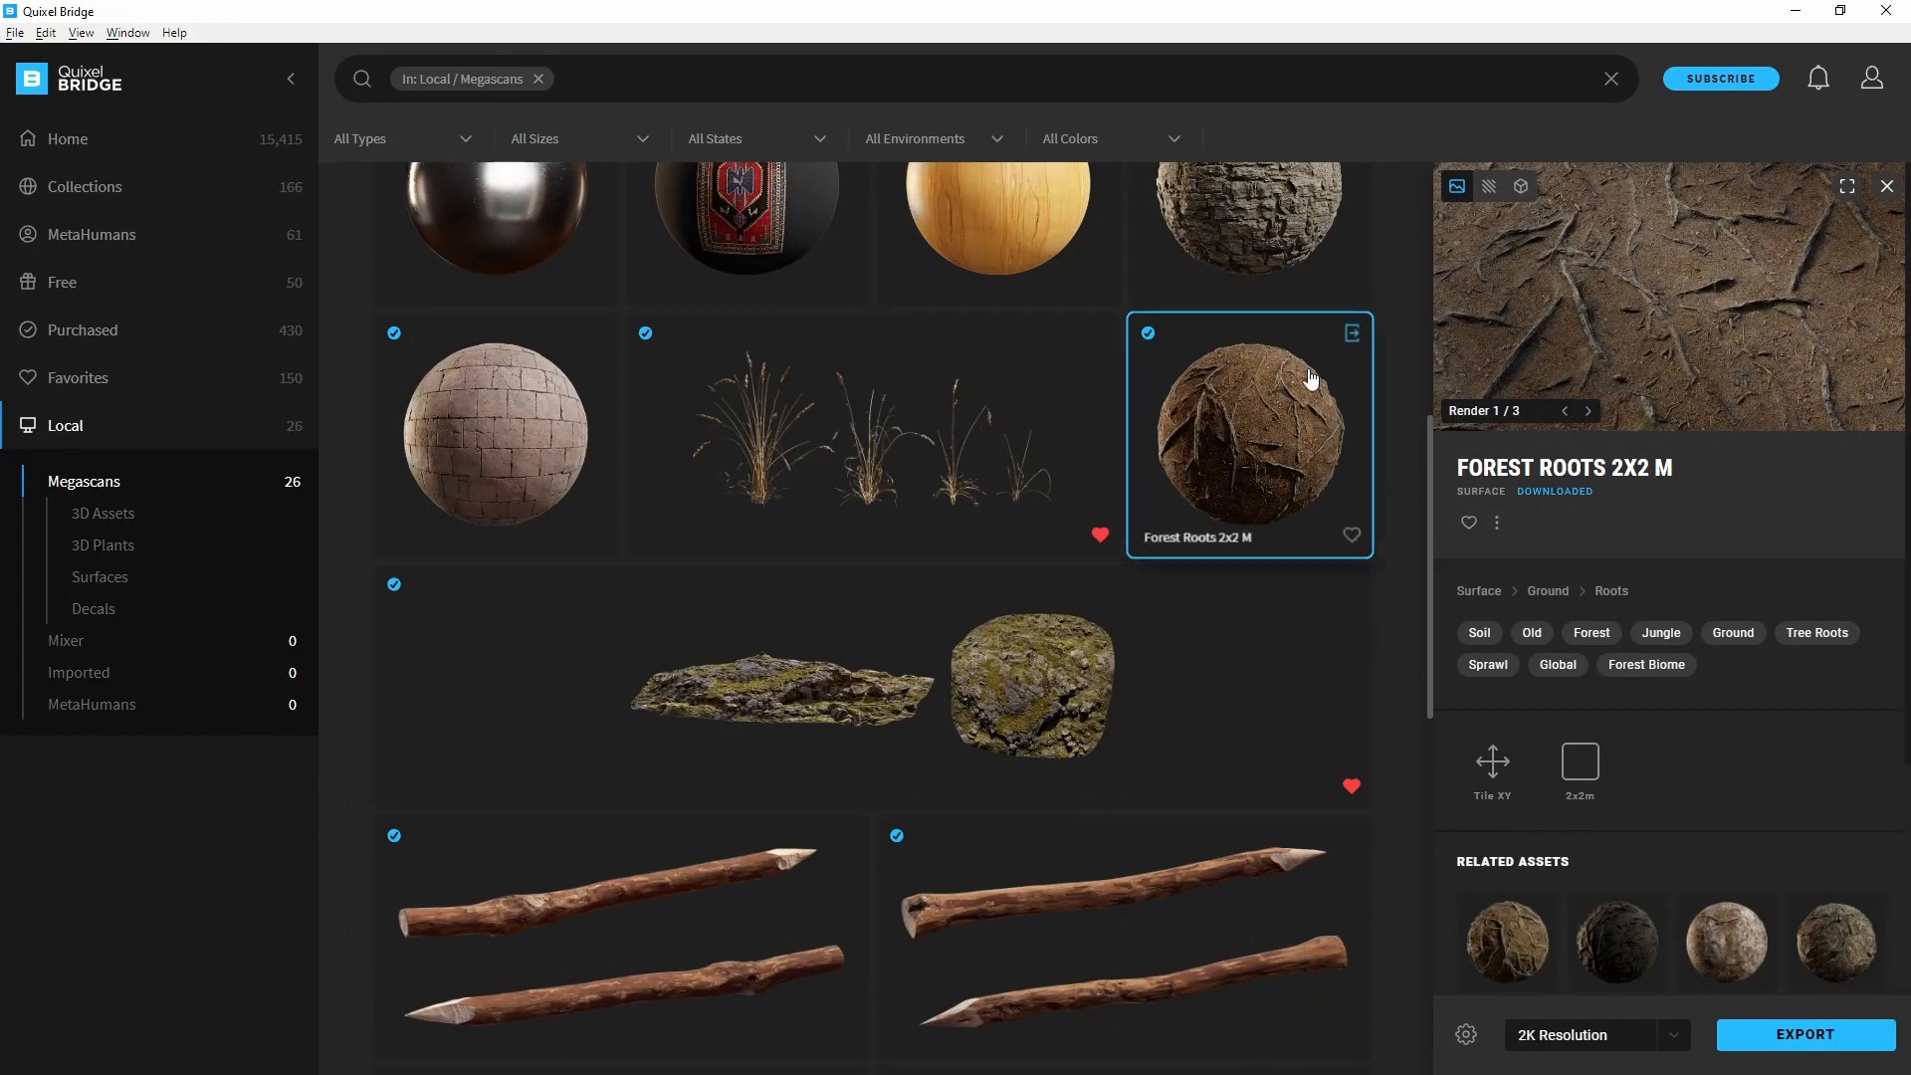
{"action": "left_click", "coordinate": [1351, 336]}
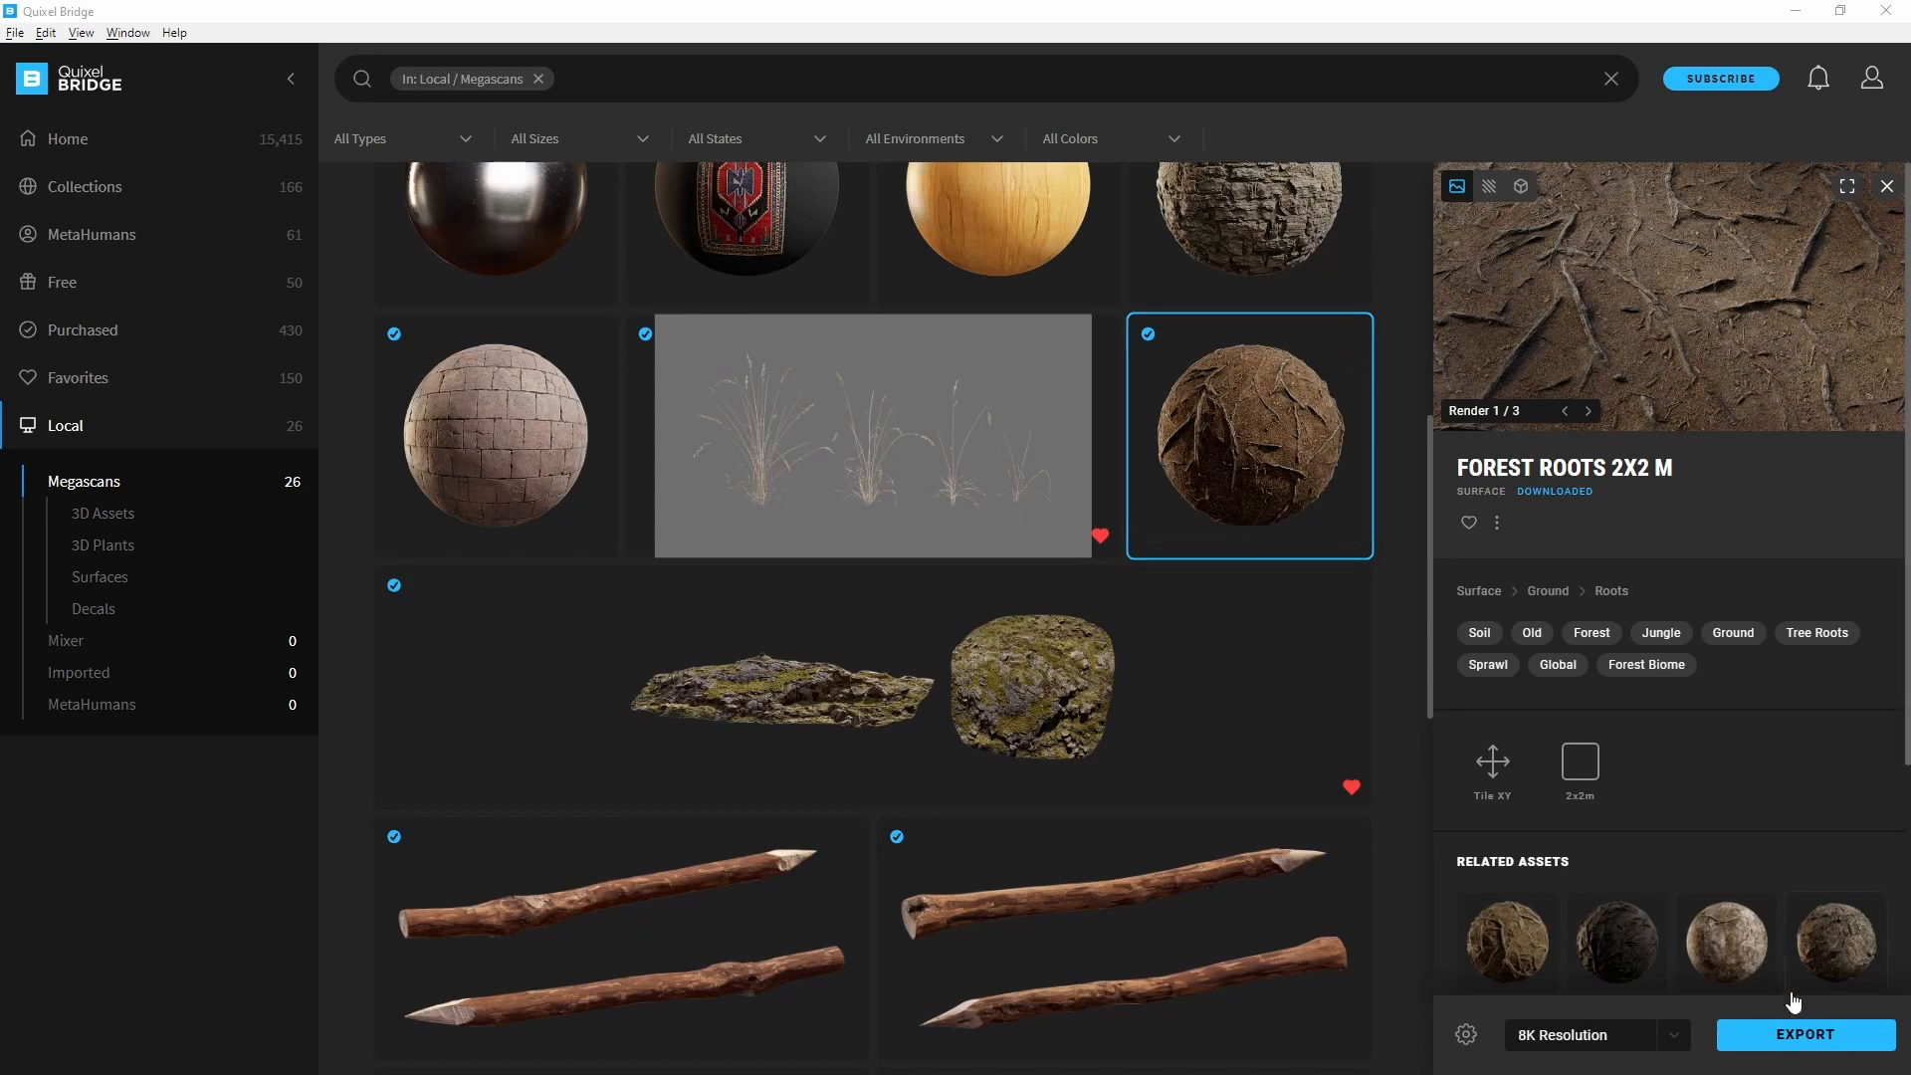
{"action": "left_click", "coordinate": [1800, 1035]}
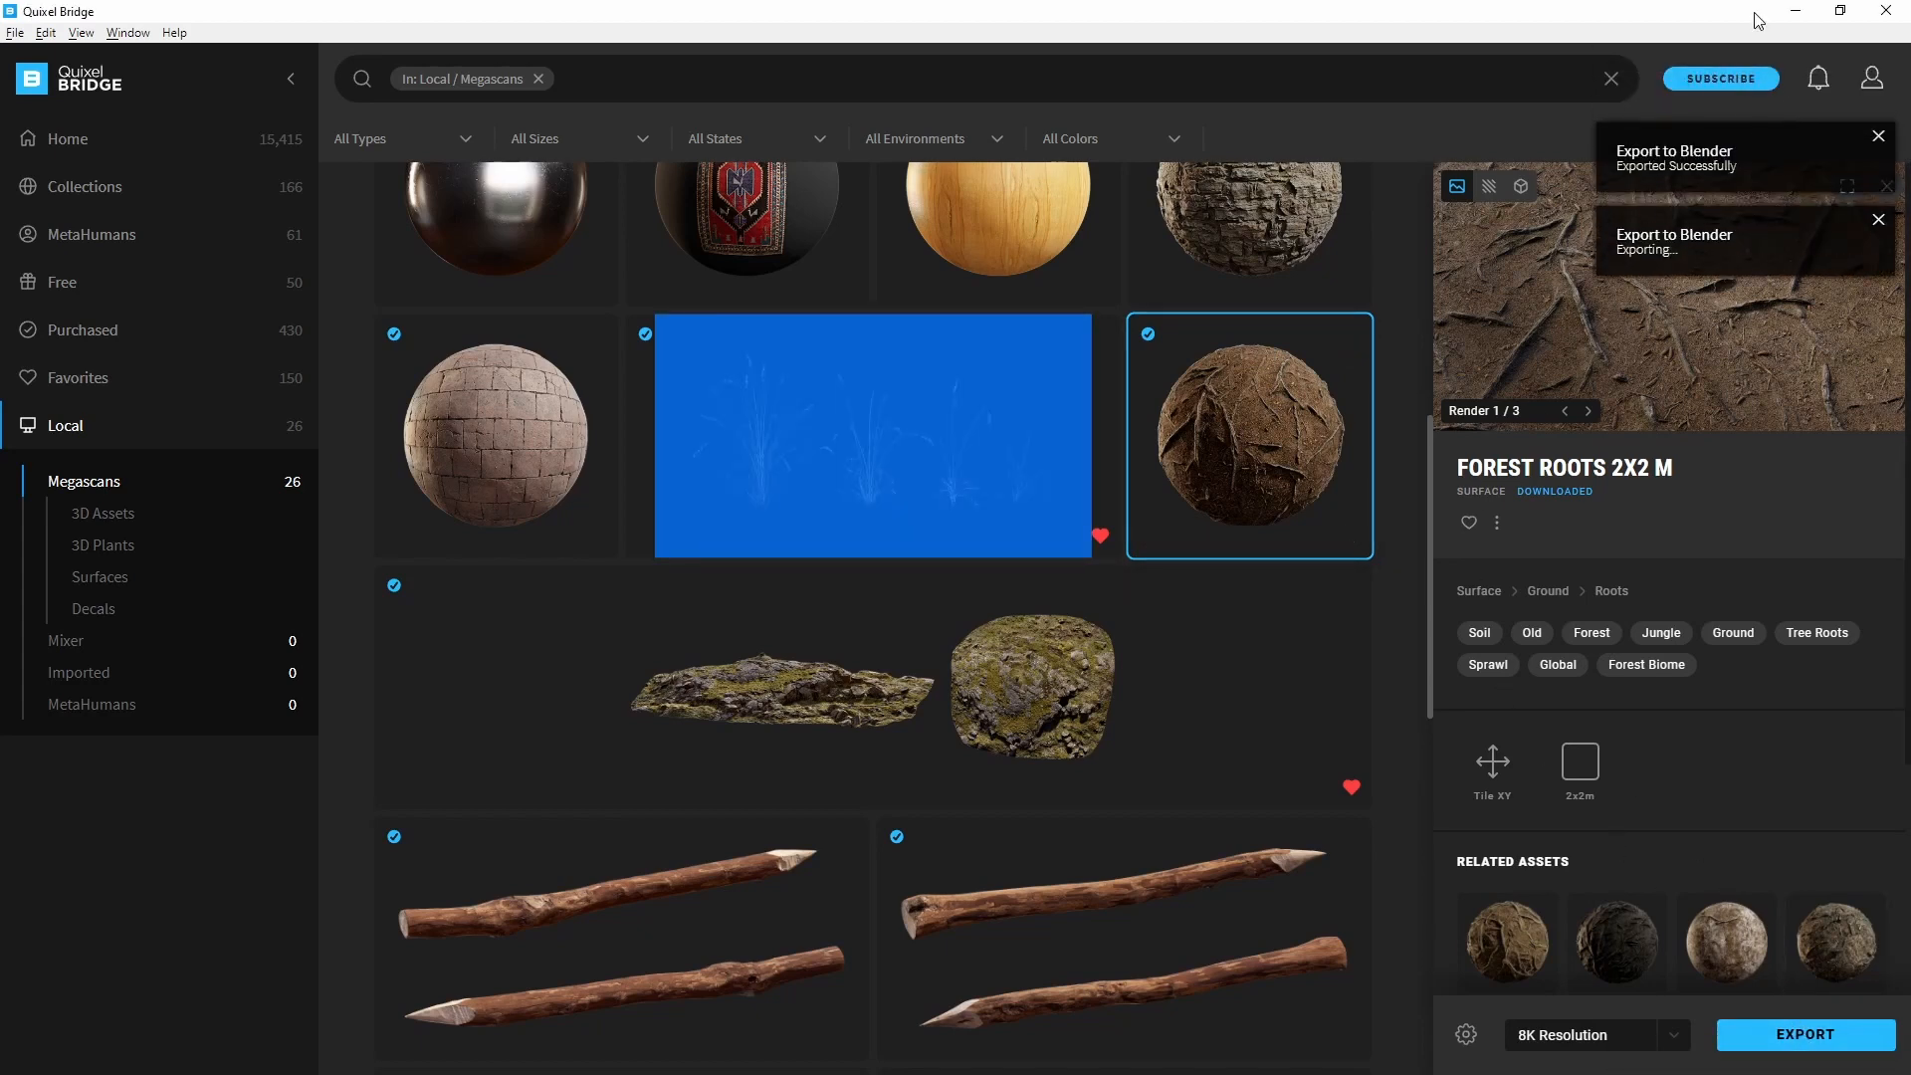
{"action": "left_click", "coordinate": [1794, 12]}
{"action": "left_click", "coordinate": [992, 398]}
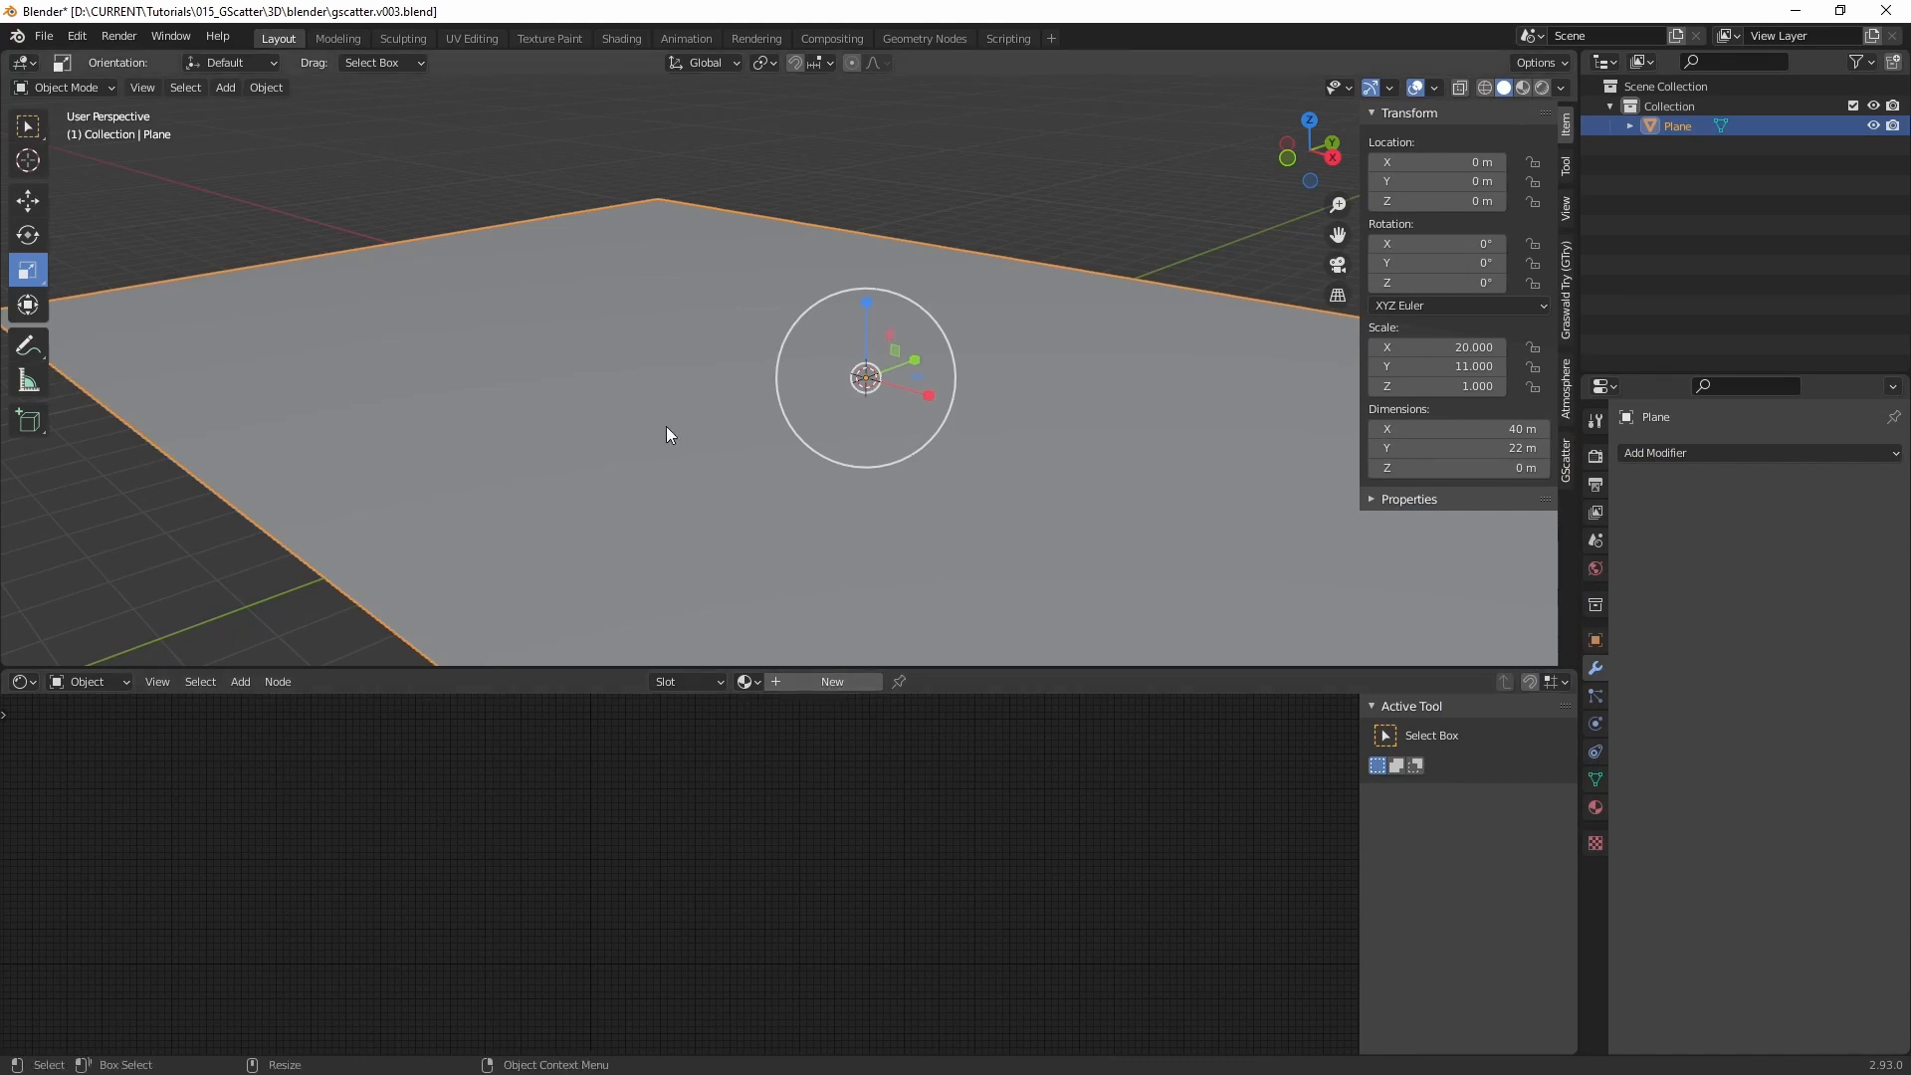
Step: Enter Edit Mode on the plane and add 51 loop cuts across its width, spaced along its length
{"action": "key", "text": "Tab"}
{"action": "scroll", "coordinate": [525, 533], "scroll_direction": "down", "scroll_amount": 3}
{"action": "scroll", "coordinate": [617, 447], "scroll_direction": "down", "scroll_amount": 2}
{"action": "right_click", "coordinate": [597, 432]}
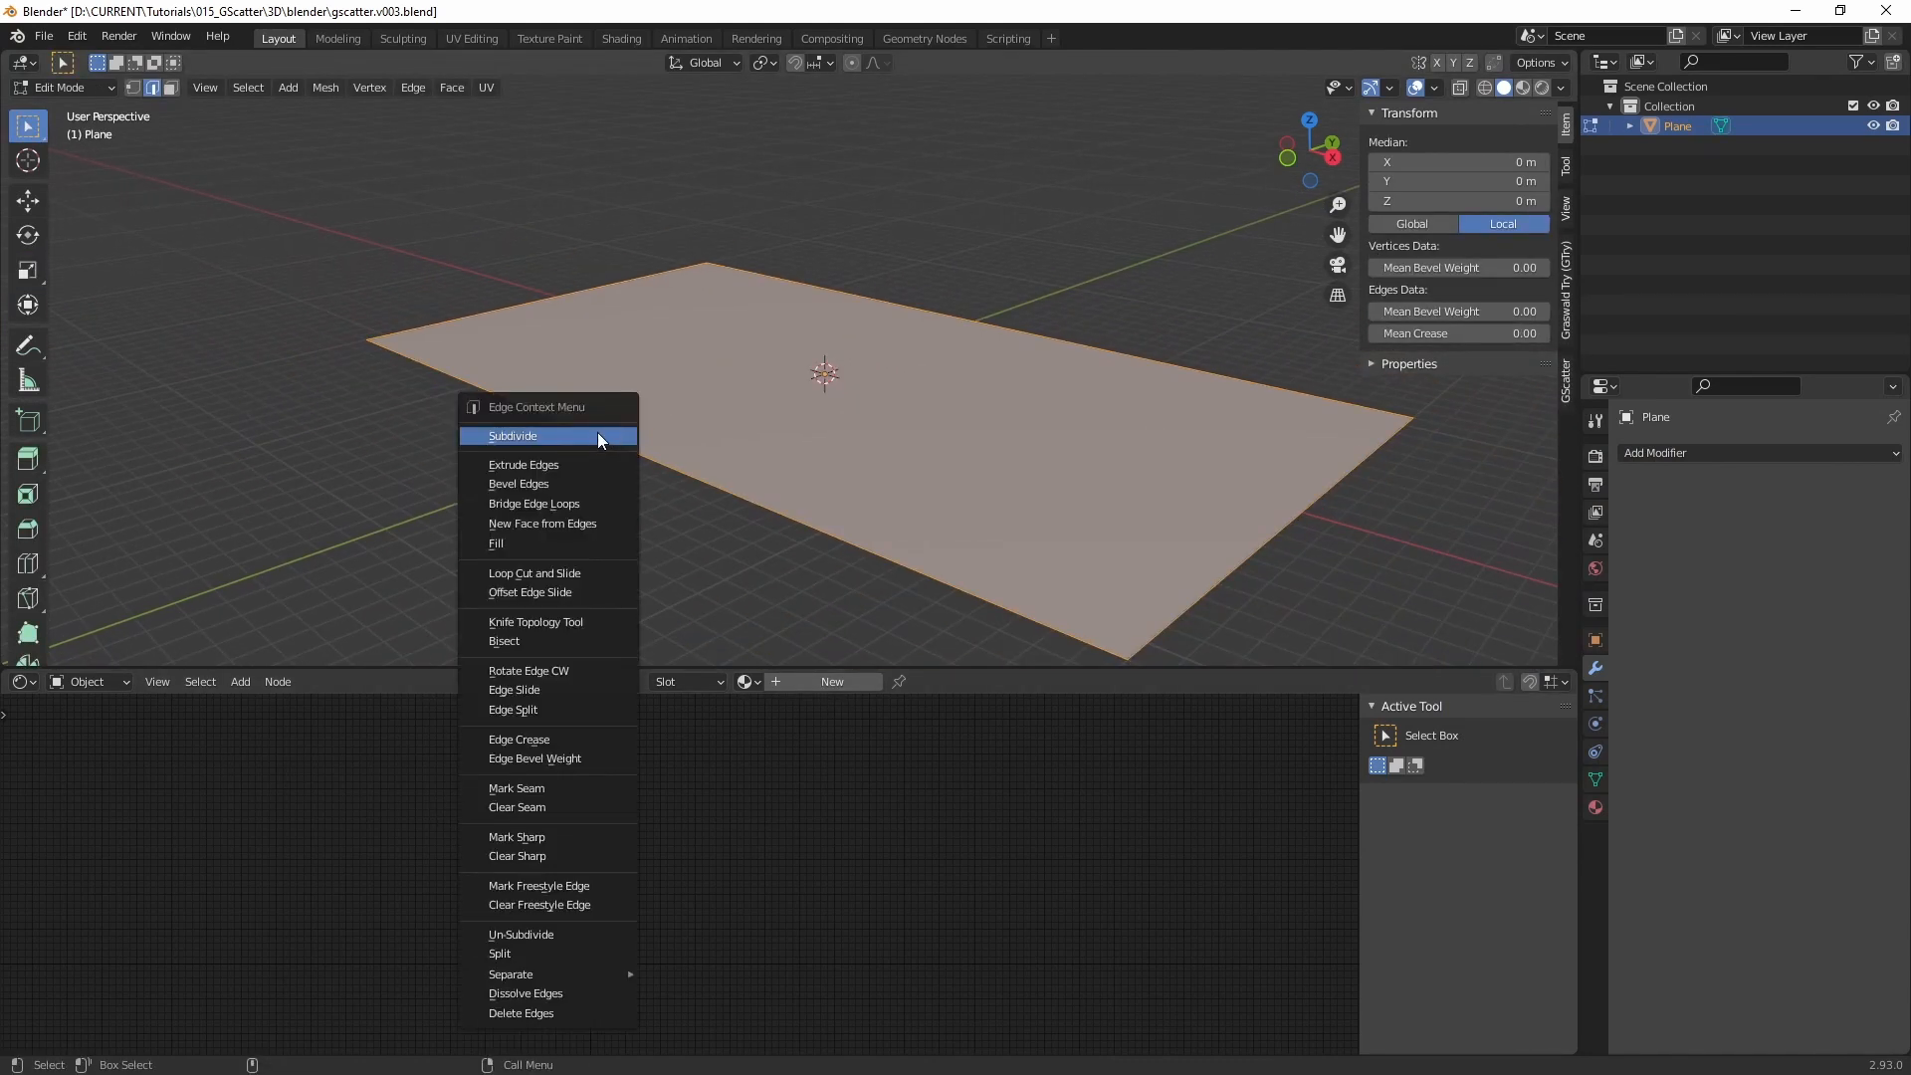
{"action": "left_click", "coordinate": [560, 580]}
{"action": "left_click", "coordinate": [627, 440]}
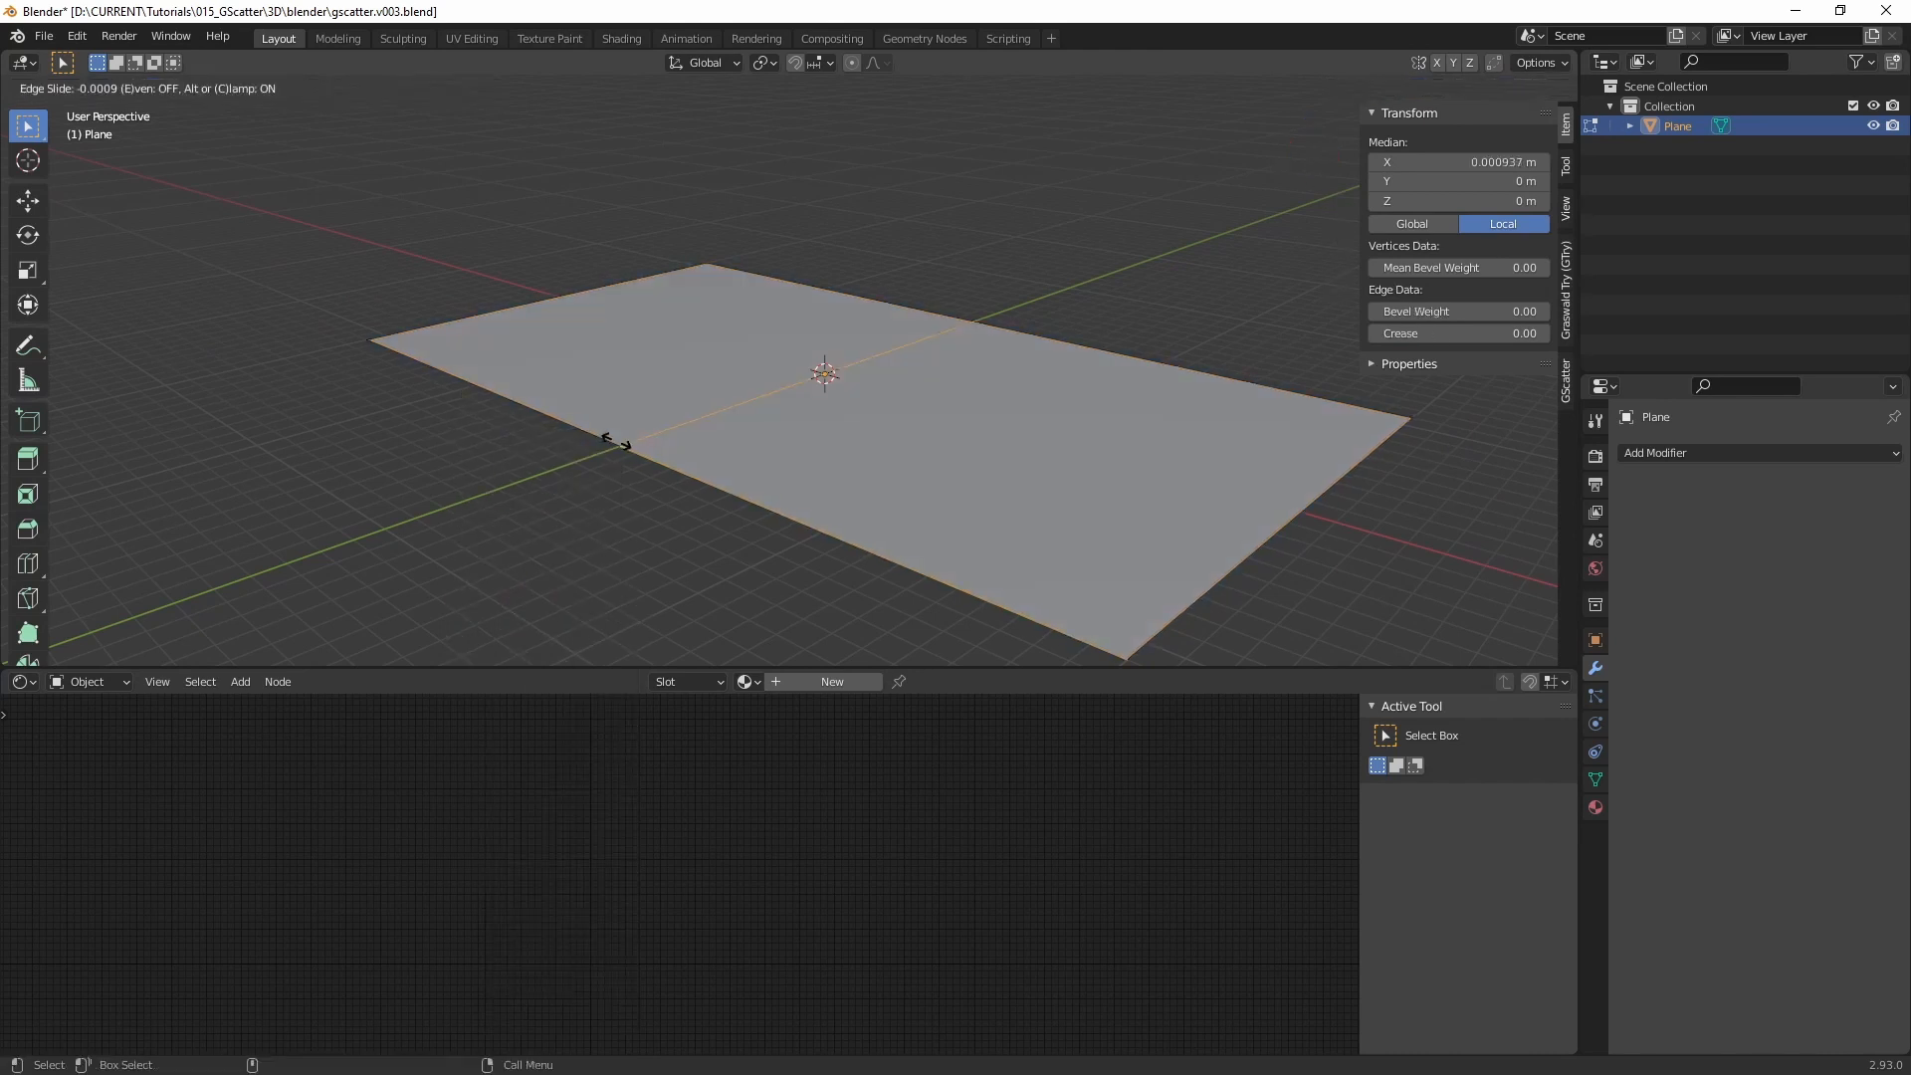
{"action": "left_click", "coordinate": [615, 443]}
{"action": "left_click", "coordinate": [126, 648]}
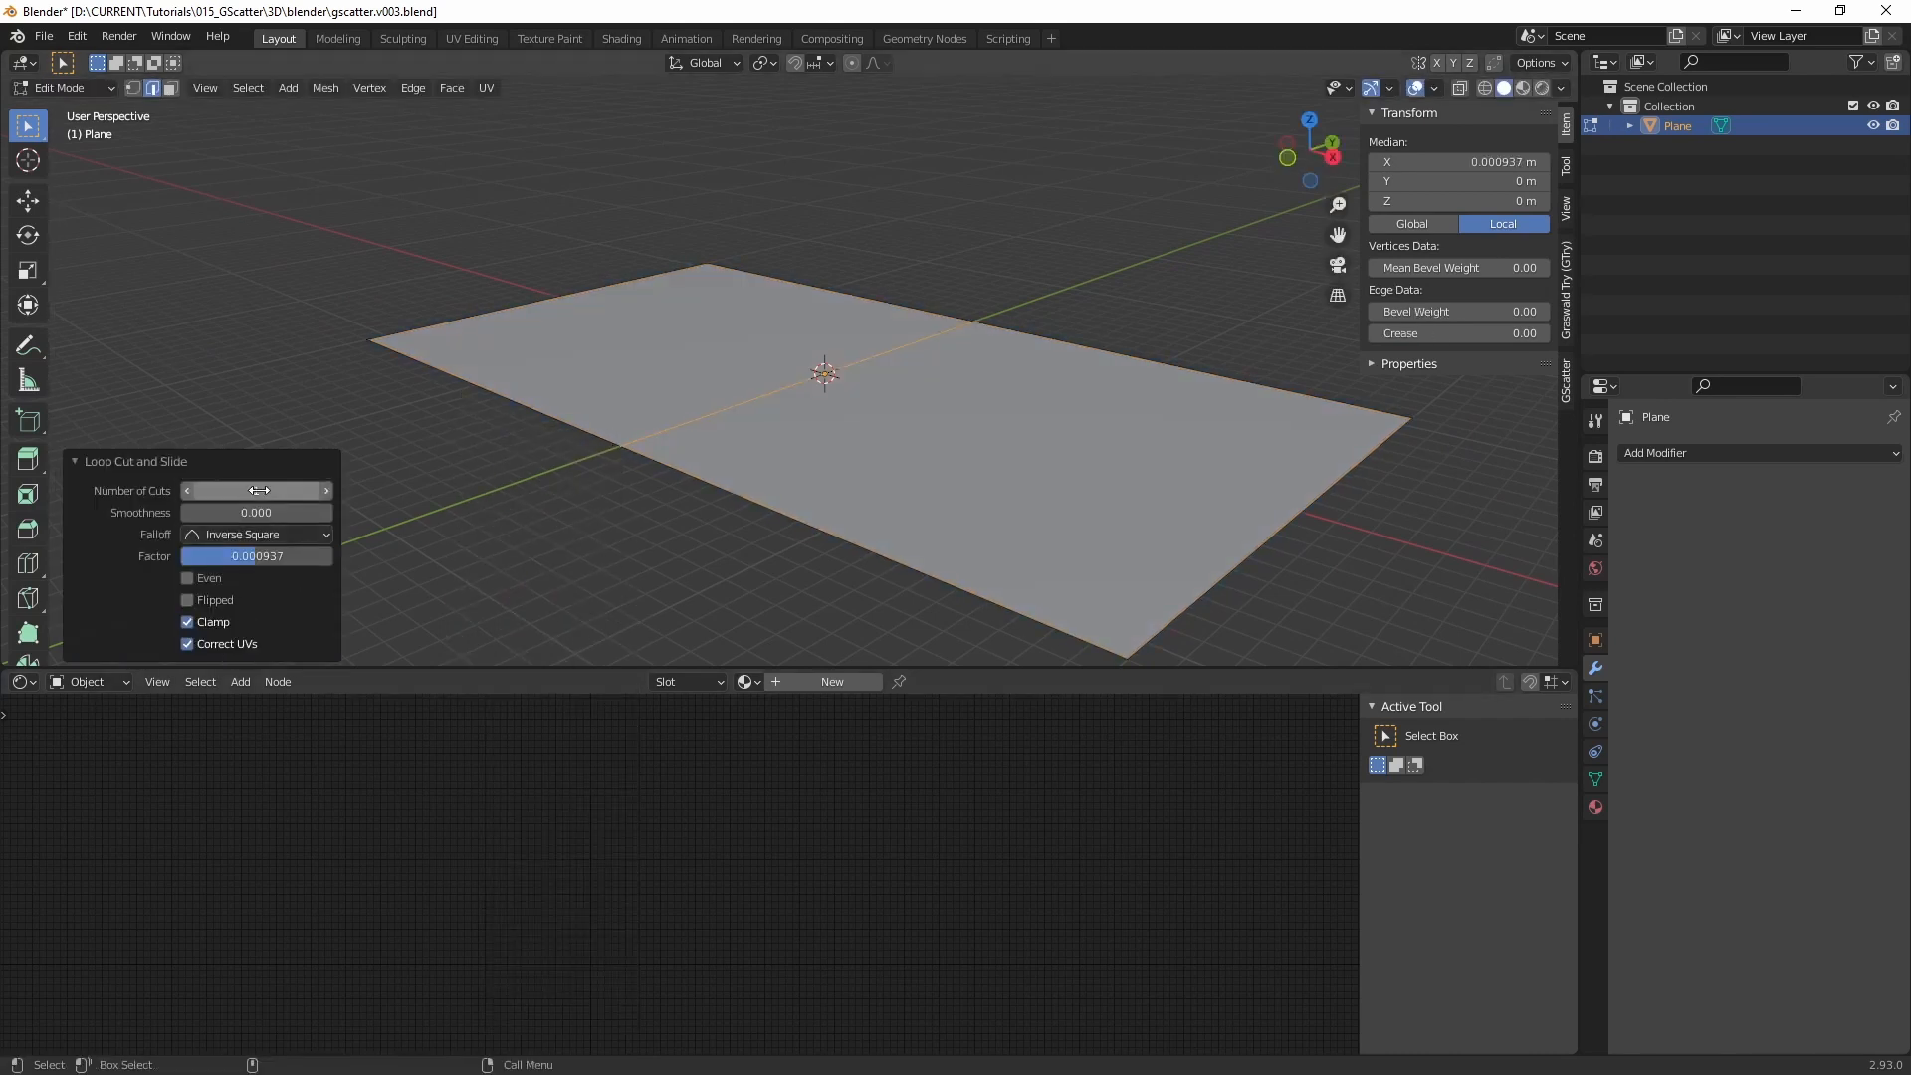
{"action": "left_click_drag", "start_coordinate": [323, 497], "coordinate": [378, 497]}
Step: Add 28 loop cuts running lengthwise along the plane to form a grid, and return to Object Mode
{"action": "right_click", "coordinate": [922, 421]}
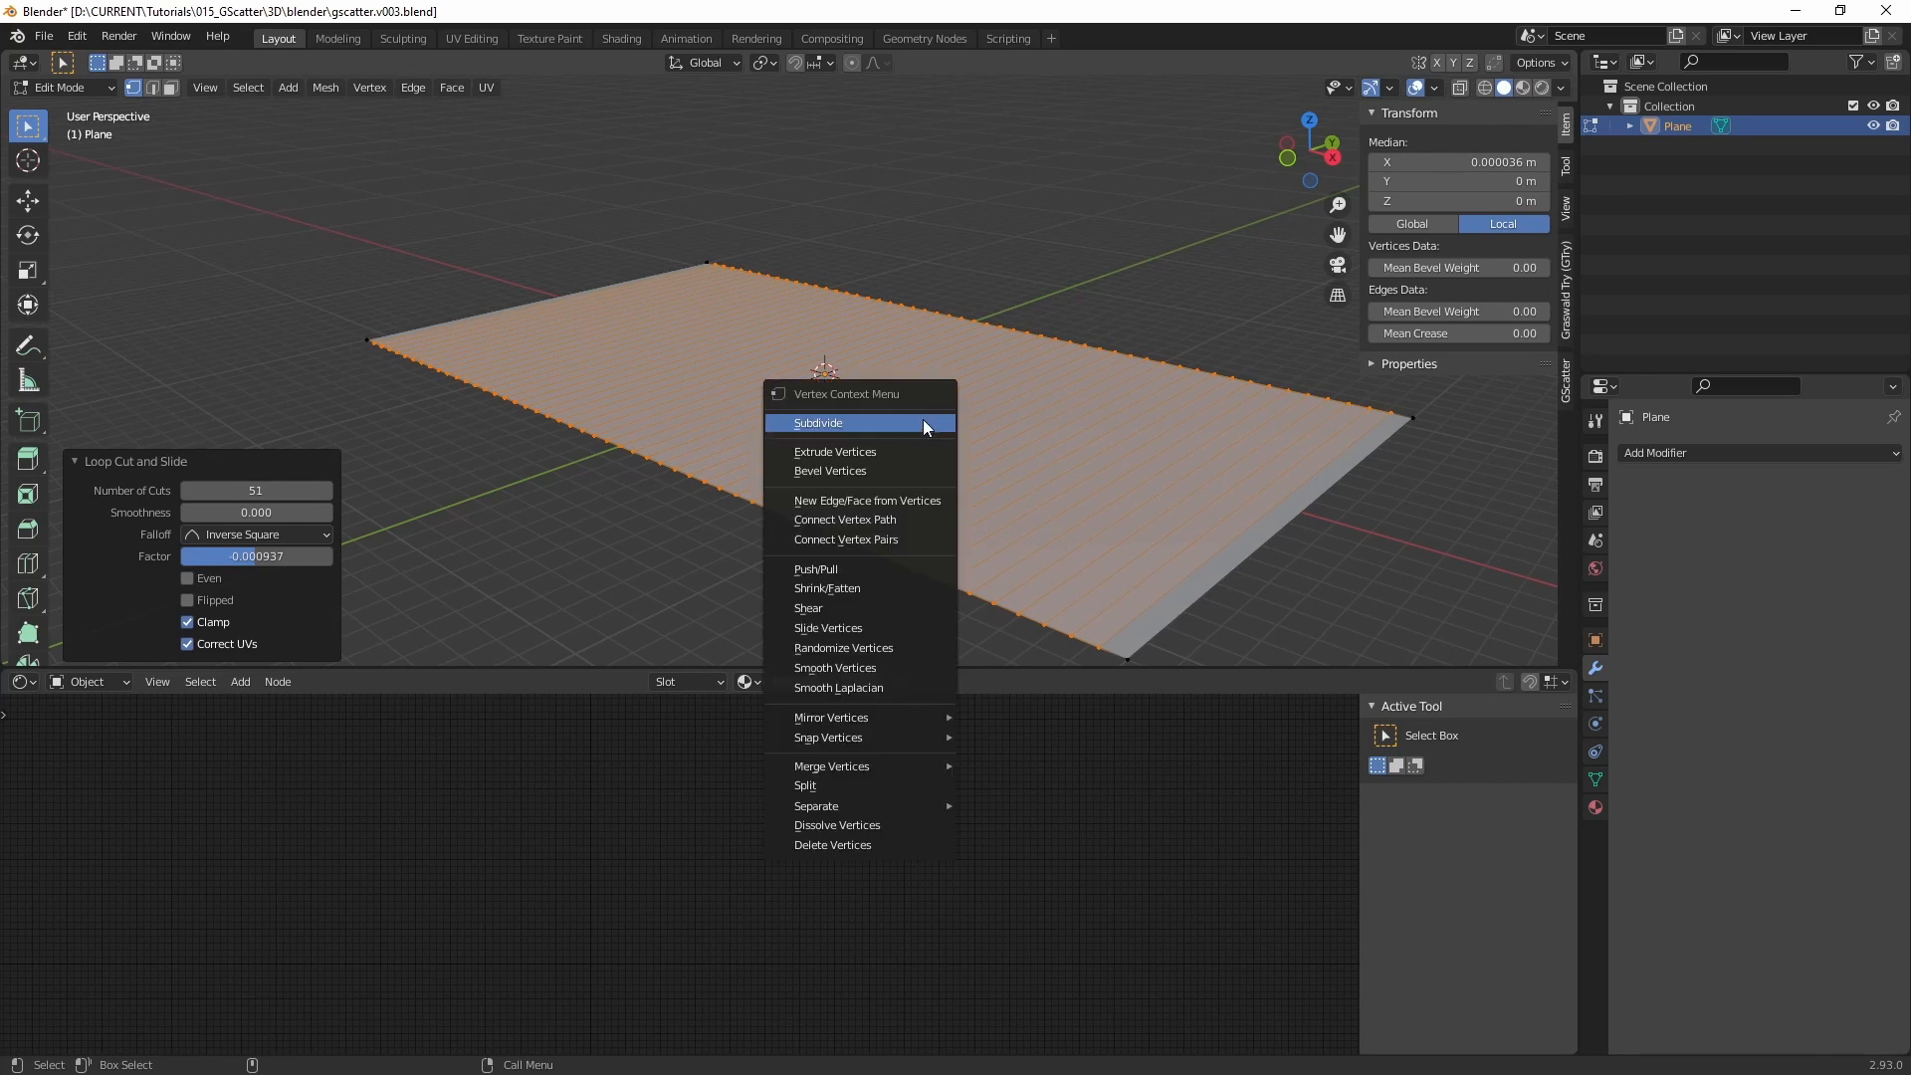
{"action": "key", "text": "2"}
{"action": "key", "text": "alt+a"}
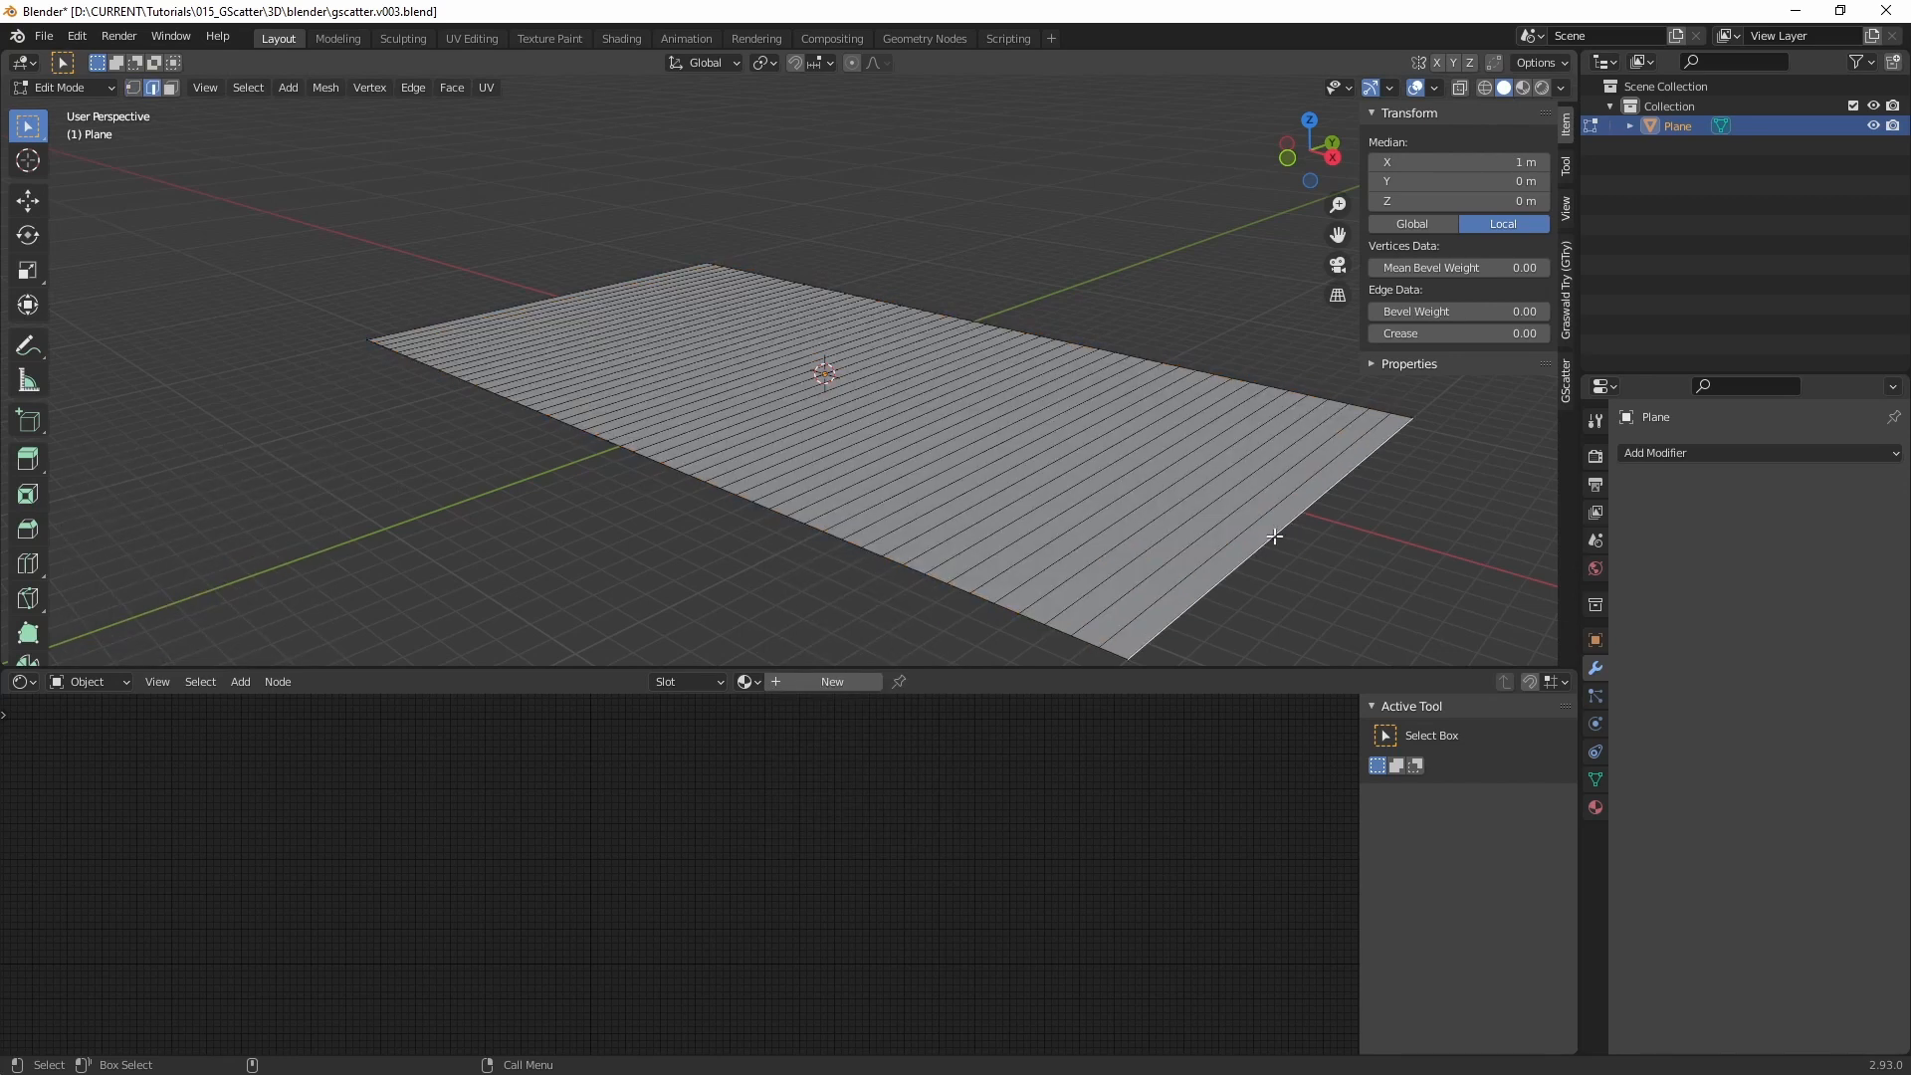
{"action": "right_click", "coordinate": [1227, 518]}
{"action": "left_click", "coordinate": [1230, 518]}
{"action": "left_click", "coordinate": [1239, 516]}
{"action": "left_click", "coordinate": [1238, 515]}
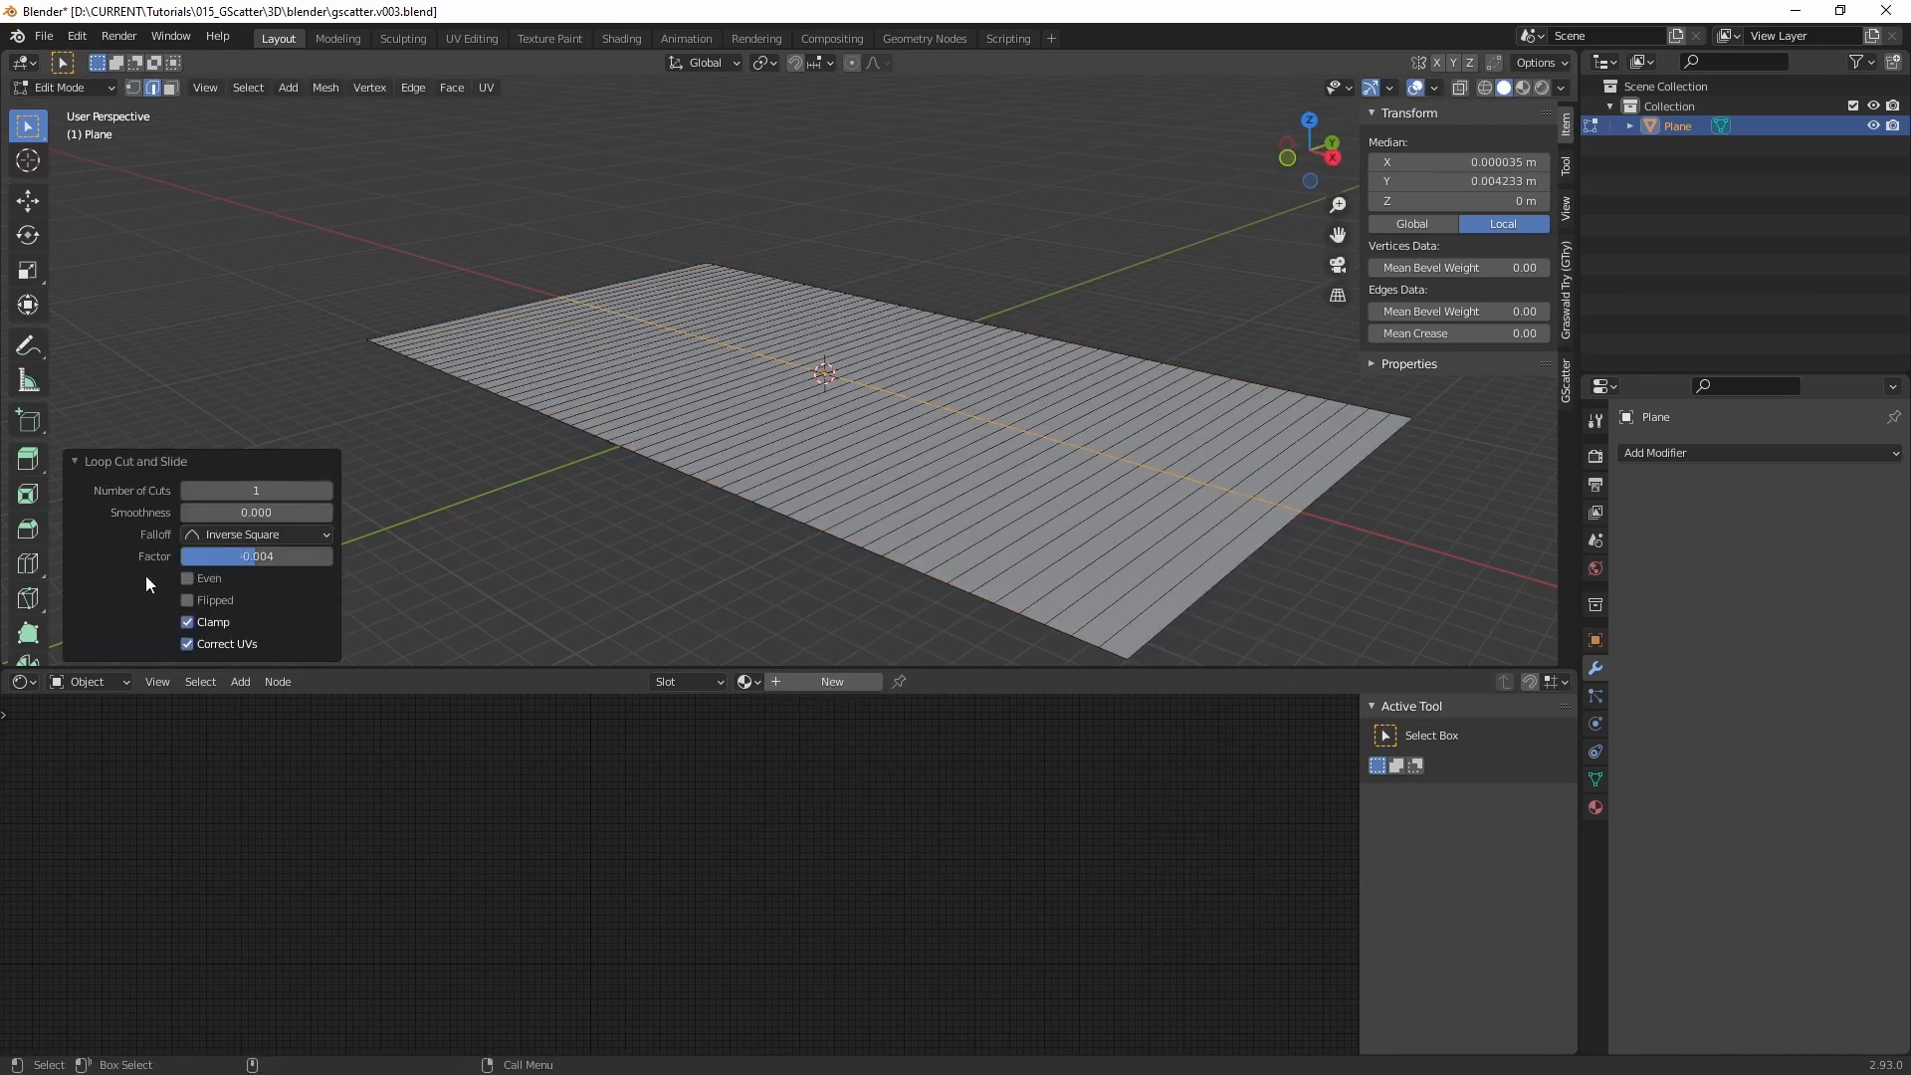
{"action": "left_click_drag", "start_coordinate": [261, 483], "coordinate": [321, 491]}
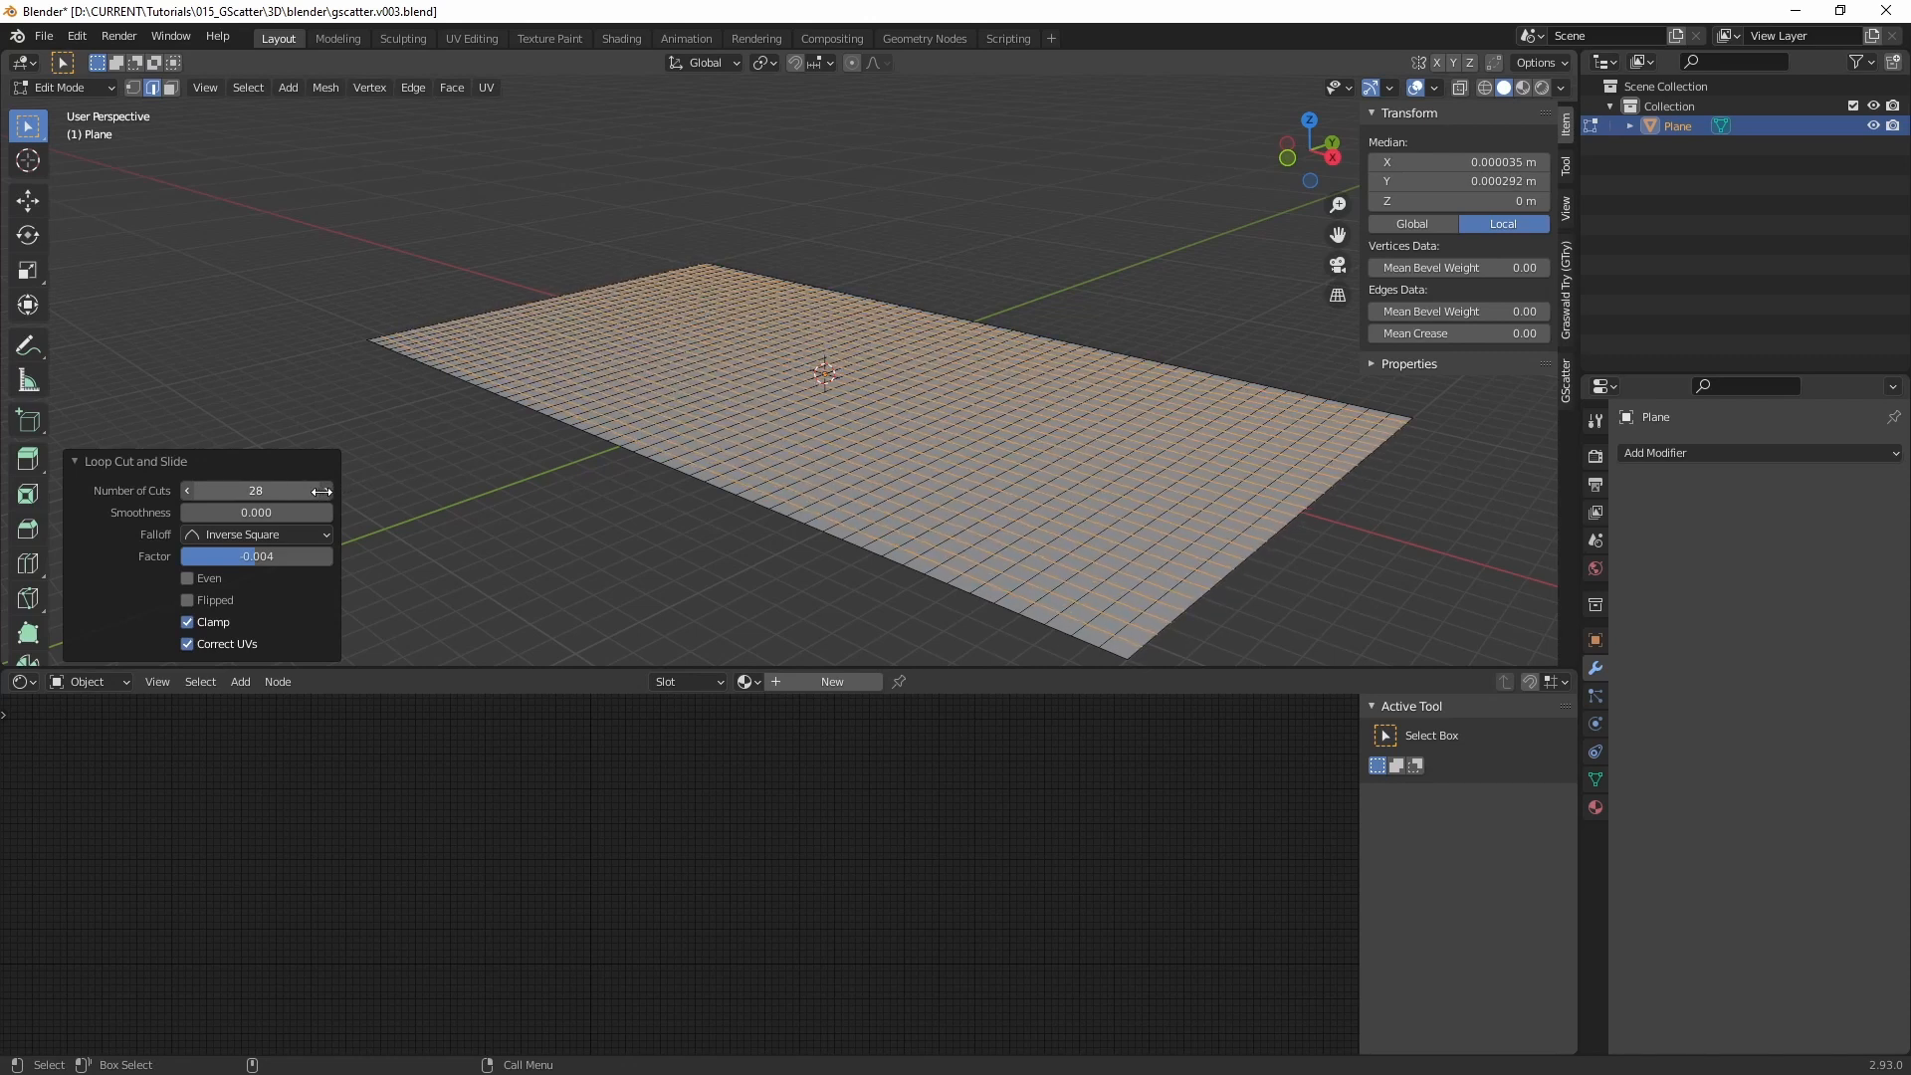
{"action": "key", "text": "4"}
{"action": "left_click_drag", "start_coordinate": [884, 512], "coordinate": [990, 544], "text": "alt"}
{"action": "mouse_move", "coordinate": [989, 544]}
{"action": "right_mouse_down", "text": "alt"}
{"action": "mouse_move", "coordinate": [976, 513]}
{"action": "mouse_move", "coordinate": [990, 548]}
{"action": "right_mouse_up", "text": "alt"}
{"action": "left_click_drag", "start_coordinate": [990, 548], "coordinate": [928, 512], "text": "alt"}
{"action": "key", "text": "2"}
{"action": "key", "text": "4"}
{"action": "right_click_drag", "start_coordinate": [951, 487], "coordinate": [996, 446], "text": "alt"}
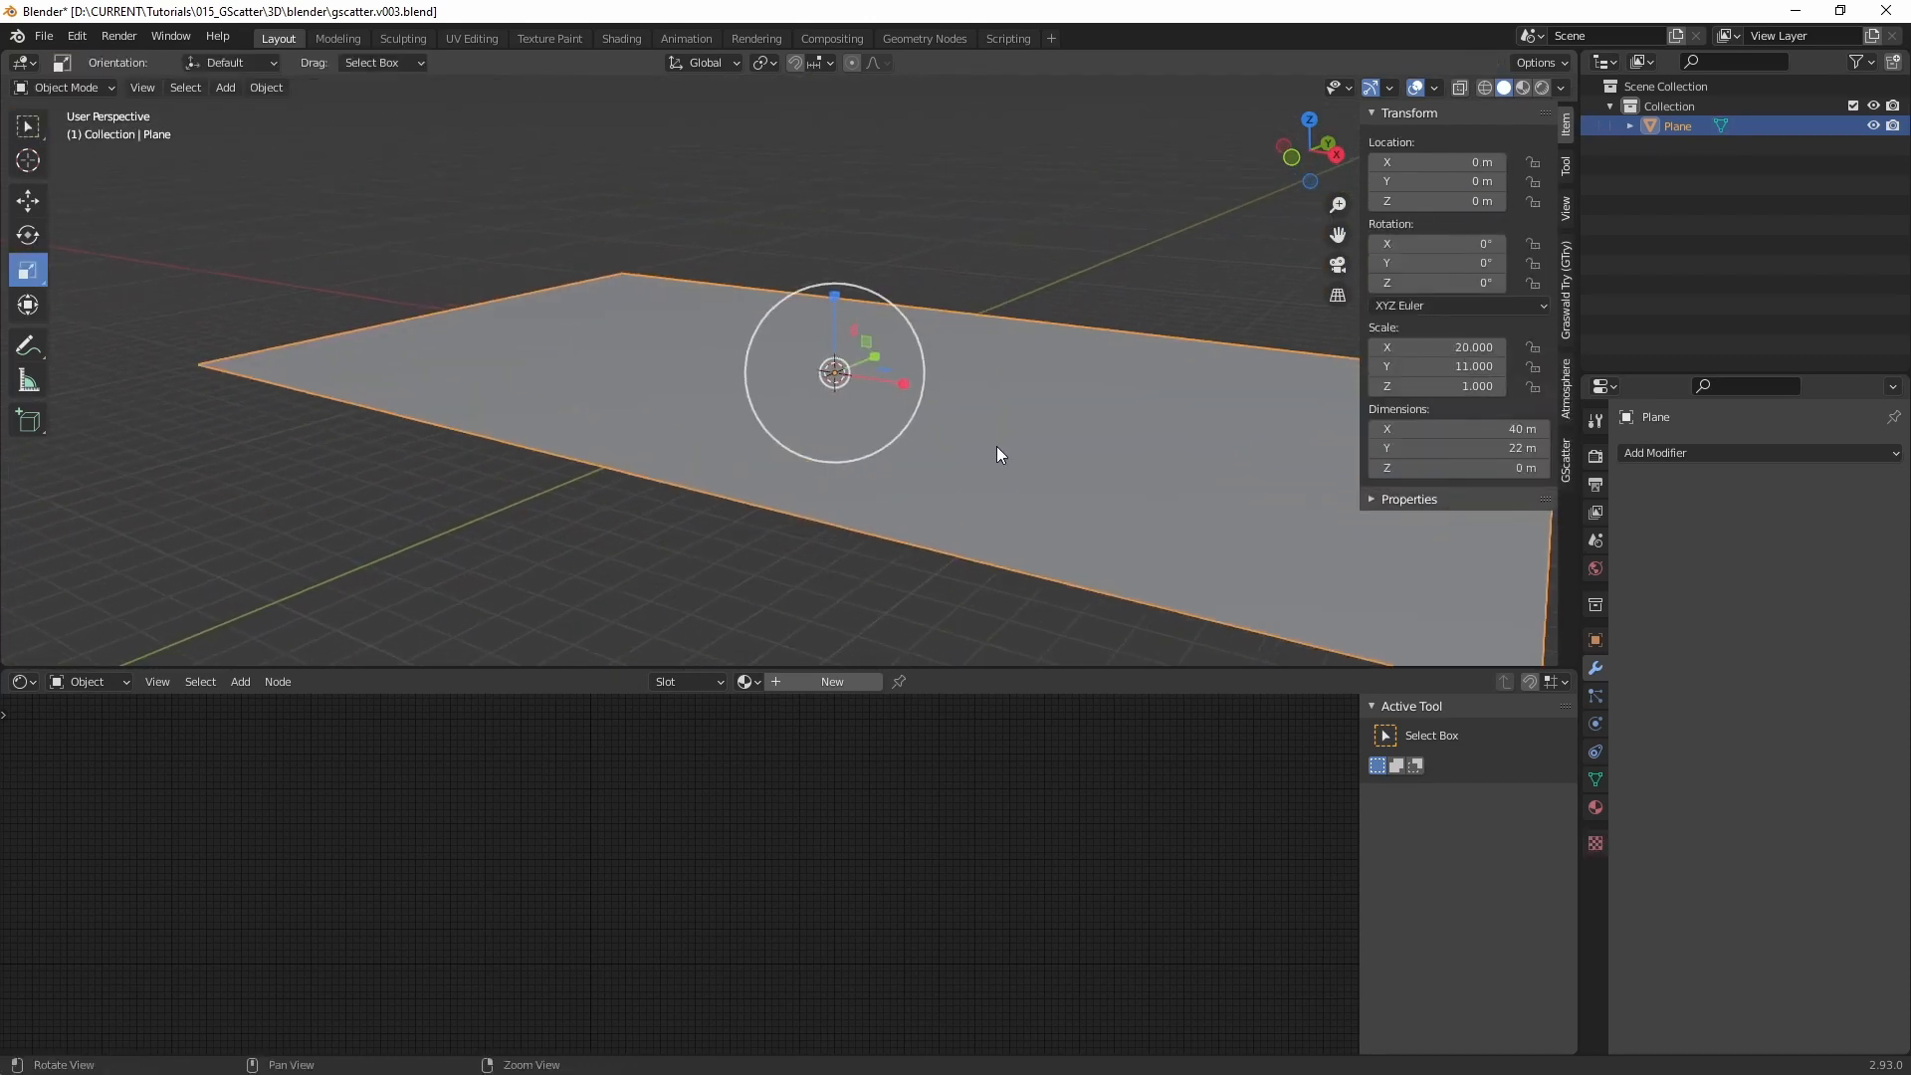
{"action": "middle_click_drag", "start_coordinate": [995, 446], "coordinate": [913, 456], "text": "alt"}
{"action": "right_click_drag", "start_coordinate": [913, 456], "coordinate": [752, 544], "text": "alt"}
{"action": "left_click_drag", "start_coordinate": [752, 552], "coordinate": [837, 582], "text": "alt"}
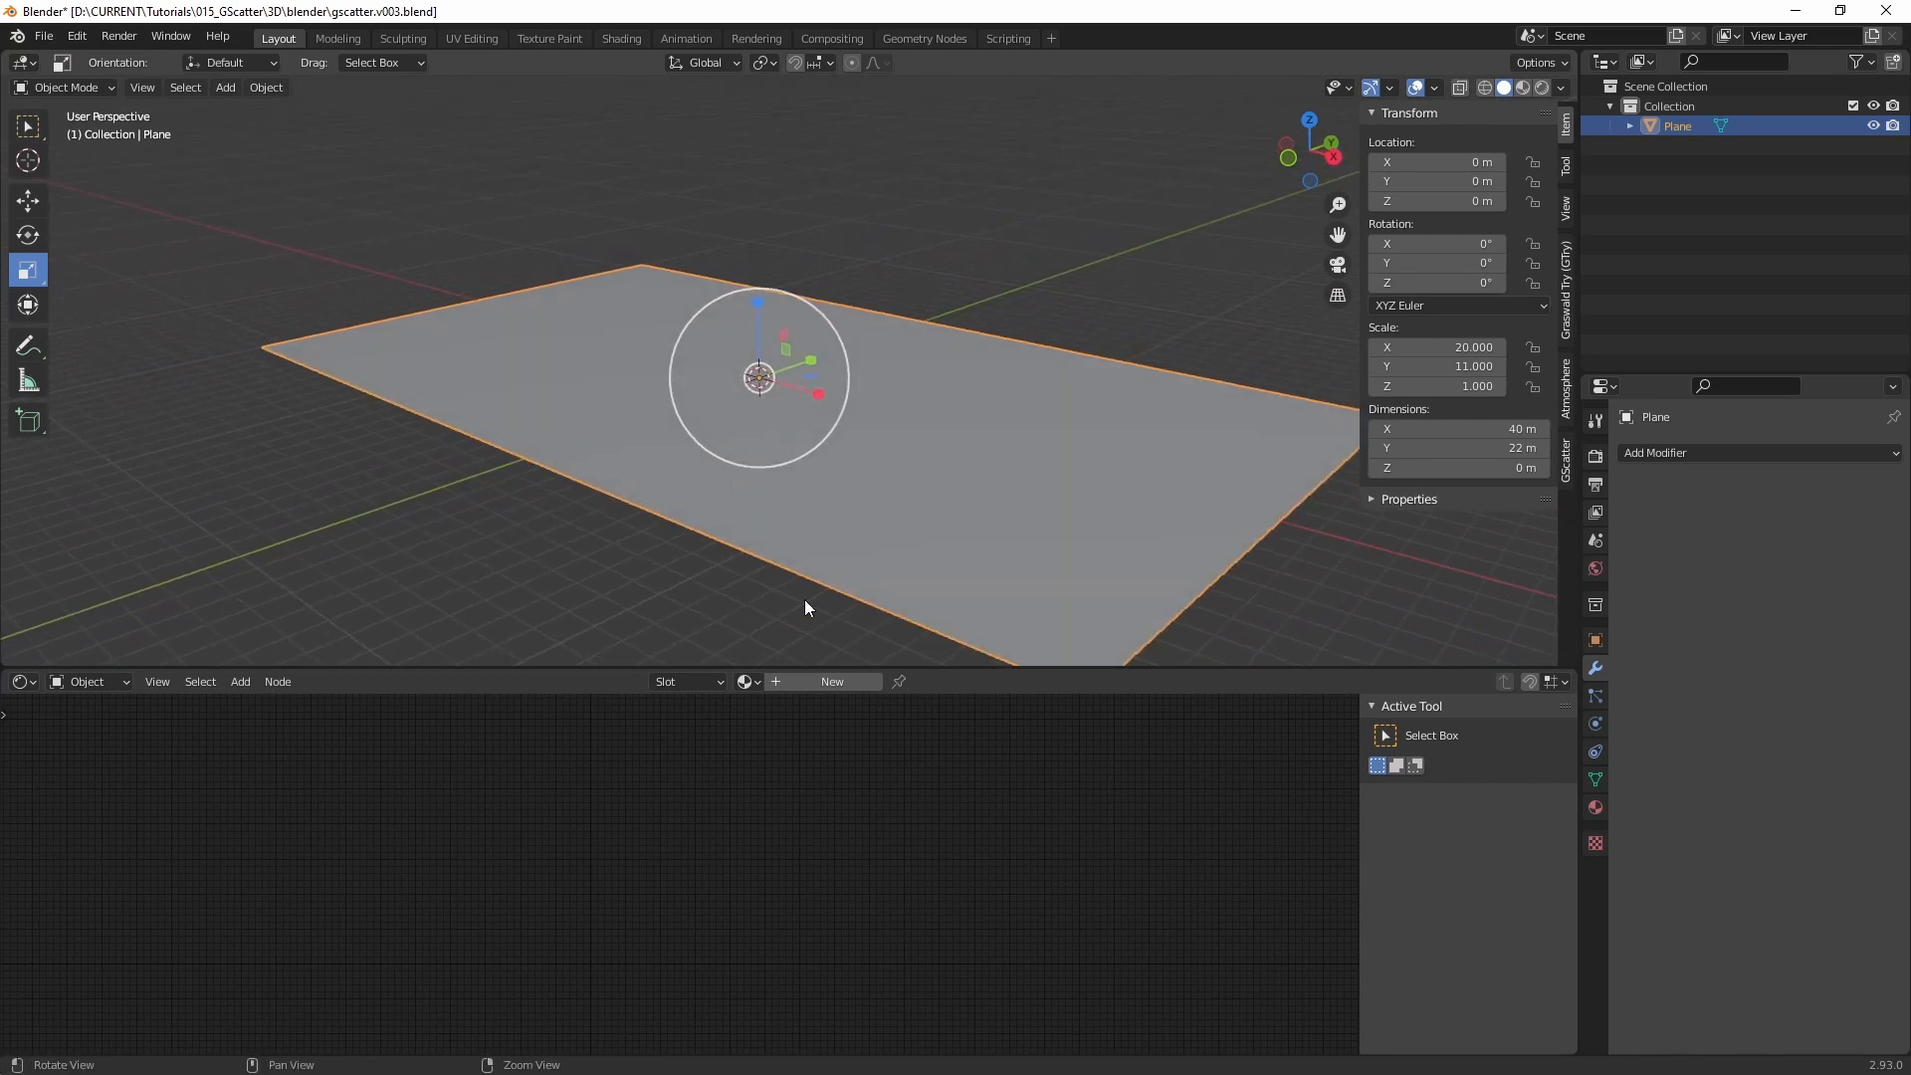
{"action": "right_click_drag", "start_coordinate": [805, 599], "coordinate": [860, 488], "text": "alt"}
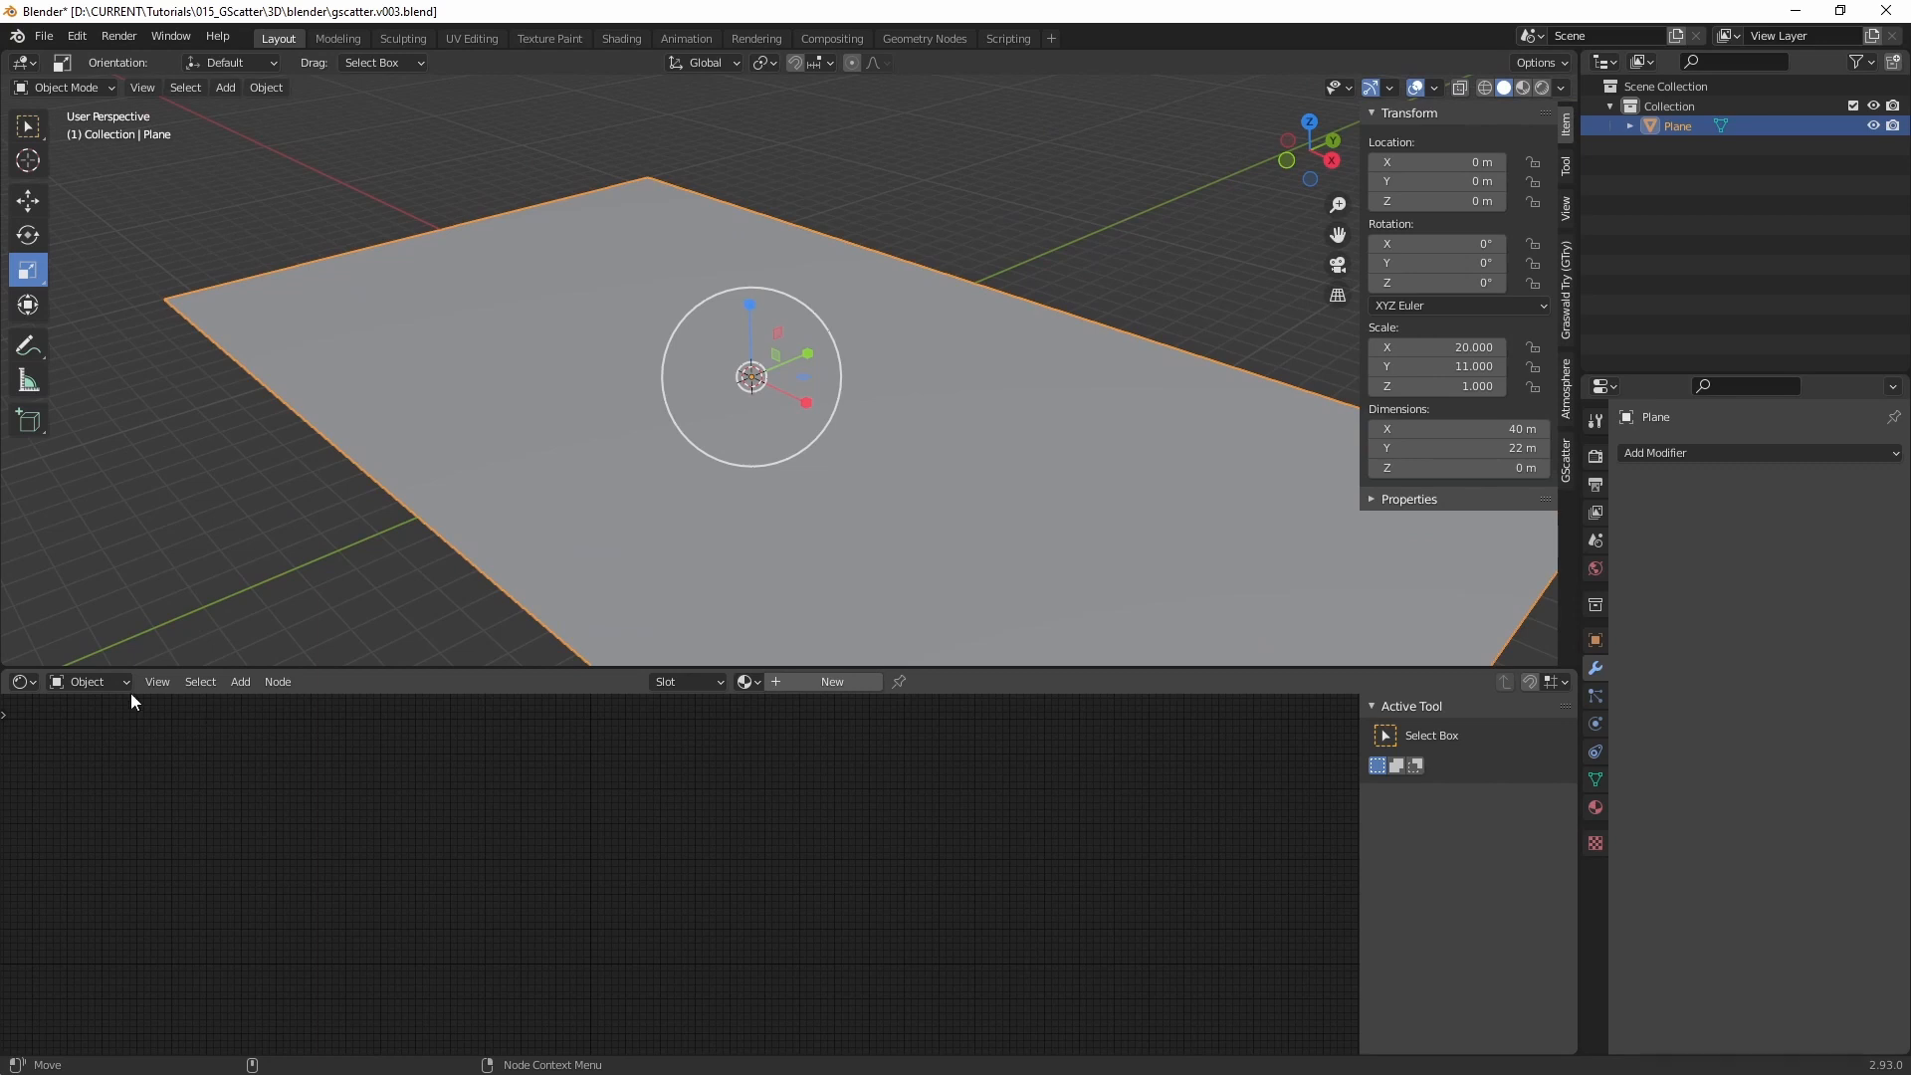
Step: Assign the Forest_Roots_2x2_smspdebp material to the plane and show it in Material Preview shading
{"action": "left_click", "coordinate": [751, 683]}
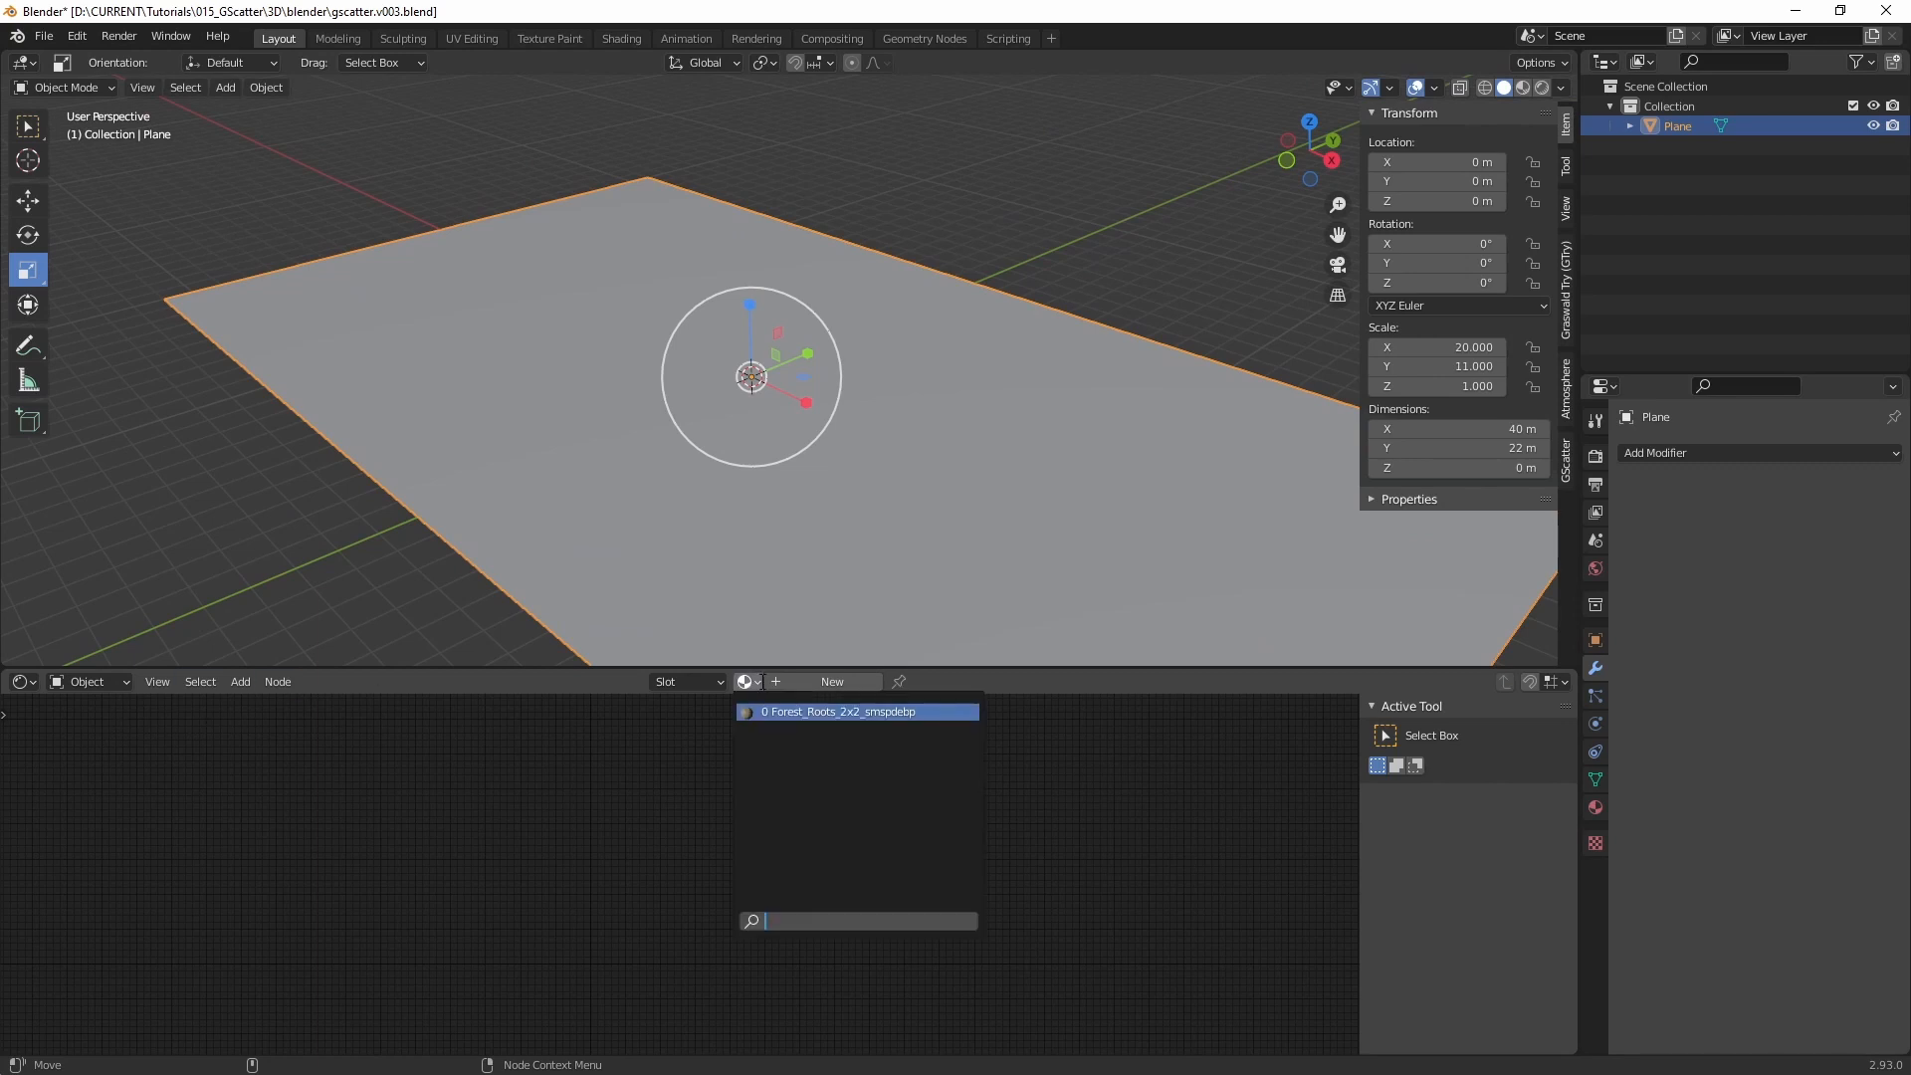
{"action": "left_click", "coordinate": [816, 713]}
{"action": "left_click", "coordinate": [1521, 105]}
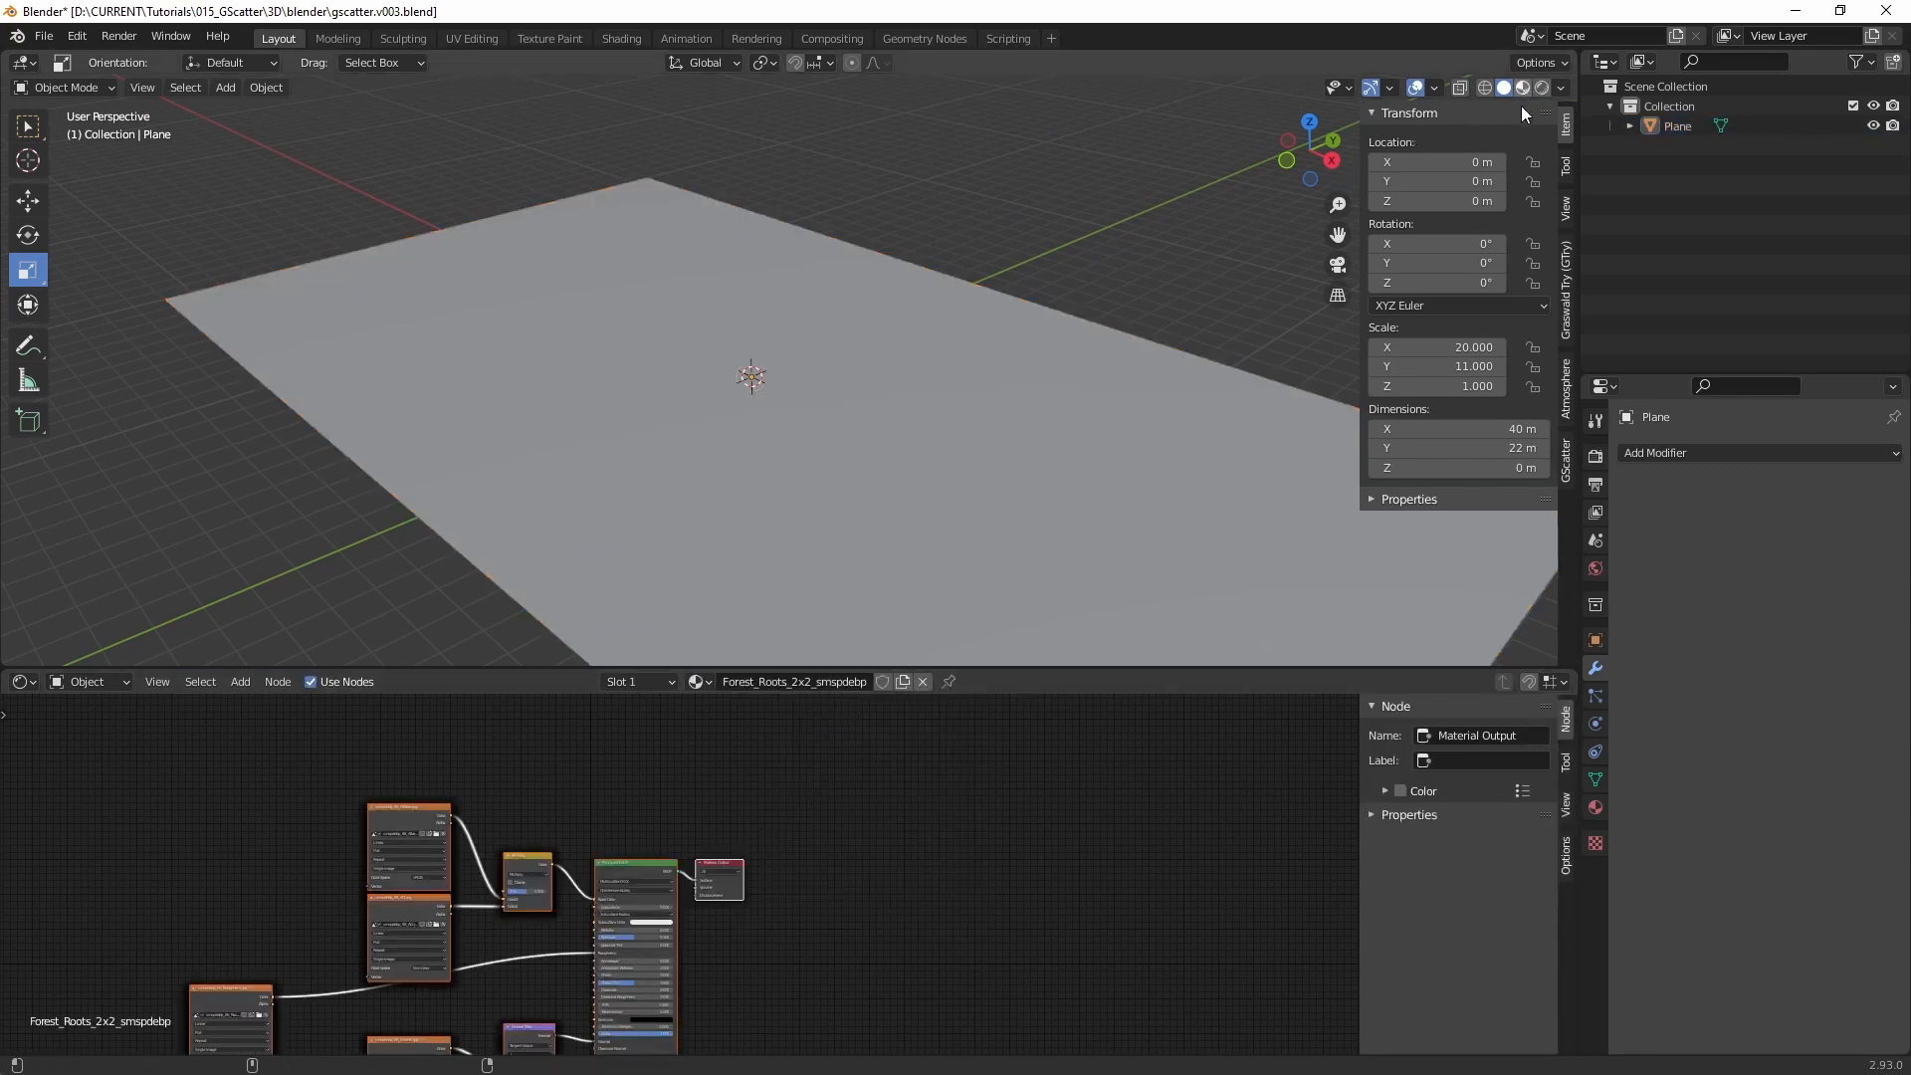
{"action": "left_click", "coordinate": [1523, 88]}
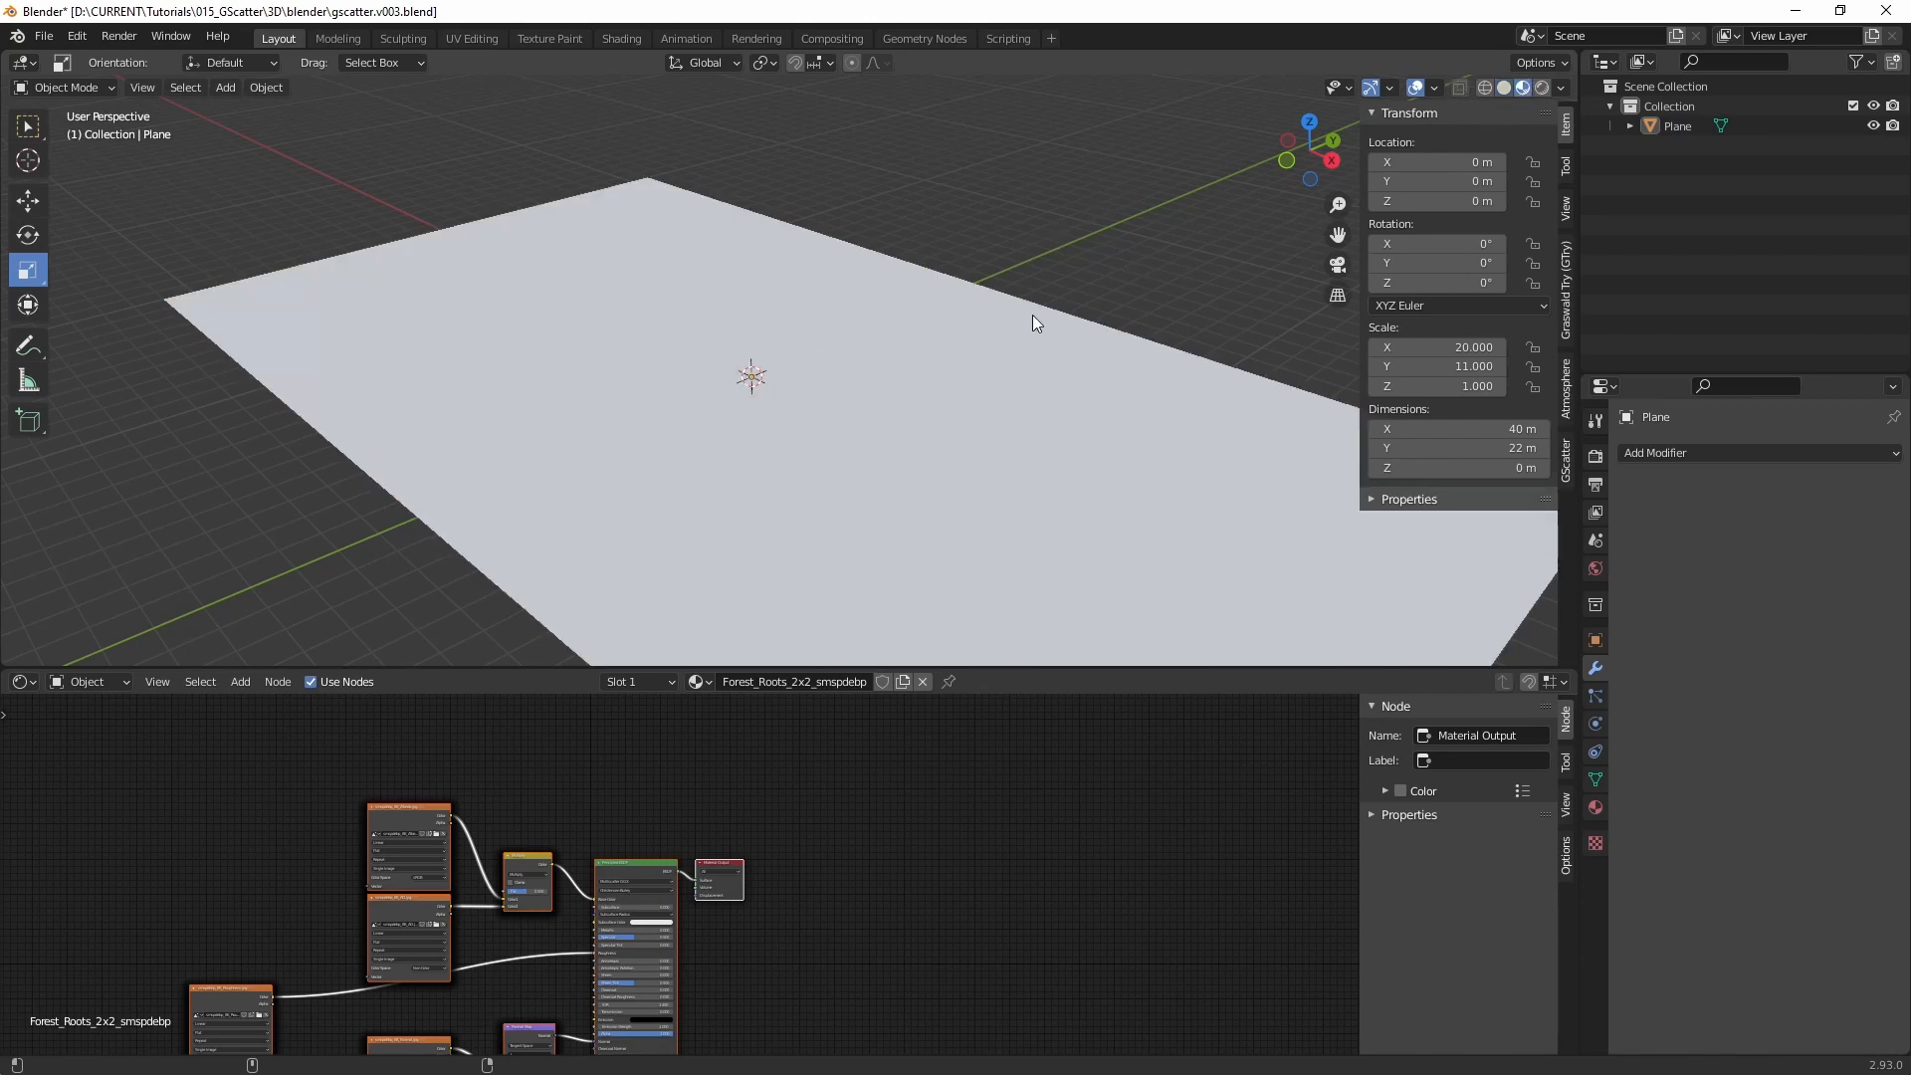
{"action": "middle_click_drag", "start_coordinate": [1031, 314], "coordinate": [767, 308]}
{"action": "middle_click_drag", "start_coordinate": [987, 299], "coordinate": [881, 348]}
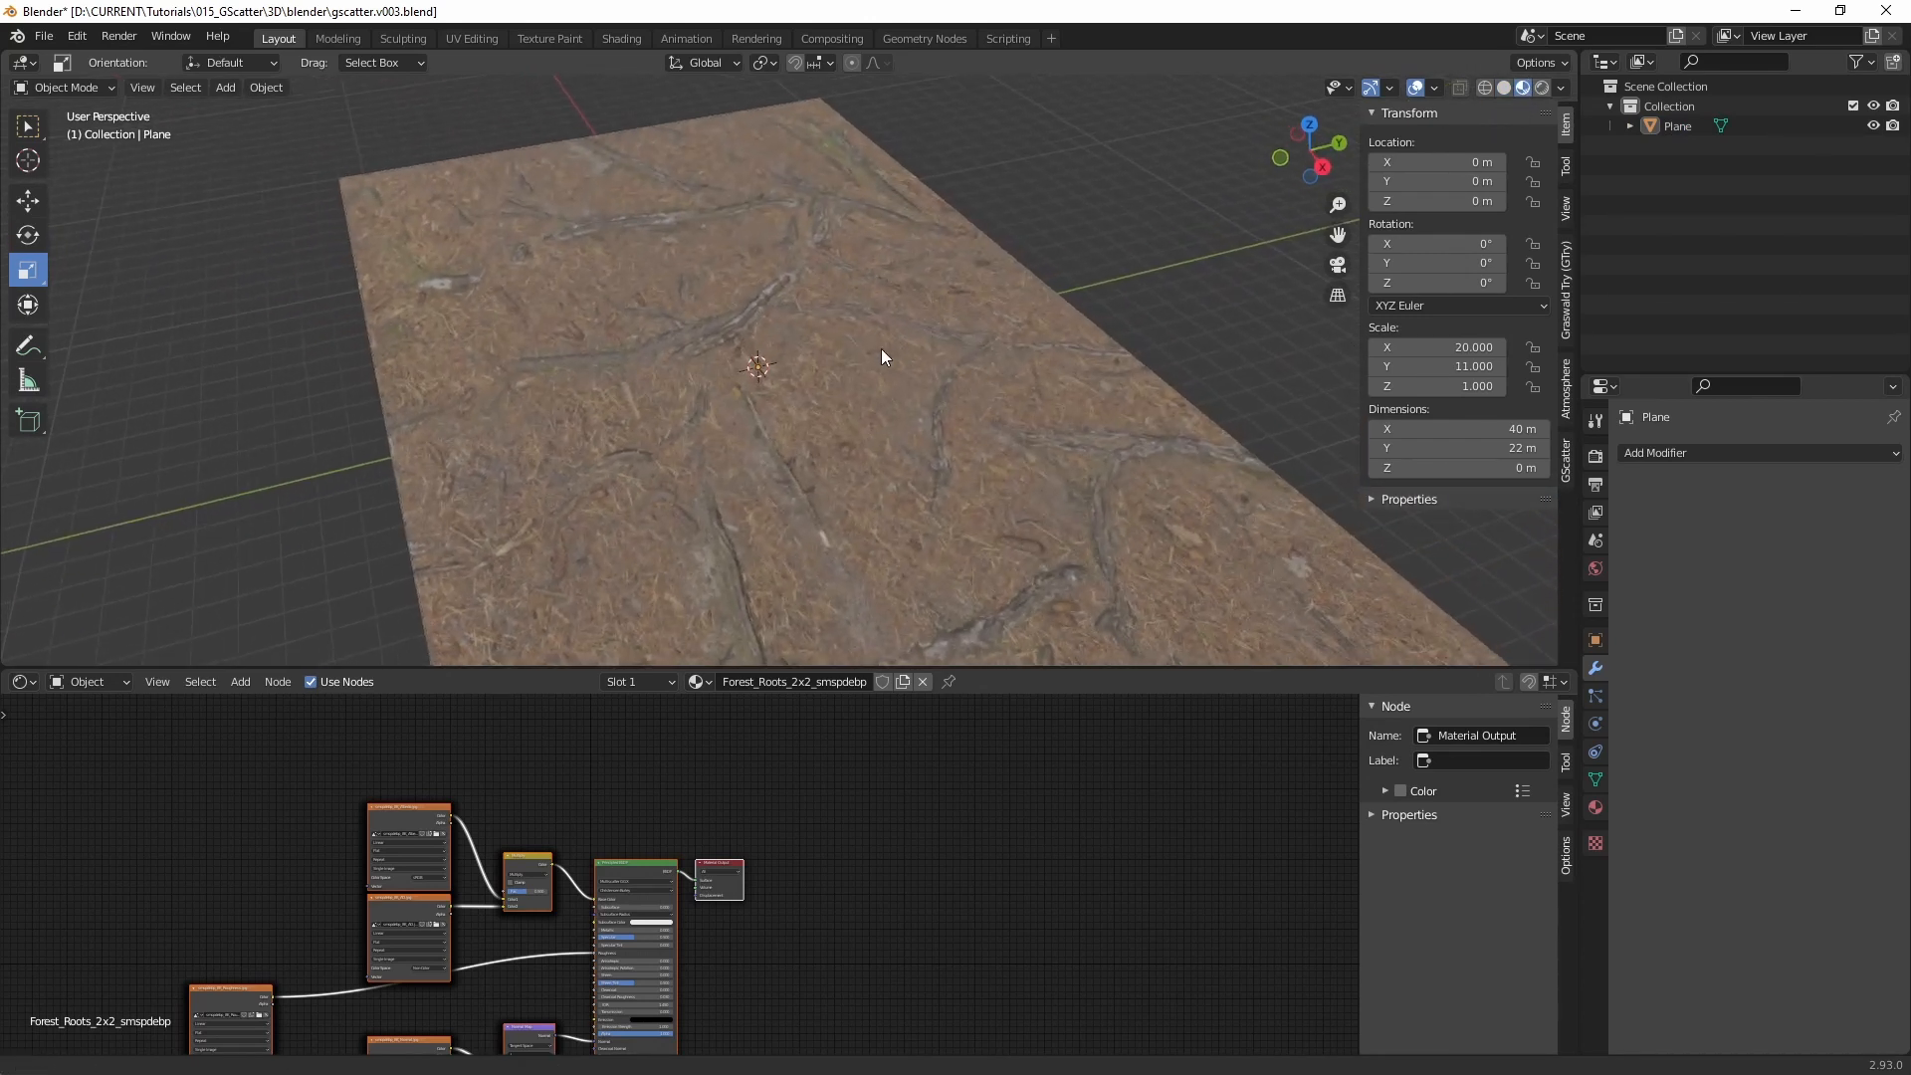
{"action": "scroll", "coordinate": [836, 361], "scroll_direction": "down", "scroll_amount": 4}
{"action": "scroll", "coordinate": [792, 372], "scroll_direction": "up", "scroll_amount": 3}
Step: Replace the shader editor with the UV Editor and select the plane's entire mesh in Edit Mode to show its UVs
{"action": "left_click", "coordinate": [20, 682]}
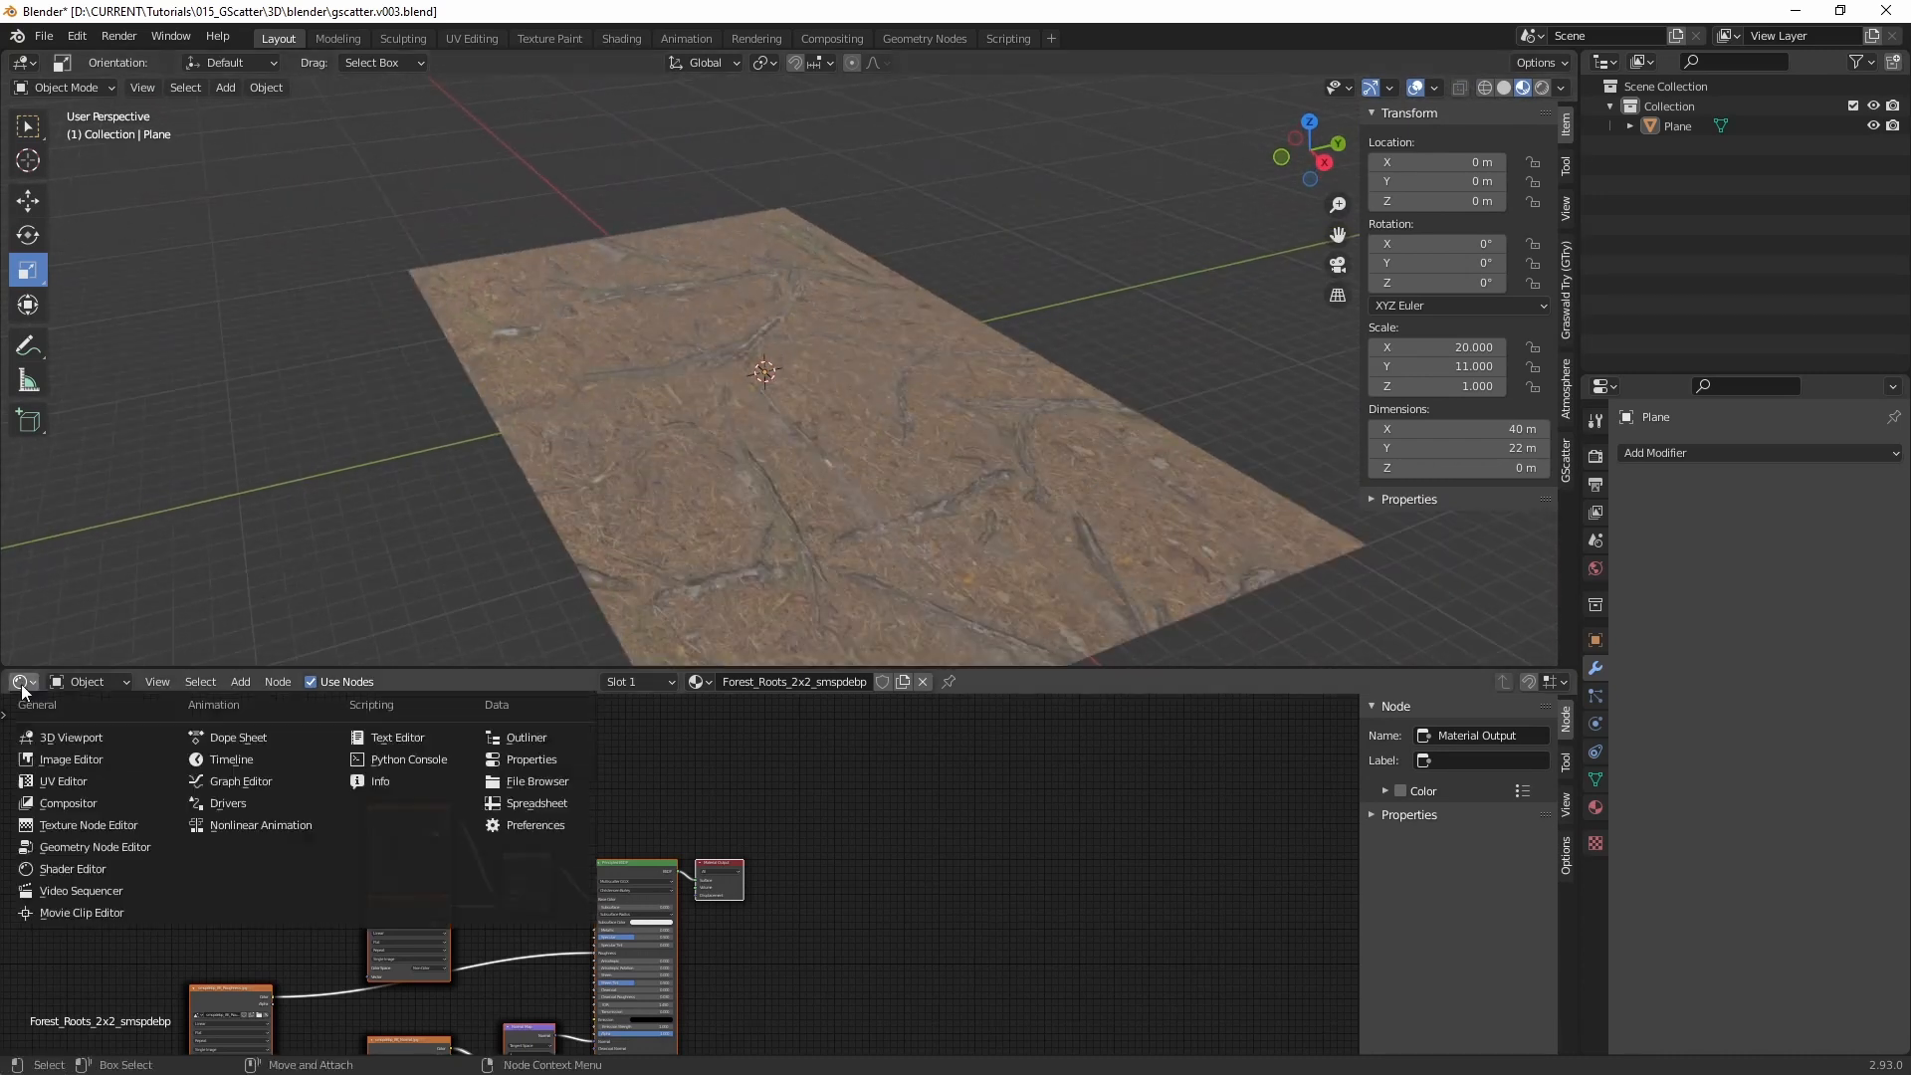
{"action": "left_click", "coordinate": [96, 778]}
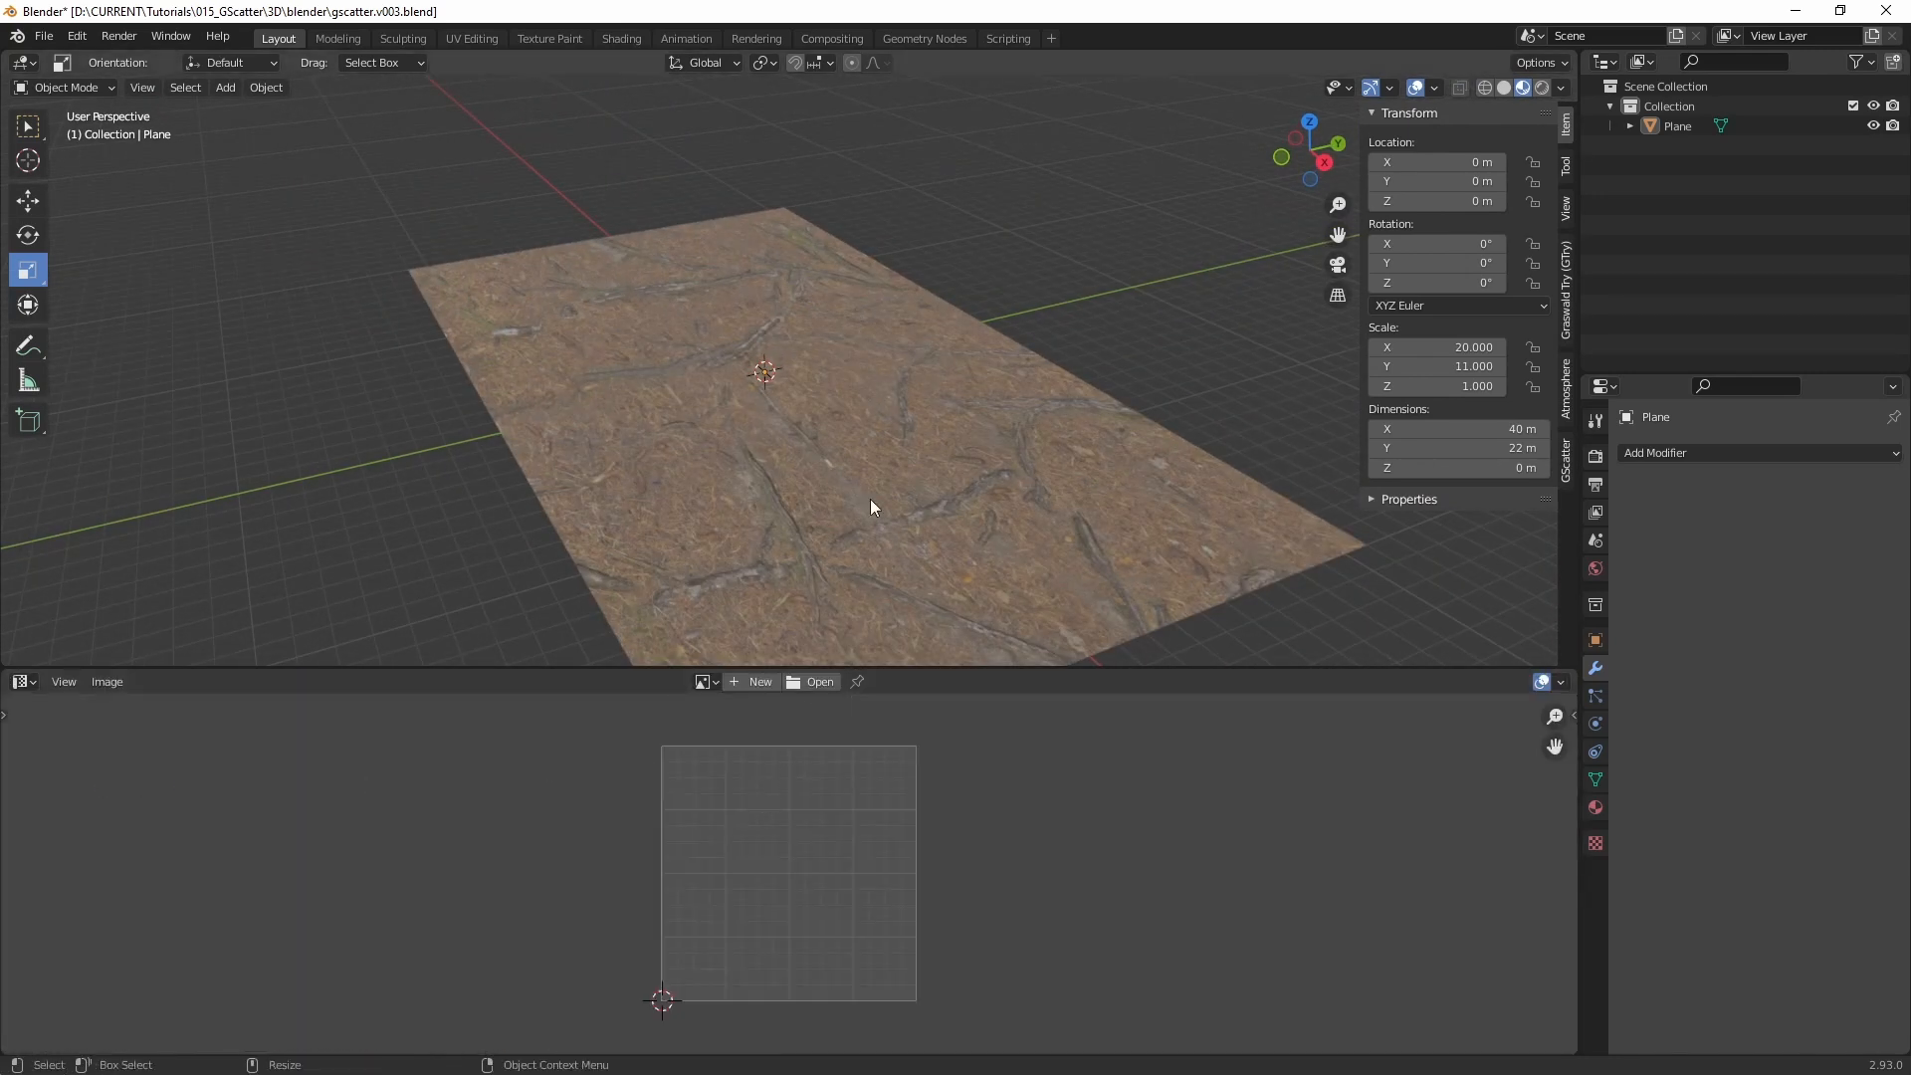
{"action": "left_click", "coordinate": [920, 337]}
{"action": "key", "text": "Tab"}
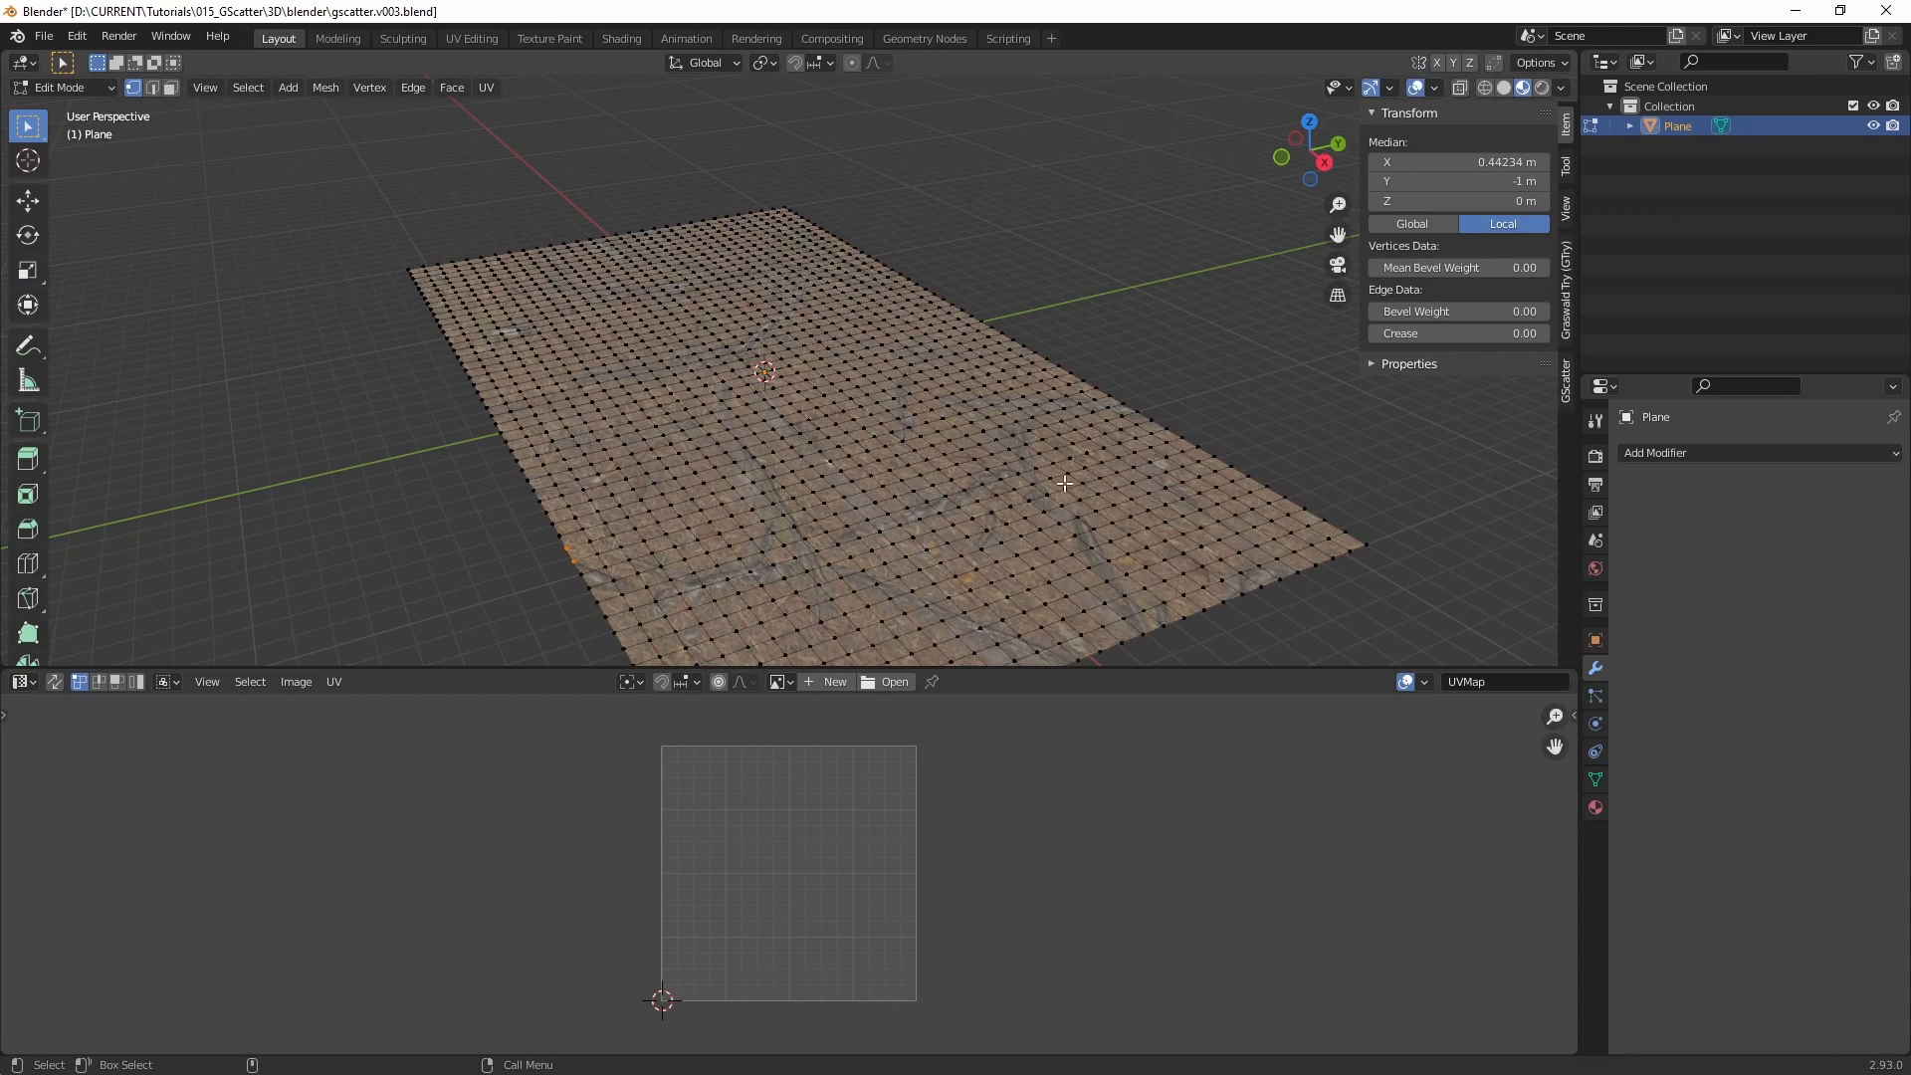
{"action": "key", "text": "a"}
{"action": "scroll", "coordinate": [743, 798], "scroll_direction": "down", "scroll_amount": 5}
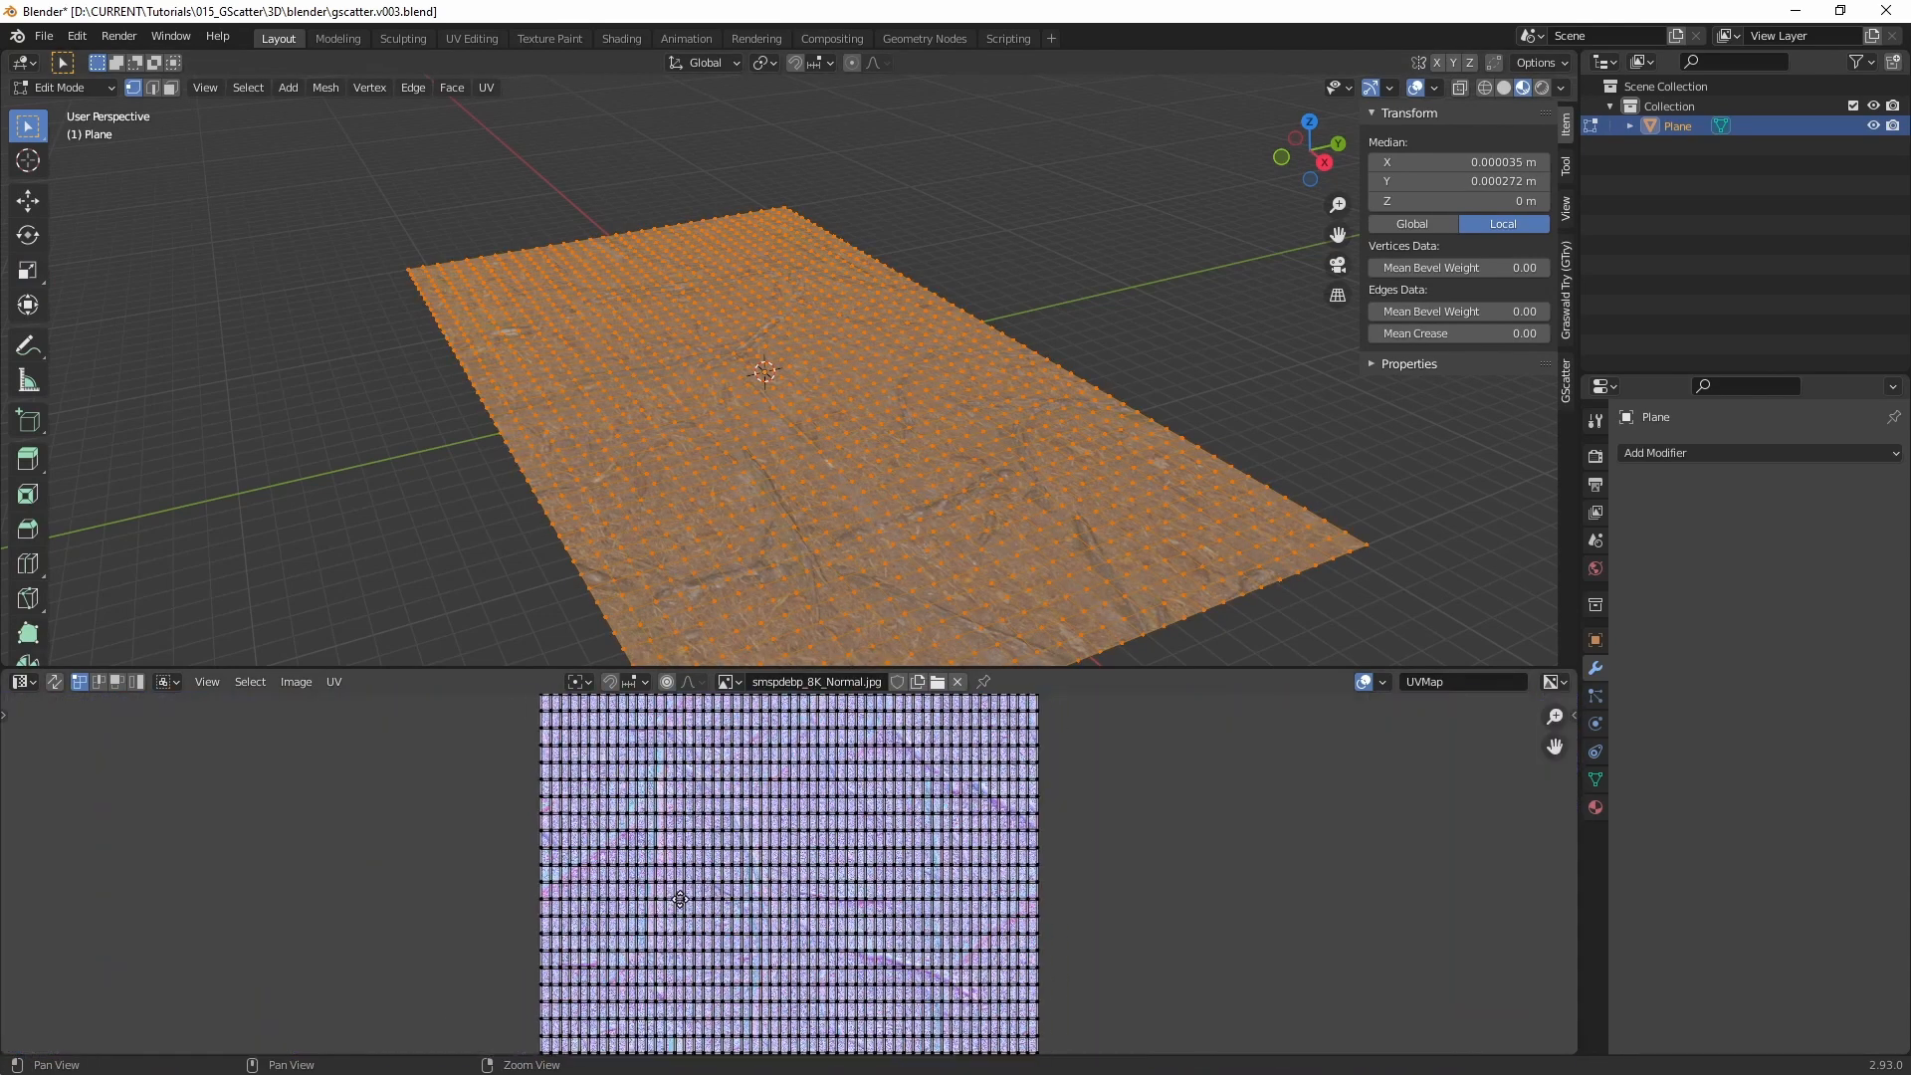
{"action": "scroll", "coordinate": [680, 899], "scroll_direction": "down", "scroll_amount": 4}
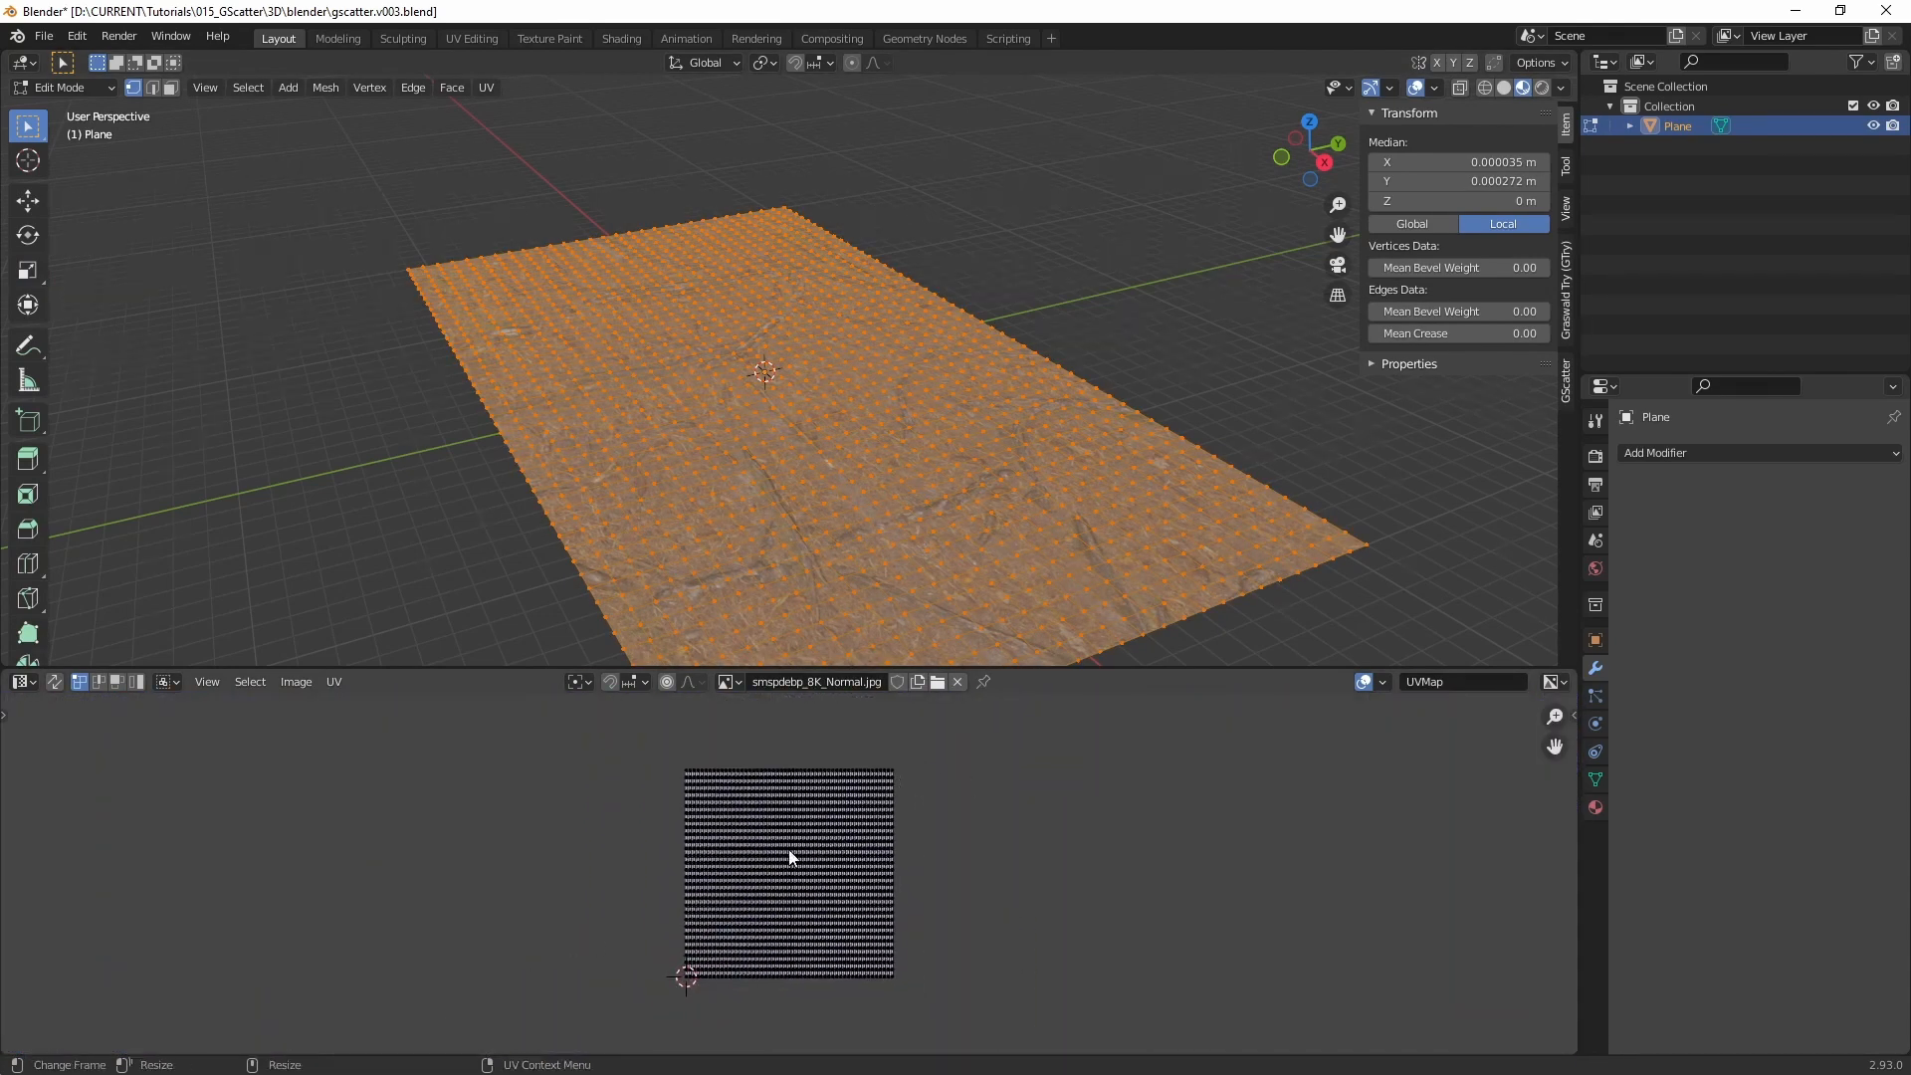
Step: Turn on UV sync selection and select all of the plane's UV vertices
{"action": "left_click", "coordinate": [54, 683]}
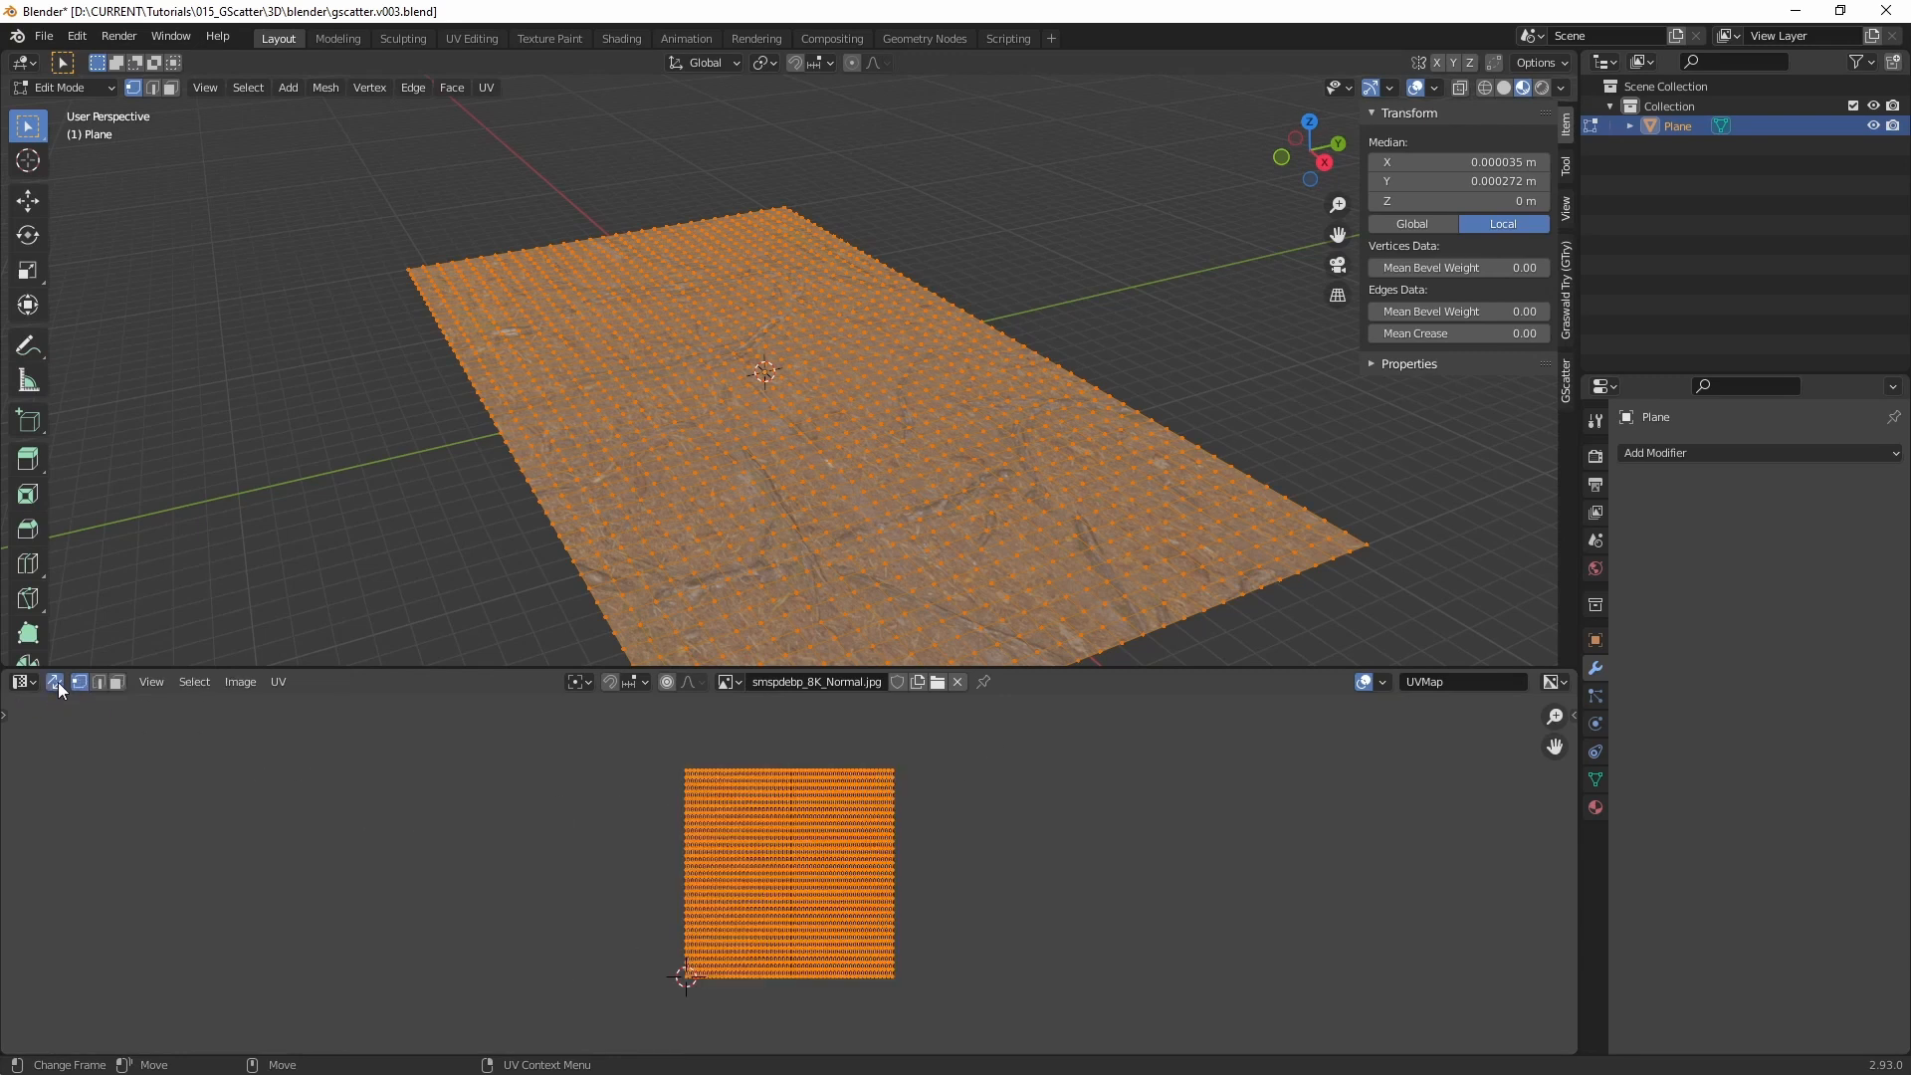
{"action": "left_click", "coordinate": [643, 748]}
{"action": "left_click", "coordinate": [687, 770]}
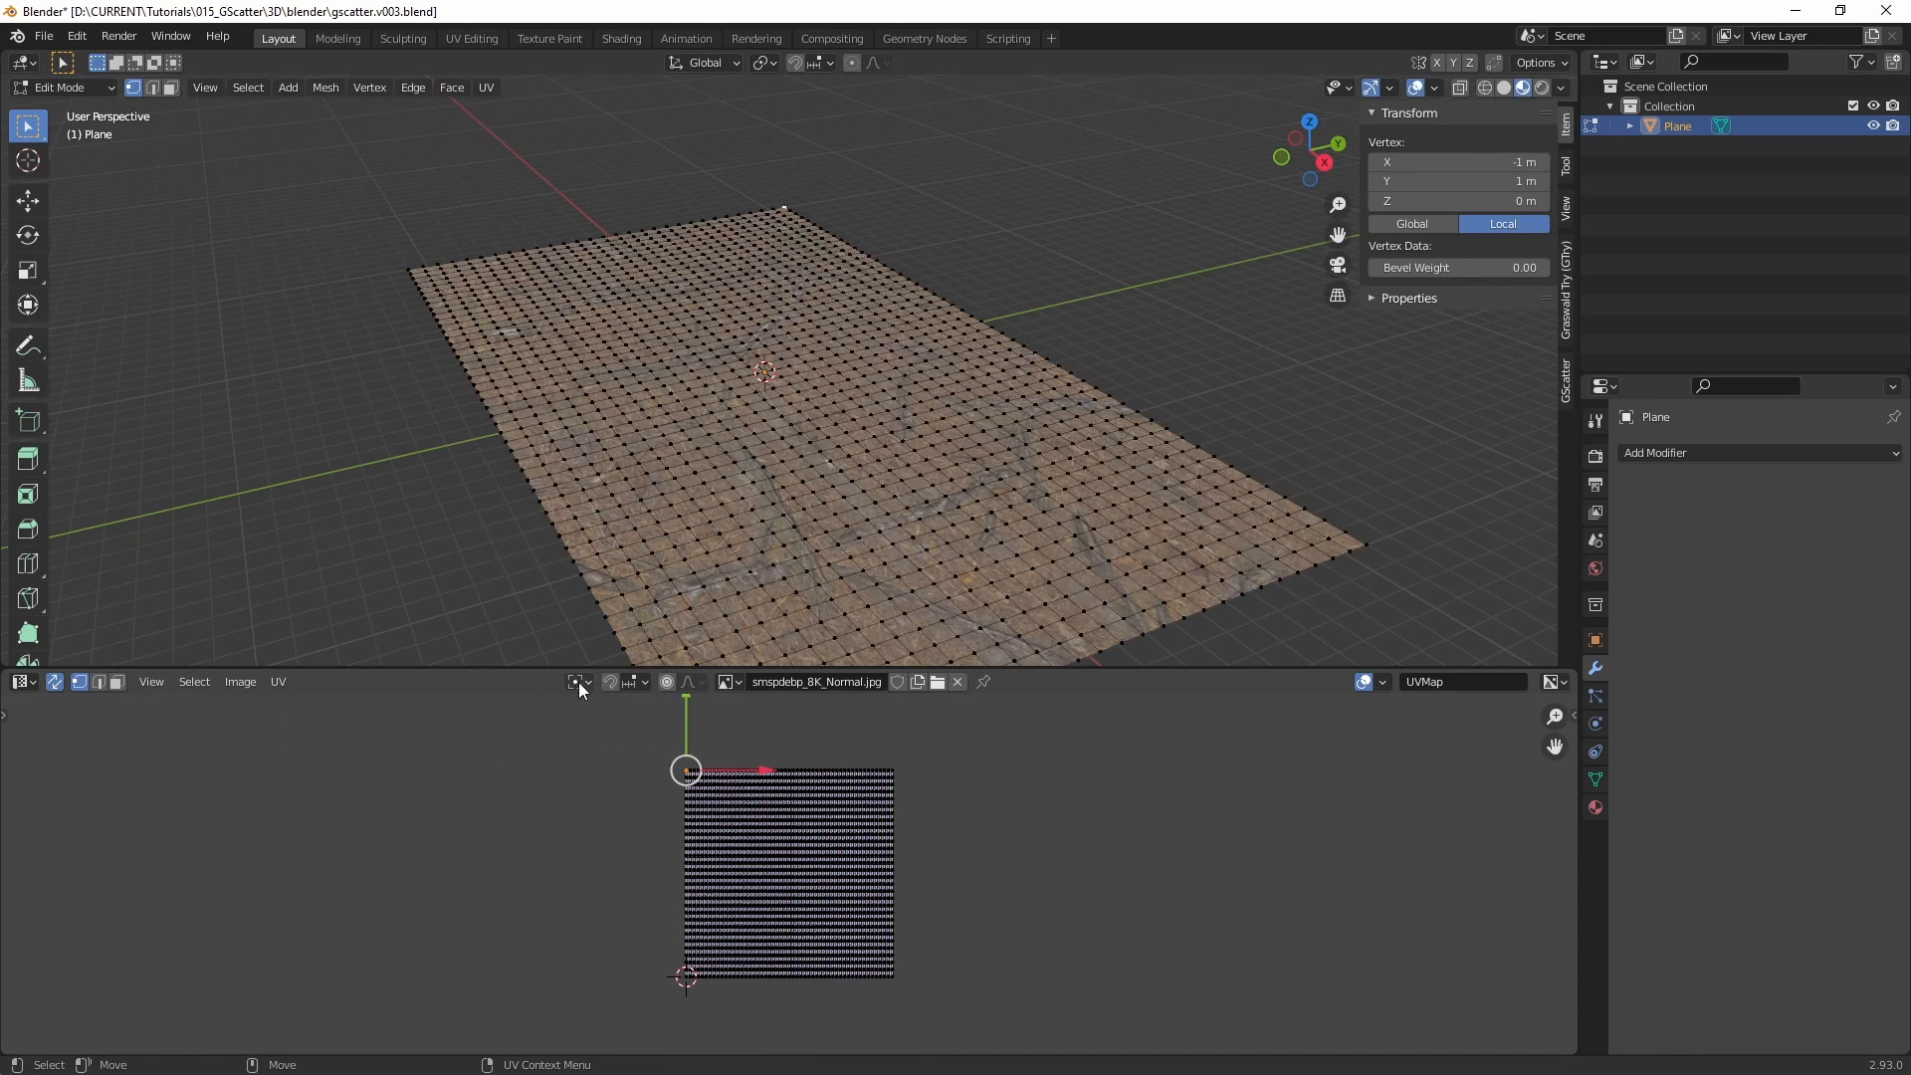
{"action": "key", "text": "ctrl+a"}
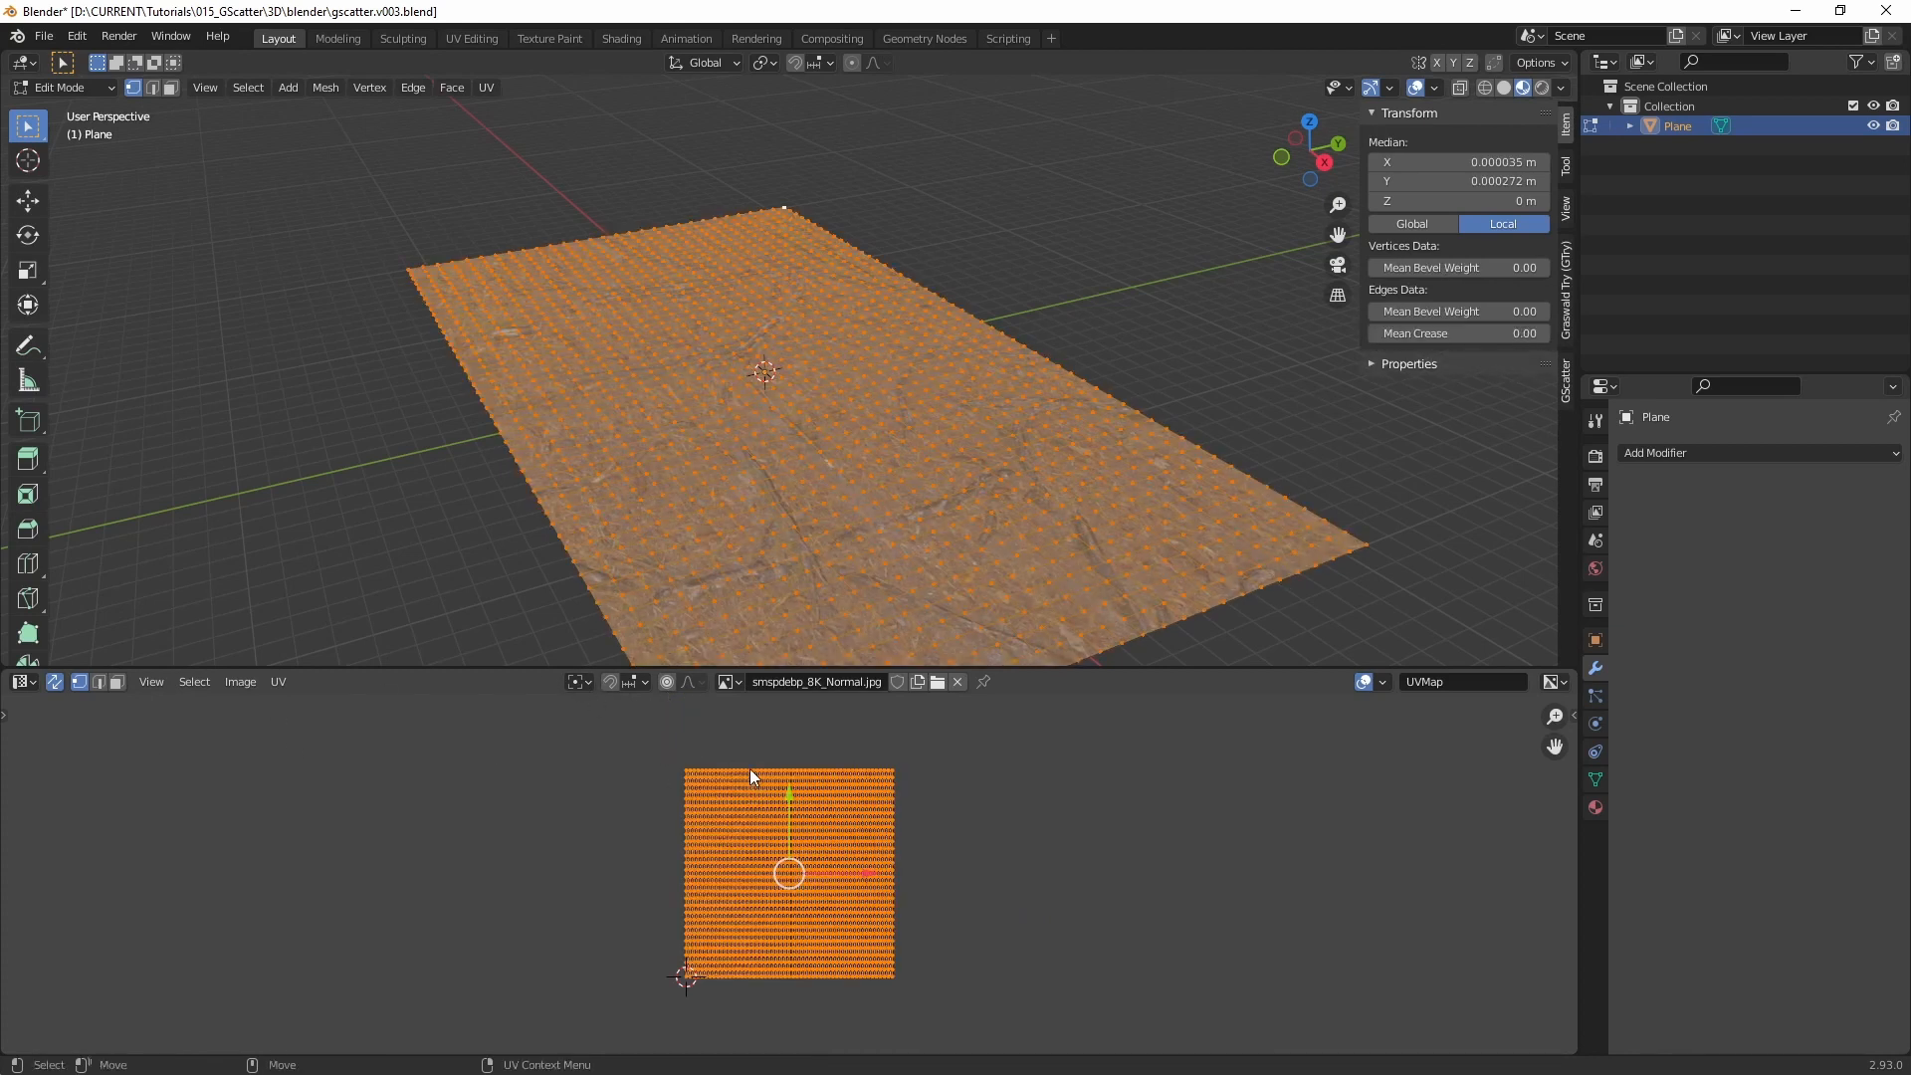
Step: Scale the UVs up in Y and then further in X, making roughly square cells so the roots texture tiles across the plane
{"action": "right_click_drag", "start_coordinate": [750, 517], "coordinate": [804, 459], "text": "alt"}
{"action": "key", "text": "r"}
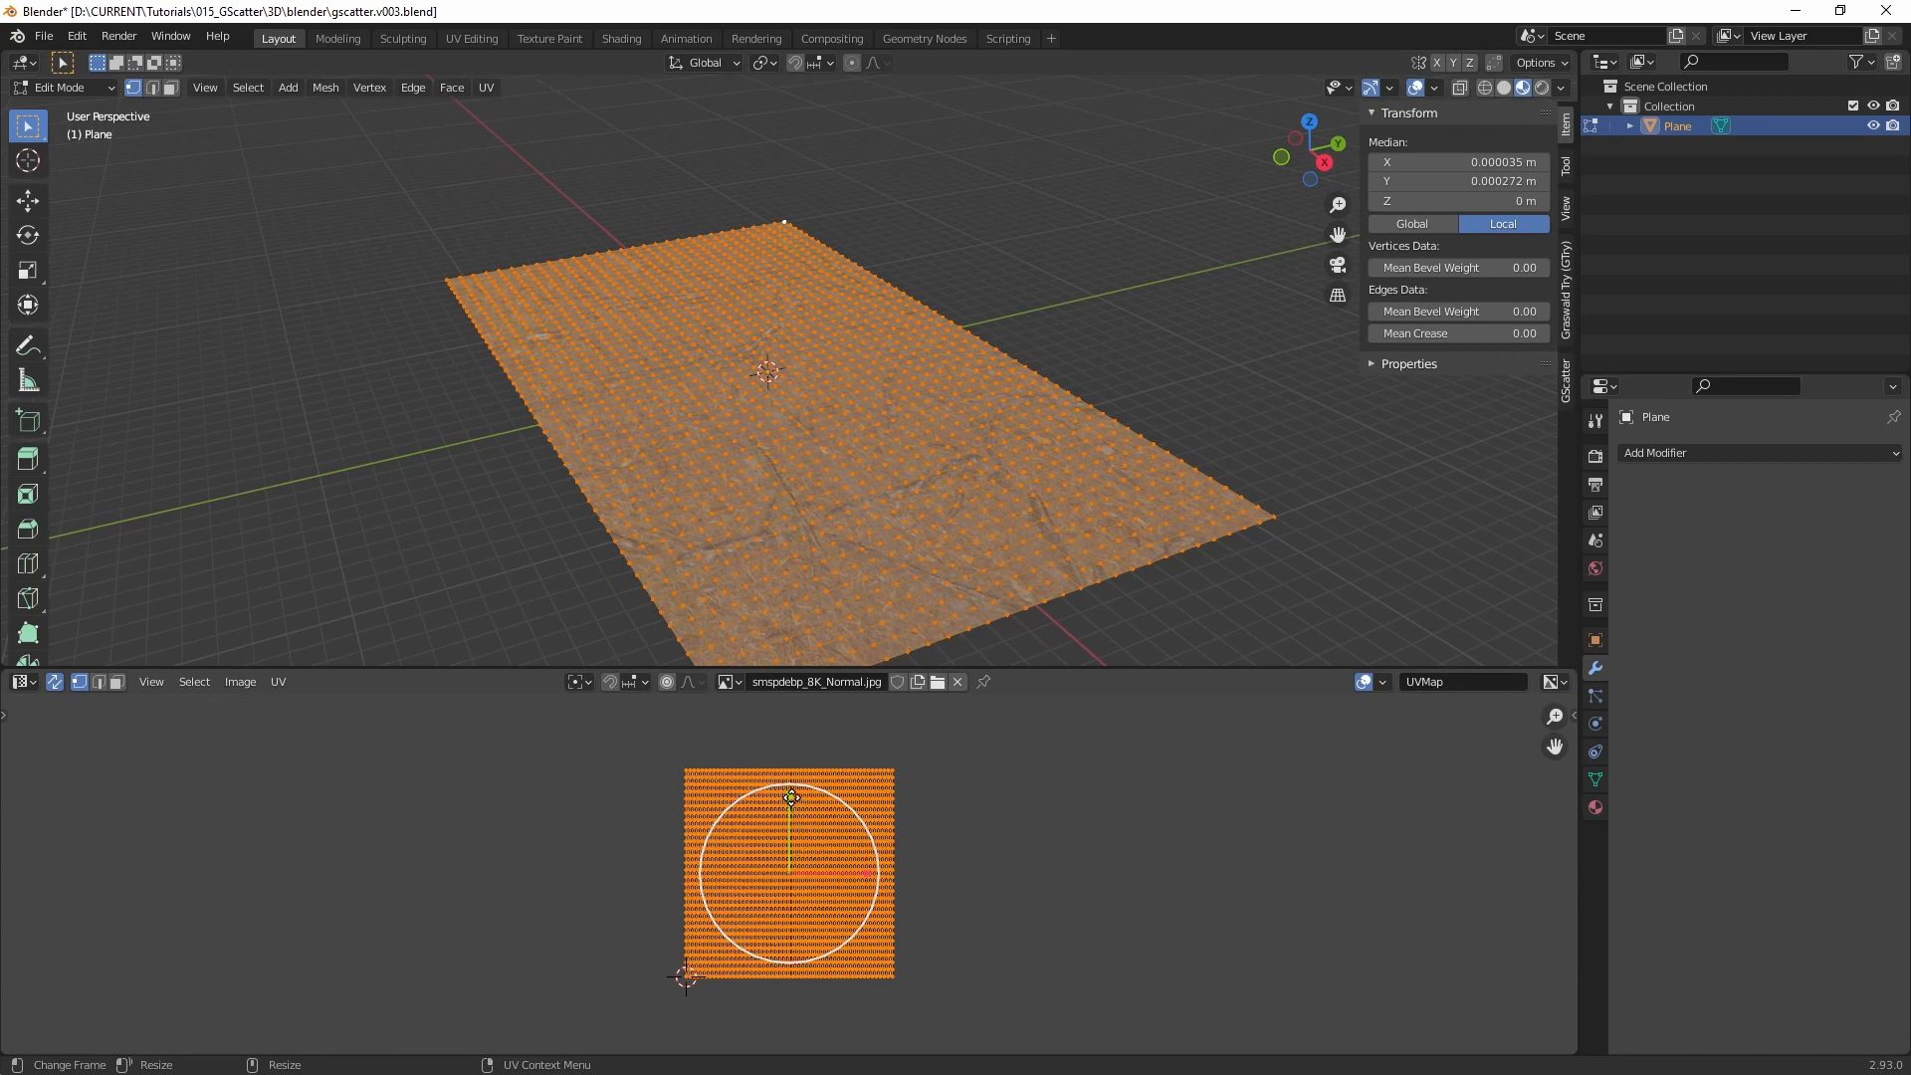
{"action": "left_click_drag", "start_coordinate": [790, 796], "coordinate": [786, 672]}
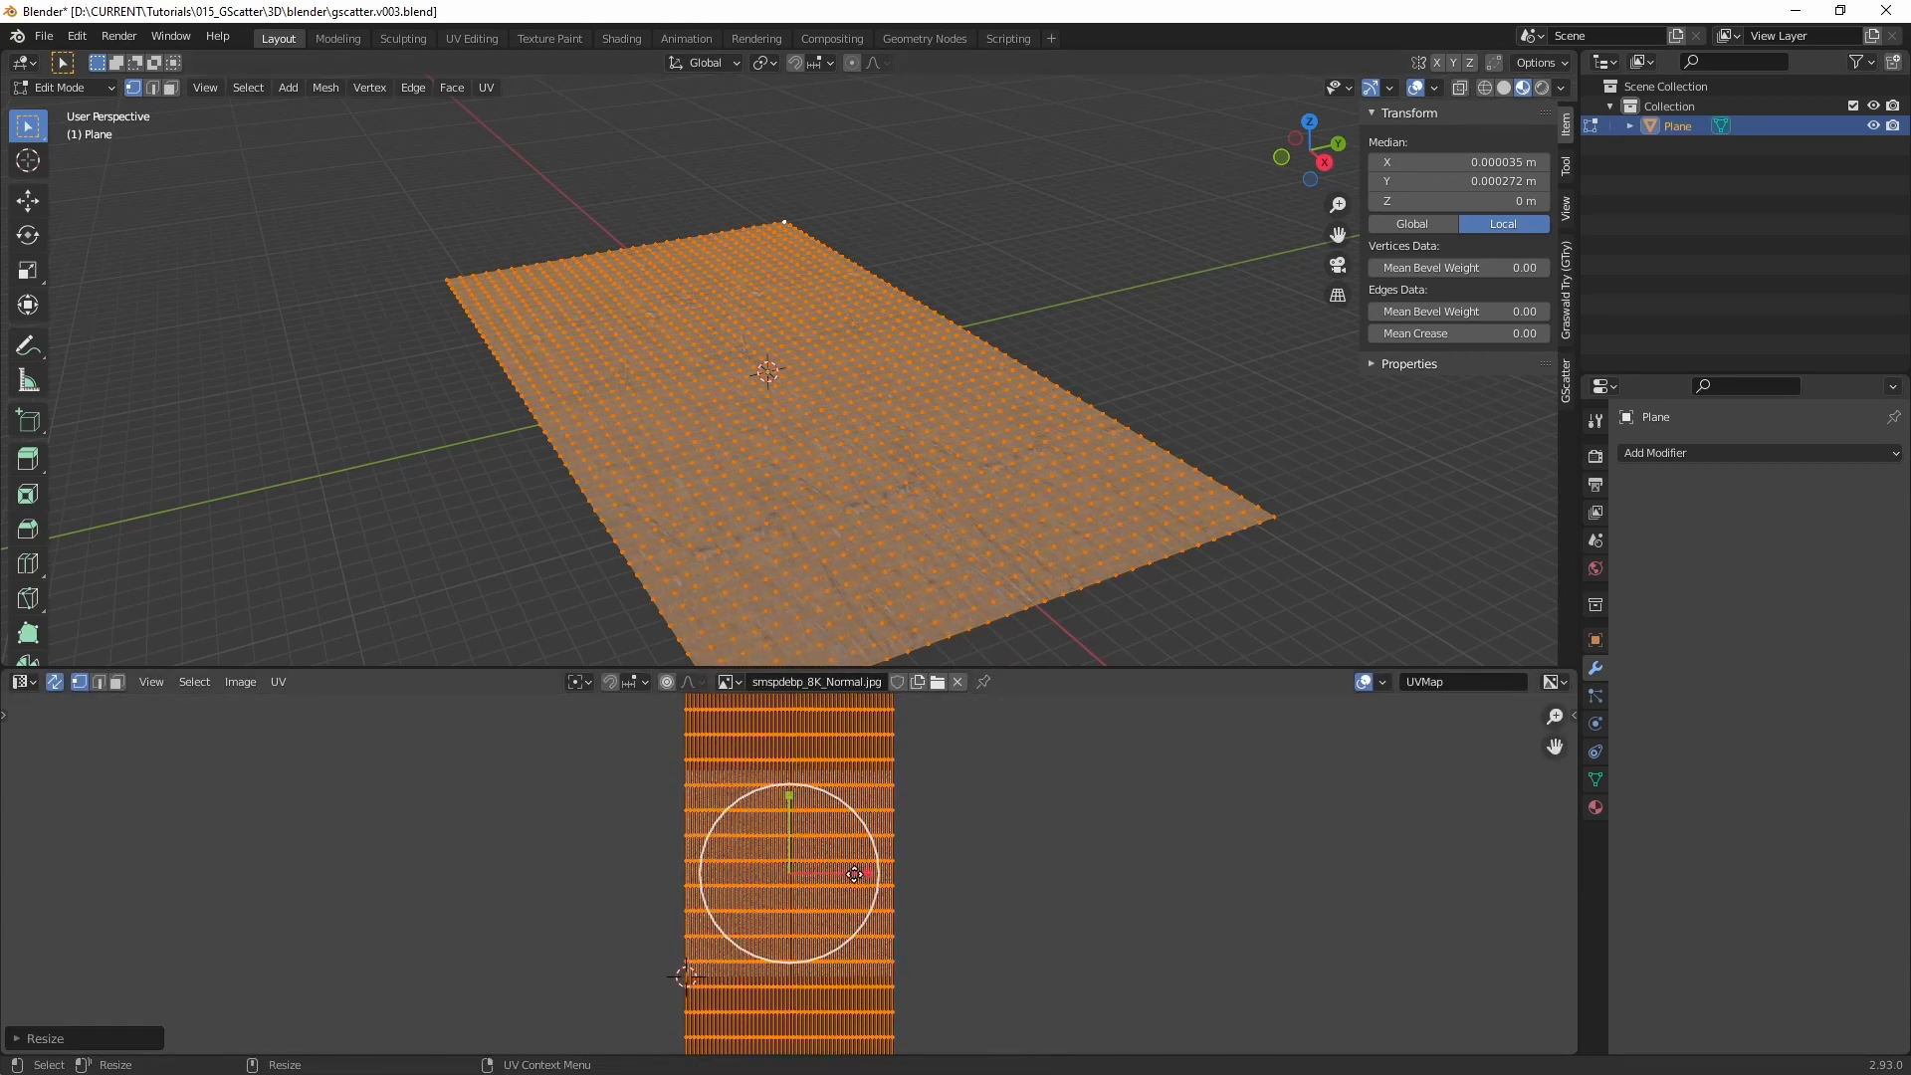
{"action": "left_click_drag", "start_coordinate": [867, 874], "coordinate": [1145, 876]}
{"action": "scroll", "coordinate": [876, 421], "scroll_direction": "up", "scroll_amount": 5}
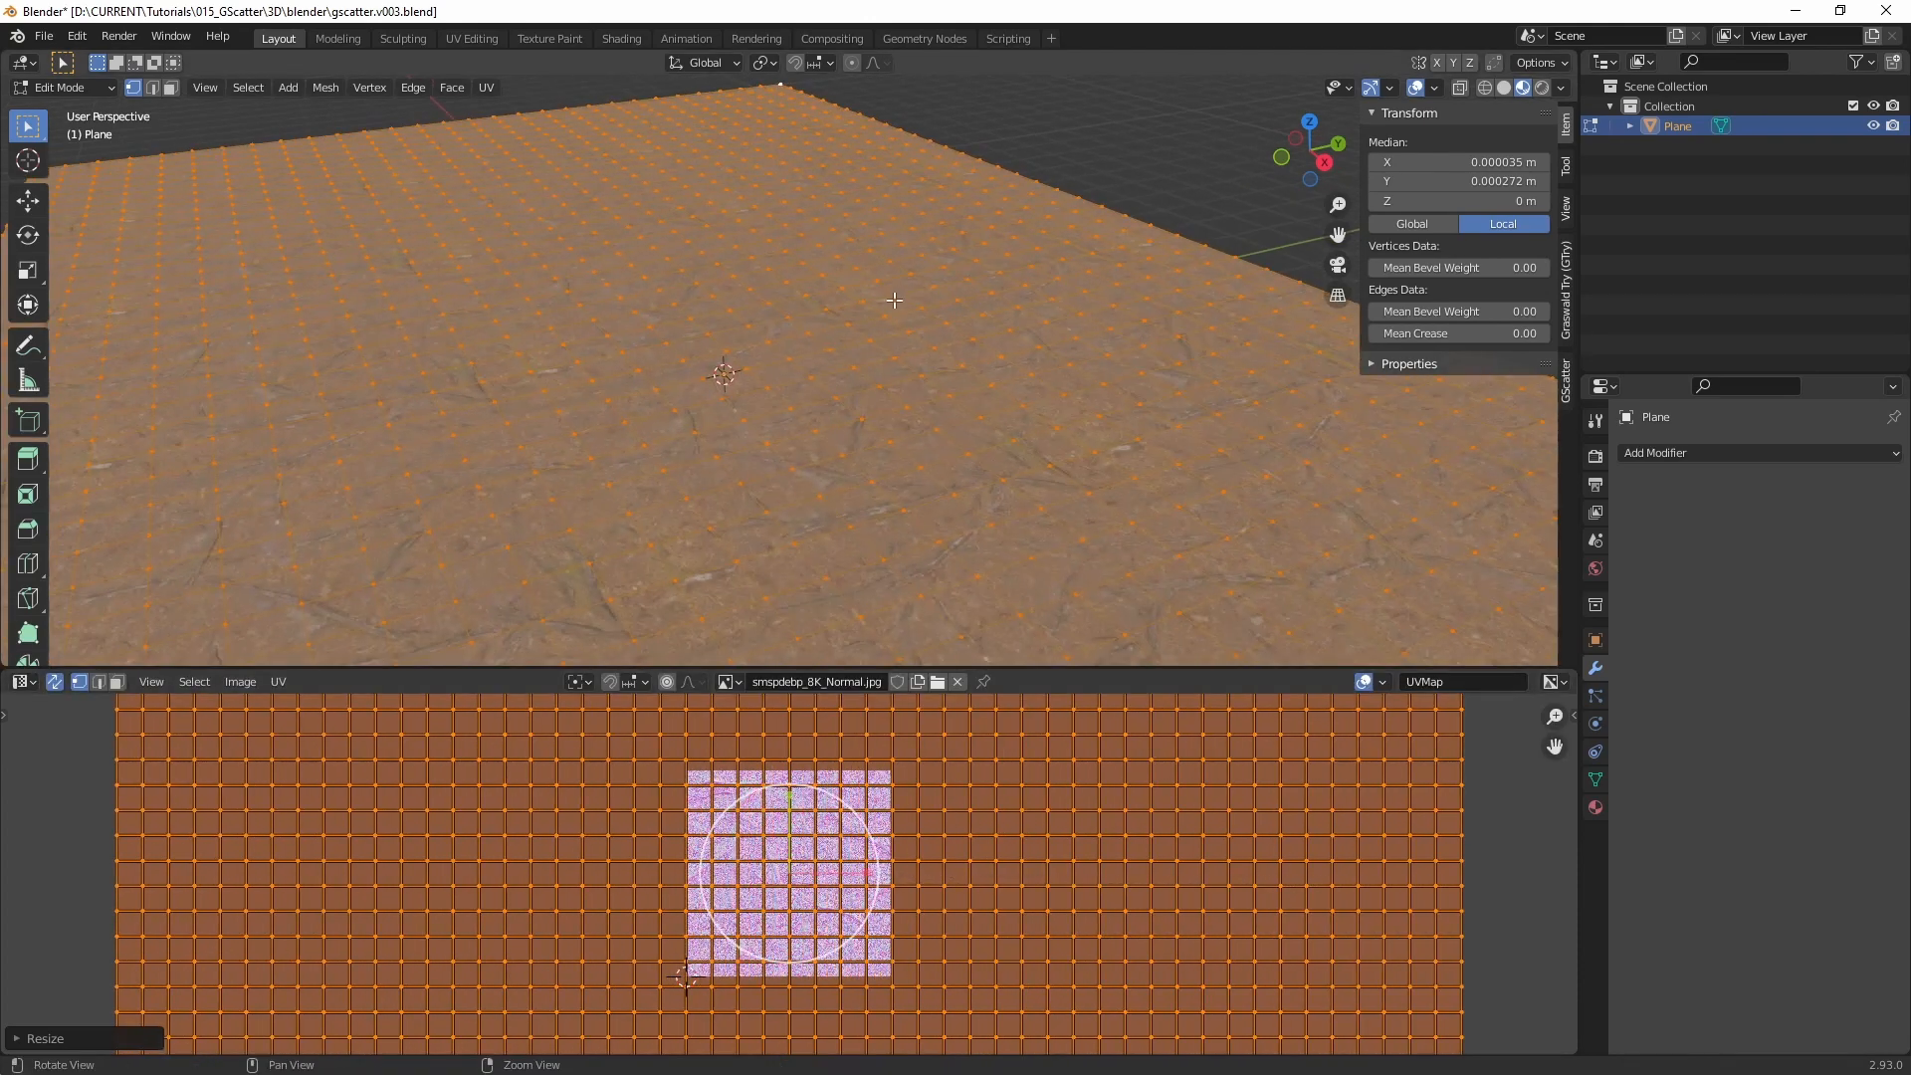
{"action": "middle_click_drag", "start_coordinate": [876, 420], "coordinate": [932, 415]}
{"action": "scroll", "coordinate": [867, 438], "scroll_direction": "down", "scroll_amount": 6}
{"action": "scroll", "coordinate": [866, 458], "scroll_direction": "up", "scroll_amount": 5}
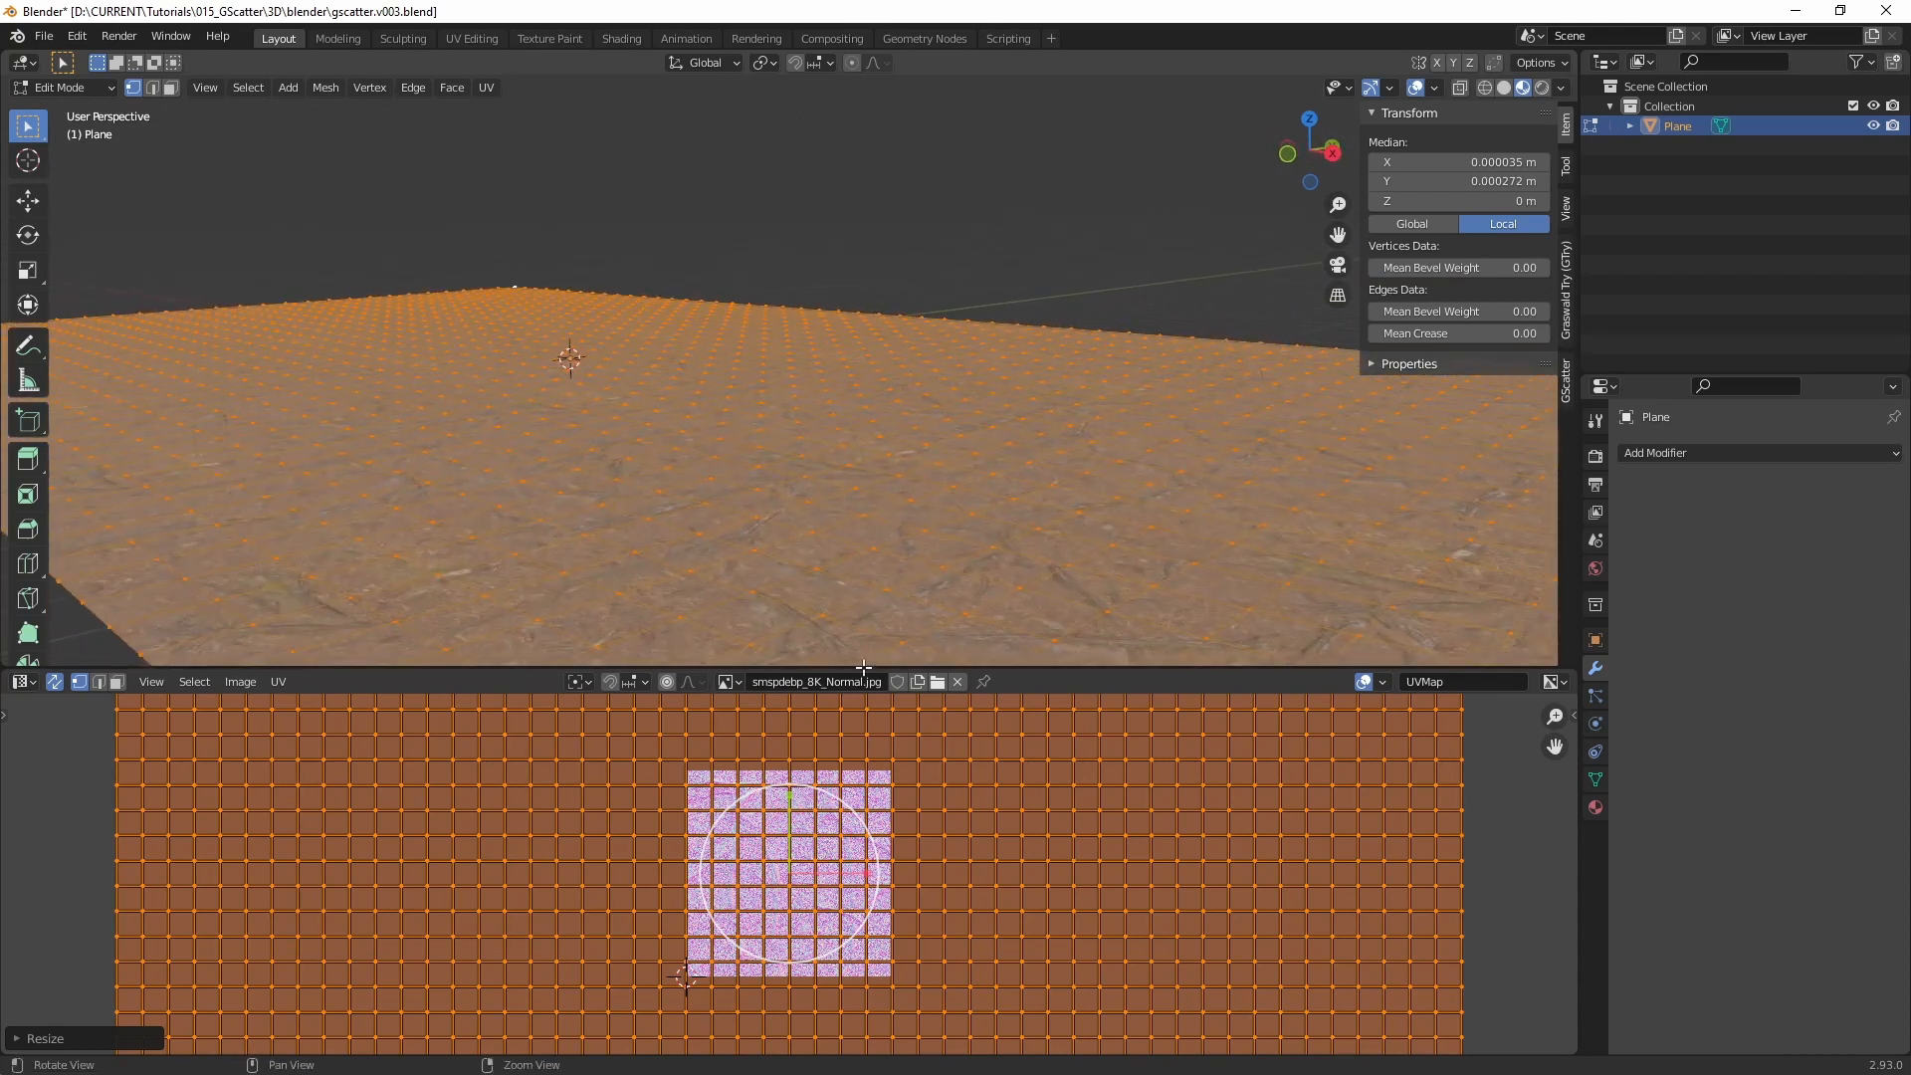
Step: Scale the UVs up slightly in both directions and check the ground texture in Object Mode
{"action": "key", "text": "s"}
{"action": "left_click", "coordinate": [872, 819]}
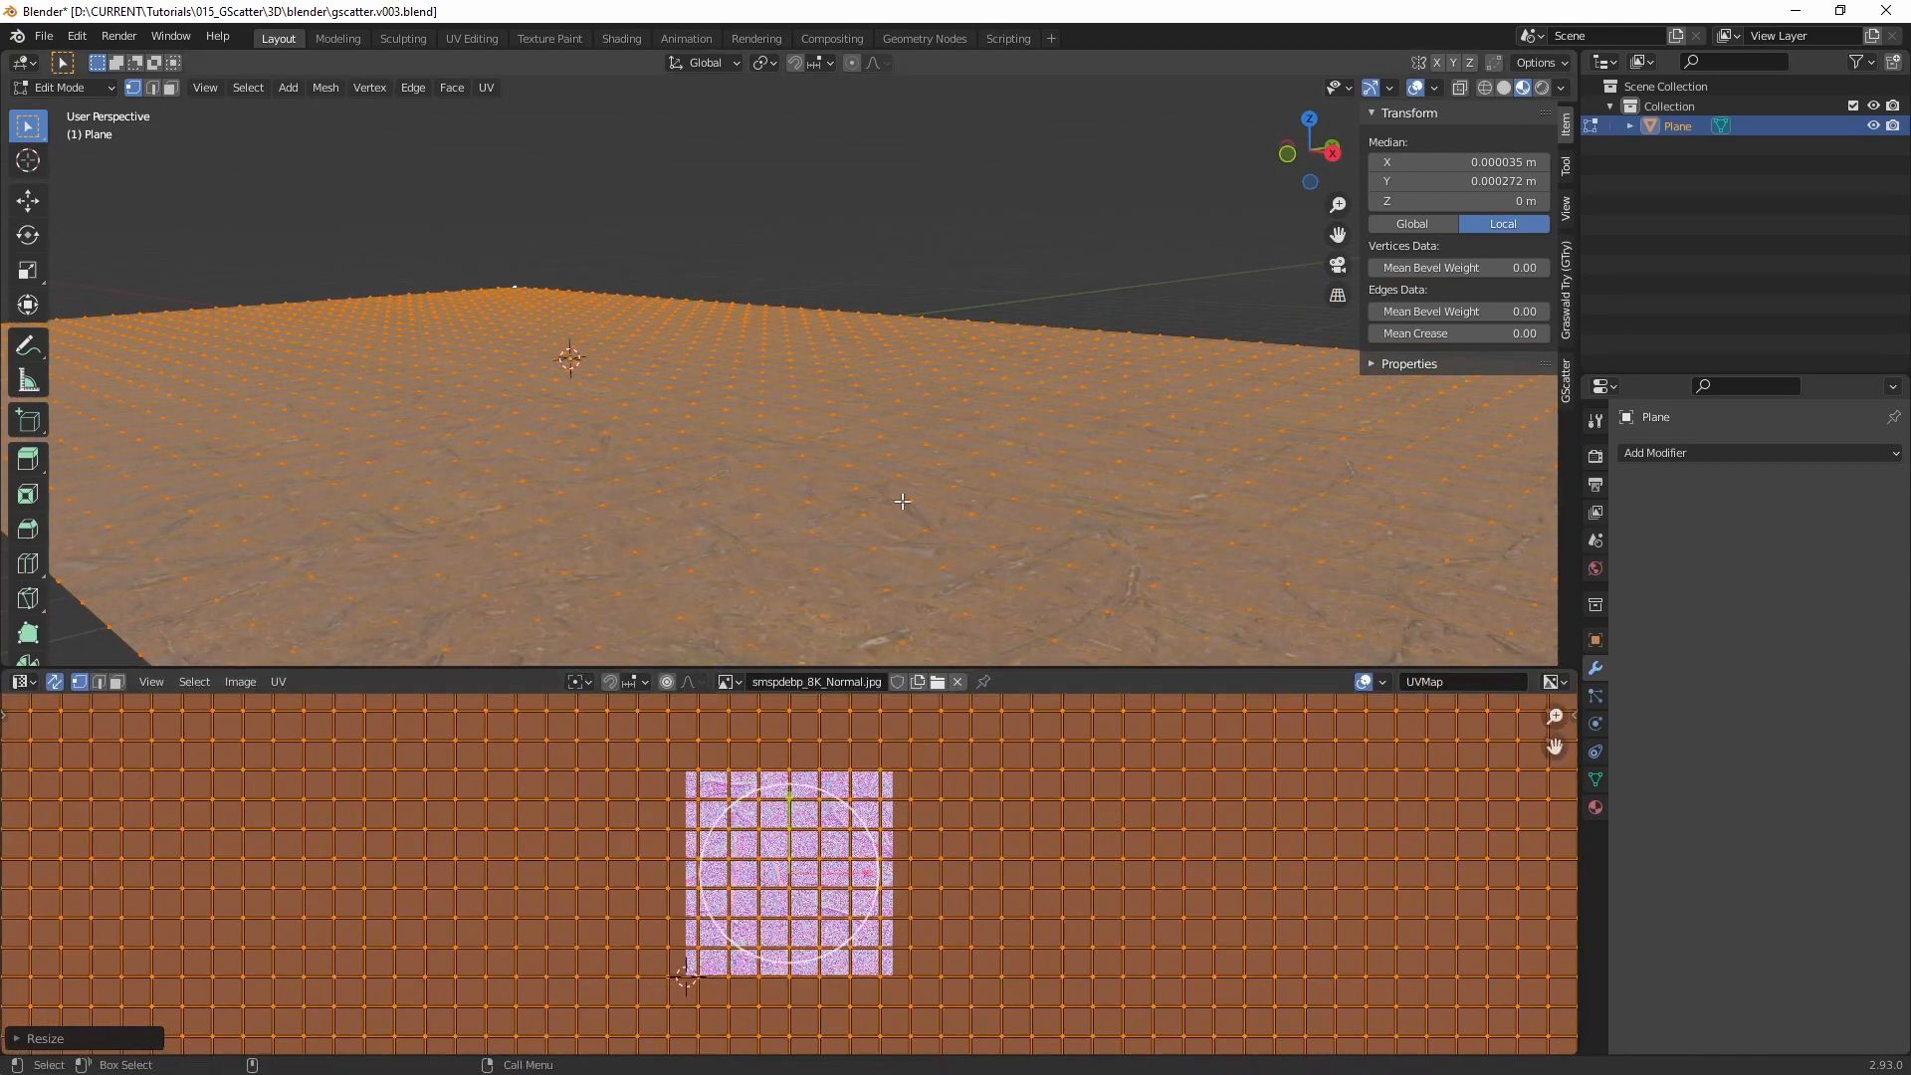
{"action": "key", "text": "Tab"}
{"action": "middle_click_drag", "start_coordinate": [719, 450], "coordinate": [899, 487]}
Step: Scale all the UVs down a little in both directions and inspect the tiled ground in Object Mode
{"action": "key", "text": "Tab"}
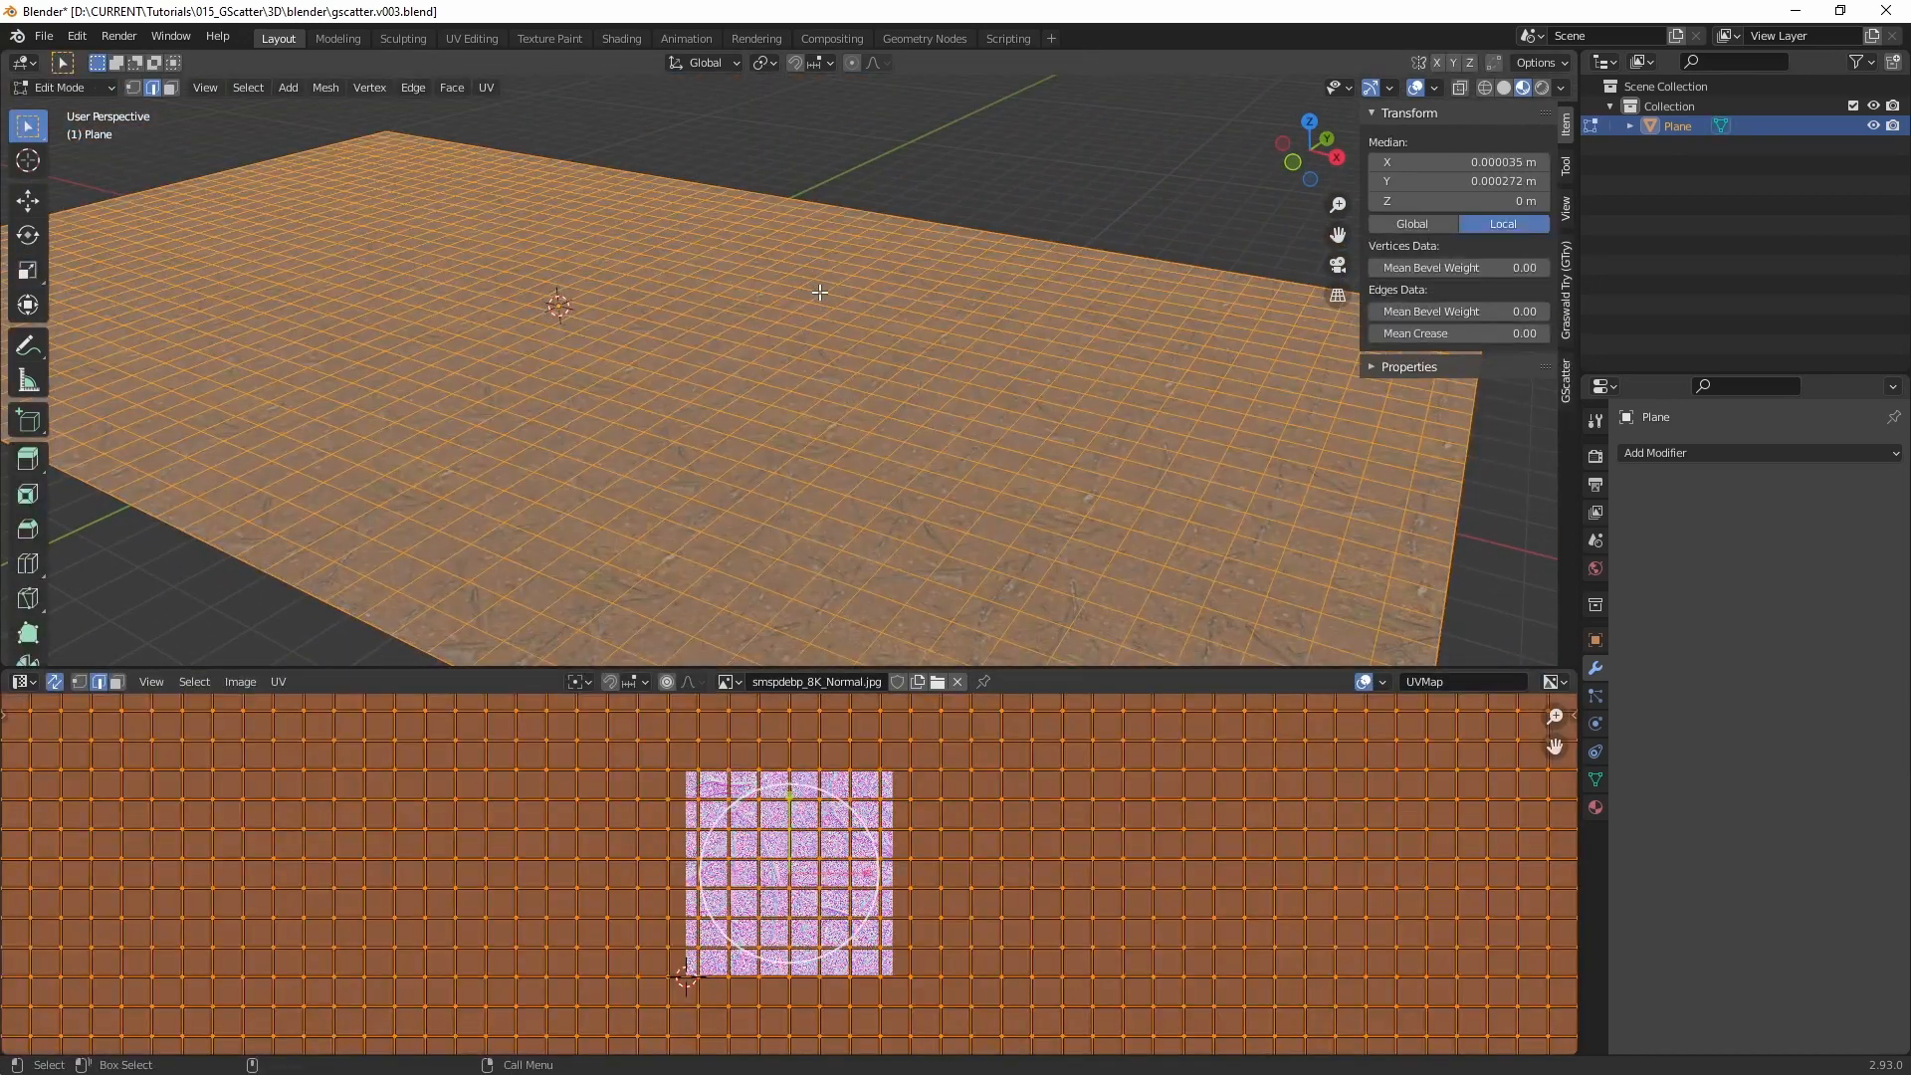
{"action": "key", "text": "s"}
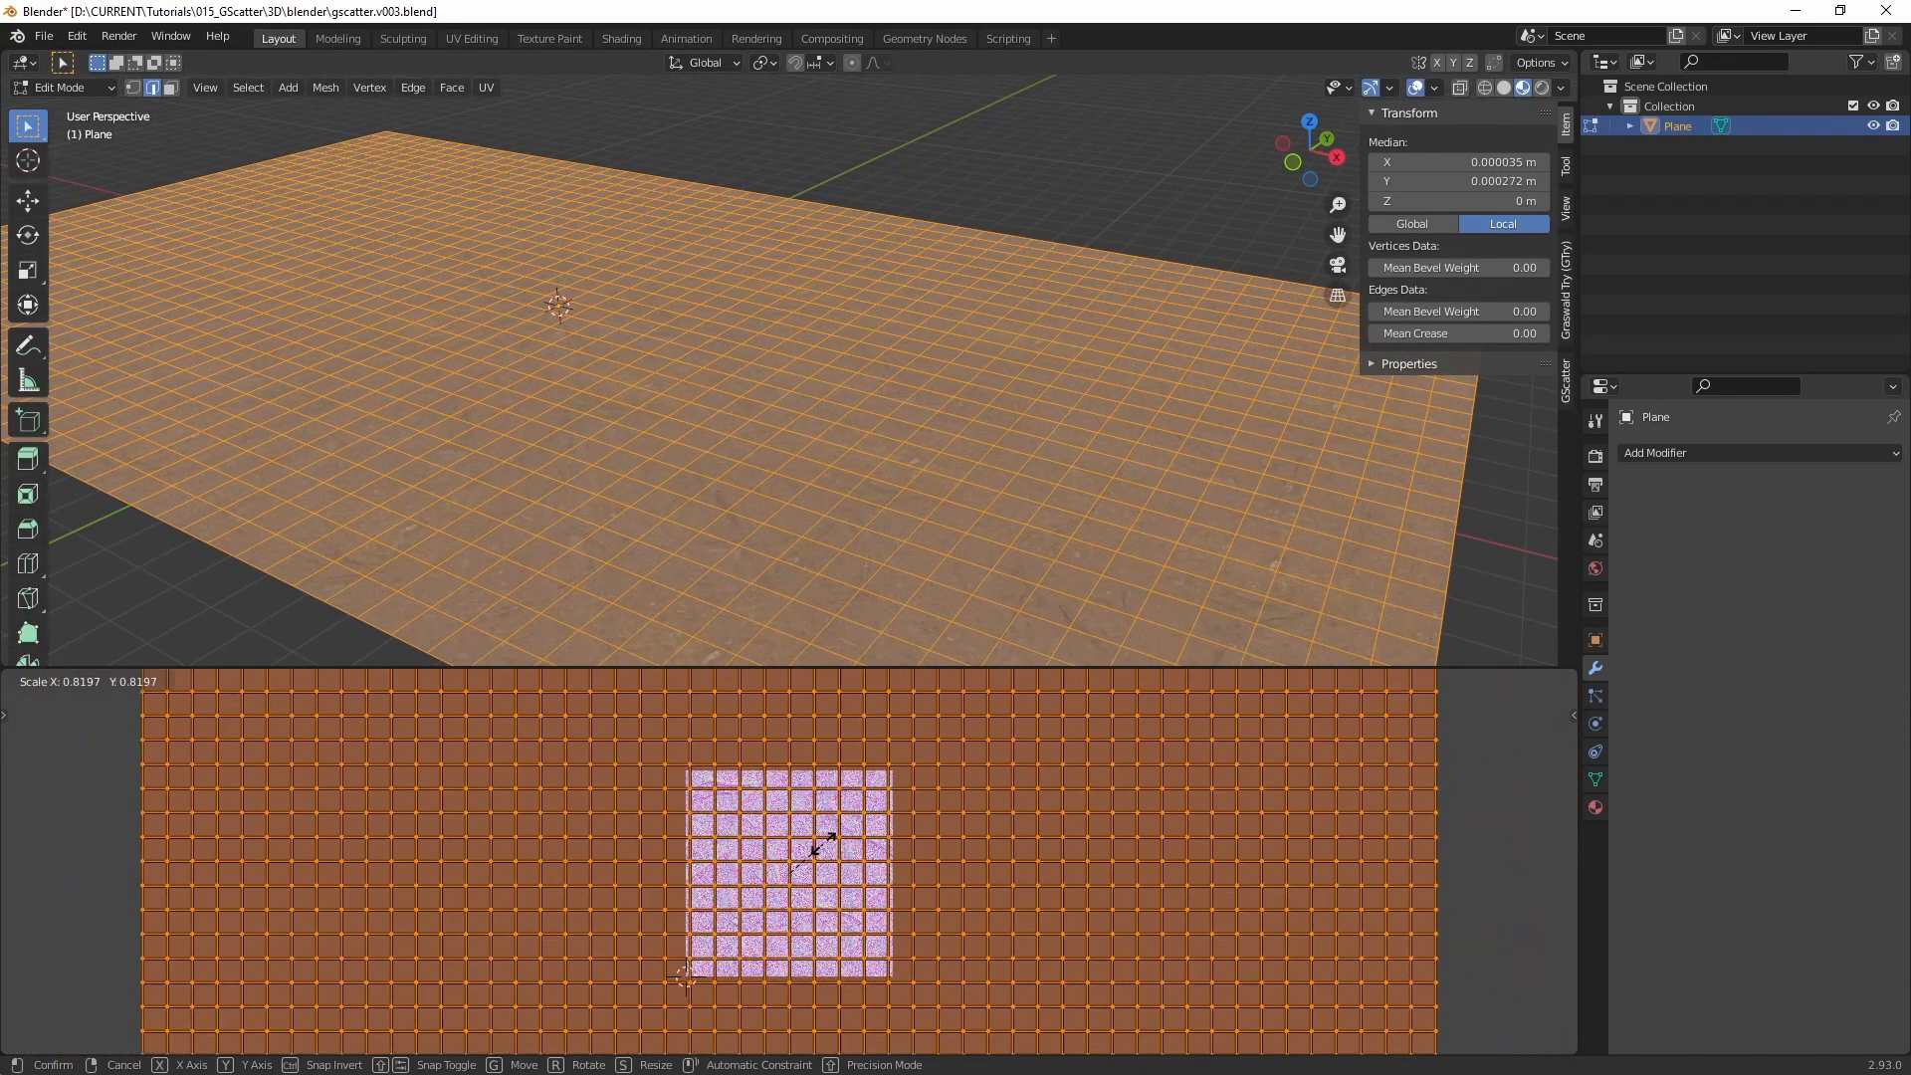
{"action": "left_click", "coordinate": [823, 842]}
{"action": "key", "text": "Tab"}
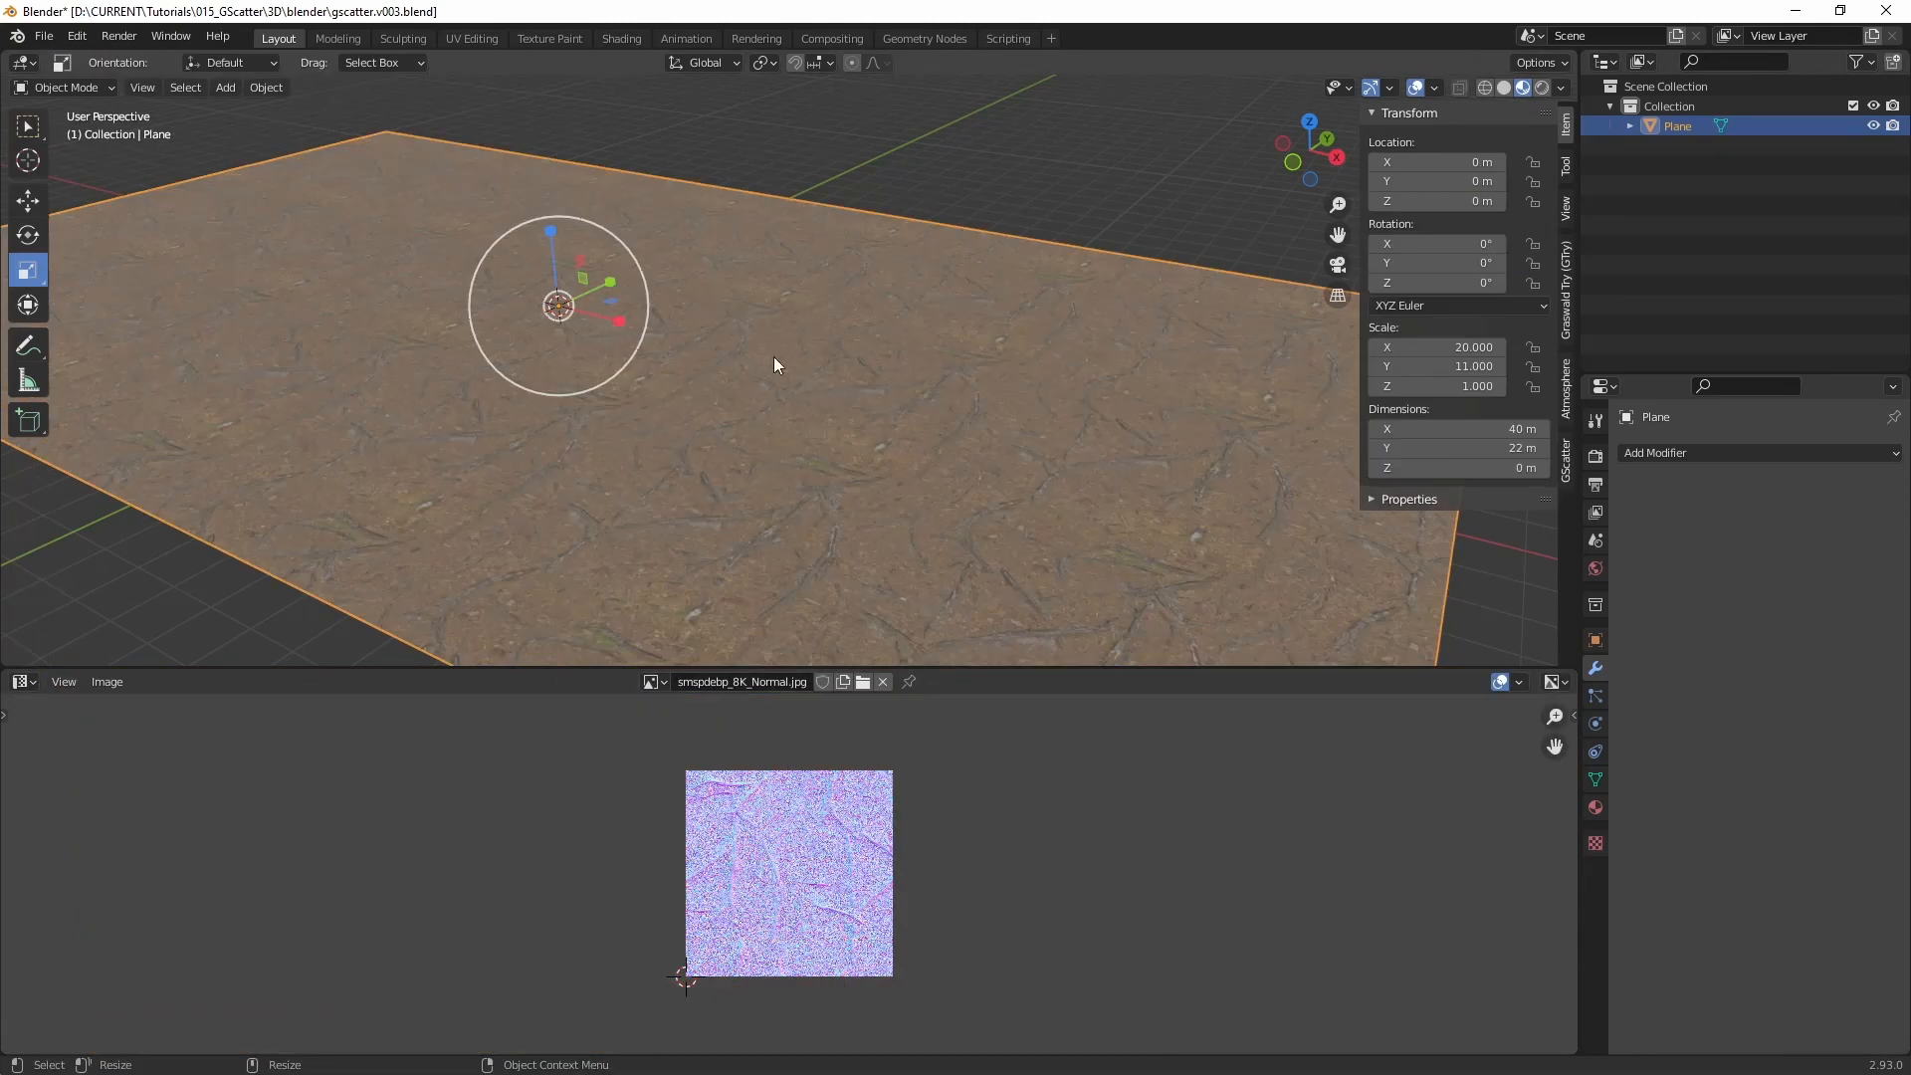
{"action": "middle_click_drag", "start_coordinate": [773, 356], "coordinate": [819, 357]}
{"action": "middle_click_drag", "start_coordinate": [849, 416], "coordinate": [876, 433]}
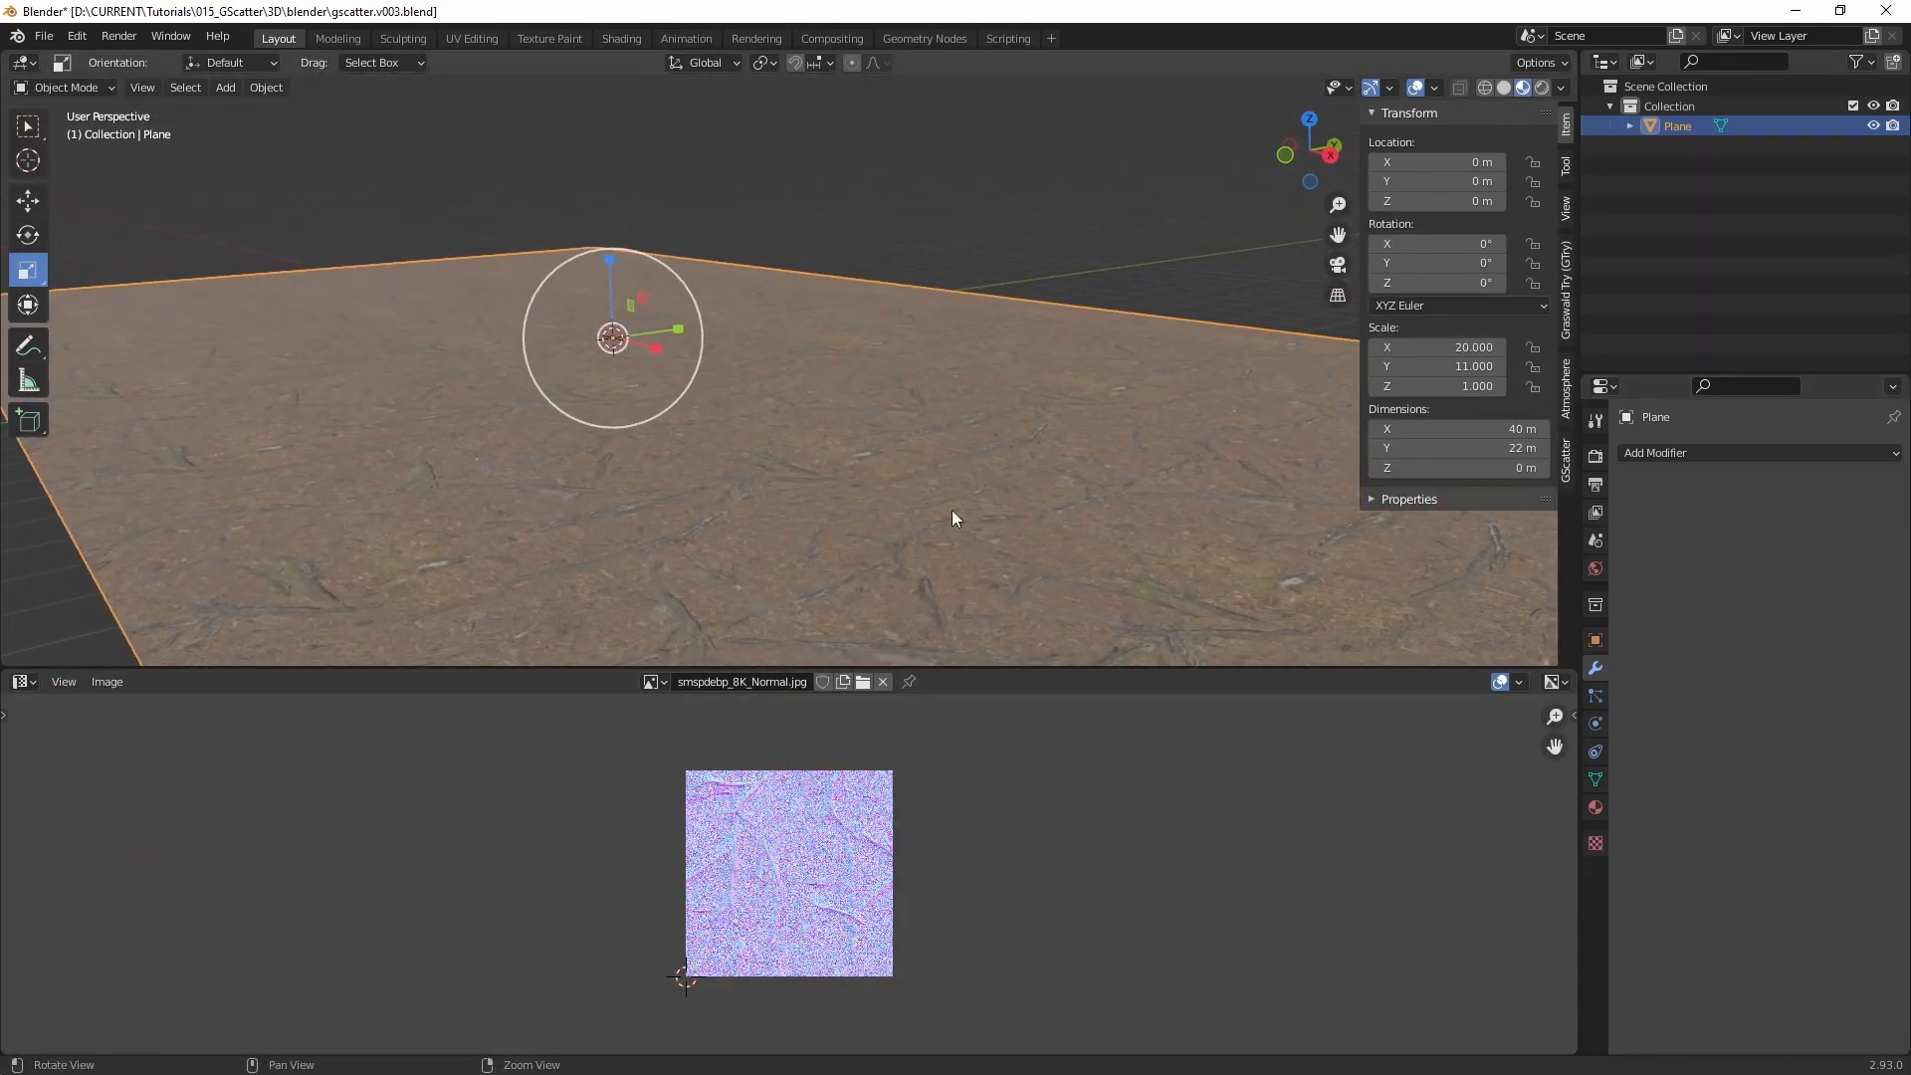
{"action": "middle_click_drag", "start_coordinate": [952, 509], "coordinate": [1012, 577]}
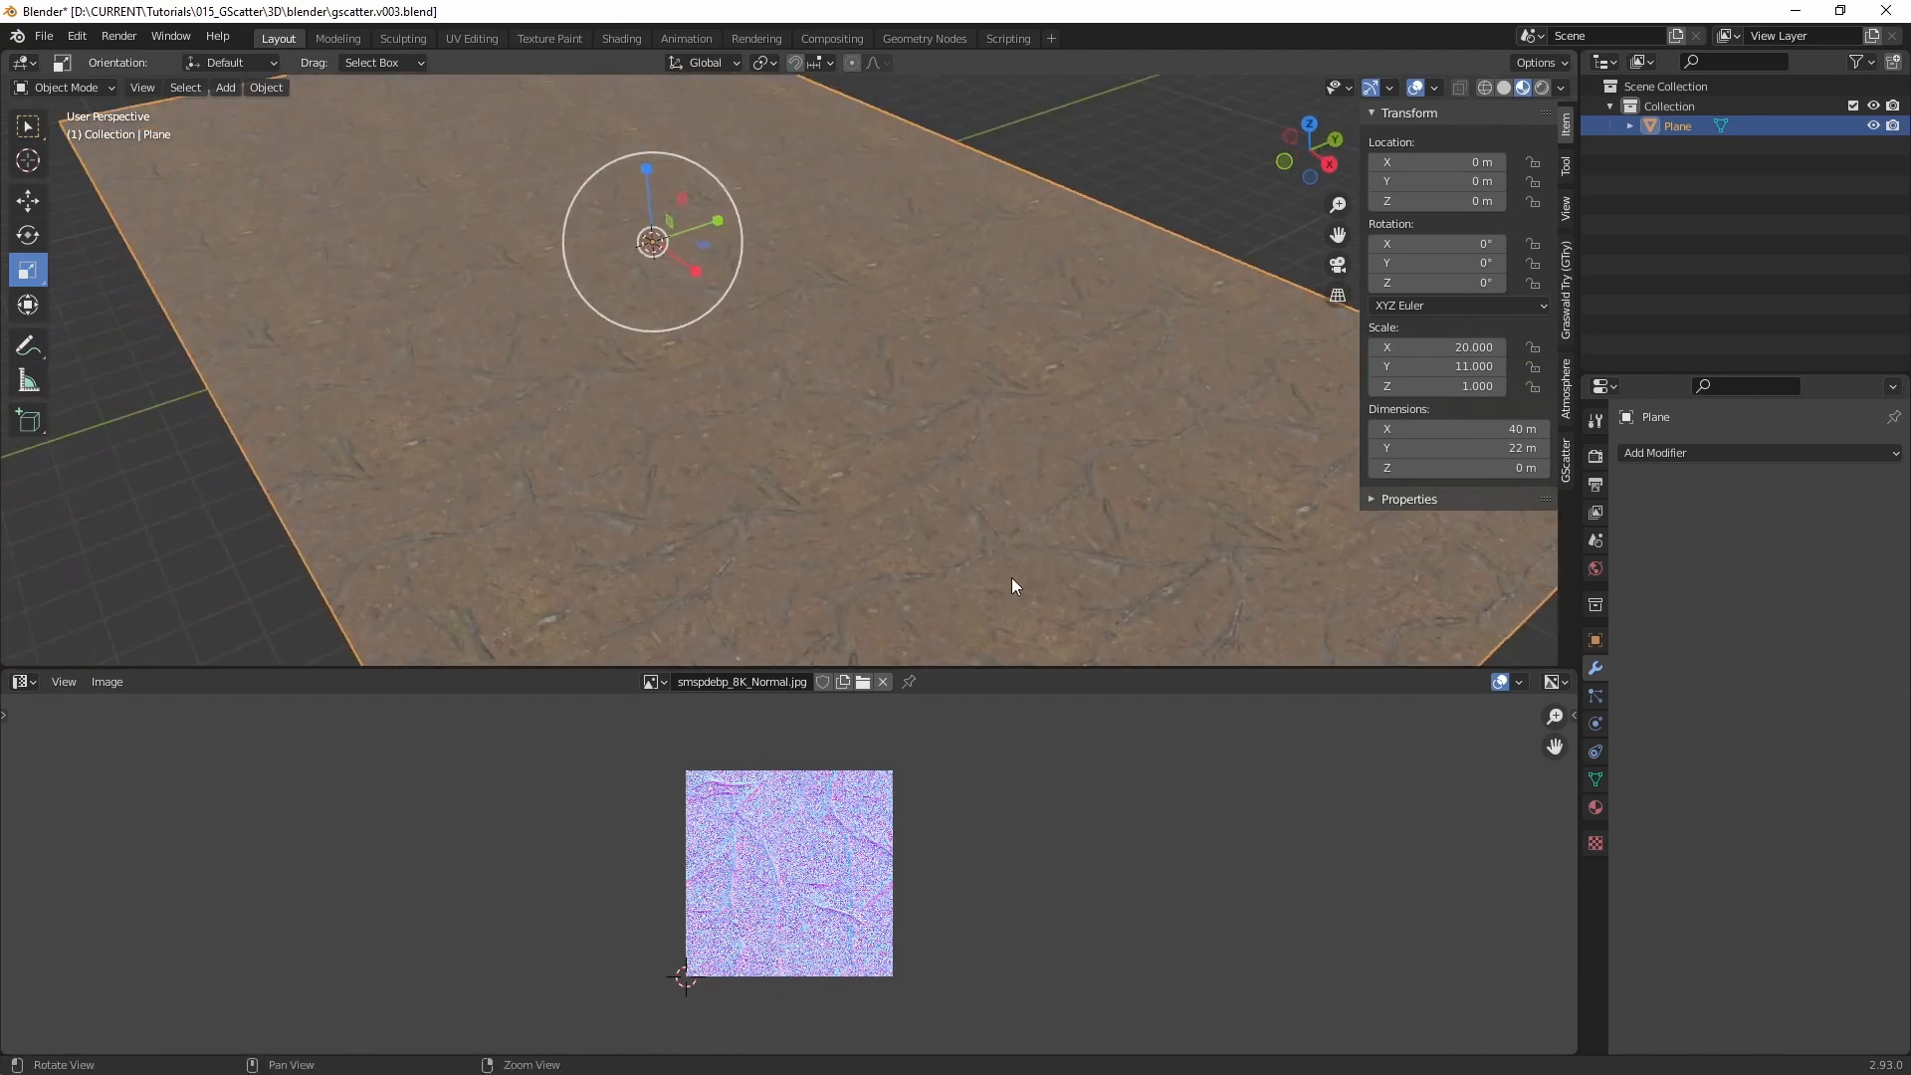
Step: Add a Subdivision Surface modifier to the plane and check its mesh in Edit Mode
{"action": "left_click", "coordinate": [1715, 454]}
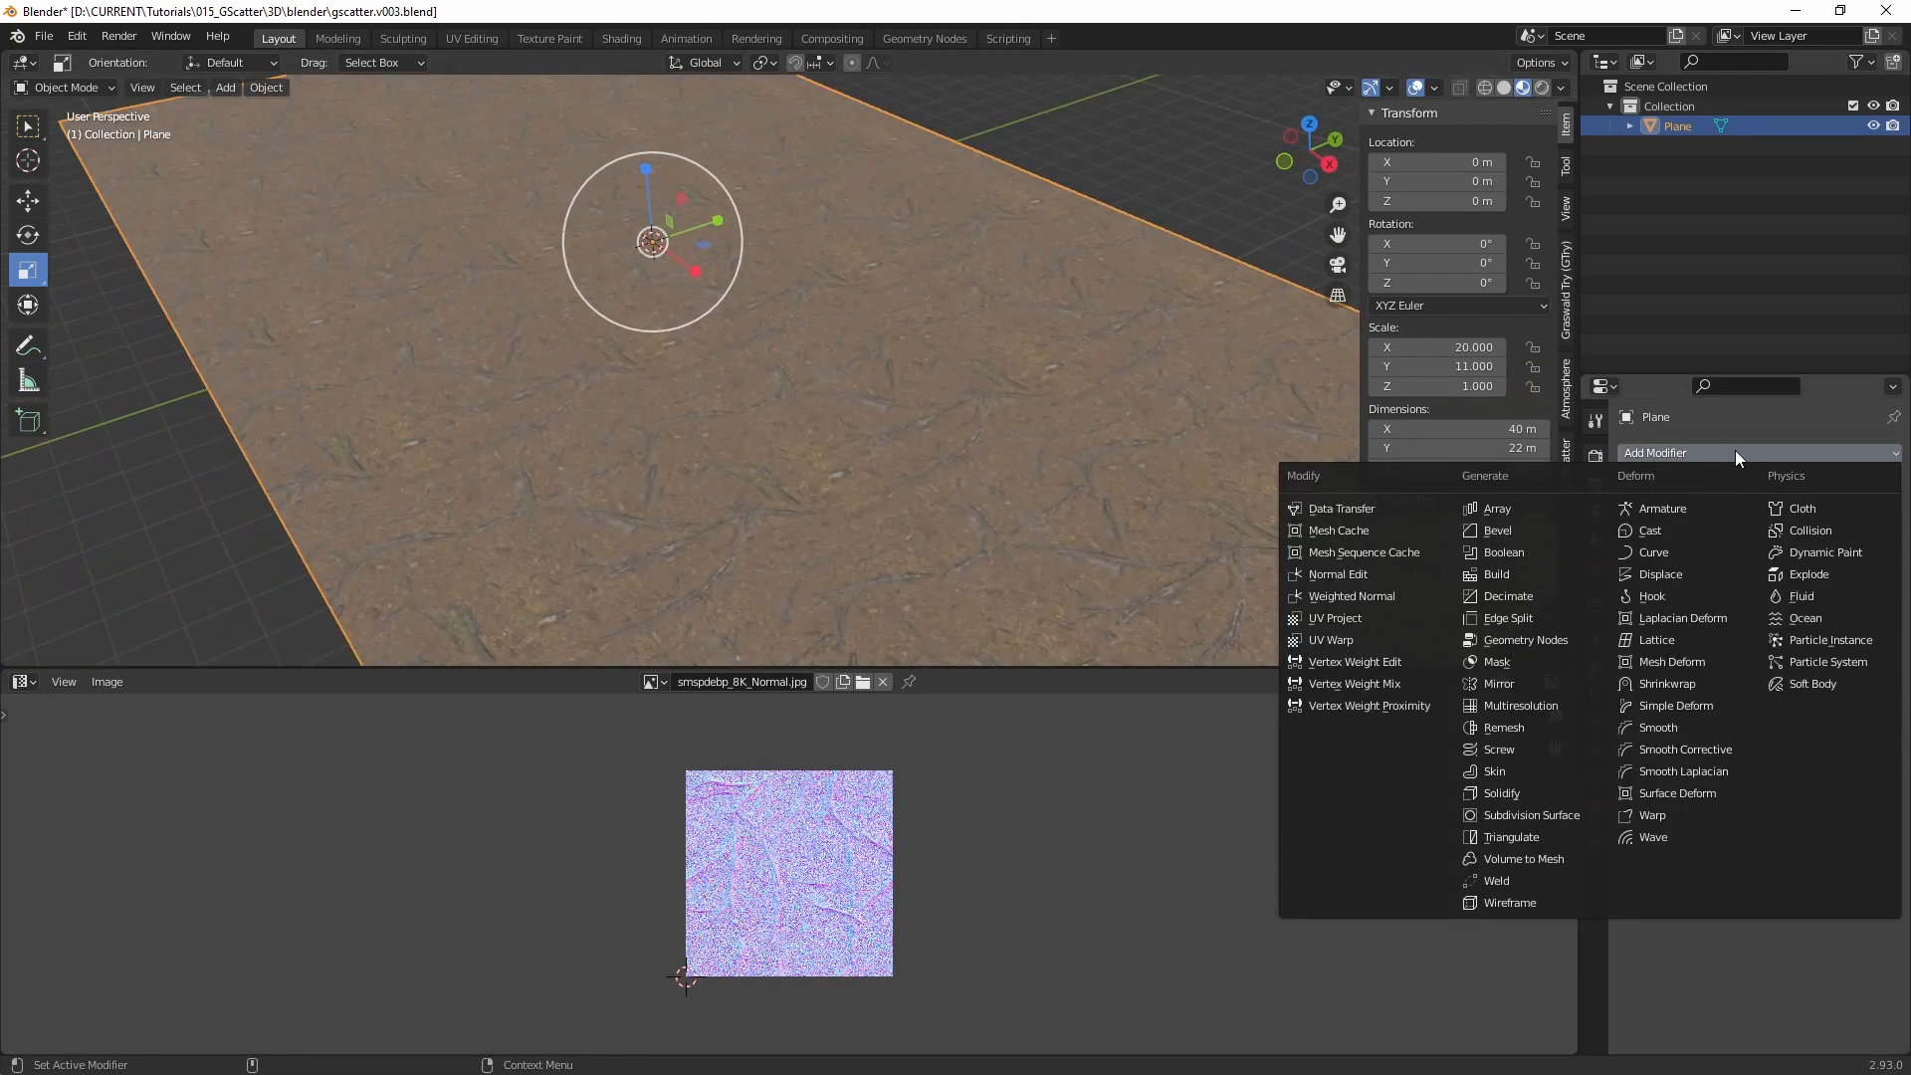
{"action": "left_click", "coordinate": [1563, 814]}
{"action": "key", "text": "Tab"}
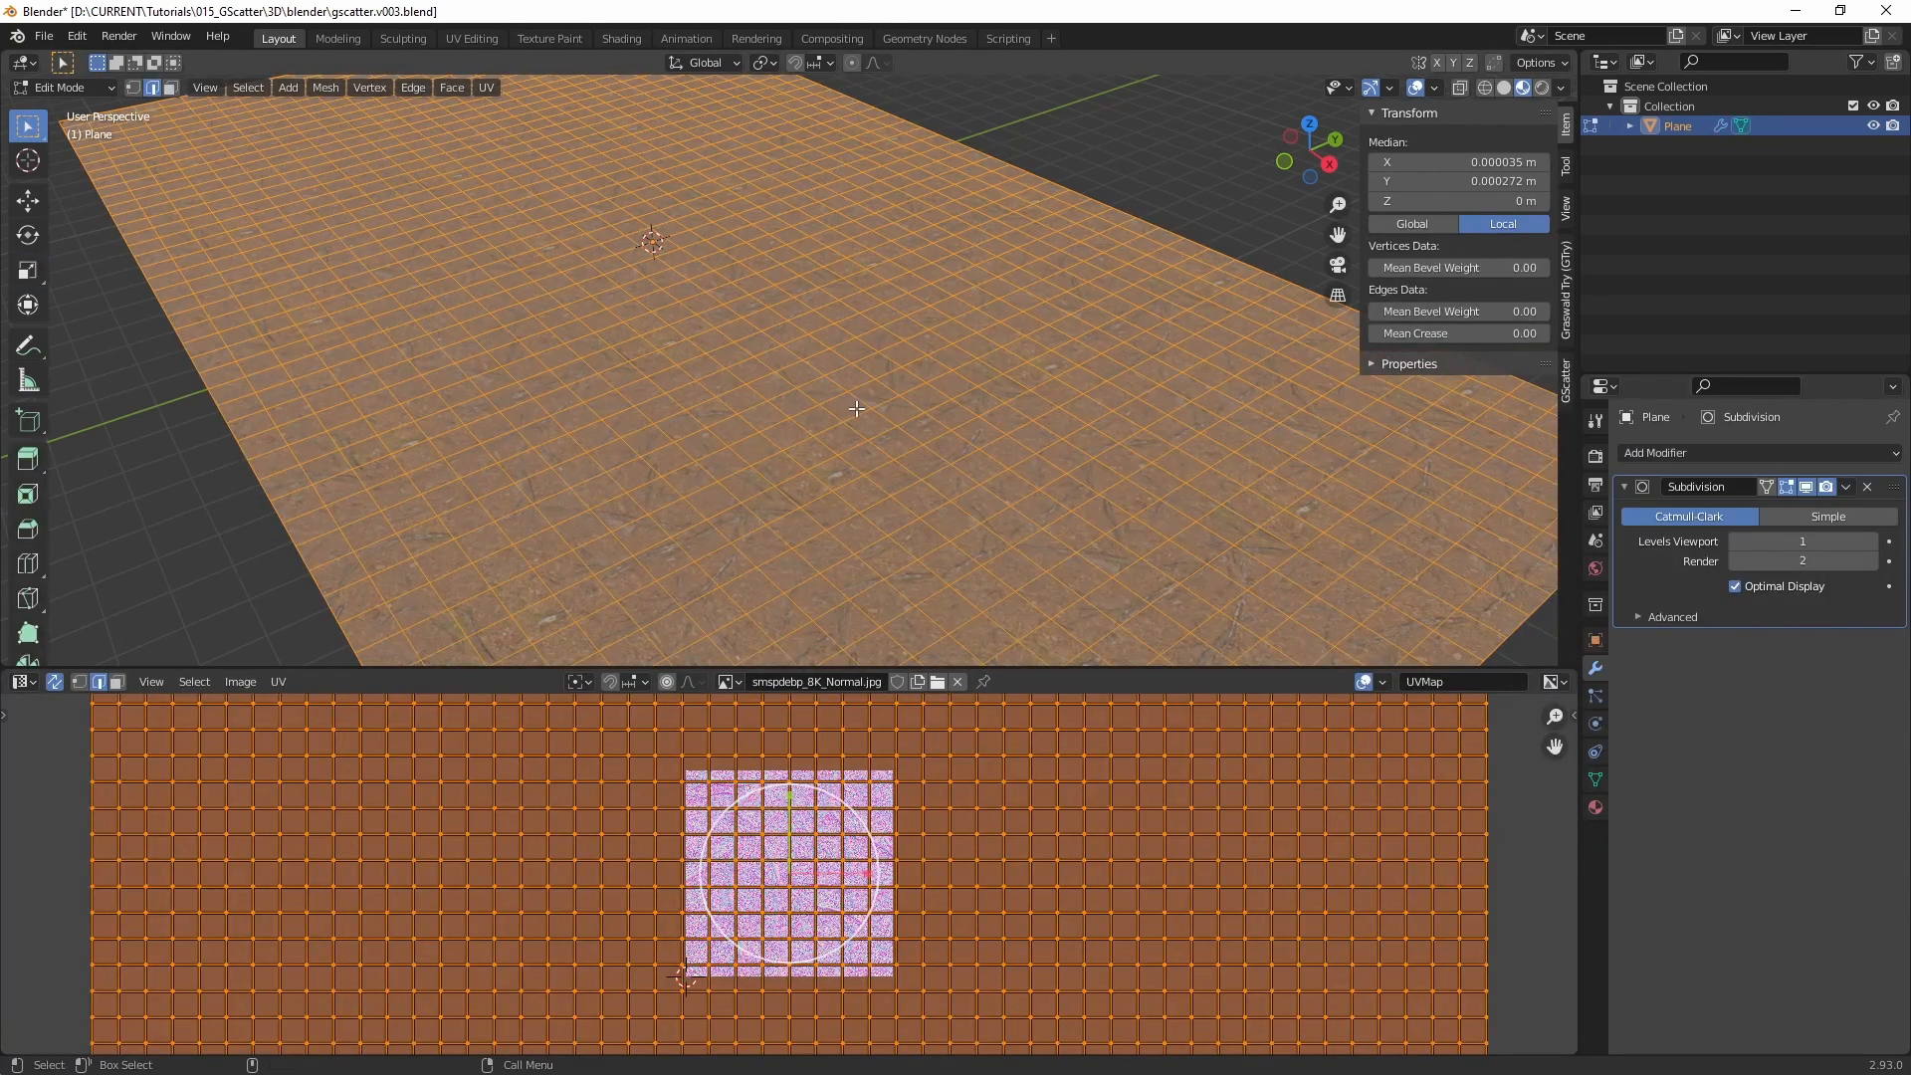
{"action": "key", "text": "Tab"}
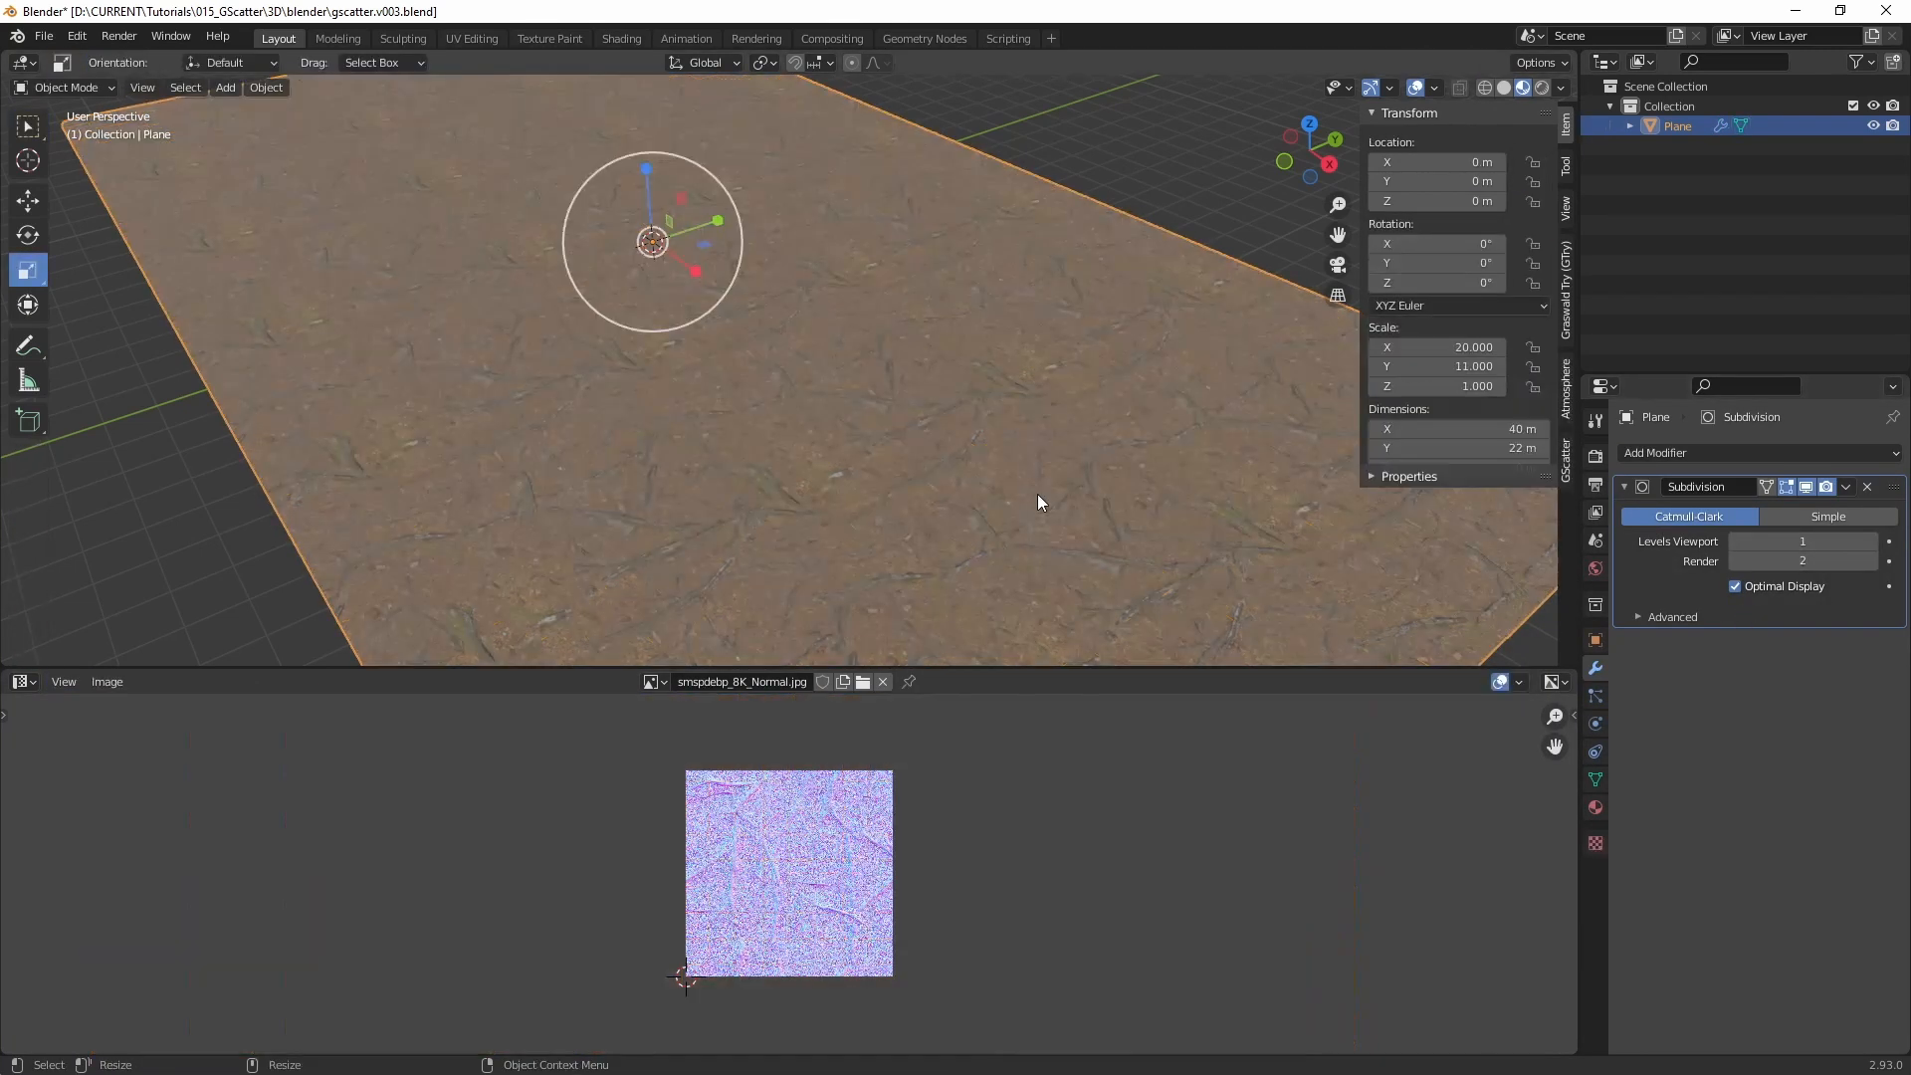
Step: Set the Subdivision modifier's viewport level to 2 and add a Displace modifier with a new texture to the plane
{"action": "left_click", "coordinate": [1844, 547]}
{"action": "type", "text": "2"}
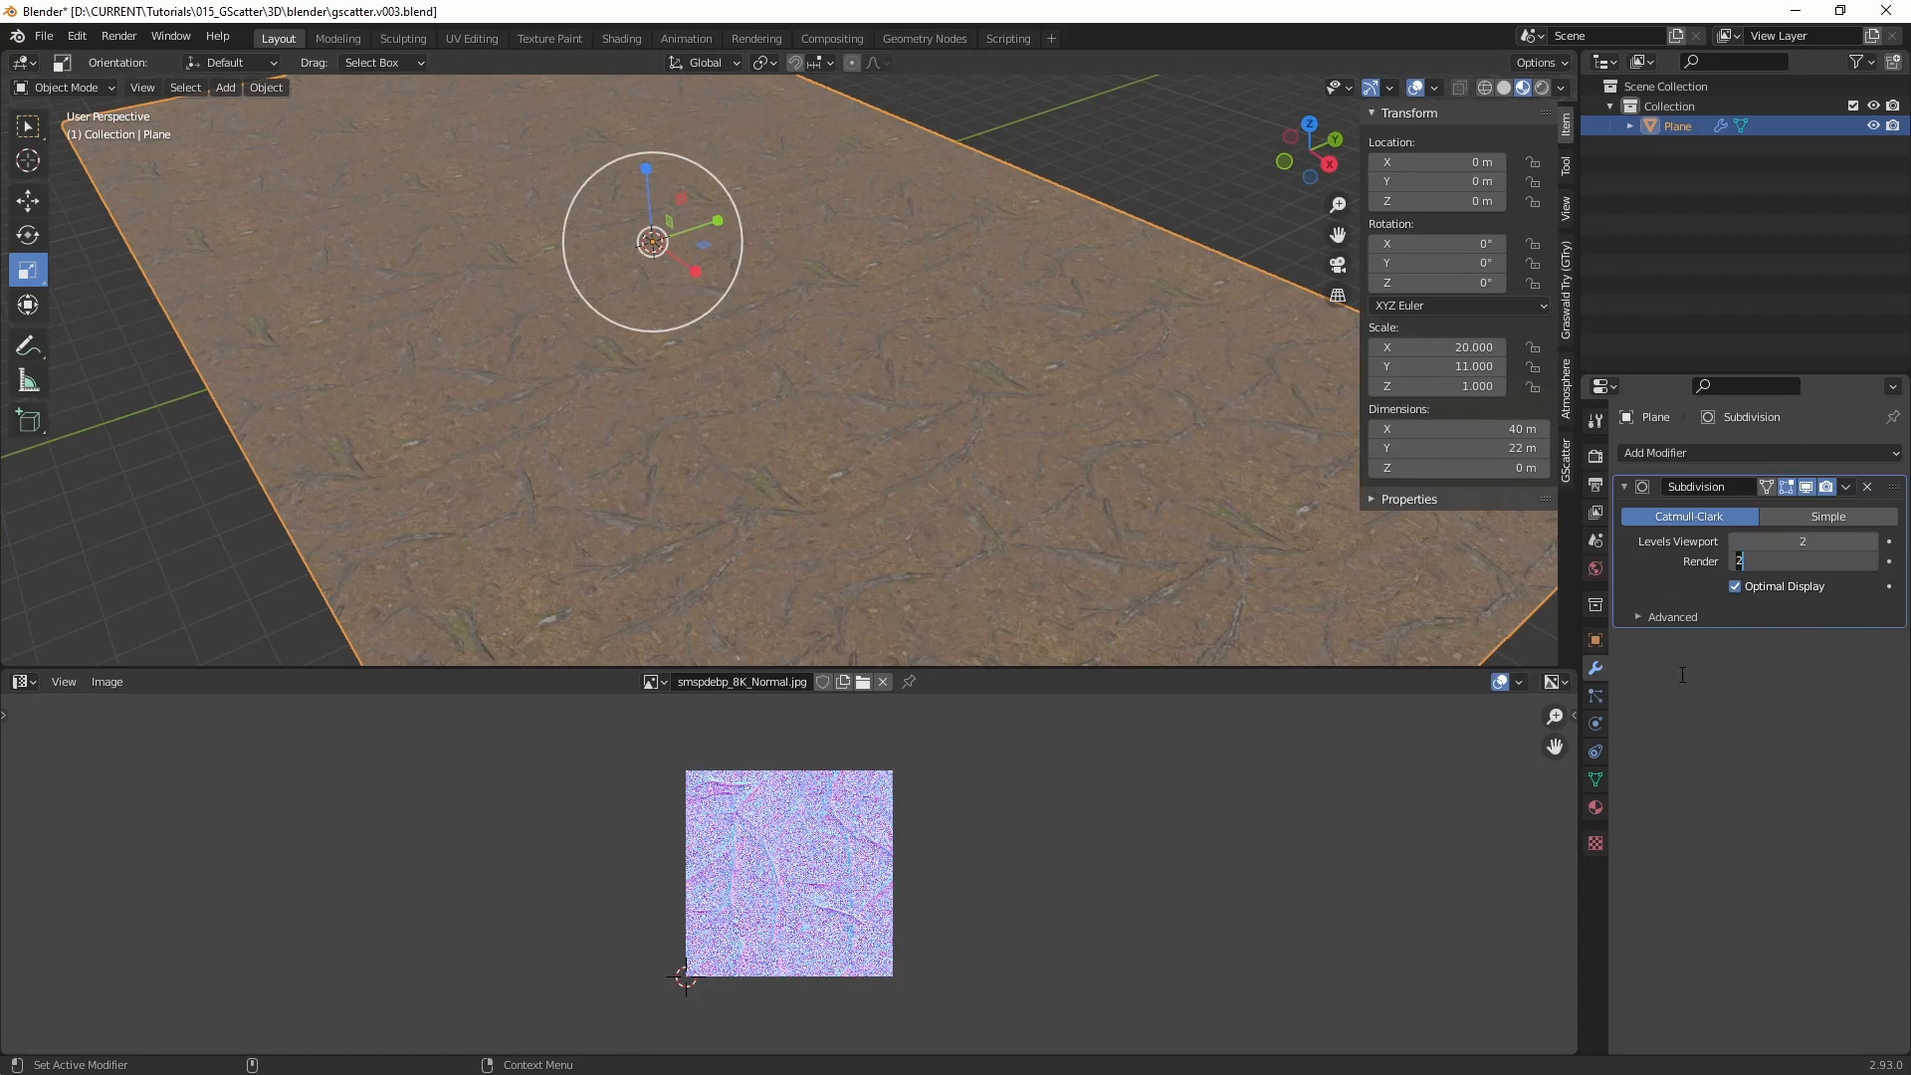
{"action": "left_click", "coordinate": [1717, 454]}
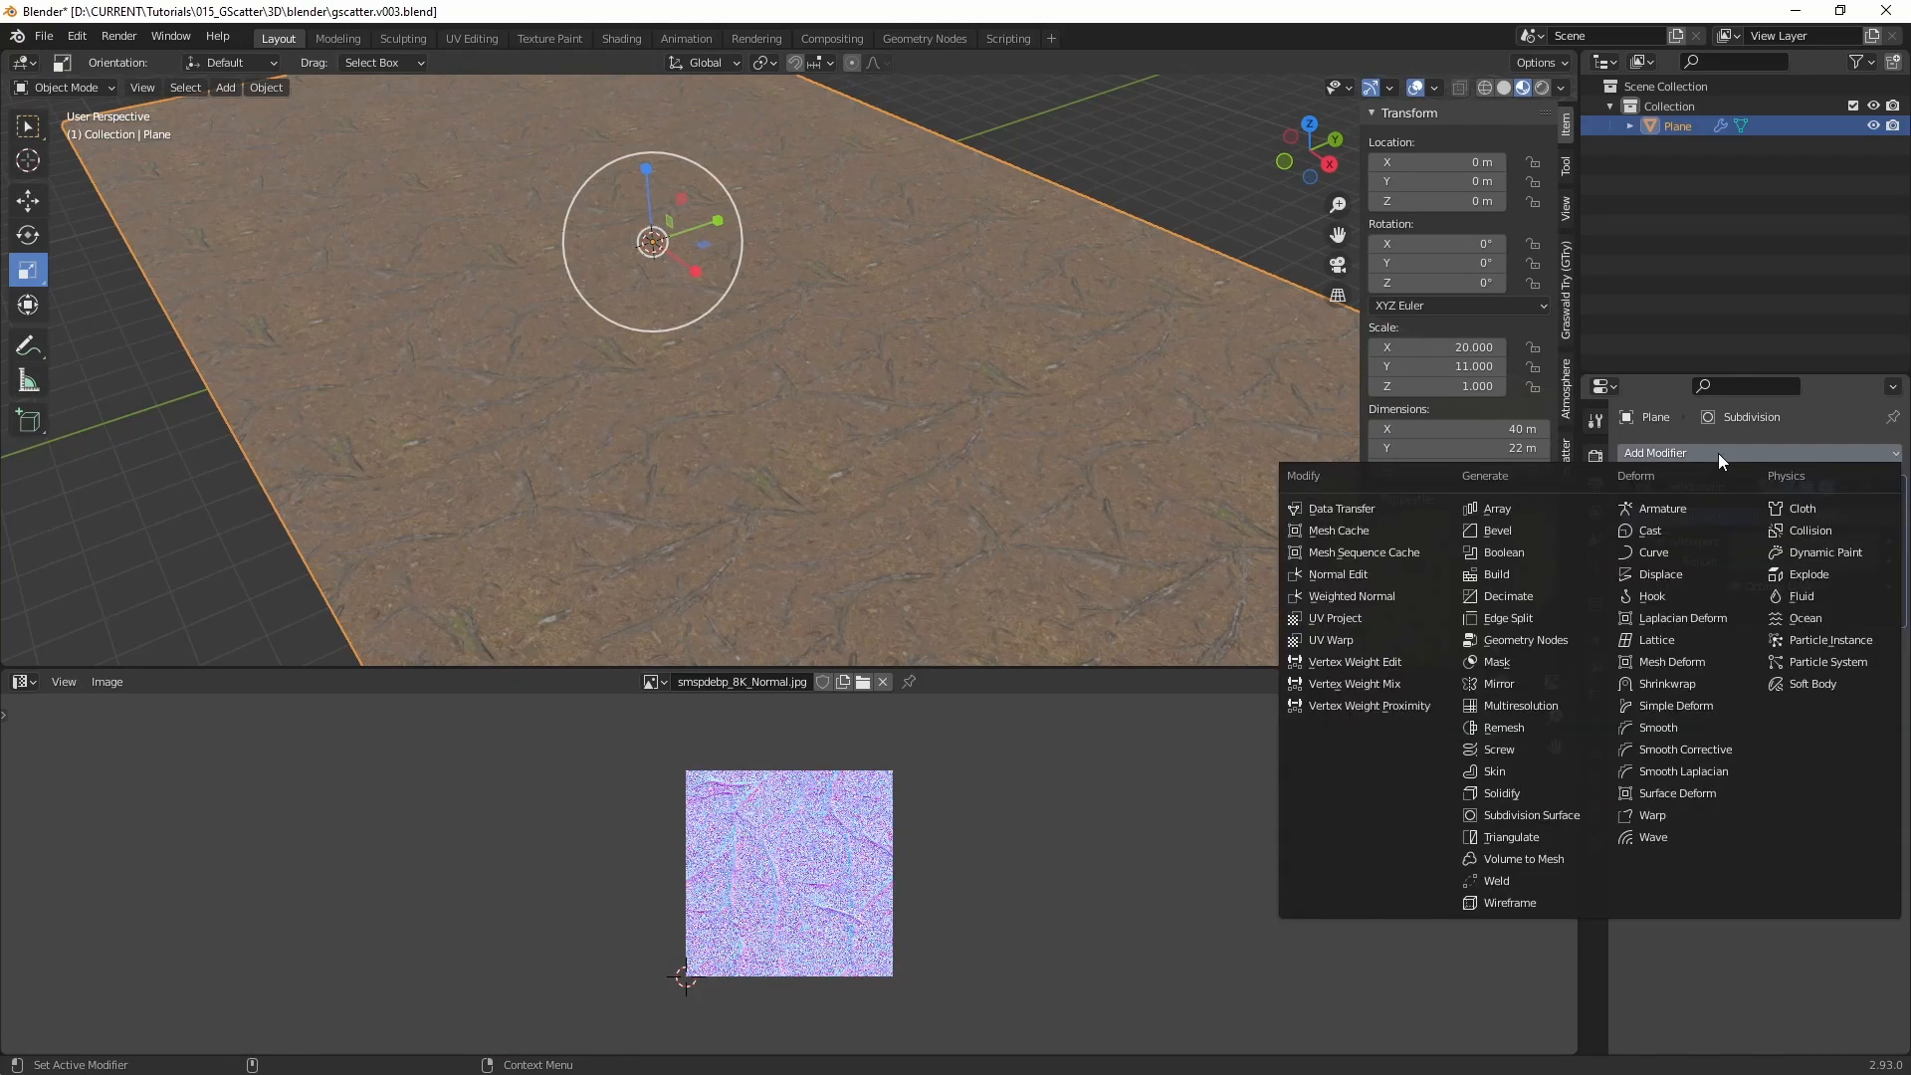
{"action": "left_click", "coordinate": [1698, 575]}
{"action": "scroll", "coordinate": [1184, 557], "scroll_direction": "down", "scroll_amount": 3}
{"action": "left_click", "coordinate": [1742, 674]}
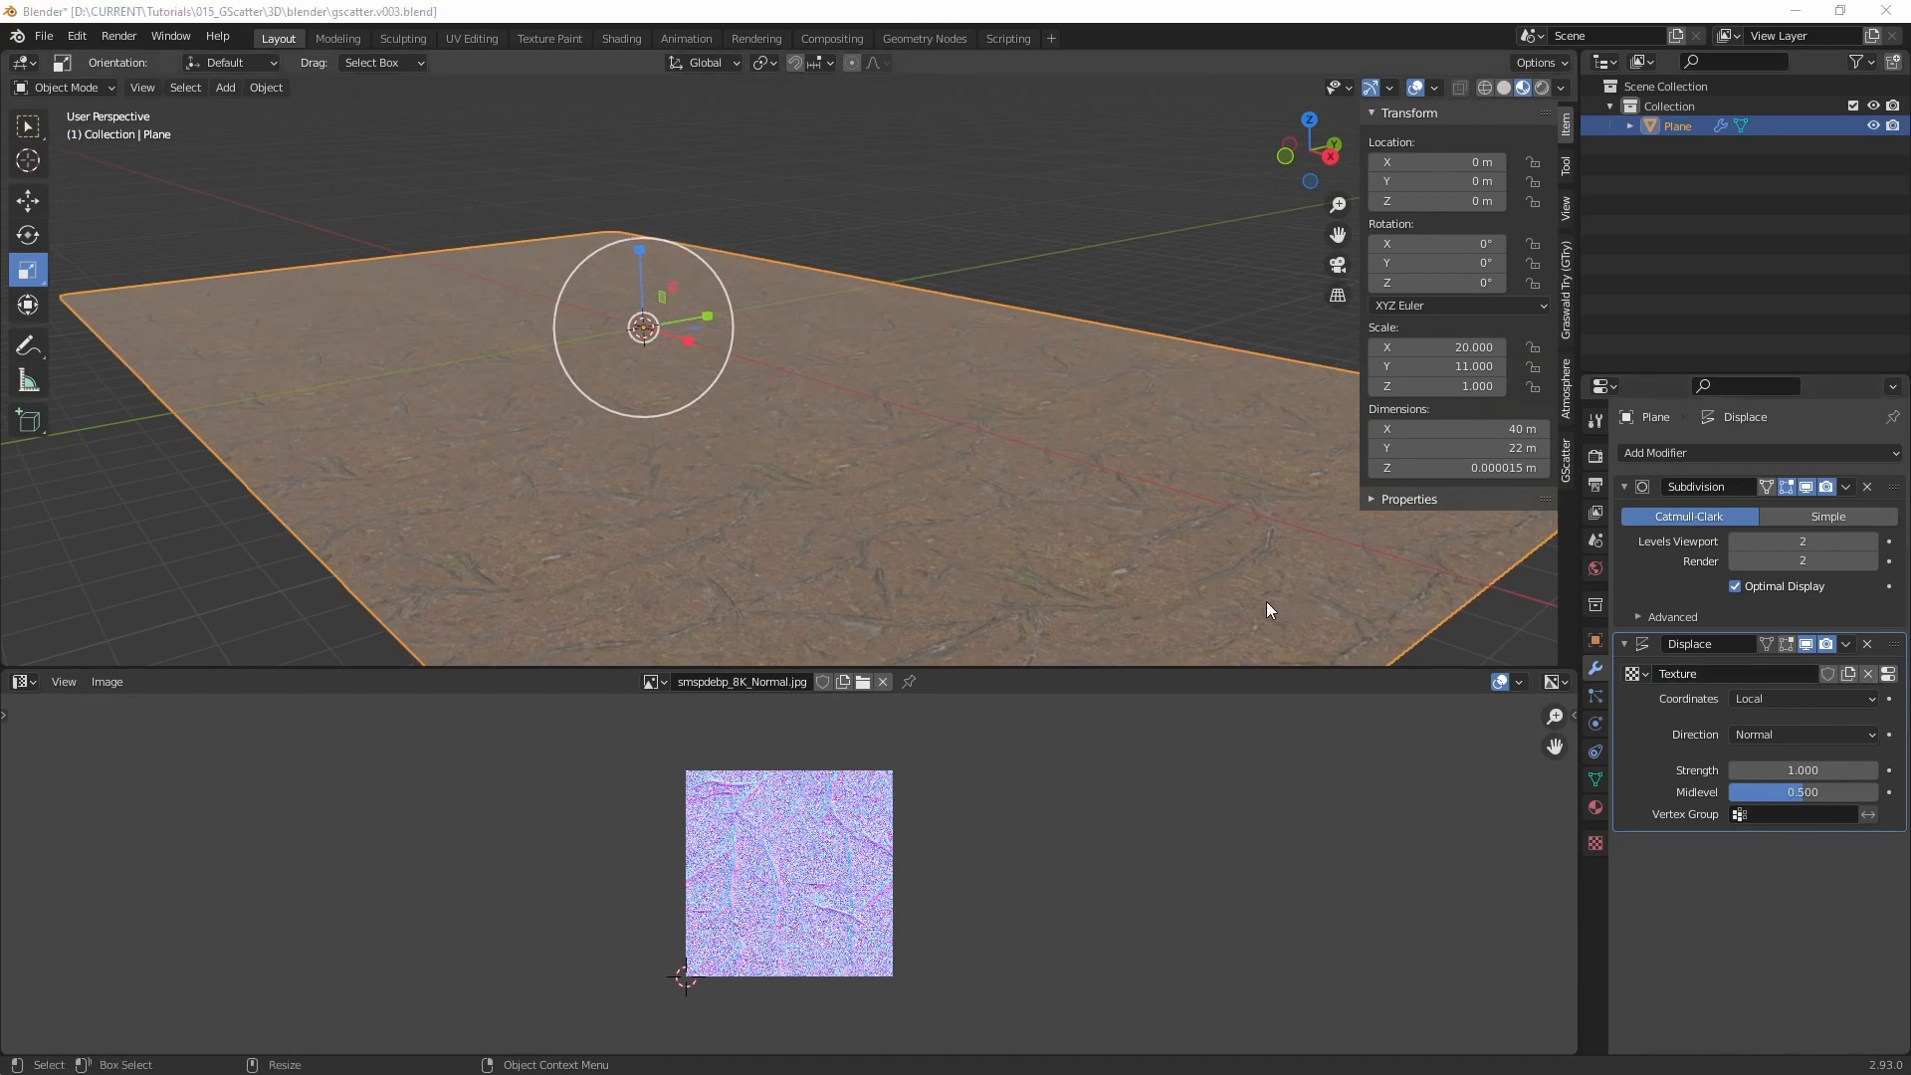
Step: Switch to Quixel Bridge, open the file folder of the Forest Roots 2x2 M surface and copy its path
{"action": "key", "text": "alt+Tab"}
{"action": "right_click", "coordinate": [1301, 405]}
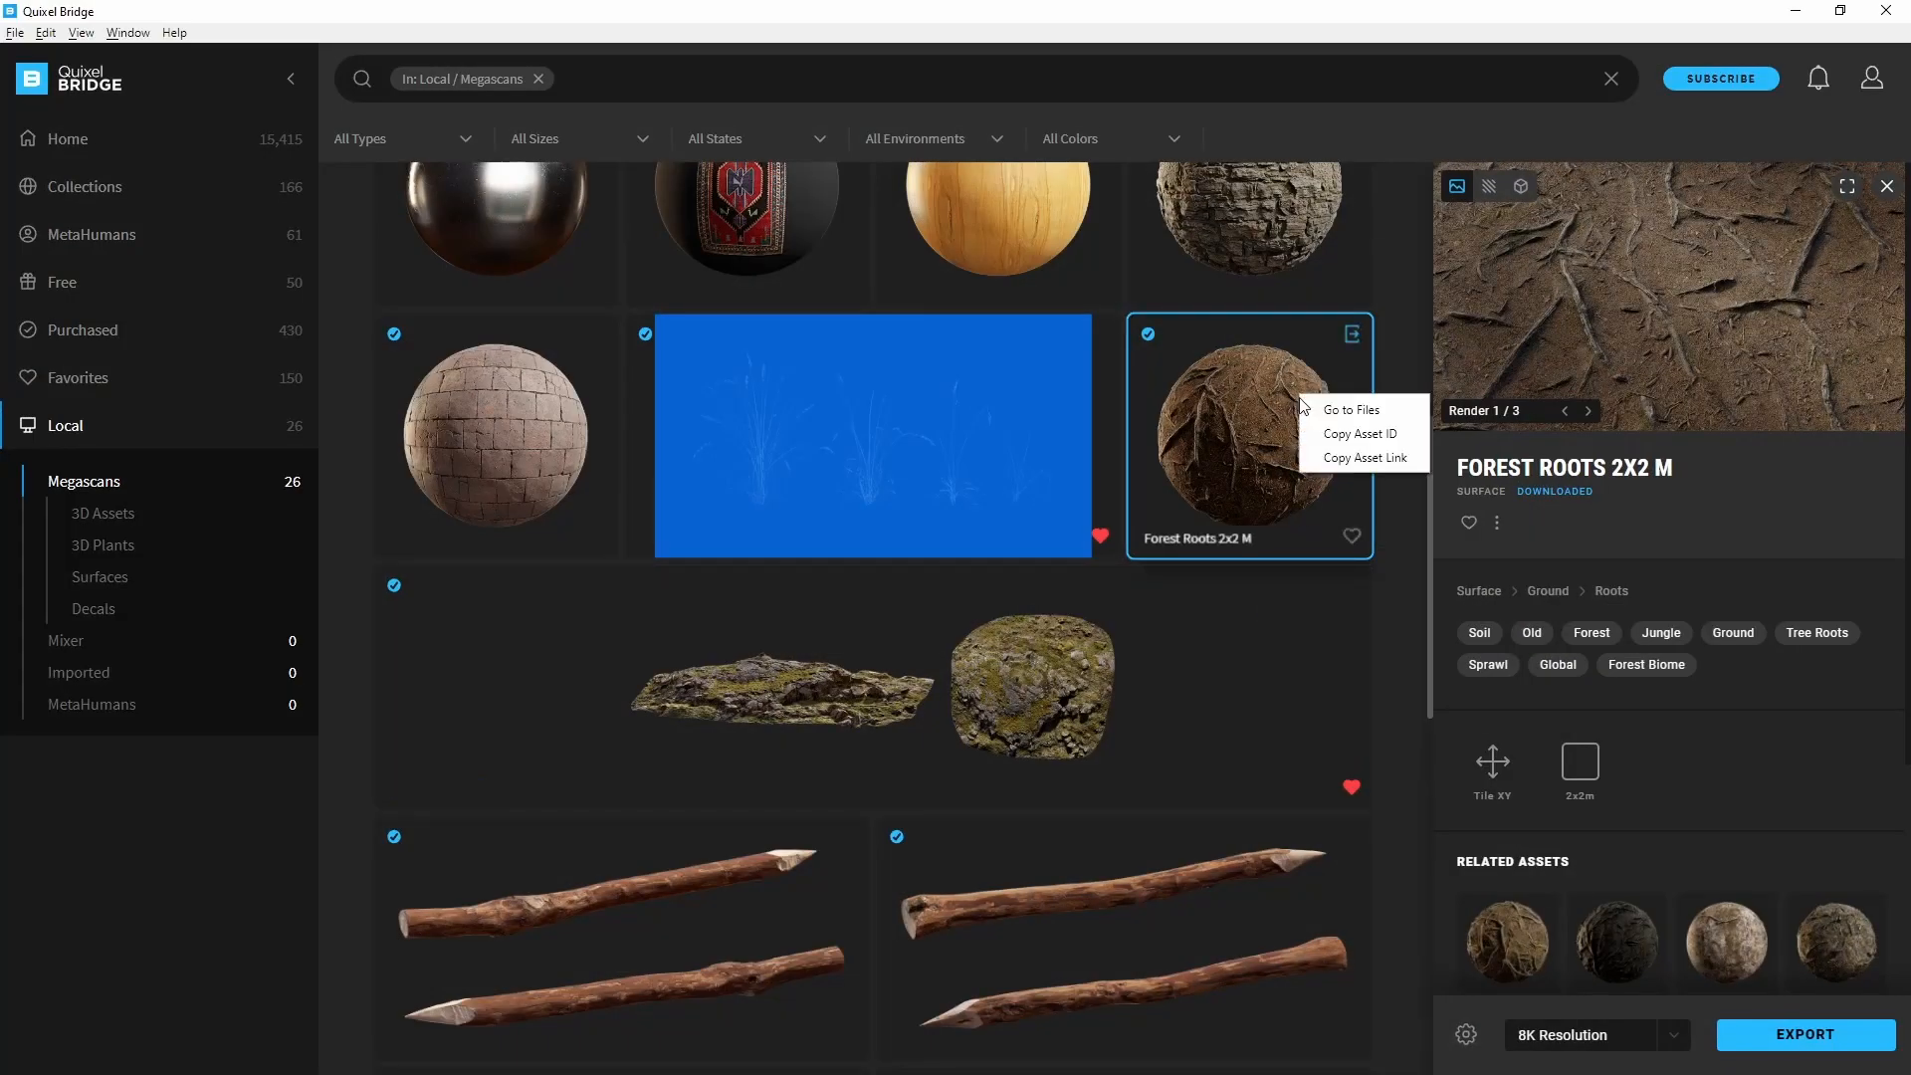
{"action": "left_click", "coordinate": [1366, 417]}
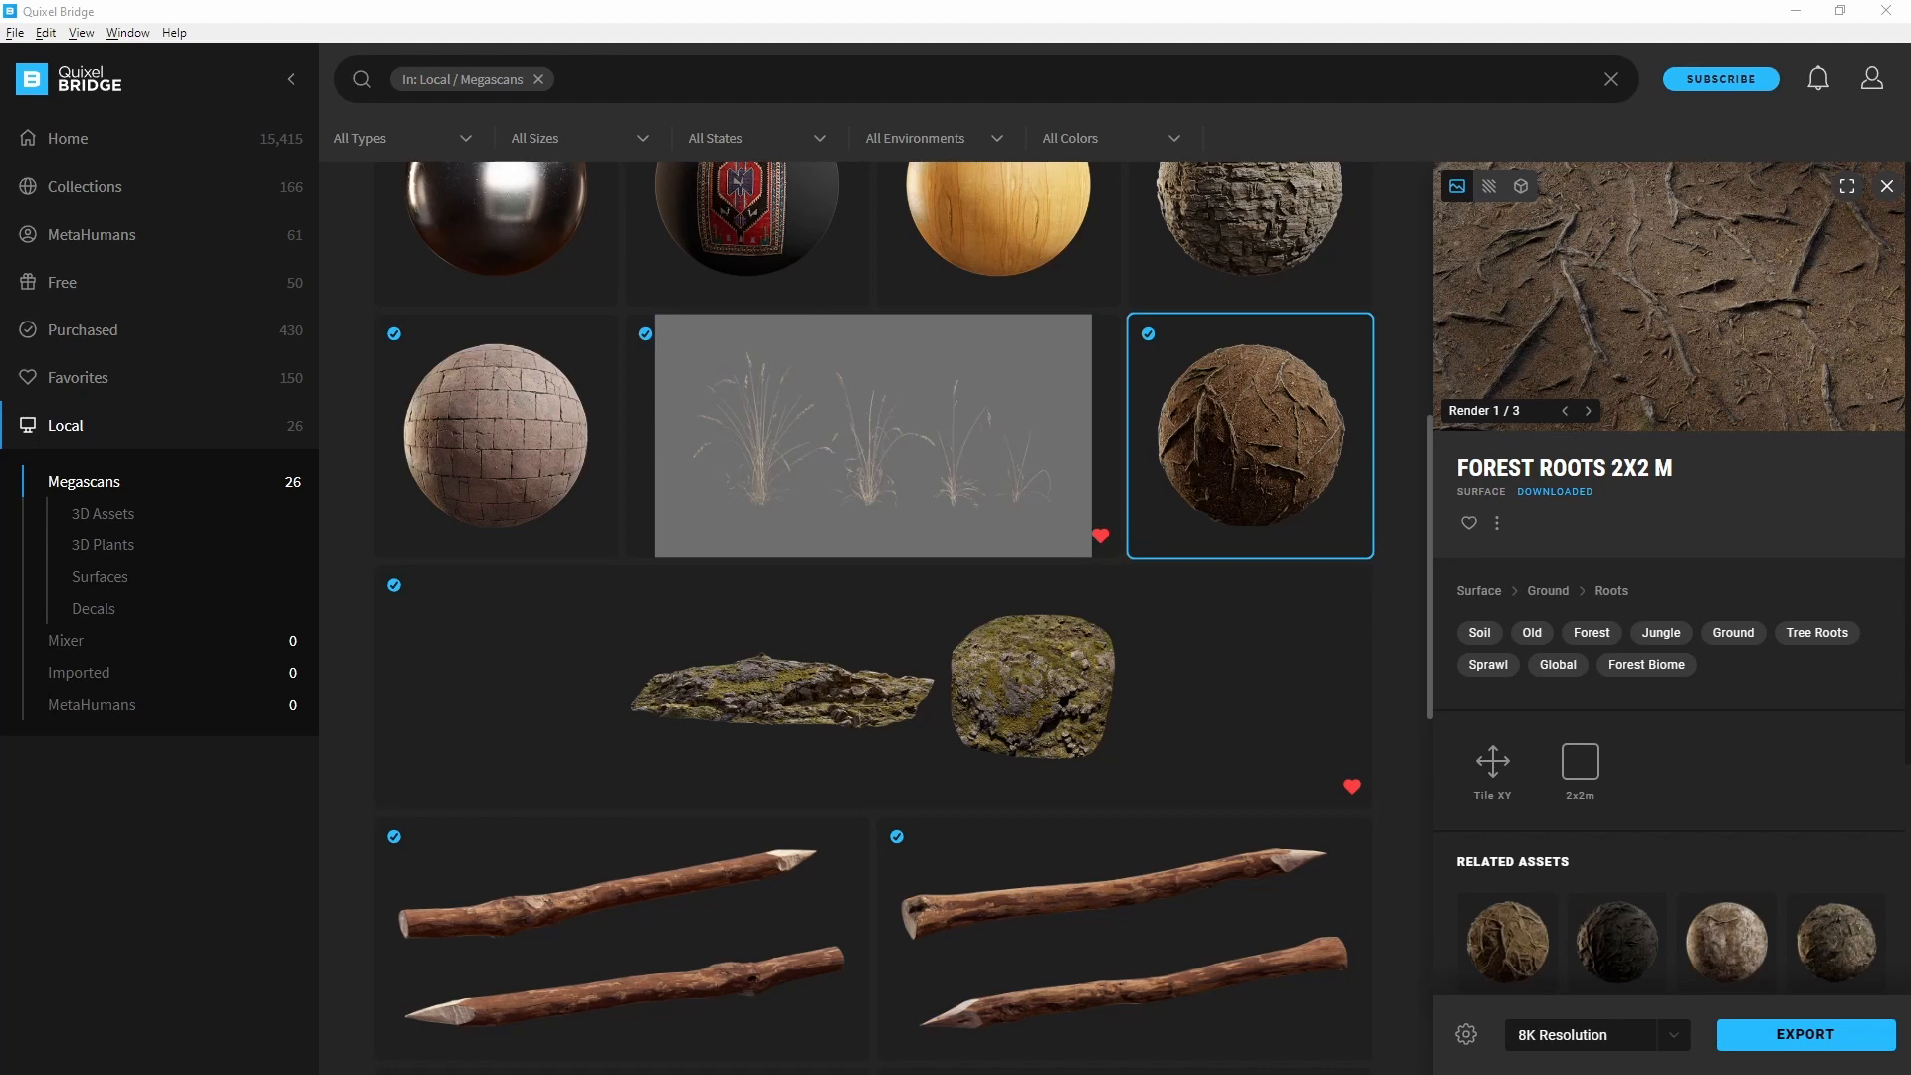
{"action": "left_click", "coordinate": [1132, 291]}
{"action": "key", "text": "ctrl+c"}
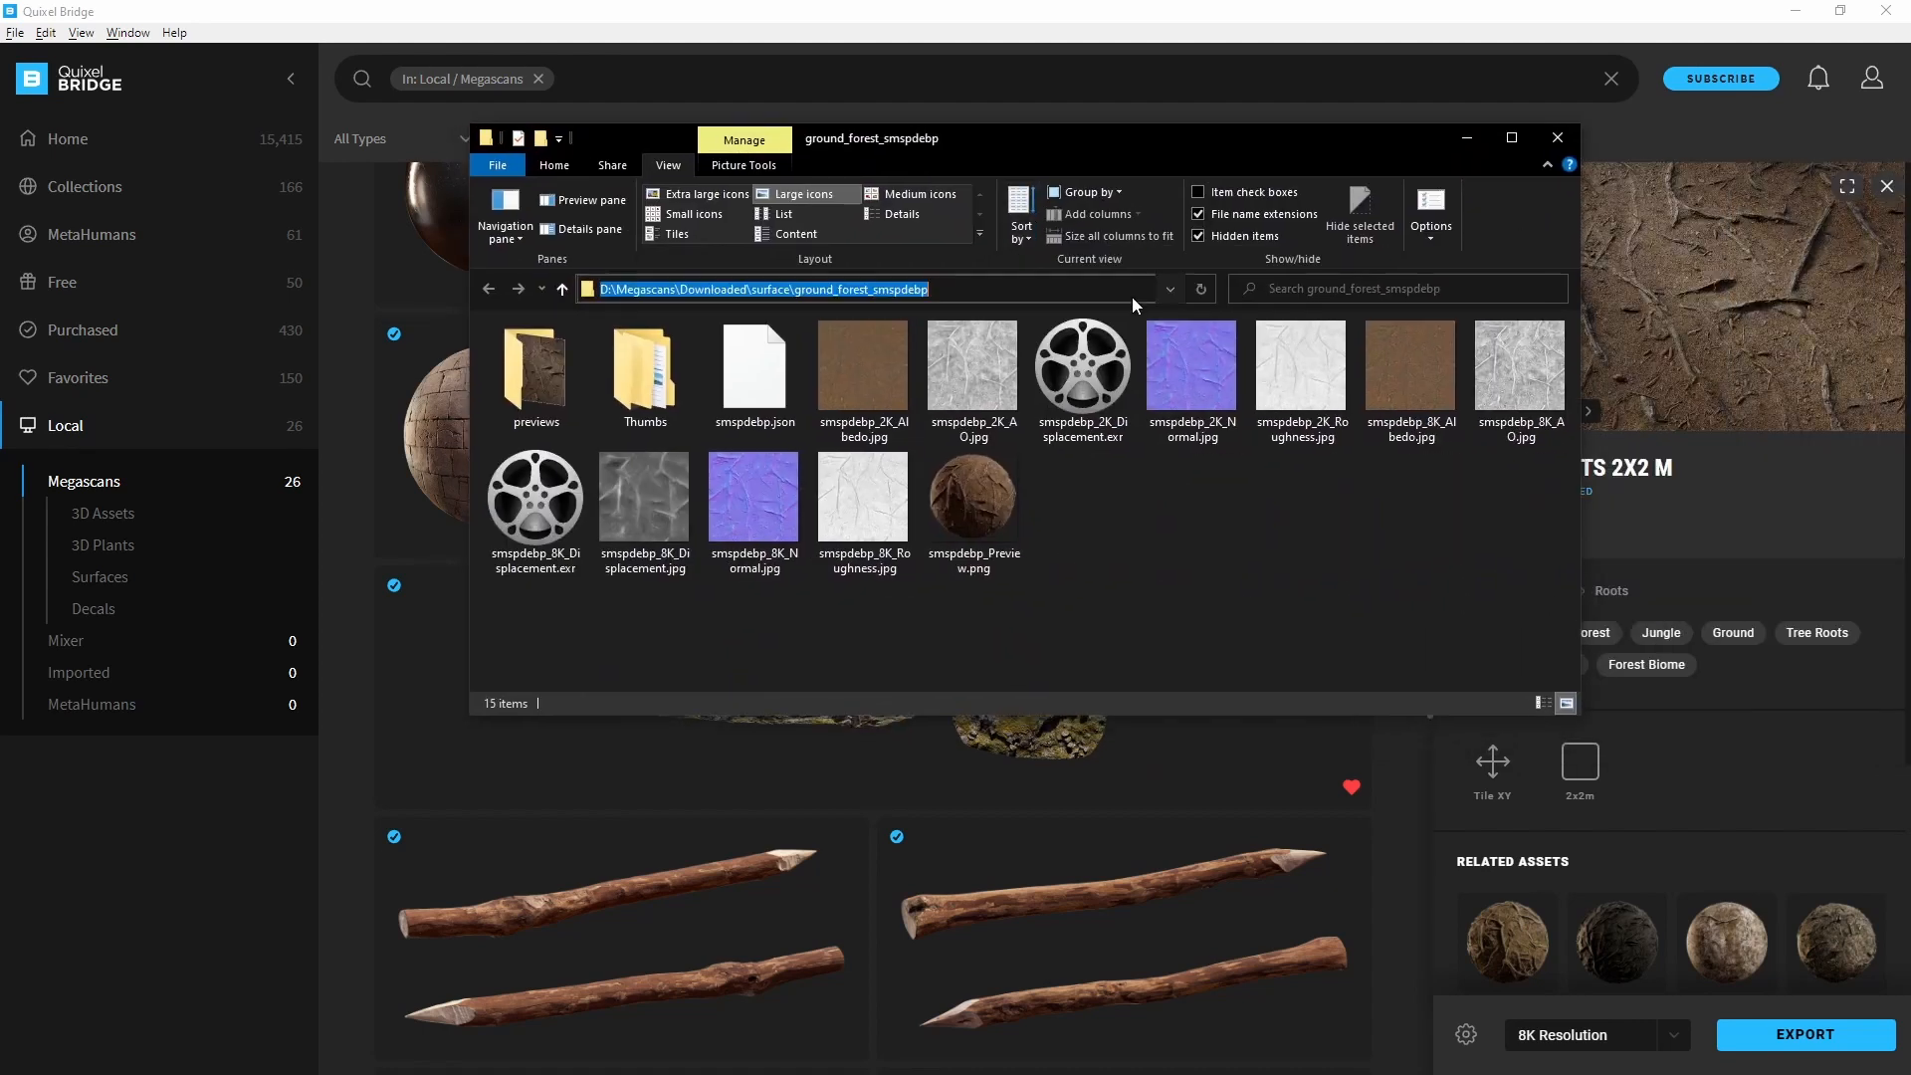
Step: Return to Blender and load smspdebp_2K_Displacement.exr from the copied folder path as the Displace texture's image
{"action": "key", "text": "alt+Tab"}
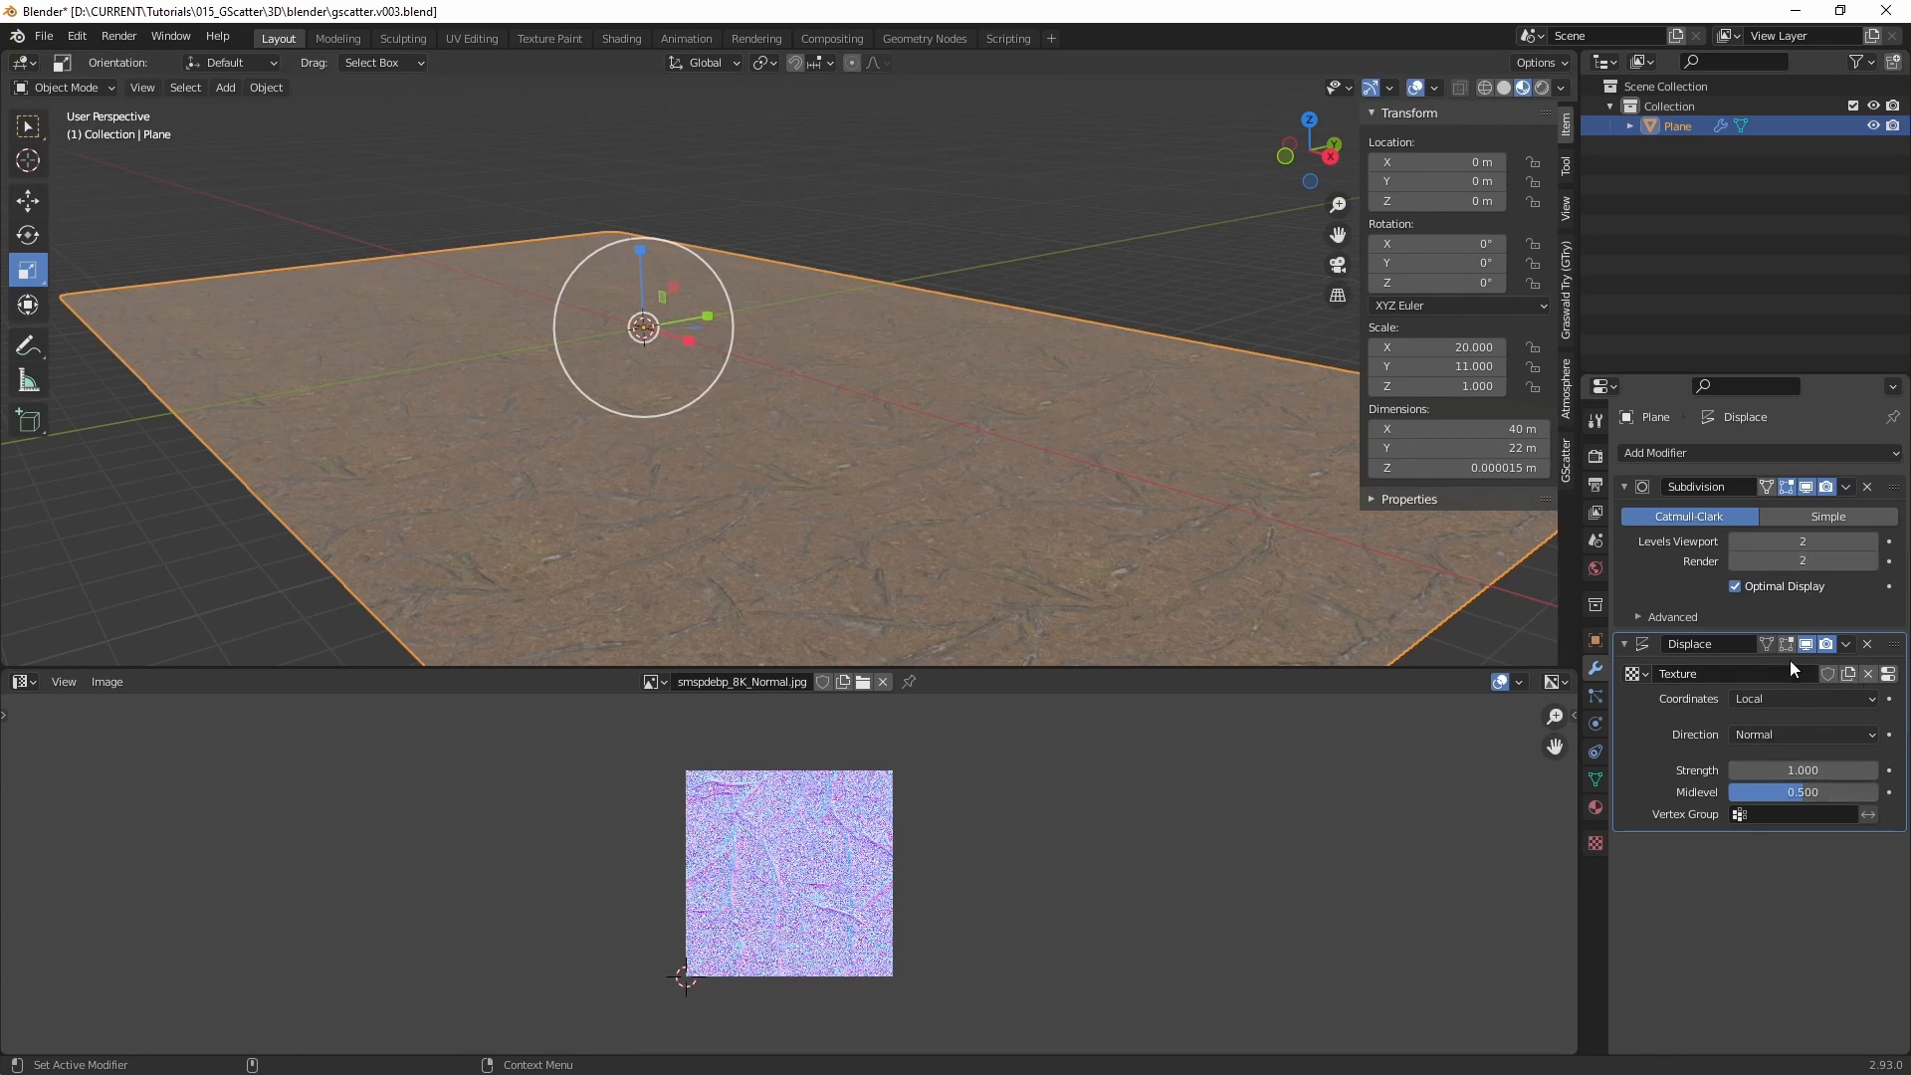
{"action": "left_click", "coordinate": [1886, 674]}
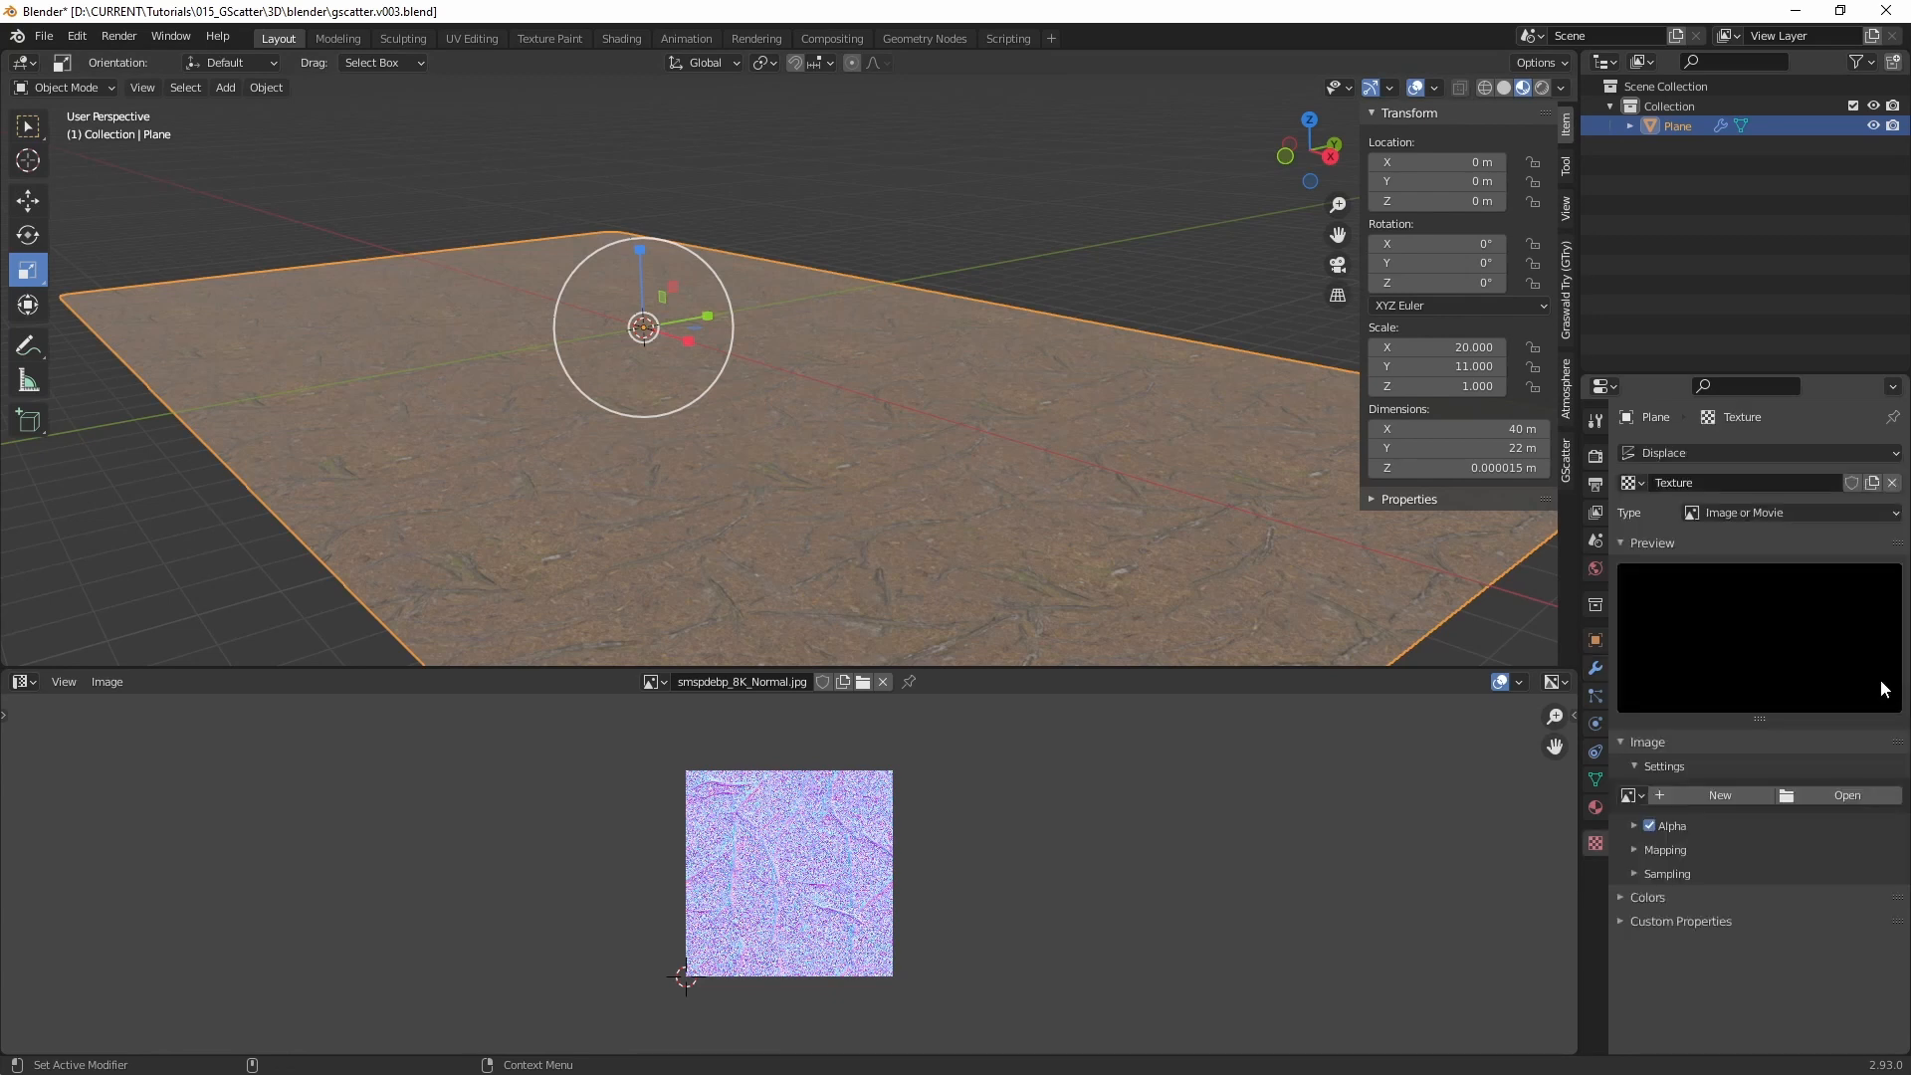
{"action": "left_click", "coordinate": [1812, 800]}
{"action": "left_click", "coordinate": [1085, 272]}
{"action": "key", "text": "ctrl+v"}
{"action": "key", "text": "Return"}
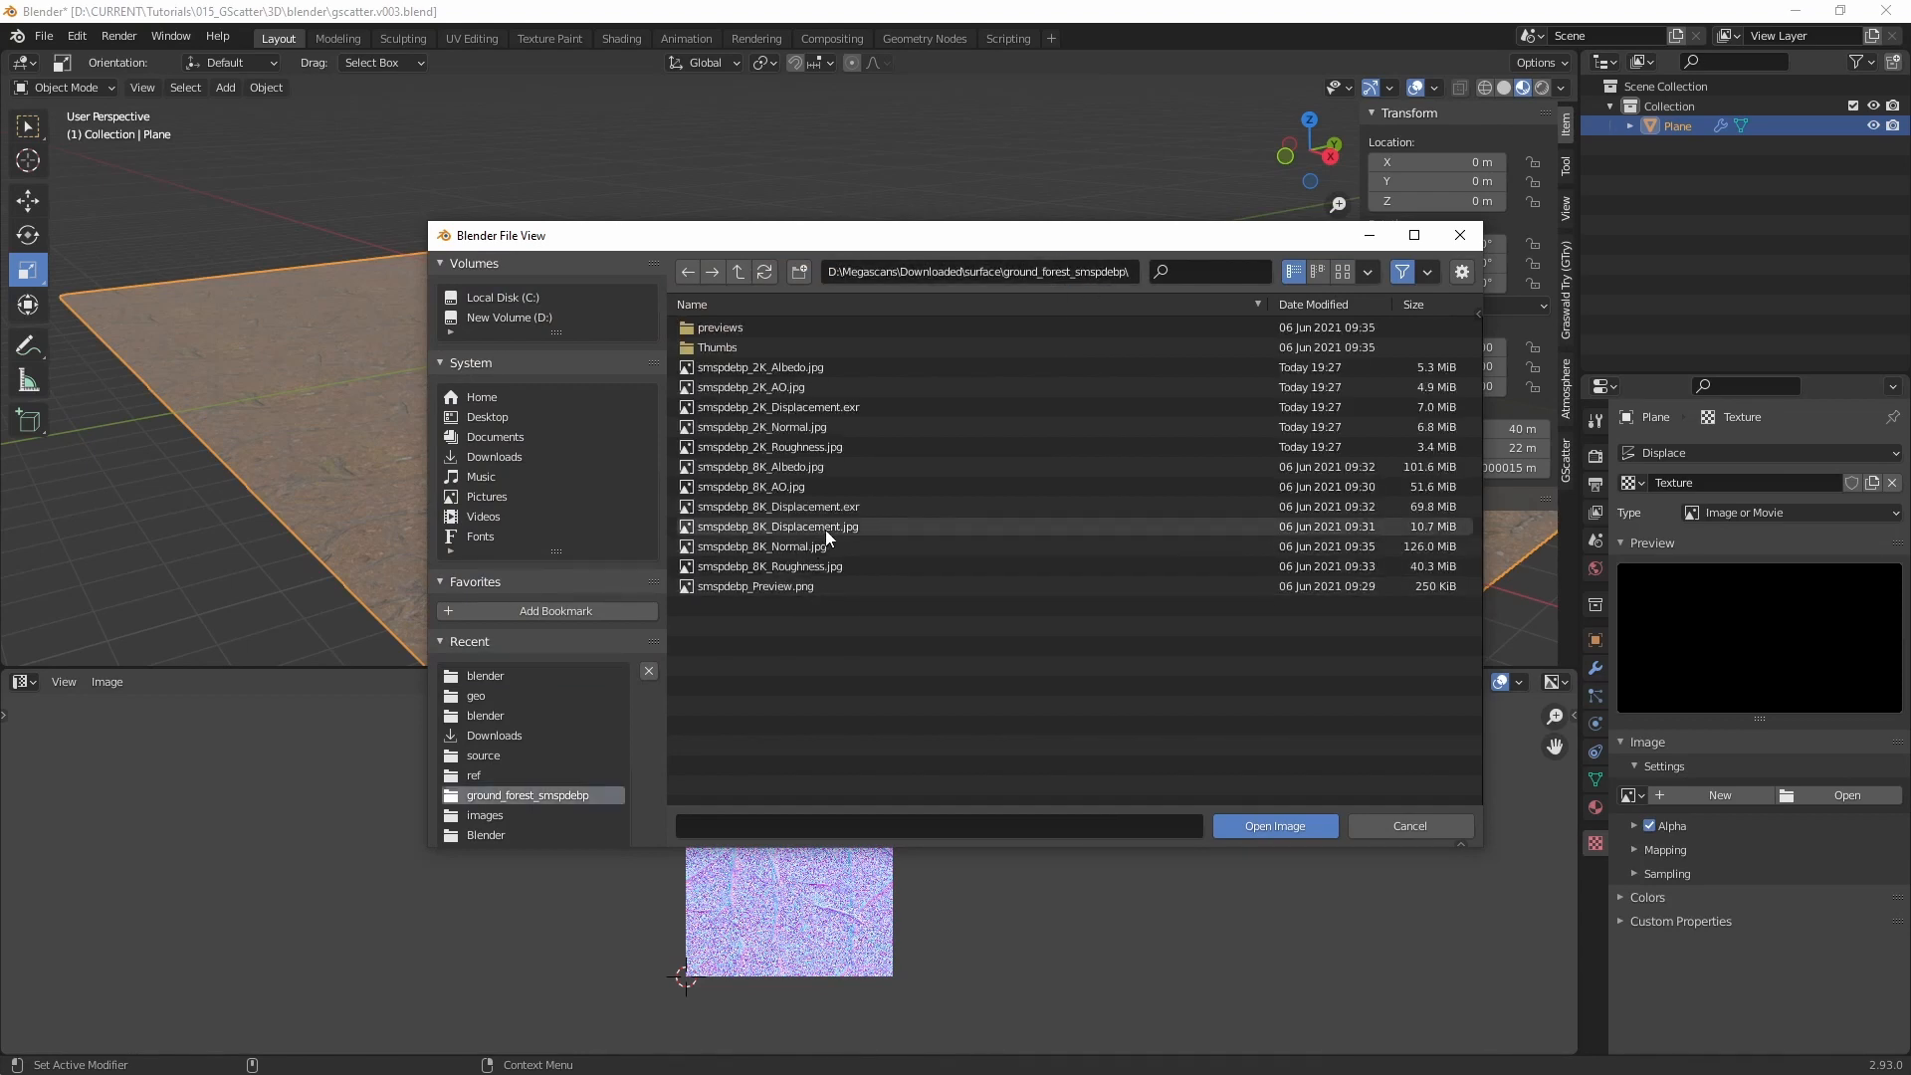
{"action": "left_click", "coordinate": [842, 408]}
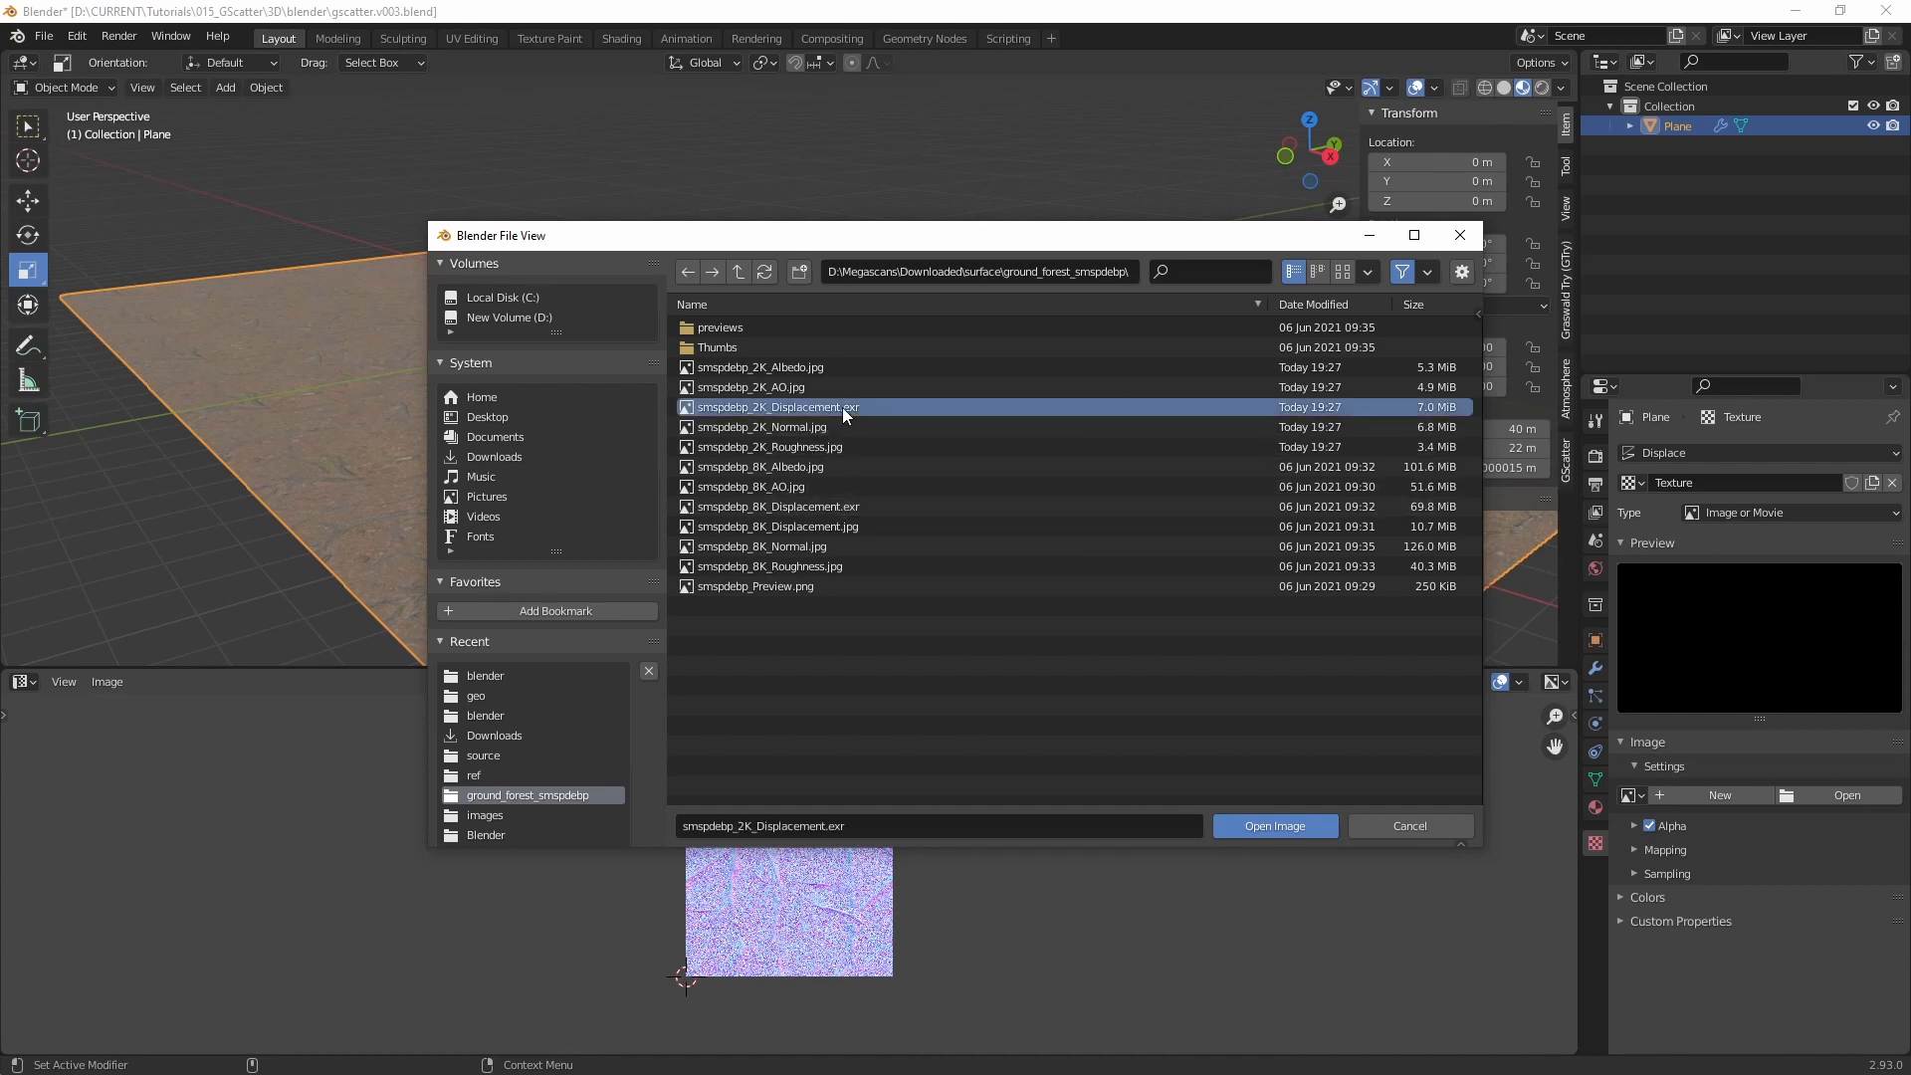
{"action": "double_click", "coordinate": [842, 408]}
{"action": "middle_click_drag", "start_coordinate": [804, 495], "coordinate": [882, 444]}
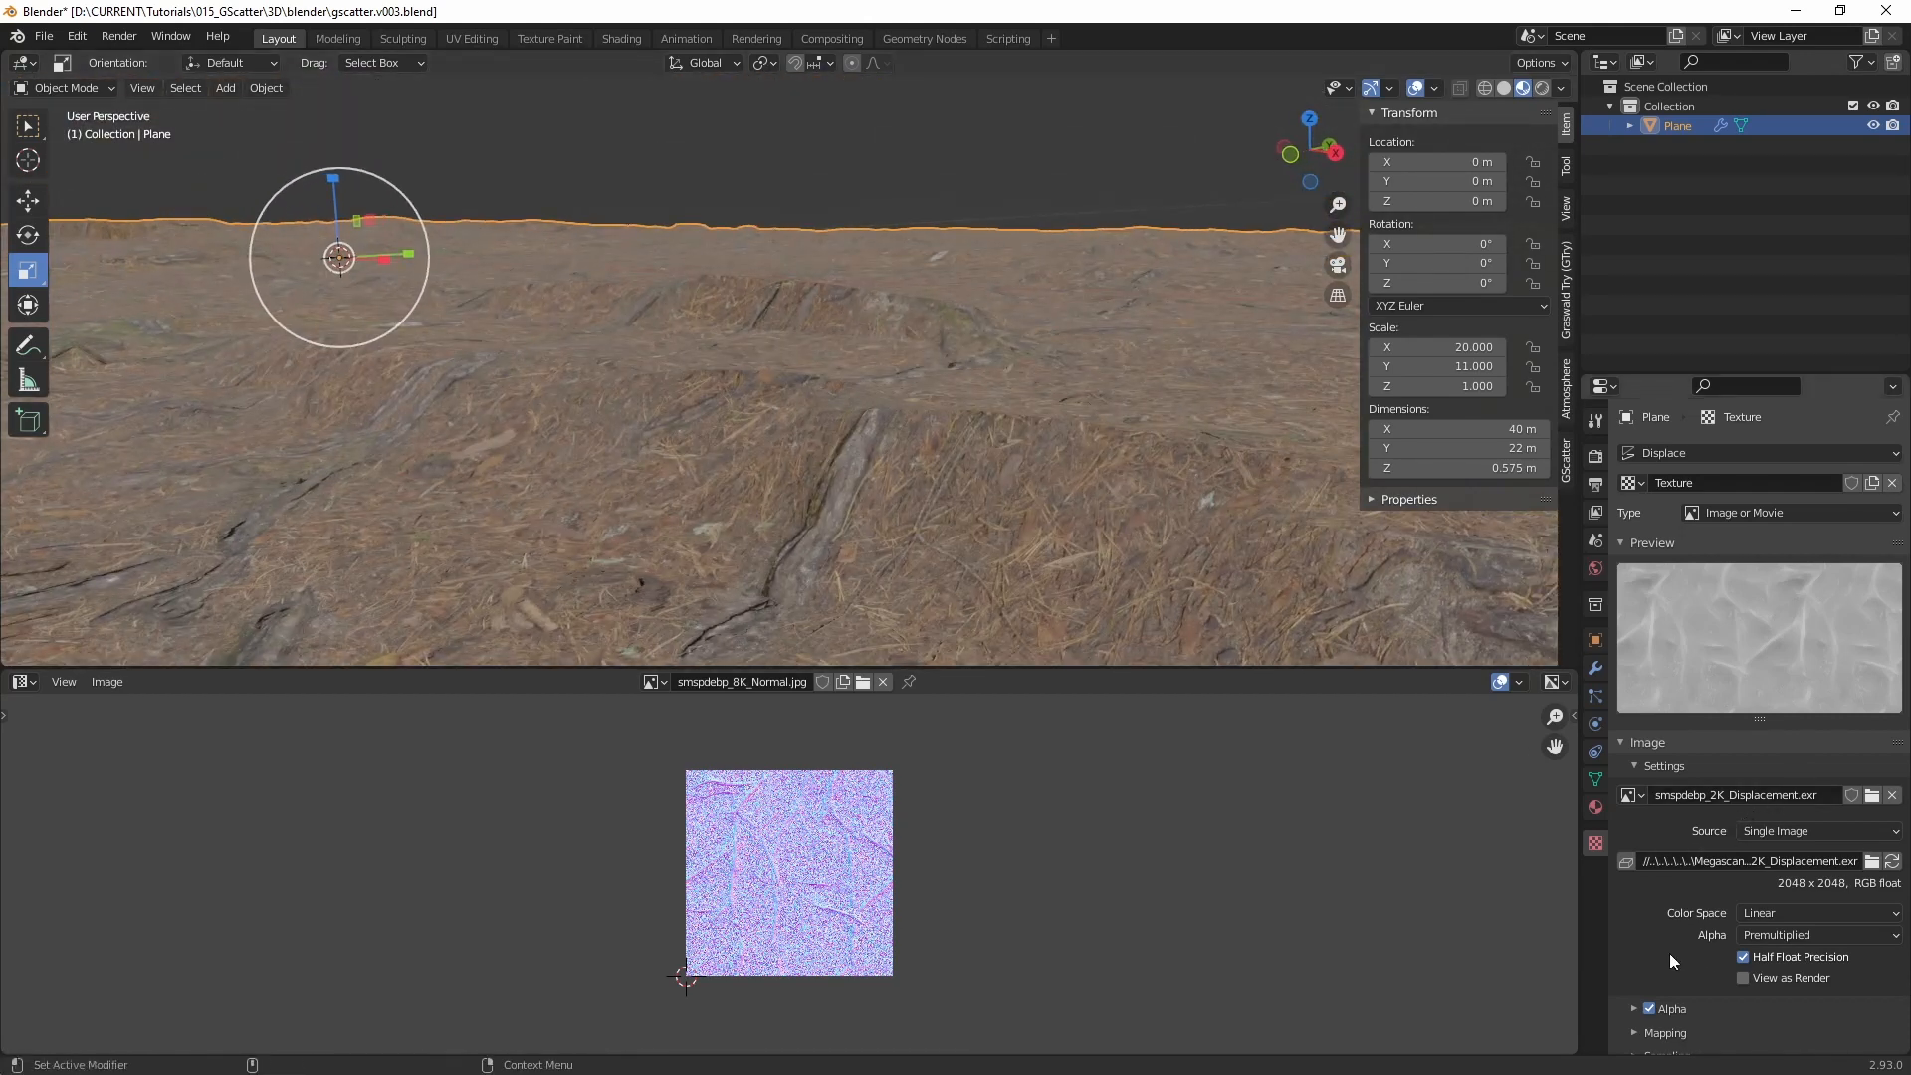
Step: Examine the displacement texture's mapping settings and the list of textures it can be assigned to
{"action": "scroll", "coordinate": [1670, 954], "scroll_direction": "down", "scroll_amount": 2}
{"action": "left_click", "coordinate": [1634, 973]}
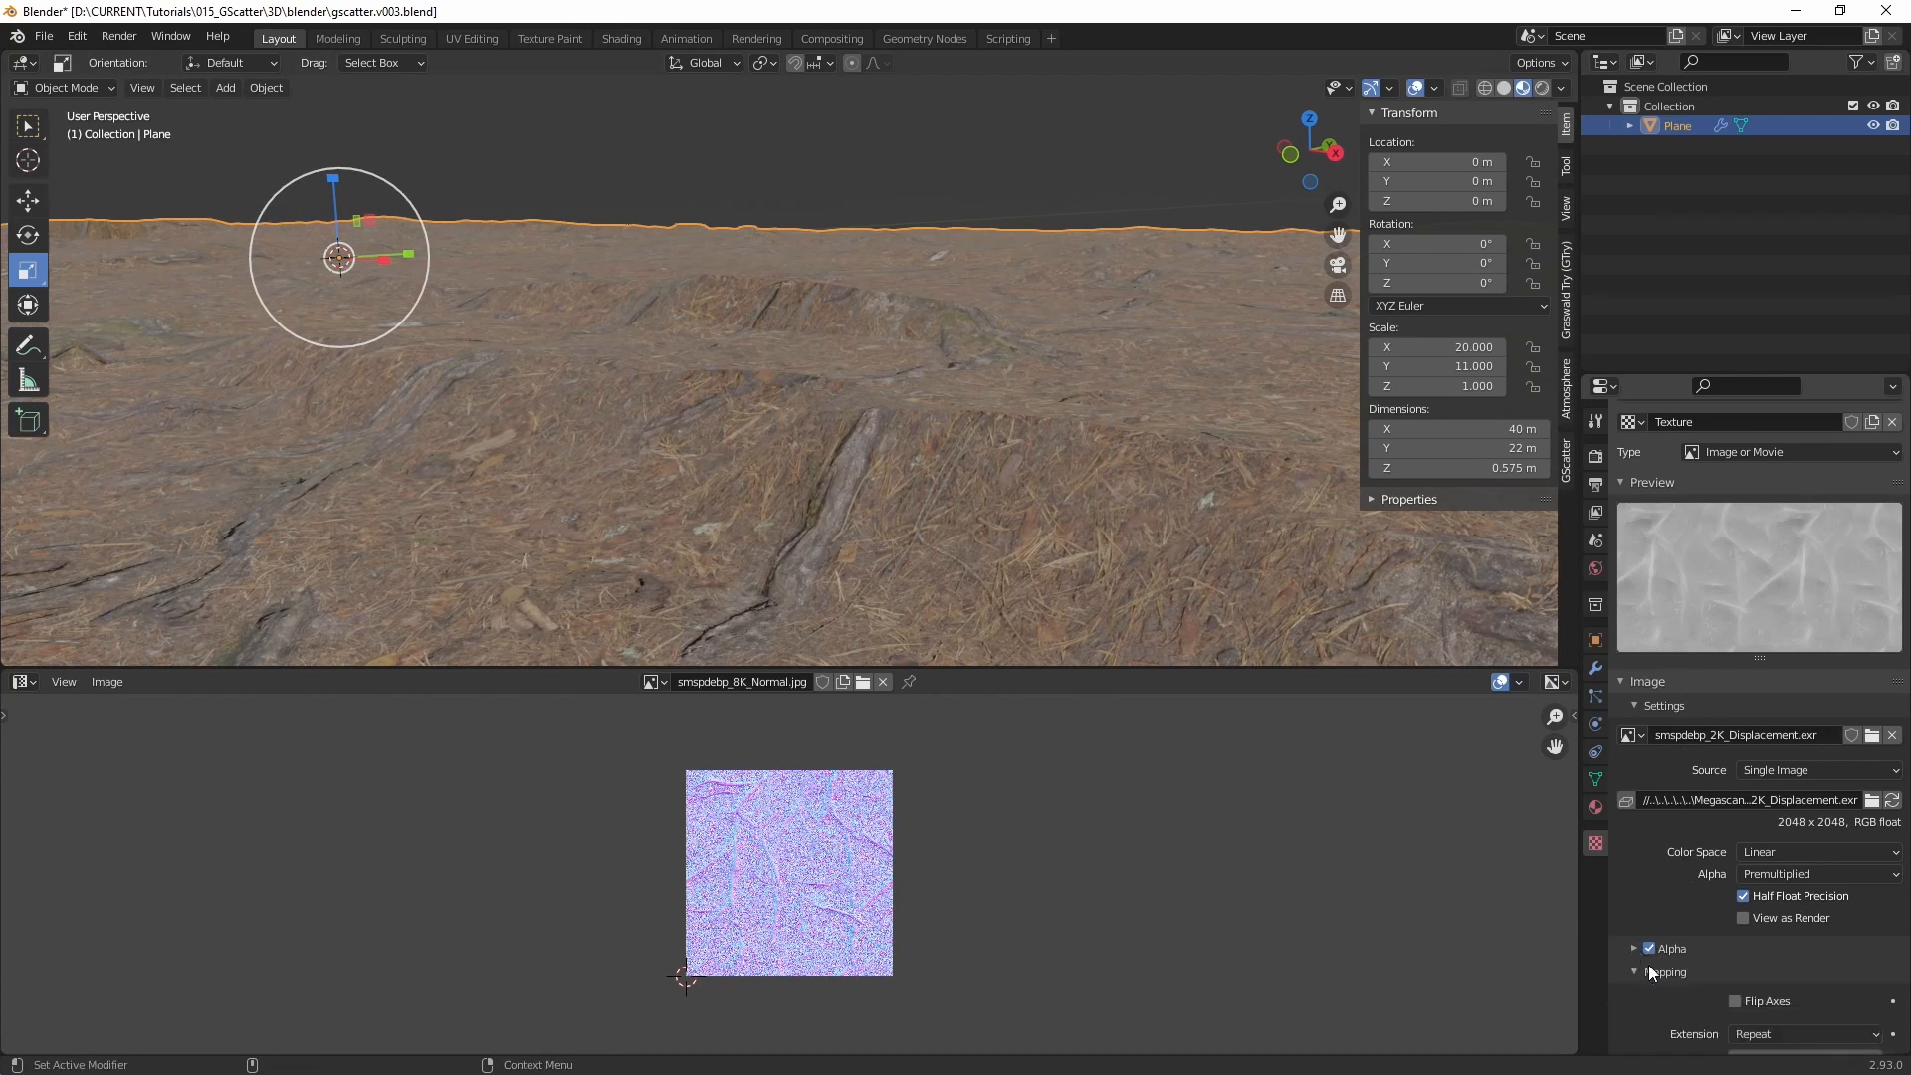
{"action": "scroll", "coordinate": [1692, 876], "scroll_direction": "down", "scroll_amount": 5}
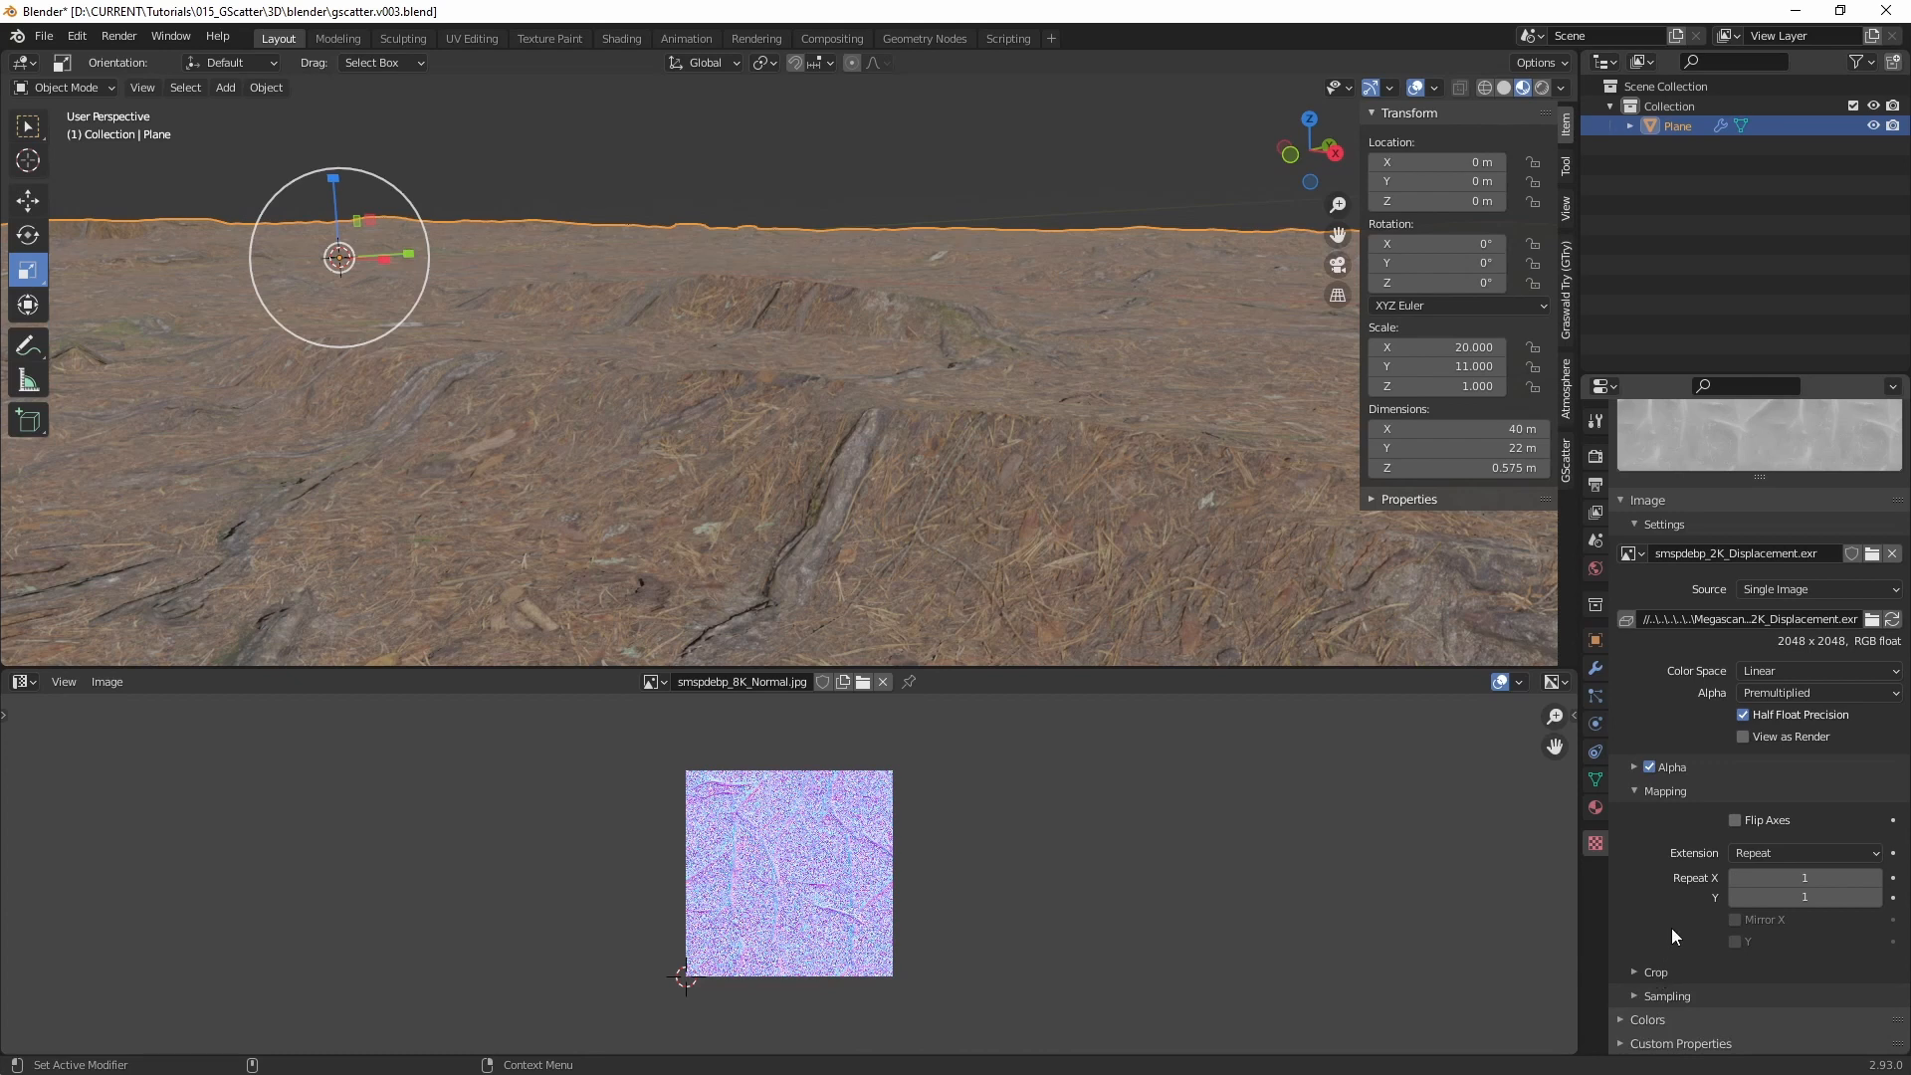
{"action": "scroll", "coordinate": [1670, 683], "scroll_direction": "up", "scroll_amount": 7}
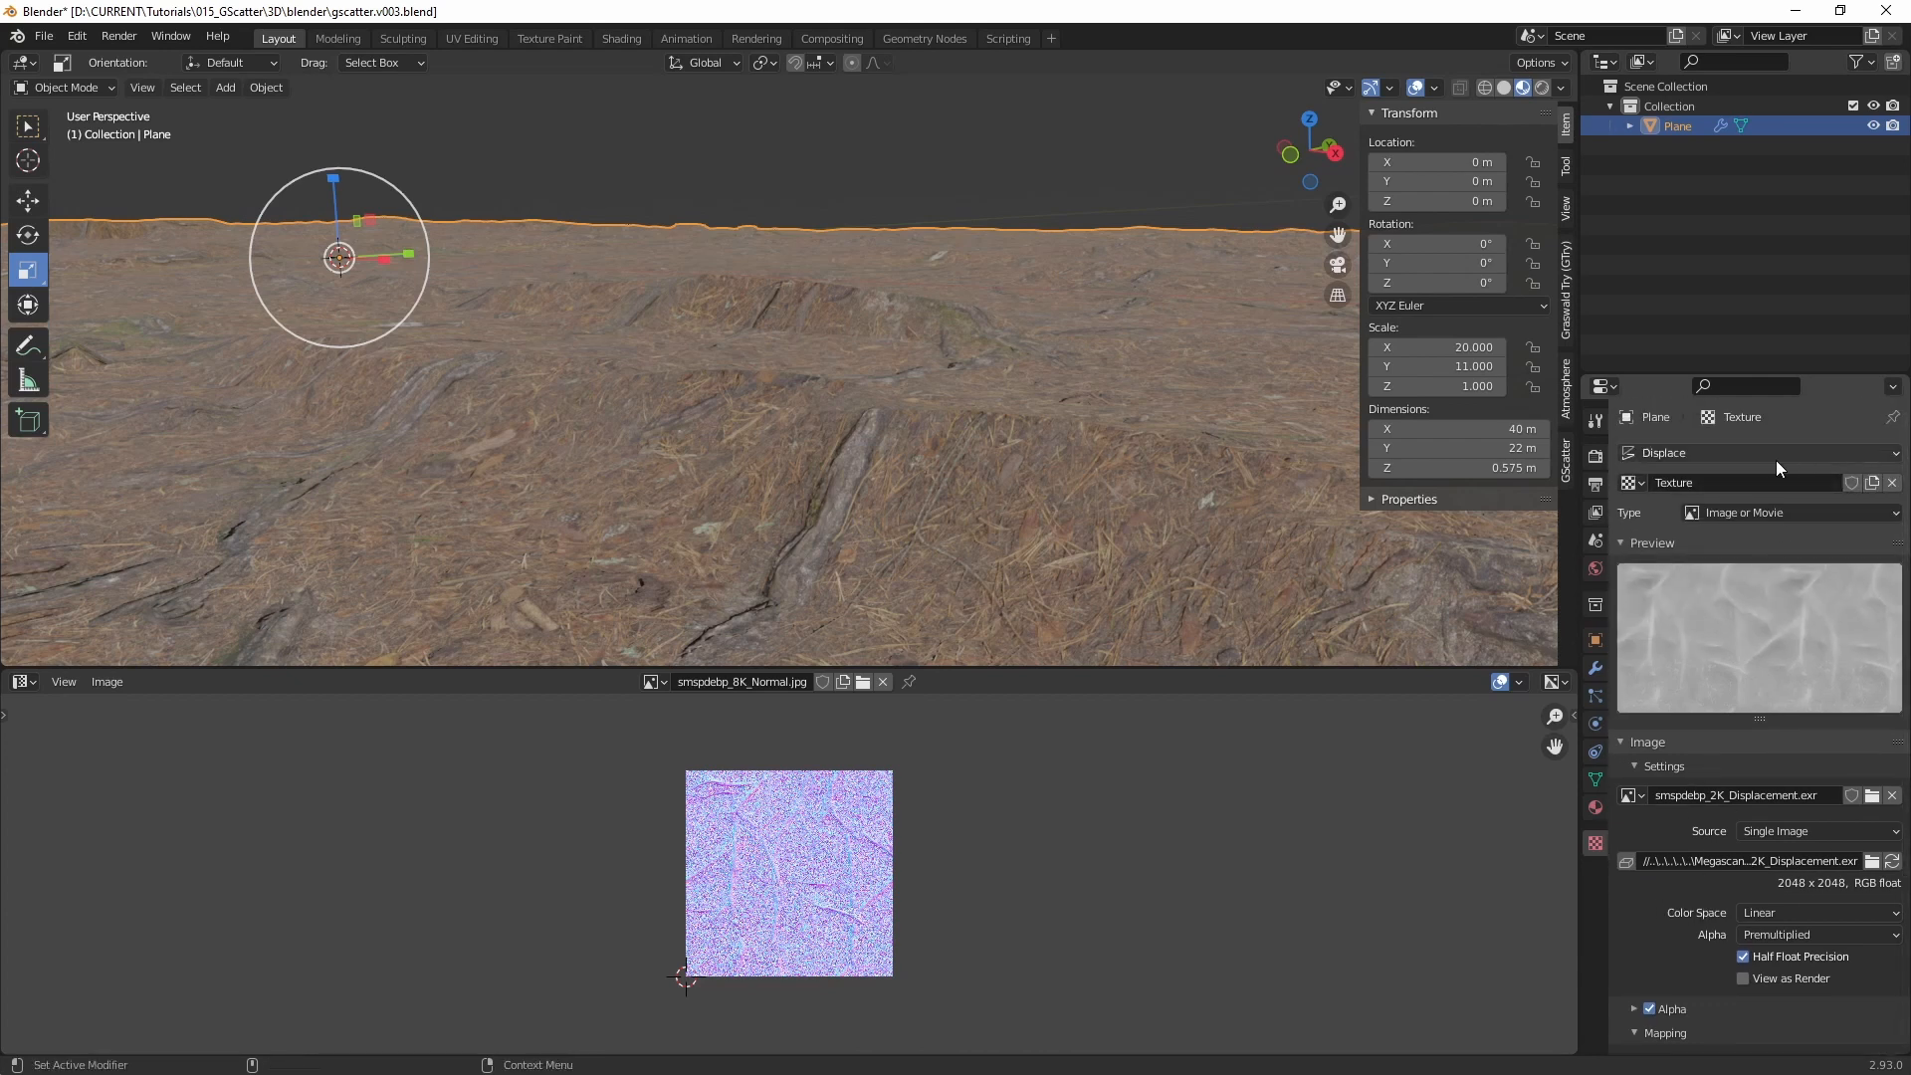
{"action": "left_click", "coordinate": [1734, 221]}
{"action": "left_click", "coordinate": [1674, 134]}
{"action": "left_click", "coordinate": [1676, 453]}
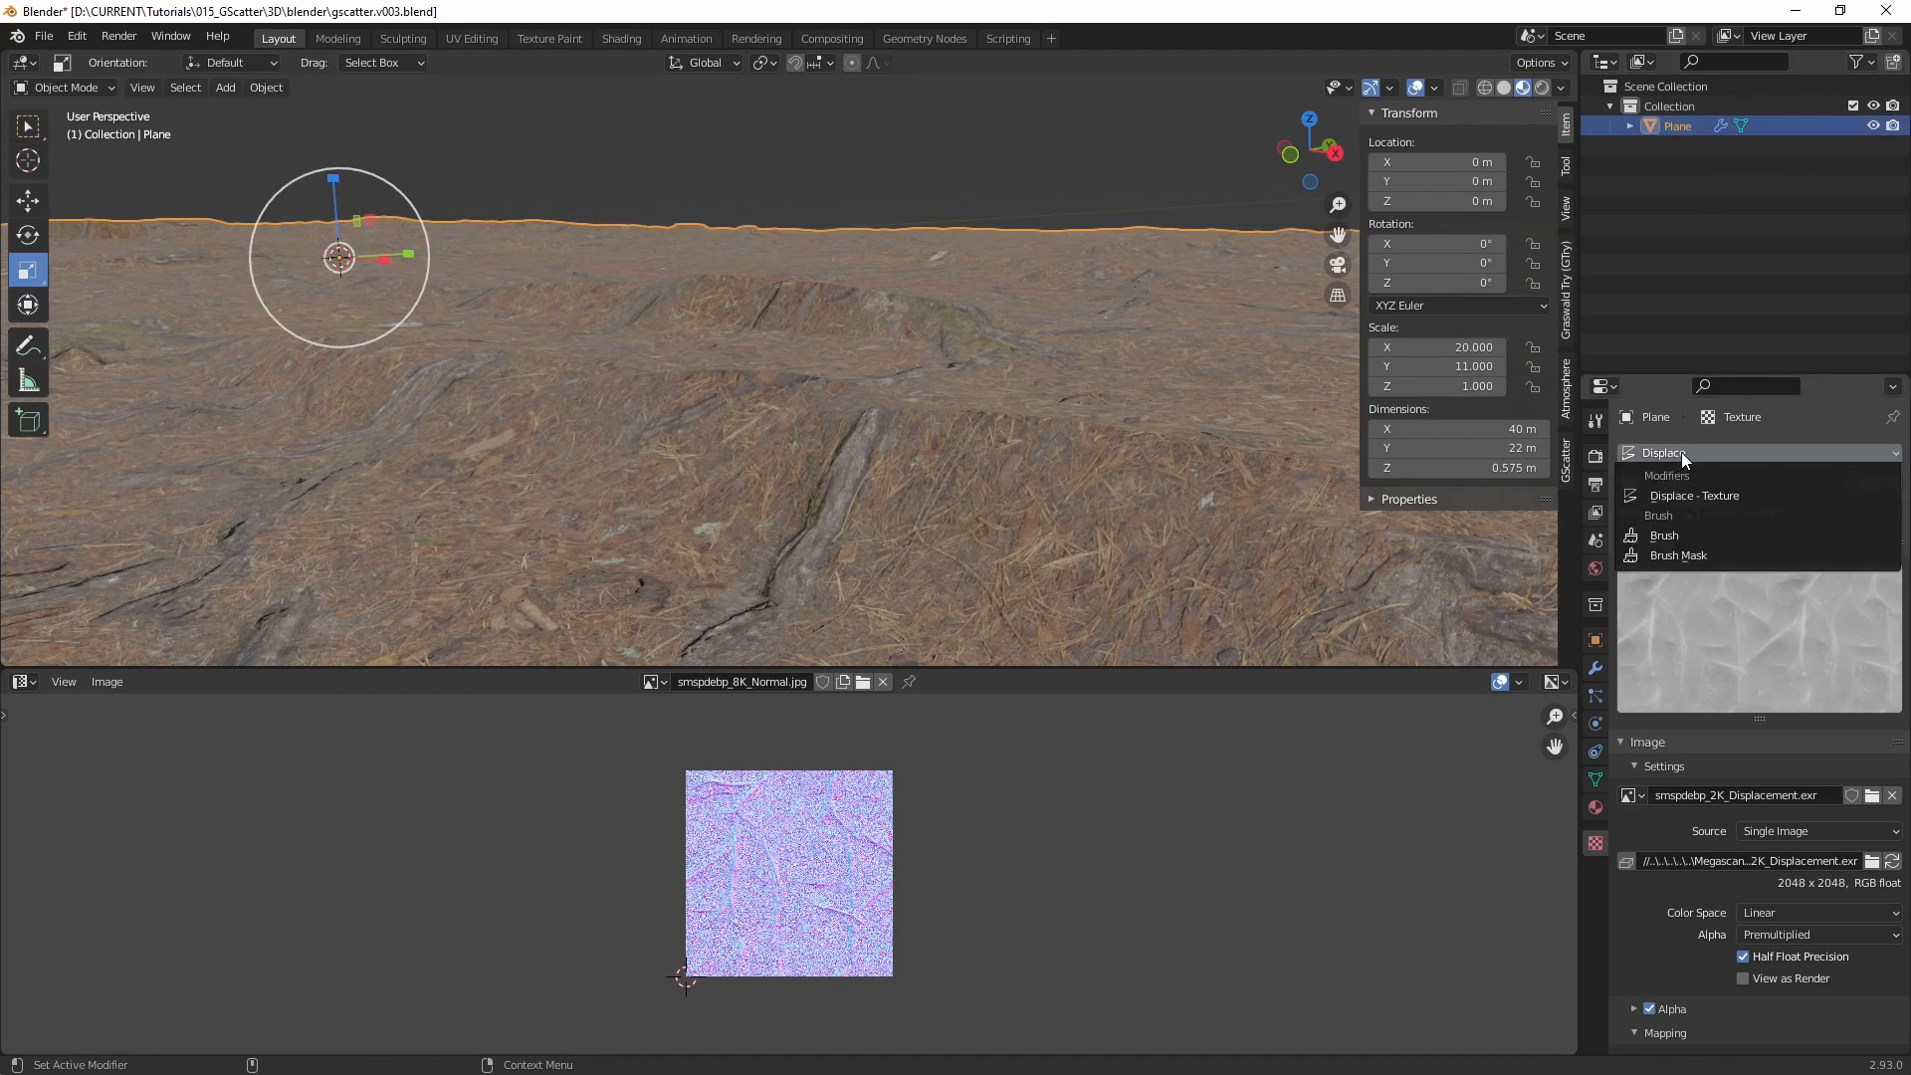
{"action": "left_click", "coordinate": [1694, 492]}
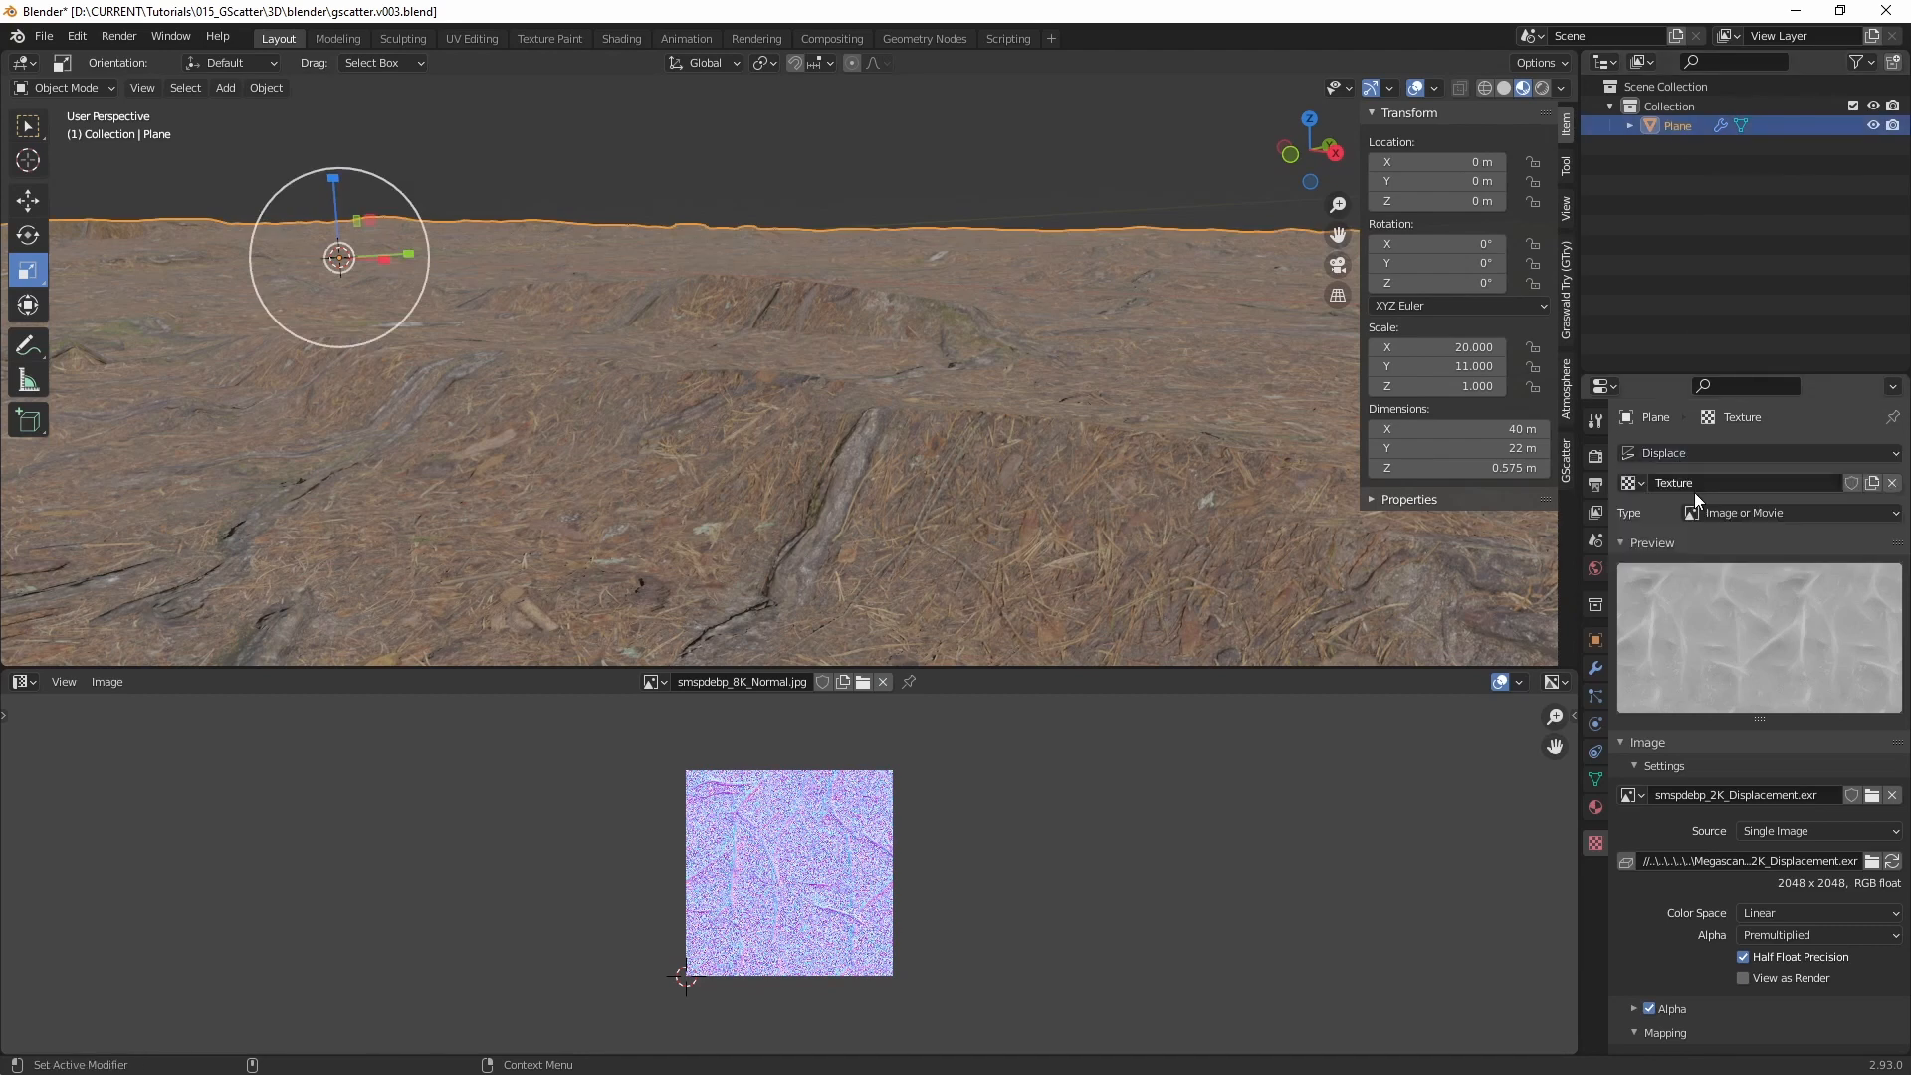
Step: Set the Displace modifier's texture coordinates to UV and inspect the displaced ground
{"action": "left_click", "coordinate": [1596, 780]}
{"action": "left_click", "coordinate": [1597, 698]}
{"action": "left_click", "coordinate": [1596, 669]}
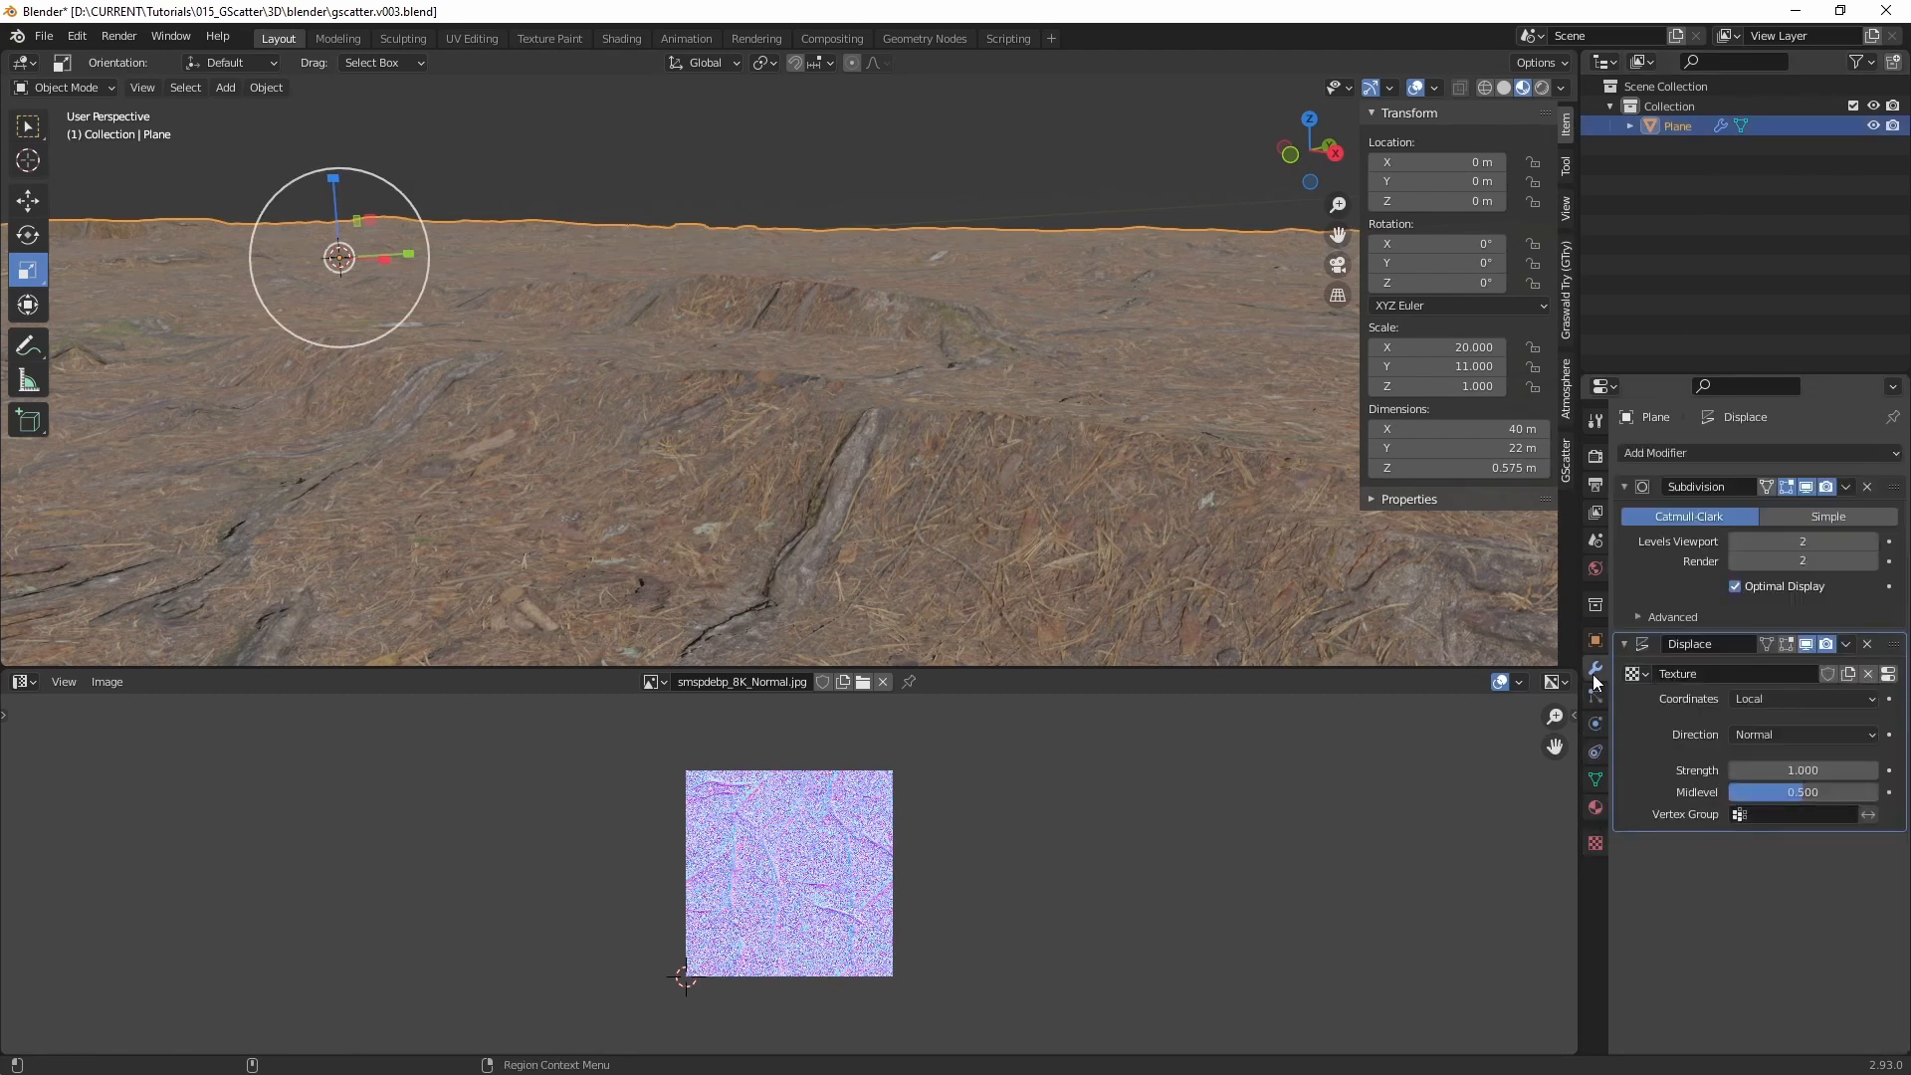
{"action": "left_click", "coordinate": [1787, 699]}
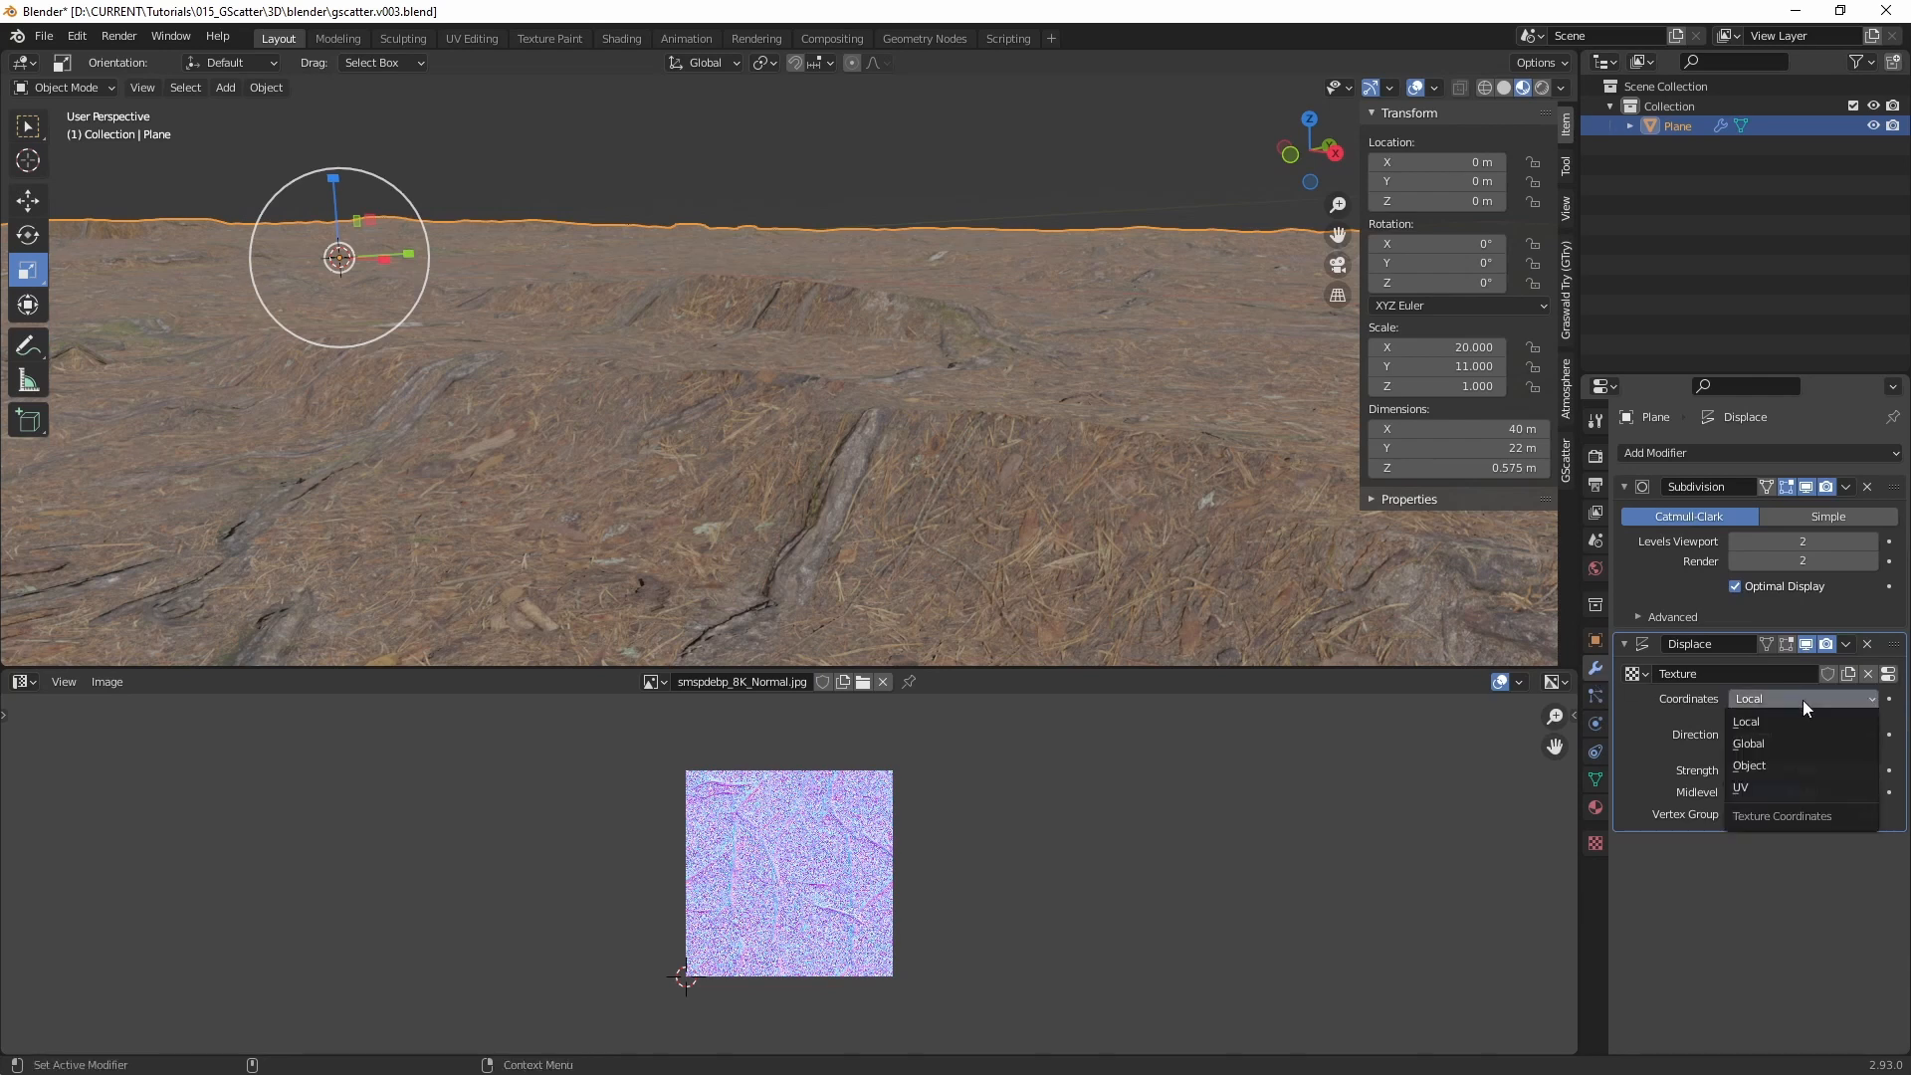
{"action": "left_click", "coordinate": [1760, 783]}
{"action": "middle_click_drag", "start_coordinate": [936, 517], "coordinate": [816, 493]}
Step: Set the Subdivision modifier's viewport and render levels to 4
{"action": "left_click", "coordinate": [1814, 539]}
{"action": "type", "text": "4"}
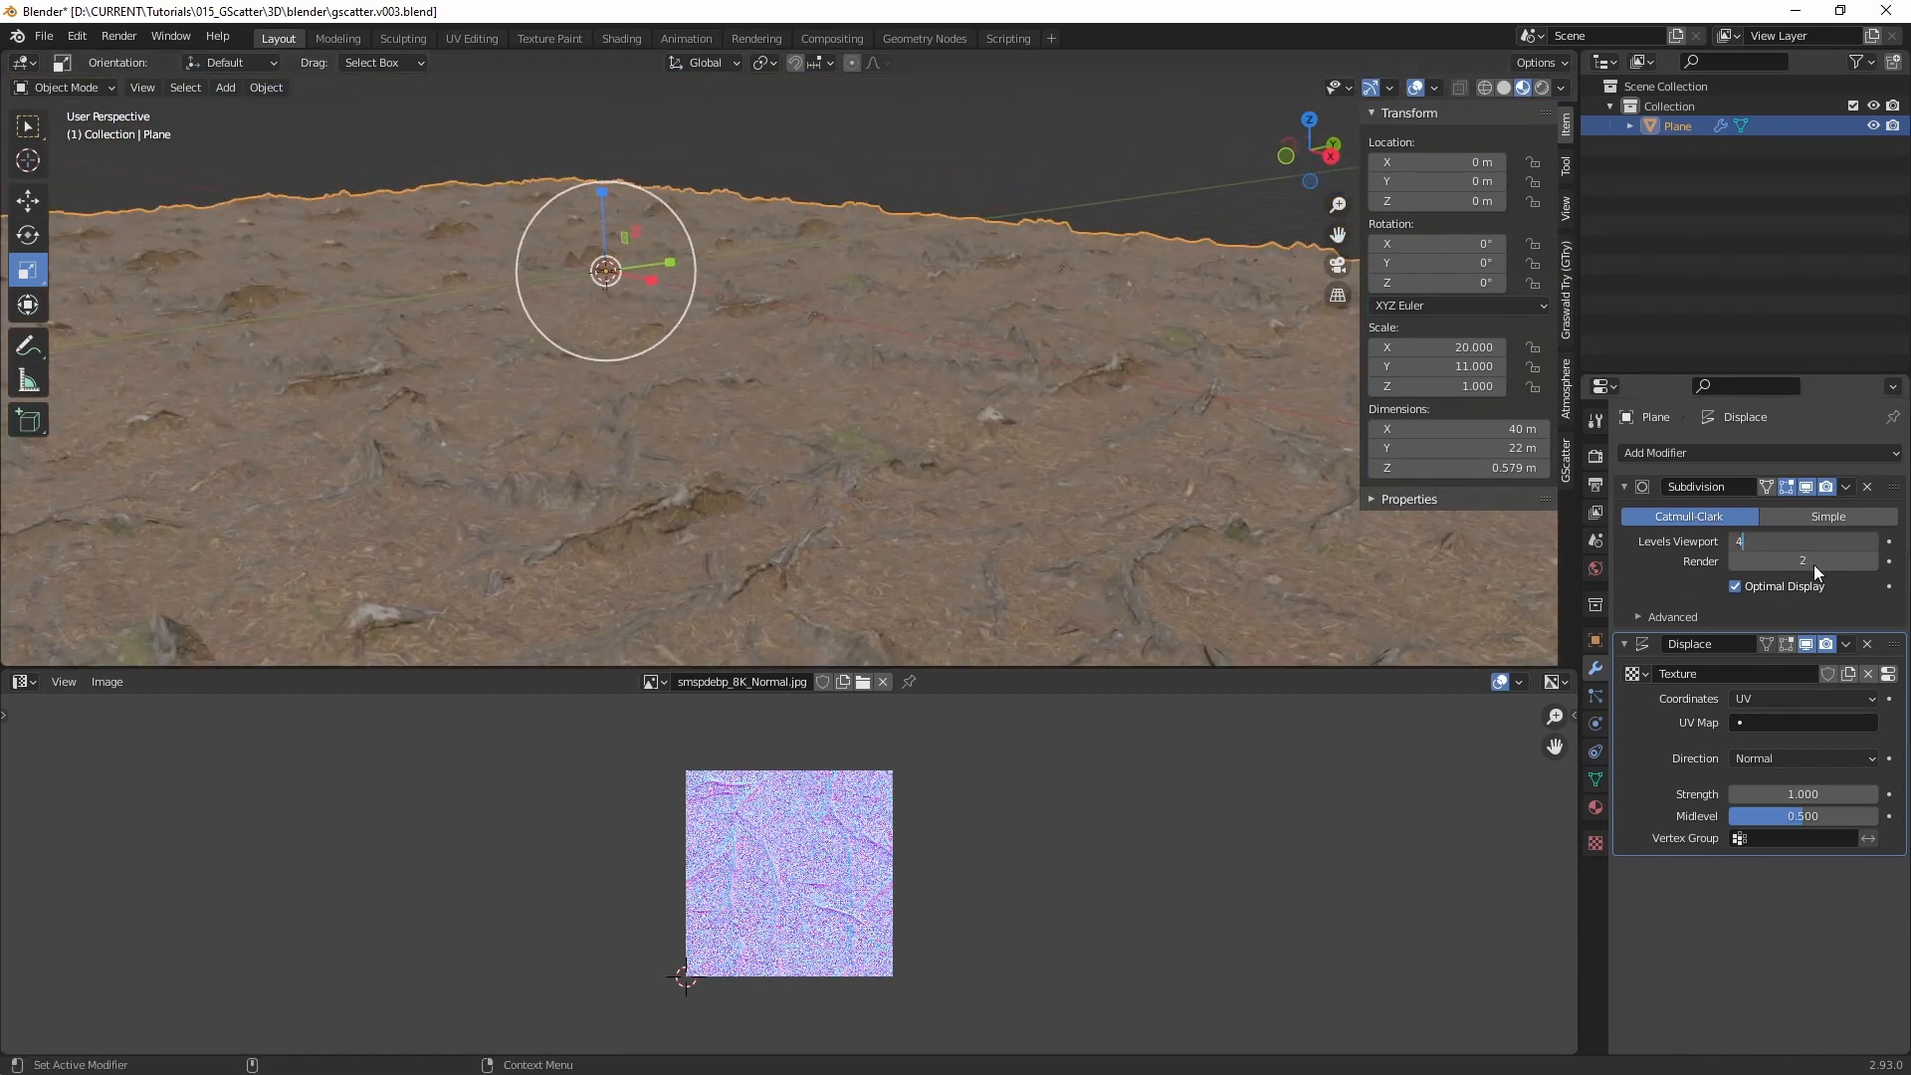
{"action": "key", "text": "Return"}
{"action": "left_click", "coordinate": [1798, 560]}
{"action": "type", "text": "4"}
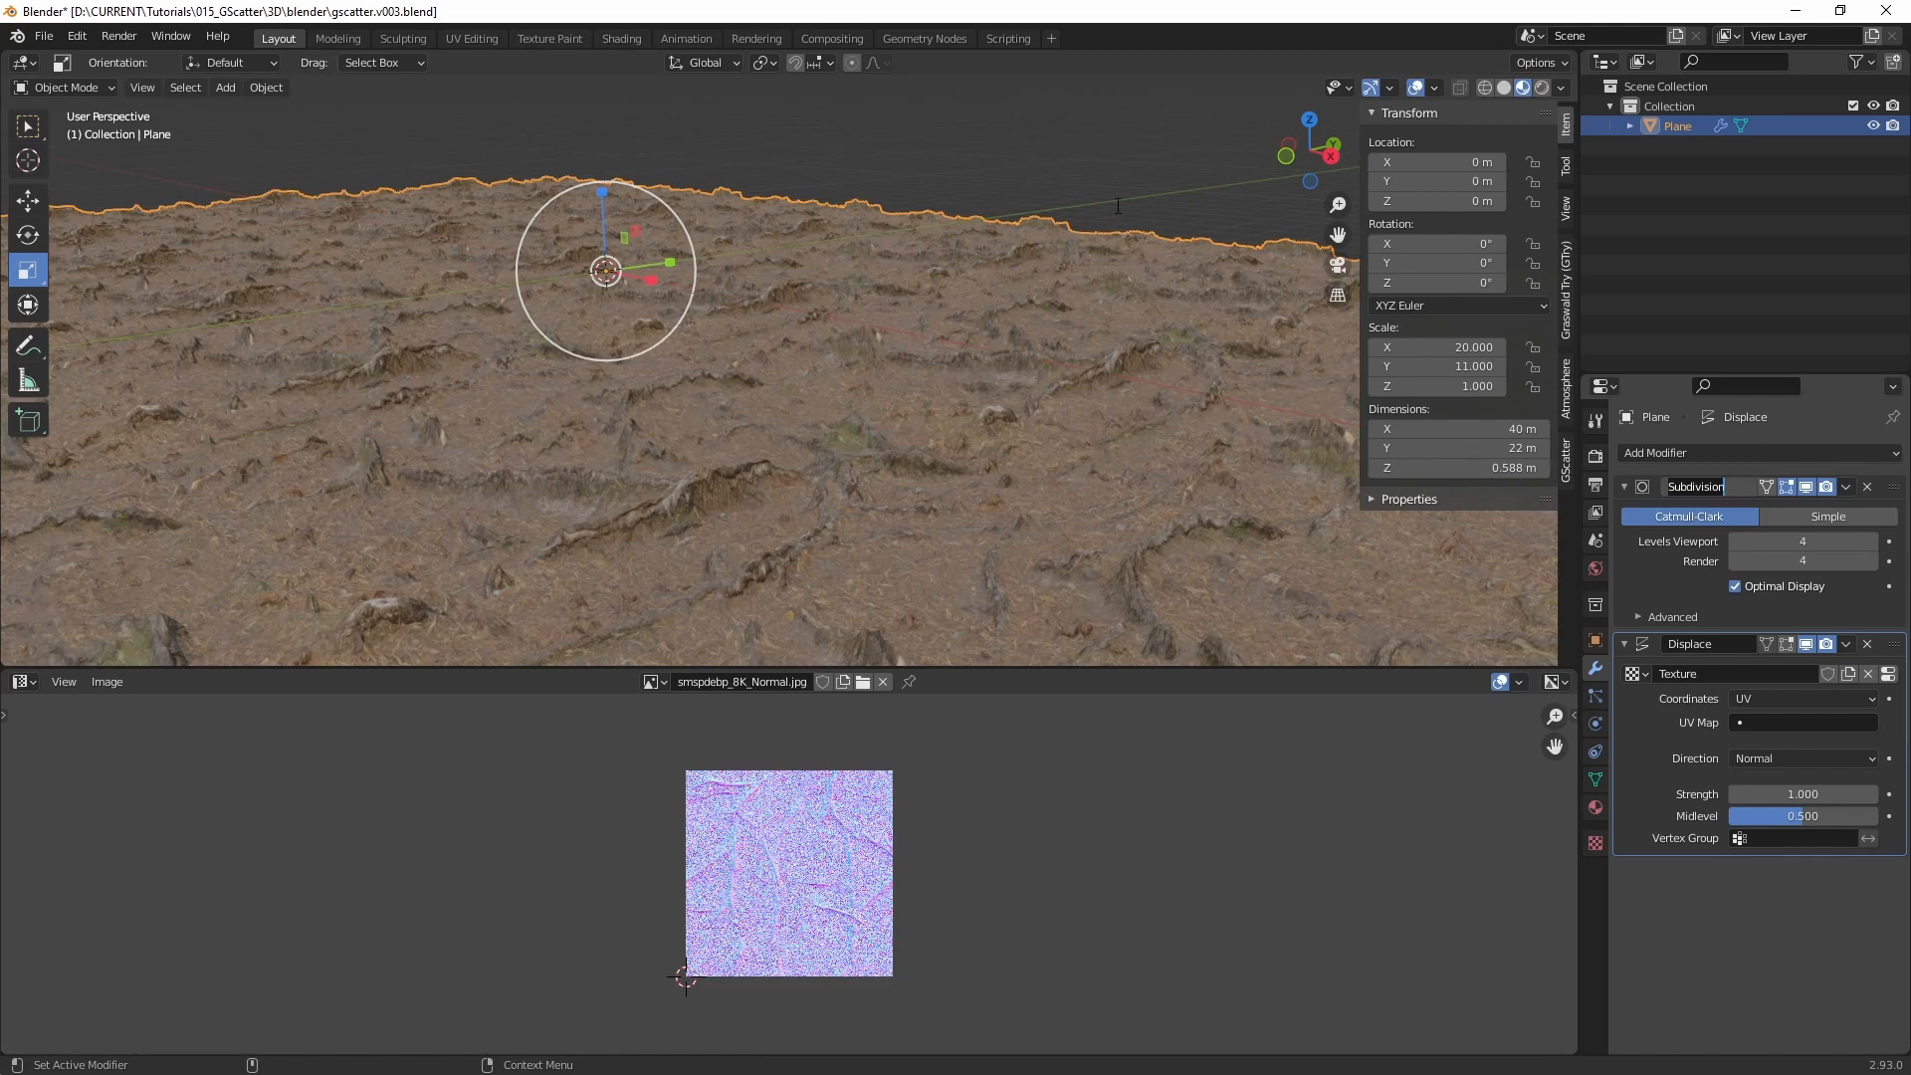
Step: Set the Displace modifier's strength to 0.5 and check the roots on the ground surface
{"action": "middle_click_drag", "start_coordinate": [1031, 375], "coordinate": [843, 488]}
{"action": "left_click", "coordinate": [1856, 793]}
{"action": "type", "text": "1.0"}
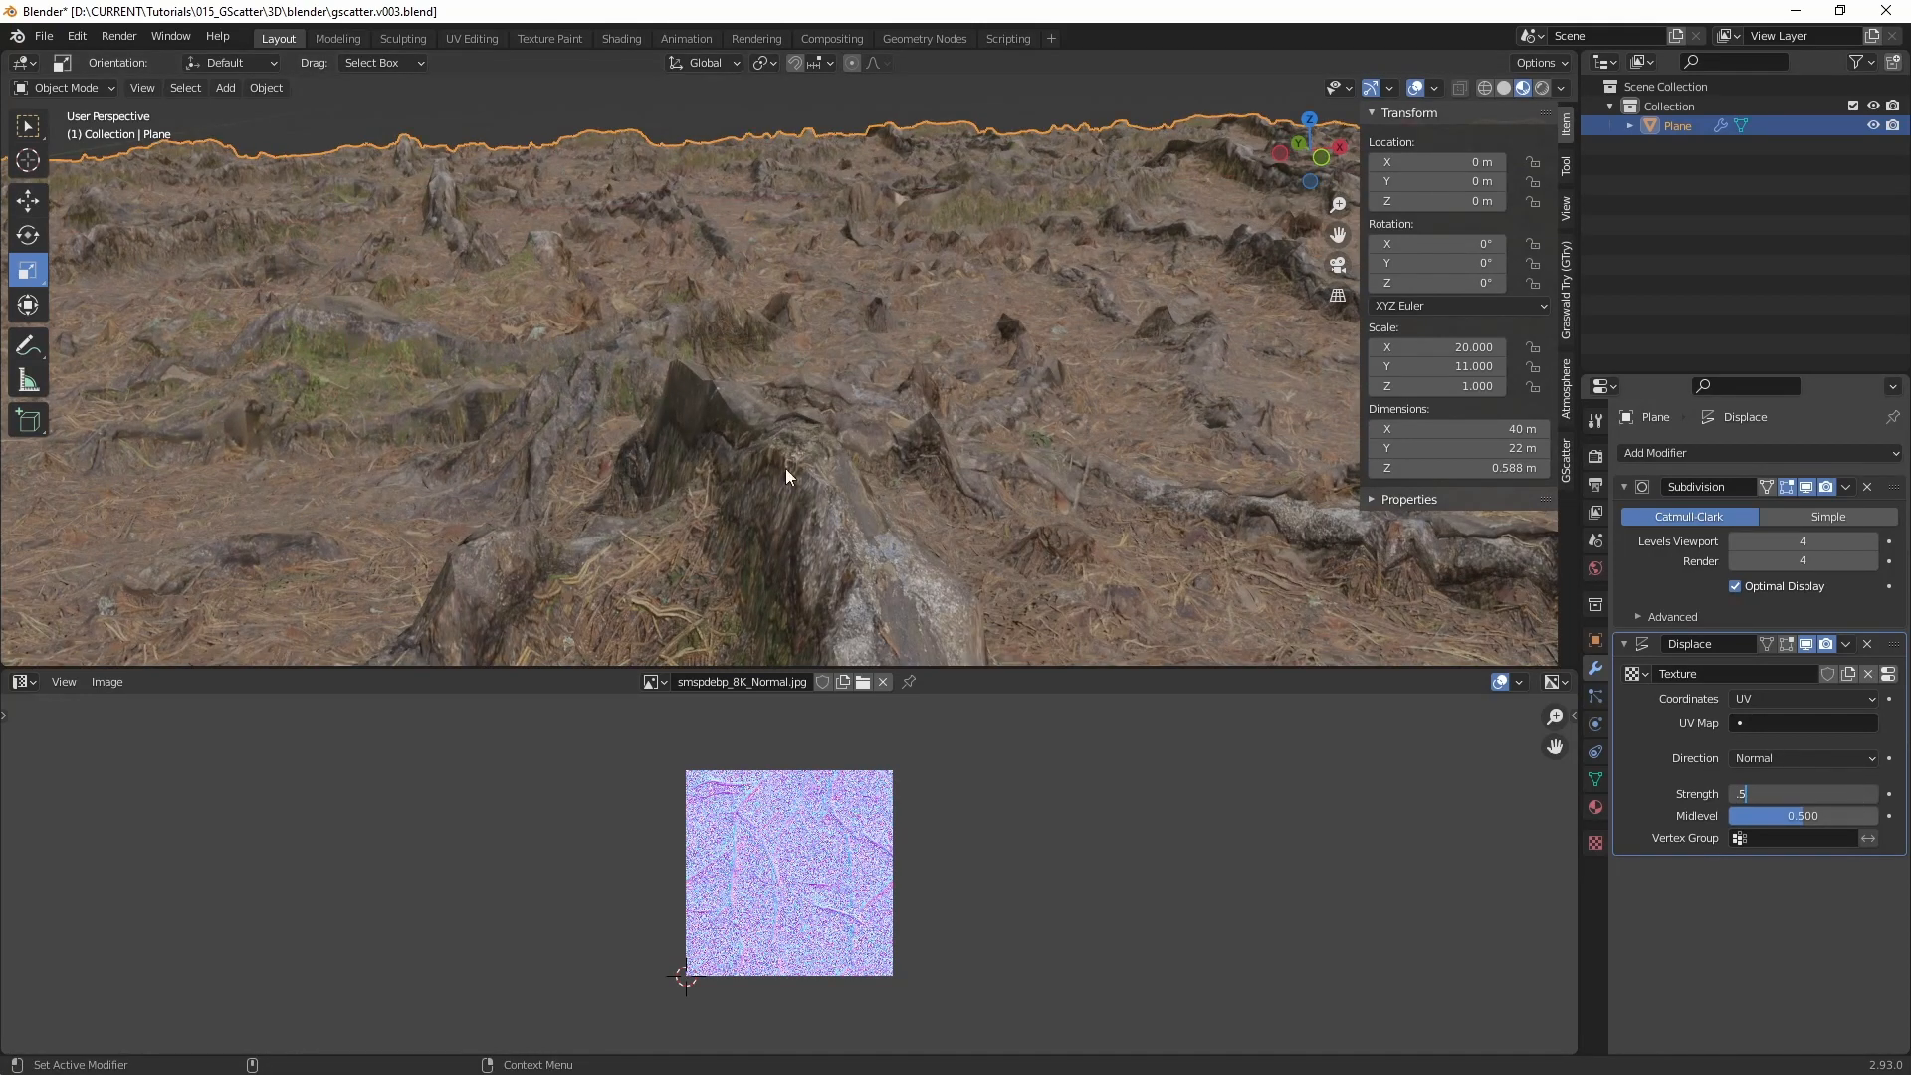
{"action": "key", "text": "Return"}
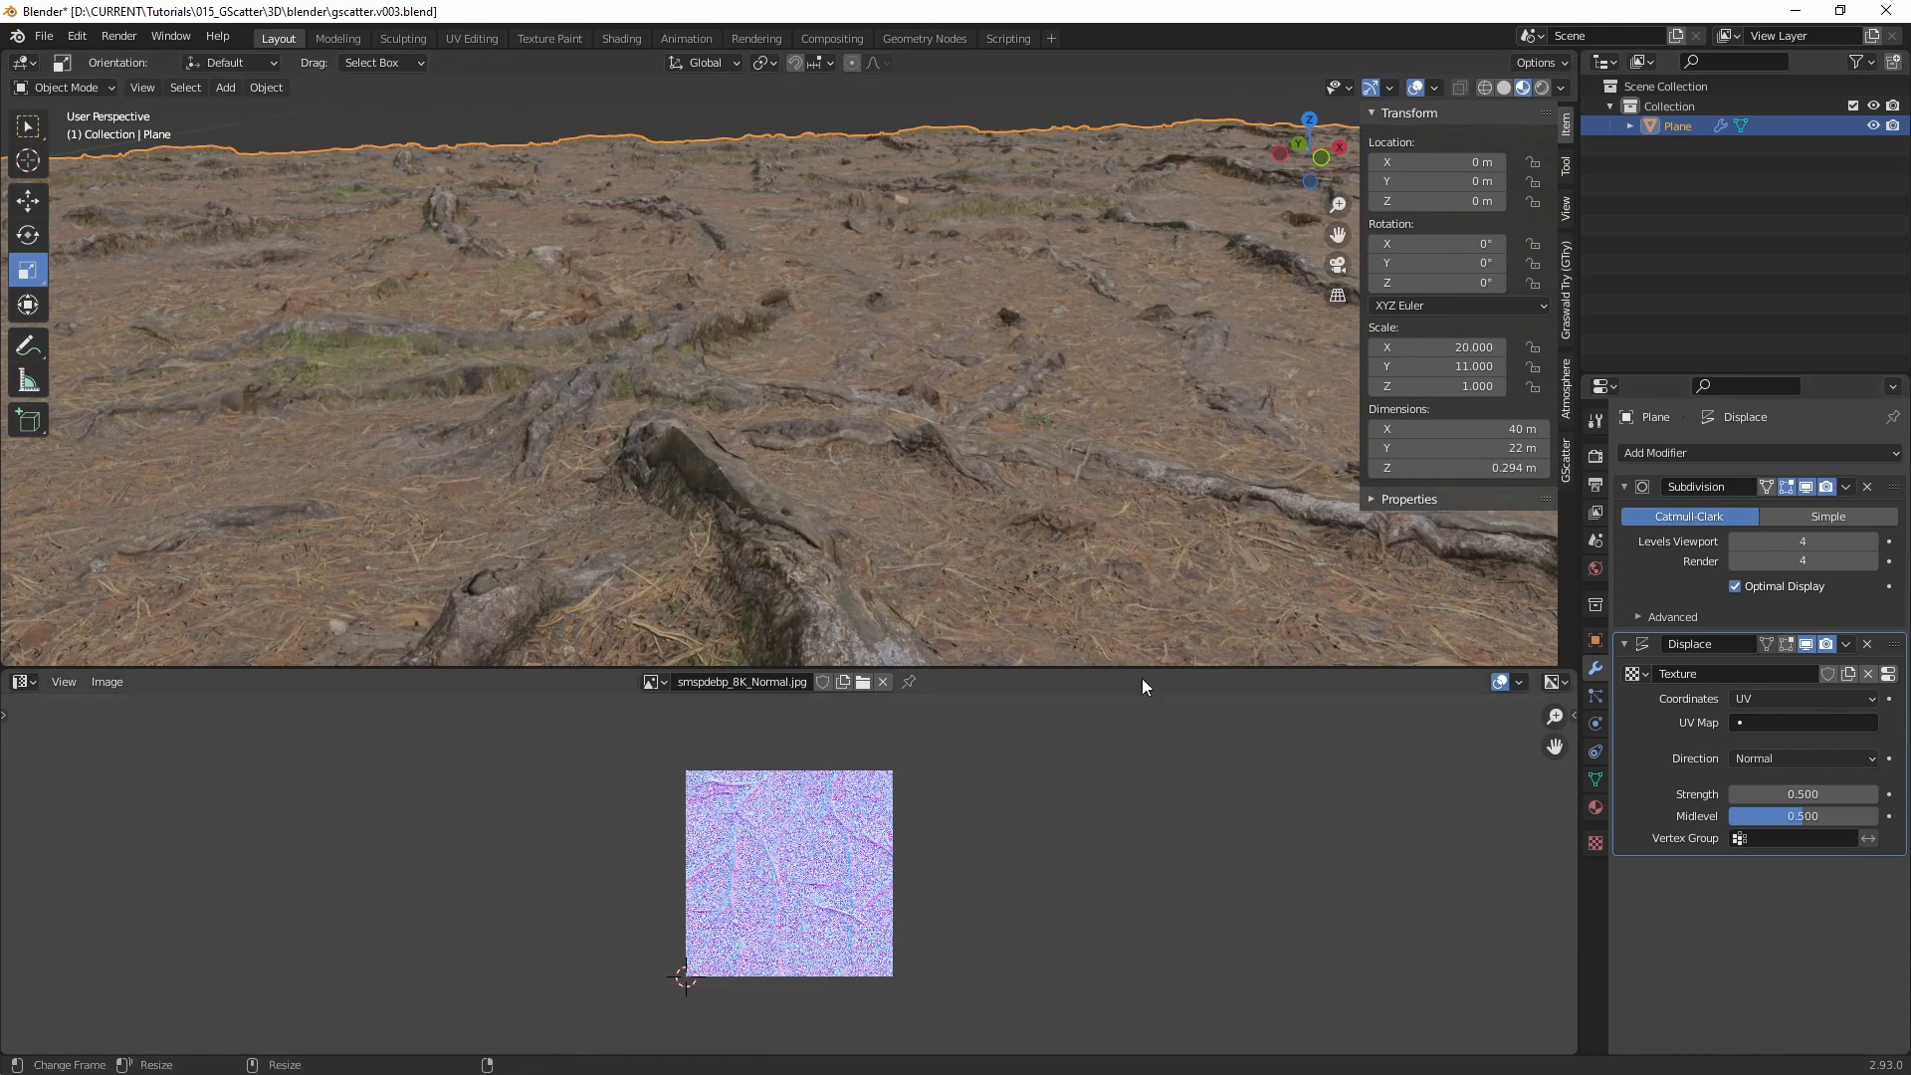
{"action": "middle_click_drag", "start_coordinate": [875, 426], "coordinate": [789, 452]}
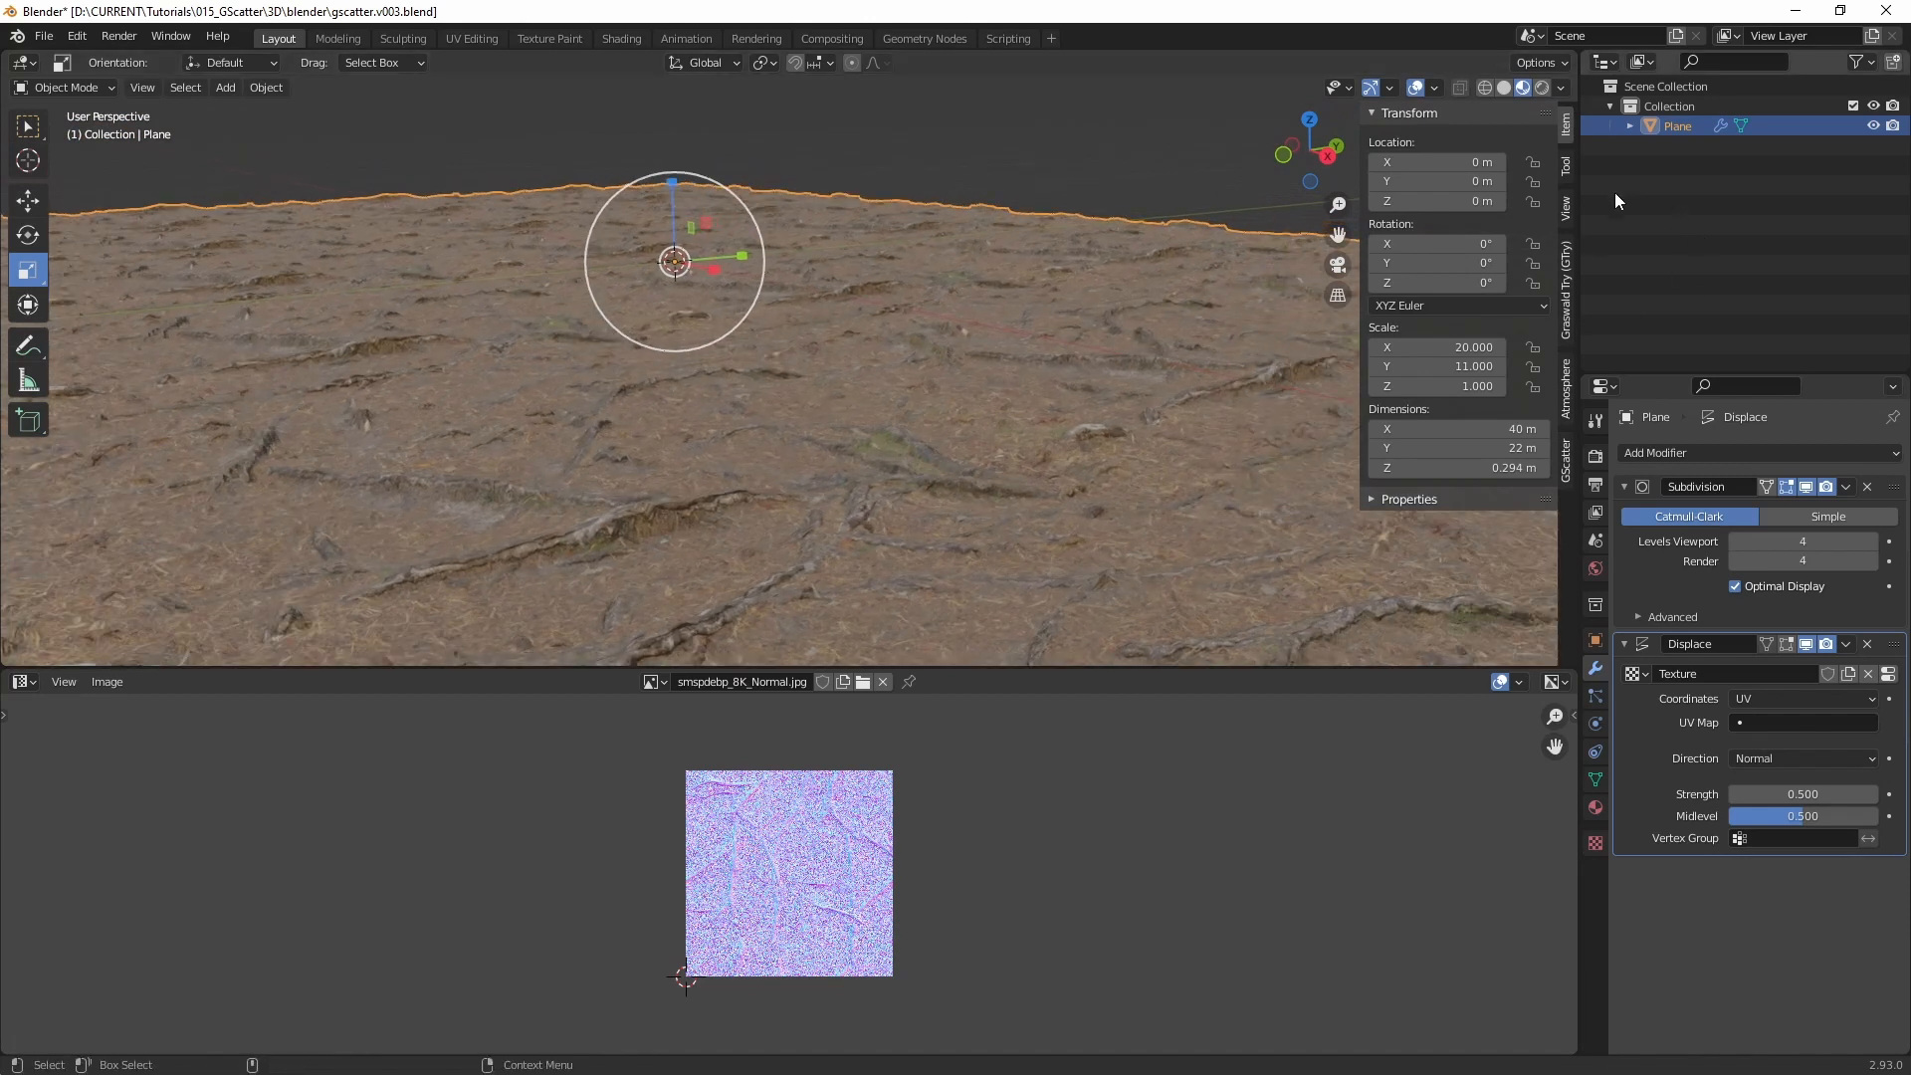
Step: Enable the Physical Atmosphere with the Earth preset and show the scene in rendered shading
{"action": "left_click", "coordinate": [1569, 388]}
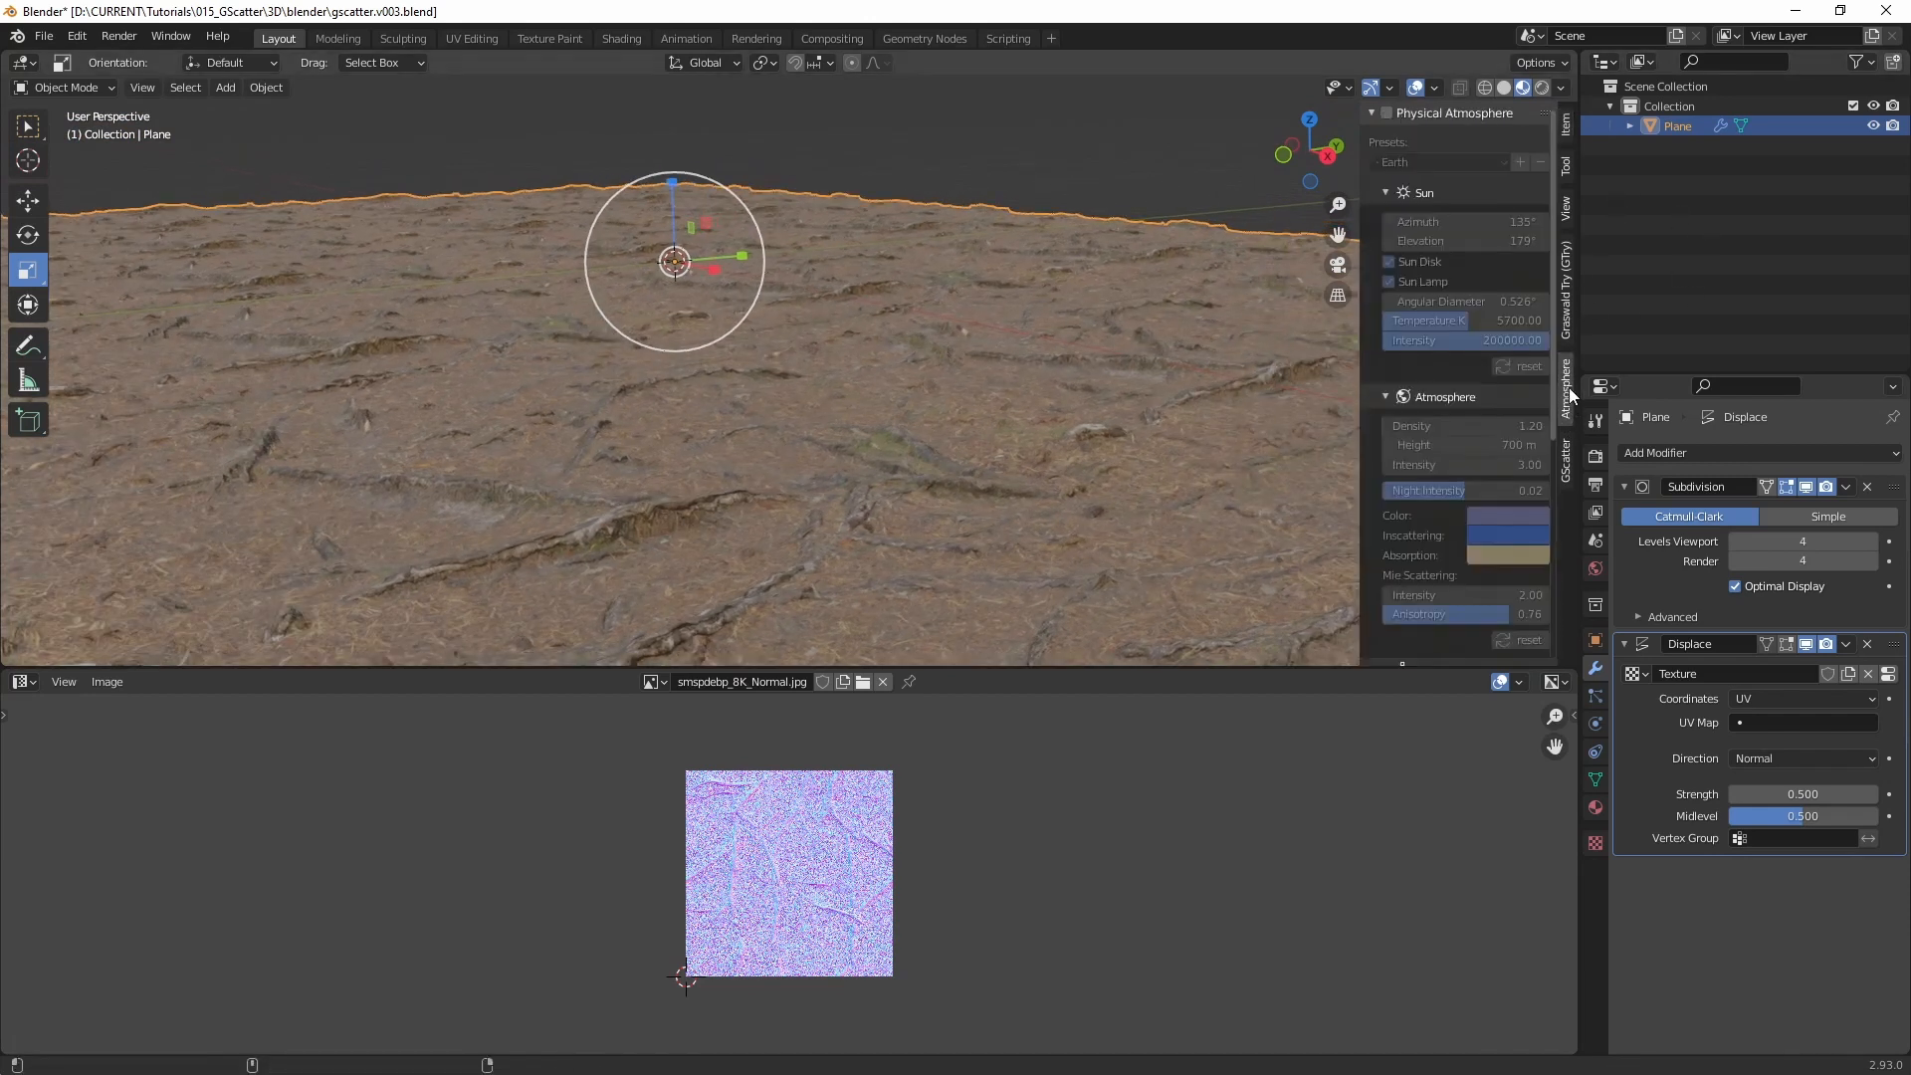
{"action": "left_click", "coordinate": [1388, 114]}
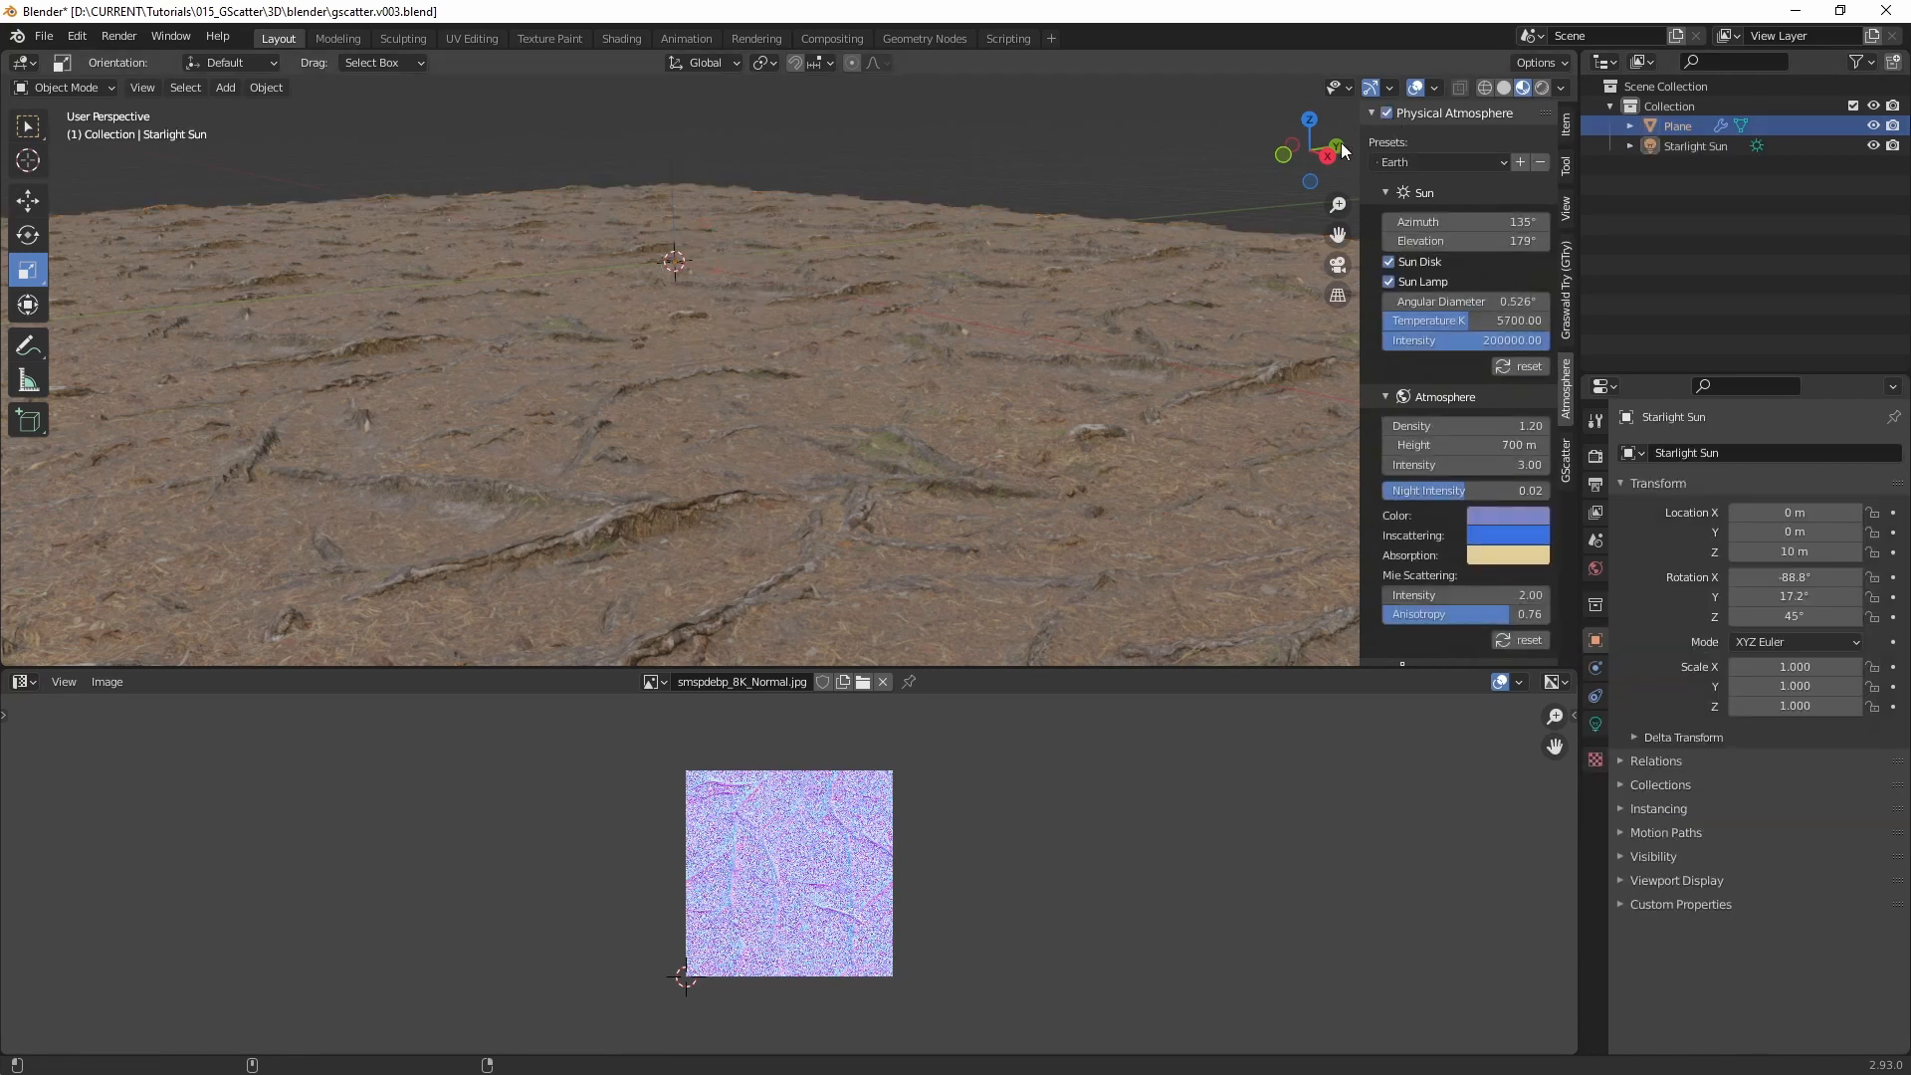
{"action": "left_click", "coordinate": [1542, 87]}
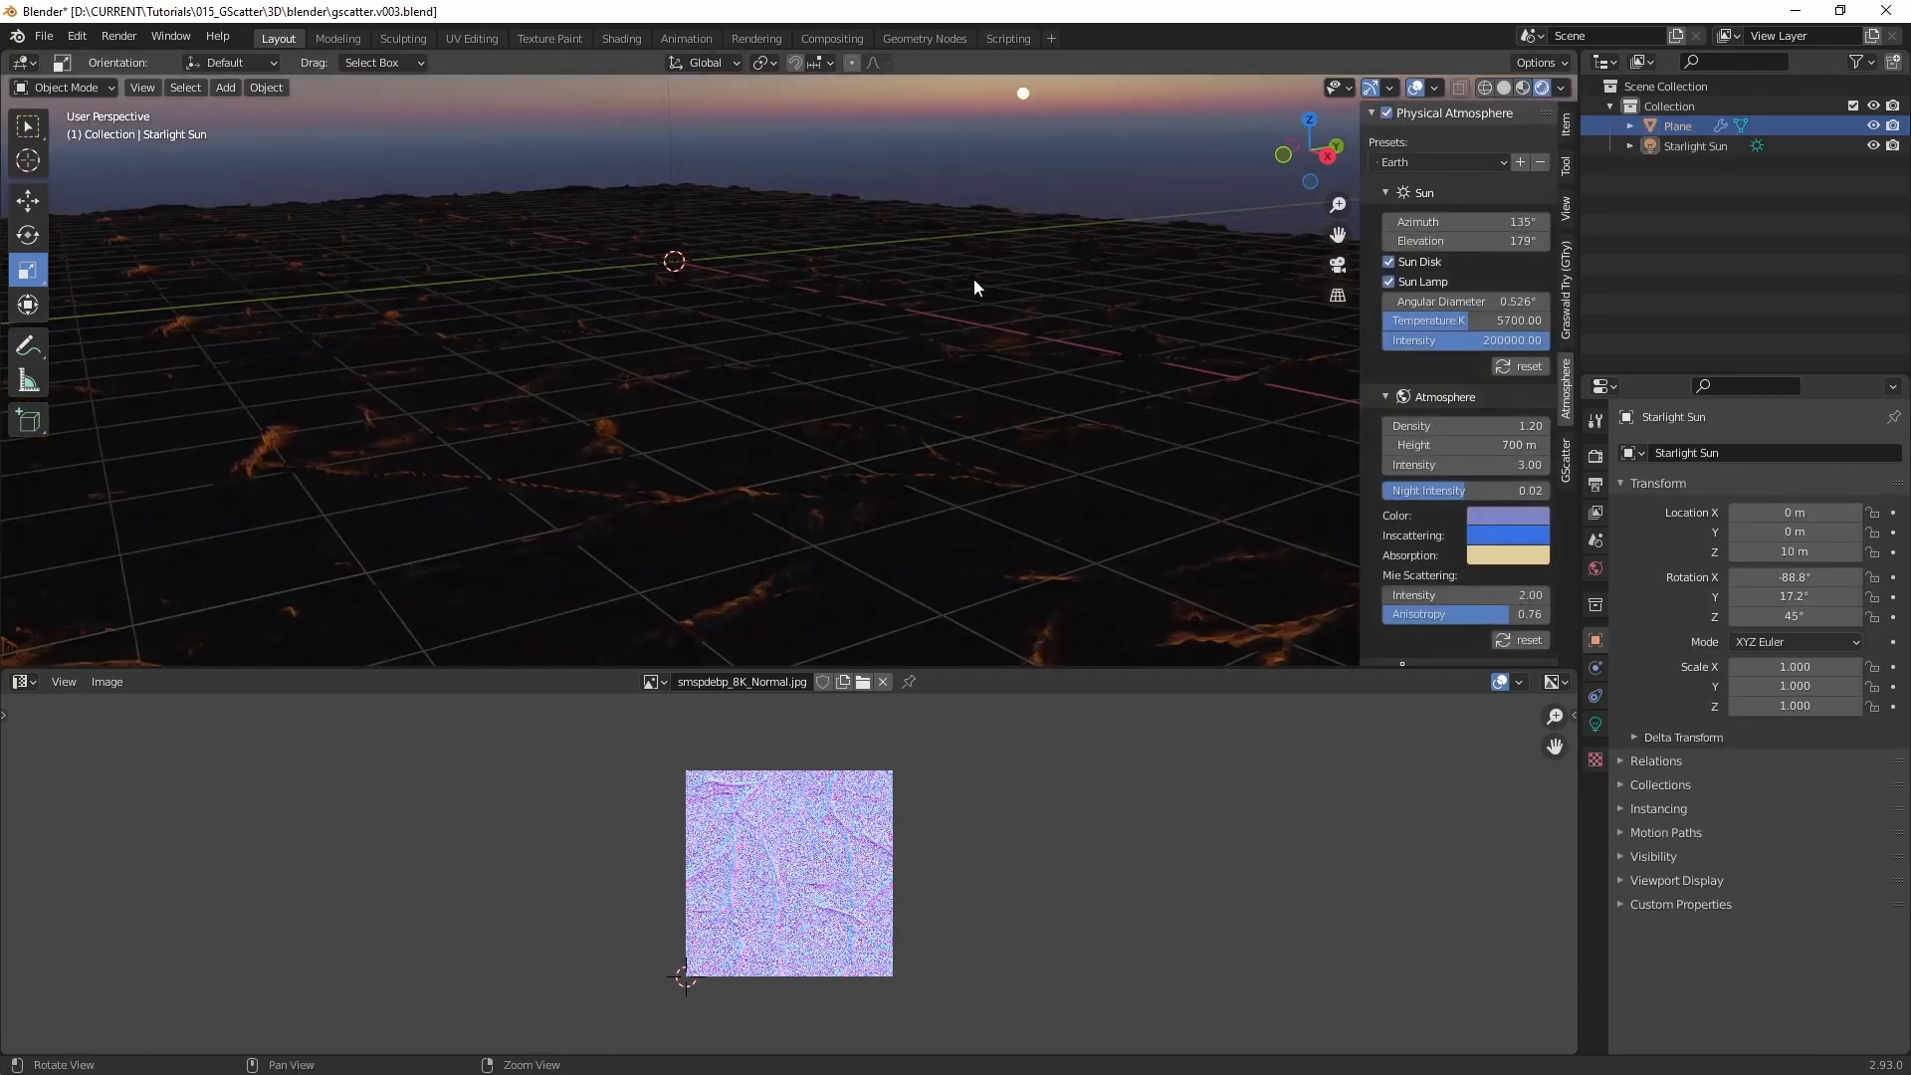
Step: Rotate the Starlight Sun freely to about -106° in X, 1.3° in Y and 43.7° in Z for a night sky
{"action": "scroll", "coordinate": [926, 349], "scroll_direction": "down", "scroll_amount": 5}
{"action": "left_click", "coordinate": [735, 193]}
{"action": "key", "text": "e"}
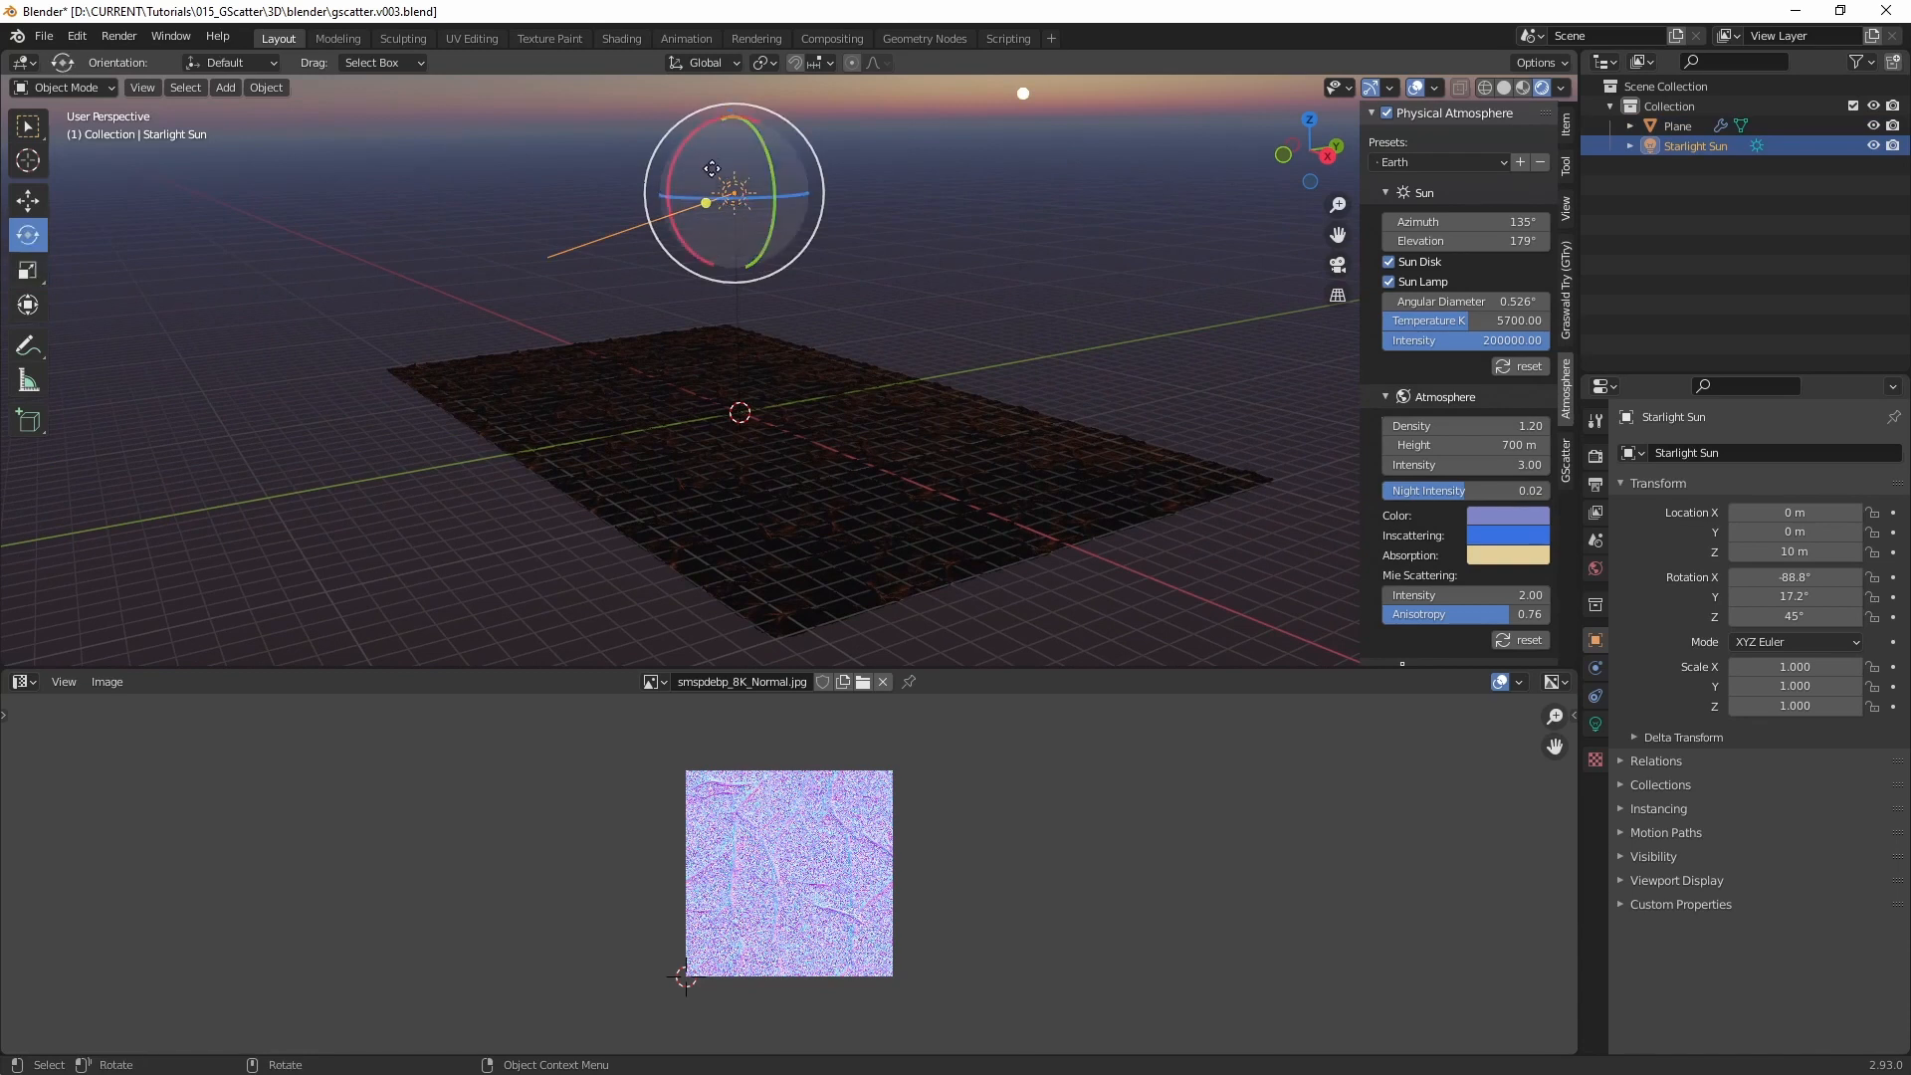
{"action": "left_click_drag", "start_coordinate": [707, 171], "coordinate": [784, 123]}
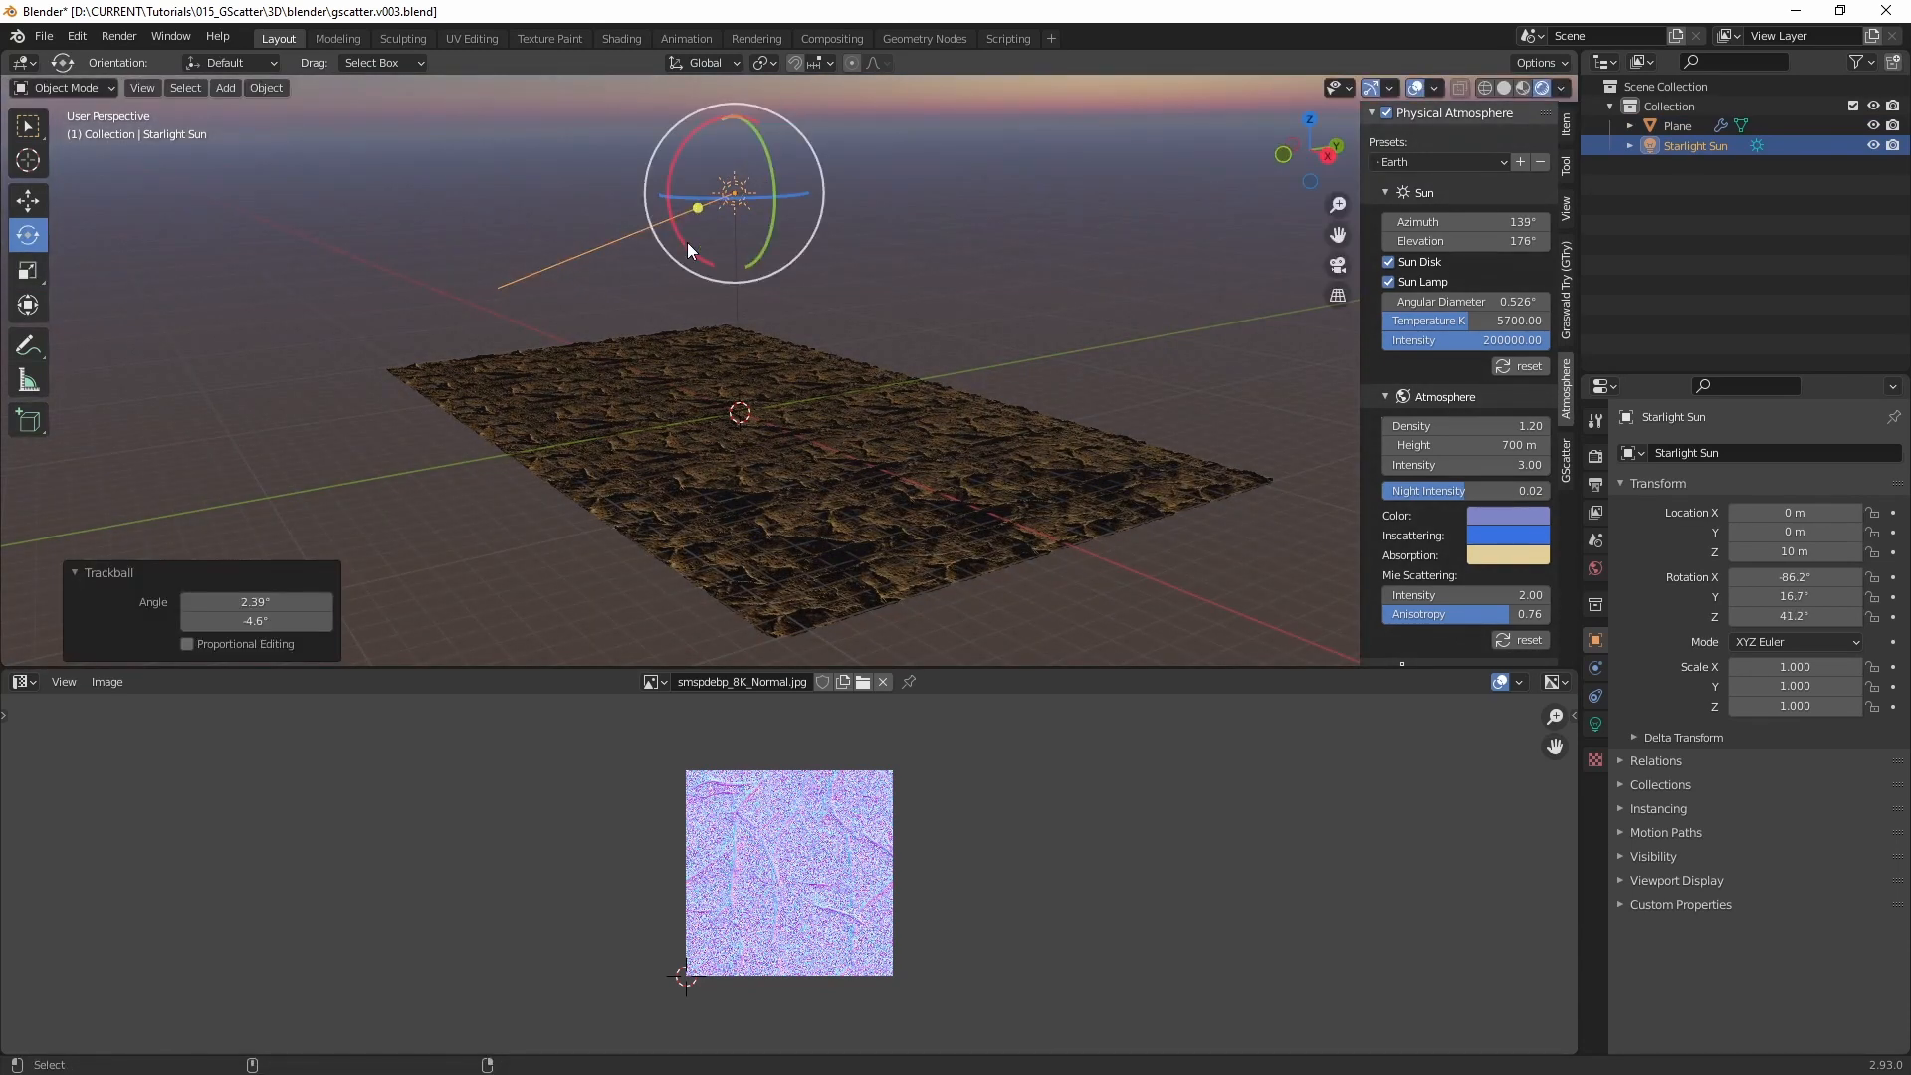
{"action": "scroll", "coordinate": [775, 194], "scroll_direction": "up", "scroll_amount": 6}
{"action": "scroll", "coordinate": [746, 257], "scroll_direction": "down", "scroll_amount": 4}
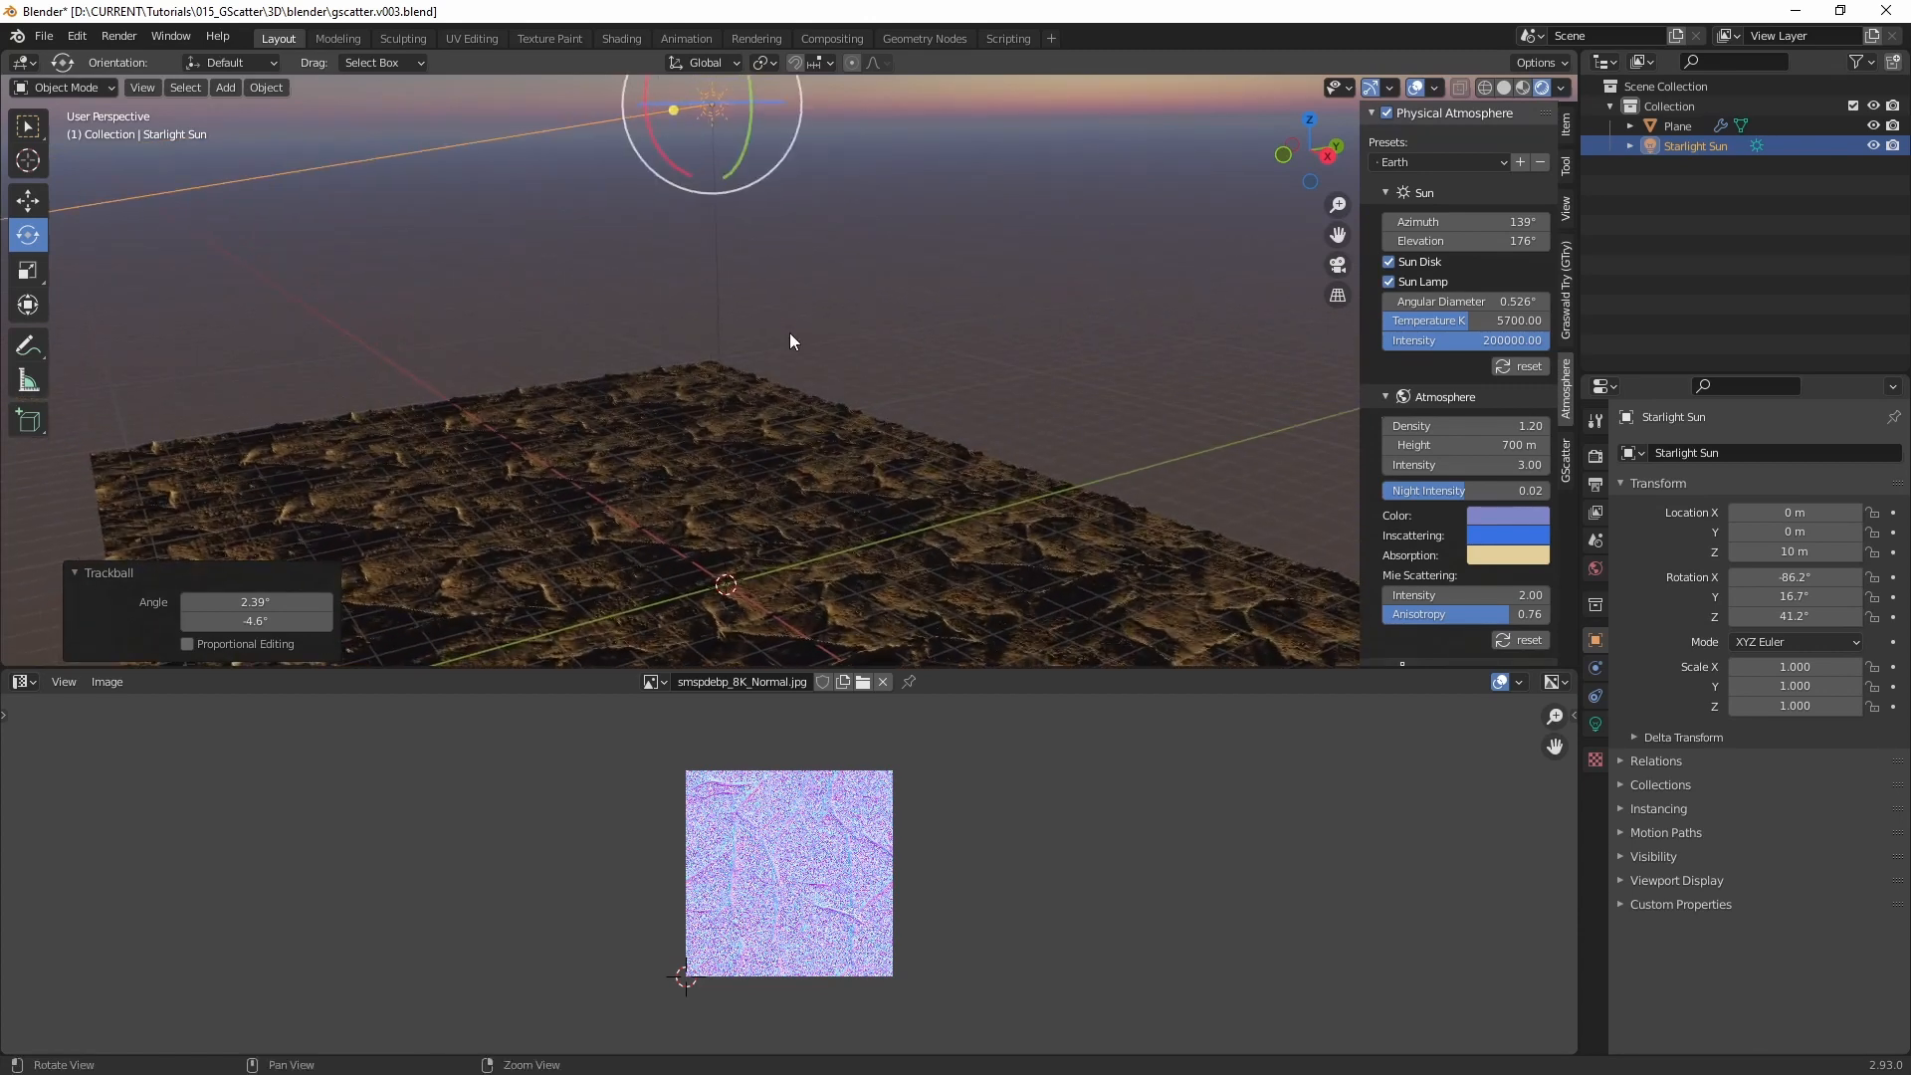
{"action": "left_click_drag", "start_coordinate": [700, 231], "coordinate": [692, 235]}
{"action": "left_click_drag", "start_coordinate": [715, 152], "coordinate": [755, 351]}
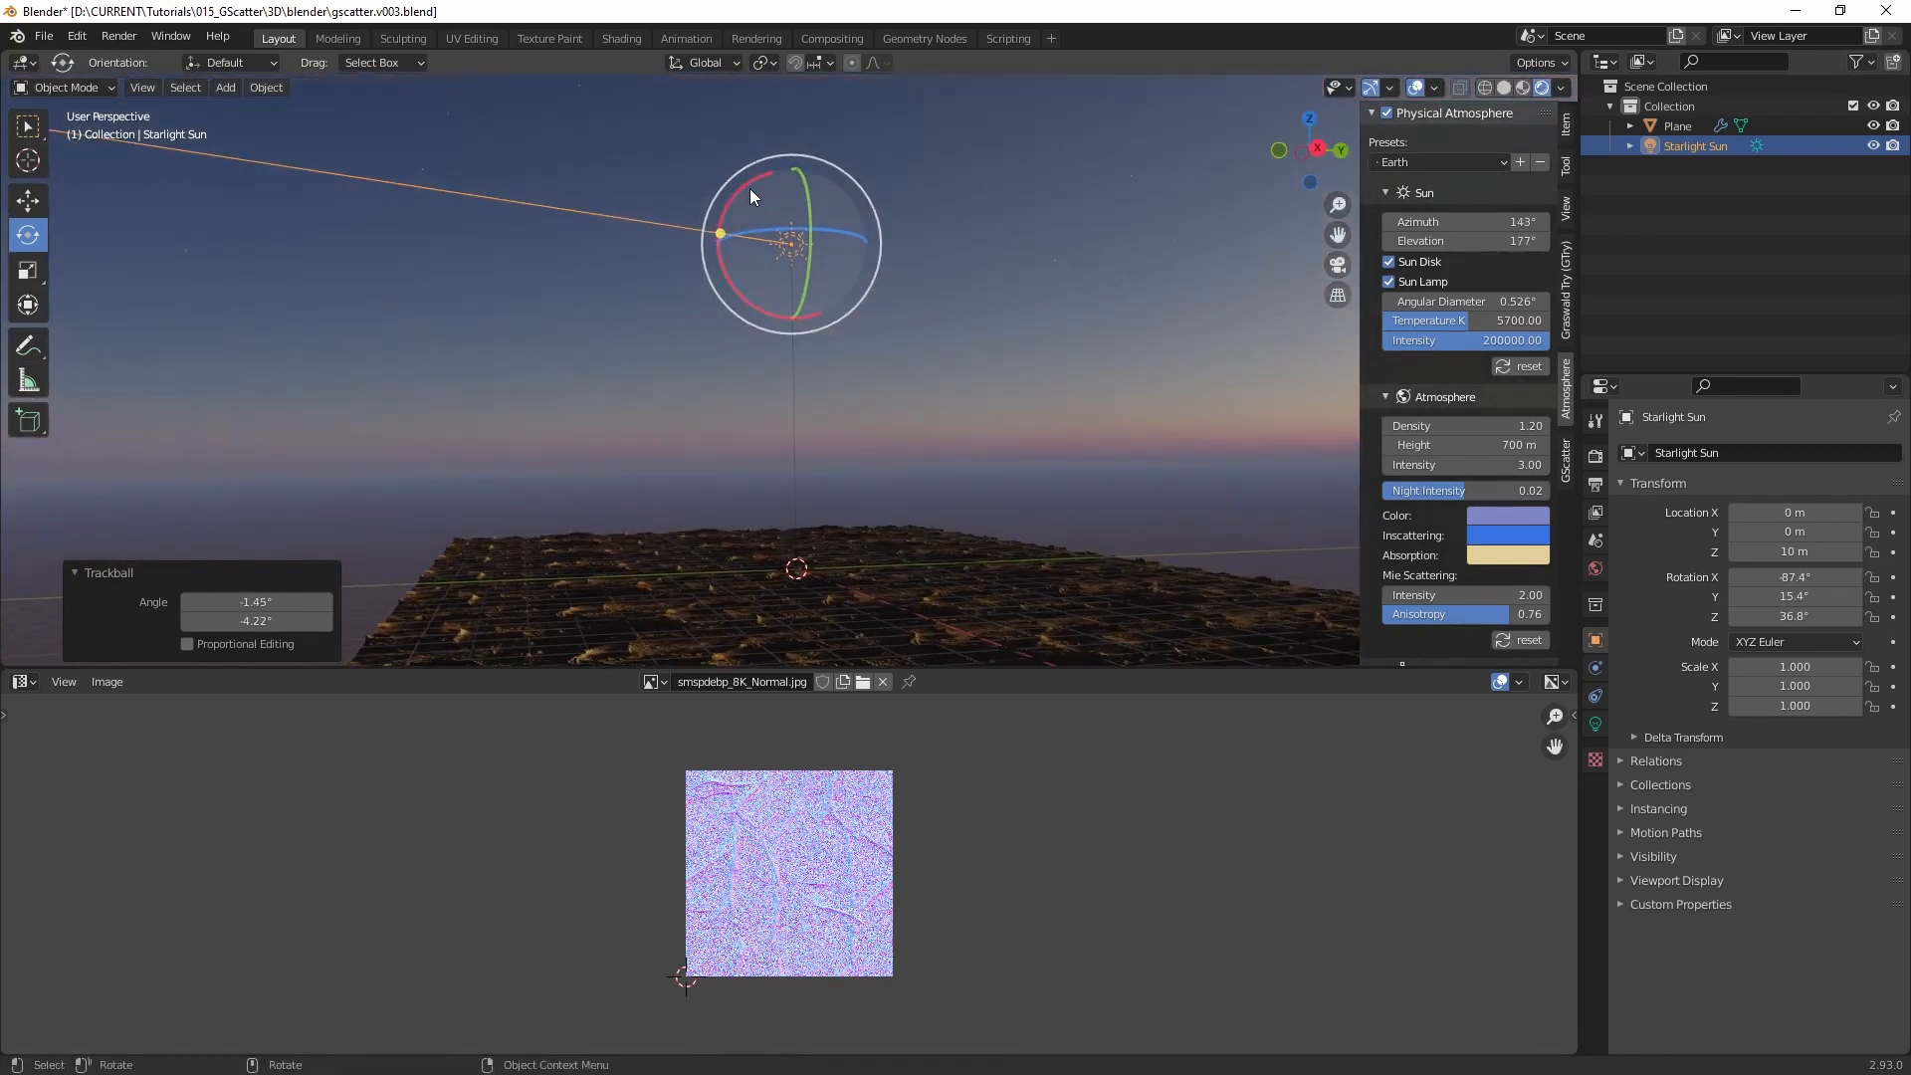
{"action": "left_click_drag", "start_coordinate": [750, 192], "coordinate": [763, 142]}
{"action": "mouse_move", "coordinate": [685, 426]}
{"action": "middle_mouse_down"}
{"action": "mouse_move", "coordinate": [629, 367]}
{"action": "mouse_move", "coordinate": [705, 410]}
{"action": "middle_mouse_up"}
{"action": "middle_click_drag", "start_coordinate": [723, 331], "coordinate": [769, 364], "text": "shift"}
Step: Move the Starlight Sun about 20.3 m along Y and enlarge the 3D viewport over the image editor
{"action": "key", "text": "w"}
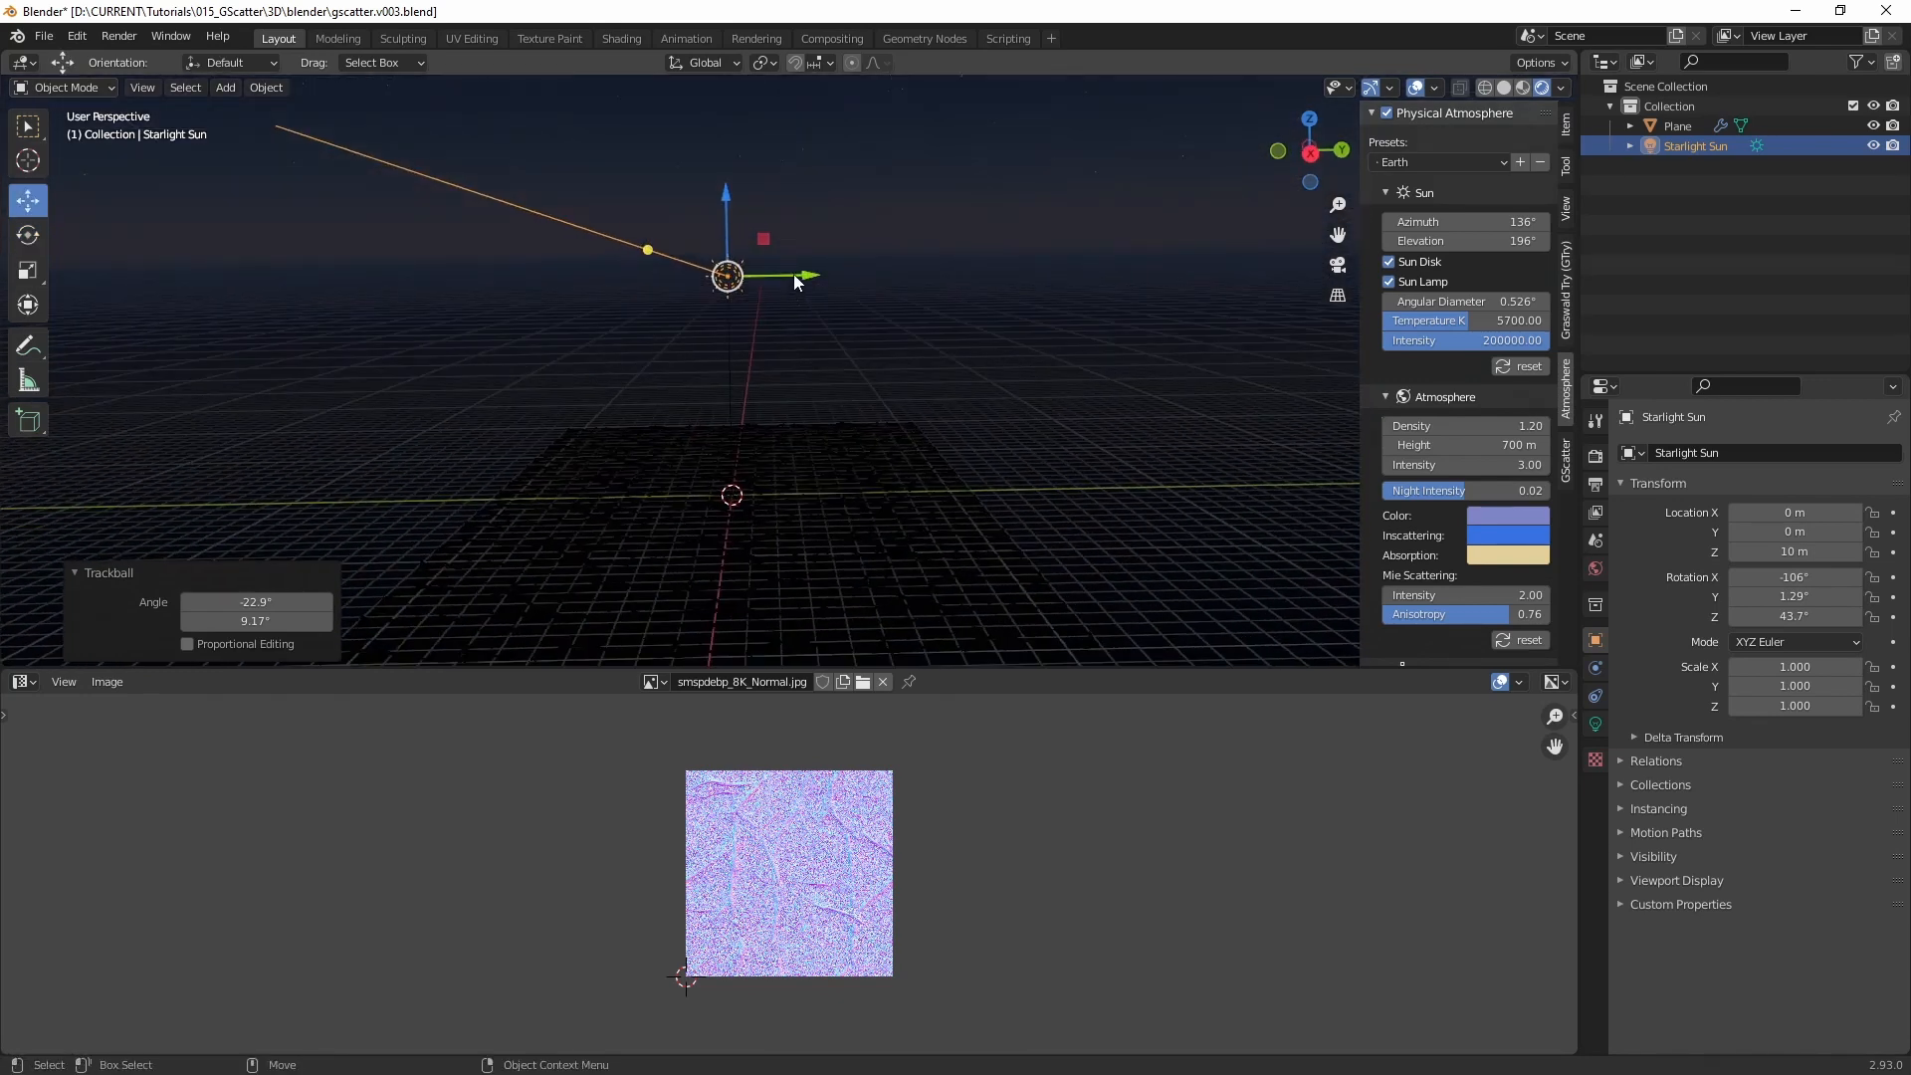
{"action": "left_click_drag", "start_coordinate": [798, 277], "coordinate": [1247, 270]}
{"action": "middle_click_drag", "start_coordinate": [786, 454], "coordinate": [746, 554]}
{"action": "scroll", "coordinate": [788, 424], "scroll_direction": "up", "scroll_amount": 3}
{"action": "left_click_drag", "start_coordinate": [1067, 669], "coordinate": [1061, 877]}
Step: Add a camera to the scene at the world origin
{"action": "left_click_drag", "start_coordinate": [954, 600], "coordinate": [782, 617], "text": "alt"}
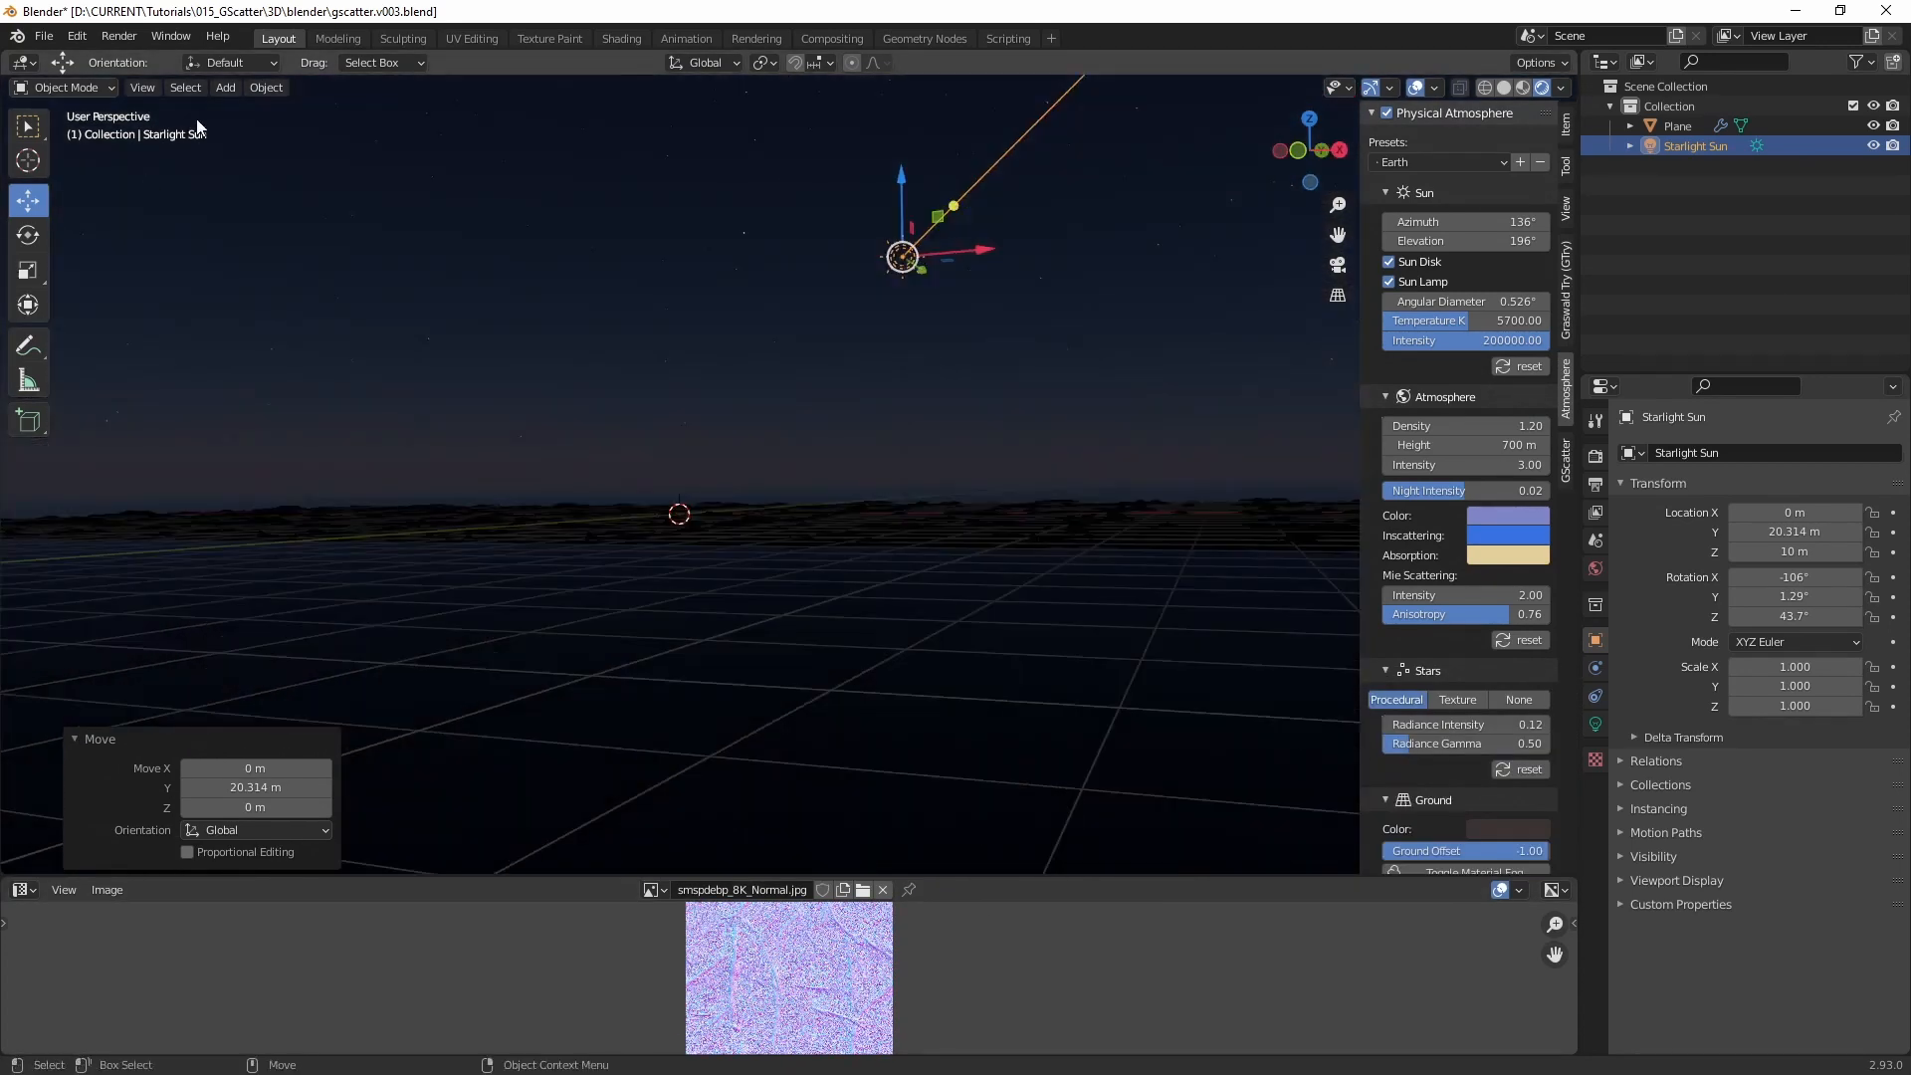
{"action": "left_click", "coordinate": [225, 88]}
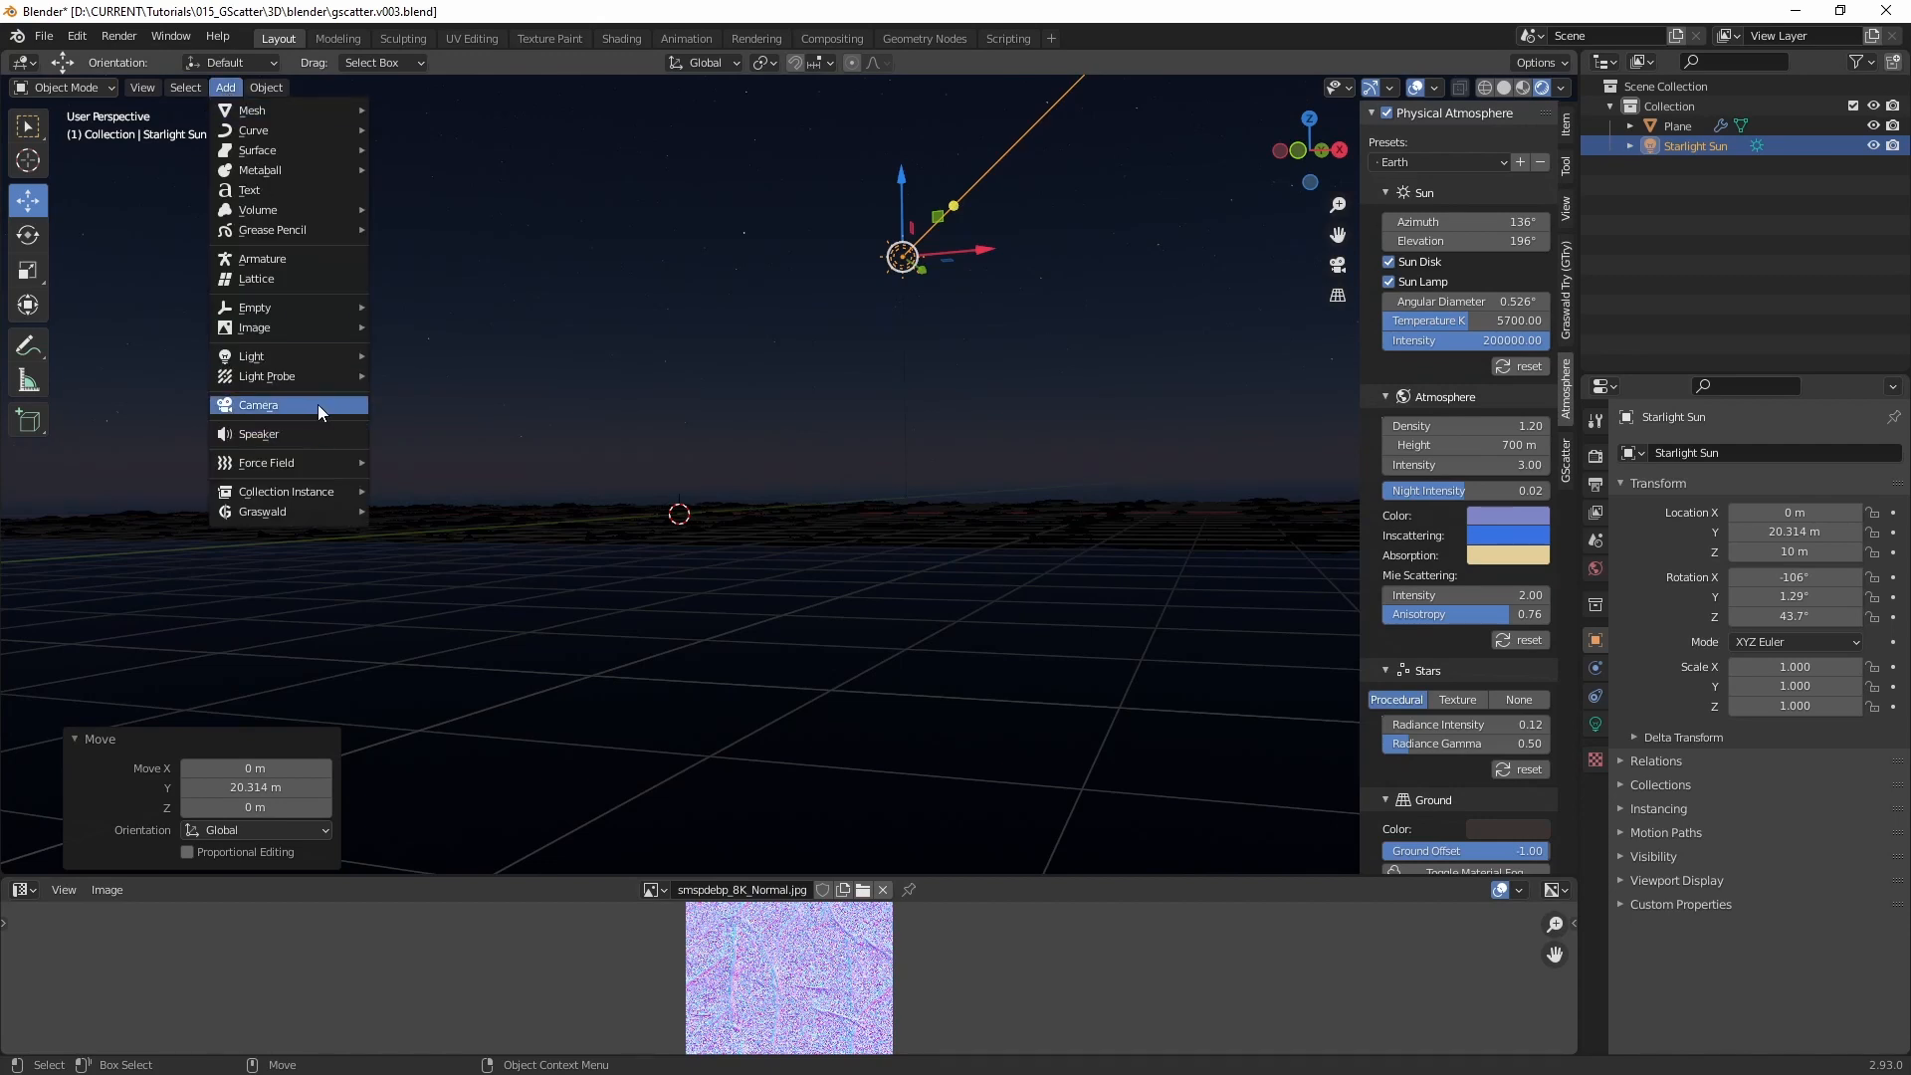
{"action": "left_click", "coordinate": [259, 405]}
{"action": "left_click_drag", "start_coordinate": [755, 627], "coordinate": [941, 564], "text": "alt"}
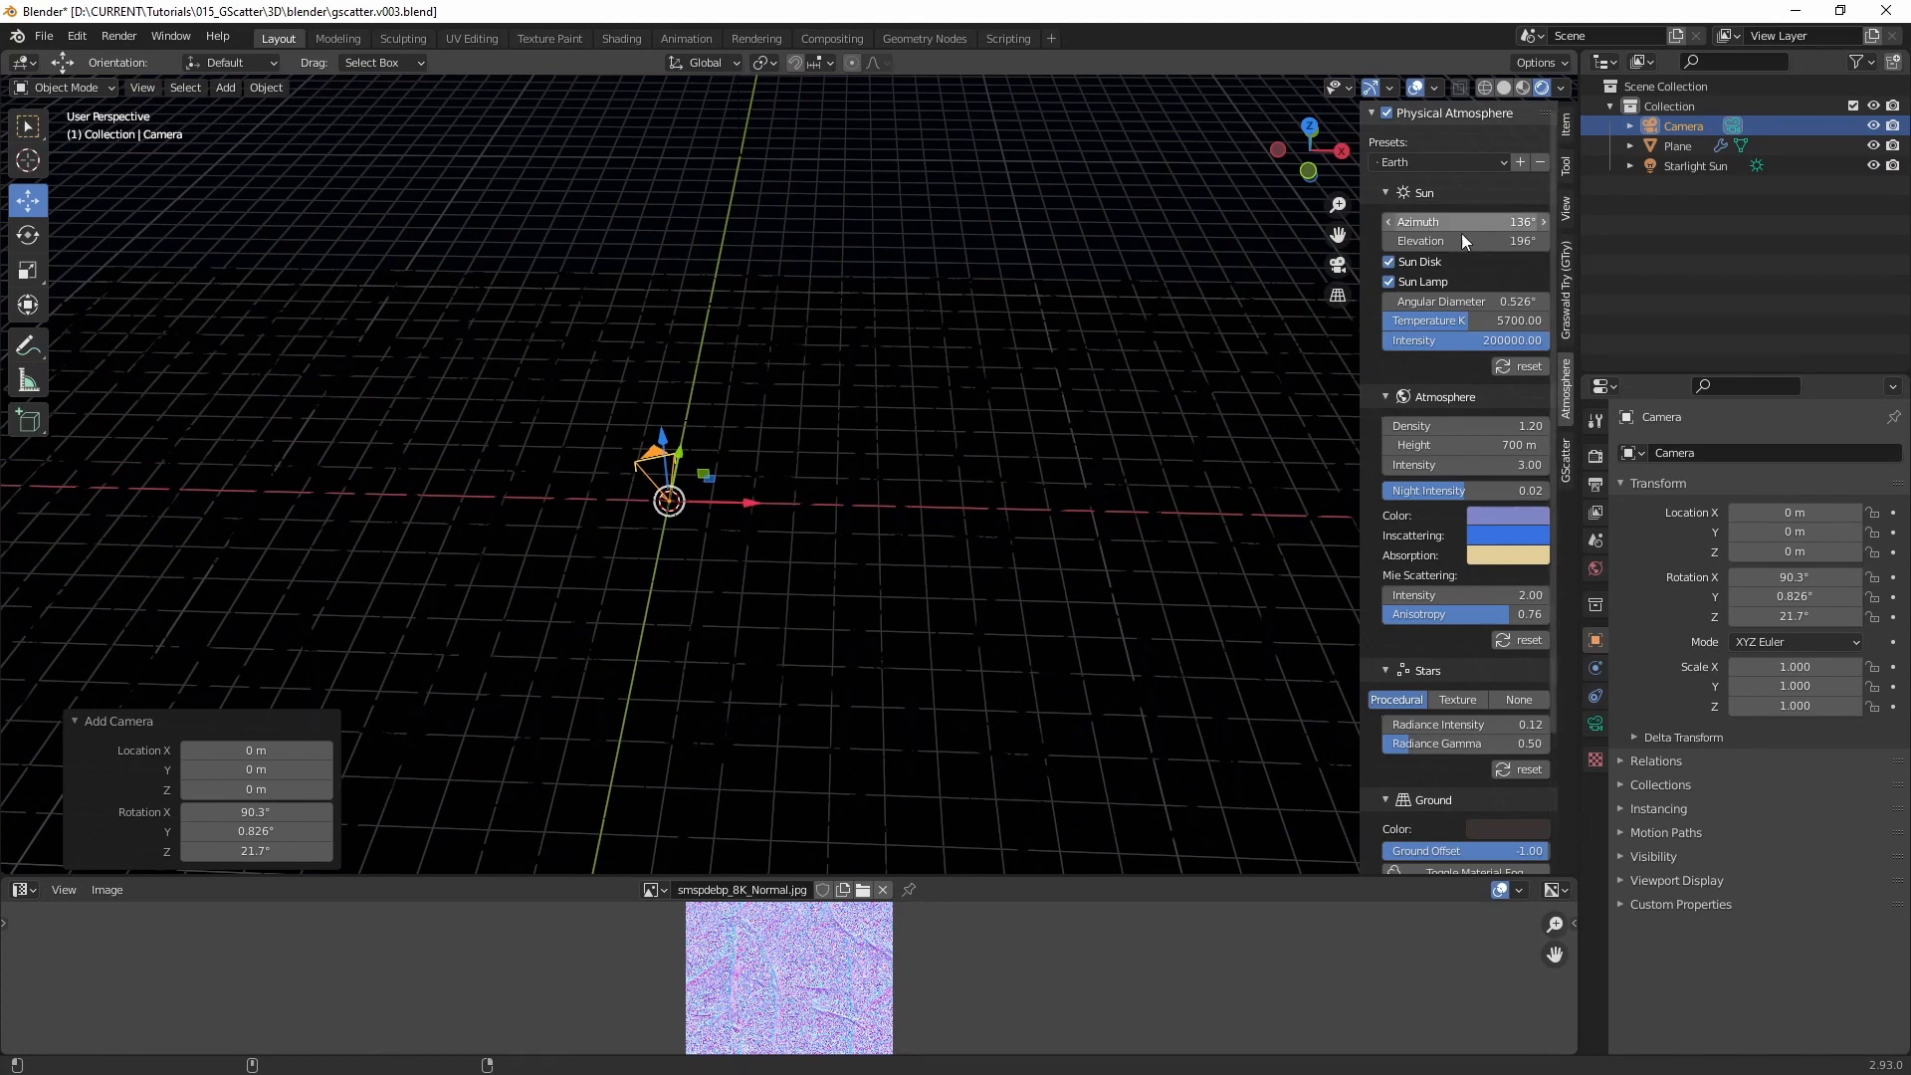
Step: Set the camera's rotation to 0° on all three axes
{"action": "left_click", "coordinate": [1566, 126]}
{"action": "left_click", "coordinate": [1466, 265]}
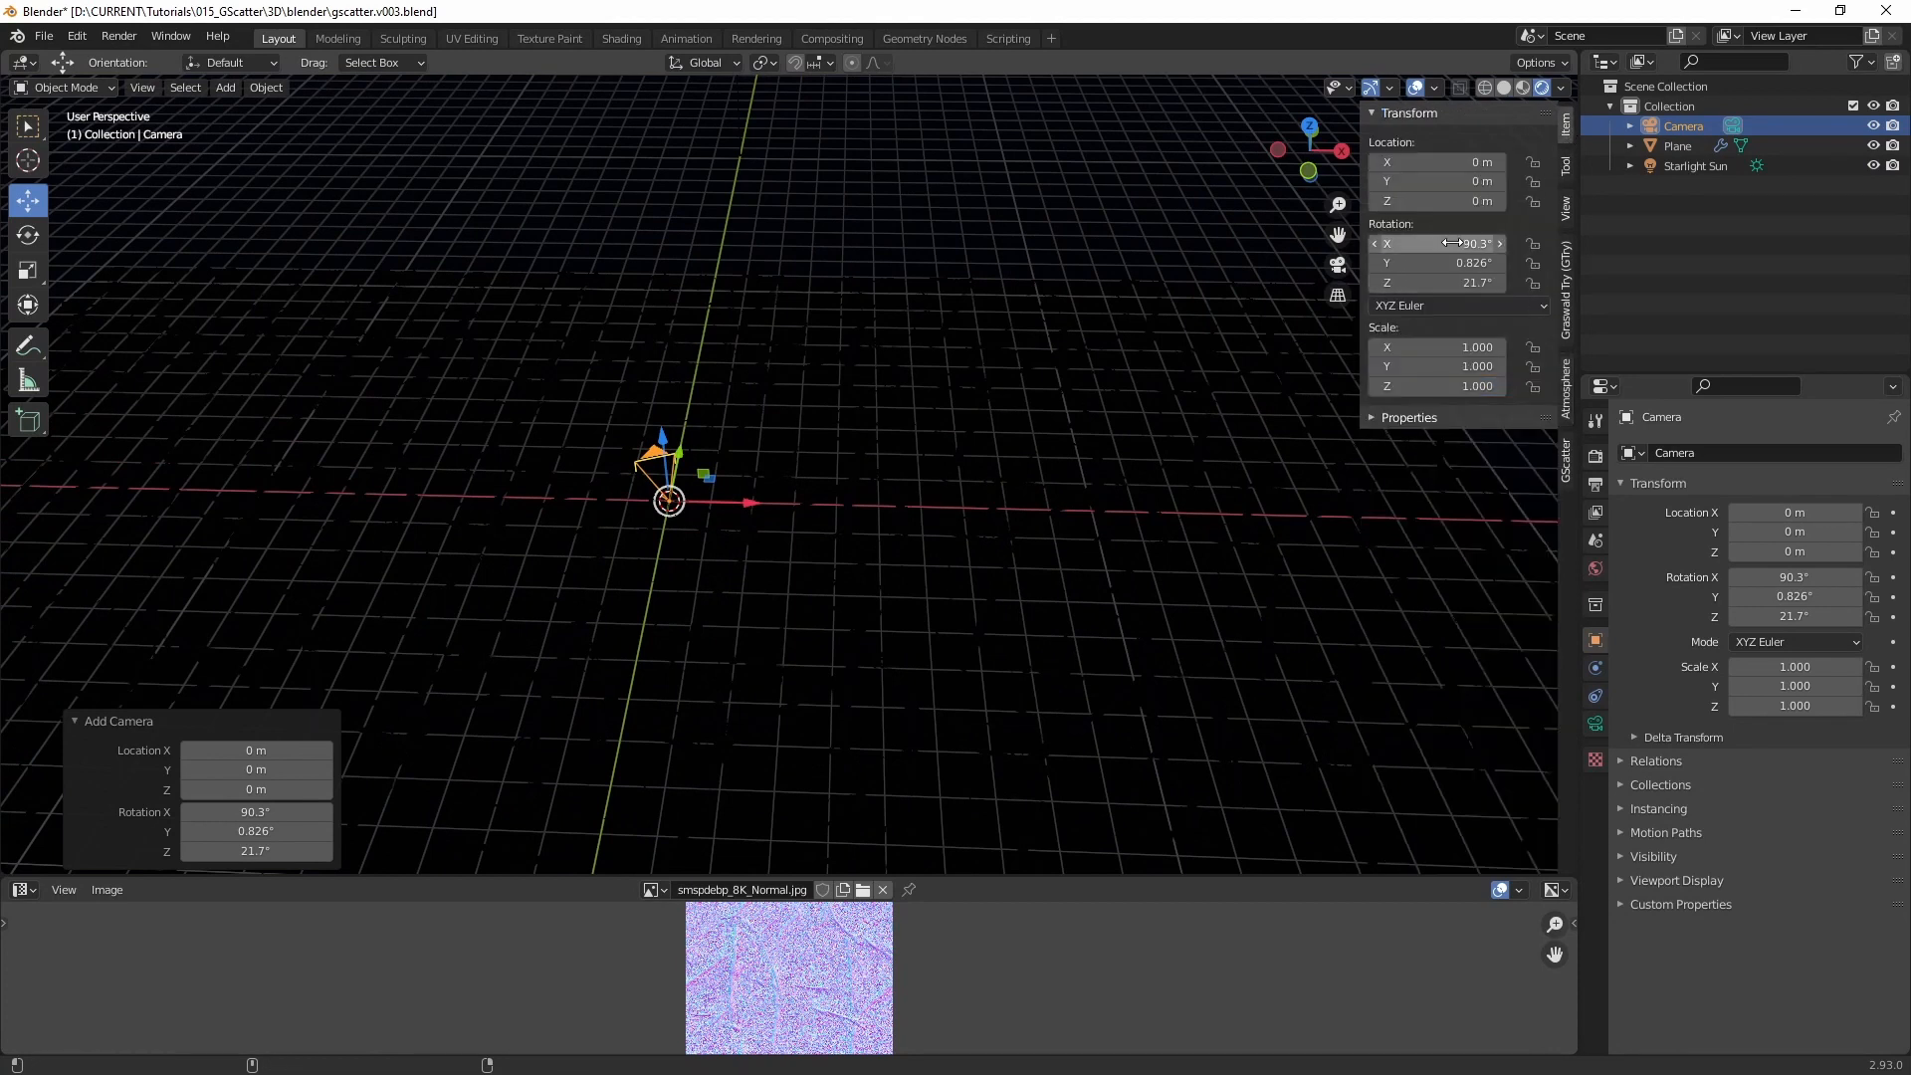
{"action": "left_click", "coordinate": [1462, 283]}
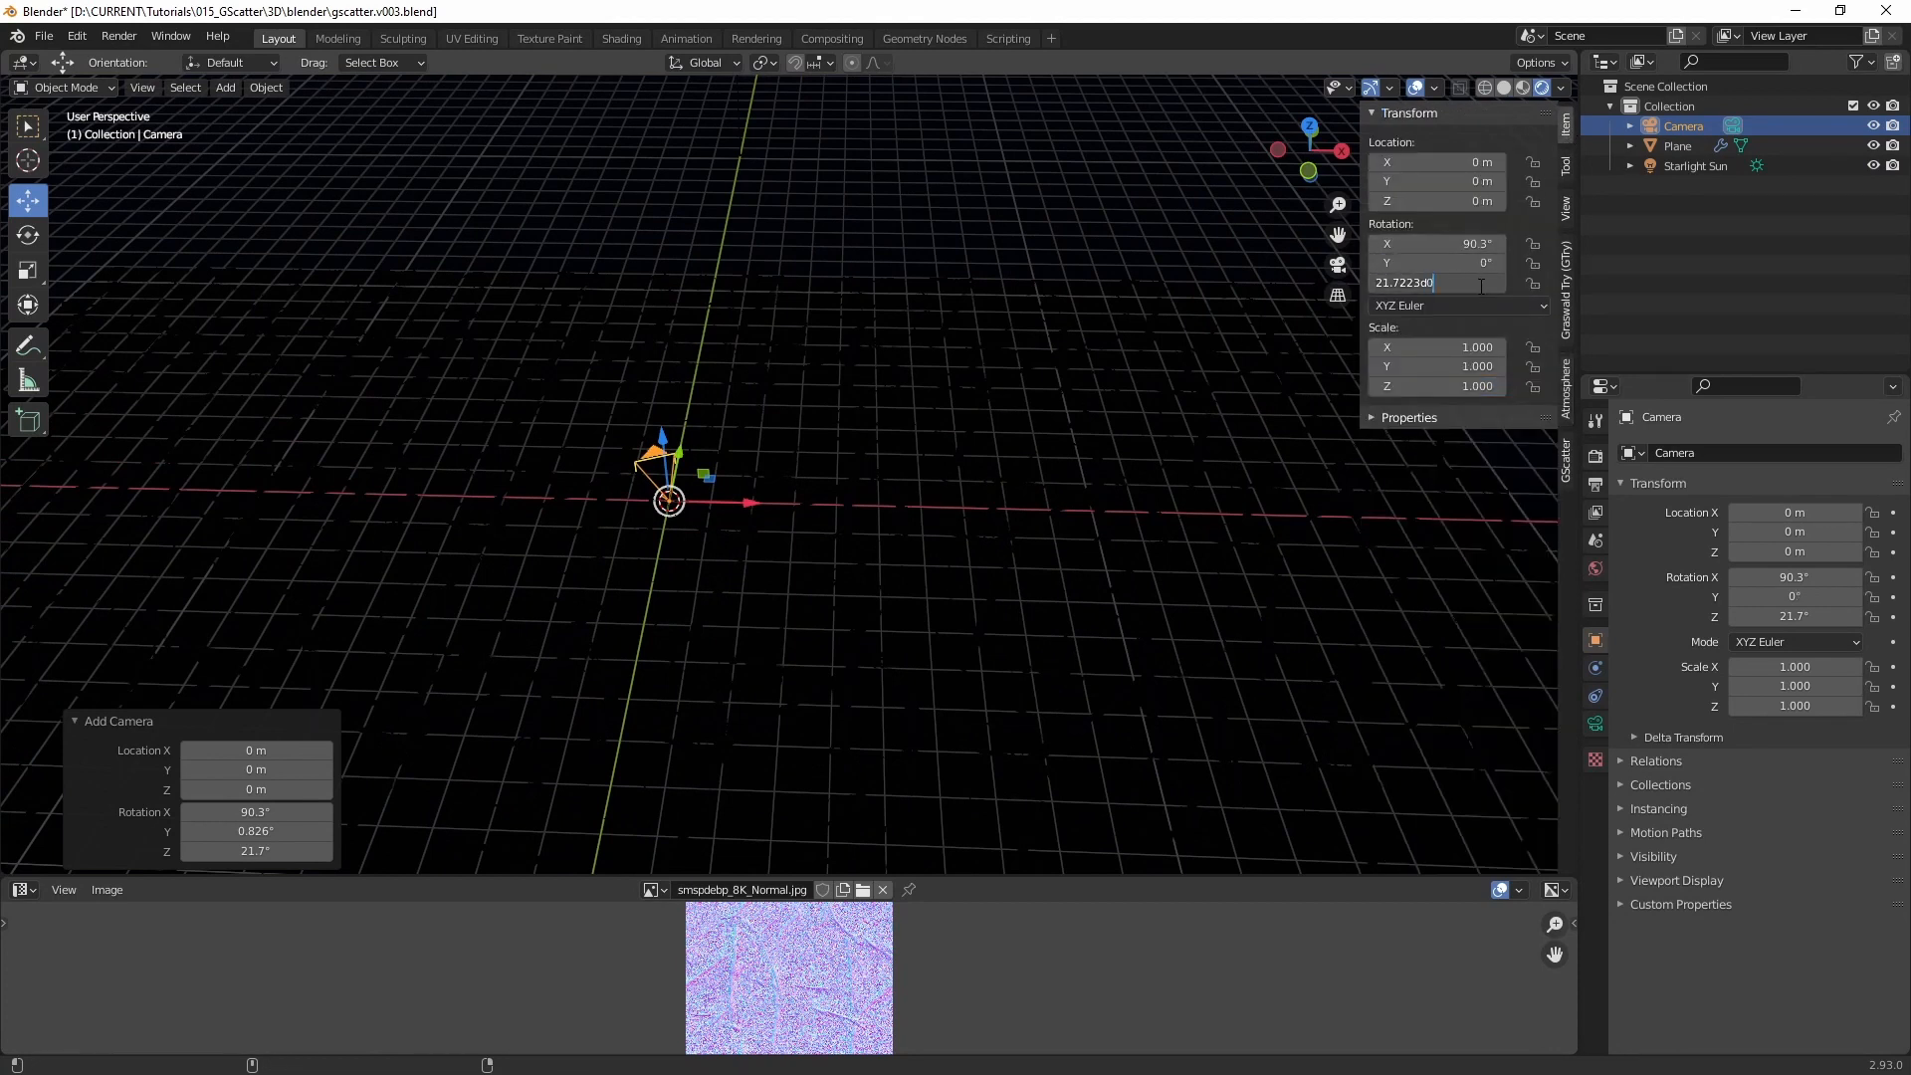
{"action": "key", "text": "Return"}
{"action": "left_click", "coordinate": [1471, 244]}
{"action": "type", "text": "0"}
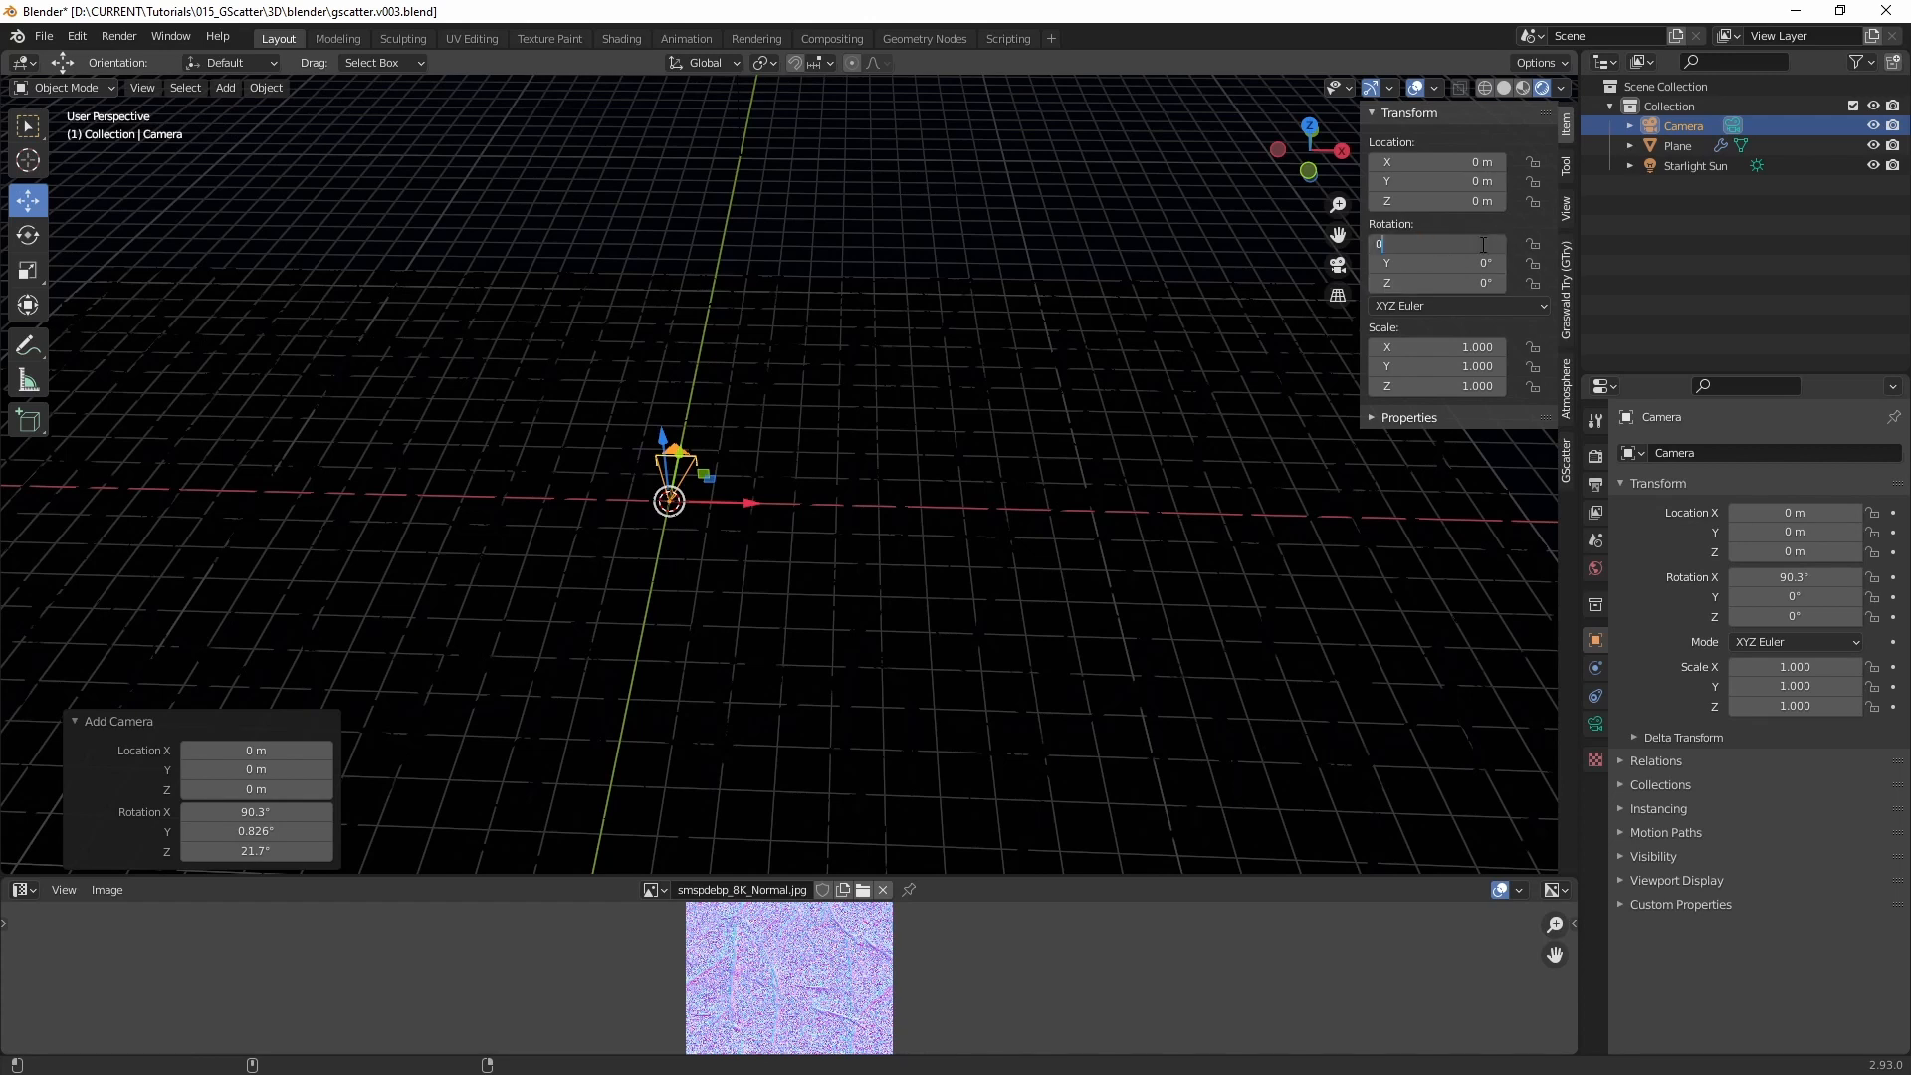
{"action": "key", "text": "Return"}
Step: Move the camera along X to about 21.1 m, just past the edge of the ground plane
{"action": "left_click_drag", "start_coordinate": [723, 502], "coordinate": [1234, 518]}
{"action": "scroll", "coordinate": [1060, 601], "scroll_direction": "down", "scroll_amount": 3}
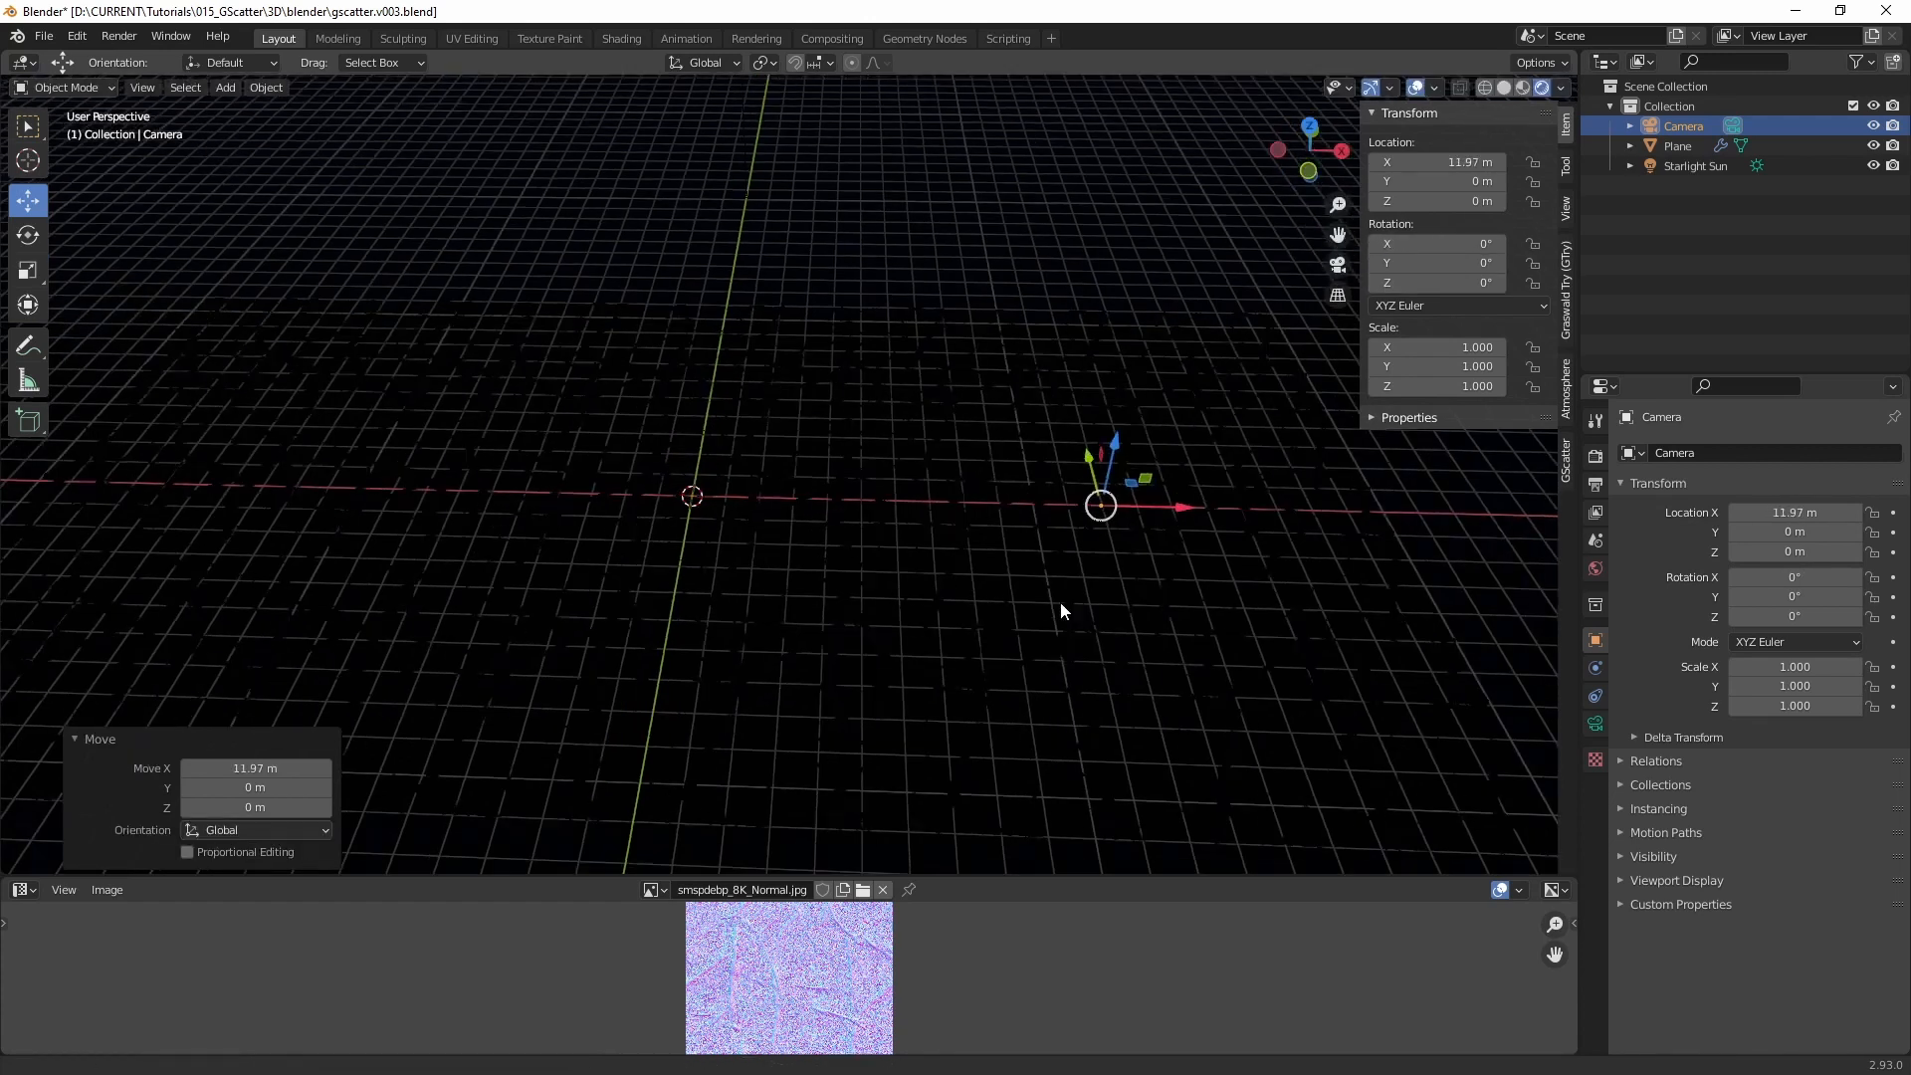
{"action": "middle_click_drag", "start_coordinate": [995, 619], "coordinate": [736, 614], "text": "shift"}
{"action": "left_click_drag", "start_coordinate": [834, 494], "coordinate": [1085, 428]}
Step: Rotate the camera to 90° in X and 90° in Z so it faces along the ground plane
{"action": "scroll", "coordinate": [1080, 515], "scroll_direction": "up", "scroll_amount": 1}
{"action": "key", "text": "shift+space"}
{"action": "key", "text": "r"}
{"action": "left_click_drag", "start_coordinate": [1052, 580], "coordinate": [1049, 584]}
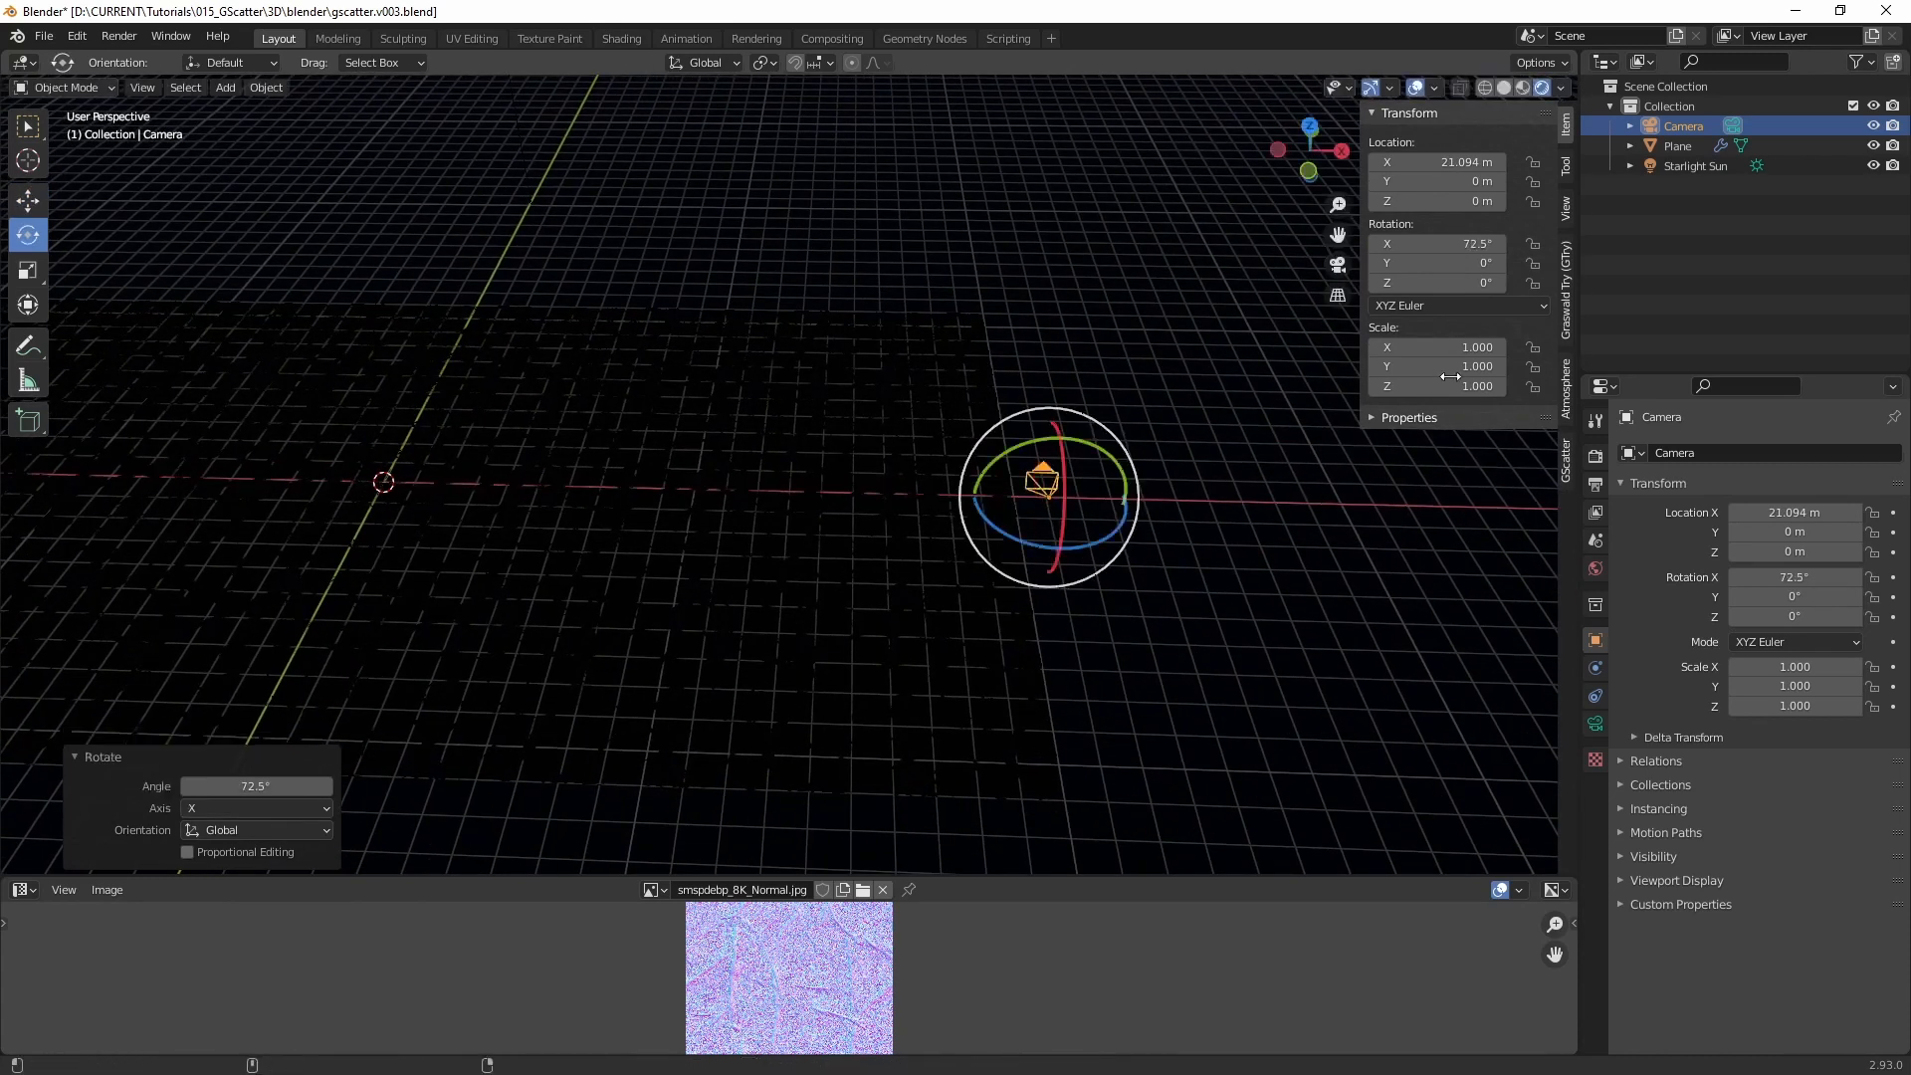
{"action": "double_click", "coordinate": [1451, 244]}
{"action": "type", "text": "90"}
{"action": "key", "text": "Return"}
{"action": "double_click", "coordinate": [1452, 283]}
{"action": "type", "text": "90"}
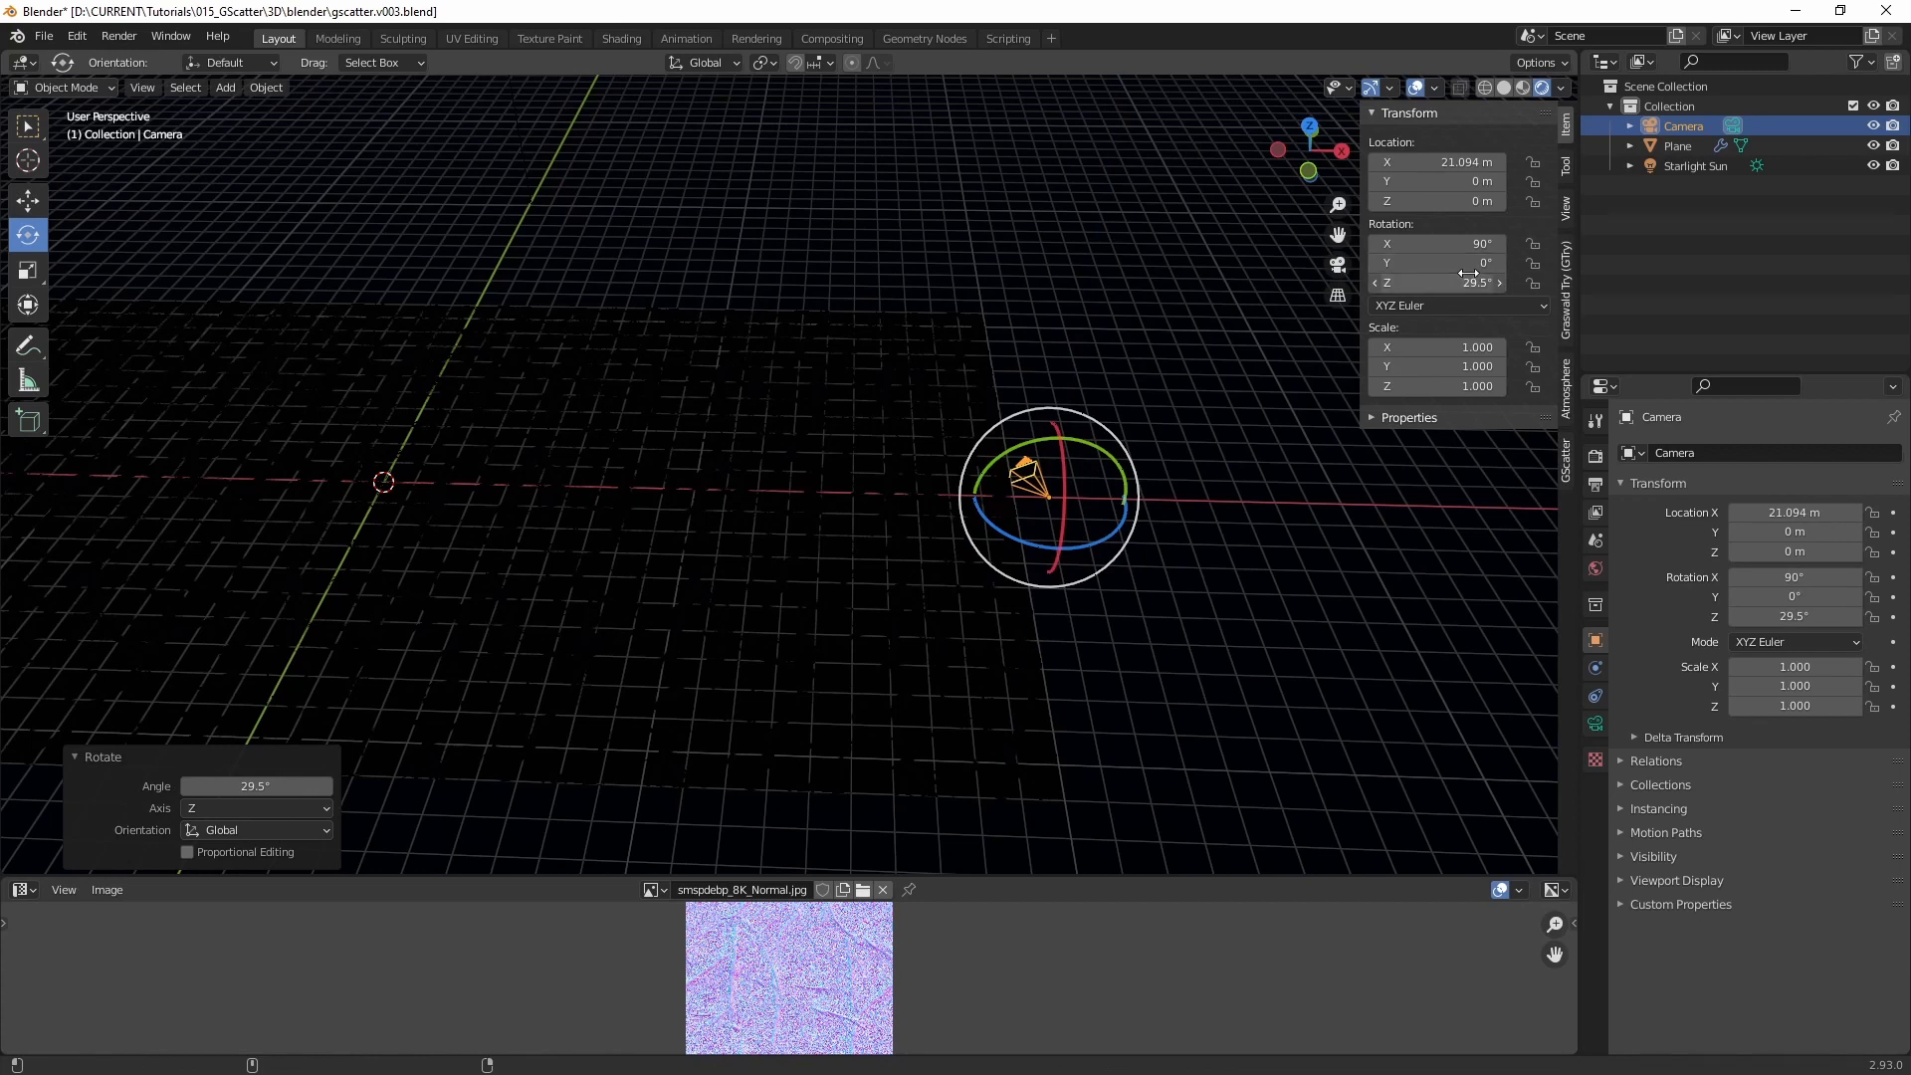
{"action": "key", "text": "Return"}
Step: Raise the camera about 0.59 m along Z above the ground
{"action": "left_click", "coordinate": [1190, 619]}
{"action": "left_click", "coordinate": [1060, 490]}
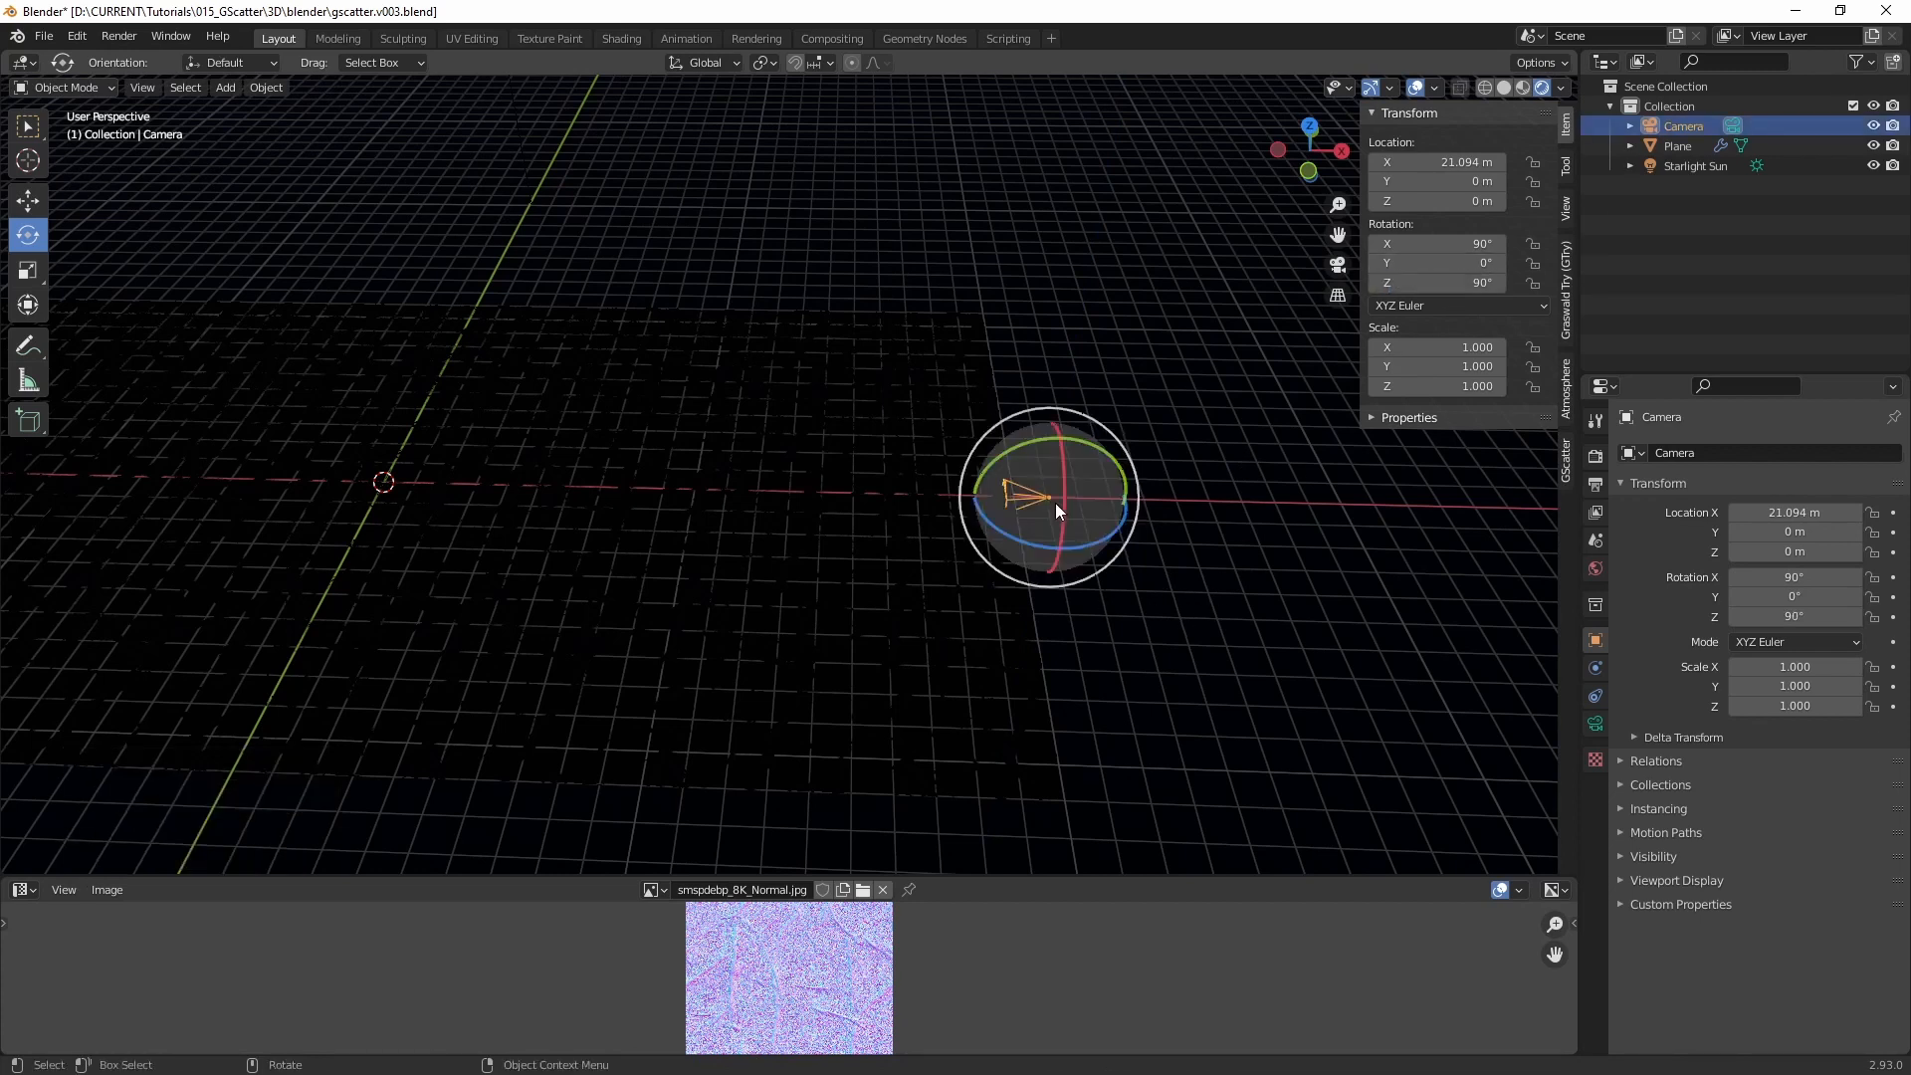
{"action": "key", "text": "g"}
{"action": "left_click_drag", "start_coordinate": [1061, 450], "coordinate": [1062, 434]}
{"action": "middle_click_drag", "start_coordinate": [1065, 544], "coordinate": [997, 487]}
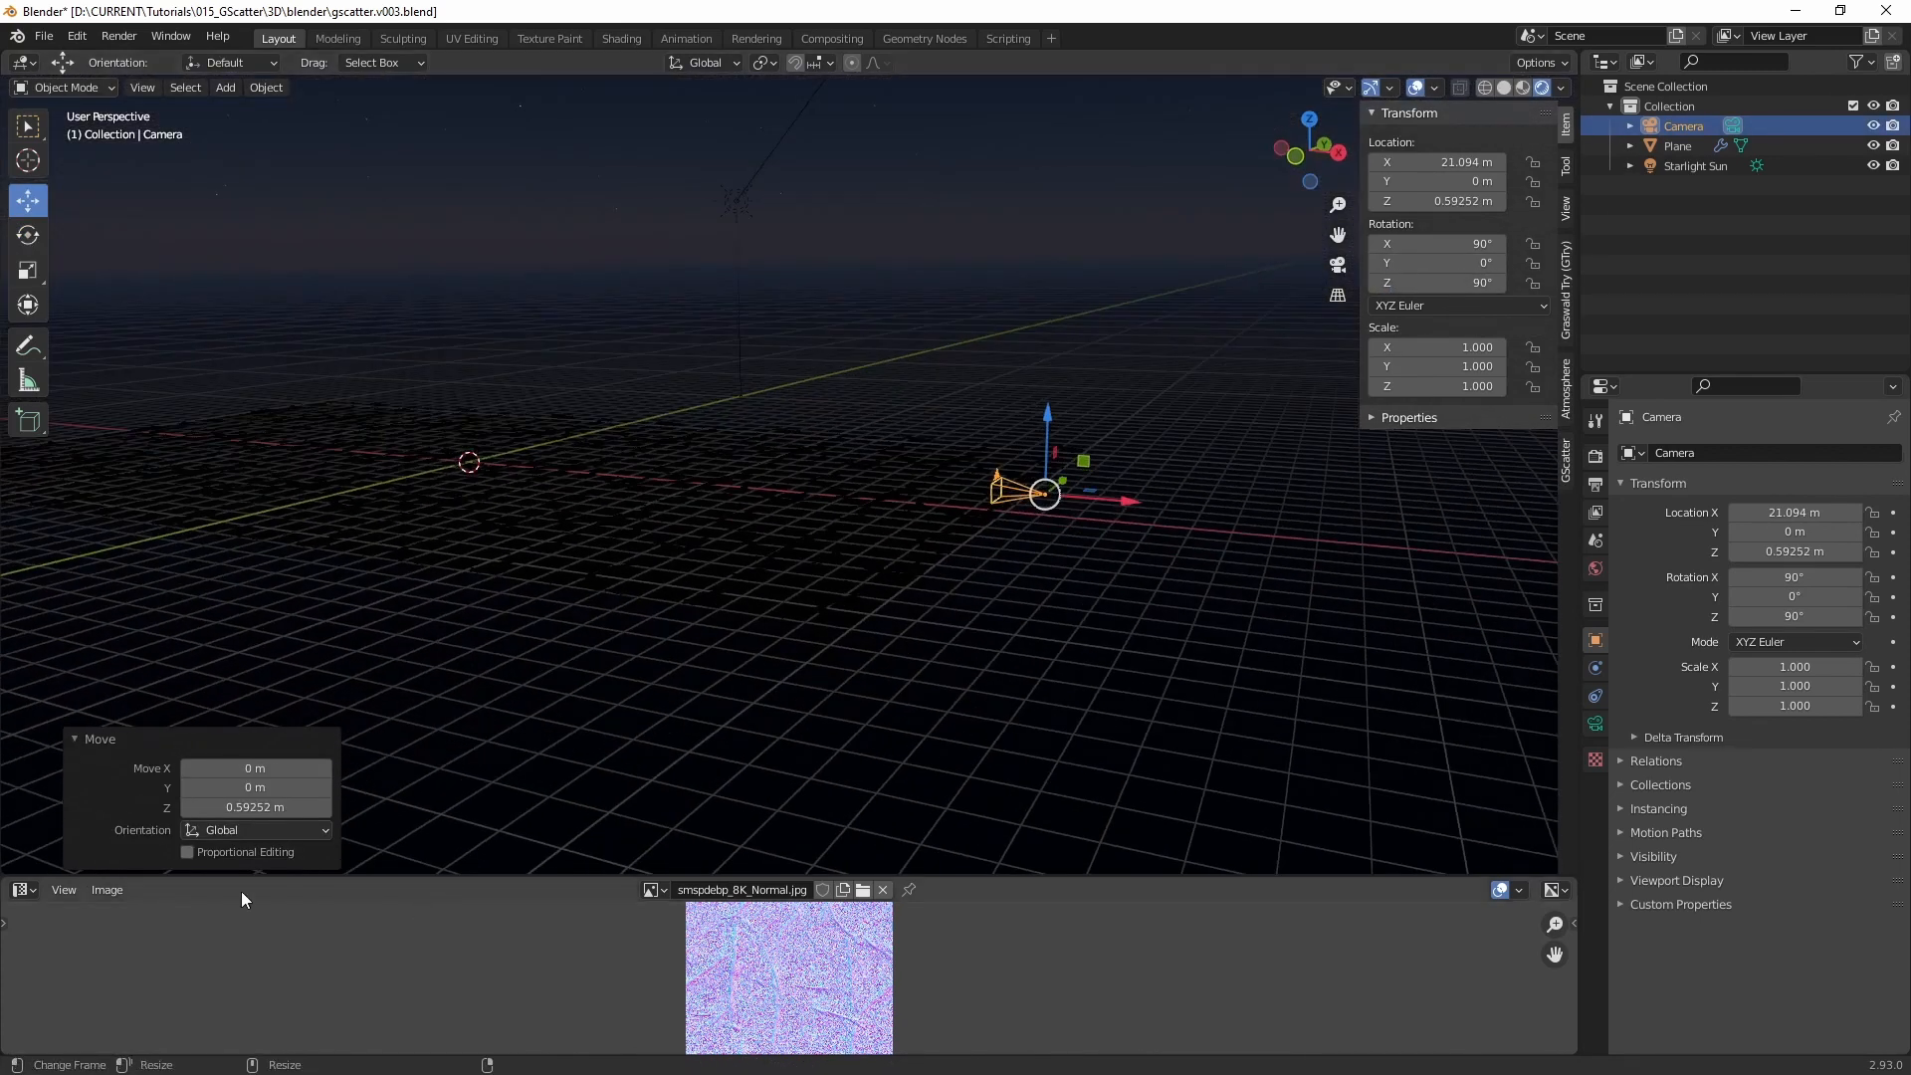
Step: Turn the image editor into an enlarged second 3D viewport looking through the camera, and frame the camera in the perspective viewport
{"action": "left_click", "coordinate": [22, 889]}
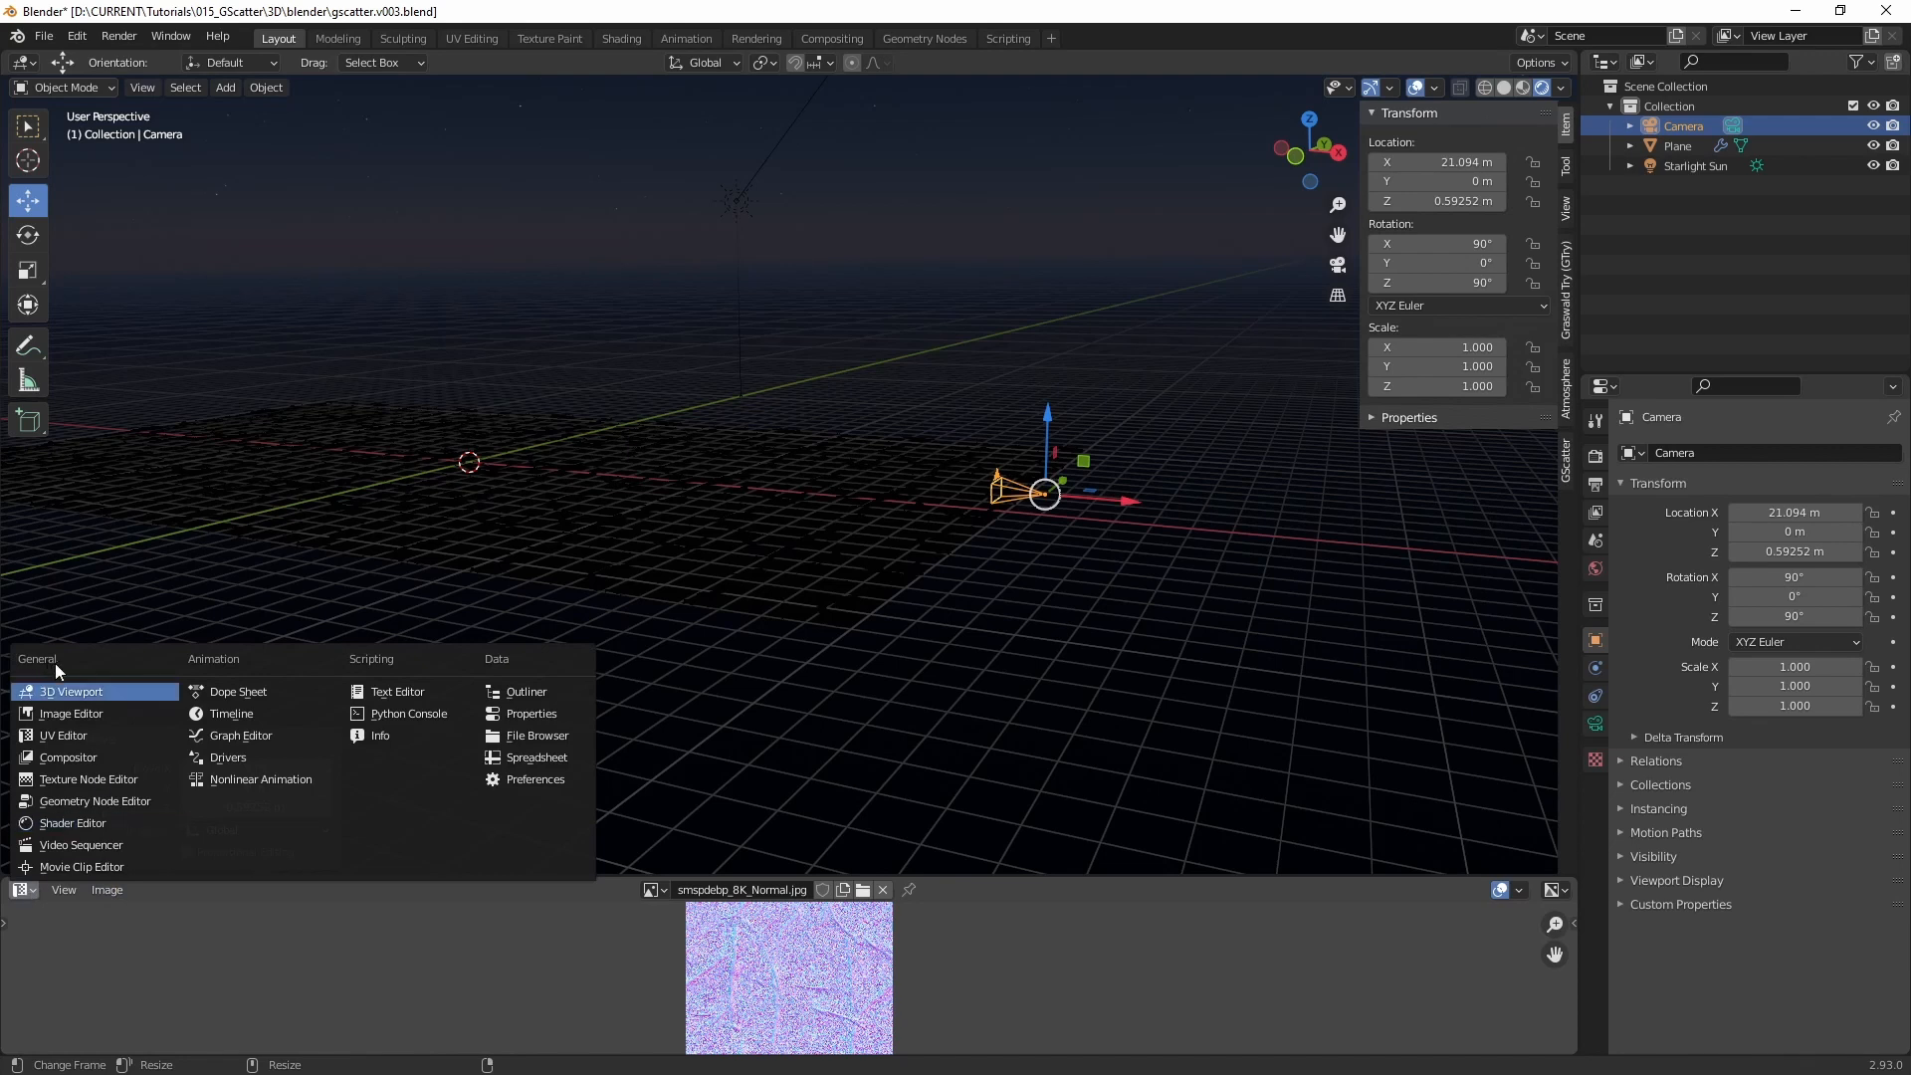
{"action": "left_click", "coordinate": [61, 691]}
{"action": "left_click_drag", "start_coordinate": [1015, 874], "coordinate": [1006, 563]}
{"action": "scroll", "coordinate": [778, 793], "scroll_direction": "down", "scroll_amount": 2}
{"action": "middle_click_drag", "start_coordinate": [779, 795], "coordinate": [886, 720]}
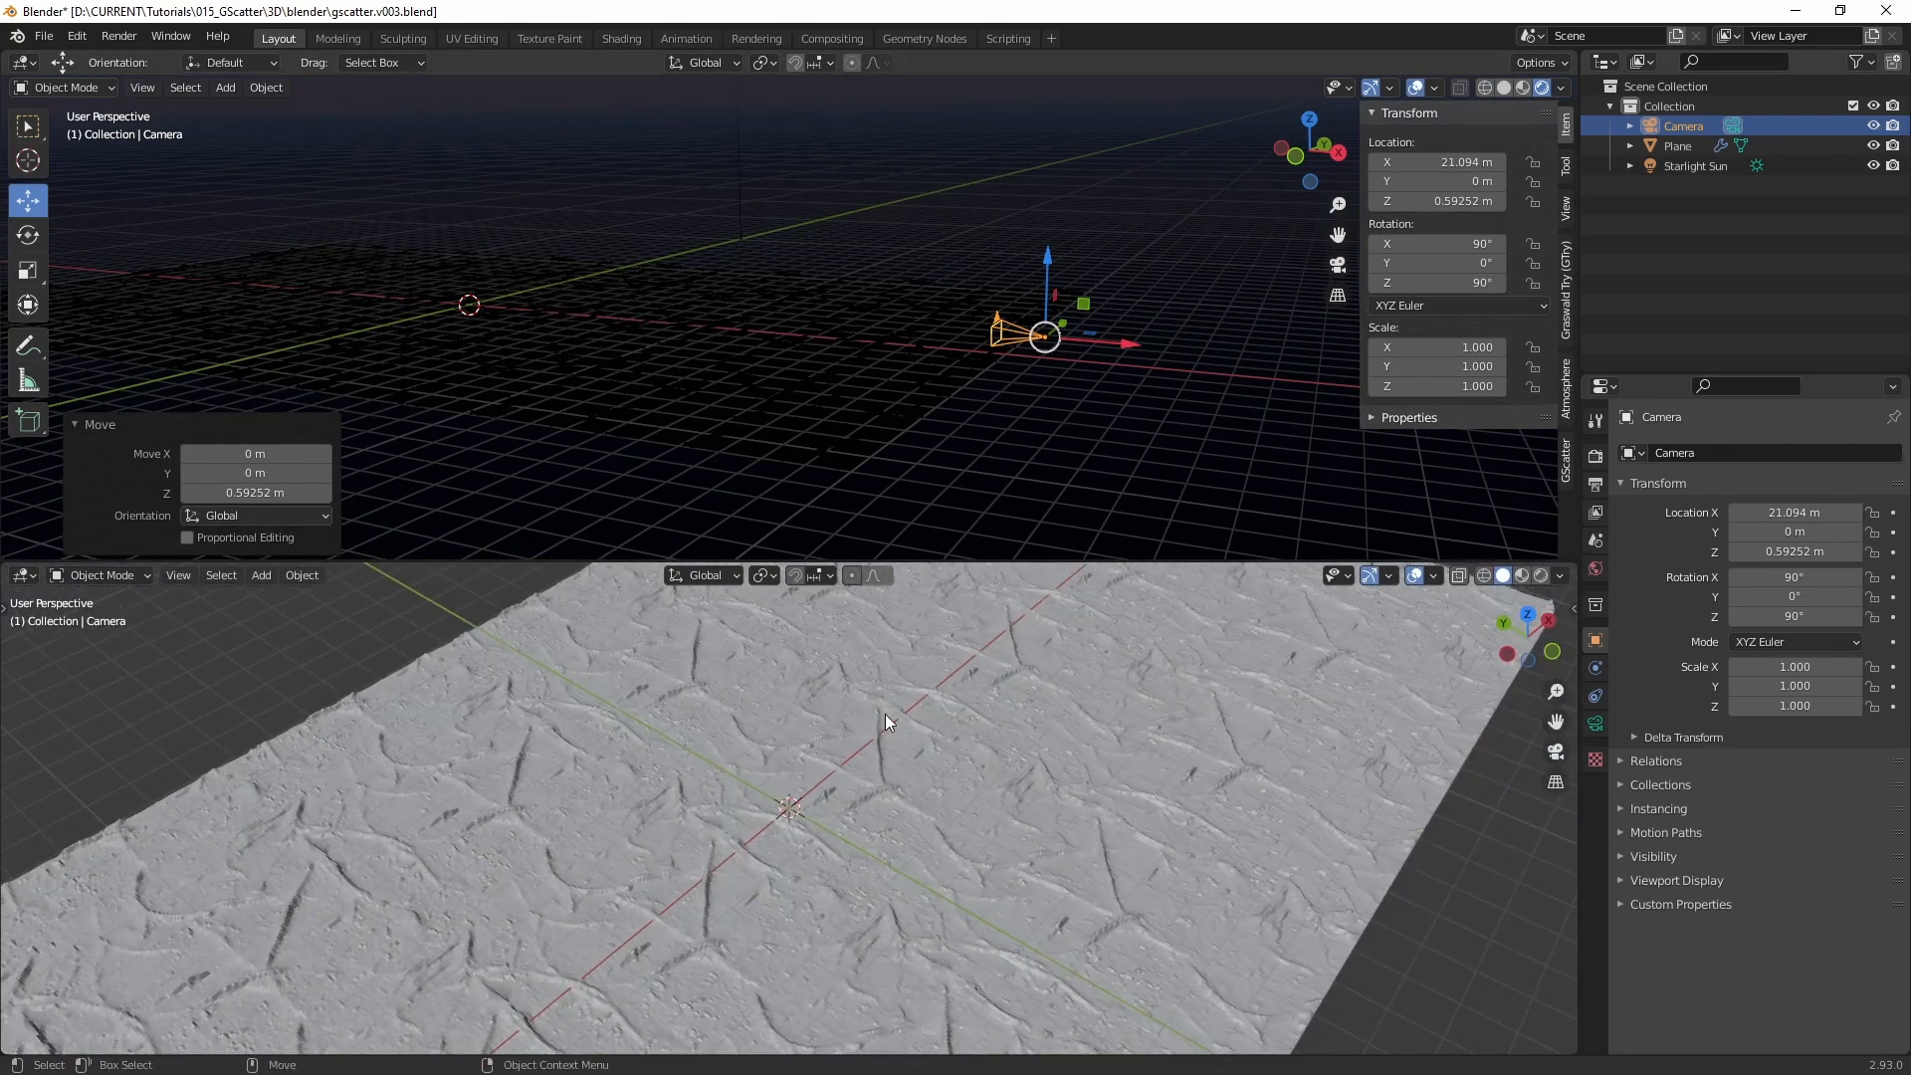
{"action": "left_click", "coordinate": [1554, 765]}
{"action": "left_click", "coordinate": [1553, 761]}
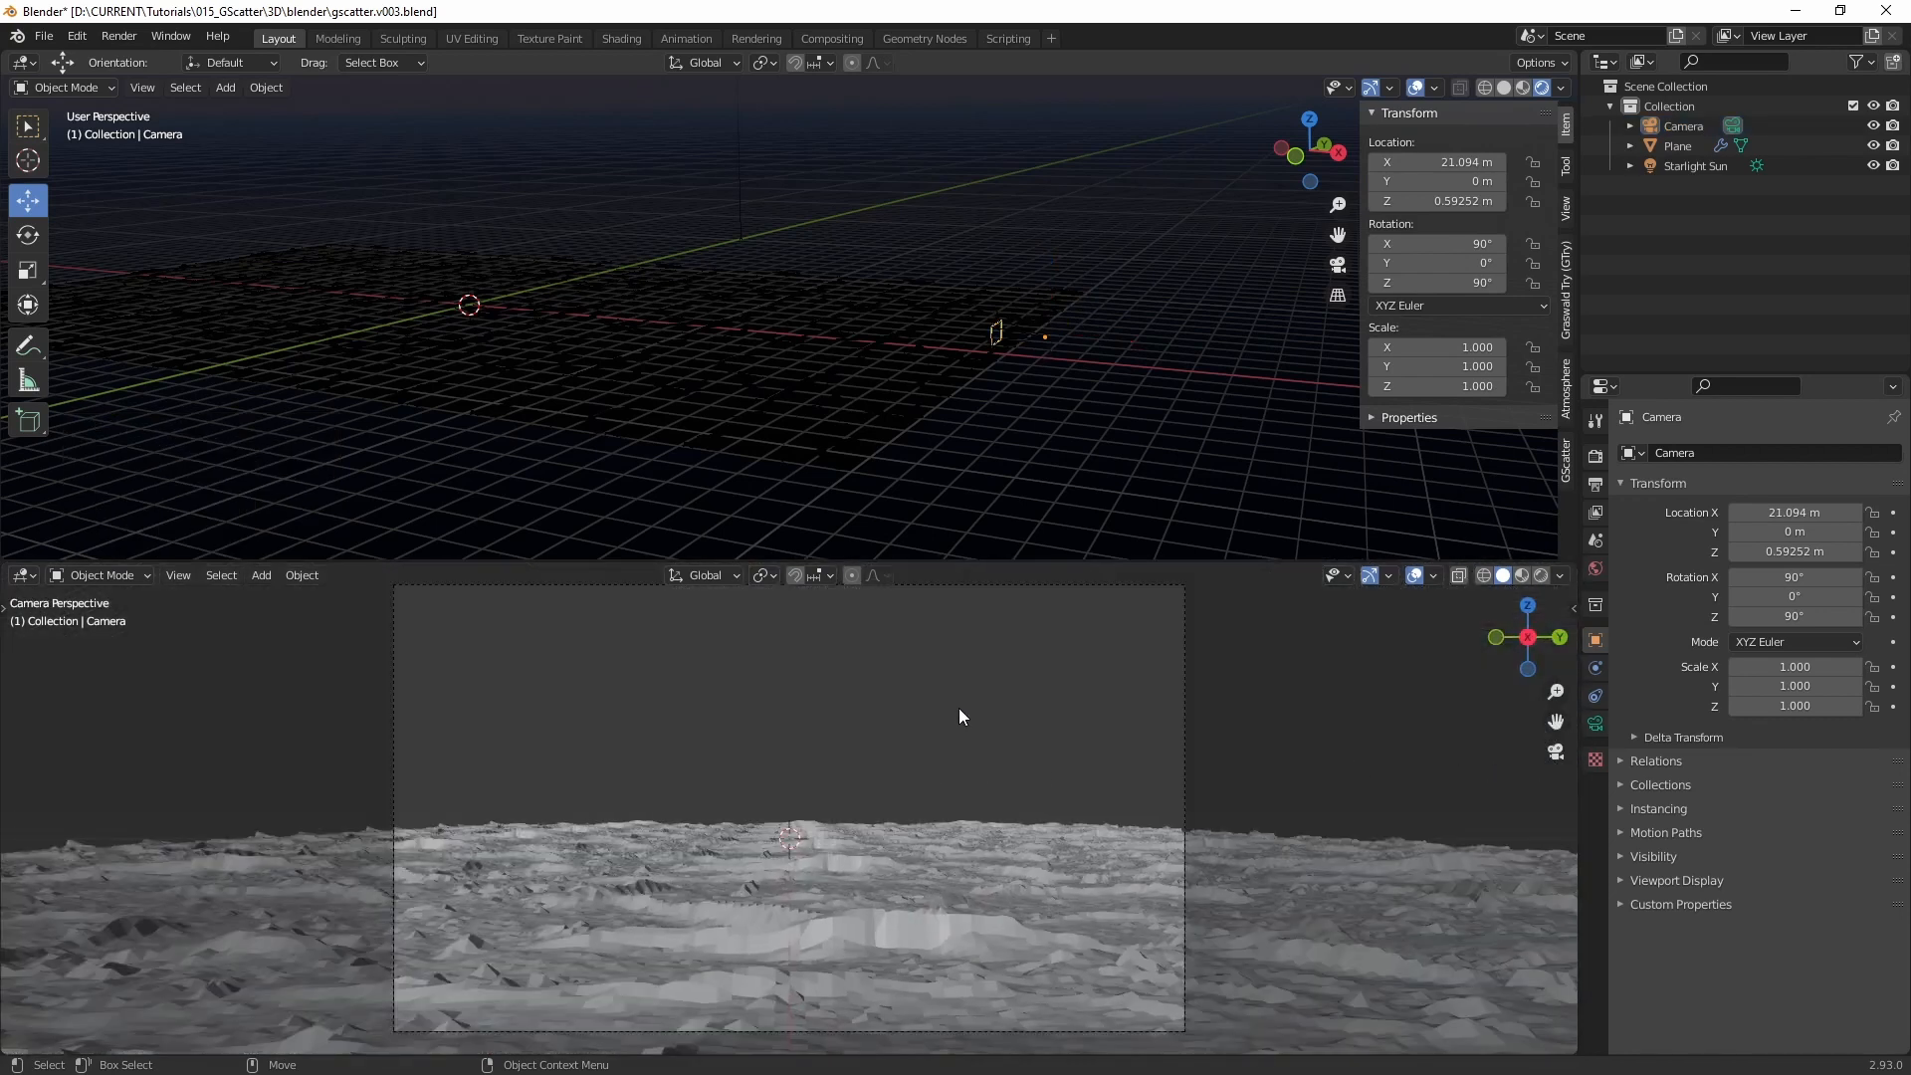
{"action": "middle_click_drag", "start_coordinate": [1072, 386], "coordinate": [1123, 304]}
{"action": "left_click_drag", "start_coordinate": [1200, 291], "coordinate": [1156, 357]}
{"action": "key", "text": "KP_Decimal"}
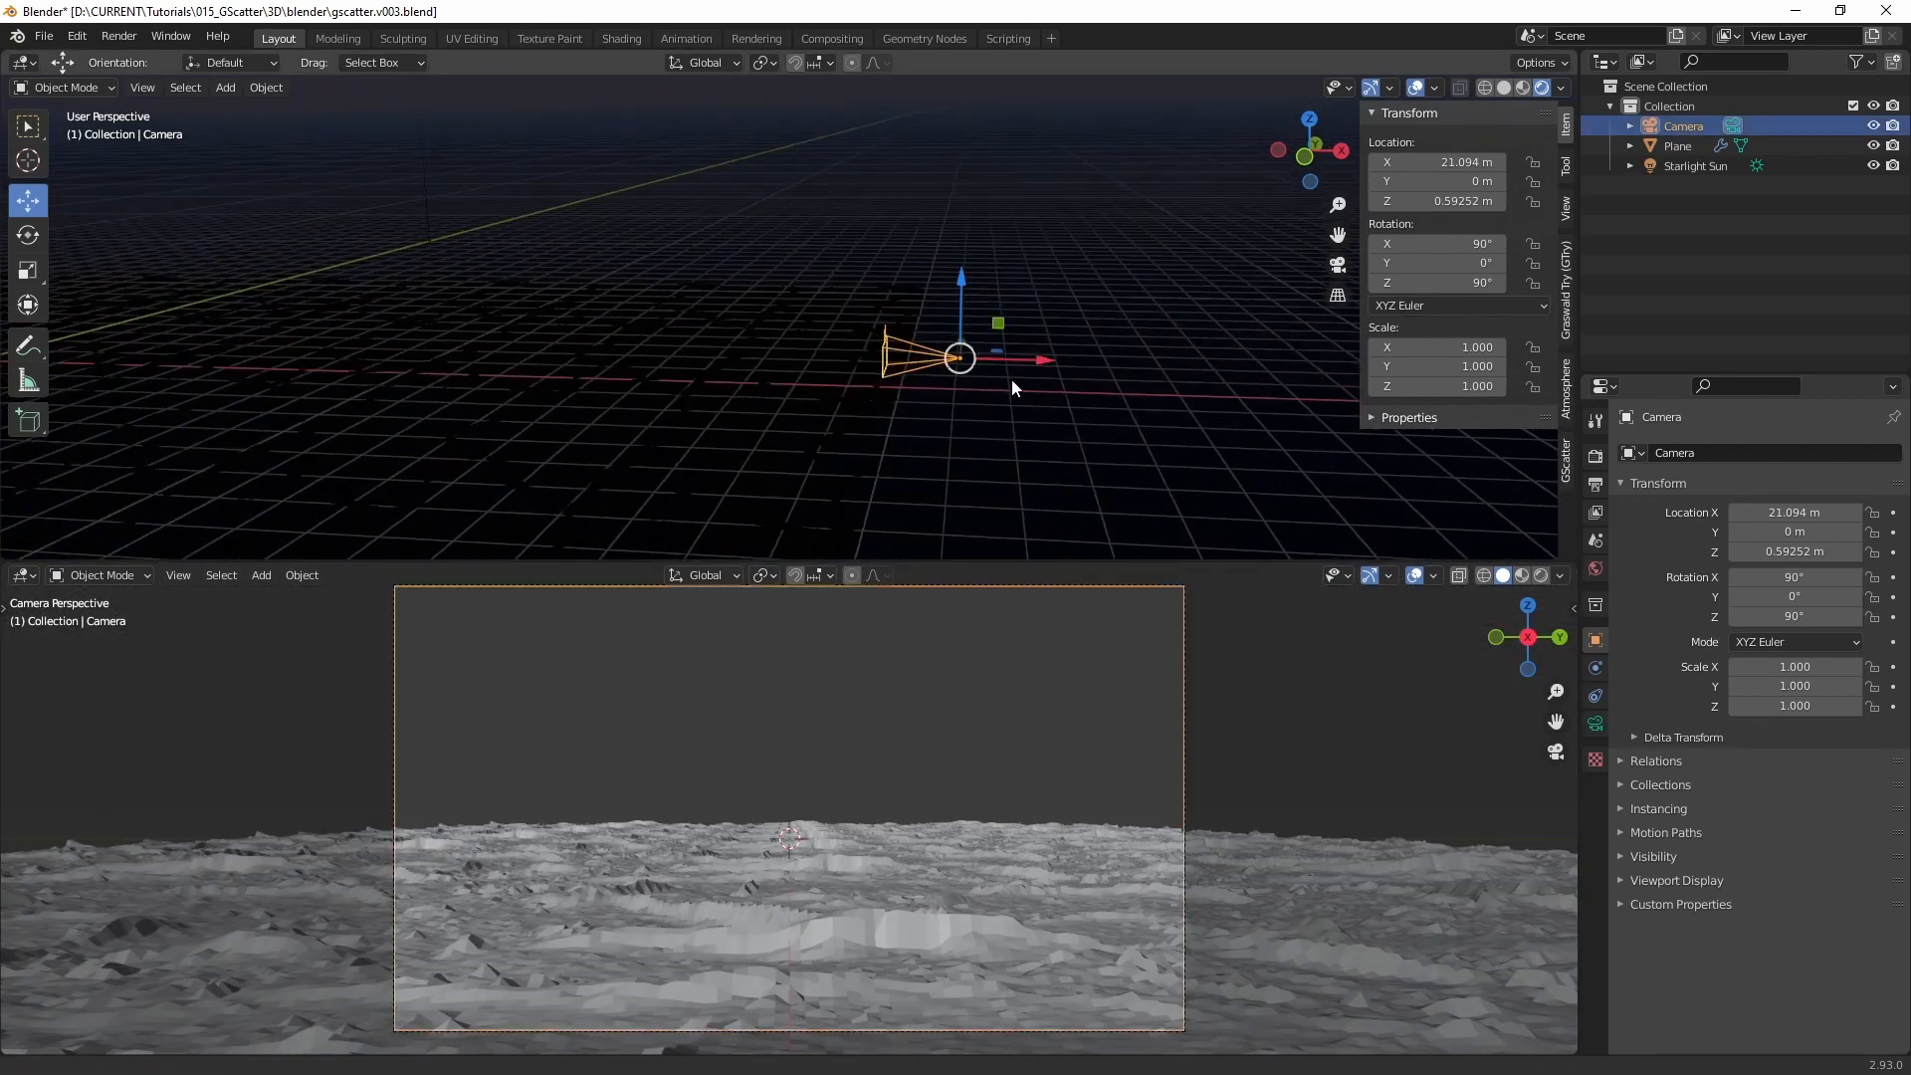
Step: Set the render resolution to 2048 by 858 px and enlarge the camera frame in its viewport
{"action": "left_click", "coordinate": [1596, 458]}
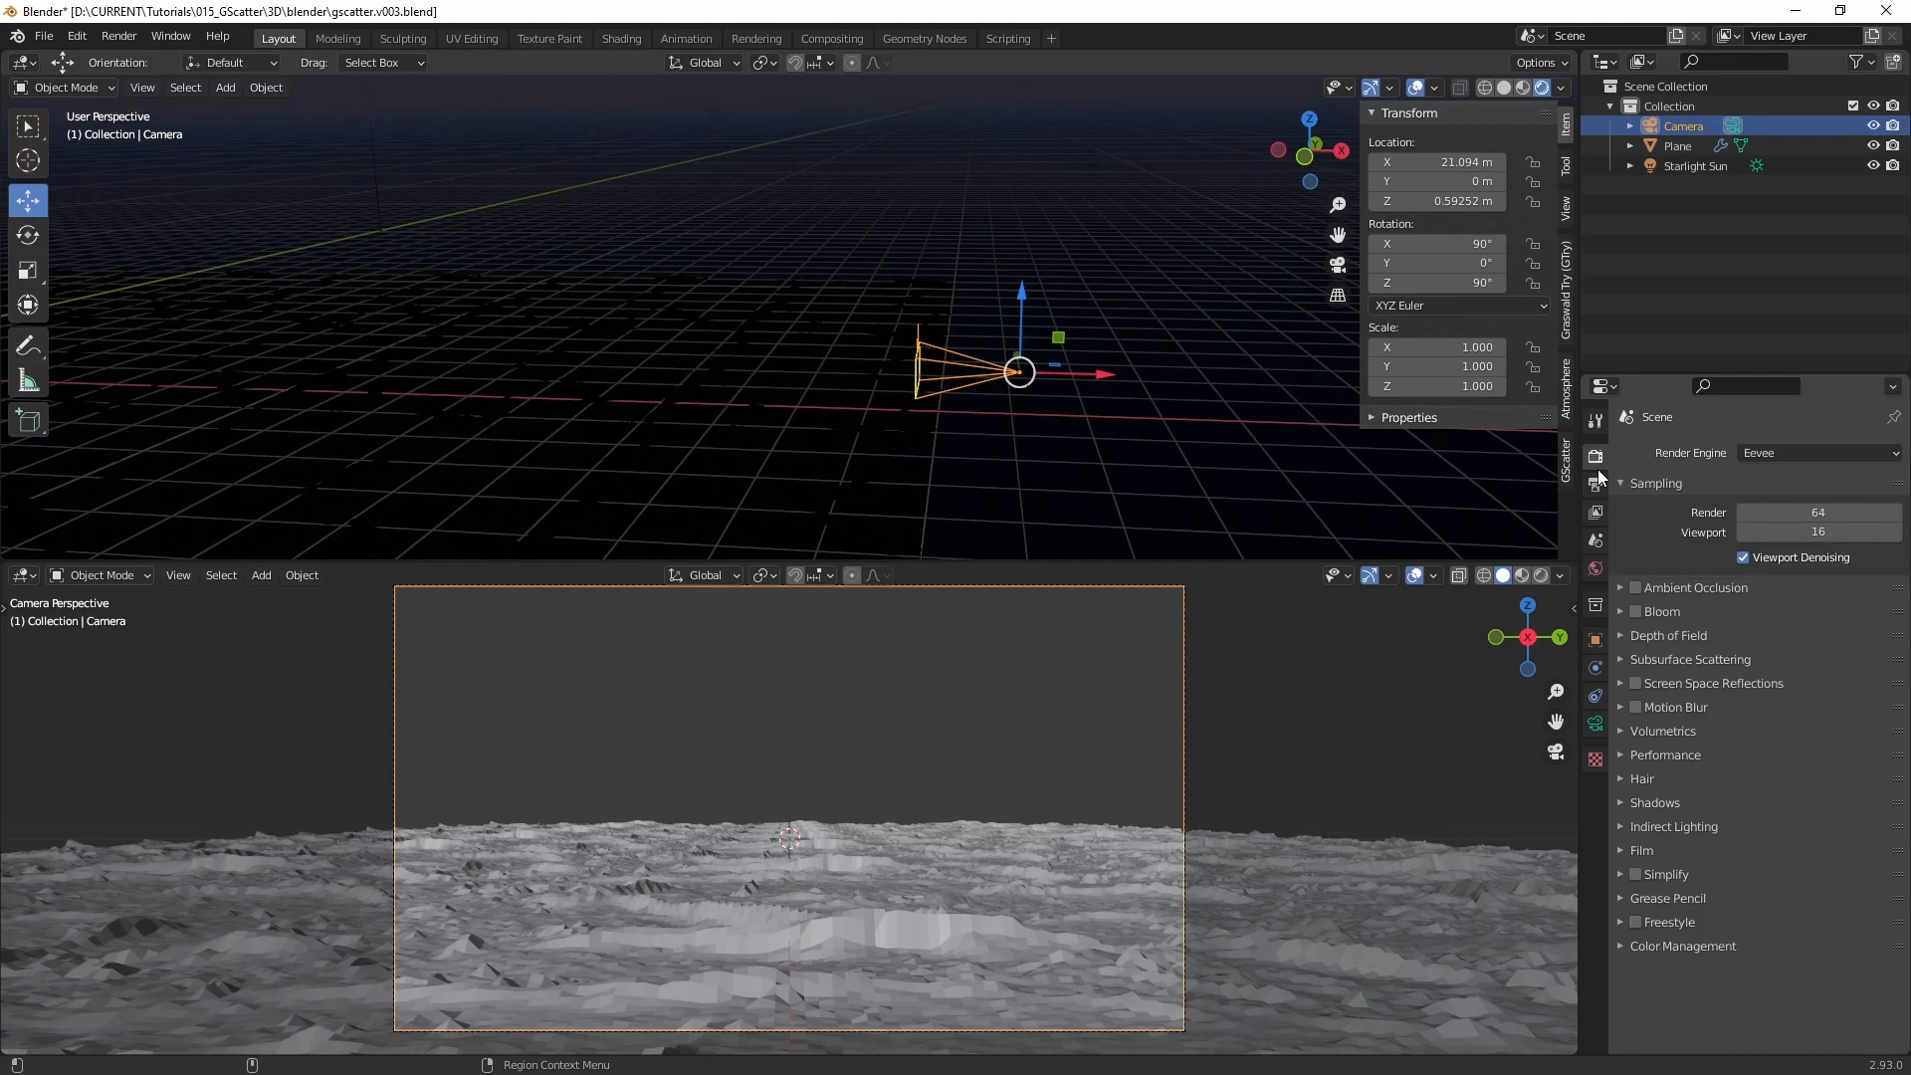
{"action": "left_click", "coordinate": [1596, 484]}
{"action": "left_click", "coordinate": [1819, 479]}
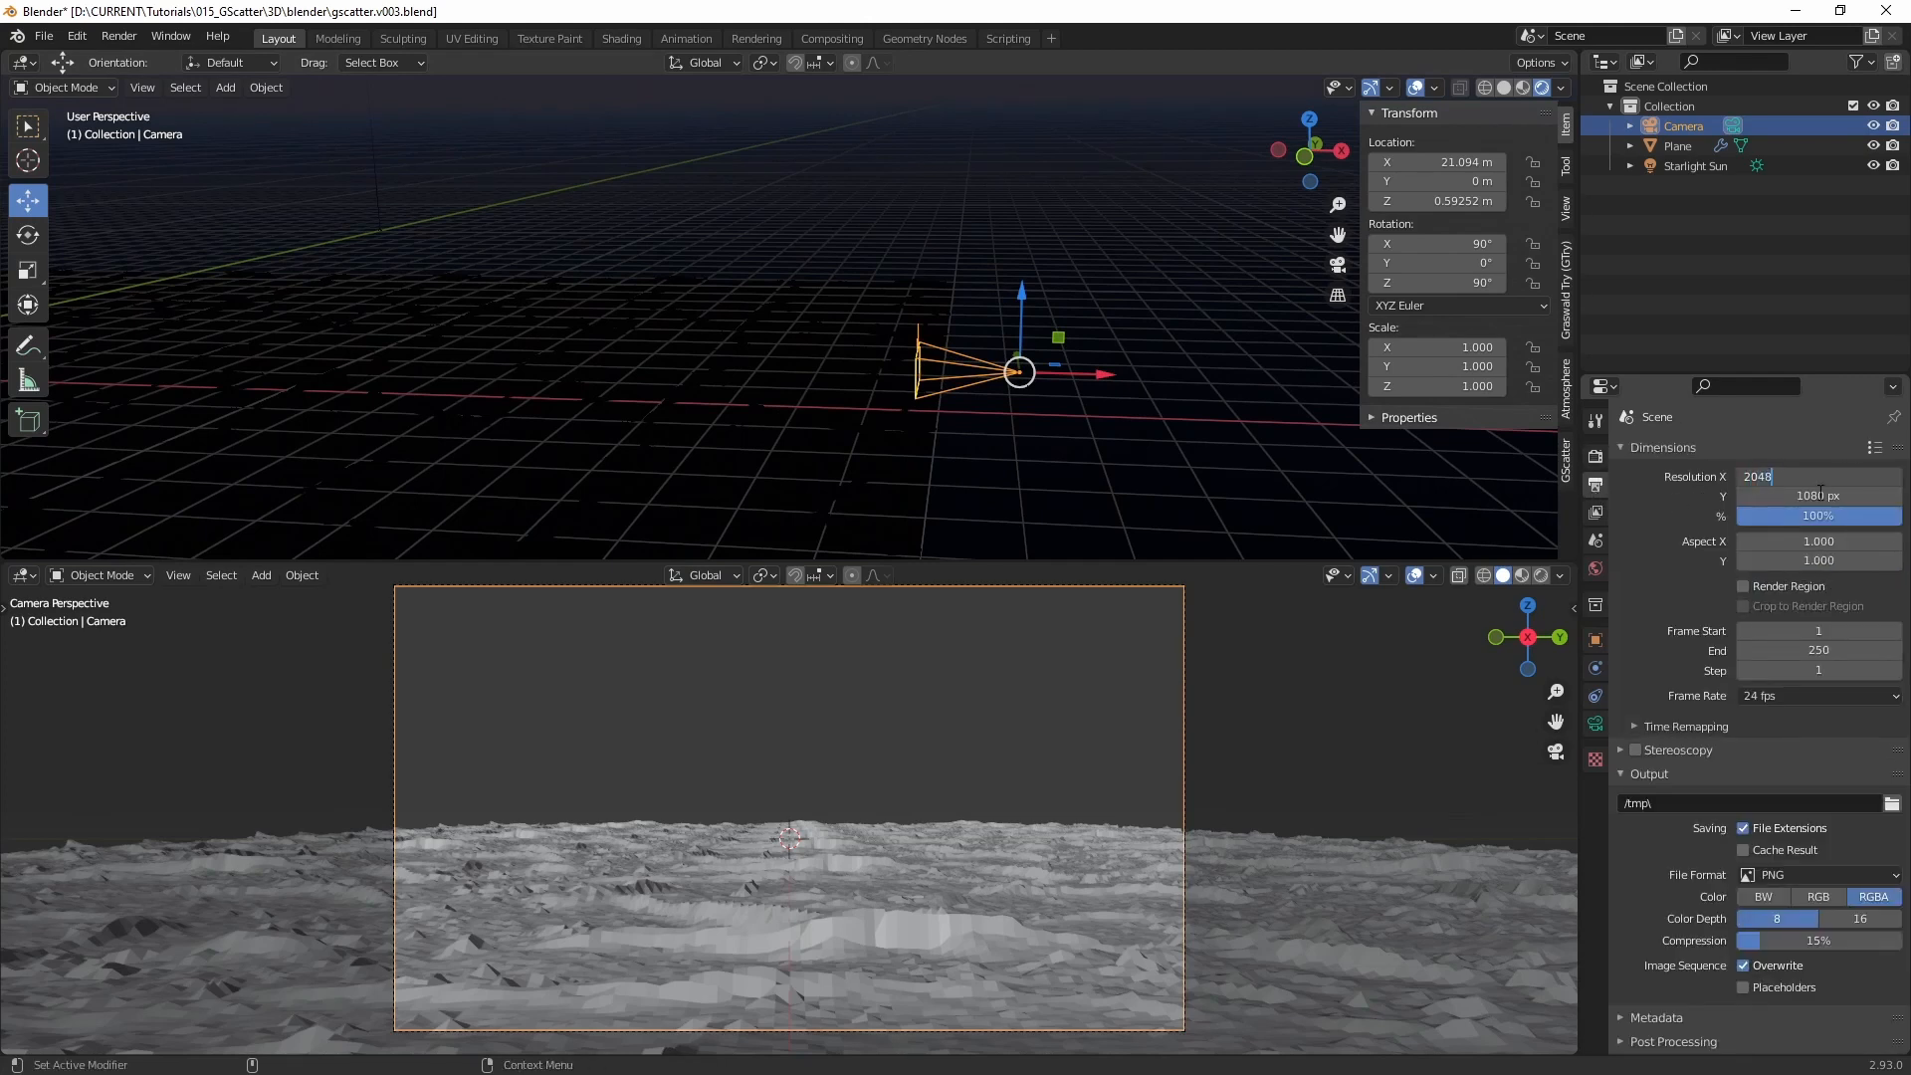
{"action": "left_click", "coordinate": [1821, 495]}
{"action": "key", "text": "Return"}
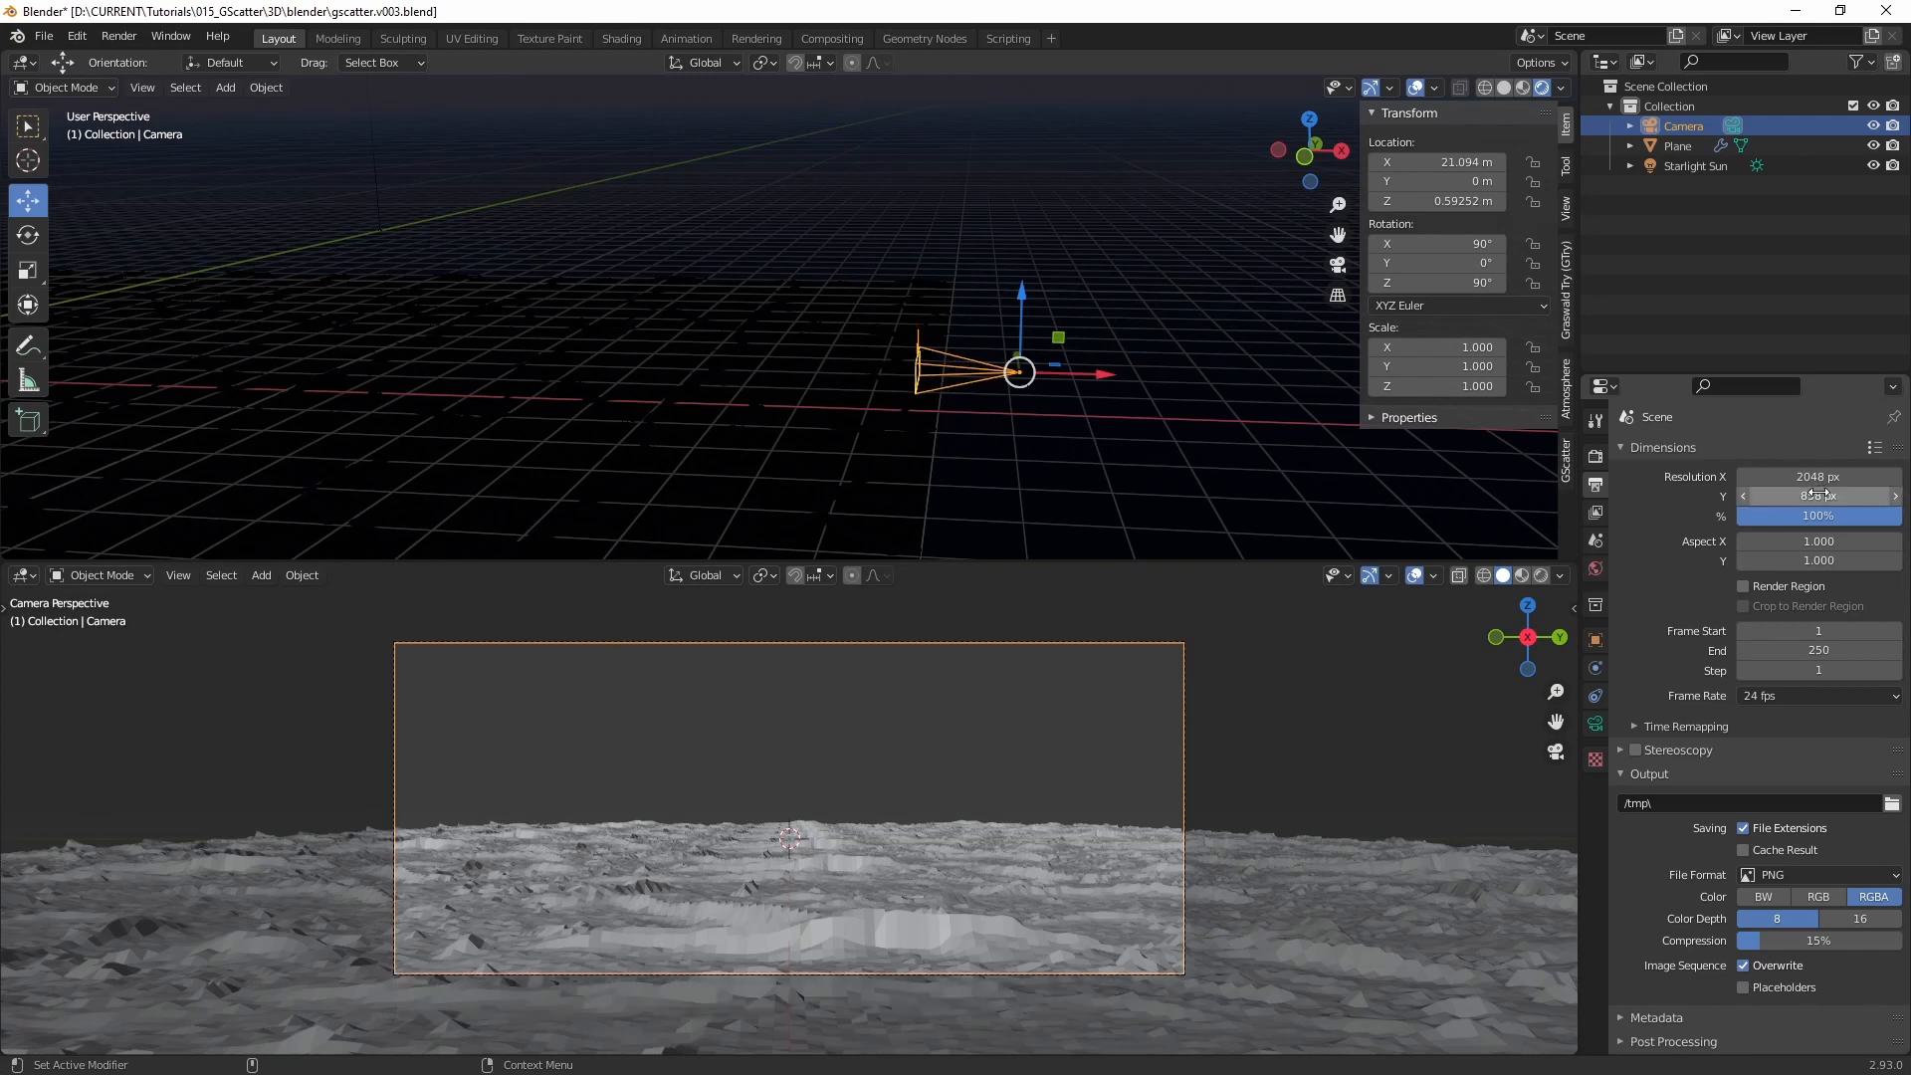
{"action": "mouse_move", "coordinate": [863, 789]}
{"action": "middle_mouse_down", "text": "ctrl"}
{"action": "mouse_move", "coordinate": [911, 768]}
{"action": "mouse_move", "coordinate": [836, 808]}
{"action": "mouse_move", "coordinate": [838, 789]}
{"action": "middle_mouse_up", "text": "ctrl"}
{"action": "scroll", "coordinate": [838, 788], "scroll_direction": "up", "scroll_amount": 2}
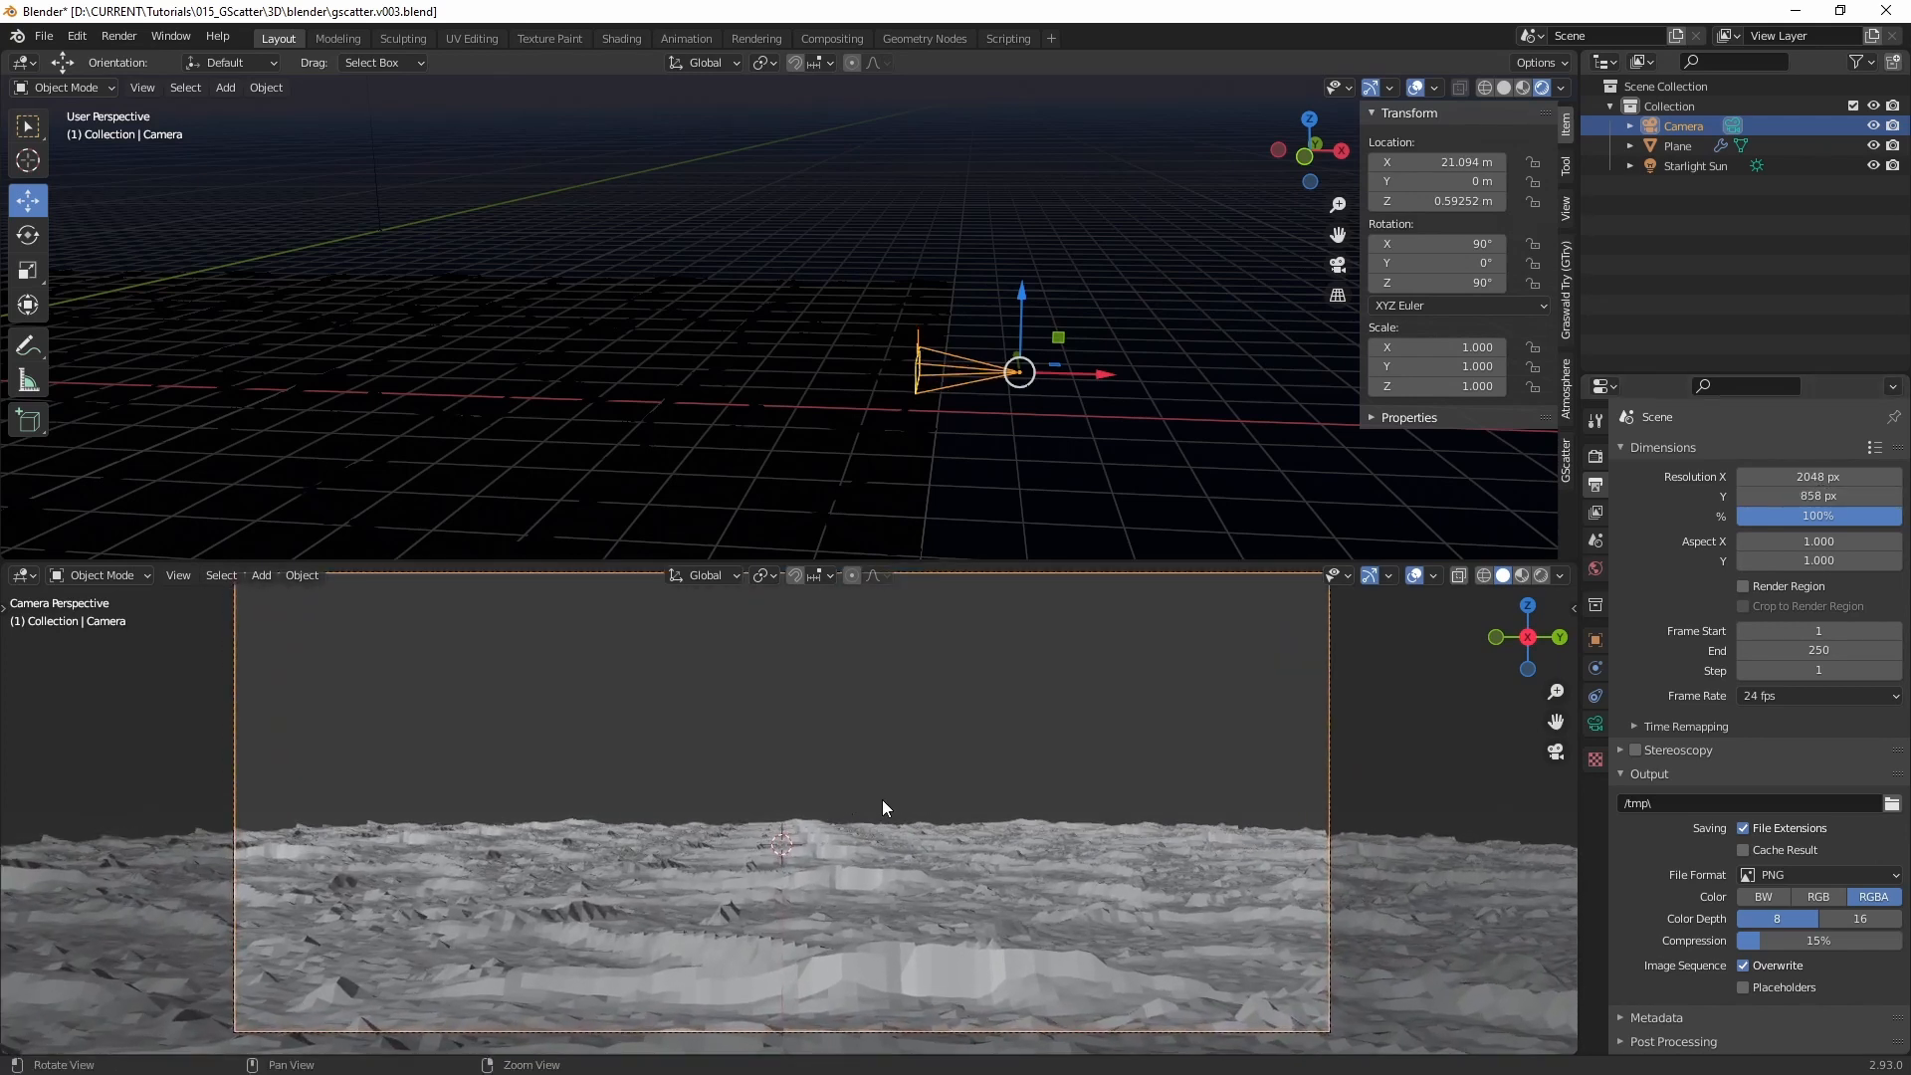
Step: Show the perspective viewport in material preview shading and the camera viewport in rendered shading
{"action": "left_click", "coordinate": [817, 441]}
{"action": "left_click", "coordinate": [816, 444]}
{"action": "left_click_drag", "start_coordinate": [862, 459], "coordinate": [896, 470], "text": "alt"}
{"action": "middle_click_drag", "start_coordinate": [695, 416], "coordinate": [790, 394], "text": "alt"}
{"action": "middle_click_drag", "start_coordinate": [536, 302], "coordinate": [790, 329], "text": "alt"}
{"action": "left_click", "coordinate": [1522, 89]}
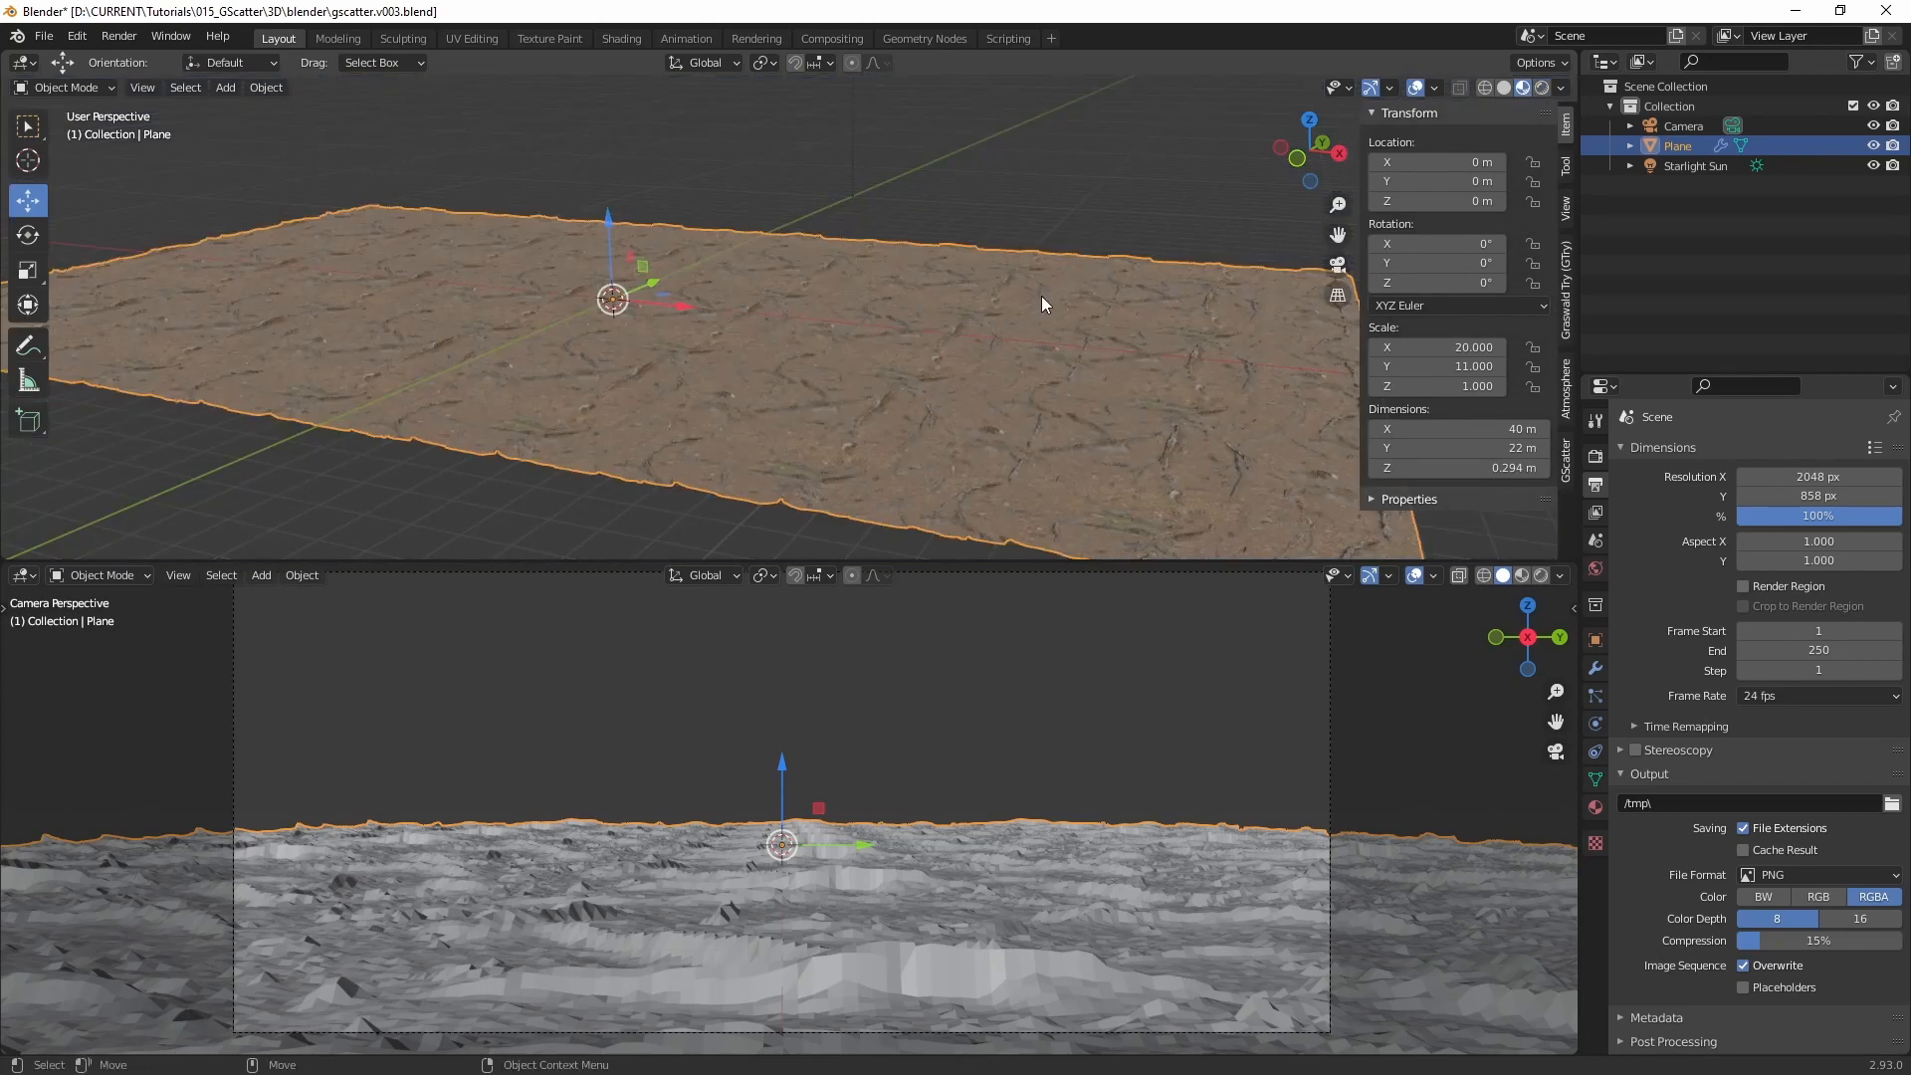
{"action": "left_click", "coordinate": [1541, 578]}
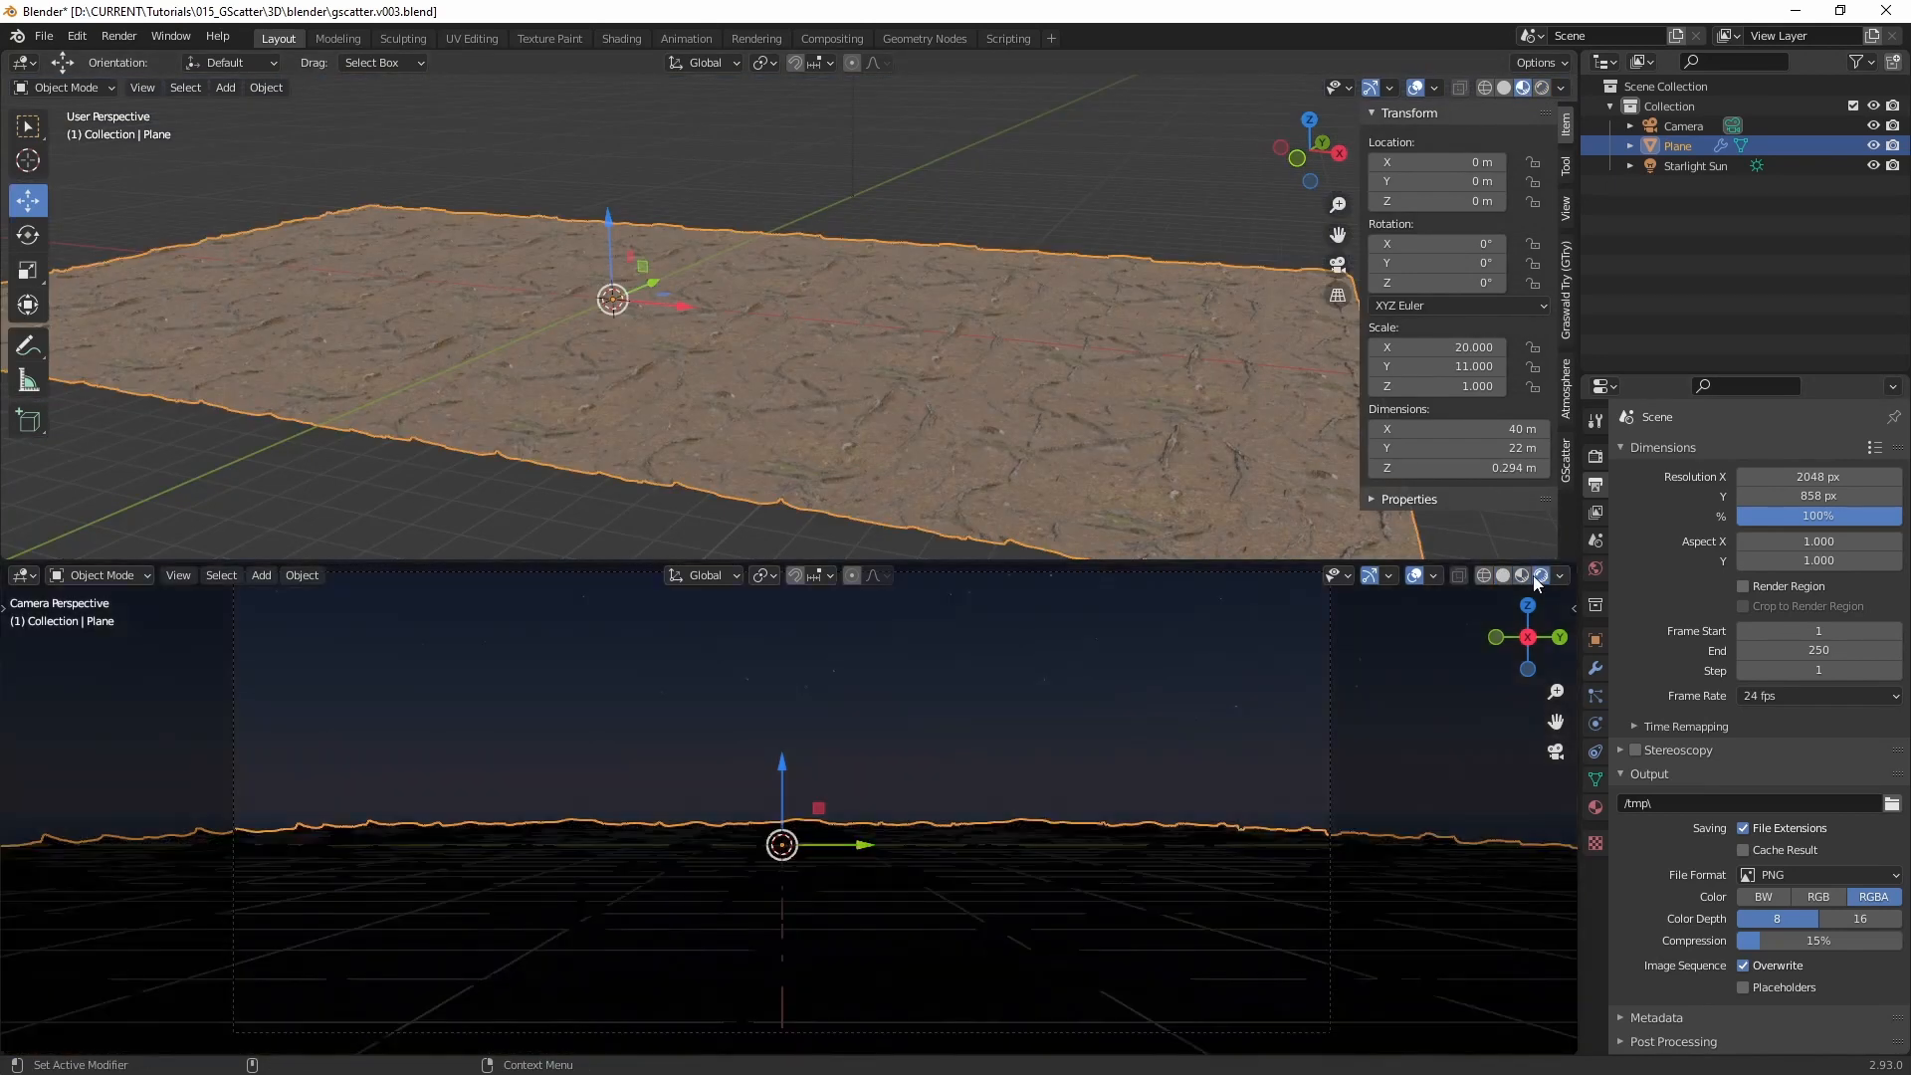
{"action": "left_click", "coordinate": [866, 837]}
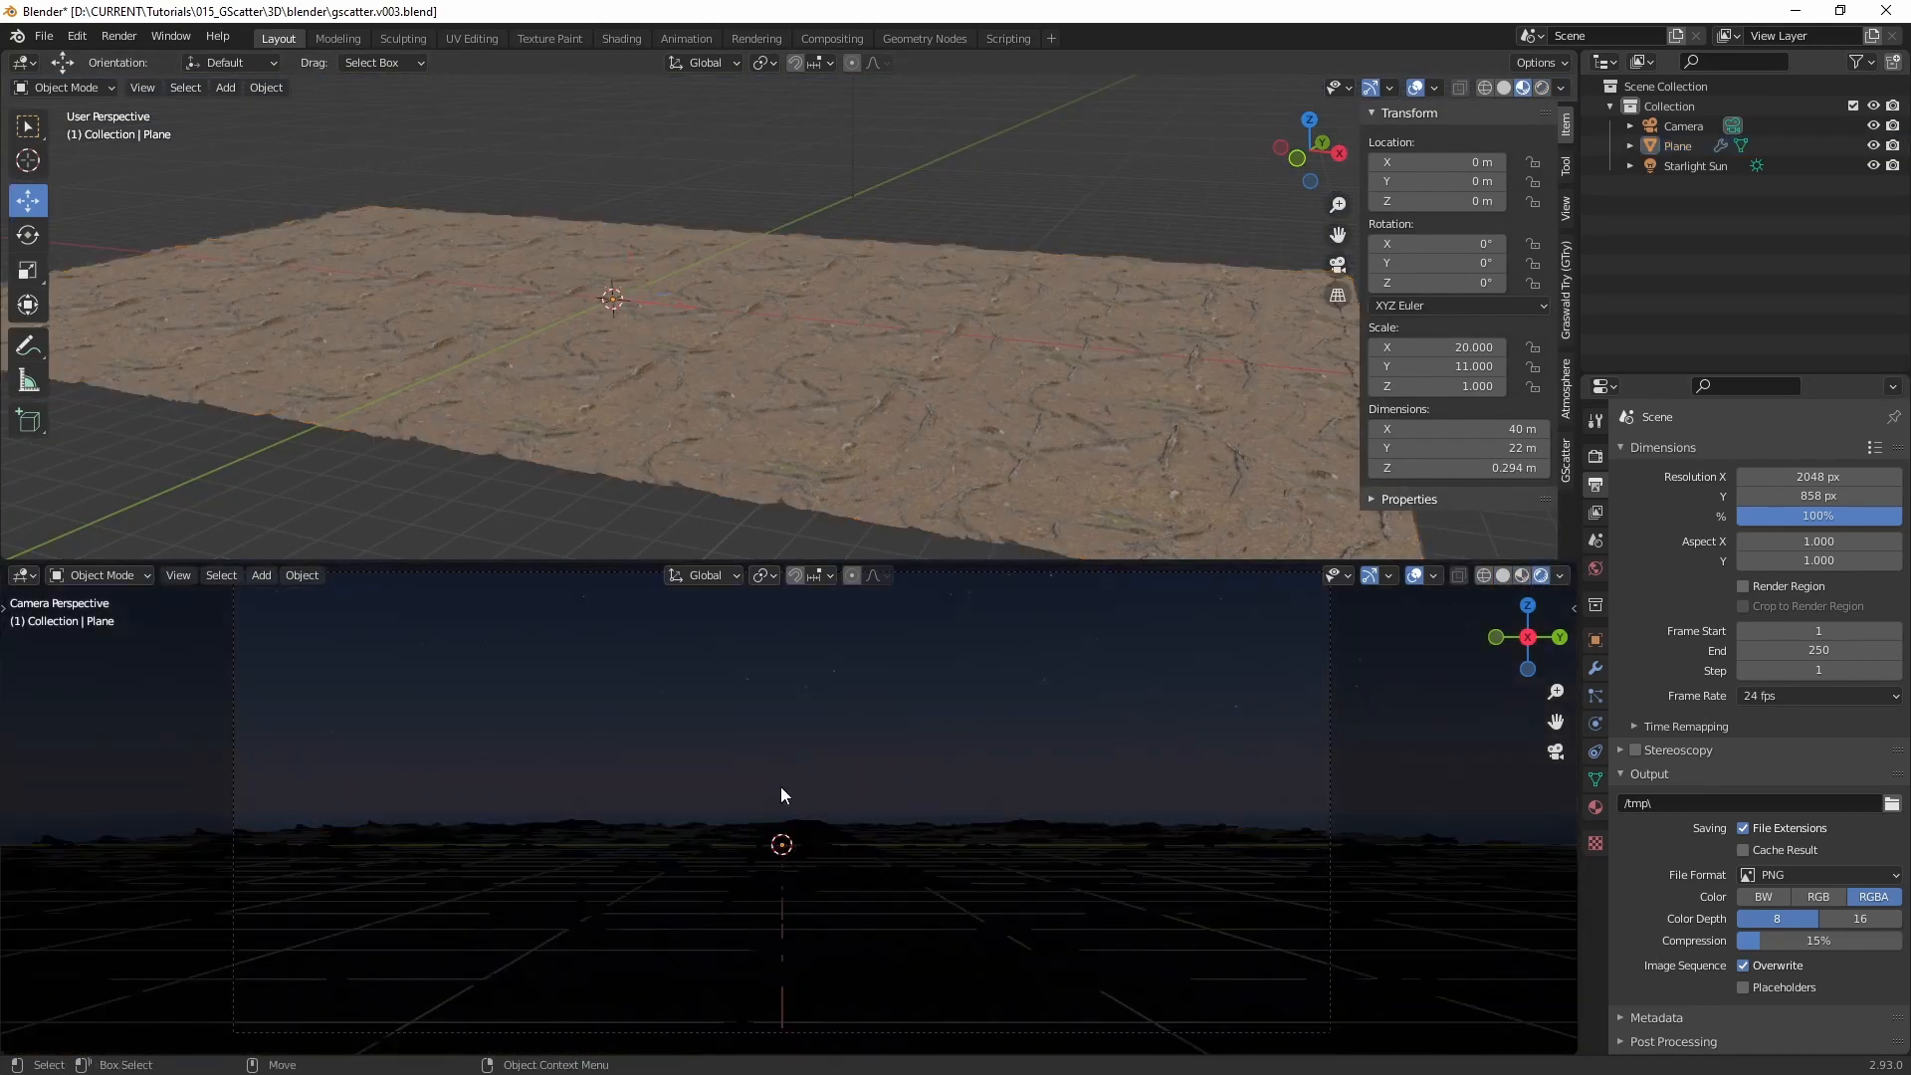
Step: Add a new plane mesh at the centre of the ground as the water surface
{"action": "left_click", "coordinate": [799, 328]}
{"action": "mouse_move", "coordinate": [943, 382]}
{"action": "middle_mouse_down"}
{"action": "mouse_move", "coordinate": [1032, 375]}
{"action": "mouse_move", "coordinate": [956, 358]}
{"action": "middle_mouse_up"}
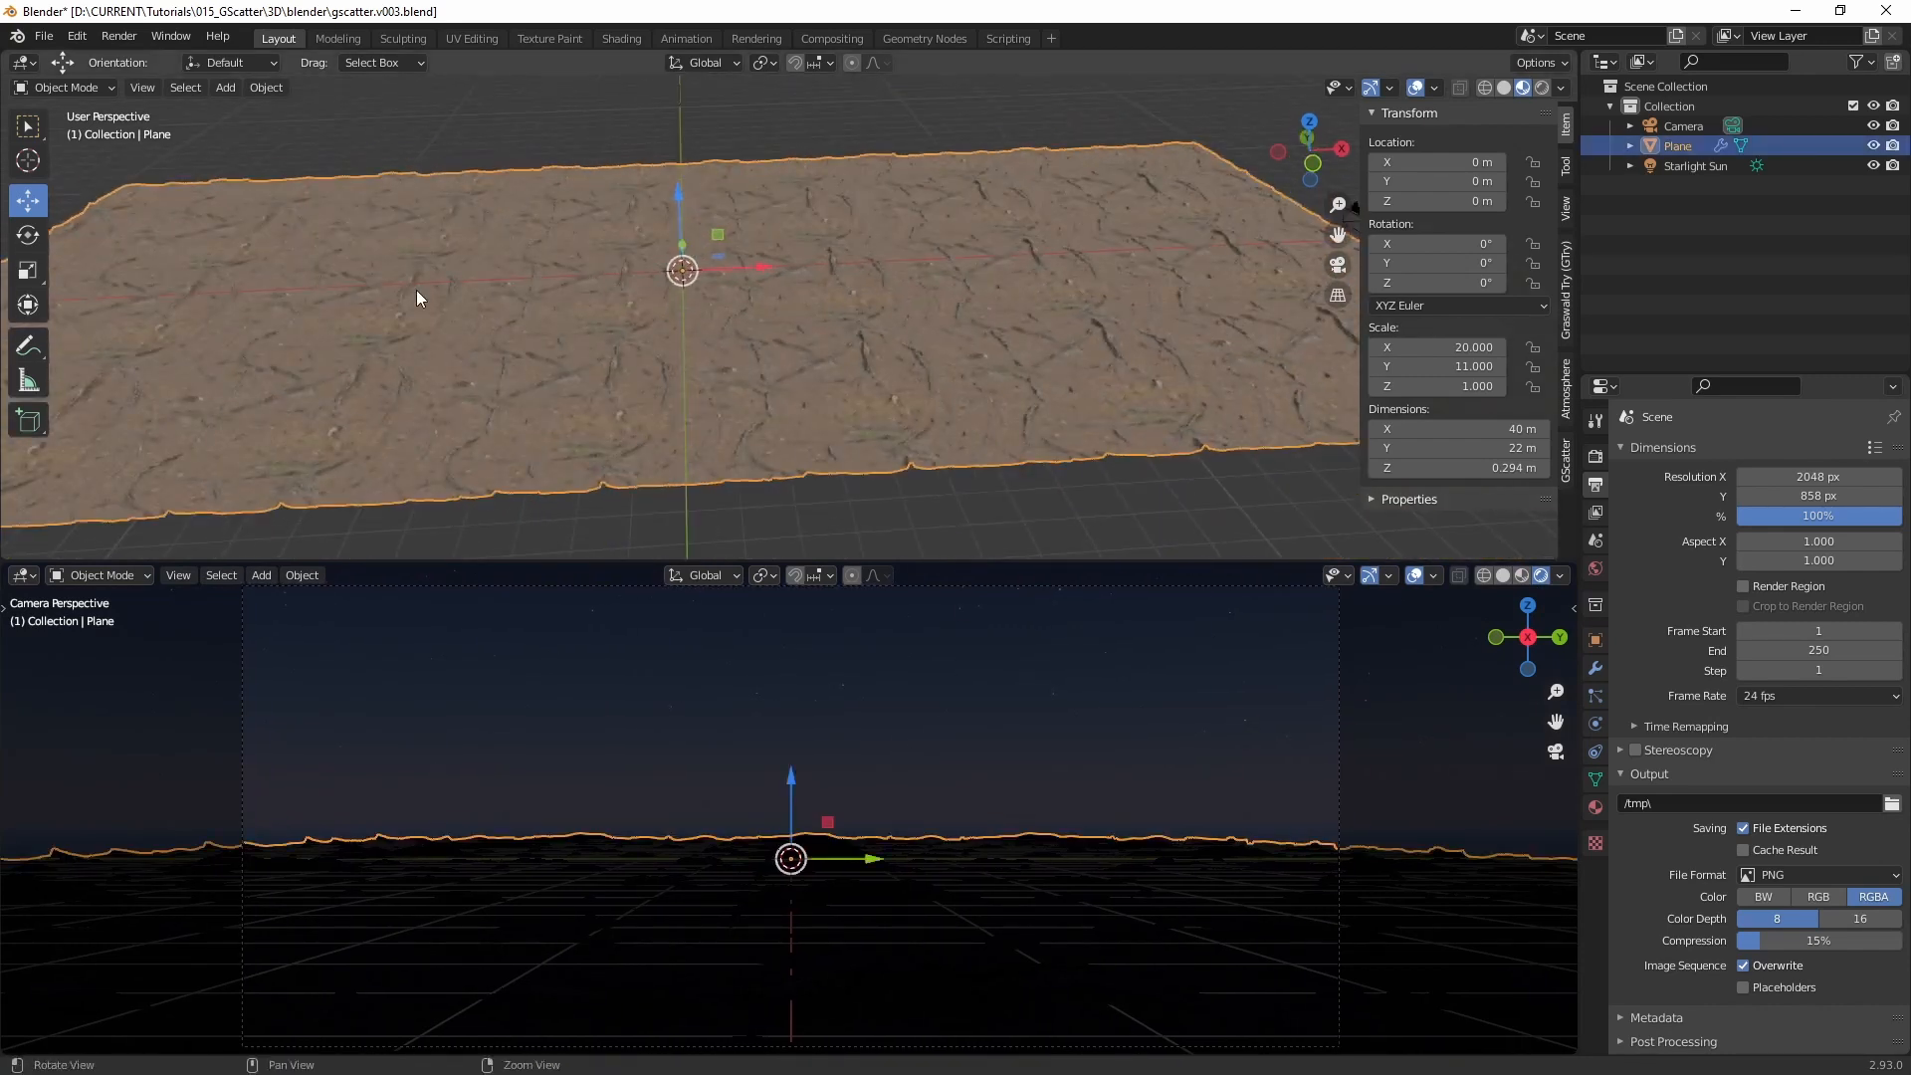
{"action": "left_click", "coordinate": [225, 88]}
{"action": "mouse_move", "coordinate": [337, 110]}
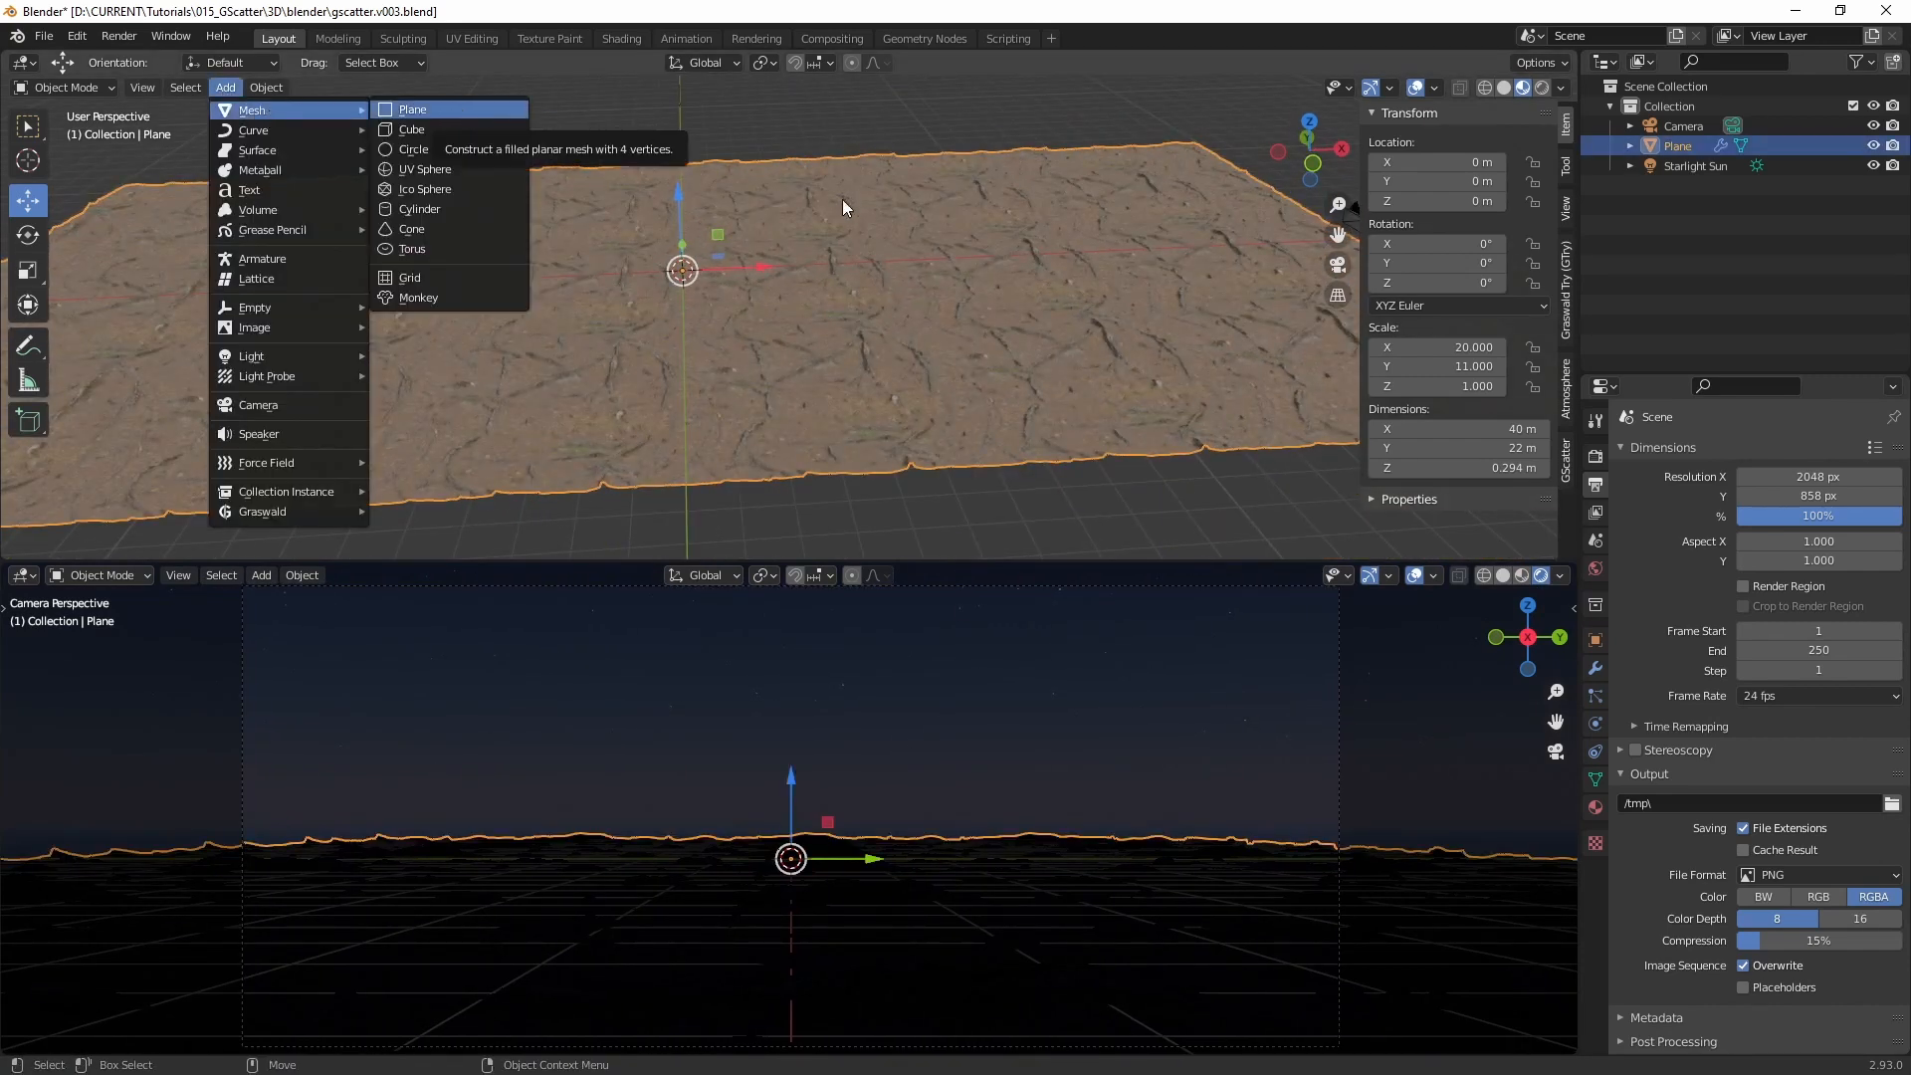
{"action": "left_click", "coordinate": [435, 109]}
Step: Scale the new plane to about 23.2 in X and 13 in Y so it extends past the ground
{"action": "key", "text": "shift+space"}
{"action": "key", "text": "s"}
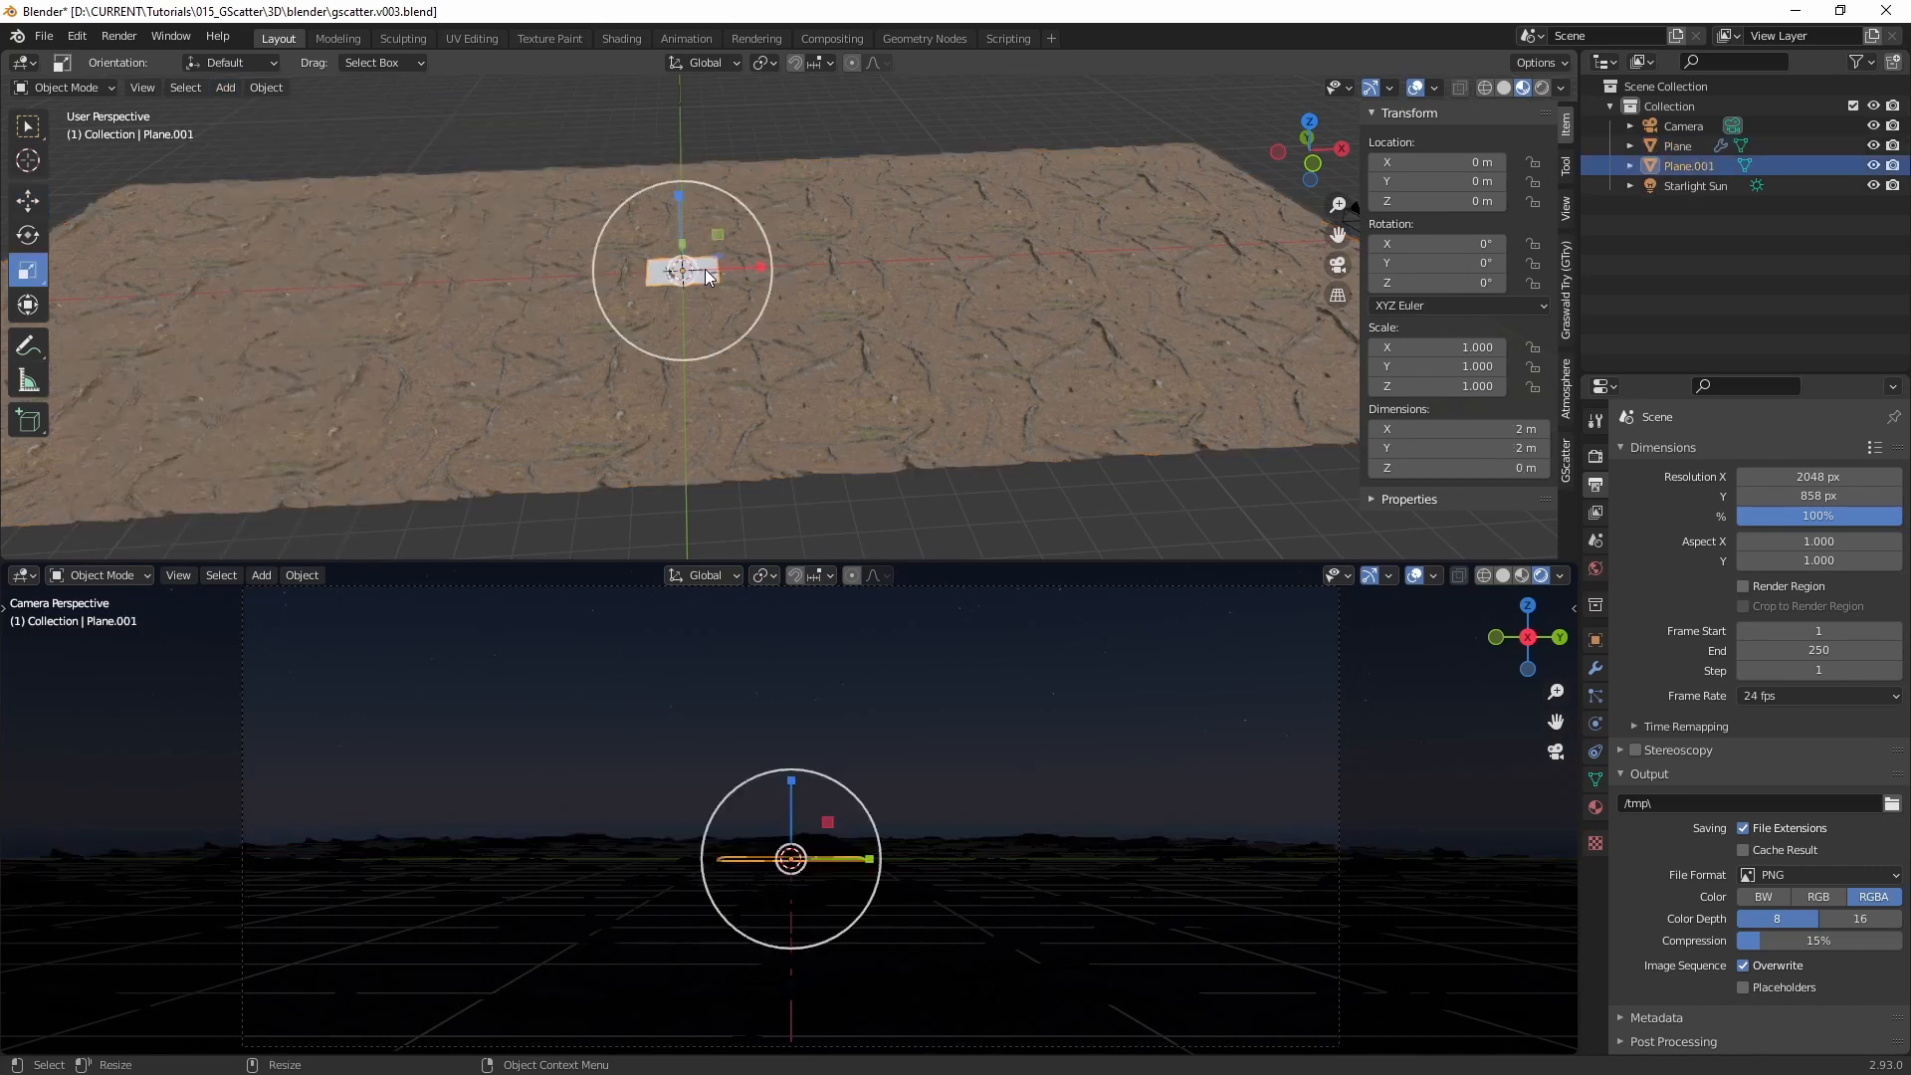
{"action": "middle_click_drag", "start_coordinate": [749, 256], "coordinate": [691, 328]}
{"action": "left_click_drag", "start_coordinate": [924, 200], "coordinate": [1161, 219]}
{"action": "scroll", "coordinate": [742, 342], "scroll_direction": "down", "scroll_amount": 3}
{"action": "key", "text": "s"}
{"action": "key", "text": "x"}
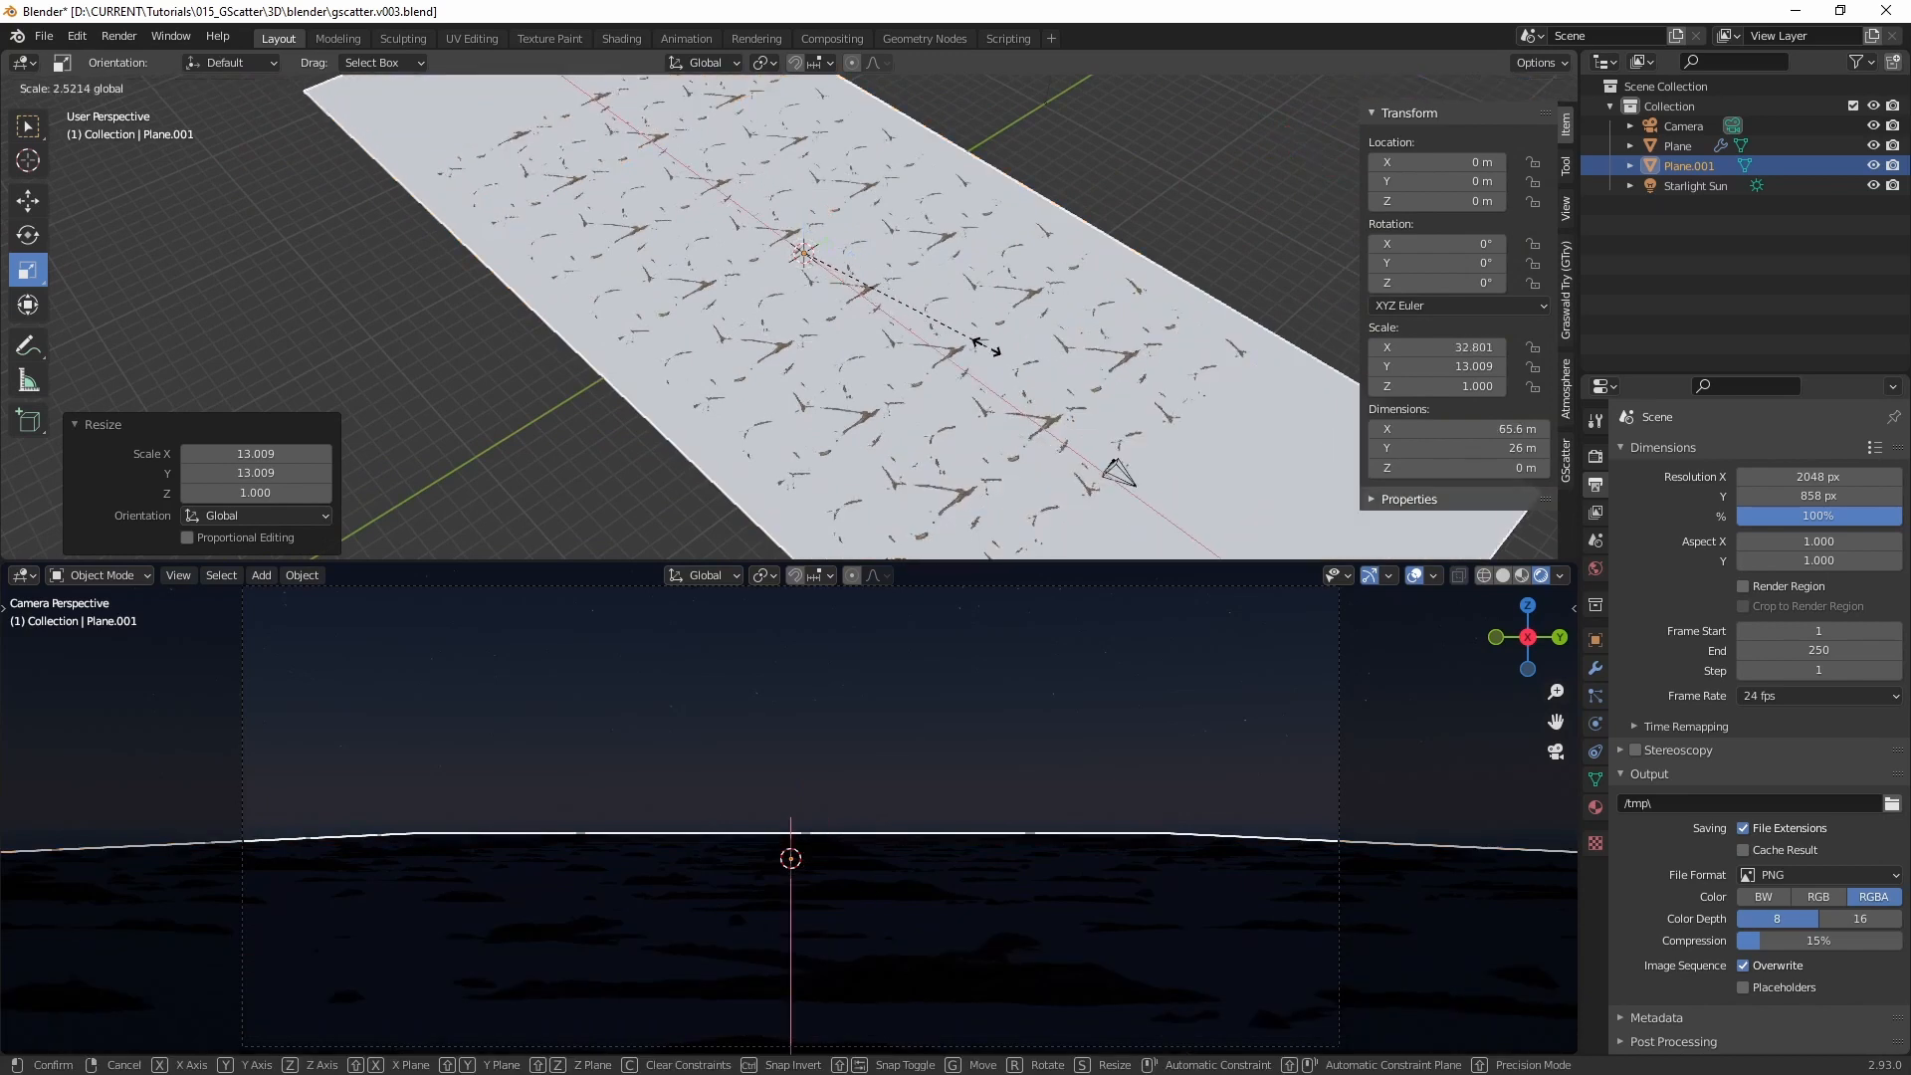
{"action": "left_click_drag", "start_coordinate": [925, 337], "coordinate": [923, 335]}
Step: Switch the camera viewport to the Shader Editor and create a new material for the water plane
{"action": "key", "text": "shift+space"}
{"action": "key", "text": "g"}
{"action": "middle_click_drag", "start_coordinate": [844, 383], "coordinate": [930, 263]}
{"action": "scroll", "coordinate": [896, 318], "scroll_direction": "up", "scroll_amount": 4}
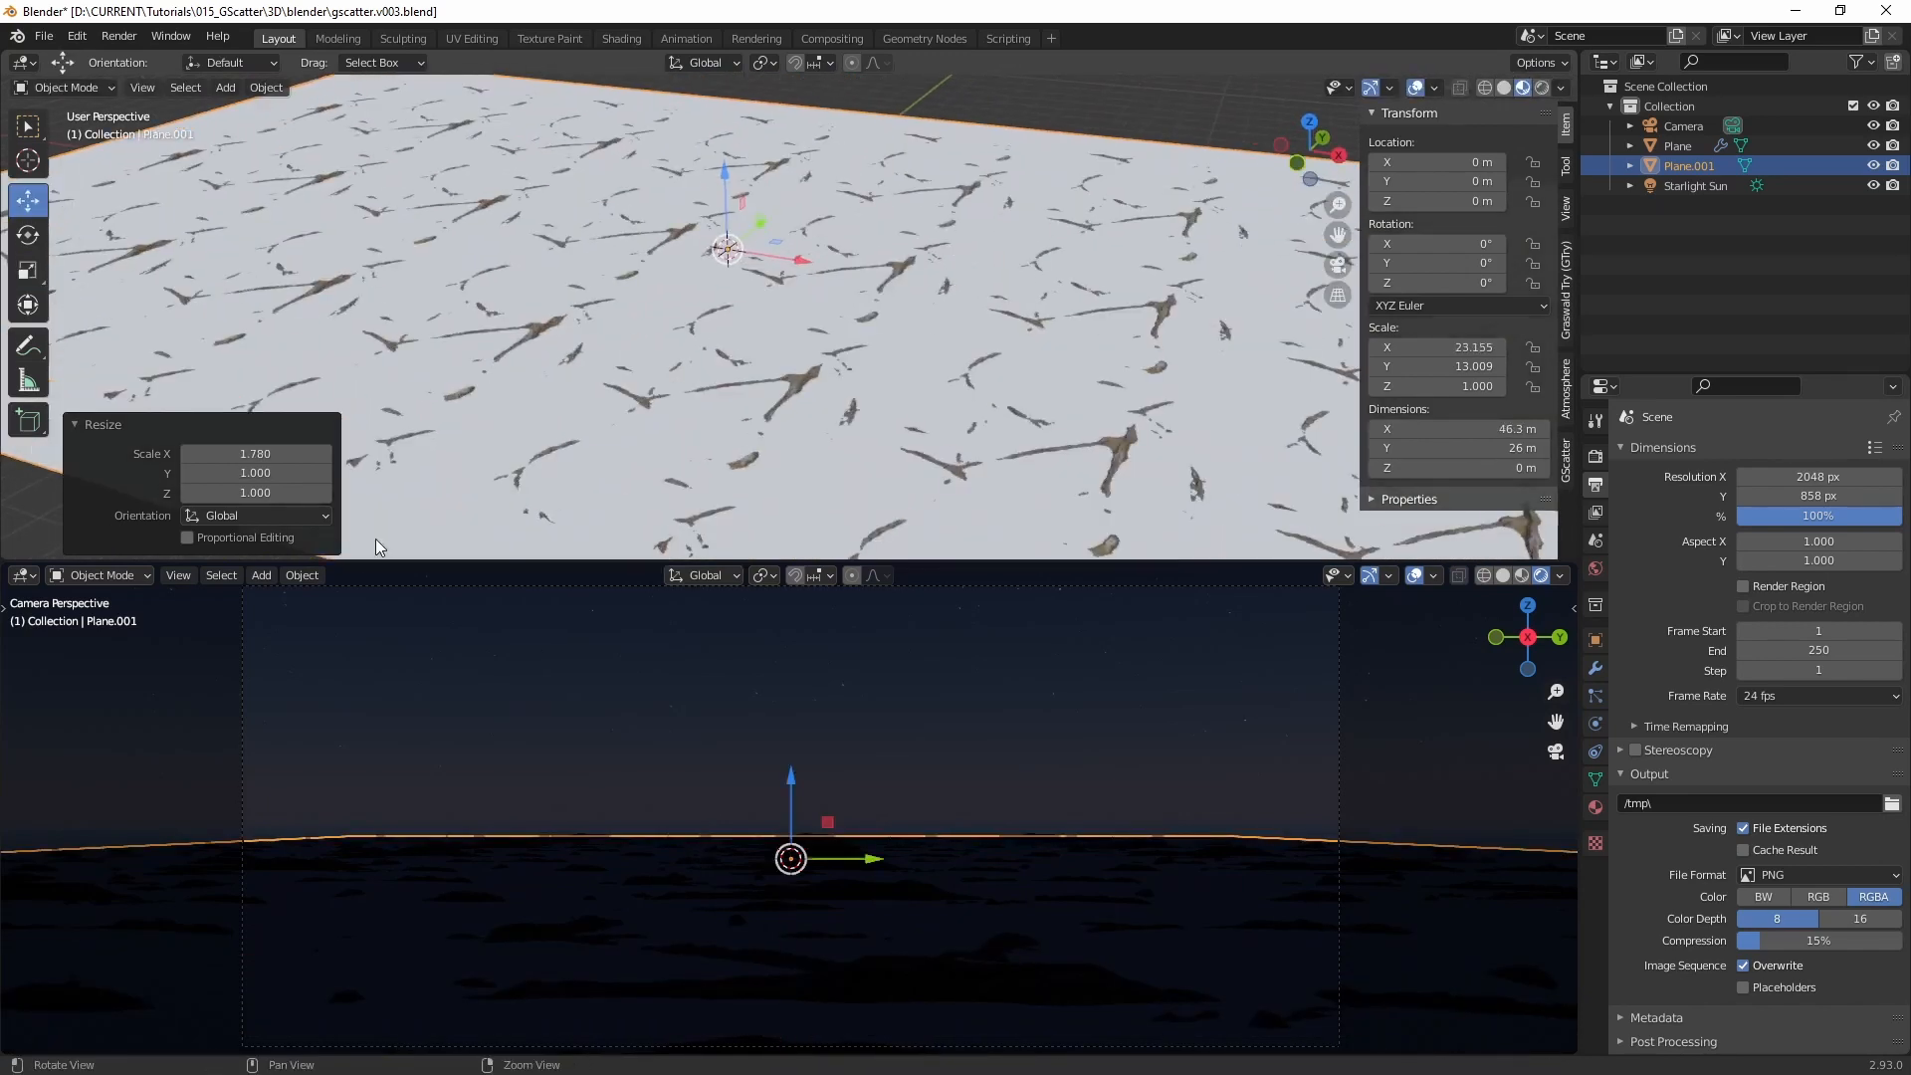
{"action": "middle_click_drag", "start_coordinate": [844, 395], "coordinate": [842, 402]}
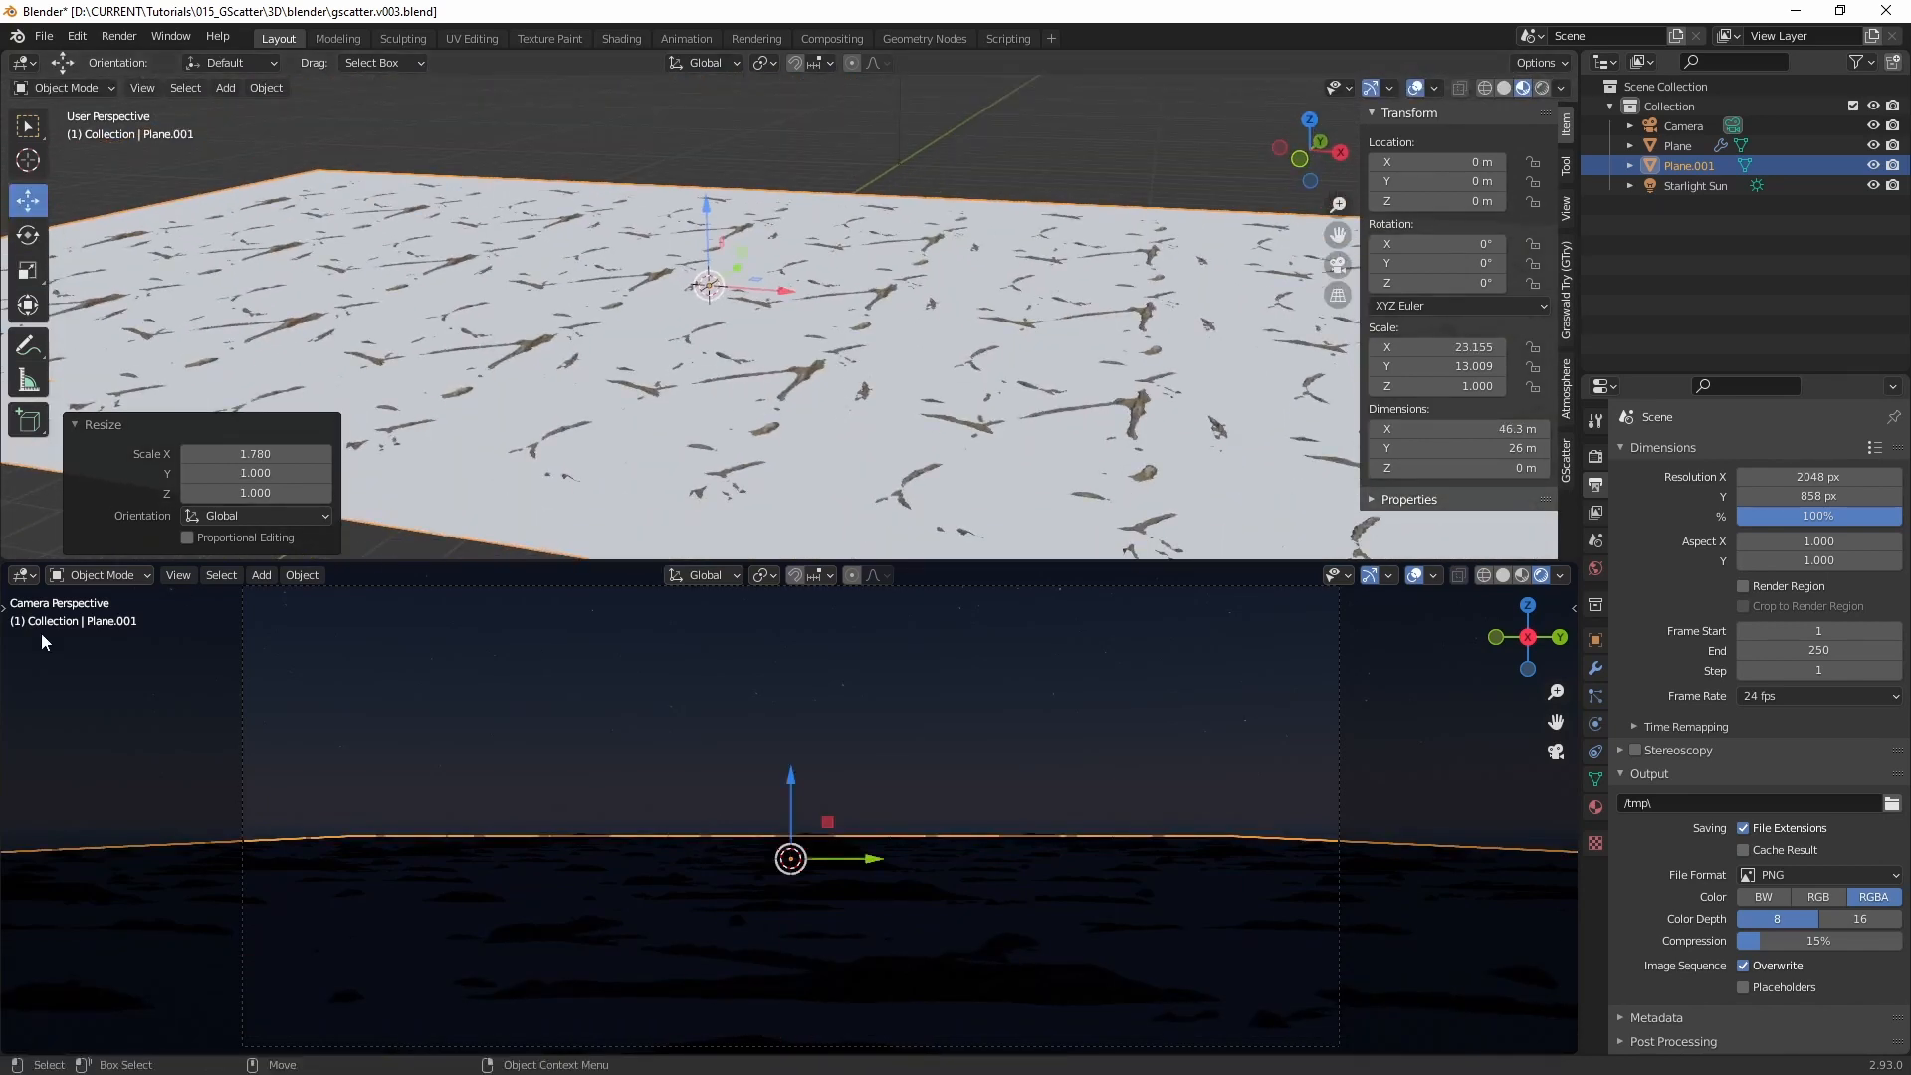
{"action": "left_click", "coordinate": [24, 577]}
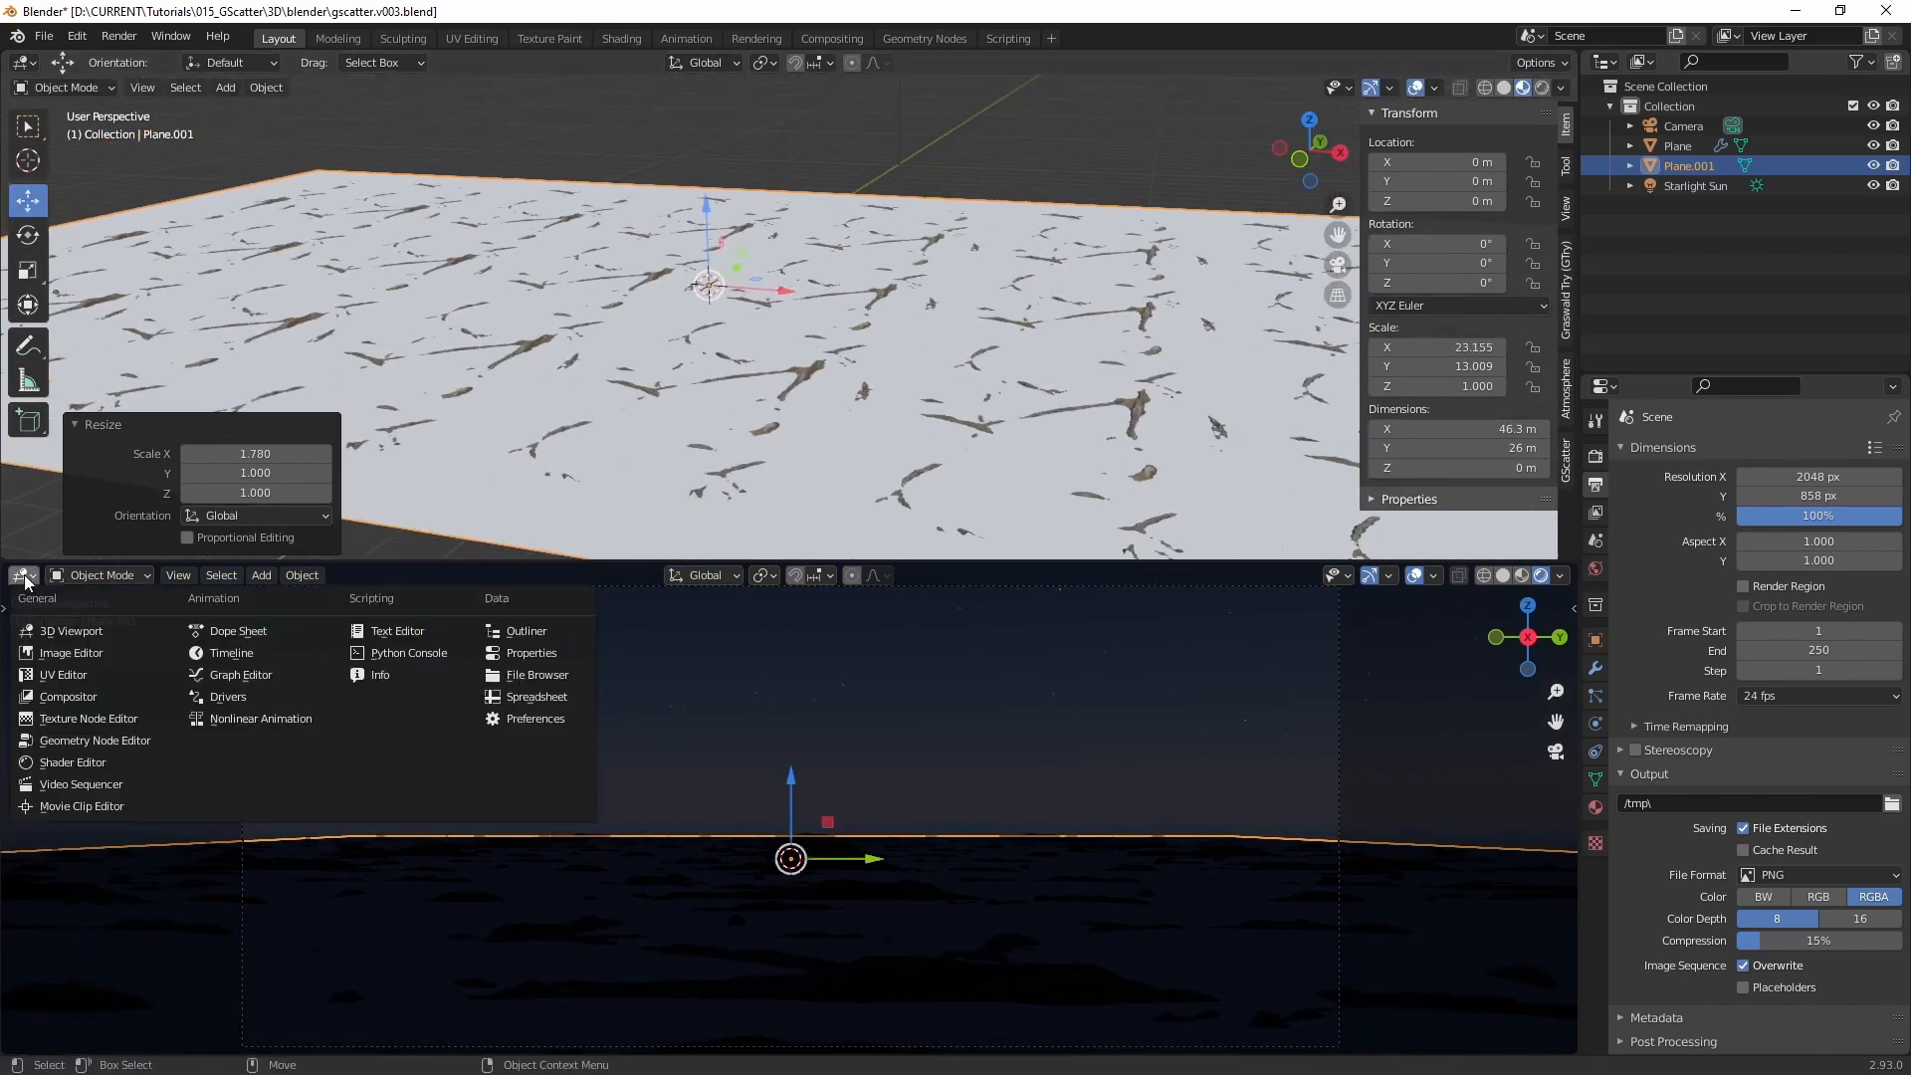
{"action": "left_click", "coordinate": [87, 760]}
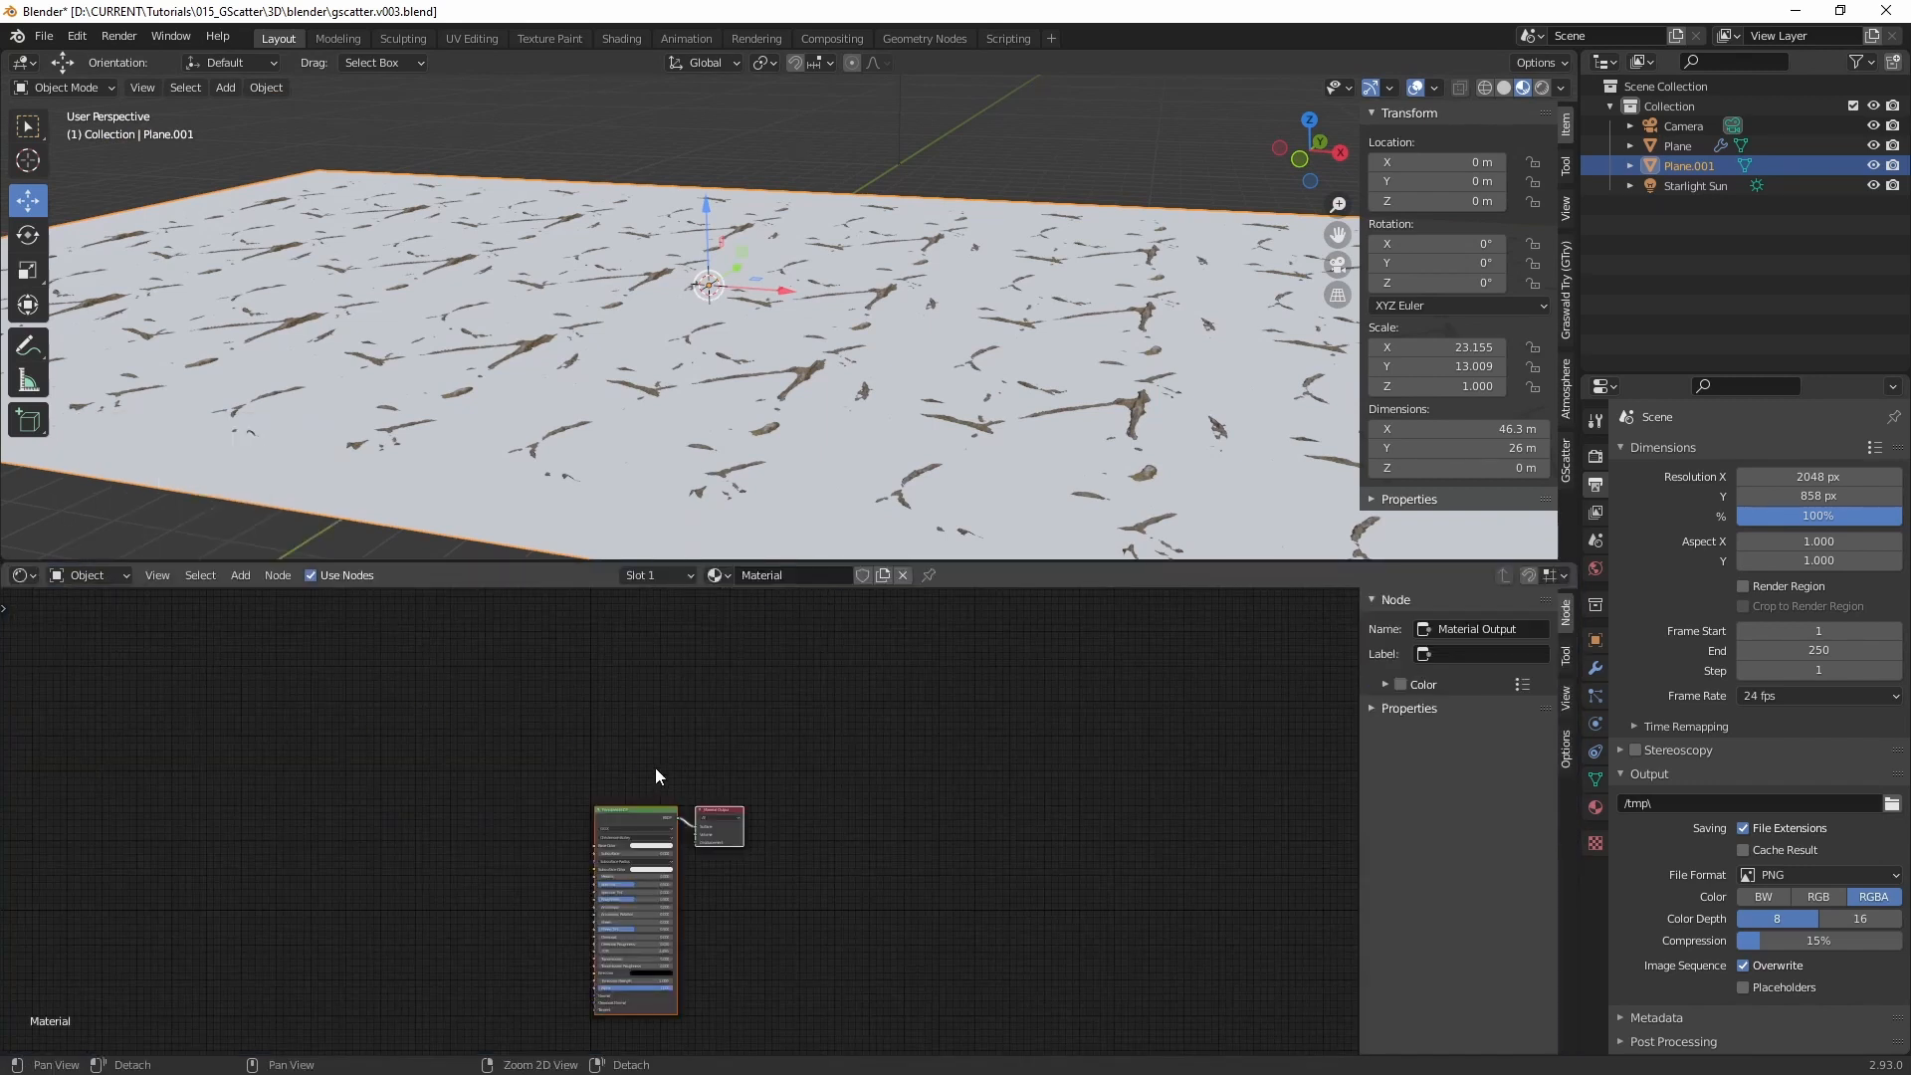
Step: Set the water material's Base Color to black and its Specular to 0
{"action": "middle_click_drag", "start_coordinate": [655, 767], "coordinate": [817, 597]}
{"action": "scroll", "coordinate": [817, 597], "scroll_direction": "up", "scroll_amount": 3}
{"action": "scroll", "coordinate": [975, 697], "scroll_direction": "up", "scroll_amount": 4}
{"action": "middle_click_drag", "start_coordinate": [976, 703], "coordinate": [1063, 789]}
{"action": "left_click", "coordinate": [817, 757]}
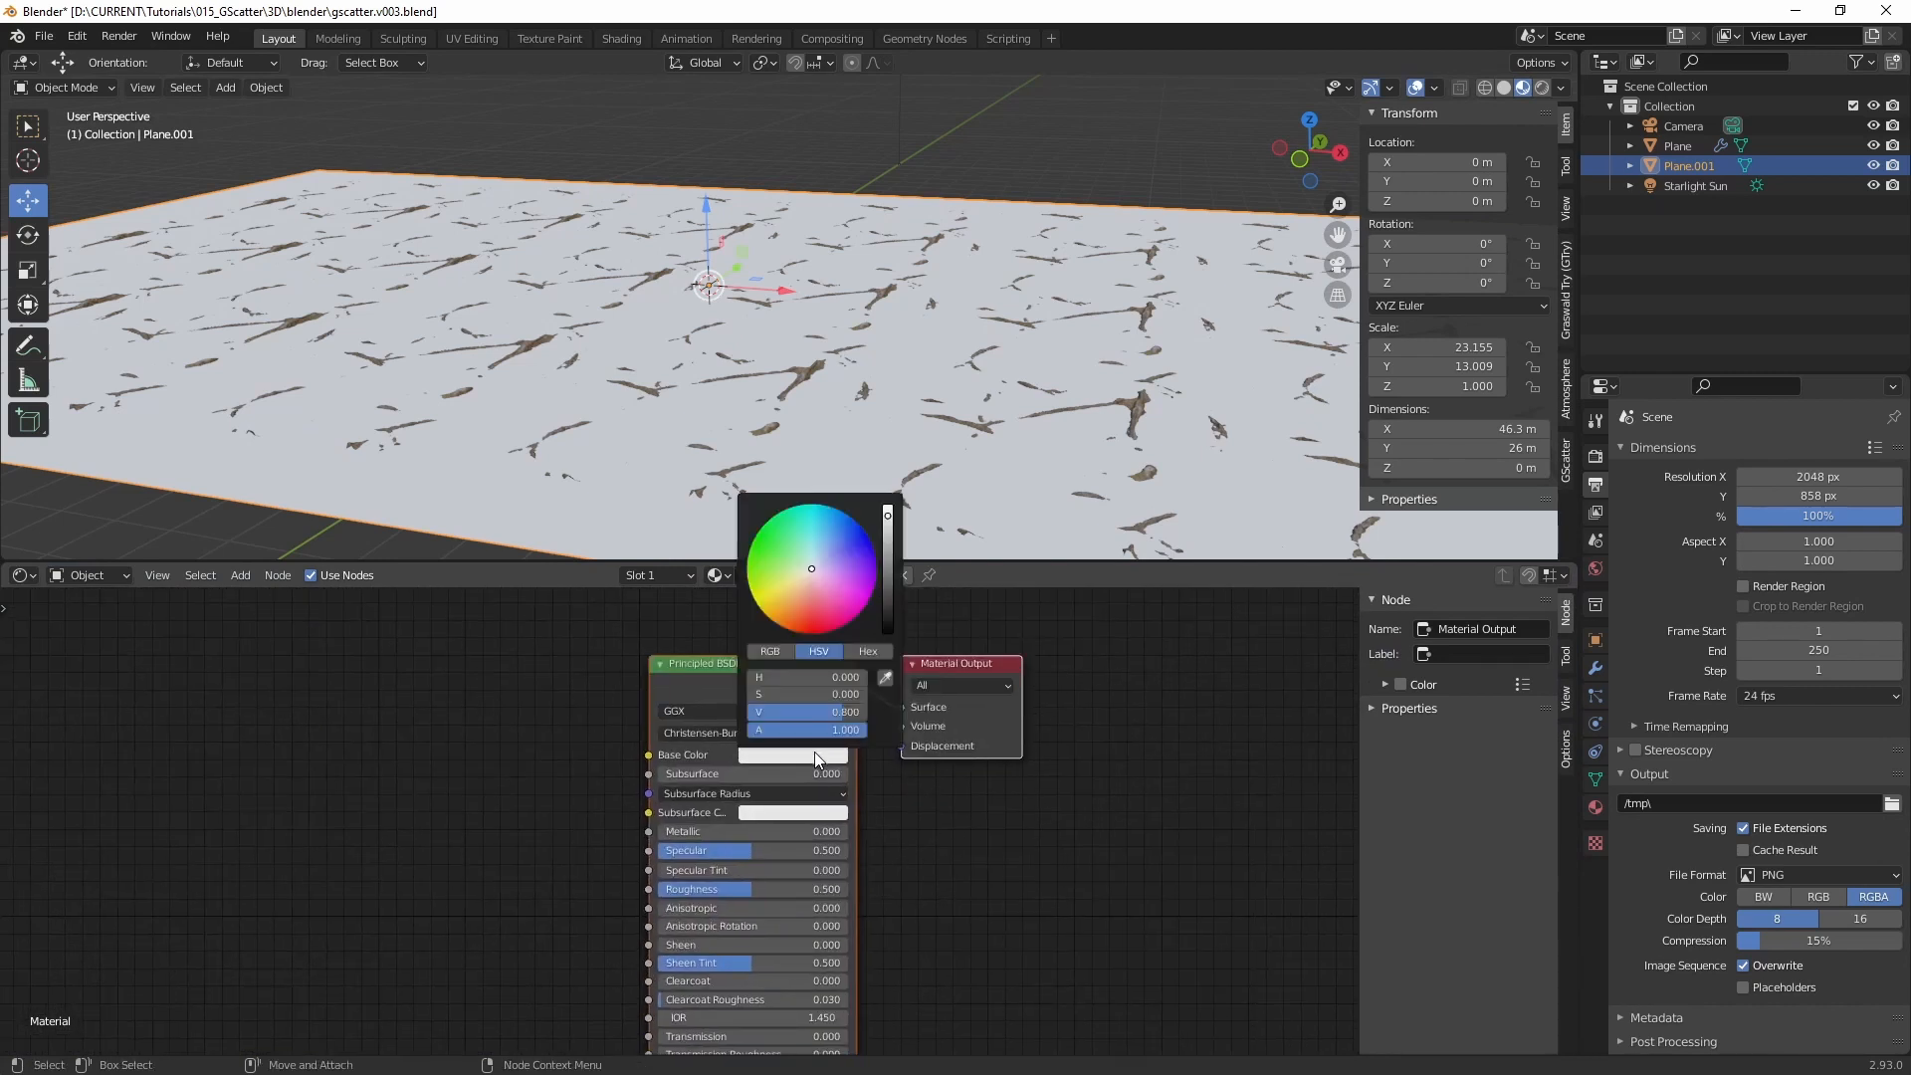
{"action": "left_click_drag", "start_coordinate": [876, 592], "coordinate": [900, 709]}
{"action": "scroll", "coordinate": [581, 791], "scroll_direction": "down", "scroll_amount": 2, "text": "shift"}
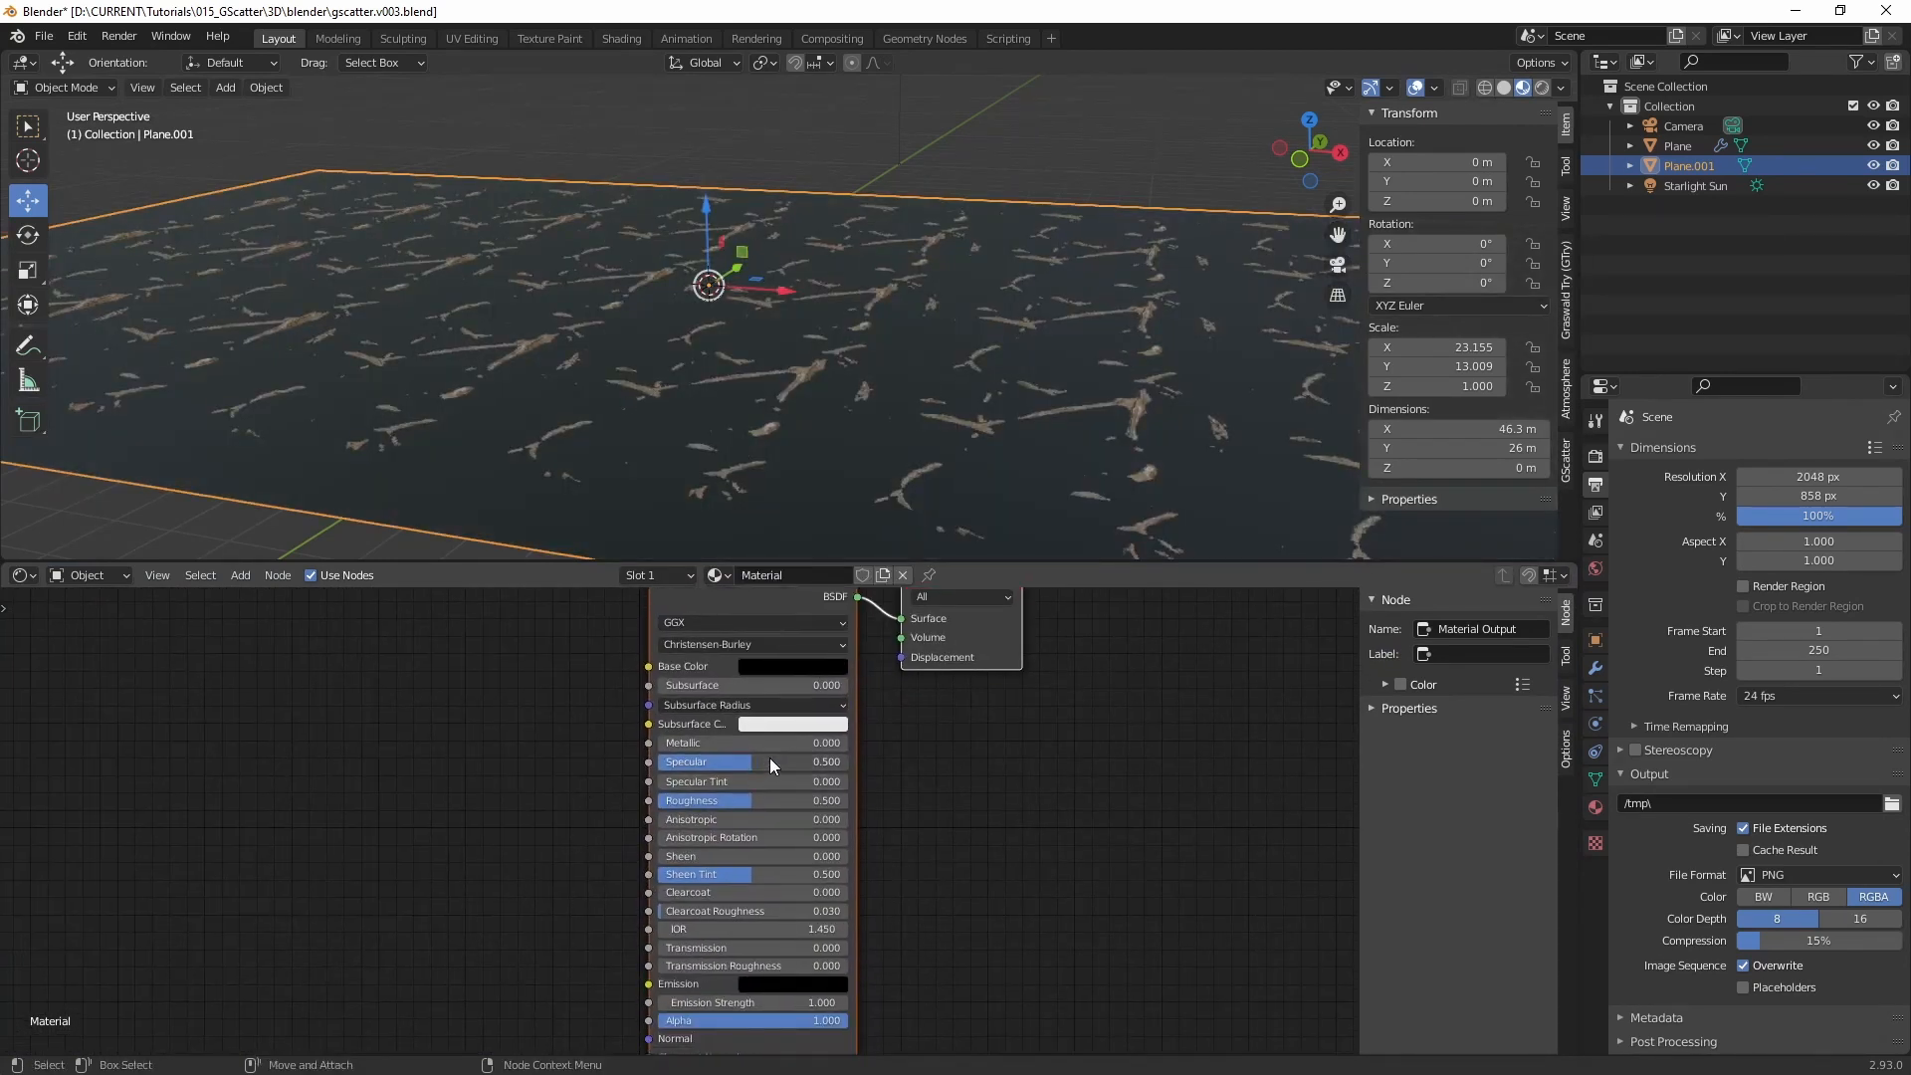
{"action": "left_click_drag", "start_coordinate": [768, 757], "coordinate": [528, 772]}
{"action": "mouse_move", "coordinate": [592, 814]}
{"action": "middle_mouse_down"}
{"action": "mouse_move", "coordinate": [599, 774]}
{"action": "mouse_move", "coordinate": [603, 811]}
{"action": "middle_mouse_up"}
Step: Try a Metallic value of 1 on the water material in rendered shading, and set it back to 0
{"action": "left_click_drag", "start_coordinate": [675, 732], "coordinate": [1132, 739]}
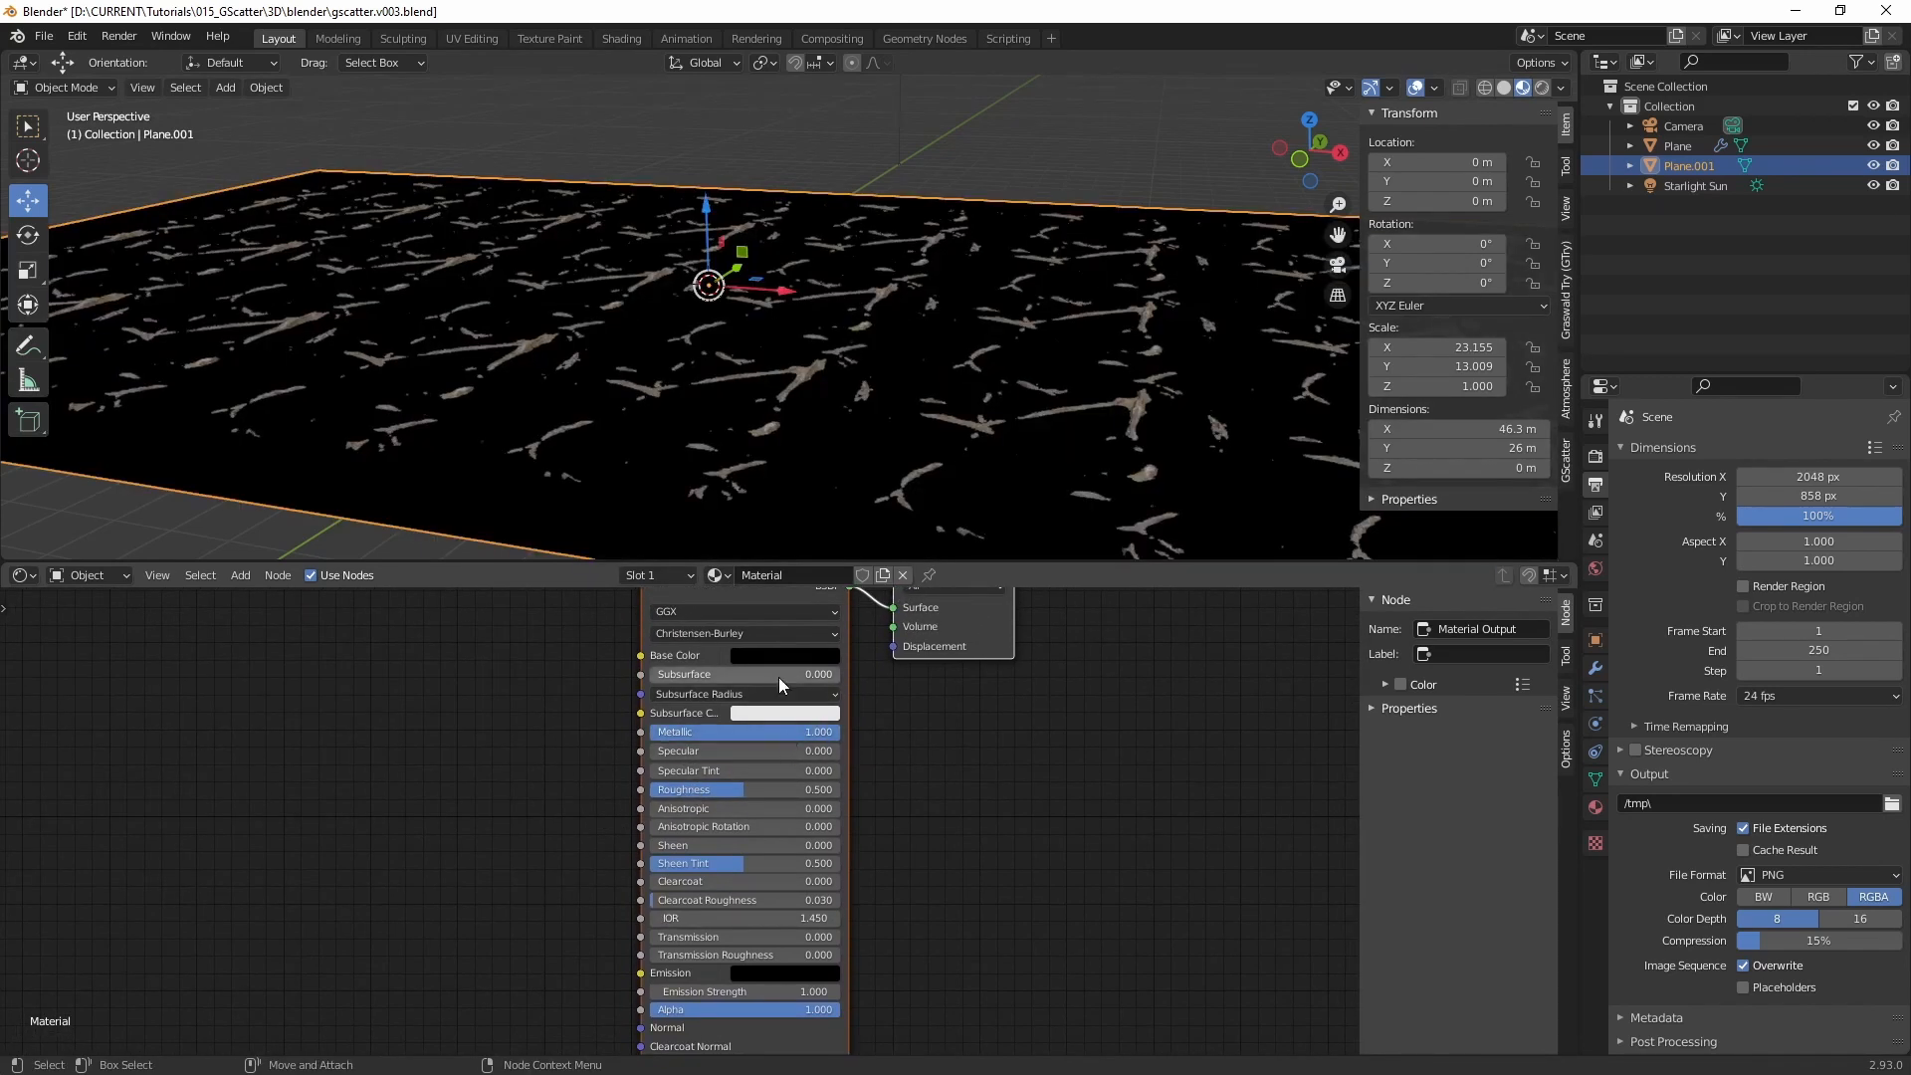
{"action": "middle_click_drag", "start_coordinate": [896, 498], "coordinate": [757, 398]}
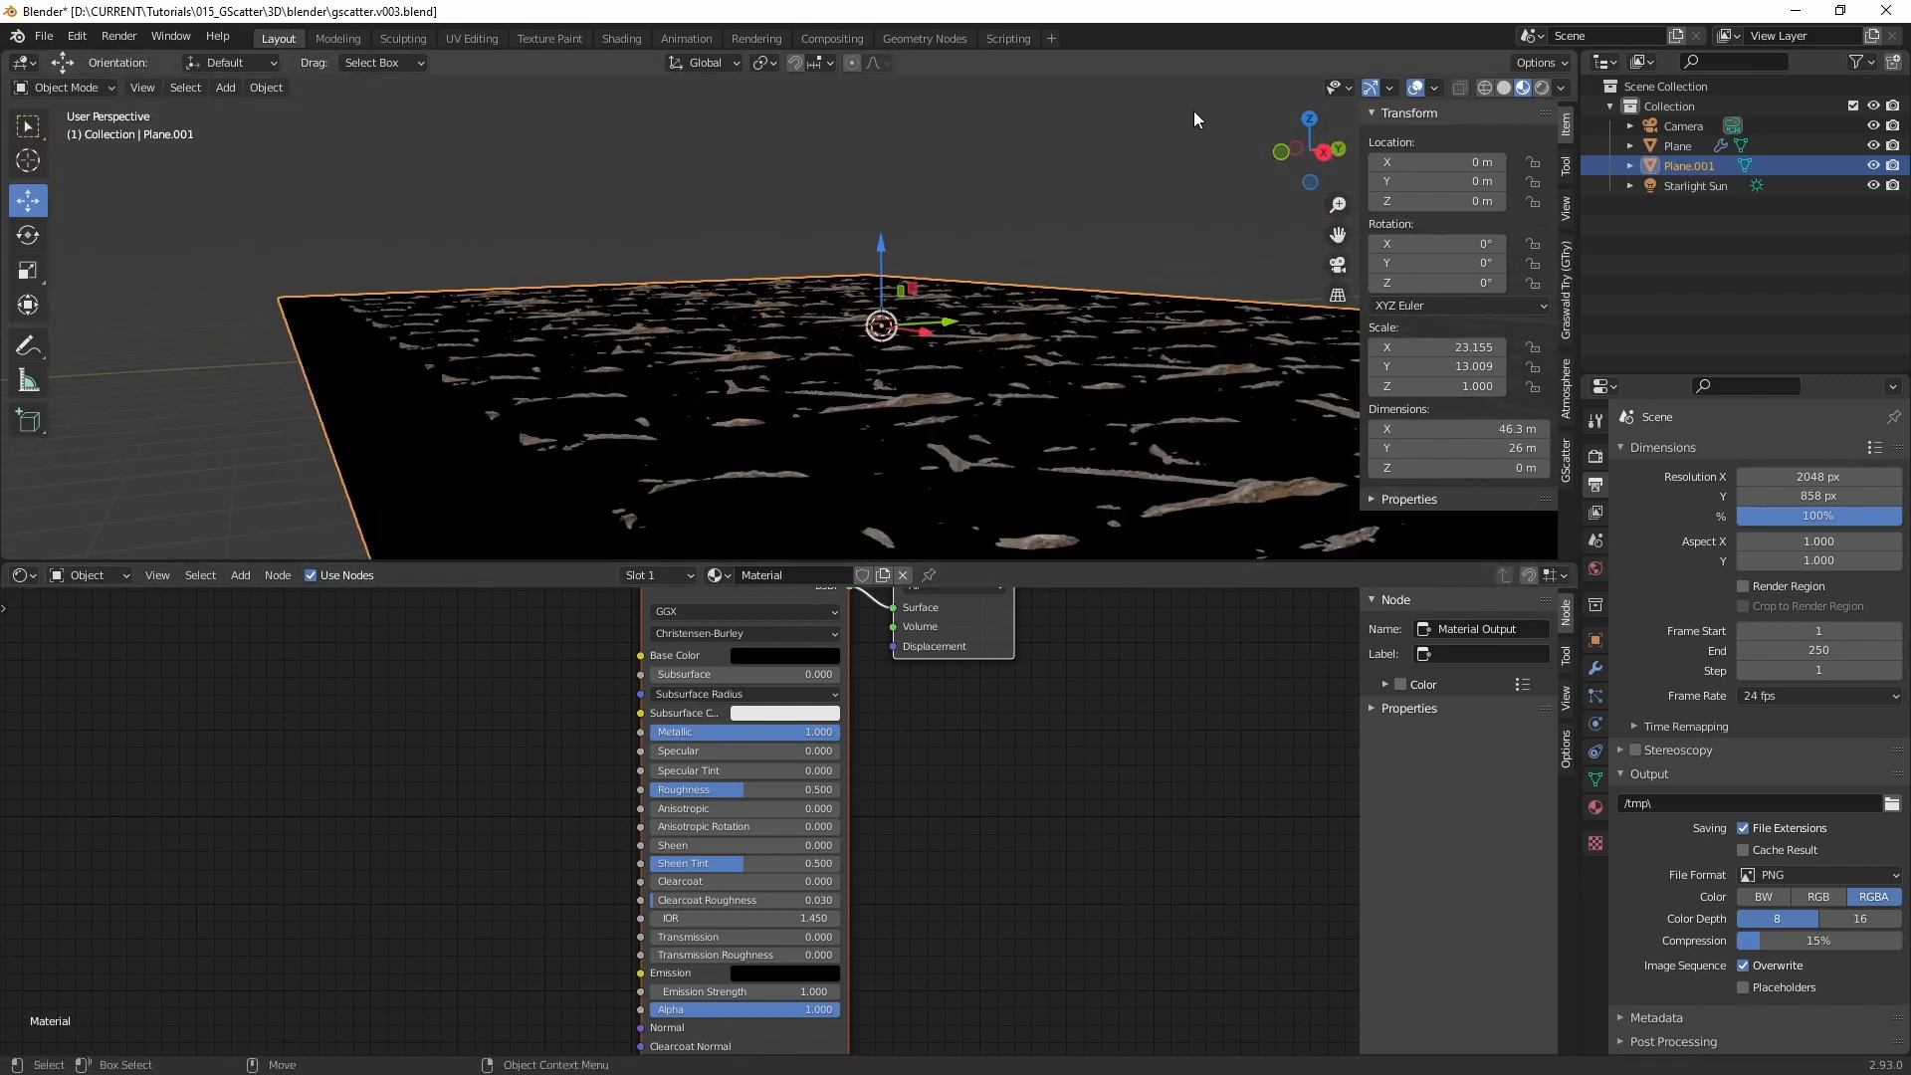
{"action": "left_click", "coordinate": [1542, 87]}
{"action": "middle_click_drag", "start_coordinate": [1081, 301], "coordinate": [916, 327]}
{"action": "left_click_drag", "start_coordinate": [702, 731], "coordinate": [302, 697]}
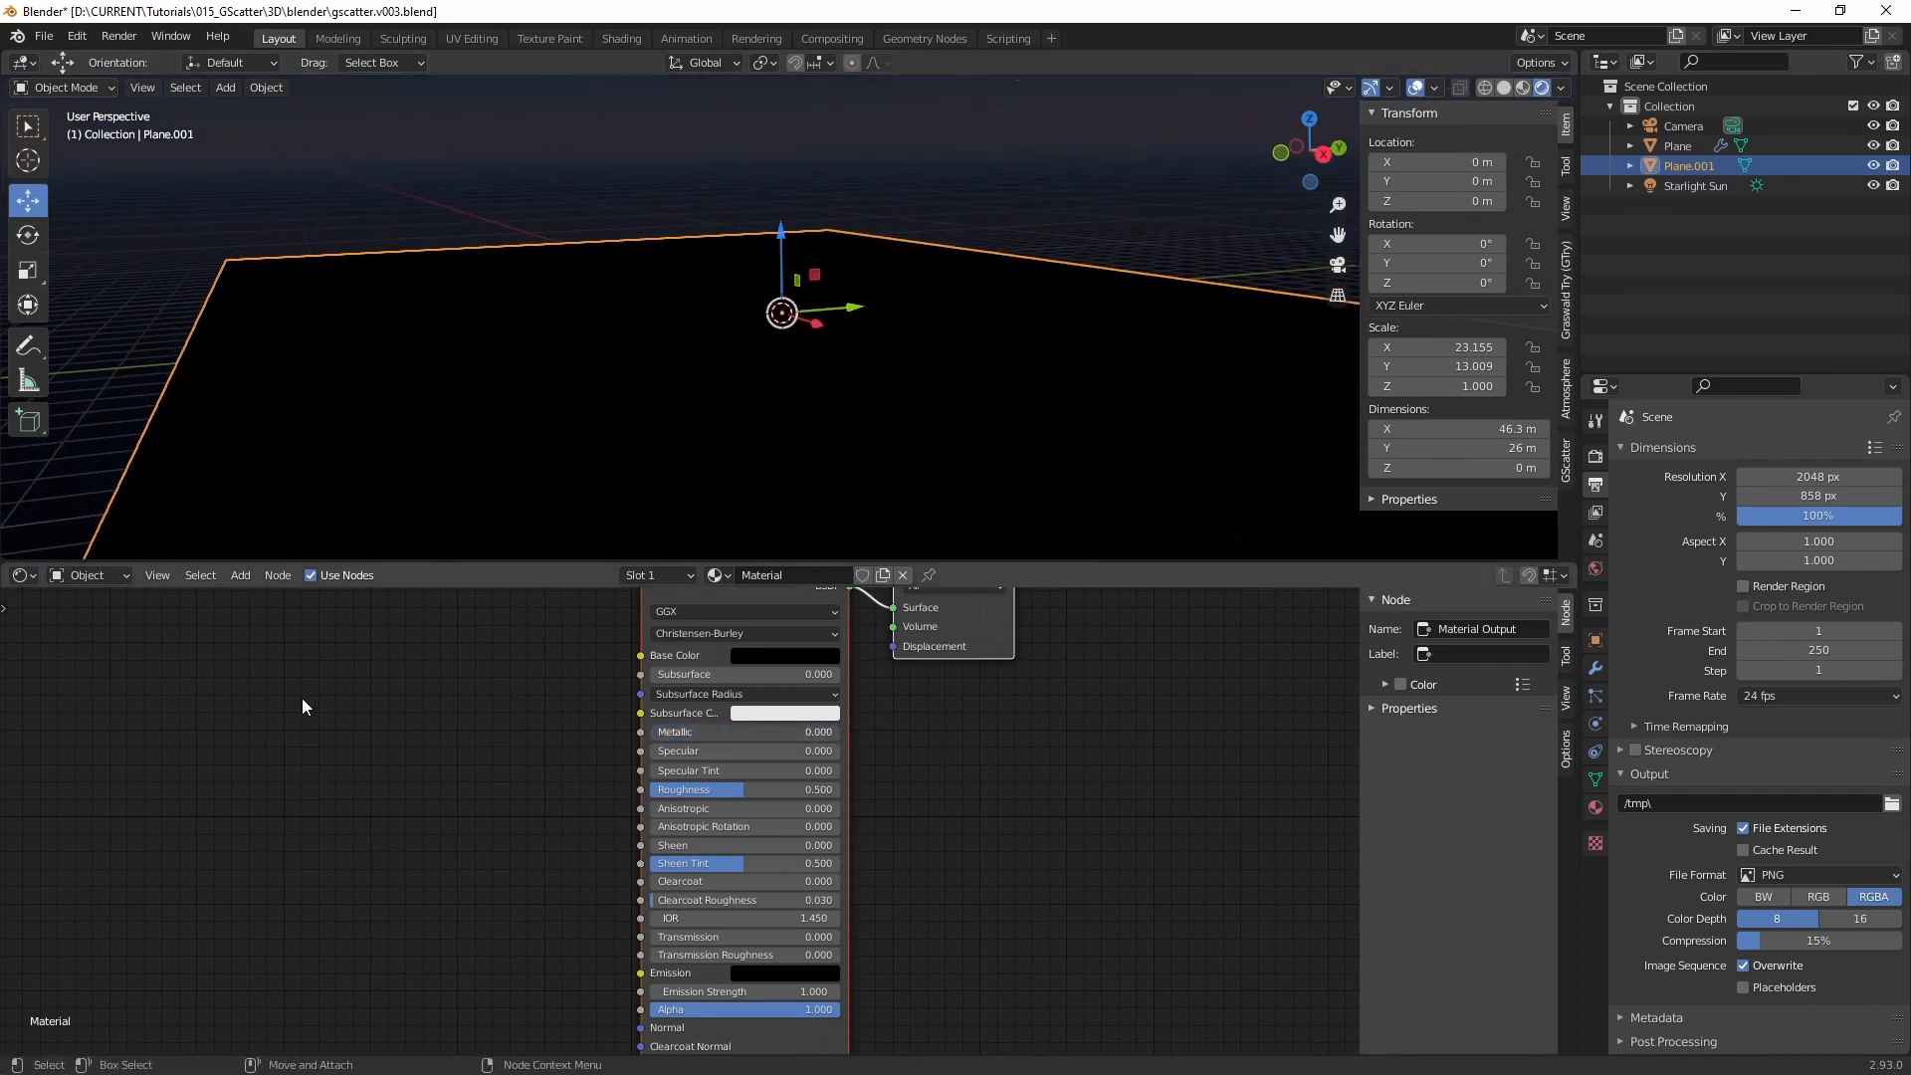
Step: Set the water material's Specular to 1 and Roughness to 0, and compare the plane in material preview and rendered shading
{"action": "left_click_drag", "start_coordinate": [671, 752], "coordinate": [1139, 720]}
{"action": "mouse_move", "coordinate": [892, 411]}
{"action": "middle_mouse_down"}
{"action": "mouse_move", "coordinate": [903, 395]}
{"action": "mouse_move", "coordinate": [909, 431]}
{"action": "middle_mouse_up"}
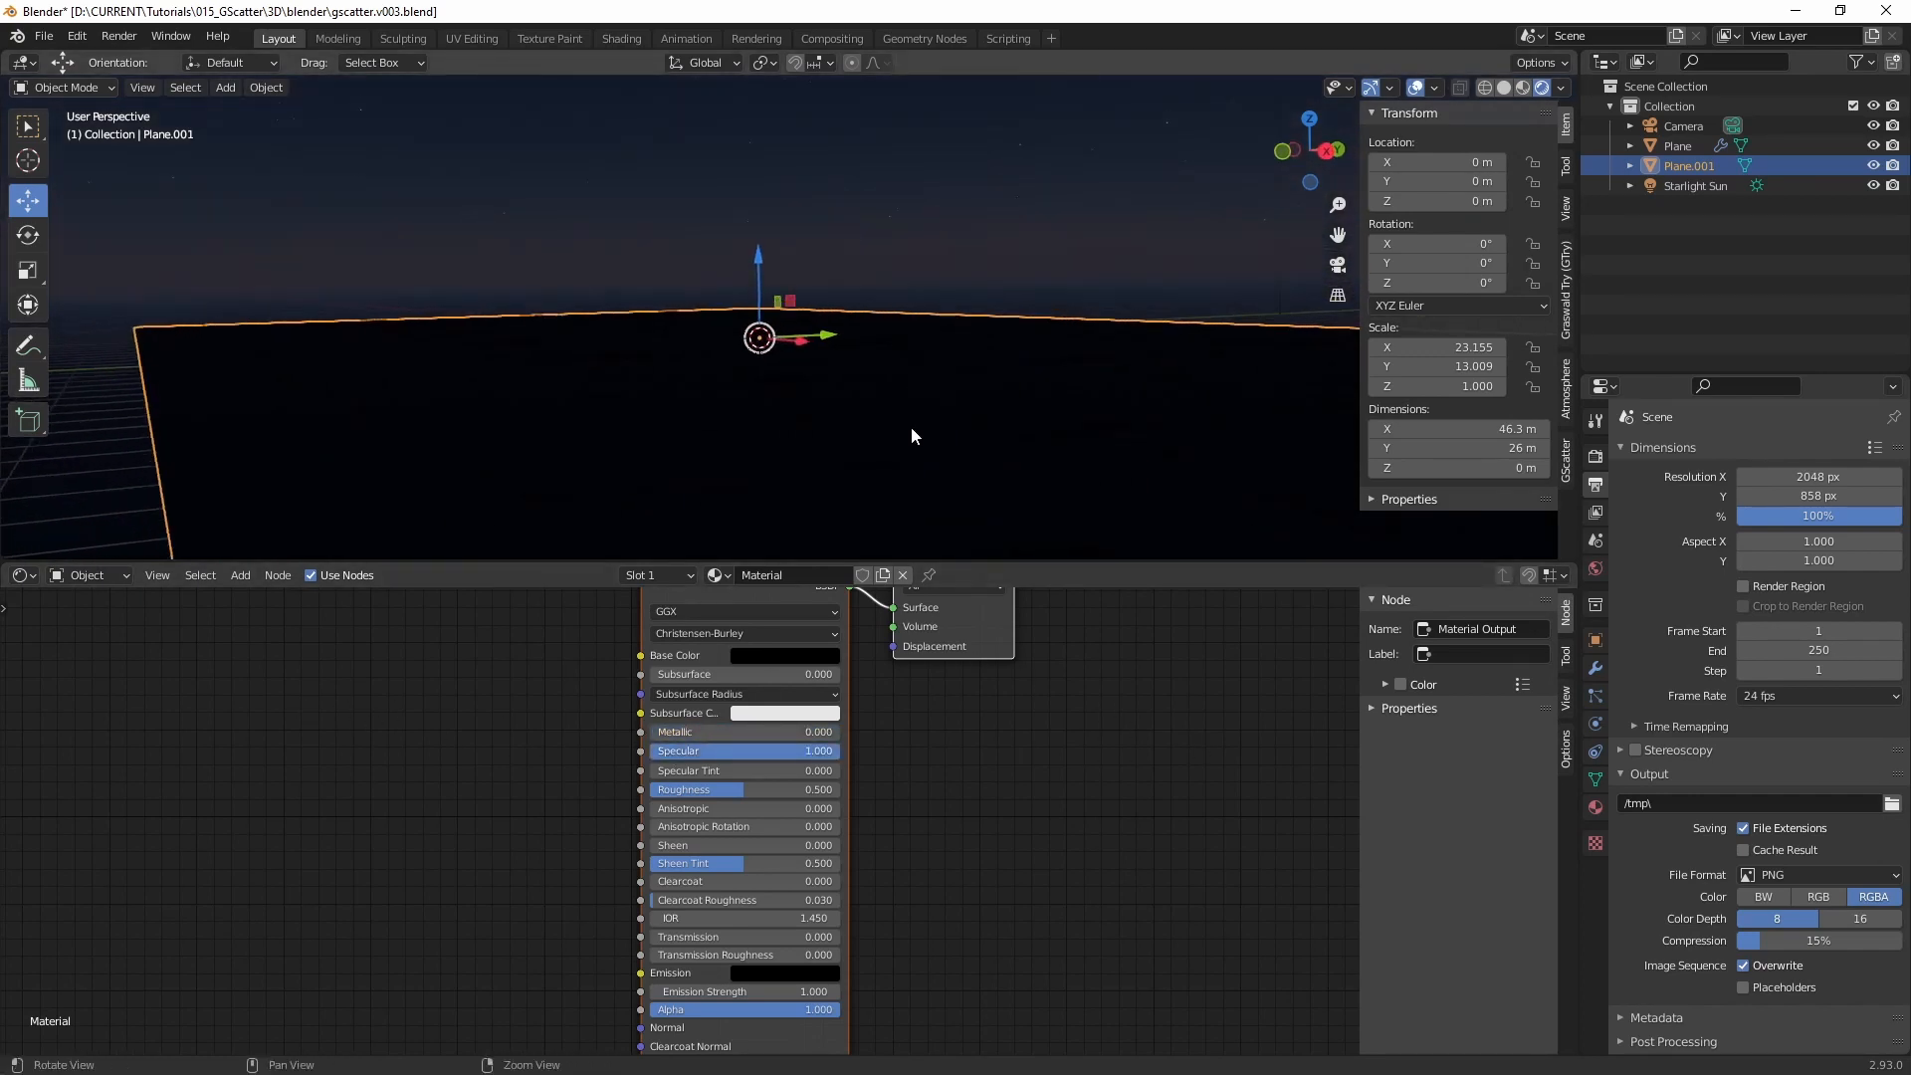
{"action": "left_click_drag", "start_coordinate": [751, 790], "coordinate": [457, 780]}
{"action": "middle_click_drag", "start_coordinate": [898, 345], "coordinate": [901, 466]}
{"action": "left_click", "coordinate": [1523, 88]}
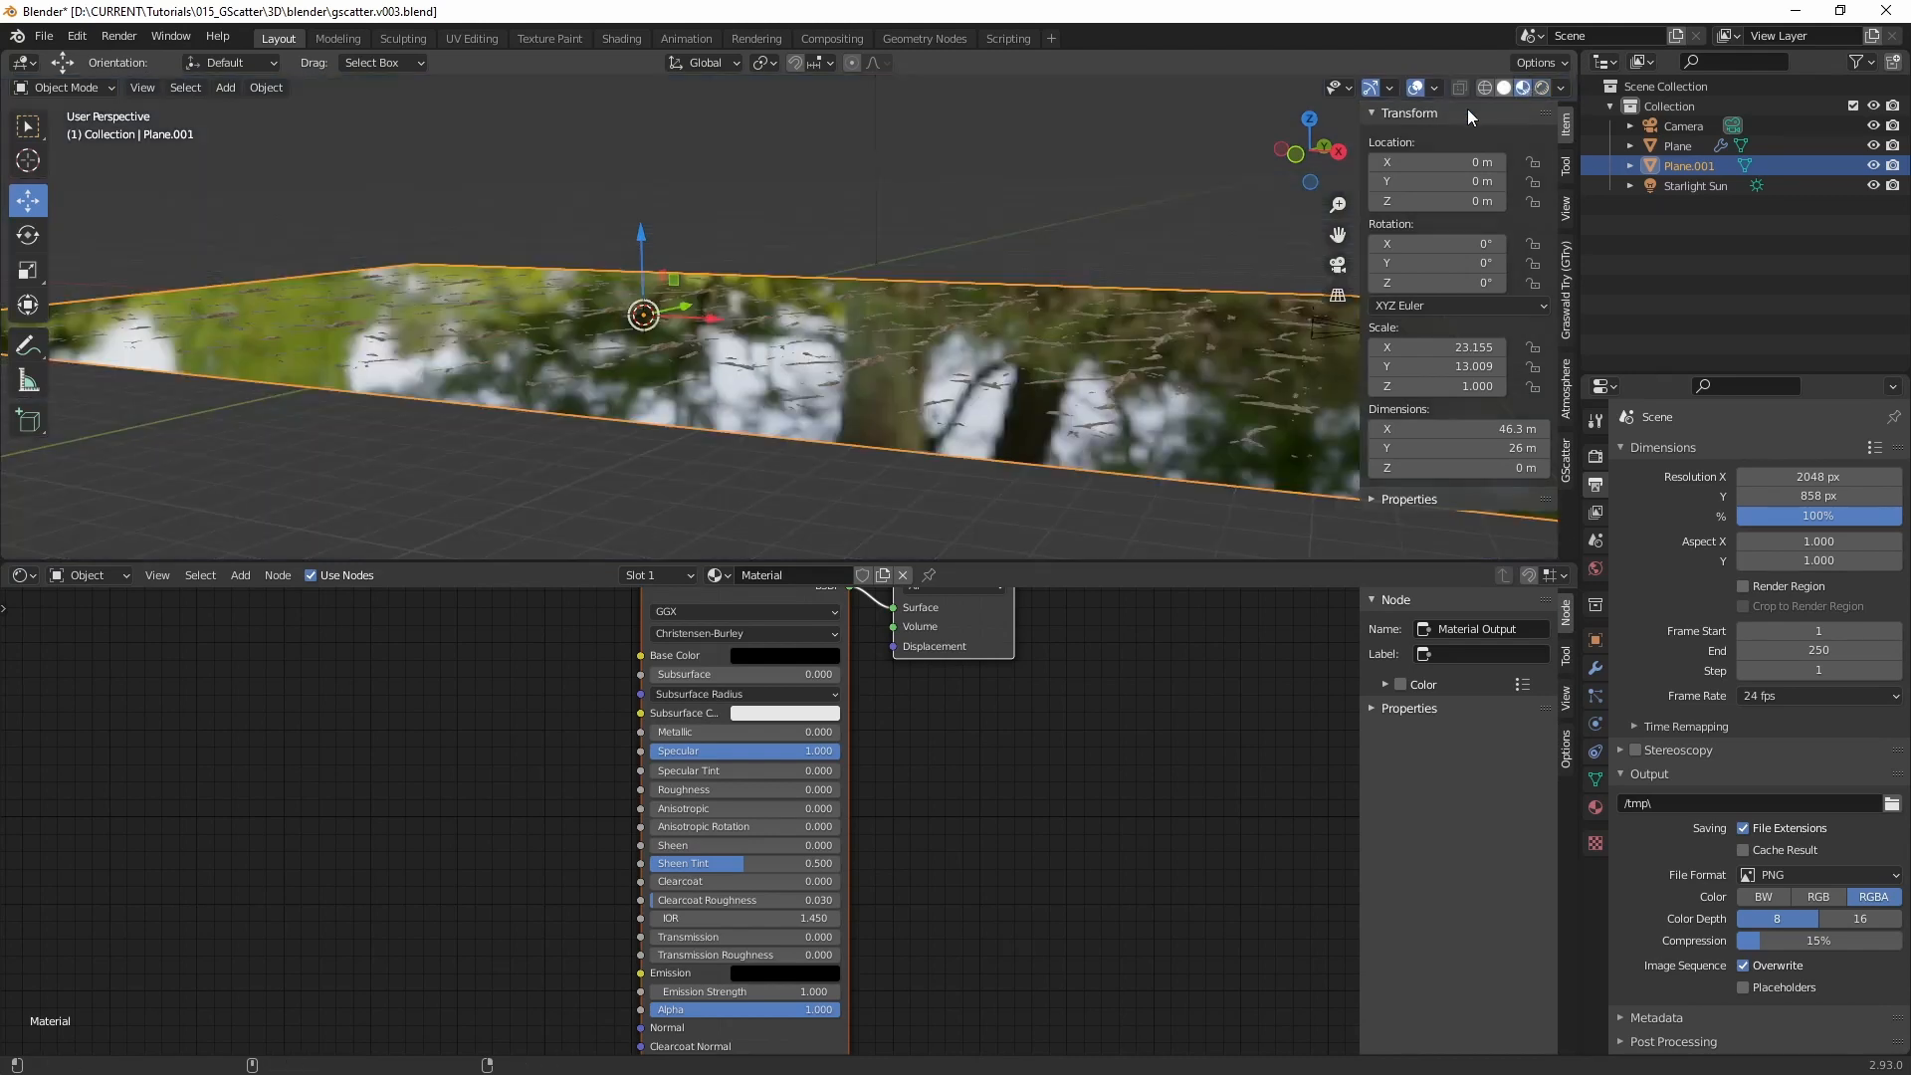
{"action": "mouse_move", "coordinate": [985, 328]}
{"action": "middle_mouse_down"}
{"action": "mouse_move", "coordinate": [999, 338]}
{"action": "mouse_move", "coordinate": [806, 405]}
{"action": "mouse_move", "coordinate": [822, 324]}
{"action": "mouse_move", "coordinate": [845, 403]}
{"action": "mouse_move", "coordinate": [875, 380]}
{"action": "mouse_move", "coordinate": [857, 370]}
{"action": "middle_mouse_up"}
{"action": "left_click", "coordinate": [1542, 88]}
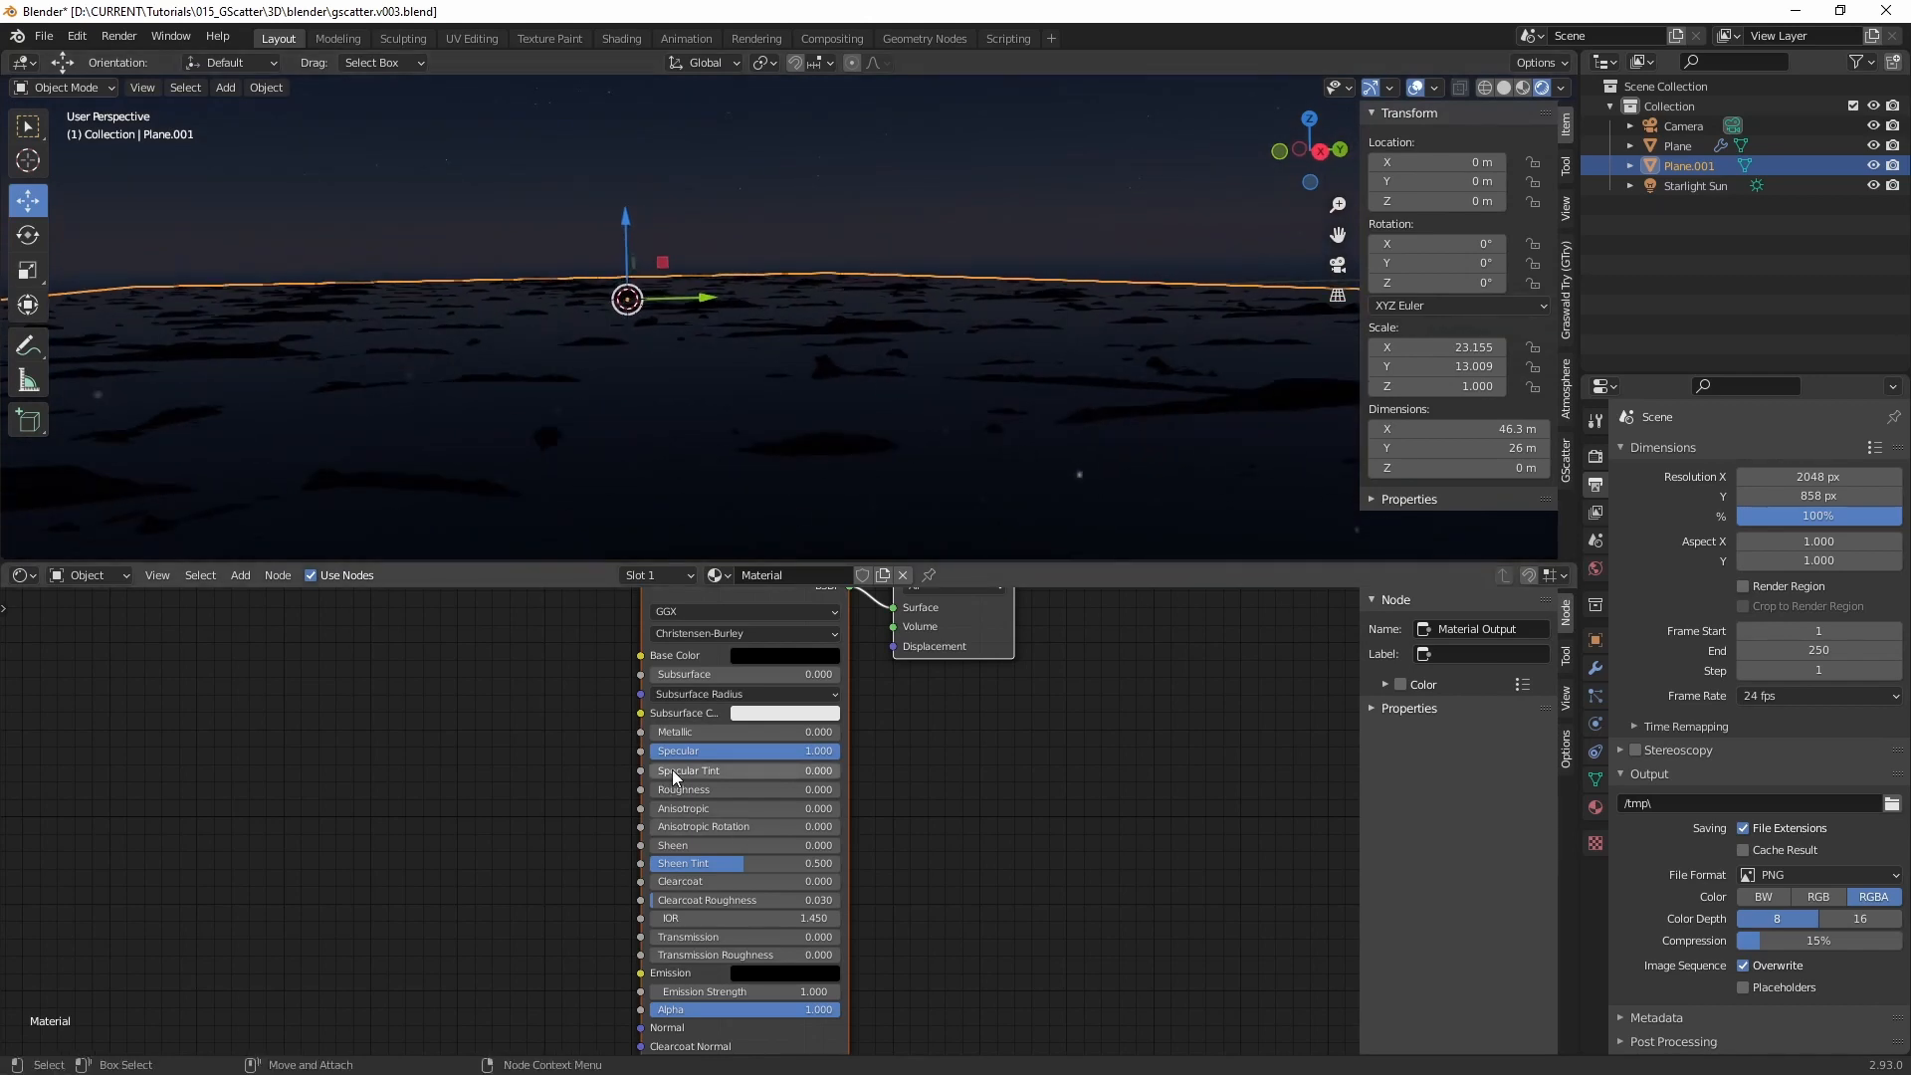
Step: Set the water material's Roughness to about 0.011 and inspect the reflections from several angles
{"action": "left_click_drag", "start_coordinate": [680, 793], "coordinate": [708, 791]}
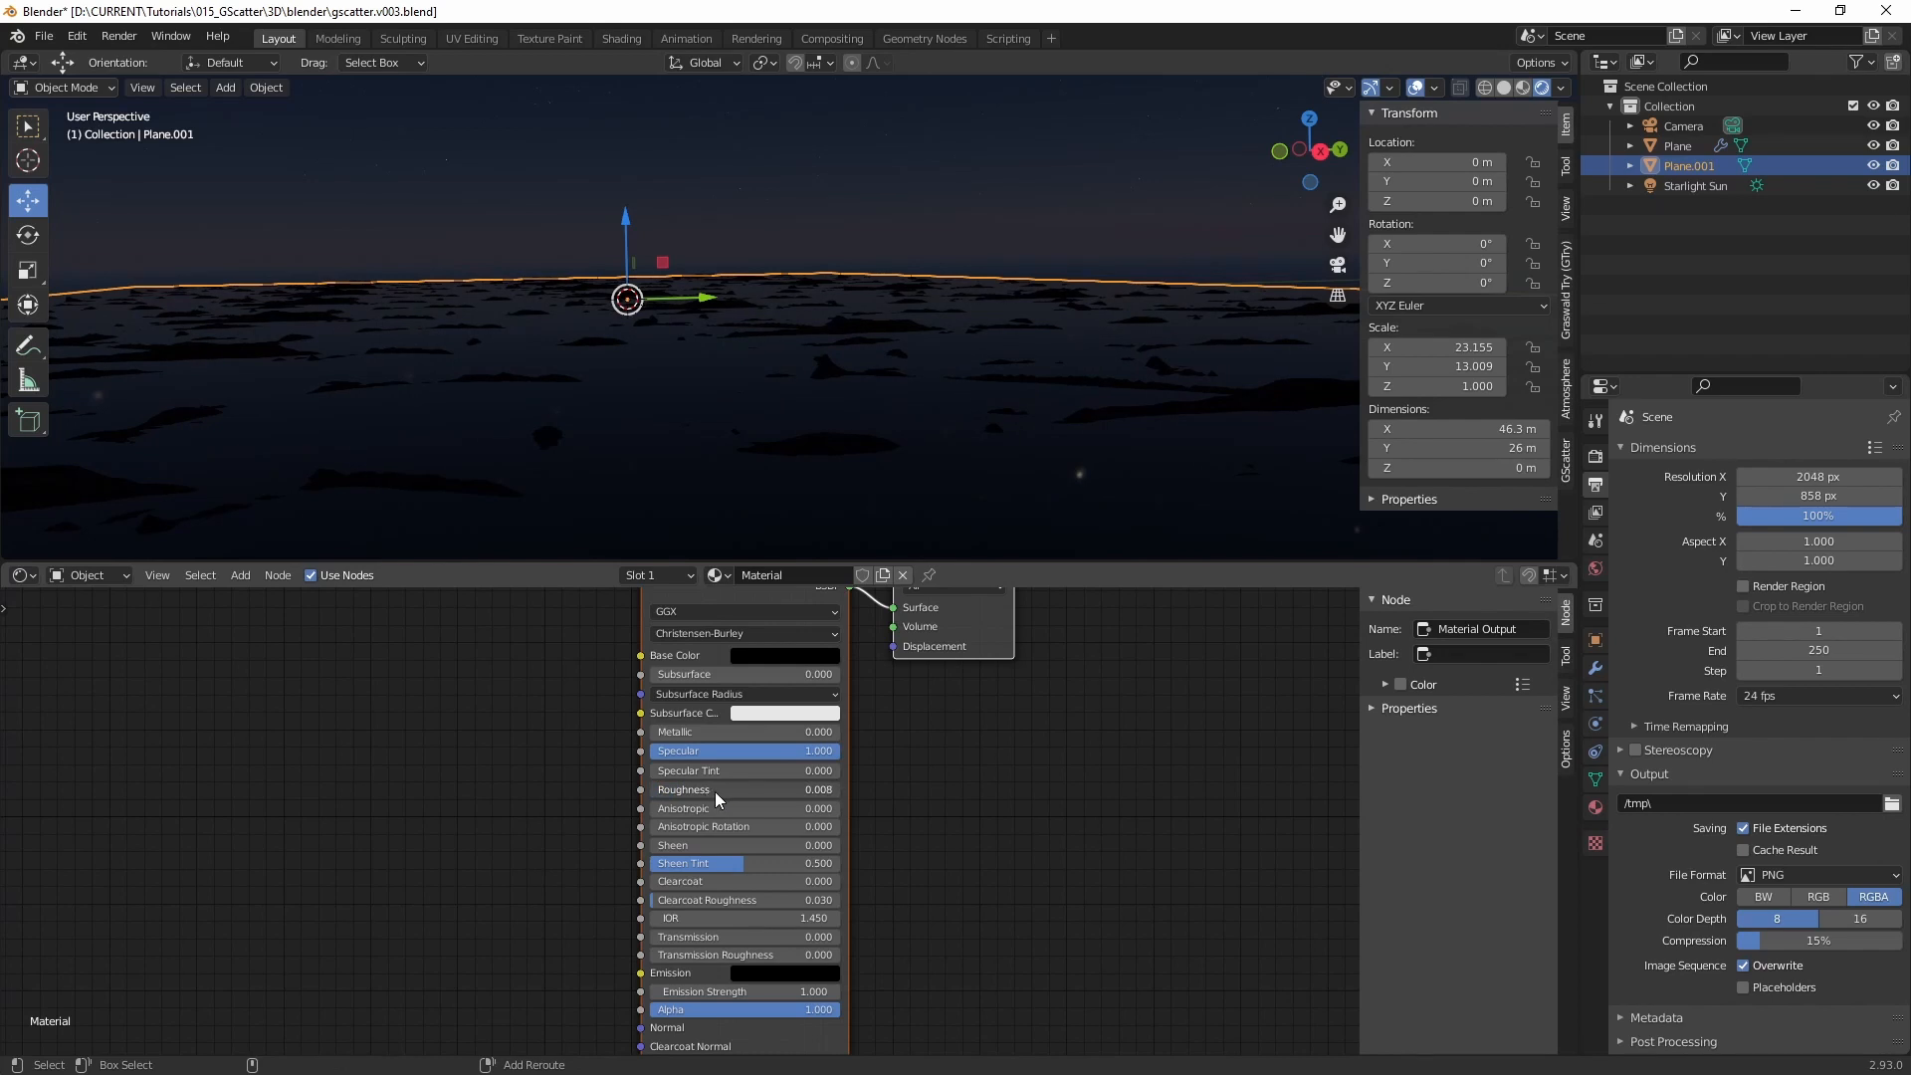
{"action": "left_click_drag", "start_coordinate": [820, 341], "coordinate": [849, 362], "text": "alt"}
{"action": "right_click_drag", "start_coordinate": [849, 362], "coordinate": [672, 497], "text": "alt"}
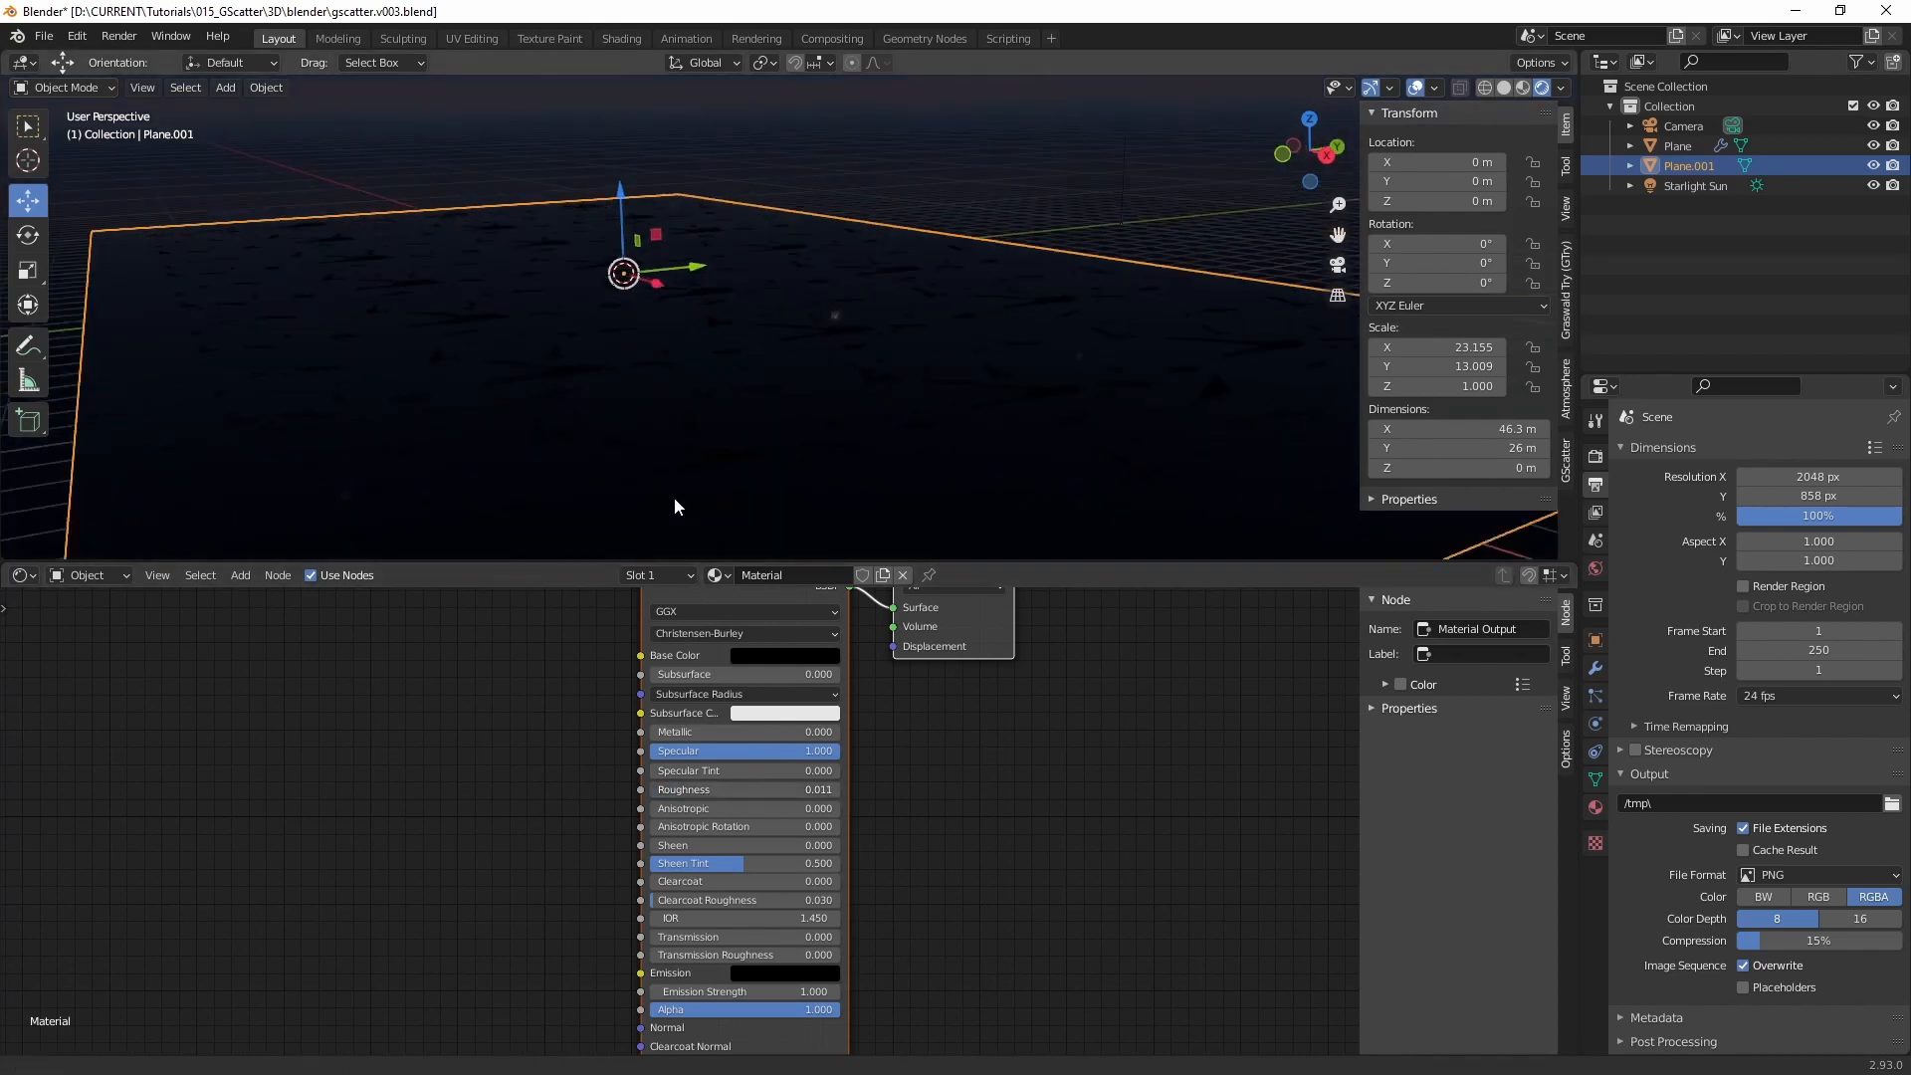
{"action": "left_click", "coordinate": [959, 195]}
{"action": "left_click_drag", "start_coordinate": [960, 195], "coordinate": [922, 349], "text": "alt"}
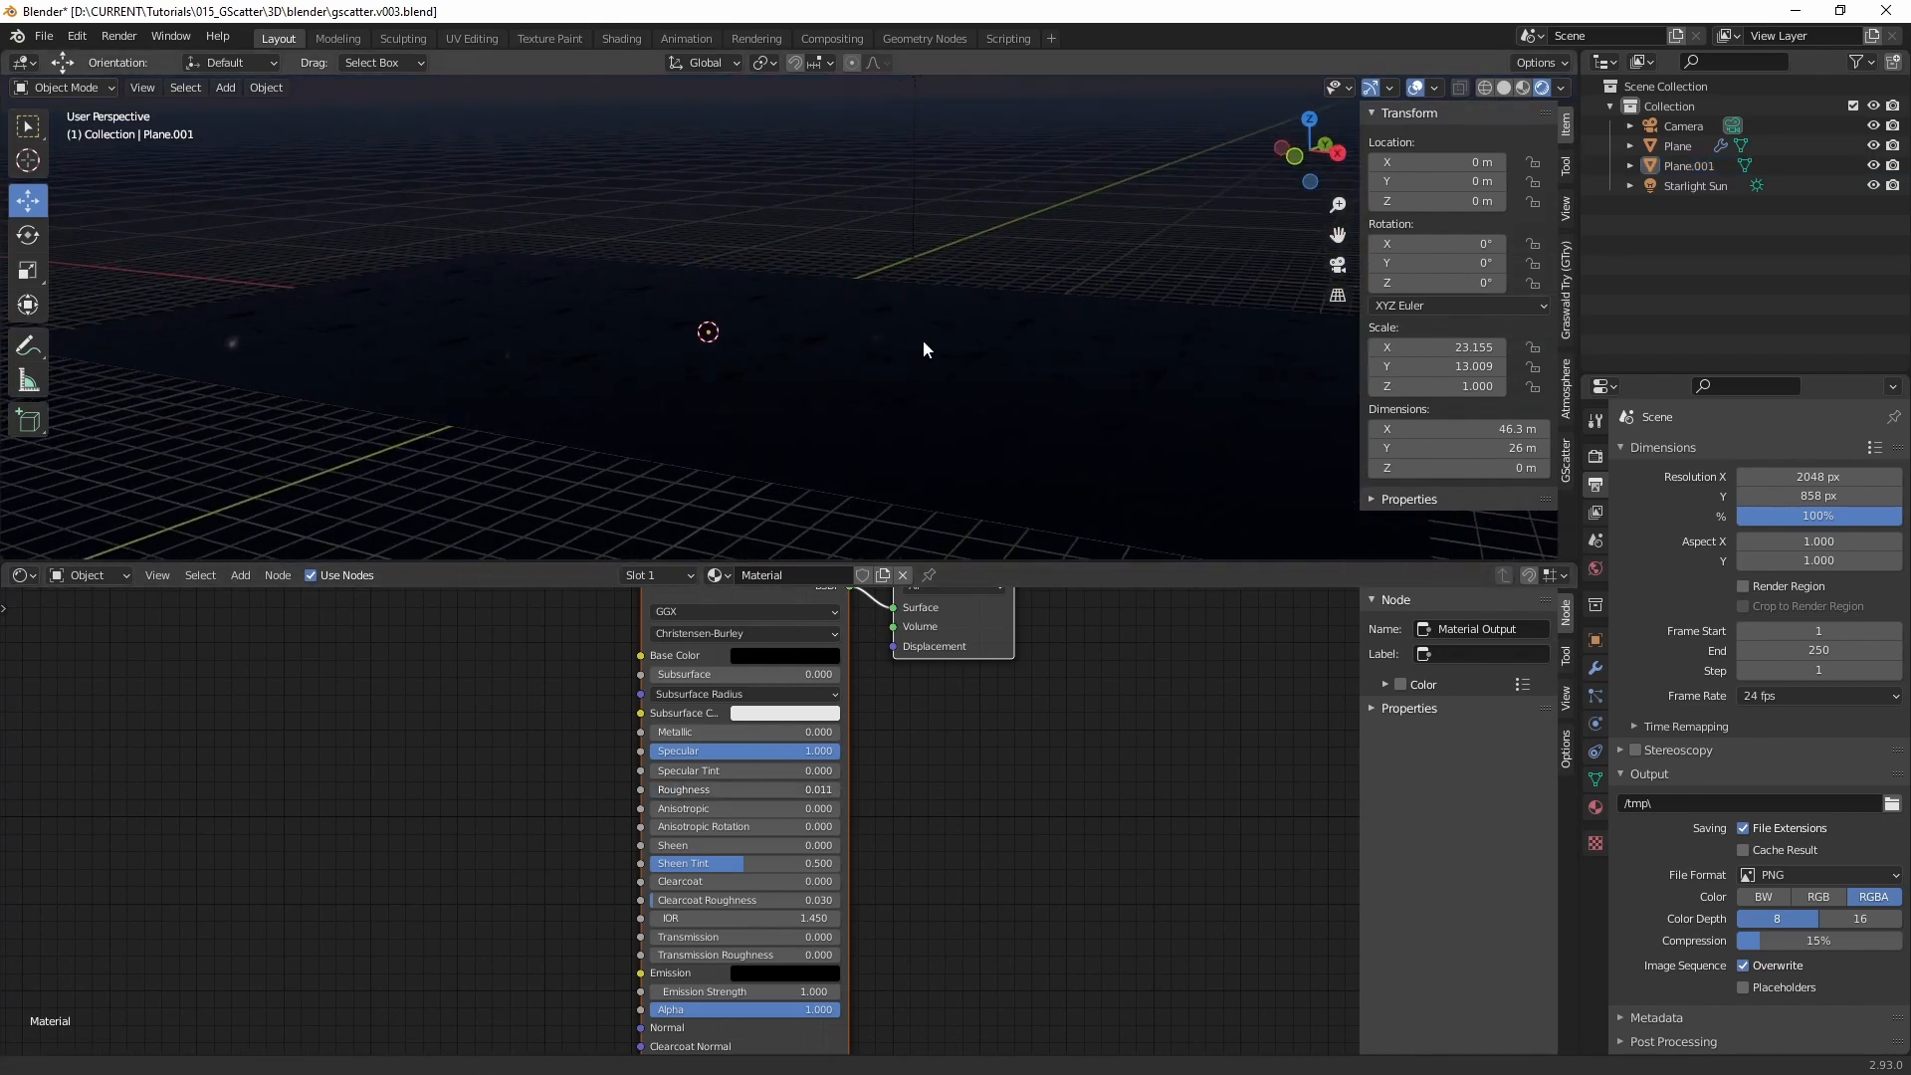
{"action": "left_click", "coordinate": [908, 430]}
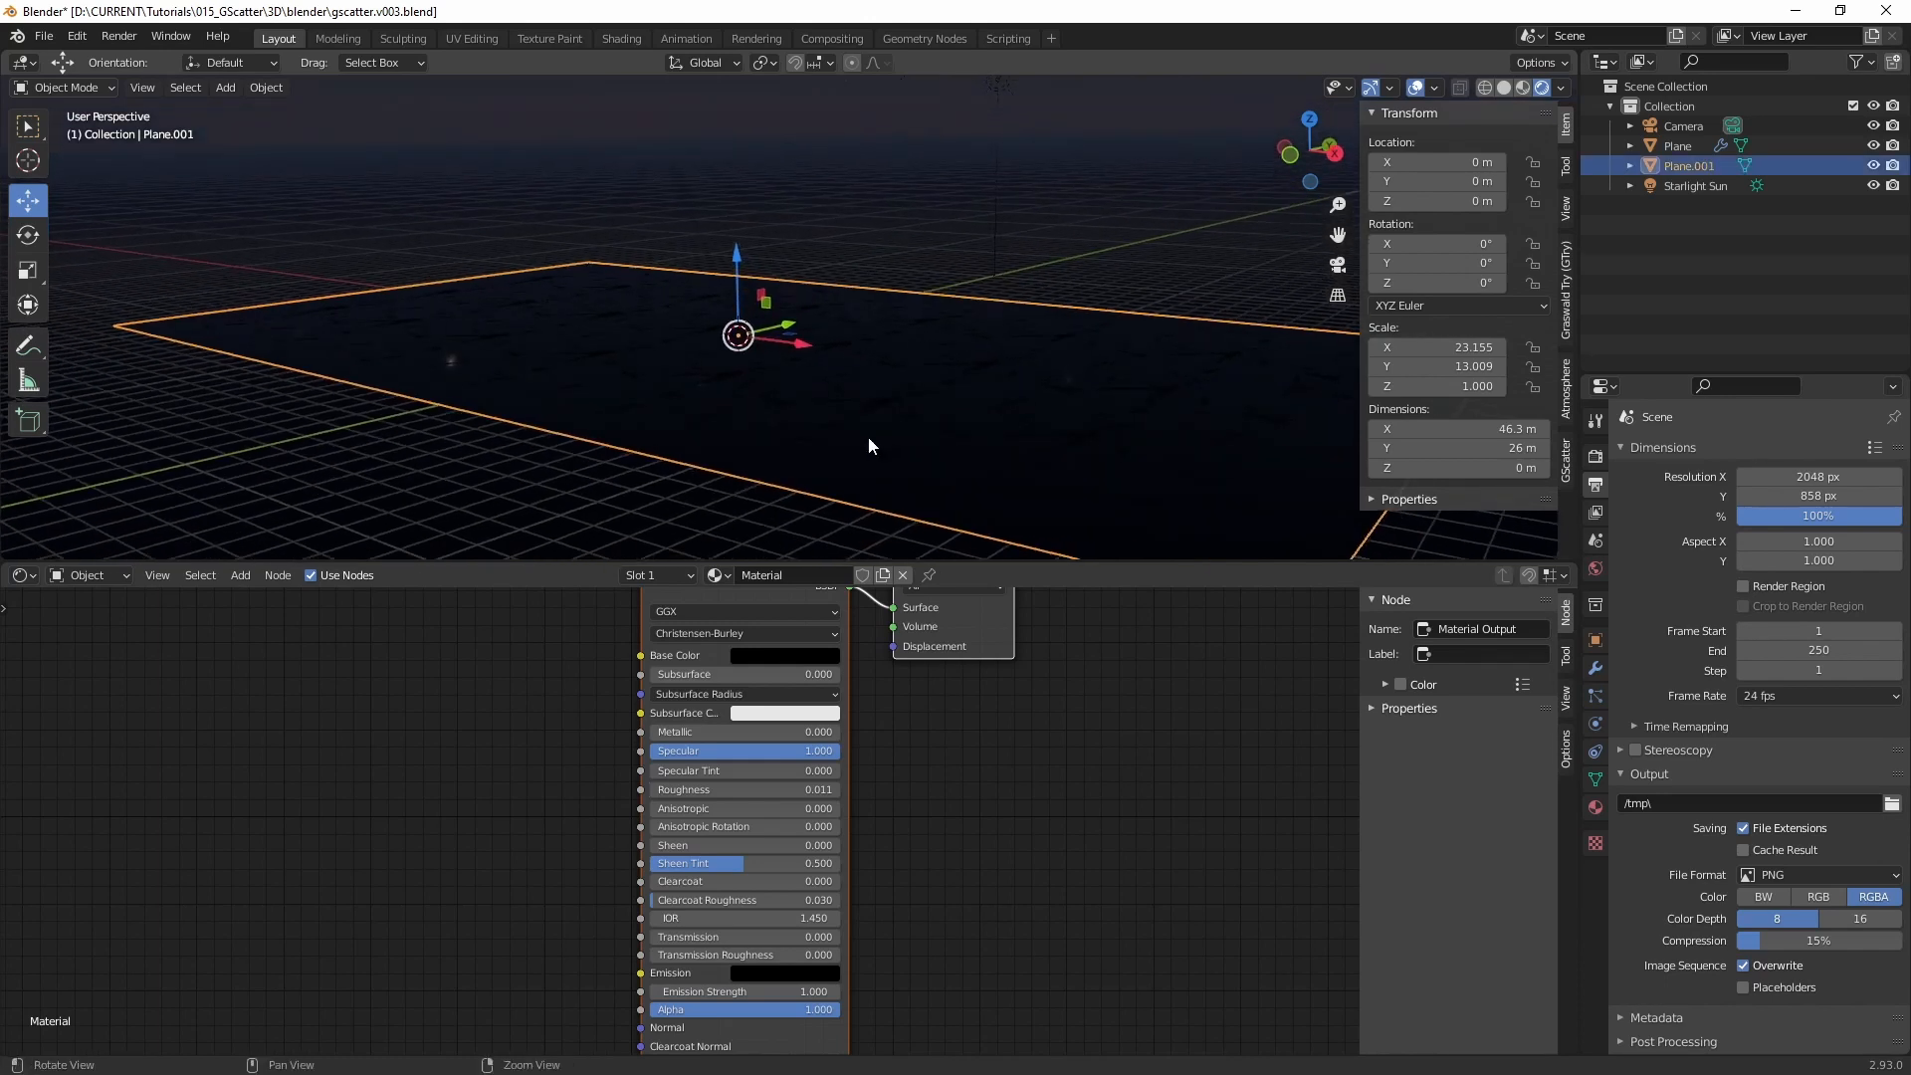
Step: Rename the displaced ground plane to forest_roots
{"action": "left_click", "coordinate": [1683, 143]}
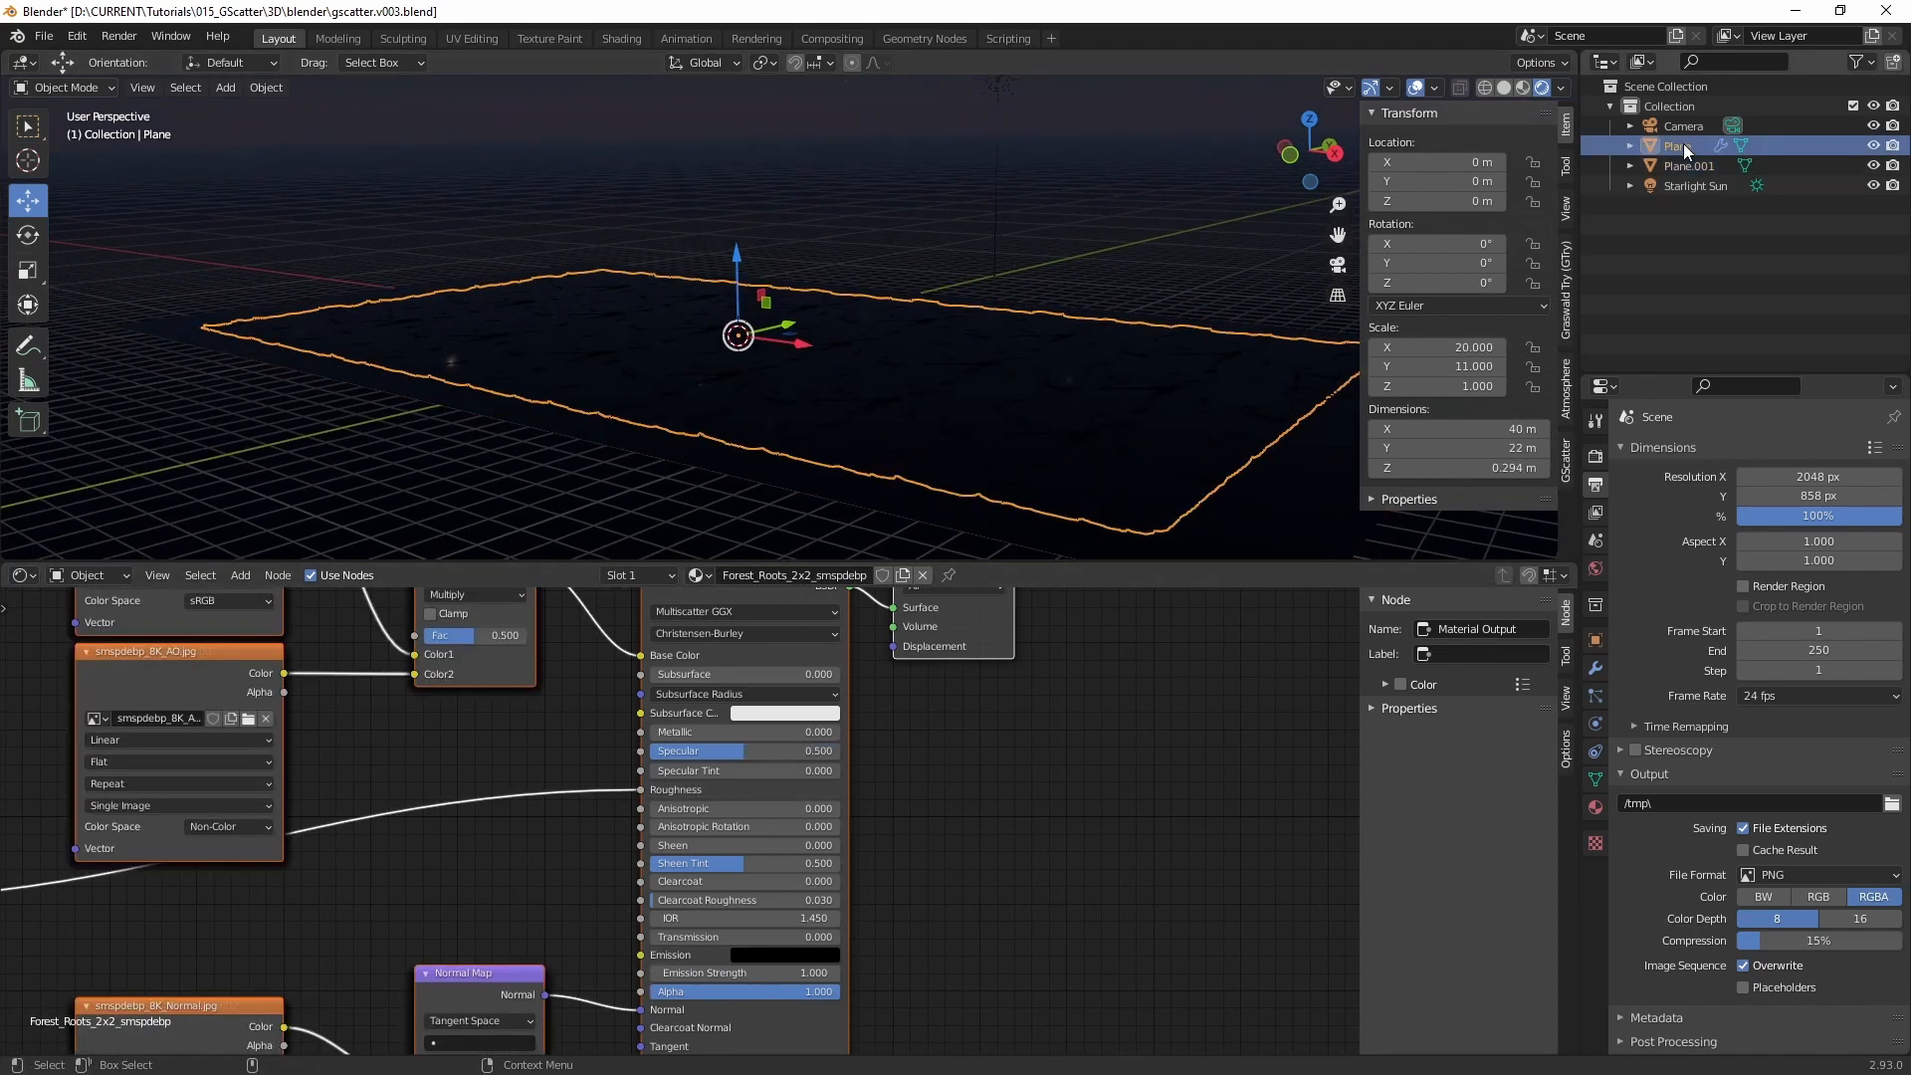
{"action": "double_click", "coordinate": [1683, 145]}
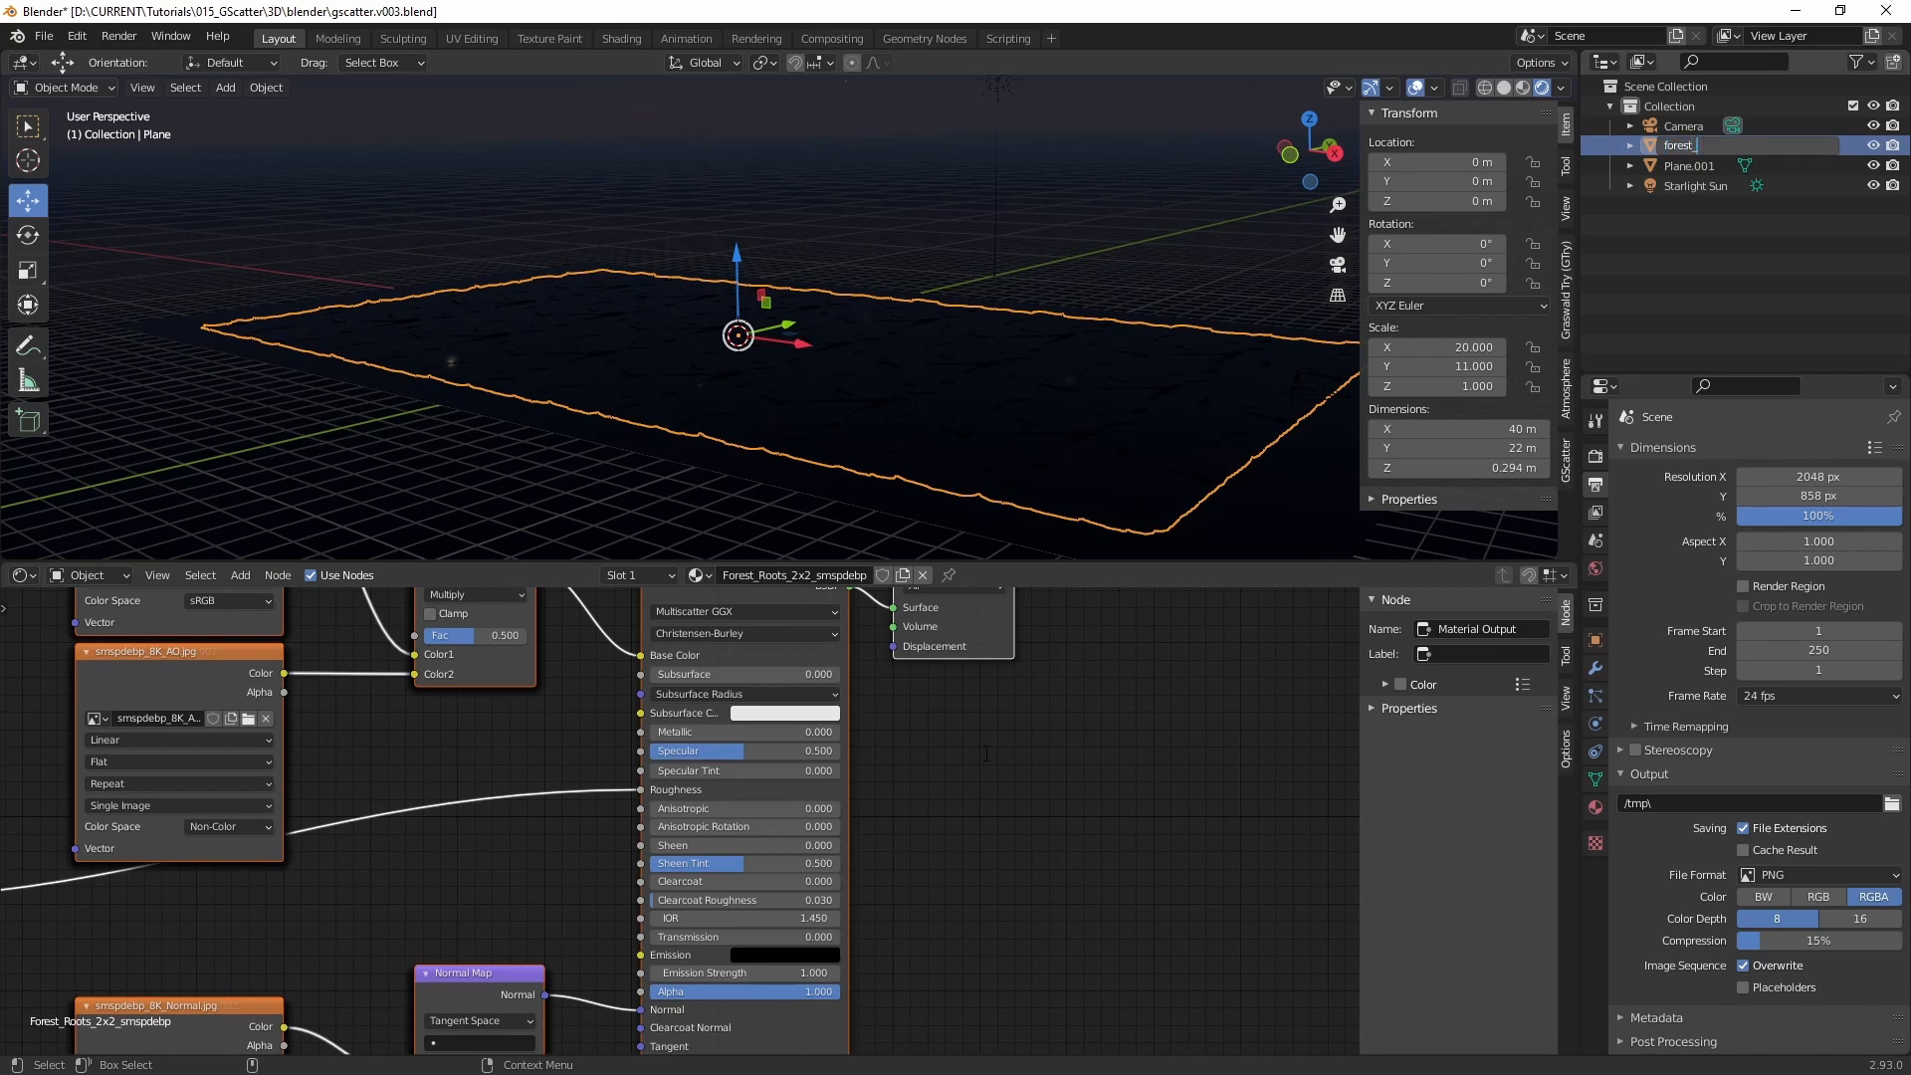
{"action": "type", "text": "oots"}
{"action": "key", "text": "Return"}
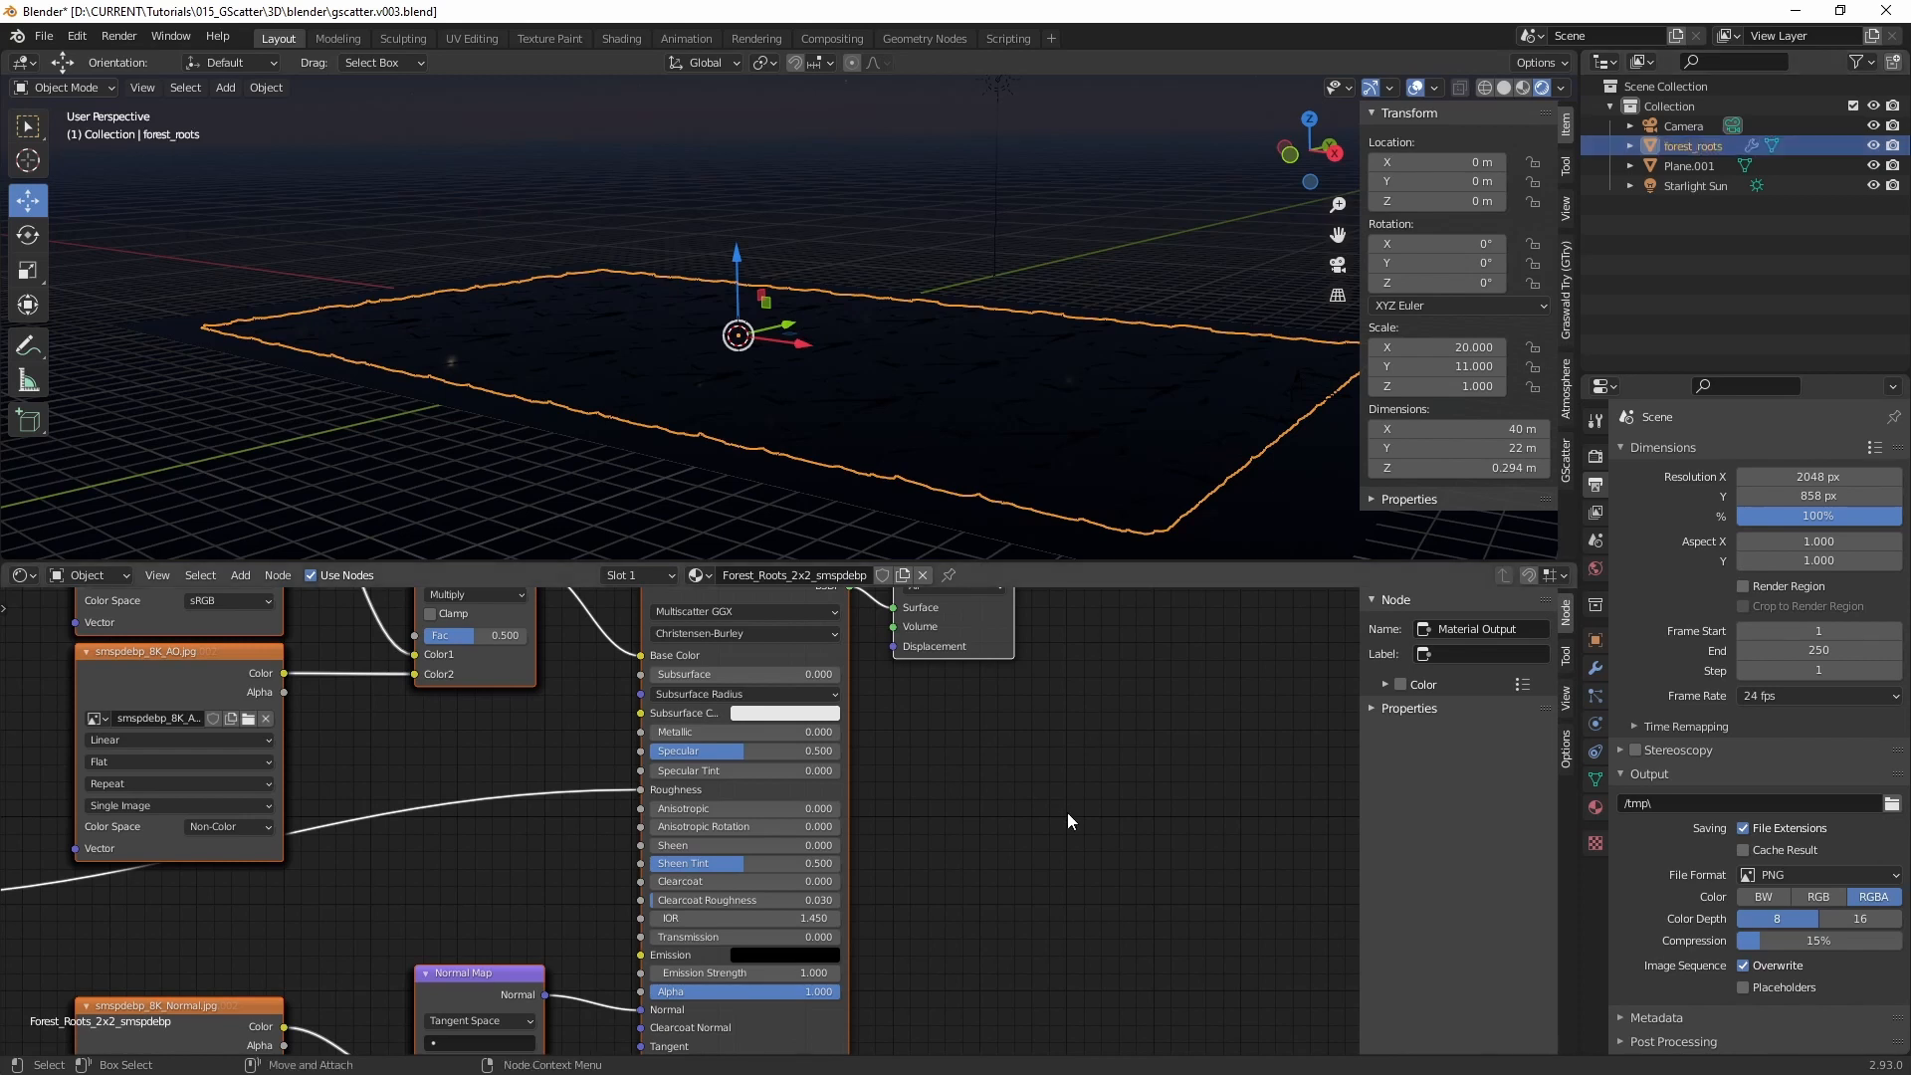
Step: Rename the flat plane with the black material to water
{"action": "left_click", "coordinate": [1698, 167]}
{"action": "double_click", "coordinate": [1698, 168]}
{"action": "type", "text": "water"}
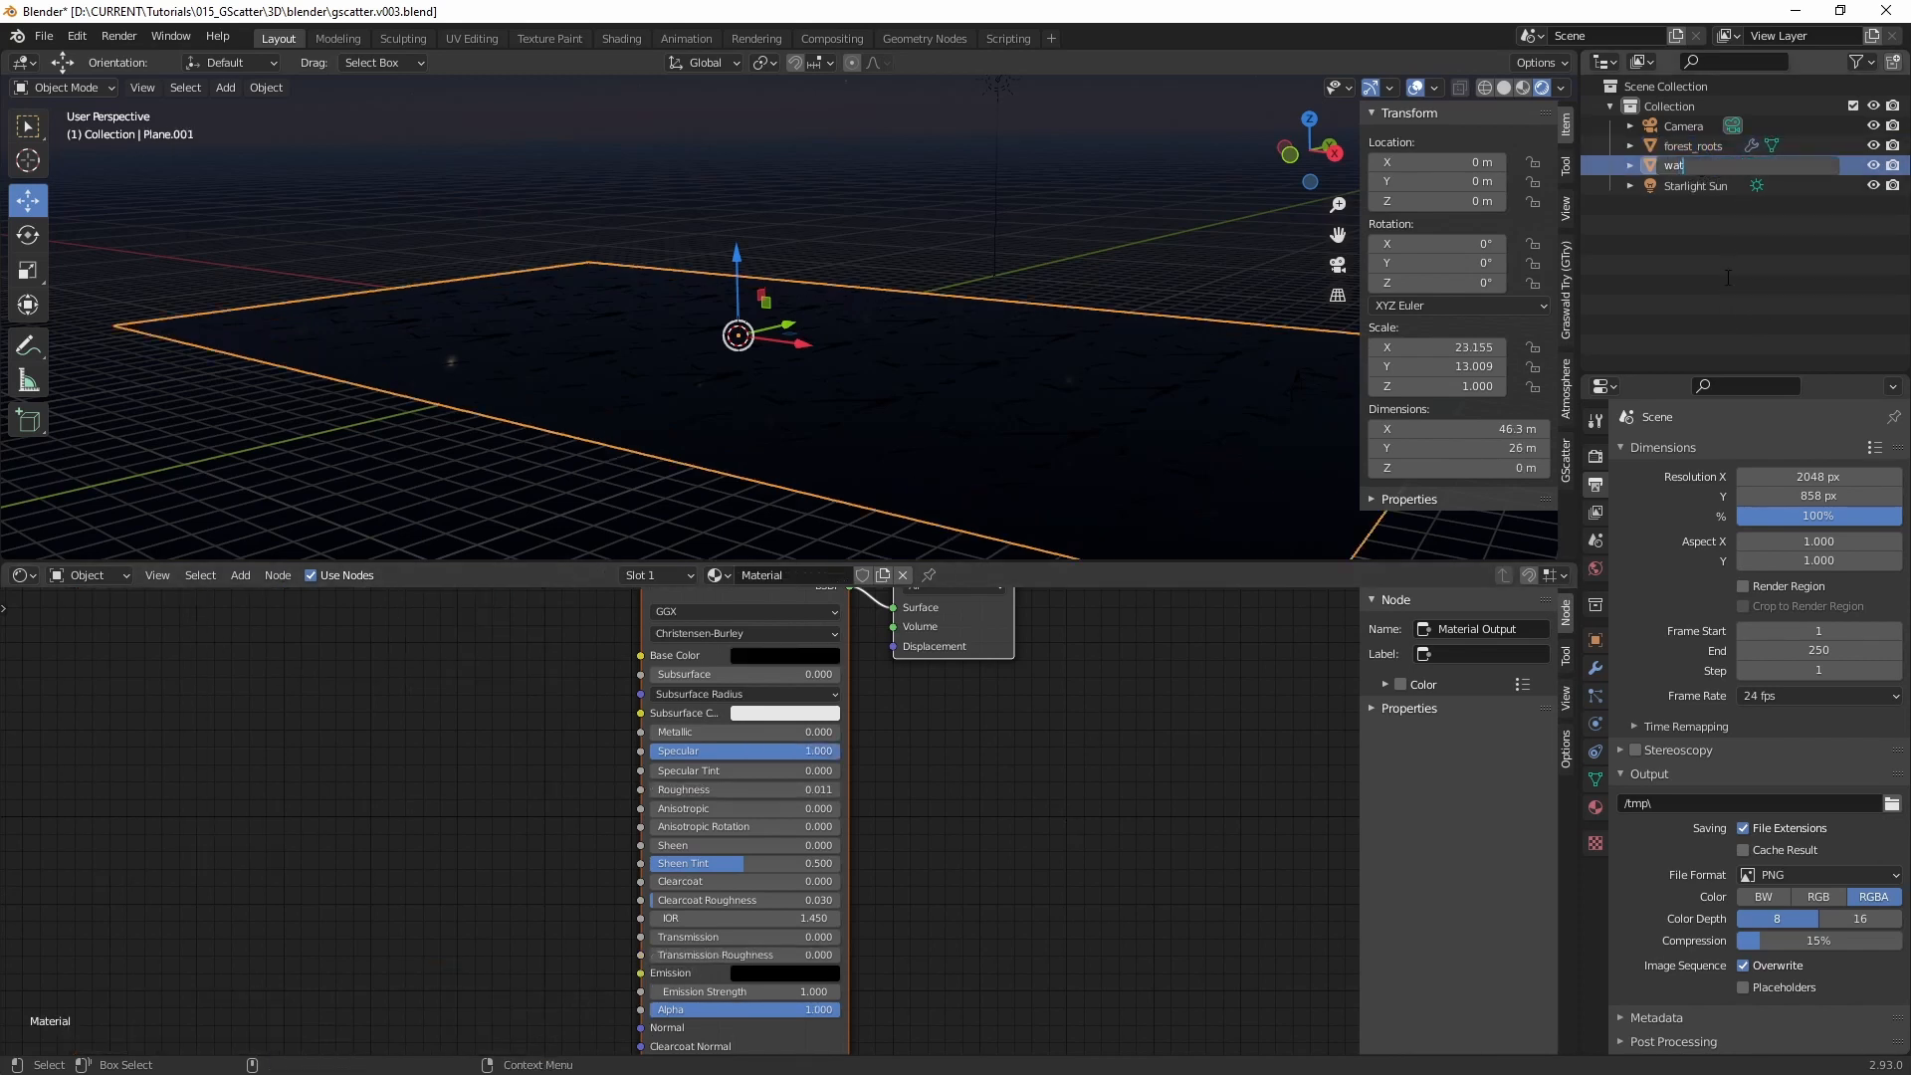
{"action": "key", "text": "Return"}
{"action": "left_click", "coordinate": [980, 240]}
{"action": "middle_click_drag", "start_coordinate": [979, 241], "coordinate": [728, 357]}
{"action": "left_click", "coordinate": [728, 357]}
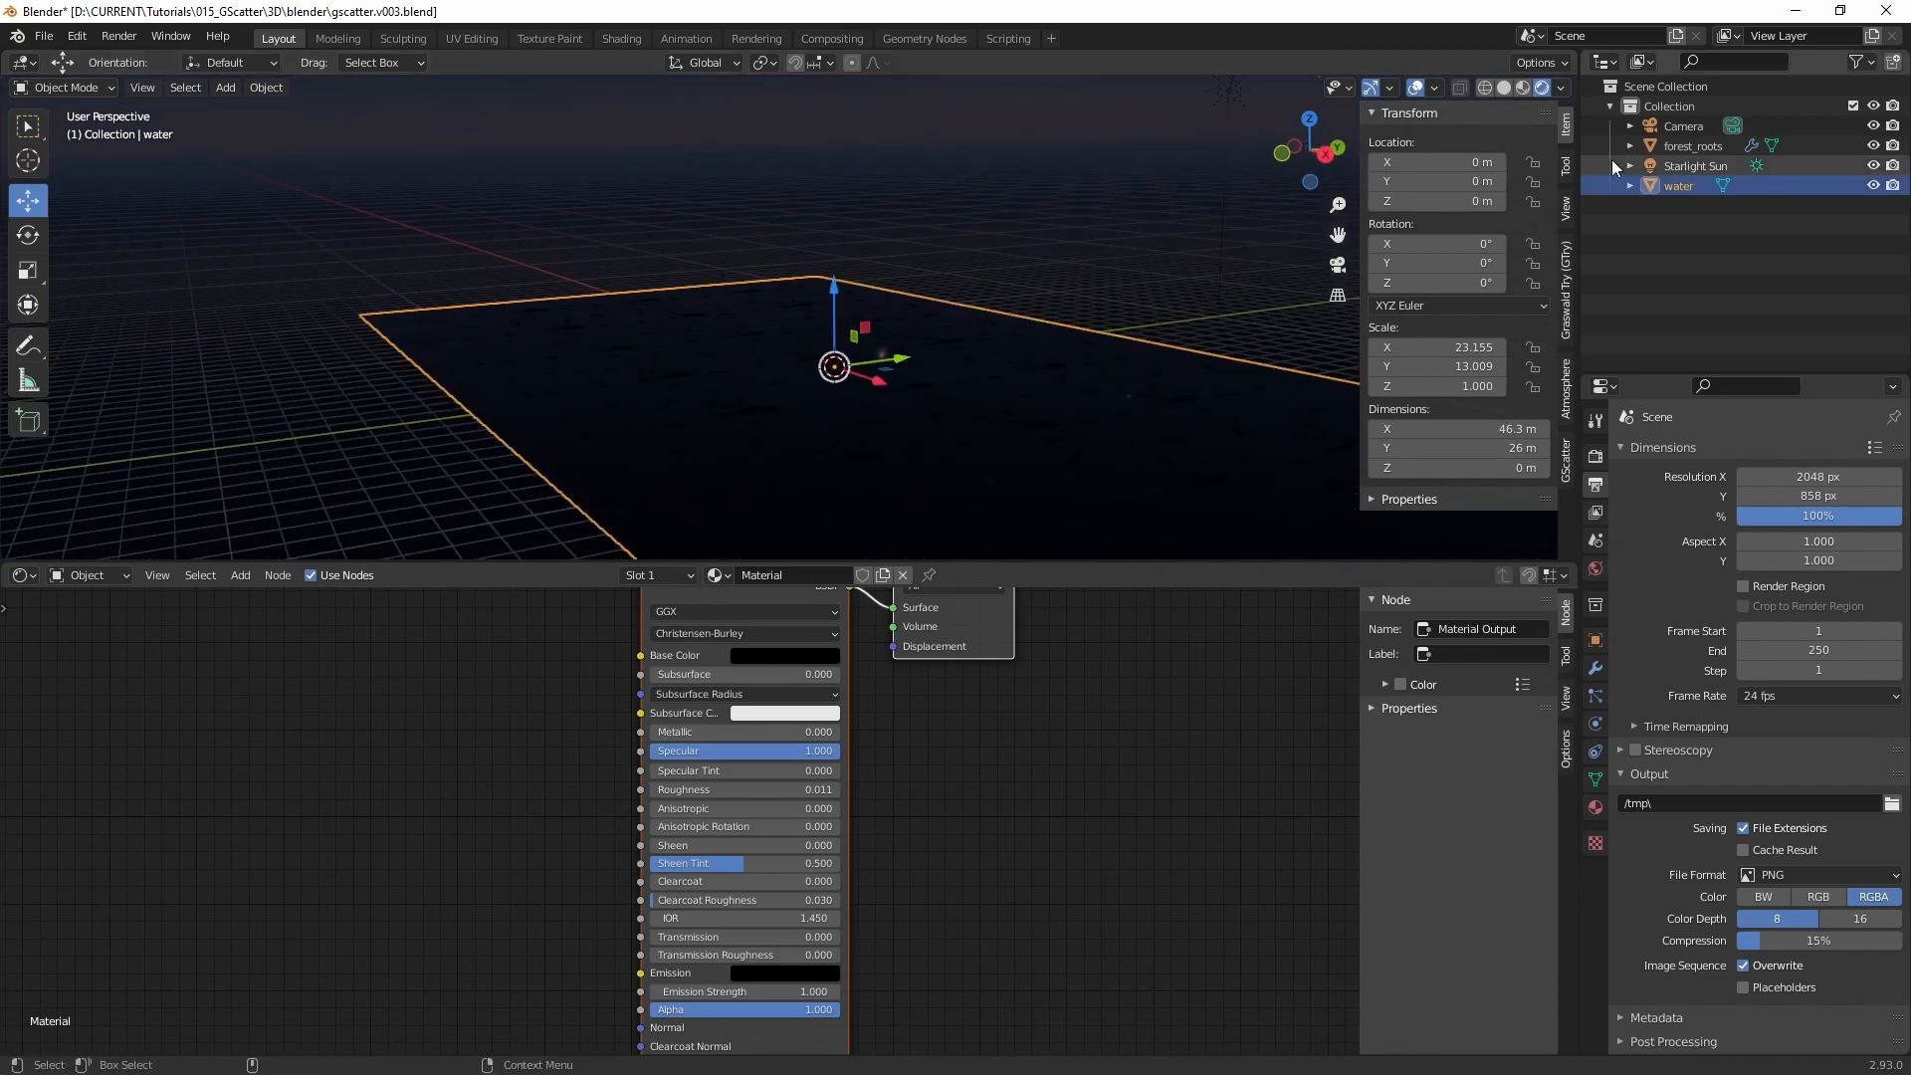
Step: Put forest_roots into Sculpt Mode and change the Shader Editor back to a 3D viewport with the camera view
{"action": "left_click", "coordinate": [1696, 151]}
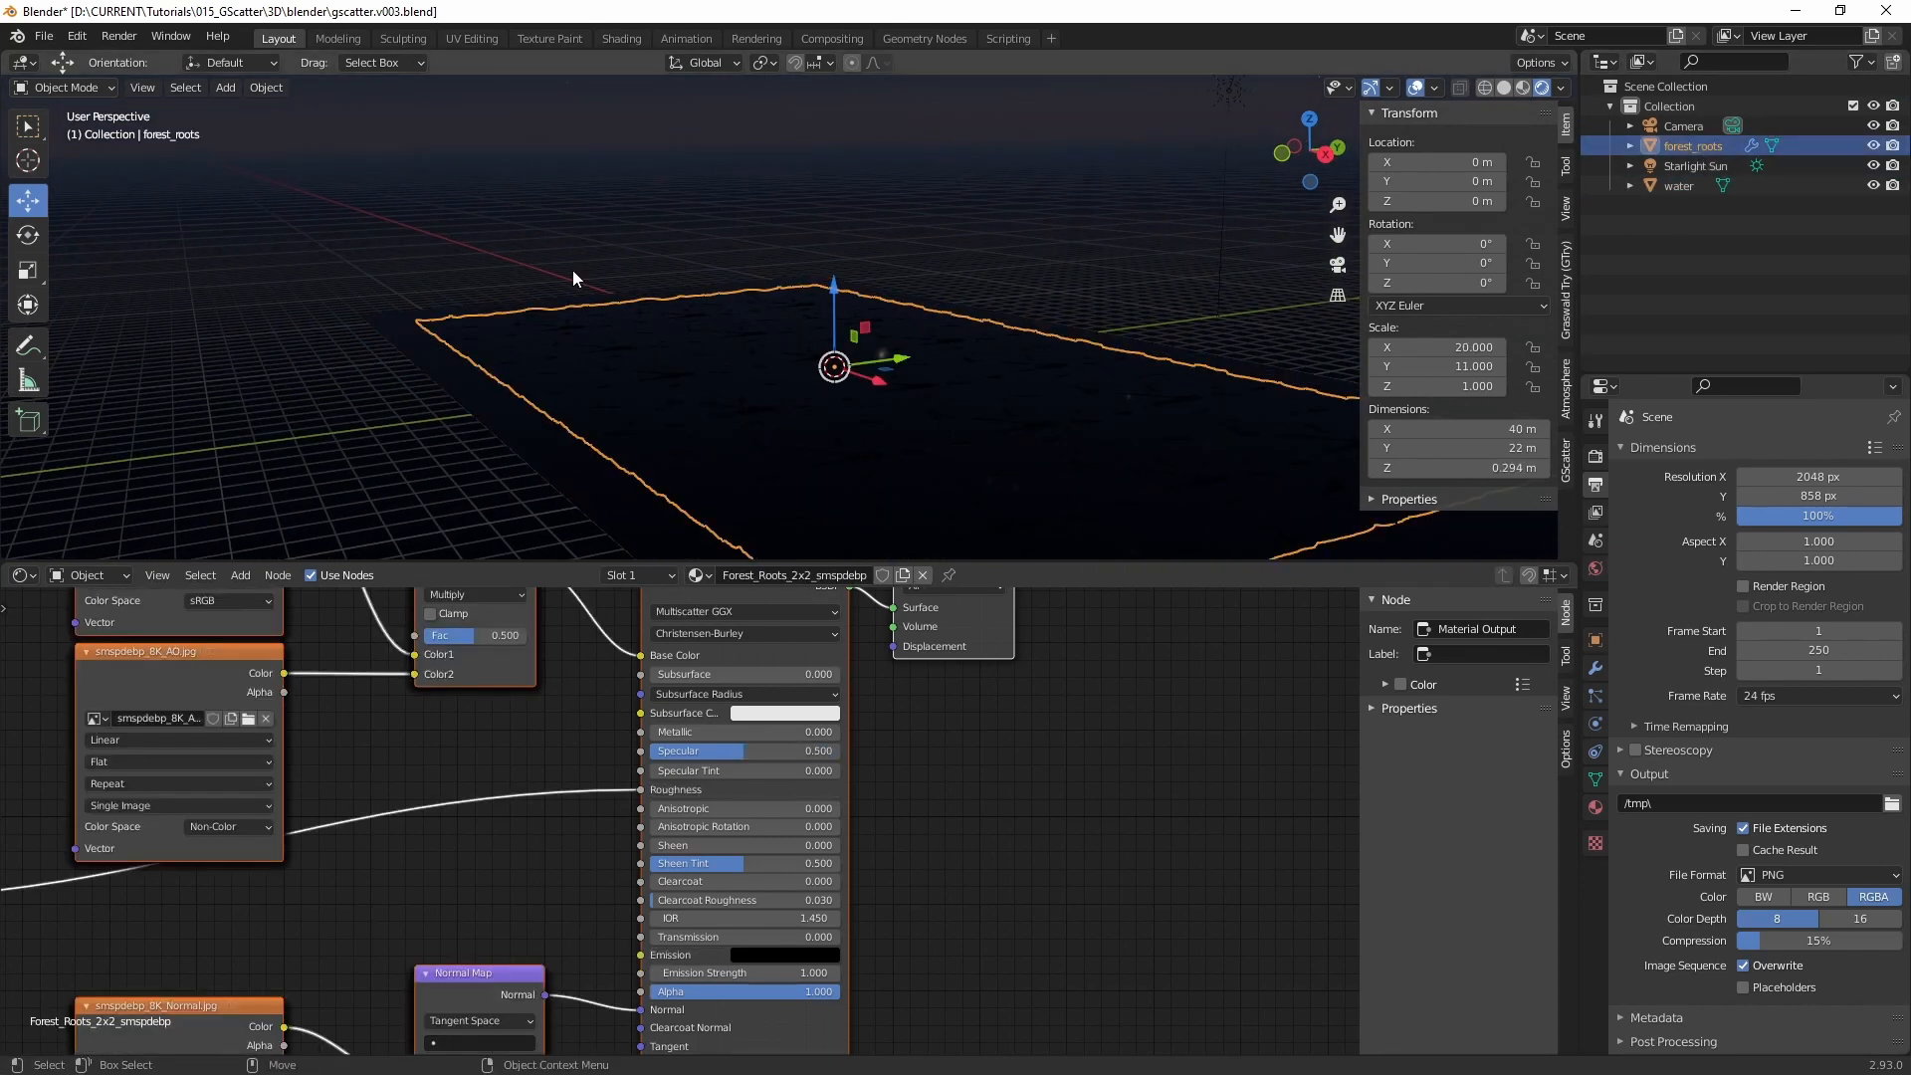
{"action": "mouse_move", "coordinate": [571, 270]}
{"action": "middle_mouse_down"}
{"action": "mouse_move", "coordinate": [565, 352]}
{"action": "mouse_move", "coordinate": [552, 282]}
{"action": "middle_mouse_up"}
{"action": "left_click", "coordinate": [66, 90]}
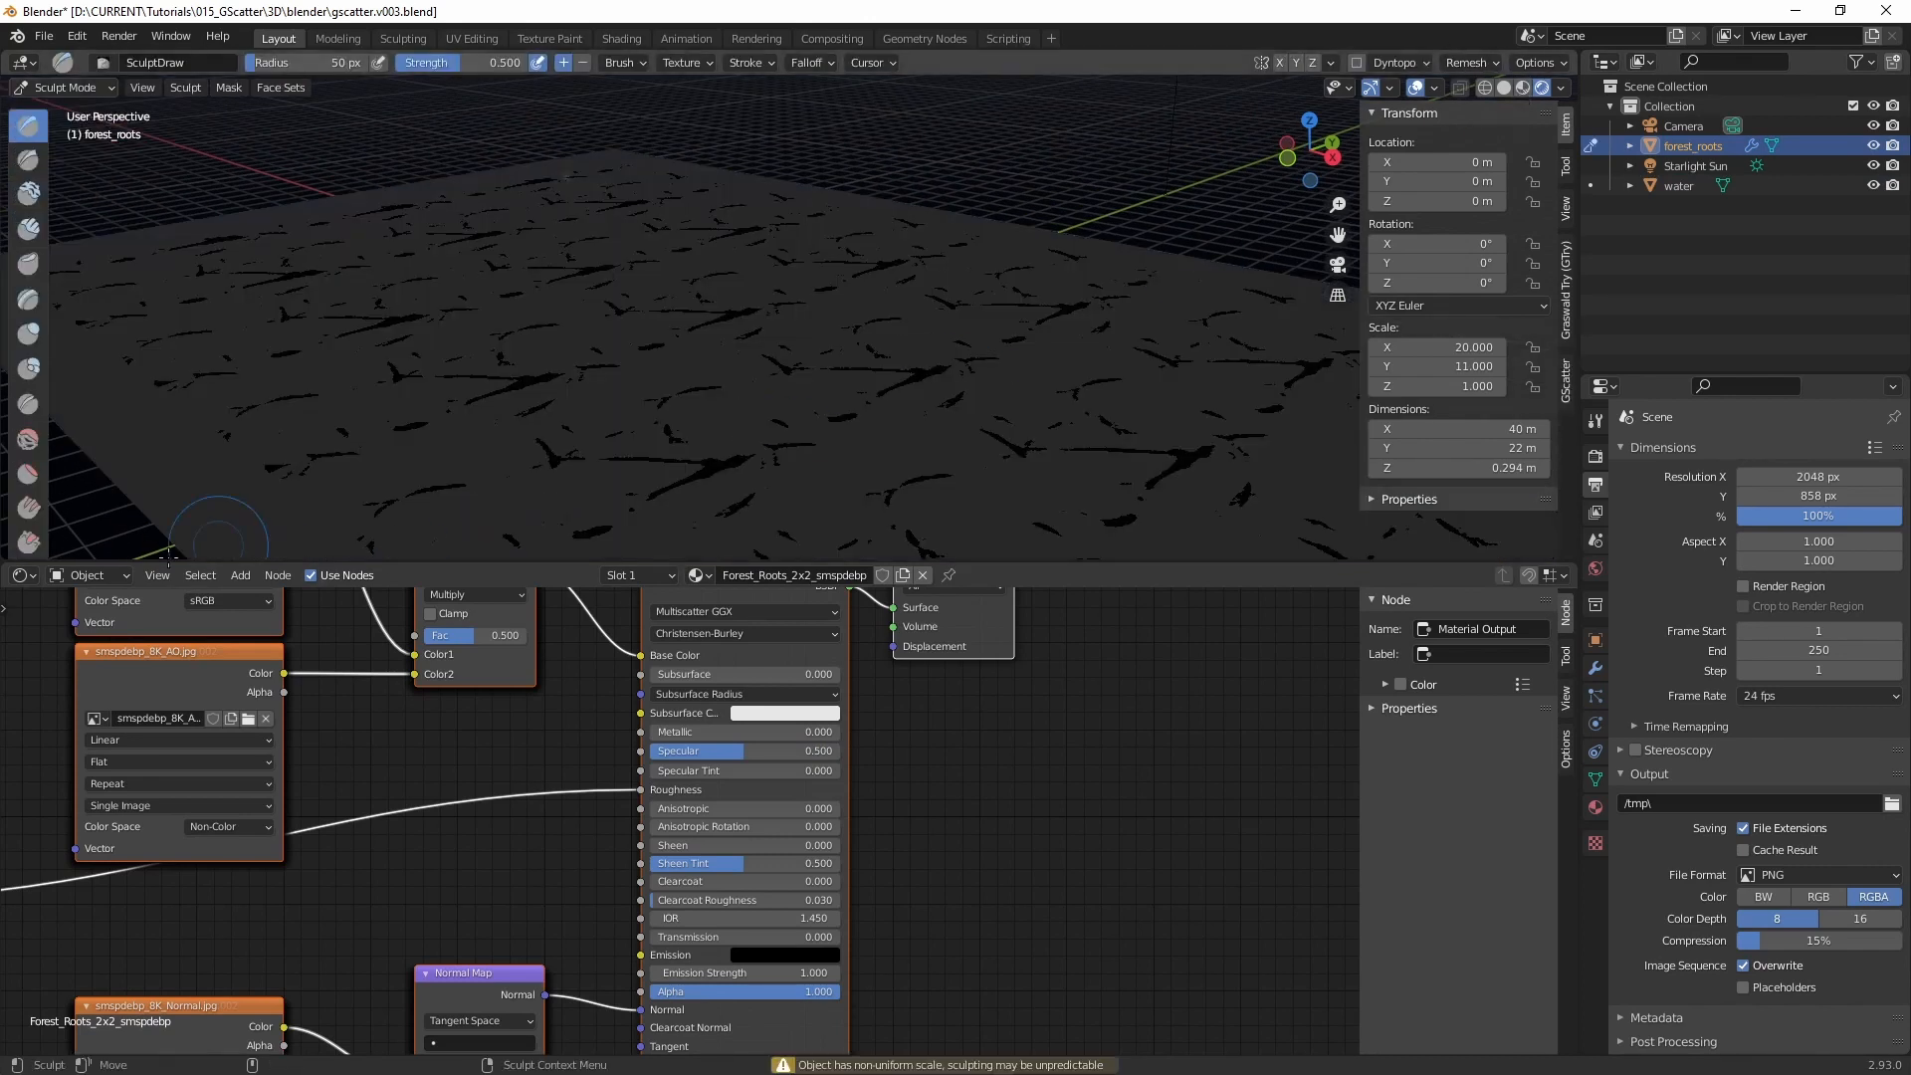
{"action": "left_click", "coordinate": [22, 576]}
{"action": "left_click", "coordinate": [79, 634]}
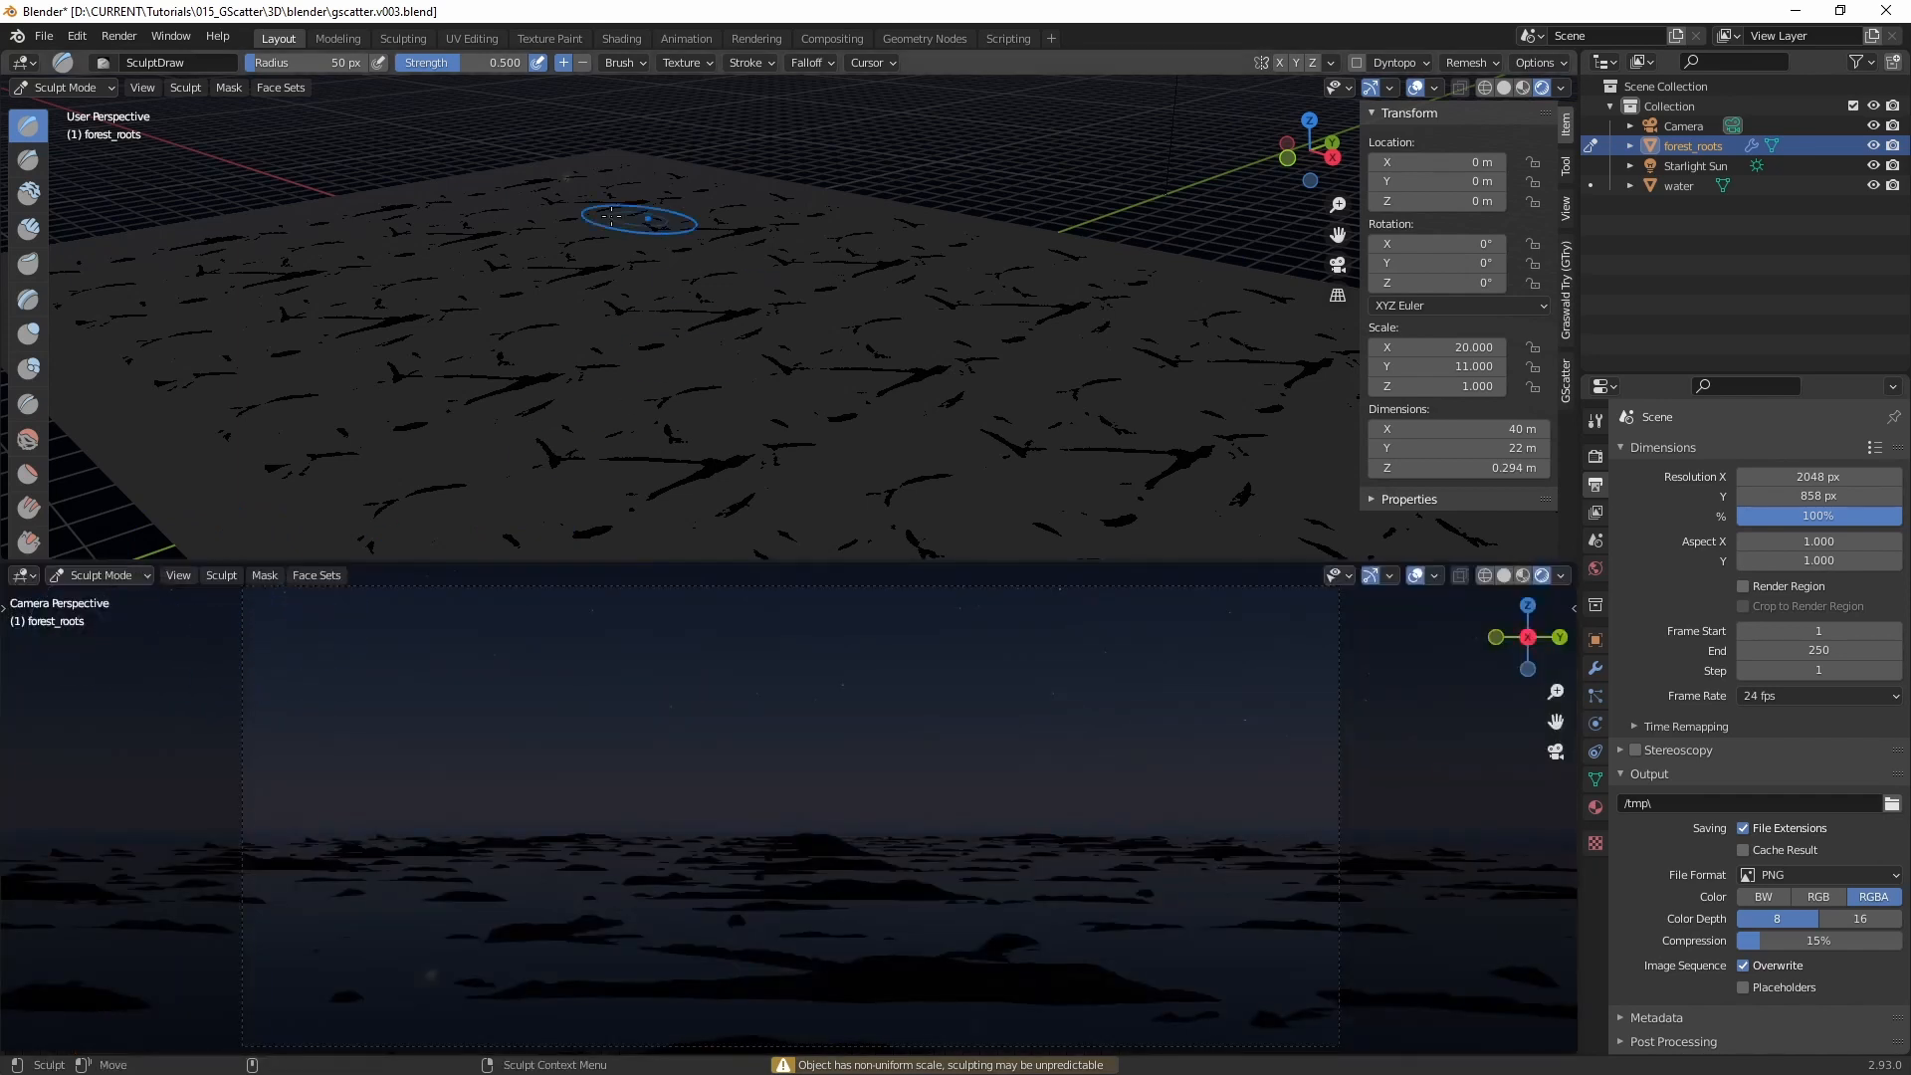
Step: Raise the first patches of forest_roots with the Draw brush, with both viewports in solid shading
{"action": "scroll", "coordinate": [597, 259], "scroll_direction": "down", "scroll_amount": 3}
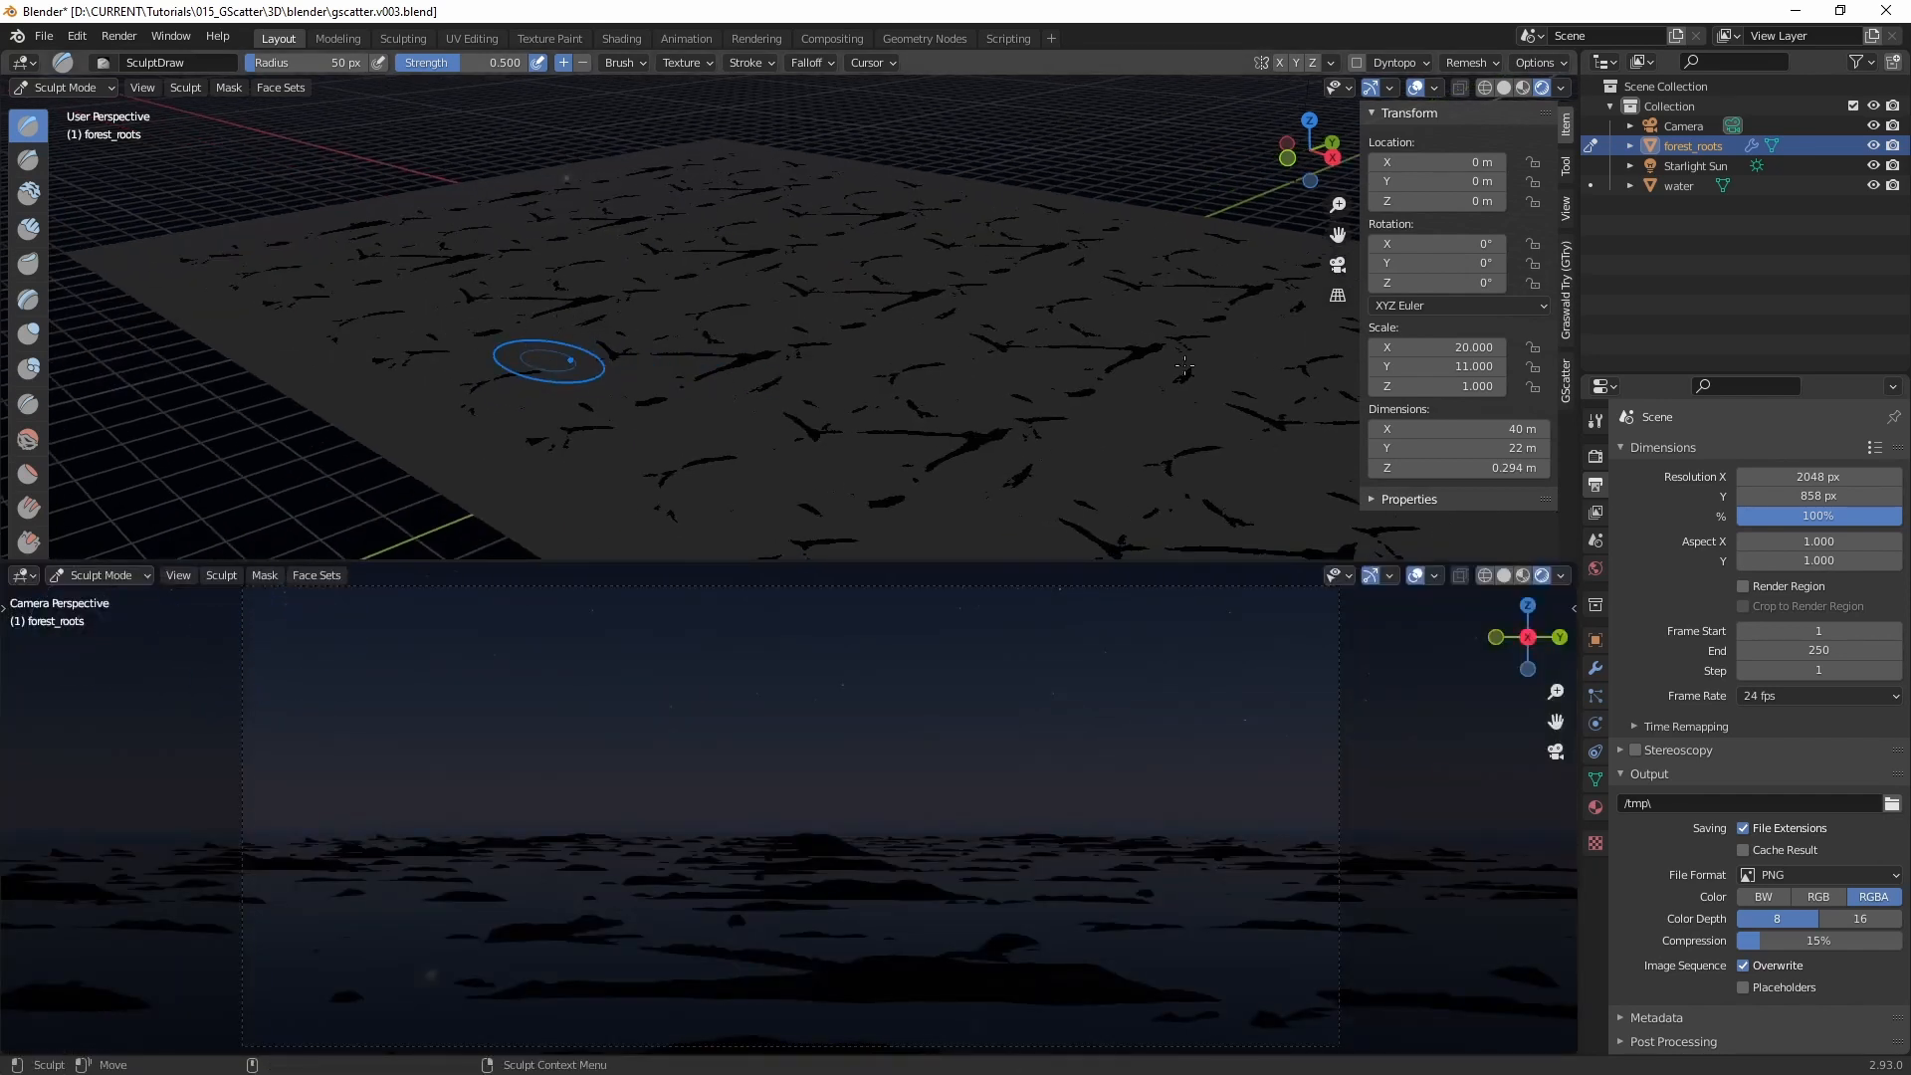
{"action": "left_click", "coordinate": [1525, 576]}
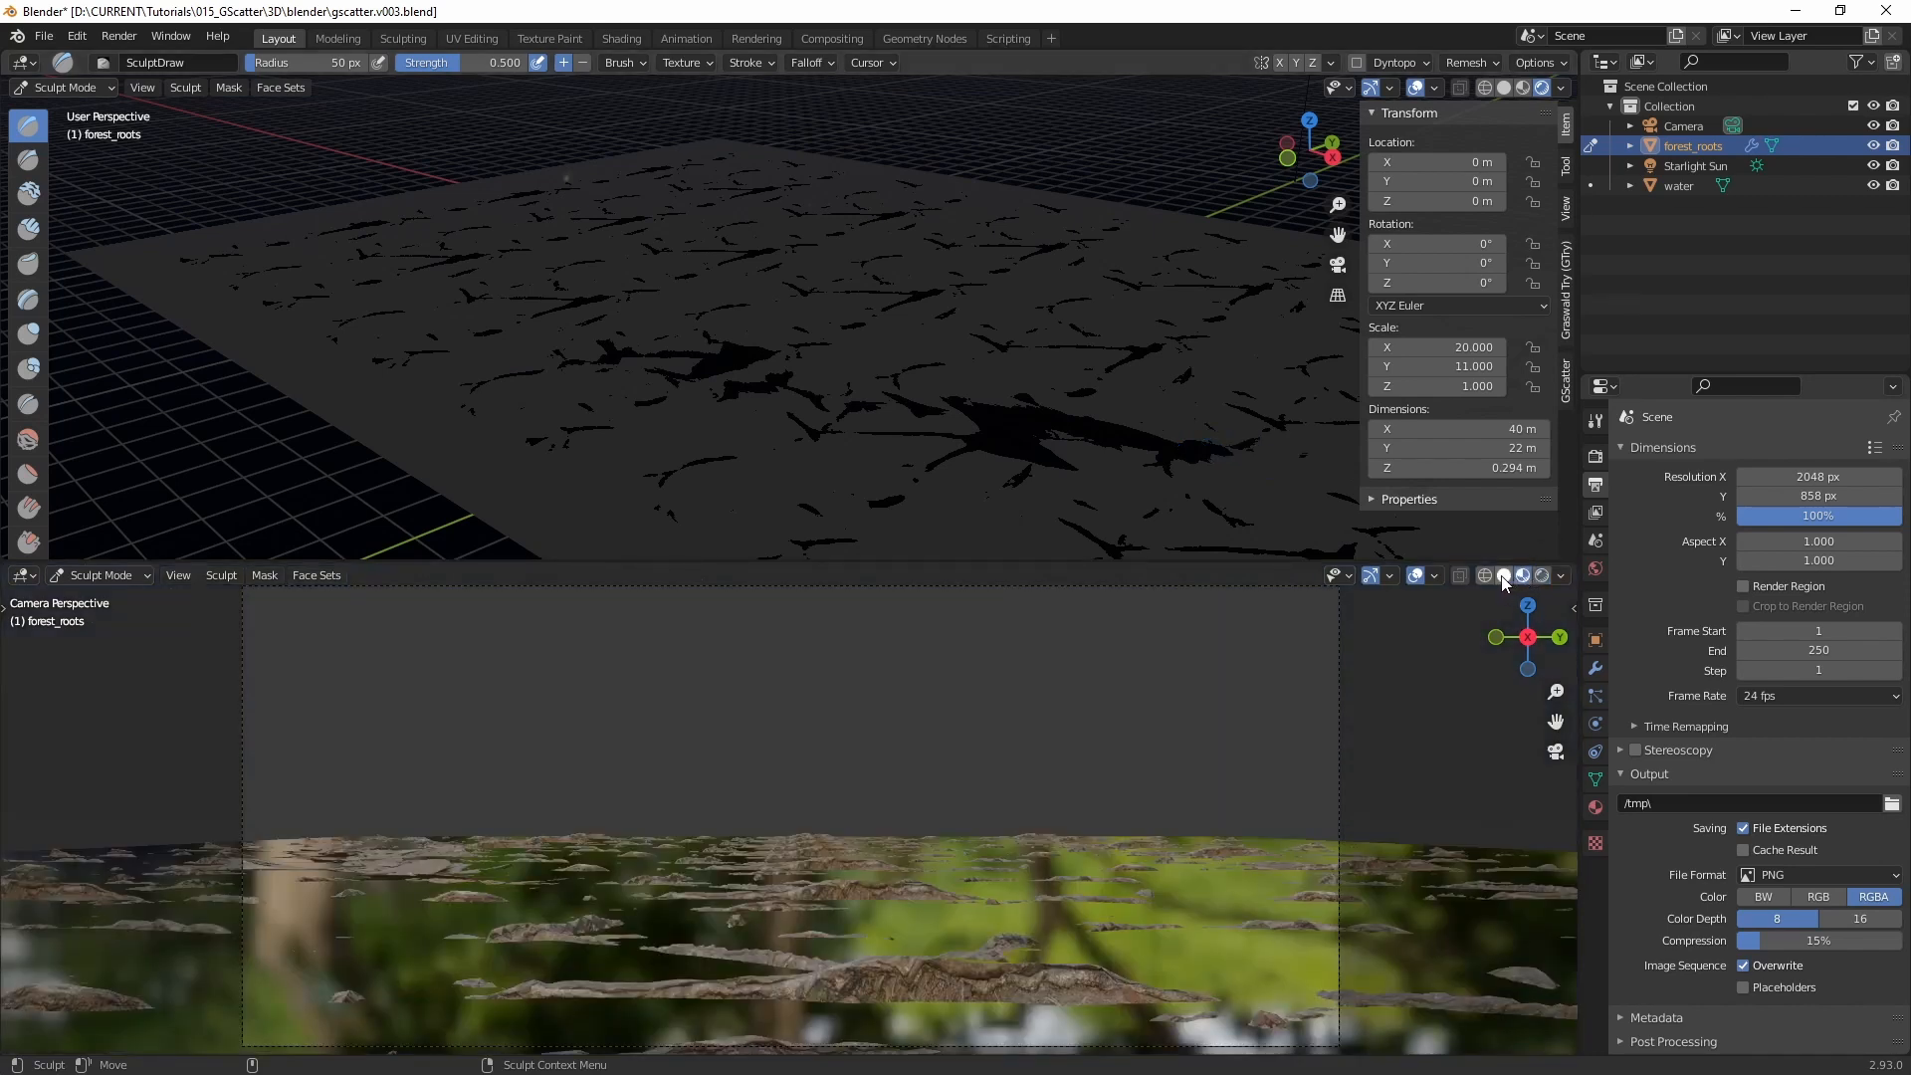
{"action": "left_click", "coordinate": [1505, 576]}
{"action": "scroll", "coordinate": [657, 391], "scroll_direction": "up", "scroll_amount": 1}
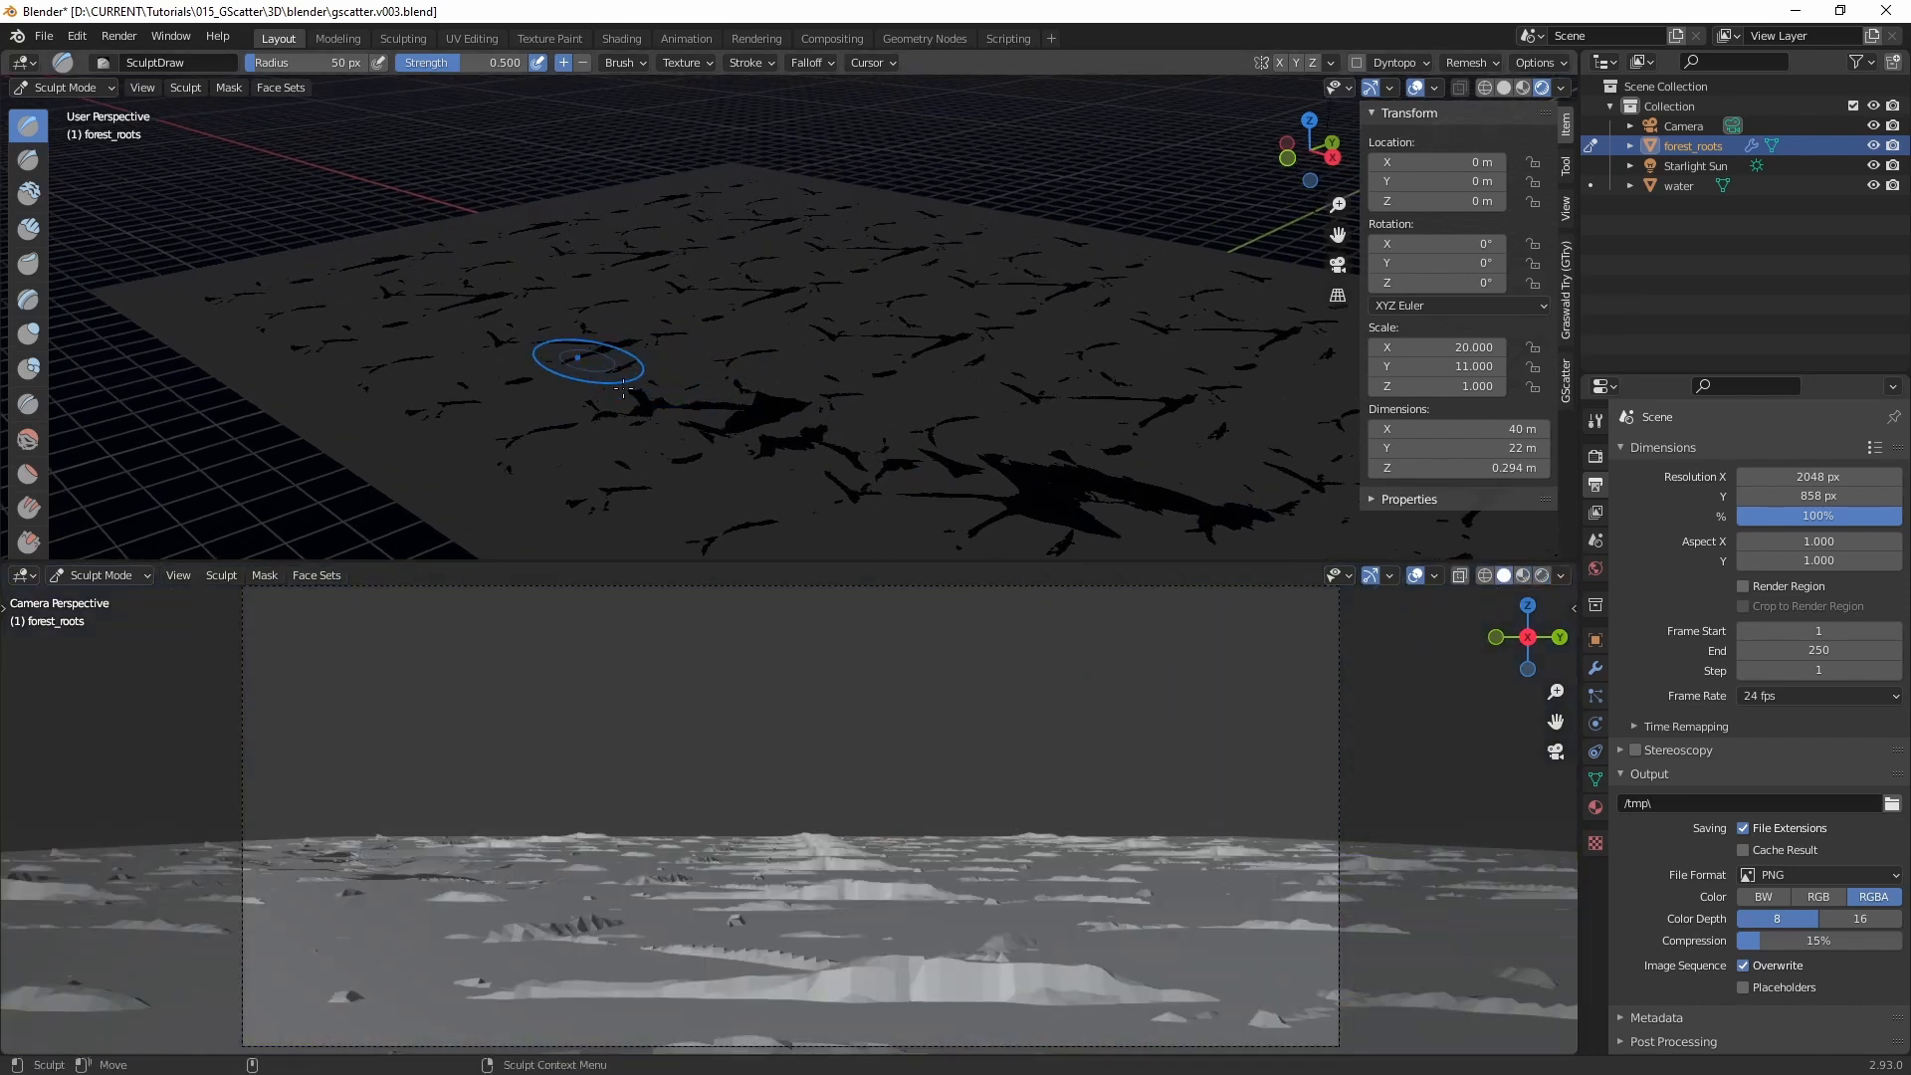
{"action": "left_click", "coordinate": [1504, 88]}
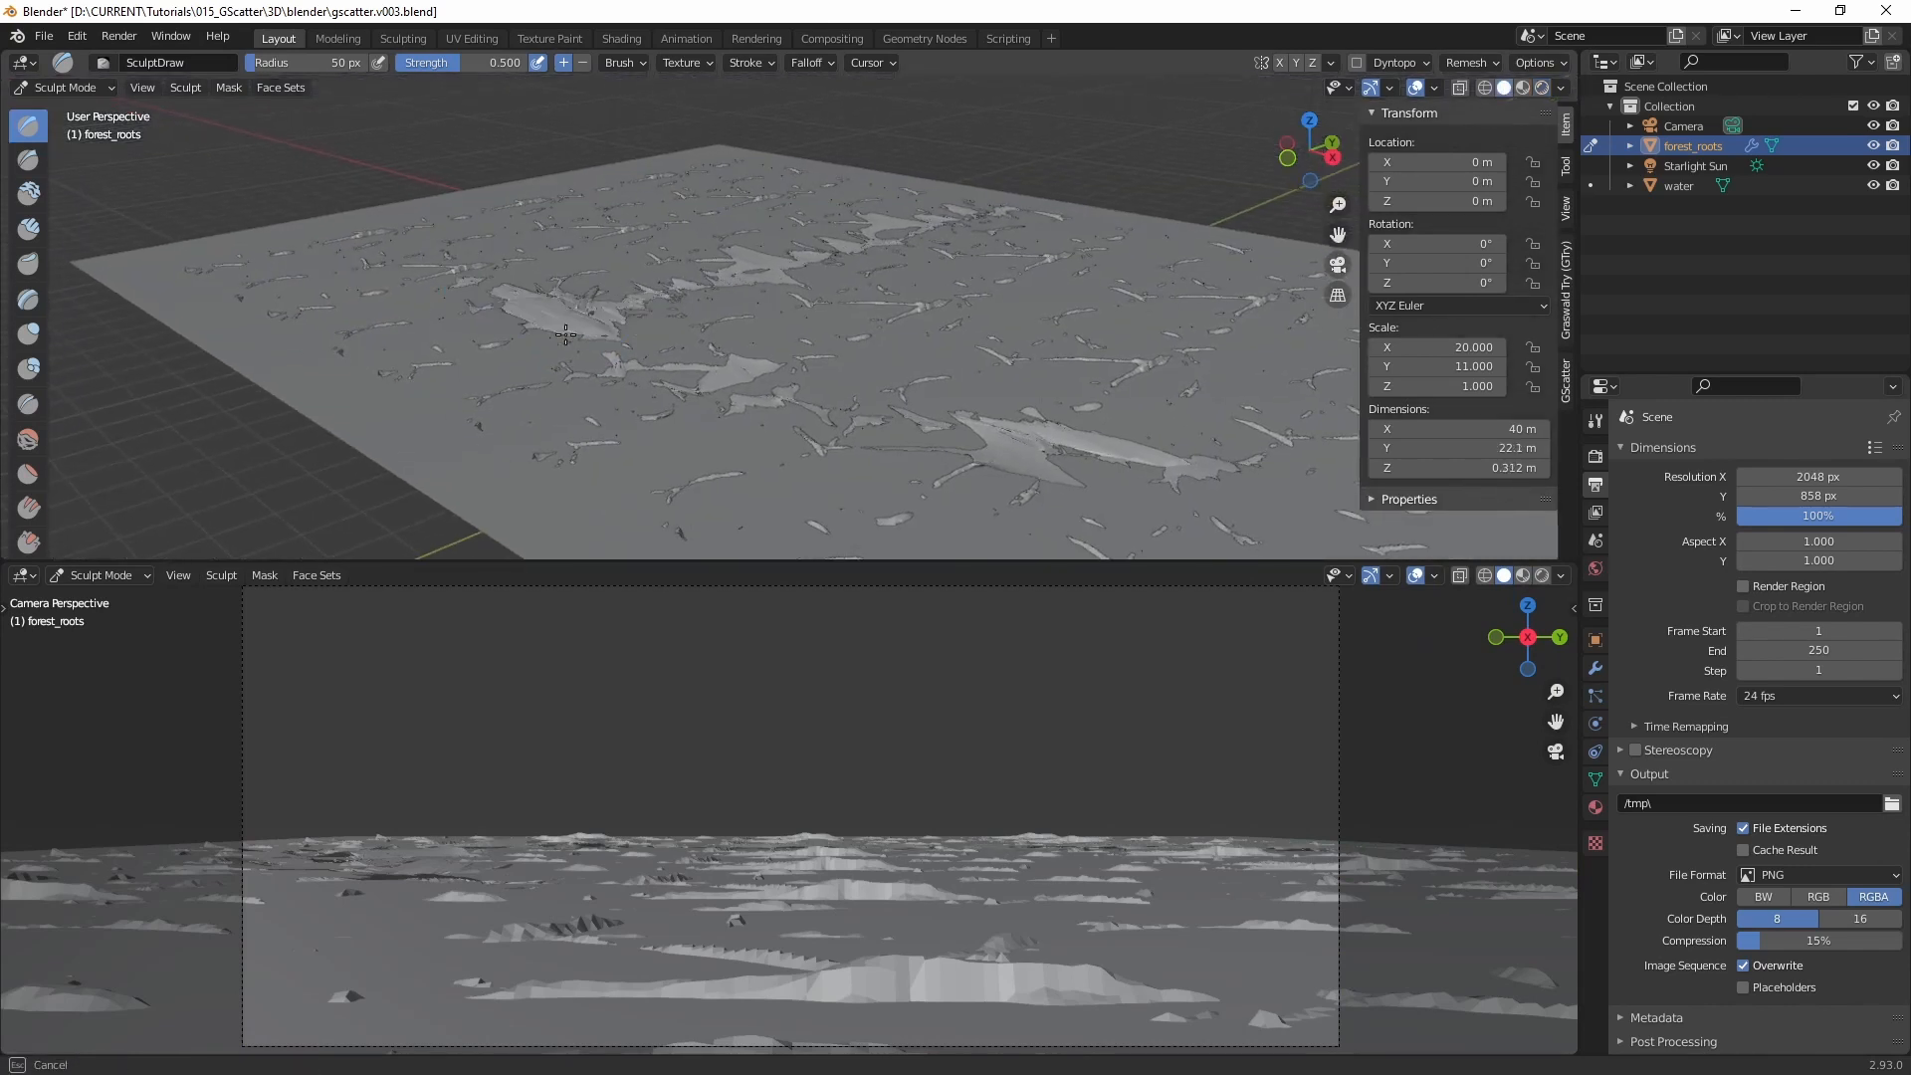
{"action": "mouse_move", "coordinate": [566, 335]}
{"action": "left_mouse_down"}
{"action": "mouse_move", "coordinate": [687, 350]}
{"action": "mouse_move", "coordinate": [1005, 483]}
{"action": "left_mouse_up"}
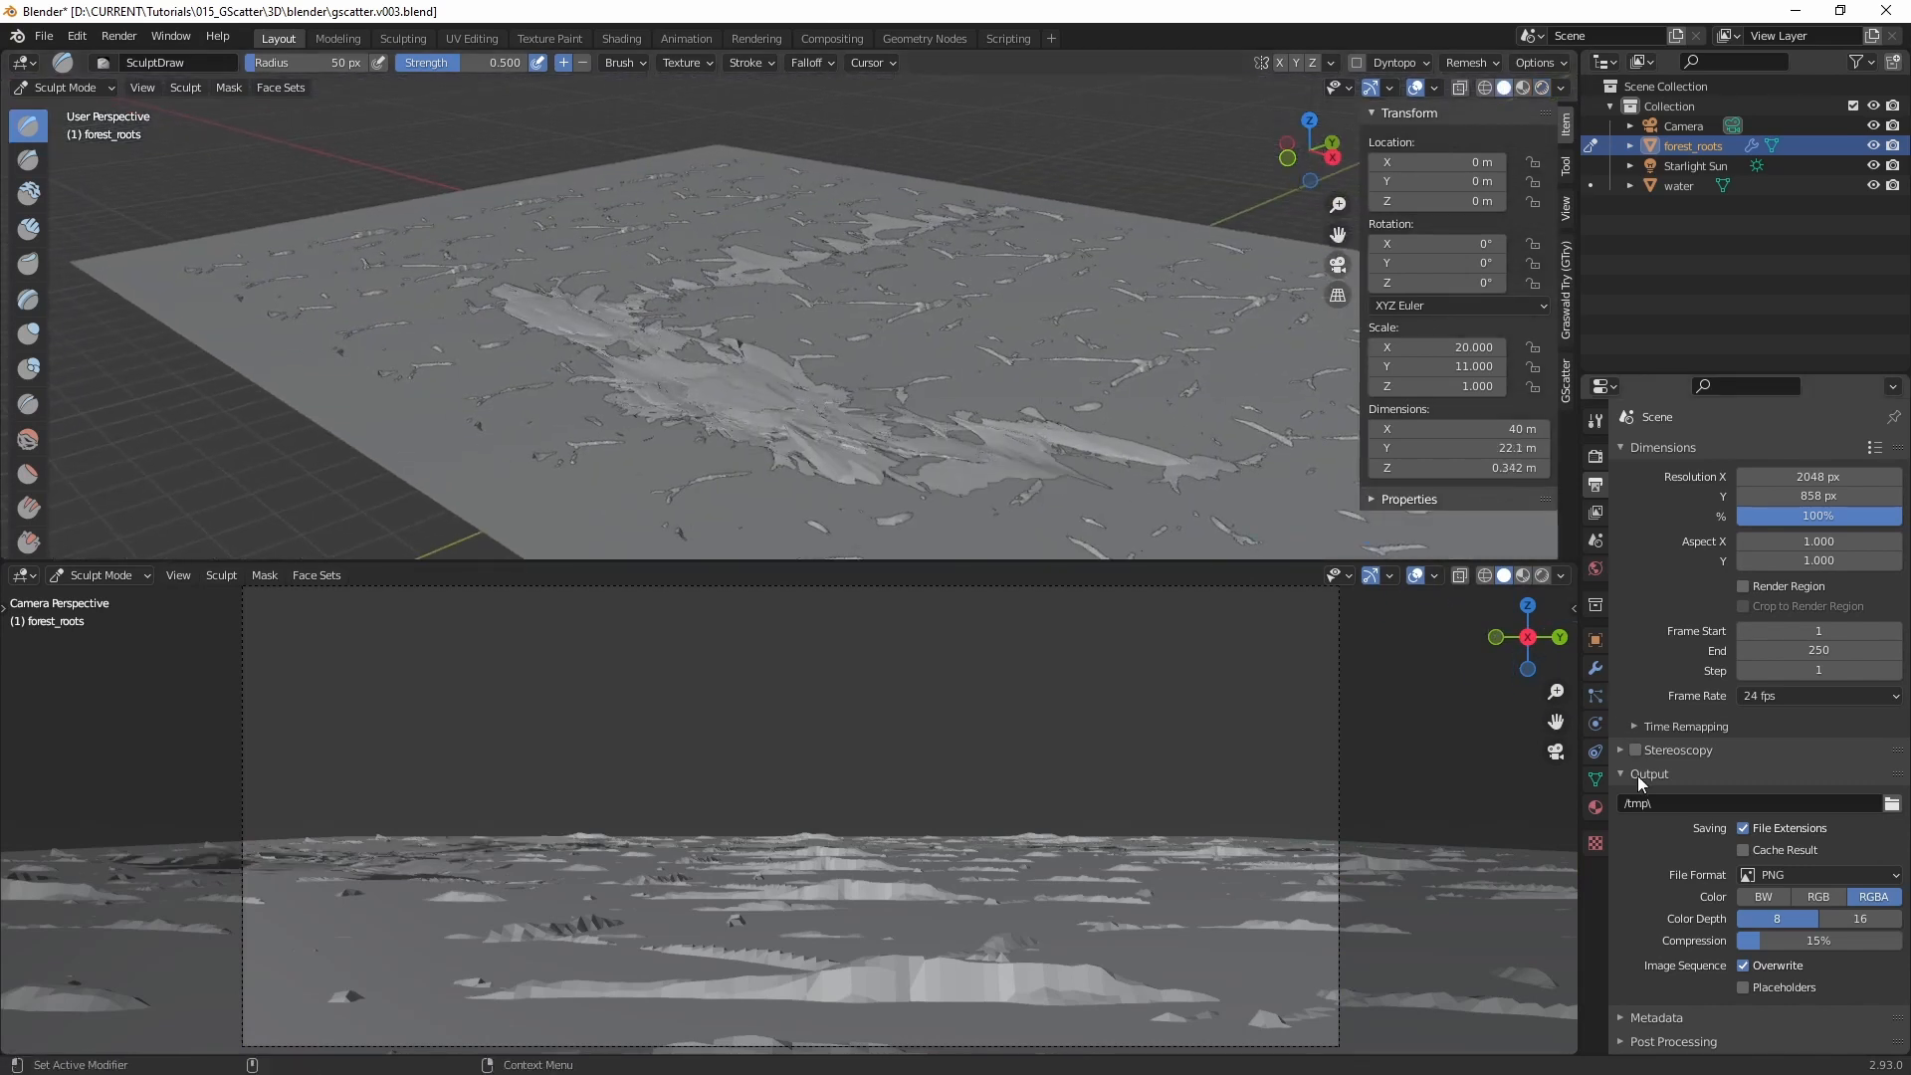
Step: Disable the Displace modifier of forest_roots in both the viewport and the render
{"action": "left_click", "coordinate": [1602, 708]}
{"action": "left_click", "coordinate": [1597, 673]}
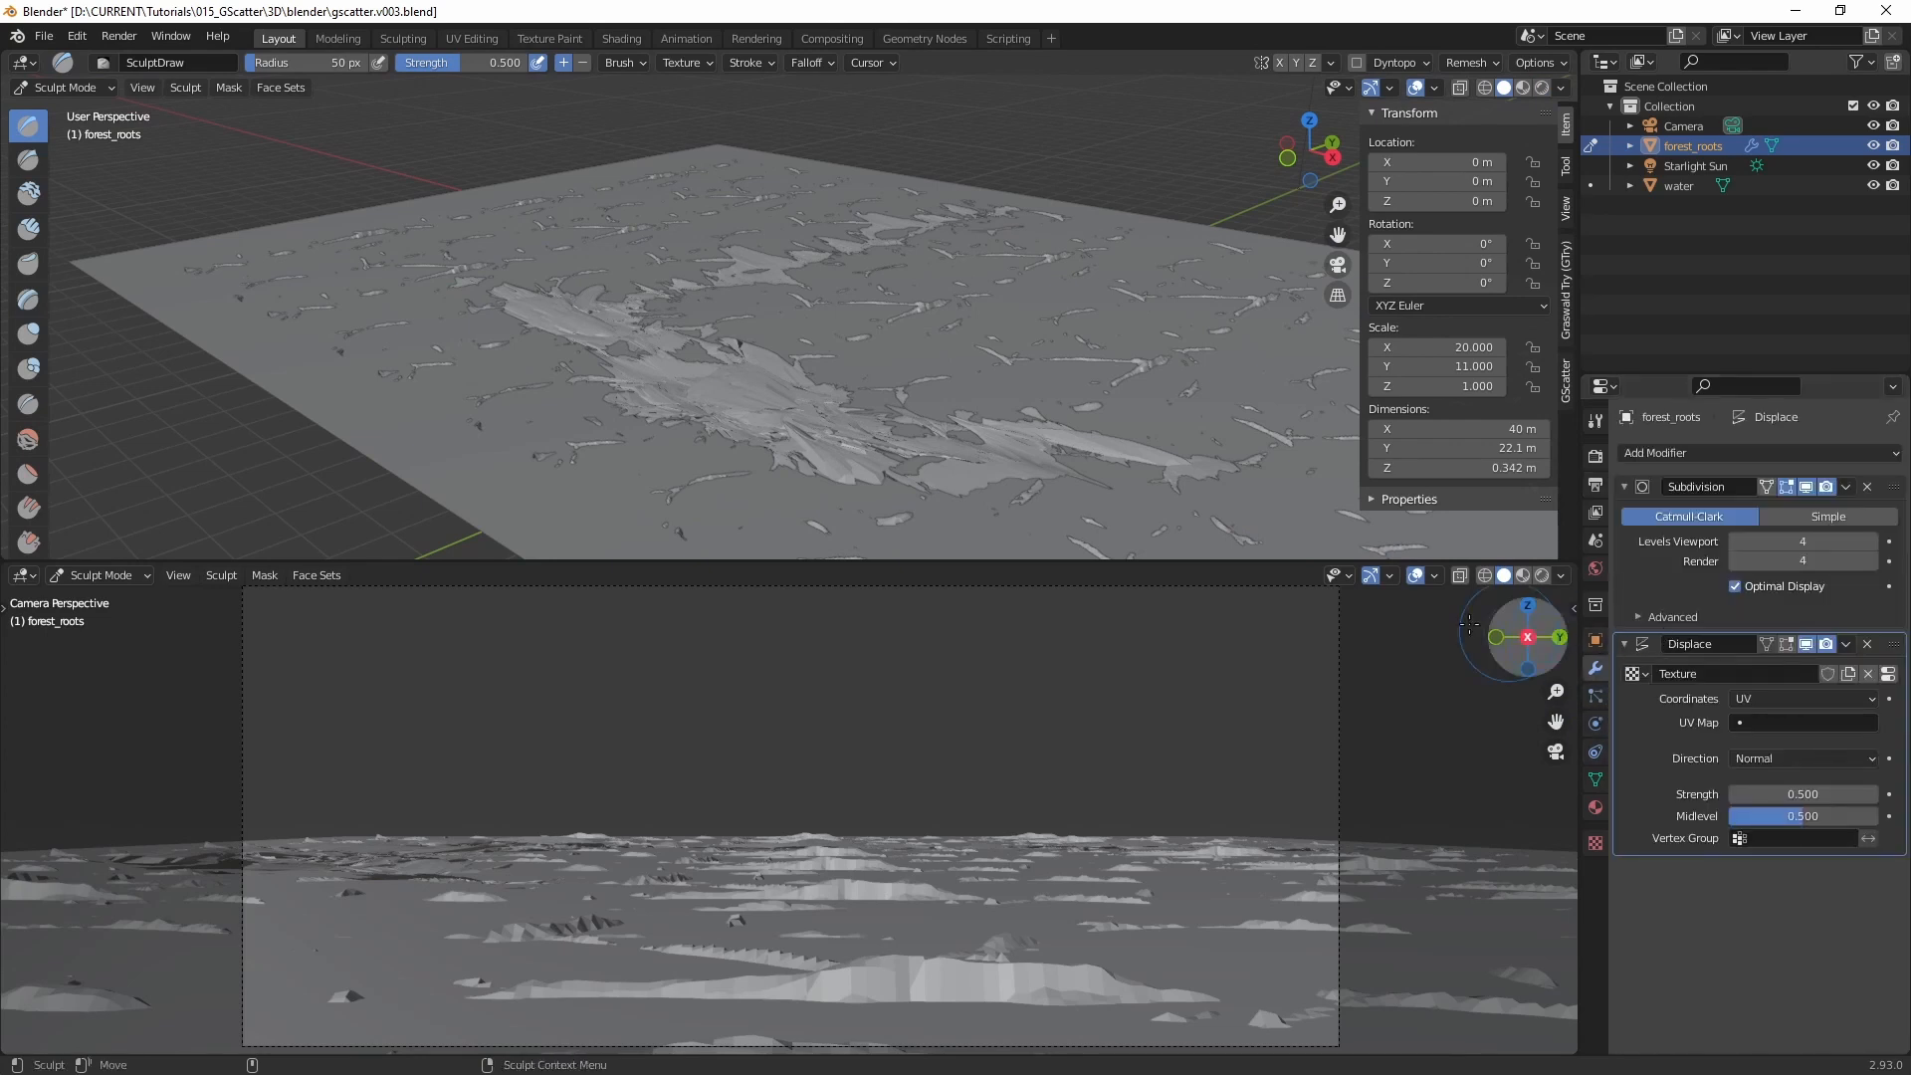
{"action": "middle_click_drag", "start_coordinate": [819, 352], "coordinate": [672, 319], "text": "shift"}
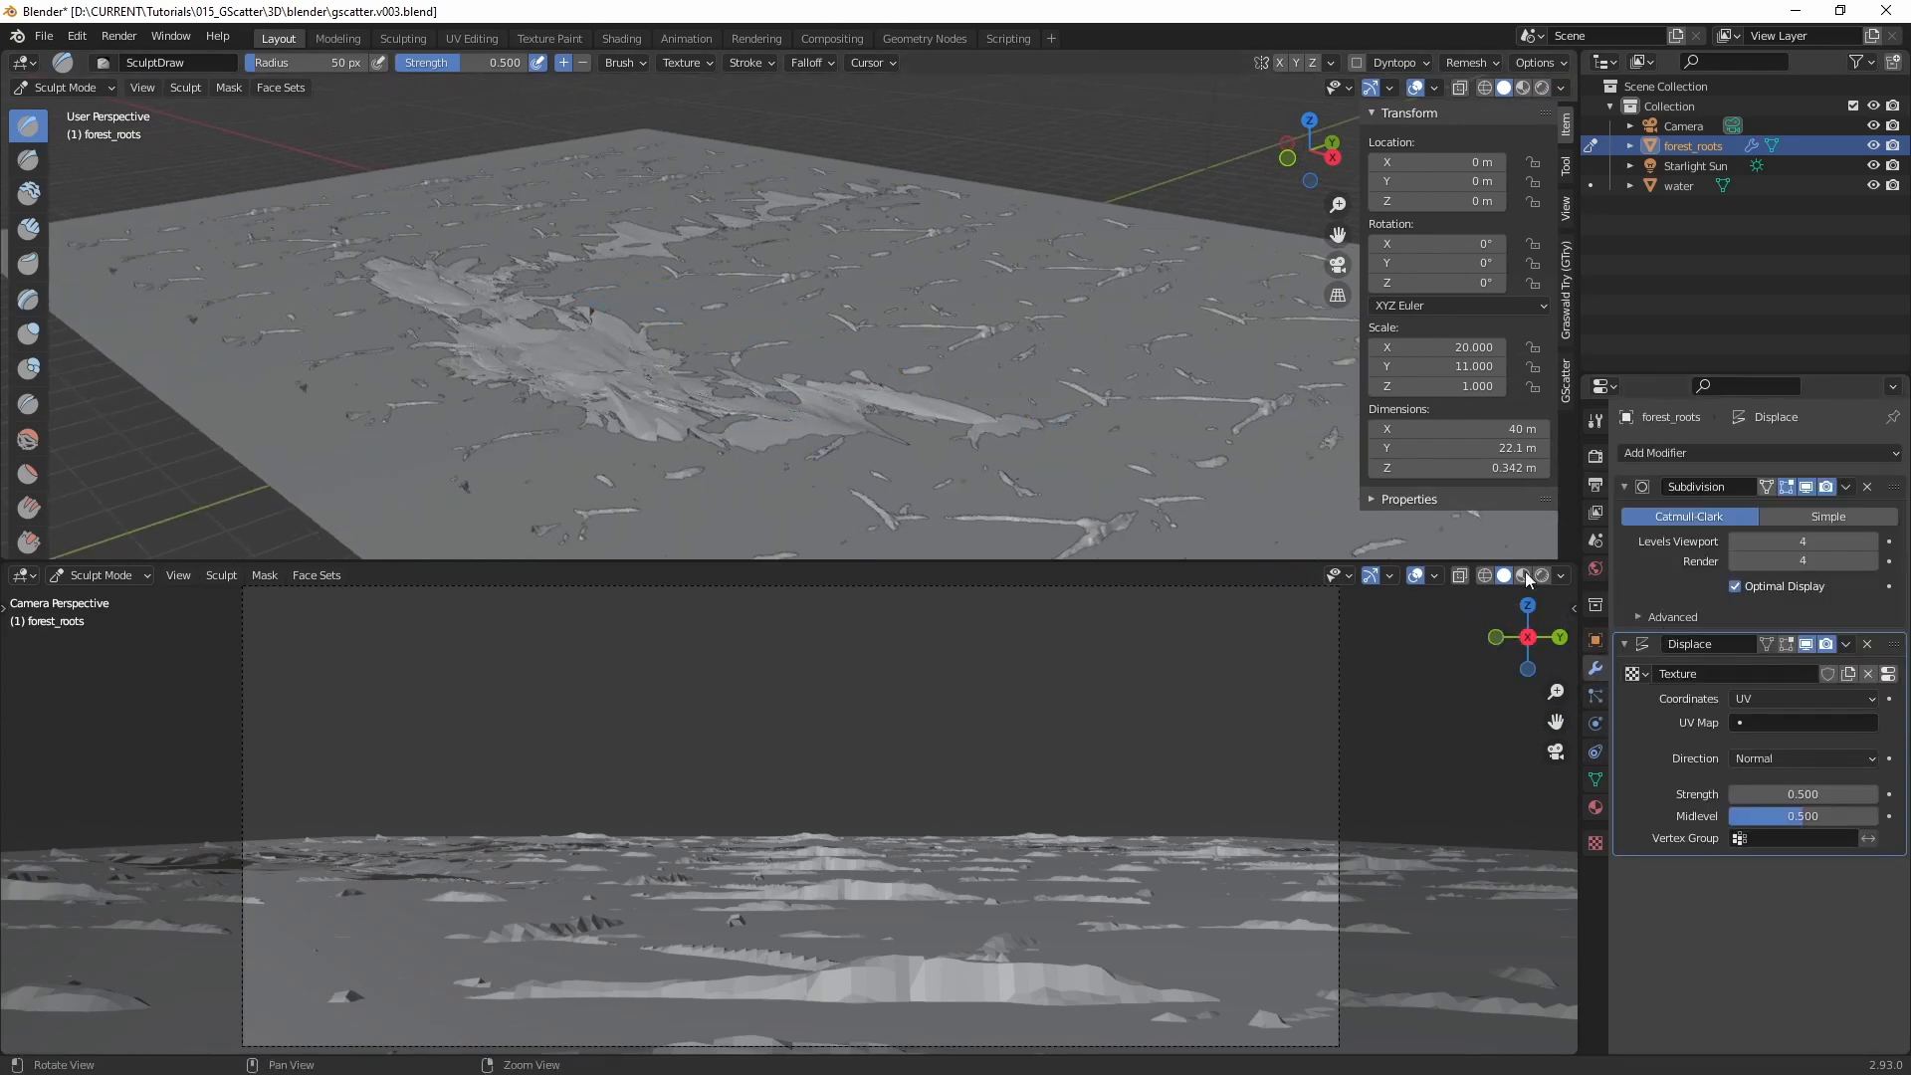
{"action": "left_click", "coordinate": [1804, 644]}
{"action": "left_click", "coordinate": [1826, 644]}
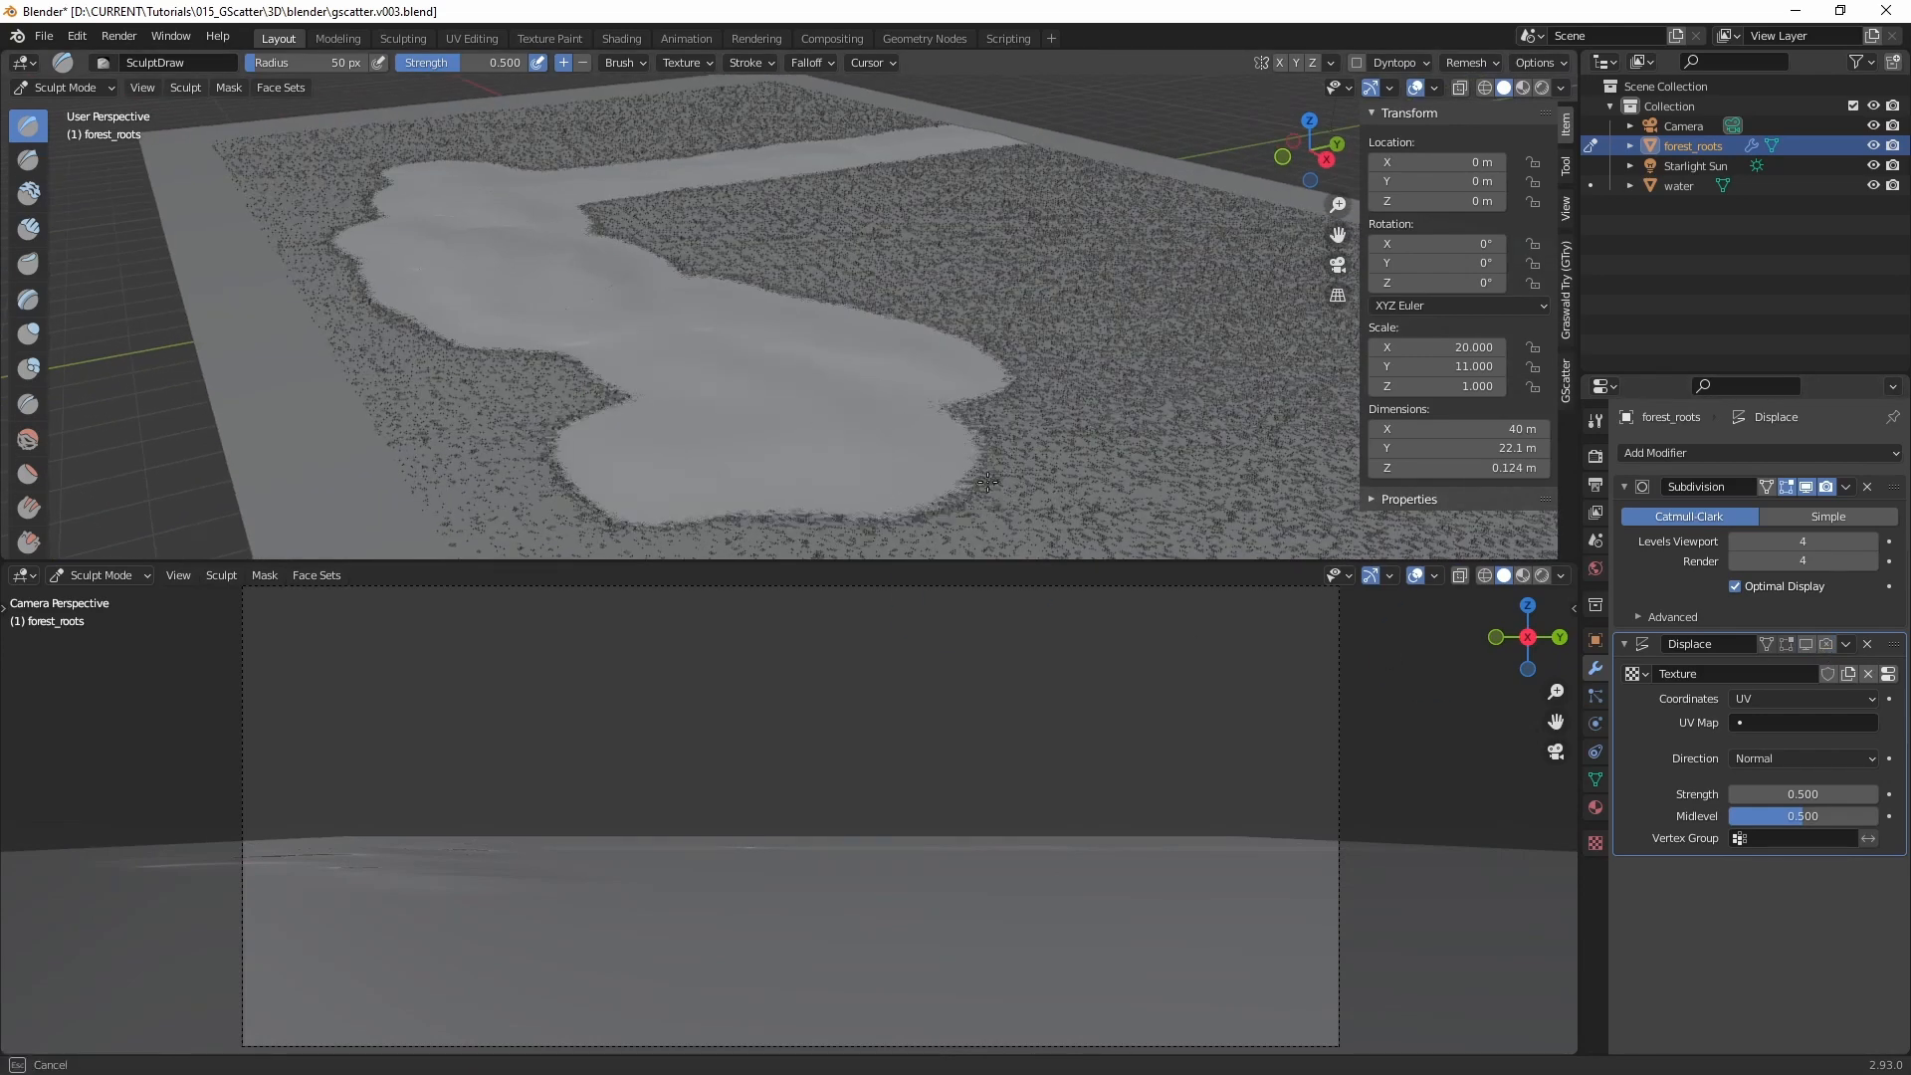
Step: Sculpt raised banks on both sides of the water near the camera, with the camera view in rendered shading
{"action": "scroll", "coordinate": [720, 392], "scroll_direction": "down", "scroll_amount": 4}
{"action": "left_click_drag", "start_coordinate": [659, 350], "coordinate": [769, 370]}
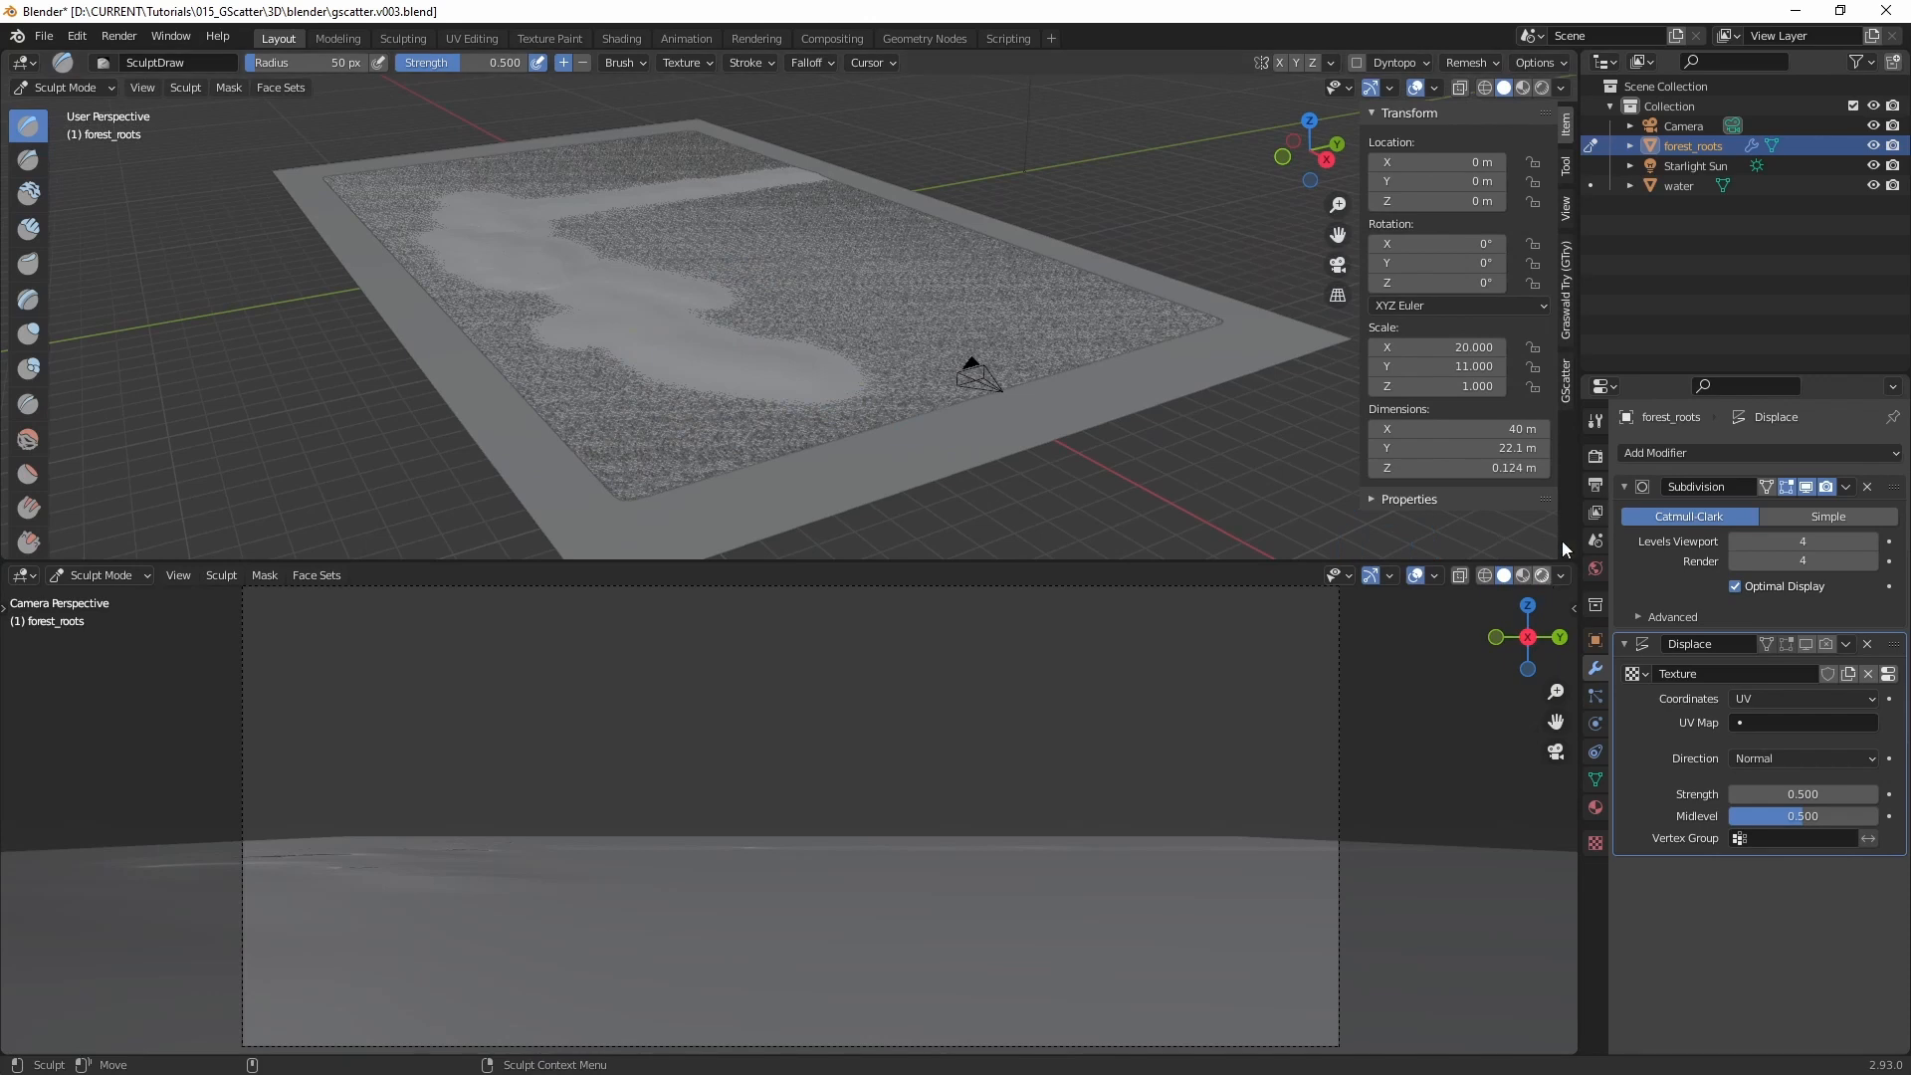
{"action": "left_click", "coordinate": [1542, 575]}
{"action": "mouse_move", "coordinate": [848, 281]}
{"action": "middle_mouse_down"}
{"action": "mouse_move", "coordinate": [876, 278]}
{"action": "mouse_move", "coordinate": [838, 281]}
{"action": "middle_mouse_up"}
{"action": "left_click_drag", "start_coordinate": [896, 307], "coordinate": [889, 251]}
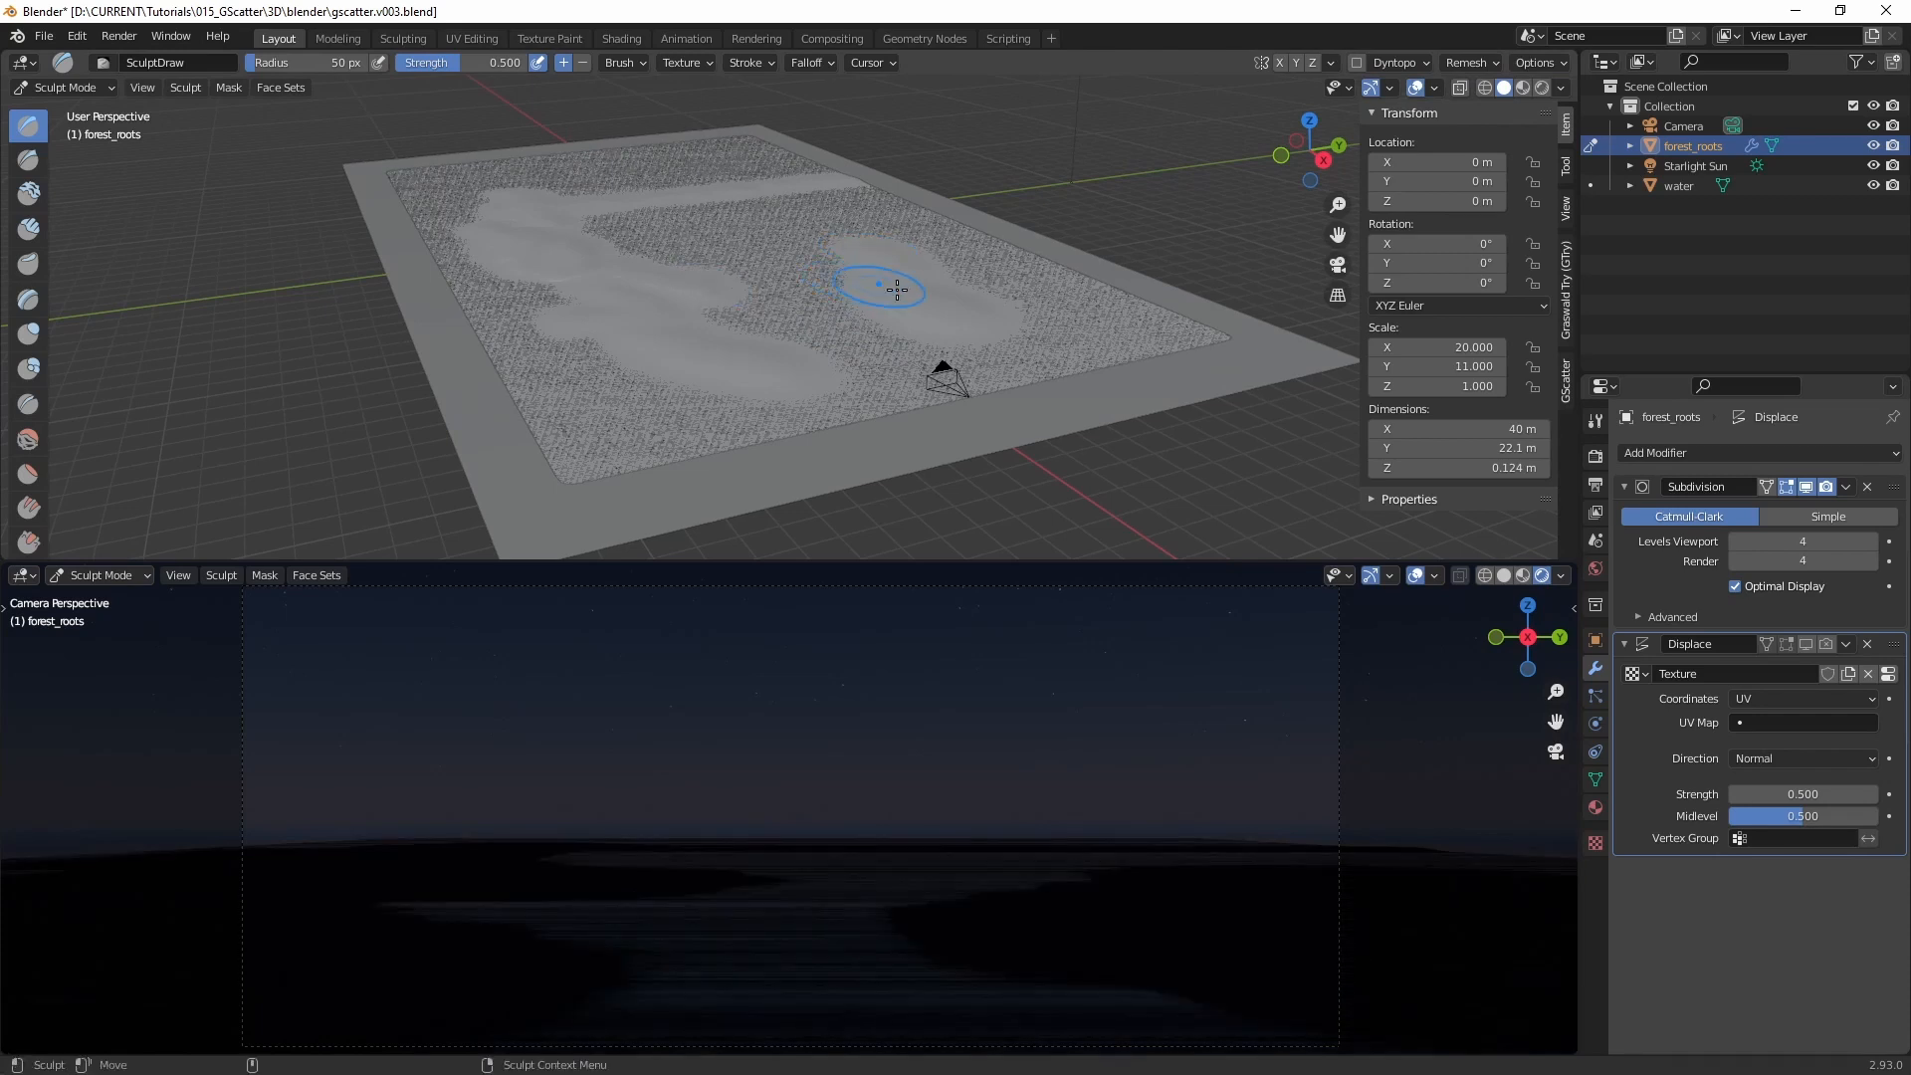
Step: Extend the second bank towards the far end of the ground and build up low hills along the horizon
{"action": "middle_click_drag", "start_coordinate": [830, 285], "coordinate": [803, 295]}
{"action": "middle_click_drag", "start_coordinate": [809, 294], "coordinate": [918, 382], "text": "shift"}
{"action": "mouse_move", "coordinate": [934, 320]}
{"action": "left_mouse_down"}
{"action": "mouse_move", "coordinate": [741, 214]}
{"action": "mouse_move", "coordinate": [693, 237]}
{"action": "left_mouse_up"}
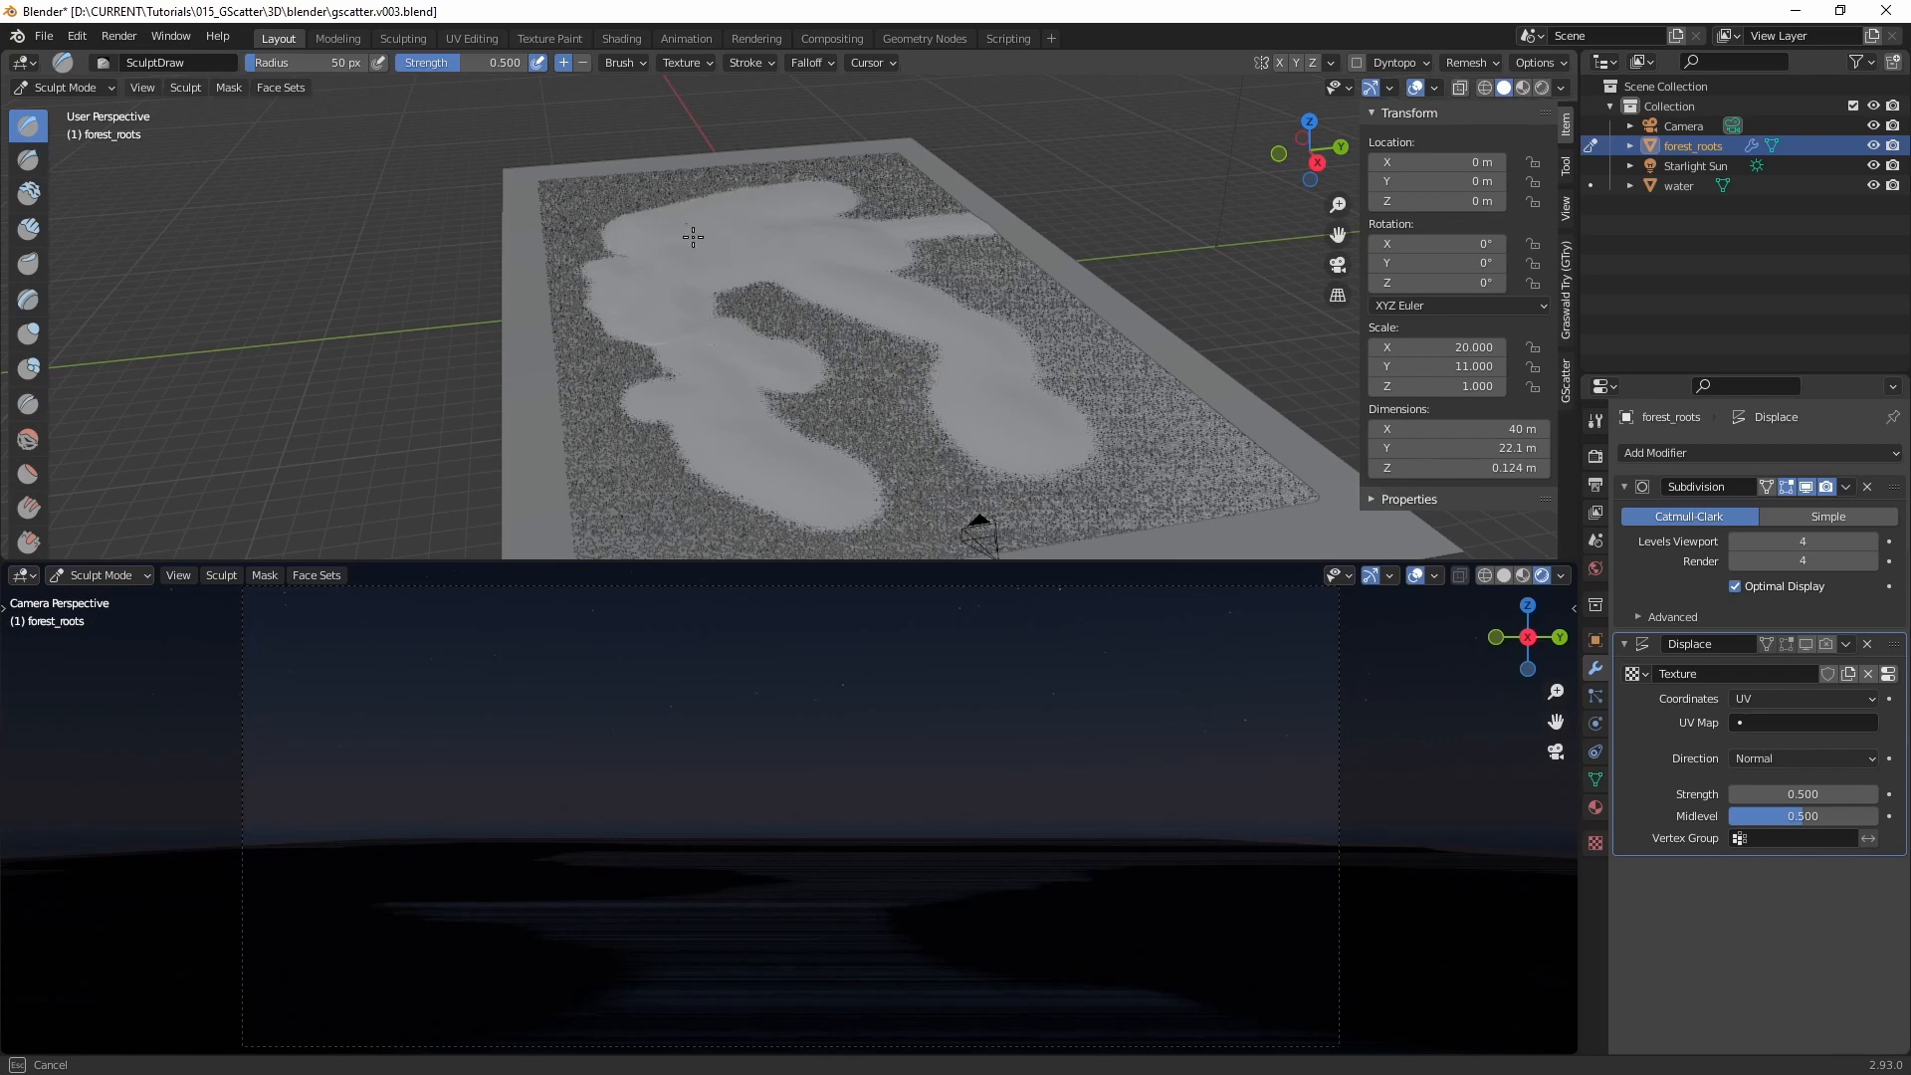
{"action": "mouse_move", "coordinate": [809, 215]}
{"action": "left_mouse_down"}
{"action": "mouse_move", "coordinate": [696, 294]}
{"action": "mouse_move", "coordinate": [790, 228]}
{"action": "left_mouse_up"}
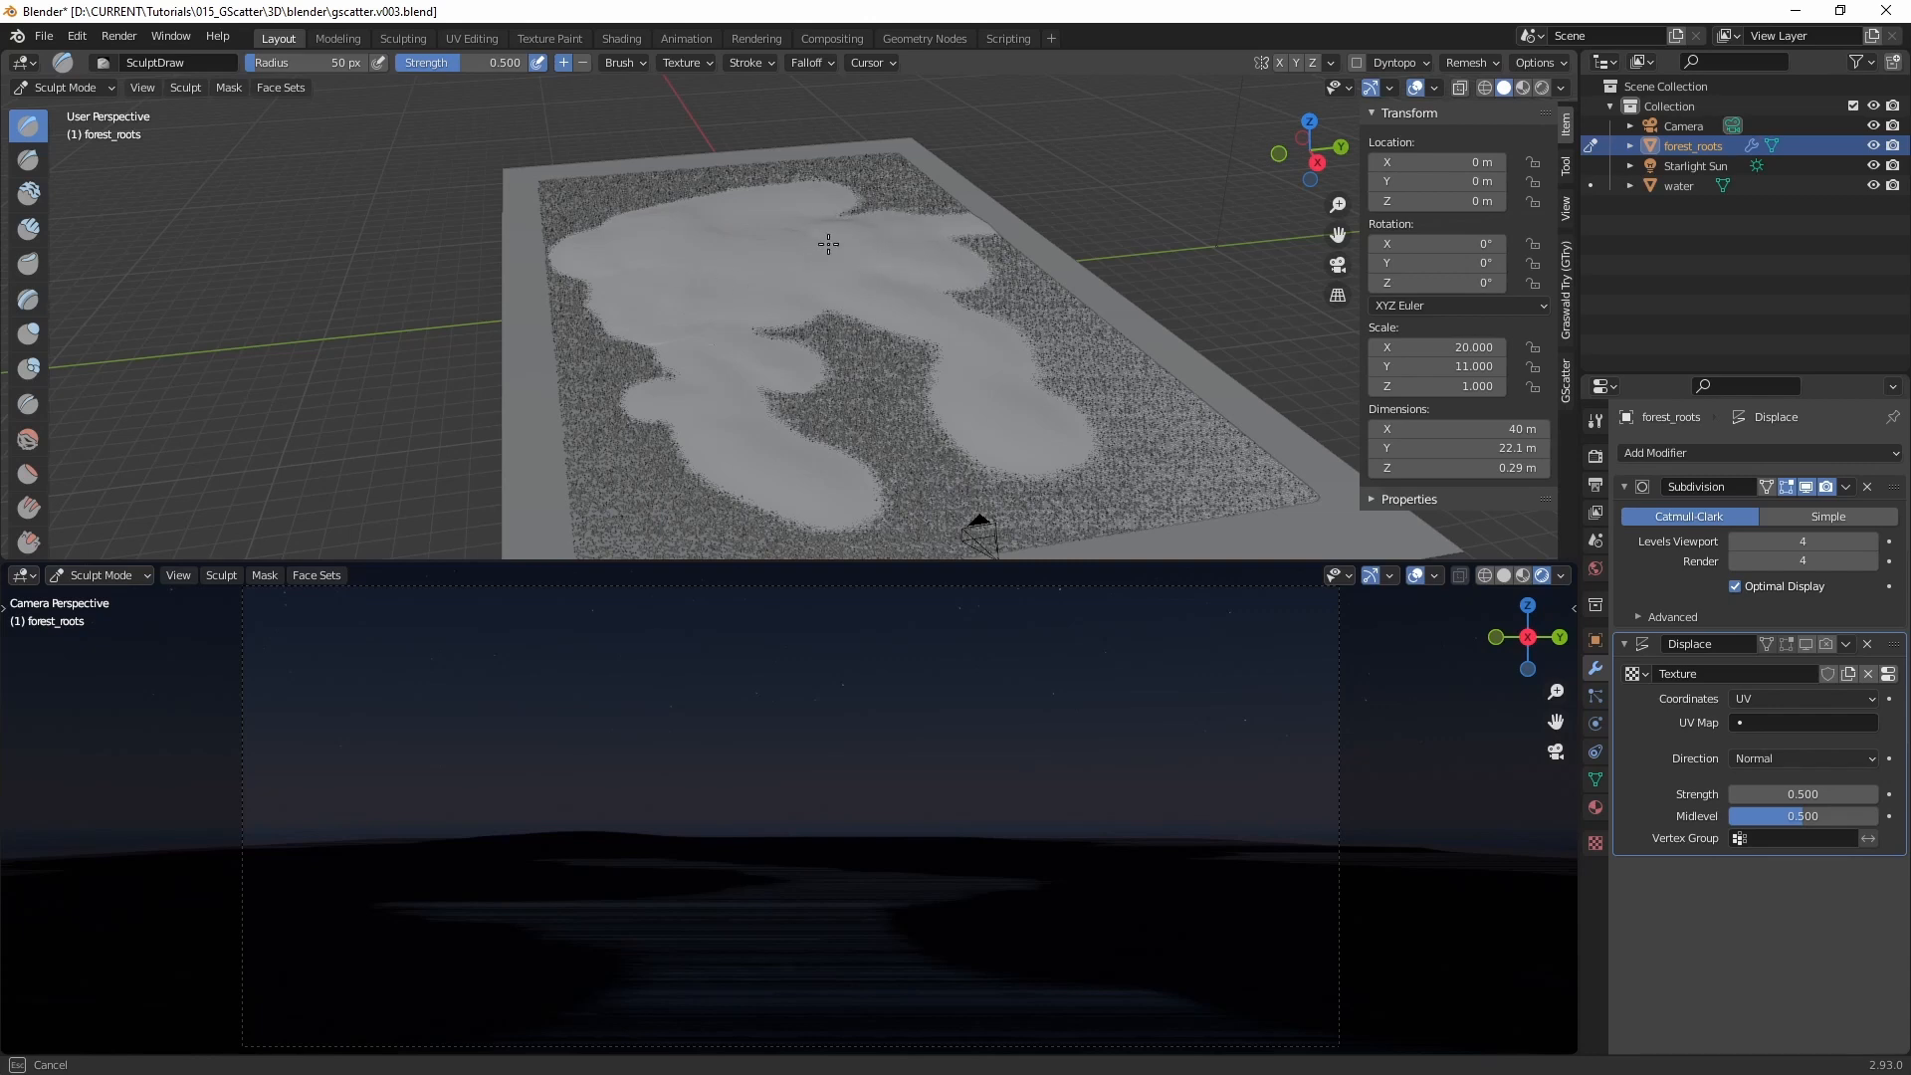
{"action": "mouse_move", "coordinate": [734, 302]}
{"action": "middle_mouse_down"}
{"action": "mouse_move", "coordinate": [875, 242]}
{"action": "mouse_move", "coordinate": [1046, 364]}
{"action": "mouse_move", "coordinate": [794, 363]}
{"action": "mouse_move", "coordinate": [681, 311]}
{"action": "middle_mouse_up"}
{"action": "scroll", "coordinate": [878, 283], "scroll_direction": "up", "scroll_amount": 3}
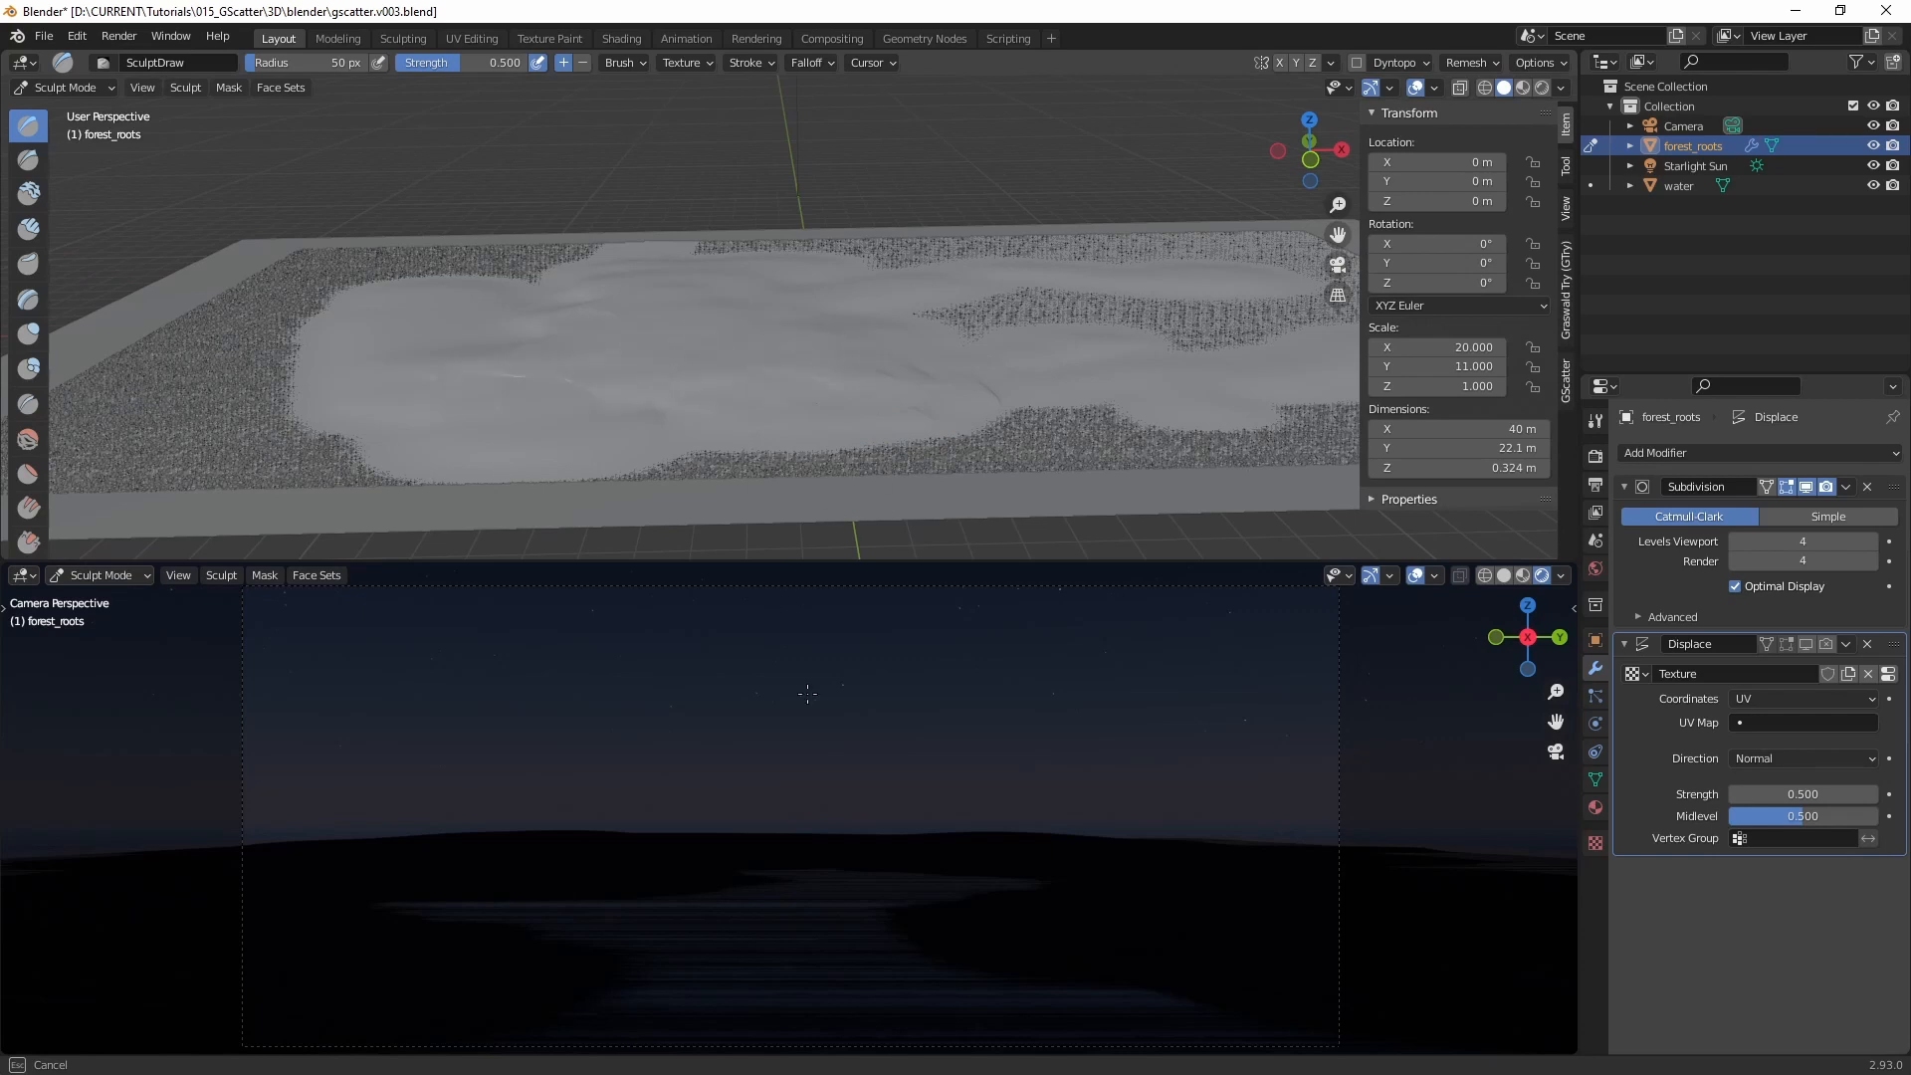
{"action": "left_click_drag", "start_coordinate": [807, 694], "coordinate": [804, 709]}
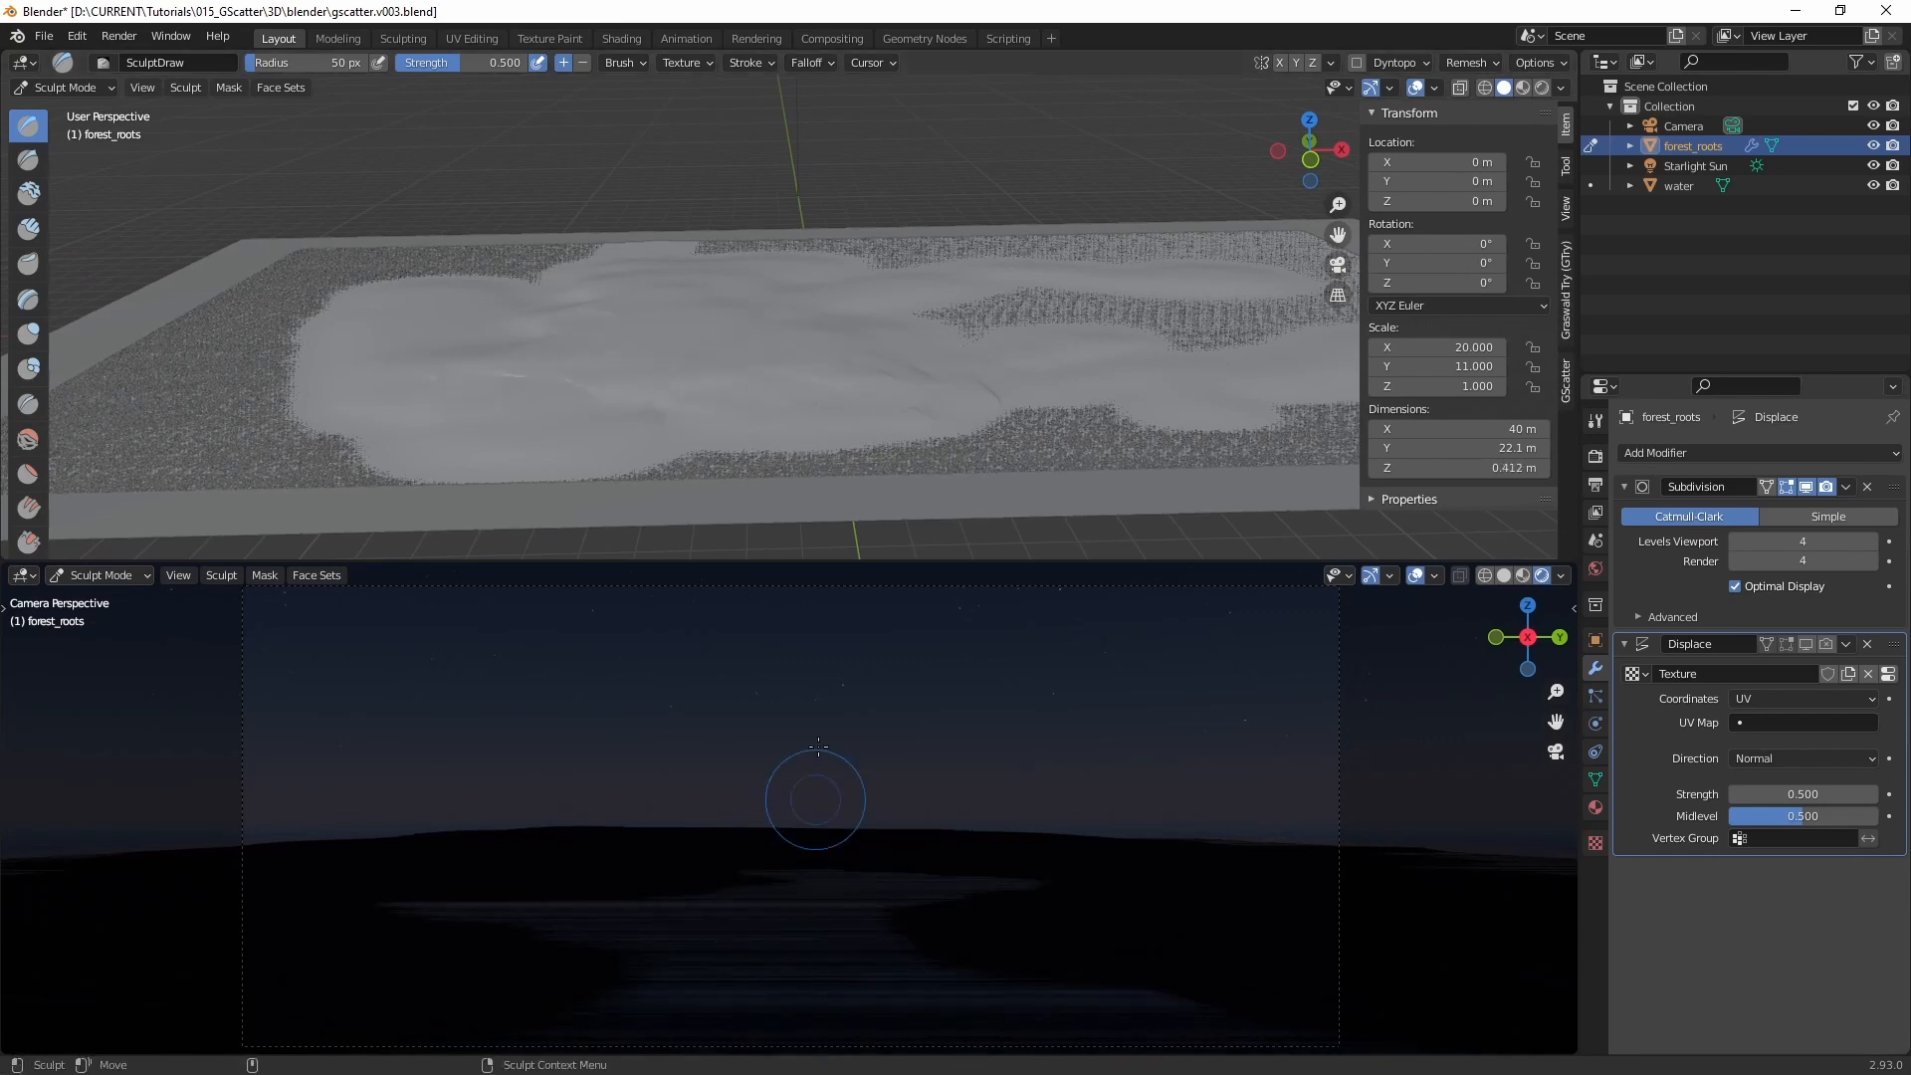
Step: Inspect the sculpted terrain from another angle and return from Sculpt Mode to Object Mode
{"action": "left_click_drag", "start_coordinate": [883, 362], "coordinate": [794, 341], "text": "alt"}
{"action": "right_click_drag", "start_coordinate": [837, 341], "coordinate": [715, 362], "text": "alt"}
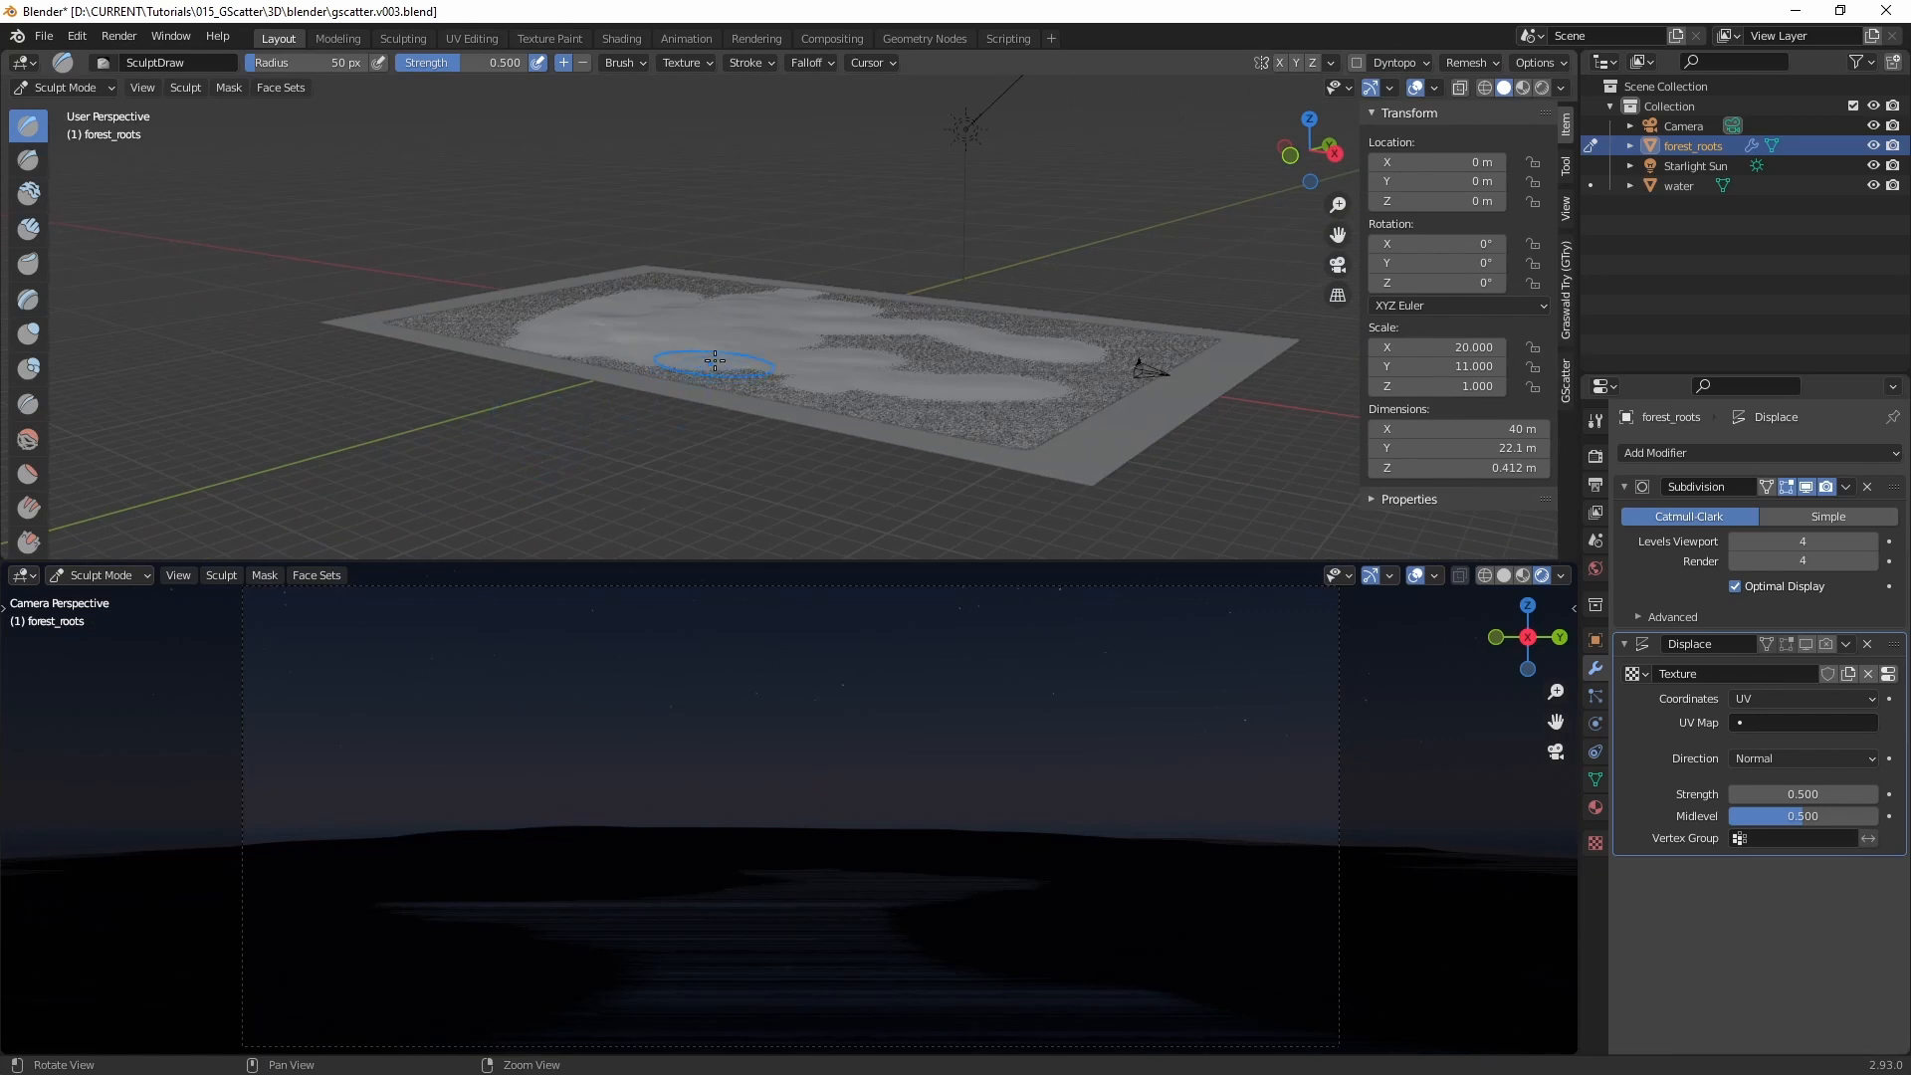
{"action": "scroll", "coordinate": [894, 402], "scroll_direction": "up", "scroll_amount": 2}
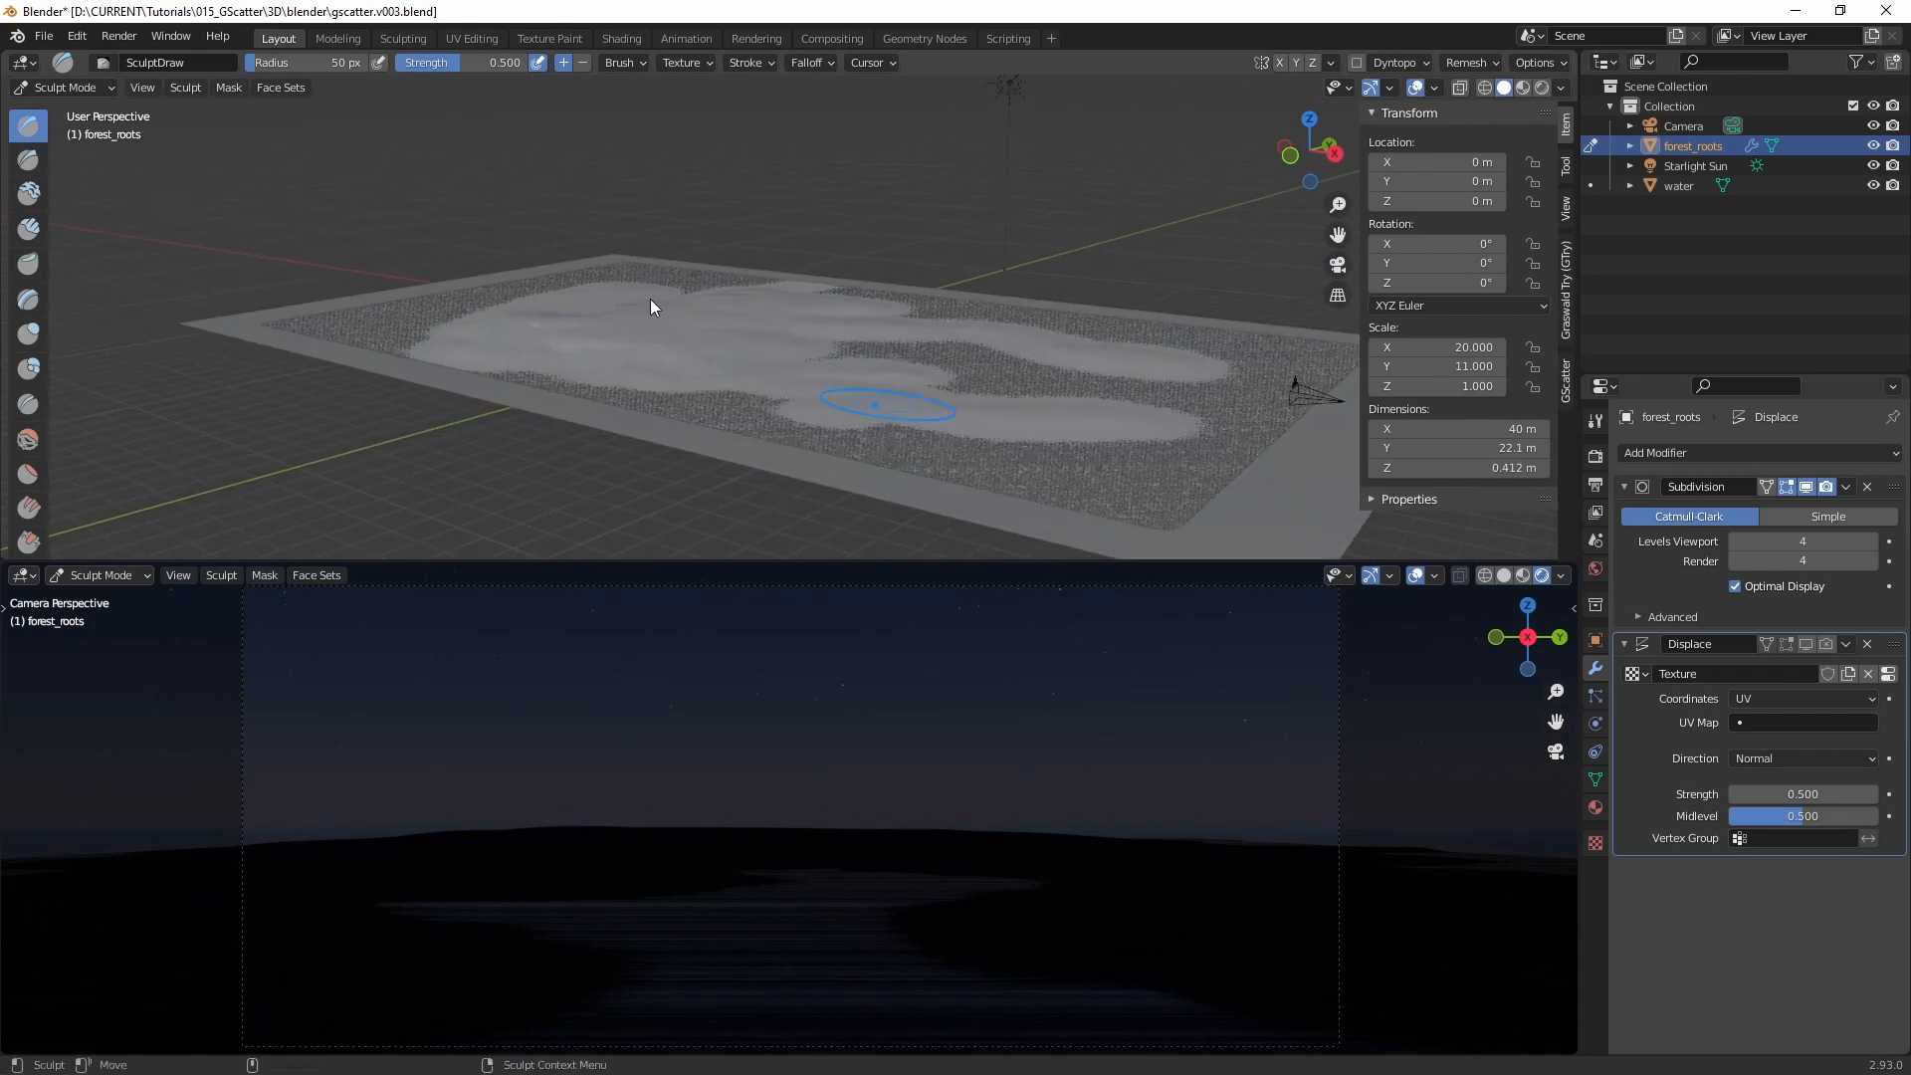
{"action": "key", "text": "ctrl+Tab"}
{"action": "mouse_move", "coordinate": [845, 402]}
{"action": "left_mouse_down", "text": "alt"}
{"action": "mouse_move", "coordinate": [976, 278]}
{"action": "mouse_move", "coordinate": [768, 357]}
{"action": "mouse_move", "coordinate": [854, 425]}
{"action": "mouse_move", "coordinate": [900, 191]}
{"action": "mouse_move", "coordinate": [669, 422]}
{"action": "mouse_move", "coordinate": [798, 375]}
{"action": "mouse_move", "coordinate": [742, 427]}
{"action": "mouse_move", "coordinate": [892, 315]}
{"action": "mouse_move", "coordinate": [877, 391]}
{"action": "left_mouse_up", "text": "alt"}
{"action": "left_click", "coordinate": [1681, 185]}
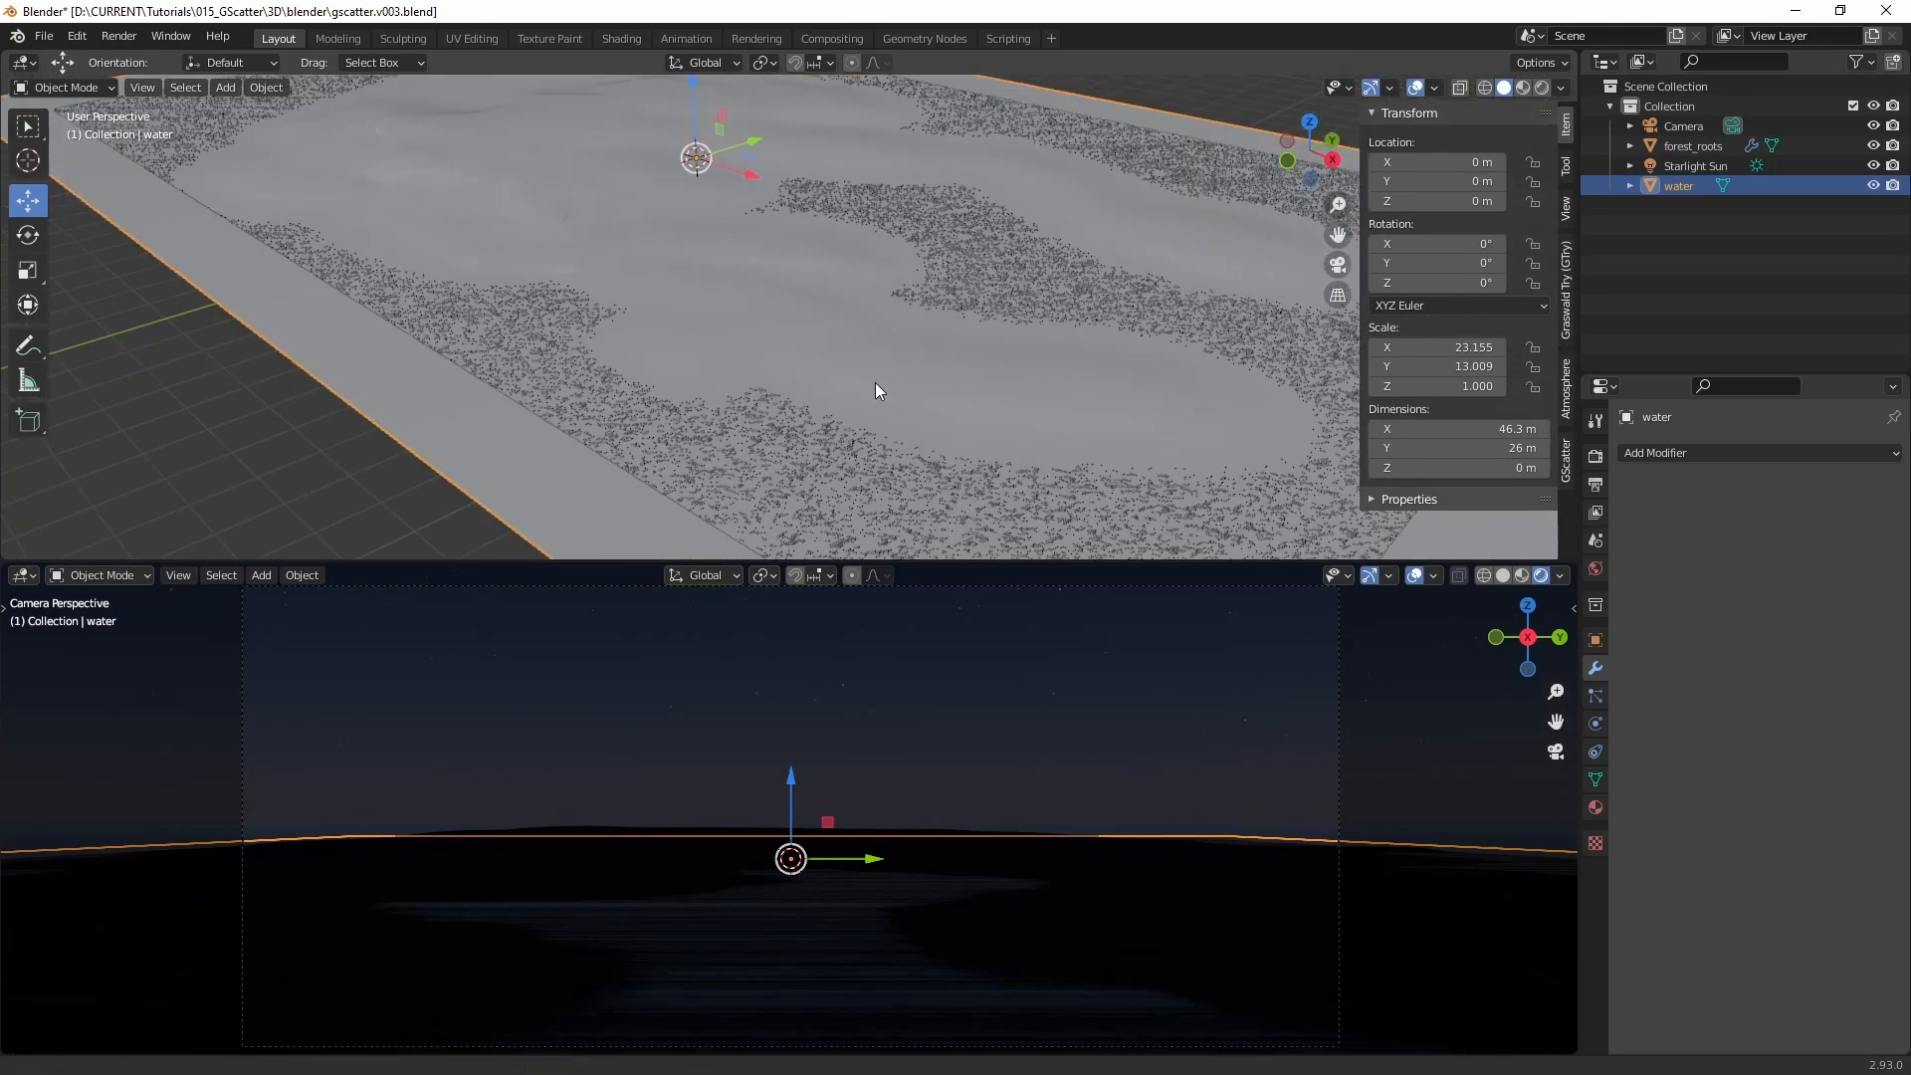
{"action": "scroll", "coordinate": [876, 383], "scroll_direction": "down", "scroll_amount": 2}
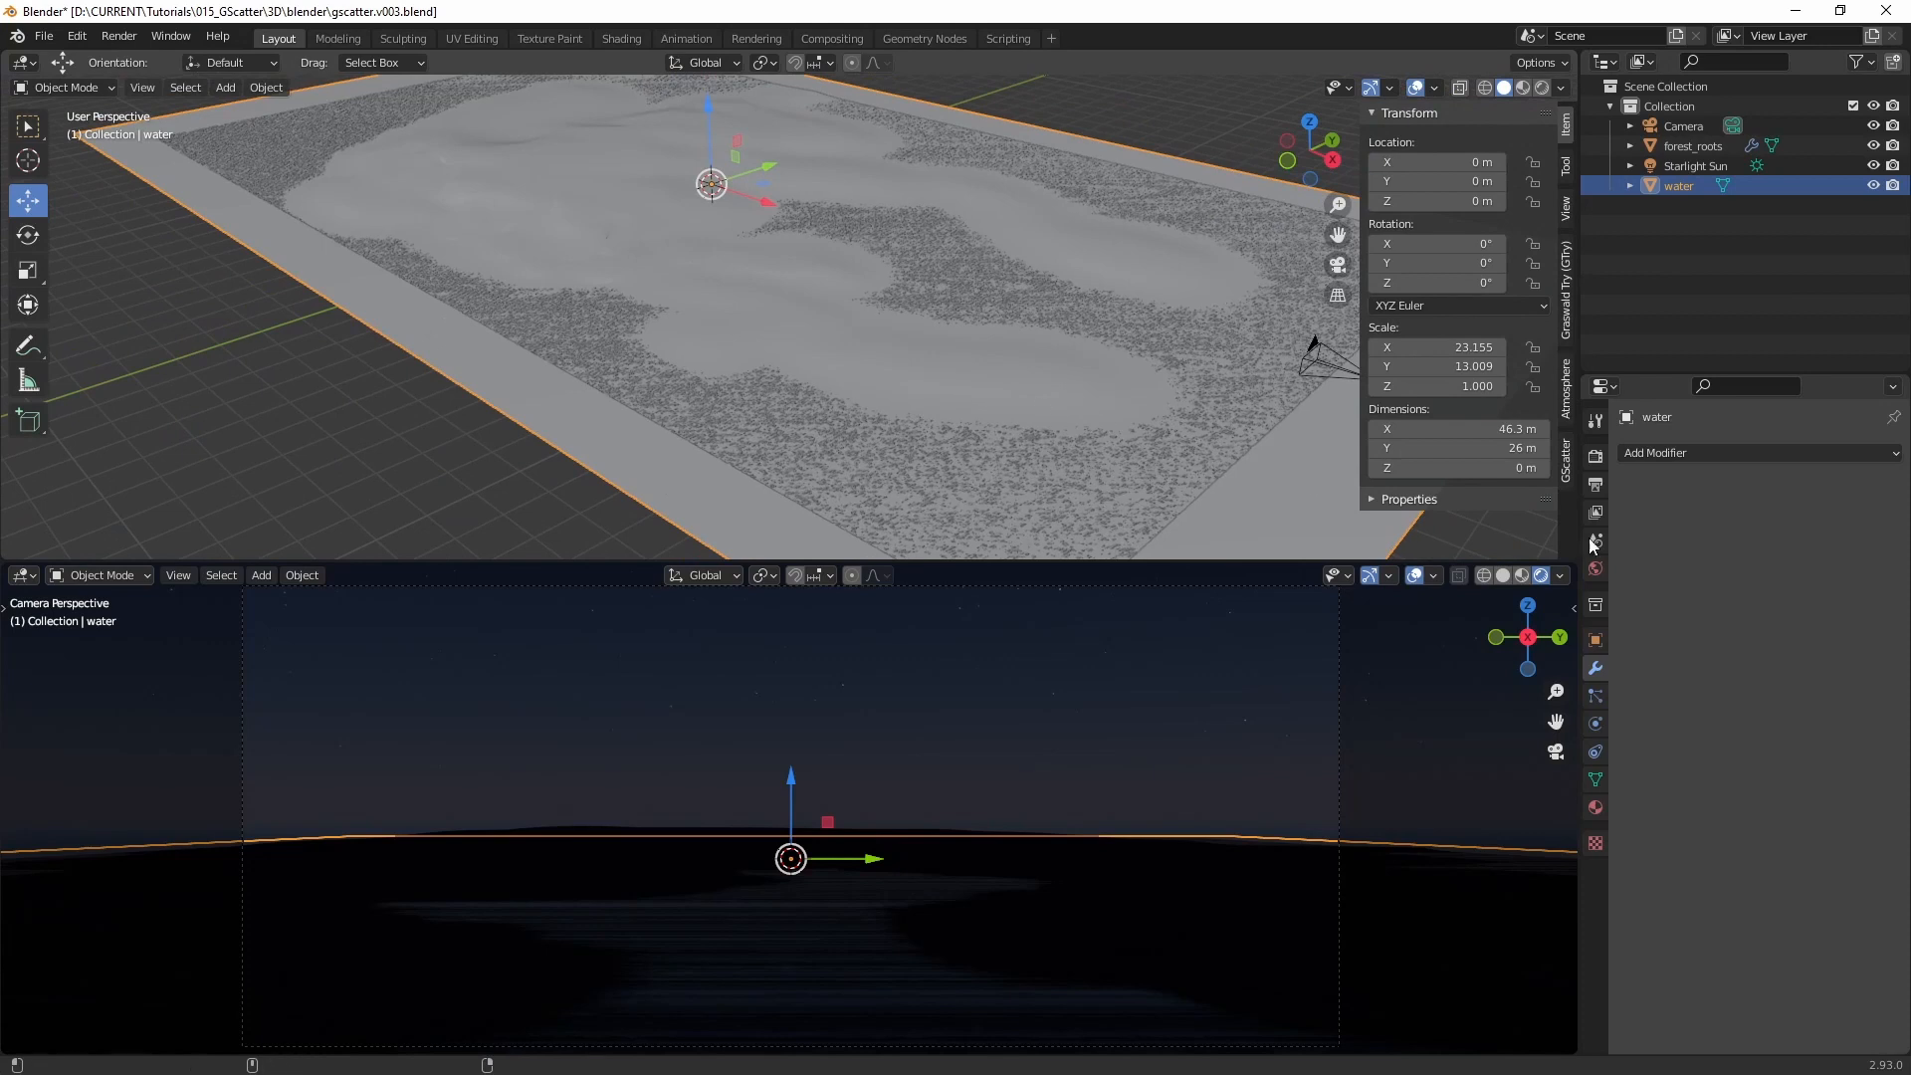
{"action": "left_click", "coordinate": [1604, 725]}
{"action": "left_click", "coordinate": [1598, 749]}
{"action": "left_click", "coordinate": [1596, 780]}
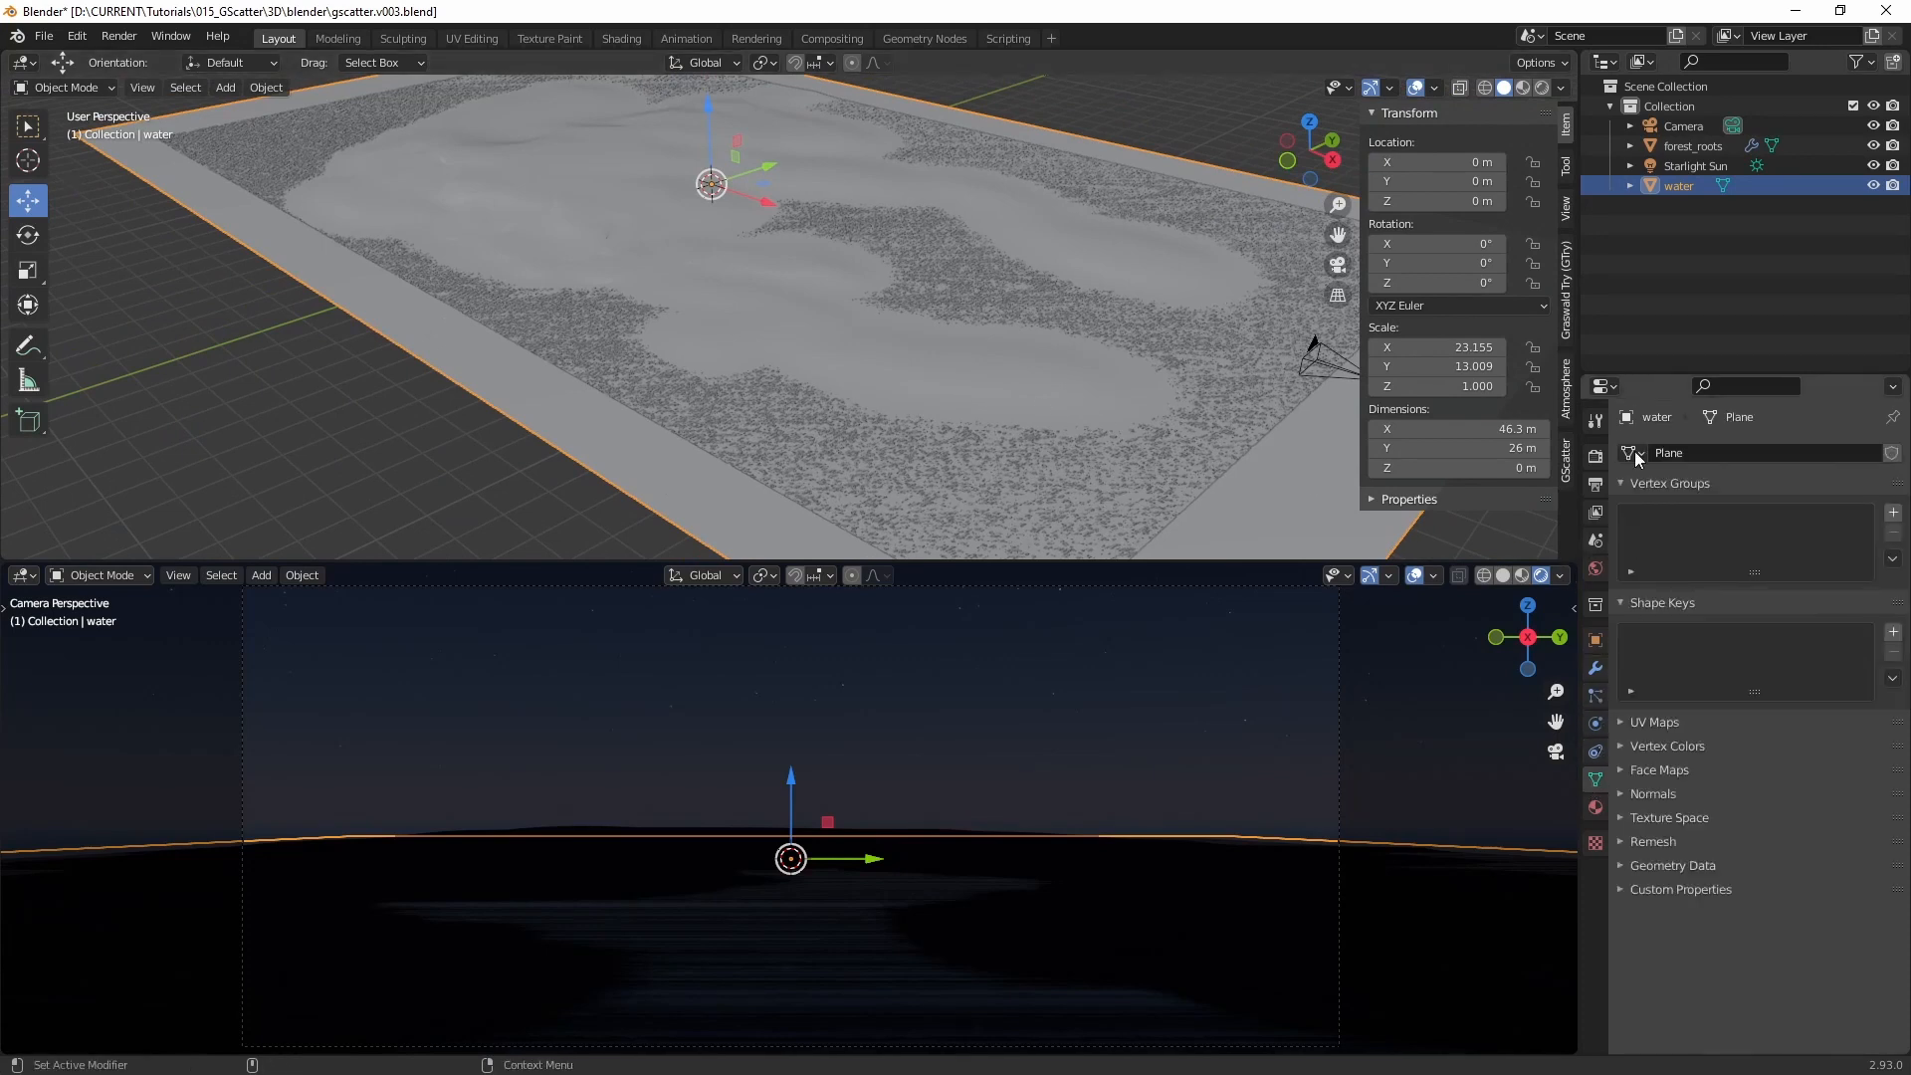
Step: Re-enable the Displace modifier of forest_roots in both the viewport and the render, and set its strength to 0.4
{"action": "left_click", "coordinate": [1690, 150]}
{"action": "left_click", "coordinate": [1597, 695]}
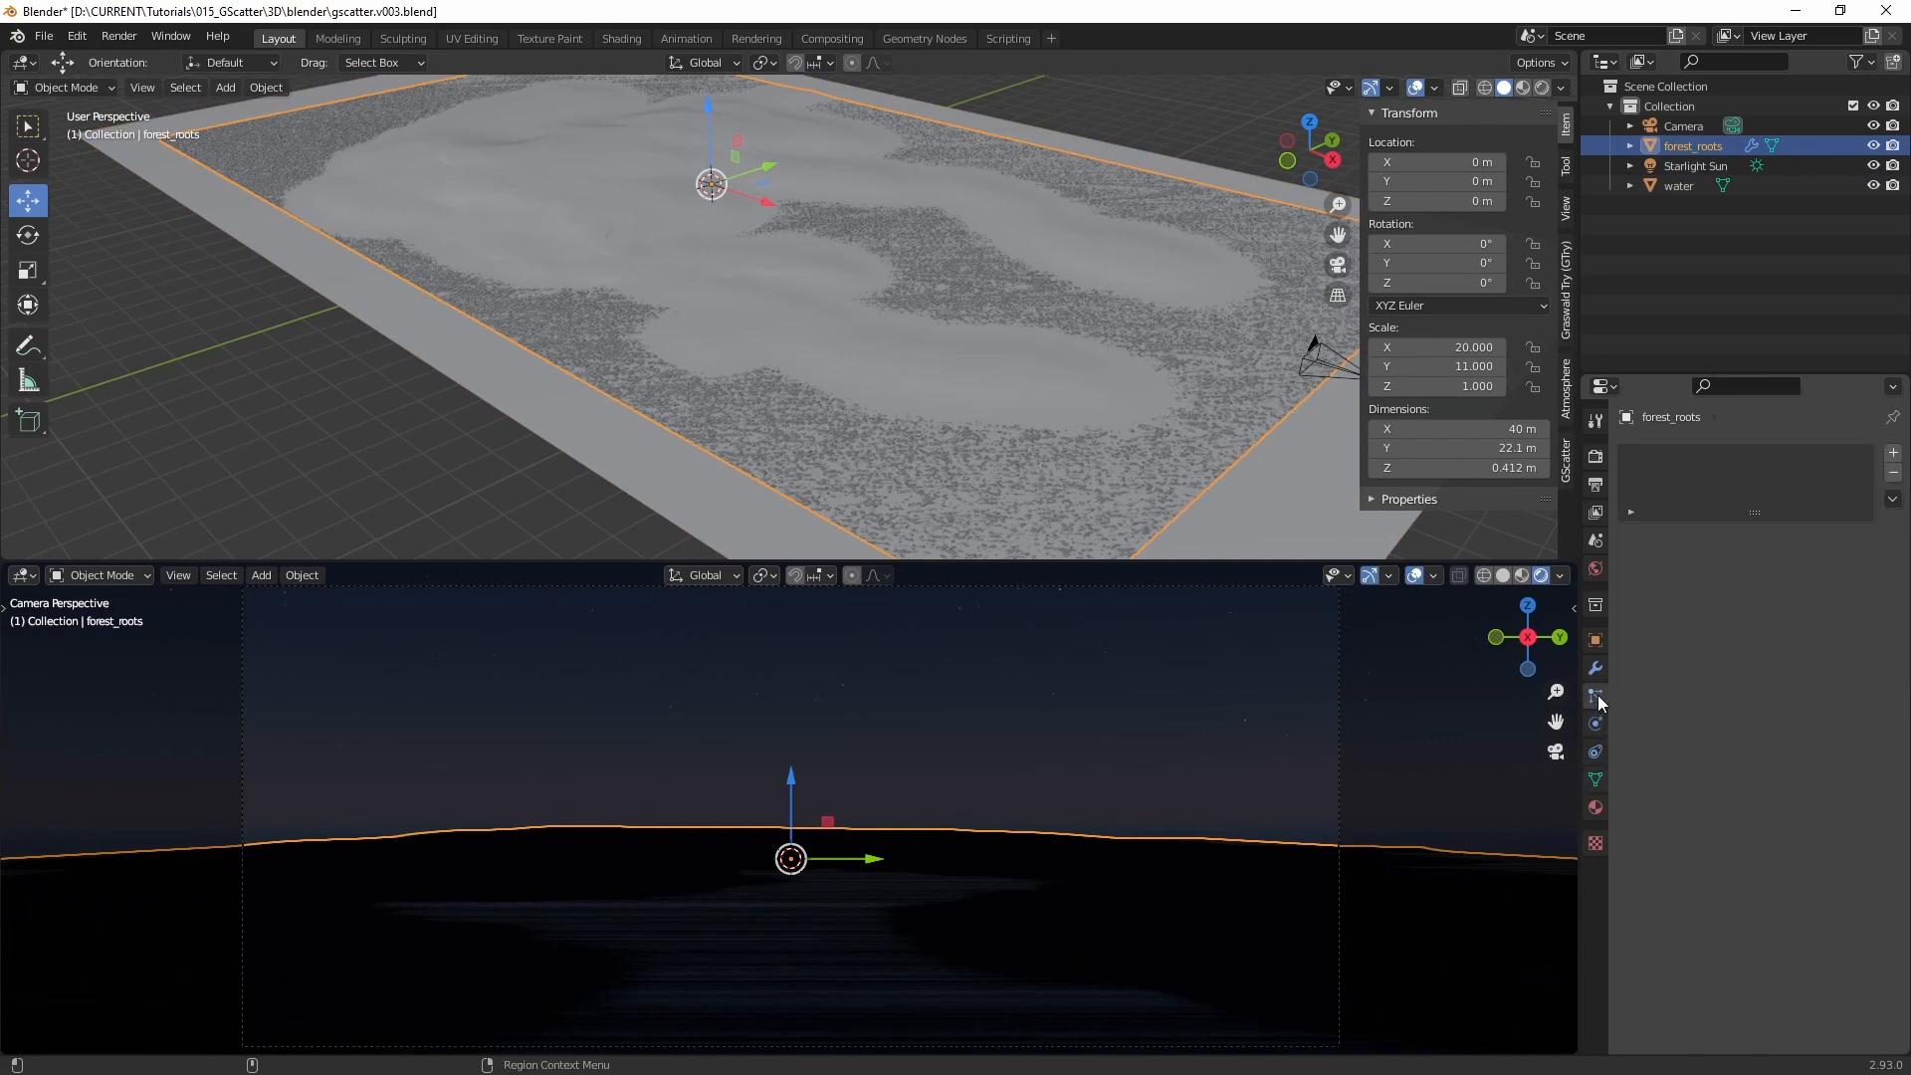
{"action": "left_click", "coordinate": [1596, 668]}
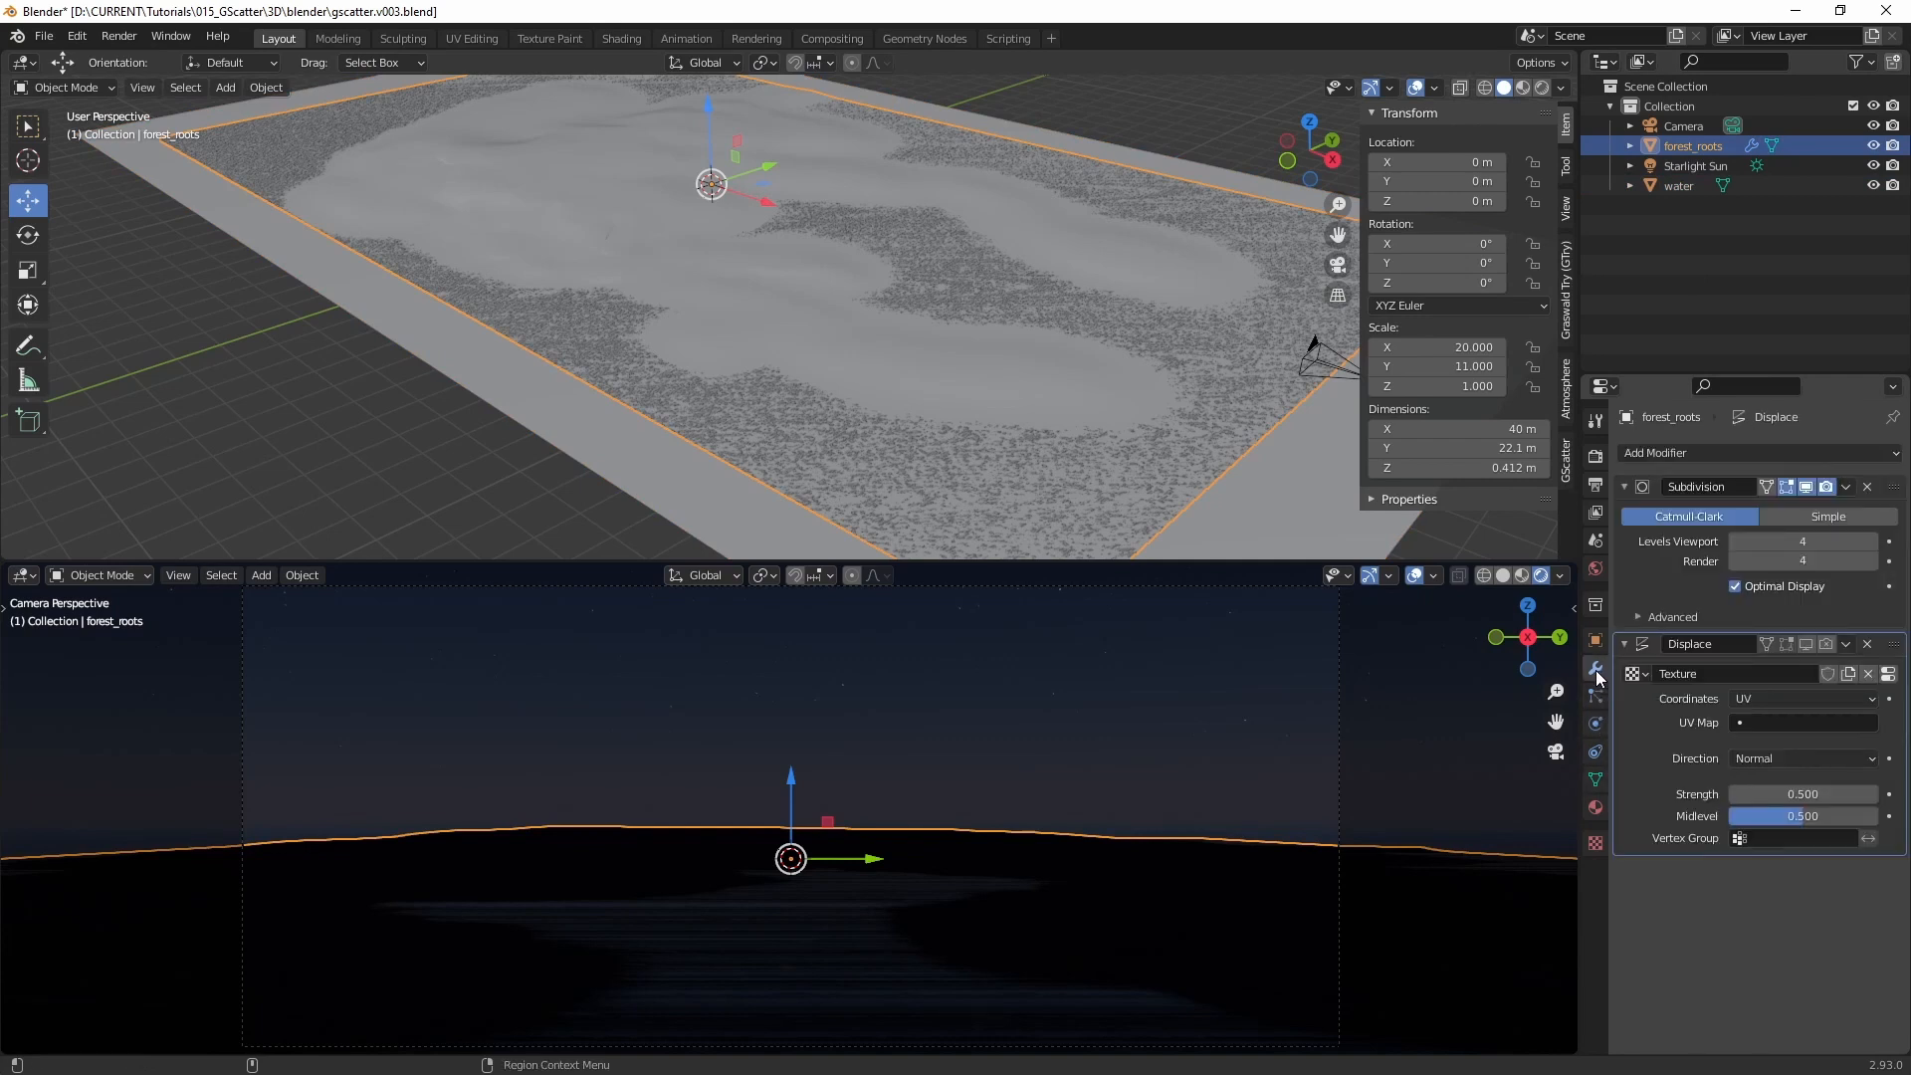
{"action": "left_click", "coordinate": [1806, 644]}
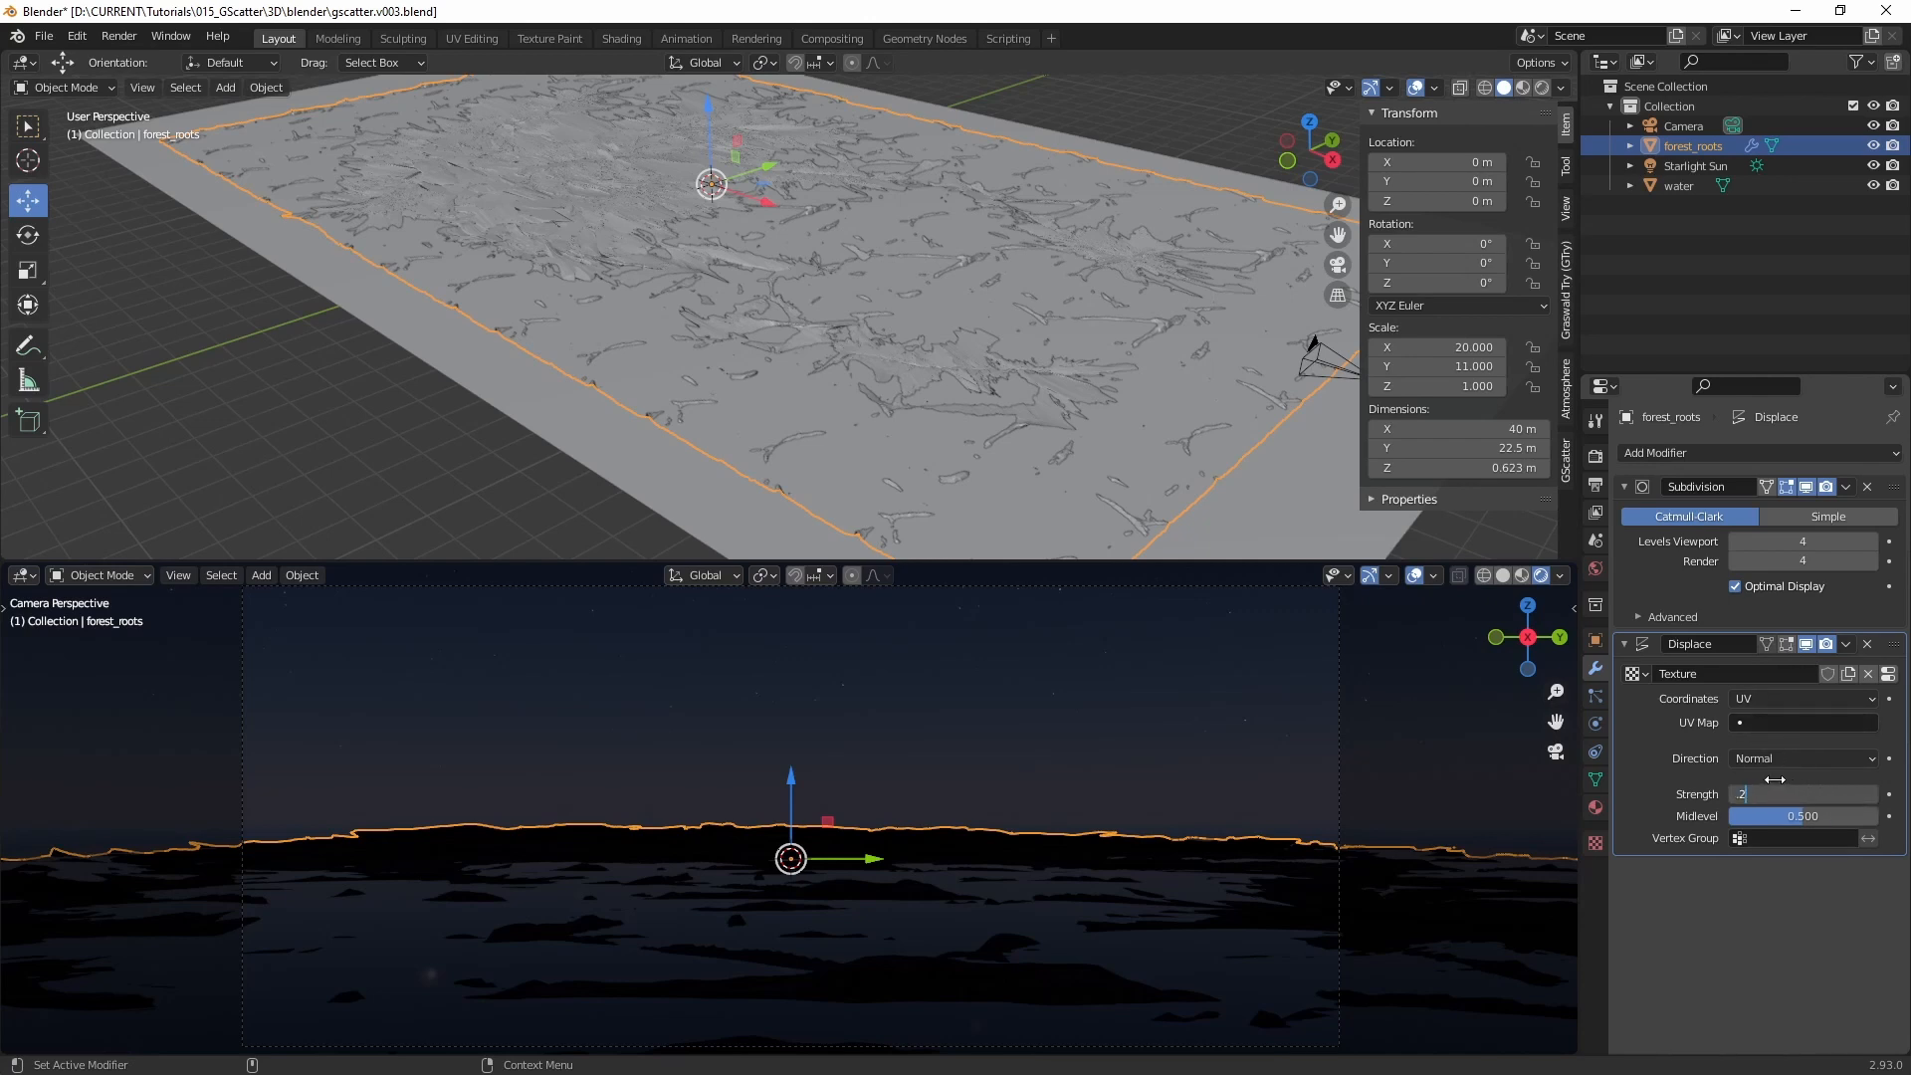
{"action": "key", "text": "Return"}
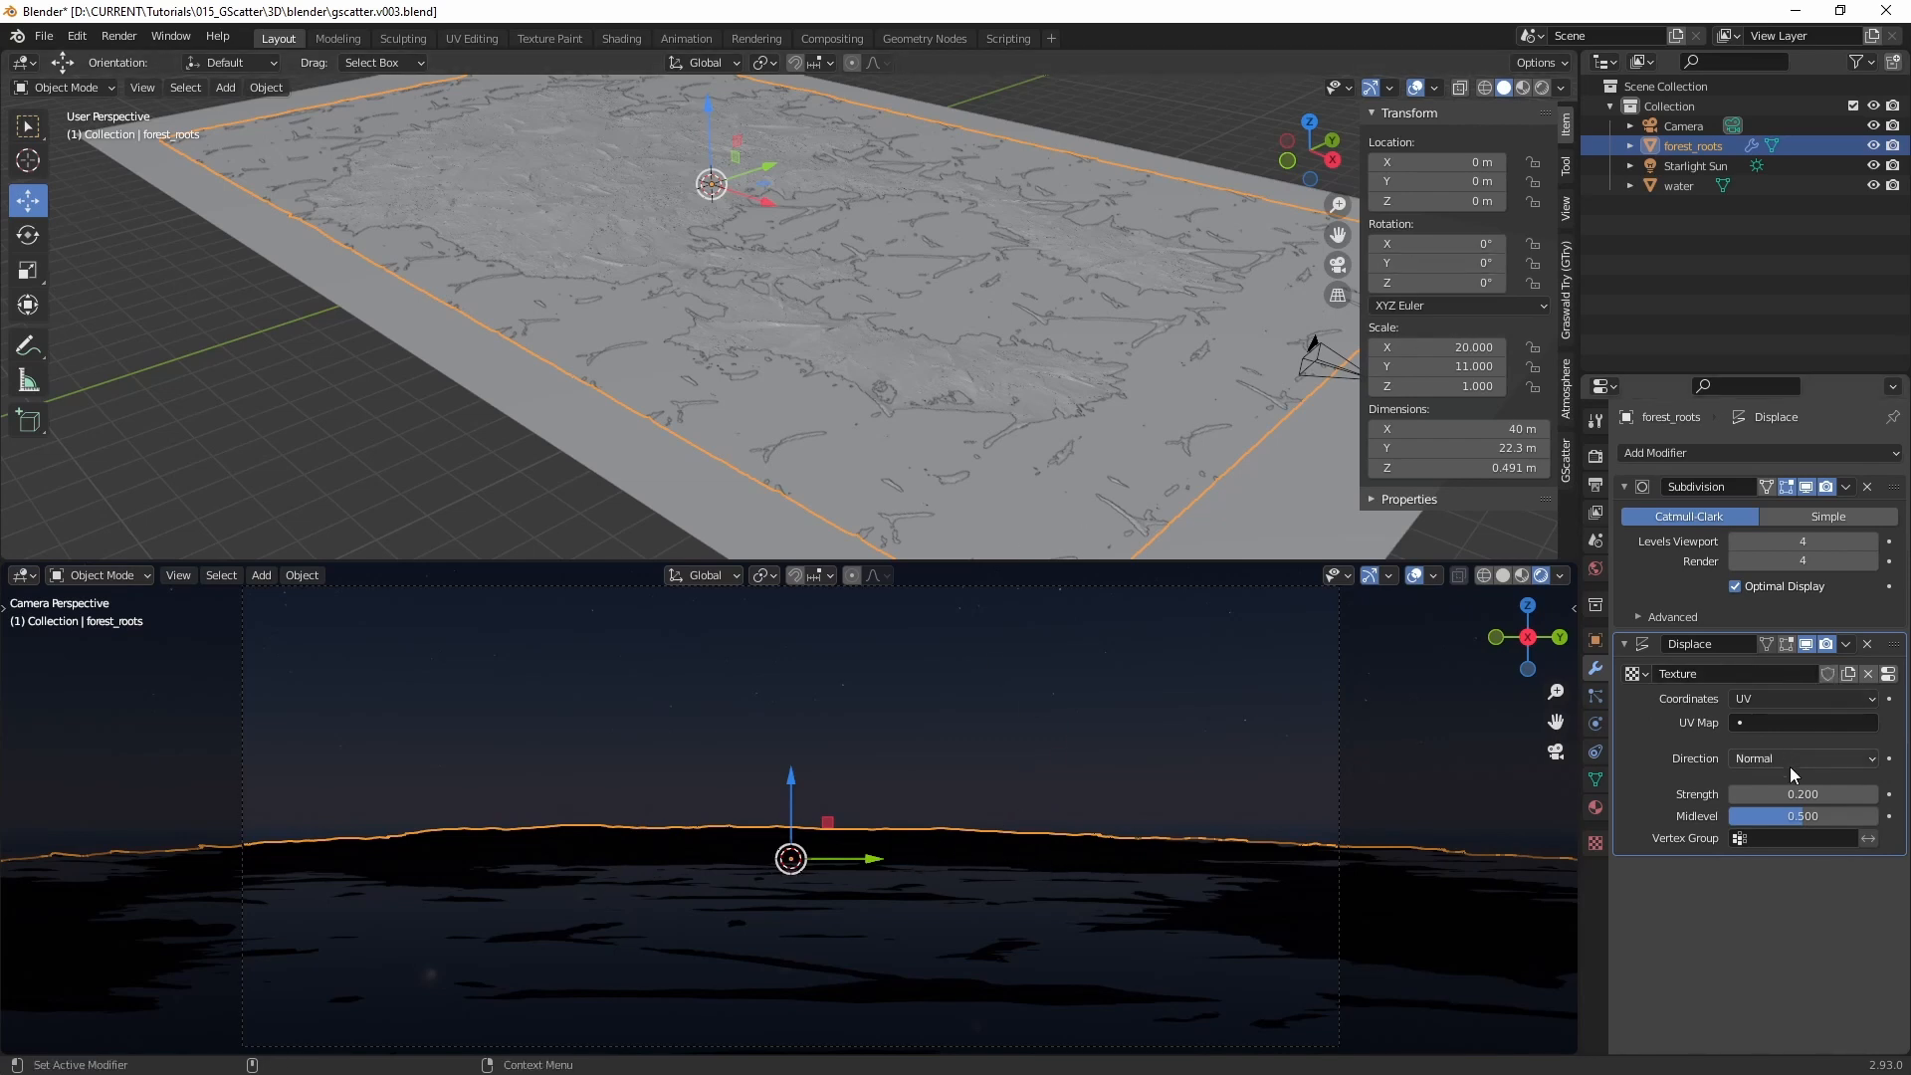
{"action": "left_click", "coordinate": [1833, 795]}
{"action": "key", "text": "Return"}
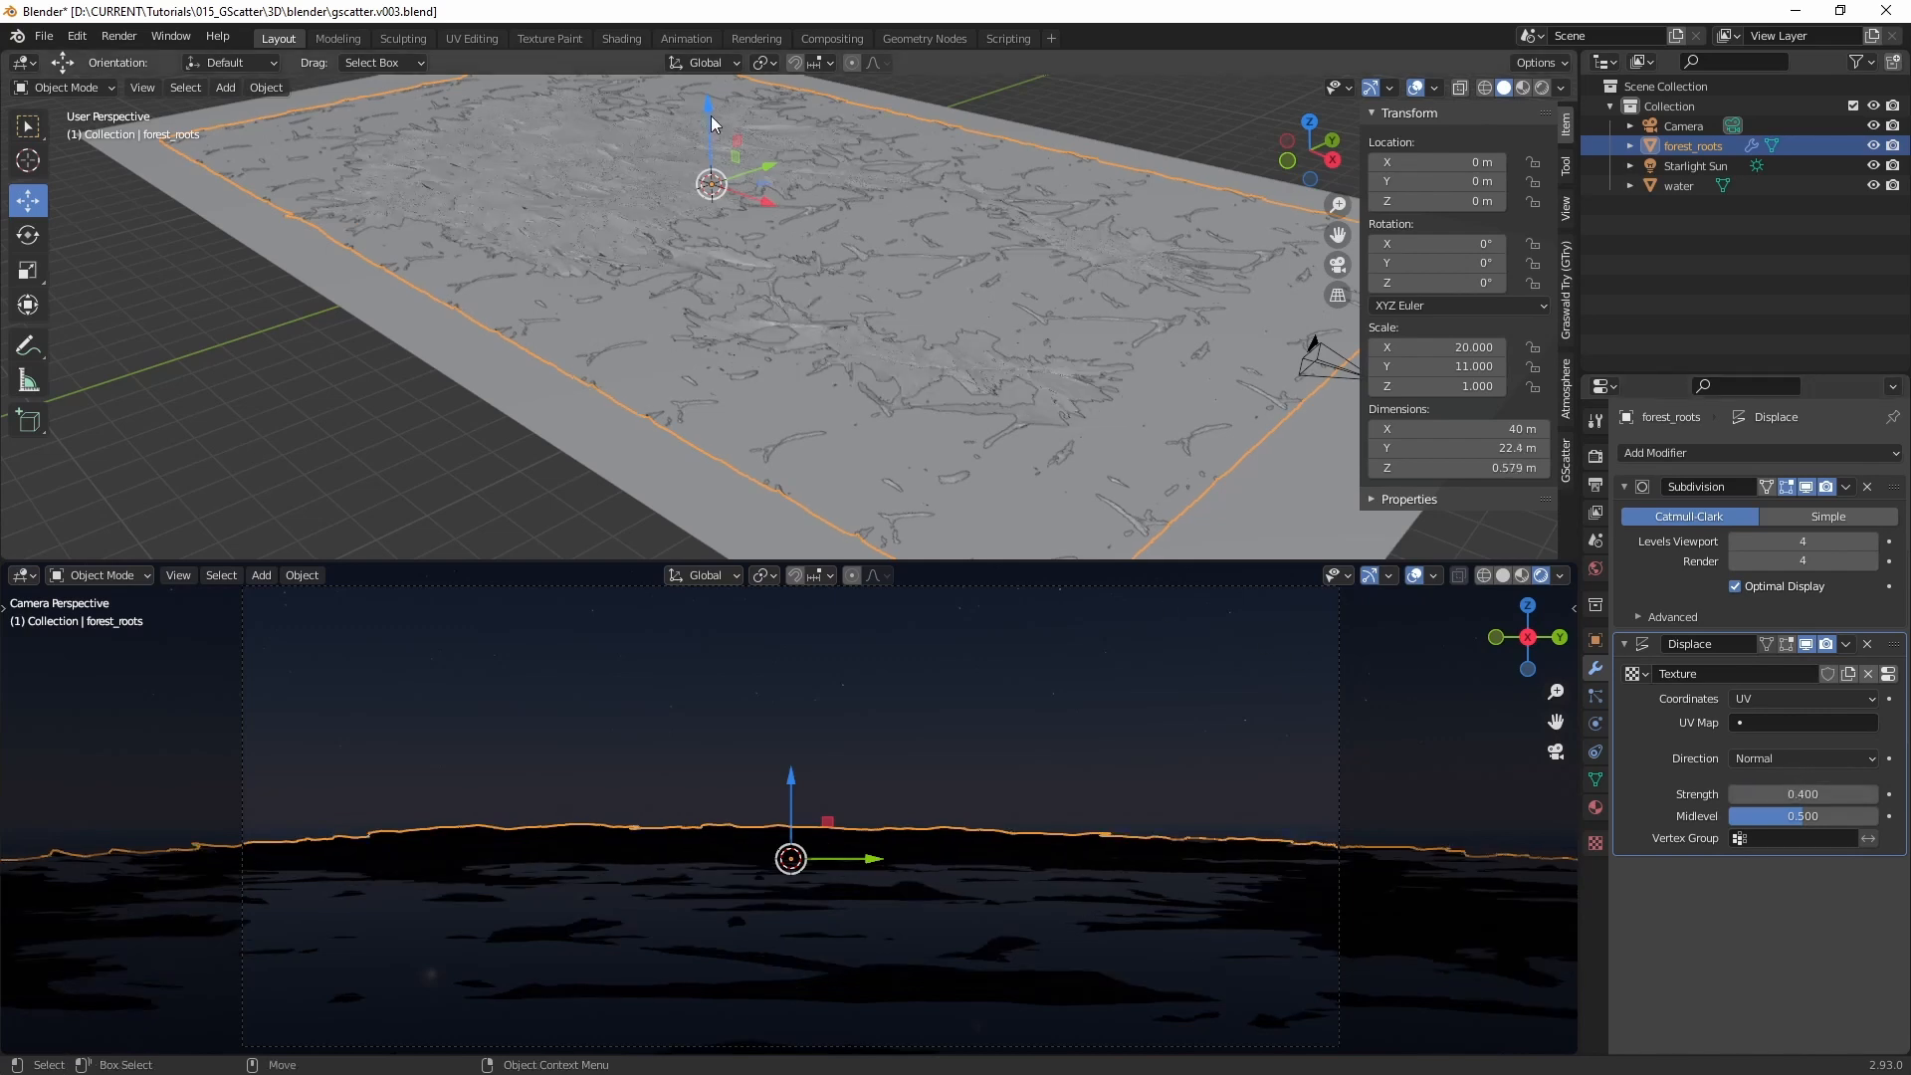
Step: Raise the forest_roots ground about 0.023 m along the Z axis
{"action": "left_click_drag", "start_coordinate": [711, 122], "coordinate": [709, 141]}
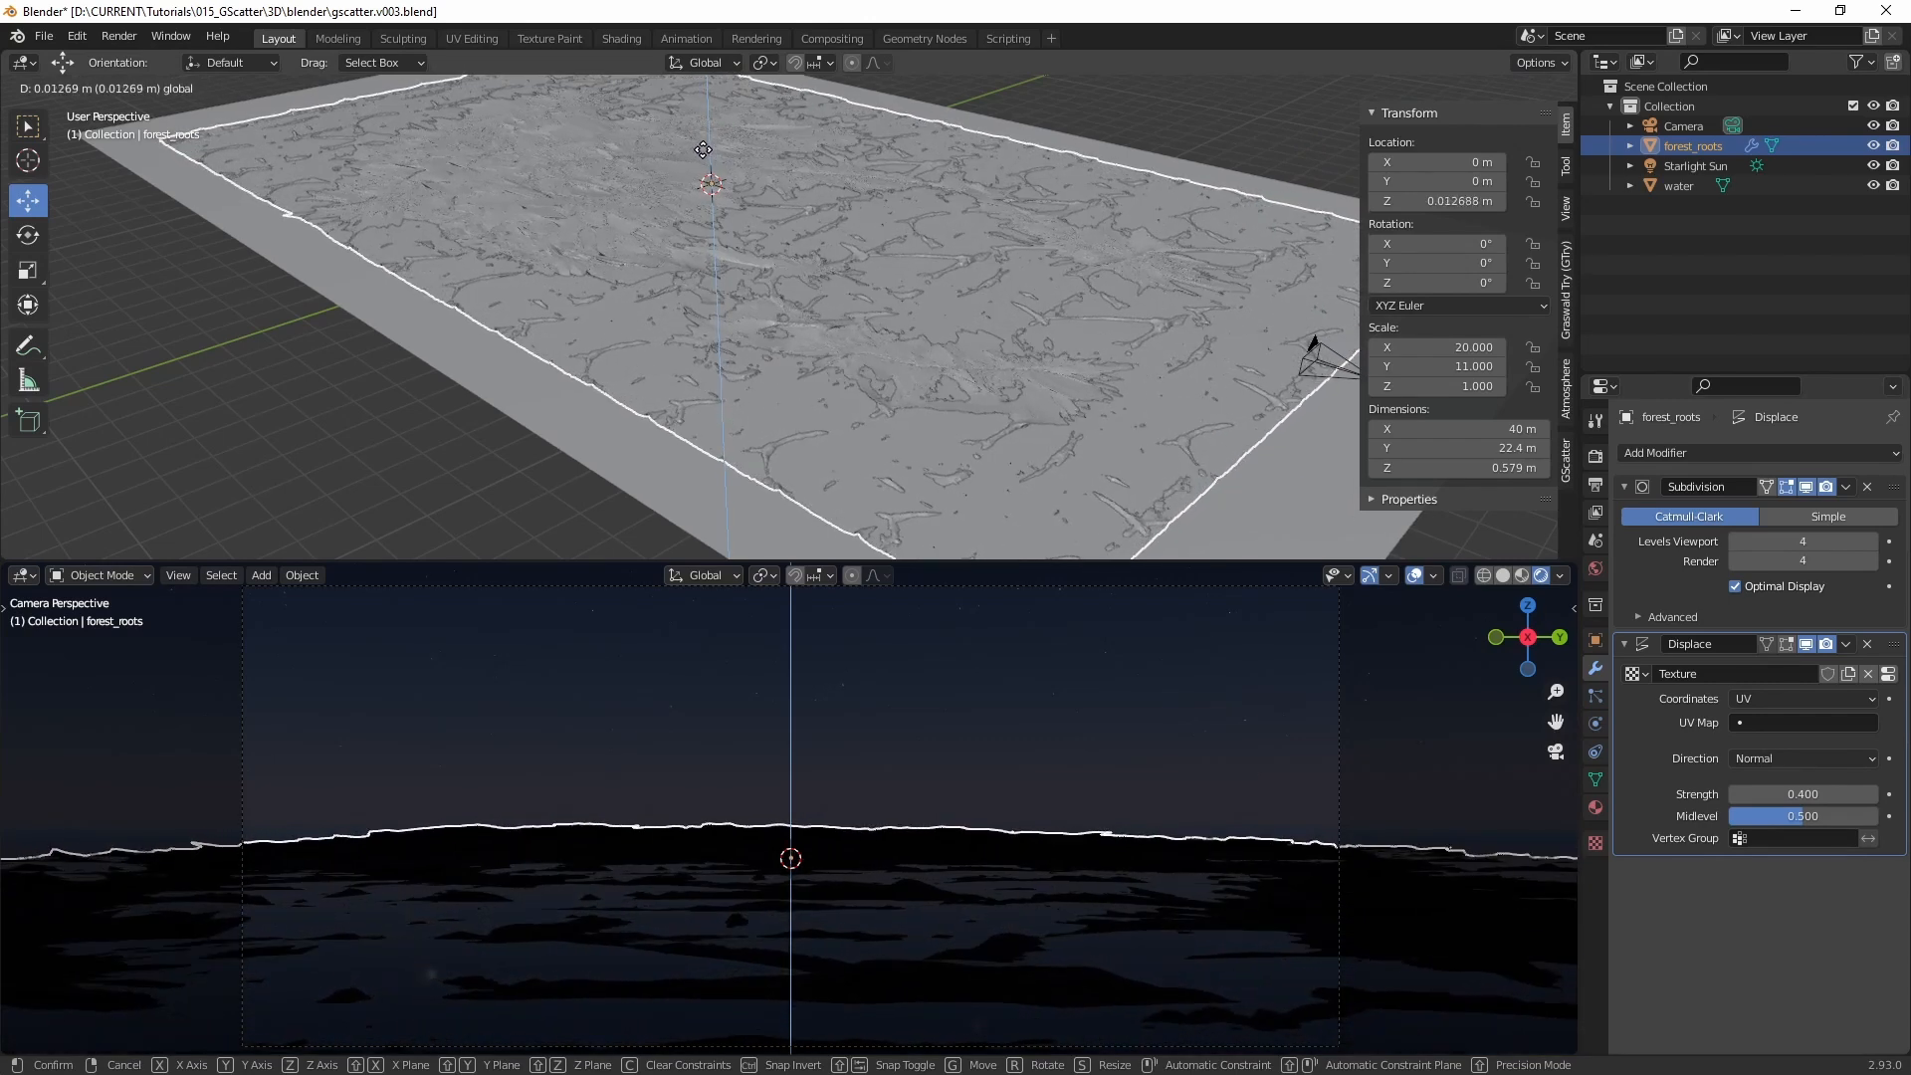
{"action": "left_click", "coordinate": [713, 147]}
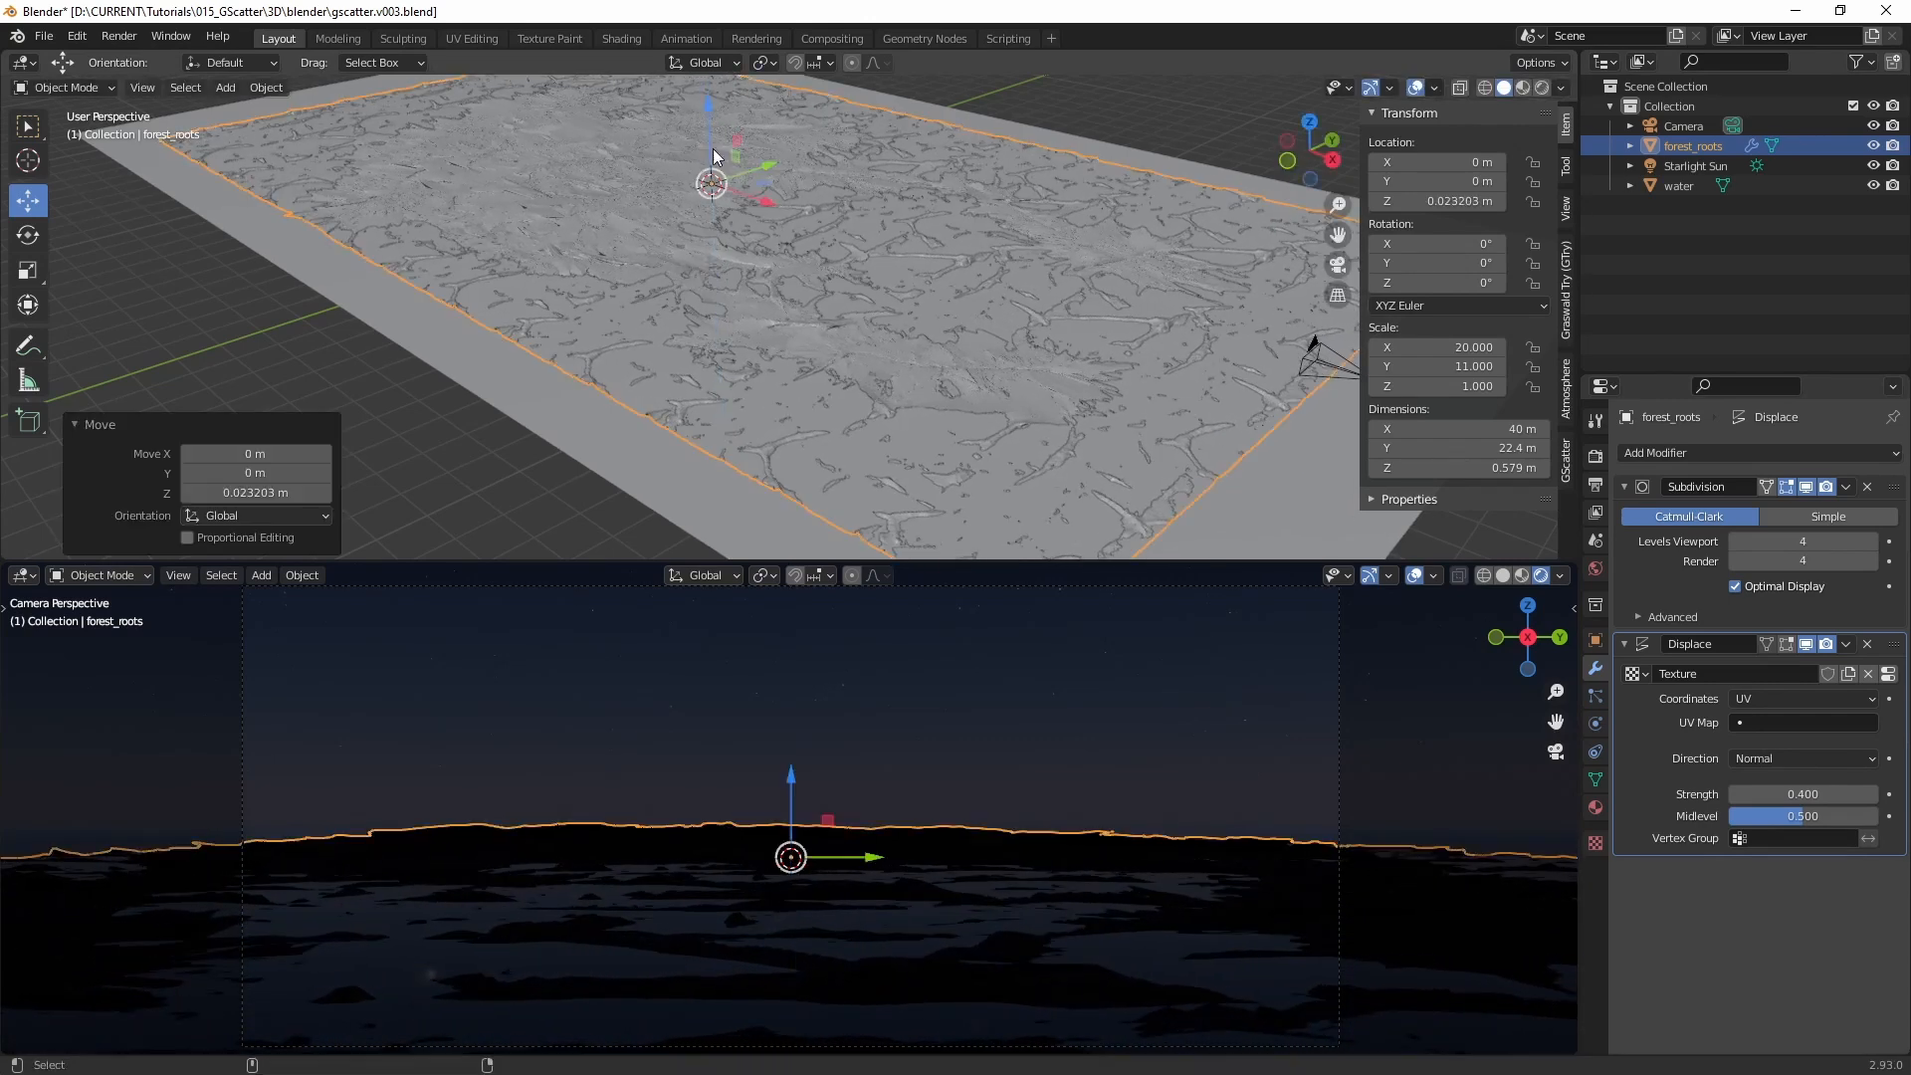
{"action": "middle_click_drag", "start_coordinate": [713, 148], "coordinate": [889, 378]}
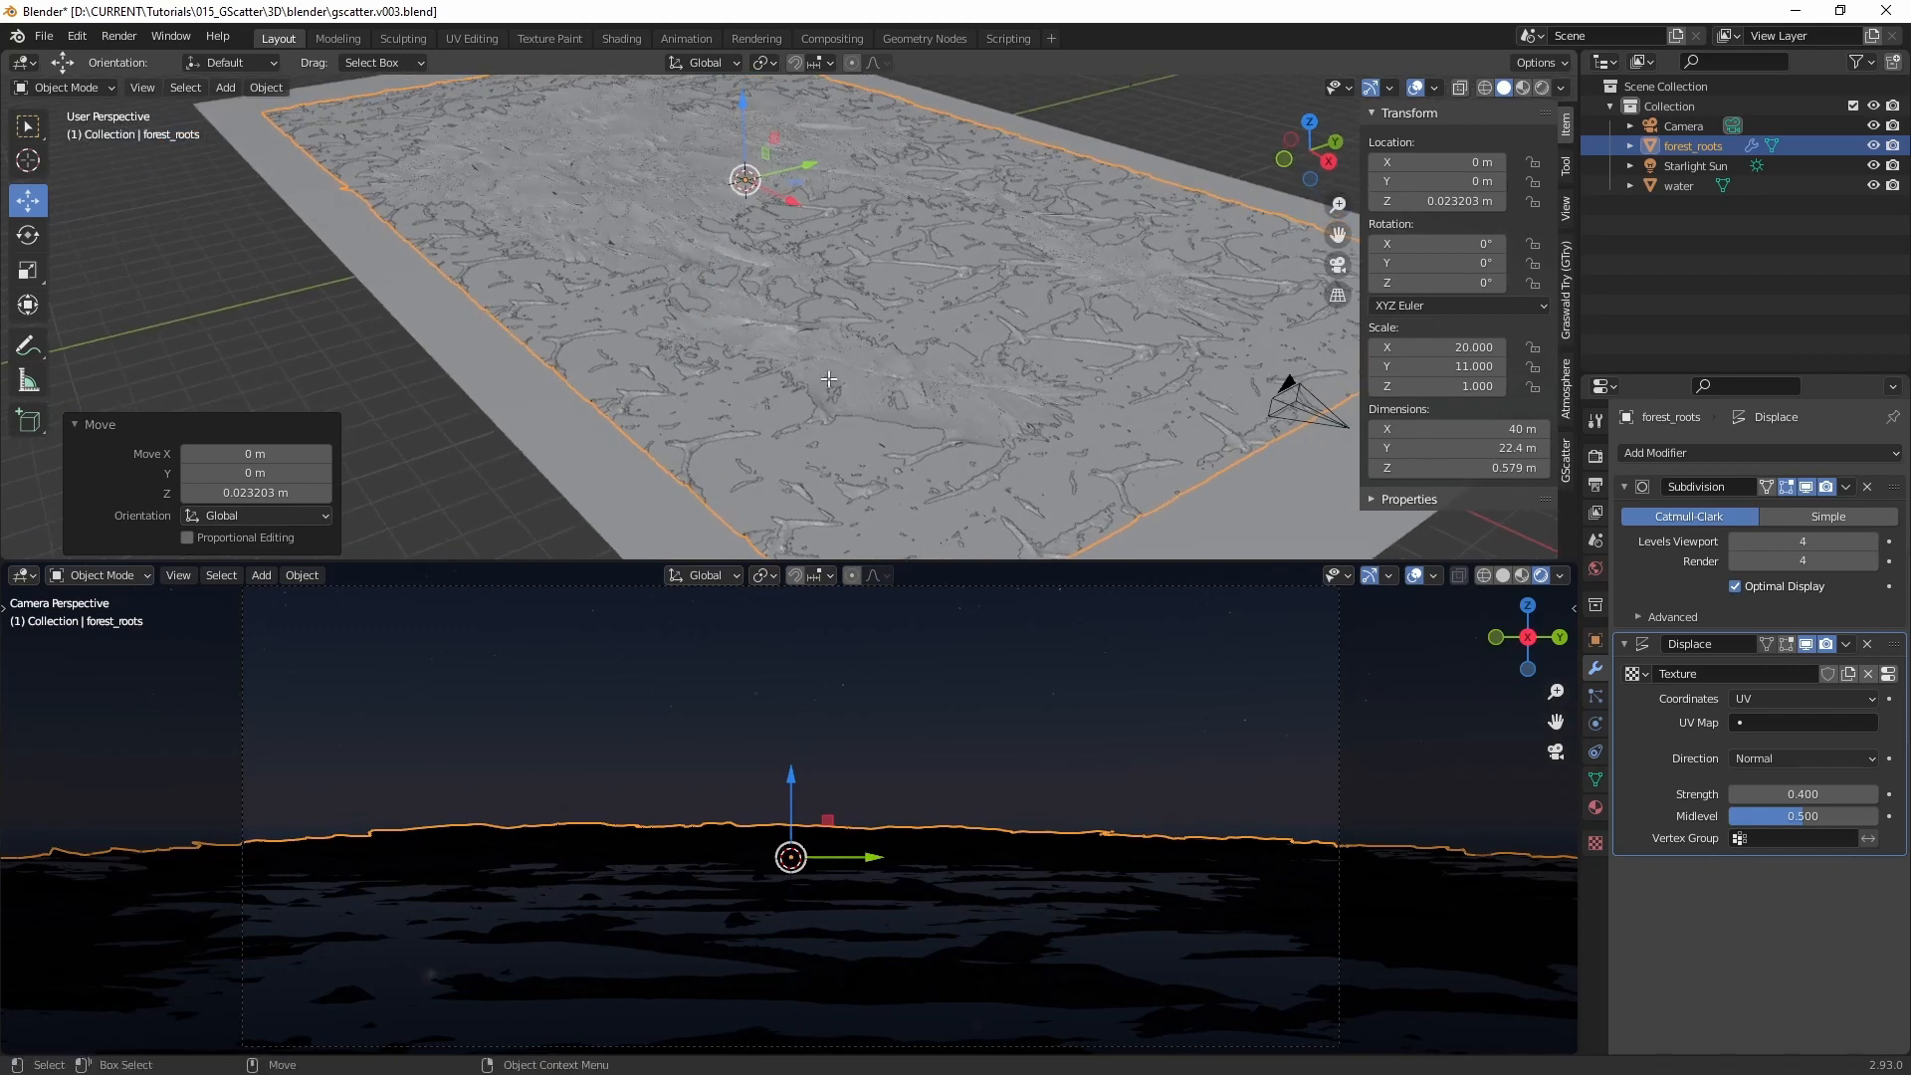
Step: In Edit Mode, select a patch of vertices at one near corner of forest_roots and raise it about 0.58 m with proportional editing enabled
{"action": "key", "text": "Tab"}
{"action": "scroll", "coordinate": [697, 318], "scroll_direction": "down", "scroll_amount": 3}
{"action": "left_click_drag", "start_coordinate": [577, 342], "coordinate": [816, 461]}
{"action": "key", "text": "shift+space"}
{"action": "key", "text": "g"}
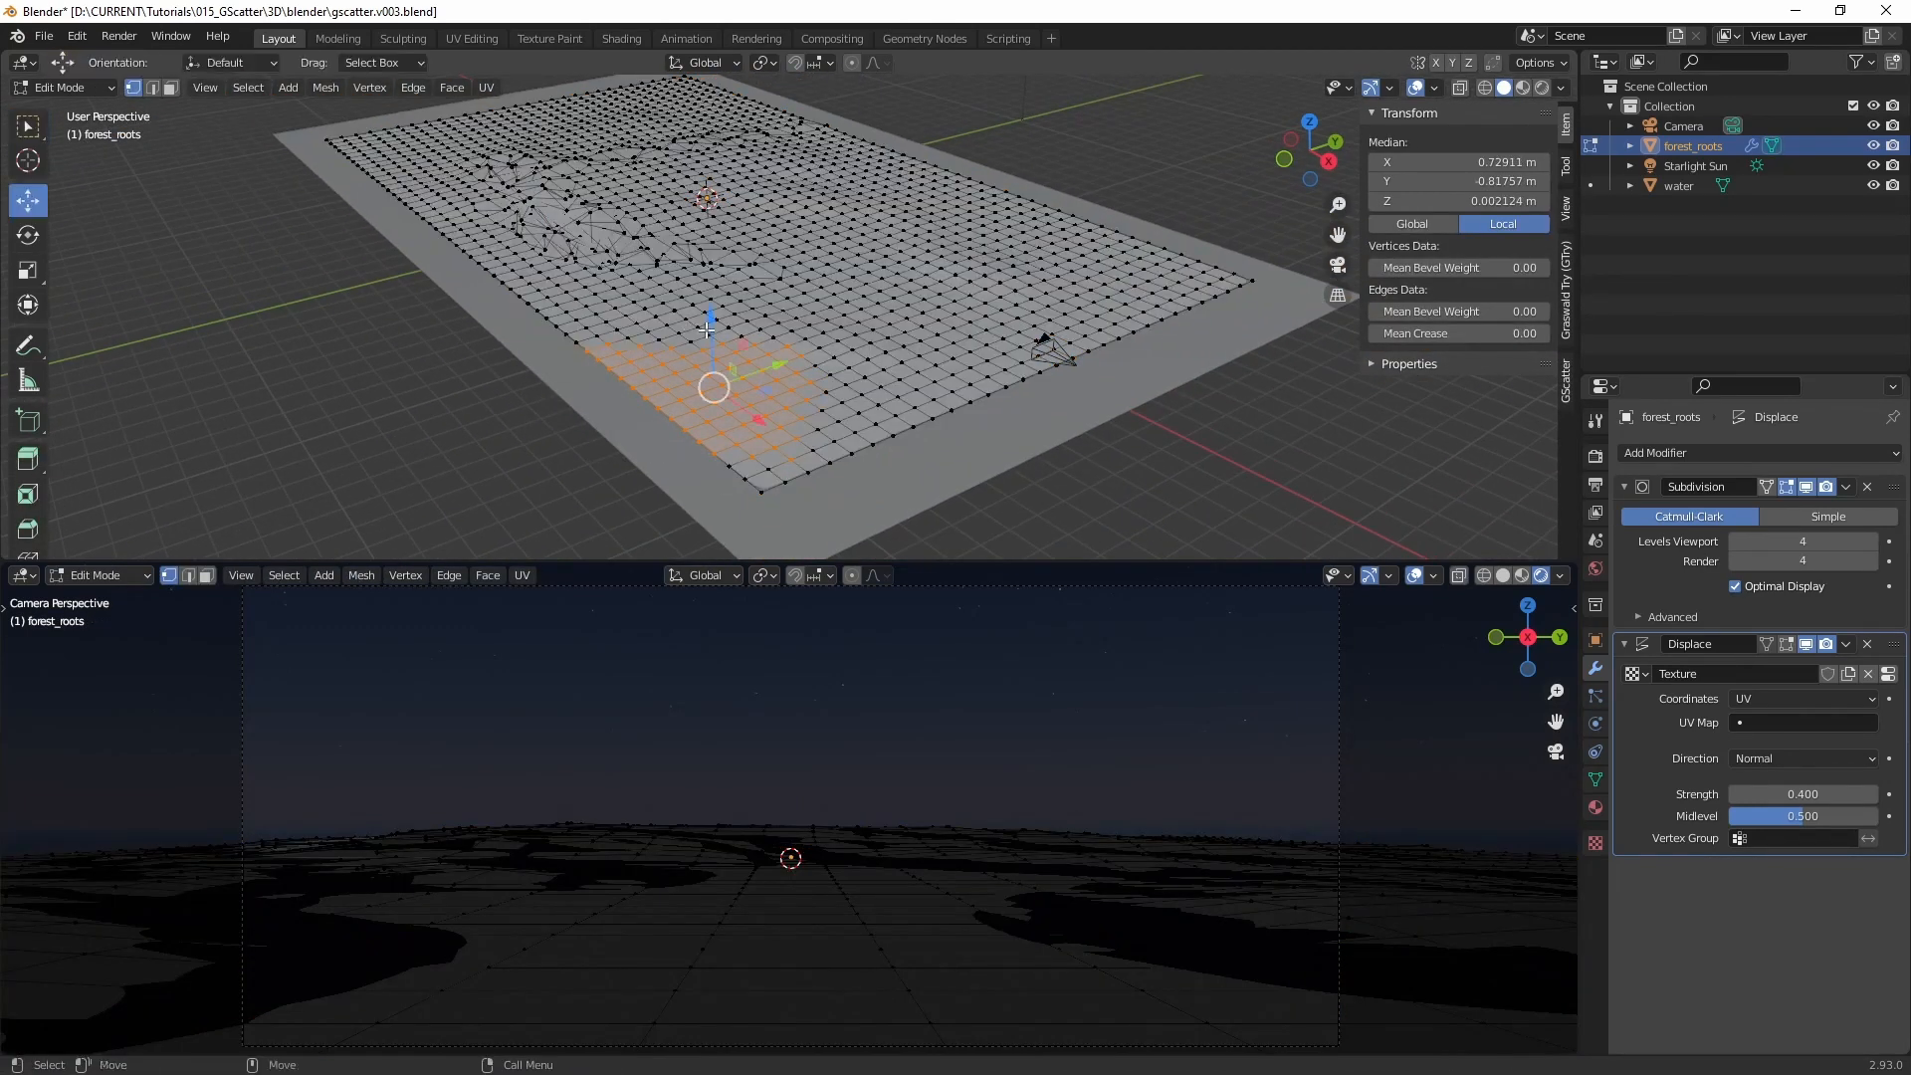
{"action": "left_click", "coordinate": [796, 63]}
{"action": "left_click", "coordinate": [796, 63]}
{"action": "left_click", "coordinate": [852, 63]}
{"action": "left_click_drag", "start_coordinate": [715, 315], "coordinate": [846, 249]}
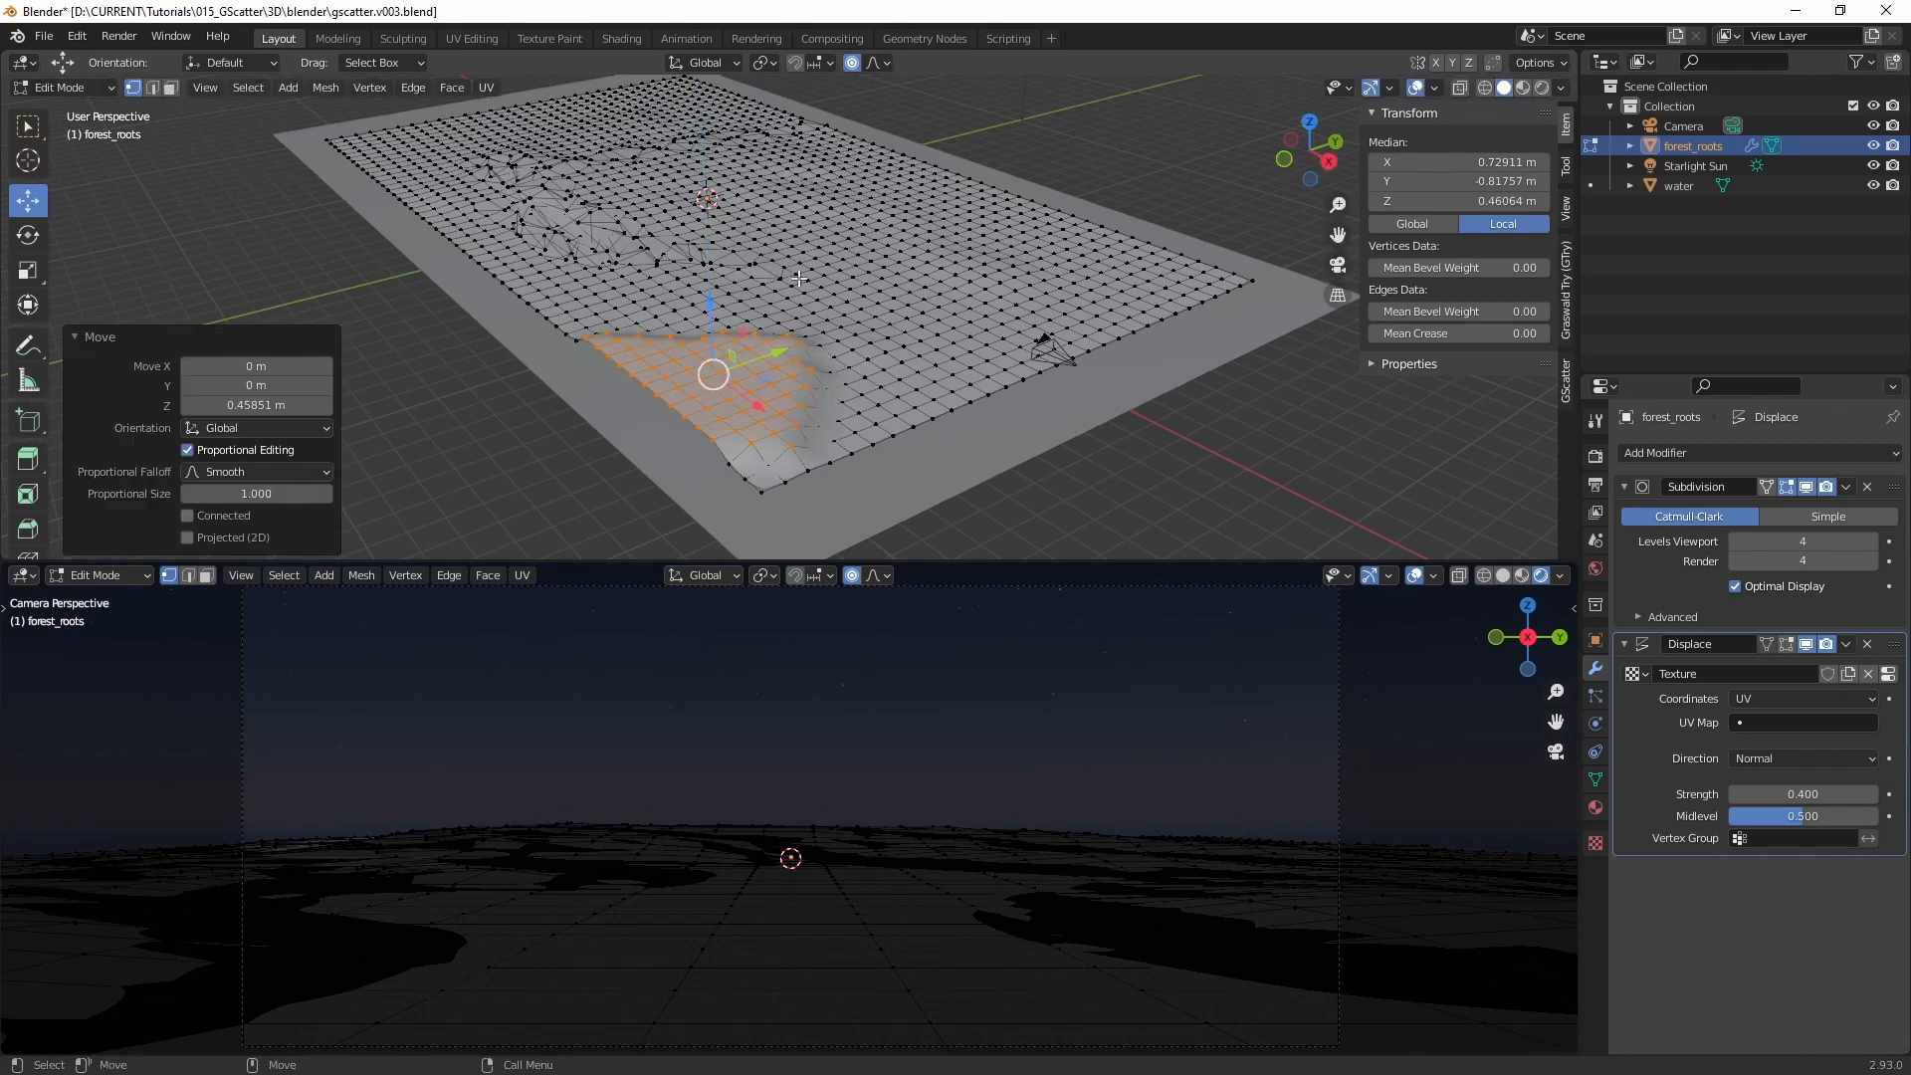
{"action": "middle_click_drag", "start_coordinate": [846, 249], "coordinate": [815, 342]}
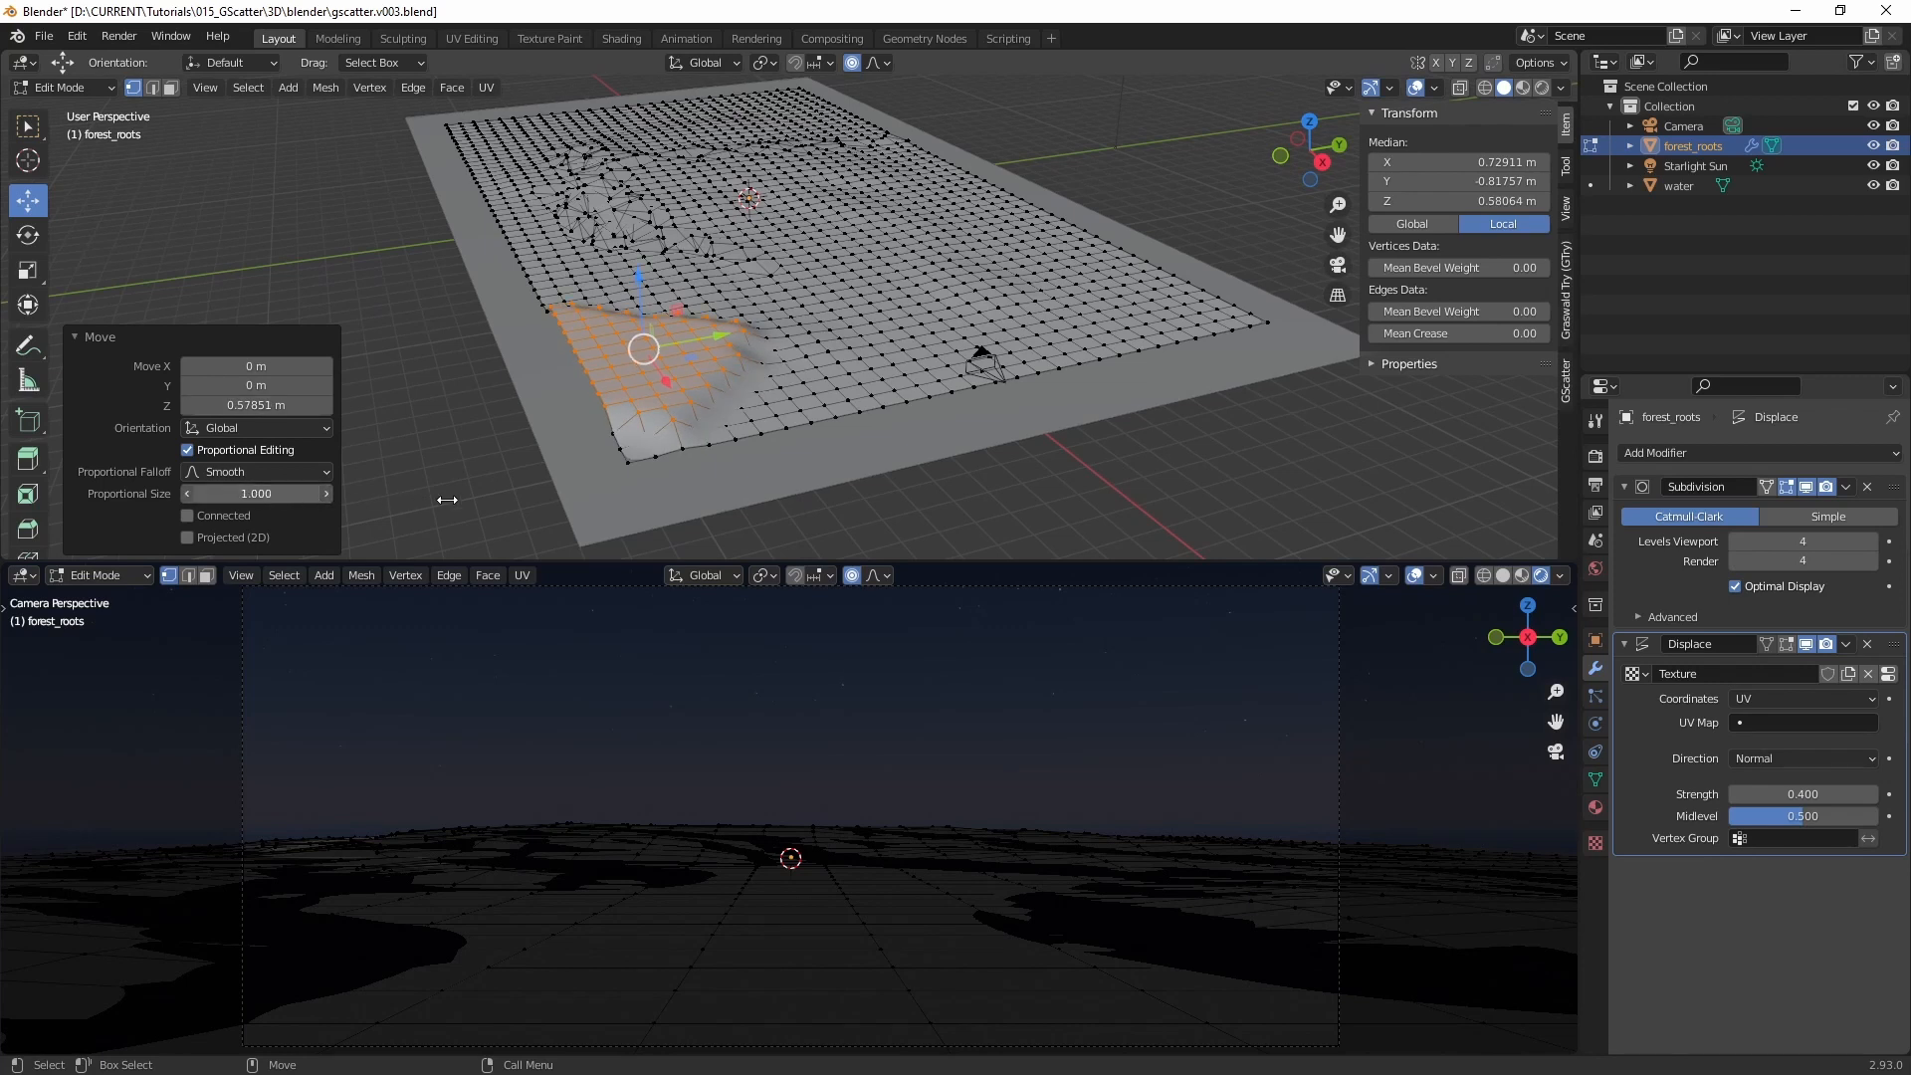
Step: Widen the proportional size of the corner move to about 5.23 and return to Object Mode
{"action": "left_click_drag", "start_coordinate": [626, 503], "coordinate": [702, 508]}
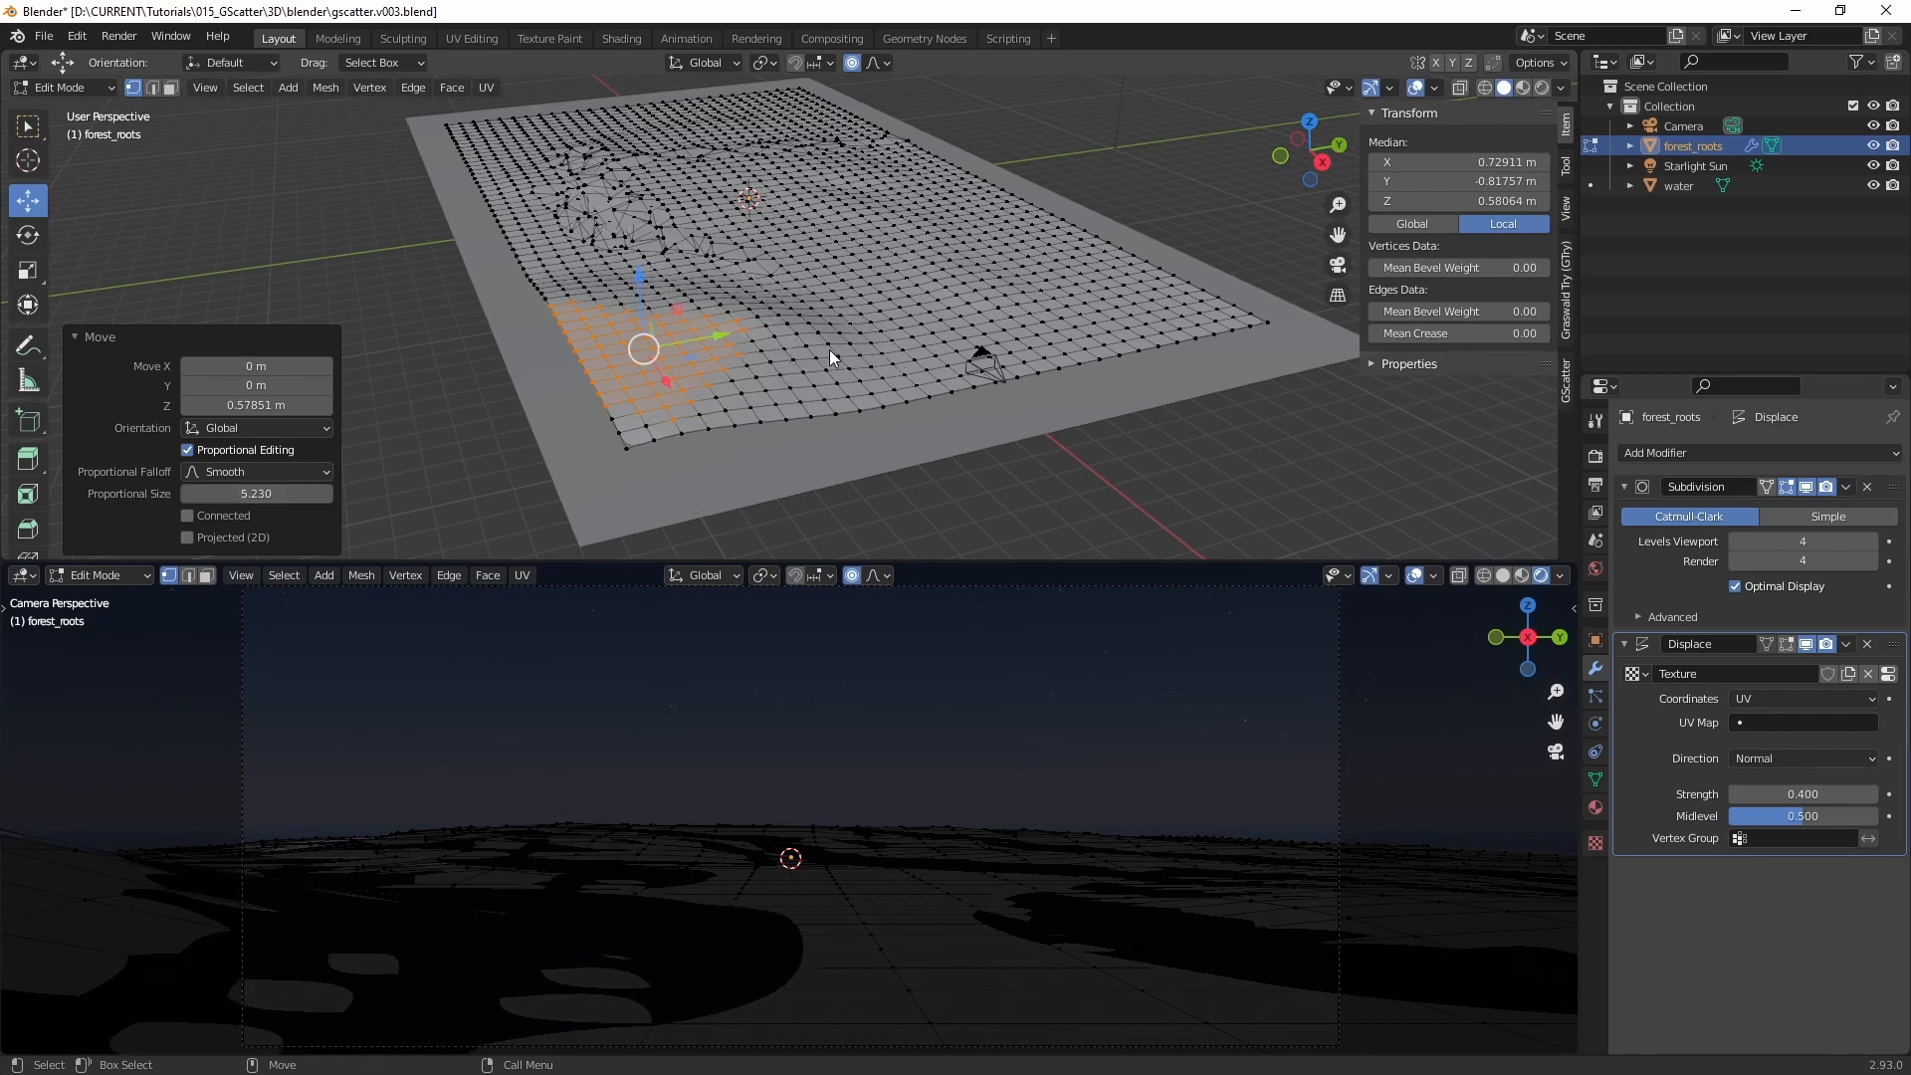
{"action": "key", "text": "Tab"}
{"action": "mouse_move", "coordinate": [894, 356]}
{"action": "middle_mouse_down"}
{"action": "mouse_move", "coordinate": [820, 347]}
{"action": "mouse_move", "coordinate": [838, 303]}
{"action": "mouse_move", "coordinate": [840, 397]}
{"action": "mouse_move", "coordinate": [1023, 398]}
{"action": "mouse_move", "coordinate": [1011, 349]}
{"action": "mouse_move", "coordinate": [995, 372]}
{"action": "mouse_move", "coordinate": [878, 326]}
{"action": "middle_mouse_up"}
{"action": "scroll", "coordinate": [1012, 350], "scroll_direction": "down", "scroll_amount": 5}
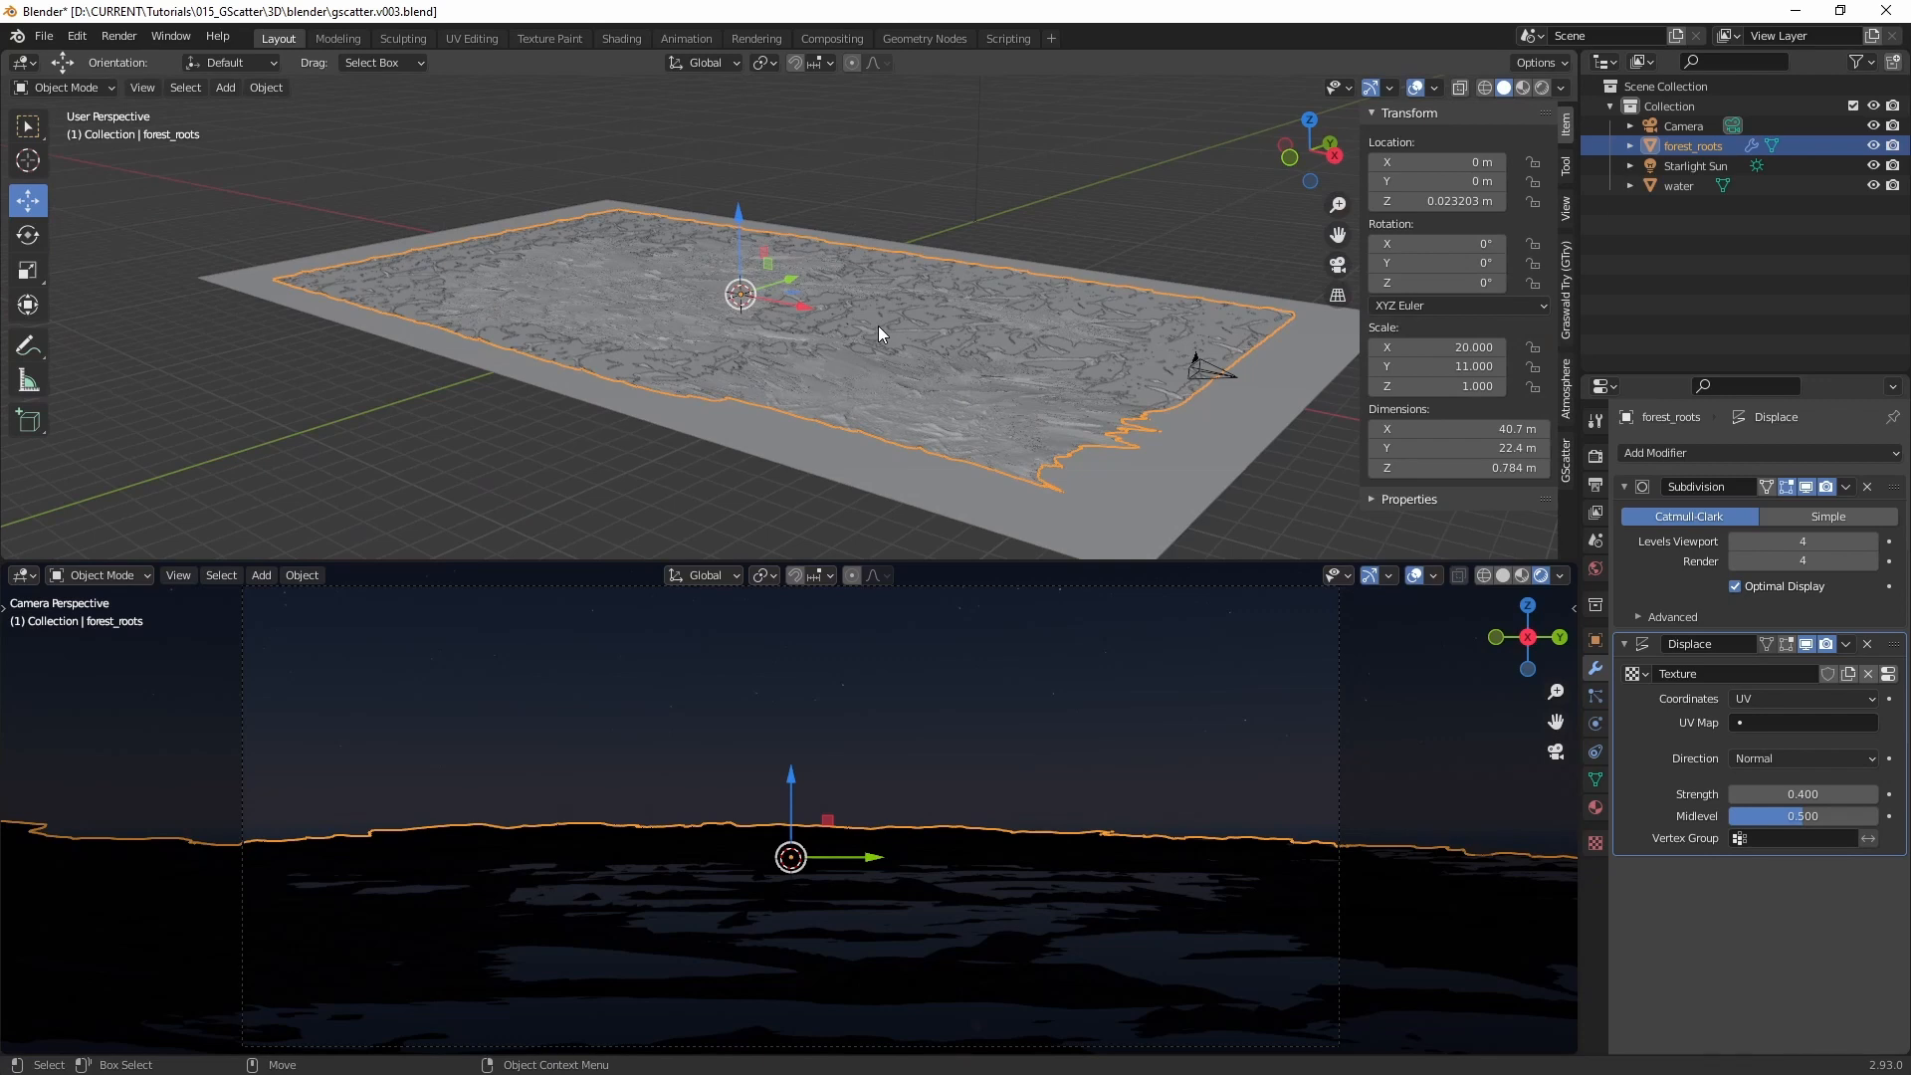
Step: Bring up the GScatter add-on's settings and save the blend file
{"action": "left_click", "coordinate": [1569, 290]}
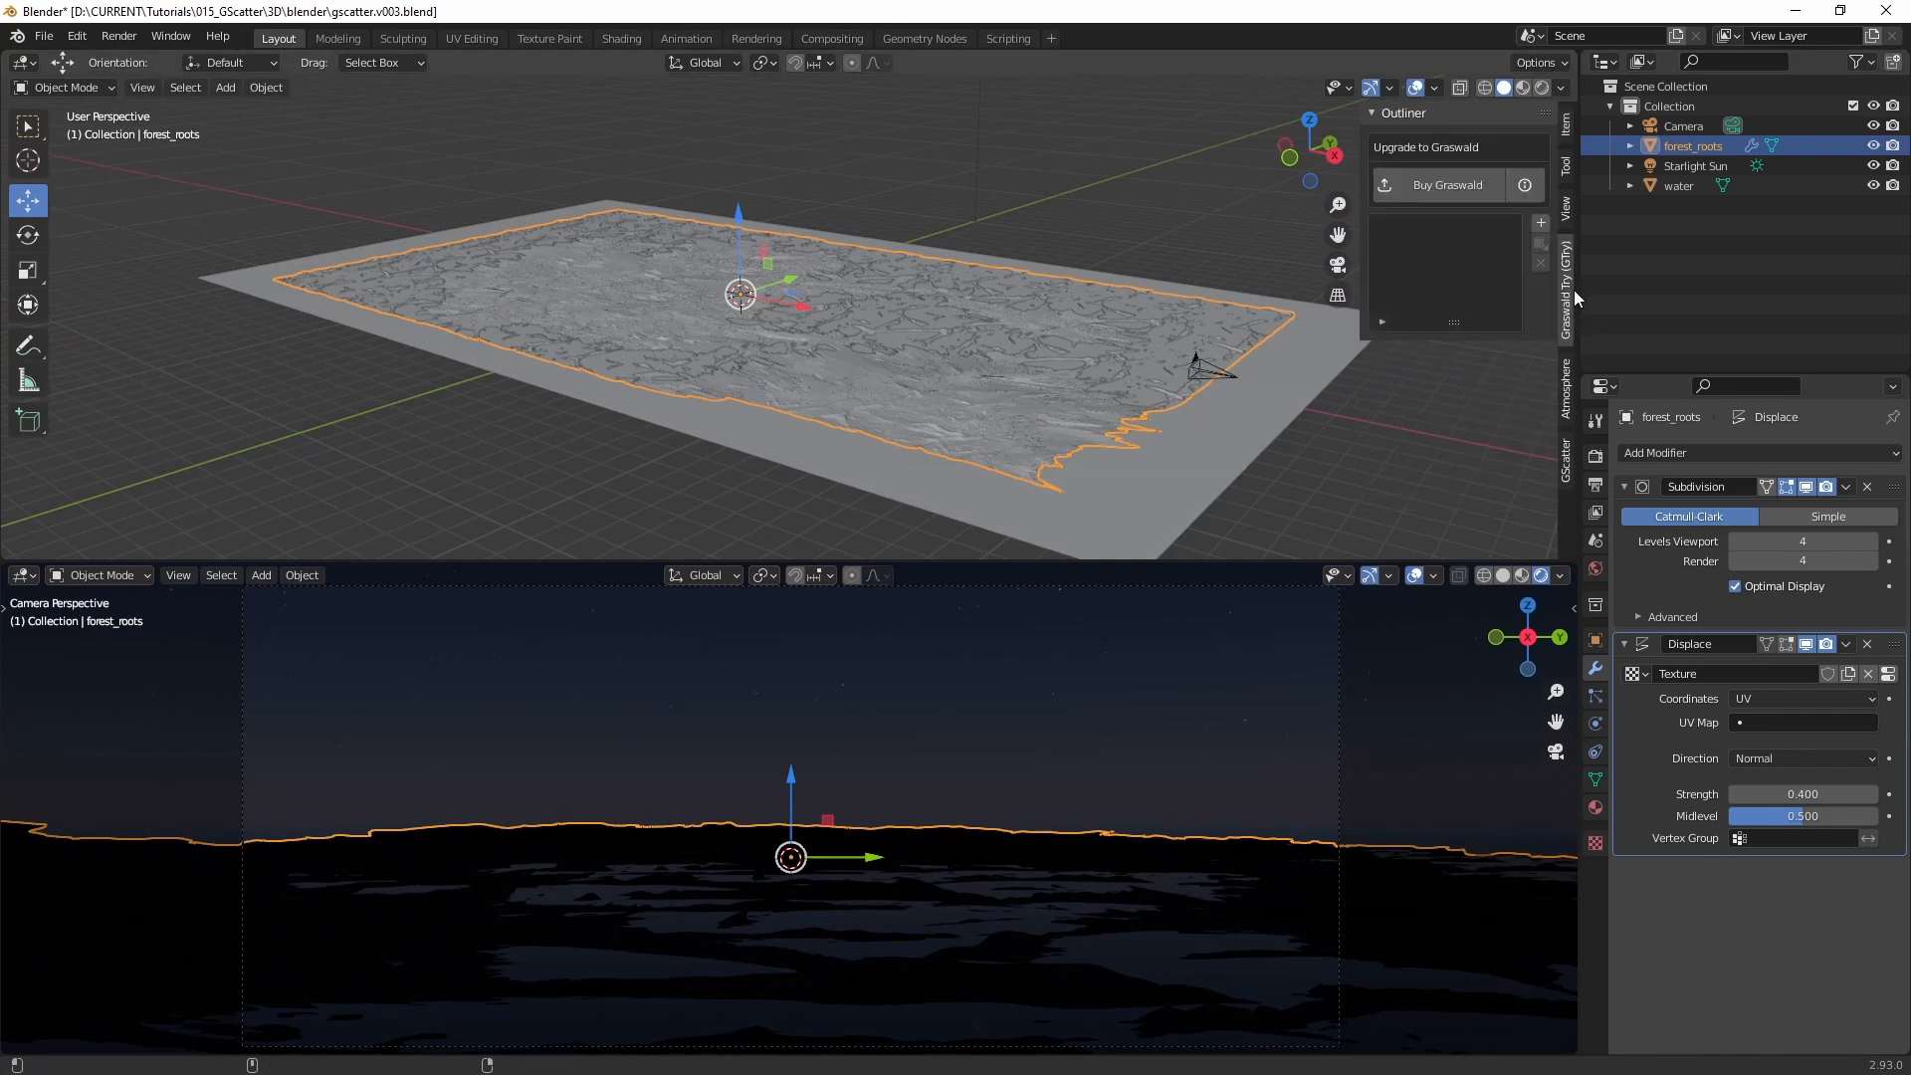
{"action": "left_click", "coordinate": [1568, 462]}
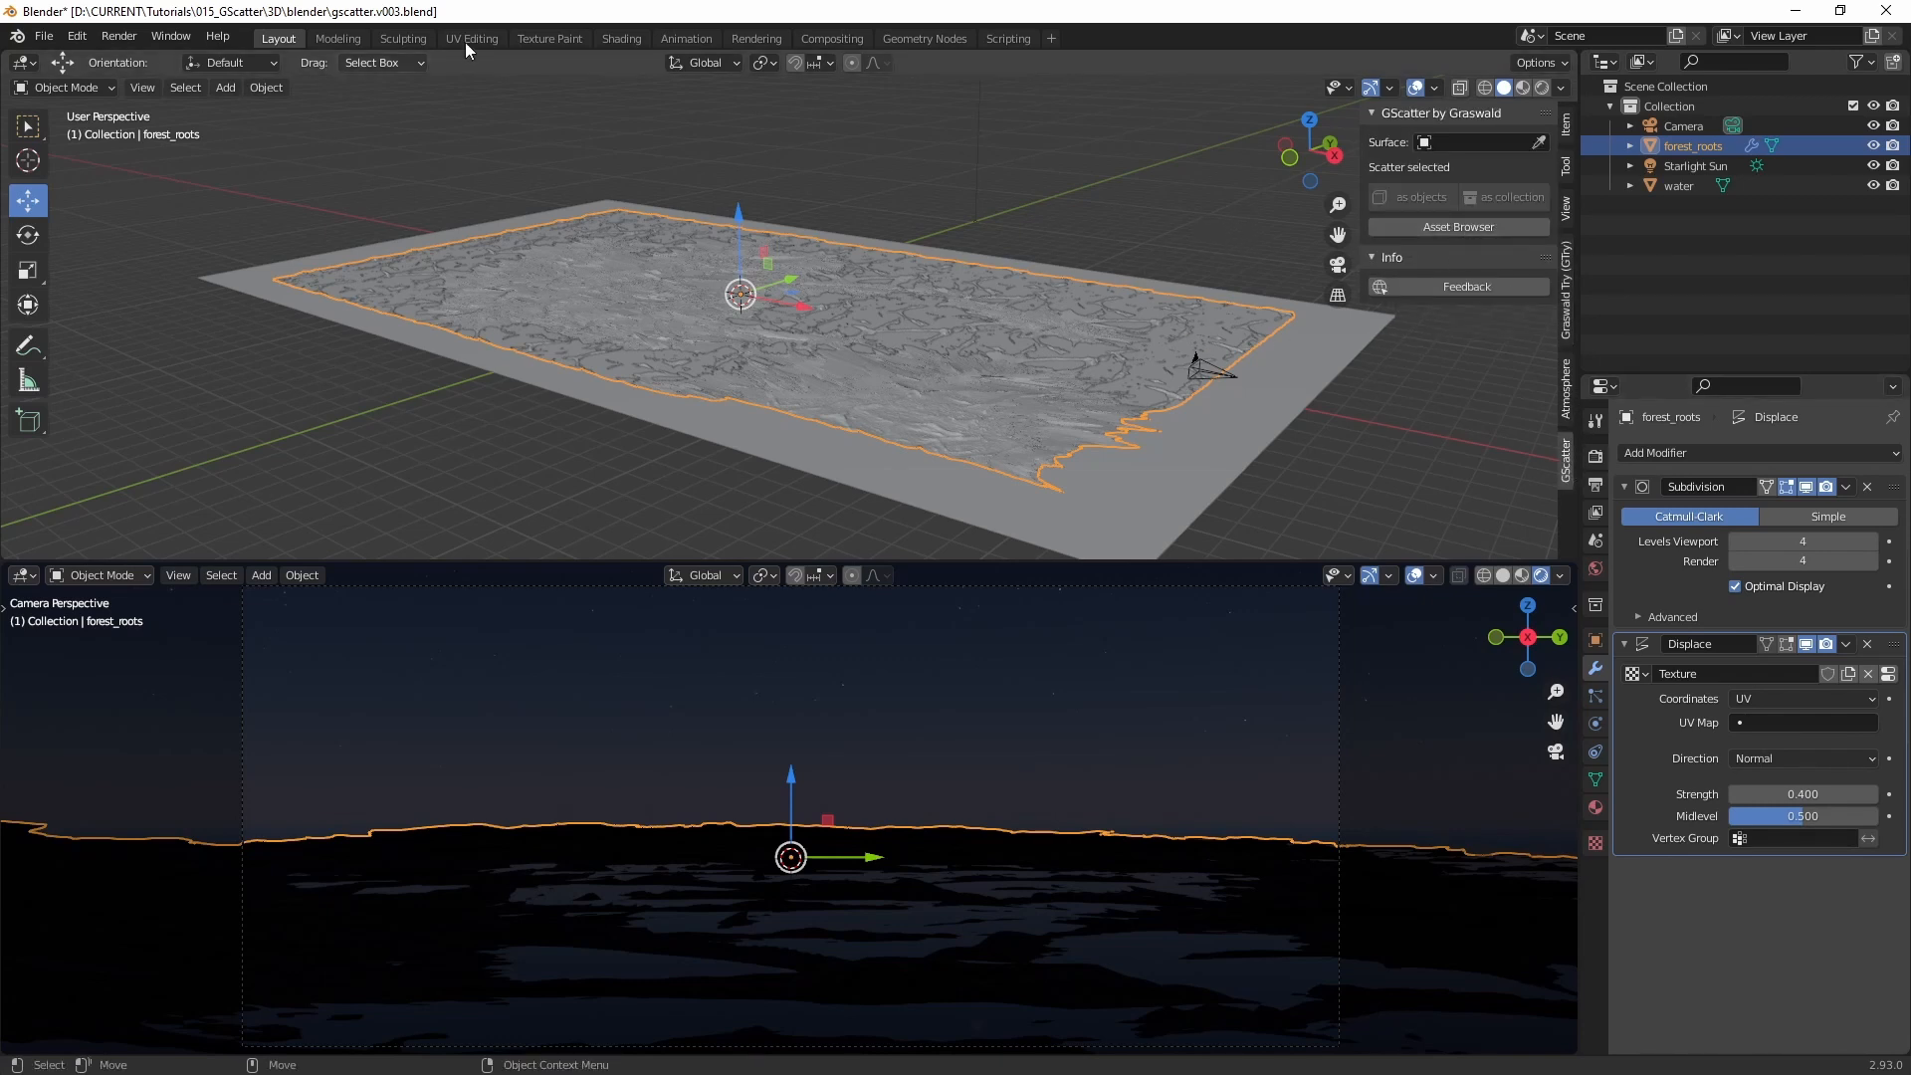
{"action": "key", "text": "ctrl+s"}
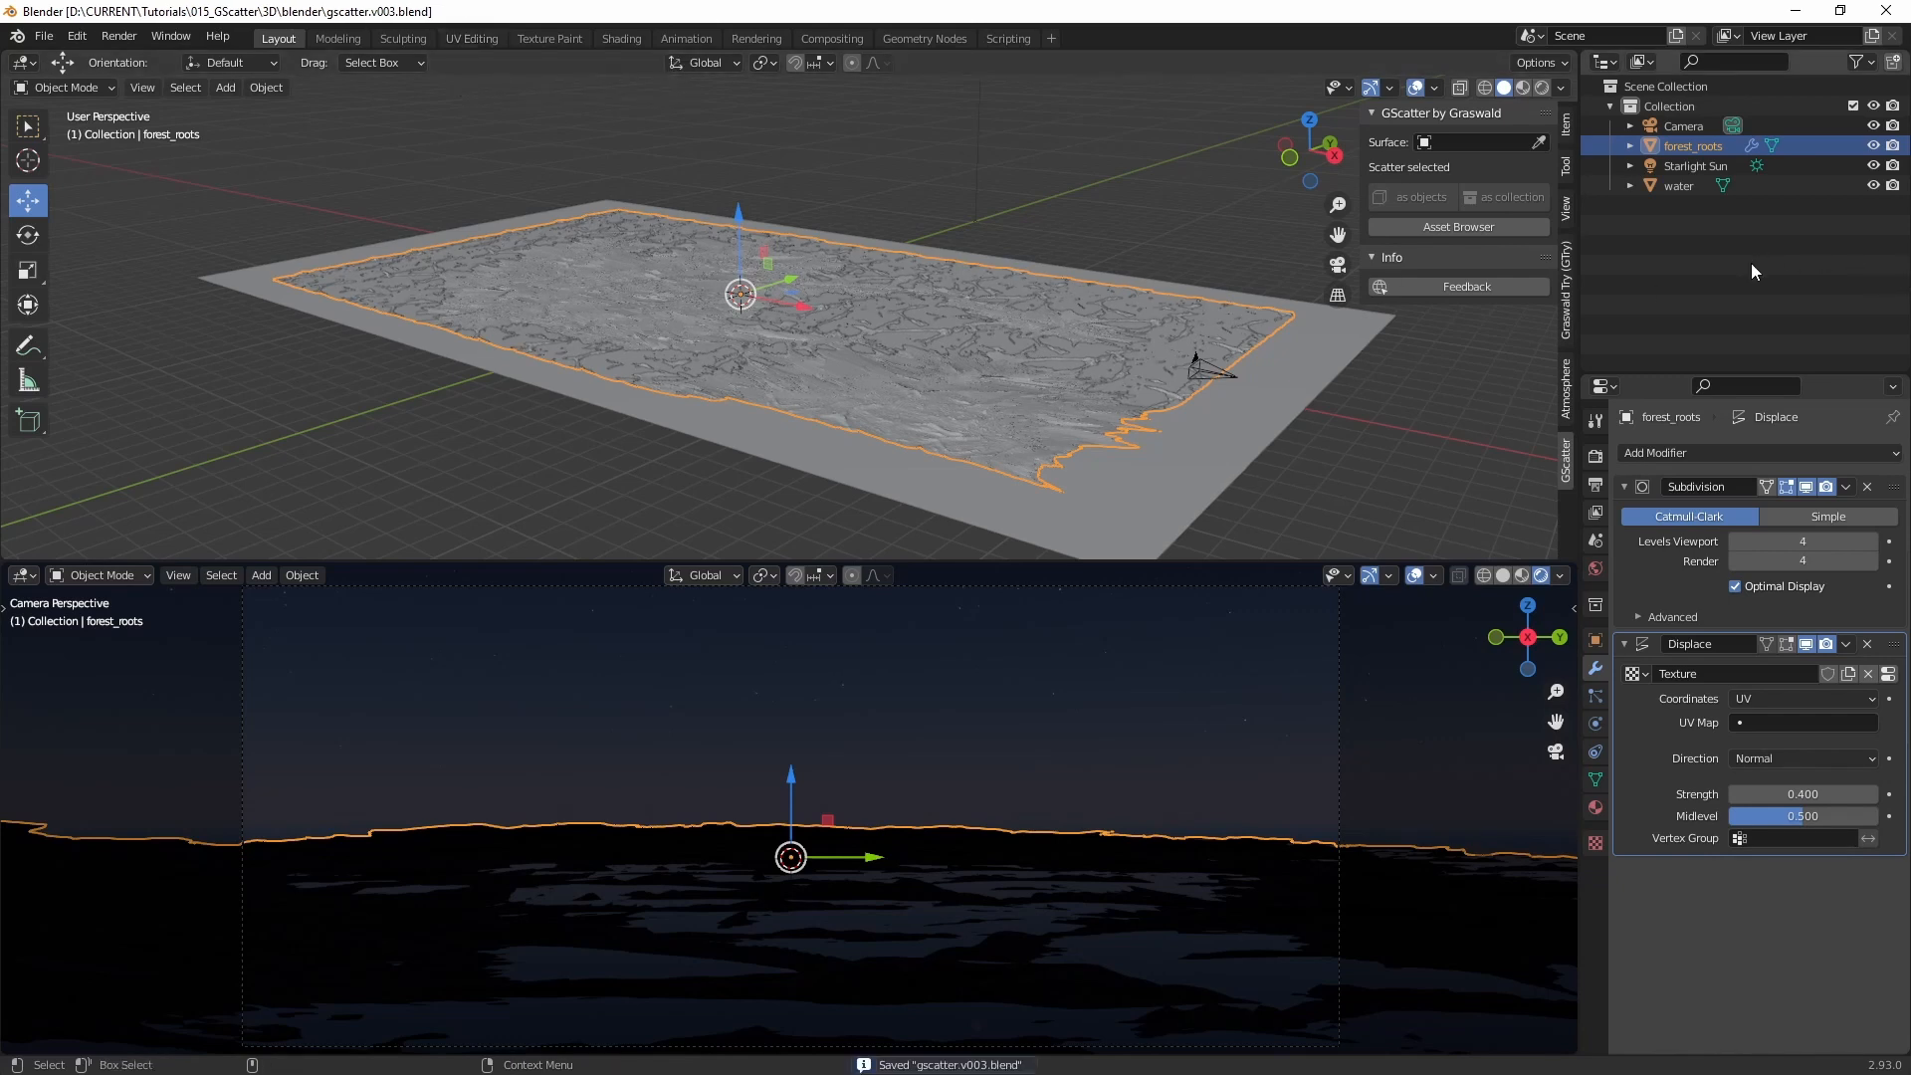
Step: Add the Creeping Bentgrass Big asset to the scene from the GScatter library, with Clump grow type and High level of detail
{"action": "left_click", "coordinate": [1477, 228]}
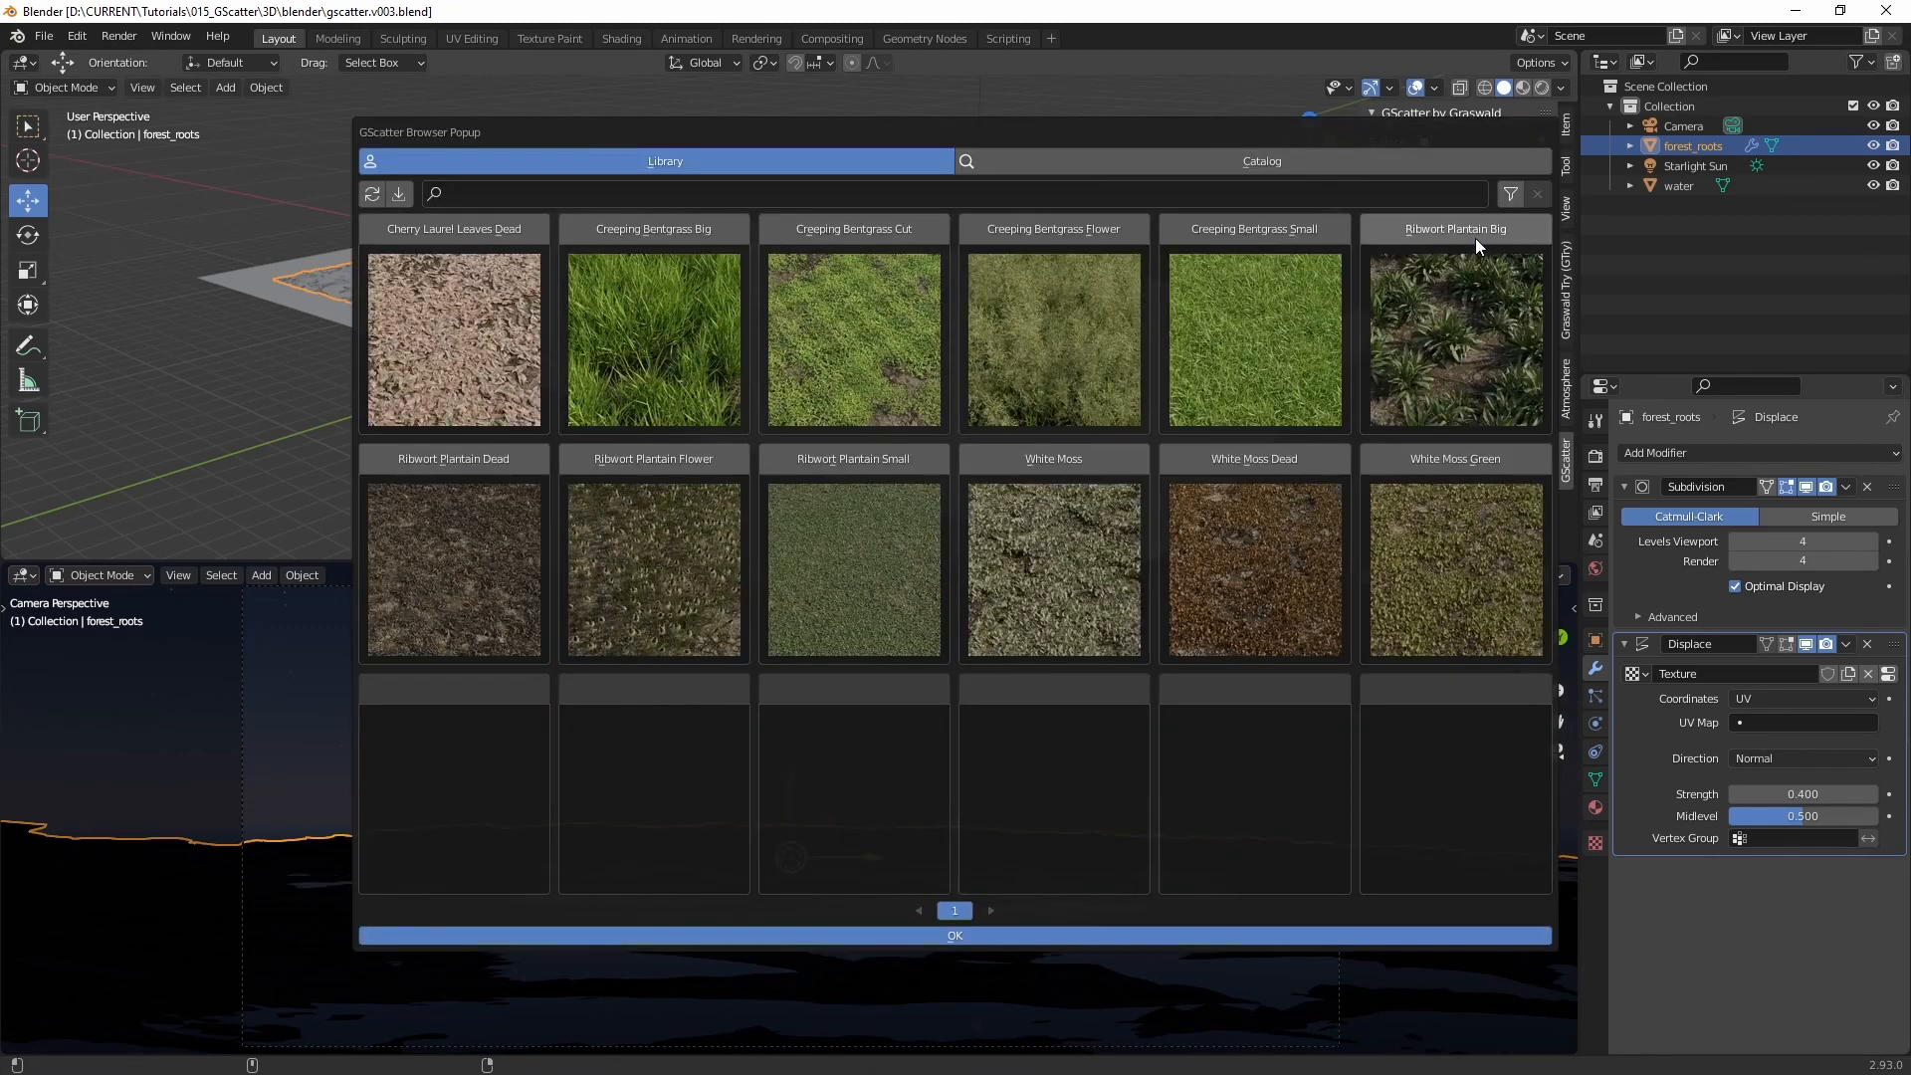
{"action": "left_click", "coordinate": [673, 231]}
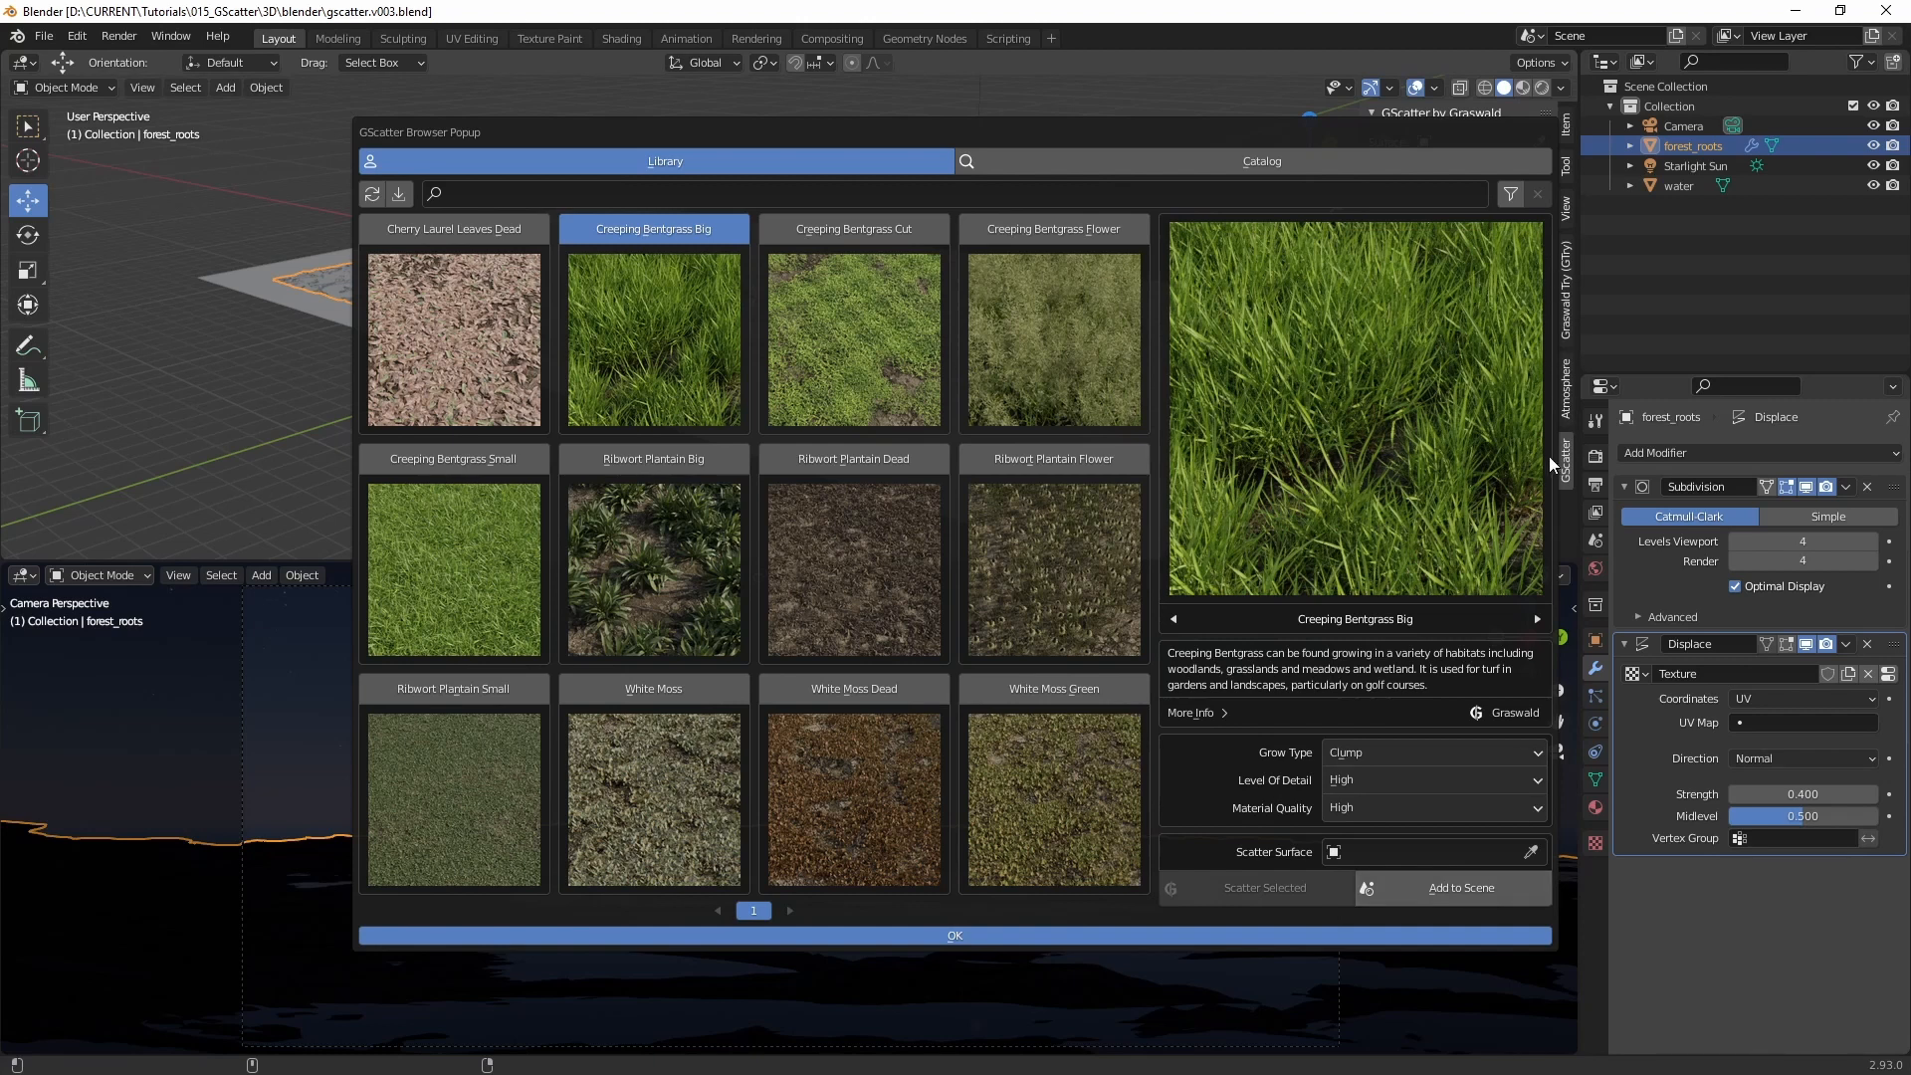
{"action": "left_click", "coordinate": [1480, 893]}
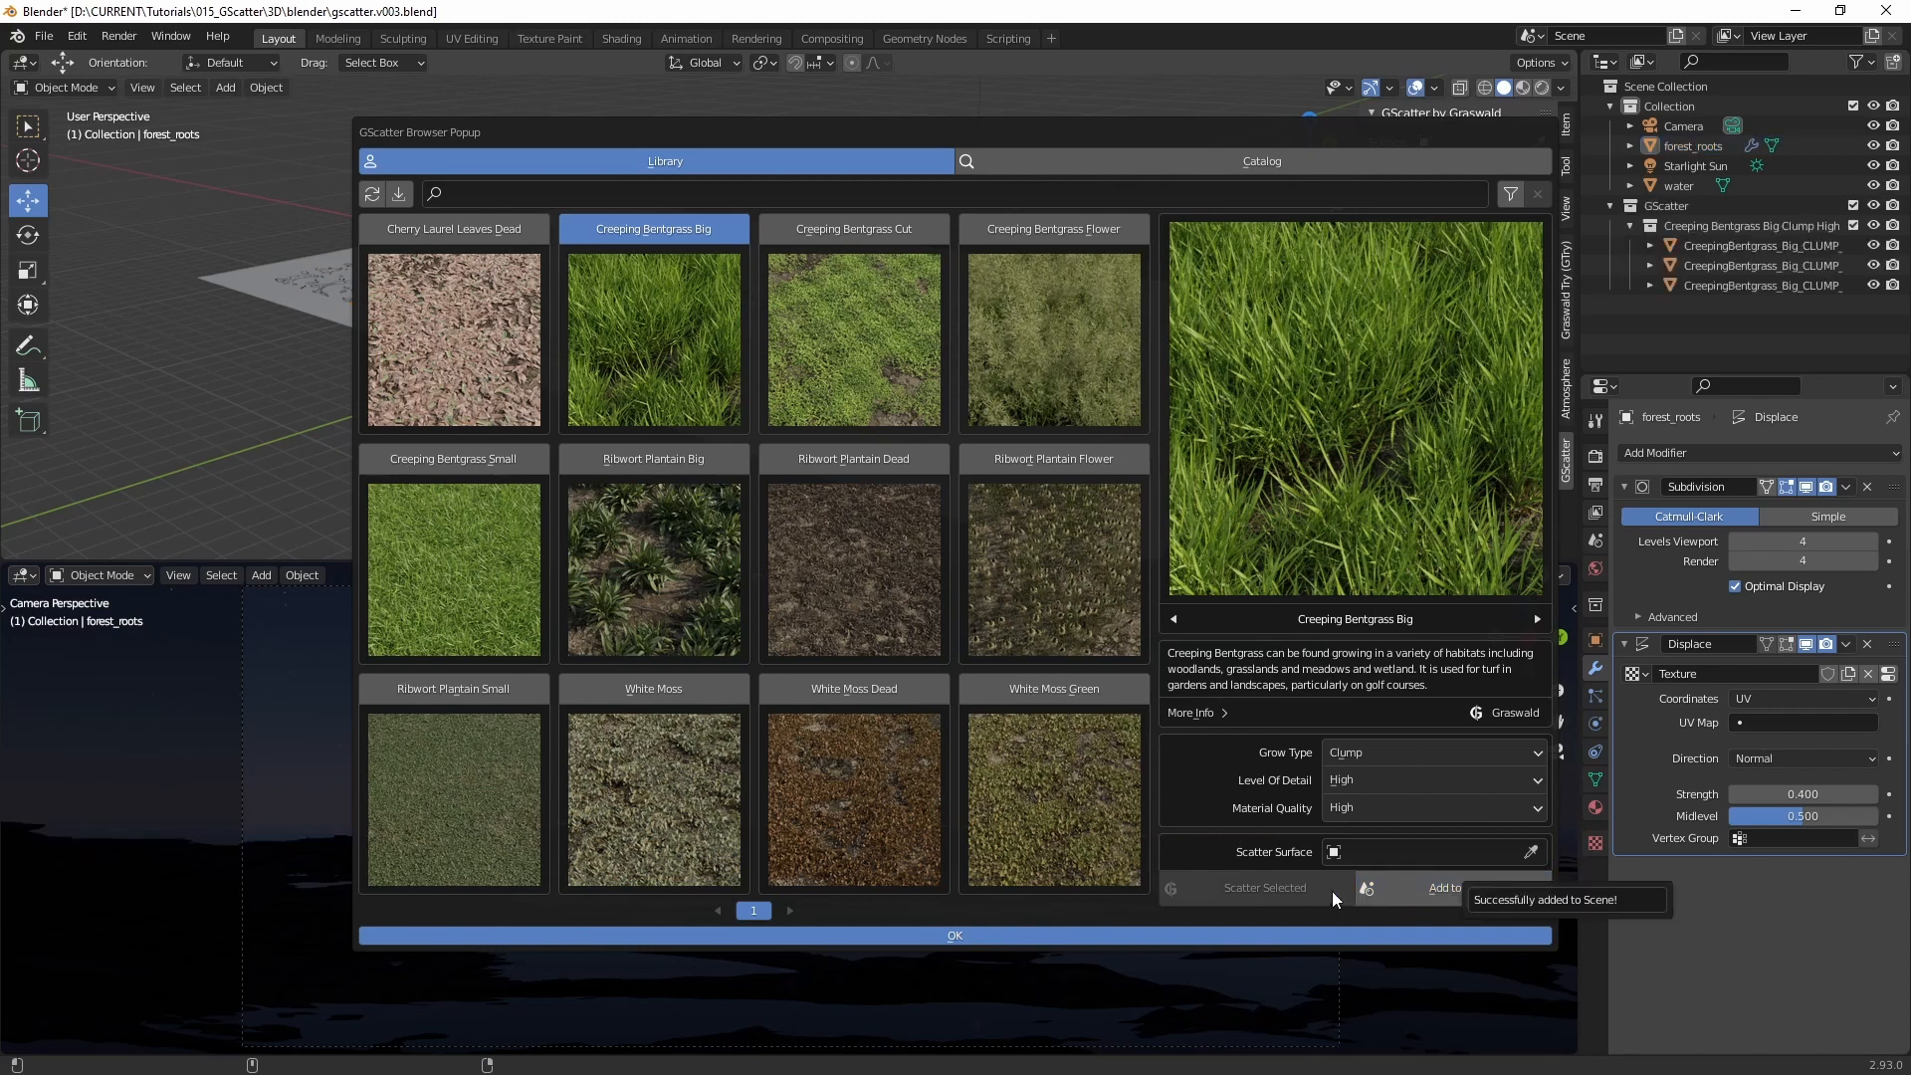
{"action": "left_click", "coordinate": [1701, 242]}
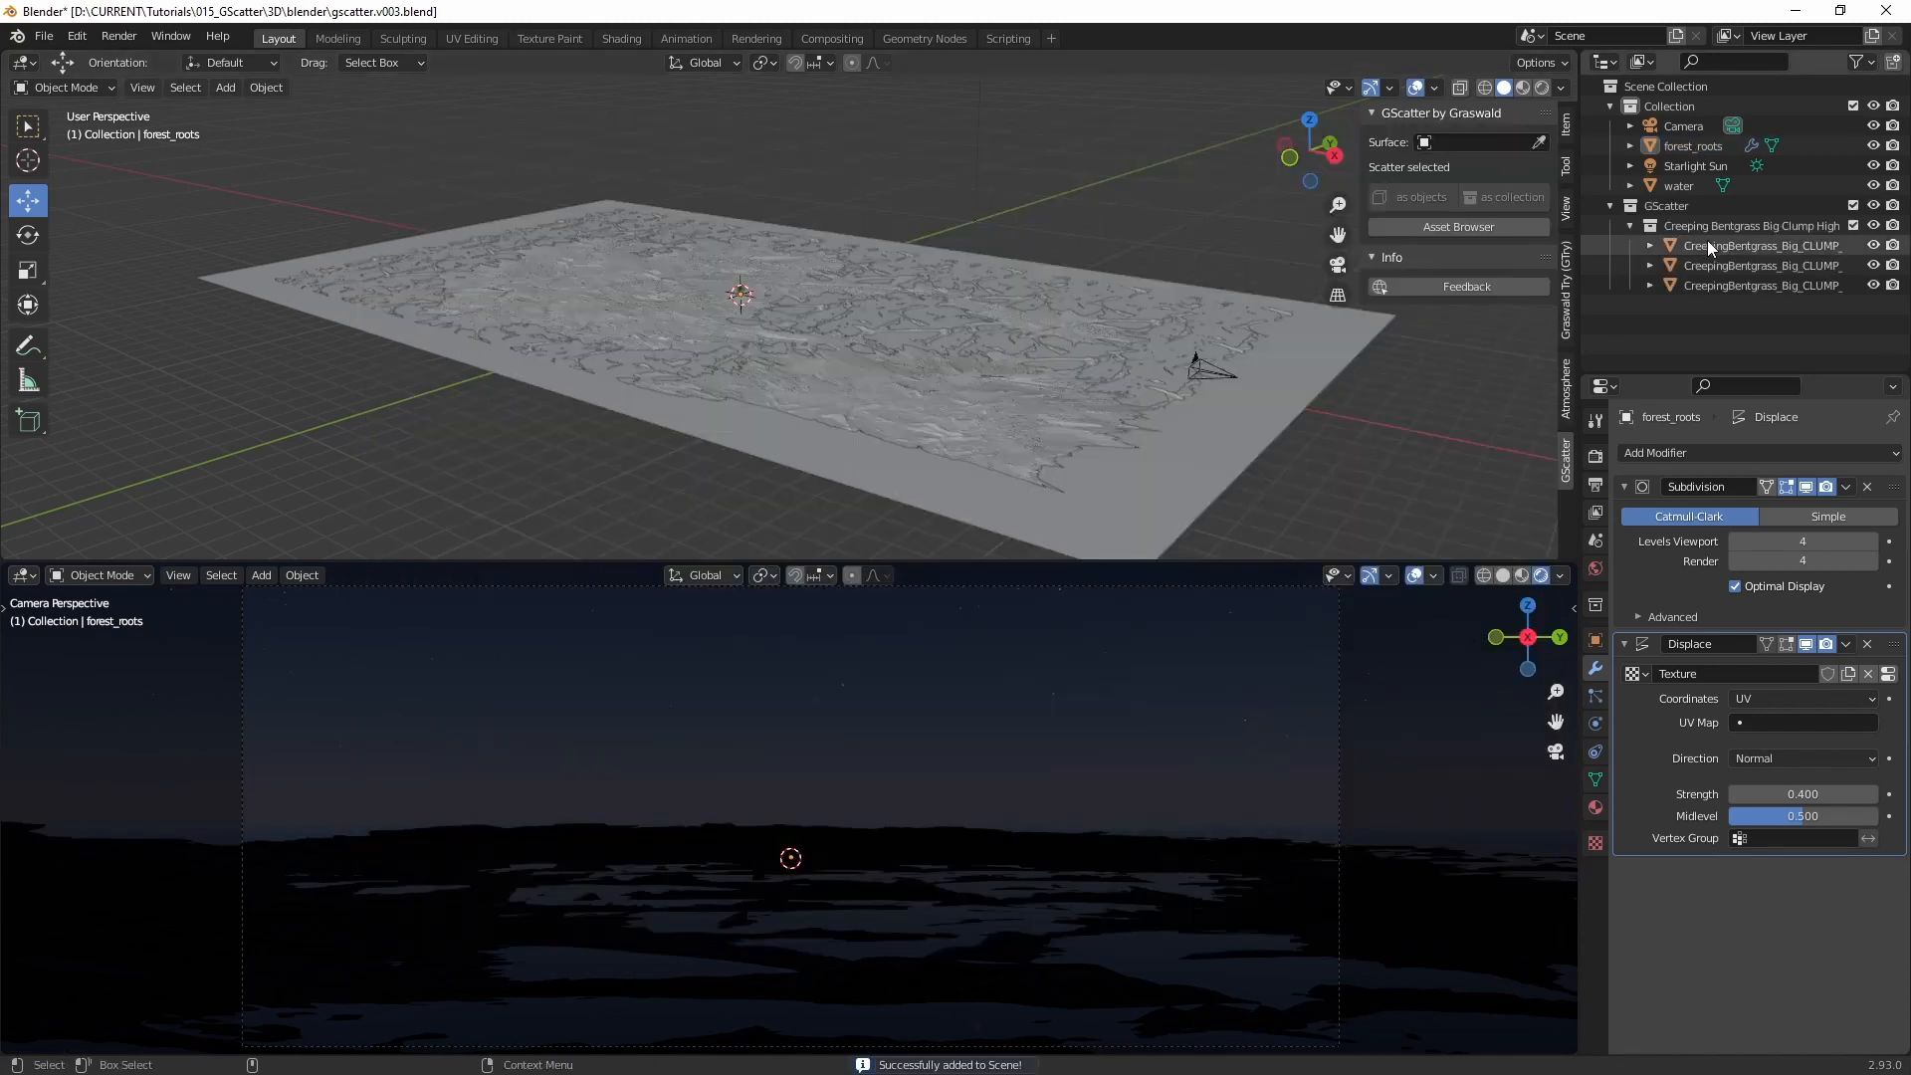
{"action": "left_click", "coordinate": [1724, 248]}
Step: Set forest_roots as the scatter surface and scatter Creeping Bentgrass Big on it from the GScatter library
{"action": "left_click", "coordinate": [1456, 230]}
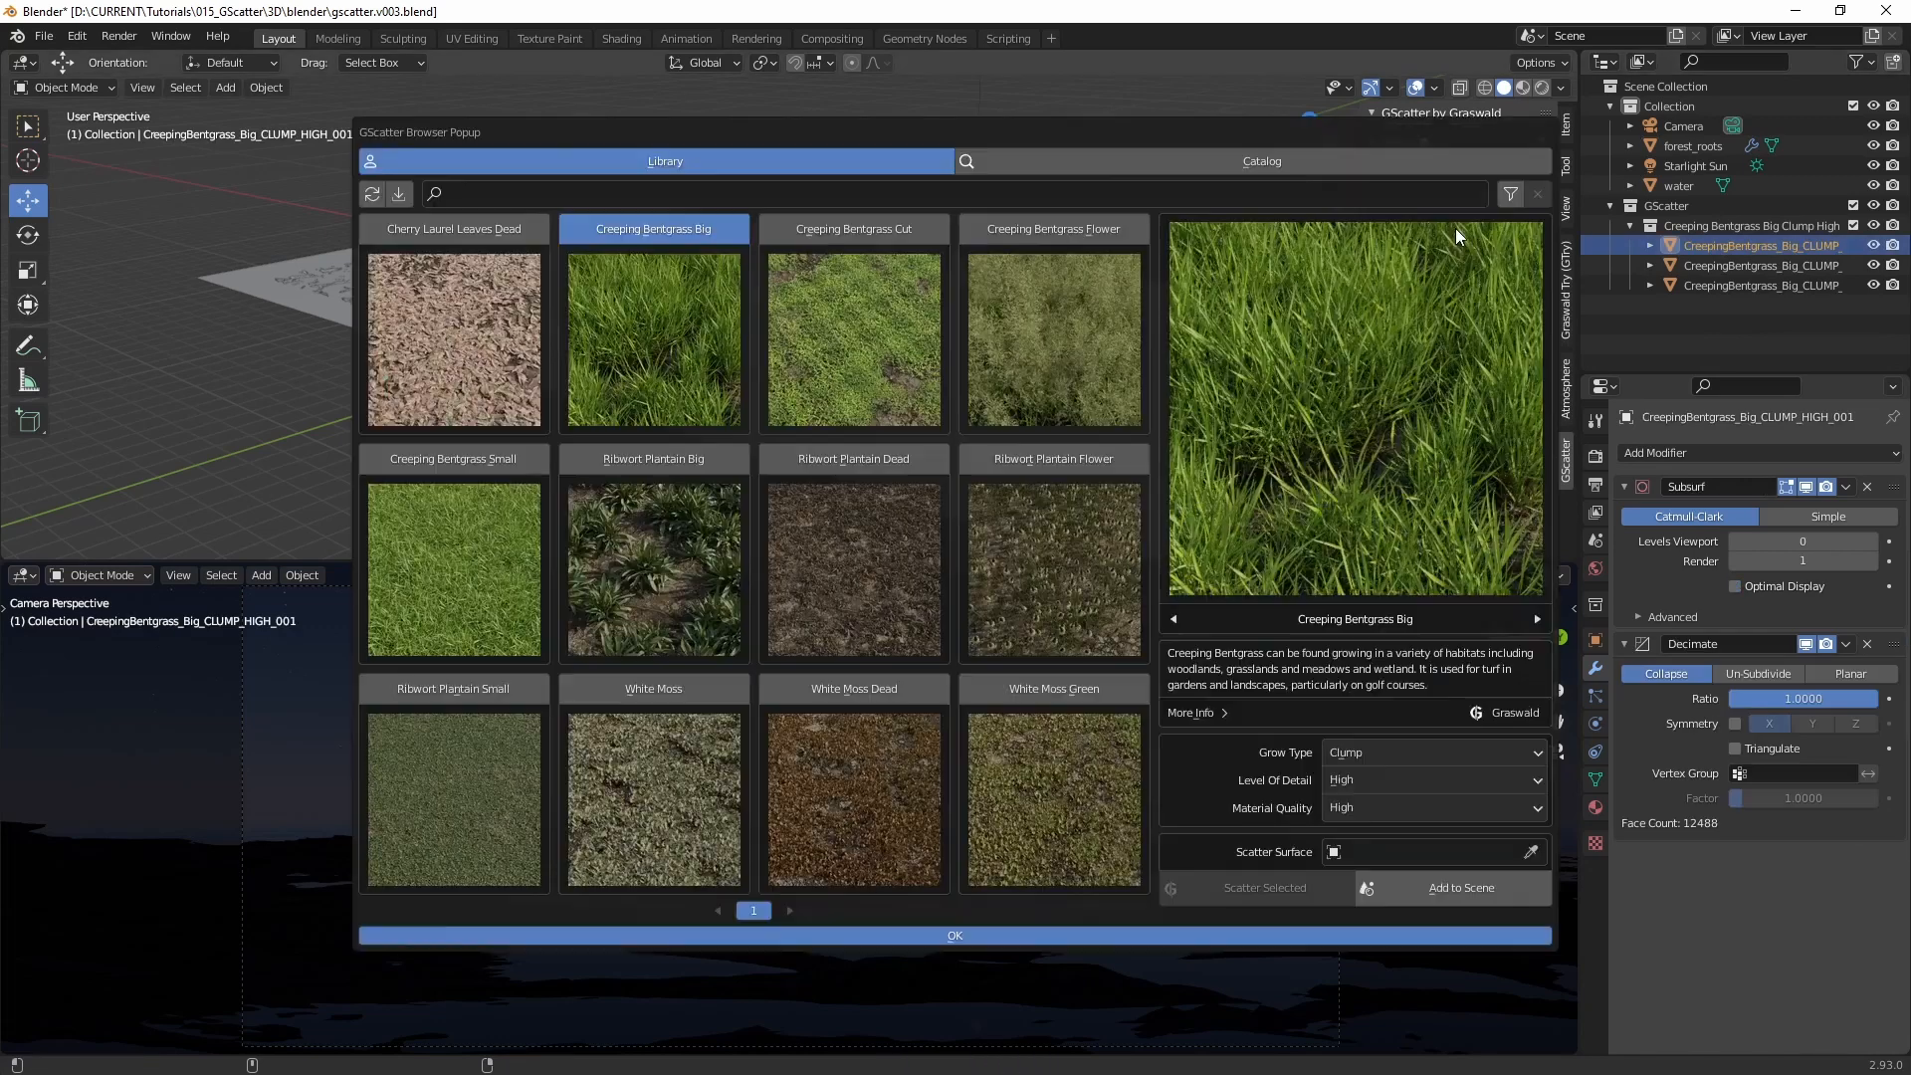
{"action": "left_click", "coordinate": [1689, 148]}
{"action": "left_click", "coordinate": [1702, 146]}
{"action": "left_click", "coordinate": [1490, 225]}
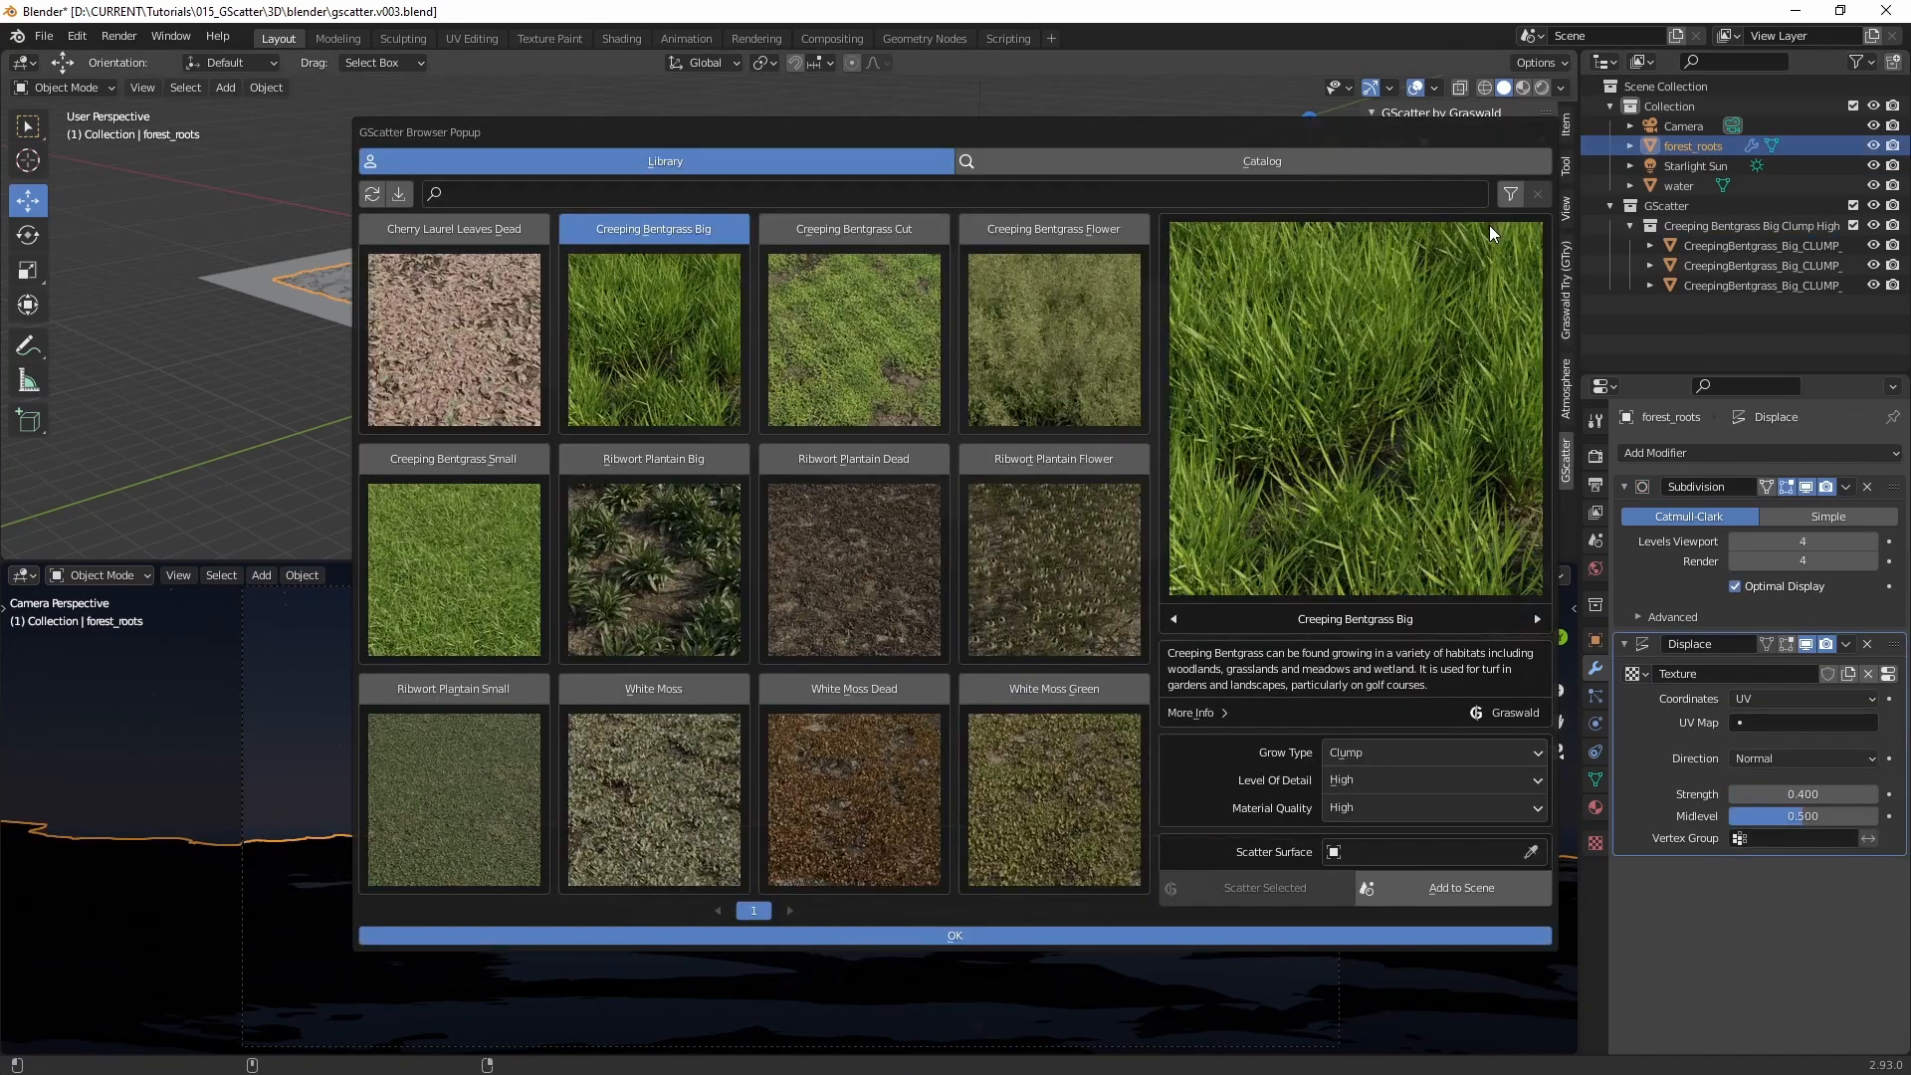
{"action": "left_click", "coordinate": [1485, 857]}
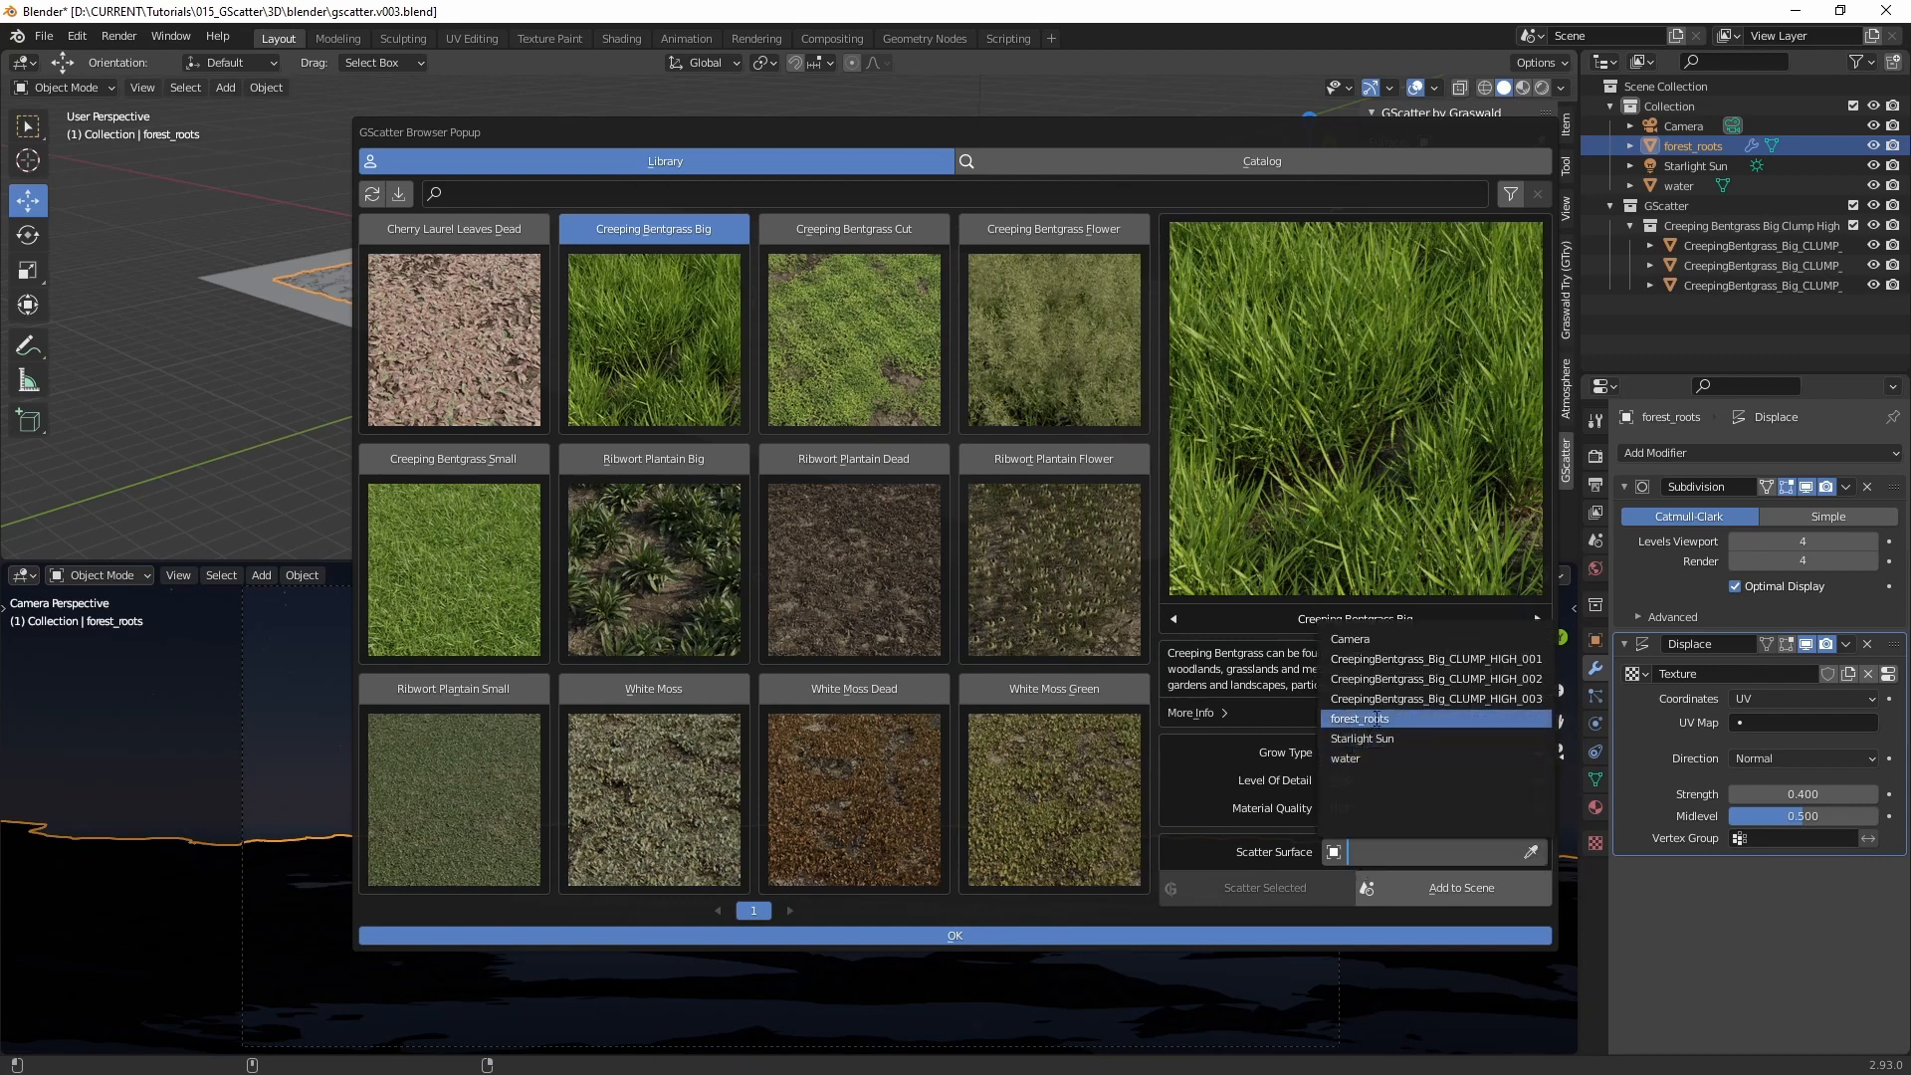
{"action": "left_click", "coordinate": [1413, 720]}
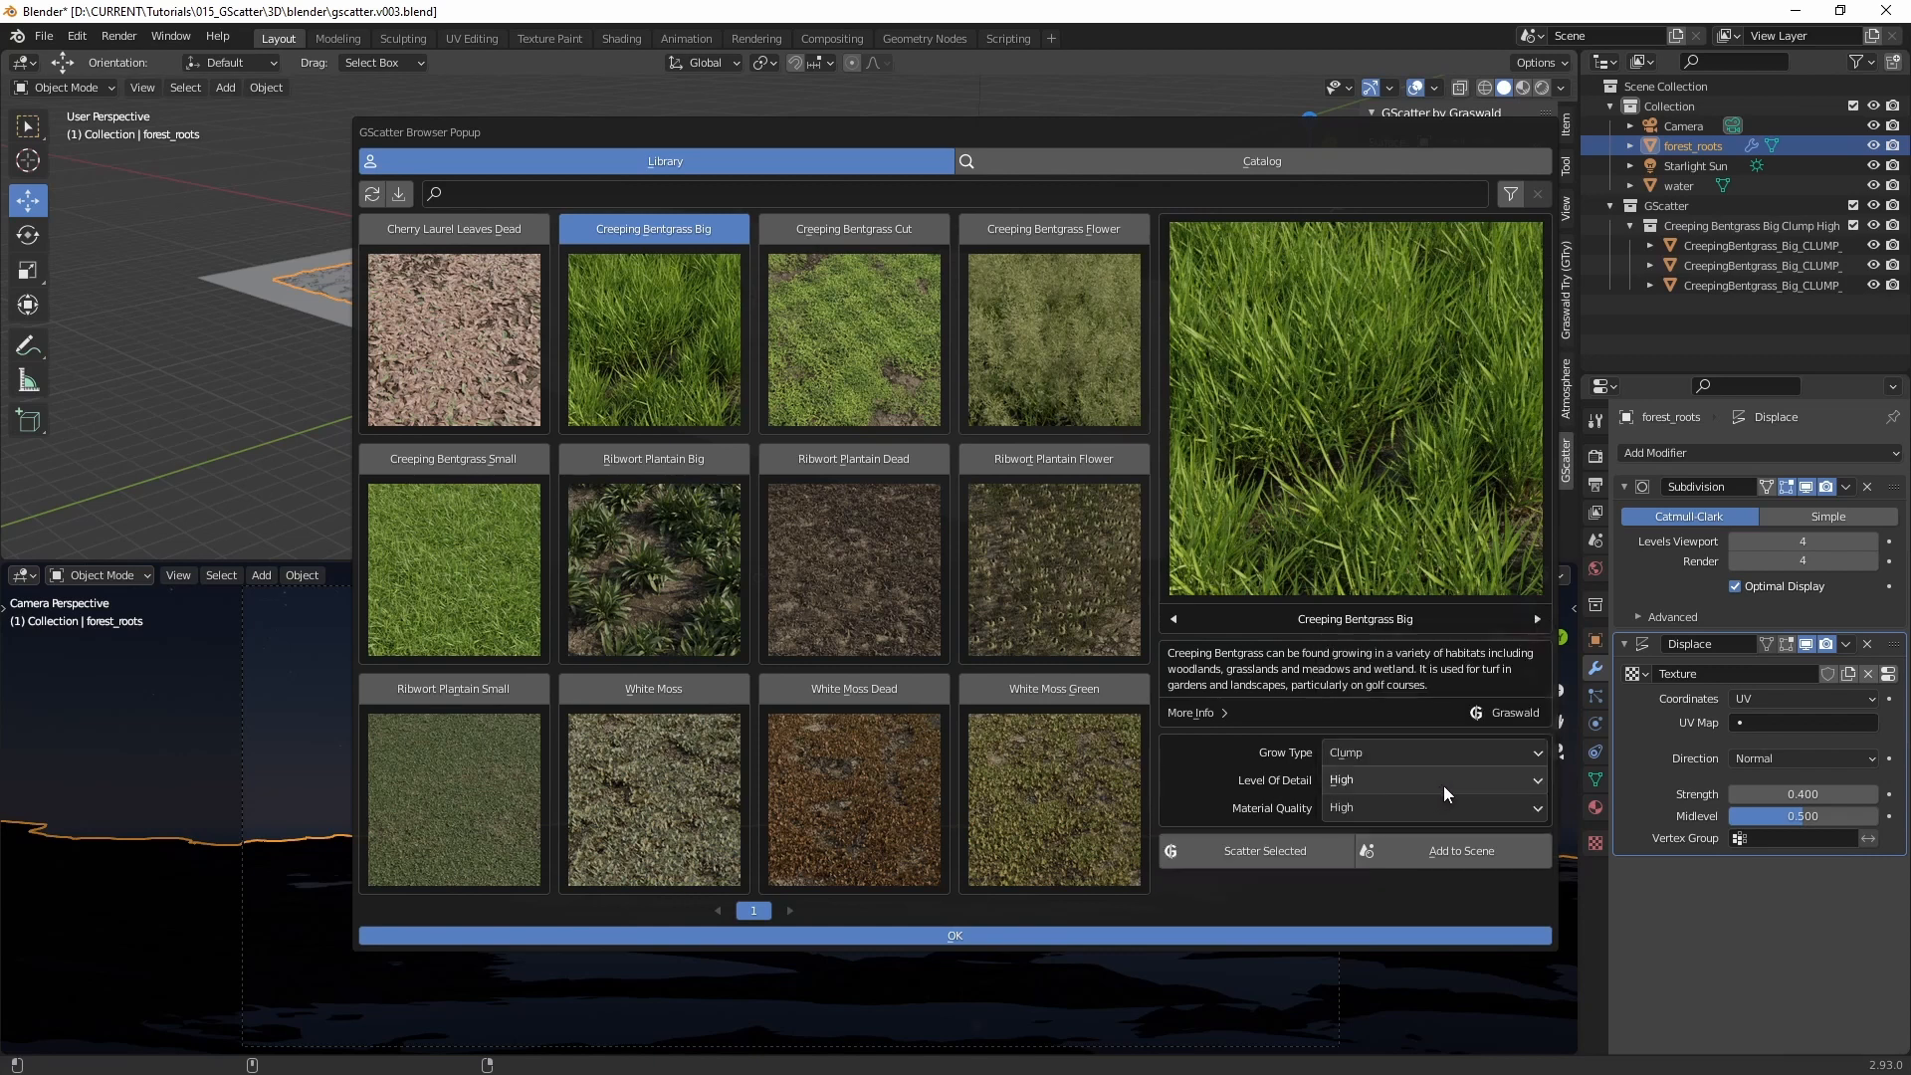
{"action": "left_click", "coordinate": [1282, 854]}
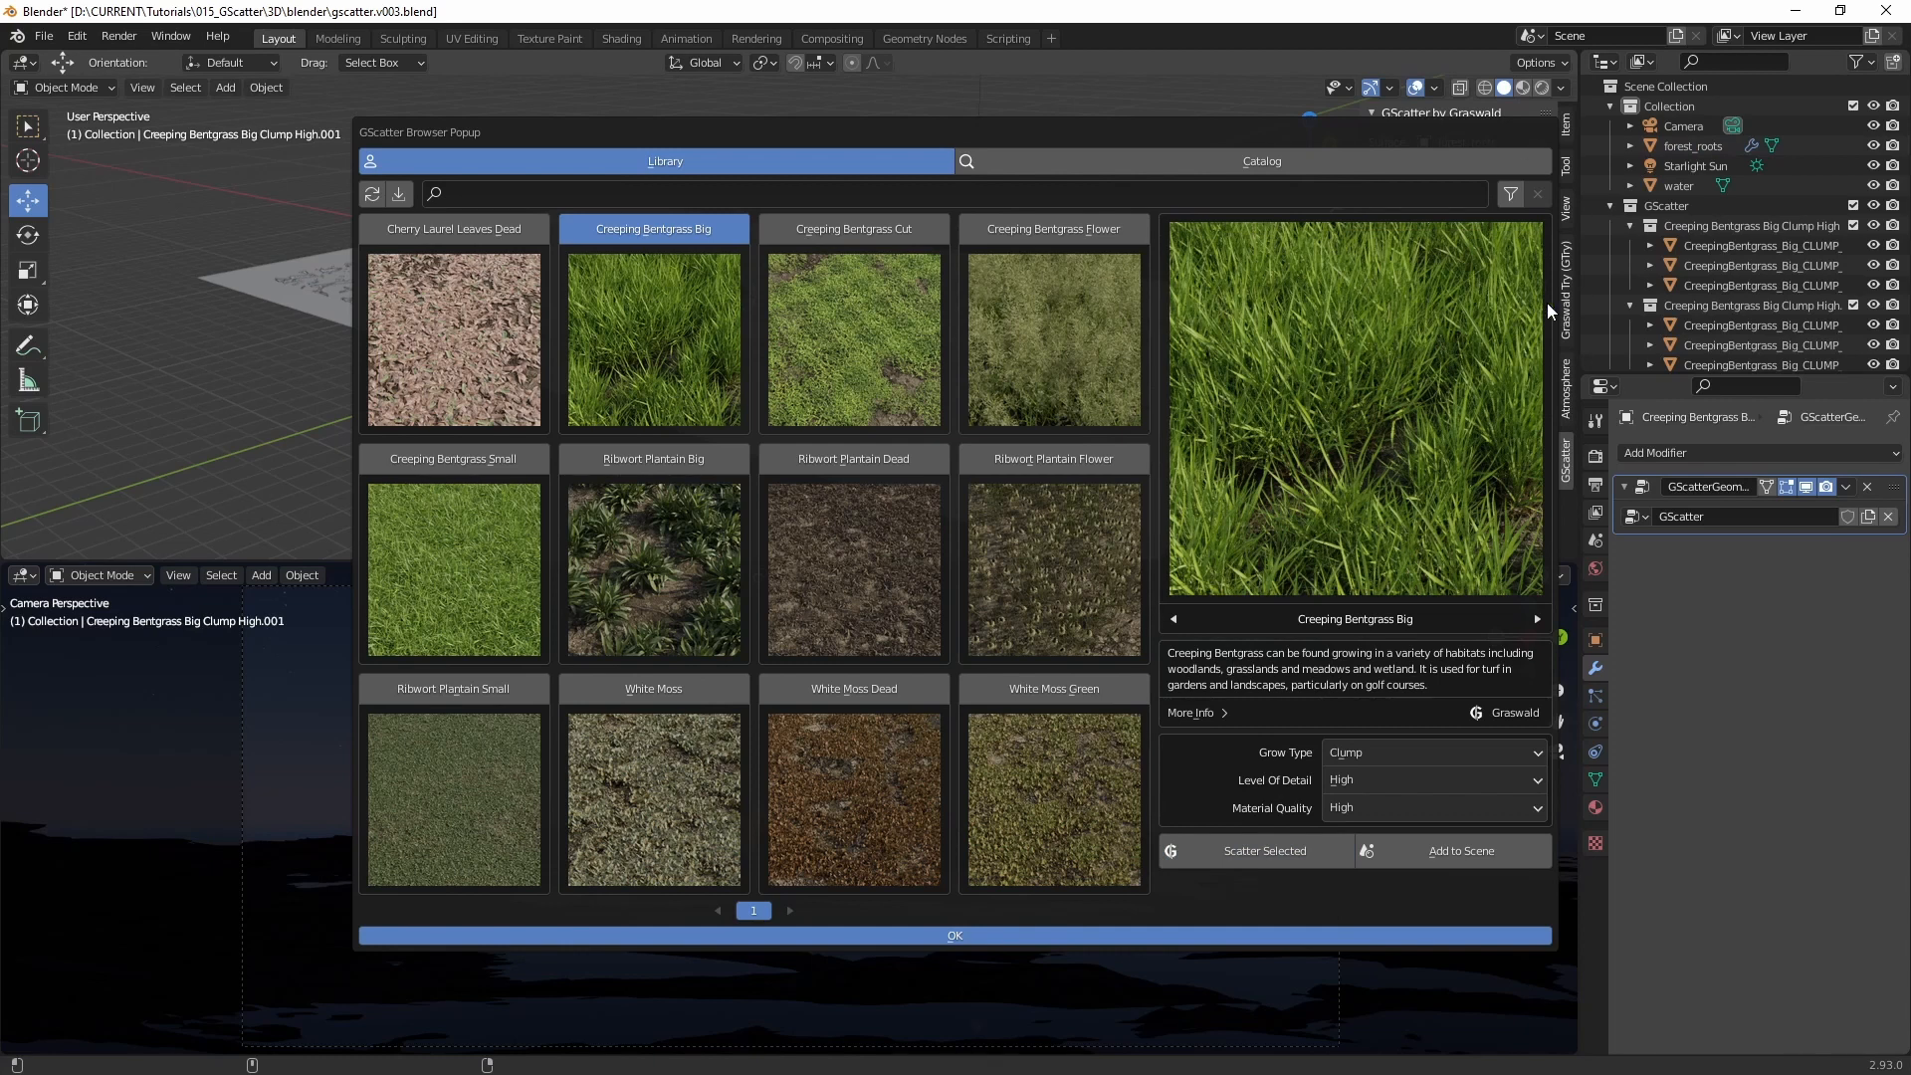
{"action": "left_click", "coordinate": [987, 936]}
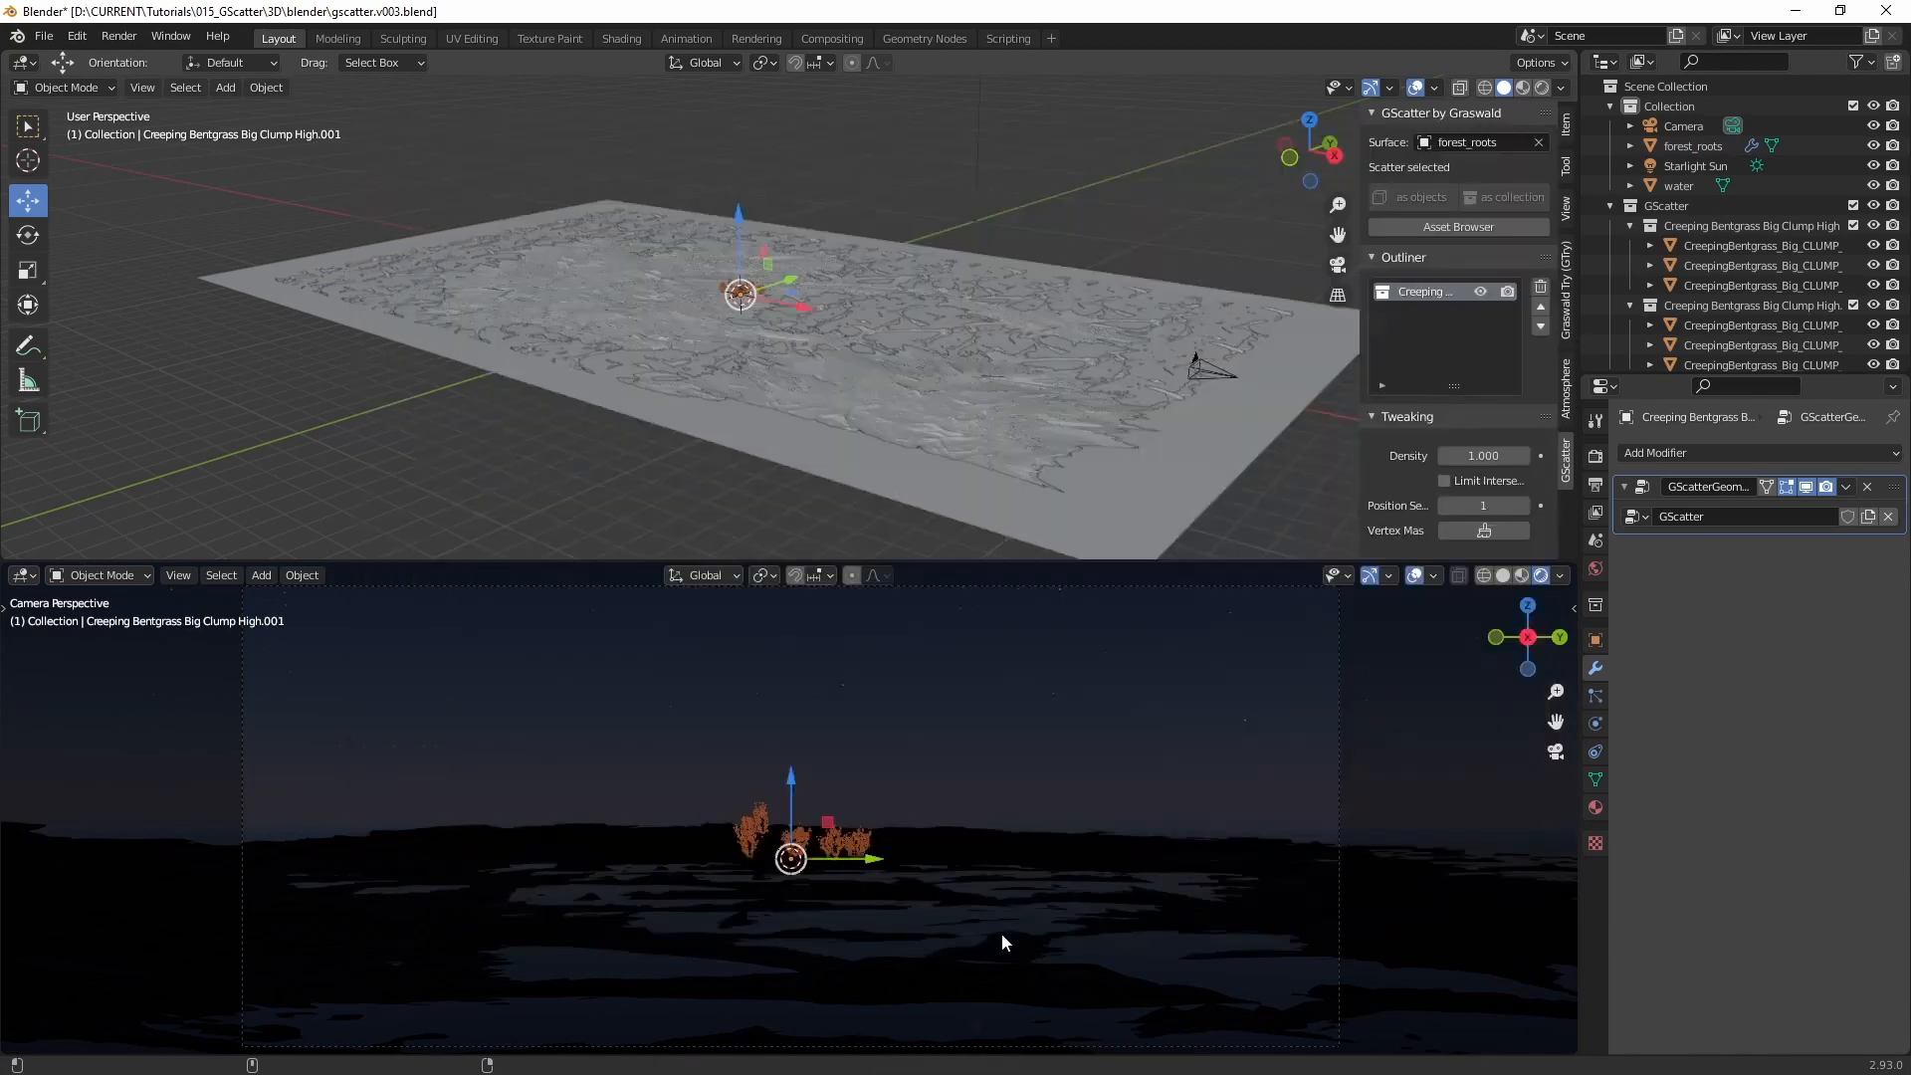
Step: Set both the viewport and render levels of the Subdivision modifier on forest_roots to 3
{"action": "scroll", "coordinate": [886, 364], "scroll_direction": "up", "scroll_amount": 6}
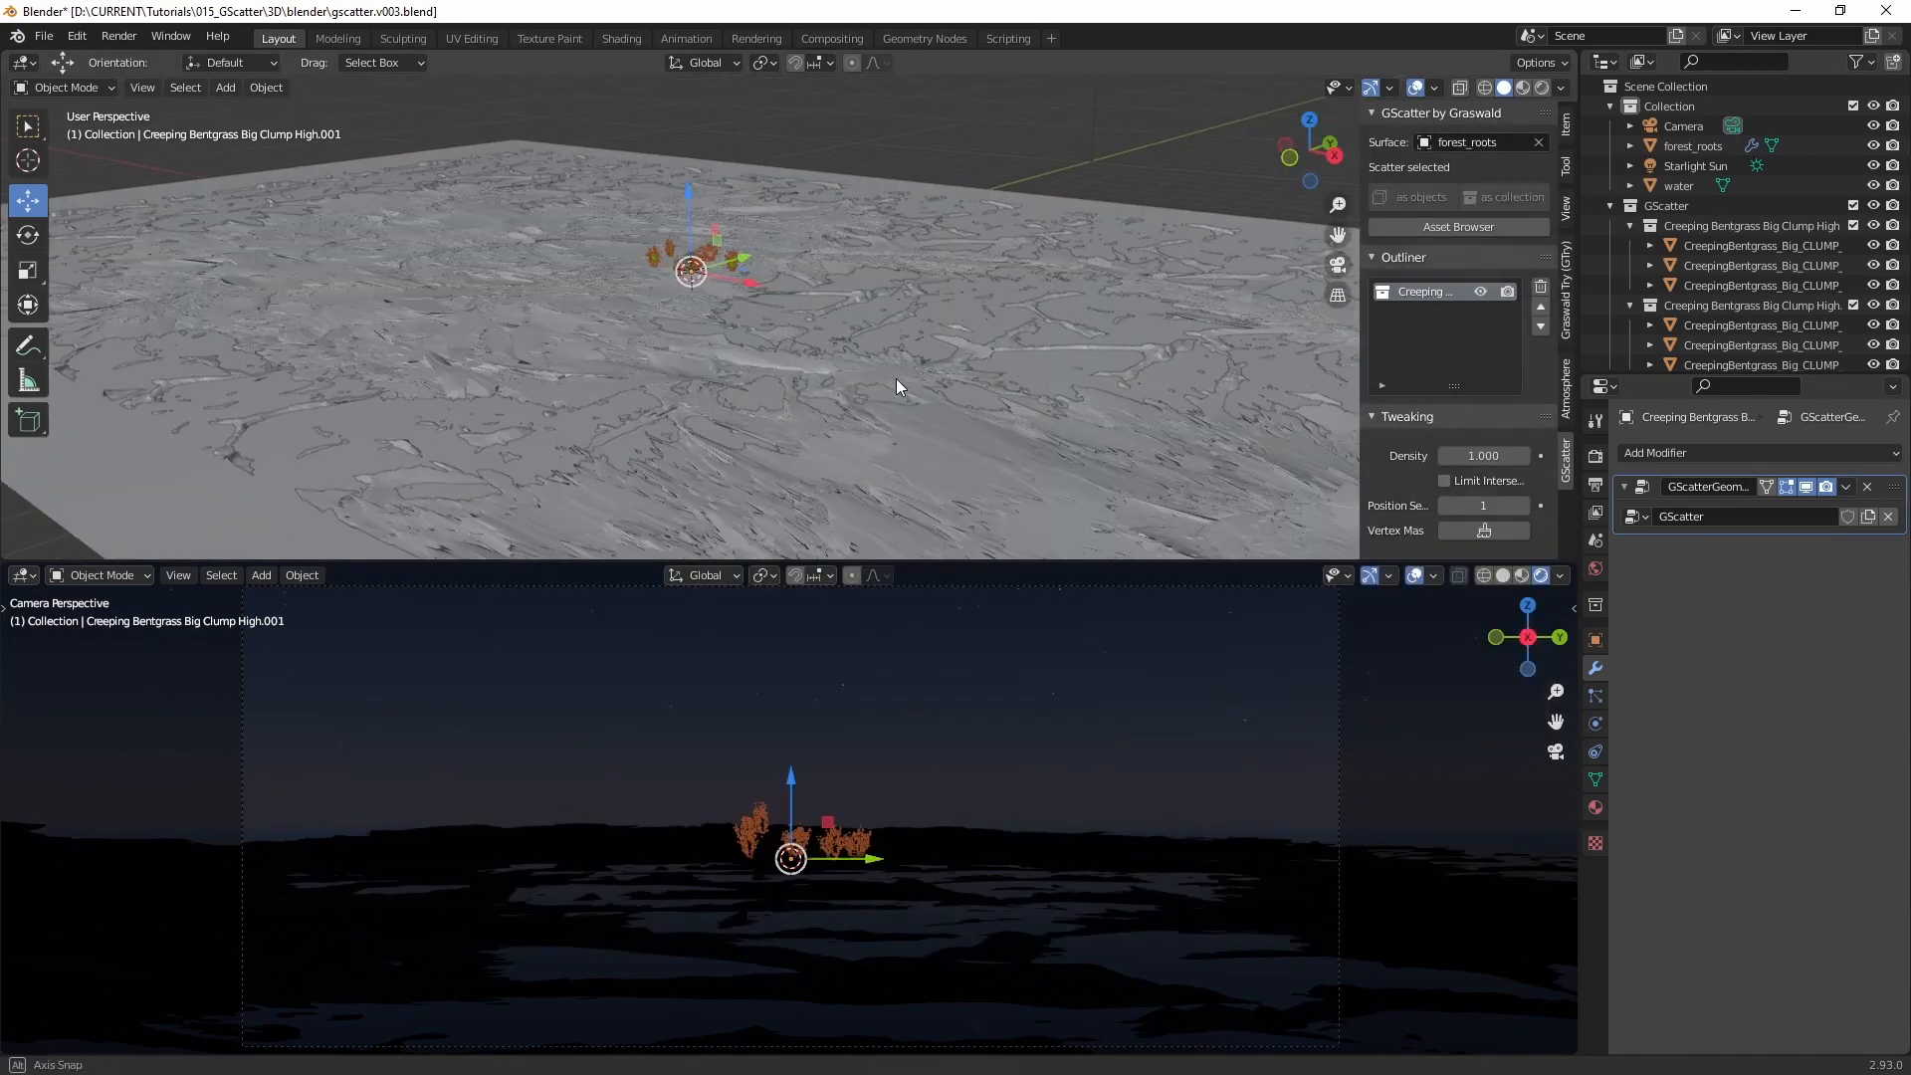
{"action": "middle_click_drag", "start_coordinate": [847, 302], "coordinate": [876, 331]}
{"action": "right_click_drag", "start_coordinate": [876, 330], "coordinate": [928, 329], "text": "alt"}
{"action": "left_click_drag", "start_coordinate": [826, 379], "coordinate": [796, 354], "text": "alt"}
{"action": "right_click_drag", "start_coordinate": [797, 355], "coordinate": [617, 542], "text": "alt"}
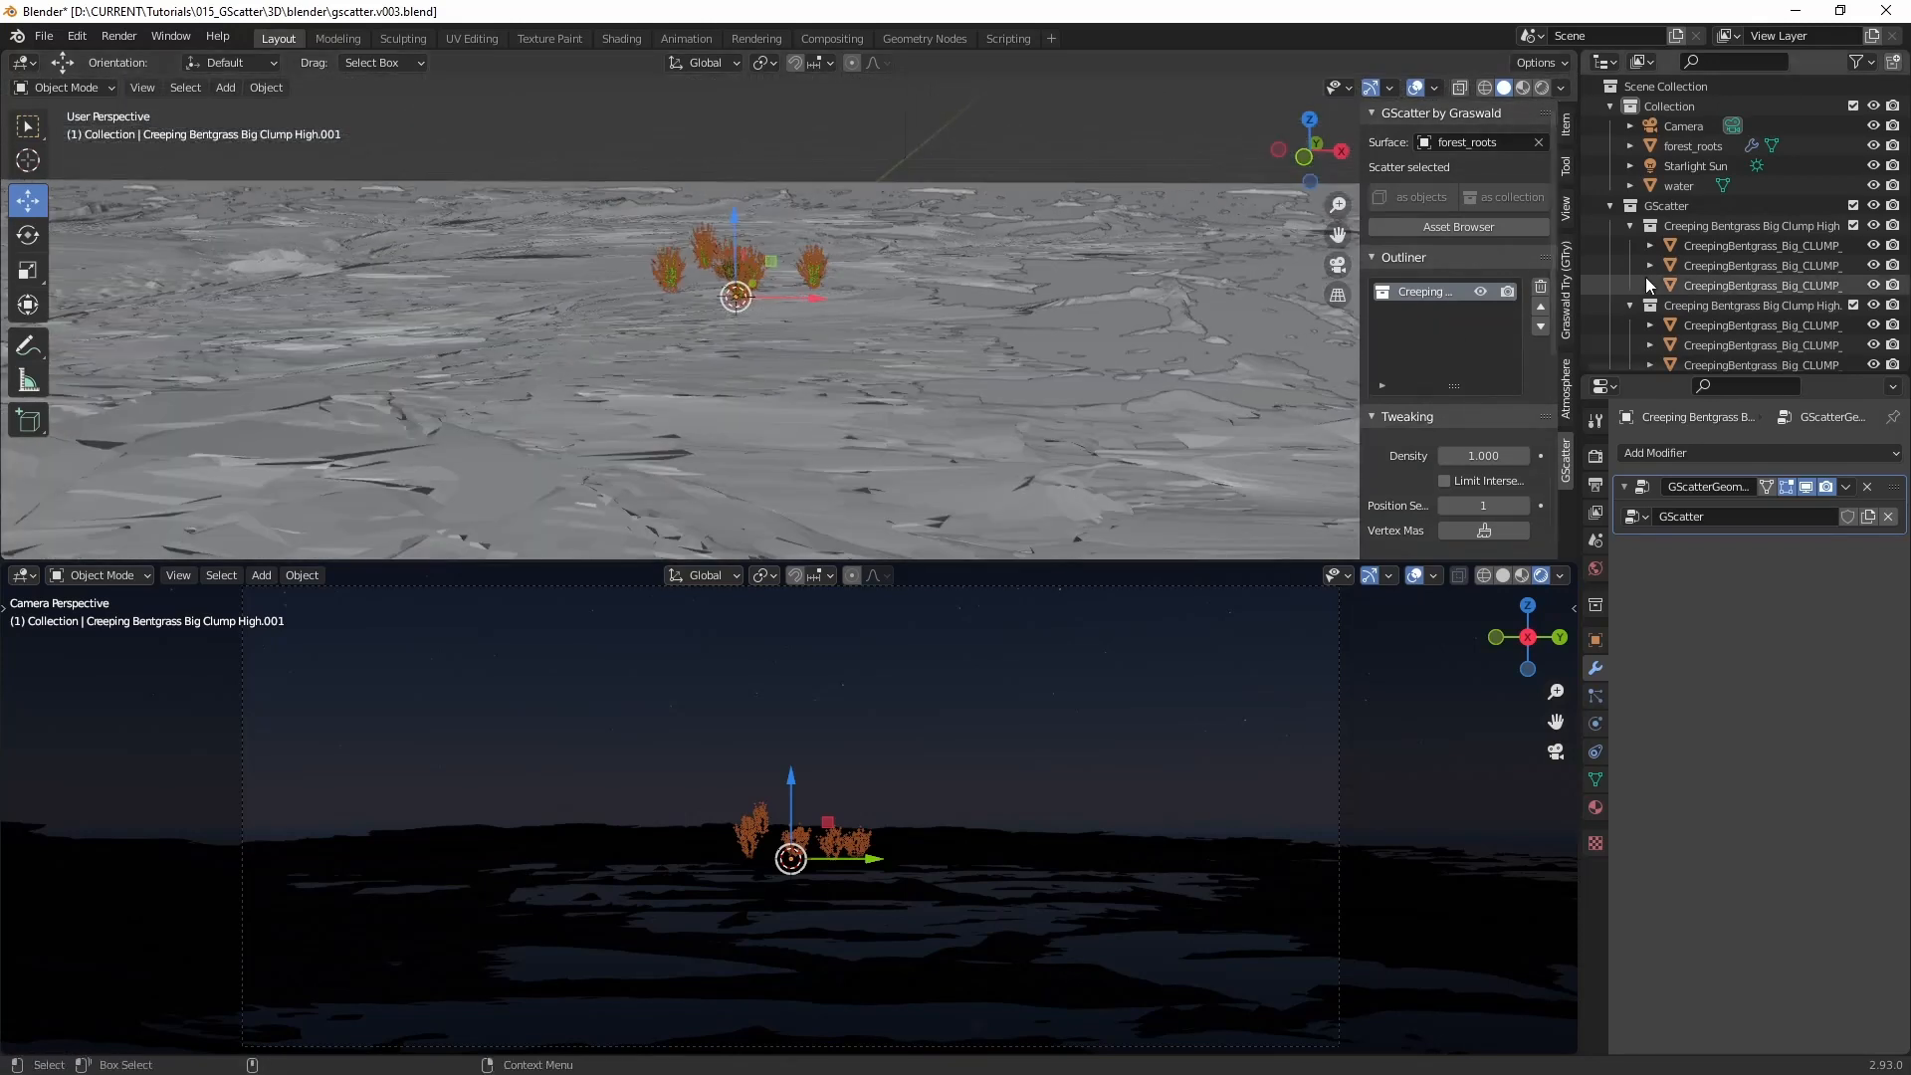
{"action": "left_click", "coordinate": [1683, 147]}
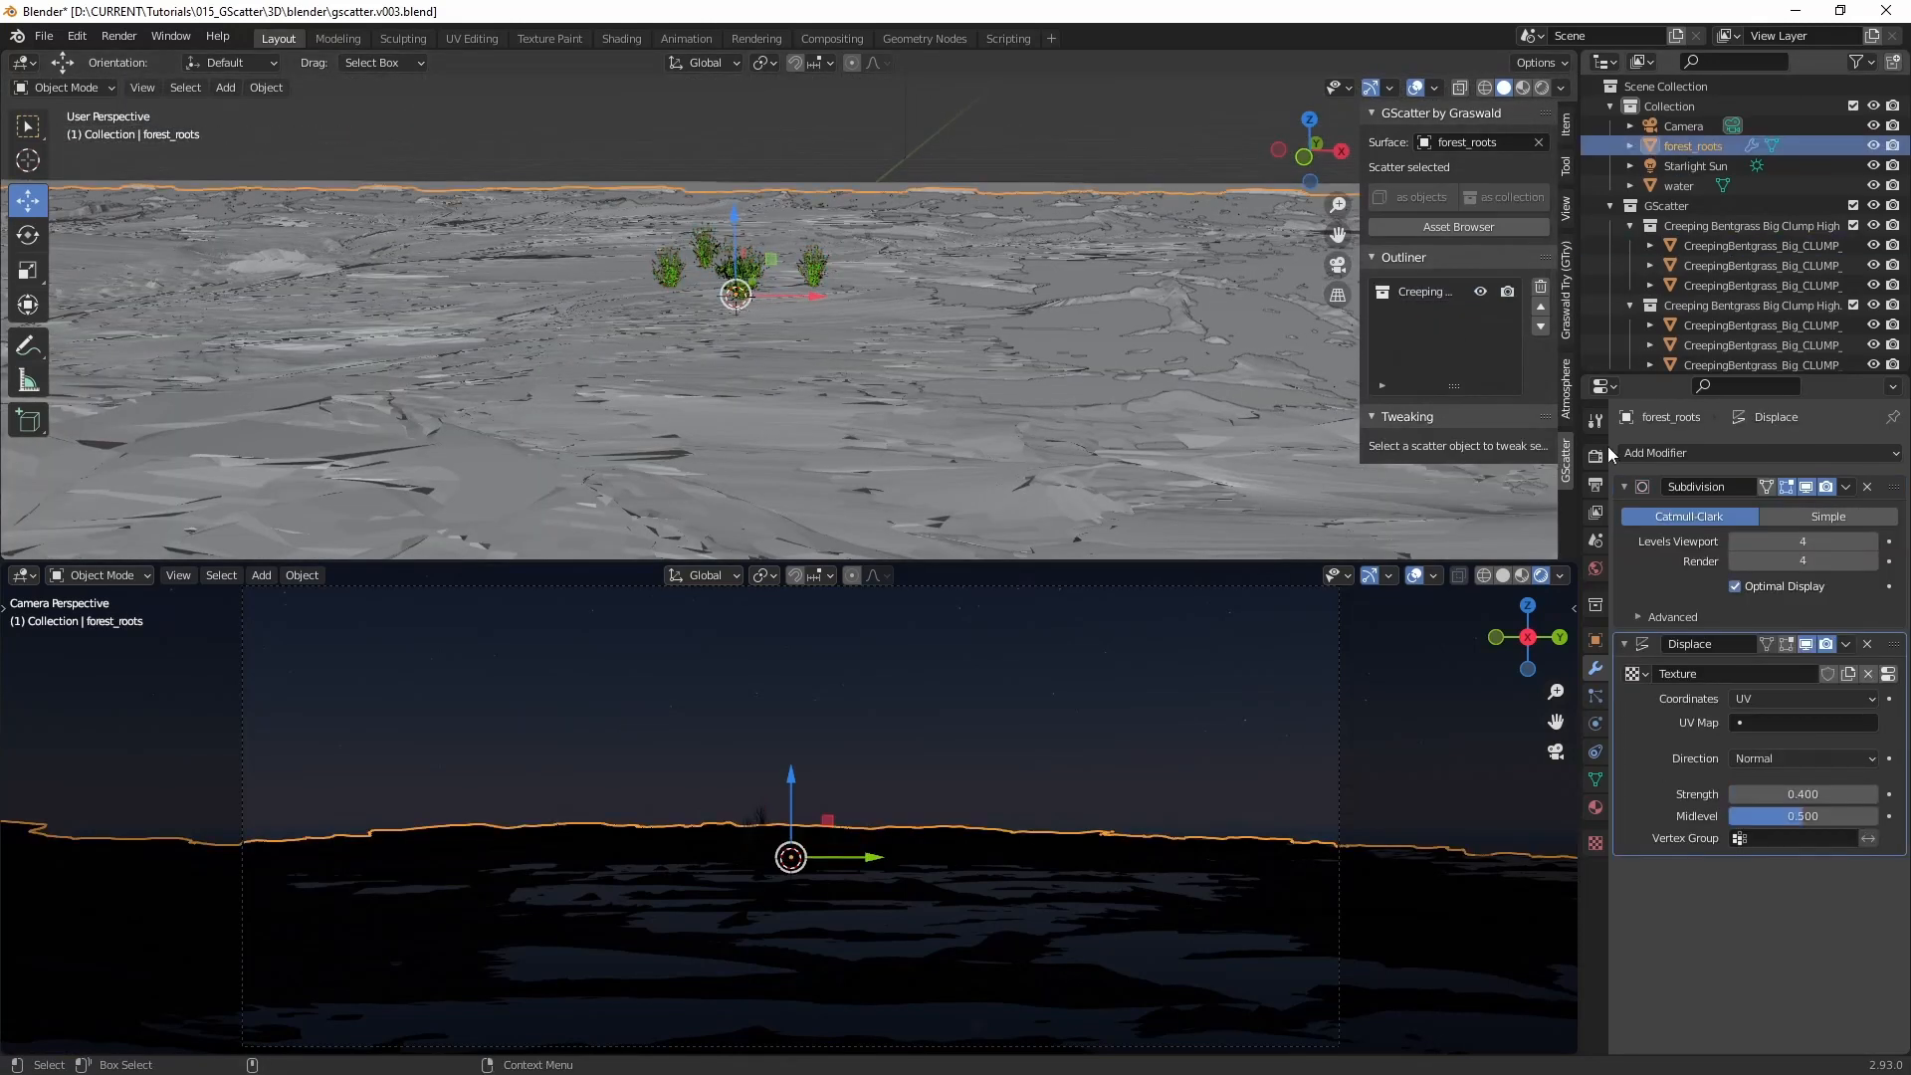
{"action": "double_click", "coordinate": [1817, 542]}
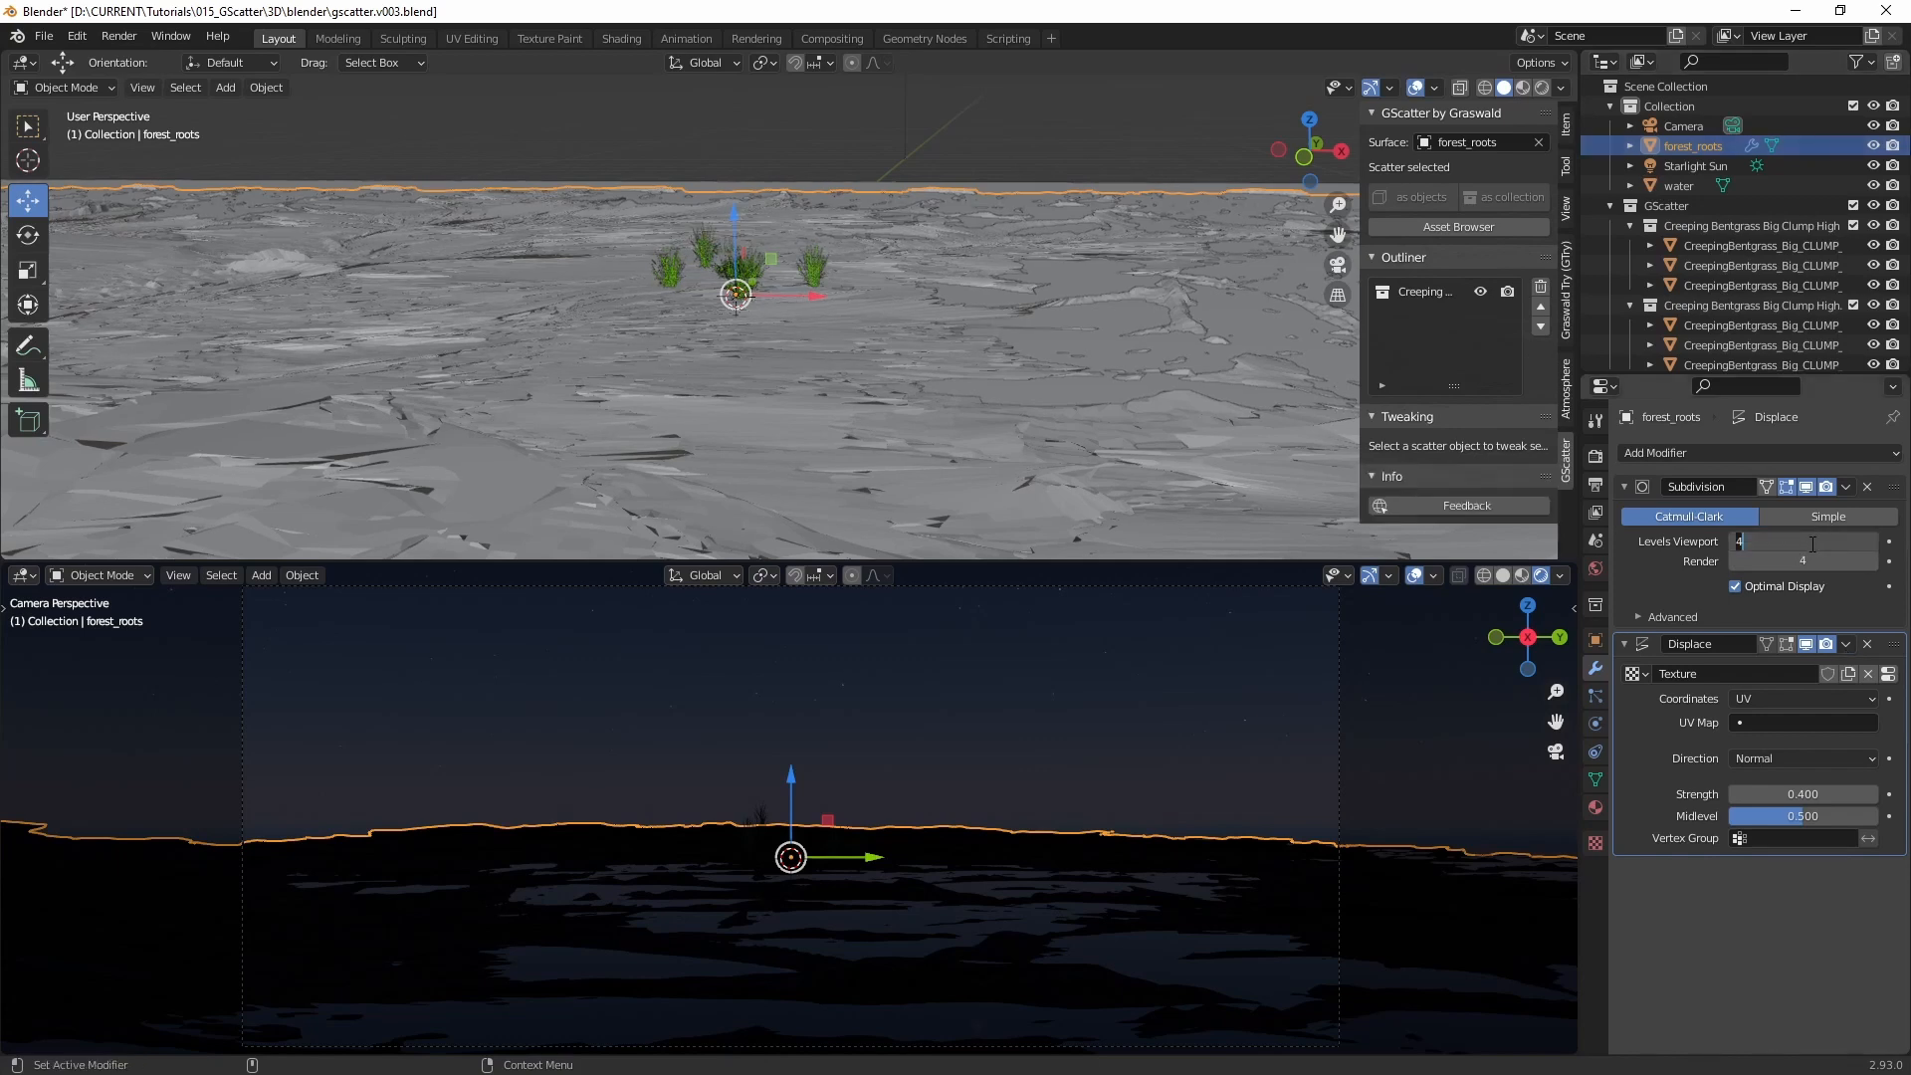
{"action": "type", "text": "3"}
{"action": "key", "text": "Return"}
{"action": "double_click", "coordinate": [1798, 563]}
{"action": "type", "text": "3"}
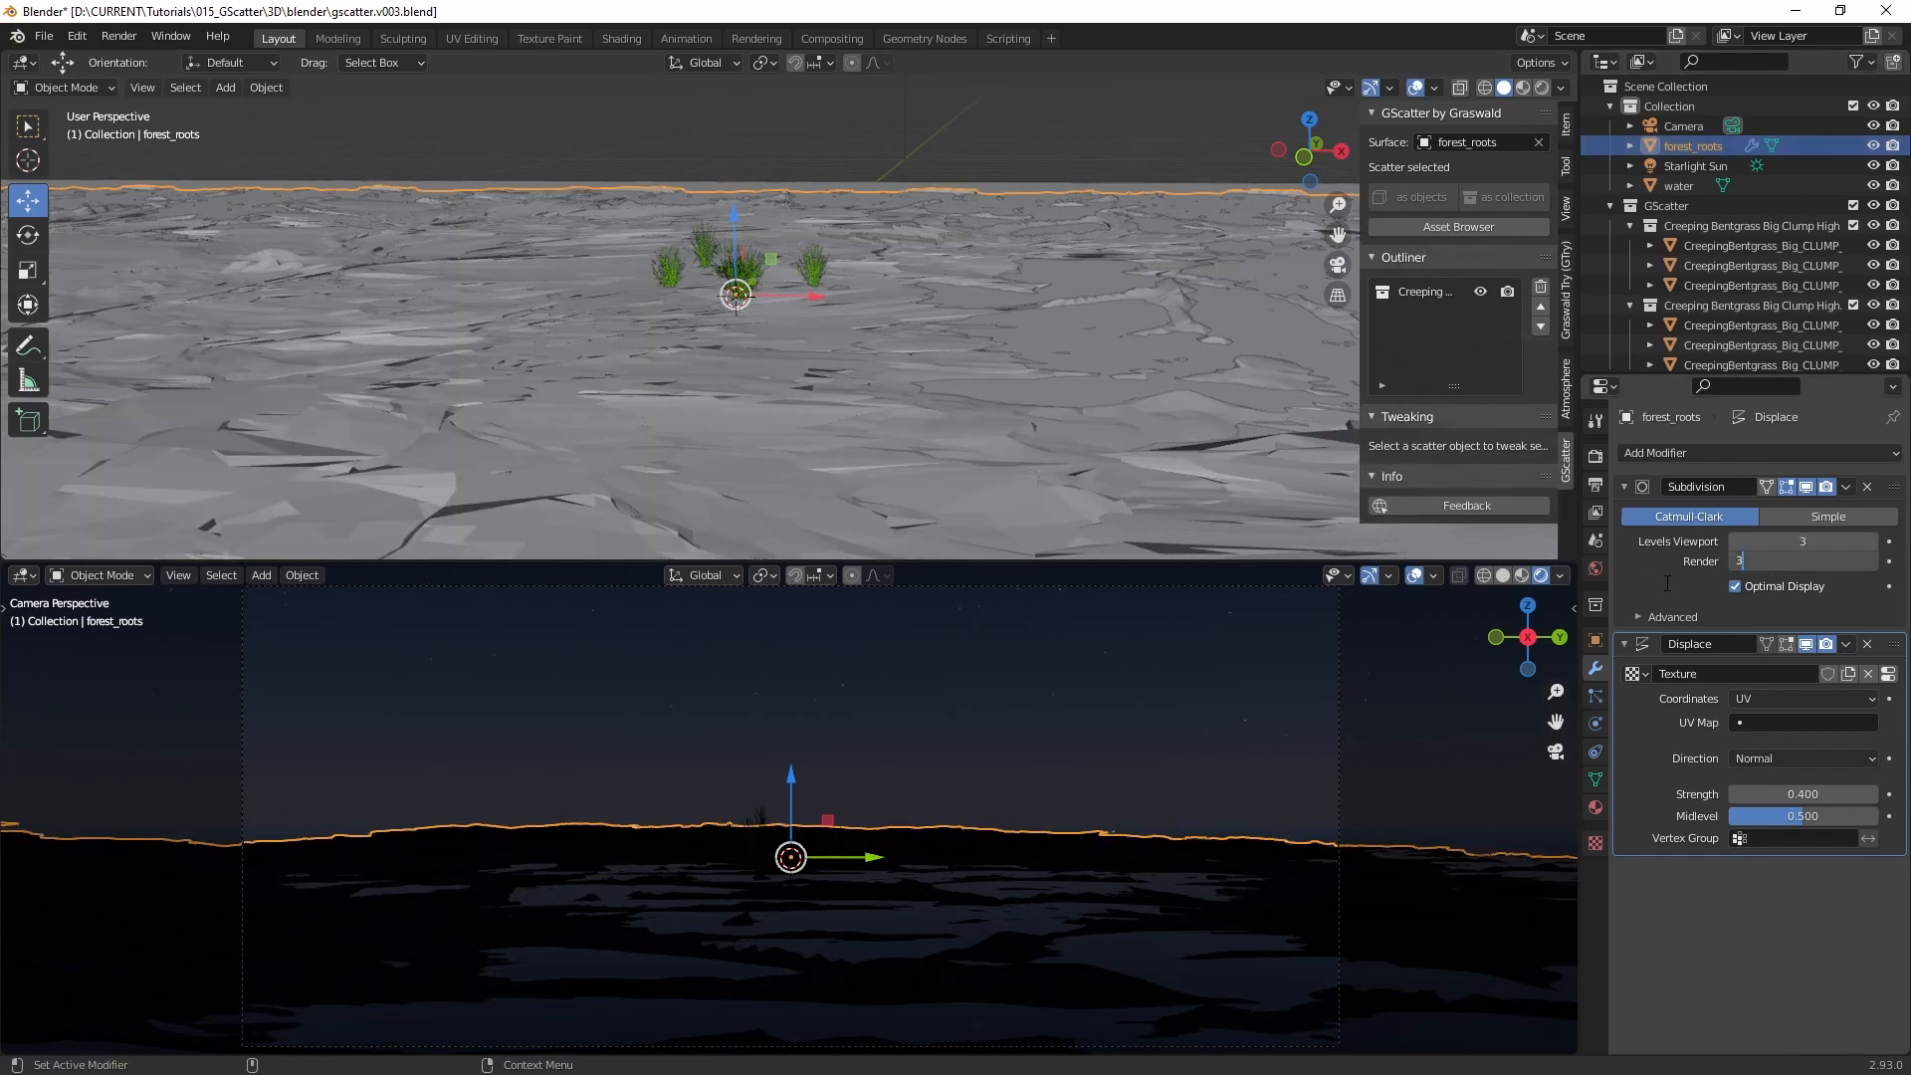
{"action": "key", "text": "Return"}
{"action": "scroll", "coordinate": [784, 422], "scroll_direction": "down", "scroll_amount": 2}
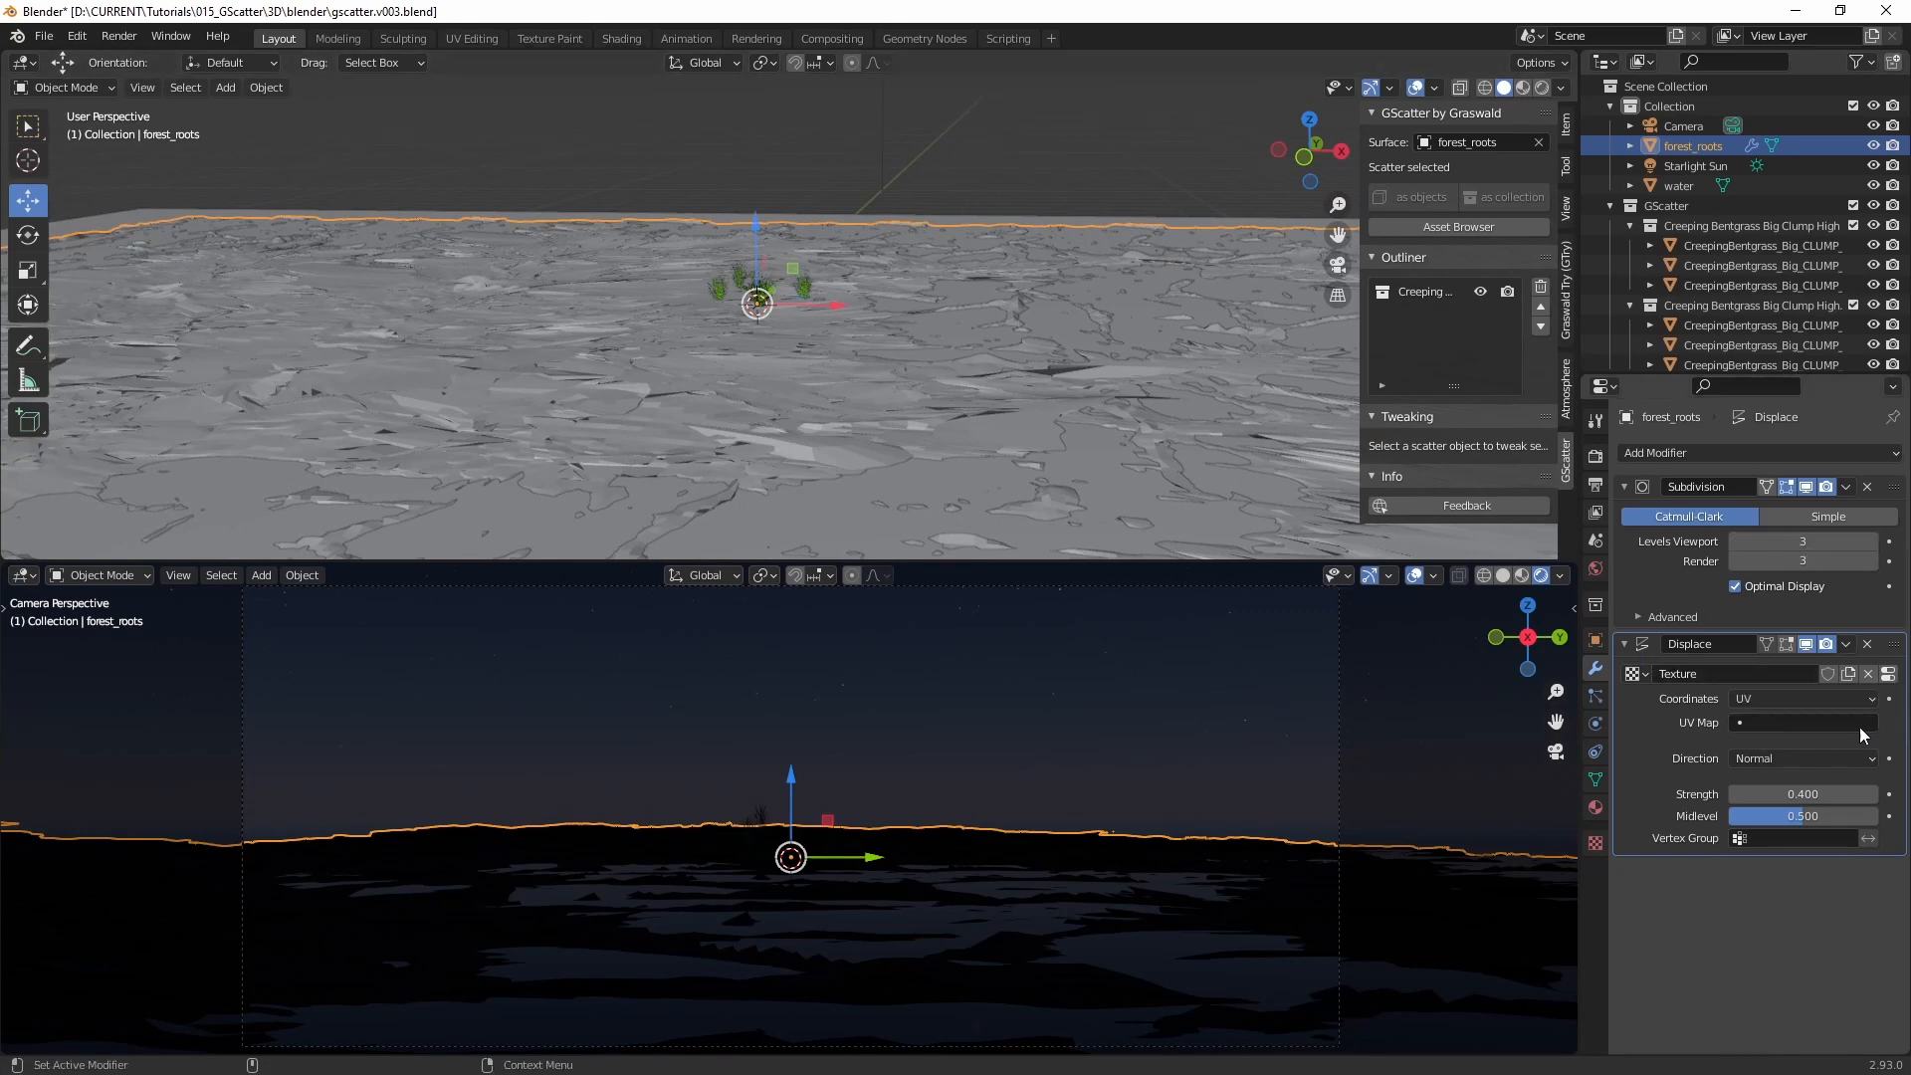
Step: Assign UVMap to the Displace modifier on forest_roots and set its displacement image's color space to Raw
{"action": "left_click", "coordinate": [1770, 722]}
{"action": "left_click", "coordinate": [1728, 762]}
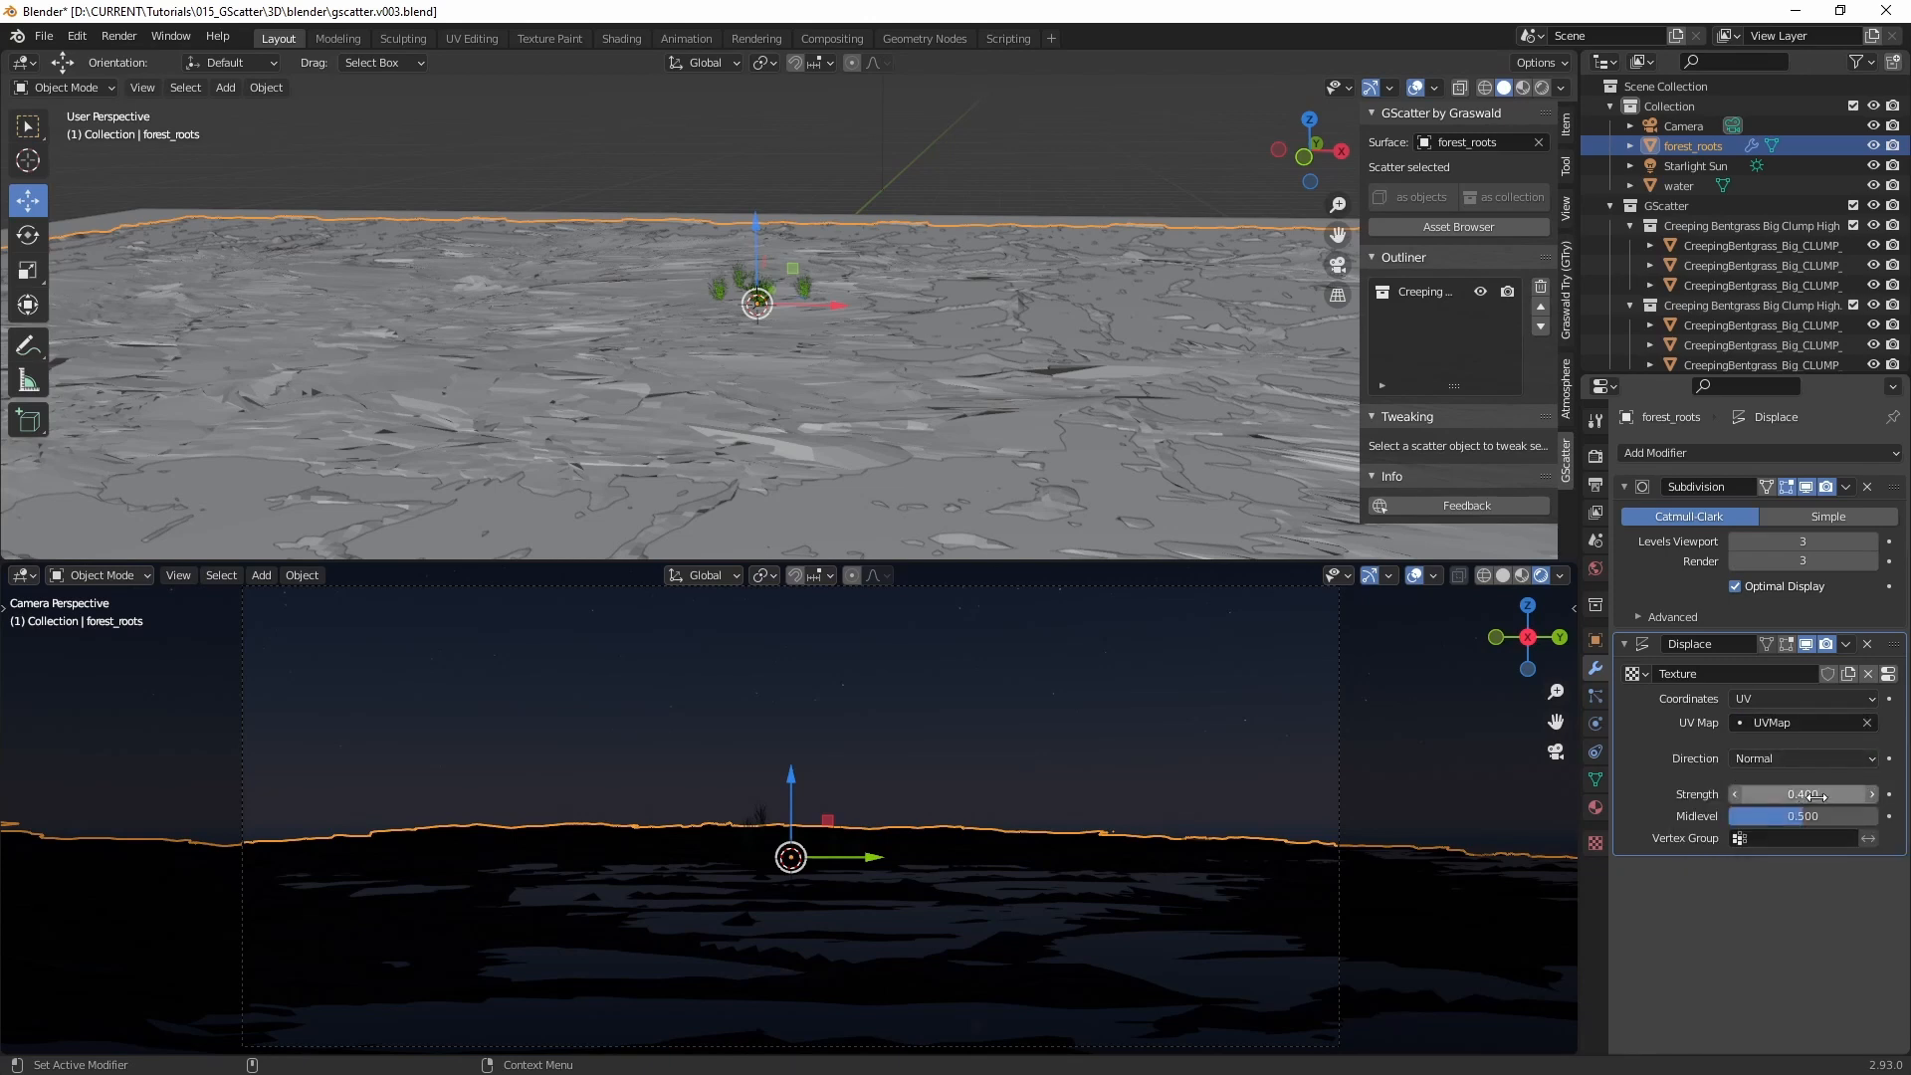
{"action": "left_click", "coordinate": [1888, 674]}
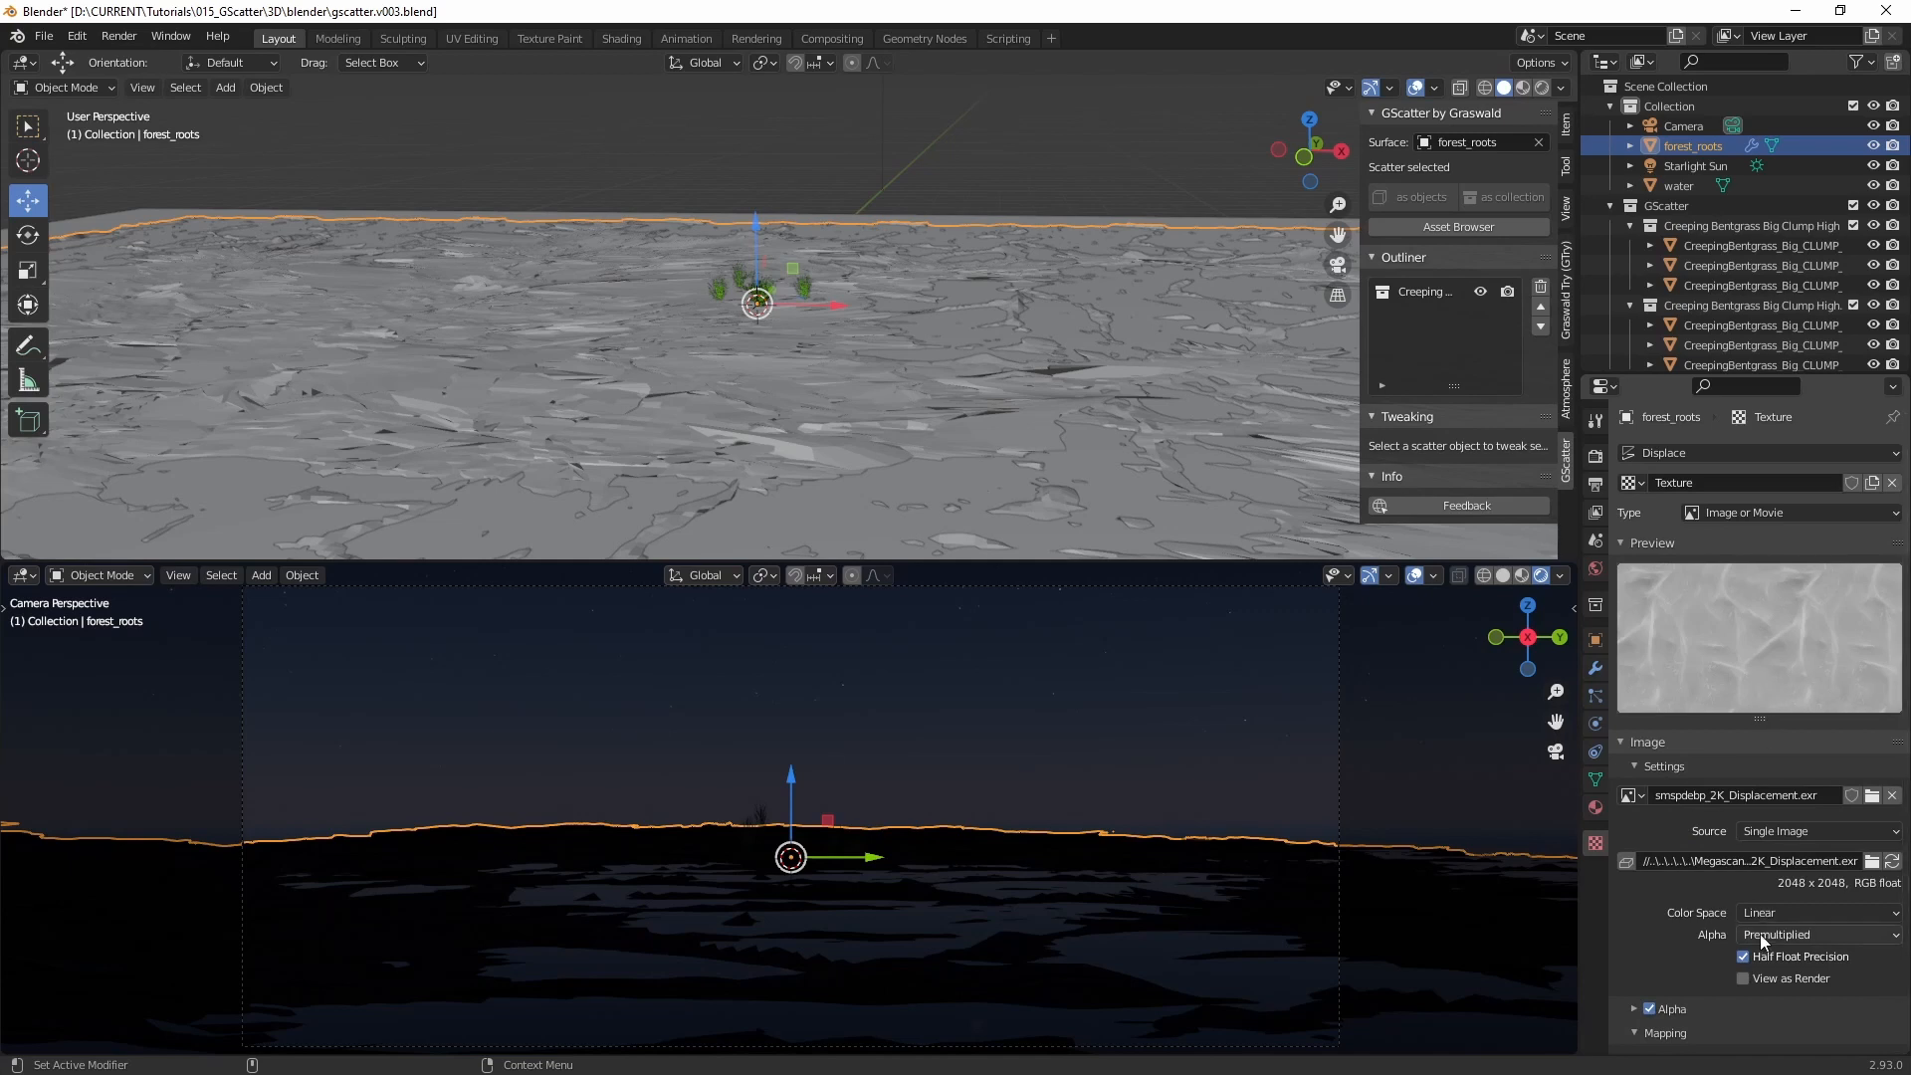
{"action": "left_click", "coordinate": [1790, 914]}
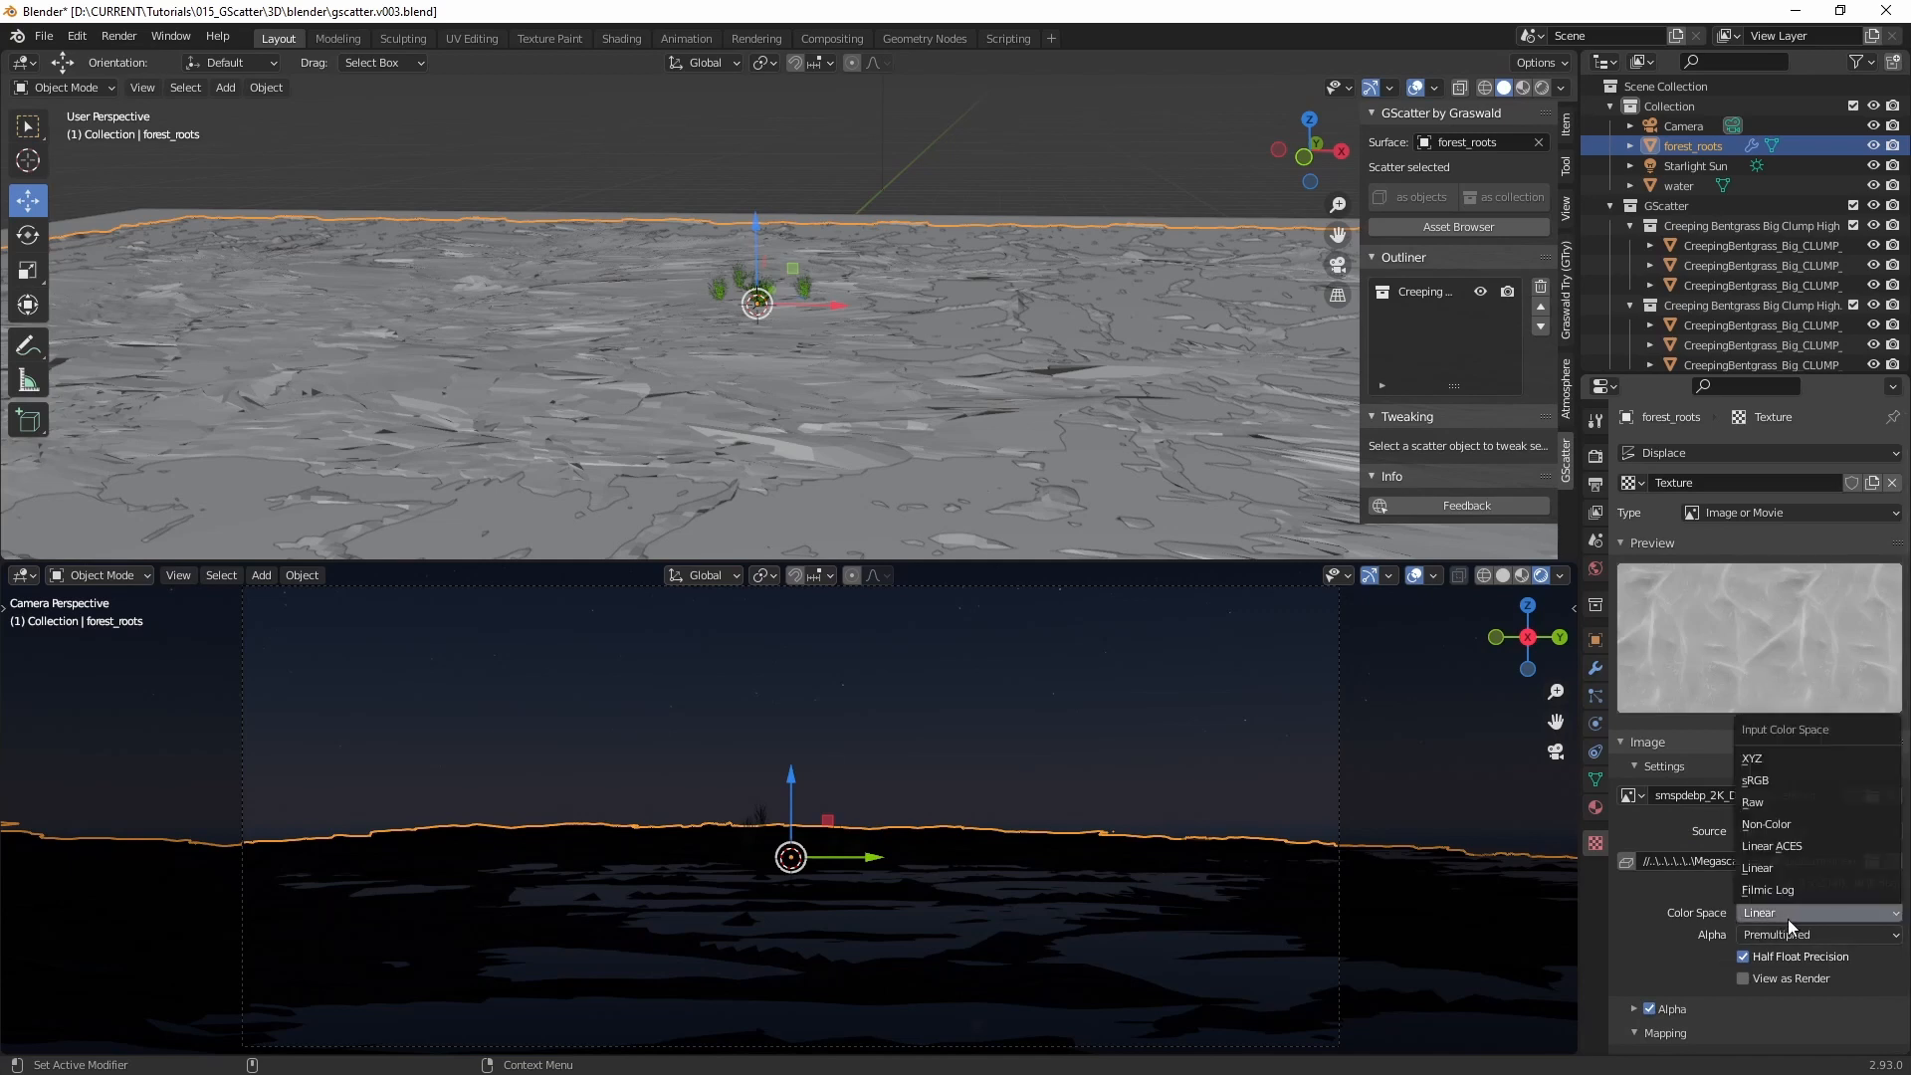
{"action": "left_click", "coordinate": [1776, 802]}
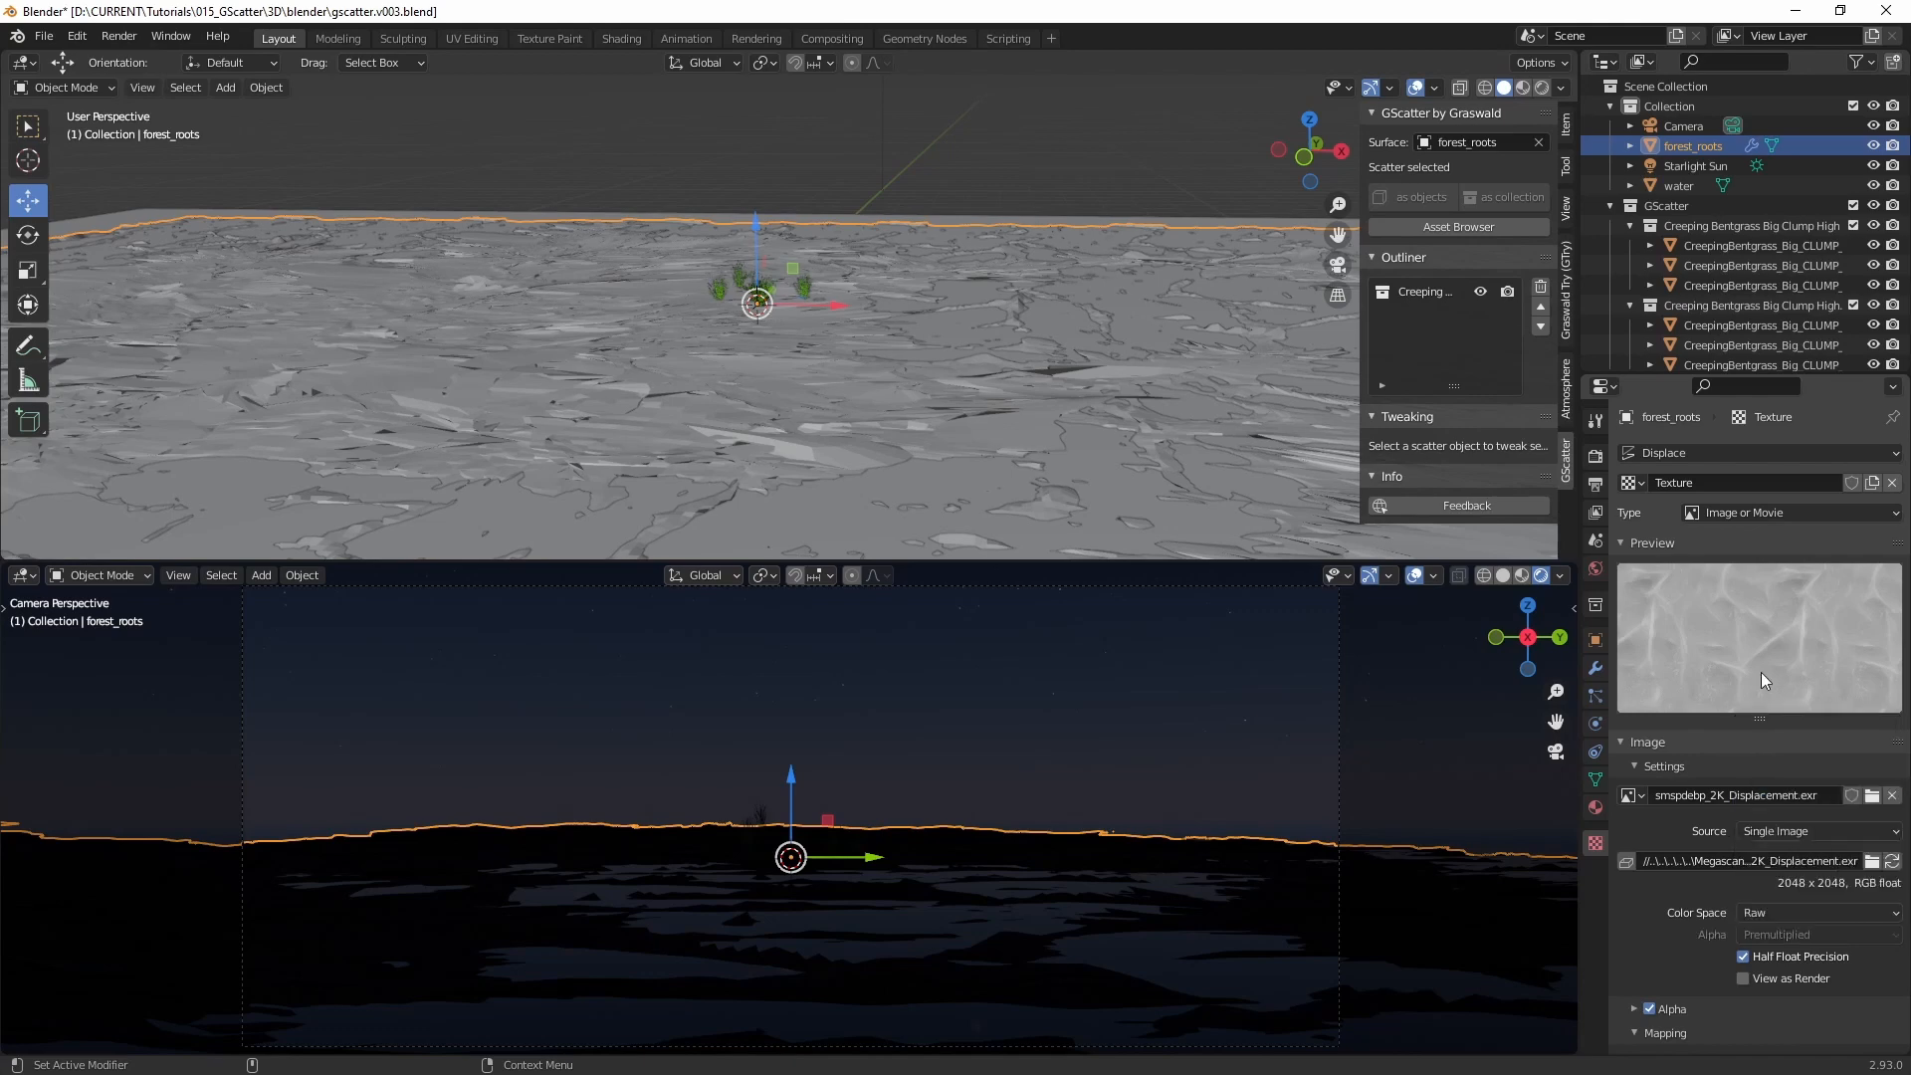
{"action": "middle_click_drag", "start_coordinate": [1095, 423], "coordinate": [900, 433]}
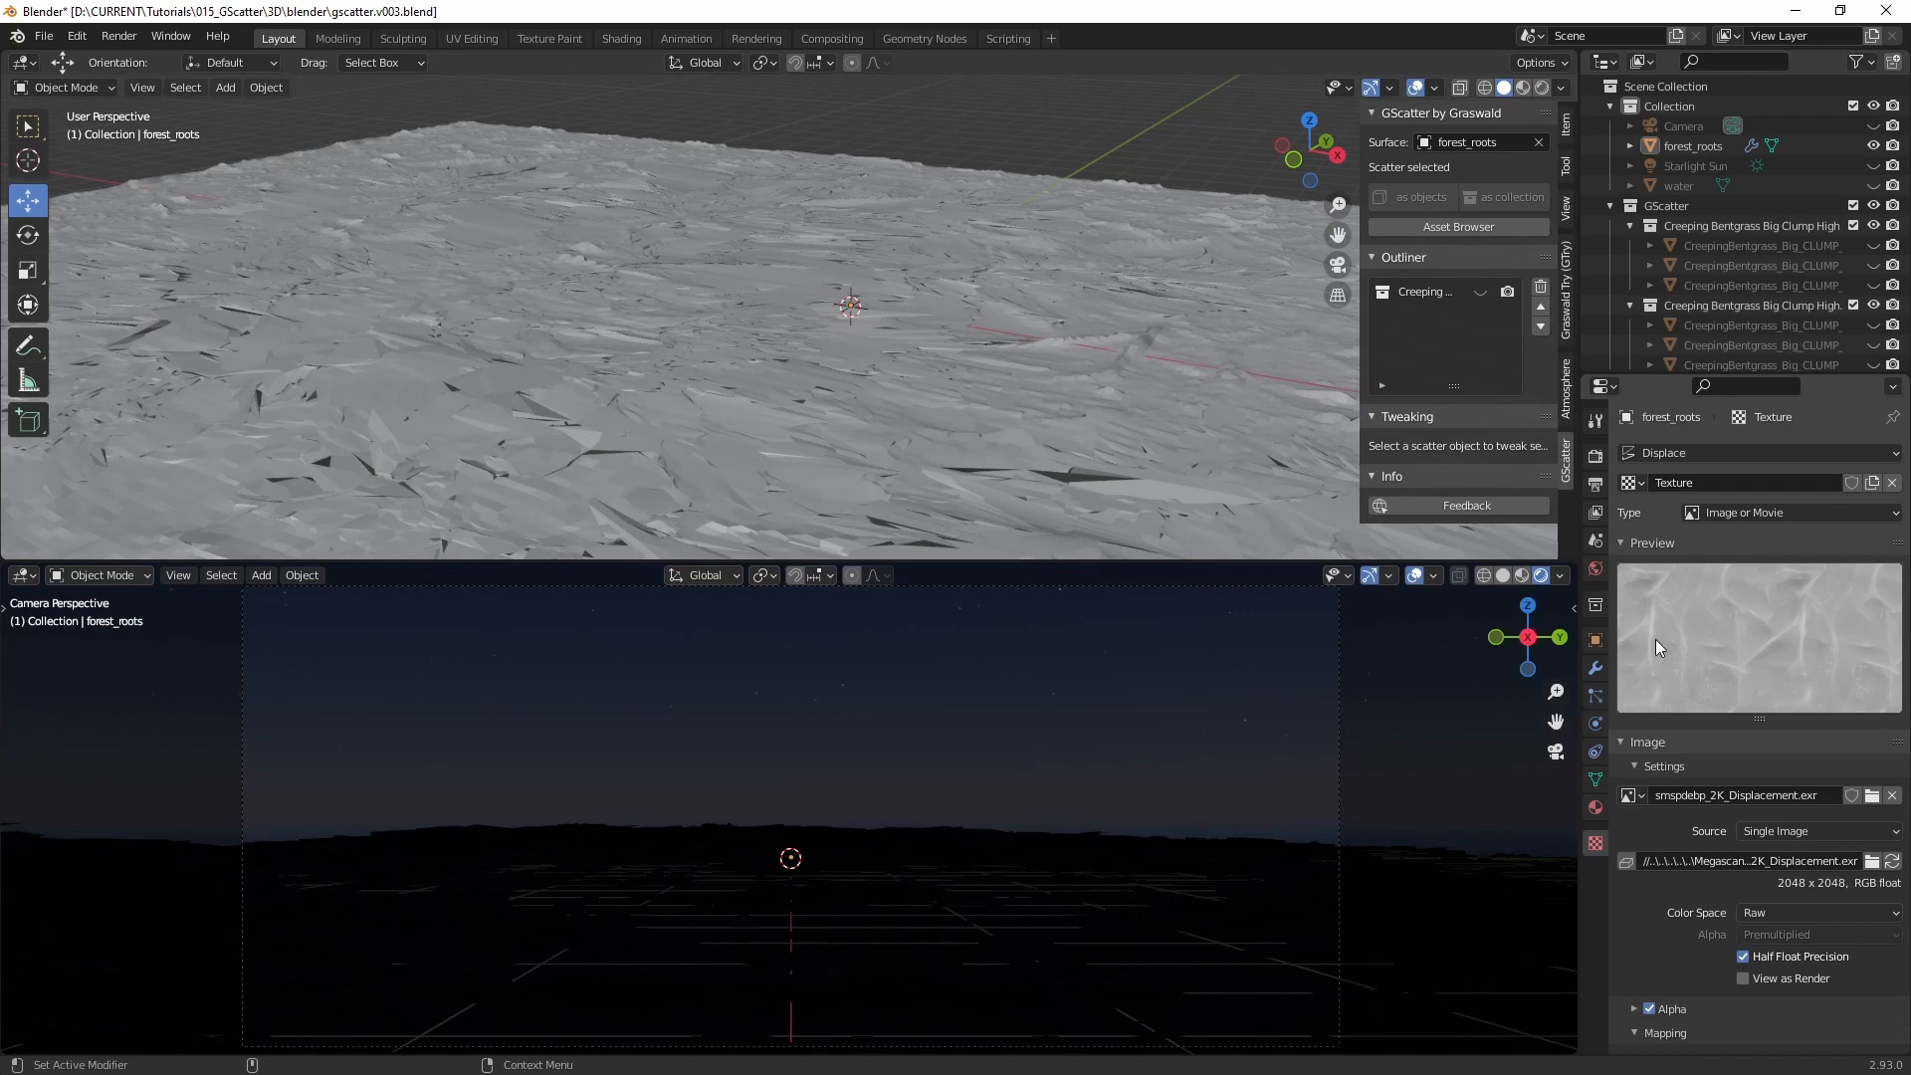
{"action": "mouse_move", "coordinate": [1596, 690]}
{"action": "left_mouse_down"}
{"action": "mouse_move", "coordinate": [1596, 740]}
{"action": "mouse_move", "coordinate": [1605, 649]}
{"action": "mouse_move", "coordinate": [1603, 673]}
{"action": "left_mouse_up"}
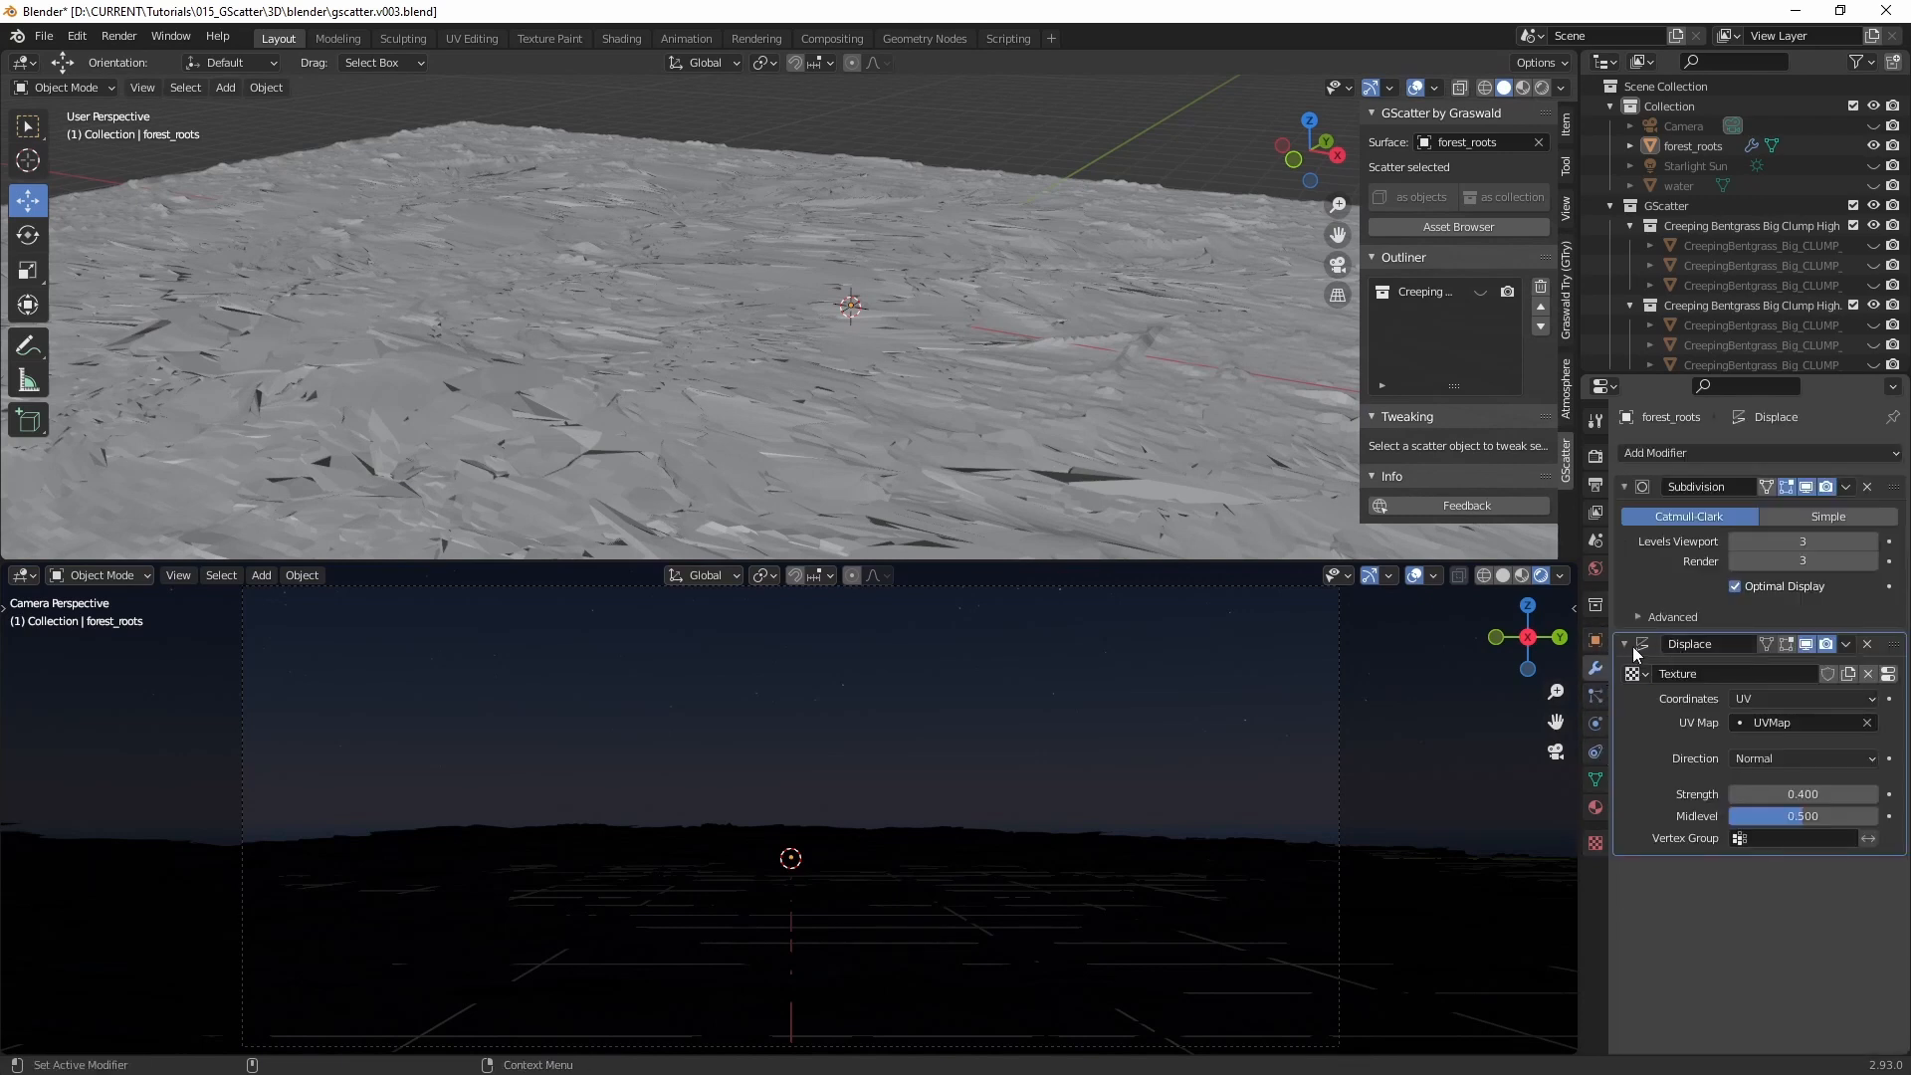
{"action": "left_click", "coordinate": [1843, 492]}
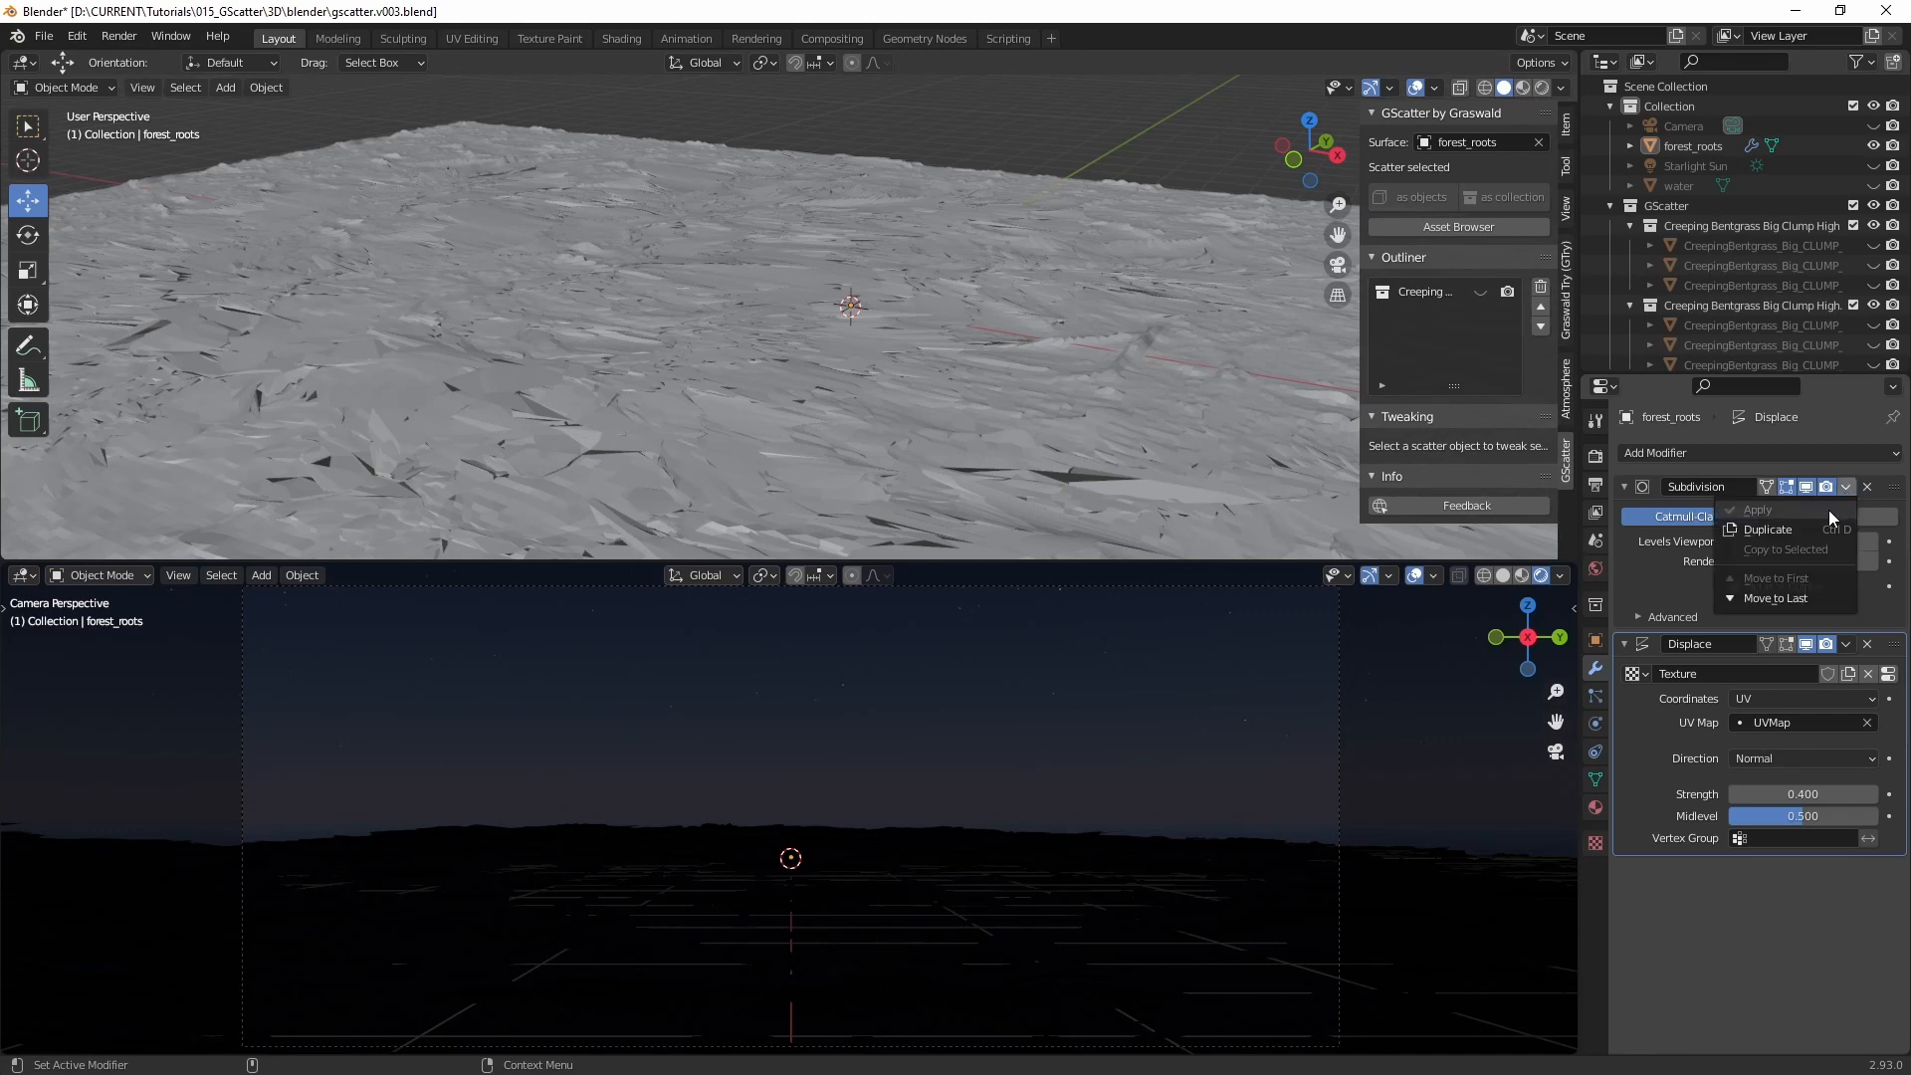
{"action": "left_click", "coordinate": [1867, 487]}
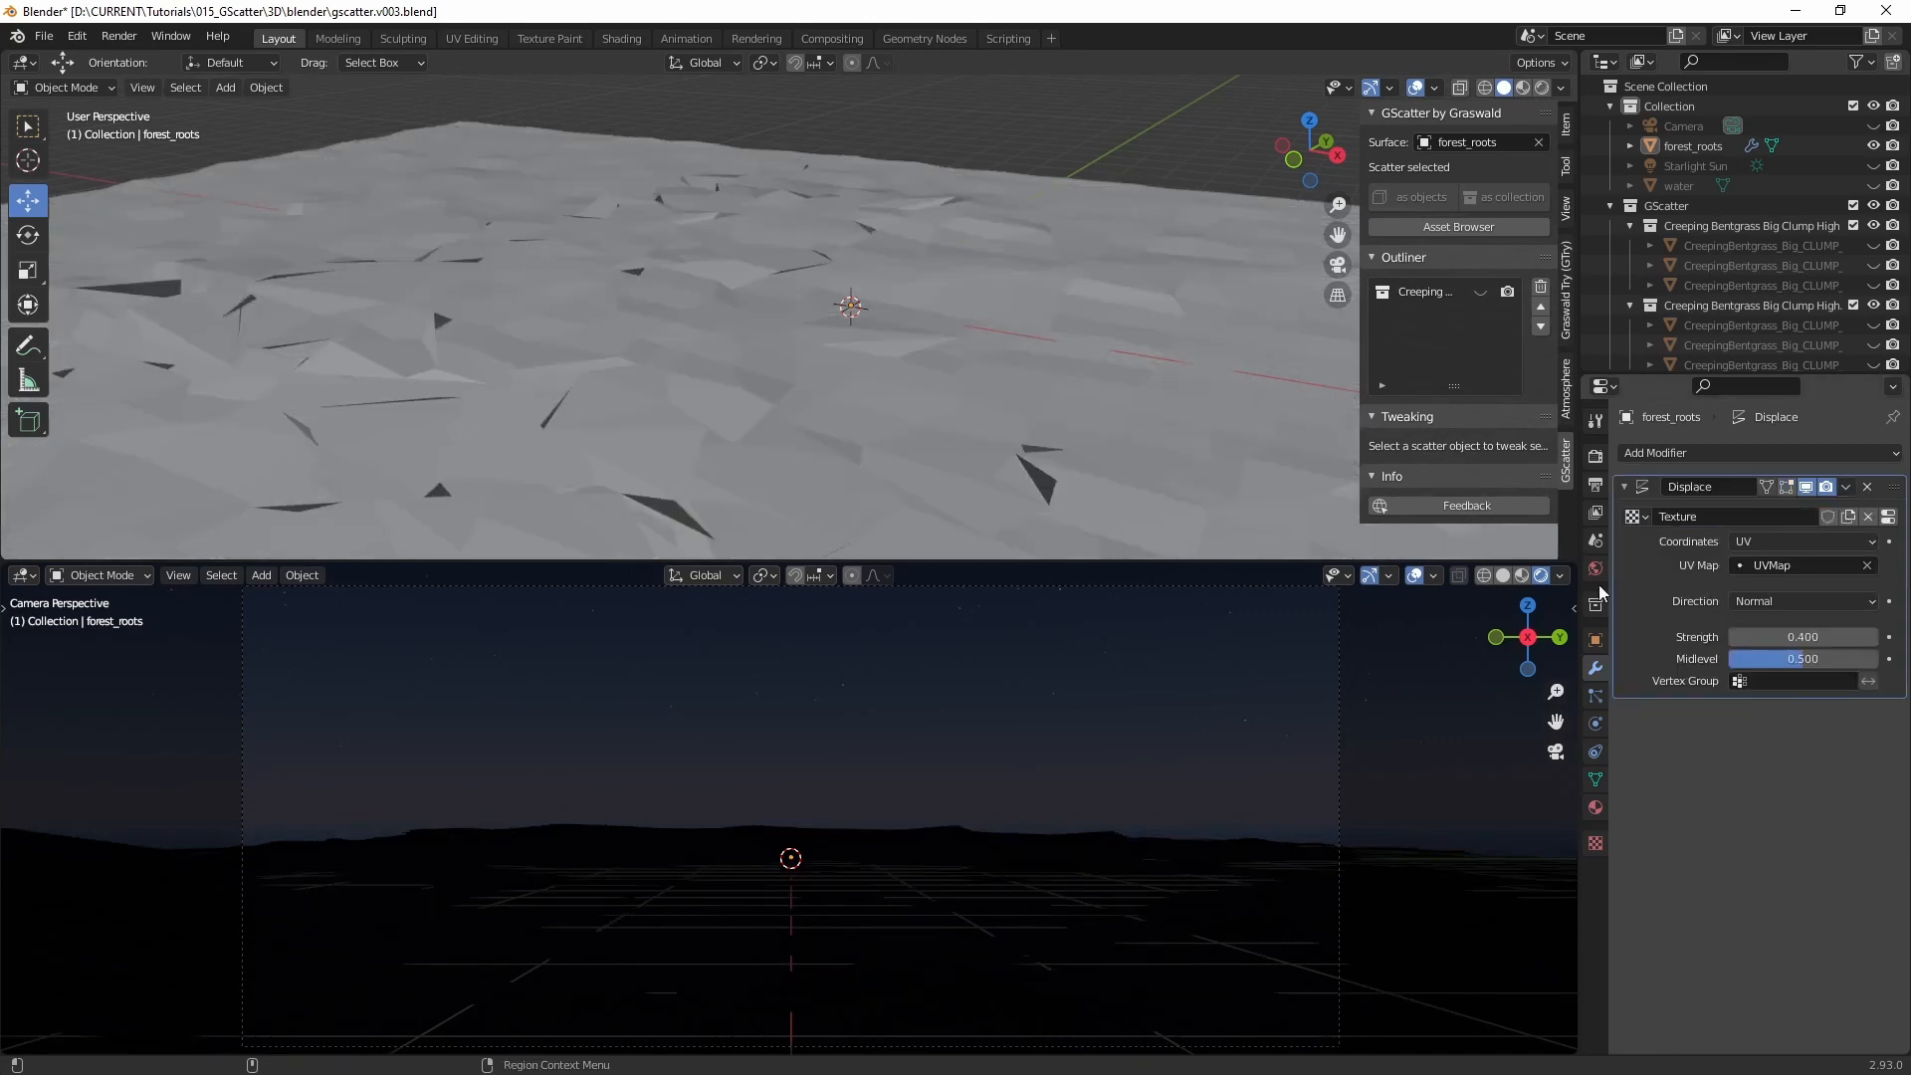
{"action": "key", "text": "ctrl+z"}
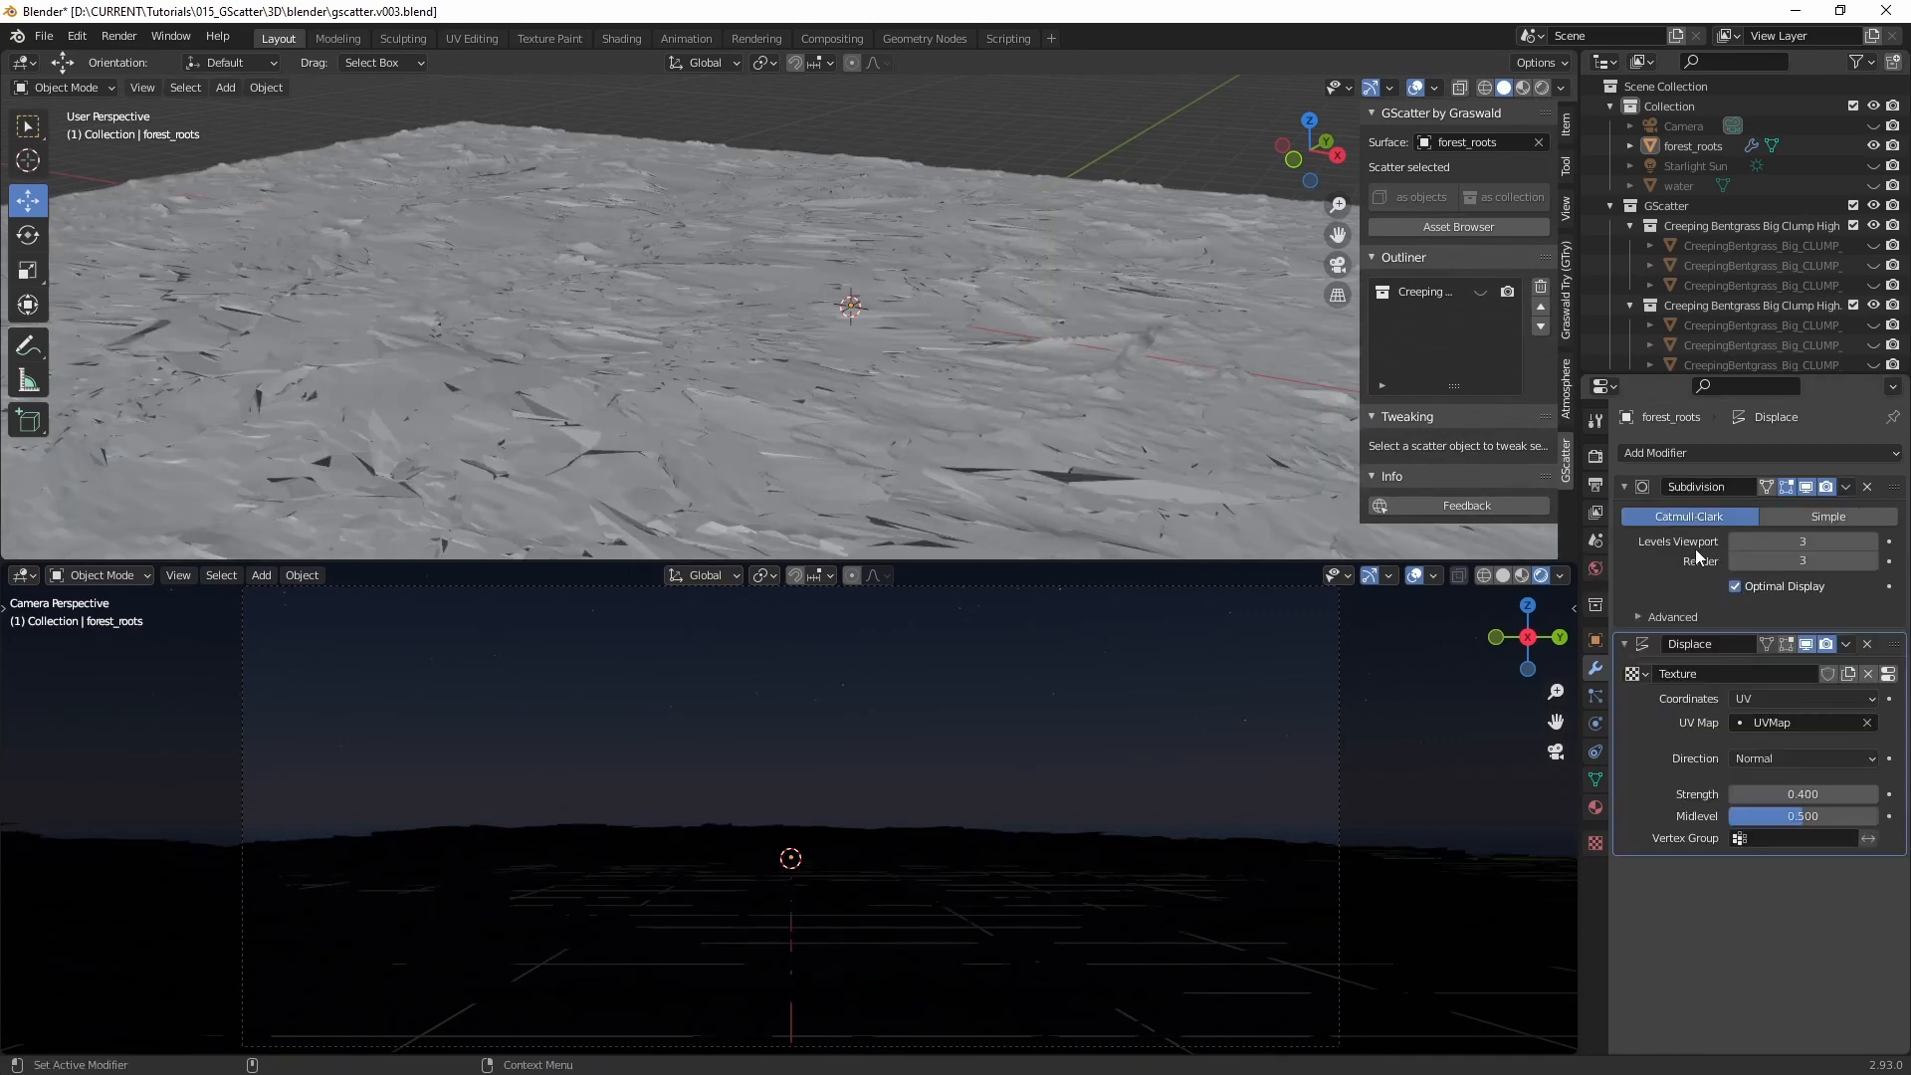
Step: Try the X and Y displacement directions on forest_roots and settle on Z for its Displace modifier
{"action": "left_click", "coordinate": [1777, 758]}
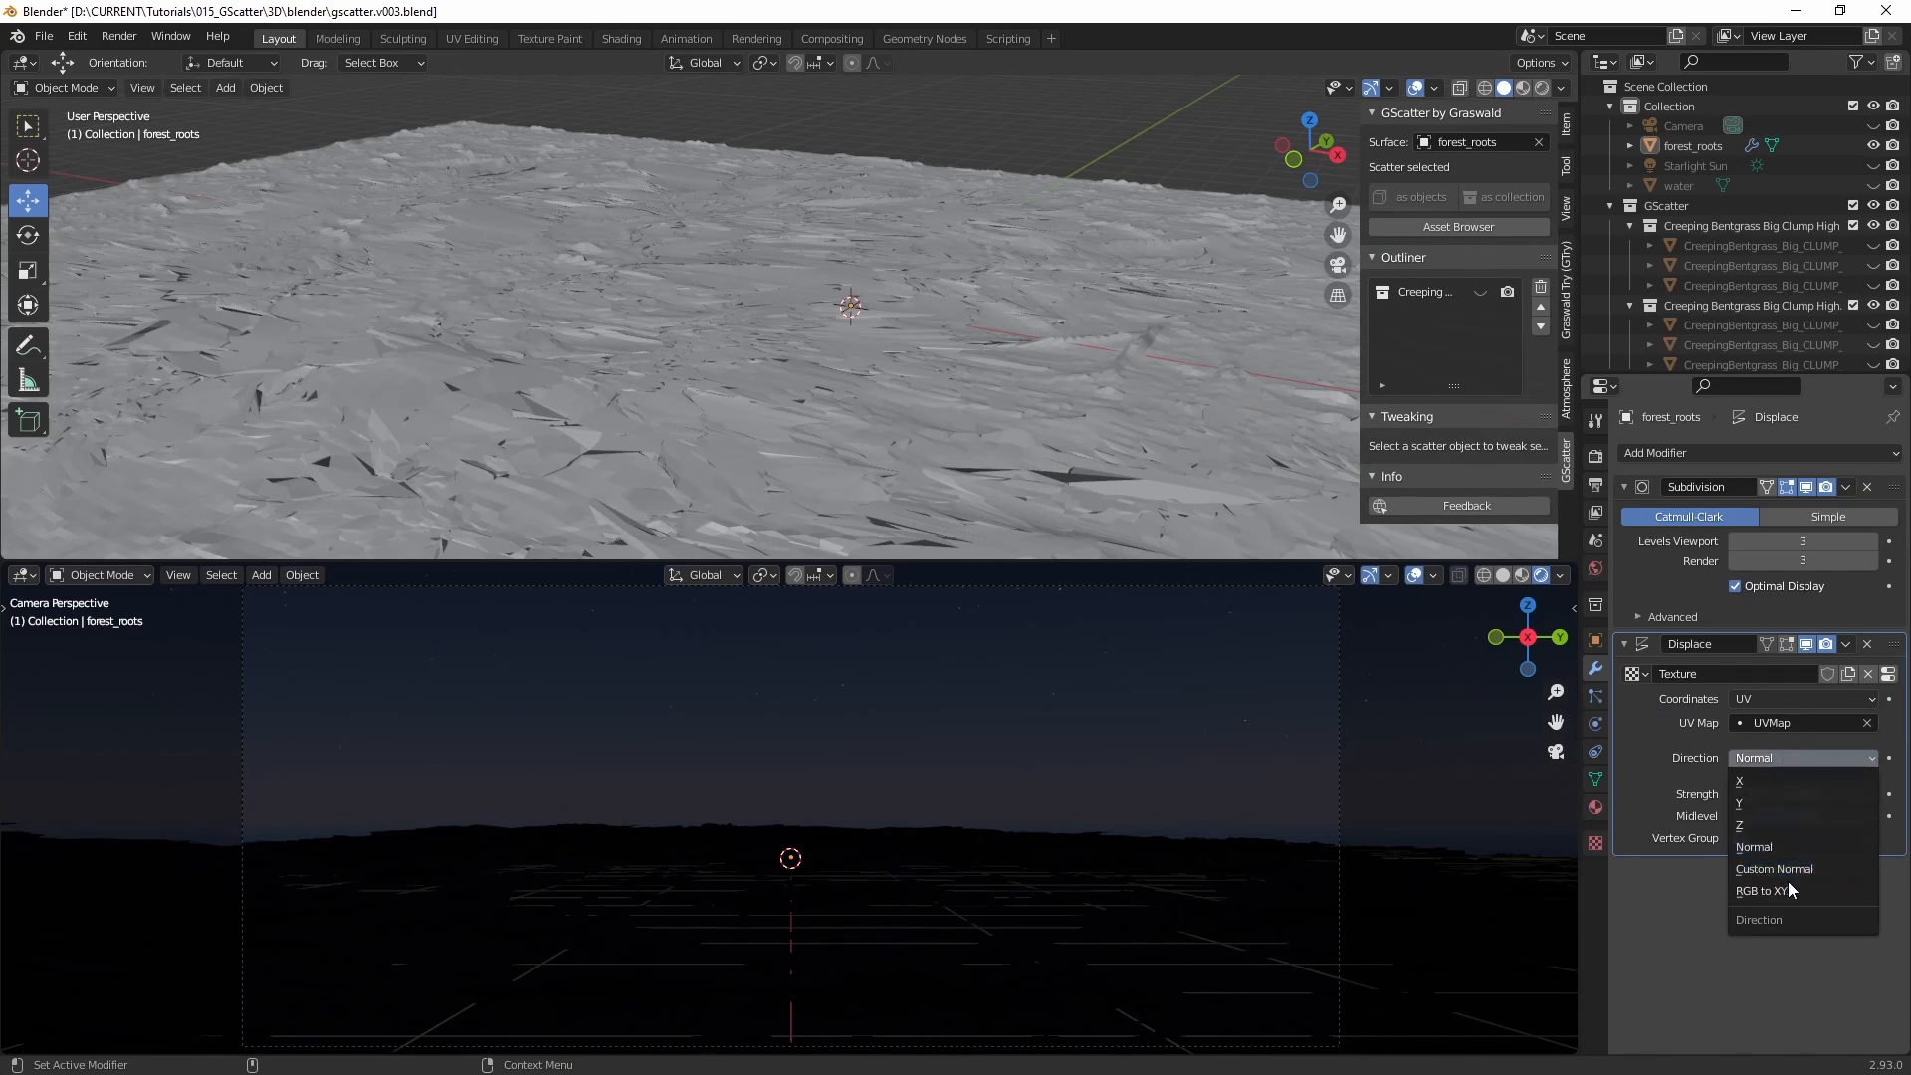
{"action": "left_click", "coordinate": [1750, 783]}
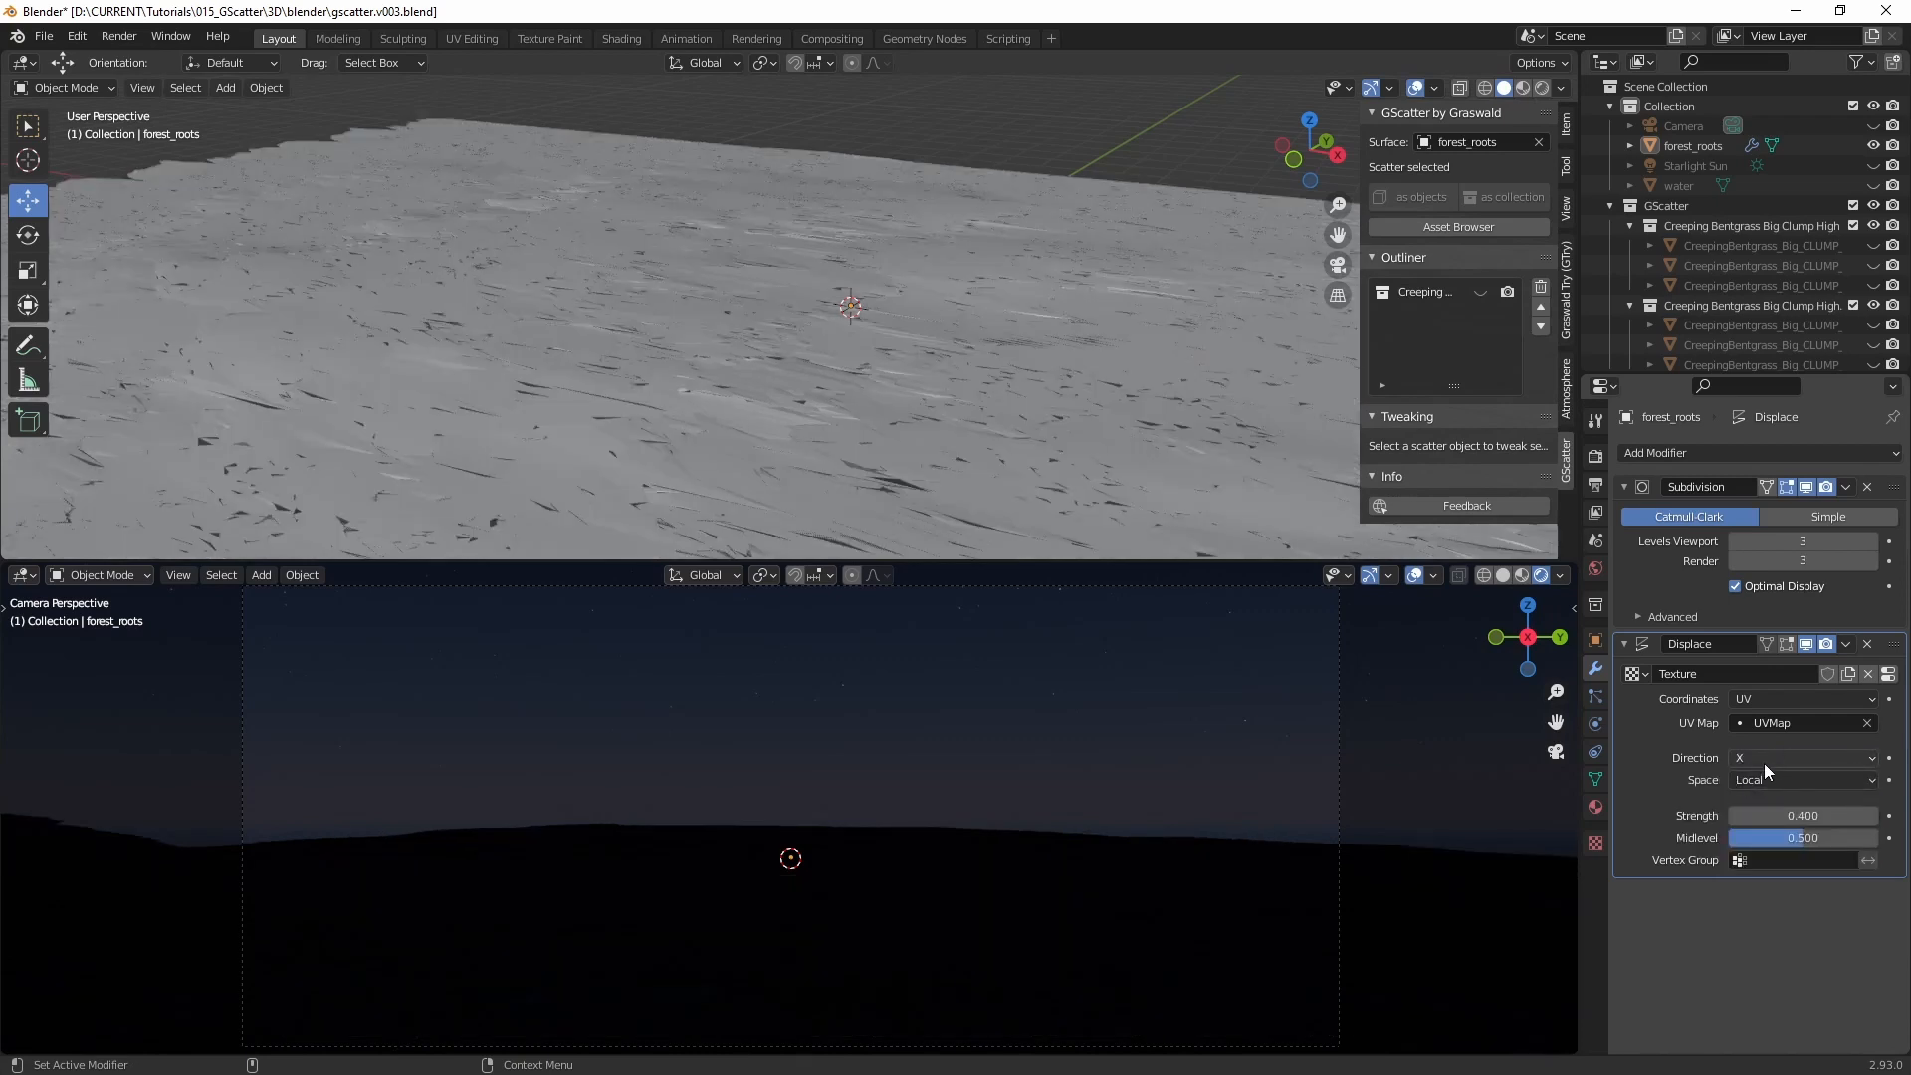
{"action": "left_click", "coordinate": [1764, 763]}
{"action": "left_click", "coordinate": [1754, 804]}
{"action": "left_click", "coordinate": [1765, 763]}
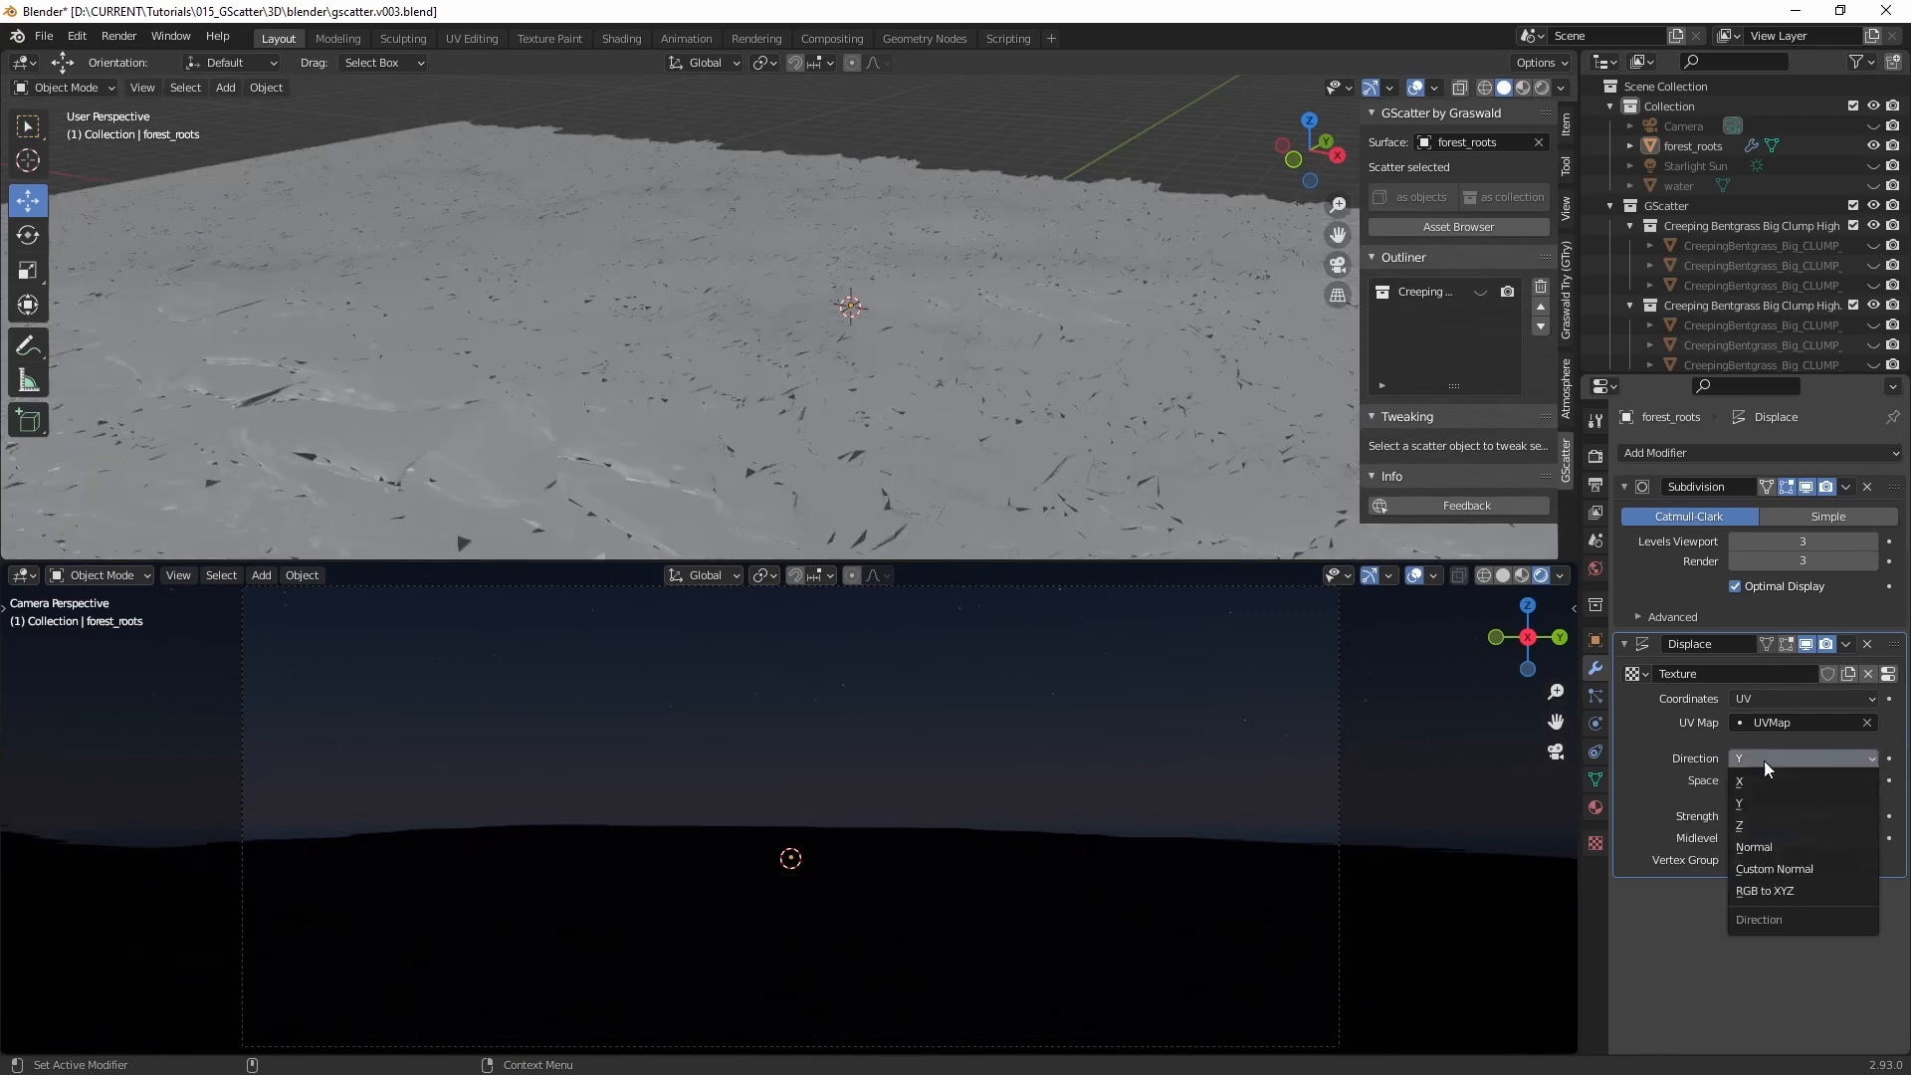
{"action": "left_click", "coordinate": [1740, 825]}
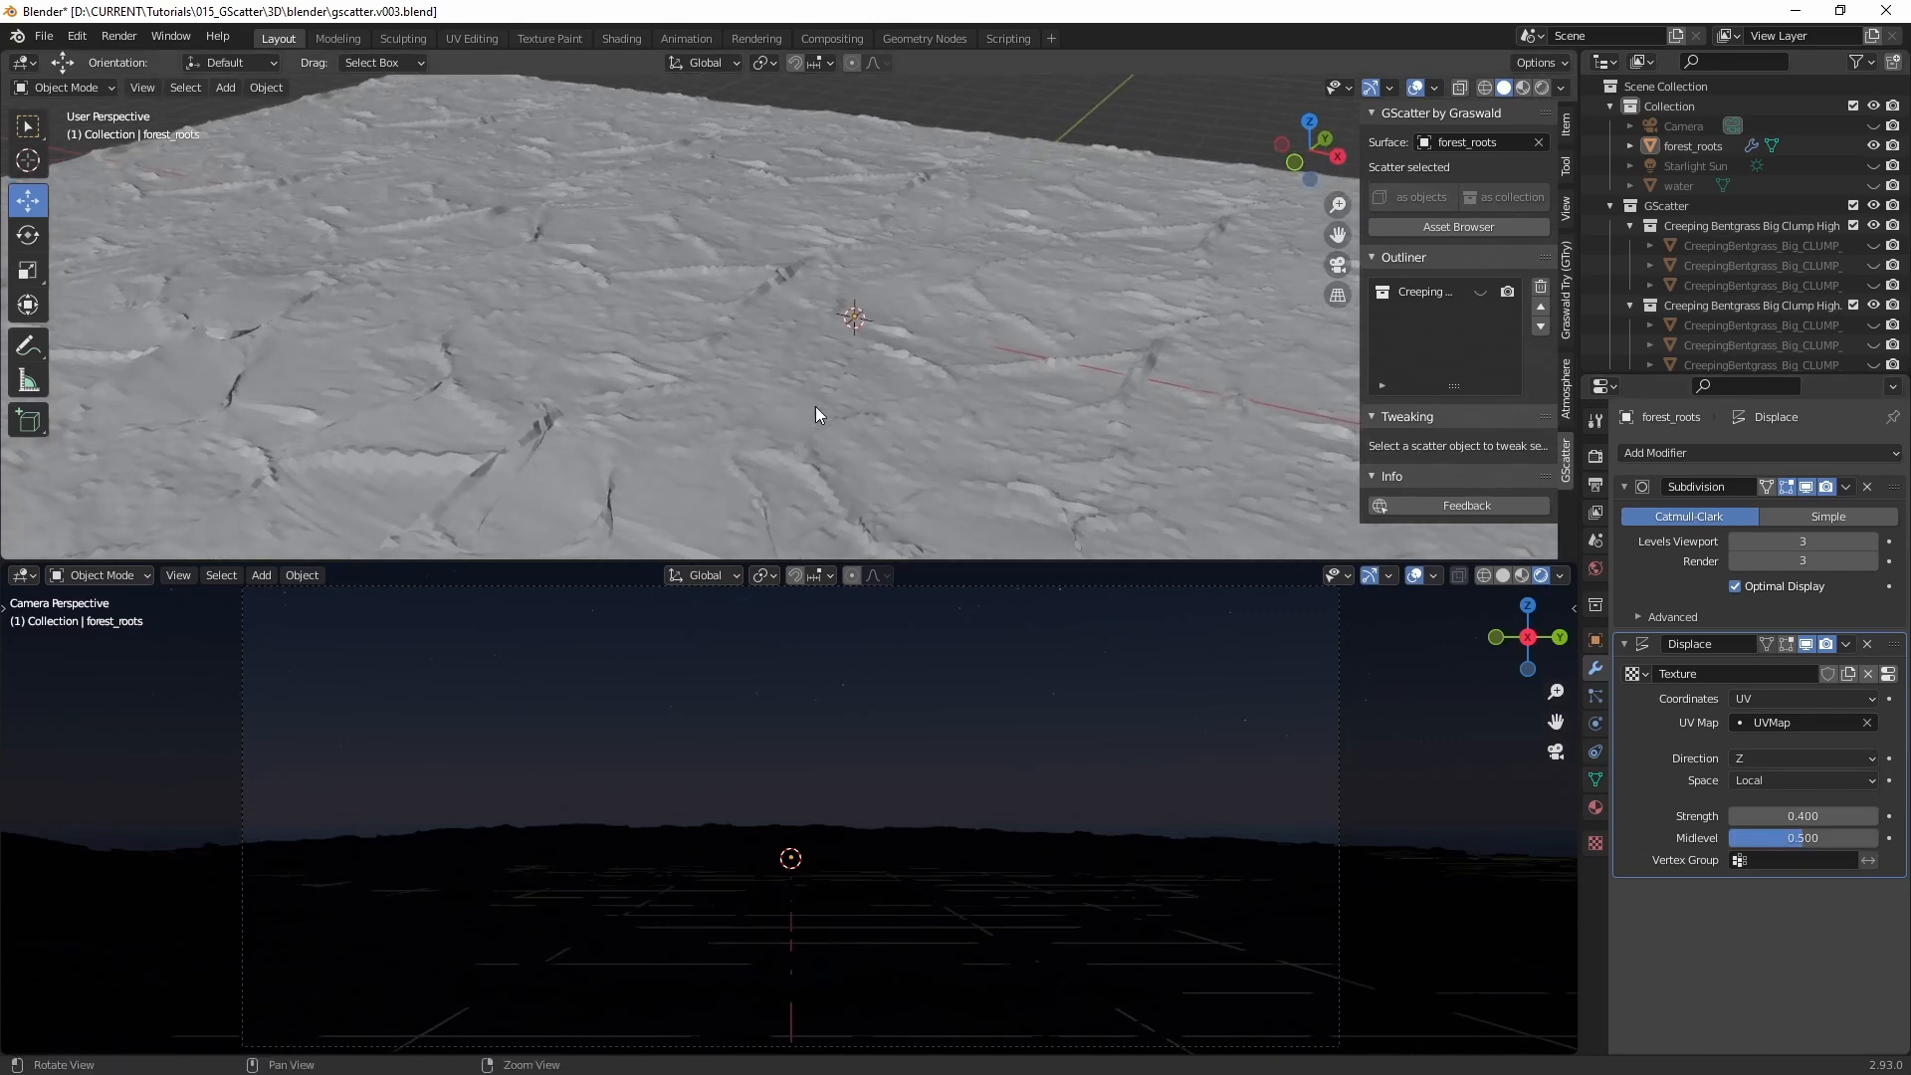
Step: Examine the displaced relief of forest_roots up close and from a distance
{"action": "scroll", "coordinate": [815, 415], "scroll_direction": "down", "scroll_amount": 8}
{"action": "middle_click_drag", "start_coordinate": [811, 414], "coordinate": [827, 367]}
{"action": "scroll", "coordinate": [777, 470], "scroll_direction": "up", "scroll_amount": 3}
{"action": "scroll", "coordinate": [802, 428], "scroll_direction": "up", "scroll_amount": 4}
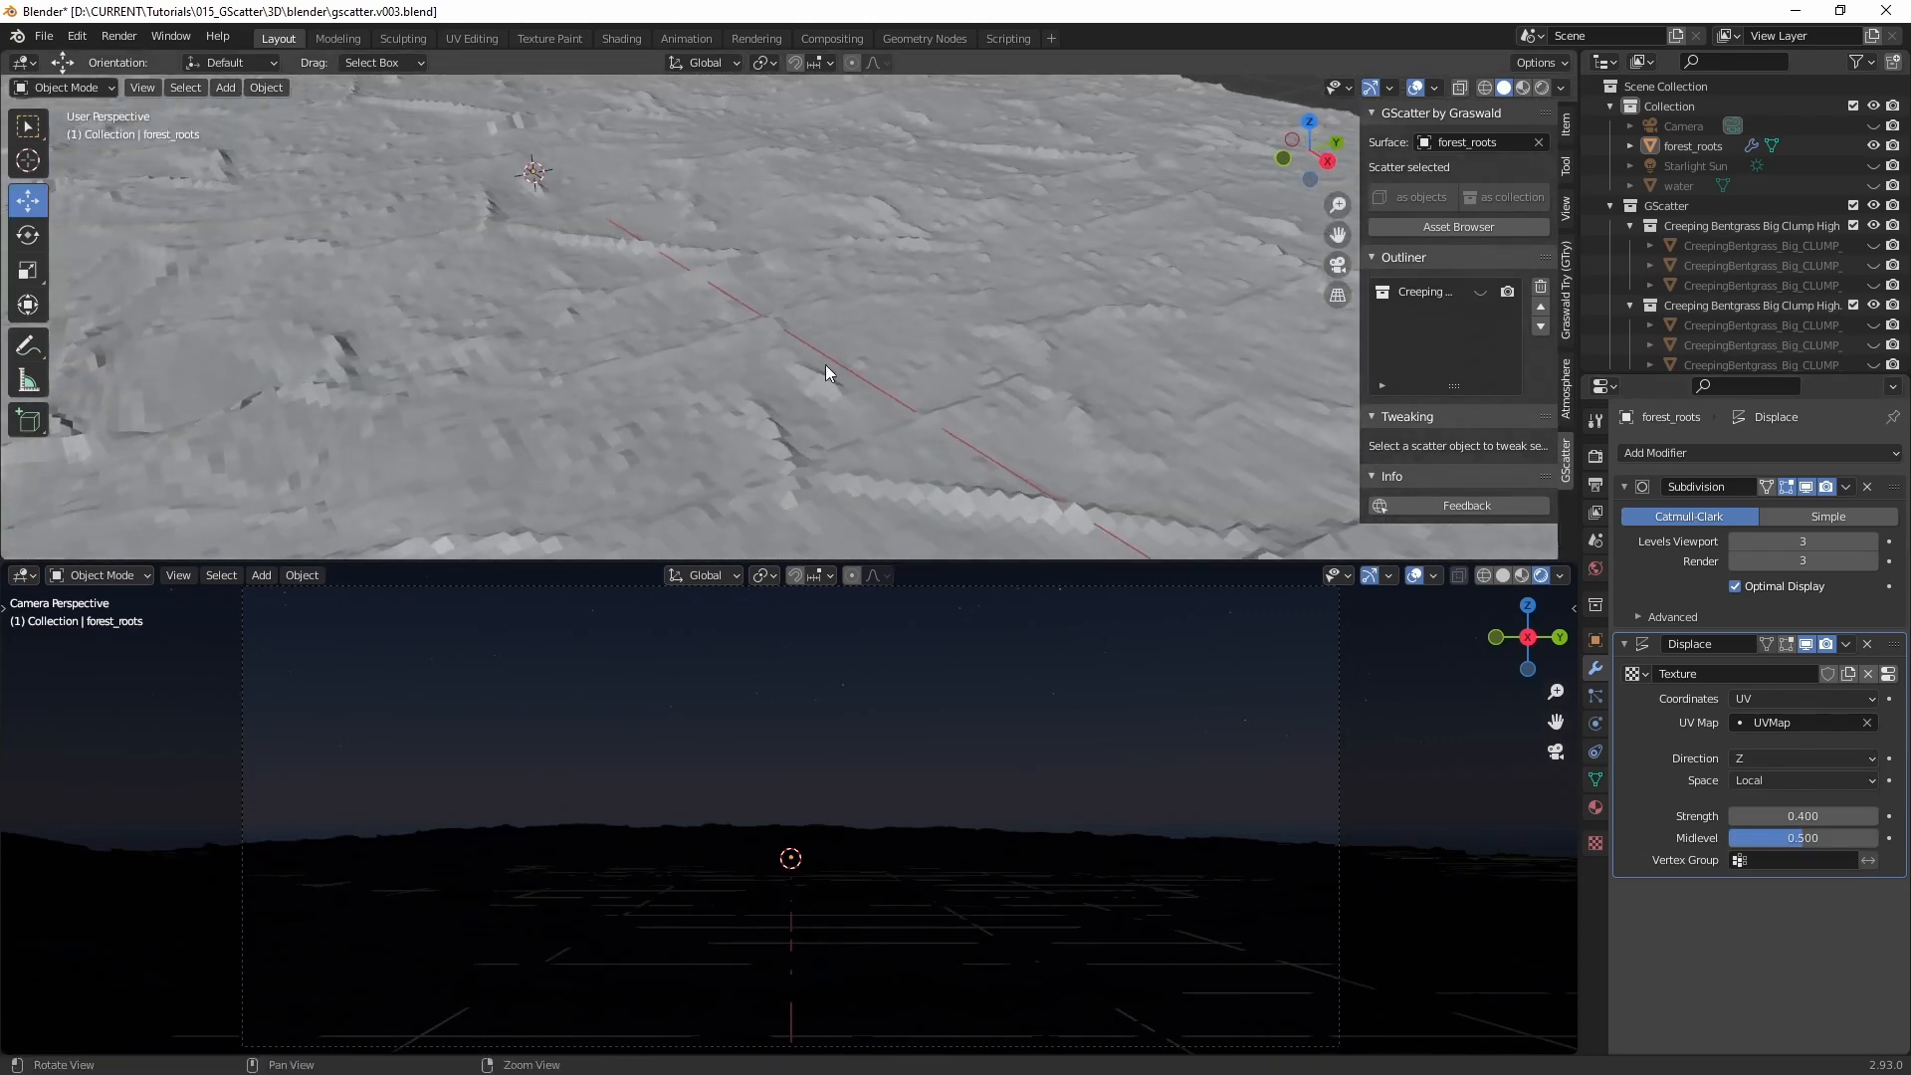
{"action": "scroll", "coordinate": [826, 364], "scroll_direction": "down", "scroll_amount": 3}
{"action": "middle_click_drag", "start_coordinate": [876, 453], "coordinate": [906, 554], "text": "shift"}
{"action": "scroll", "coordinate": [677, 494], "scroll_direction": "down", "scroll_amount": 4}
{"action": "middle_click_drag", "start_coordinate": [797, 473], "coordinate": [848, 450]}
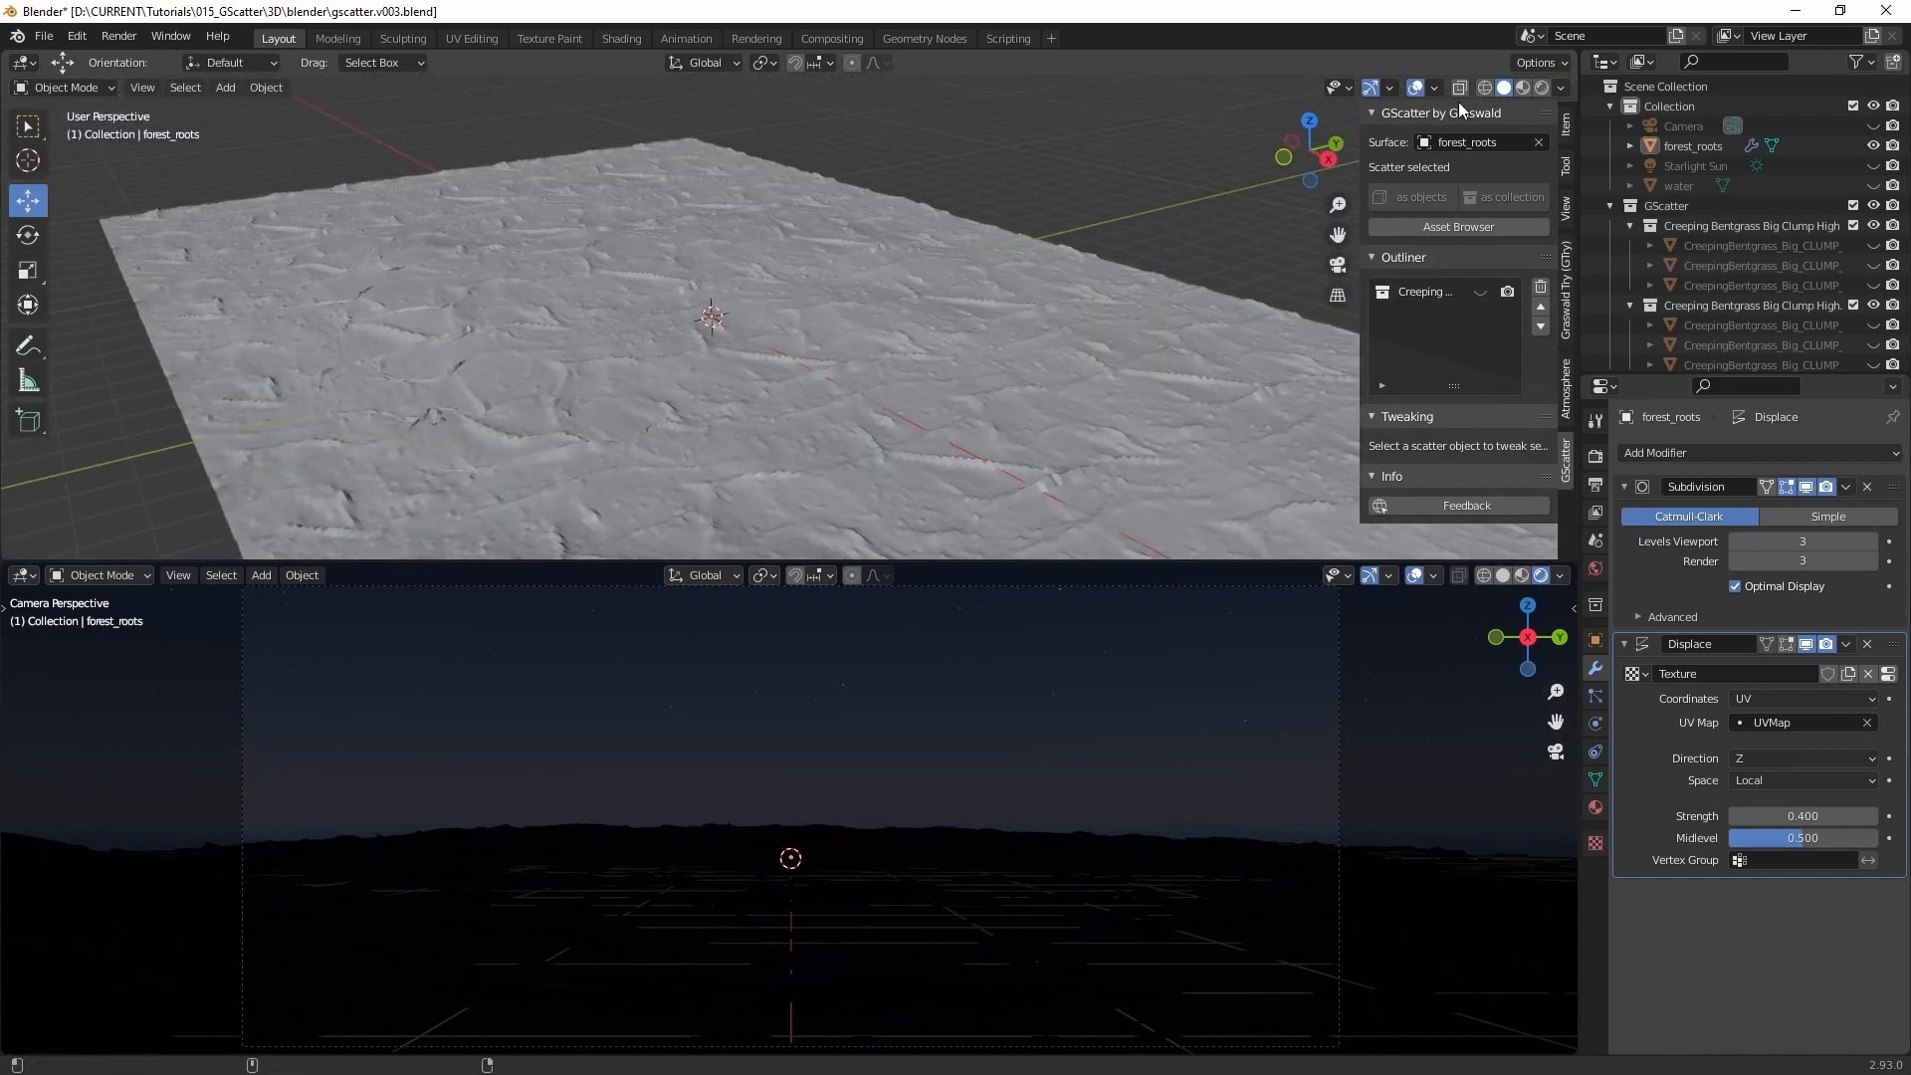
Step: Show the ground in the upper viewport with Material Preview shading
{"action": "left_click", "coordinate": [1523, 87]}
{"action": "left_click", "coordinate": [1542, 88]}
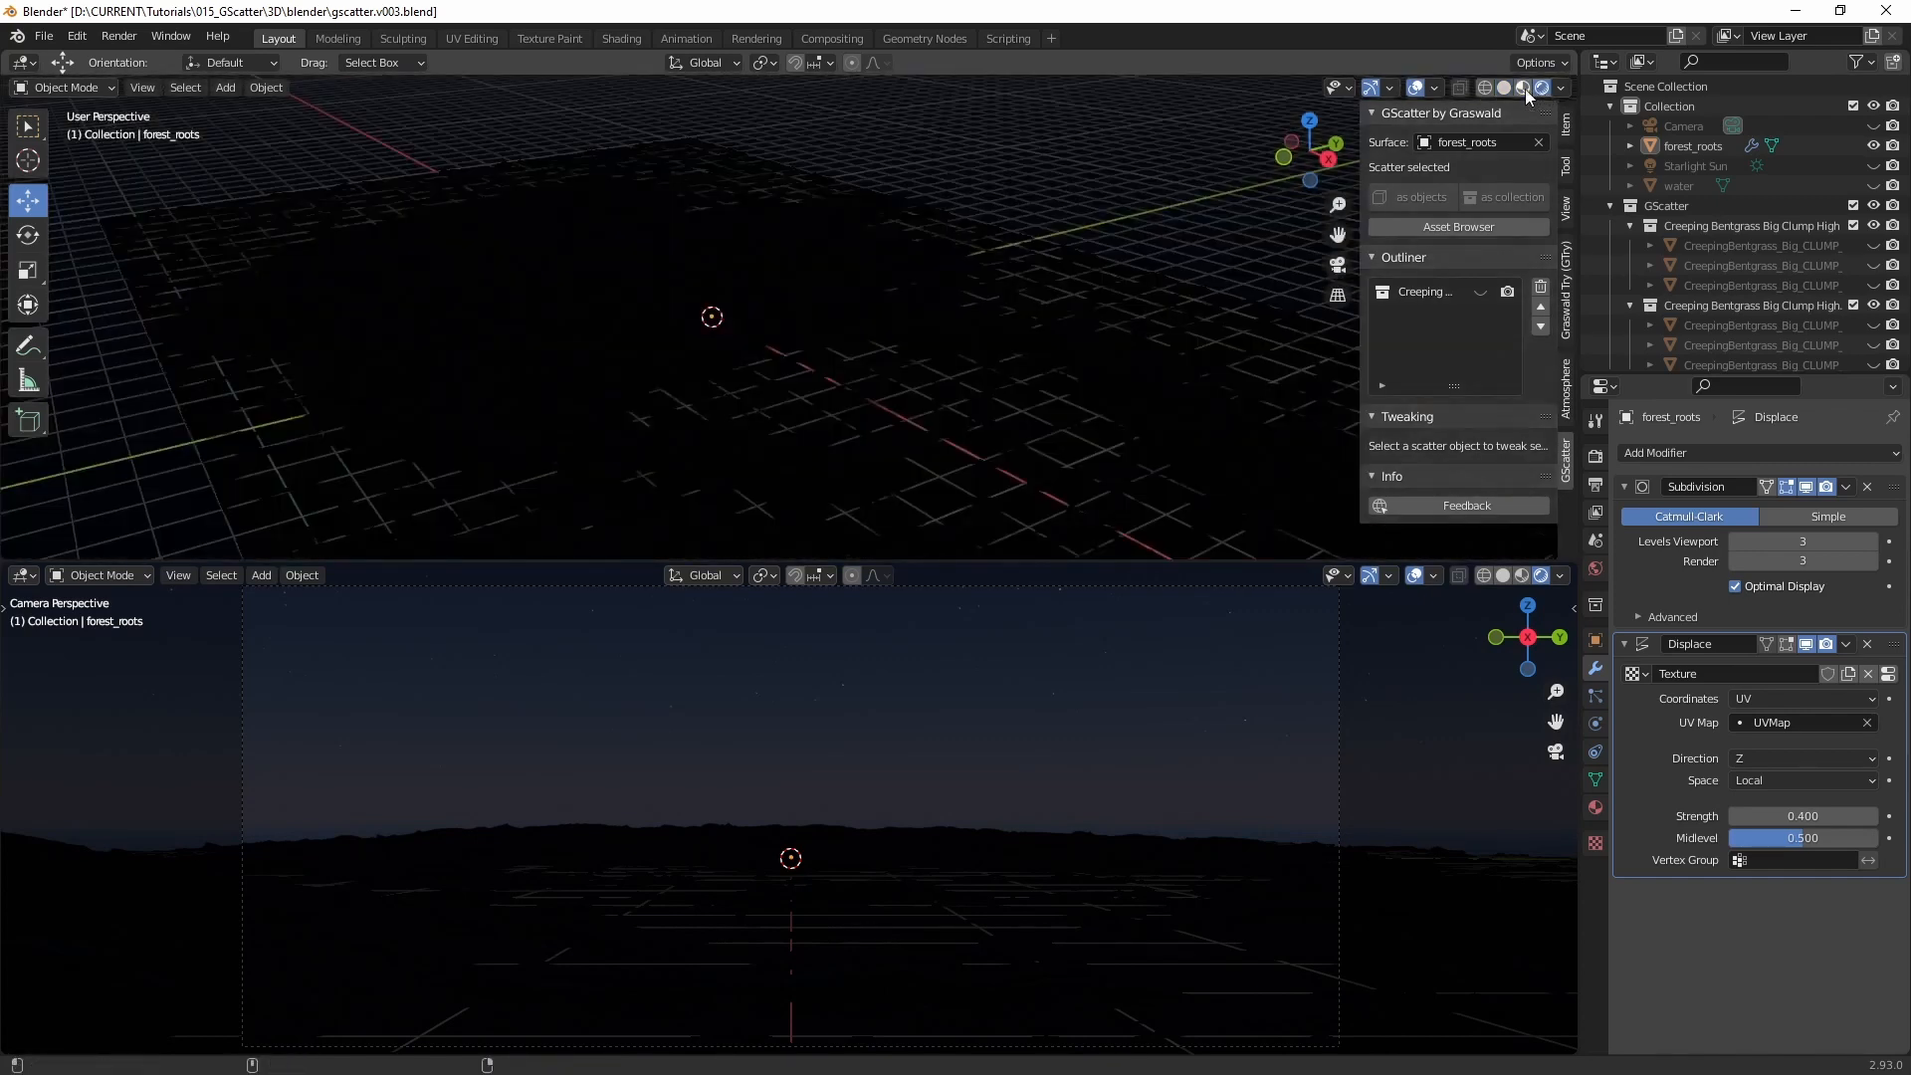
{"action": "left_click", "coordinate": [1523, 88]}
{"action": "middle_click_drag", "start_coordinate": [878, 385], "coordinate": [904, 336]}
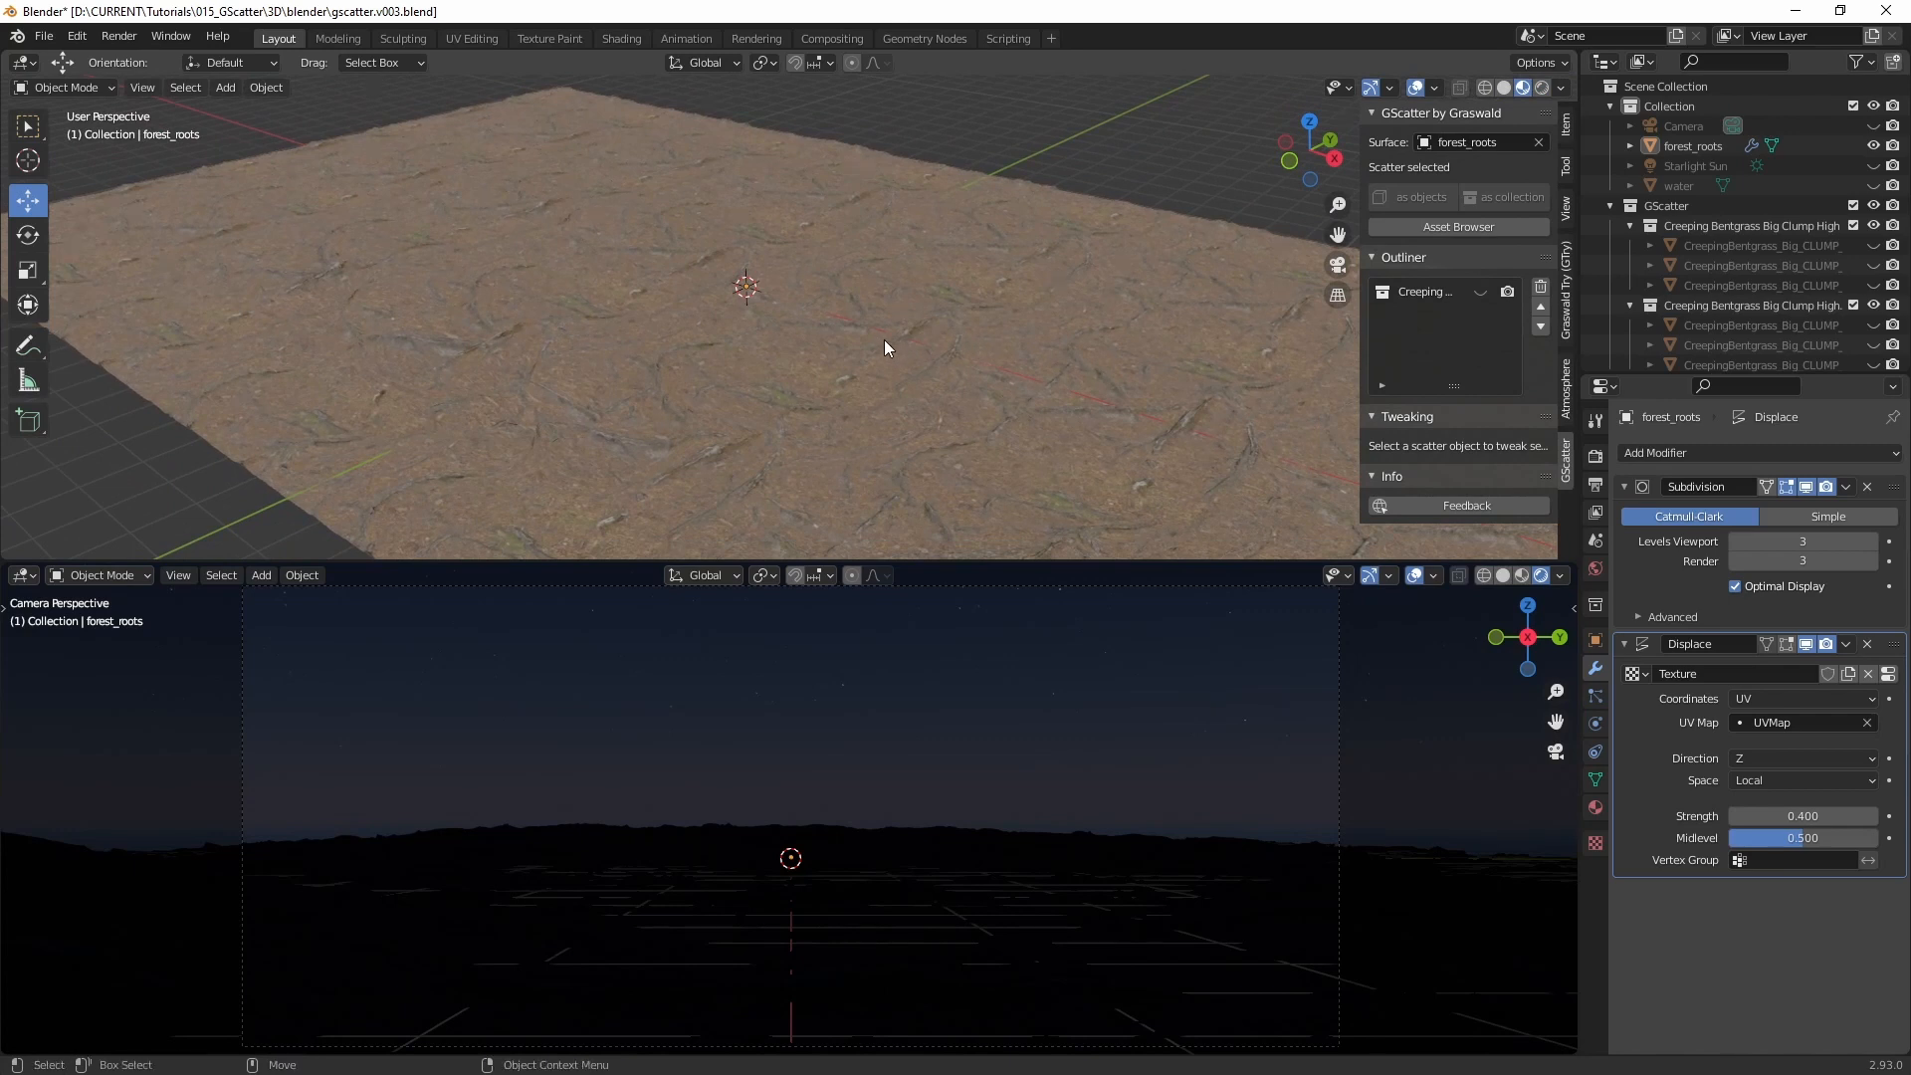
Step: Delete the existing Creeping Bentgrass scatter from forest_roots in GScatter
{"action": "left_click", "coordinate": [884, 343]}
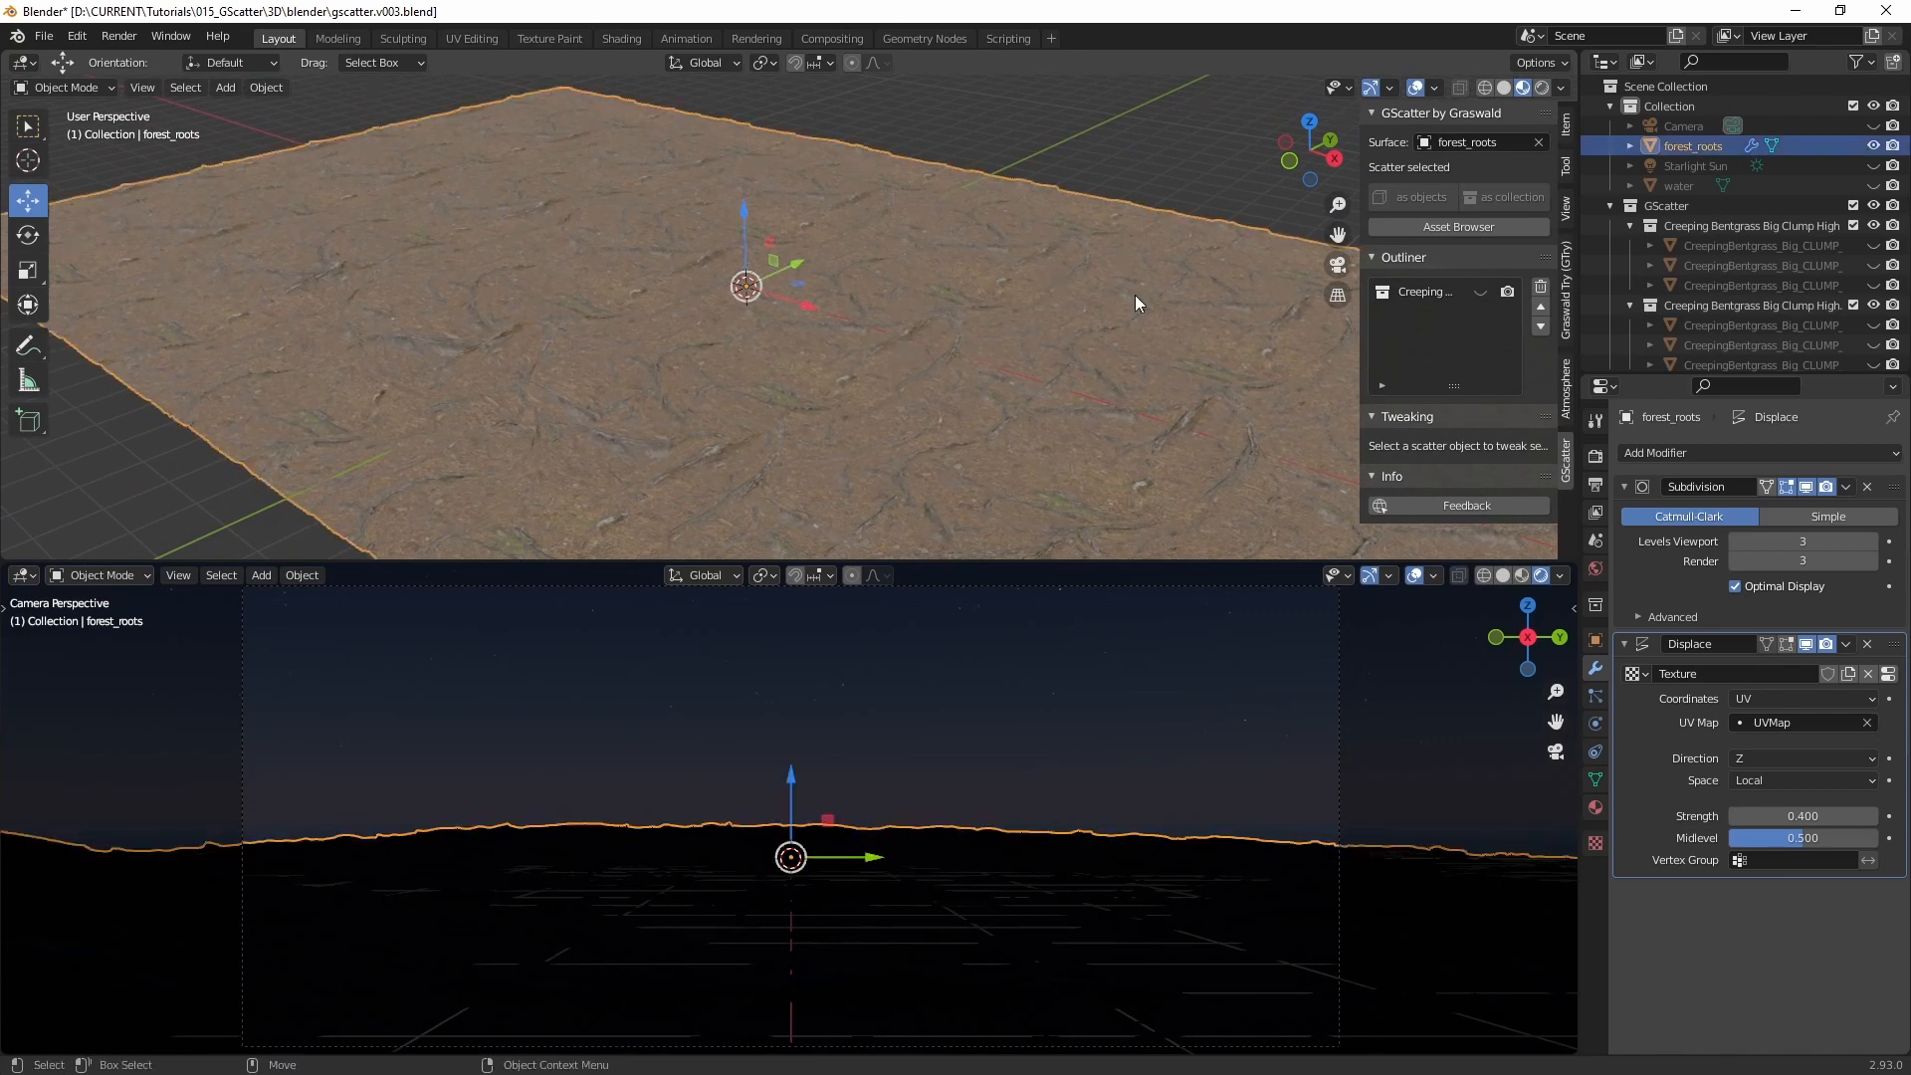
{"action": "left_click", "coordinate": [1439, 298]}
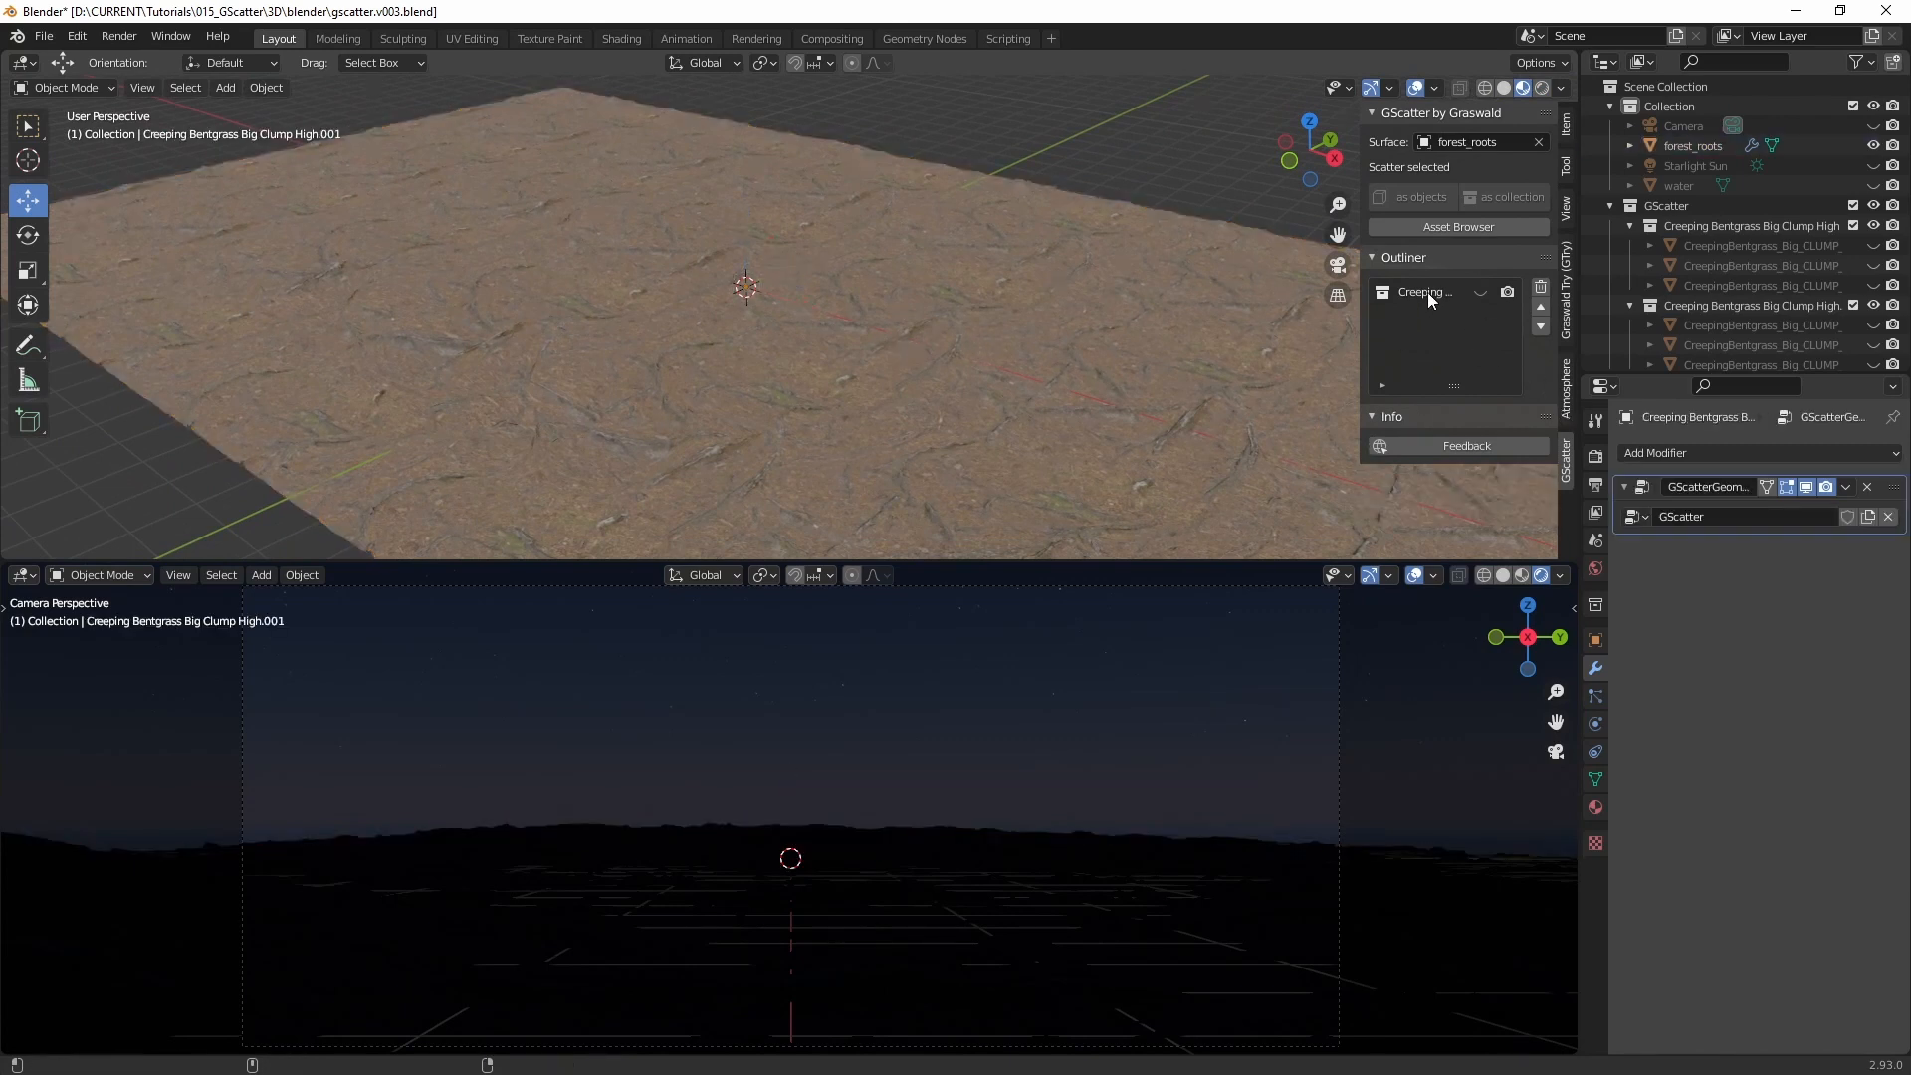
{"action": "left_click", "coordinate": [1542, 287]}
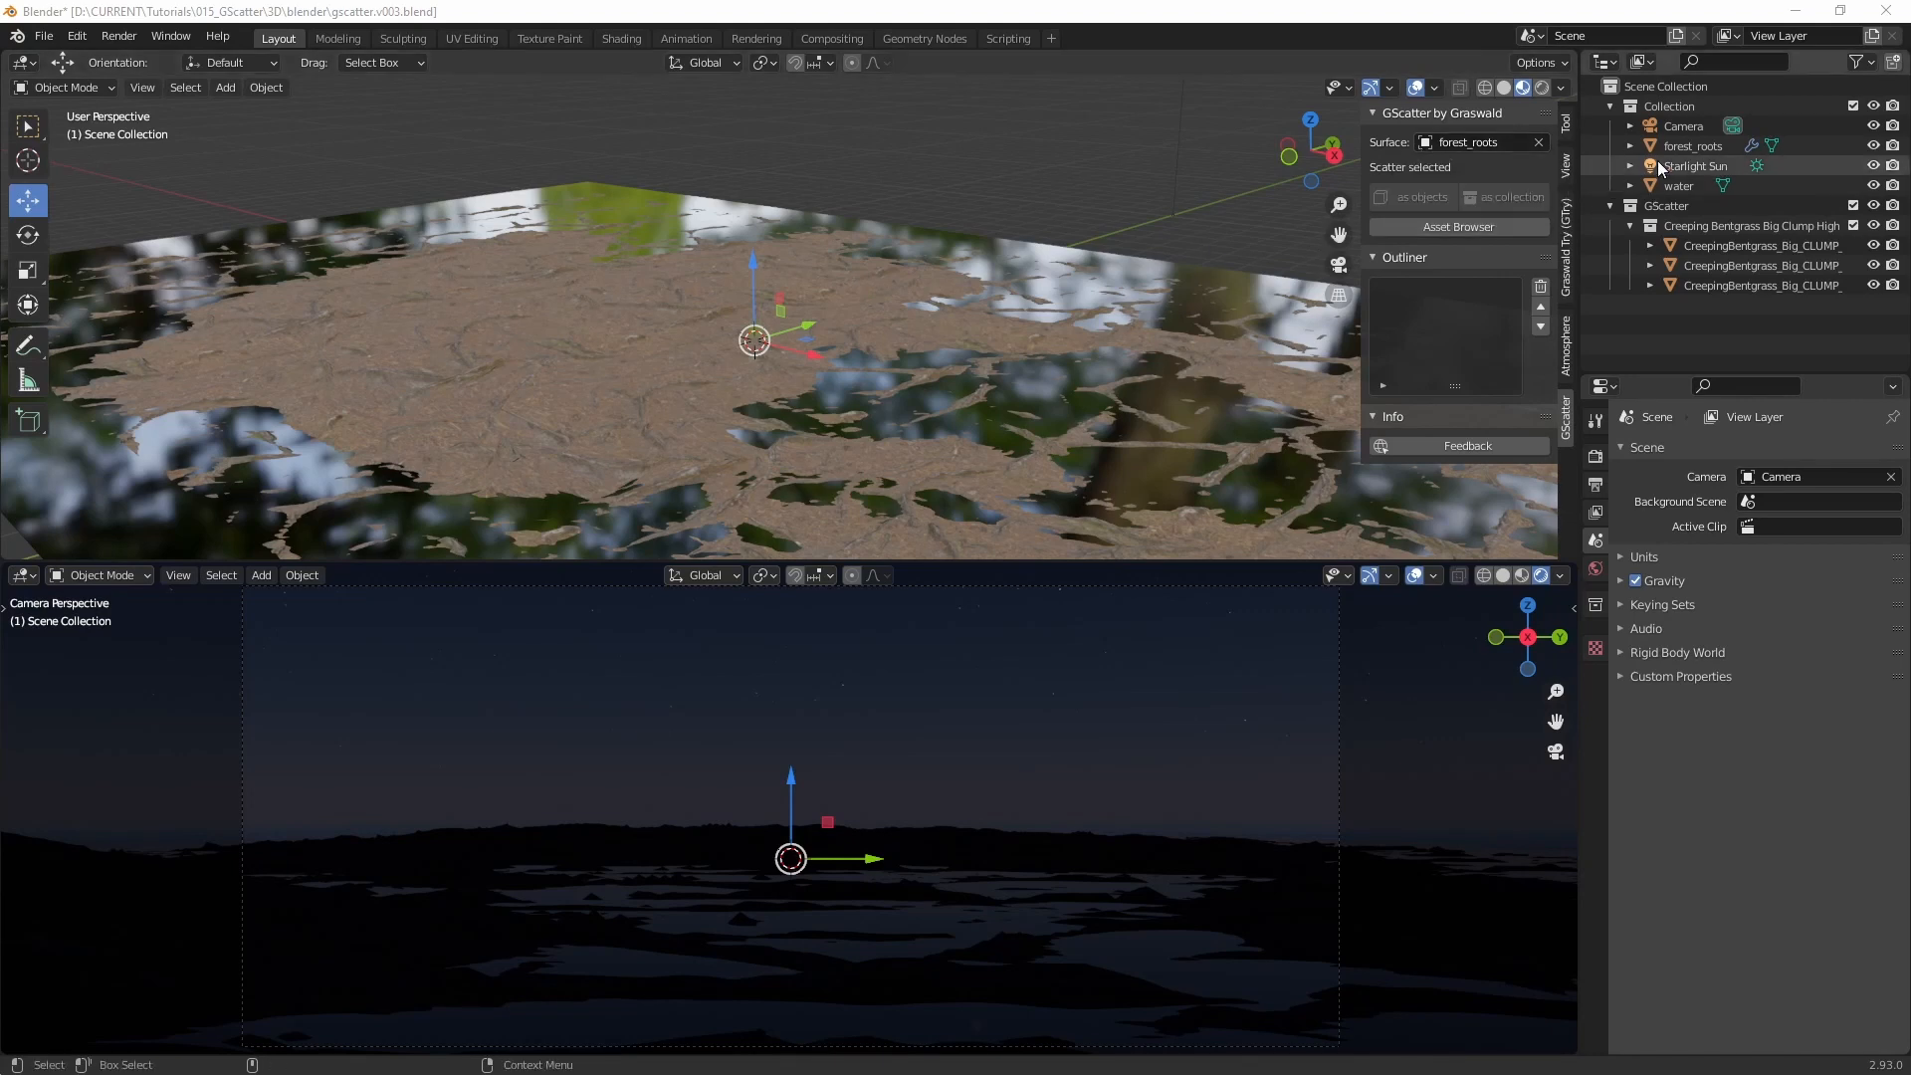
Step: Apply the object scale of forest_roots
{"action": "left_click", "coordinate": [1696, 147]}
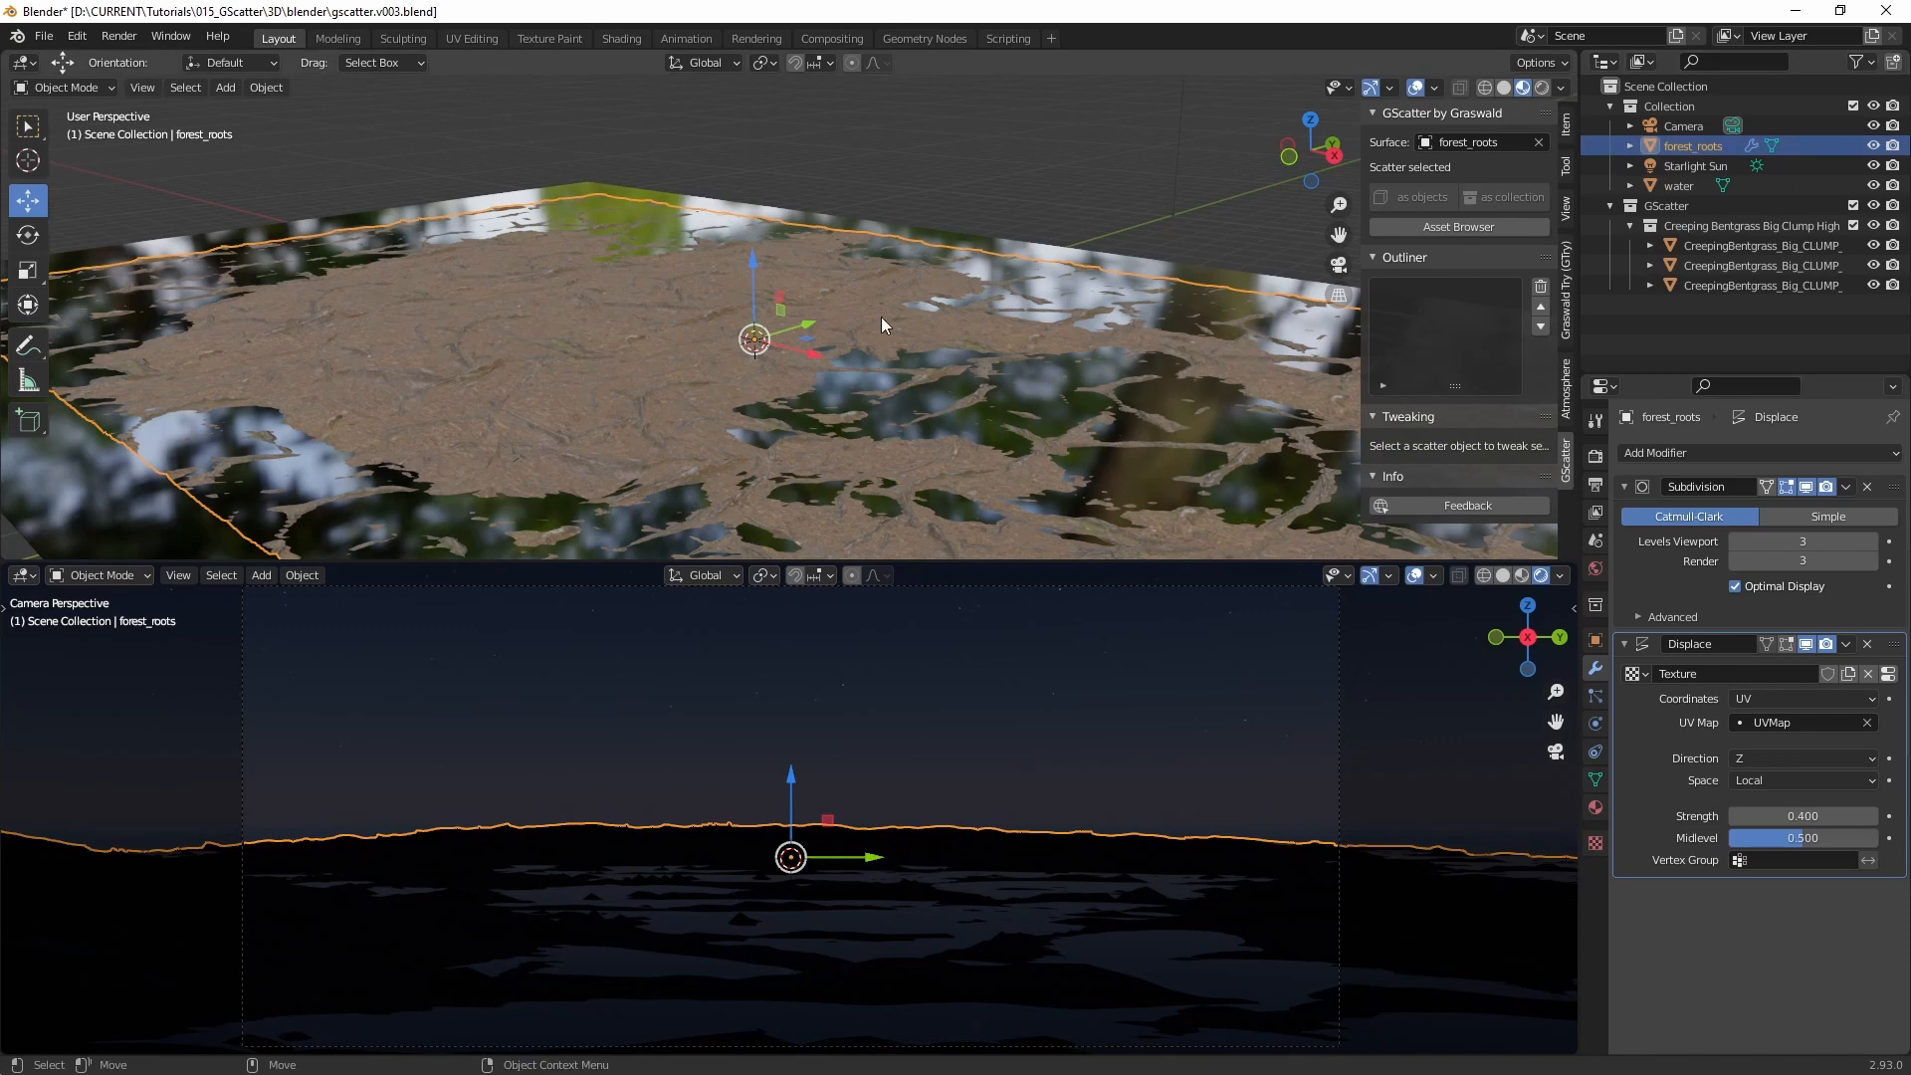
{"action": "scroll", "coordinate": [1105, 199], "scroll_direction": "down", "scroll_amount": 5}
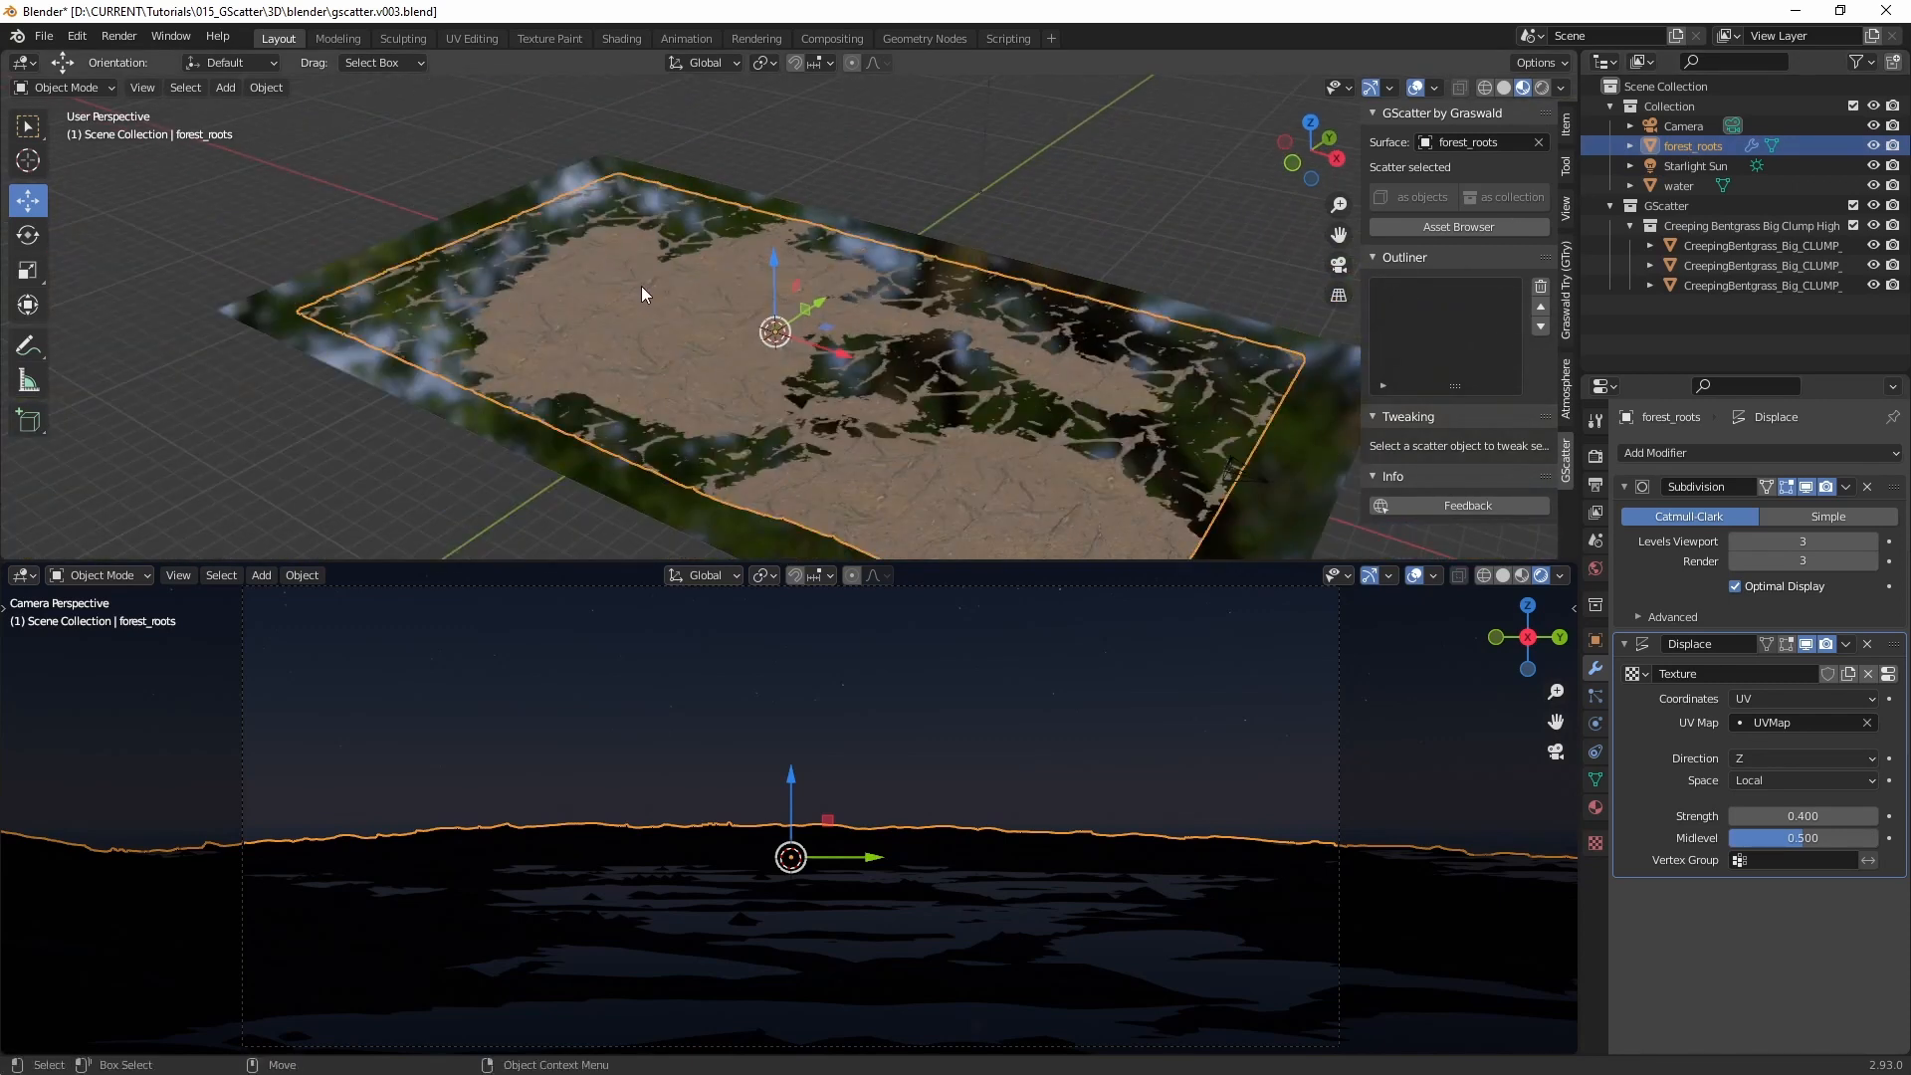
{"action": "scroll", "coordinate": [832, 325], "scroll_direction": "up", "scroll_amount": 4}
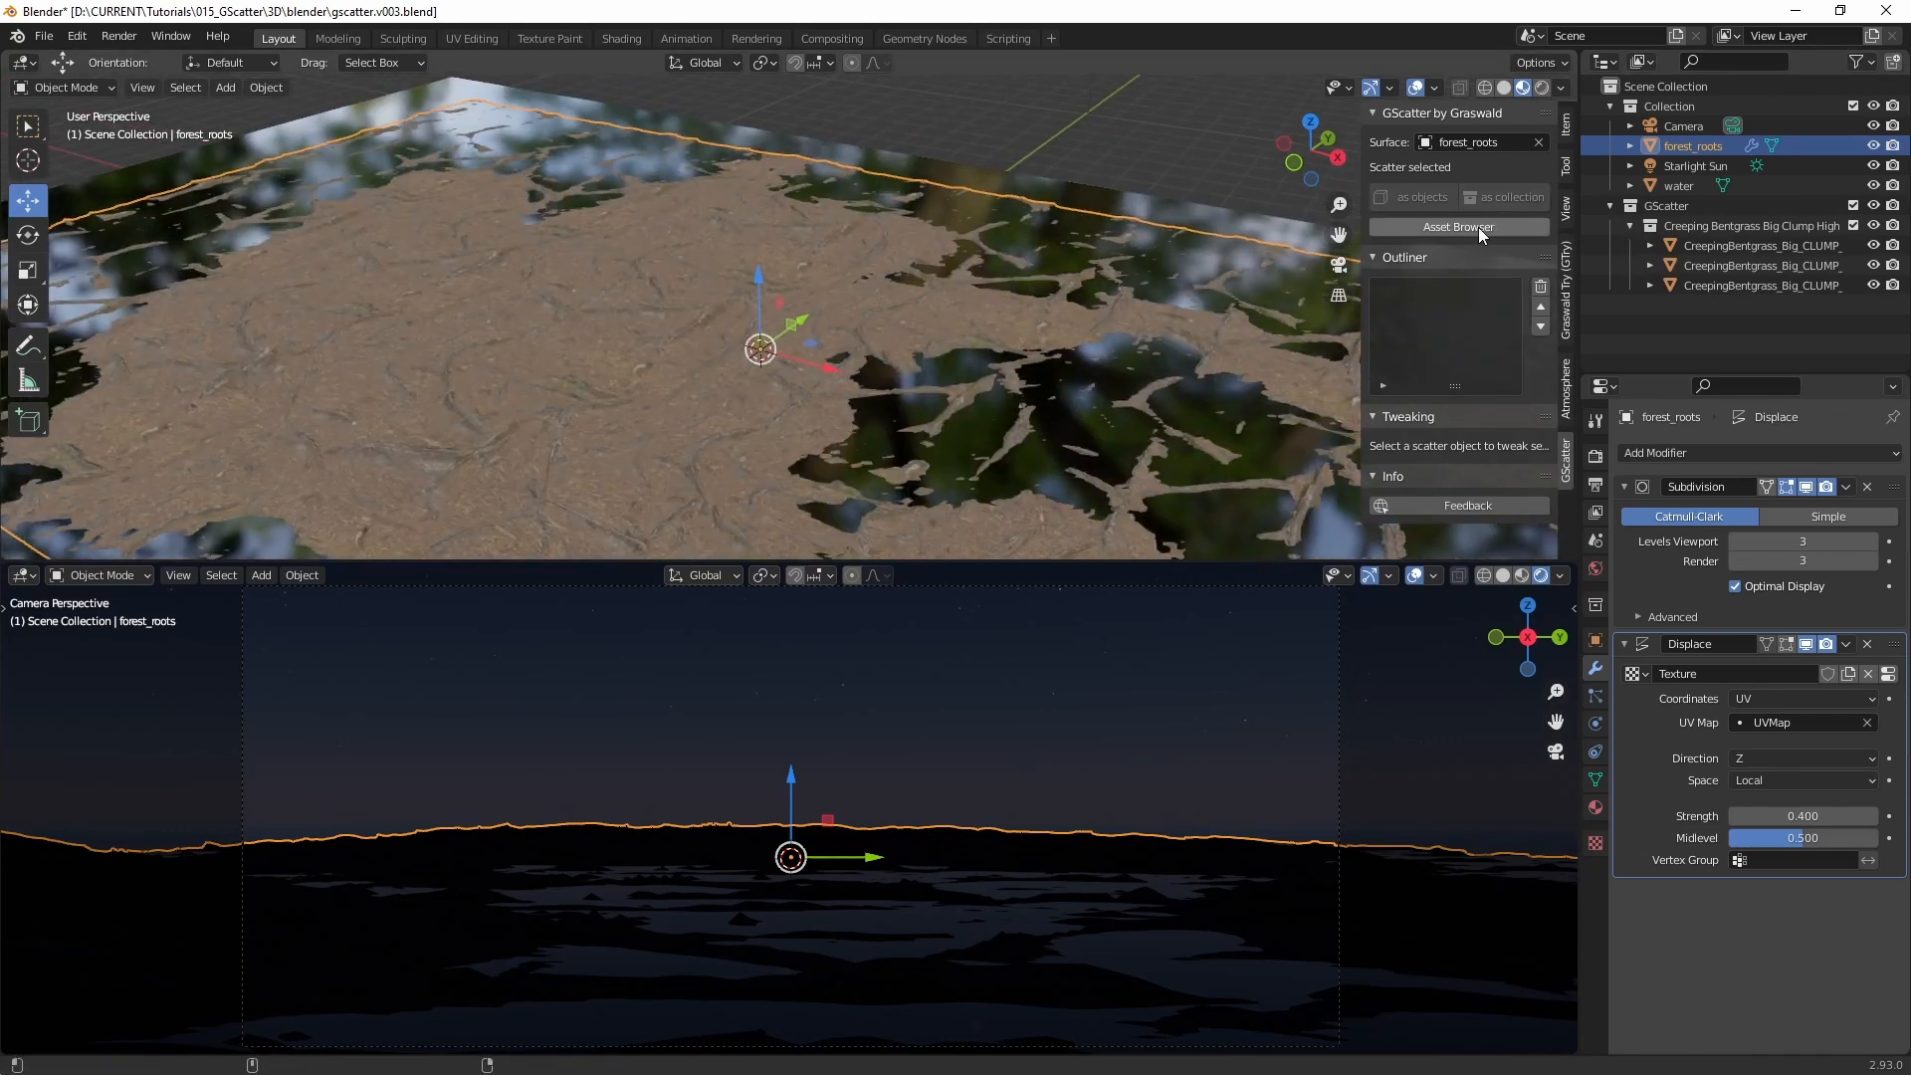
{"action": "scroll", "coordinate": [694, 343], "scroll_direction": "down", "scroll_amount": 5}
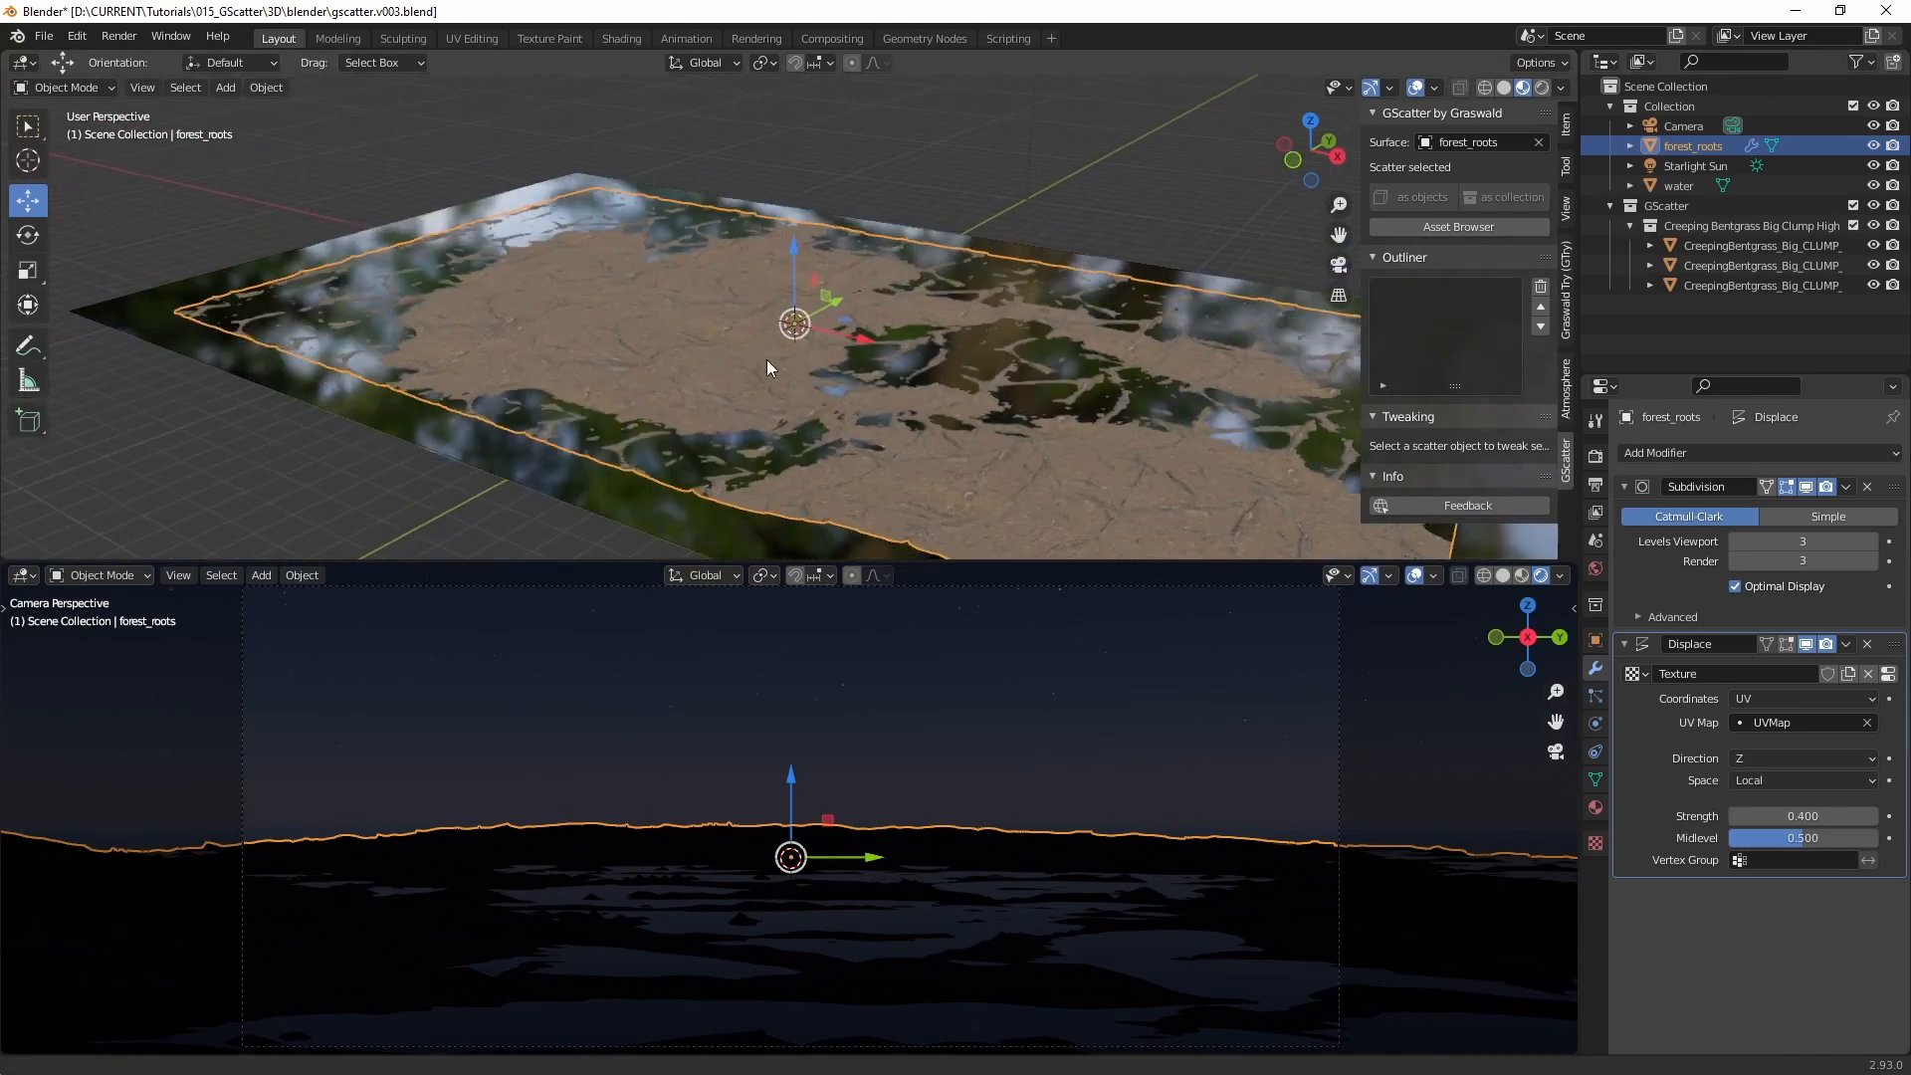
{"action": "middle_click_drag", "start_coordinate": [766, 361], "coordinate": [552, 326]}
{"action": "left_click", "coordinate": [267, 89]}
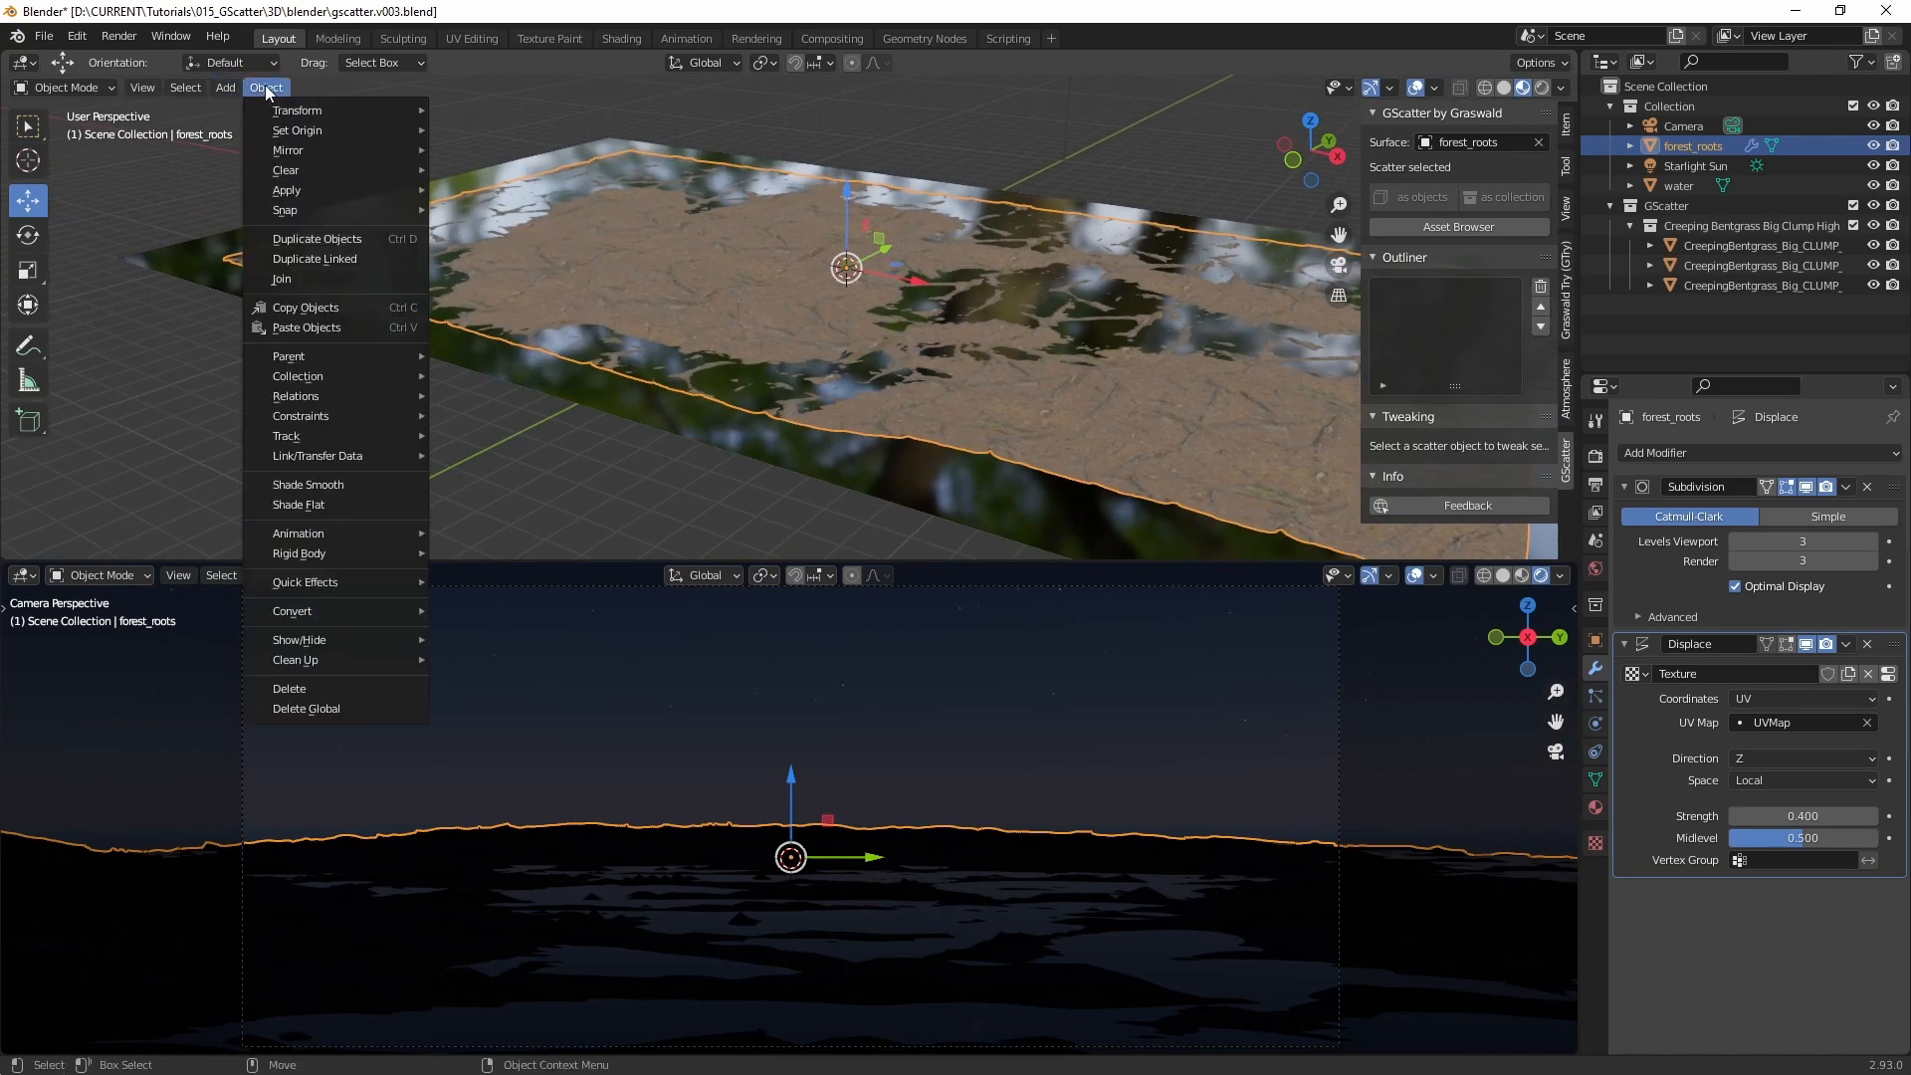
{"action": "mouse_move", "coordinate": [338, 189]}
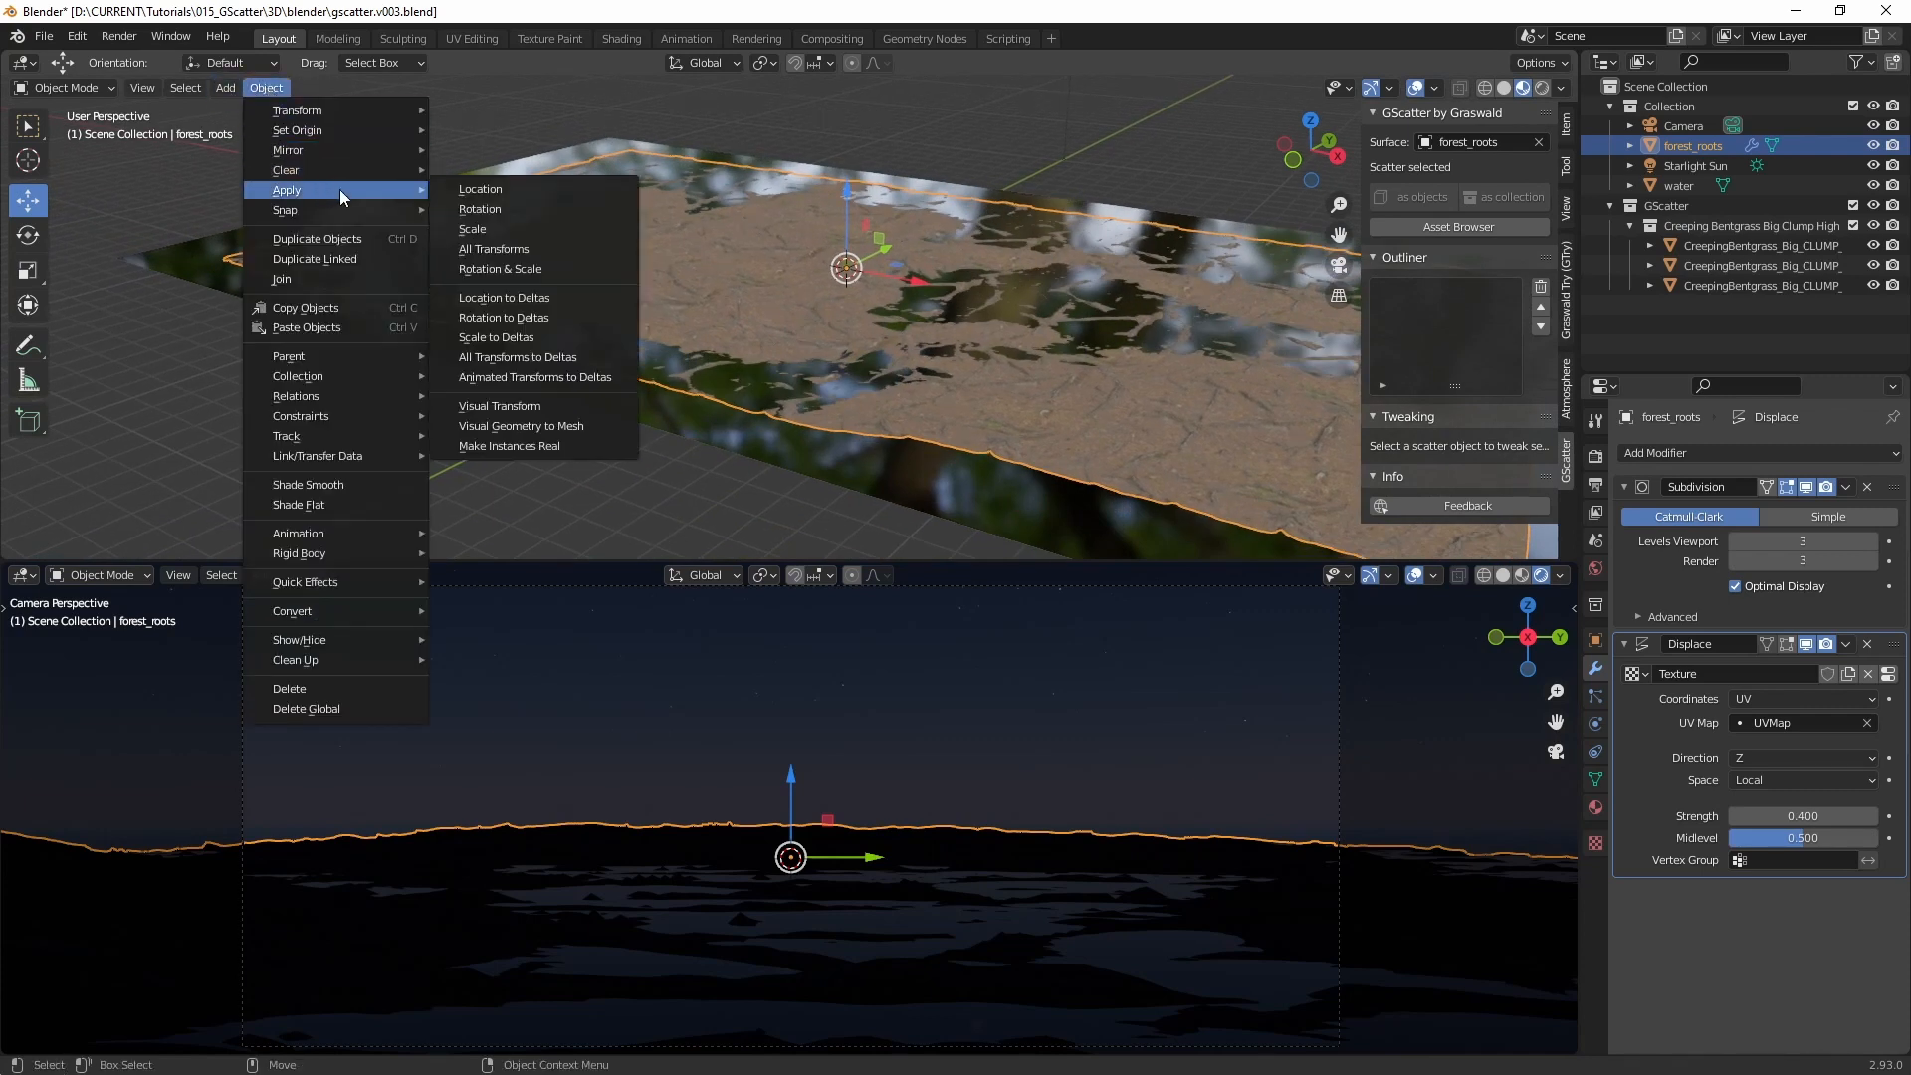
{"action": "left_click", "coordinate": [510, 229]}
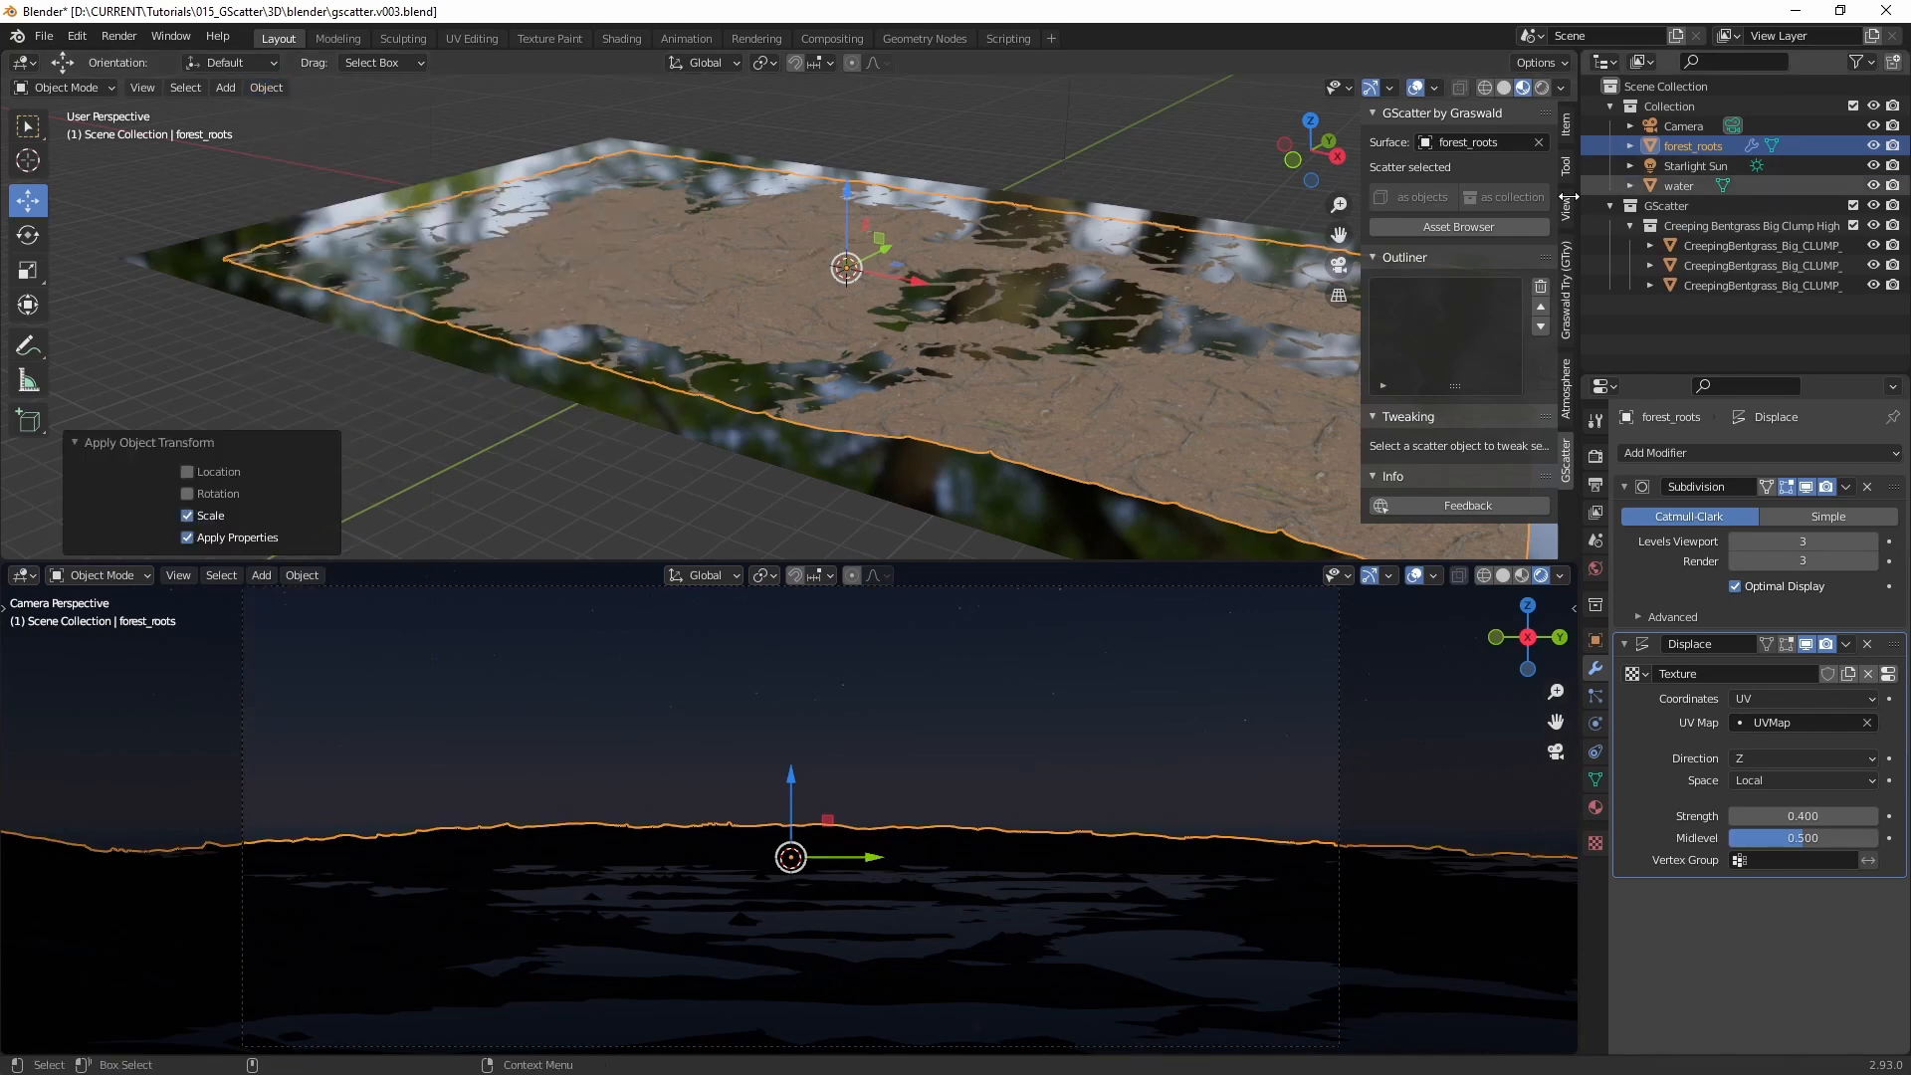
Step: Scatter Creeping Bentgrass Big from the GScatter library on forest_roots, with Clump grow type and High level of detail
{"action": "left_click", "coordinate": [1475, 220]}
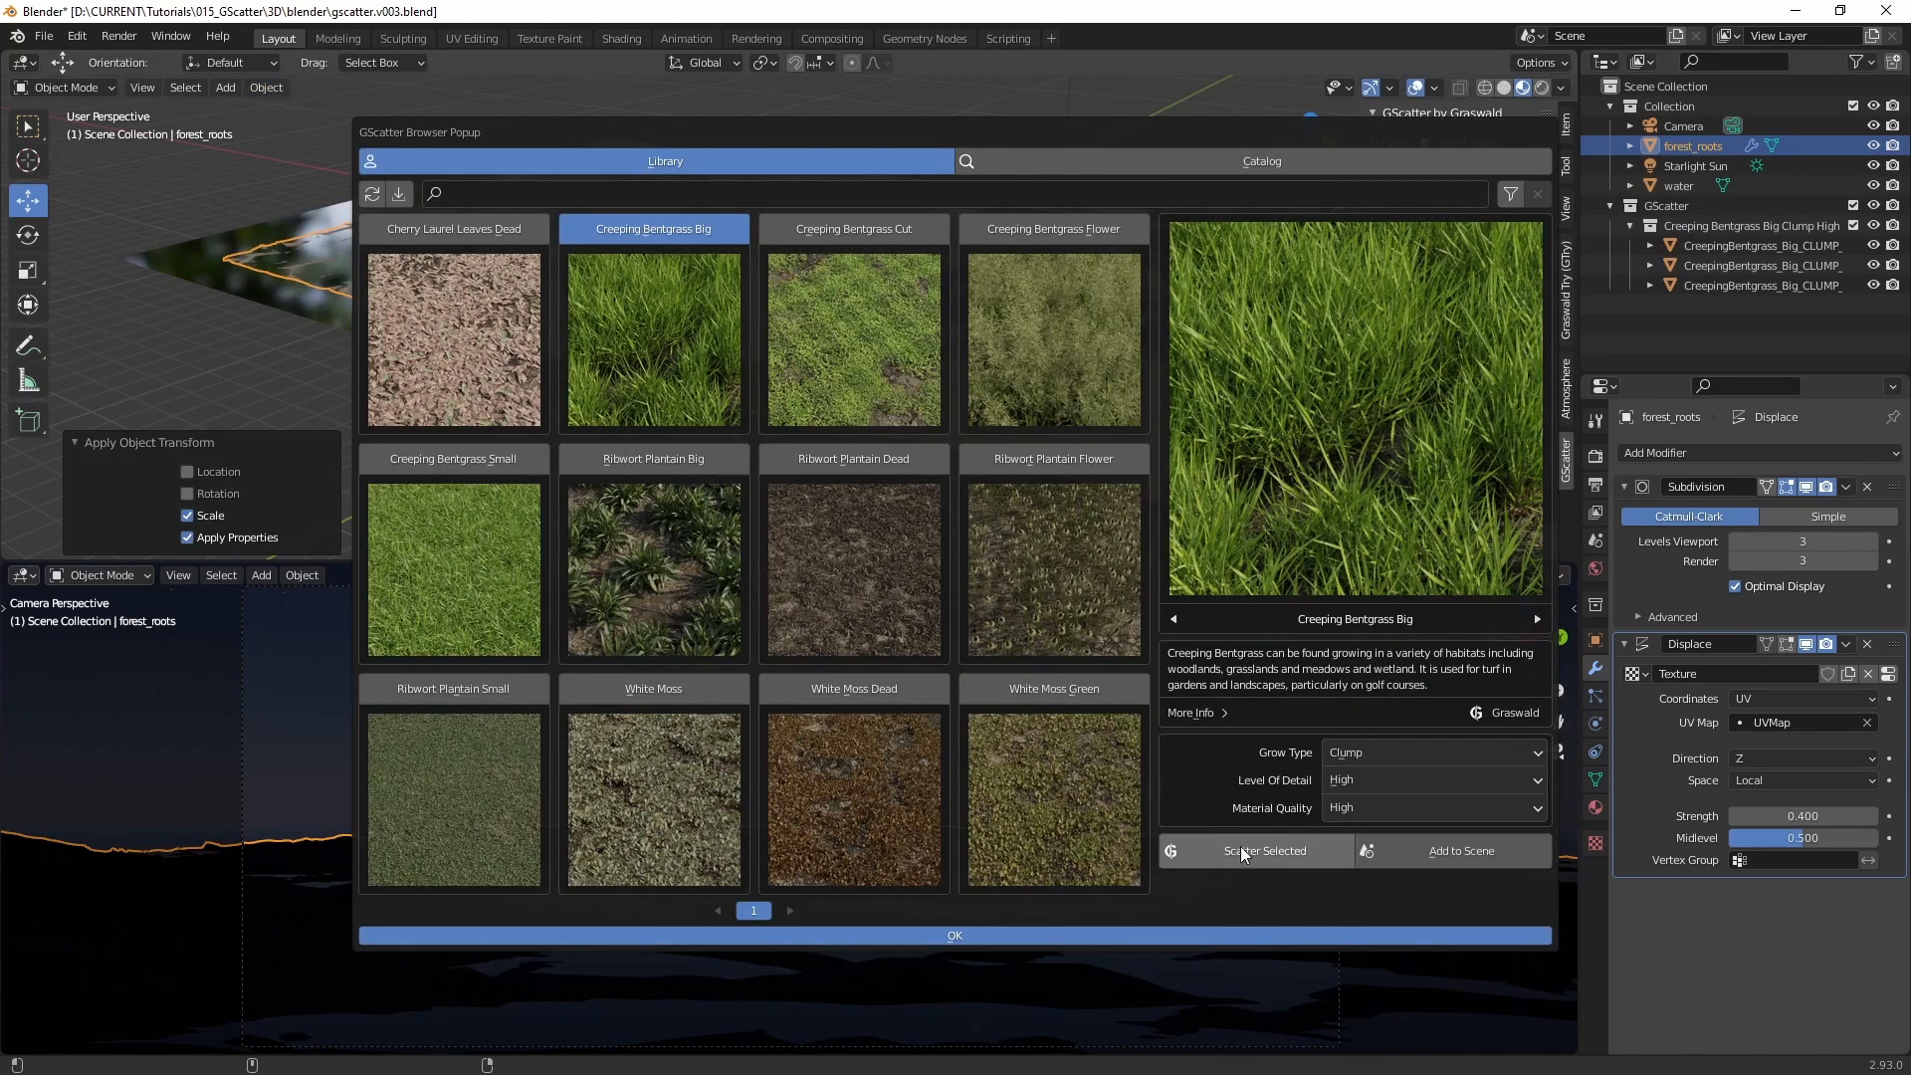
{"action": "left_click", "coordinate": [1273, 851]}
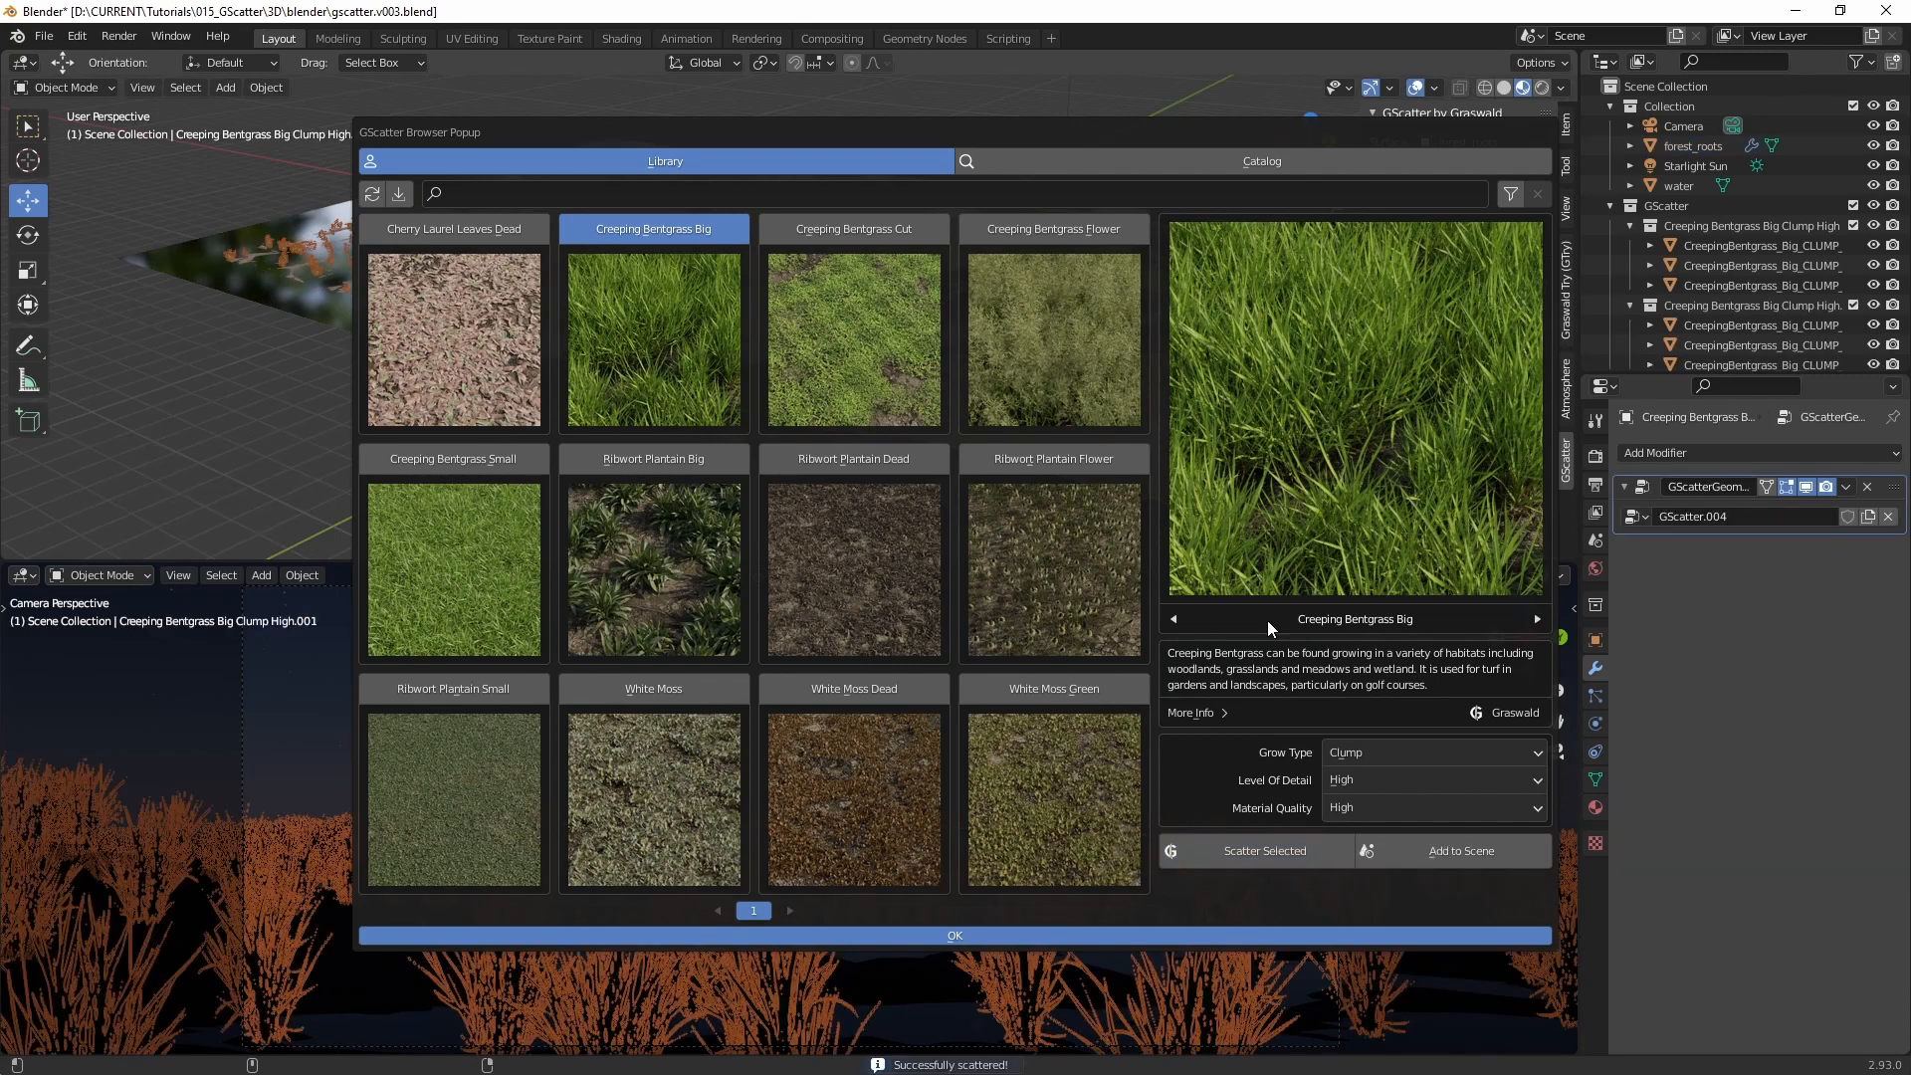
{"action": "left_click", "coordinate": [1020, 934]}
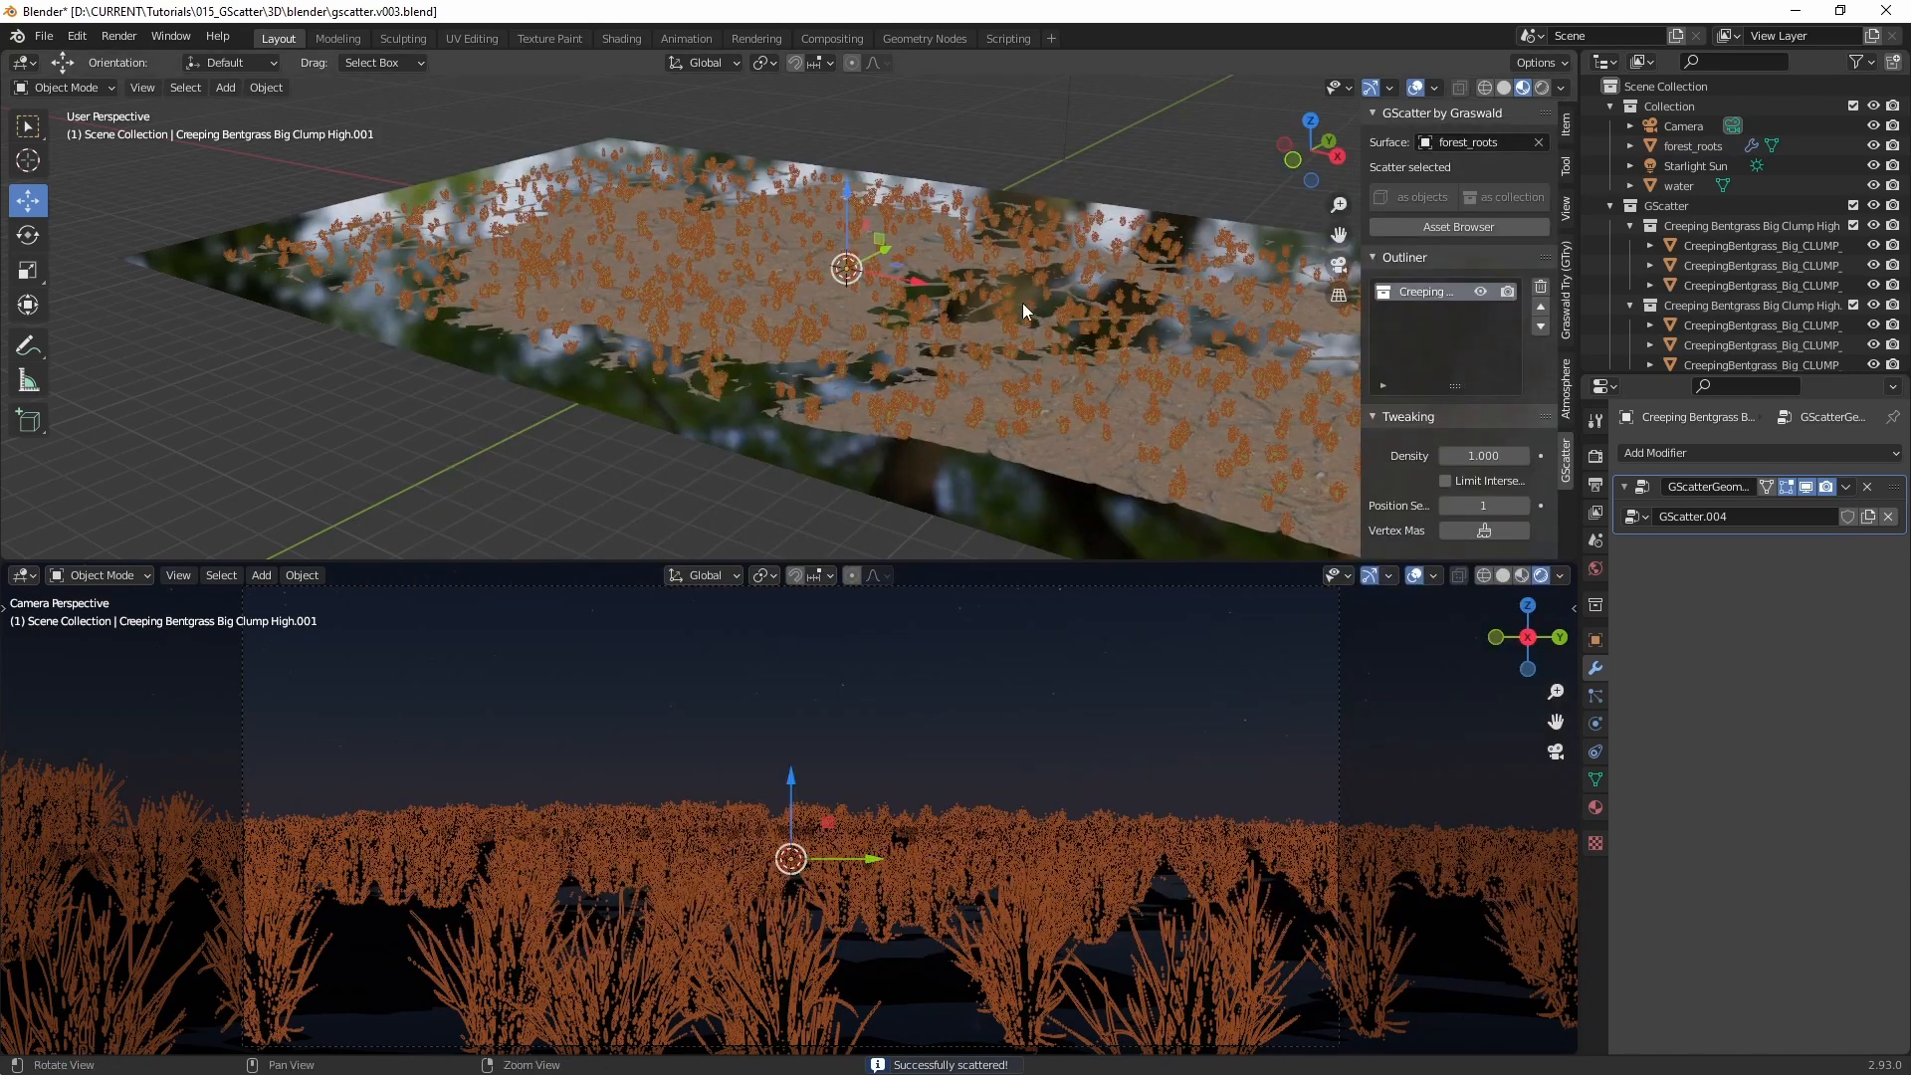
{"action": "middle_click_drag", "start_coordinate": [1076, 330], "coordinate": [1188, 458]}
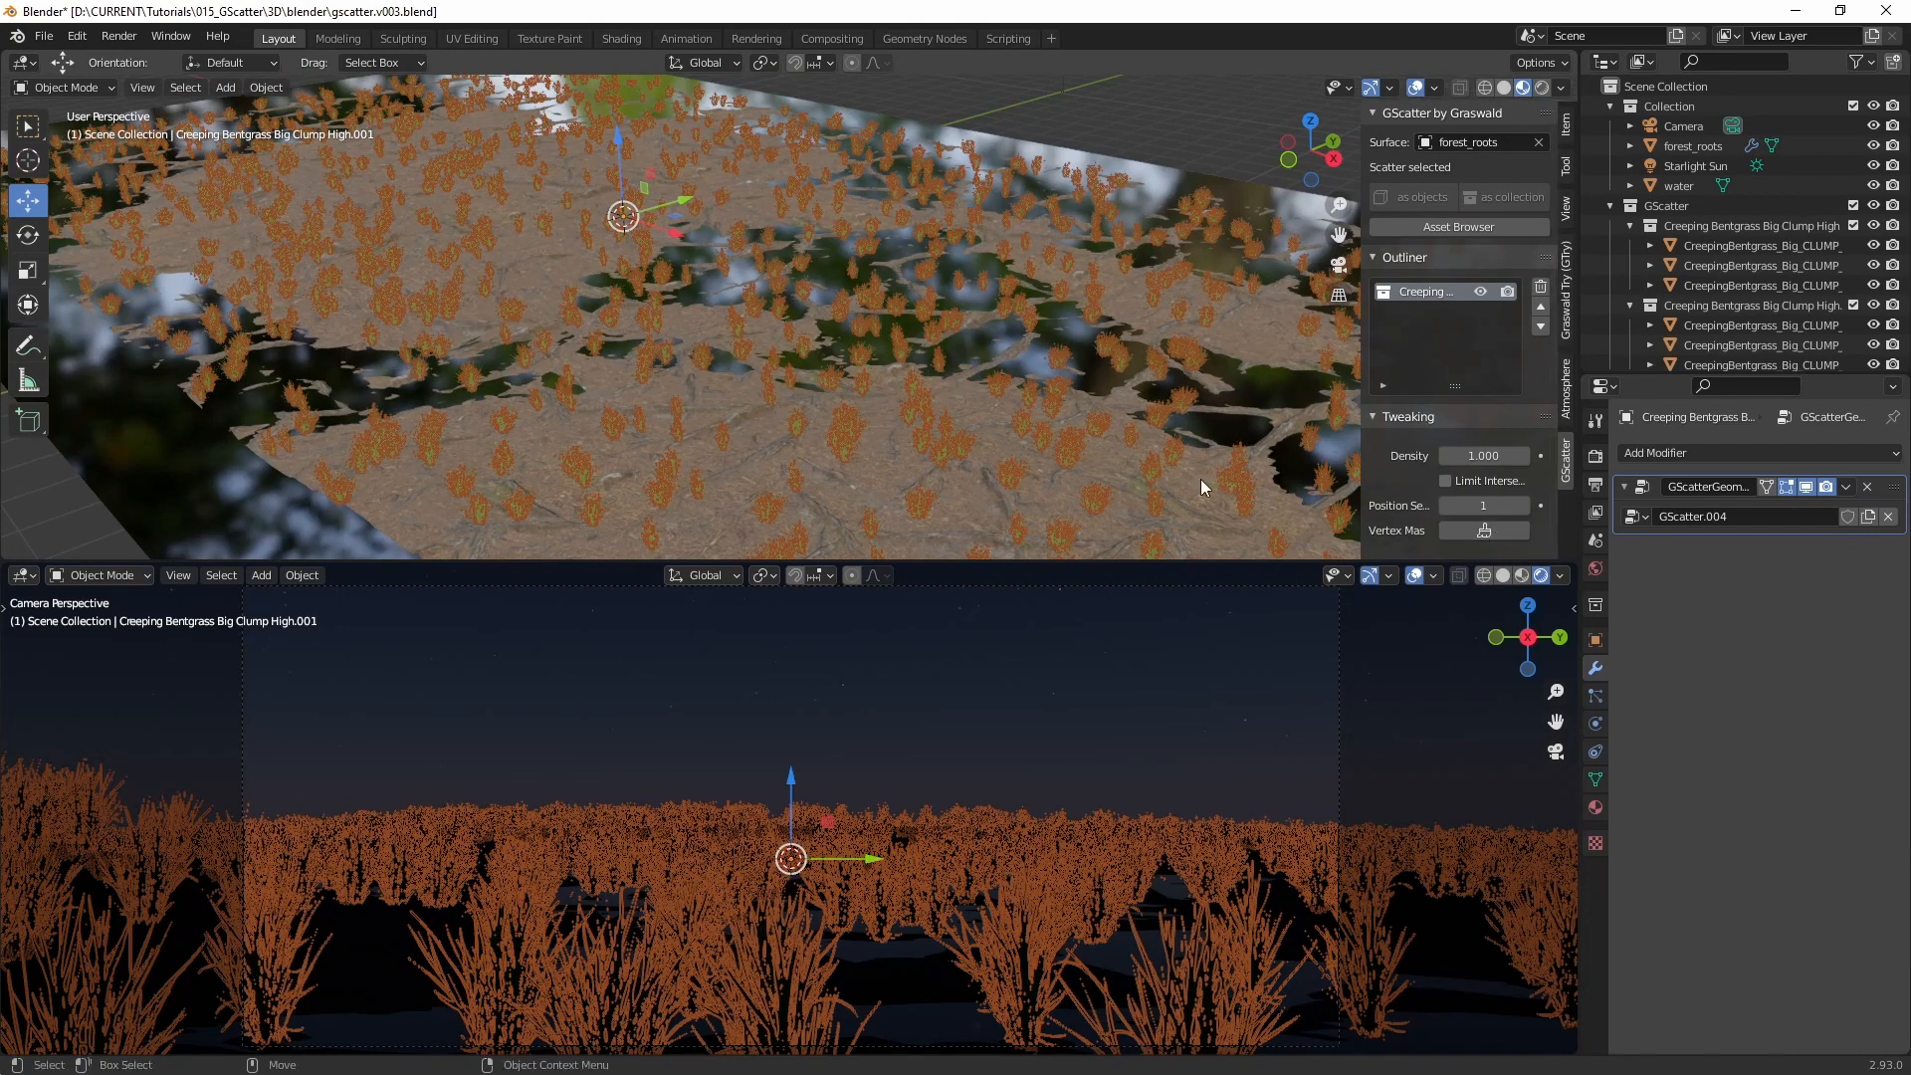
{"action": "left_click", "coordinate": [1691, 150]}
{"action": "key", "text": "shift+h"}
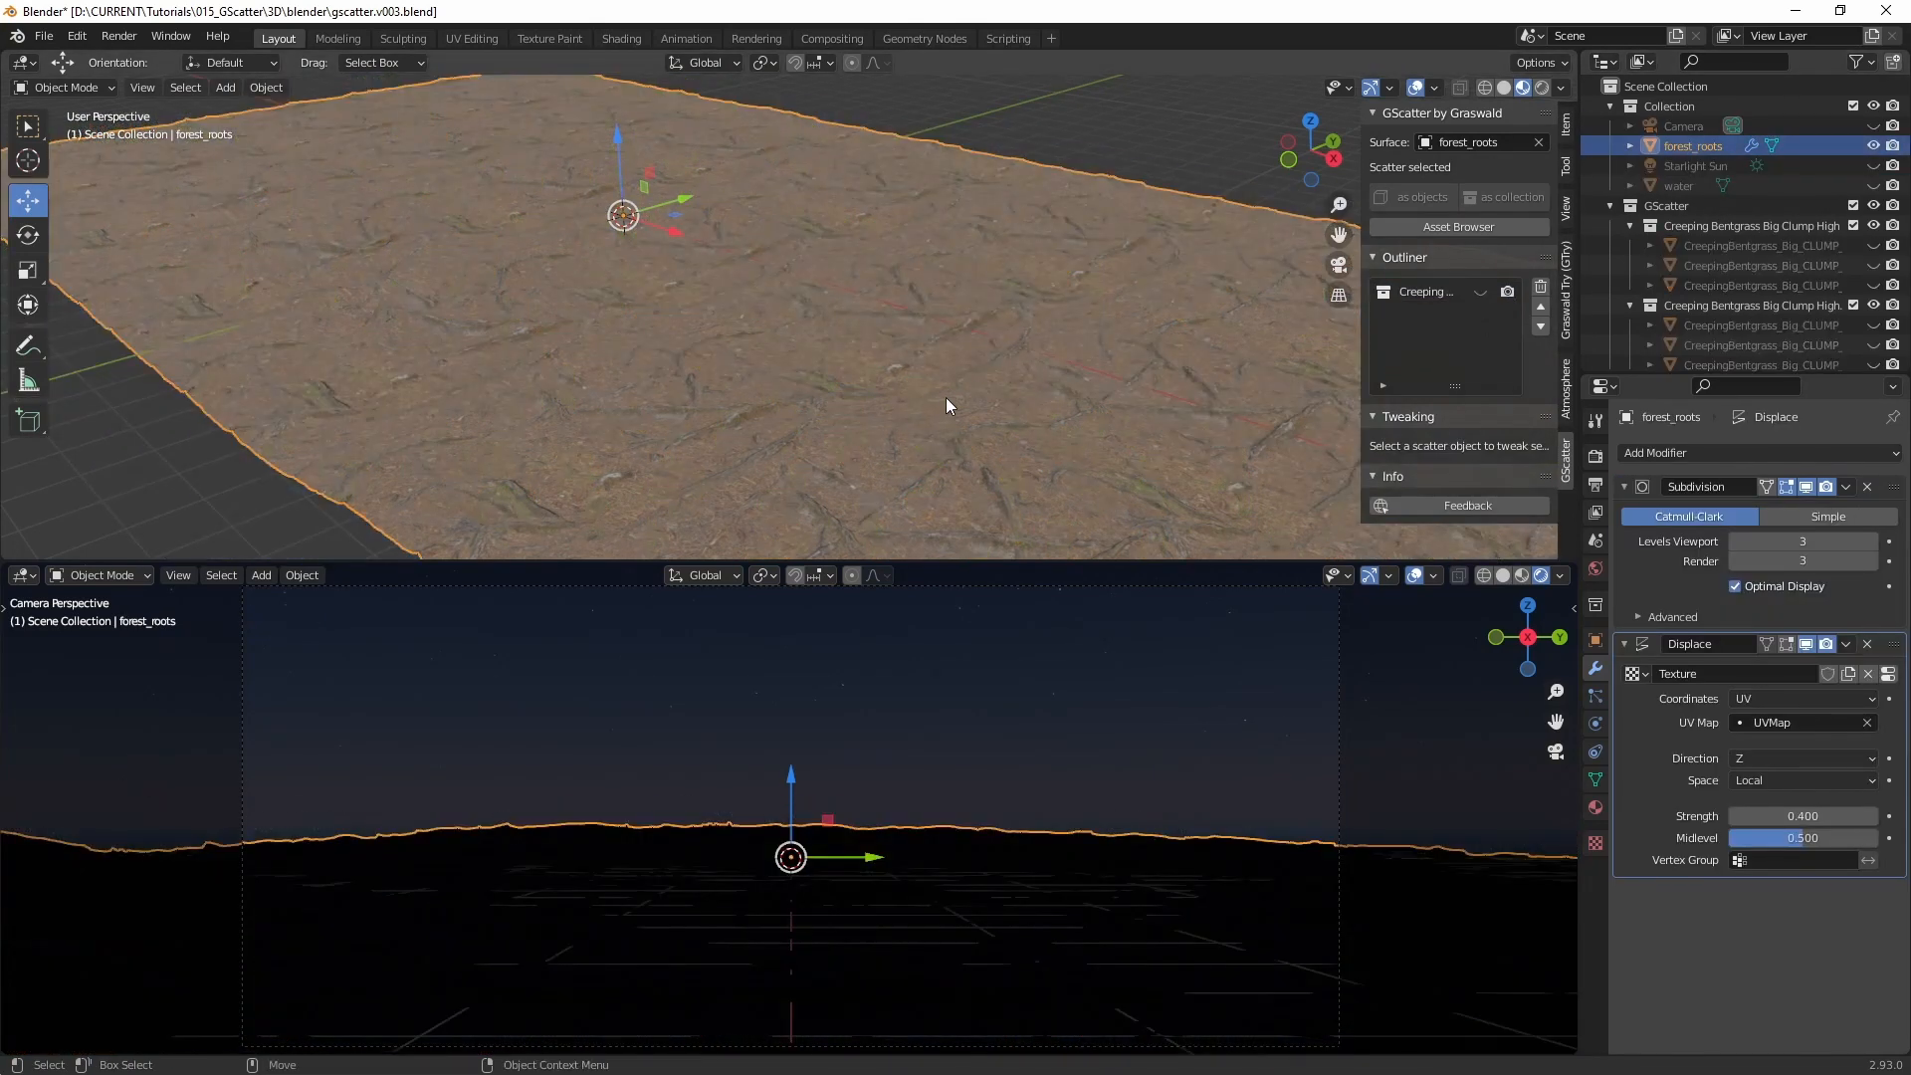
{"action": "key", "text": "alt+h"}
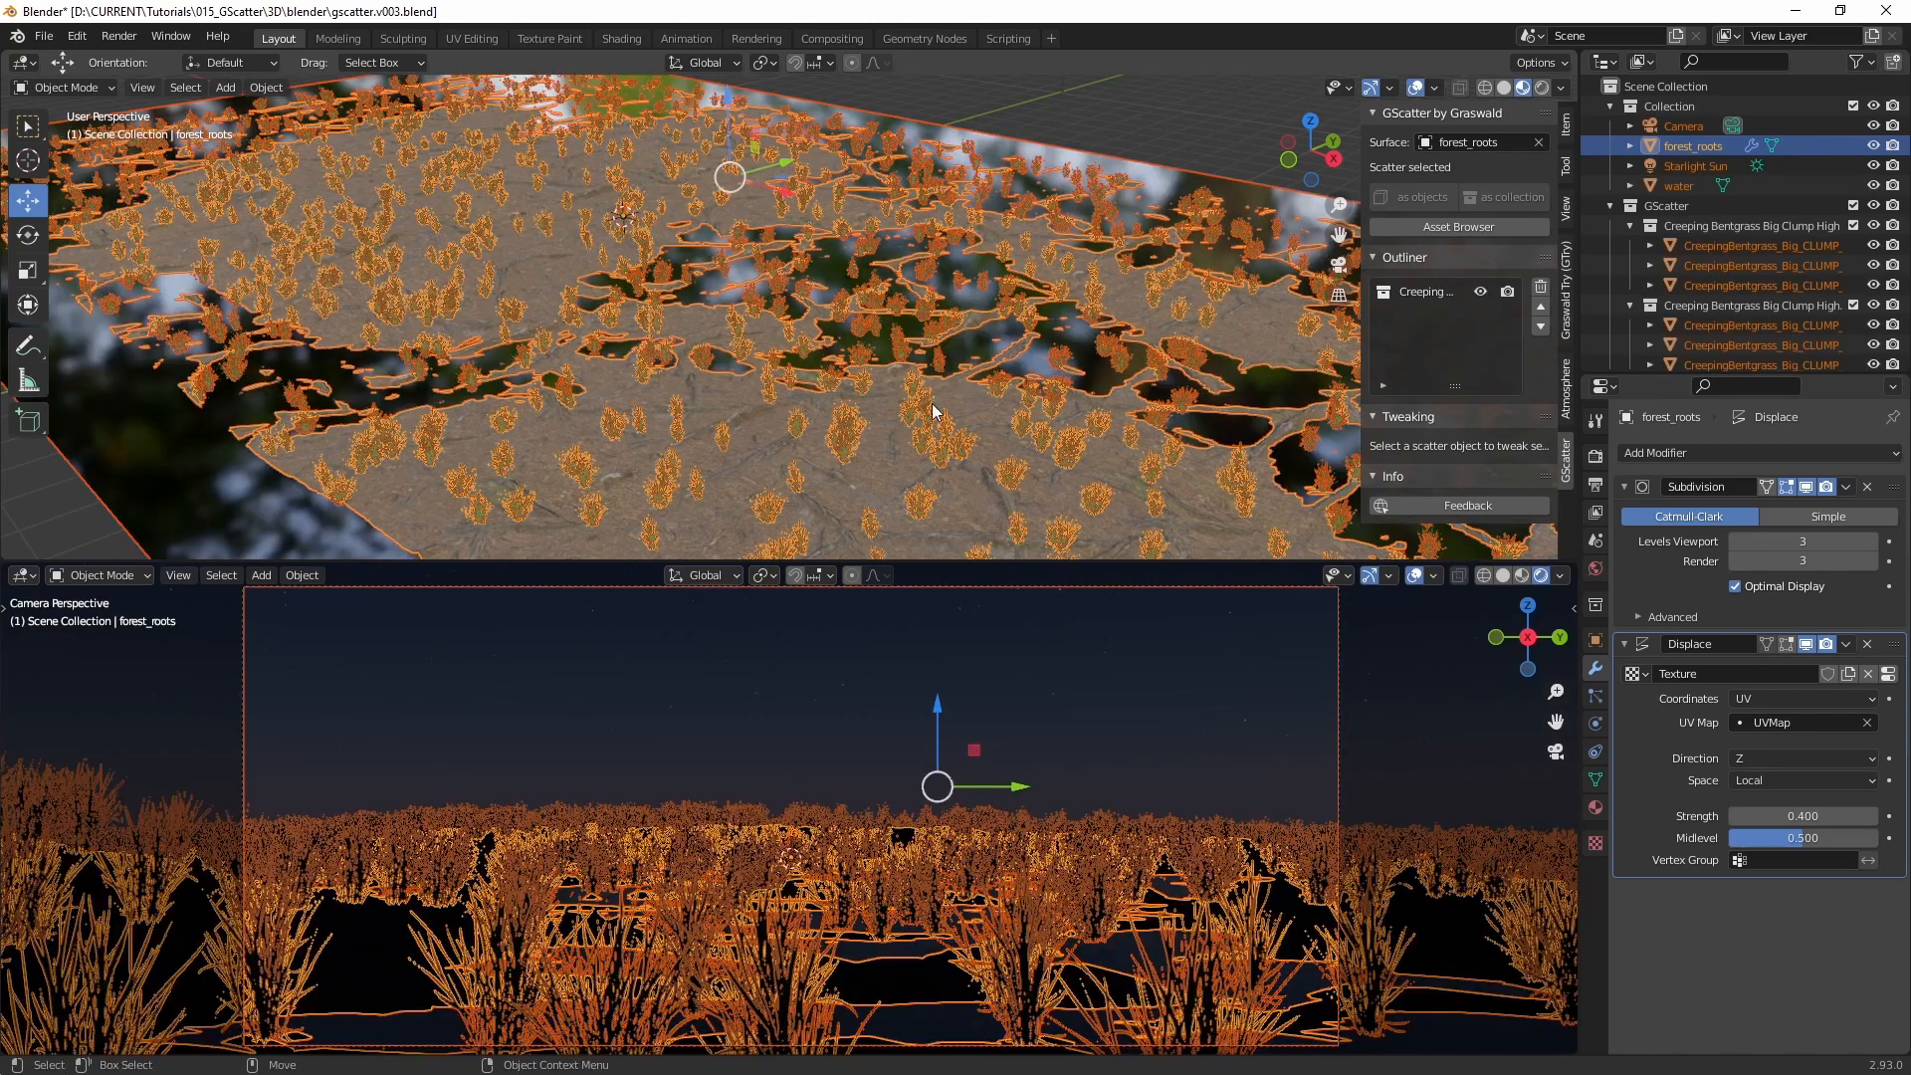
Step: Start painting the vertex mask of the Creeping Bentgrass scatter and draw a winding grass strip at weight 1.000 with a 50 px brush
{"action": "left_click", "coordinate": [1430, 291]}
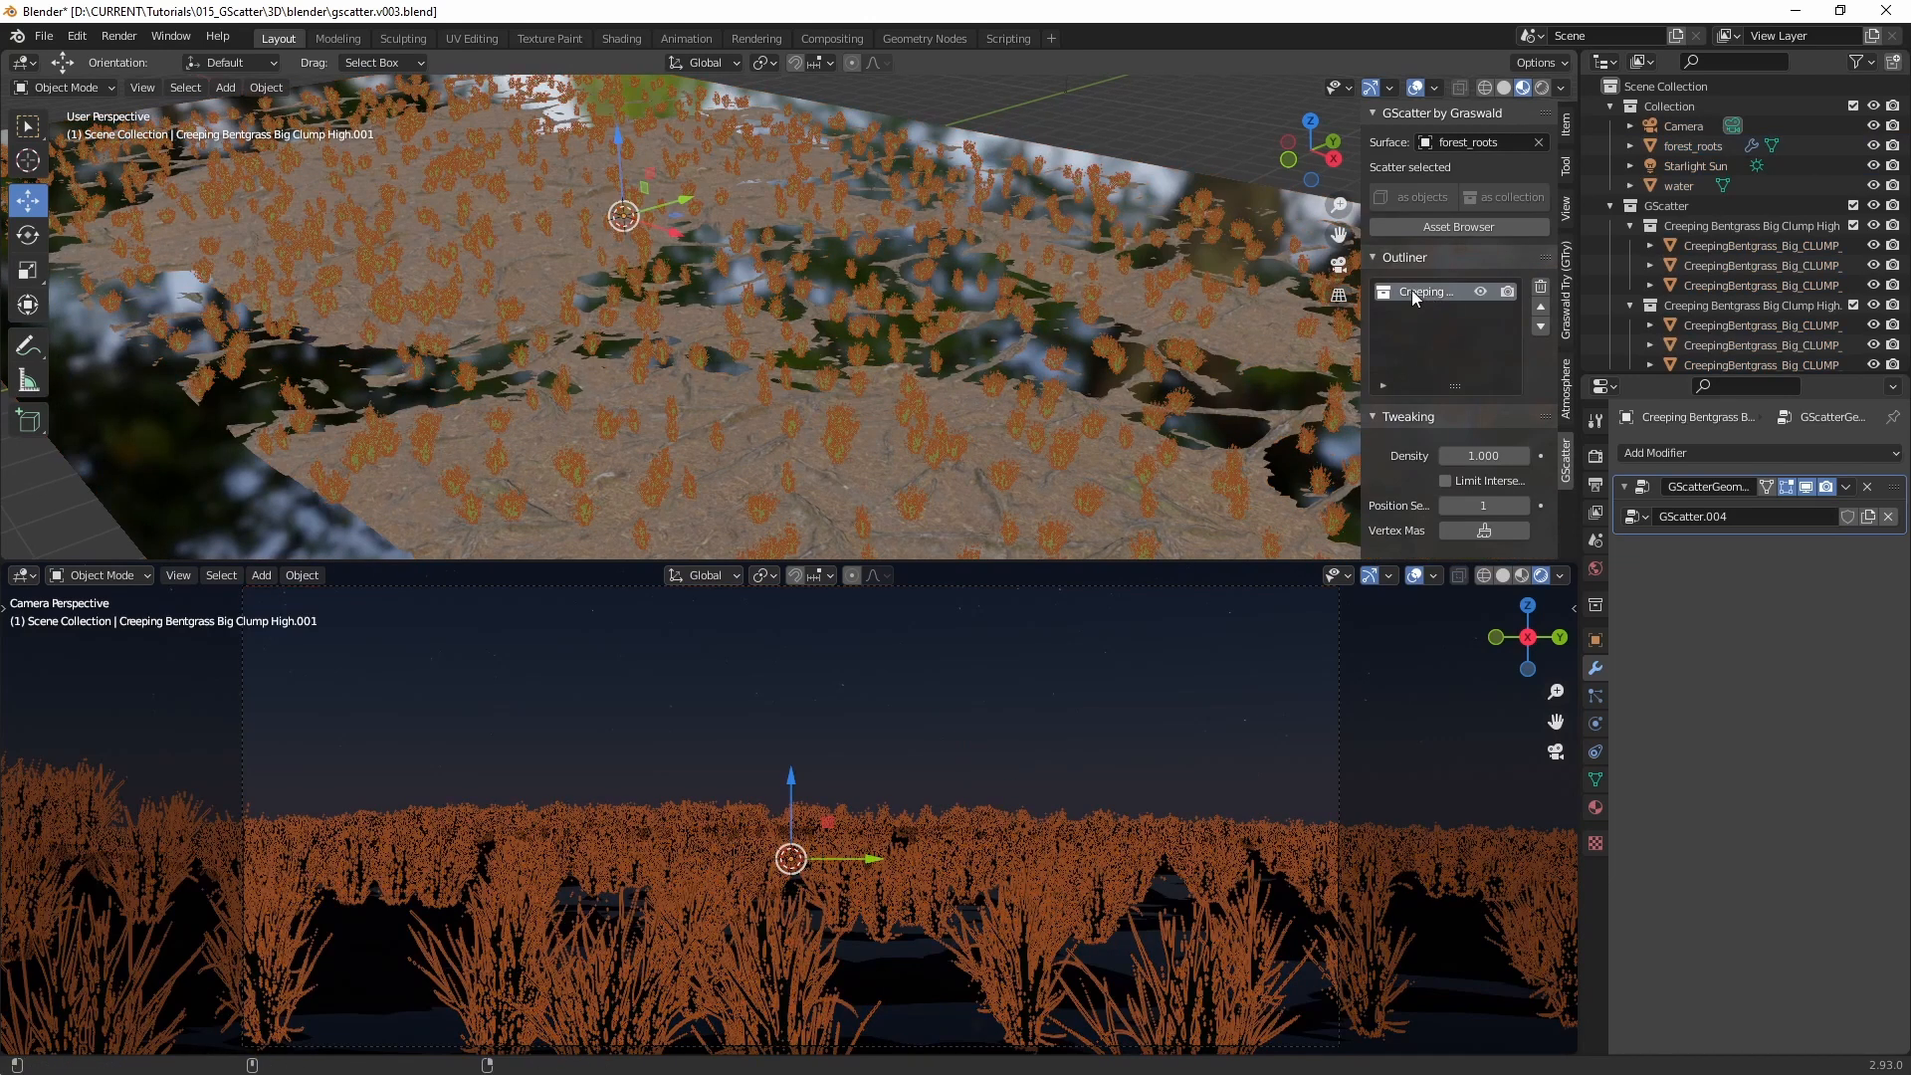
{"action": "left_click", "coordinate": [1483, 531]}
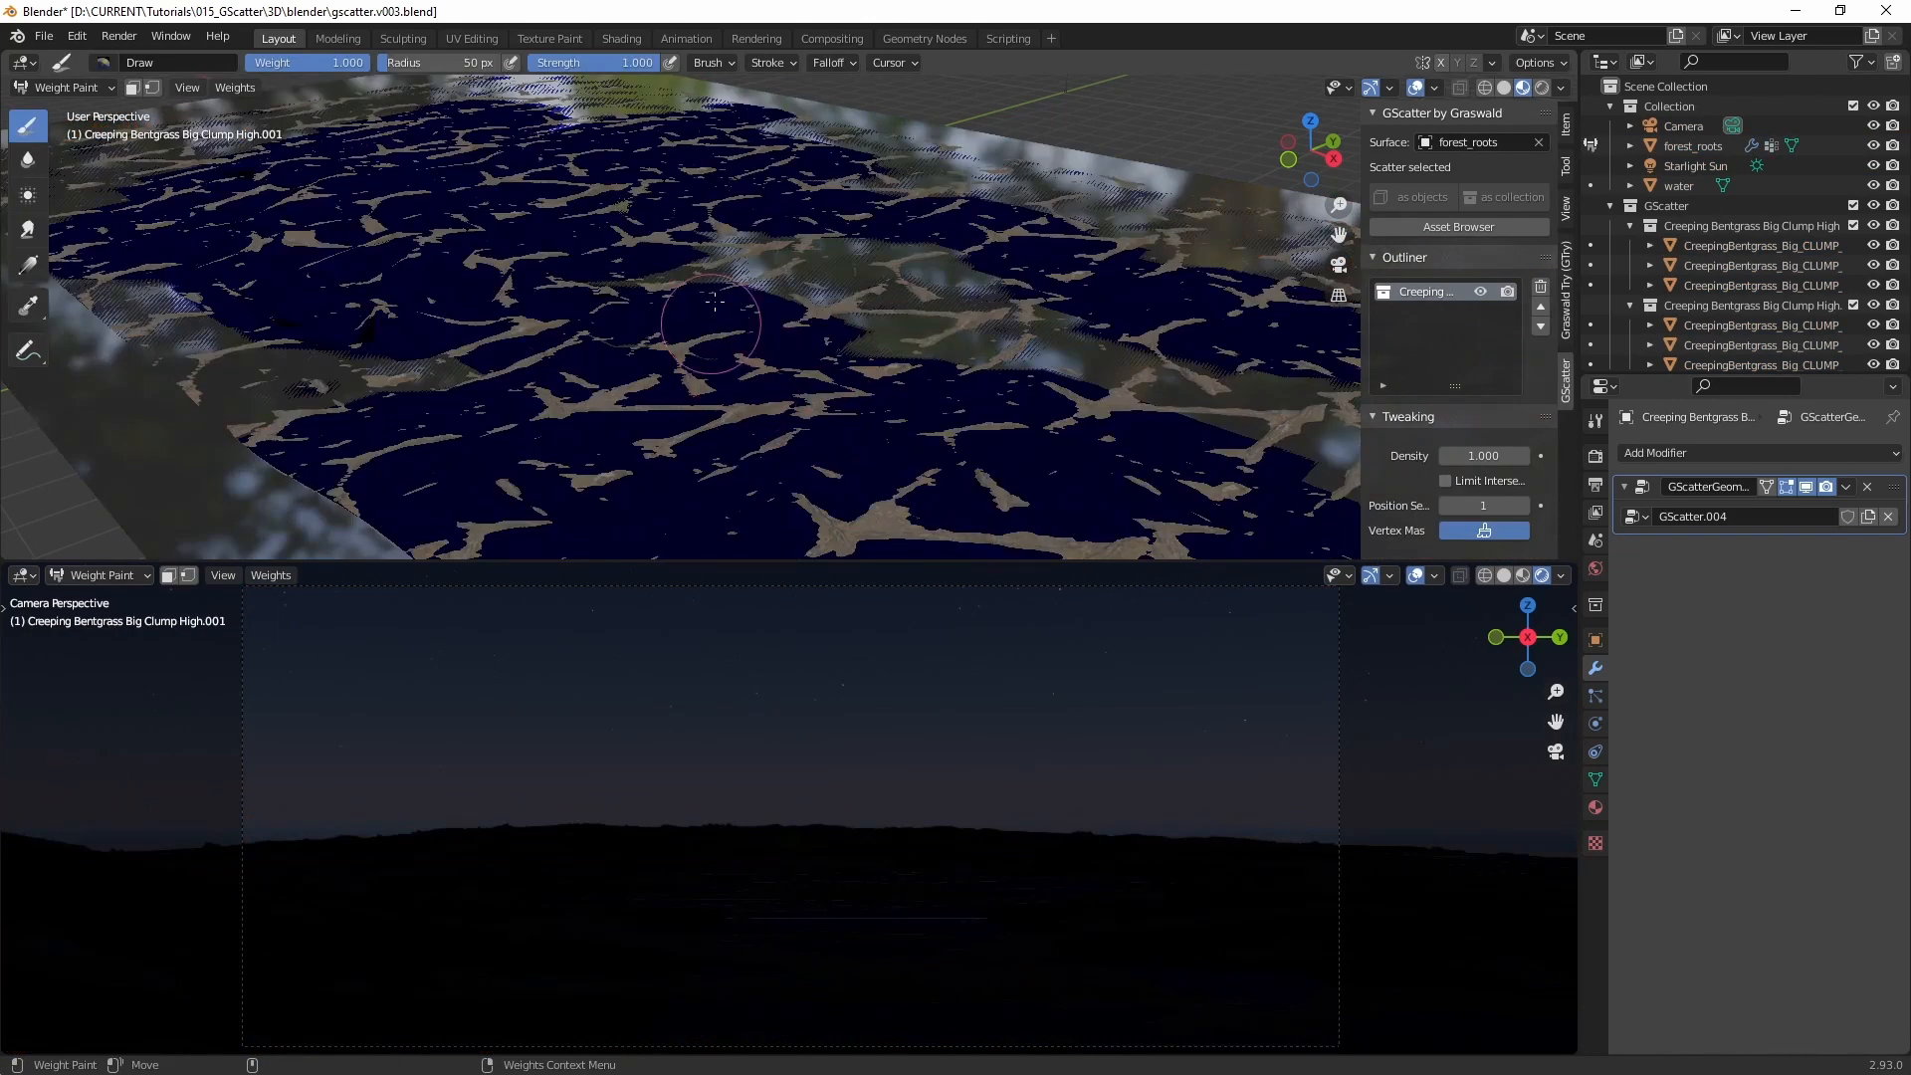
{"action": "mouse_move", "coordinate": [600, 248]}
{"action": "left_mouse_down"}
{"action": "mouse_move", "coordinate": [543, 249]}
{"action": "mouse_move", "coordinate": [793, 183]}
{"action": "mouse_move", "coordinate": [1060, 247]}
{"action": "left_mouse_up"}
{"action": "mouse_move", "coordinate": [778, 197]}
{"action": "left_mouse_down"}
{"action": "mouse_move", "coordinate": [510, 267]}
{"action": "mouse_move", "coordinate": [558, 299]}
{"action": "mouse_move", "coordinate": [757, 314]}
{"action": "mouse_move", "coordinate": [647, 283]}
{"action": "left_mouse_up"}
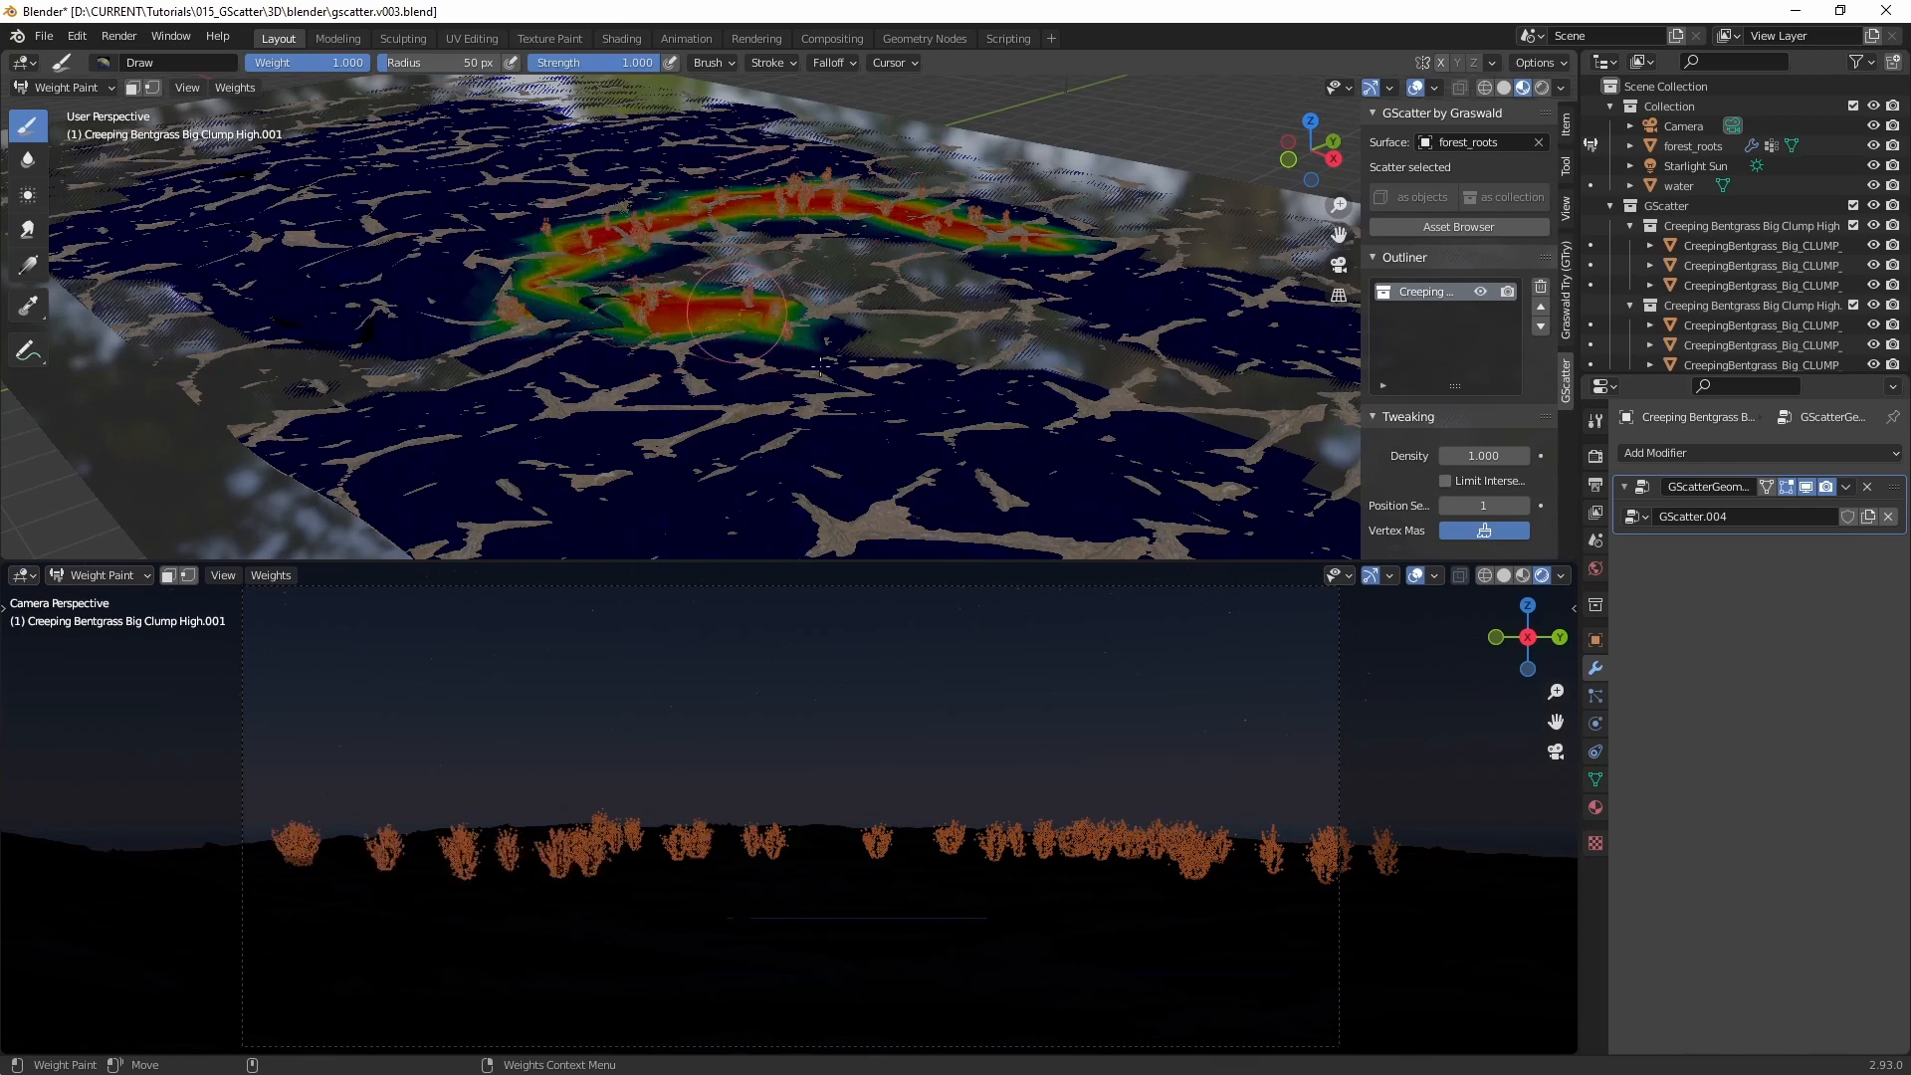
{"action": "mouse_move", "coordinate": [823, 361]}
{"action": "left_mouse_down"}
{"action": "mouse_move", "coordinate": [1205, 457]}
{"action": "mouse_move", "coordinate": [1339, 527]}
{"action": "mouse_move", "coordinate": [730, 370]}
{"action": "mouse_move", "coordinate": [687, 363]}
{"action": "mouse_move", "coordinate": [667, 388]}
{"action": "mouse_move", "coordinate": [896, 468]}
{"action": "mouse_move", "coordinate": [1033, 469]}
{"action": "left_mouse_up"}
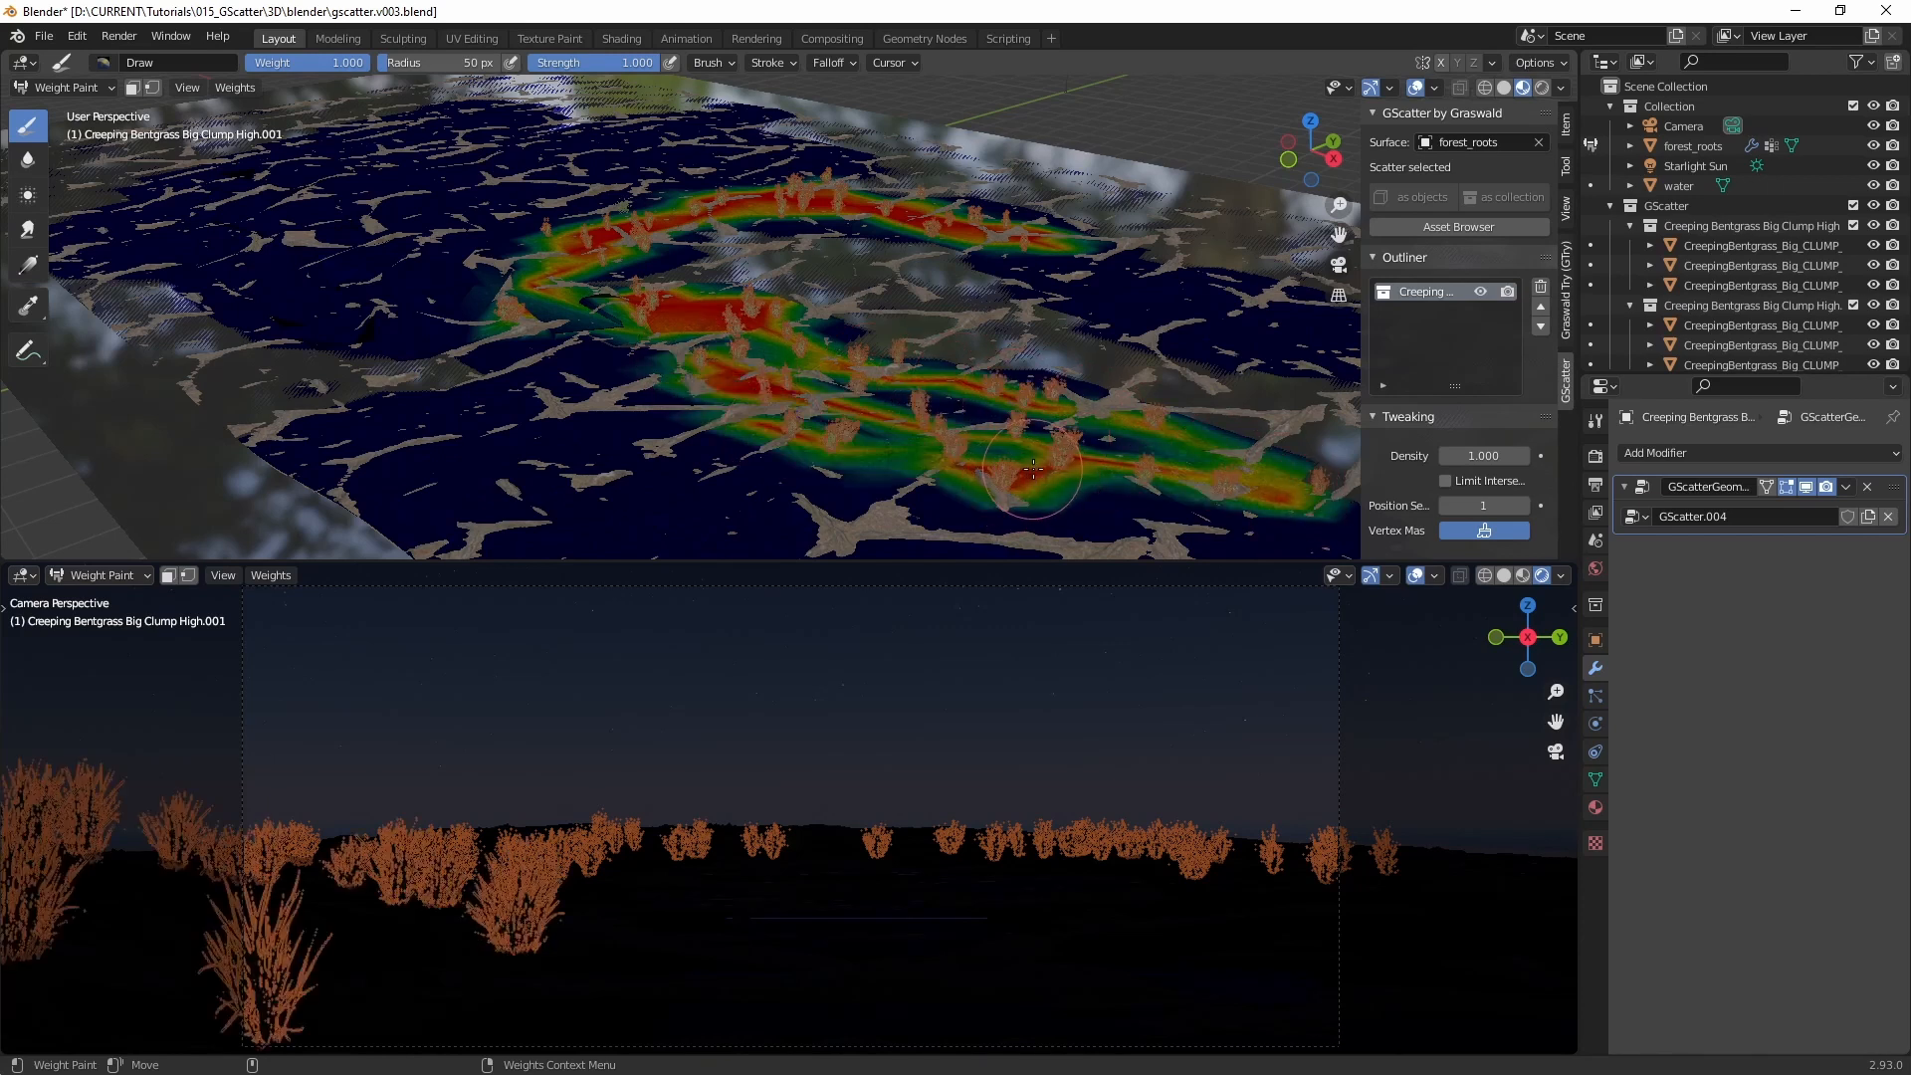
Step: Enlarge the weight brush to 351 px and fill a broad grass patch over the lower strip, on the camera view's left side
{"action": "middle_click_drag", "start_coordinate": [1034, 469], "coordinate": [1045, 512]}
{"action": "scroll", "coordinate": [996, 498], "scroll_direction": "down", "scroll_amount": 3}
{"action": "middle_click_drag", "start_coordinate": [856, 478], "coordinate": [821, 453]}
{"action": "scroll", "coordinate": [821, 453], "scroll_direction": "up", "scroll_amount": 2}
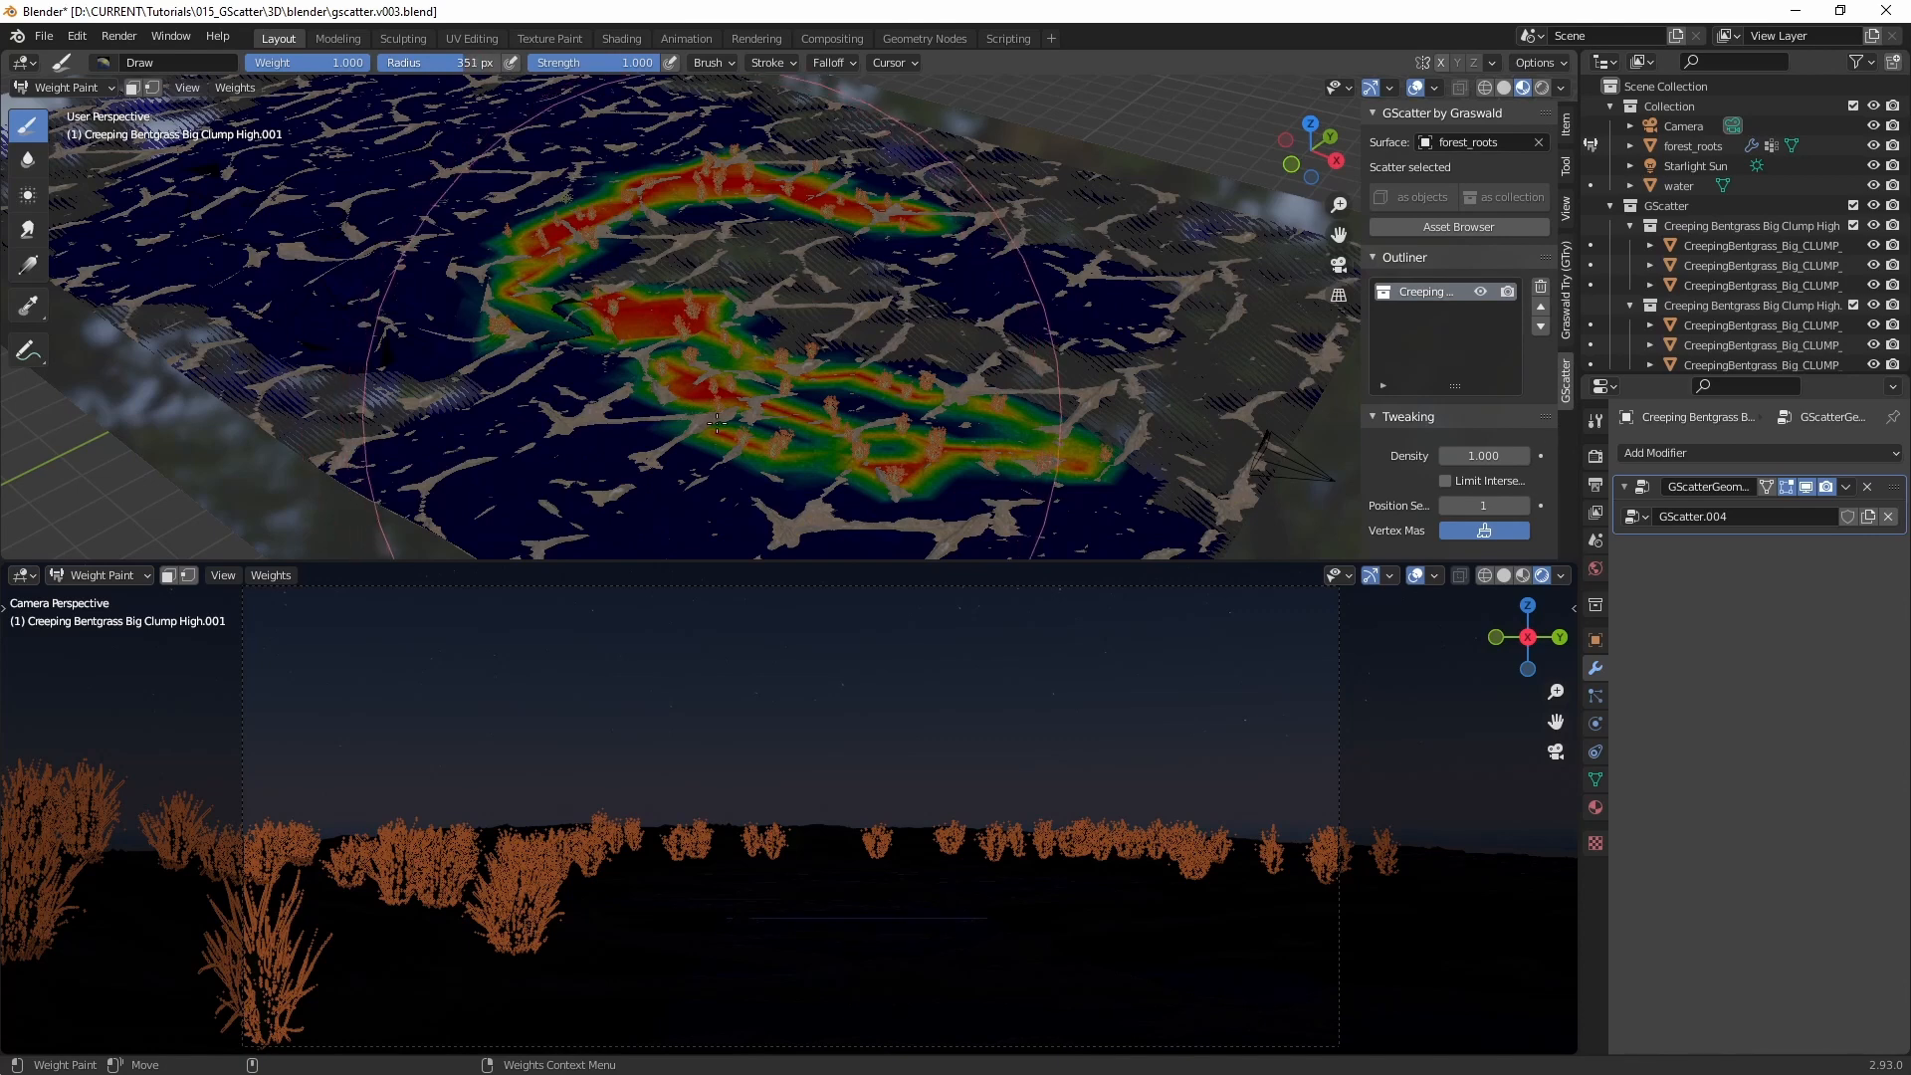
{"action": "left_click_drag", "start_coordinate": [774, 448], "coordinate": [792, 502], "text": "alt"}
{"action": "middle_click_drag", "start_coordinate": [816, 498], "coordinate": [767, 268], "text": "alt"}
{"action": "mouse_move", "coordinate": [826, 288]}
{"action": "left_mouse_down", "text": "alt"}
{"action": "mouse_move", "coordinate": [884, 363]}
{"action": "mouse_move", "coordinate": [543, 348]}
{"action": "left_mouse_up", "text": "alt"}
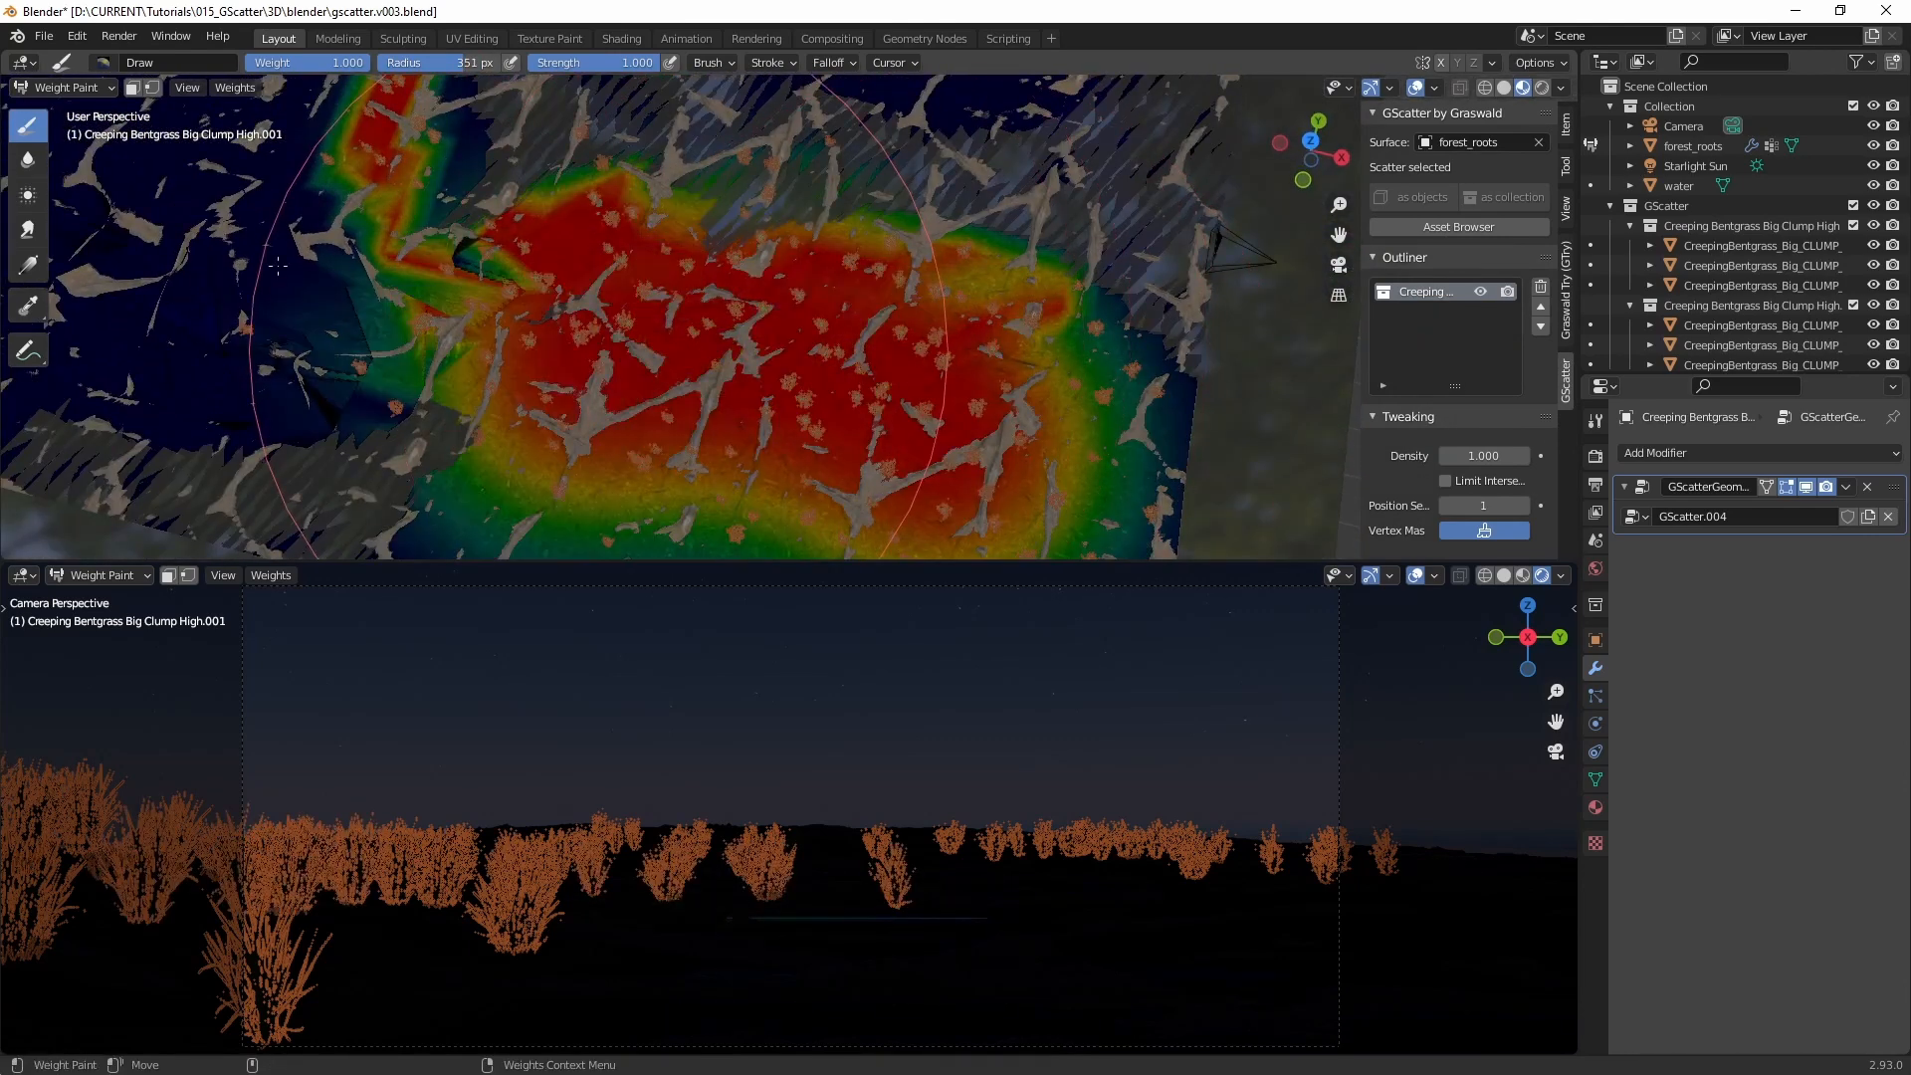
Step: Extend the painted grass mask across the distant ground and onto the ground on the camera view's right side
{"action": "middle_click_drag", "start_coordinate": [314, 189], "coordinate": [586, 394], "text": "alt"}
{"action": "left_click_drag", "start_coordinate": [423, 350], "coordinate": [438, 338]}
{"action": "middle_click_drag", "start_coordinate": [456, 309], "coordinate": [633, 469], "text": "alt"}
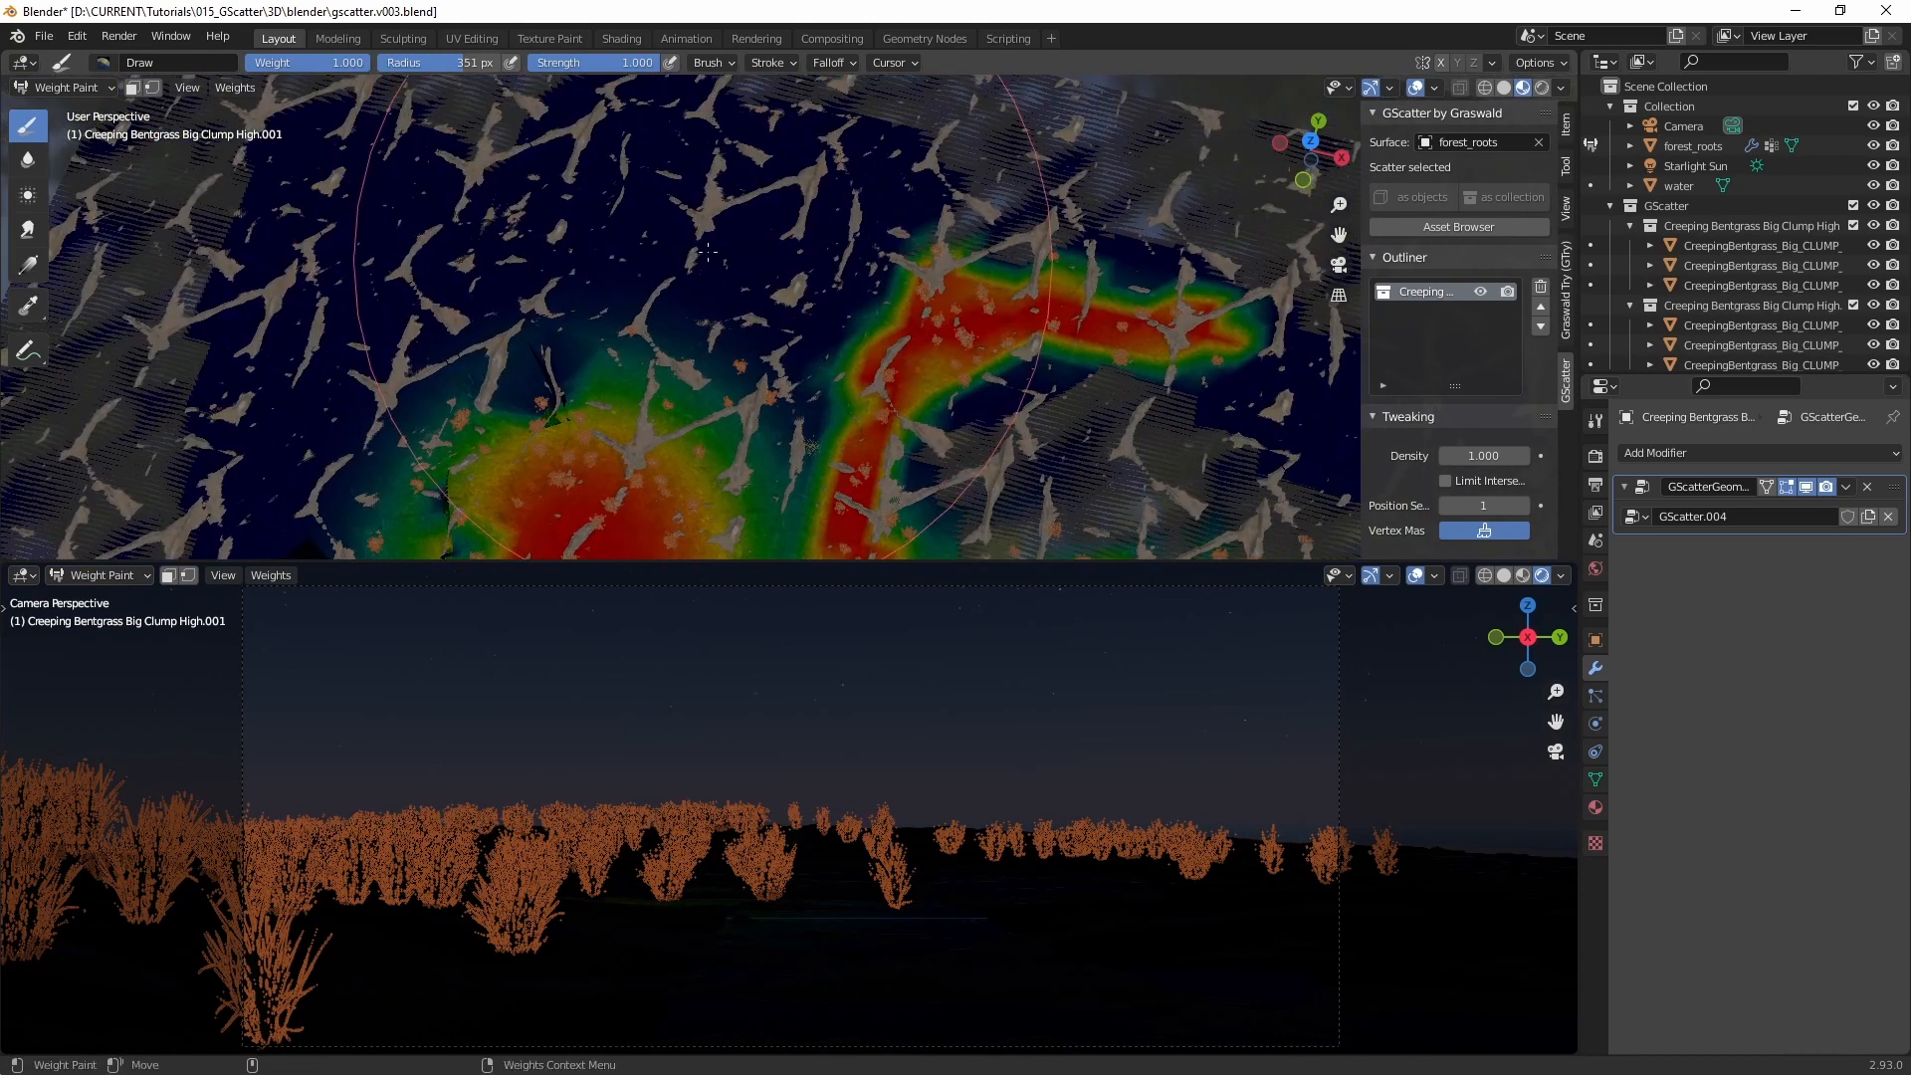
{"action": "left_click_drag", "start_coordinate": [705, 229], "coordinate": [887, 204]}
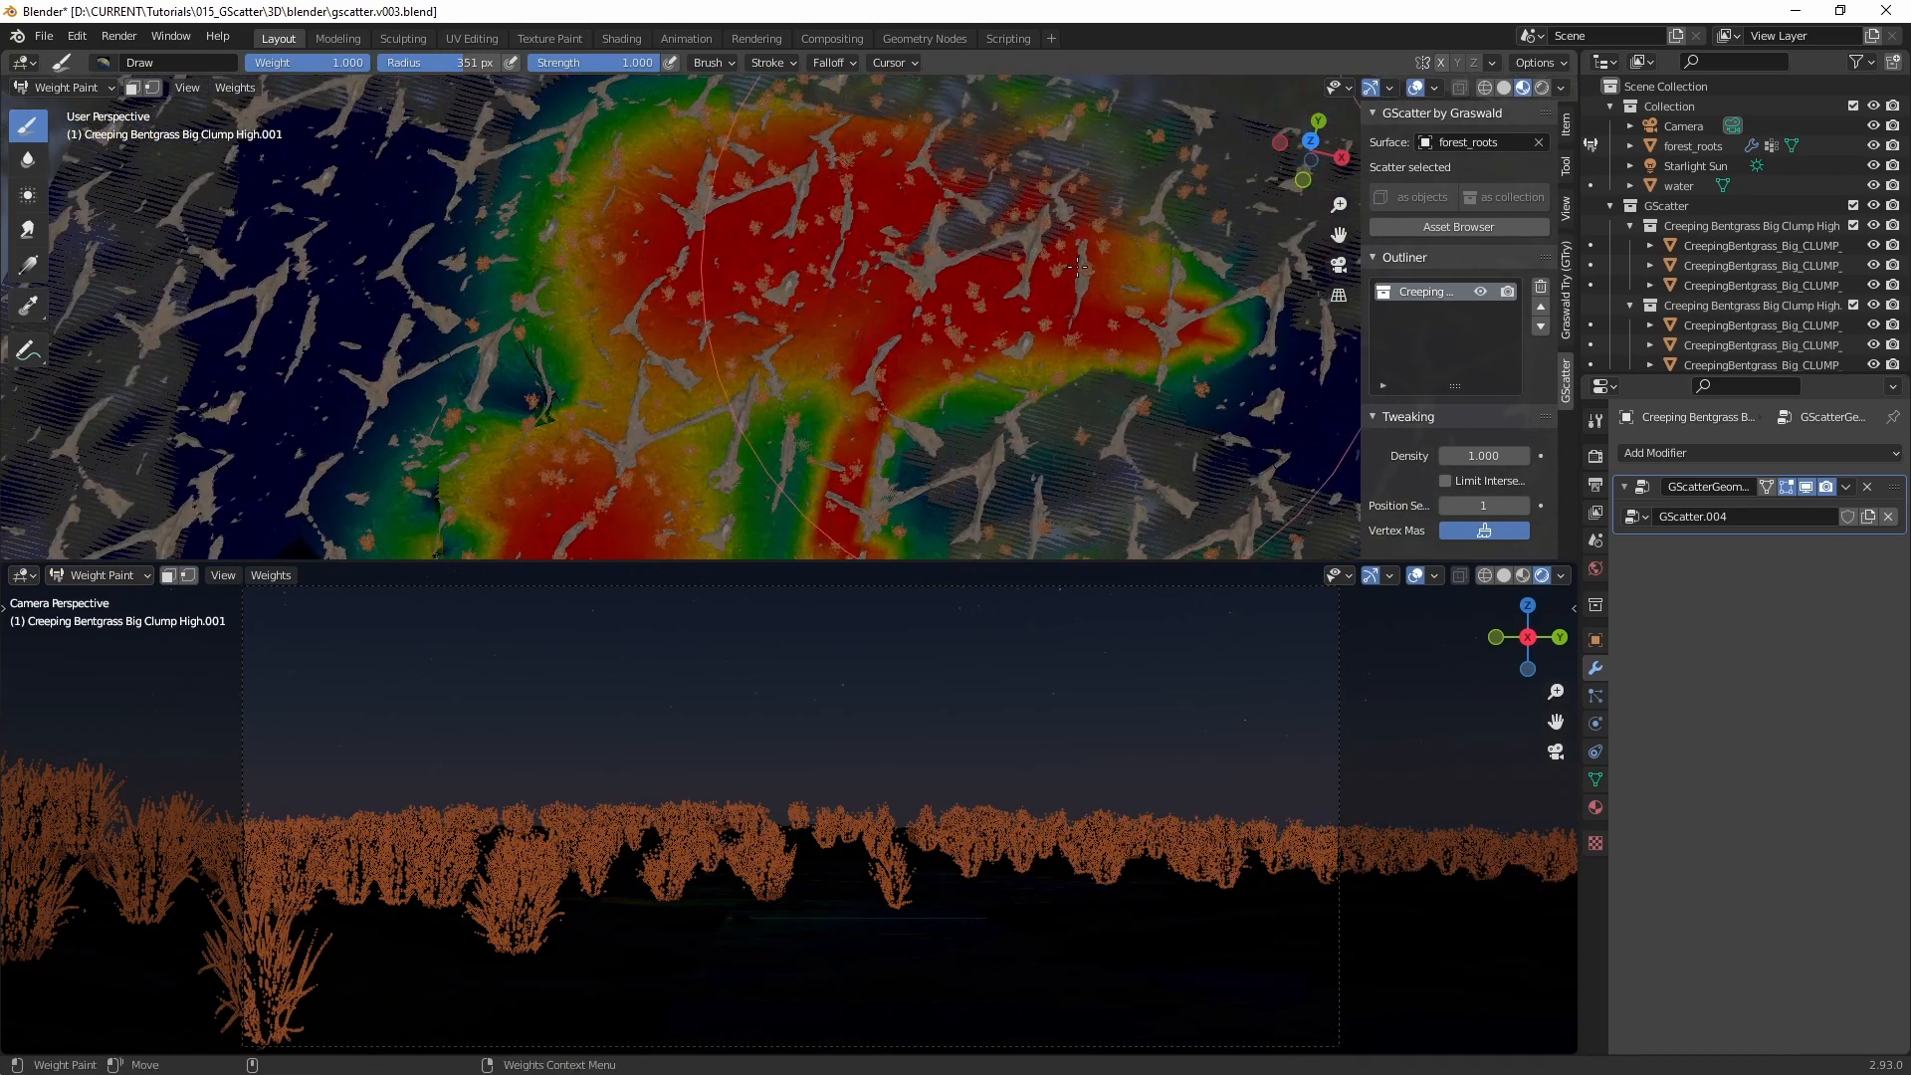
{"action": "middle_click_drag", "start_coordinate": [1066, 273], "coordinate": [391, 200], "text": "alt"}
{"action": "left_click_drag", "start_coordinate": [760, 280], "coordinate": [784, 245]}
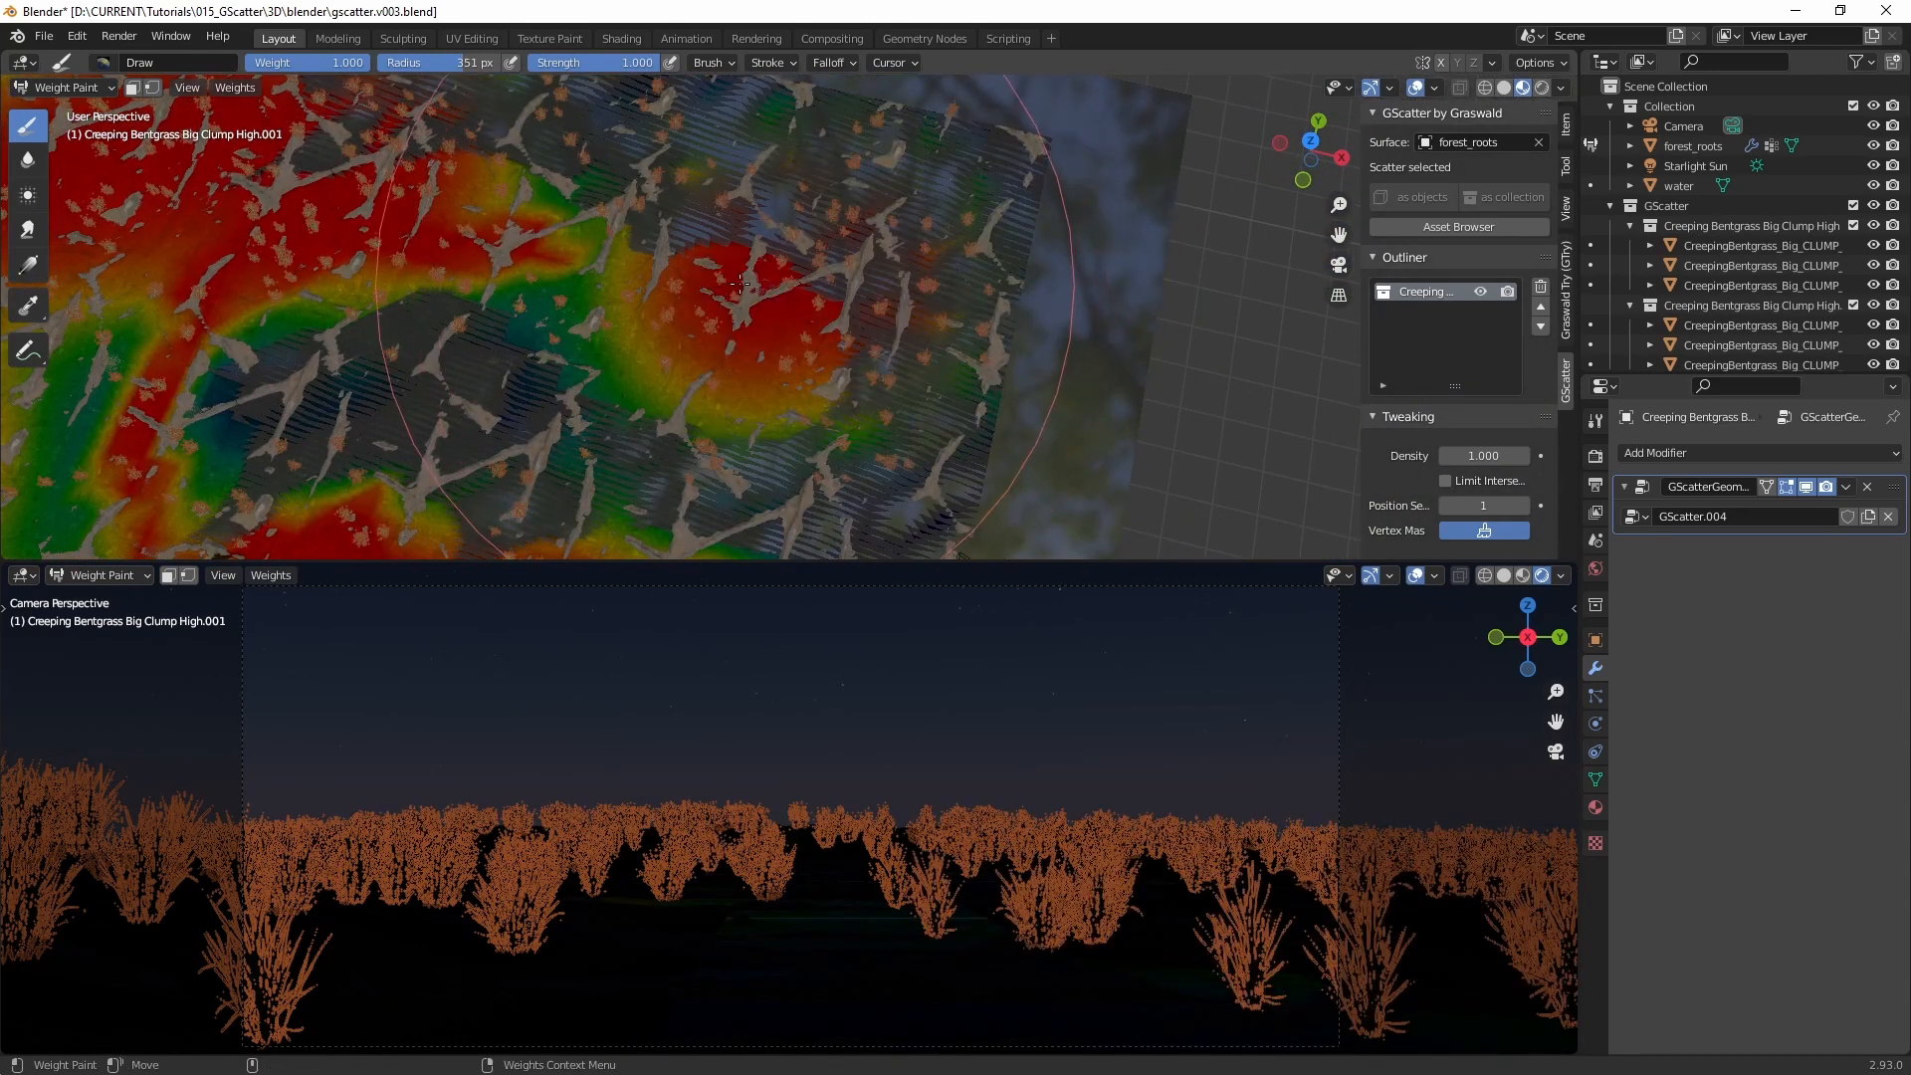
Step: Erase grass around the central water area and along the patch edges using the Subtract brush with a 189 px radius
{"action": "middle_click_drag", "start_coordinate": [525, 234], "coordinate": [1027, 154], "text": "alt"}
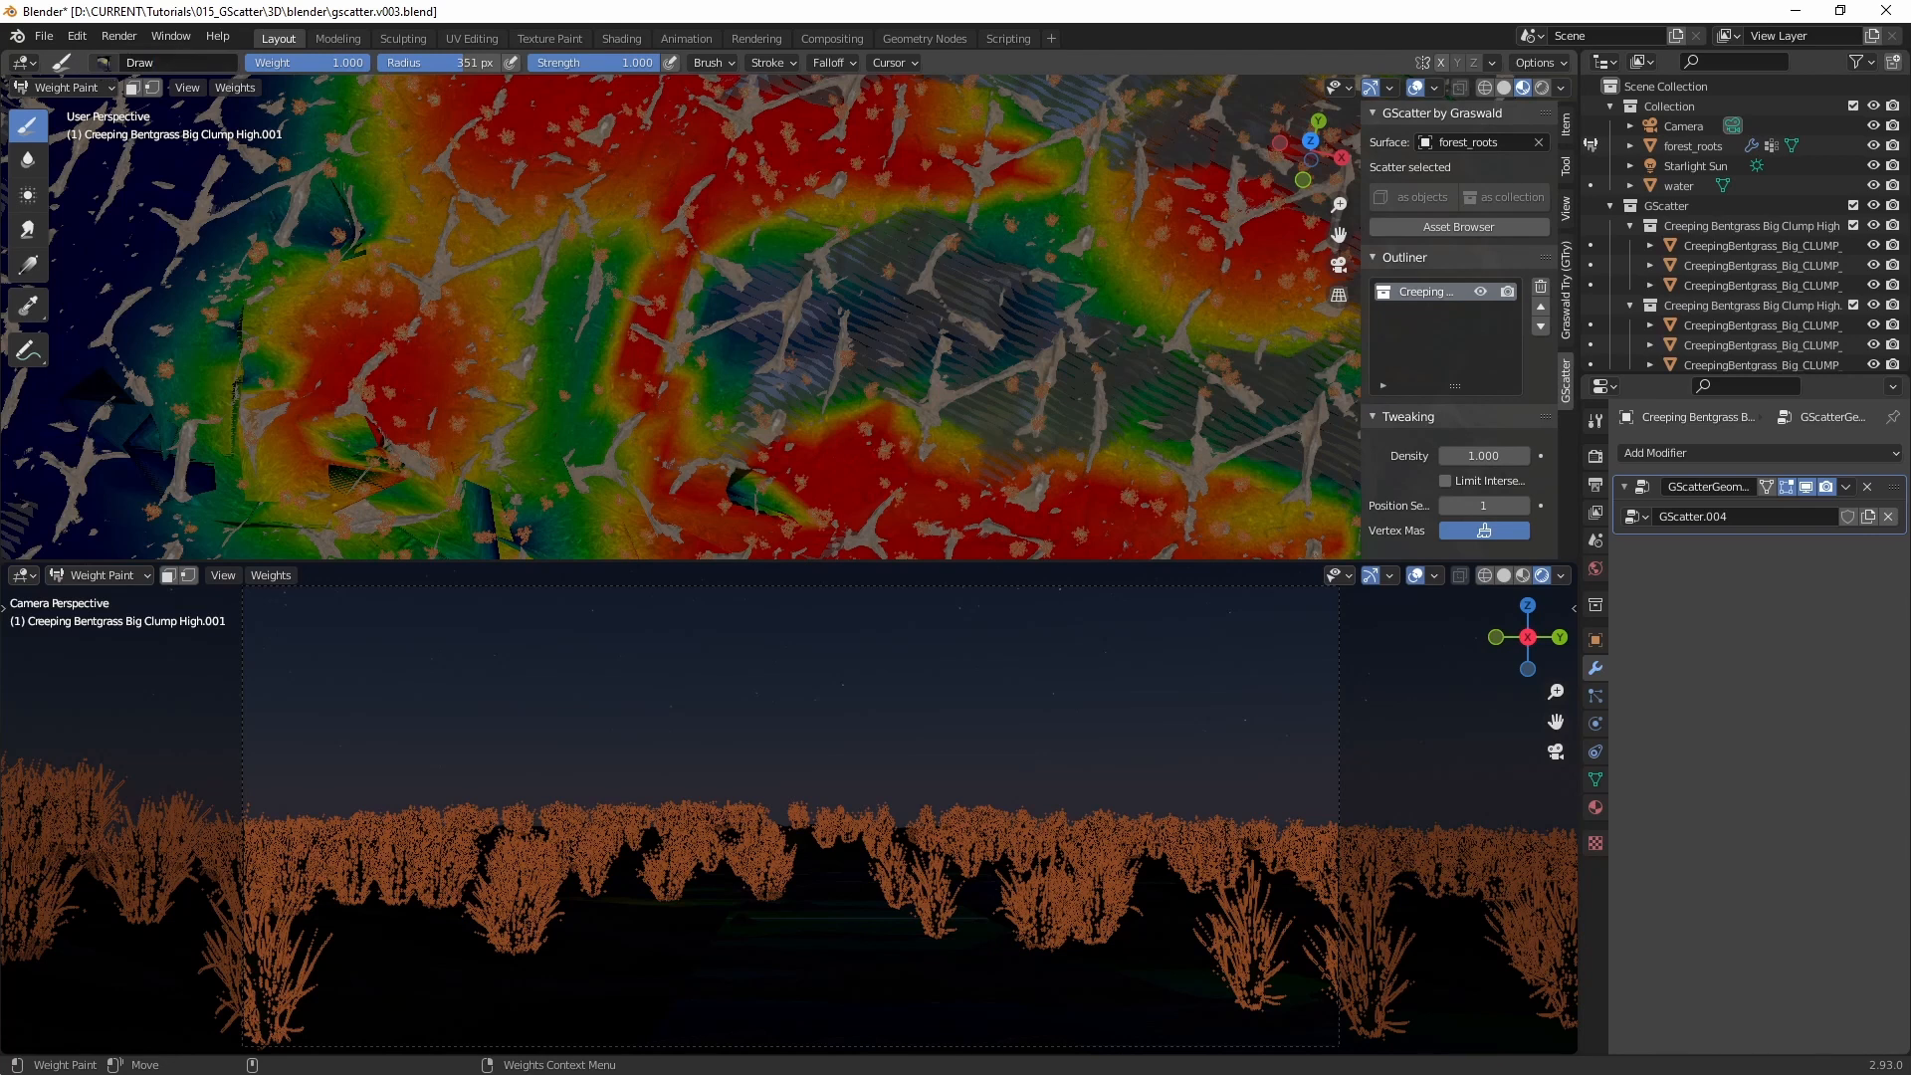
{"action": "left_click", "coordinate": [101, 61]}
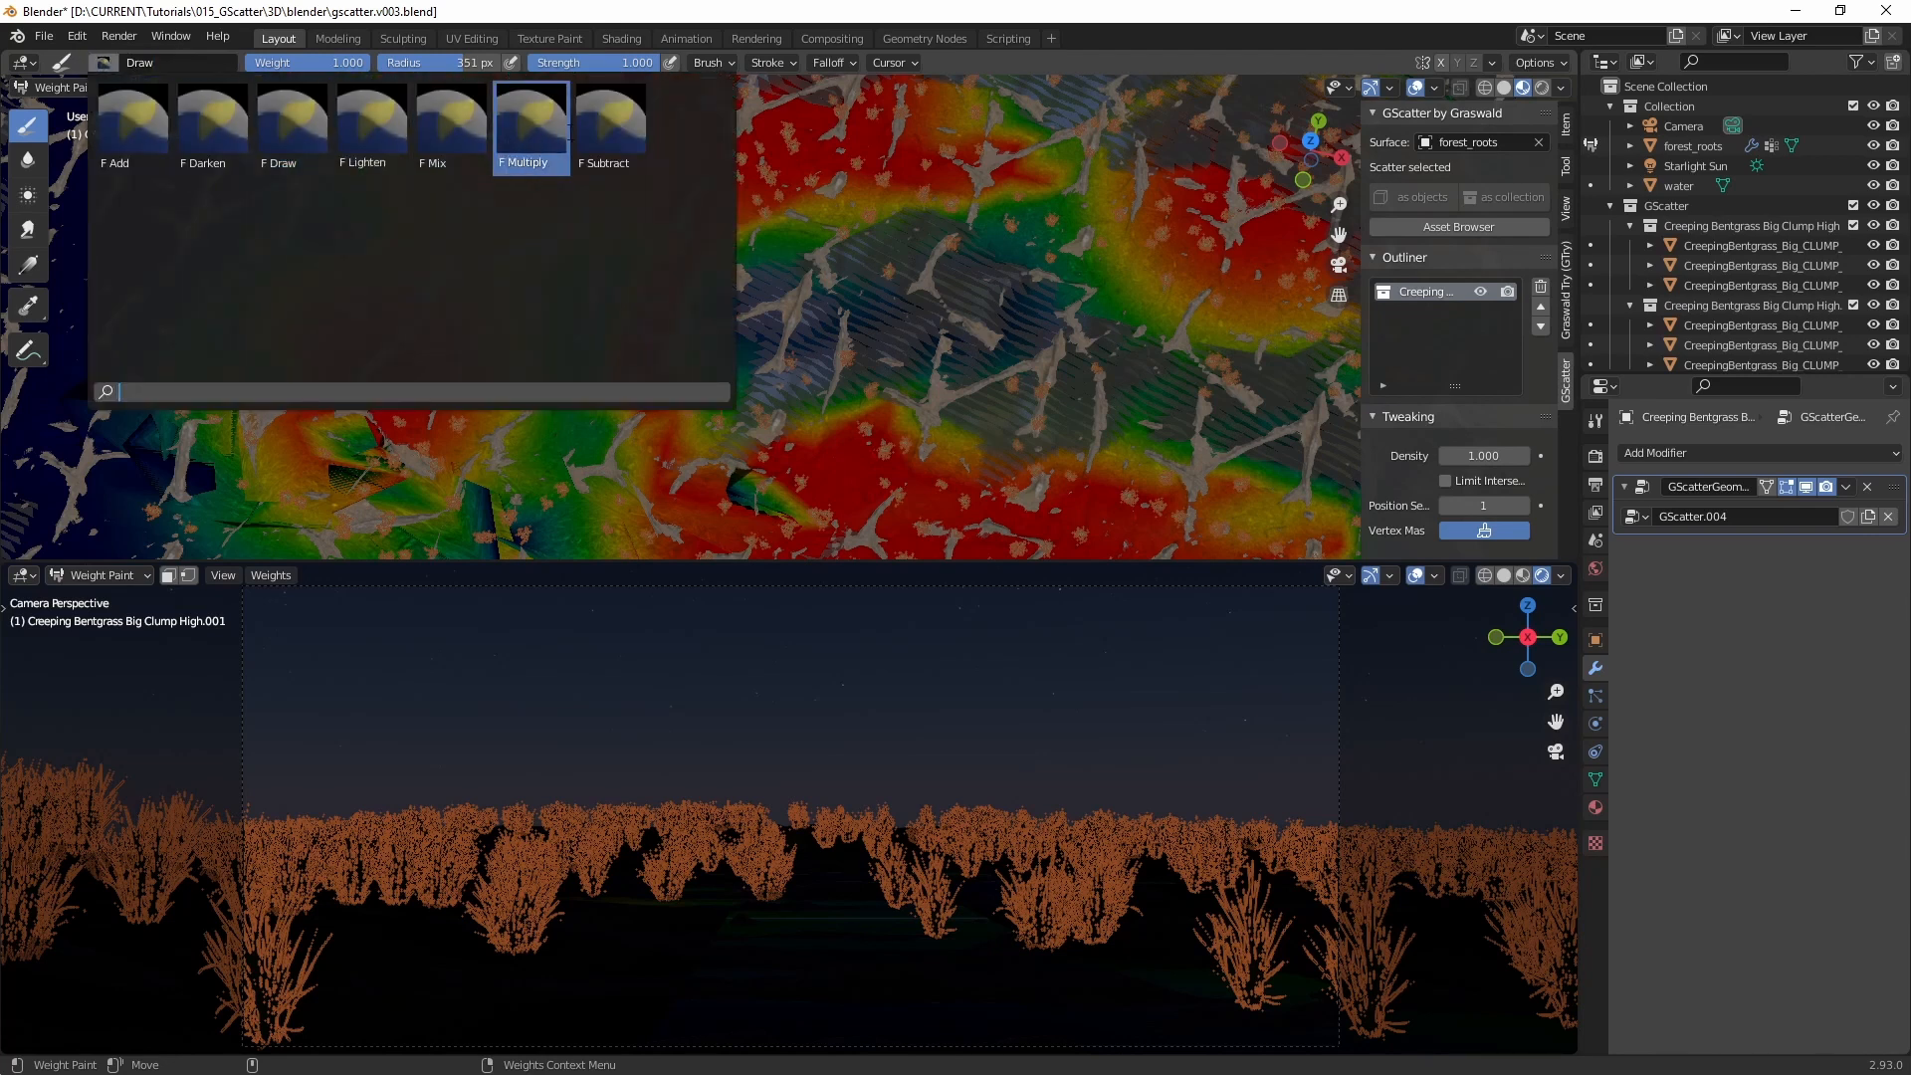
{"action": "left_click", "coordinate": [627, 149]}
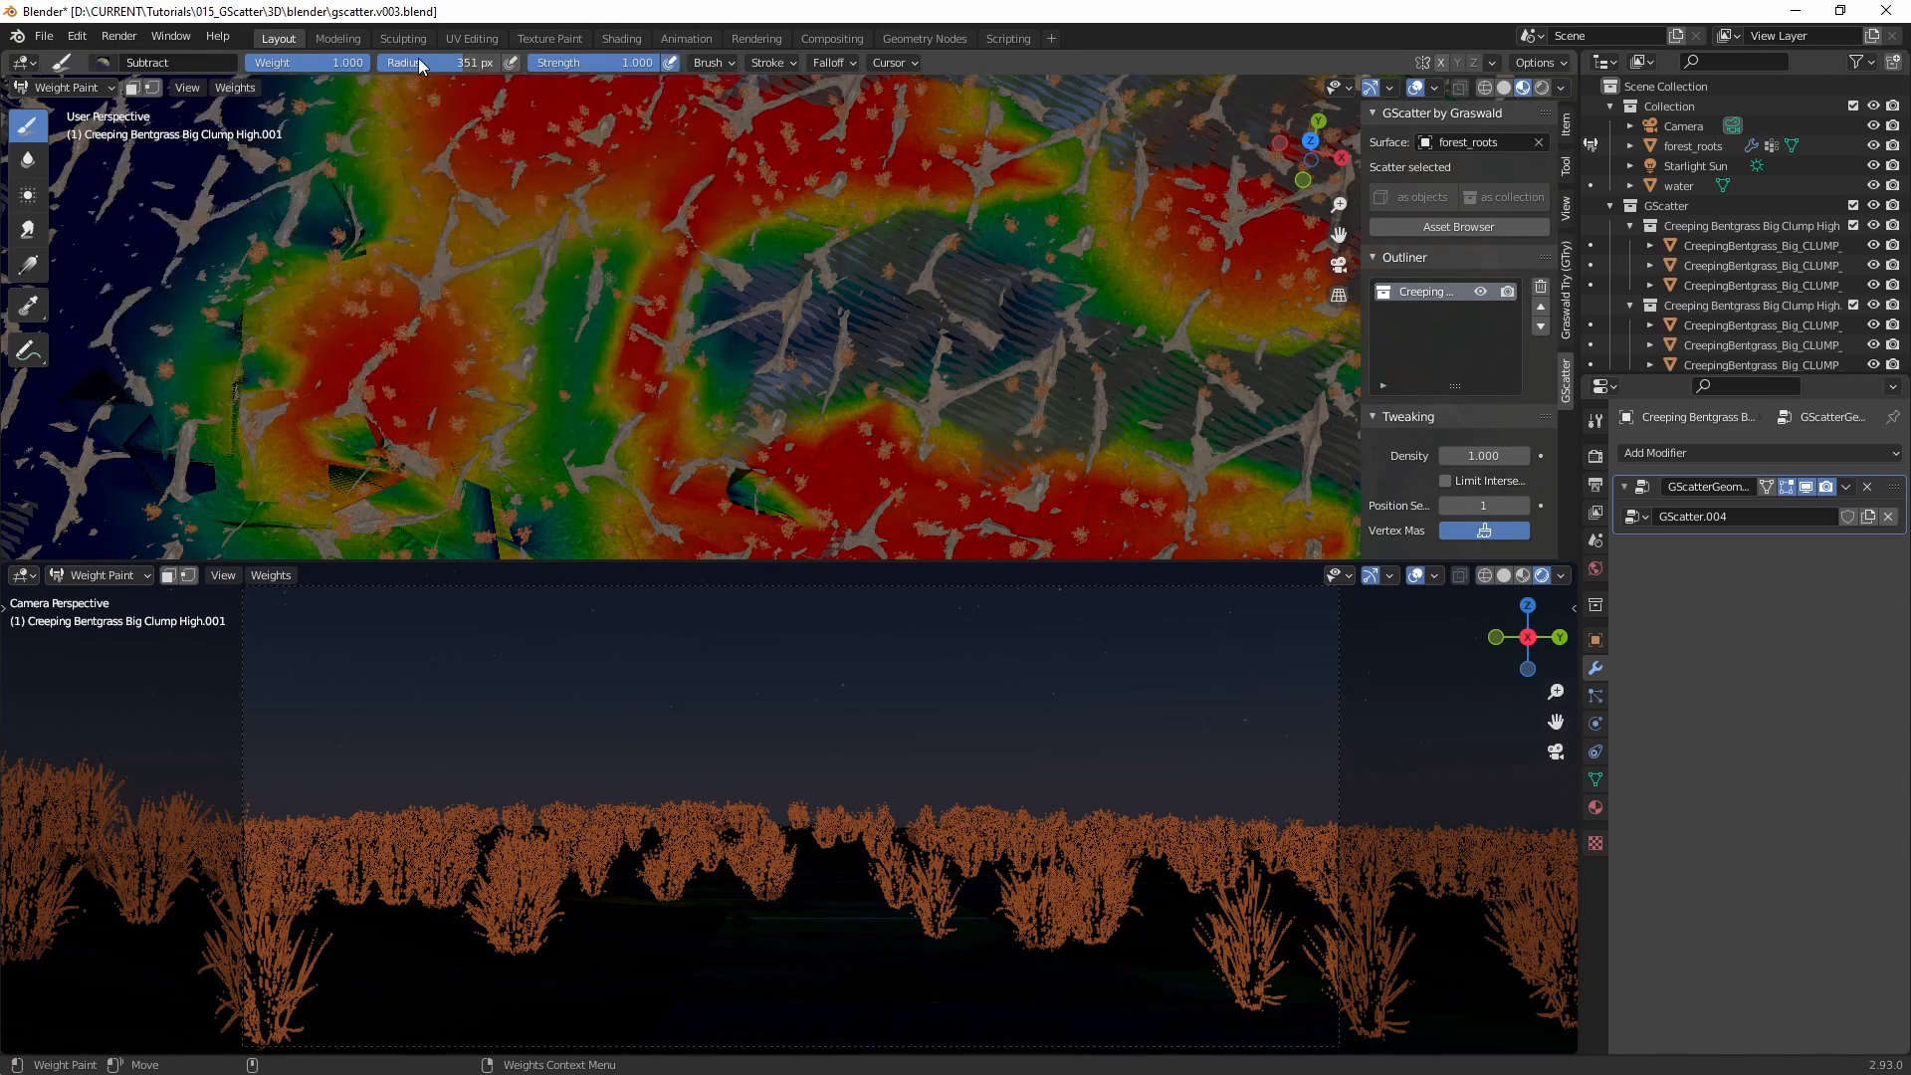
{"action": "left_click_drag", "start_coordinate": [400, 61], "coordinate": [394, 61]}
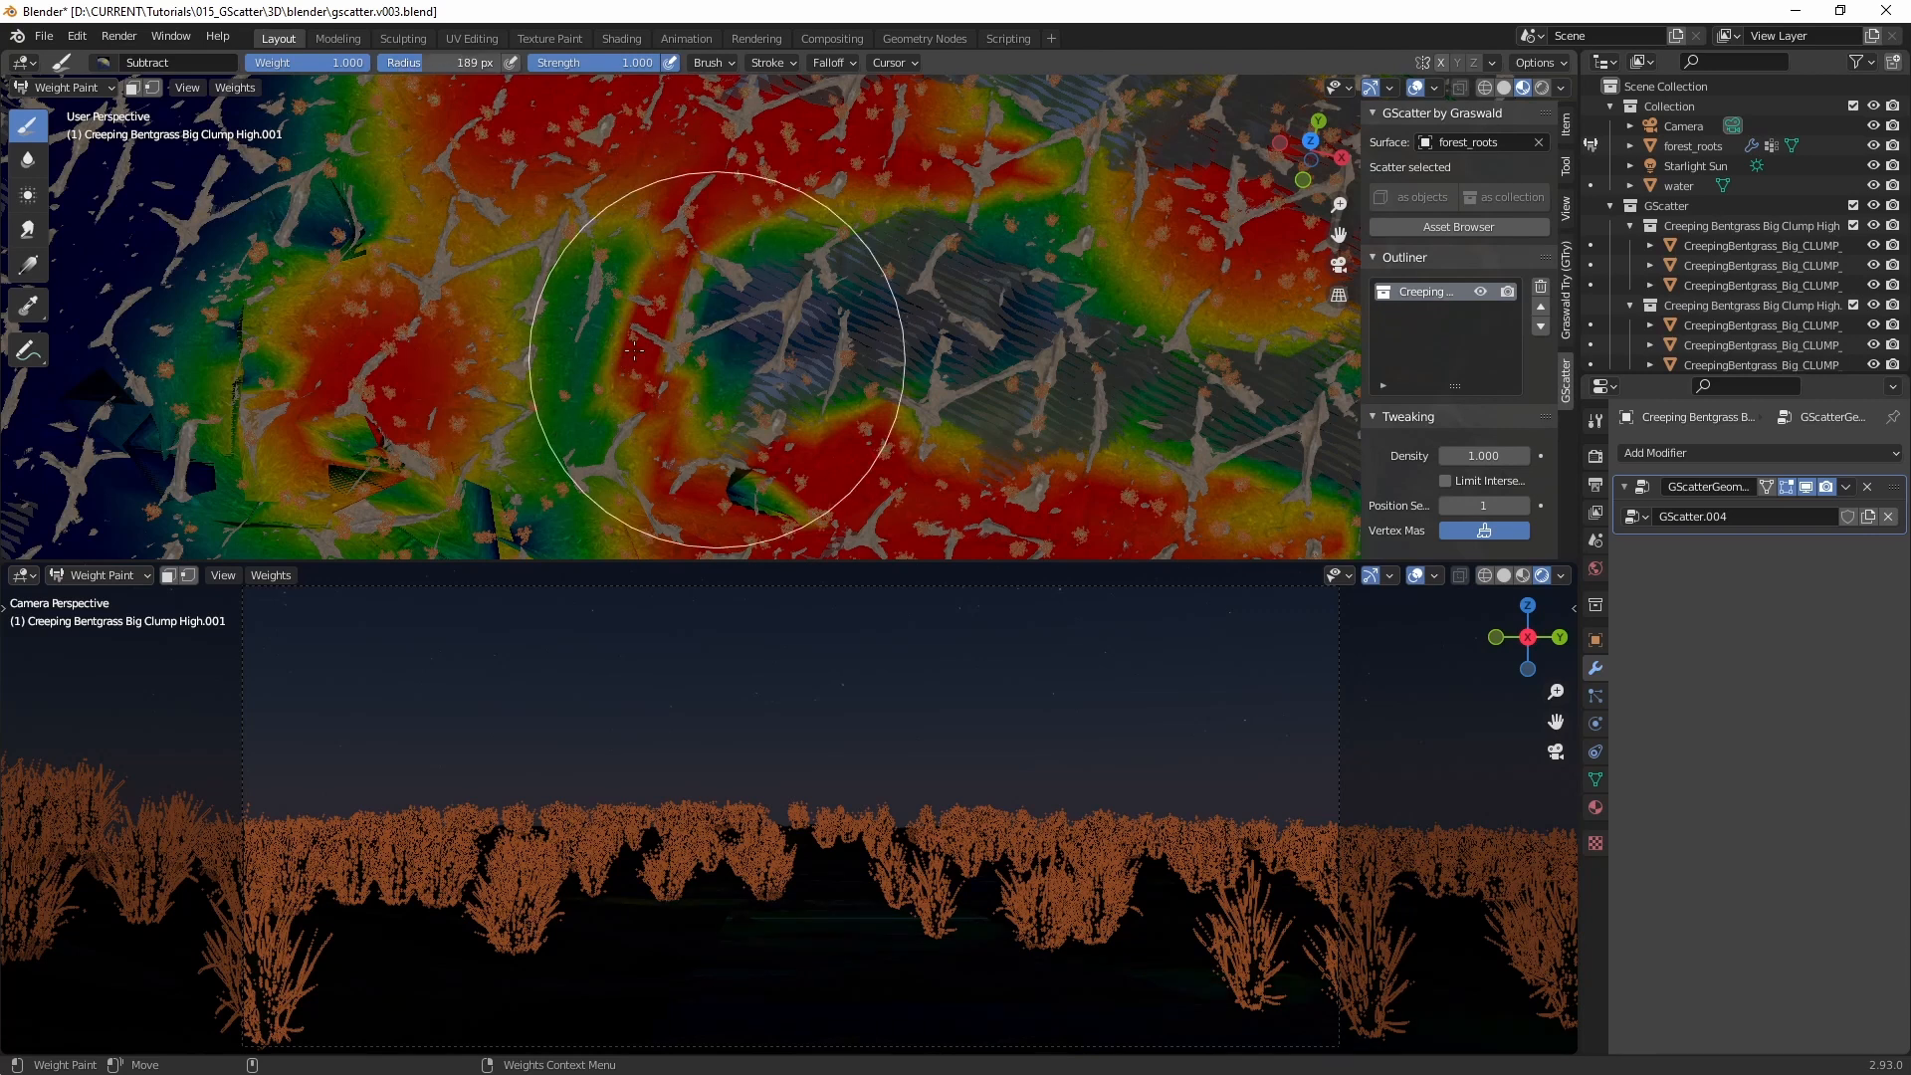
{"action": "mouse_move", "coordinate": [716, 364]}
{"action": "left_mouse_down"}
{"action": "mouse_move", "coordinate": [587, 345]}
{"action": "mouse_move", "coordinate": [645, 358]}
{"action": "mouse_move", "coordinate": [642, 209]}
{"action": "mouse_move", "coordinate": [963, 259]}
{"action": "mouse_move", "coordinate": [876, 398]}
{"action": "mouse_move", "coordinate": [1055, 461]}
{"action": "left_mouse_up"}
{"action": "middle_click_drag", "start_coordinate": [1055, 461], "coordinate": [782, 332], "text": "shift"}
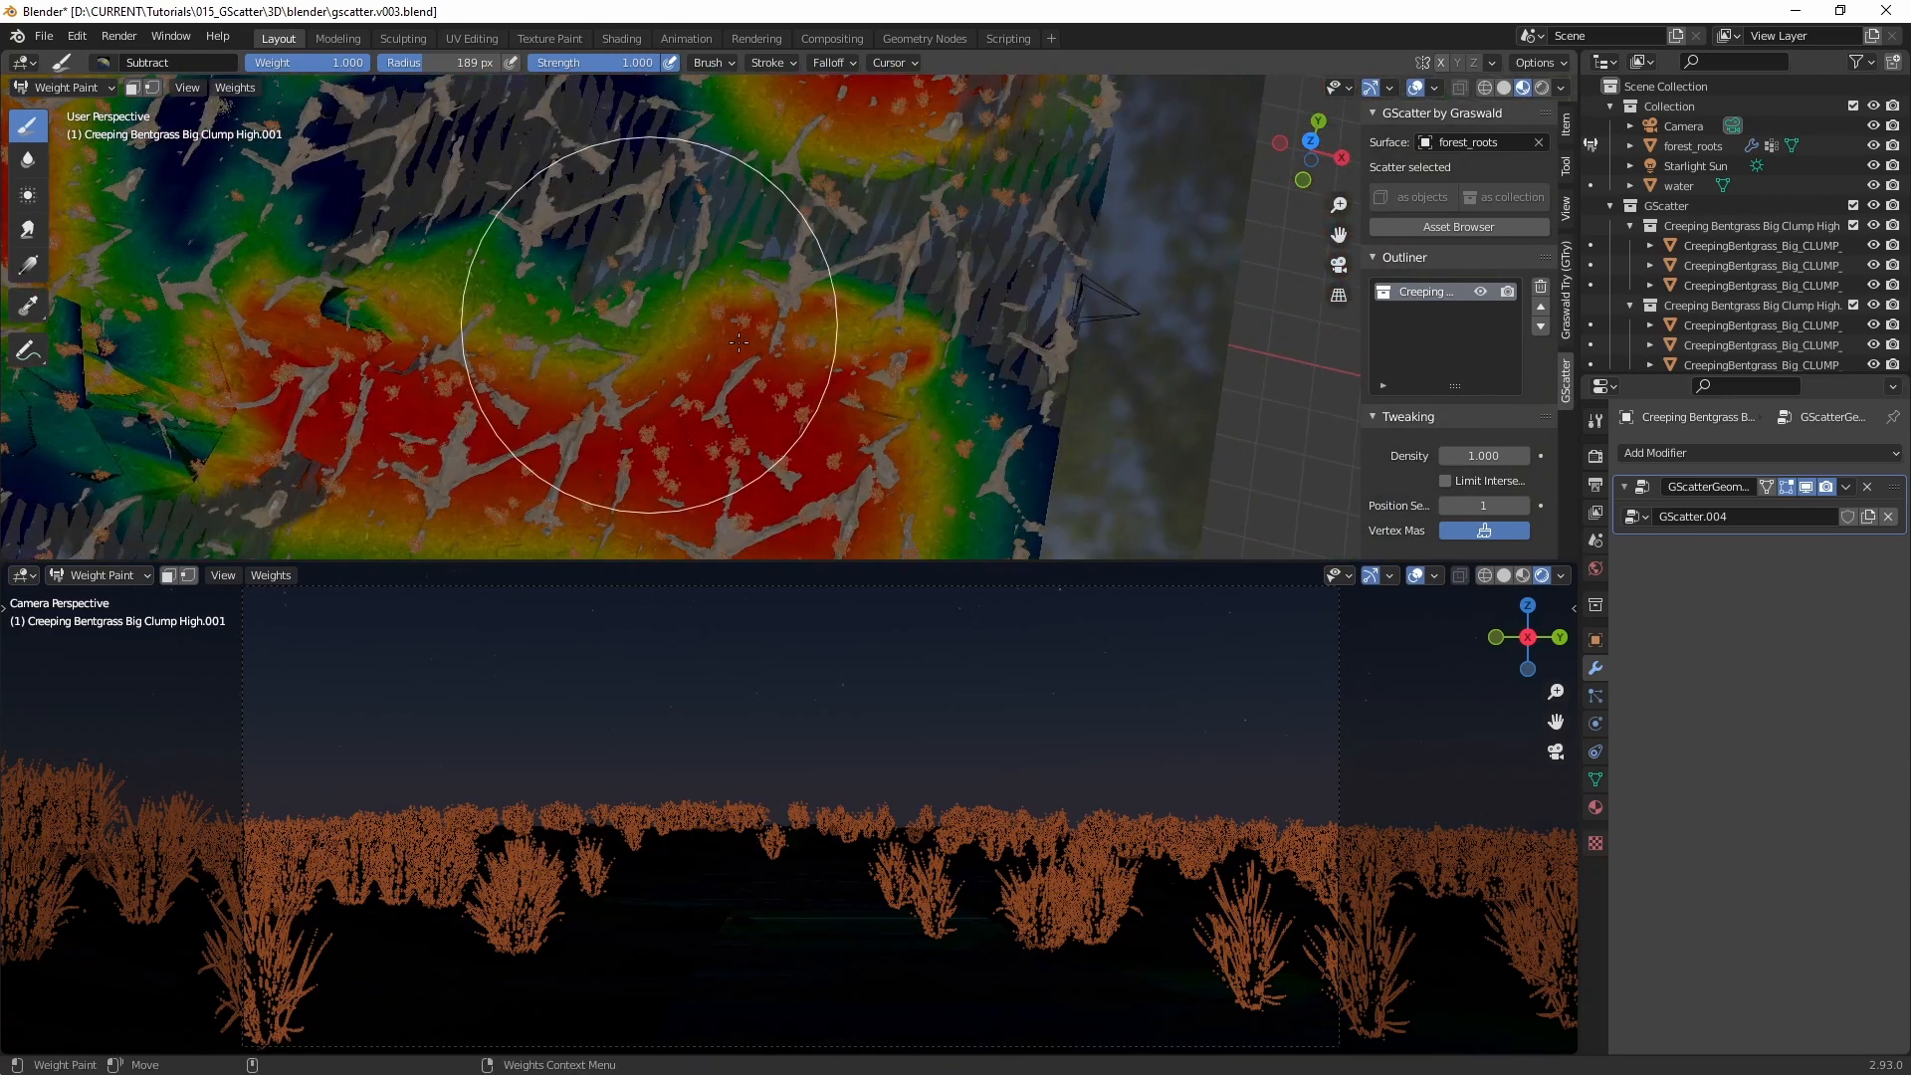
{"action": "left_click_drag", "start_coordinate": [782, 331], "coordinate": [832, 327]}
{"action": "mouse_move", "coordinate": [438, 385]}
{"action": "middle_mouse_down", "text": "shift"}
{"action": "mouse_move", "coordinate": [858, 355]}
{"action": "mouse_move", "coordinate": [768, 553]}
{"action": "middle_mouse_up", "text": "shift"}
{"action": "left_click", "coordinate": [741, 355]}
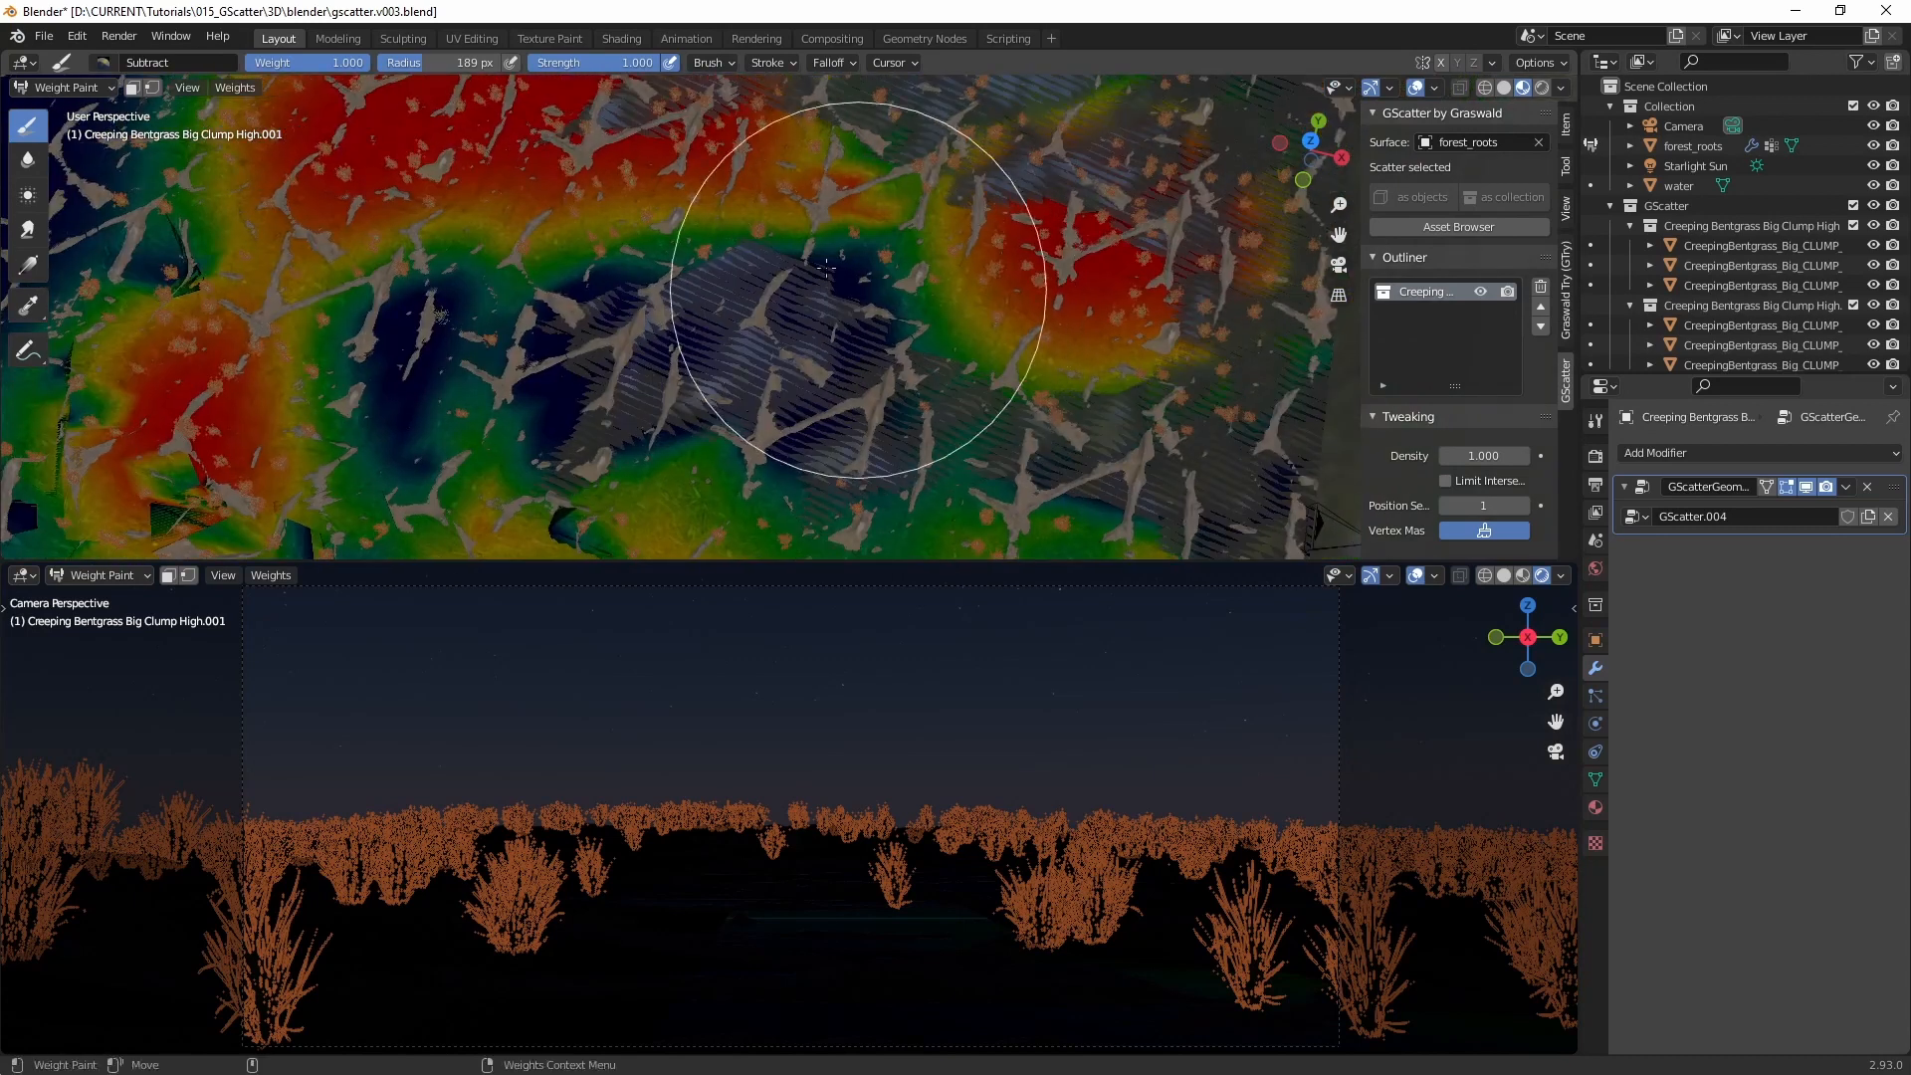
{"action": "left_click", "coordinate": [485, 174]}
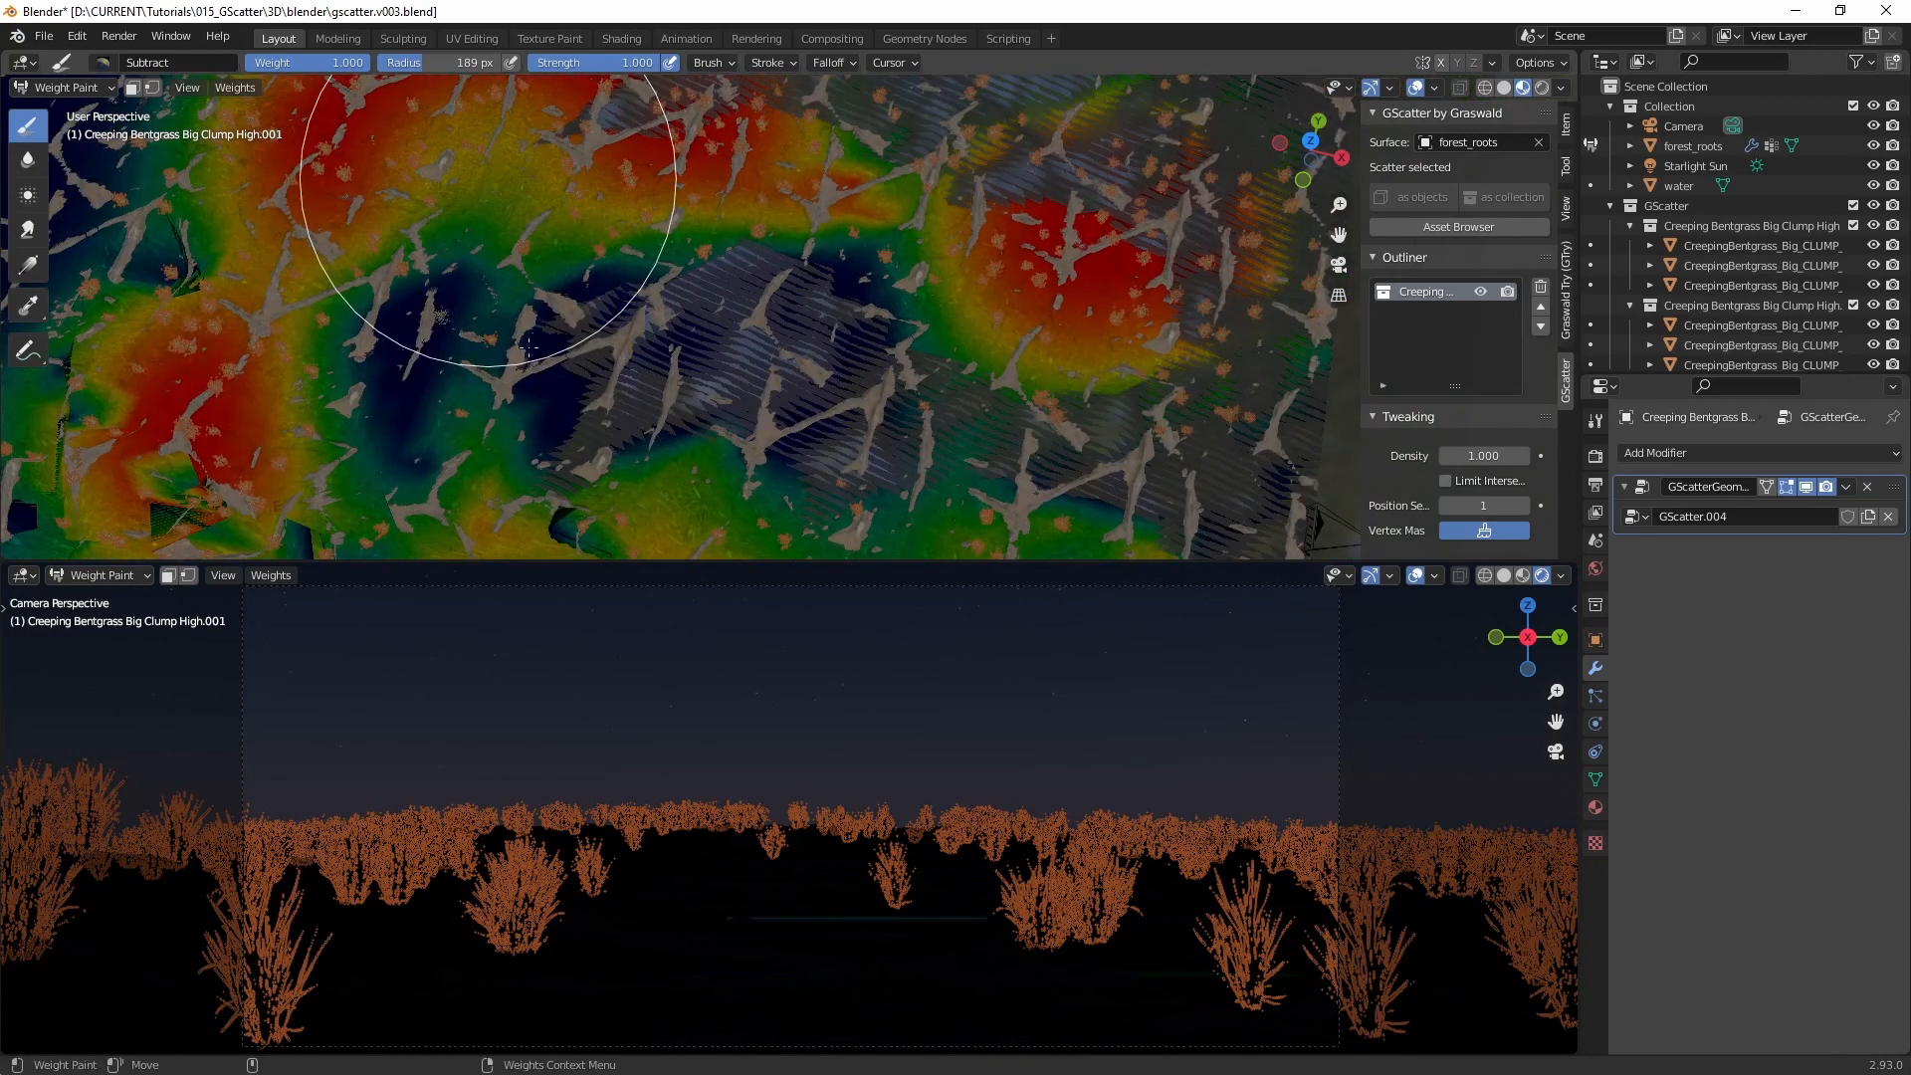
Step: Paint sparse grass back into the cleared centre using the Add brush at weight 0.547, and finish the mask painting
{"action": "left_click", "coordinate": [101, 70]}
{"action": "left_click", "coordinate": [132, 129]}
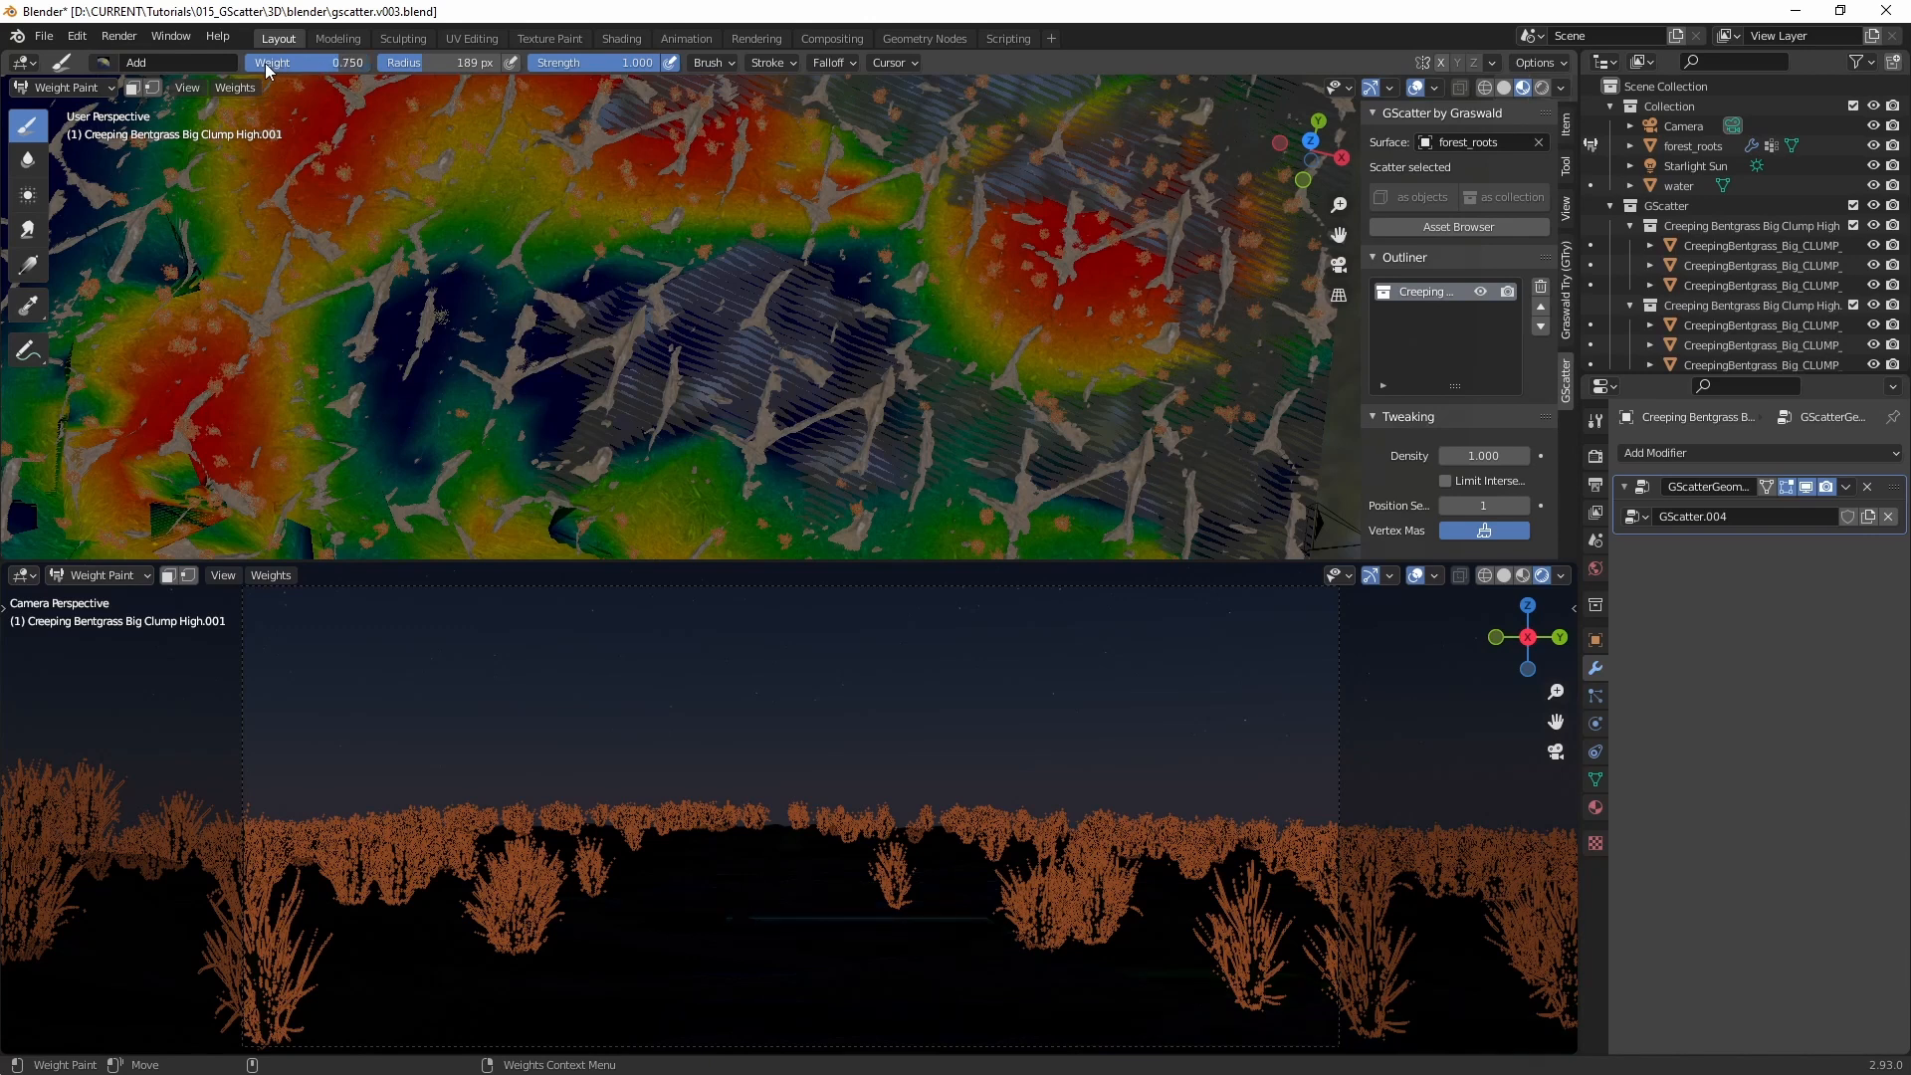
{"action": "left_click_drag", "start_coordinate": [256, 70], "coordinate": [245, 69]}
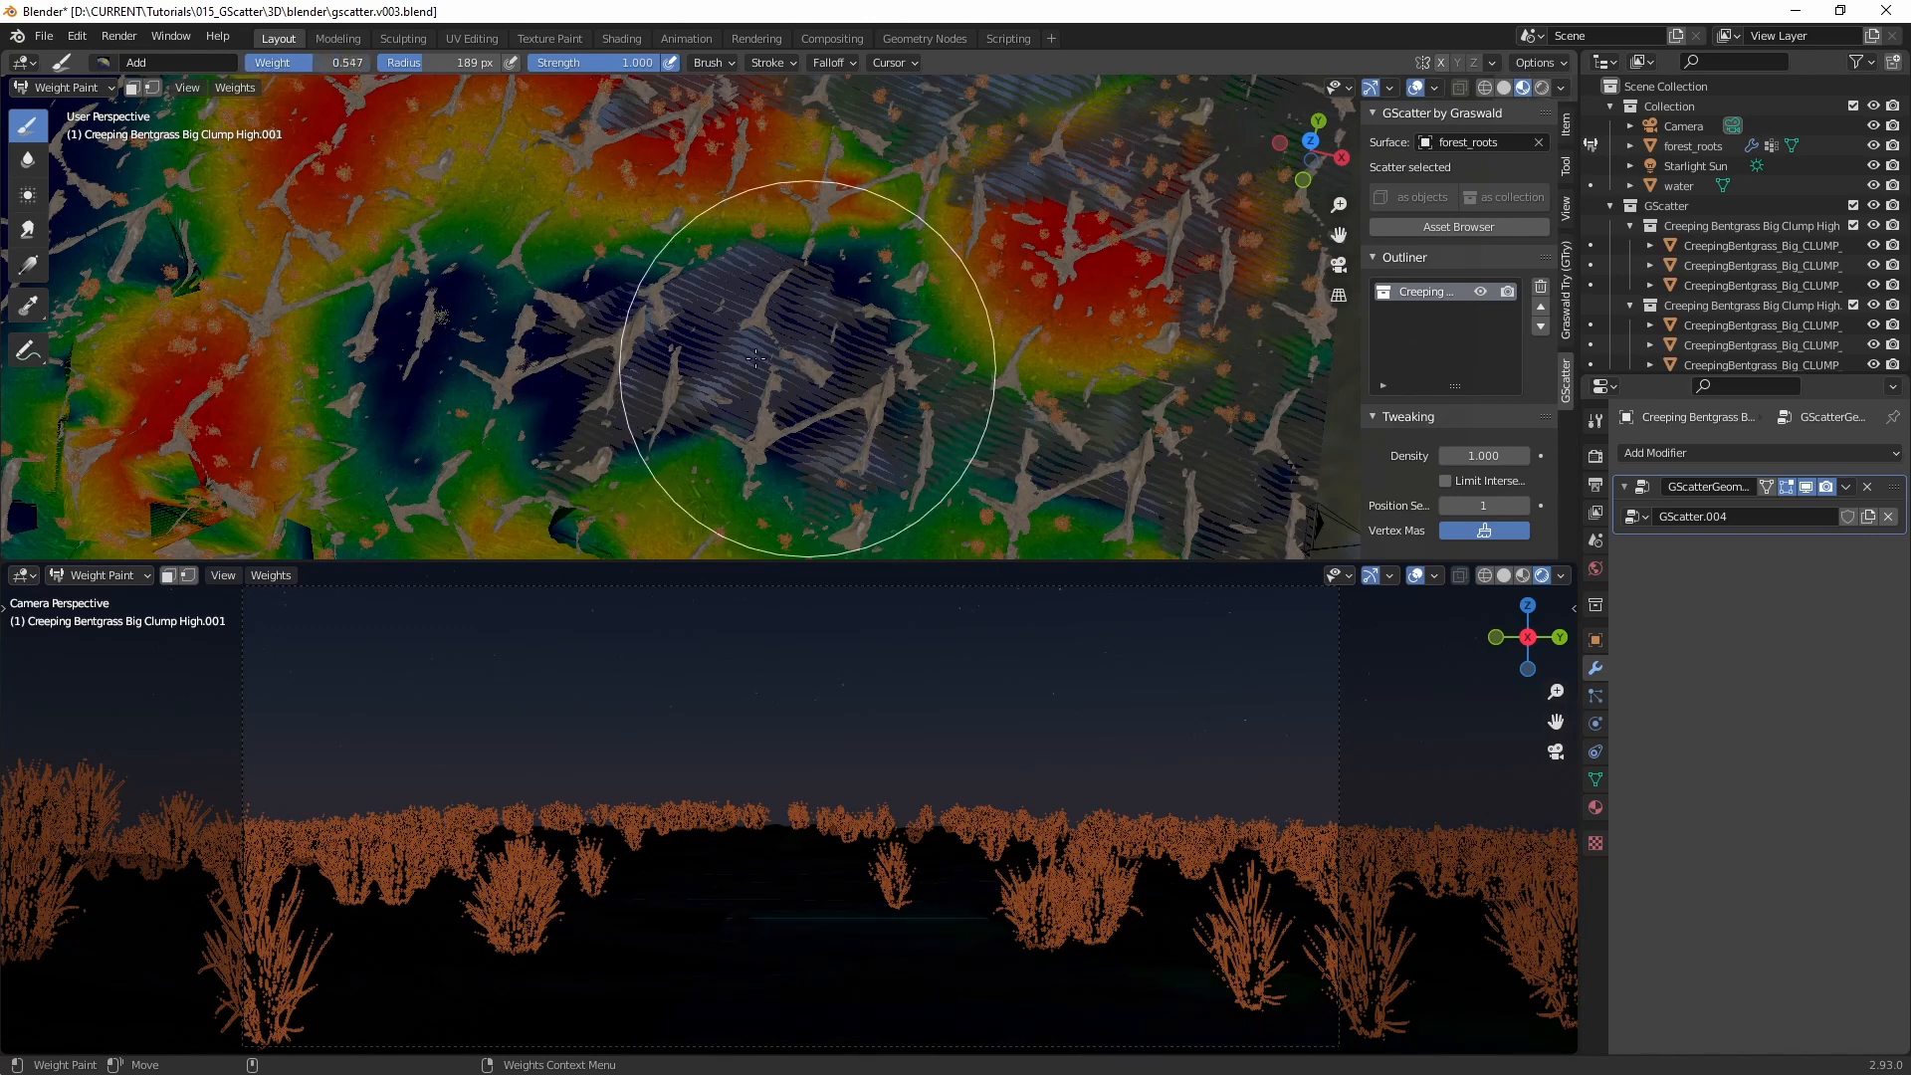
{"action": "left_click", "coordinate": [808, 368]}
{"action": "left_click", "coordinate": [584, 363]}
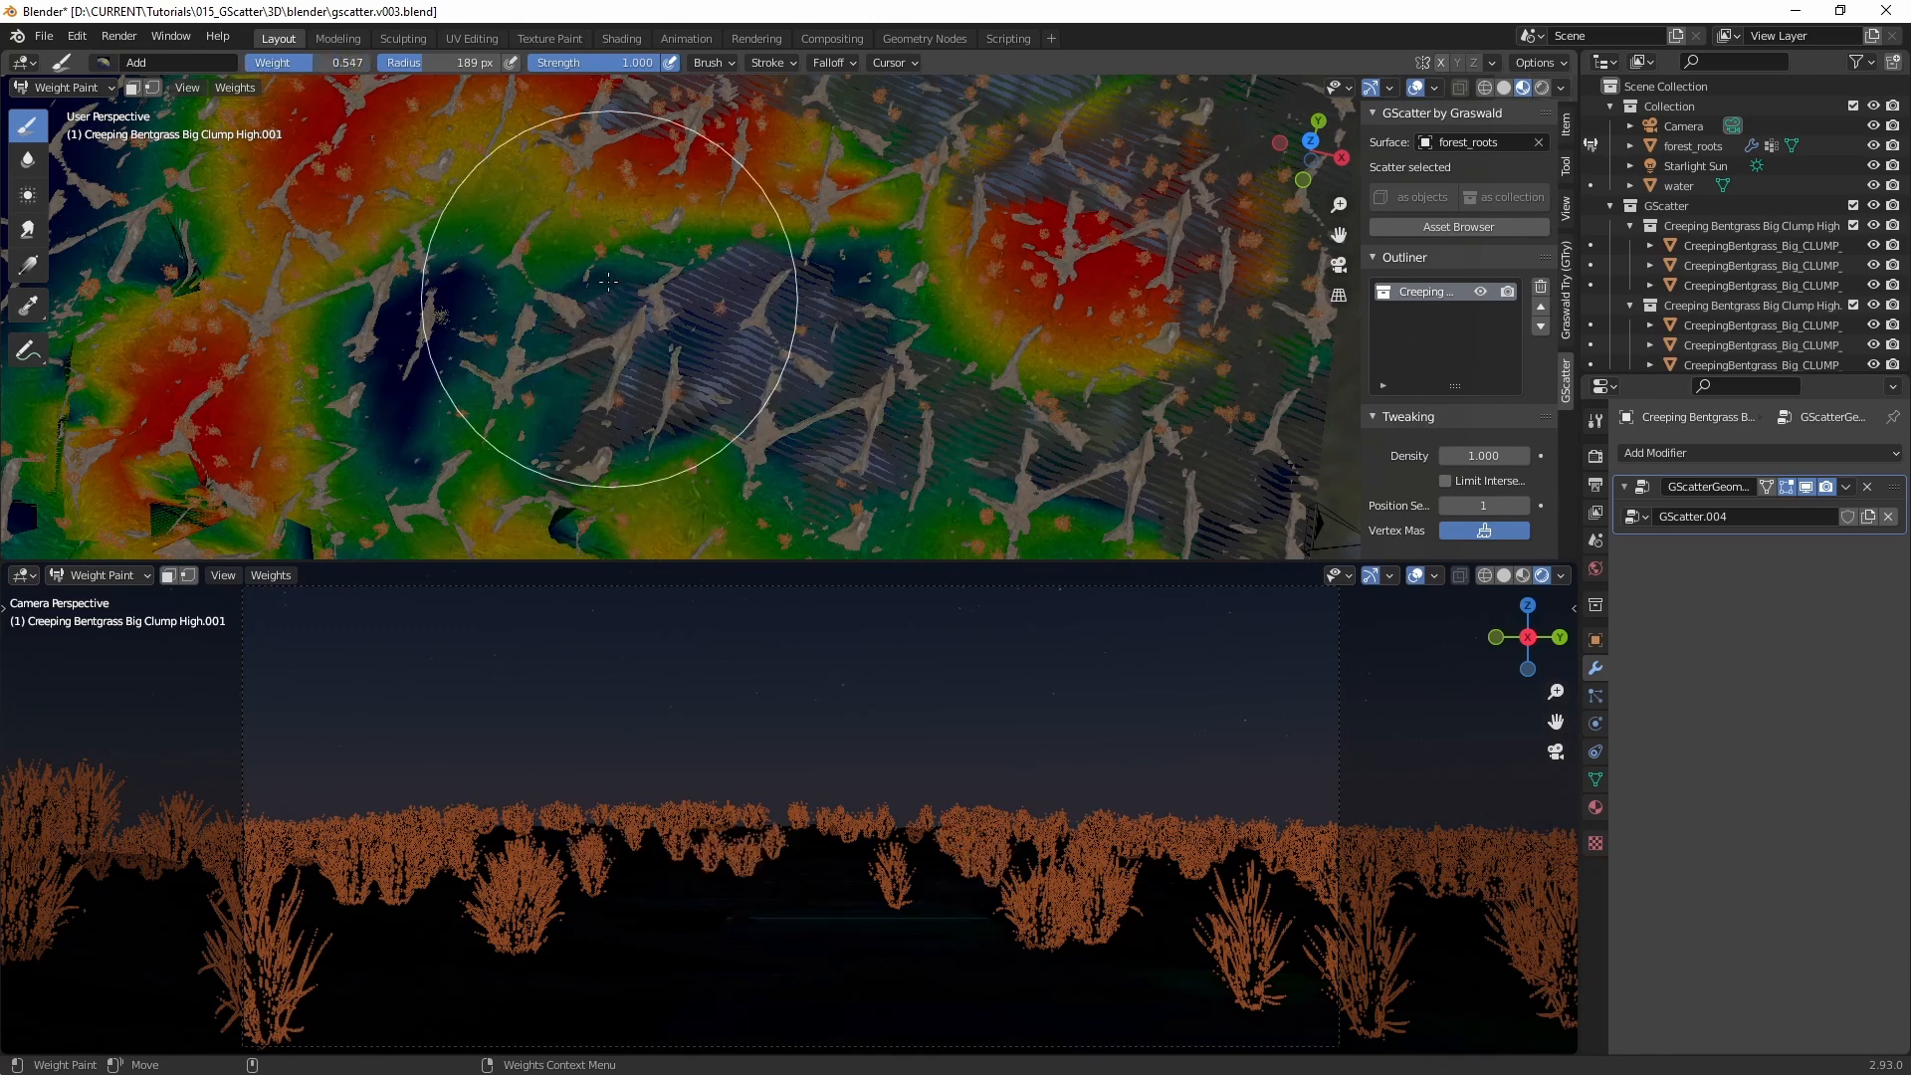
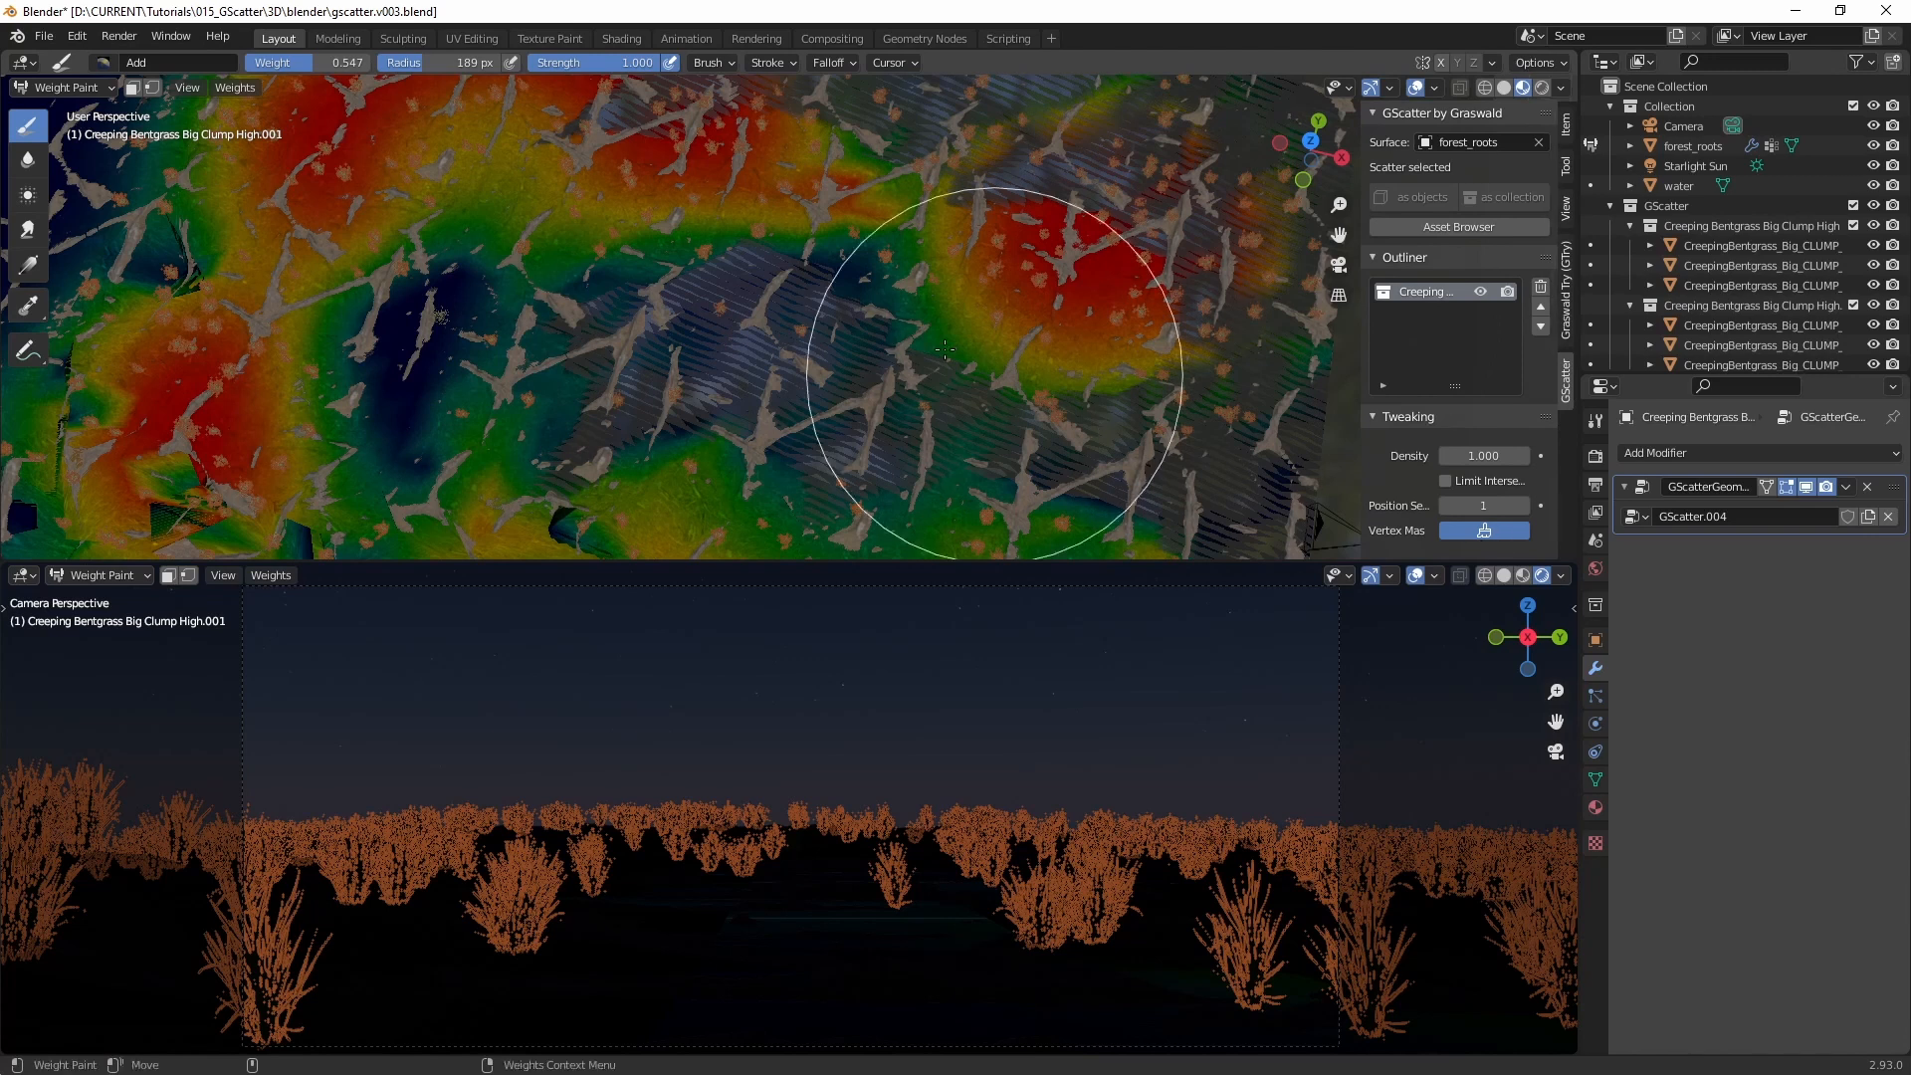
{"action": "left_click", "coordinate": [1484, 530]}
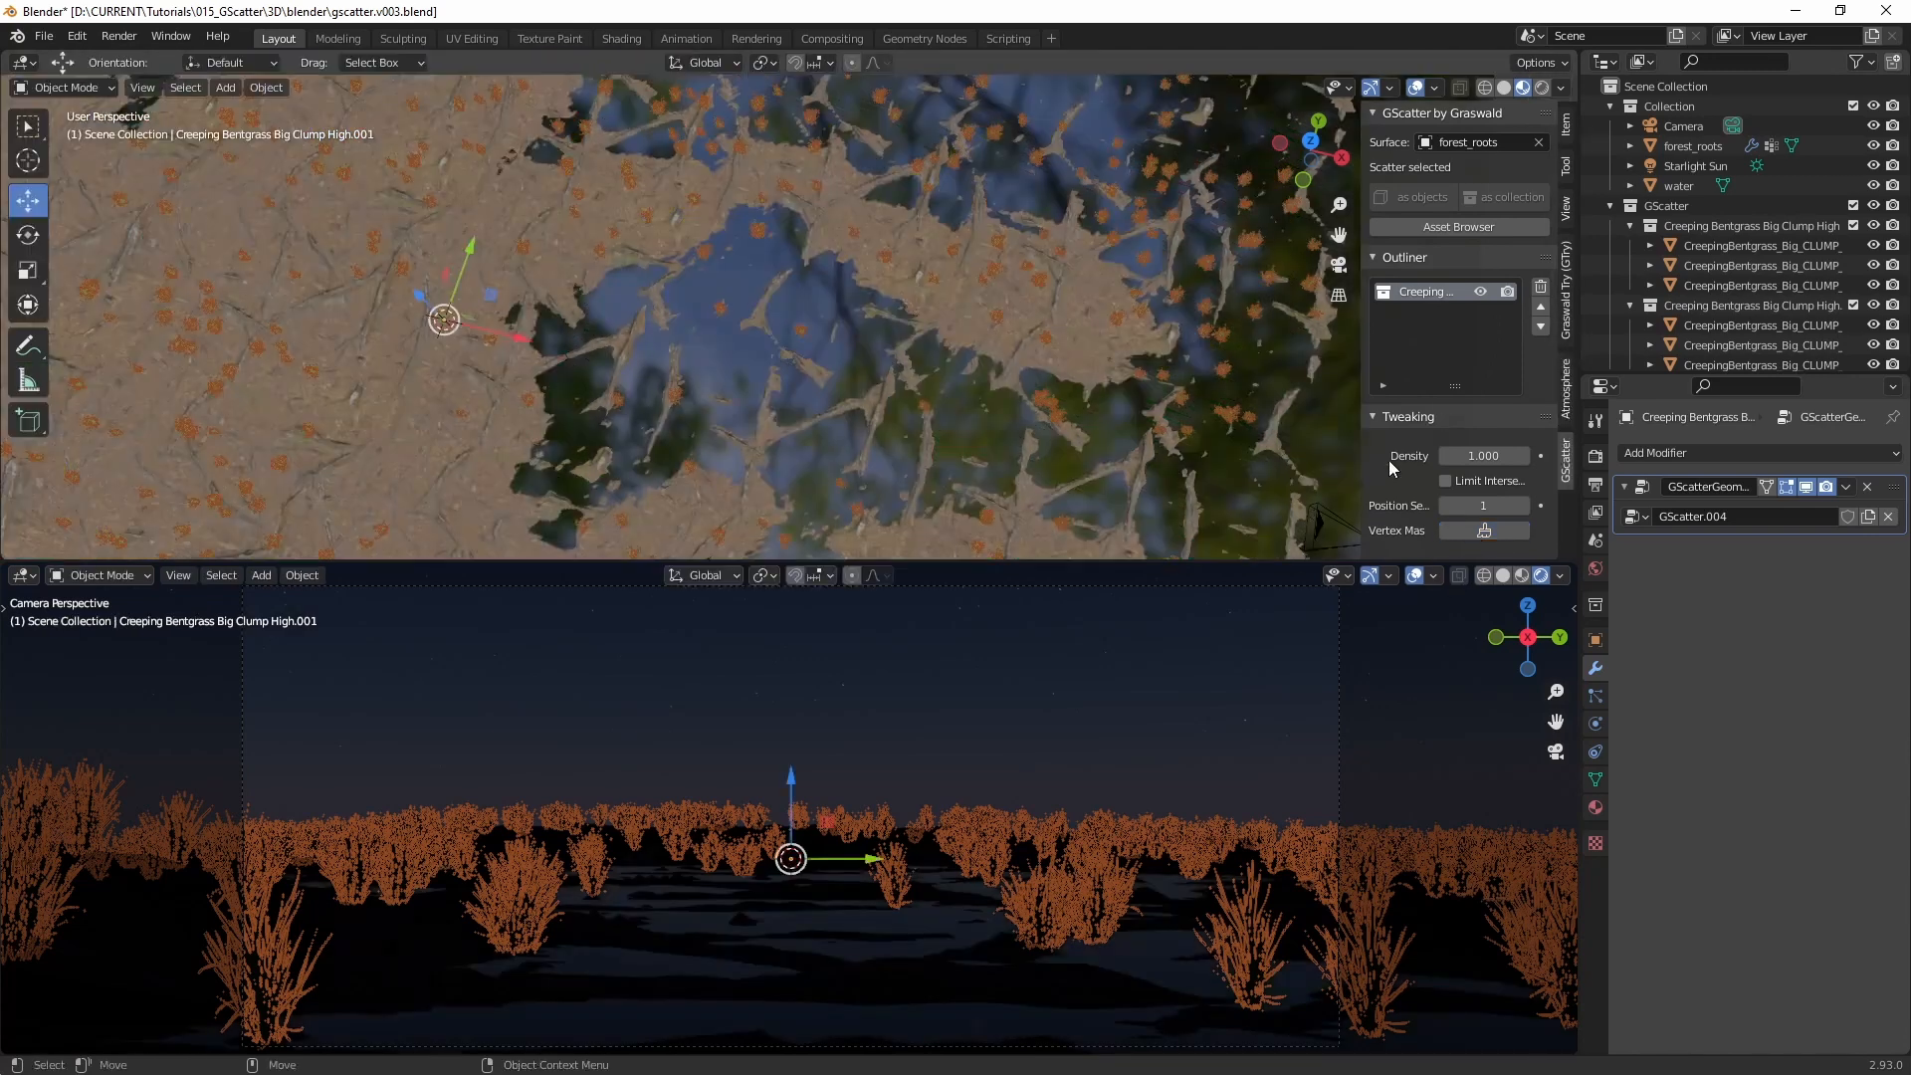
Step: Deselect the grass scatter and hide the overlays in the camera viewport to check the grass distribution
{"action": "mouse_move", "coordinate": [832, 470]}
{"action": "middle_mouse_down"}
{"action": "mouse_move", "coordinate": [766, 333]}
{"action": "mouse_move", "coordinate": [805, 482]}
{"action": "middle_mouse_up"}
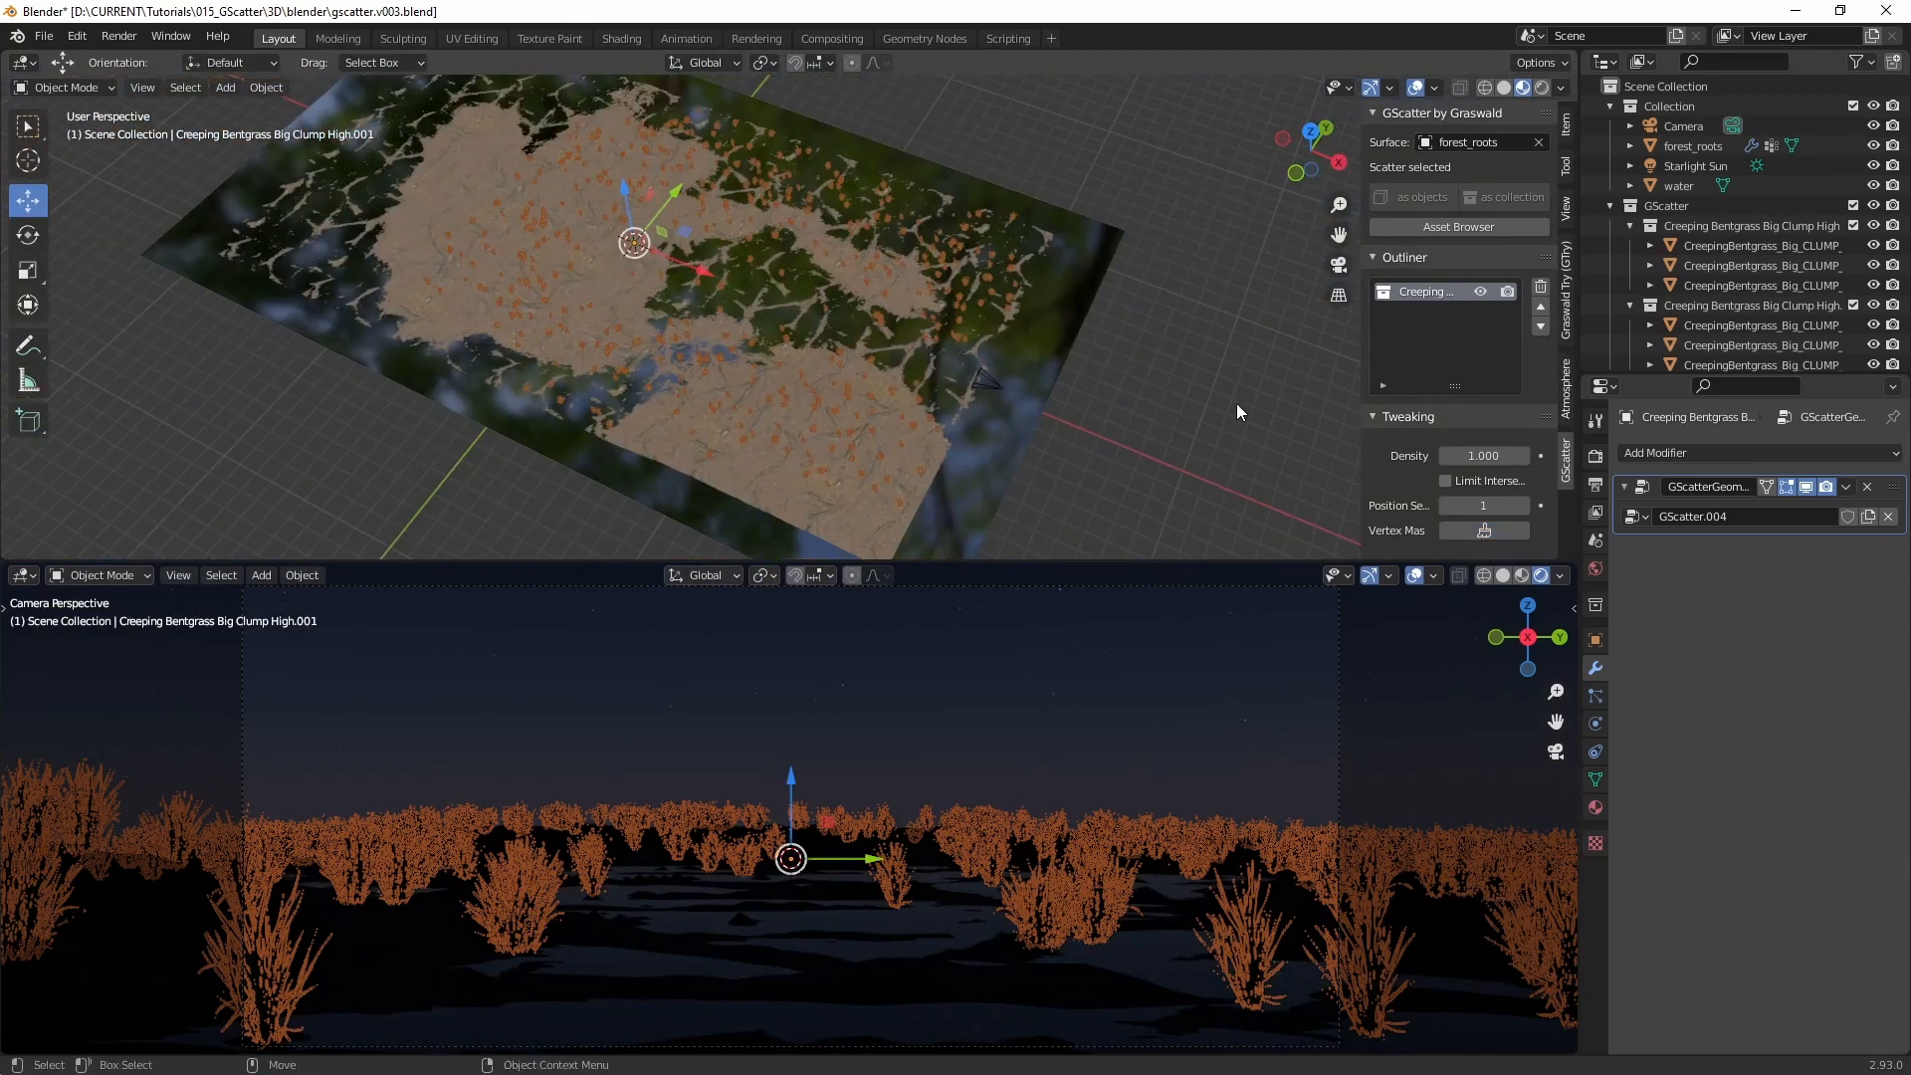
{"action": "left_click", "coordinate": [1147, 385]}
{"action": "scroll", "coordinate": [823, 351], "scroll_direction": "up", "scroll_amount": 3}
{"action": "scroll", "coordinate": [1050, 875], "scroll_direction": "up", "scroll_amount": 1}
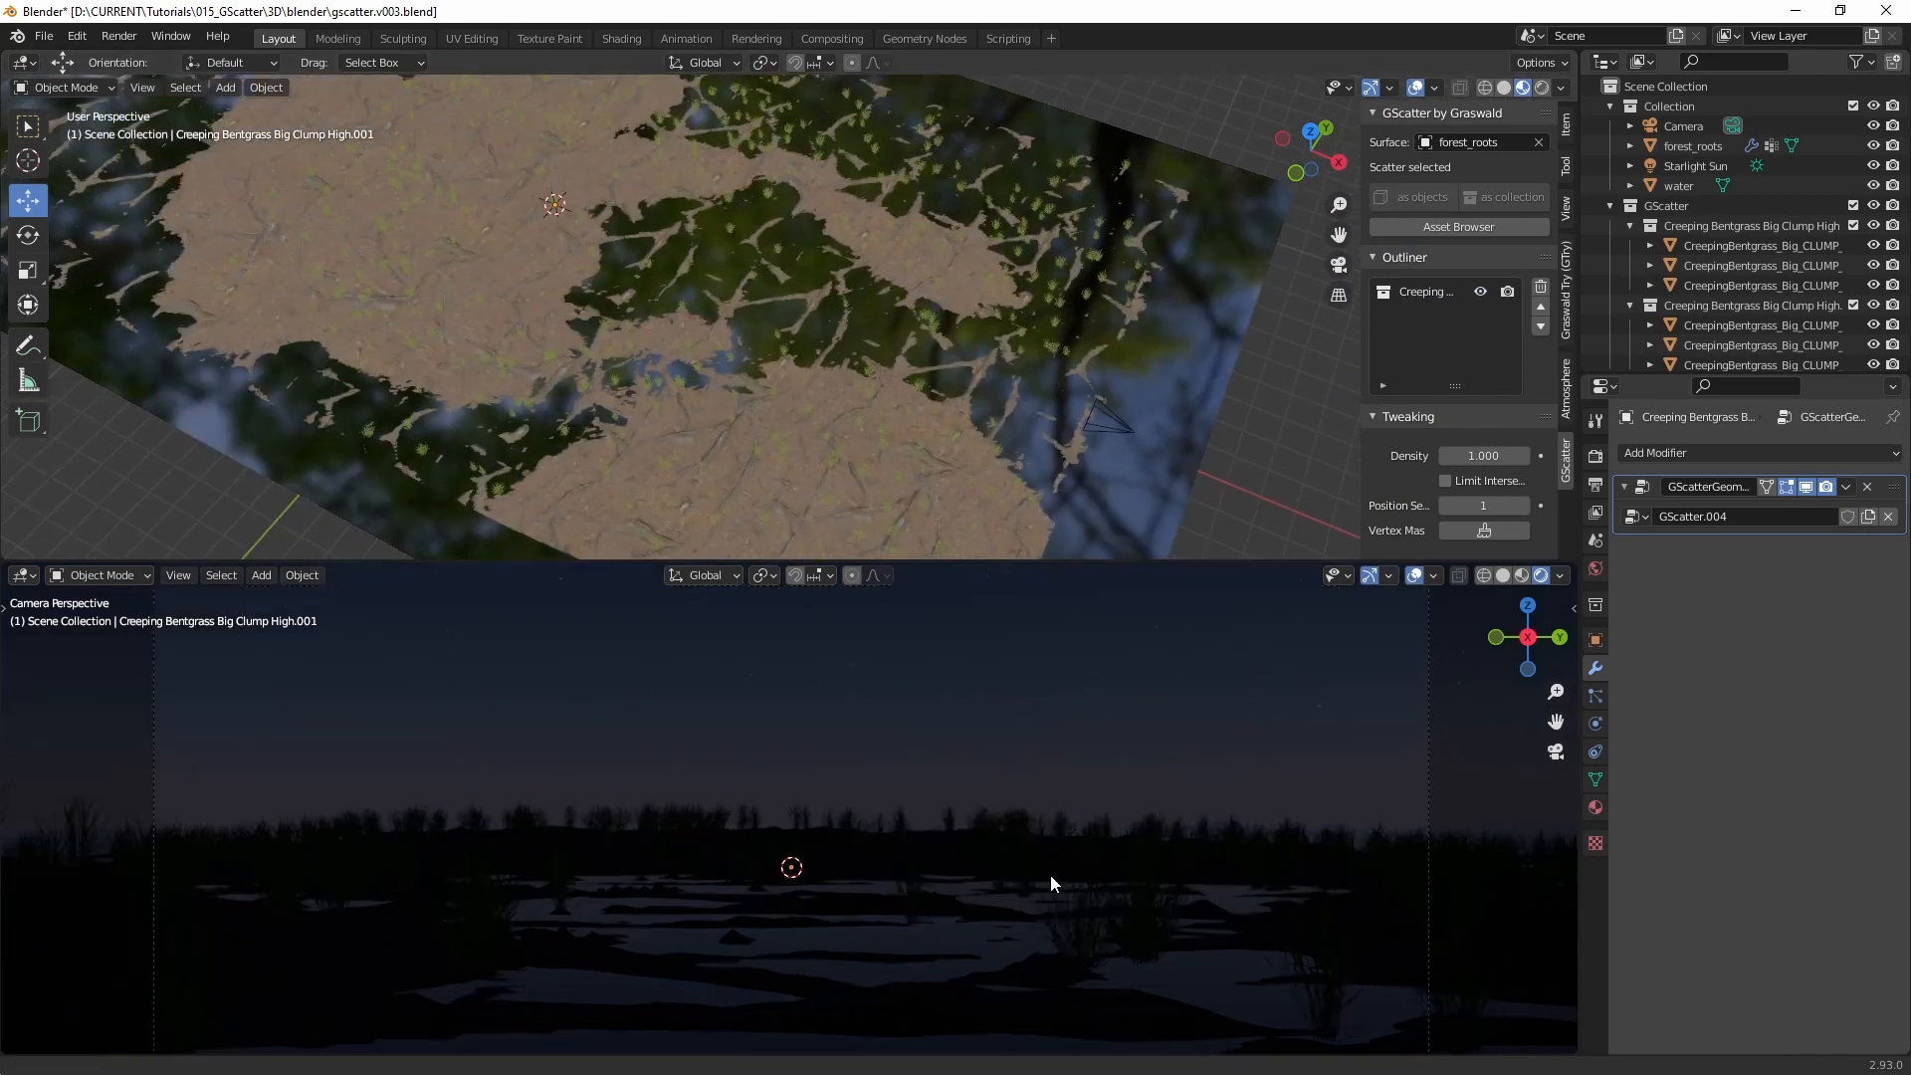
{"action": "scroll", "coordinate": [1051, 876], "scroll_direction": "up", "scroll_amount": 2}
{"action": "middle_click_drag", "start_coordinate": [1045, 896], "coordinate": [1051, 804], "text": "shift"}
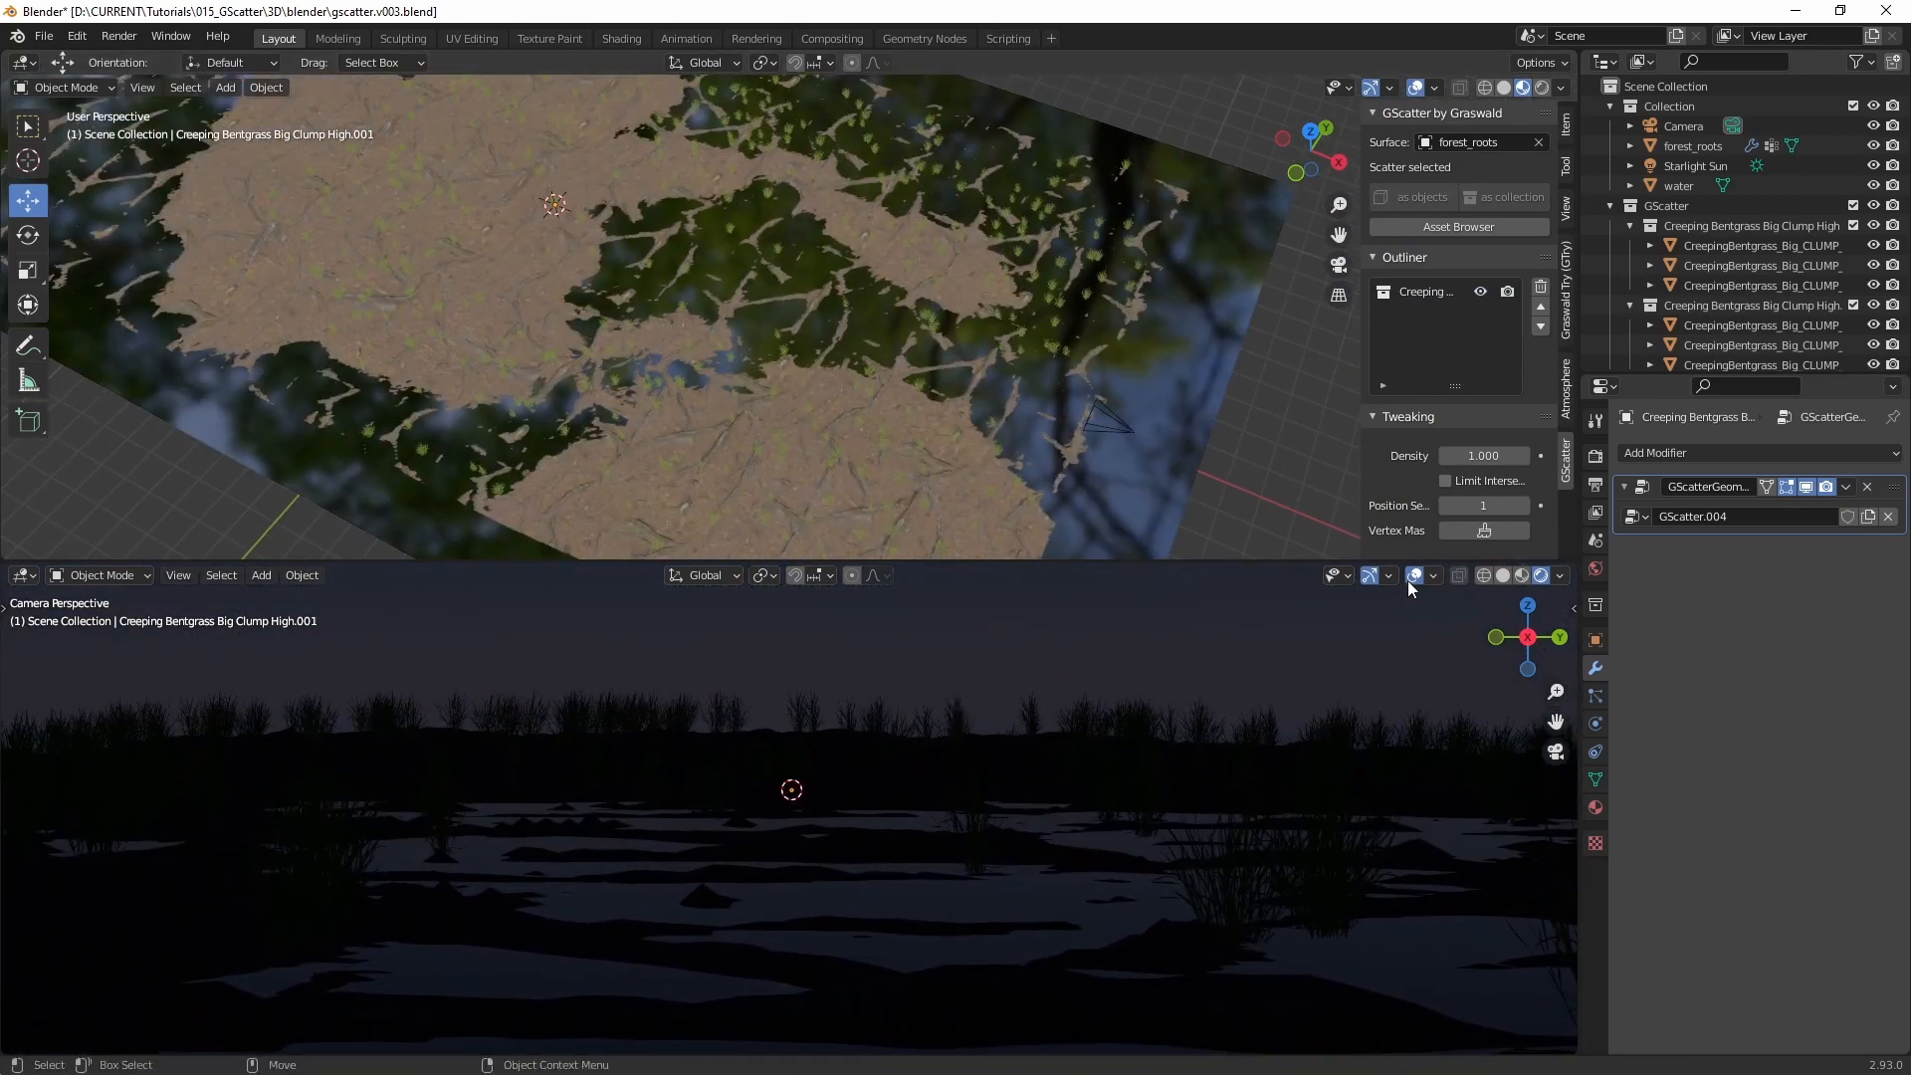
{"action": "left_click", "coordinate": [1414, 576]}
Step: Enlarge the lower viewport and centre the whole camera frame in it
{"action": "scroll", "coordinate": [916, 781], "scroll_direction": "down", "scroll_amount": 6}
{"action": "scroll", "coordinate": [930, 807], "scroll_direction": "up", "scroll_amount": 4}
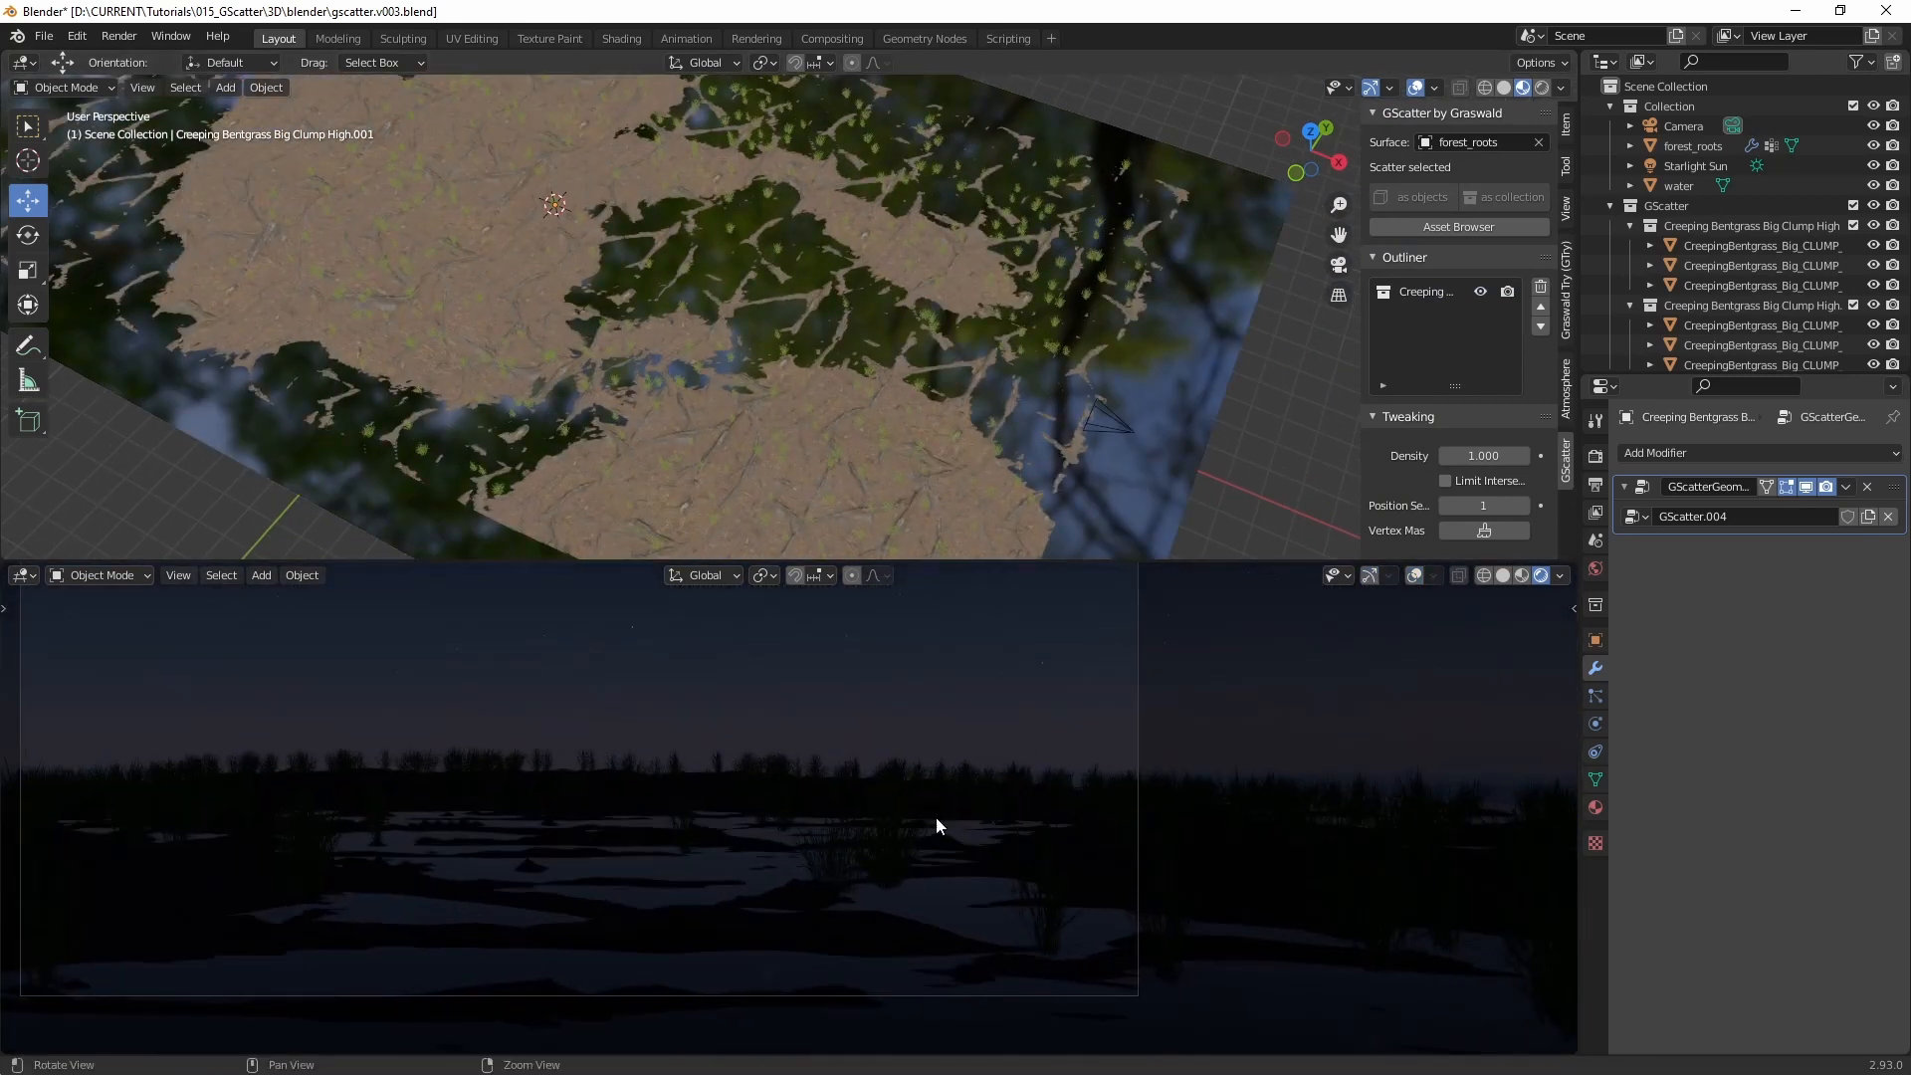
{"action": "middle_click_drag", "start_coordinate": [935, 817], "coordinate": [1066, 809], "text": "alt"}
{"action": "right_click_drag", "start_coordinate": [1066, 808], "coordinate": [1033, 780], "text": "alt"}
{"action": "middle_click_drag", "start_coordinate": [1033, 780], "coordinate": [1070, 801], "text": "alt"}
{"action": "right_click_drag", "start_coordinate": [1018, 828], "coordinate": [971, 891], "text": "alt"}
{"action": "middle_click_drag", "start_coordinate": [990, 804], "coordinate": [1017, 787], "text": "alt"}
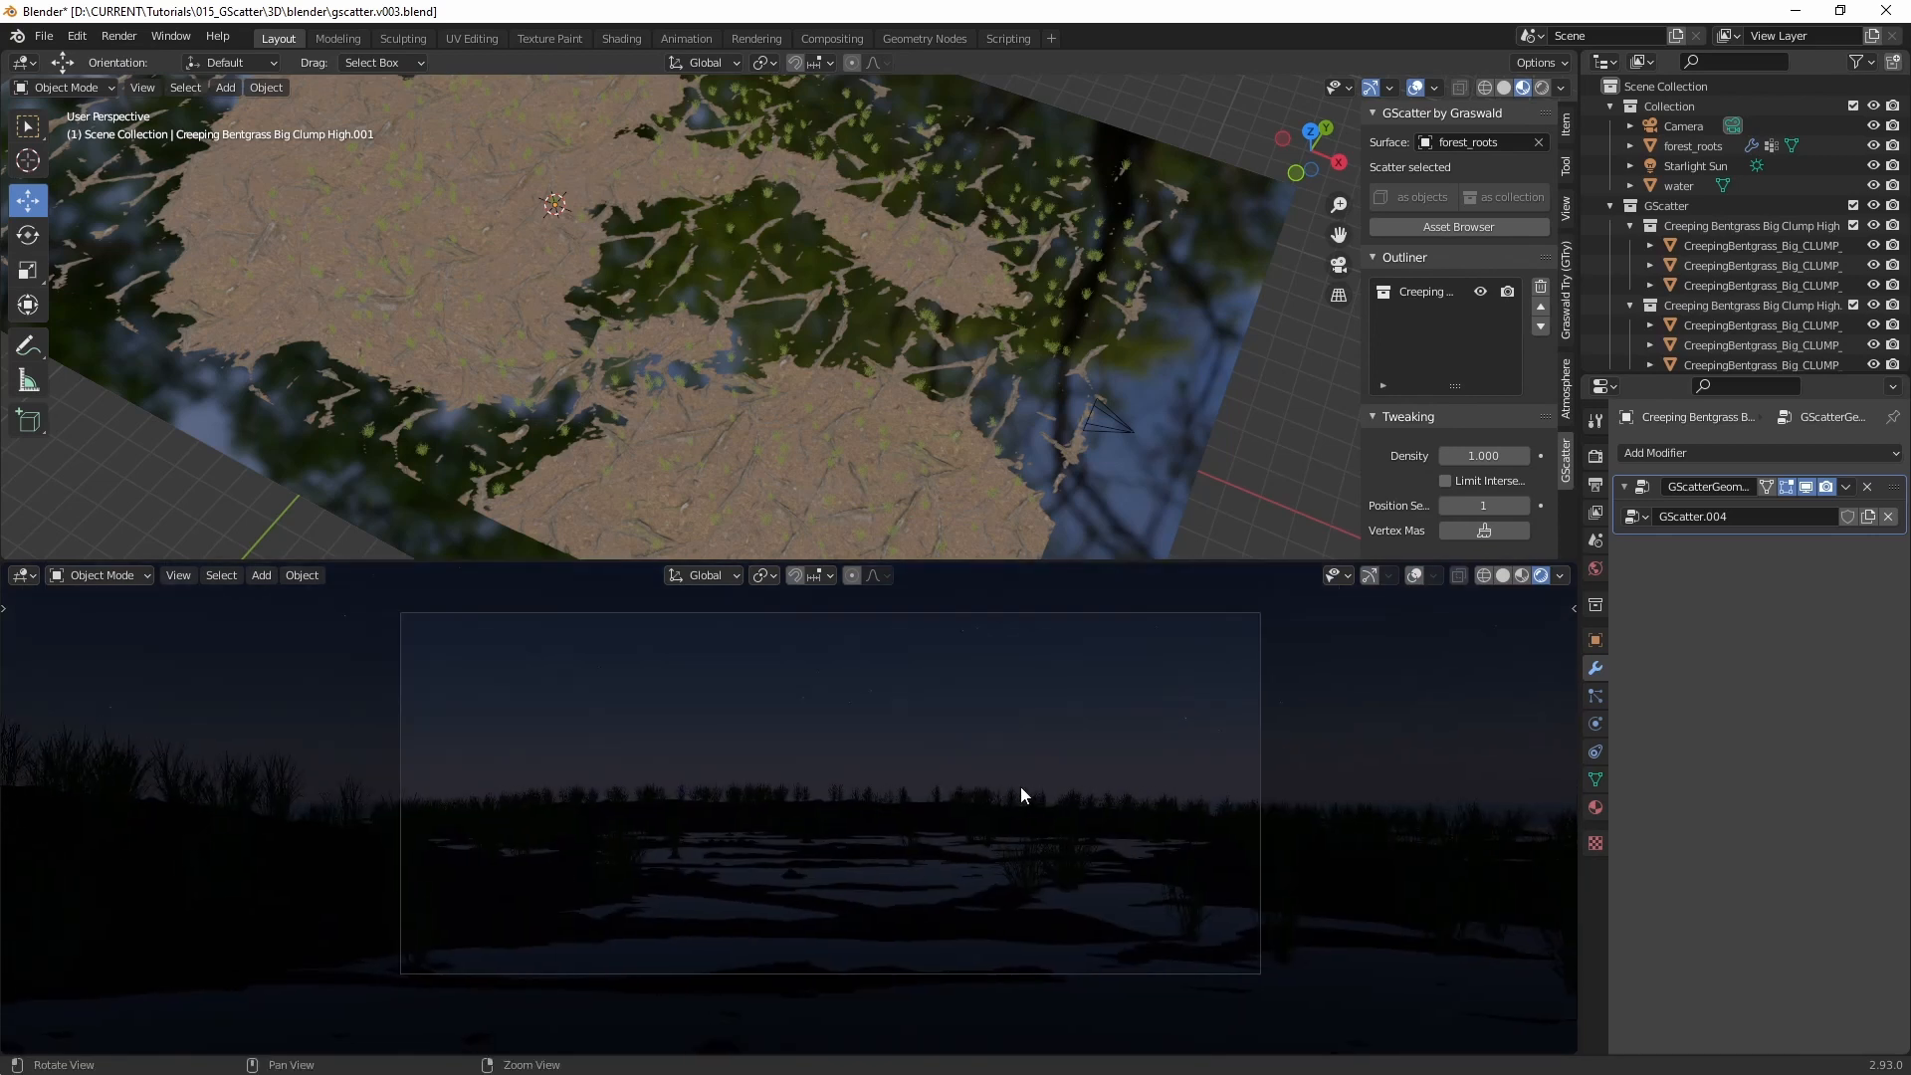
{"action": "scroll", "coordinate": [1020, 786], "scroll_direction": "up", "scroll_amount": 1}
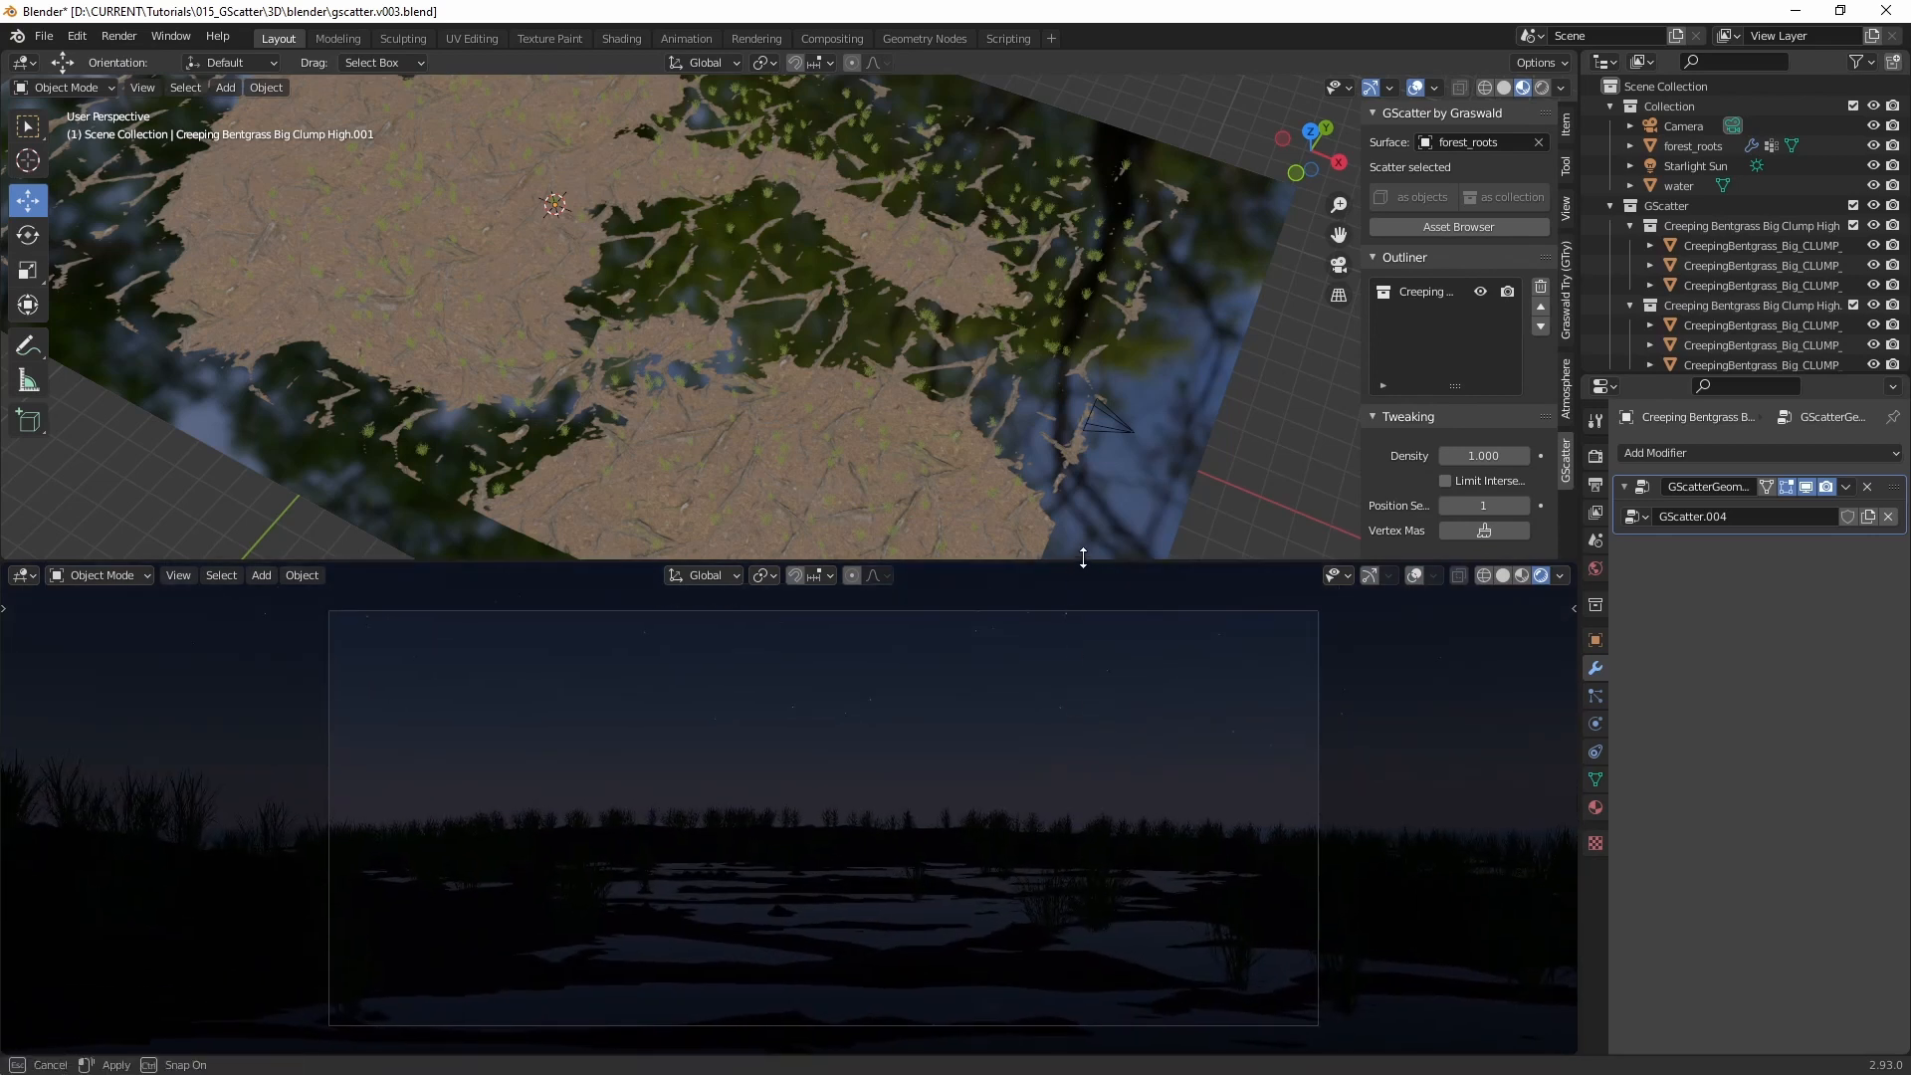
{"action": "left_click_drag", "start_coordinate": [1084, 557], "coordinate": [1069, 398]}
{"action": "scroll", "coordinate": [962, 715], "scroll_direction": "up", "scroll_amount": 2}
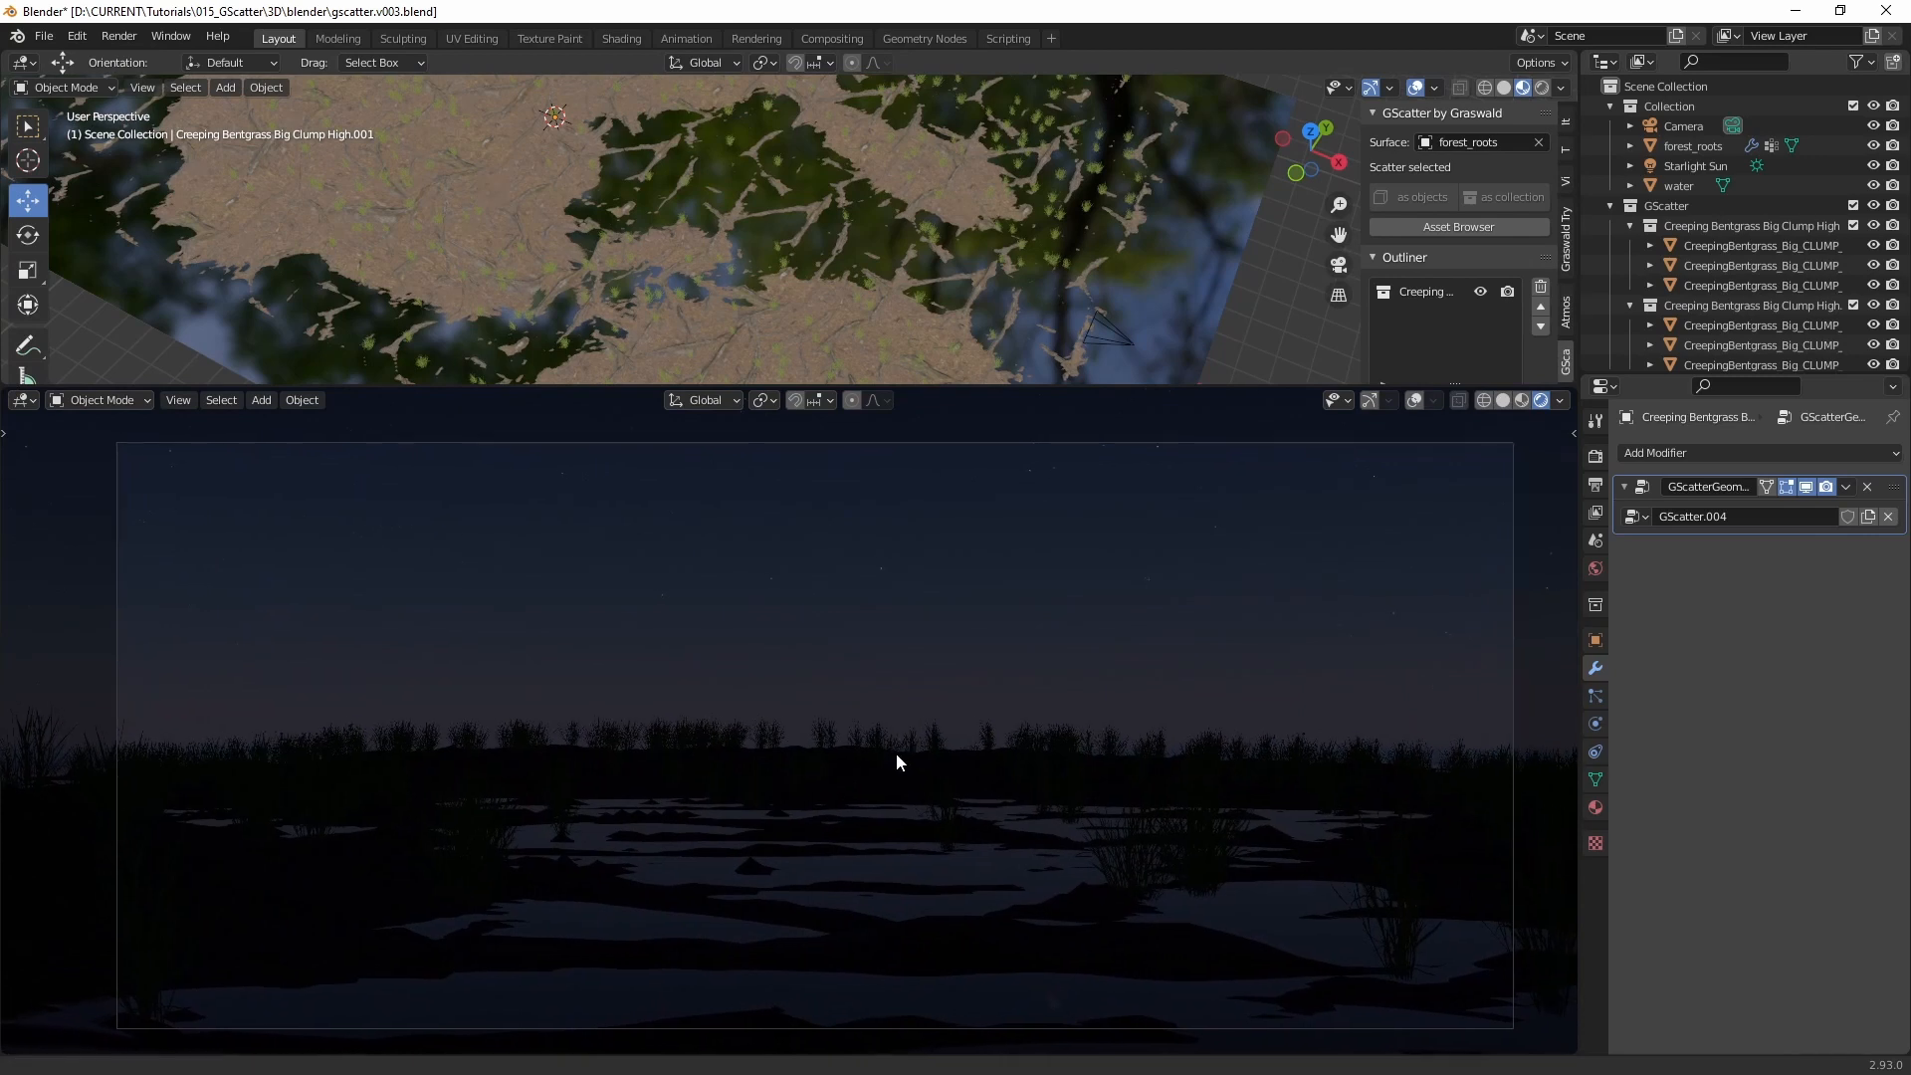
{"action": "middle_click_drag", "start_coordinate": [896, 754], "coordinate": [891, 750], "text": "alt"}
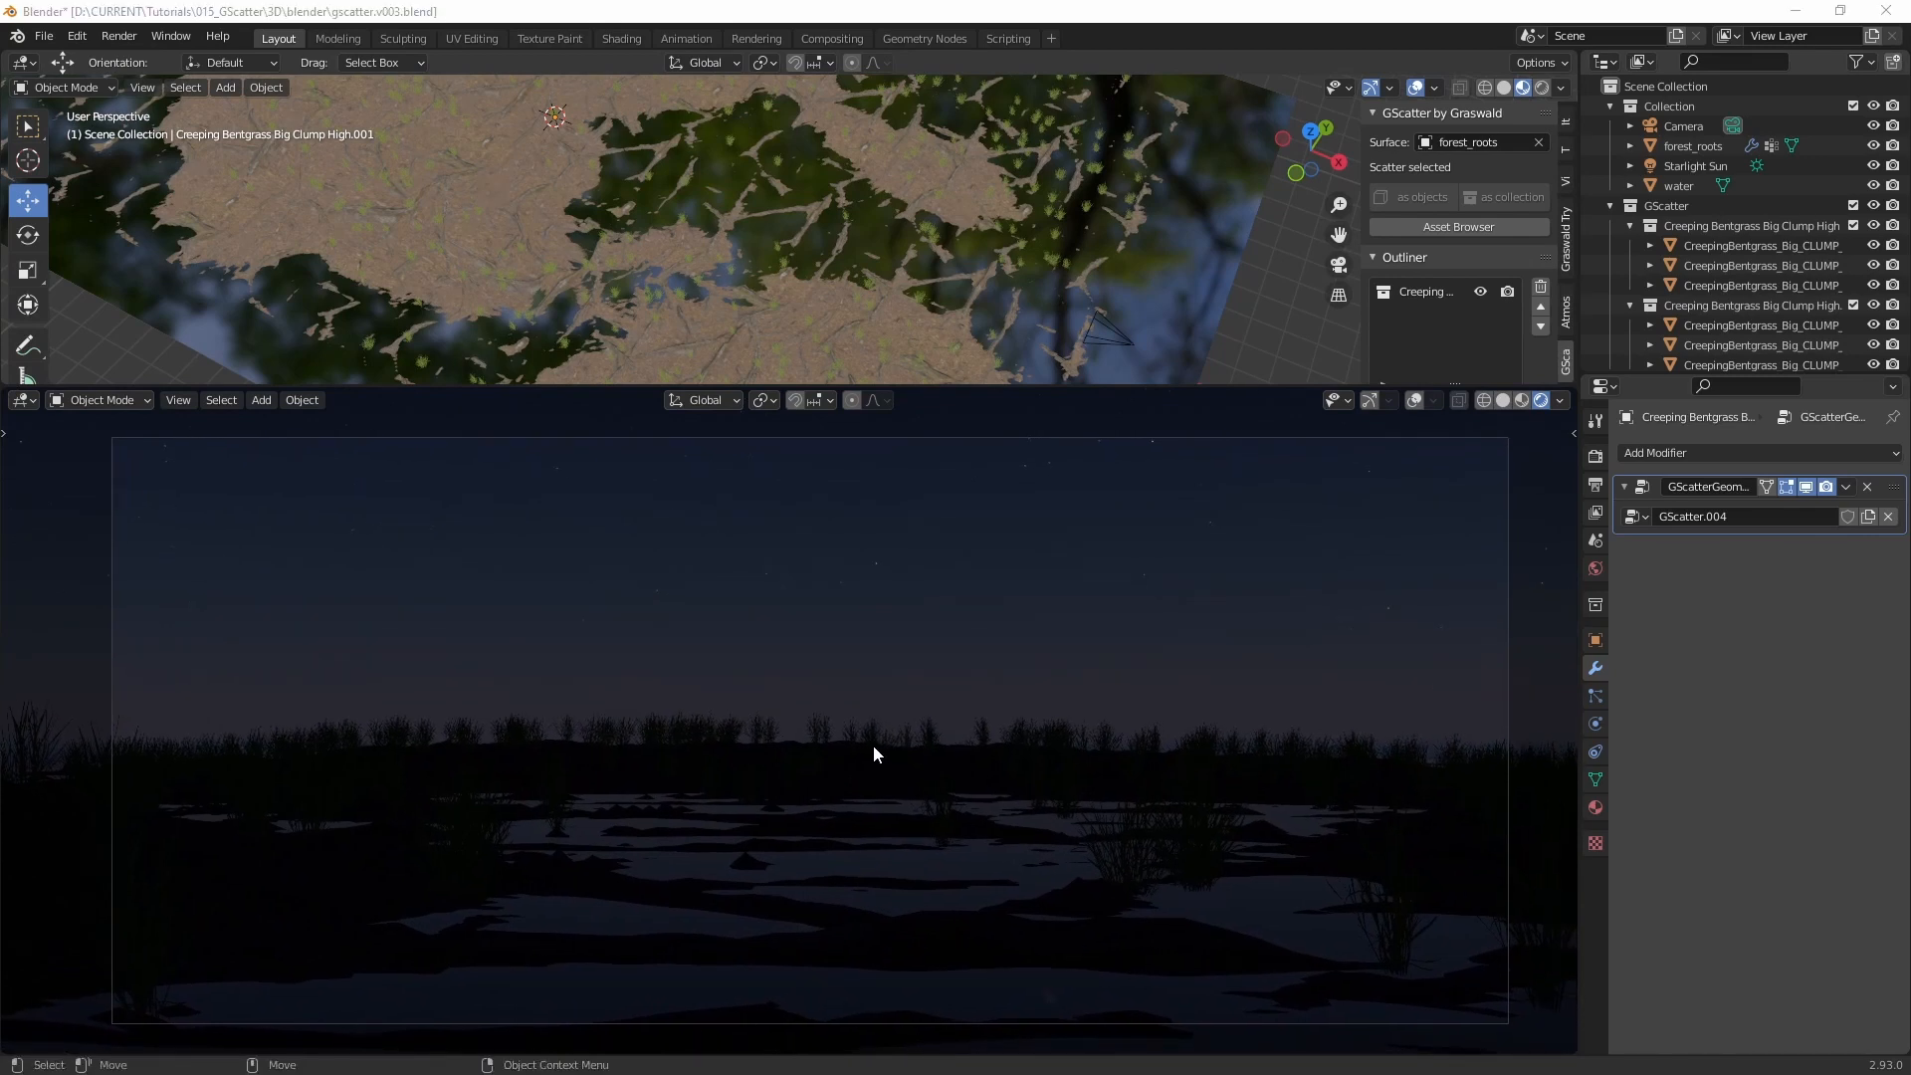
Step: Switch to Quixel Bridge, export the free two-view boulder asset to Blender, and return to view the imported rock in the scene
{"action": "key", "text": "alt+Tab"}
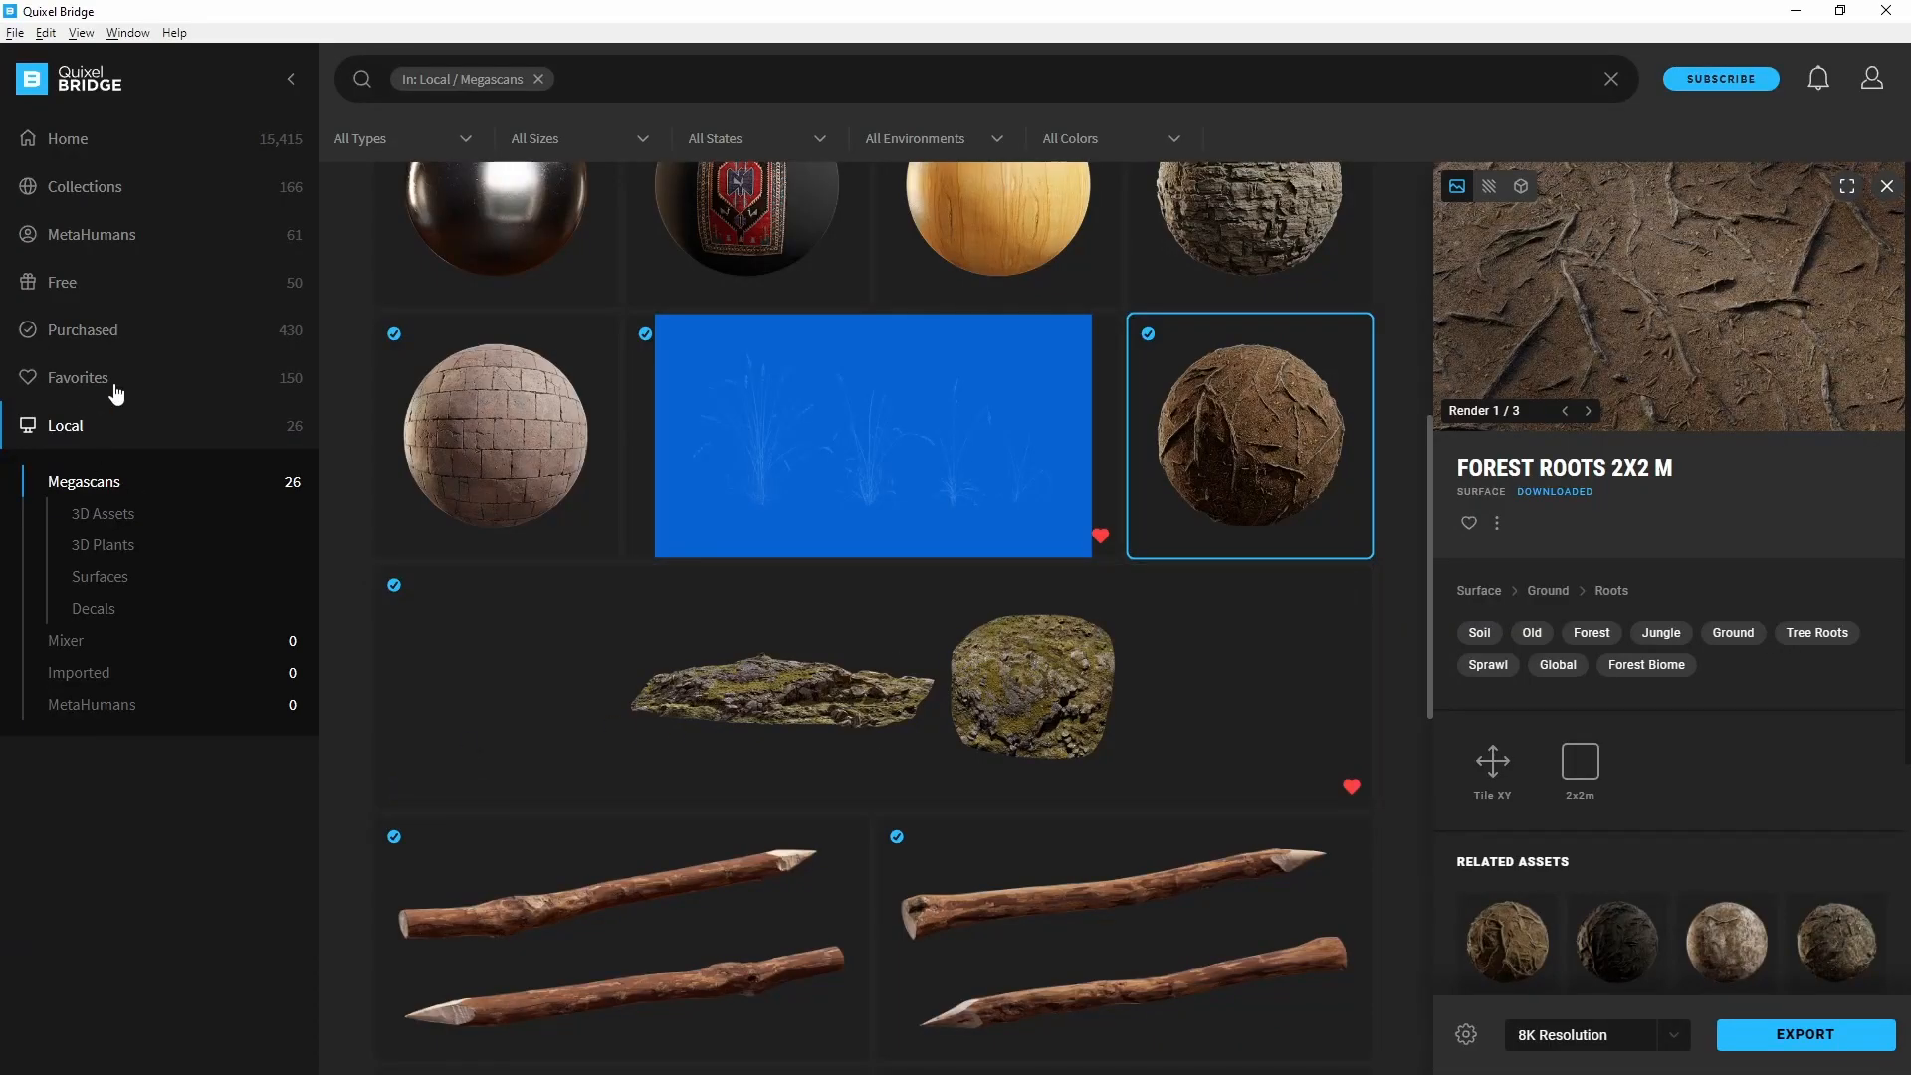
{"action": "left_click", "coordinate": [60, 284]}
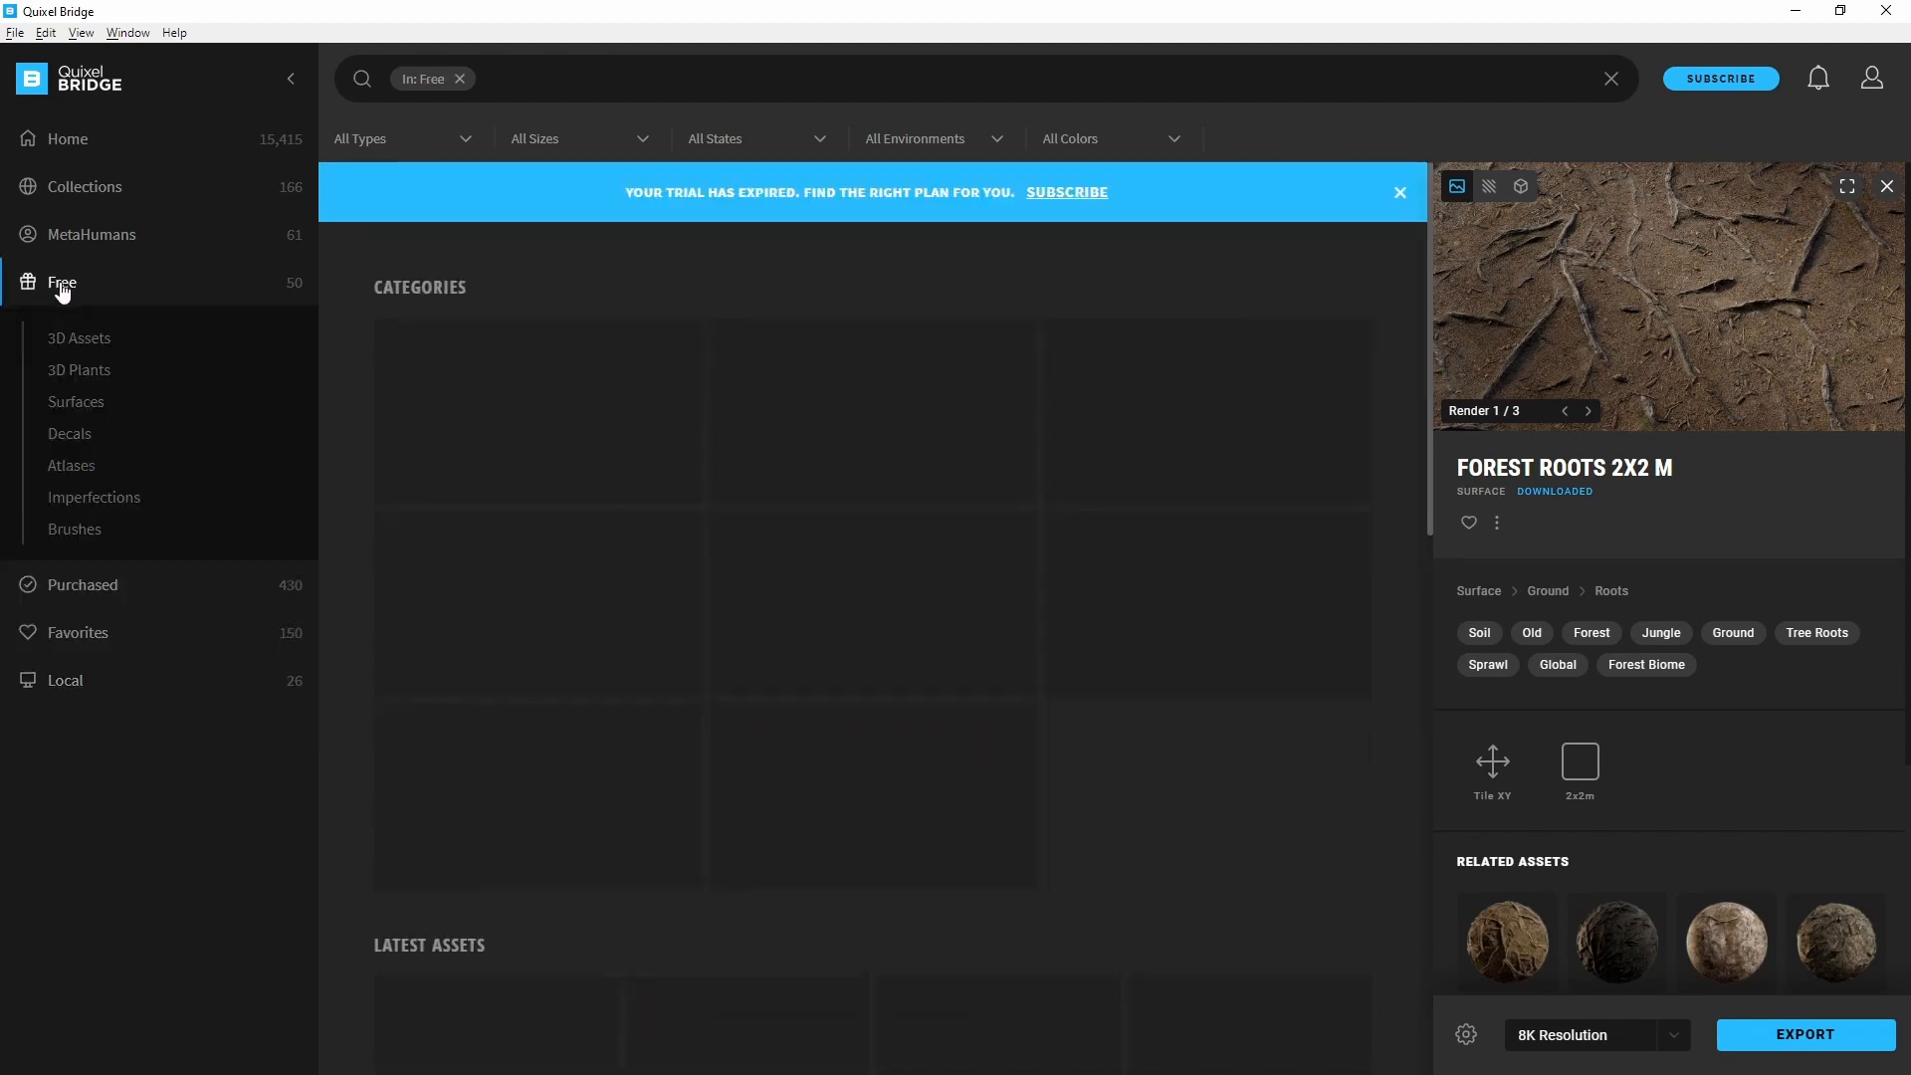
{"action": "scroll", "coordinate": [350, 467], "scroll_direction": "down", "scroll_amount": 10}
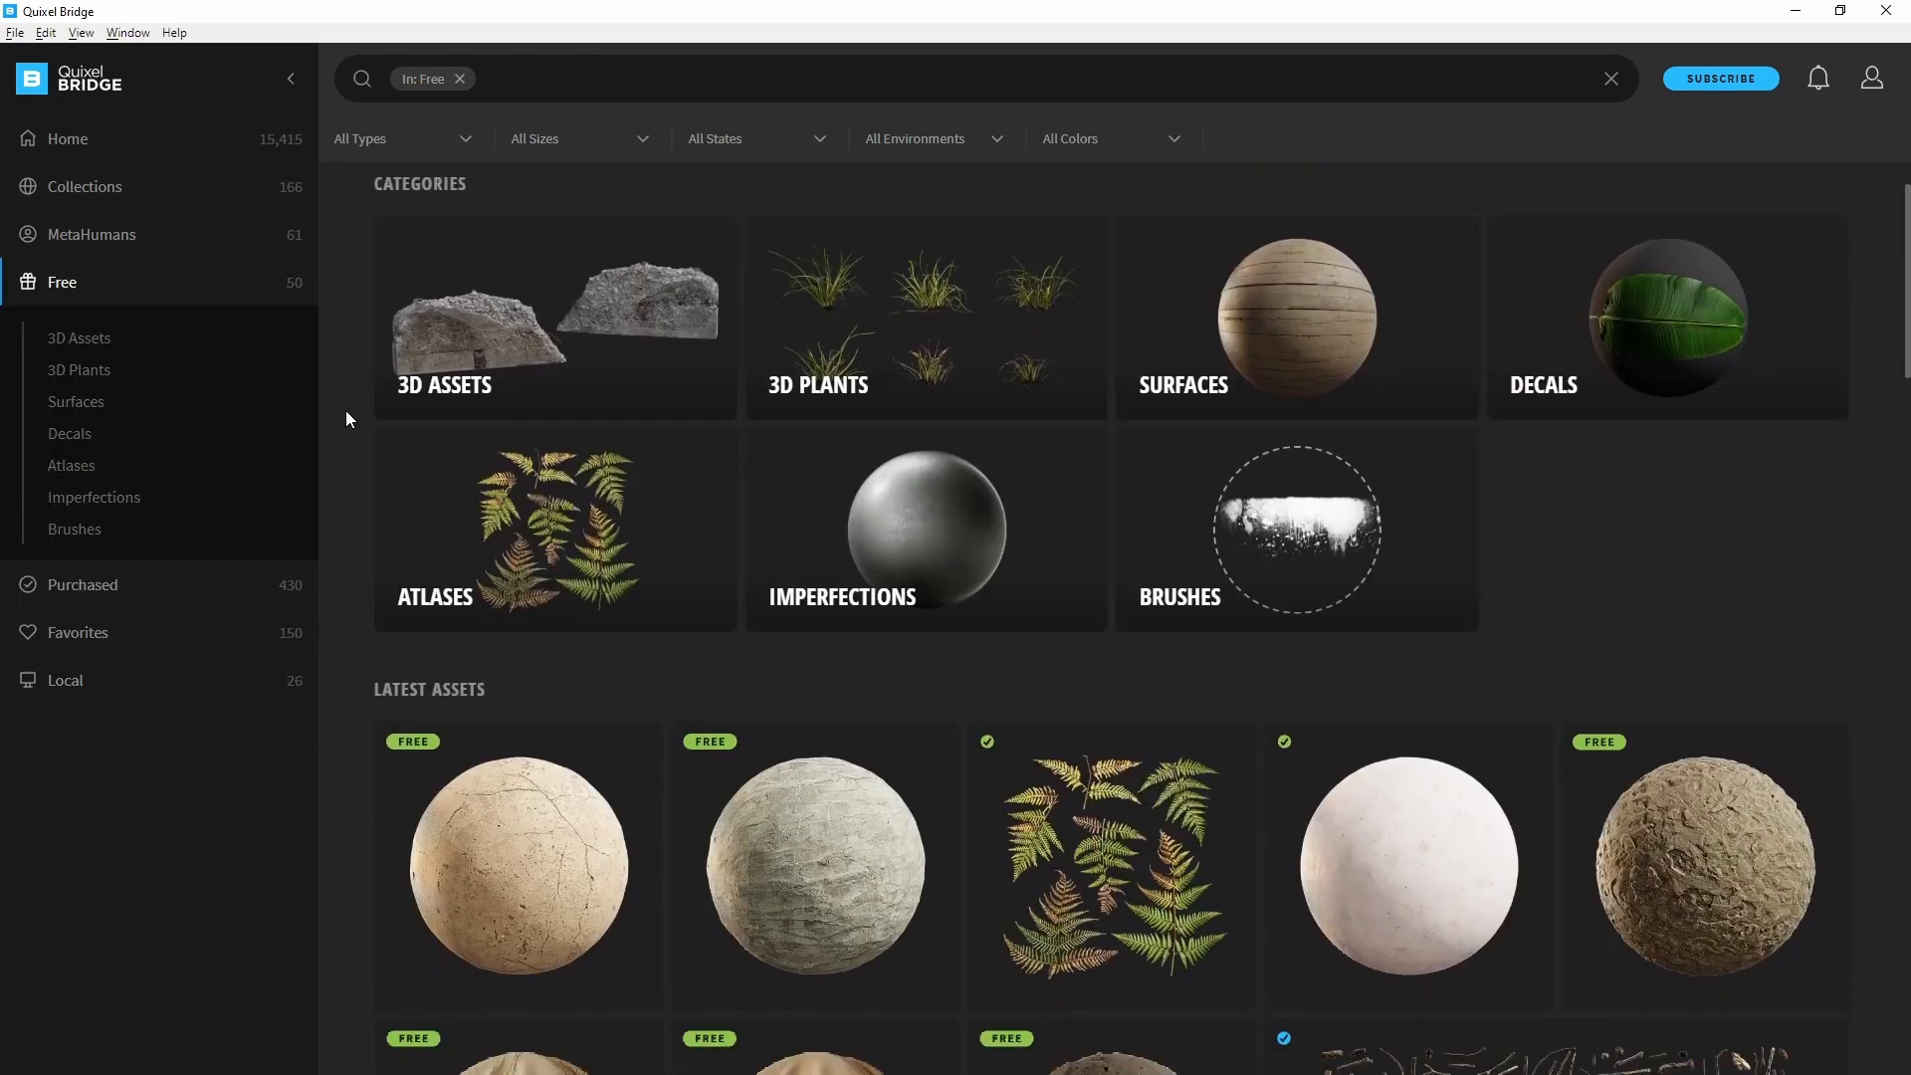
{"action": "scroll", "coordinate": [343, 495], "scroll_direction": "down", "scroll_amount": 12}
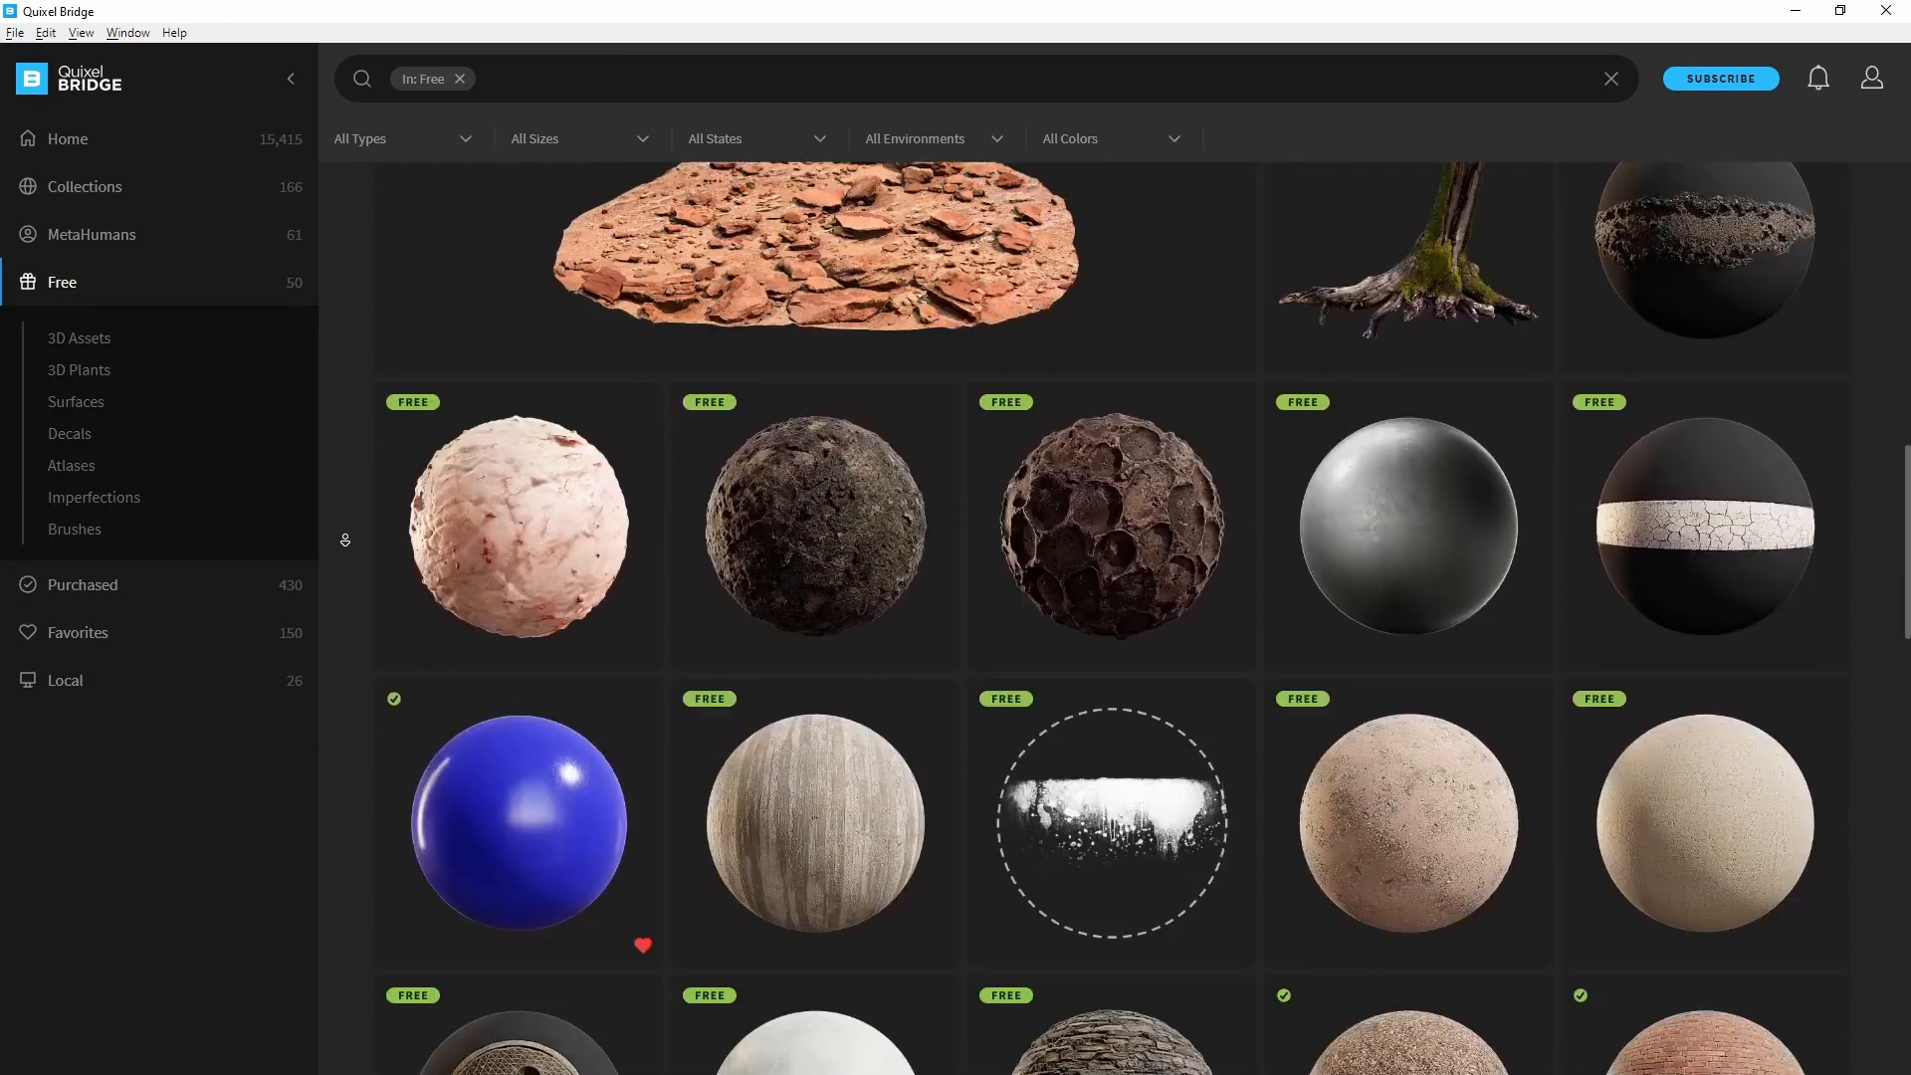
{"action": "scroll", "coordinate": [352, 477], "scroll_direction": "down", "scroll_amount": 4}
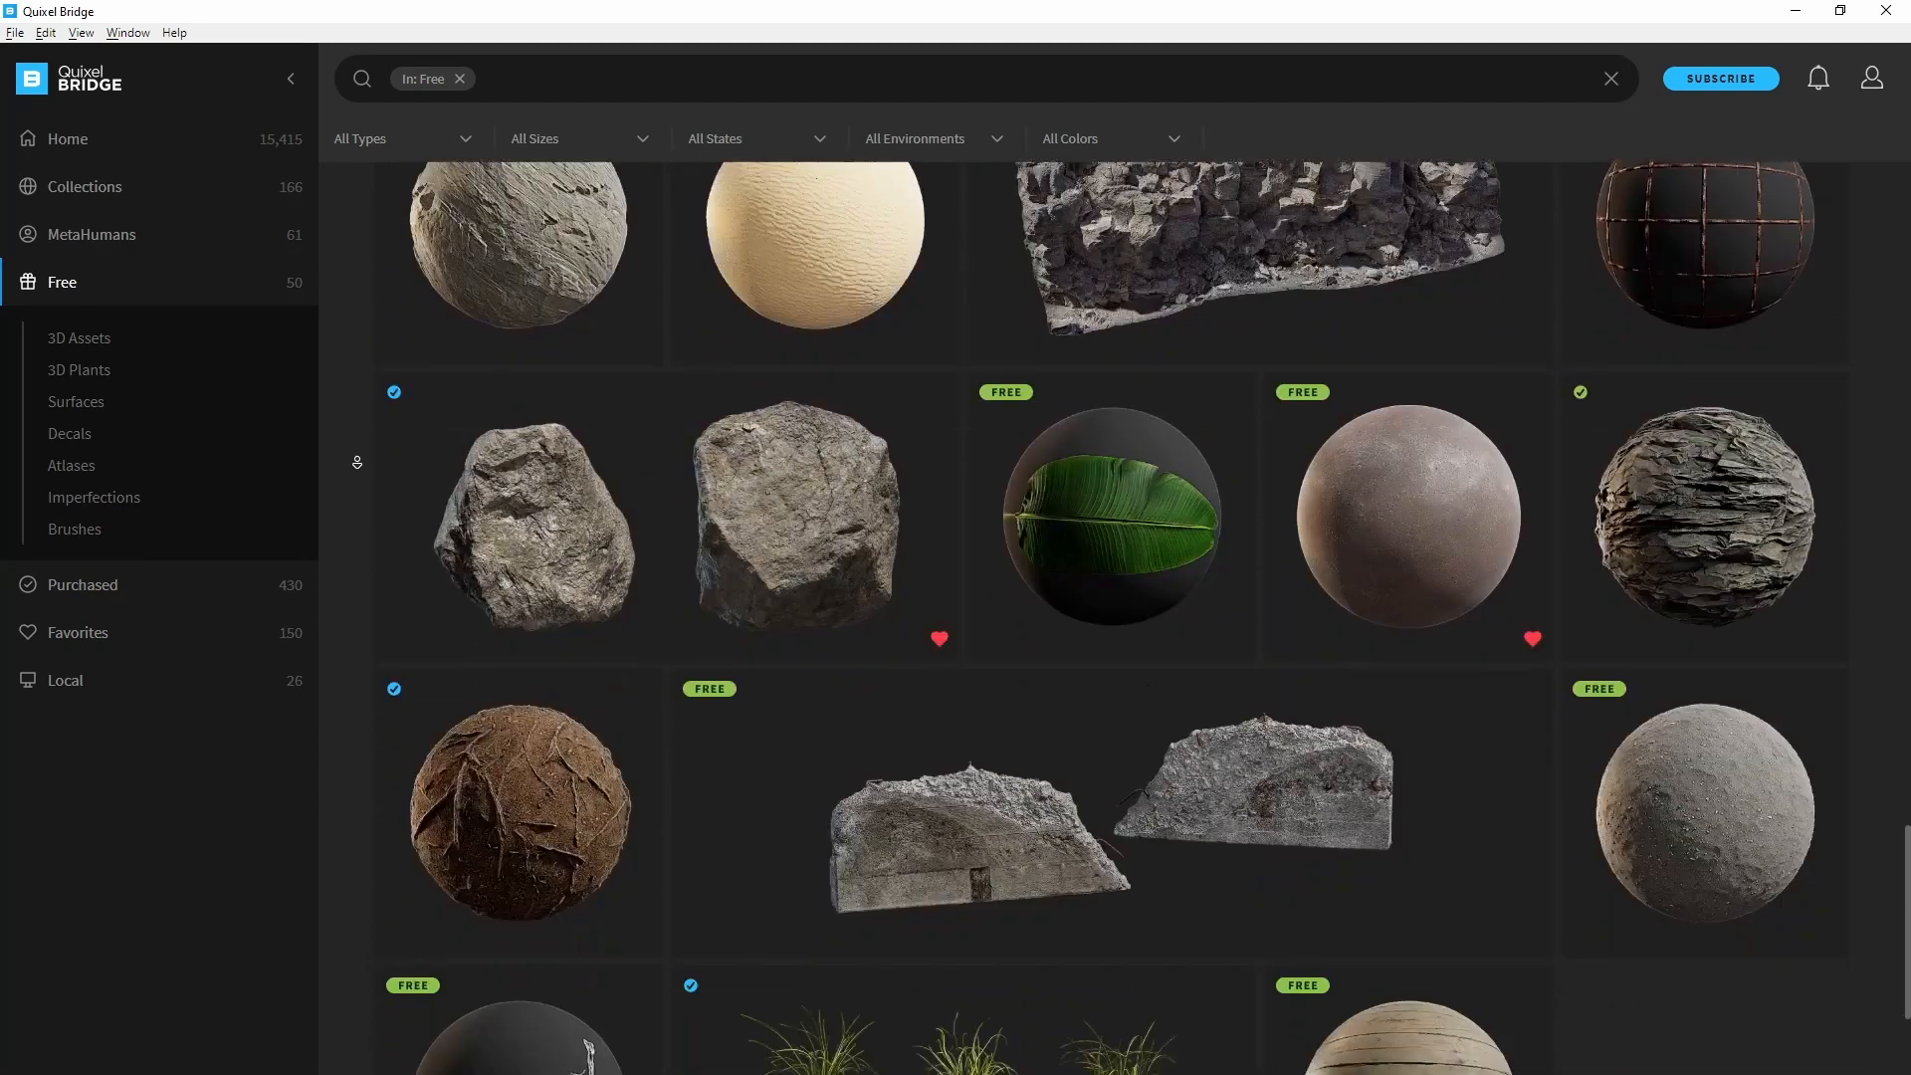
{"action": "left_click", "coordinate": [938, 349]}
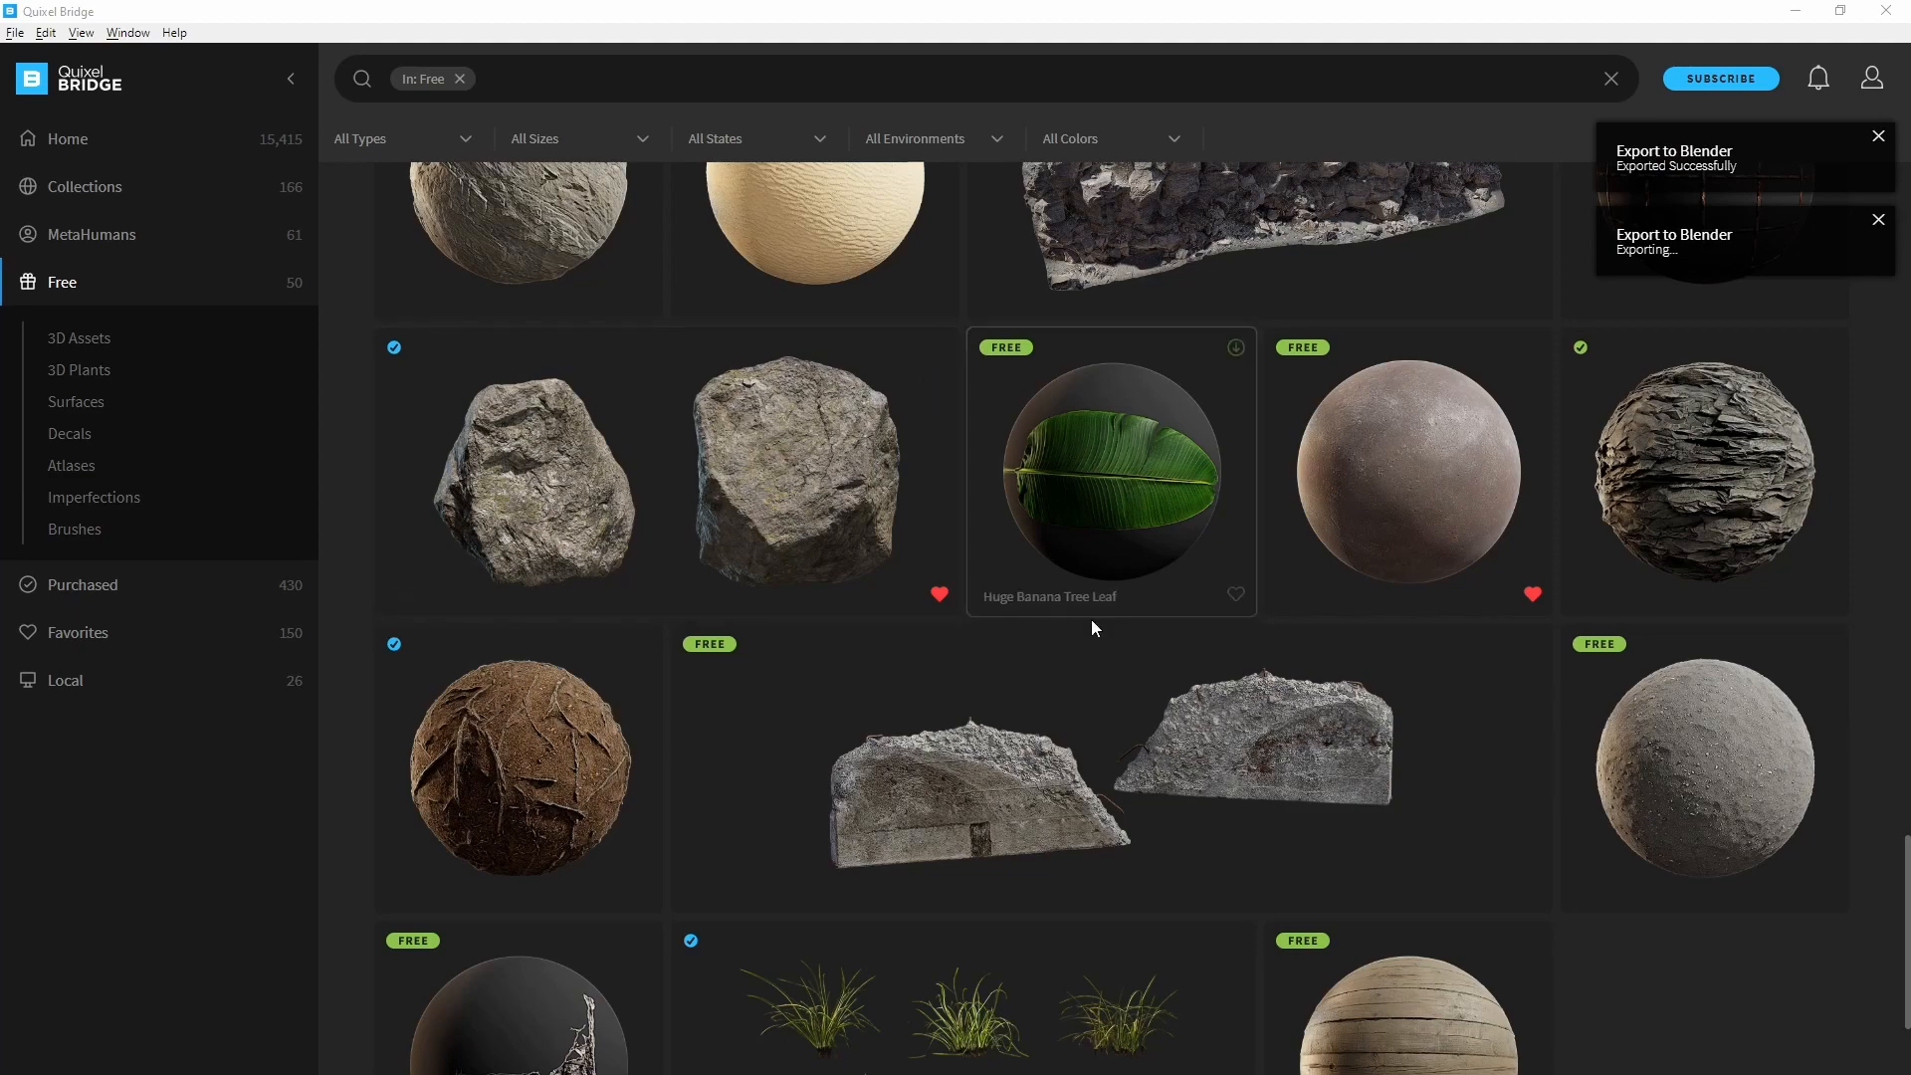
{"action": "key", "text": "alt+Tab"}
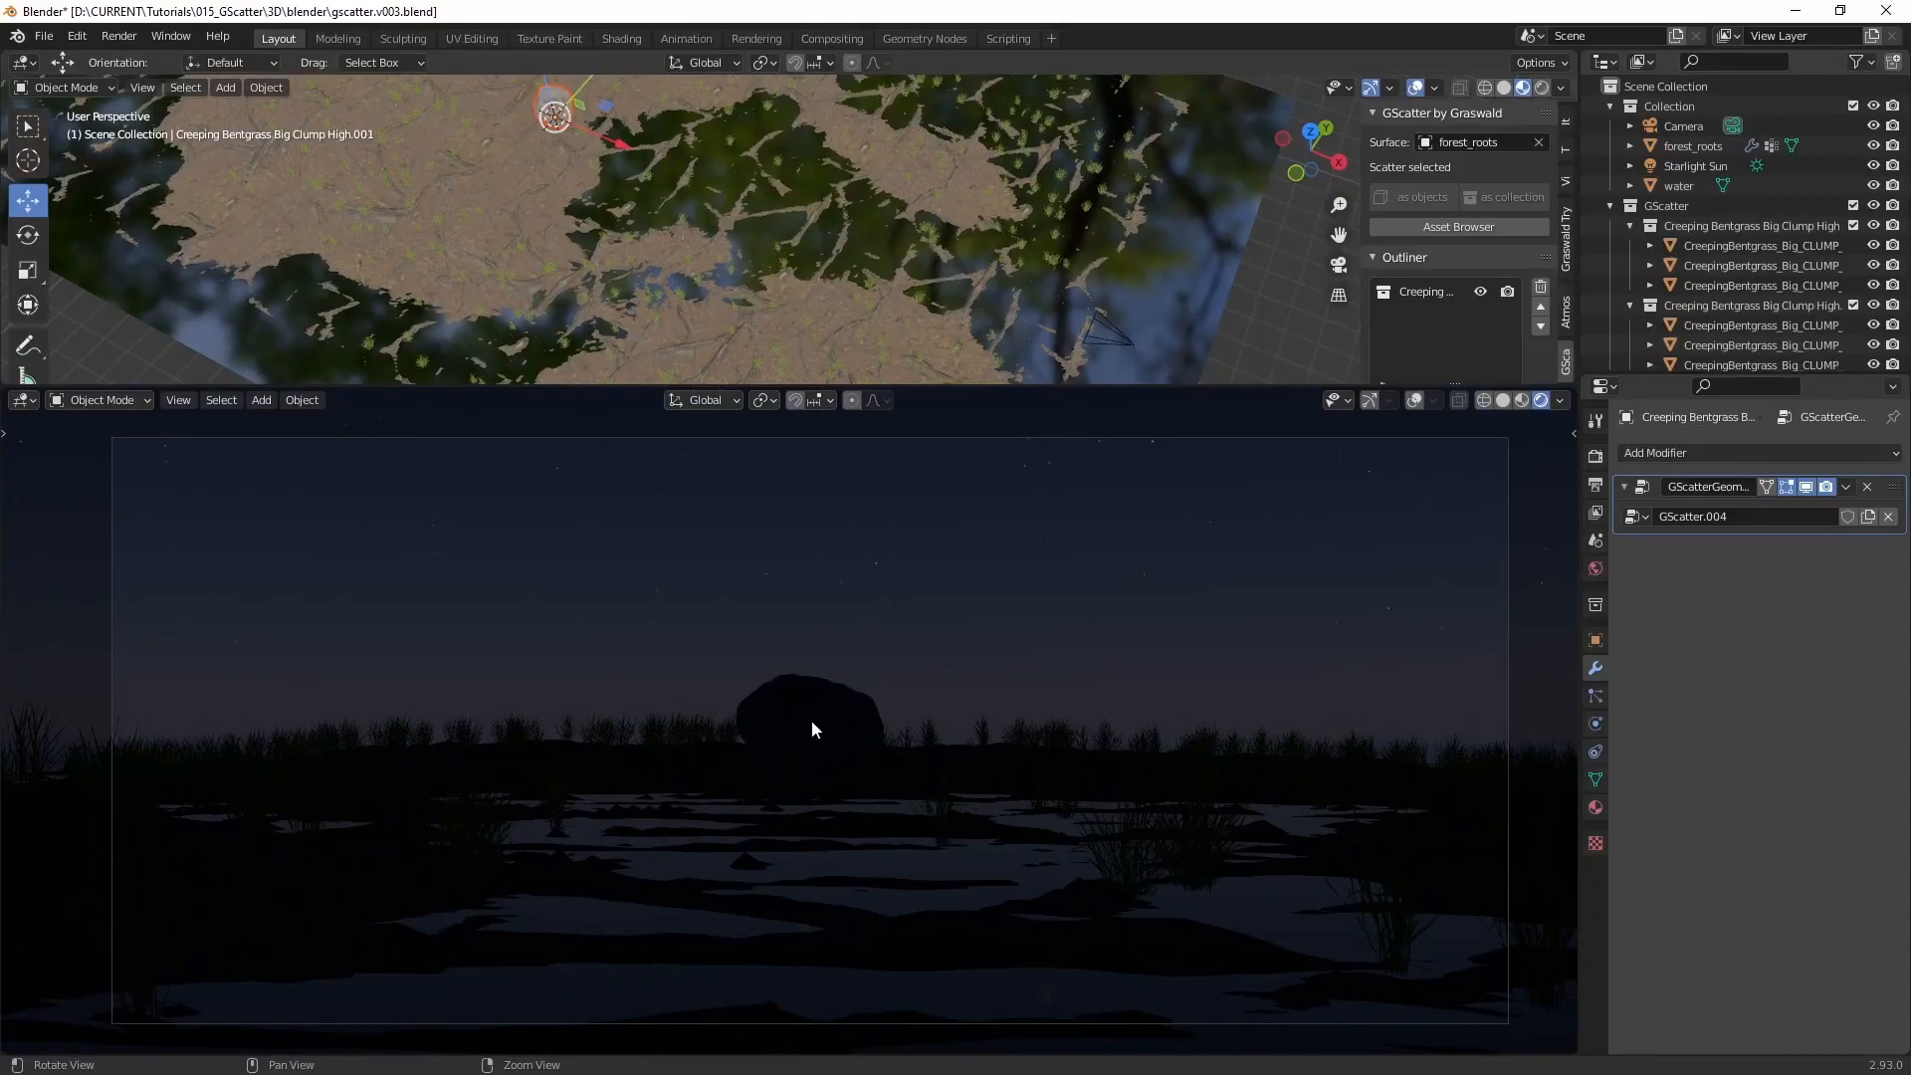
{"action": "middle_click_drag", "start_coordinate": [810, 720], "coordinate": [798, 696]}
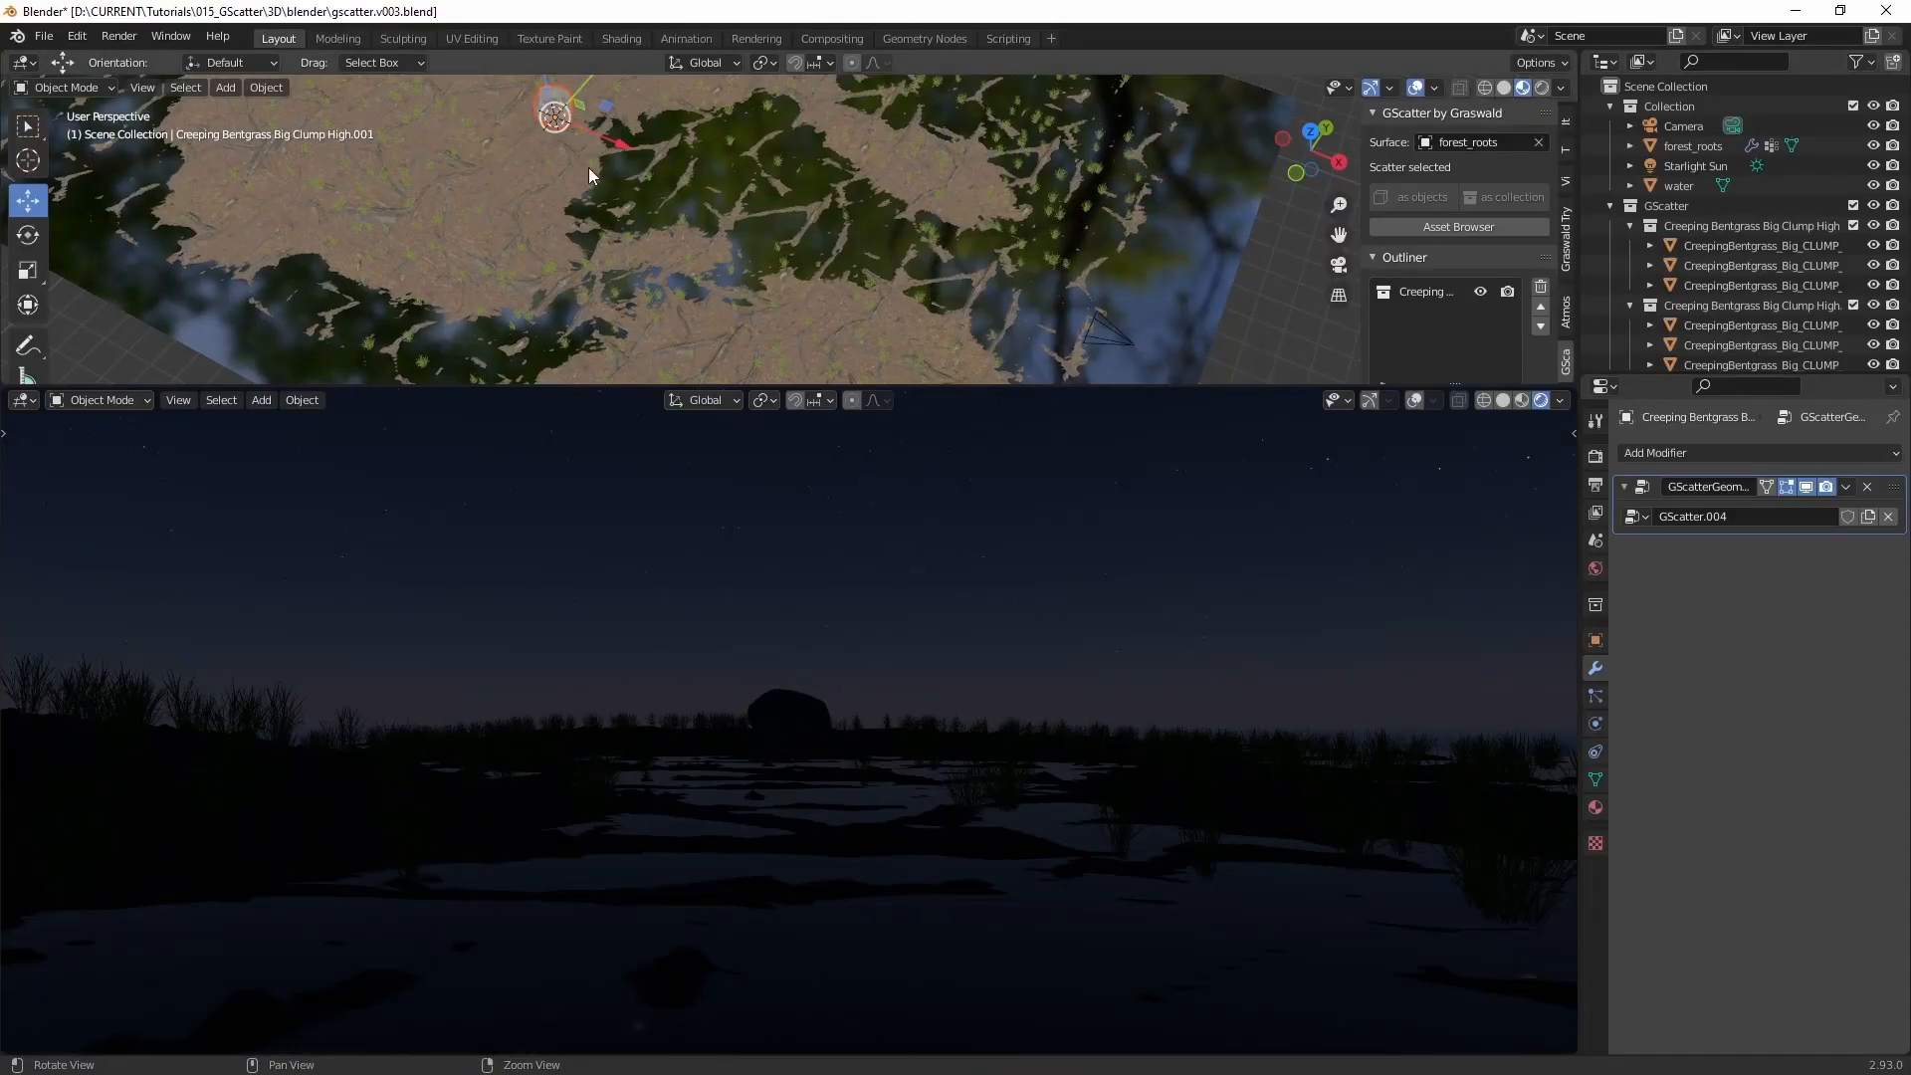
Step: Enlarge the upper viewport and the outliner, then select and copy the rock Aset_rock_M_shopk_LOD0 on the terrain
{"action": "middle_click_drag", "start_coordinate": [588, 167], "coordinate": [644, 208], "text": "alt"}
{"action": "left_click_drag", "start_coordinate": [1017, 387], "coordinate": [1009, 629]}
{"action": "key", "text": "f"}
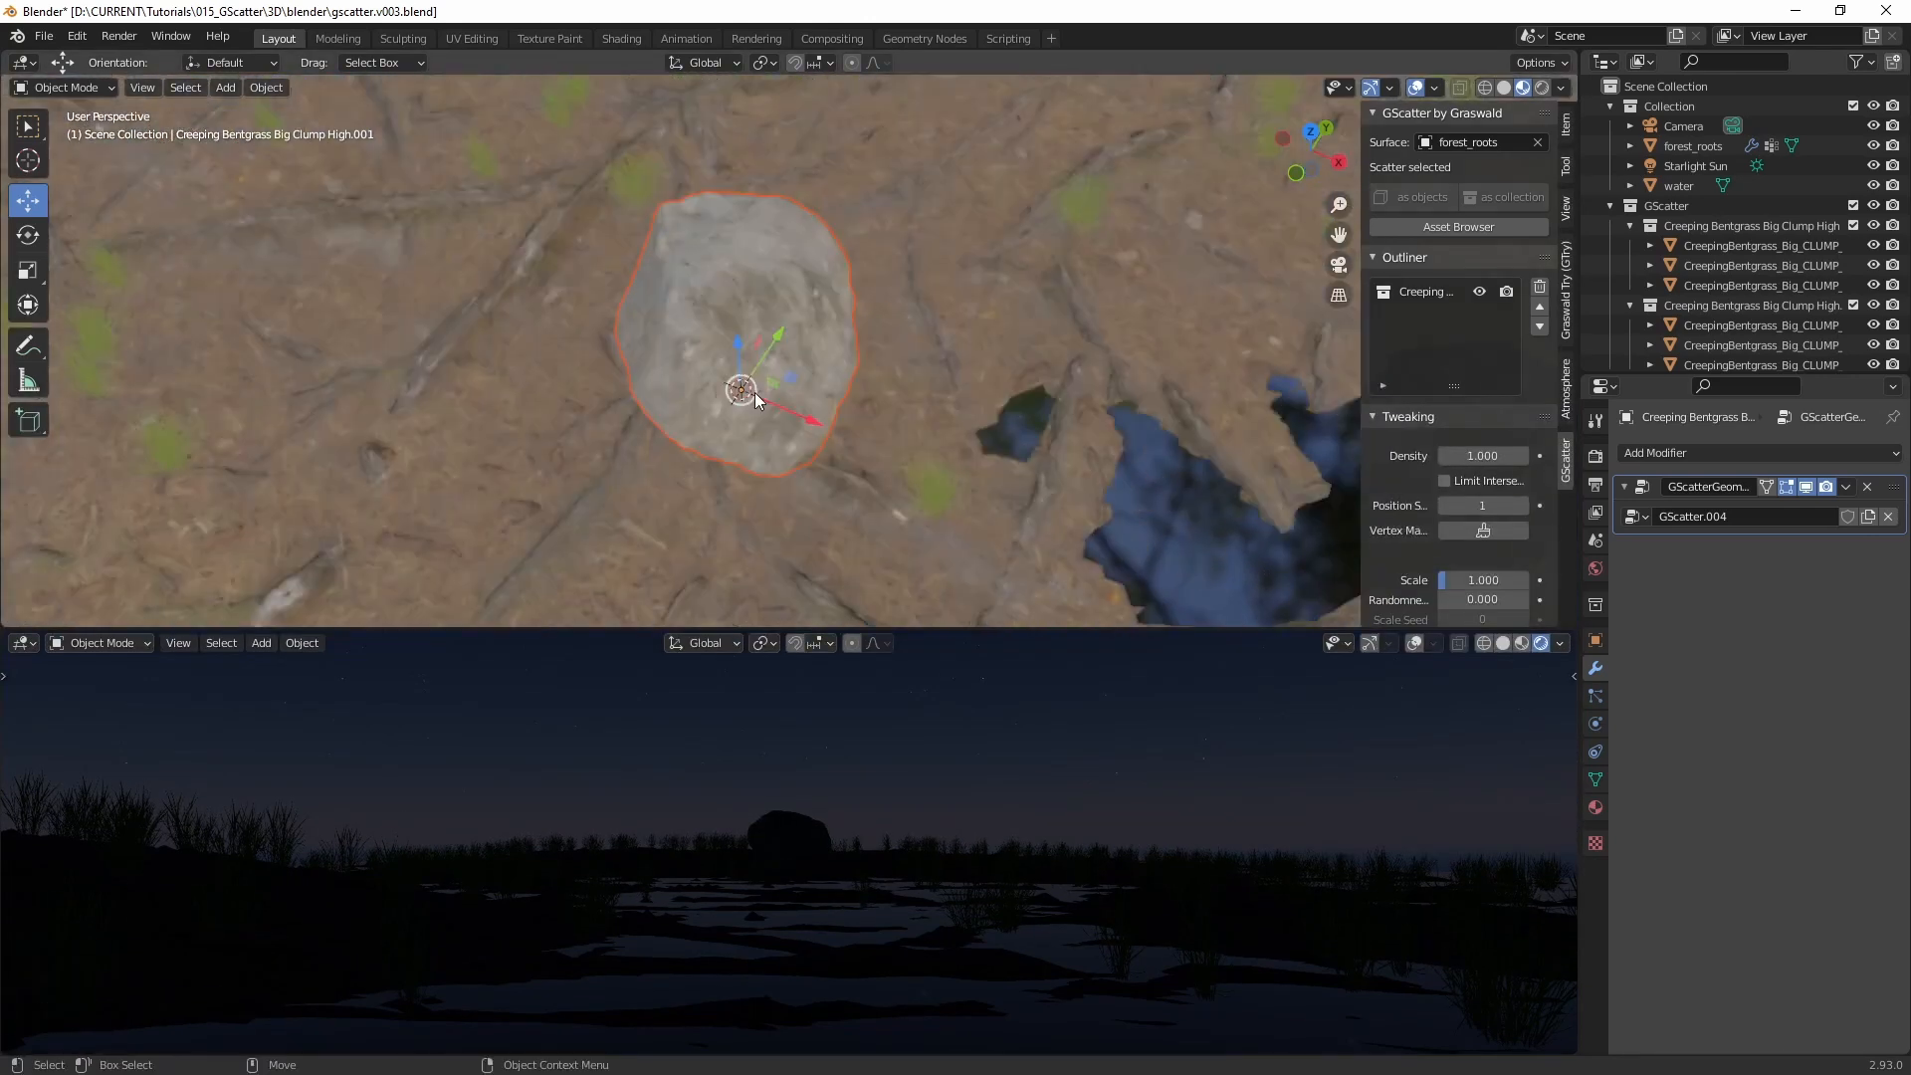
{"action": "middle_click_drag", "start_coordinate": [754, 392], "coordinate": [948, 188]}
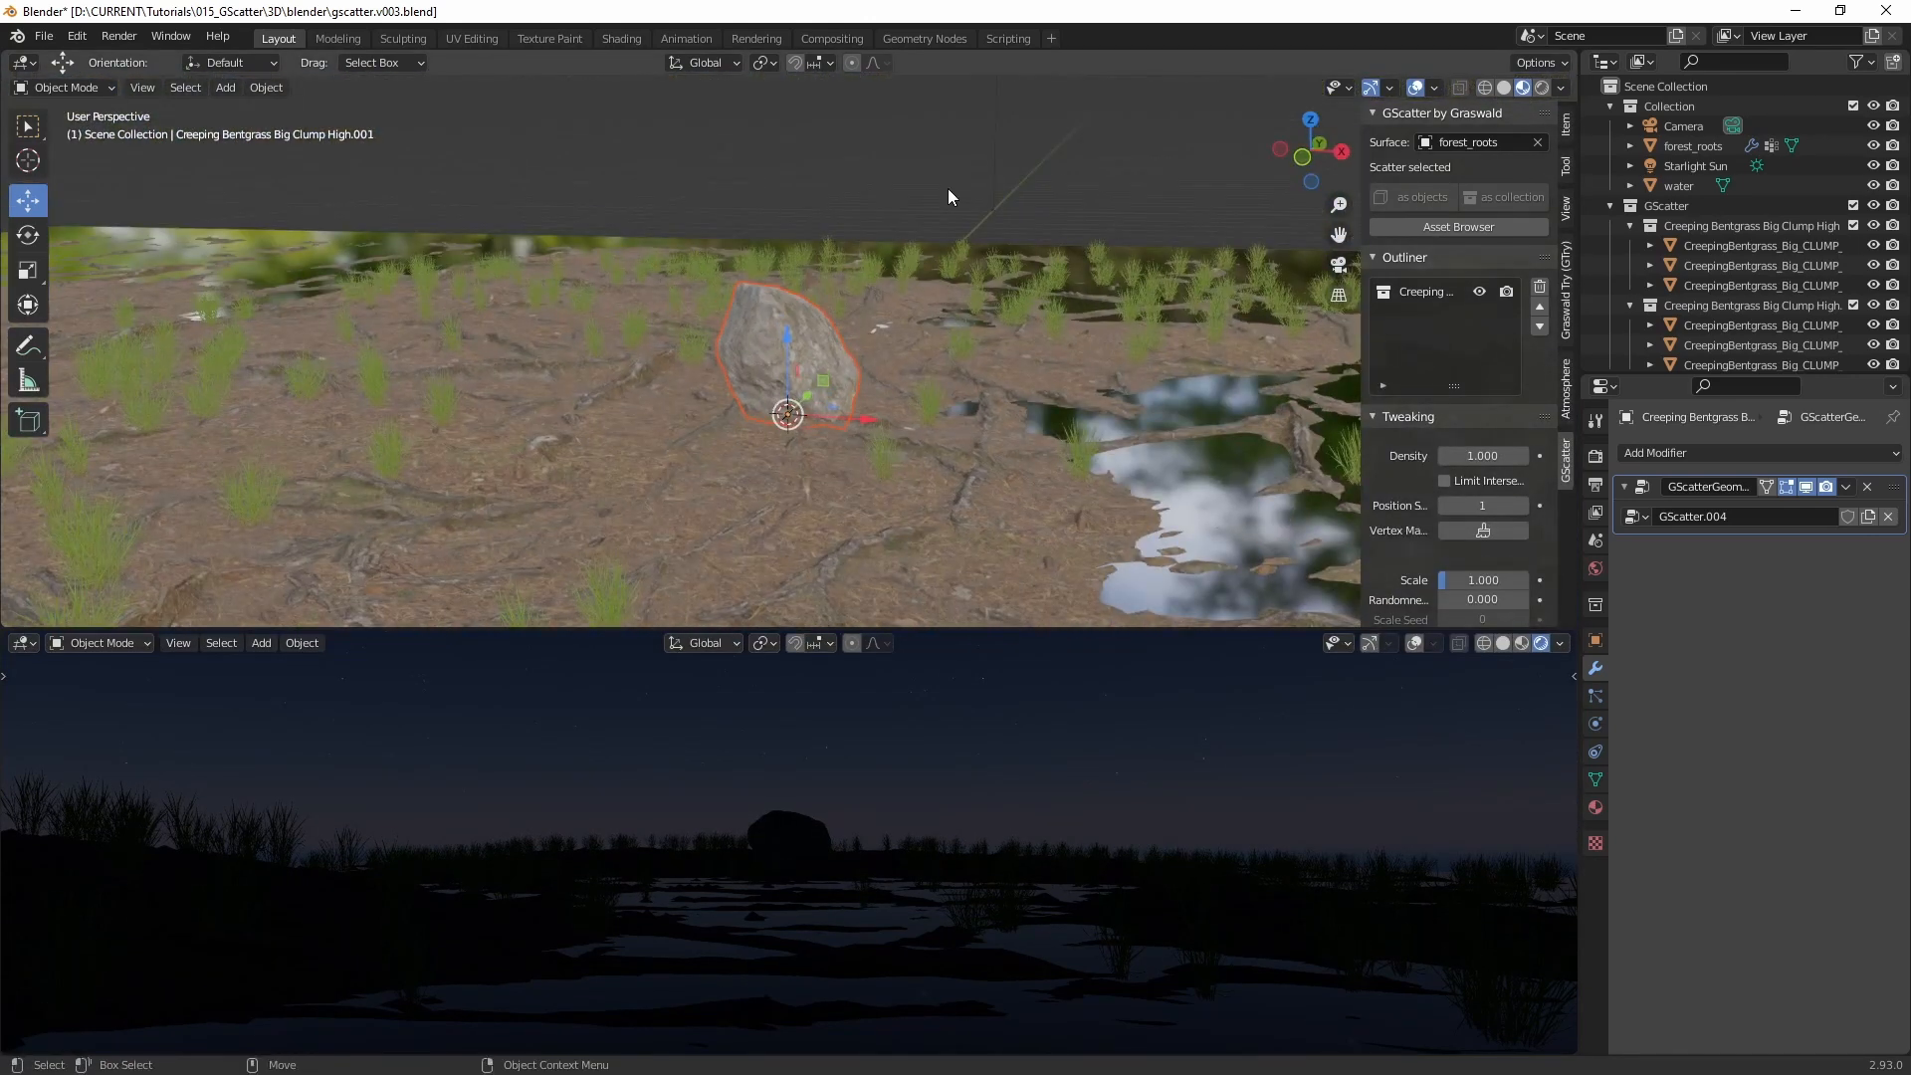
{"action": "left_click", "coordinate": [794, 334]}
{"action": "scroll", "coordinate": [1782, 249], "scroll_direction": "down", "scroll_amount": 2}
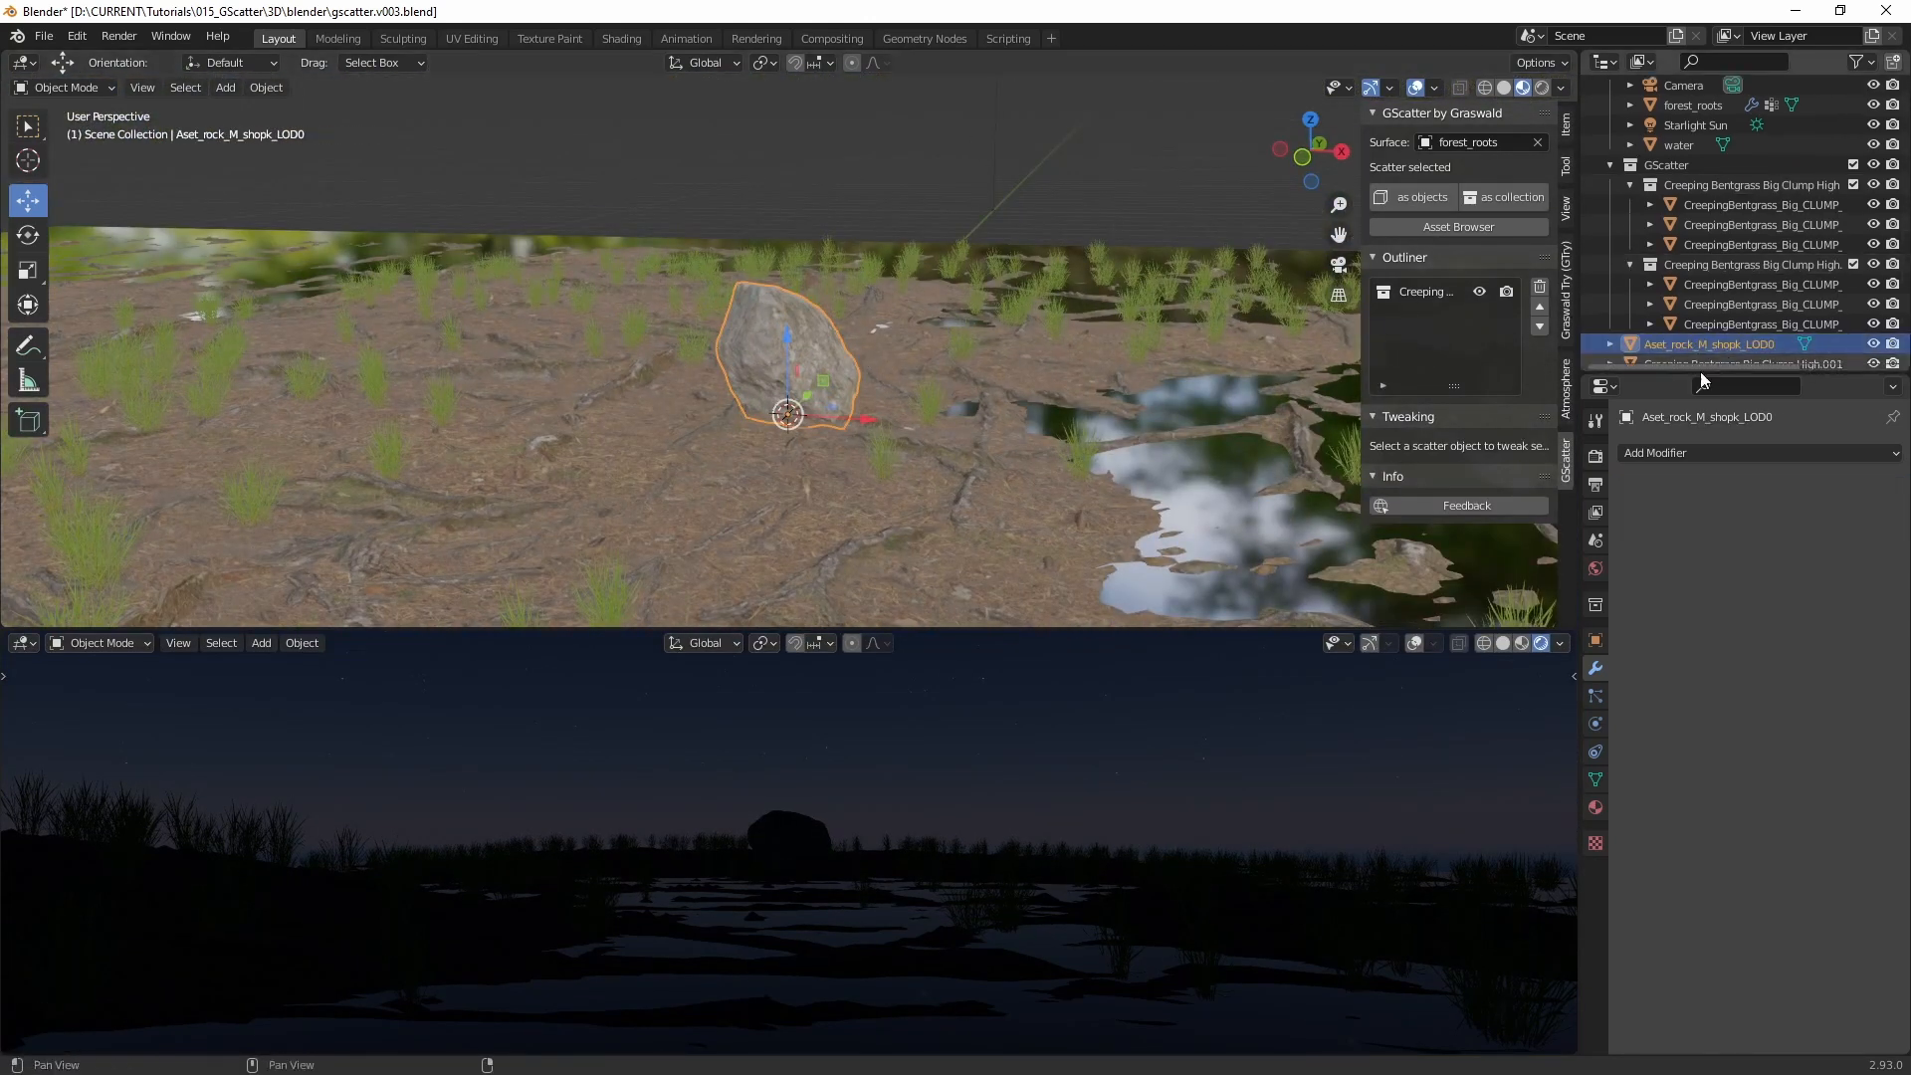
{"action": "left_click_drag", "start_coordinate": [1677, 377], "coordinate": [1683, 681]}
{"action": "middle_click_drag", "start_coordinate": [786, 498], "coordinate": [871, 433]}
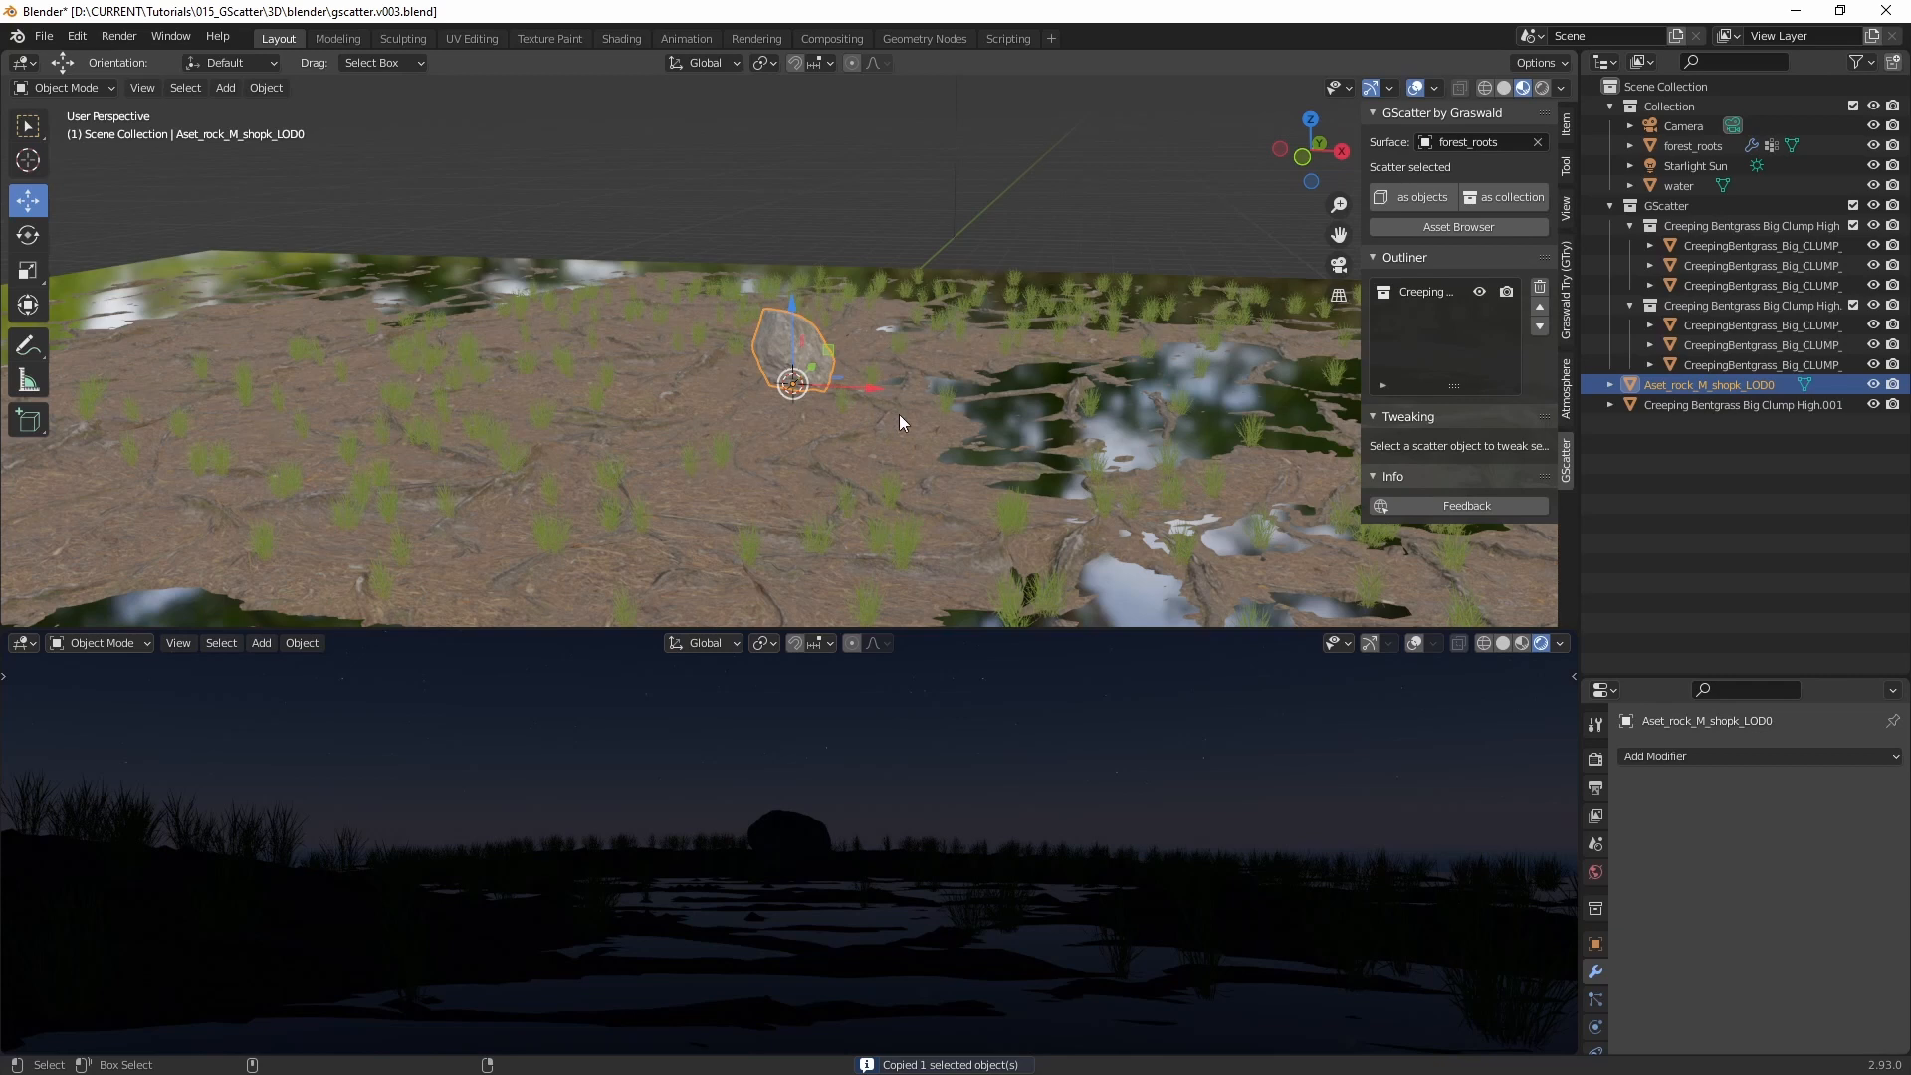
Step: Paste a copy of the rock, scale it up and place it beside the original, sunk about 0.55 m into the ground
{"action": "key", "text": "ctrl+v"}
{"action": "middle_click_drag", "start_coordinate": [899, 415], "coordinate": [822, 482]}
{"action": "left_click_drag", "start_coordinate": [849, 387], "coordinate": [1232, 402]}
{"action": "key", "text": "r"}
{"action": "key", "text": "w"}
{"action": "middle_click_drag", "start_coordinate": [1116, 413], "coordinate": [767, 374], "text": "shift"}
{"action": "middle_click_drag", "start_coordinate": [767, 374], "coordinate": [698, 341]}
{"action": "left_click_drag", "start_coordinate": [767, 344], "coordinate": [884, 374]}
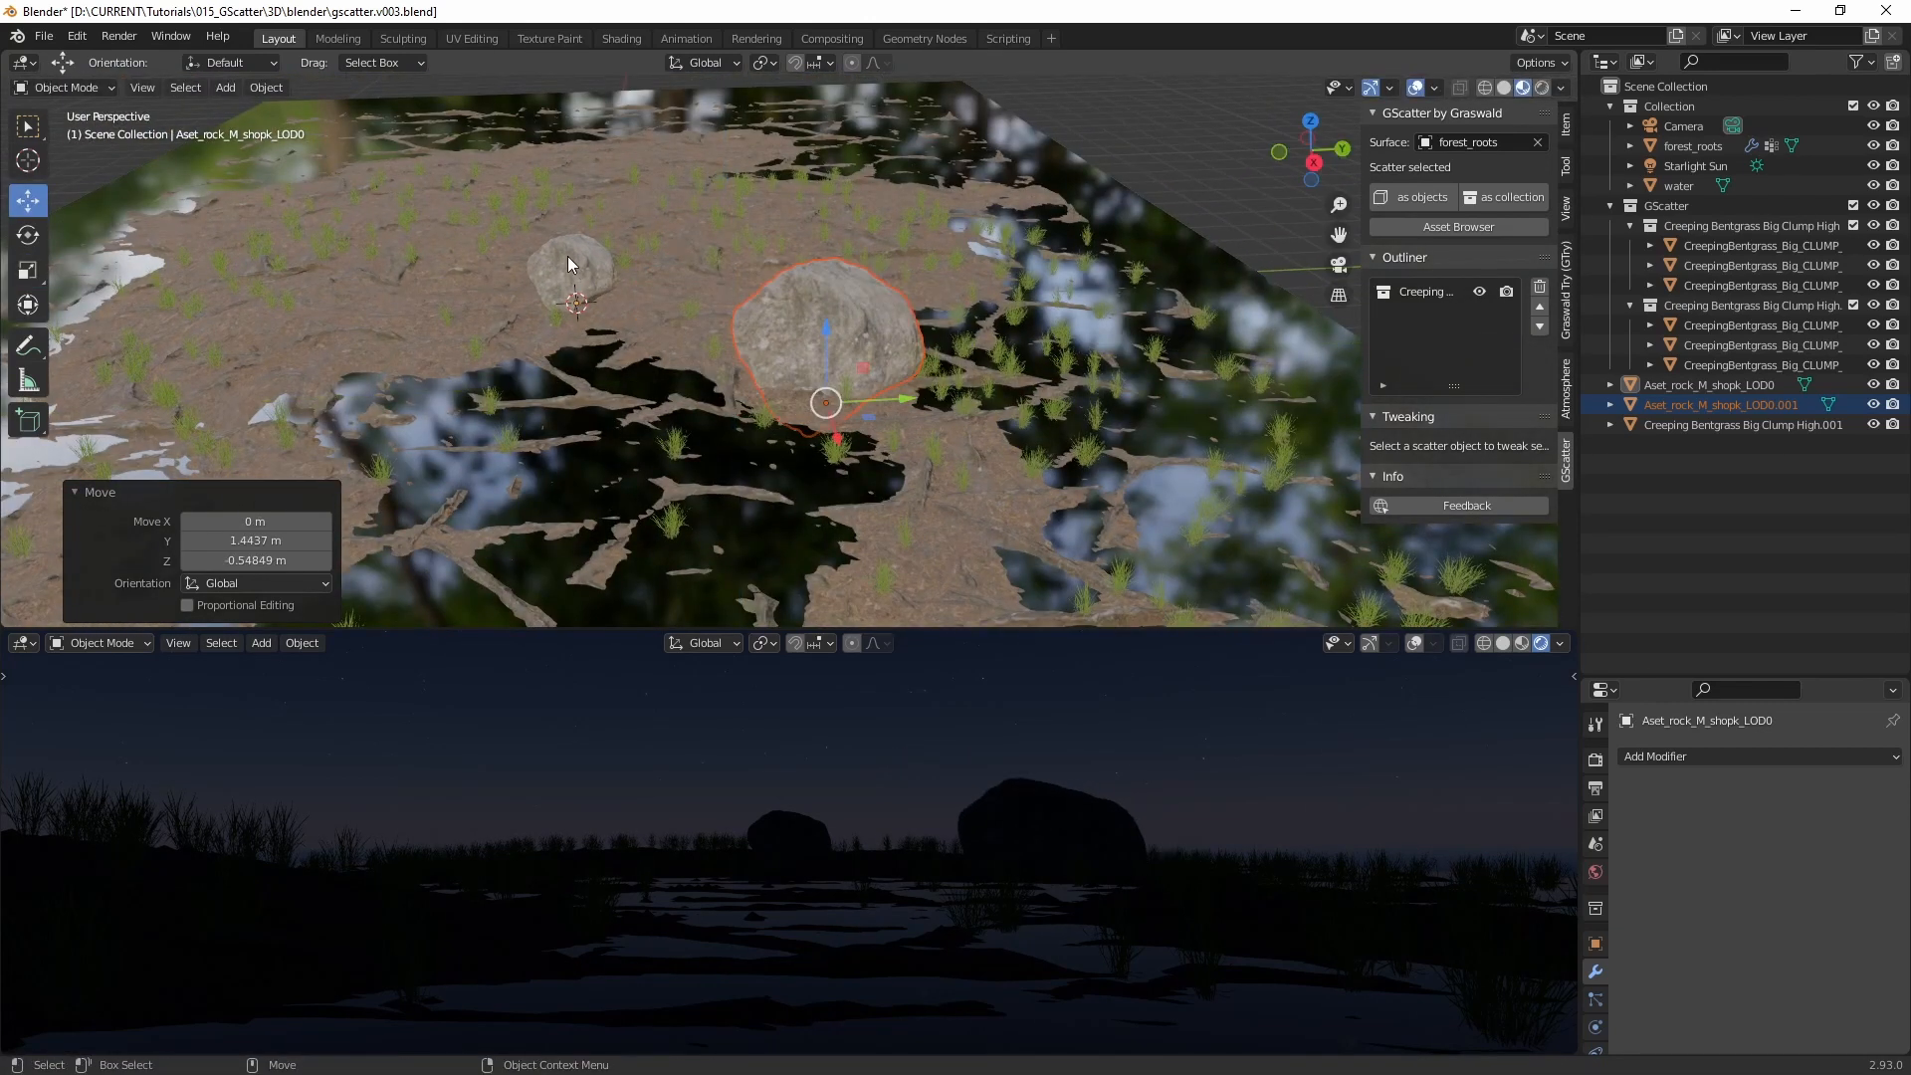
Step: Rotate the smaller original rock about -55° around Z, tilt it freely and lower it about 0.3 m into the ground
{"action": "left_click", "coordinate": [567, 263]}
{"action": "key", "text": "e"}
{"action": "mouse_move", "coordinate": [594, 329]}
{"action": "left_mouse_down"}
{"action": "mouse_move", "coordinate": [569, 332]}
{"action": "mouse_move", "coordinate": [576, 302]}
{"action": "left_mouse_up"}
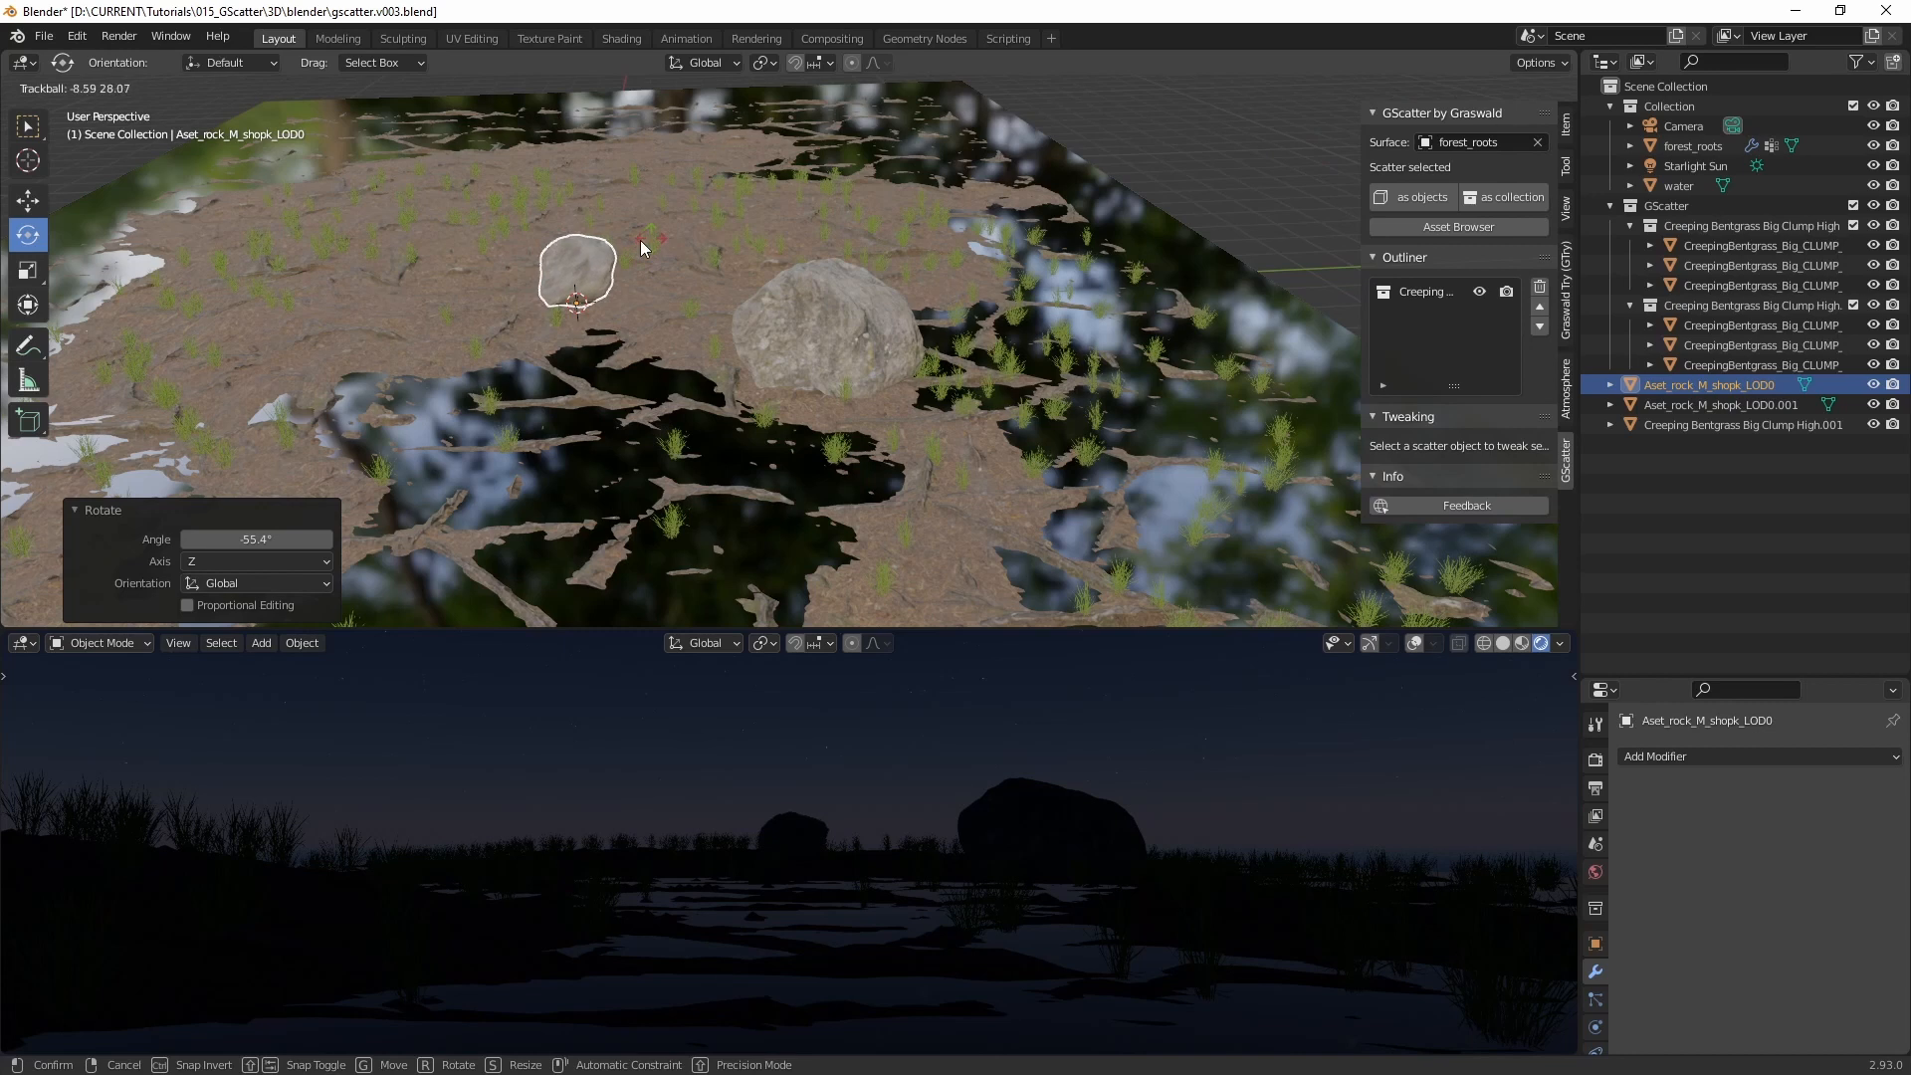
{"action": "key", "text": "w"}
{"action": "left_click_drag", "start_coordinate": [643, 248], "coordinate": [603, 264]}
{"action": "middle_click_drag", "start_coordinate": [638, 316], "coordinate": [924, 286], "text": "shift"}
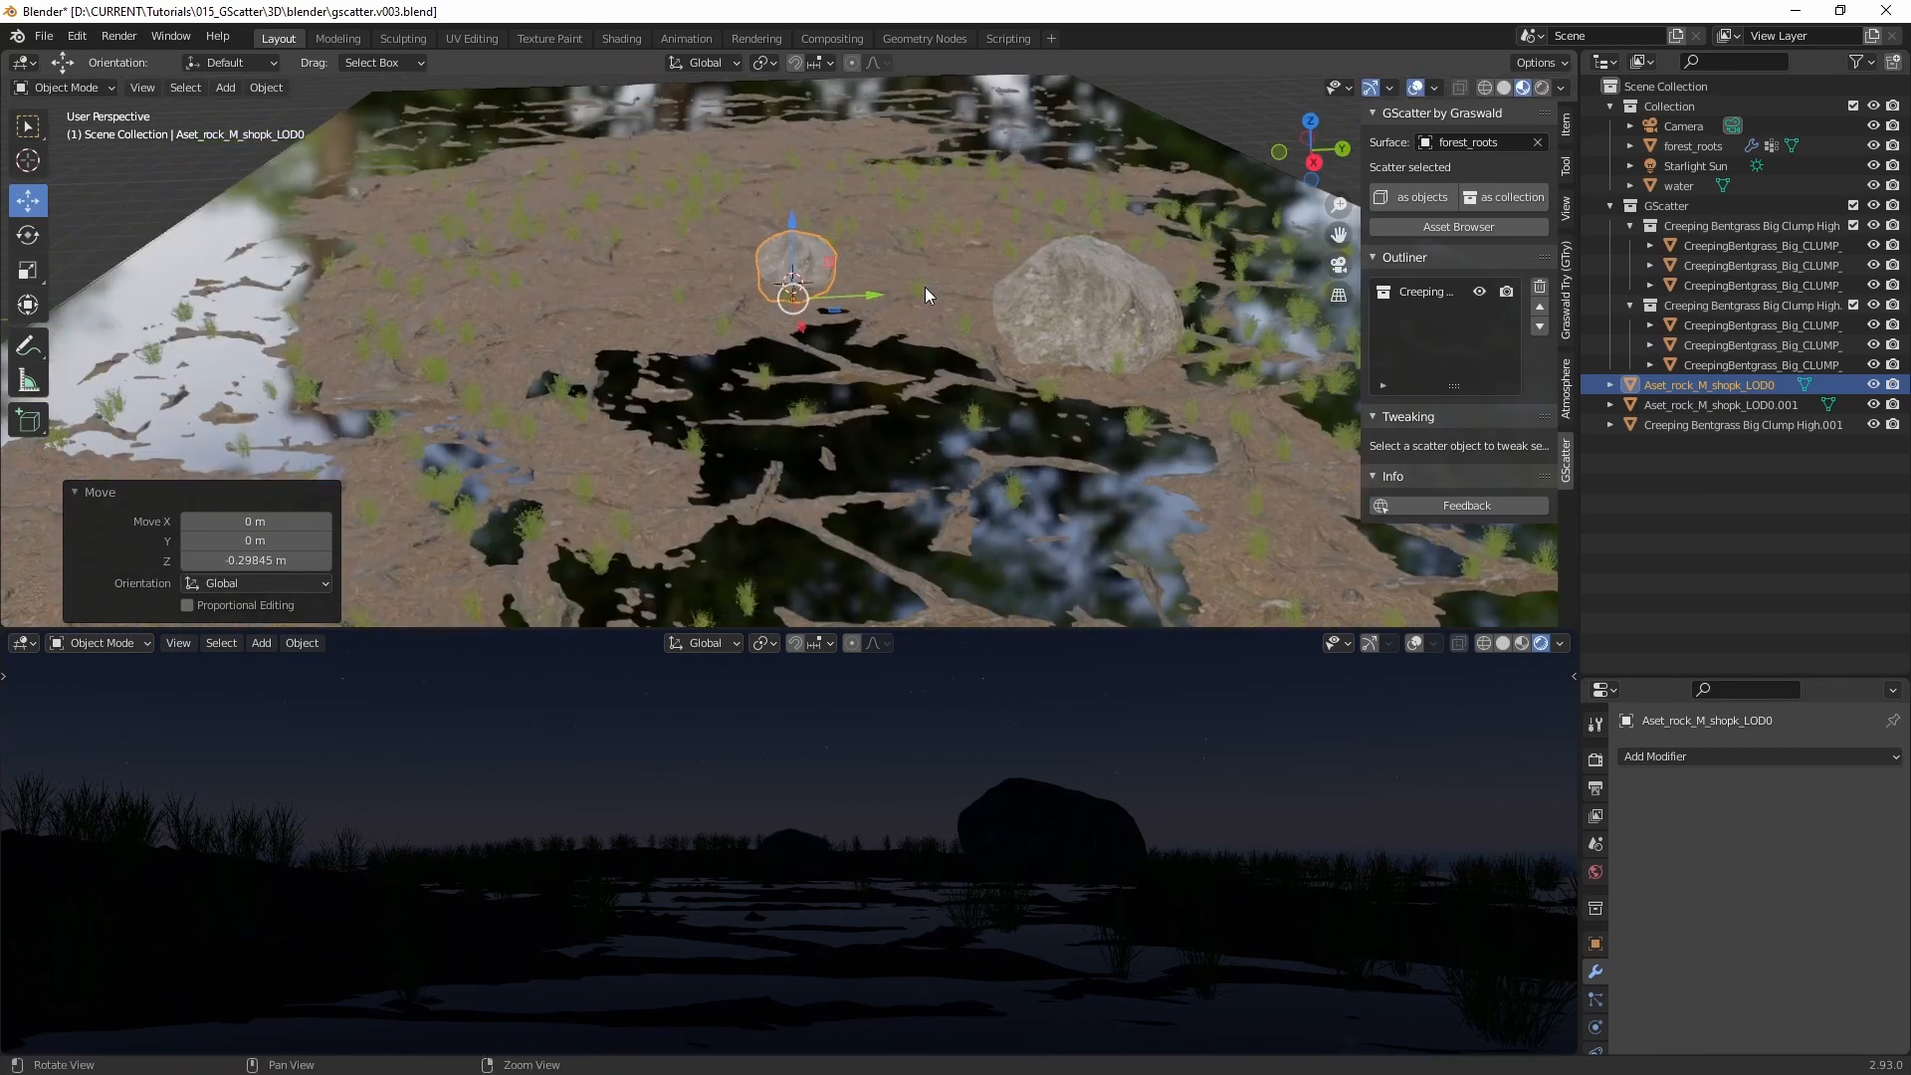
Step: Paste a copy of the small rock and move it onto the ground nearer the camera, on the side away from the large rock
{"action": "key", "text": "ctrl+c"}
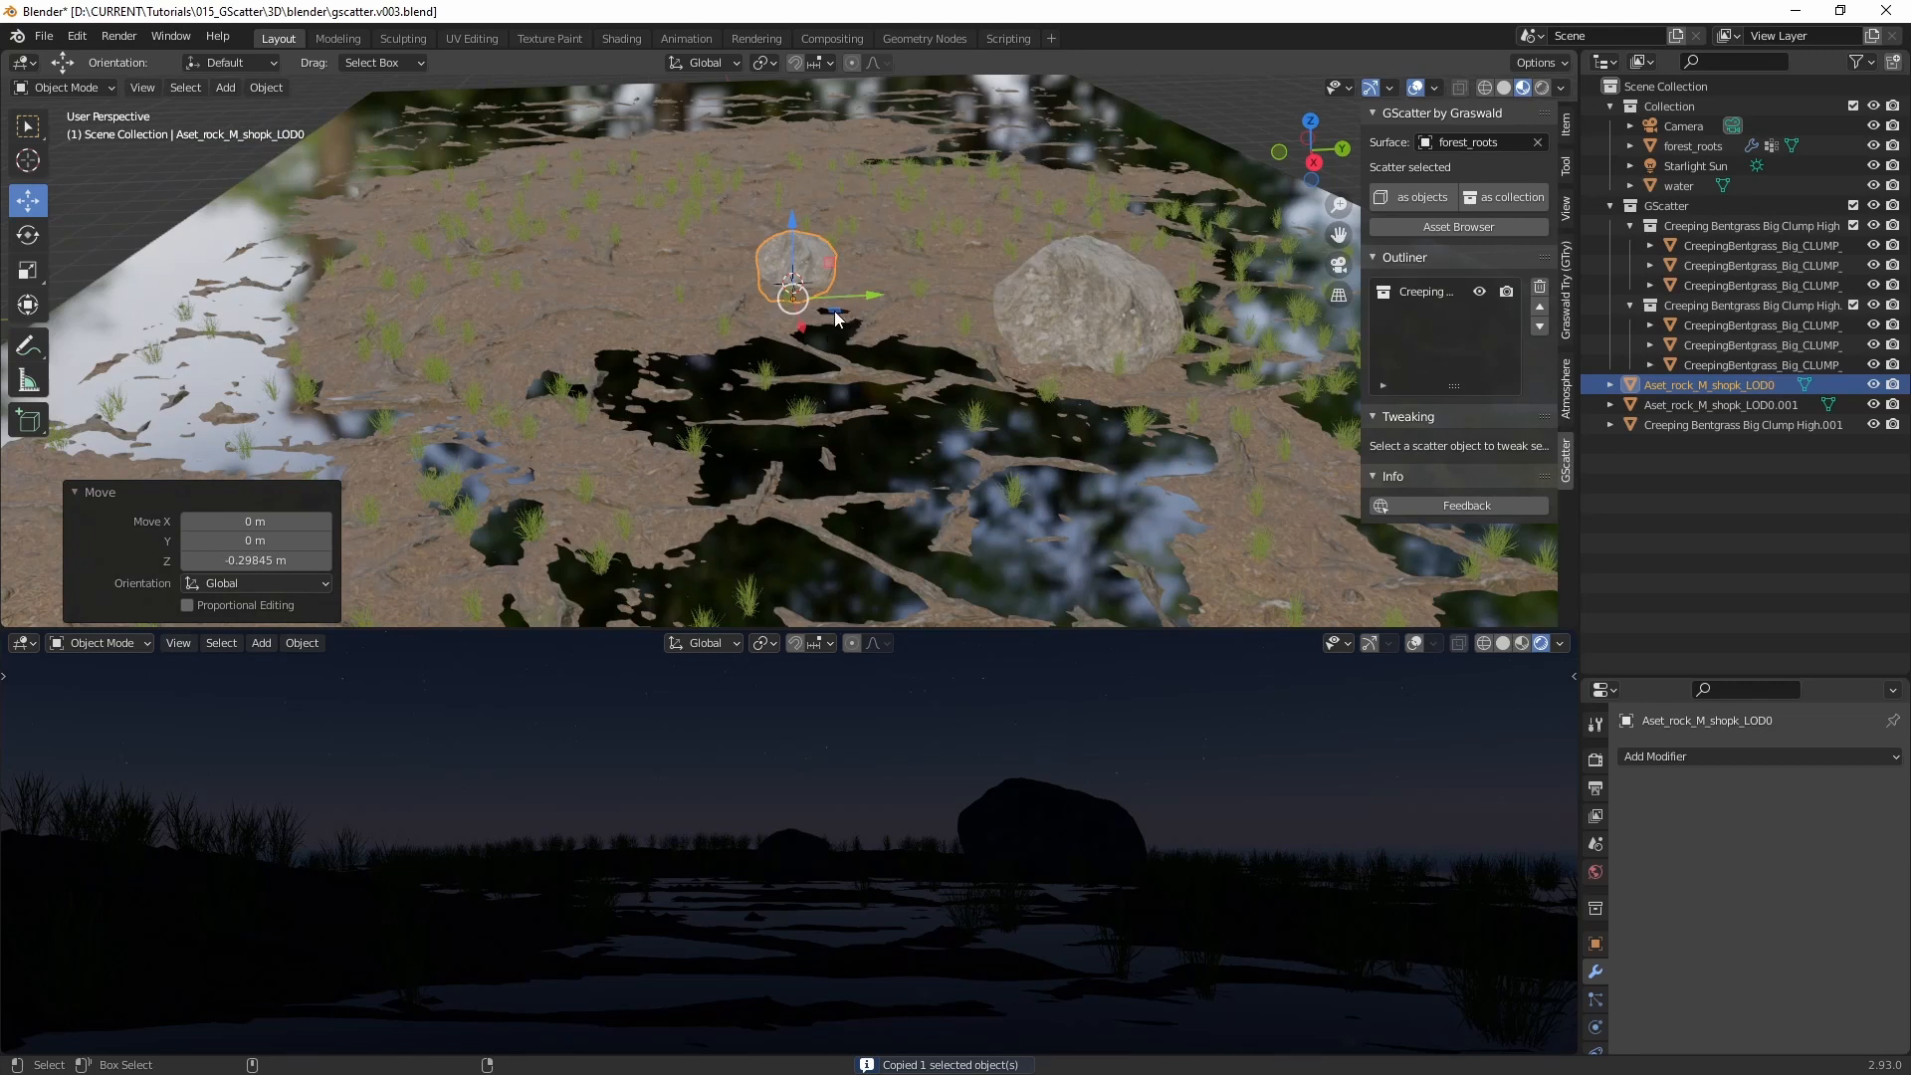
{"action": "key", "text": "ctrl+v"}
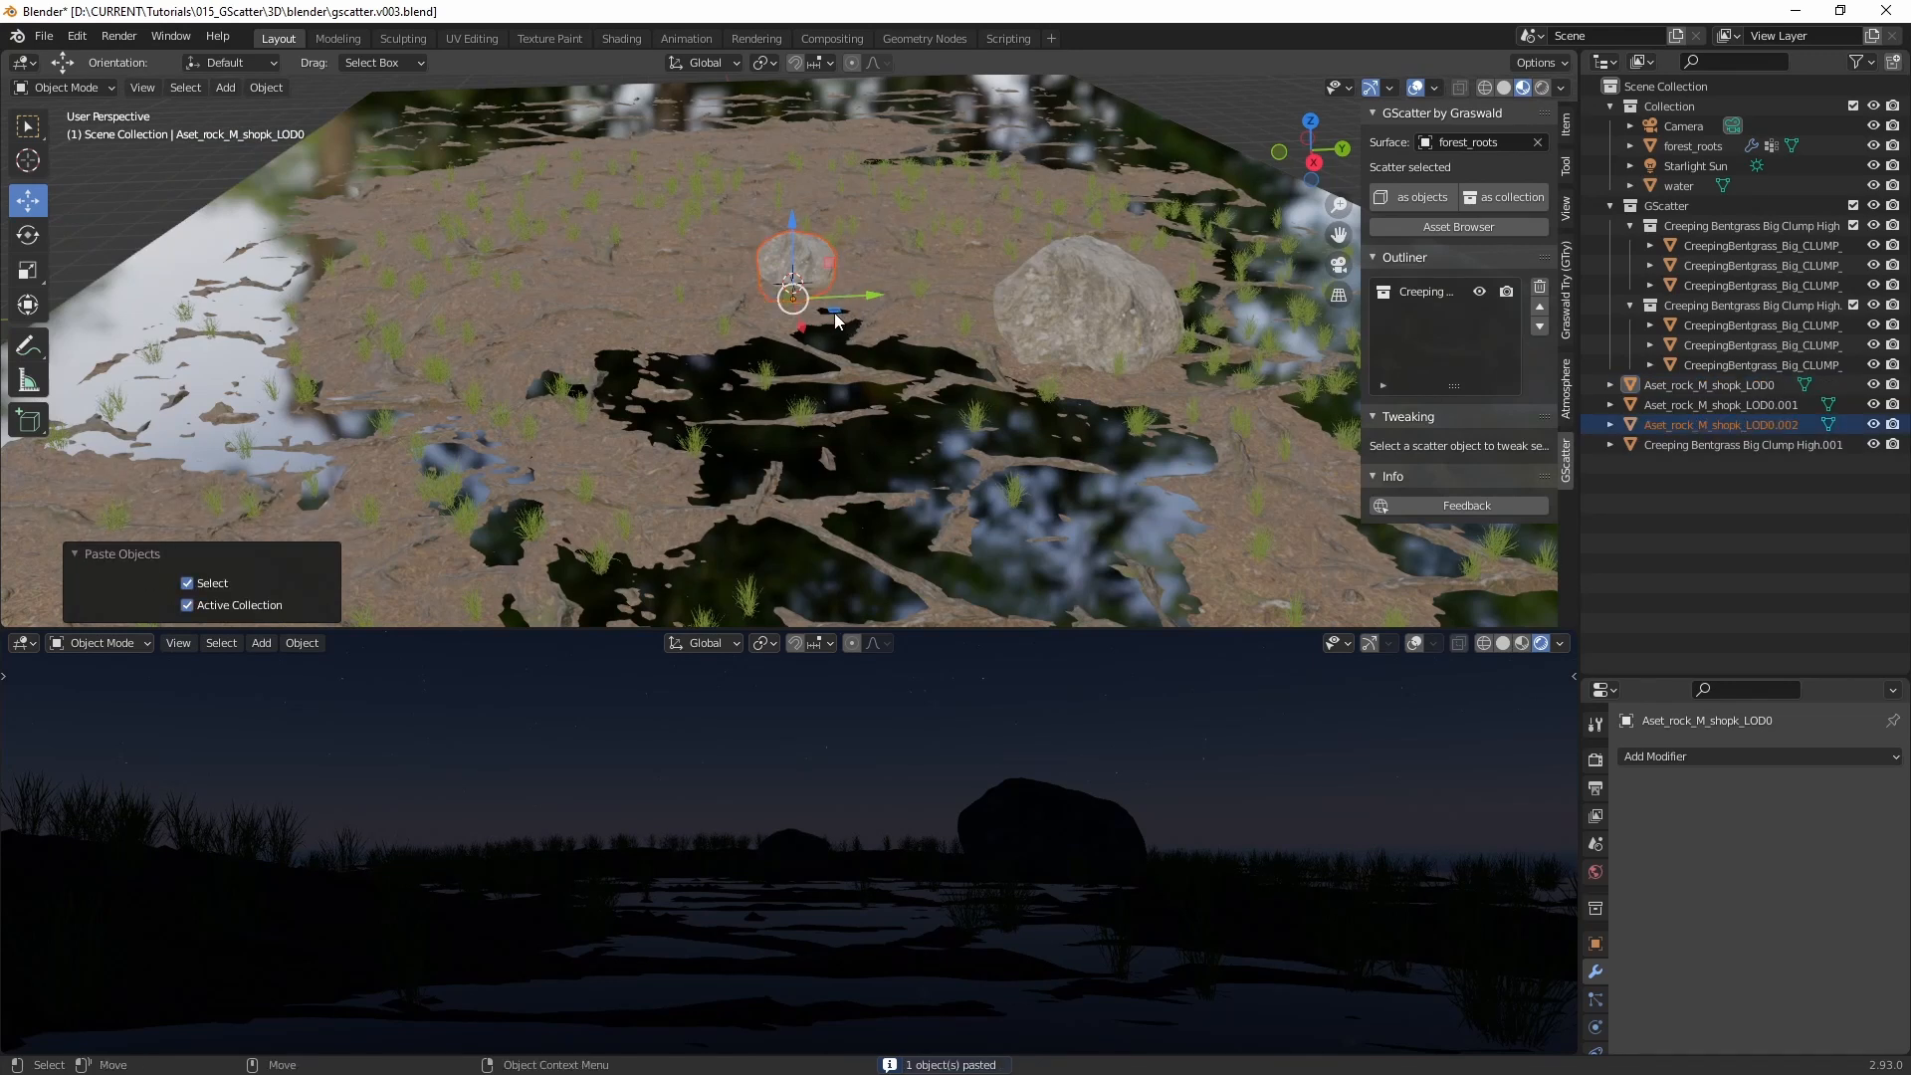
{"action": "left_click_drag", "start_coordinate": [835, 320], "coordinate": [323, 513]}
{"action": "middle_click_drag", "start_coordinate": [892, 355], "coordinate": [1129, 308]}
Step: Rotate the large rock about -27° around Z and tilt it freely by about -7.5° and 13.8°
{"action": "left_click", "coordinate": [1129, 310]}
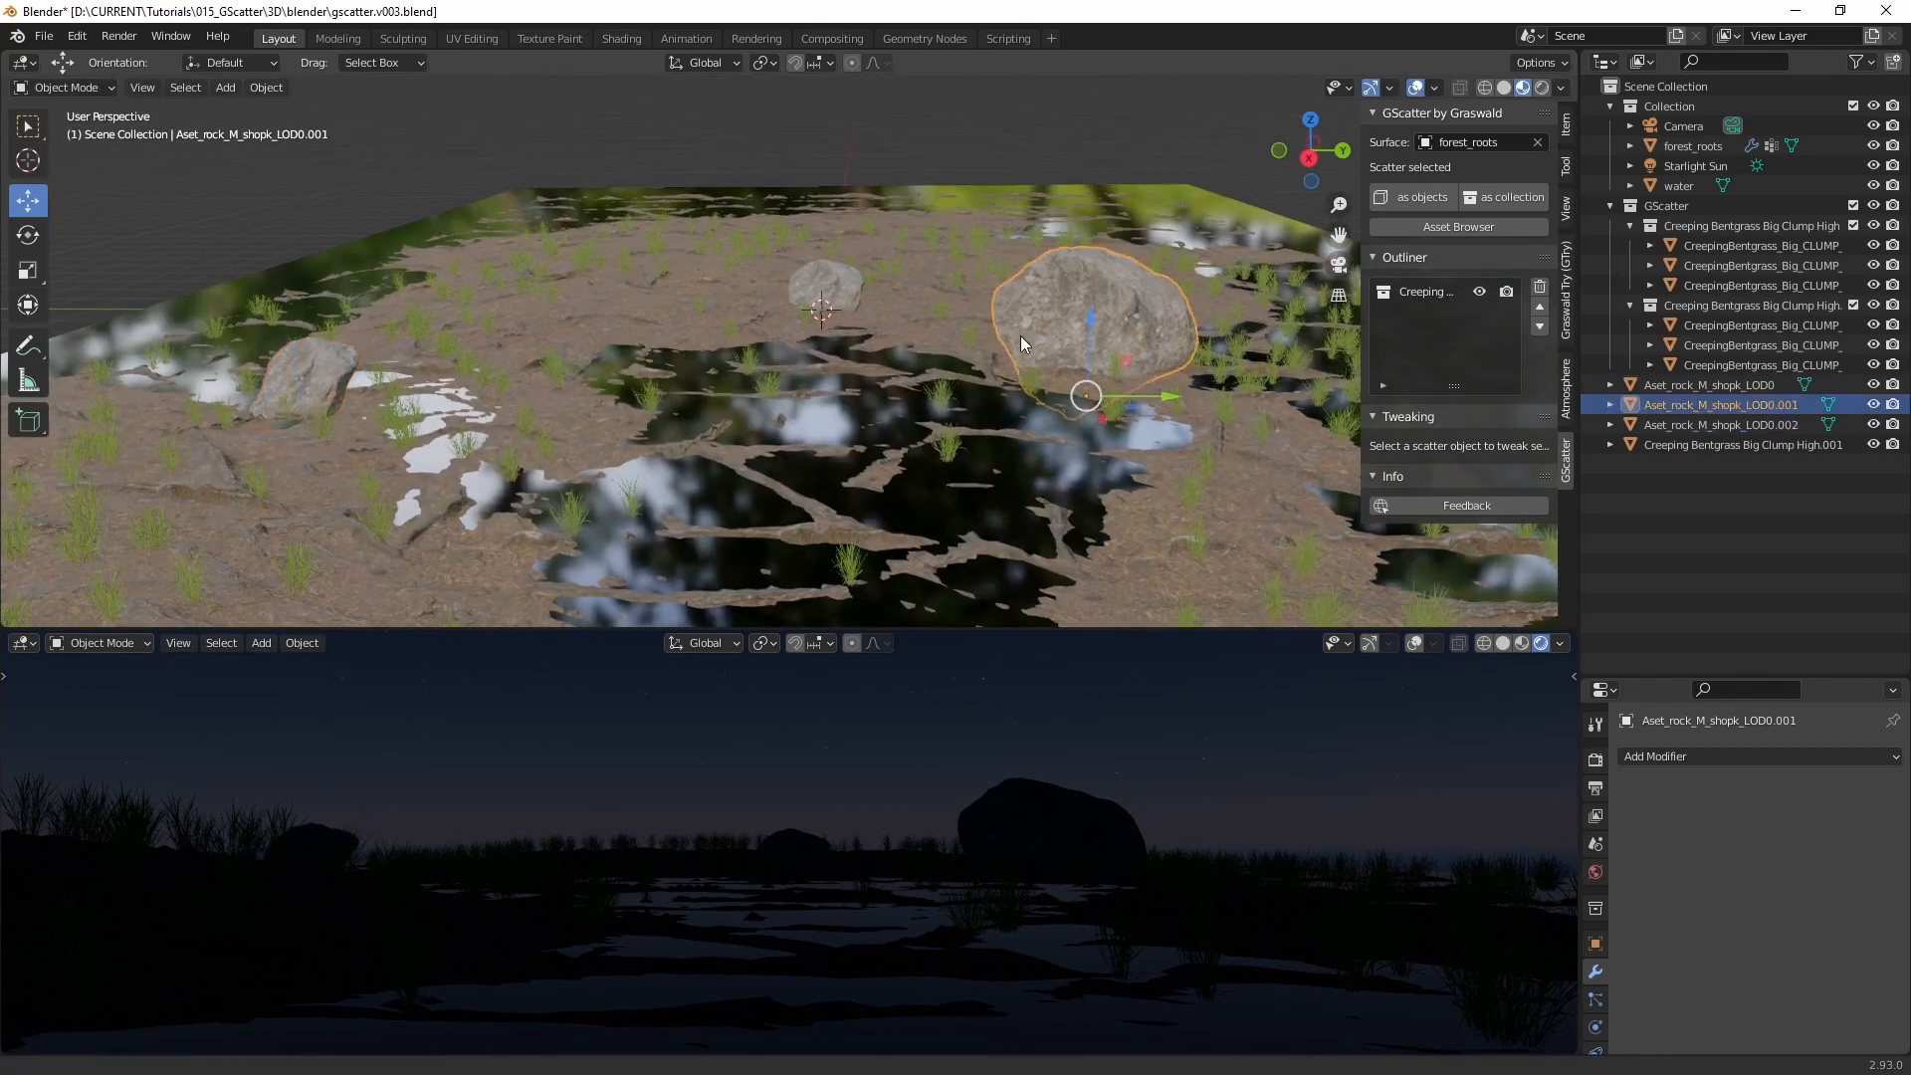
{"action": "middle_click_drag", "start_coordinate": [1020, 337], "coordinate": [824, 403], "text": "alt"}
{"action": "left_click_drag", "start_coordinate": [825, 402], "coordinate": [767, 452], "text": "alt"}
{"action": "key", "text": "e"}
{"action": "middle_click_drag", "start_coordinate": [729, 466], "coordinate": [748, 374]}
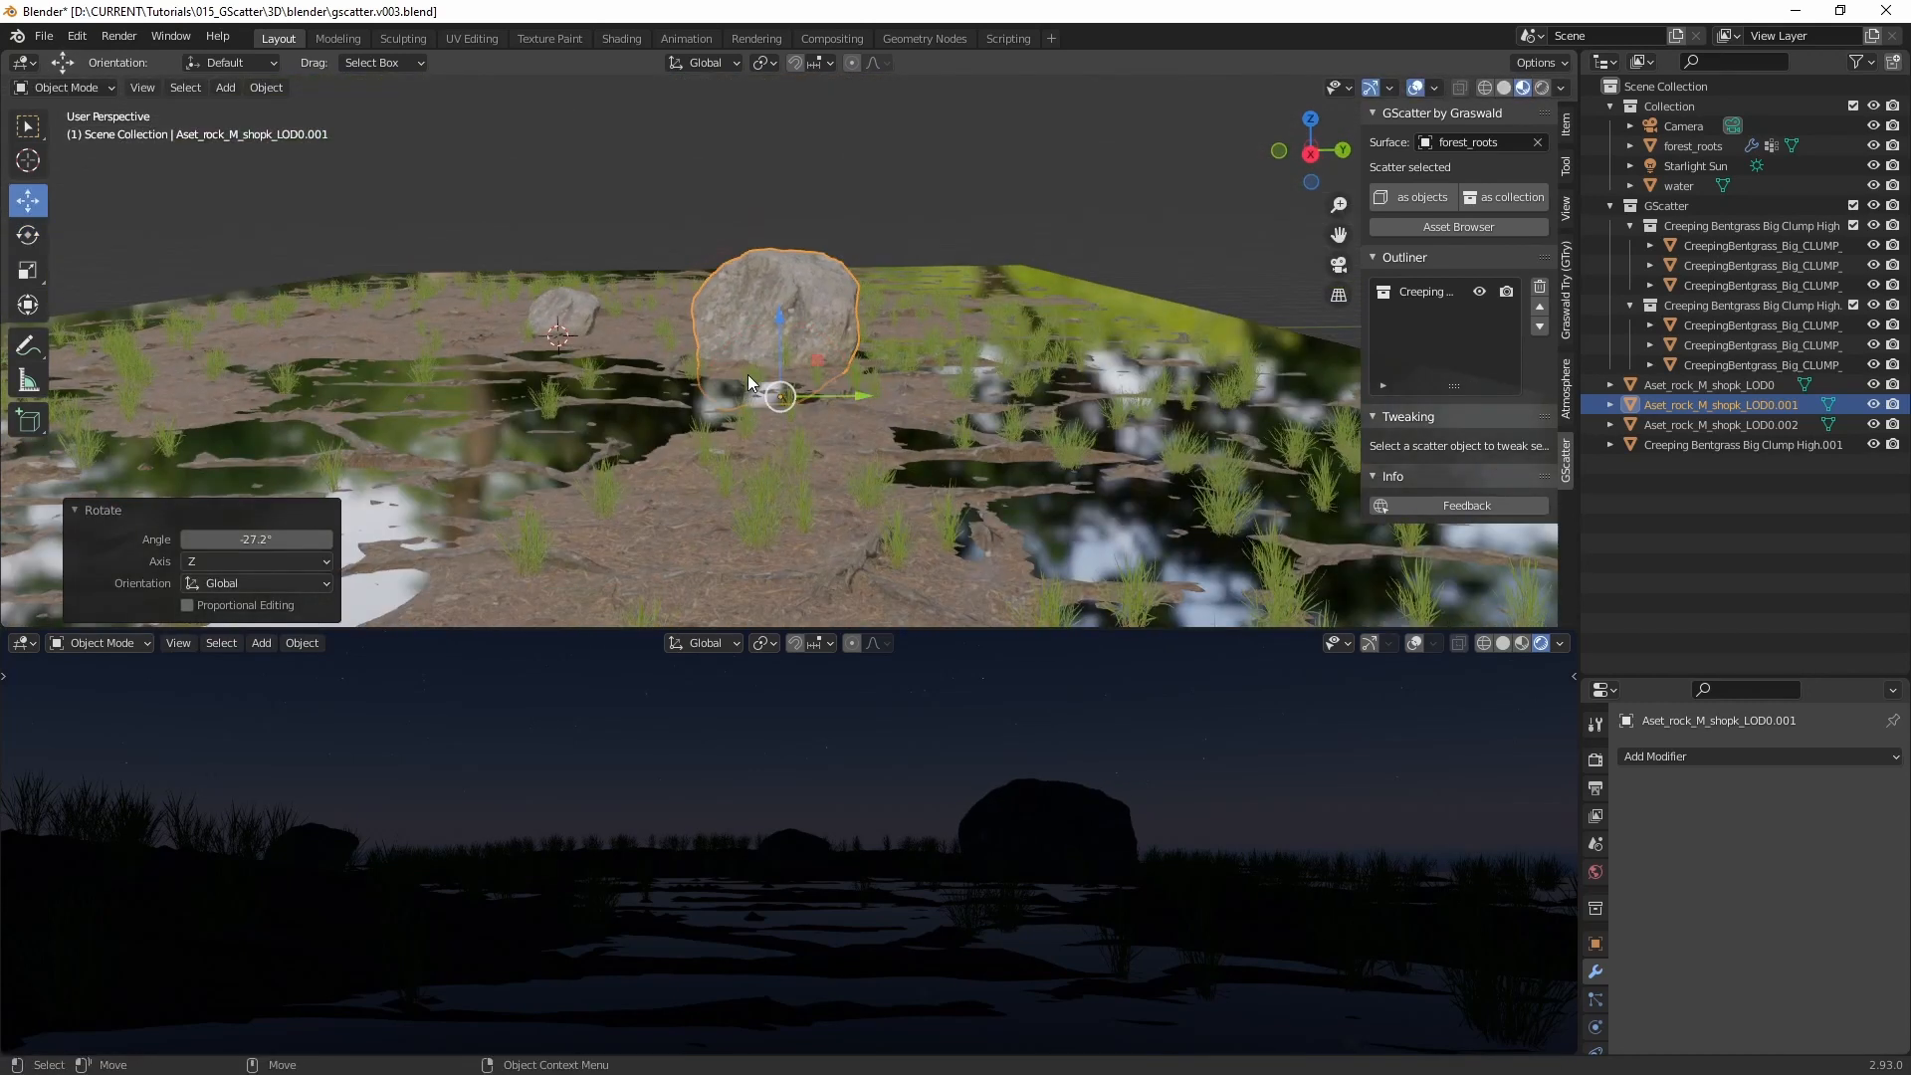
{"action": "left_click_drag", "start_coordinate": [754, 366], "coordinate": [781, 354]}
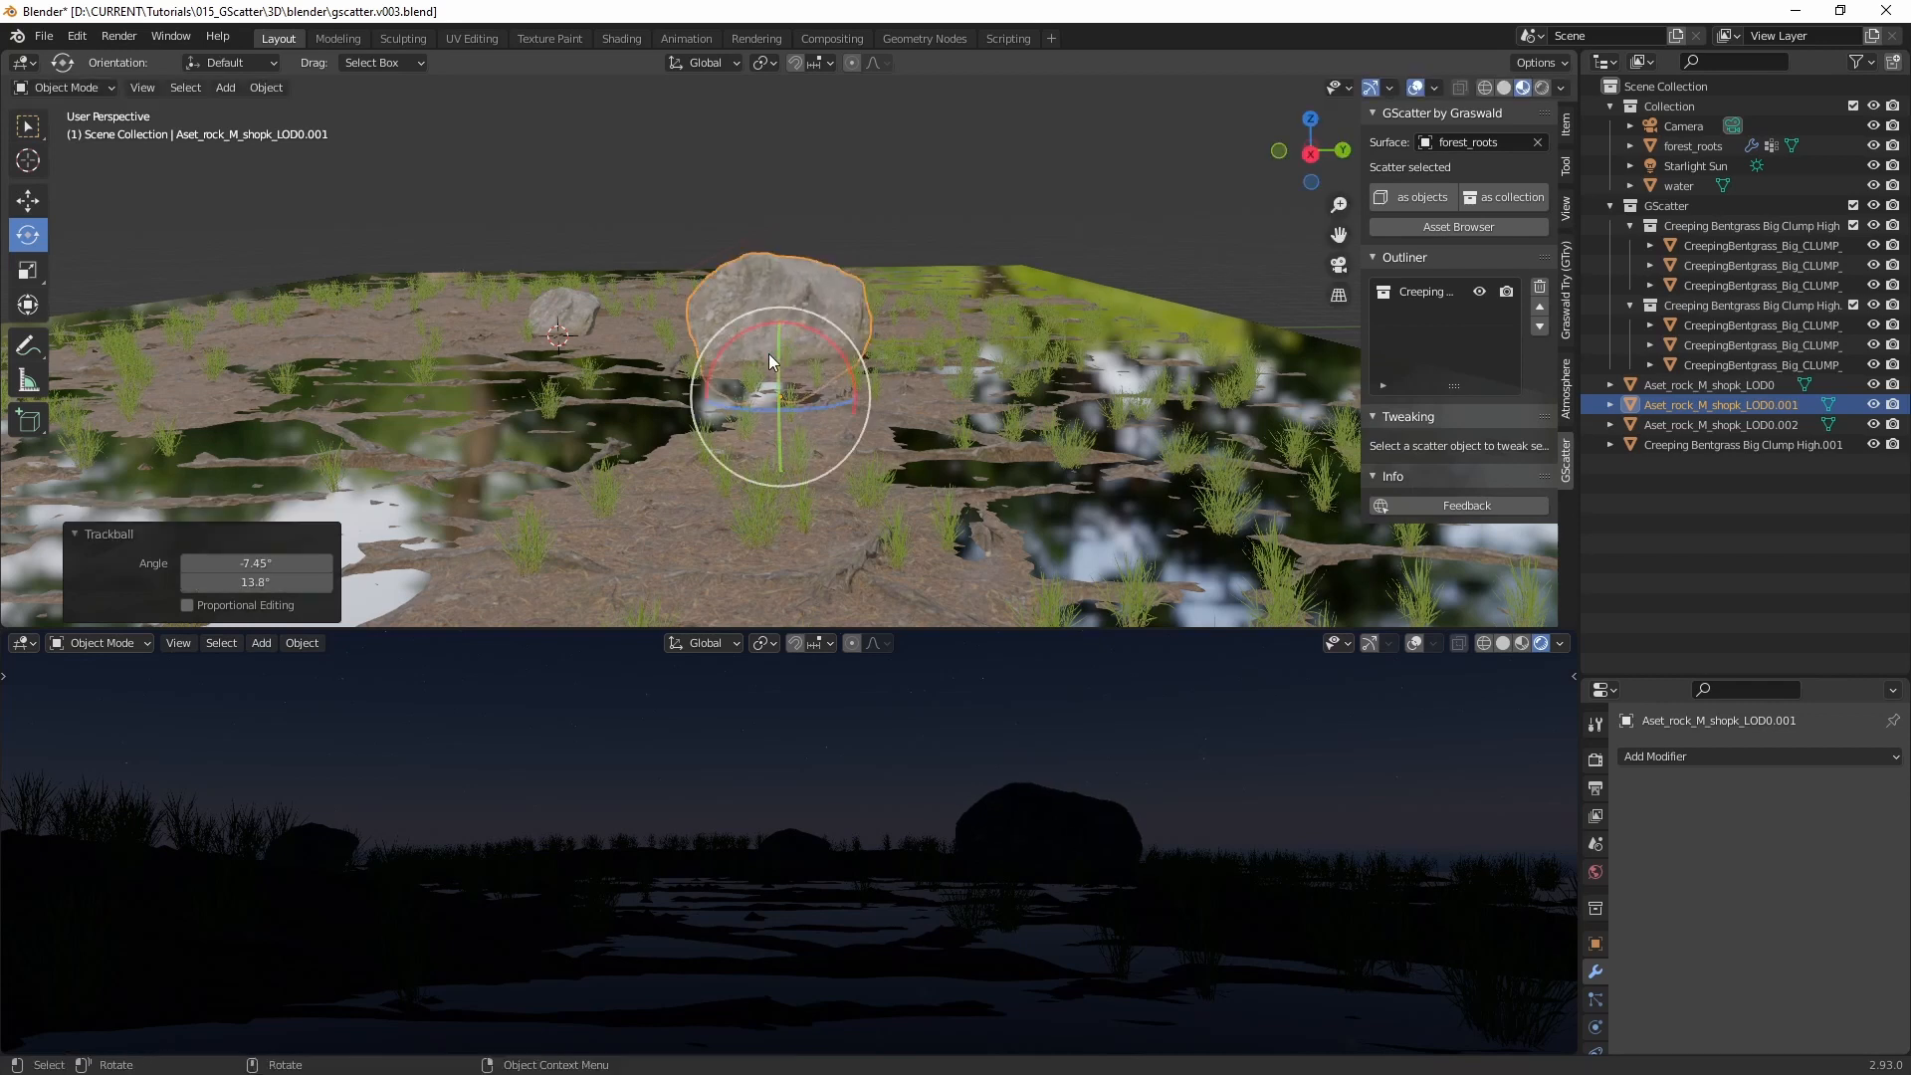
{"action": "key", "text": "g"}
{"action": "middle_click_drag", "start_coordinate": [776, 396], "coordinate": [803, 463]}
{"action": "middle_click_drag", "start_coordinate": [881, 404], "coordinate": [809, 457]}
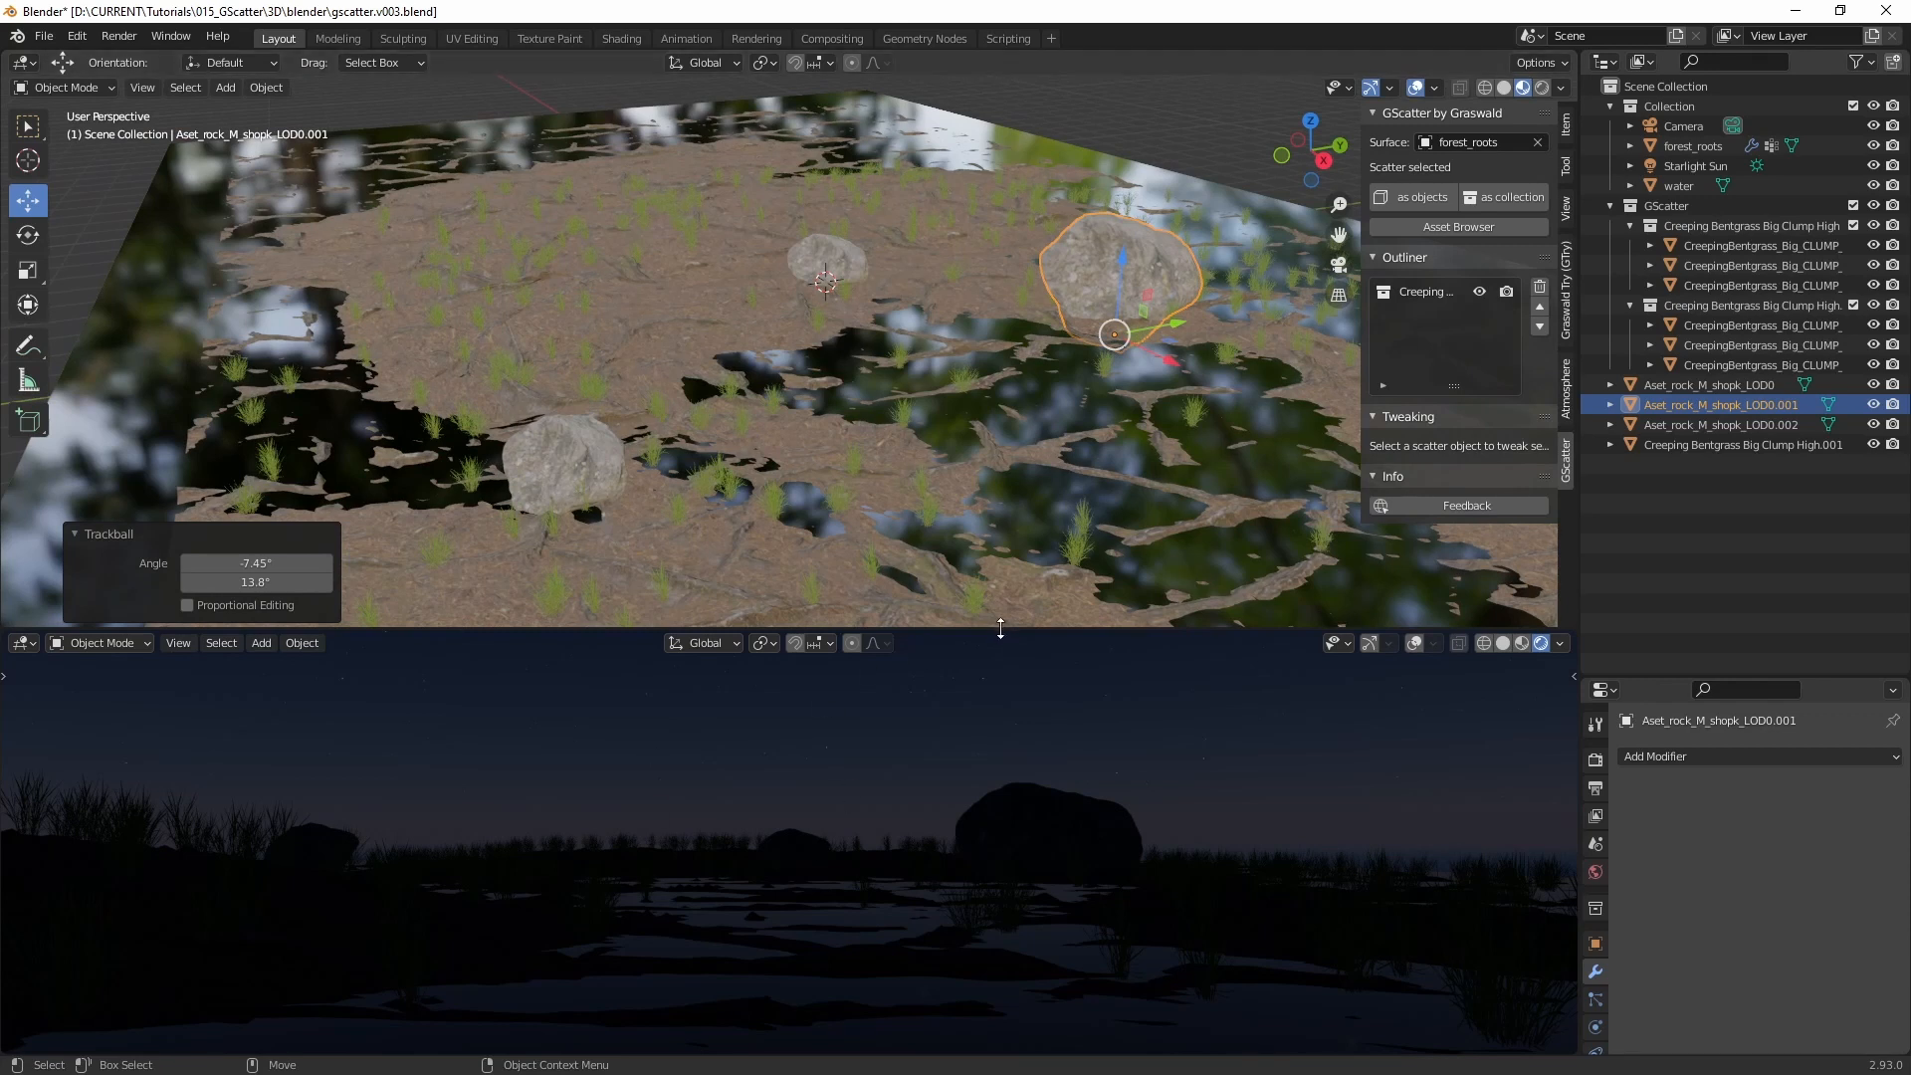
Step: Enlarge the lower viewport, show its sidebar and look through the camera with overlays and gizmos hidden and the whole frame in view
{"action": "left_click_drag", "start_coordinate": [1001, 629], "coordinate": [886, 431]}
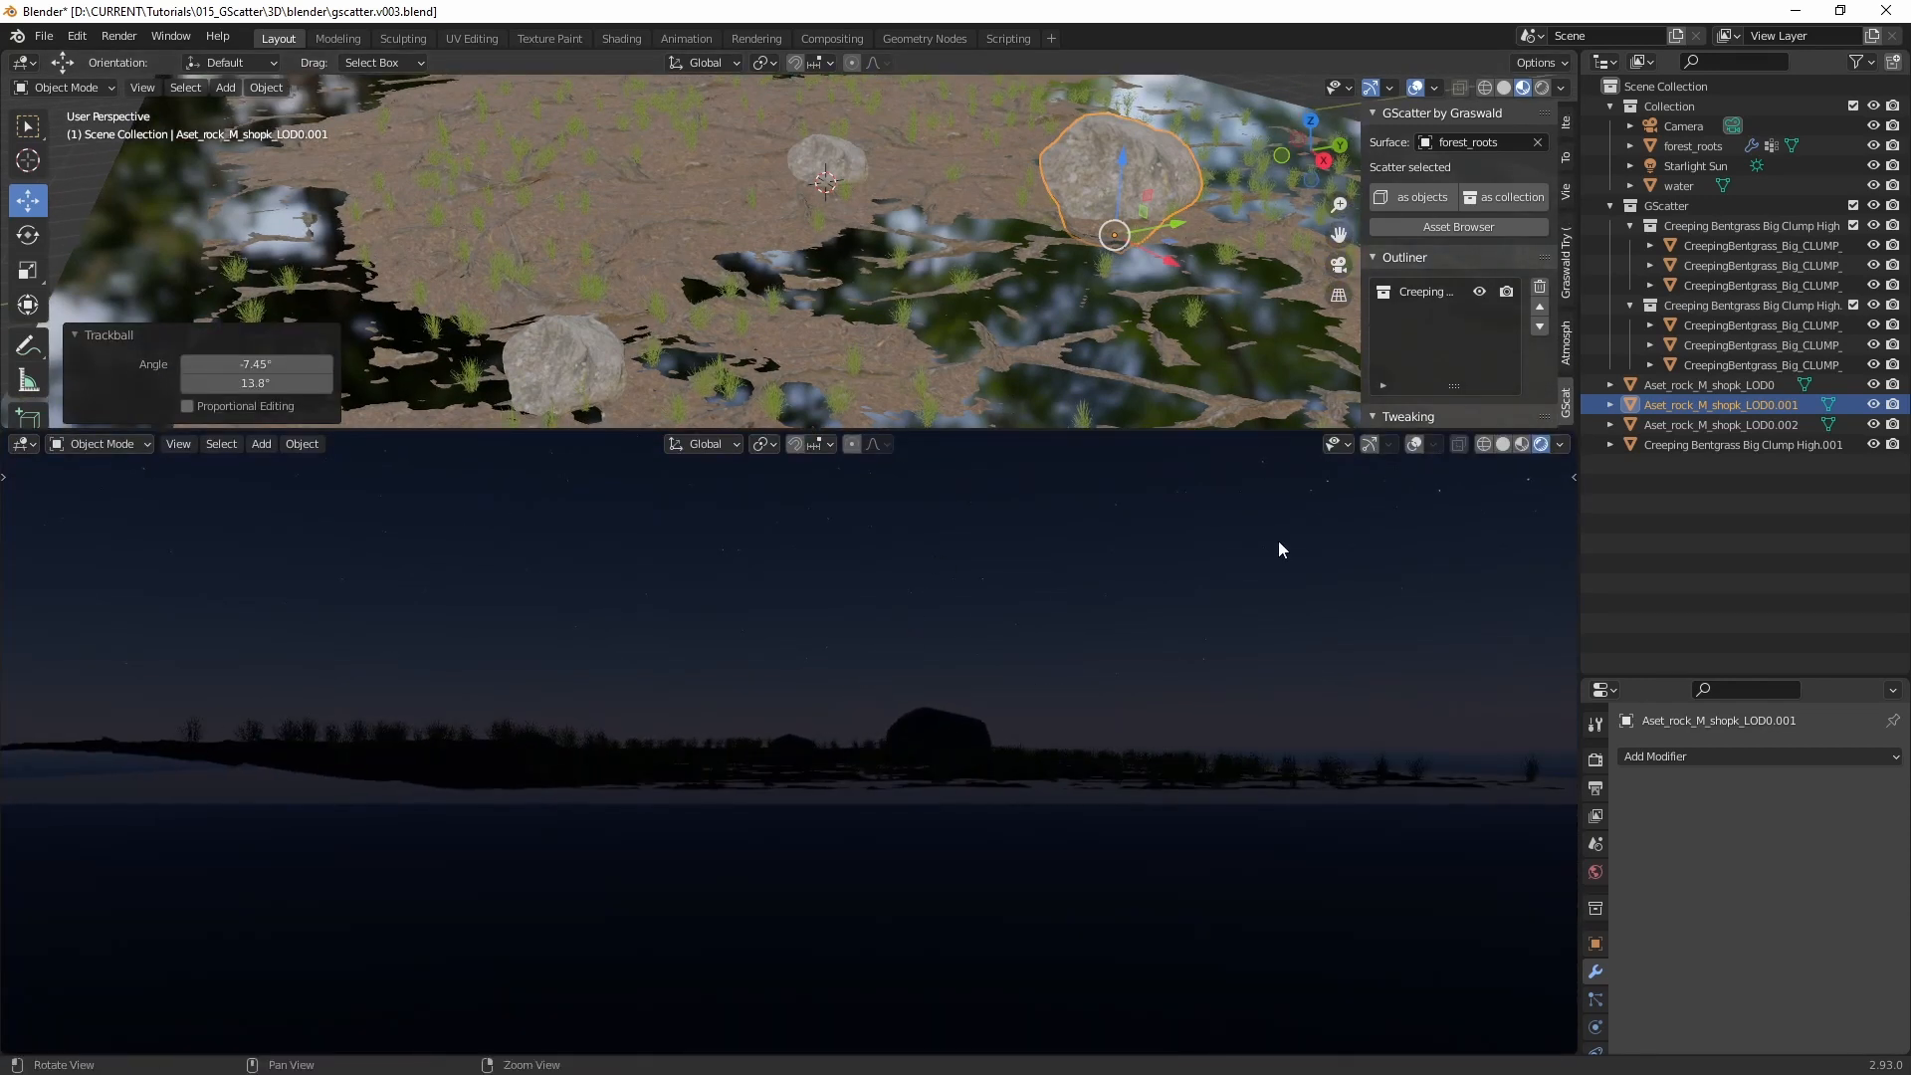
{"action": "left_click", "coordinate": [1573, 477]}
{"action": "left_click", "coordinate": [1415, 444]}
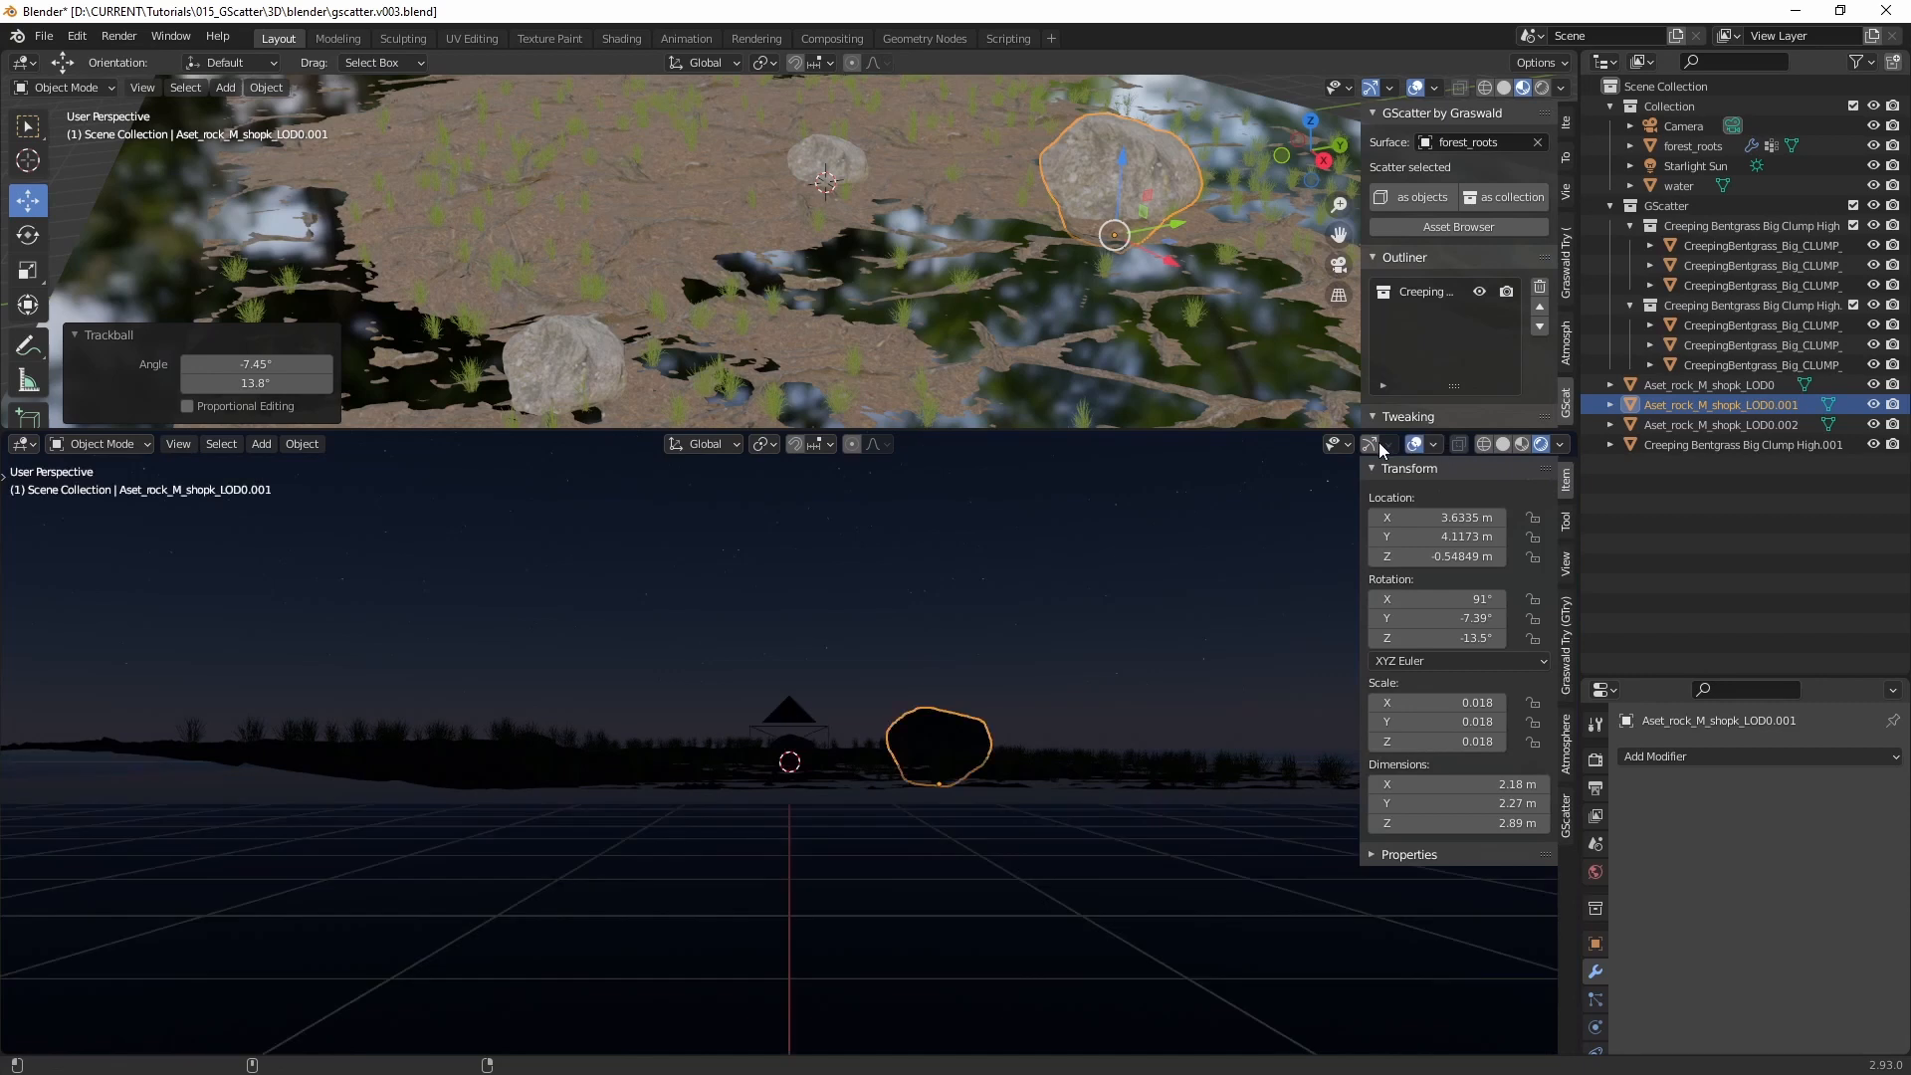
{"action": "left_click", "coordinate": [1370, 444]}
{"action": "key", "text": "KP_0"}
{"action": "left_click", "coordinate": [1415, 444]}
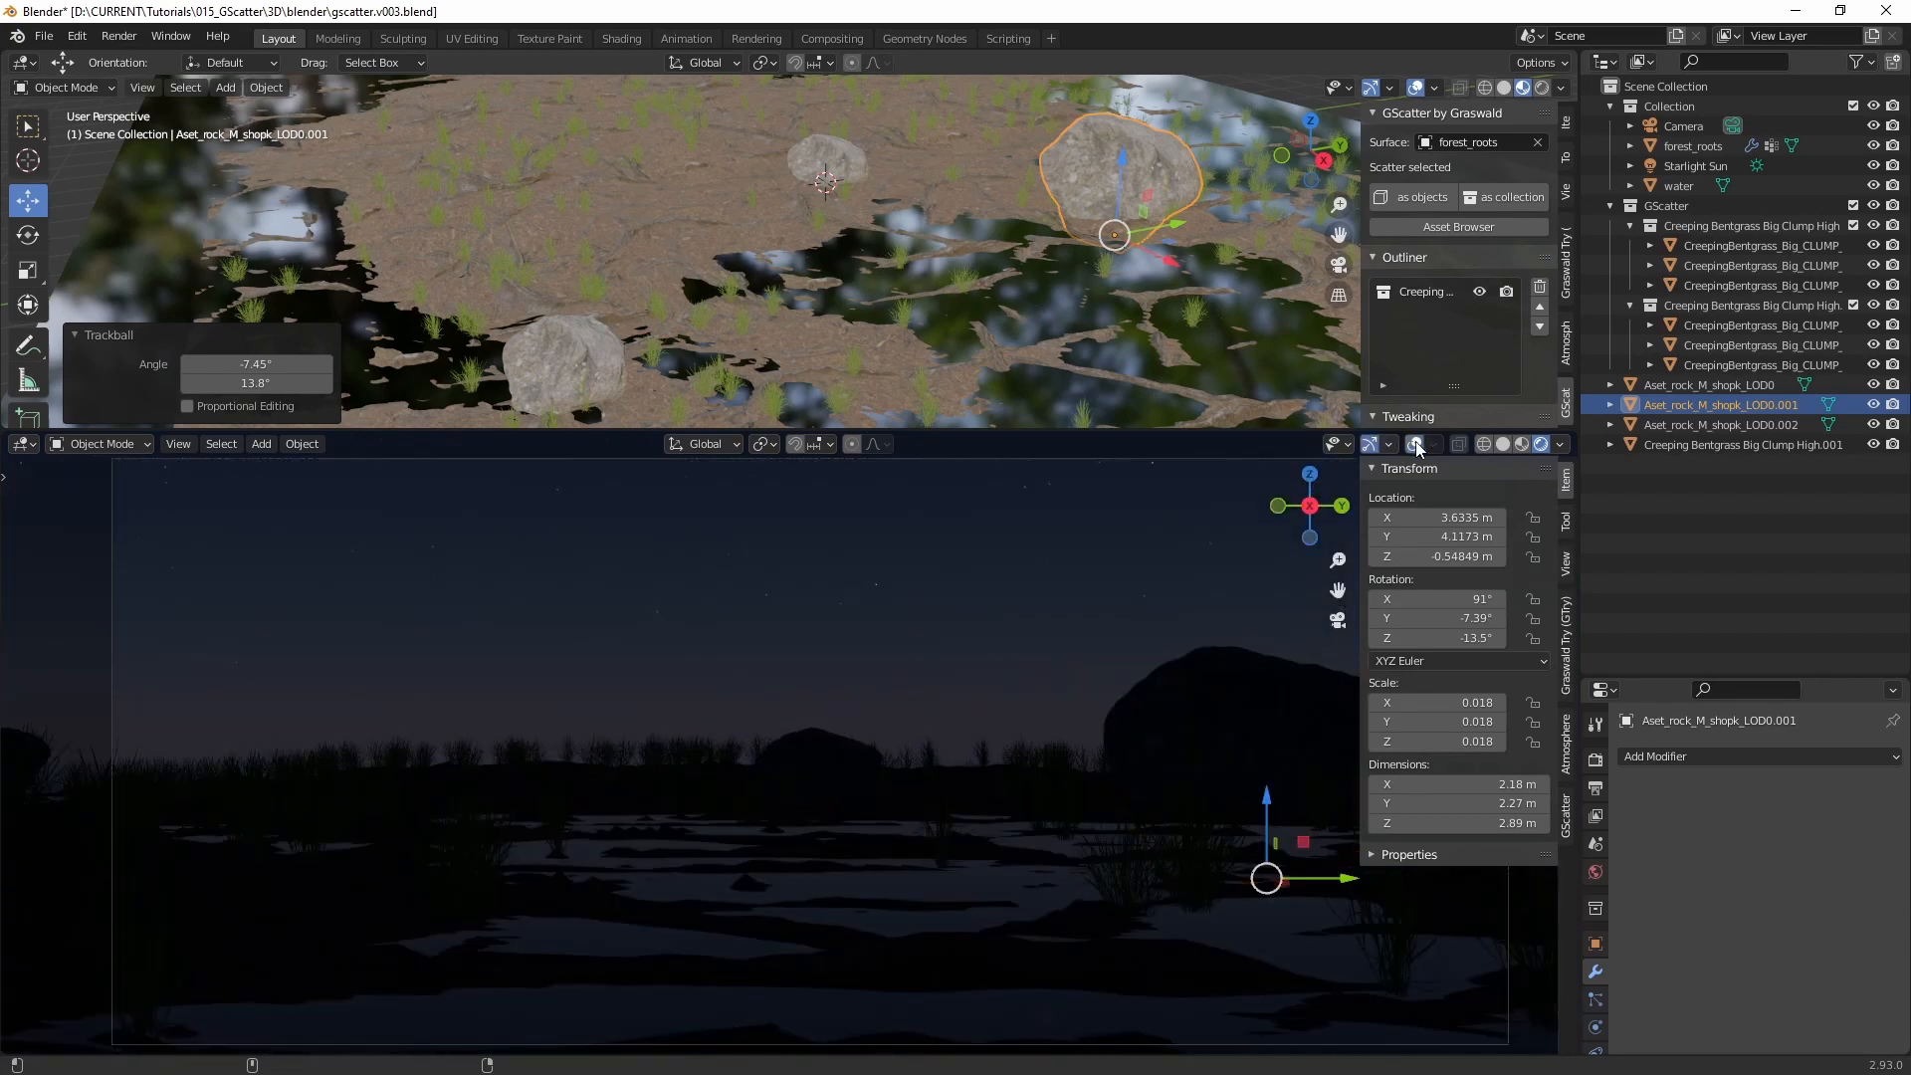
{"action": "left_click", "coordinate": [1371, 444]}
{"action": "scroll", "coordinate": [874, 678], "scroll_direction": "down", "scroll_amount": 2}
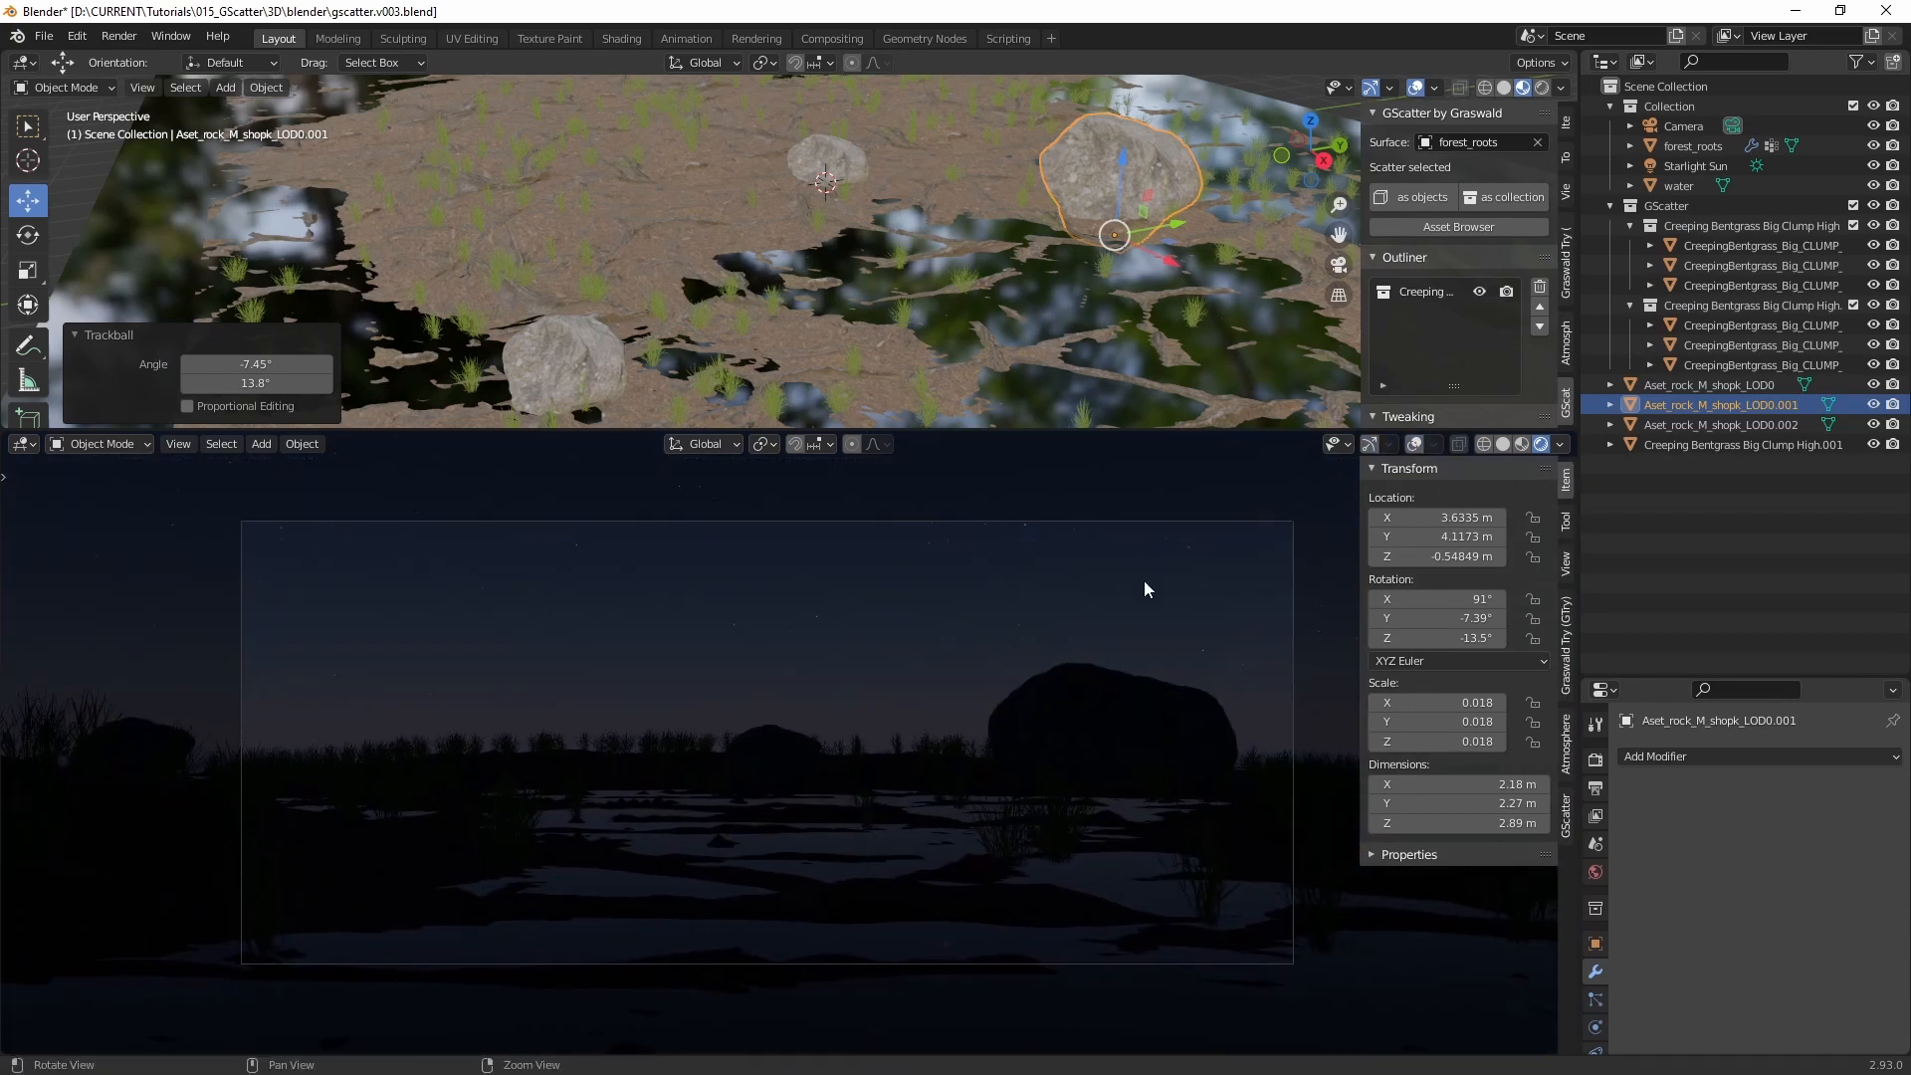
Step: Select the camera and display its lens settings
{"action": "left_click", "coordinate": [1684, 126]}
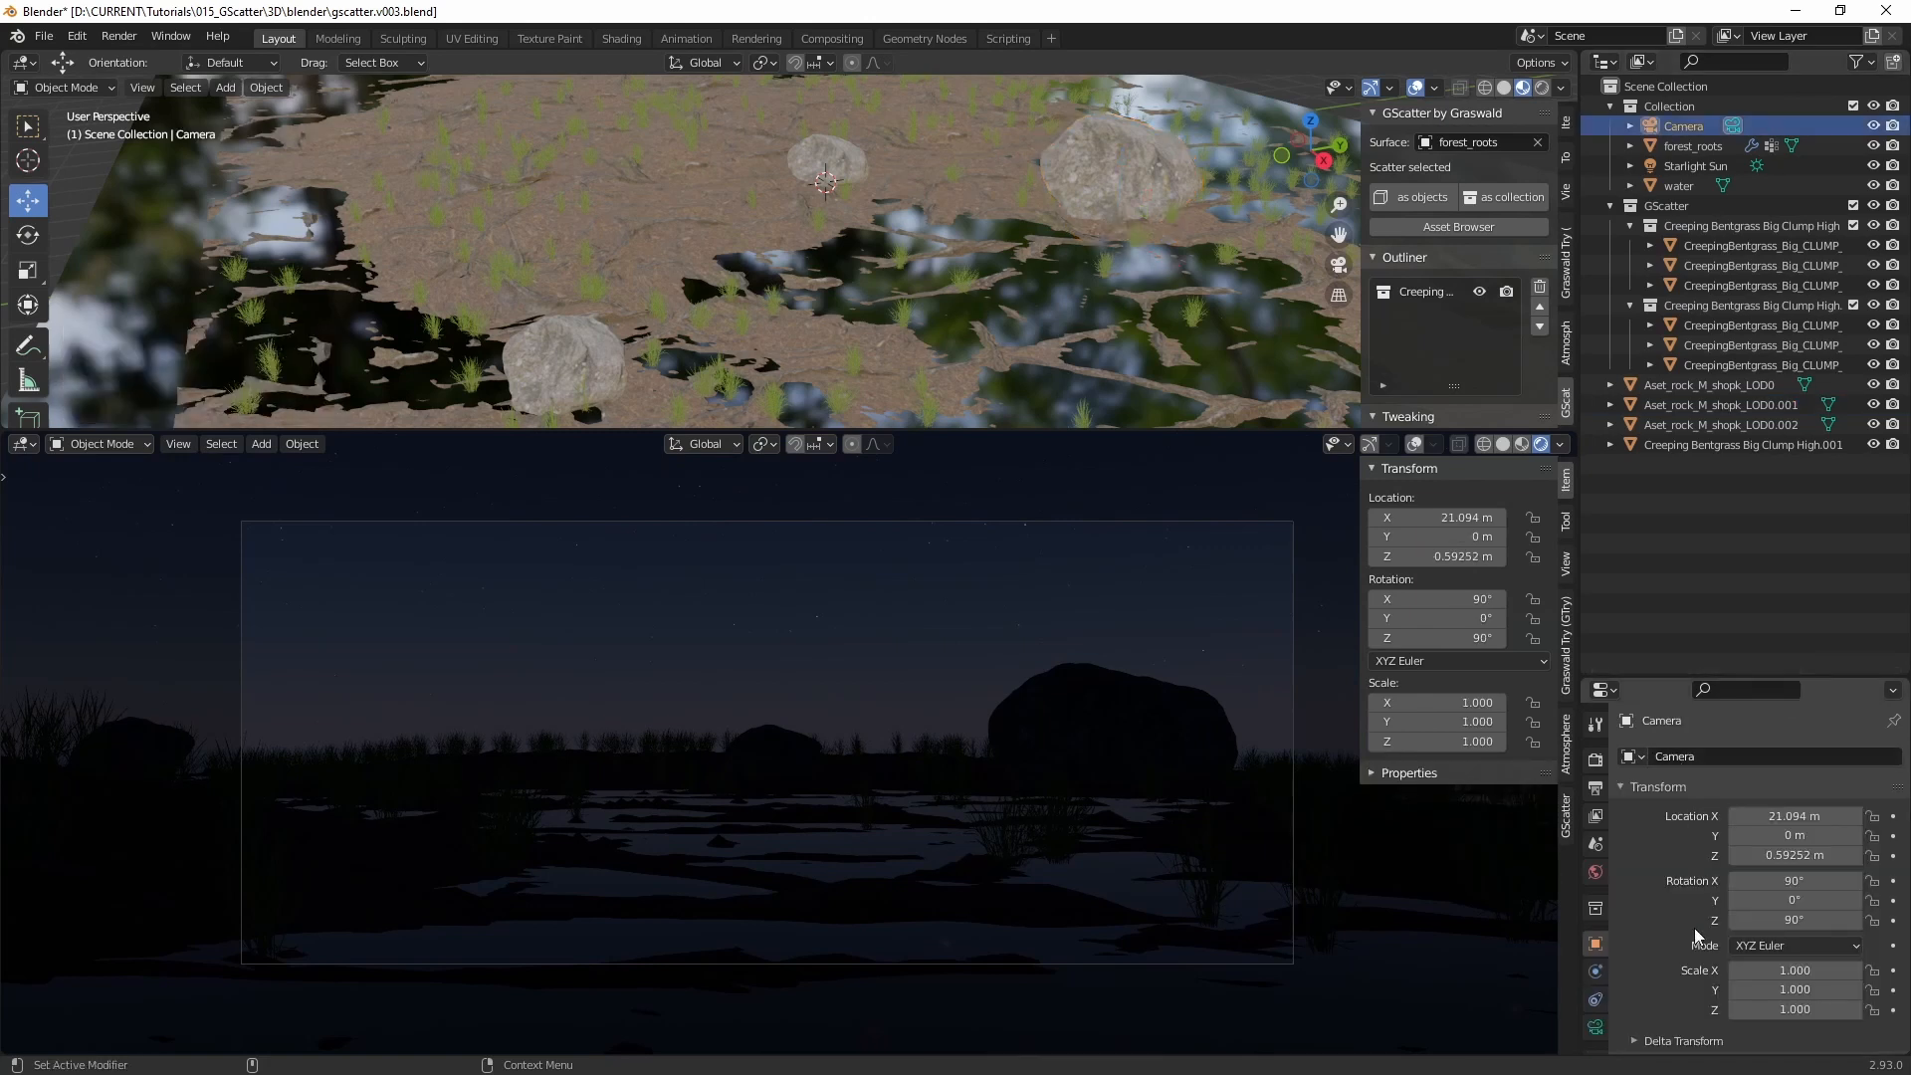
{"action": "left_click_drag", "start_coordinate": [1595, 766], "coordinate": [1601, 1022]}
{"action": "middle_click_drag", "start_coordinate": [1689, 907], "coordinate": [1725, 862]}
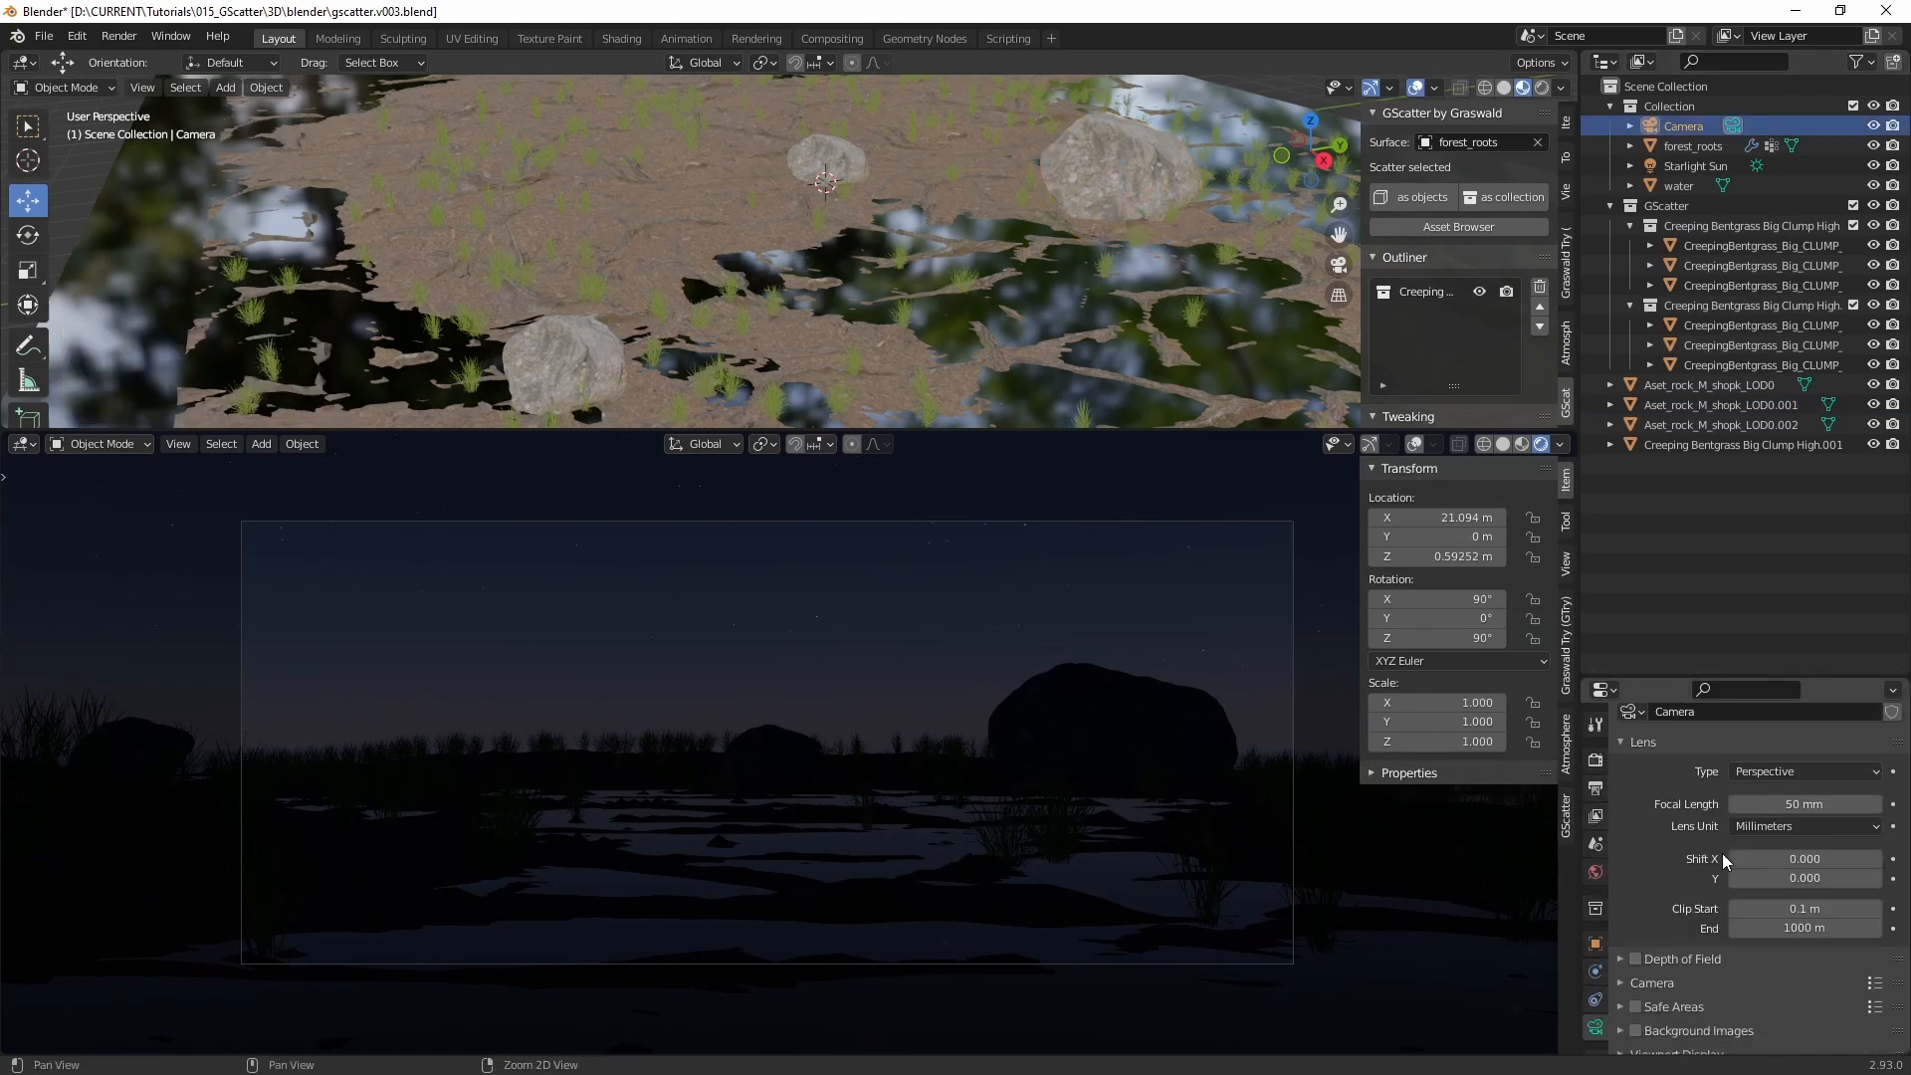
Step: Try a focal length of 25 mm on the camera
{"action": "left_click", "coordinate": [1817, 805]}
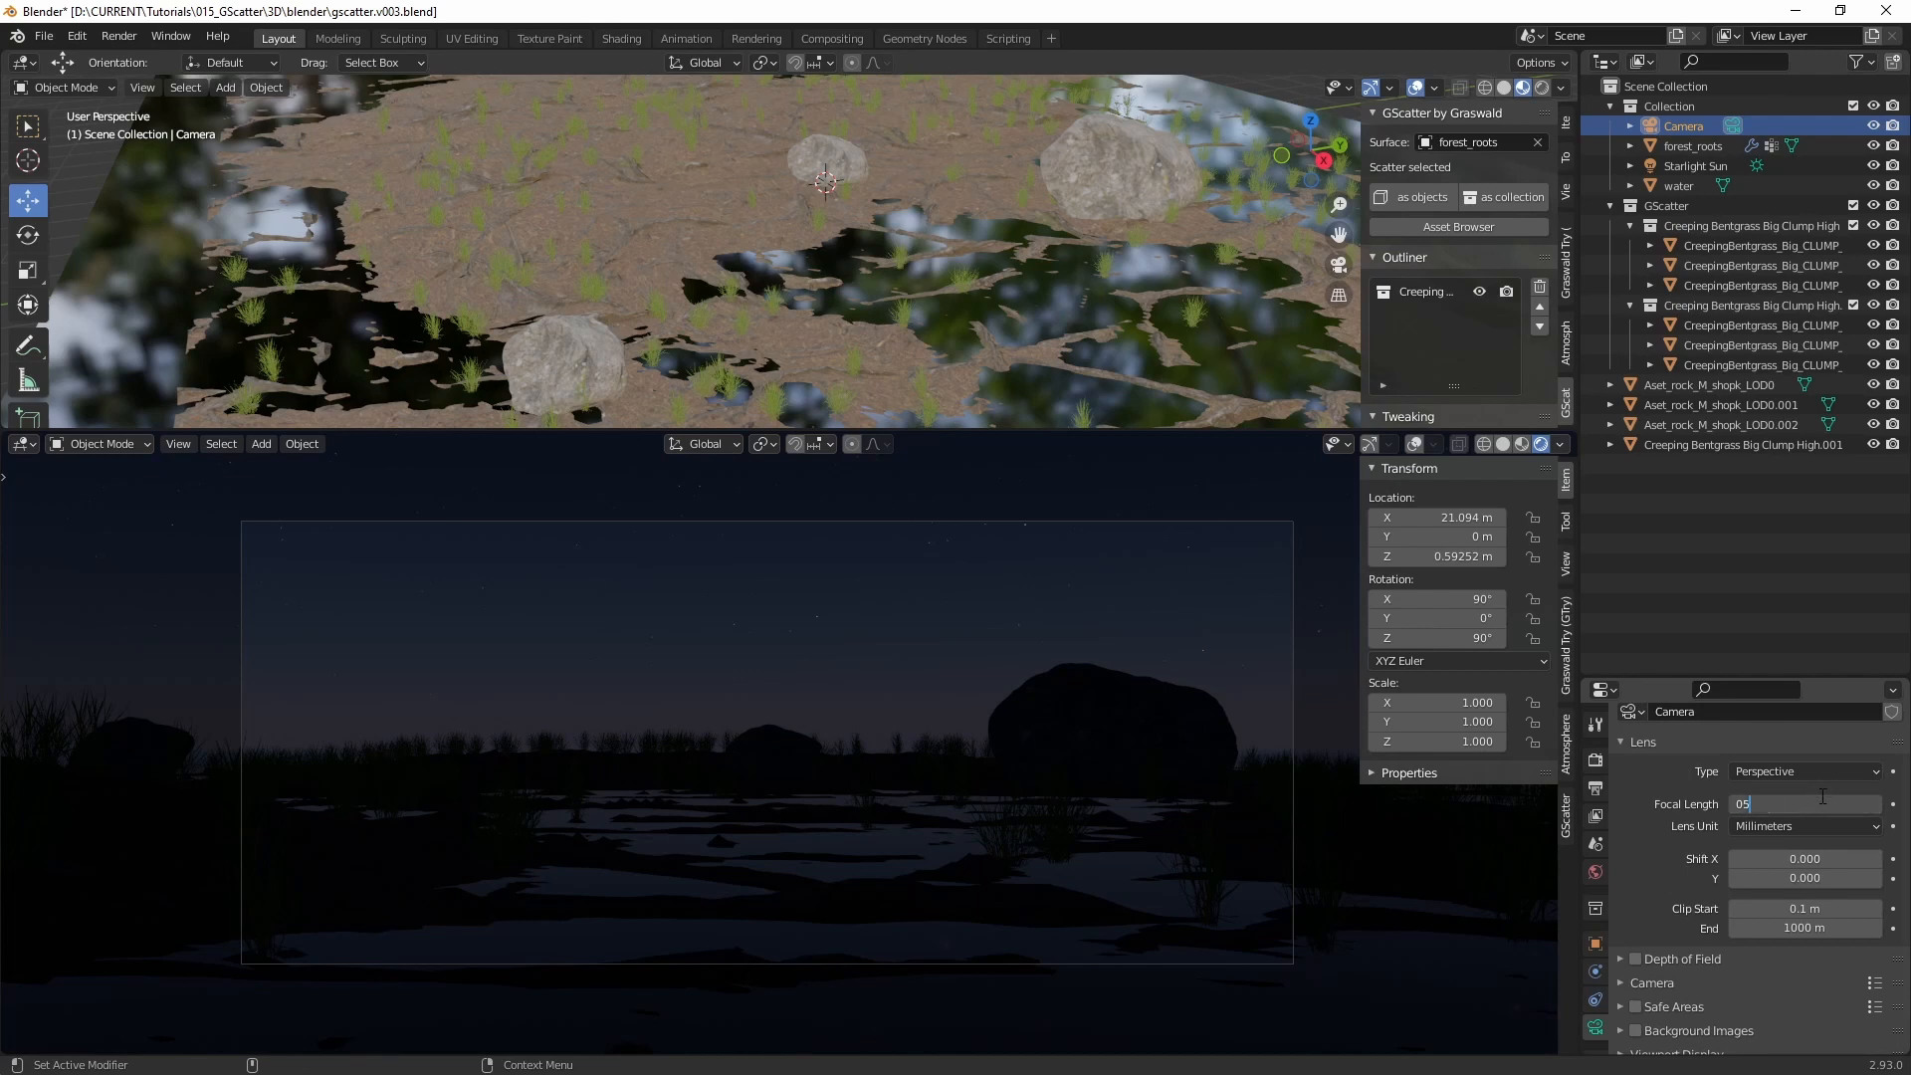
{"action": "type", "text": "25"}
{"action": "key", "text": "Return"}
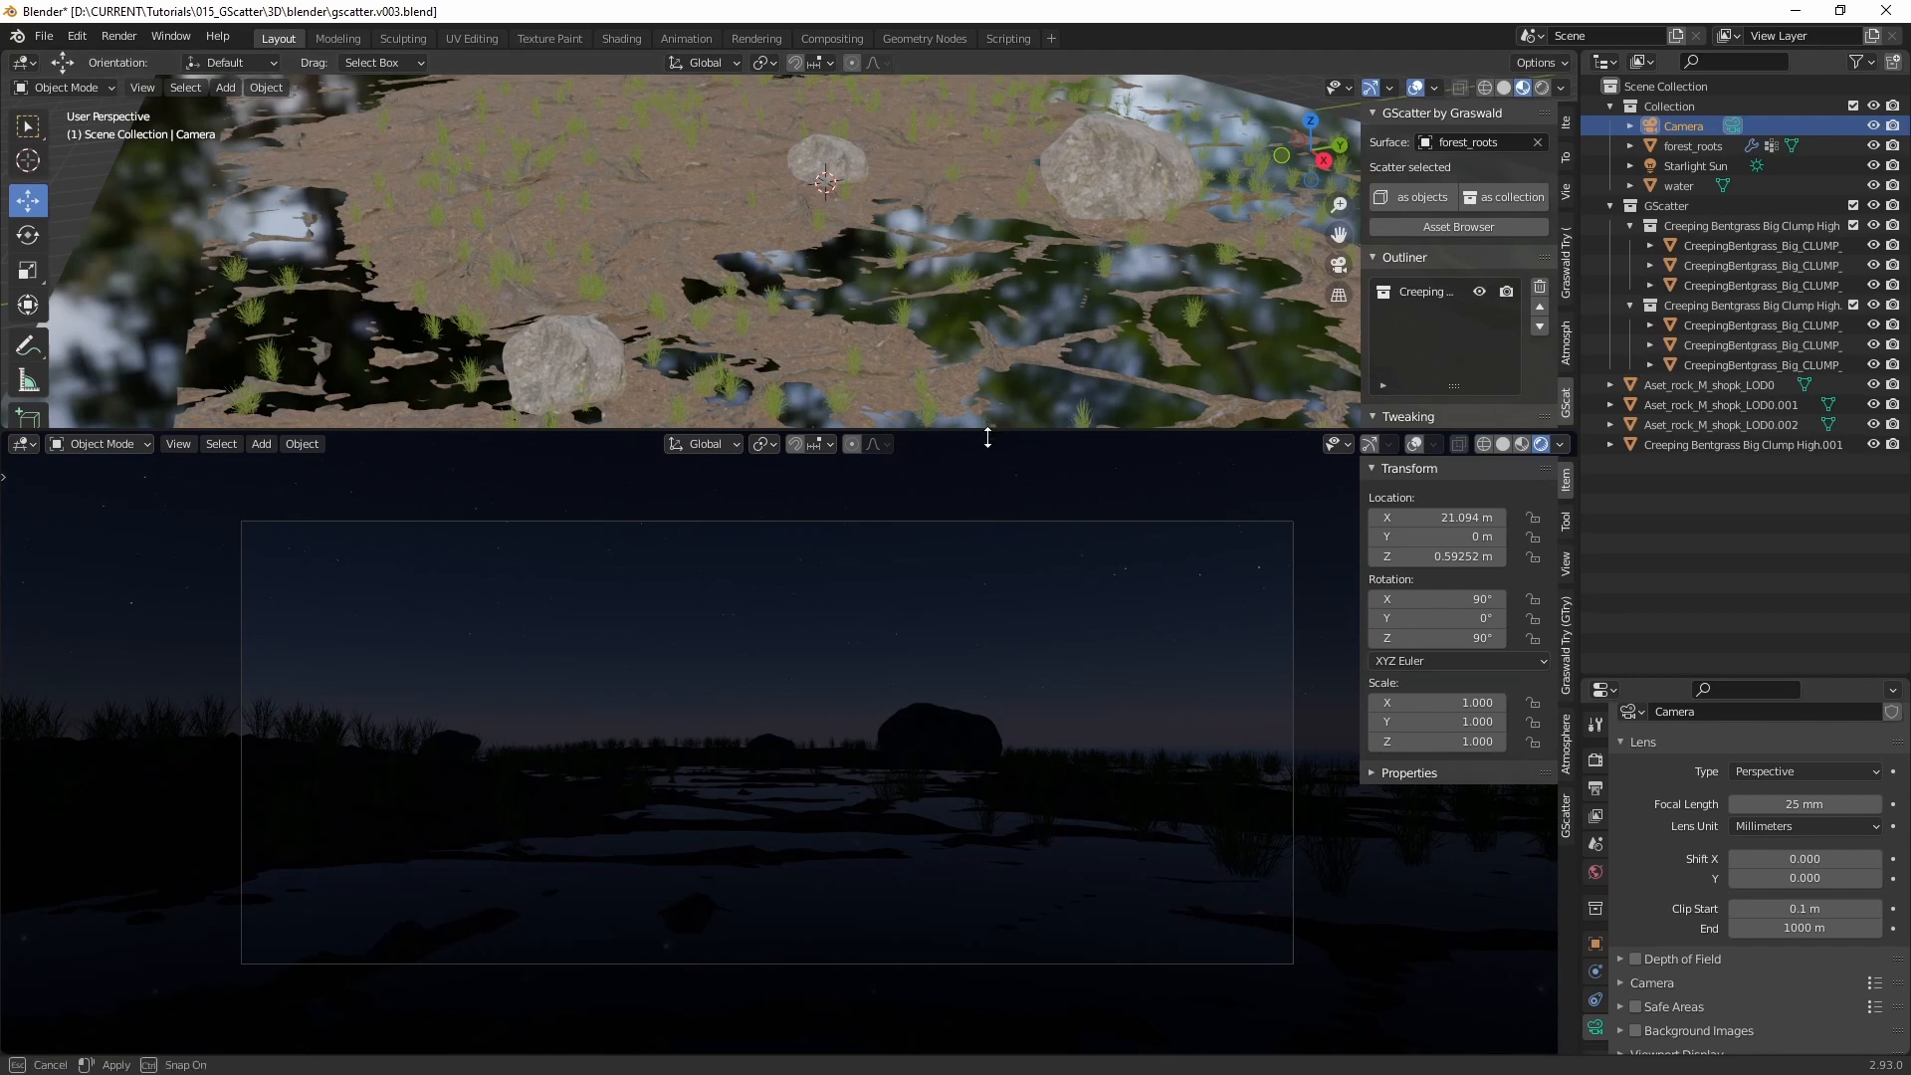
Step: Enlarge the upper viewport and set the camera's focal length to 70 mm
{"action": "left_click_drag", "start_coordinate": [990, 432], "coordinate": [1017, 551]}
{"action": "left_click", "coordinate": [1834, 801]}
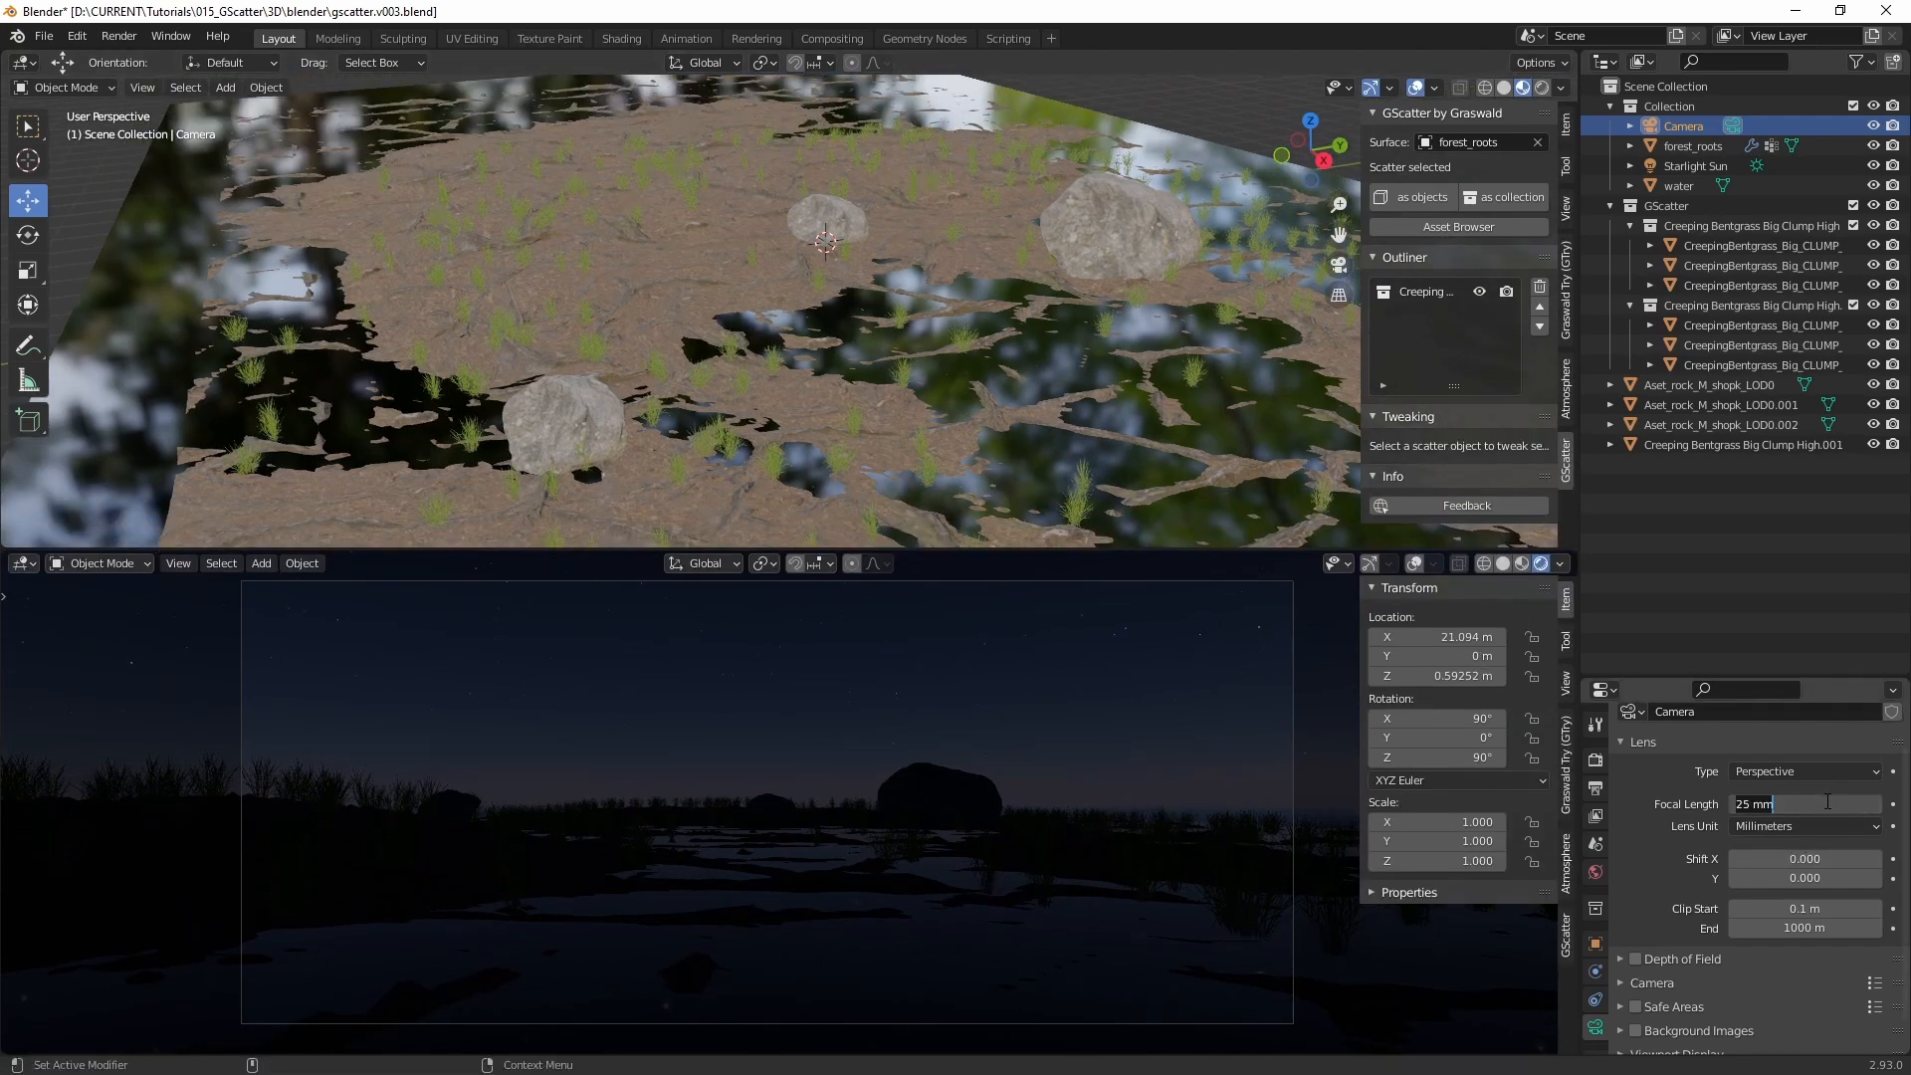
{"action": "key", "text": "Return"}
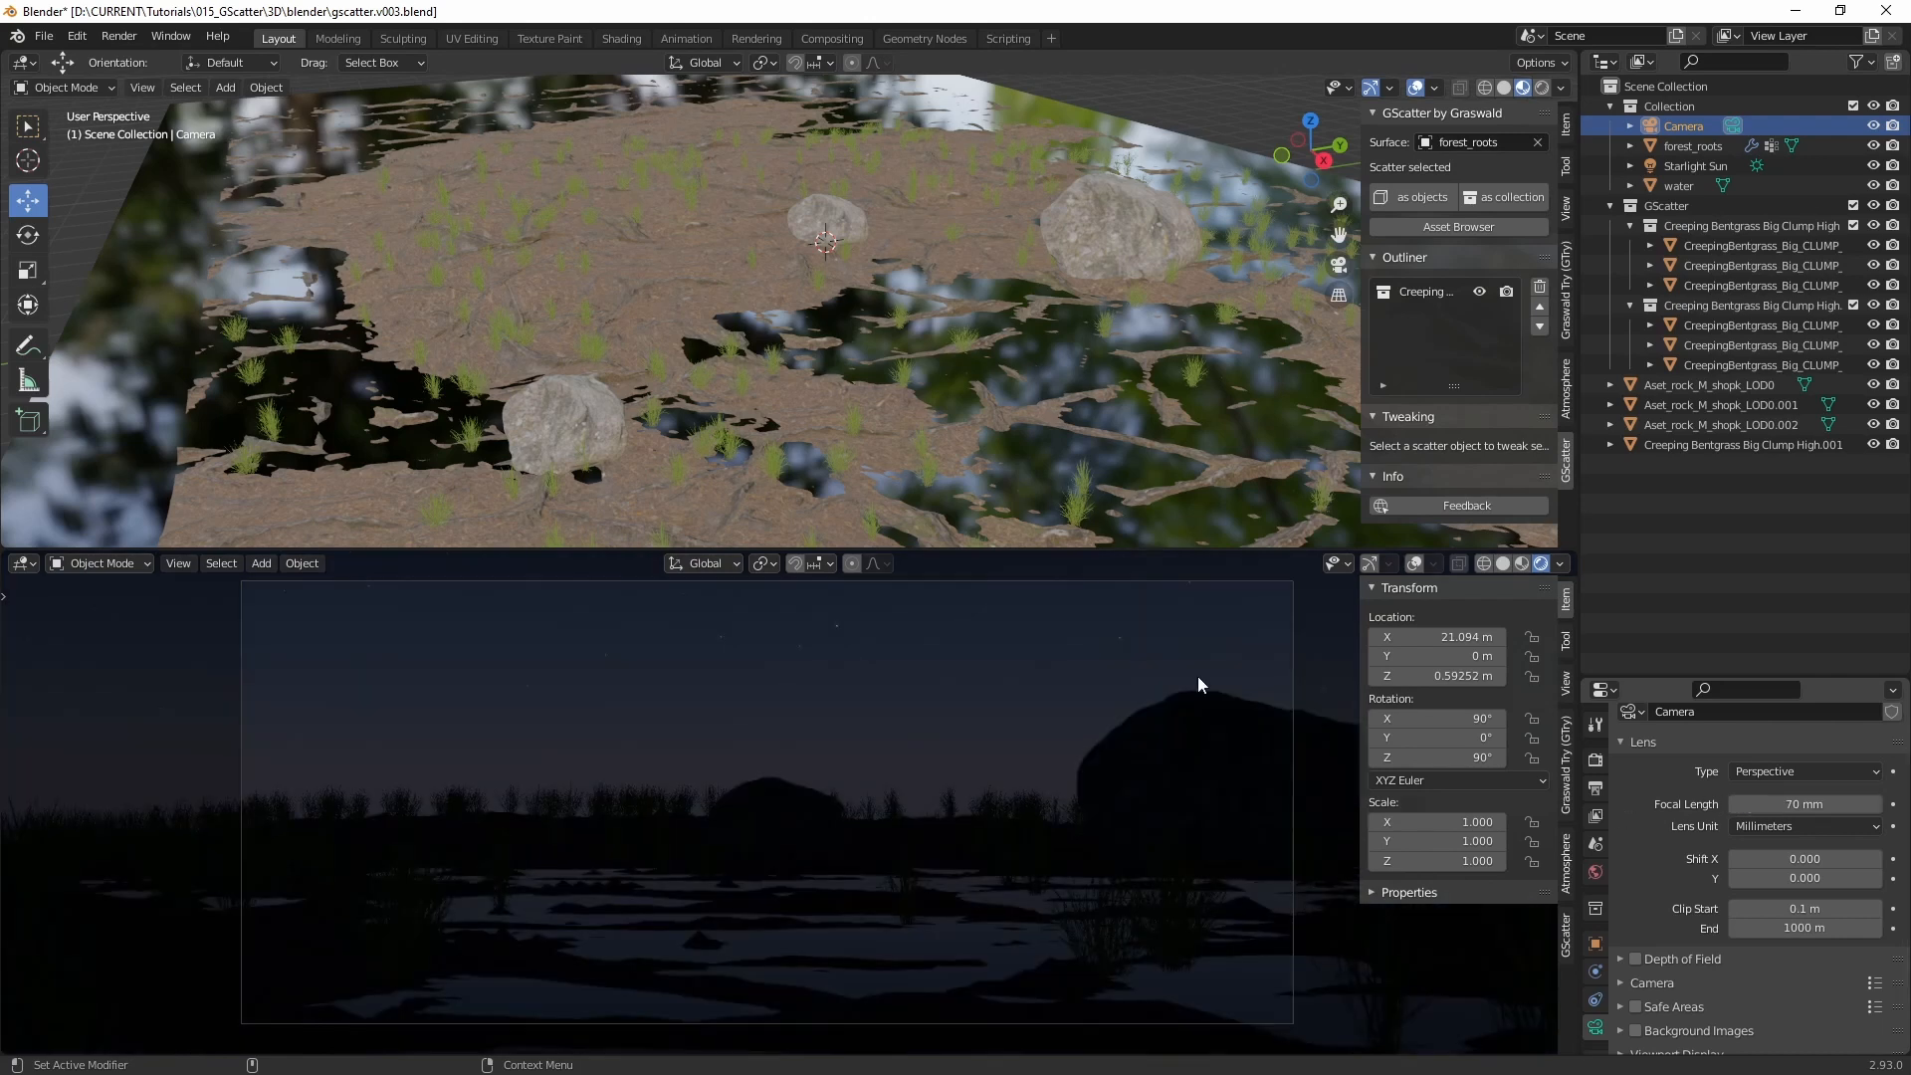
Step: Move the camera back about 5.43 m along X, then adjust it by about -0.13 m in X and 0.07 m in Z
{"action": "middle_click_drag", "start_coordinate": [1007, 260], "coordinate": [1089, 329]}
{"action": "key", "text": "g"}
{"action": "key", "text": "x"}
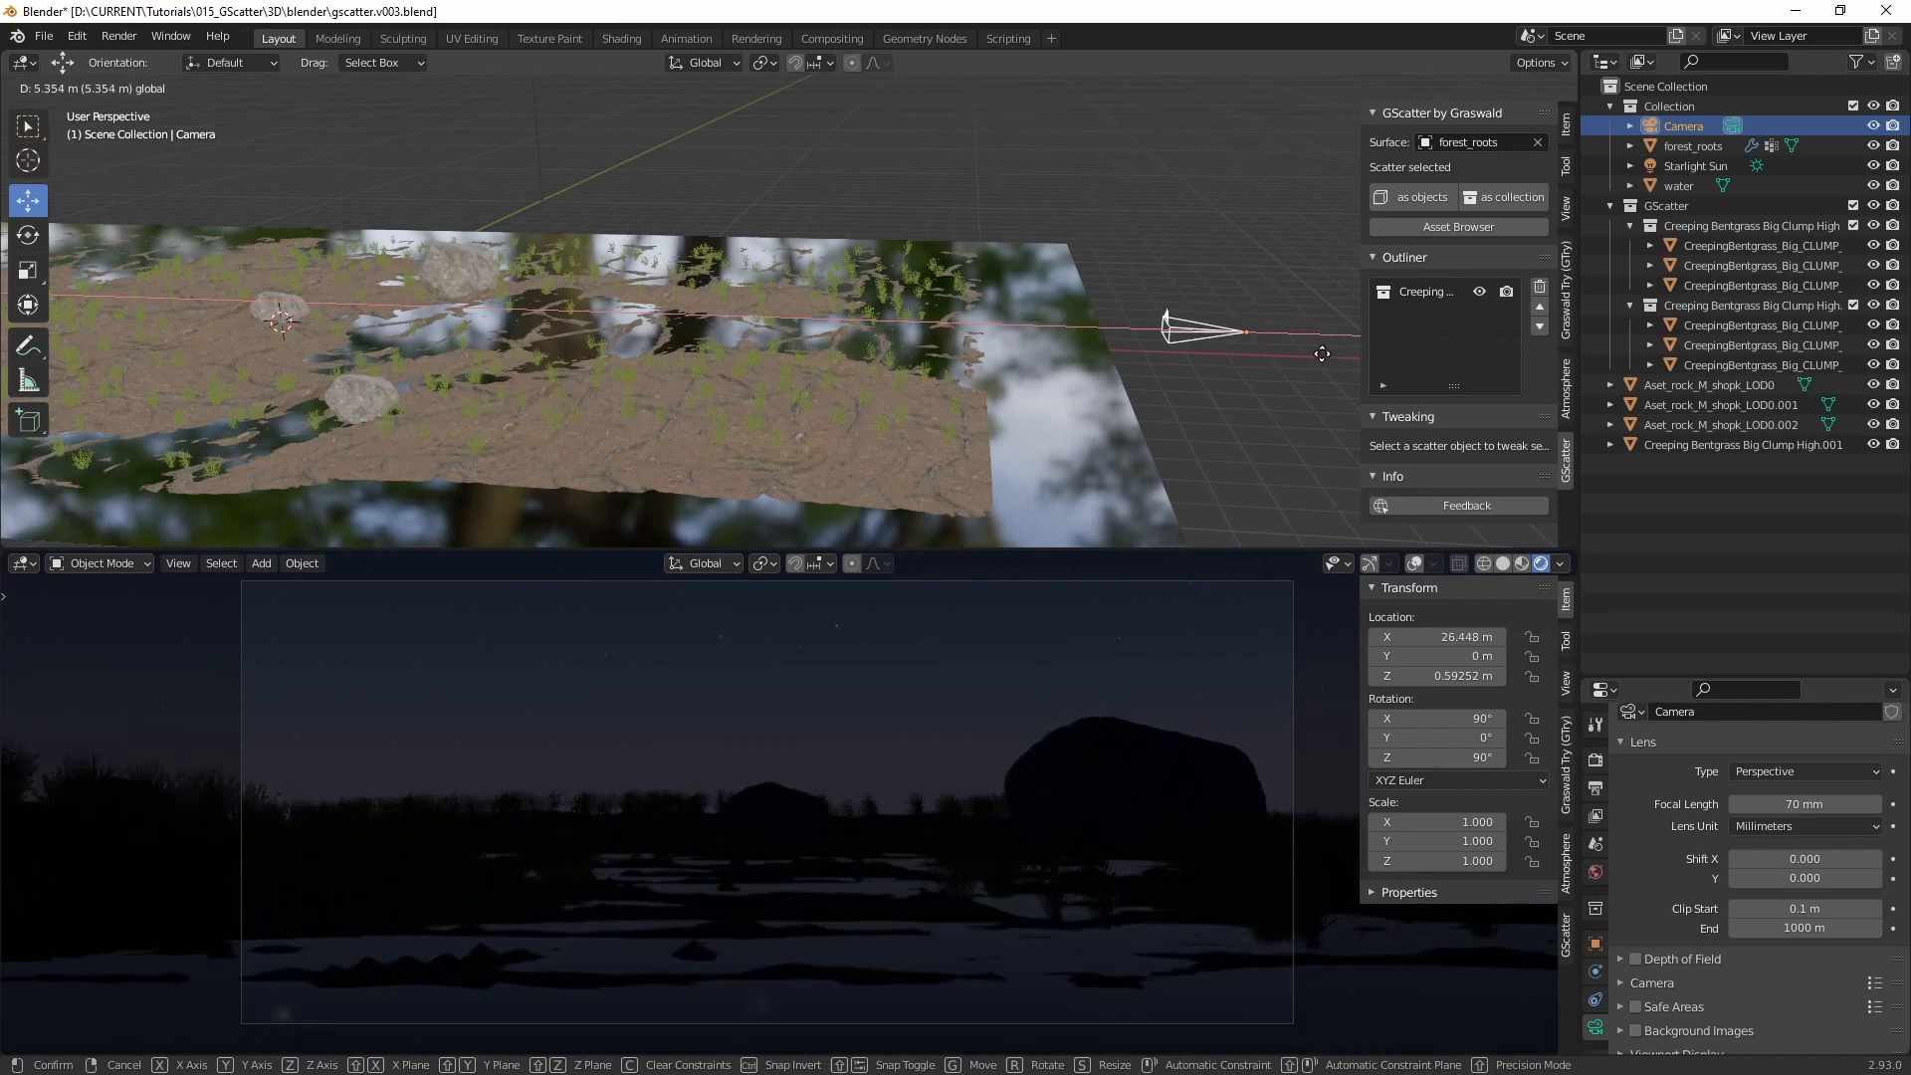
{"action": "left_click", "coordinate": [1221, 285]}
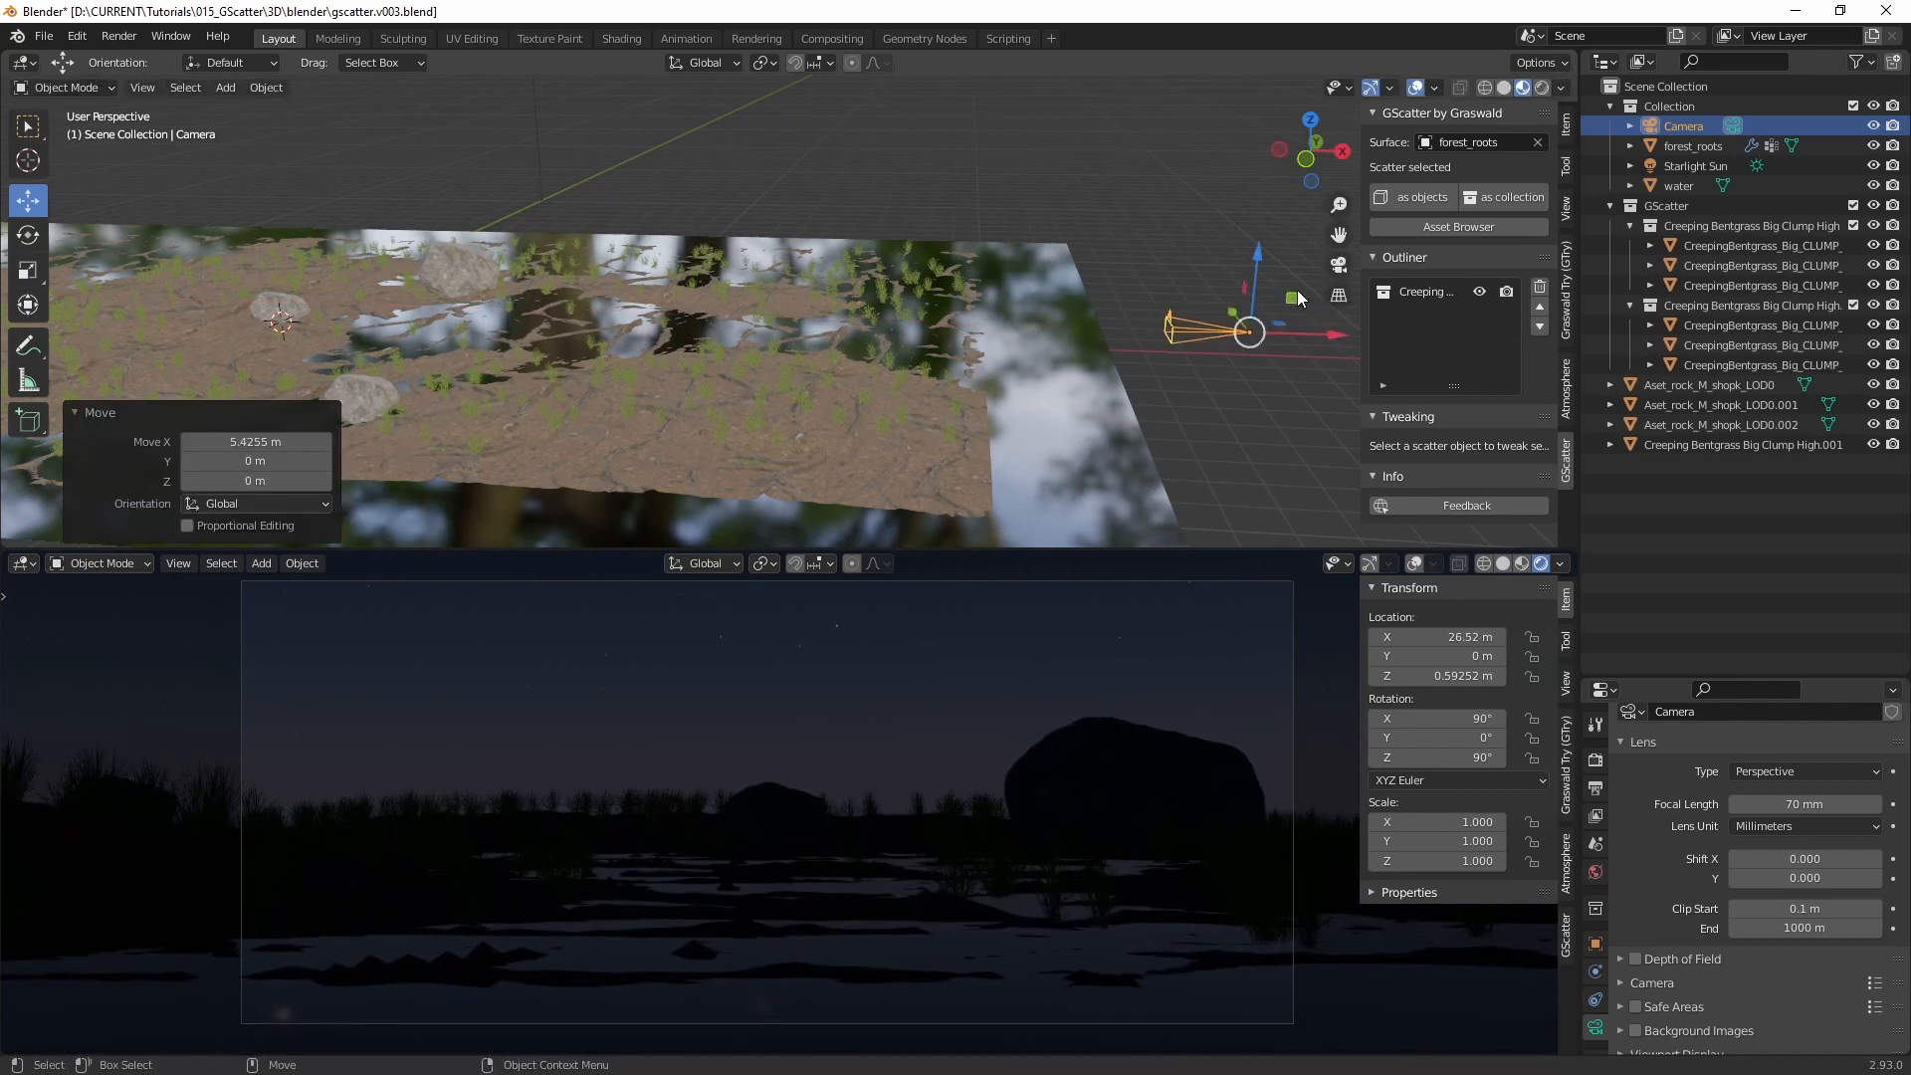
{"action": "key", "text": "g"}
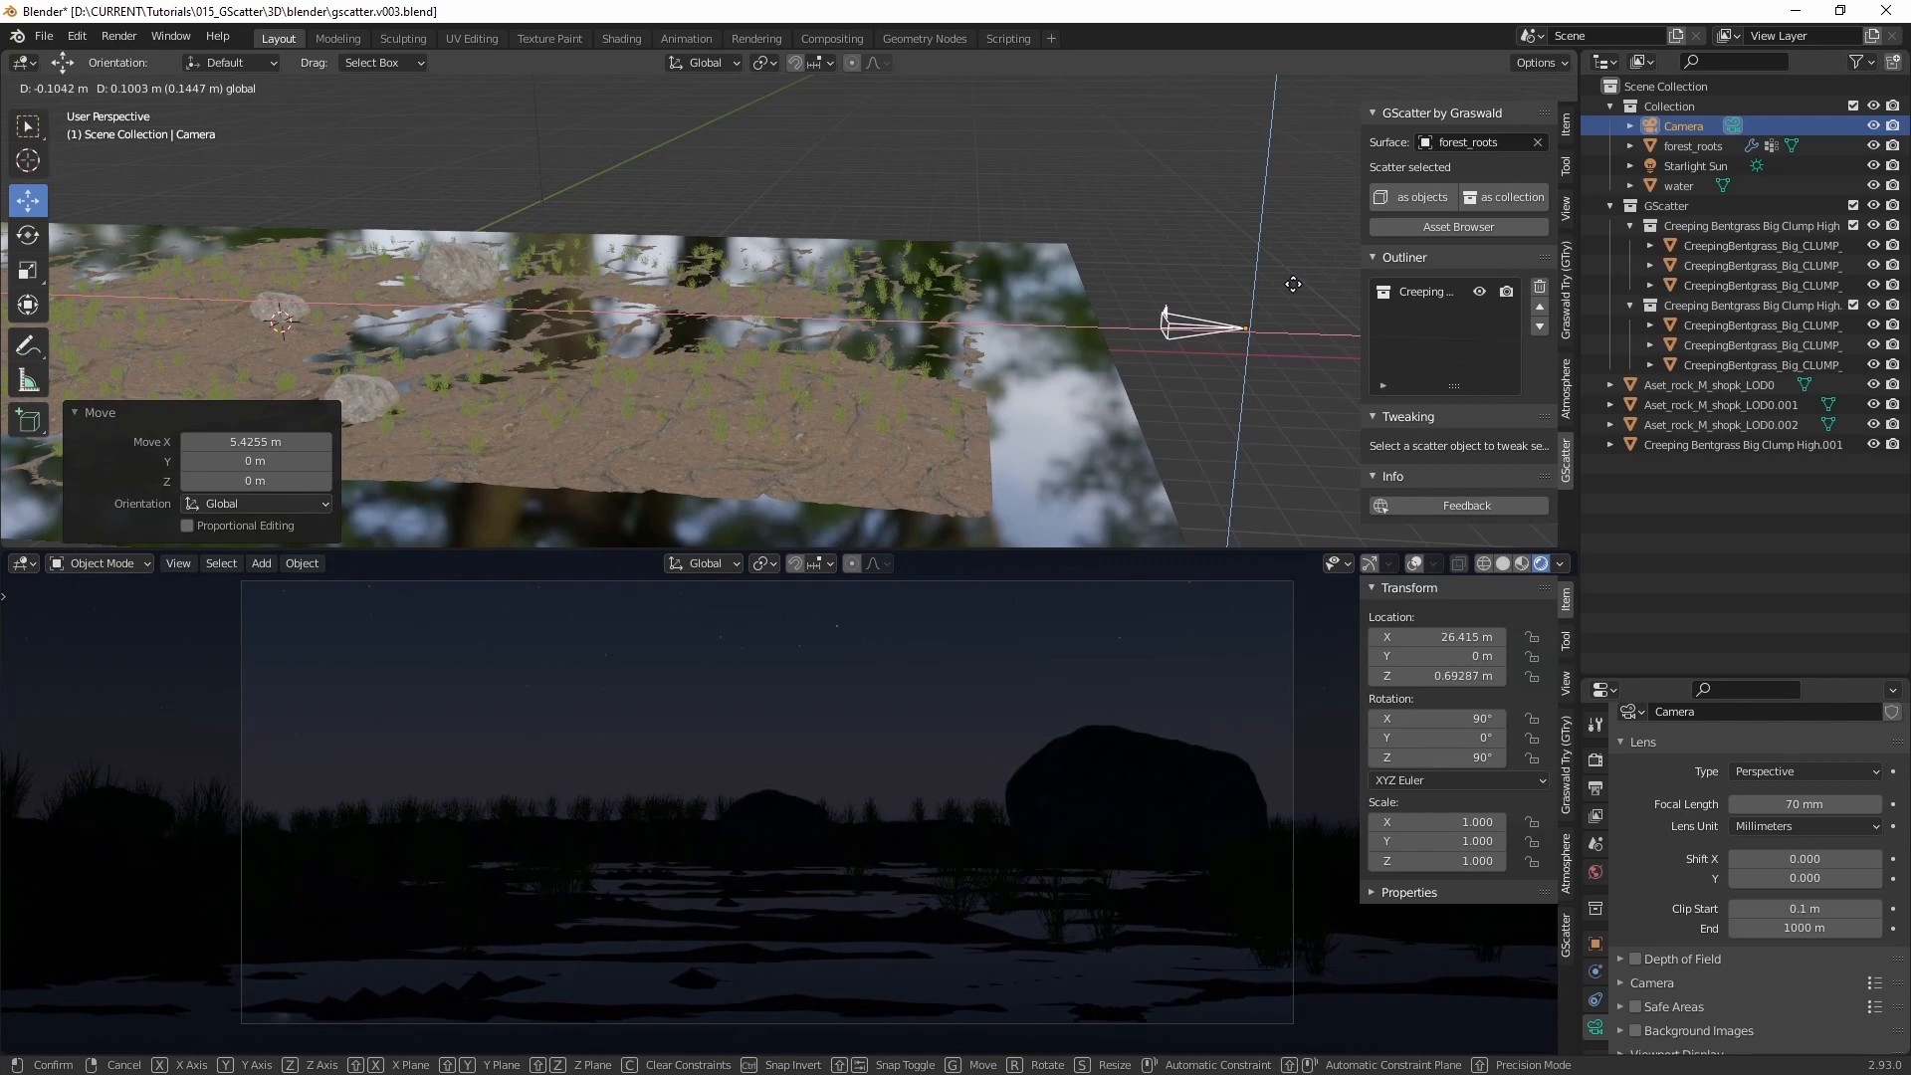
{"action": "left_click", "coordinate": [1223, 311]}
Step: Shift the camera sideways by about -0.52 m along Y
{"action": "middle_click_drag", "start_coordinate": [1035, 339], "coordinate": [804, 358]}
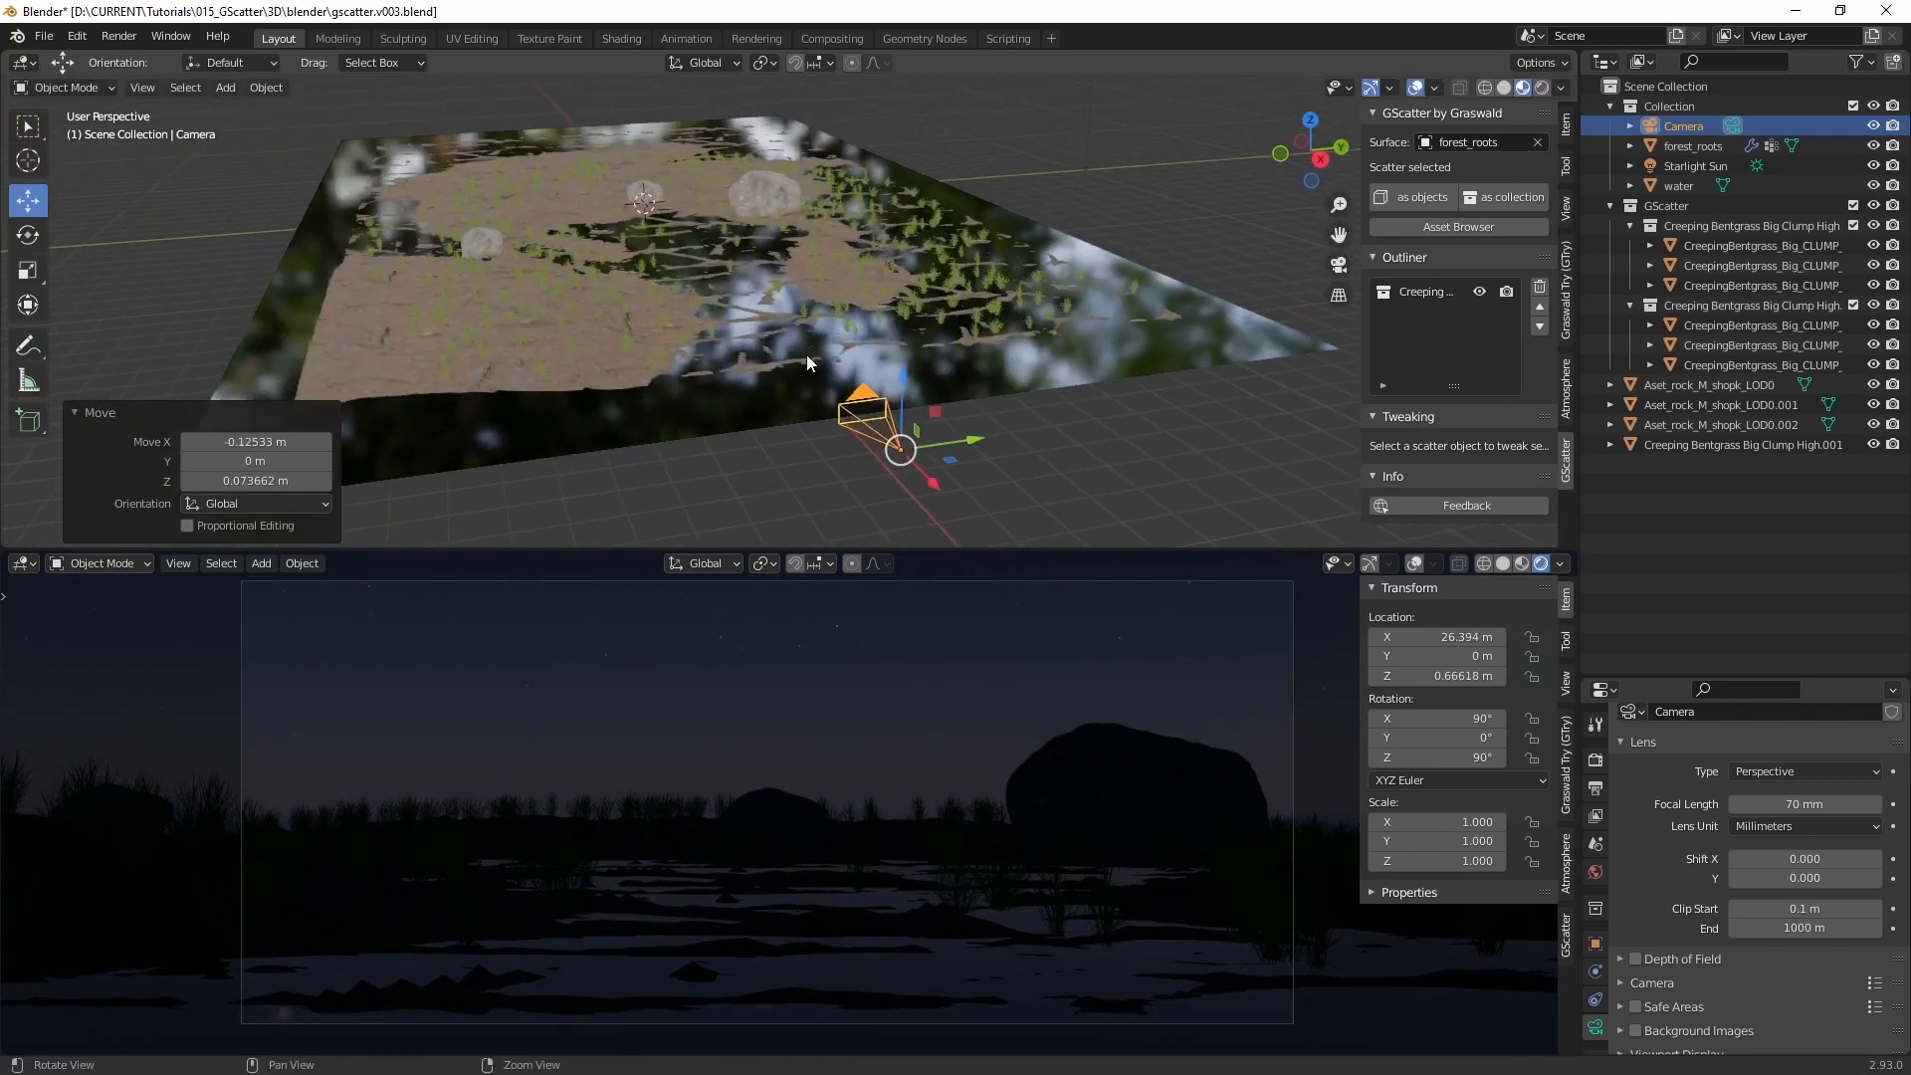
{"action": "left_click", "coordinate": [496, 369]}
{"action": "left_click", "coordinate": [892, 438]}
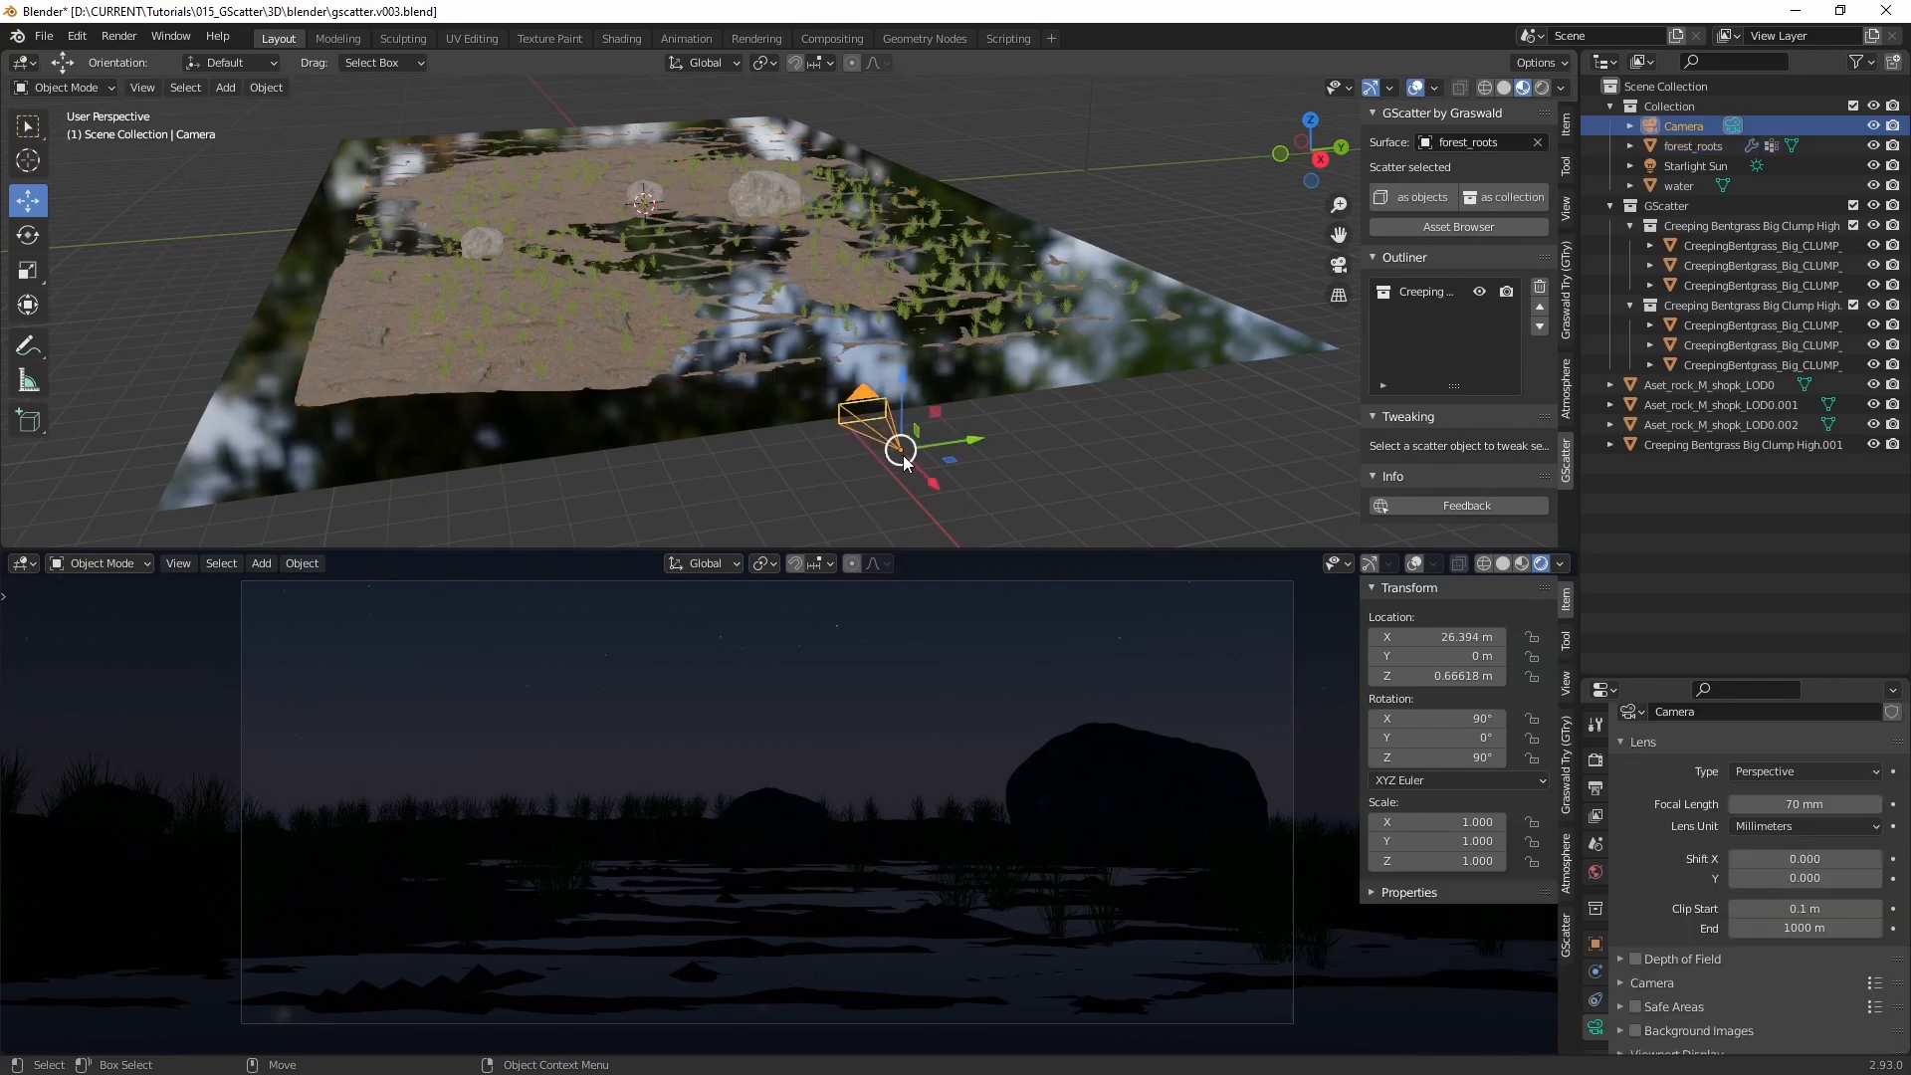
{"action": "left_click_drag", "start_coordinate": [963, 450], "coordinate": [928, 449]}
Step: Lower a patch of forest_roots vertices in front of the camera by about 0.027 m with proportional editing
{"action": "scroll", "coordinate": [726, 338], "scroll_direction": "up", "scroll_amount": 3}
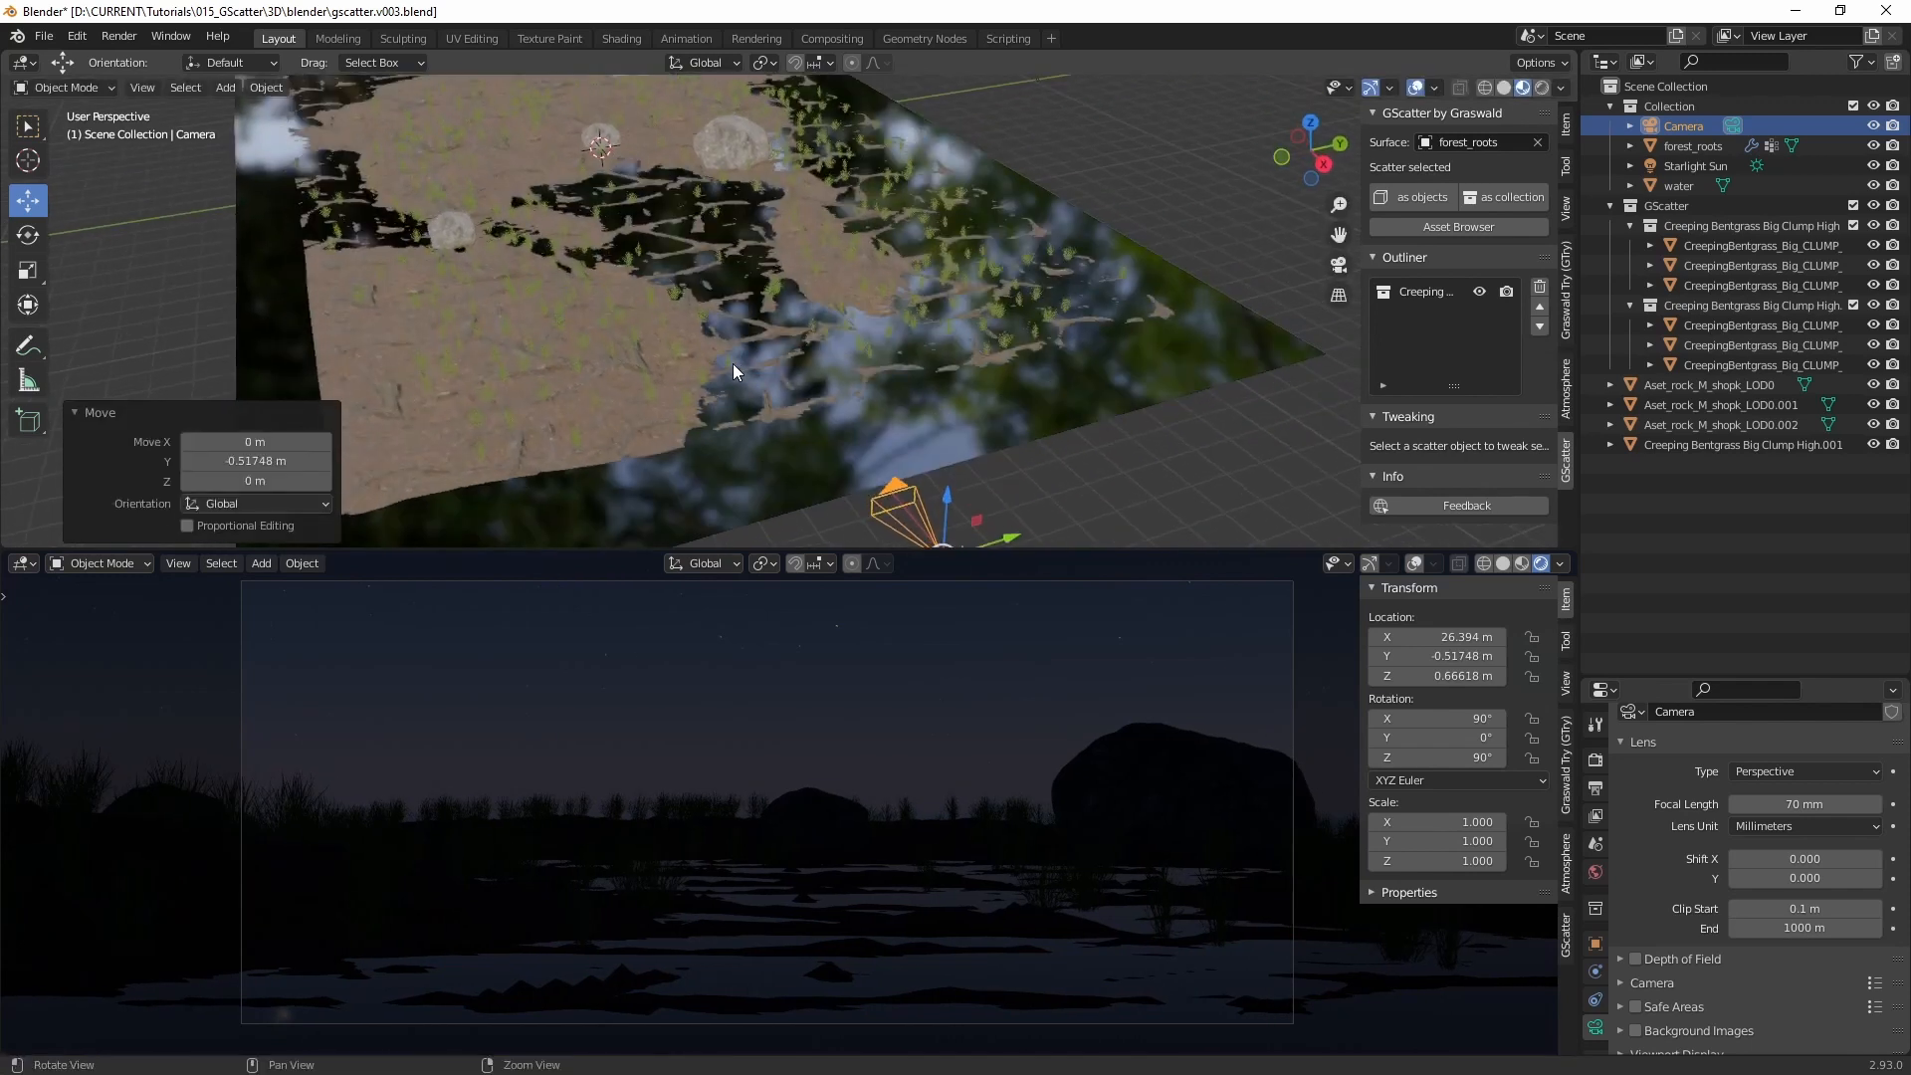
{"action": "scroll", "coordinate": [717, 378], "scroll_direction": "up", "scroll_amount": 2}
{"action": "left_click", "coordinate": [567, 422]}
{"action": "scroll", "coordinate": [607, 407], "scroll_direction": "up", "scroll_amount": 1}
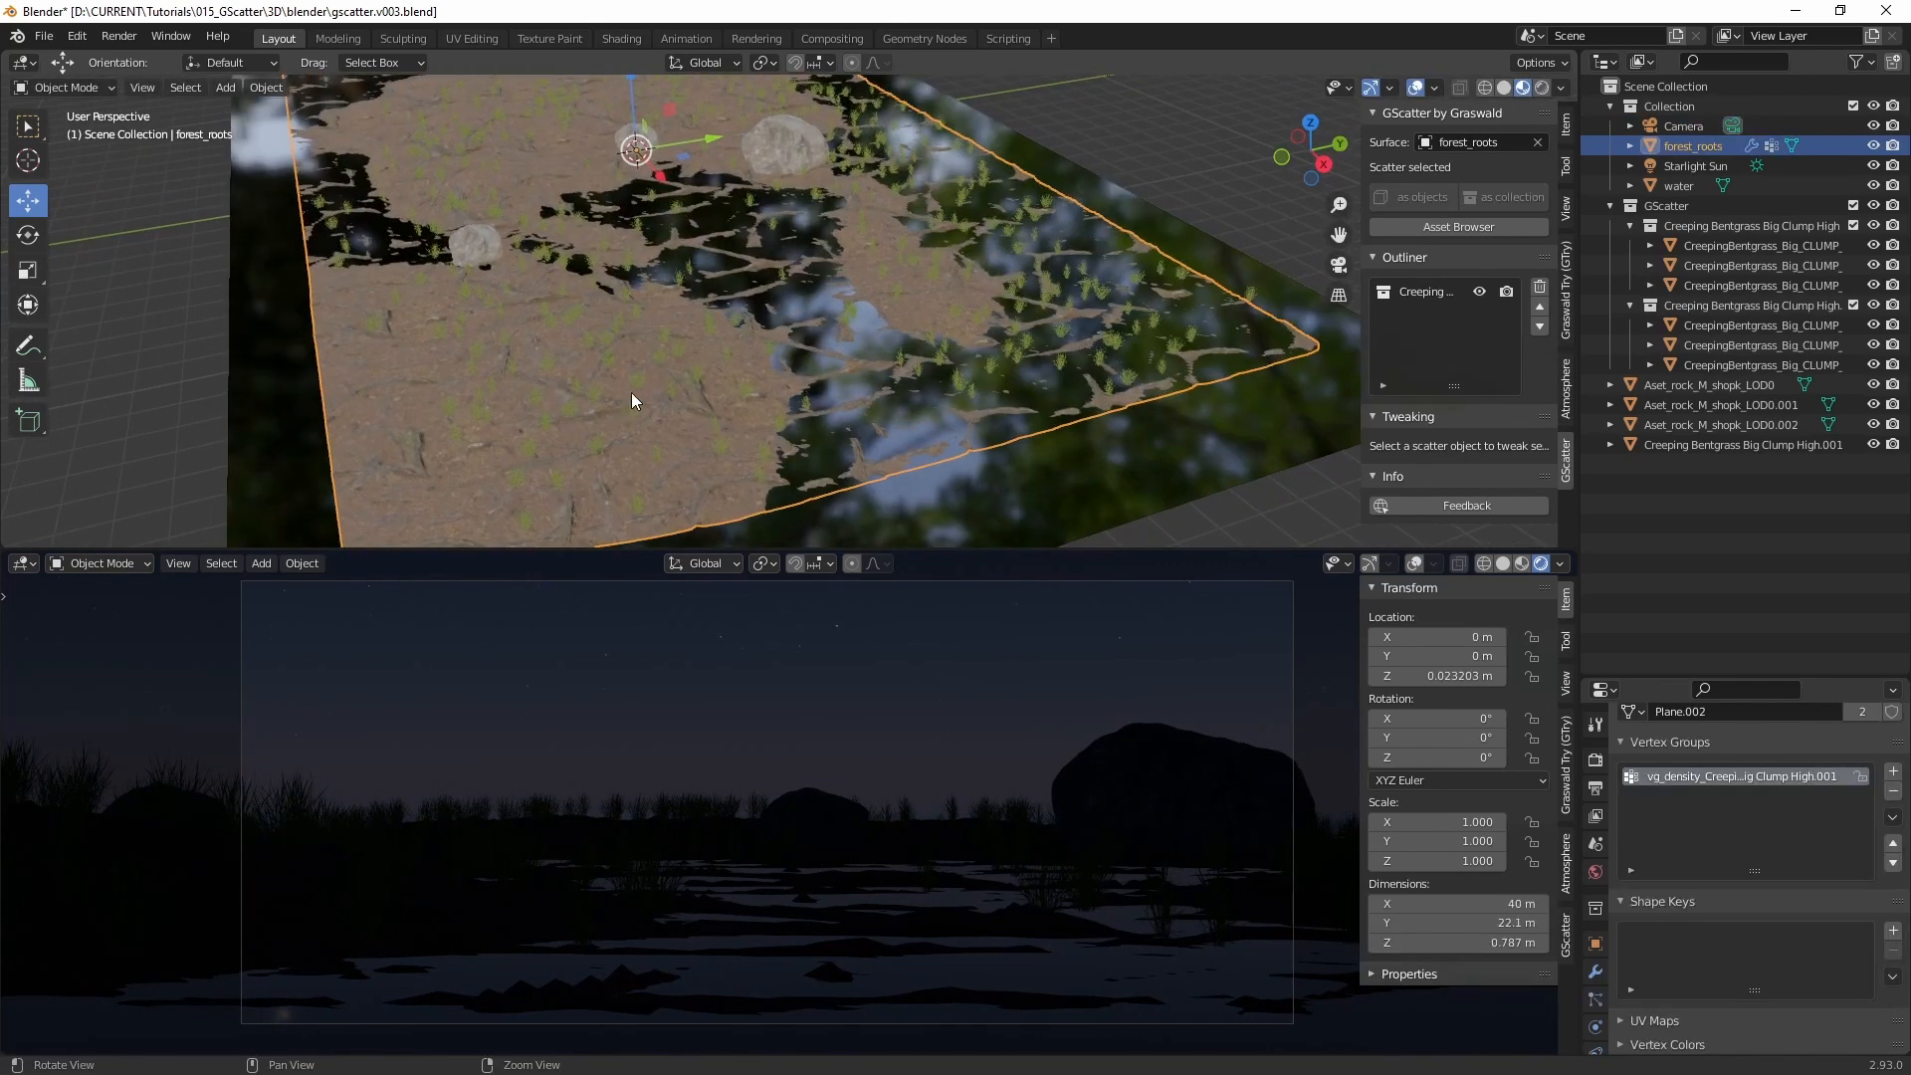
{"action": "key", "text": "Tab"}
{"action": "left_click_drag", "start_coordinate": [759, 343], "coordinate": [916, 447]}
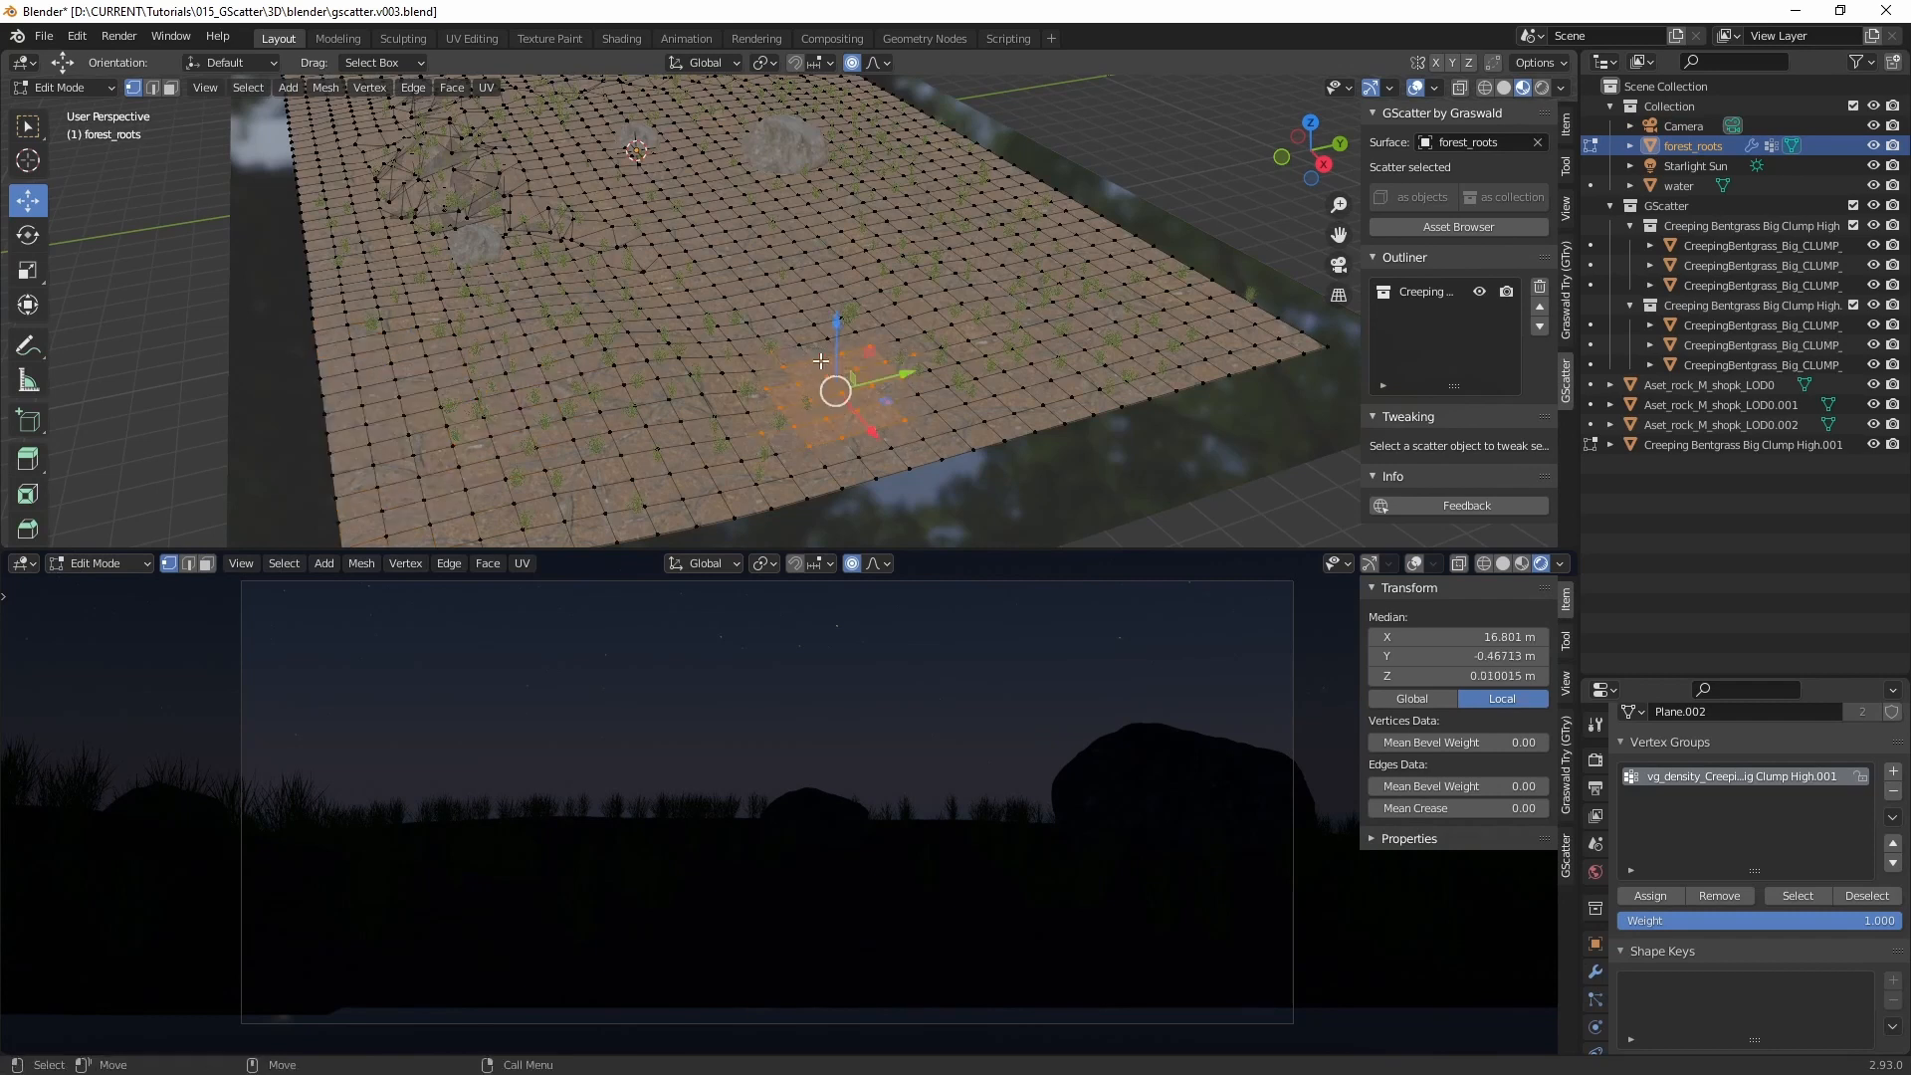
{"action": "left_click_drag", "start_coordinate": [838, 328], "coordinate": [834, 339]}
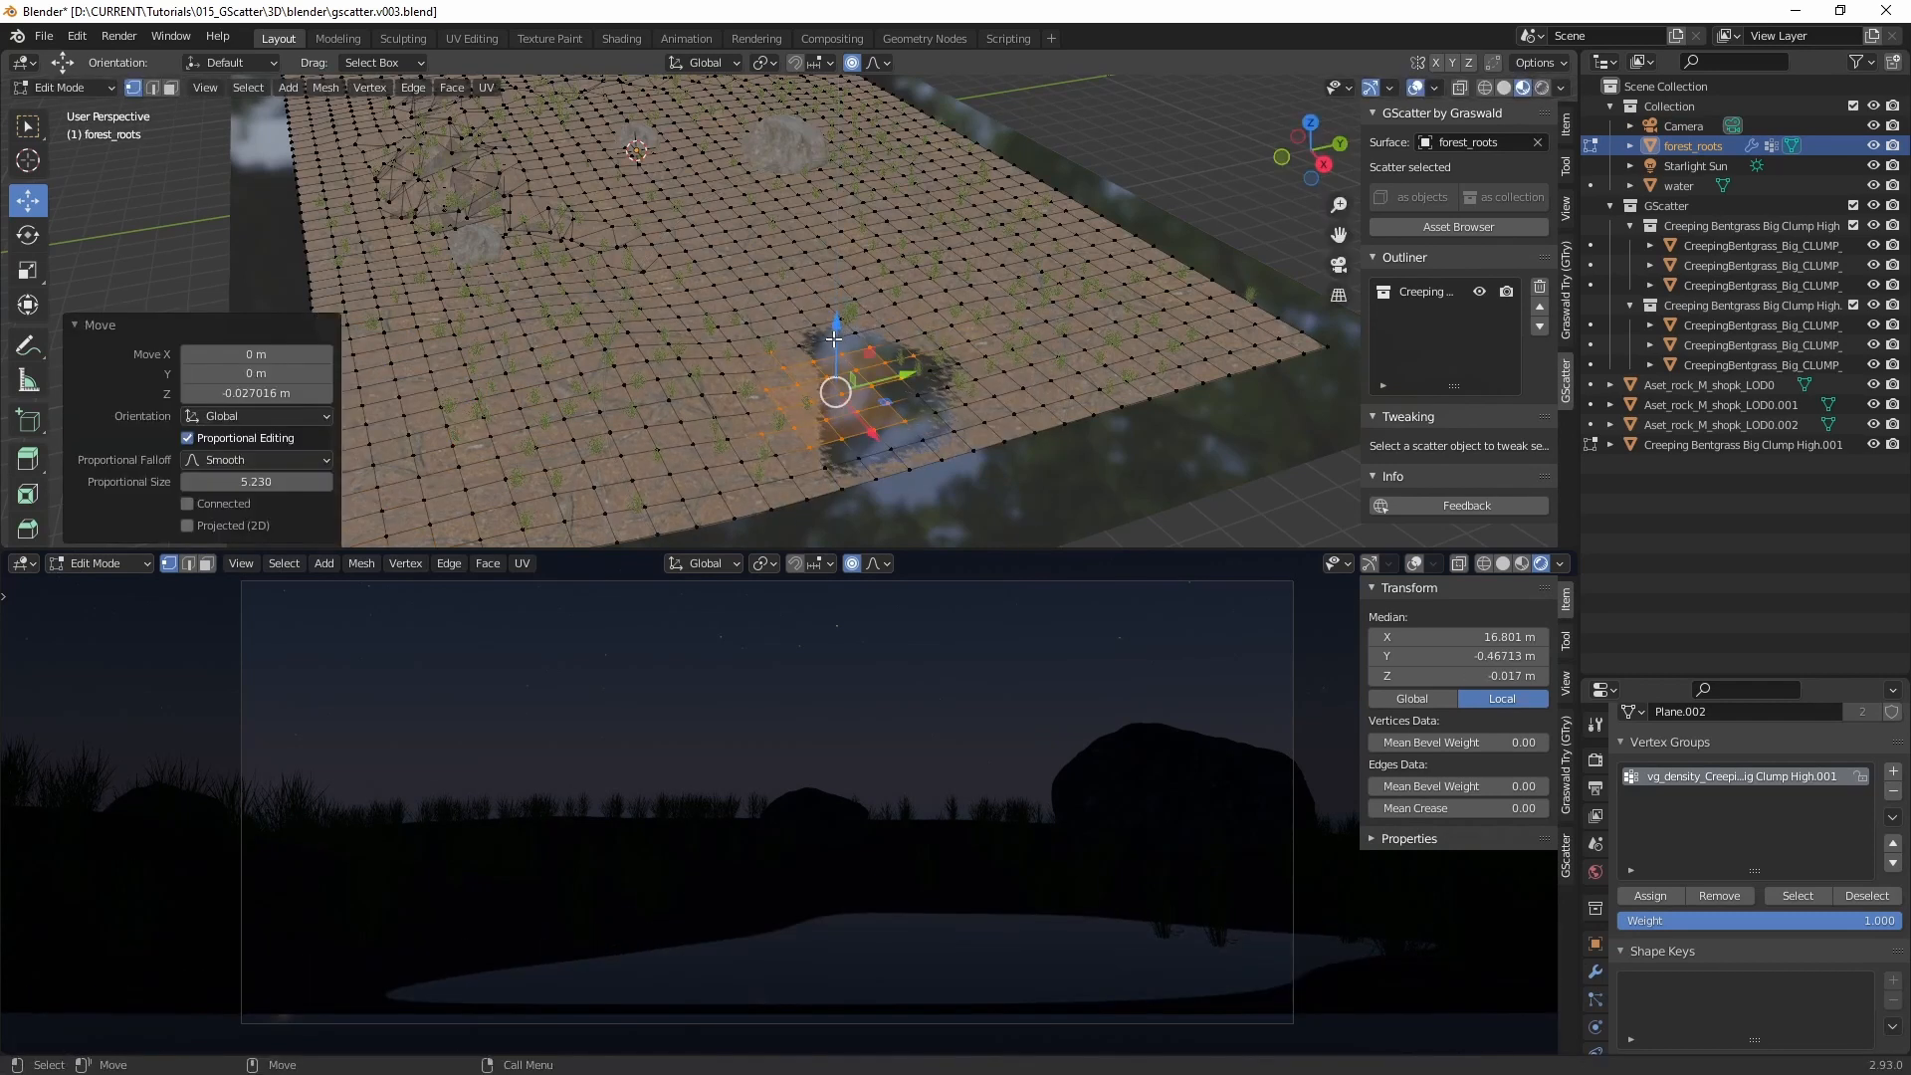
Step: Slightly lower the ground around a vertex farther back toward the rocks and return to Object Mode
{"action": "left_click", "coordinate": [752, 258]}
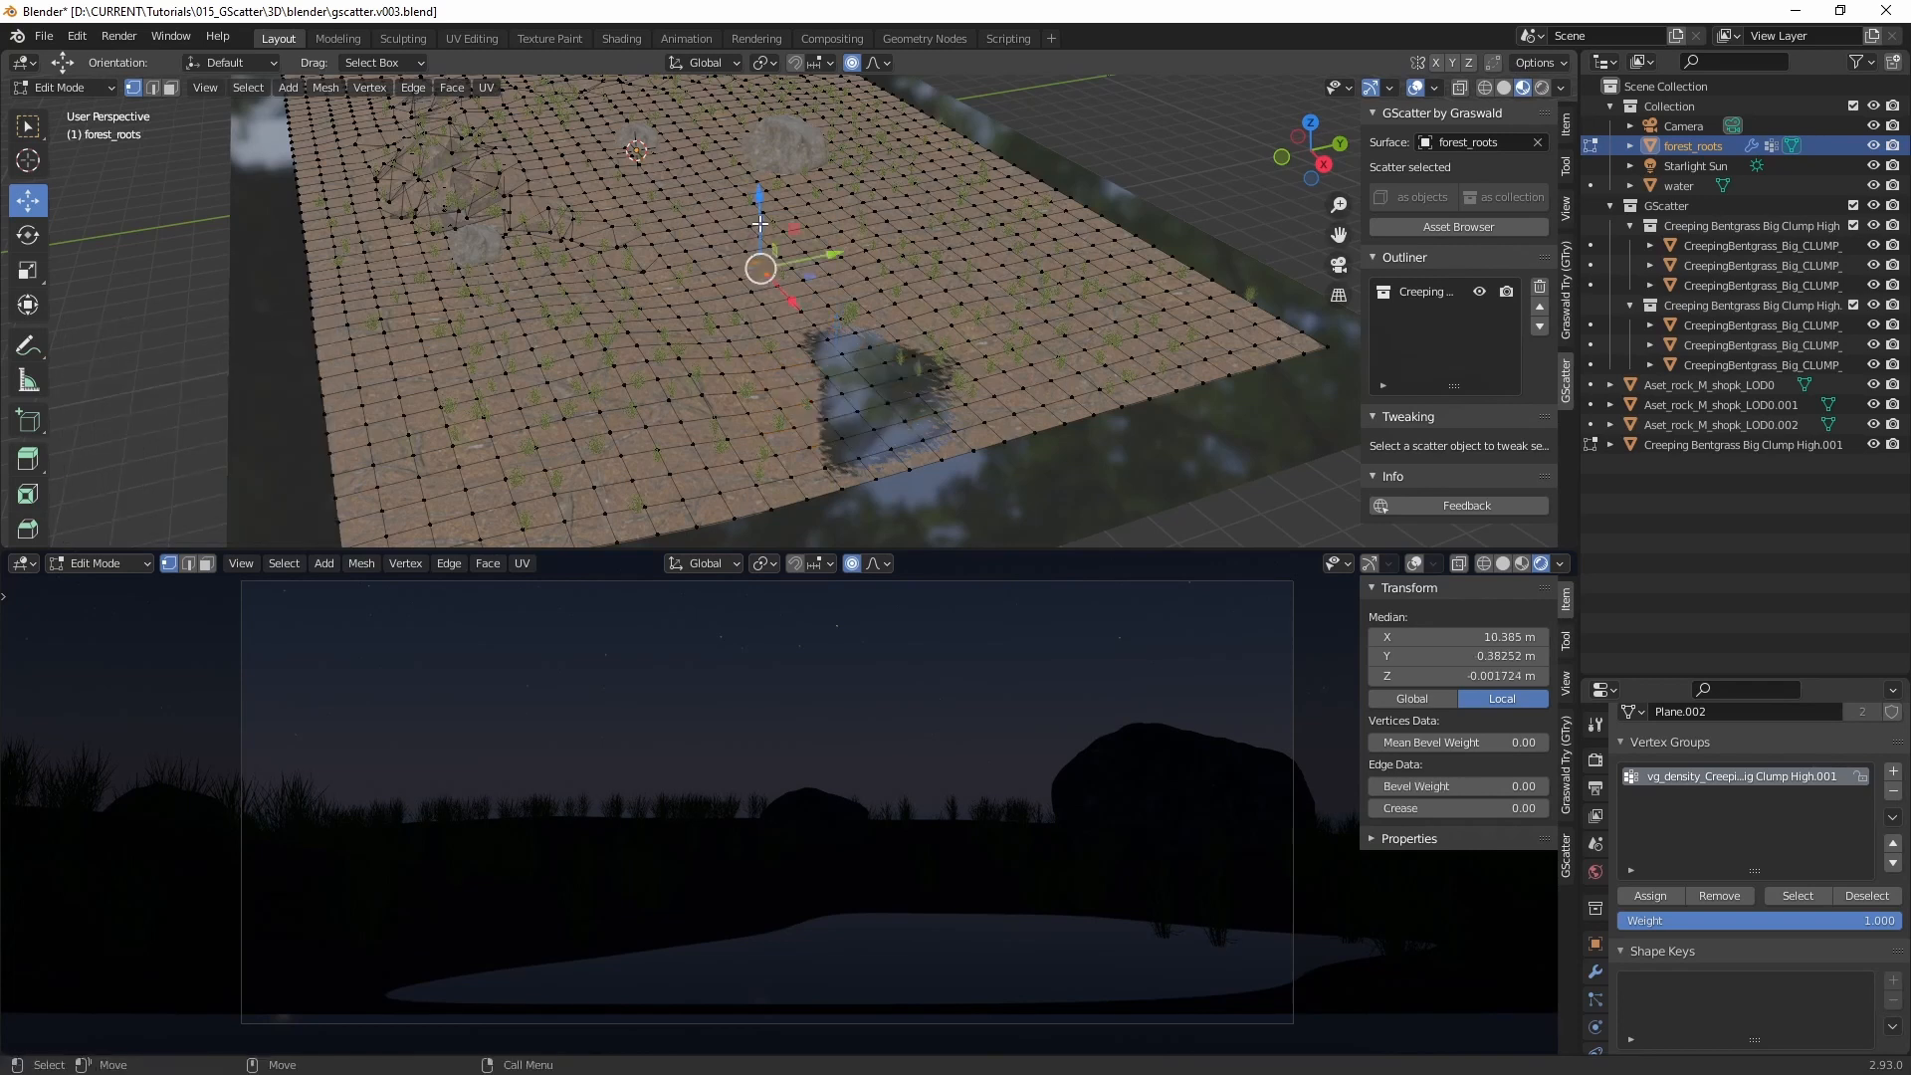
{"action": "left_click_drag", "start_coordinate": [755, 234], "coordinate": [759, 241]}
{"action": "key", "text": "Tab"}
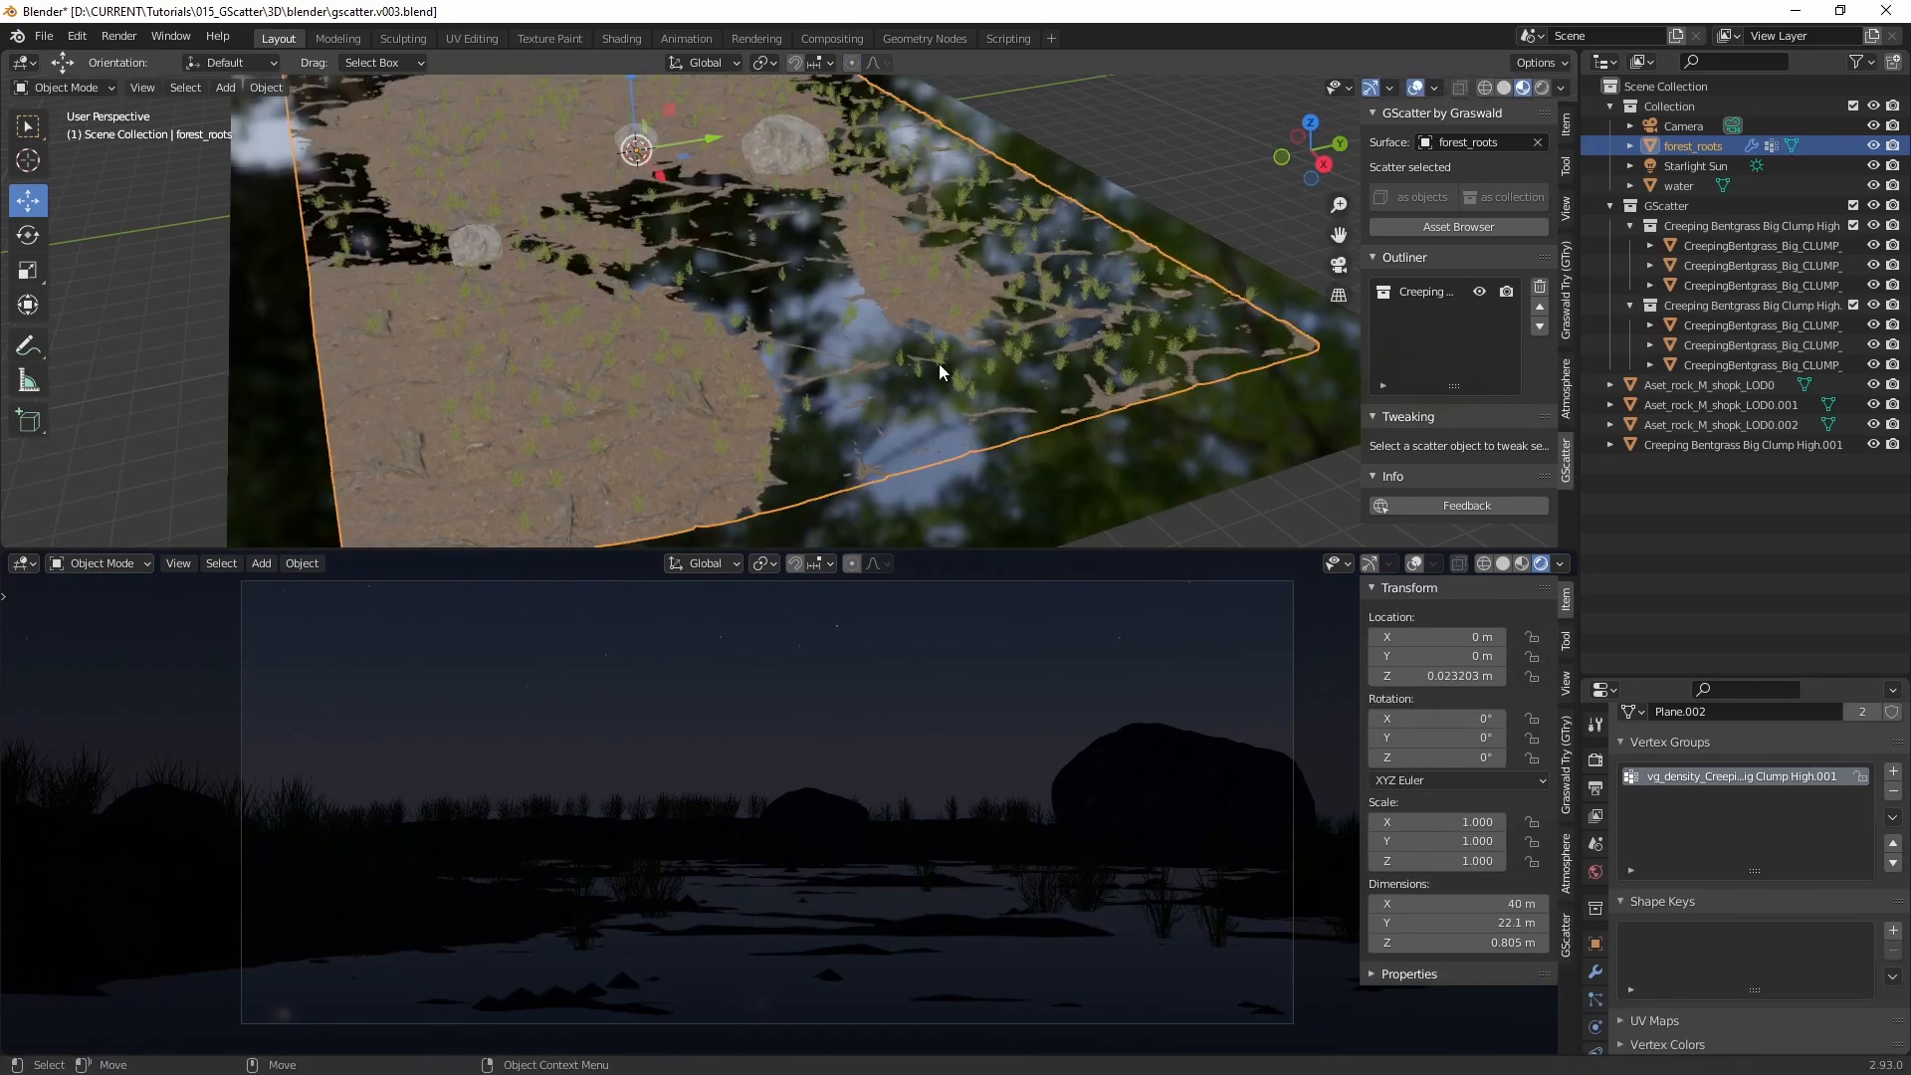
{"action": "scroll", "coordinate": [899, 829], "scroll_direction": "down", "scroll_amount": 1}
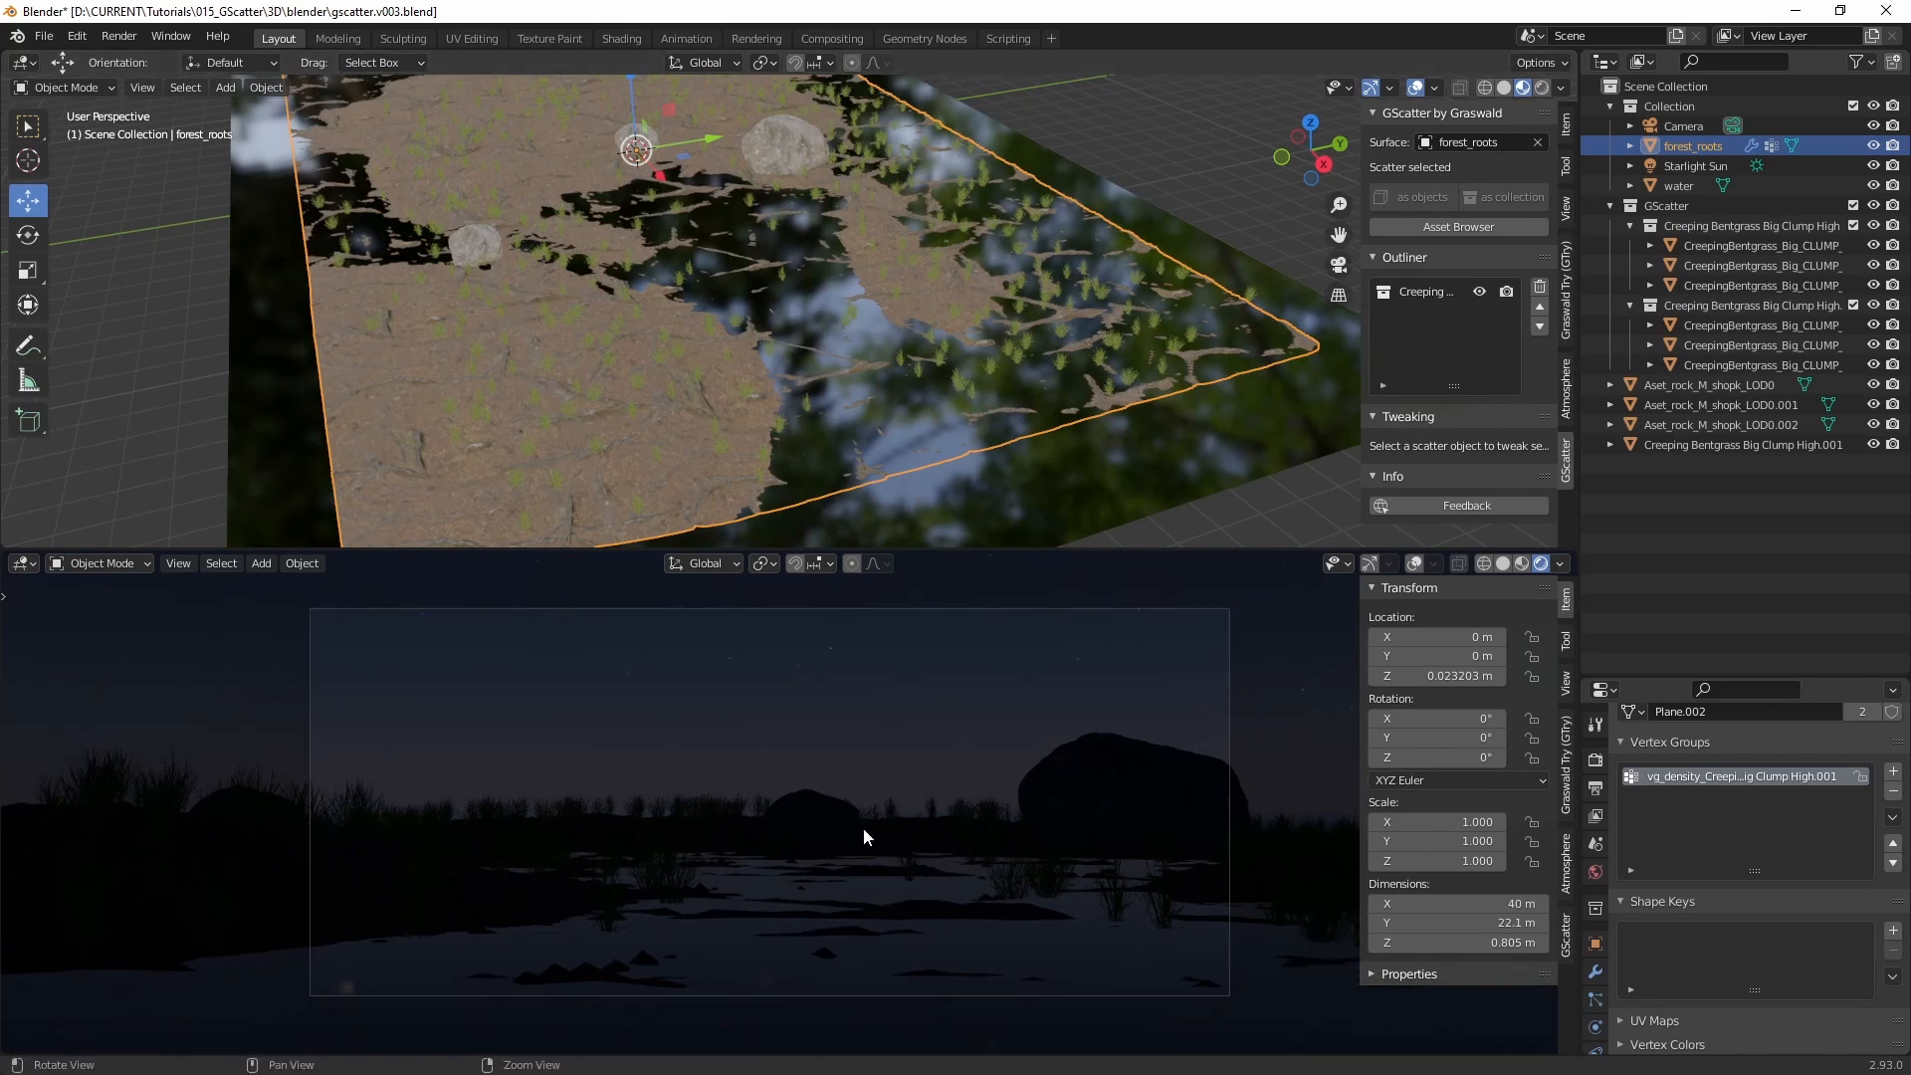
Step: Move the original rock, Aset_rock_M_shopk_LOD0, by about -4.75 m along Y
{"action": "scroll", "coordinate": [856, 817], "scroll_direction": "up", "scroll_amount": 2}
{"action": "scroll", "coordinate": [841, 813], "scroll_direction": "down", "scroll_amount": 2}
{"action": "middle_click_drag", "start_coordinate": [826, 418], "coordinate": [774, 242]}
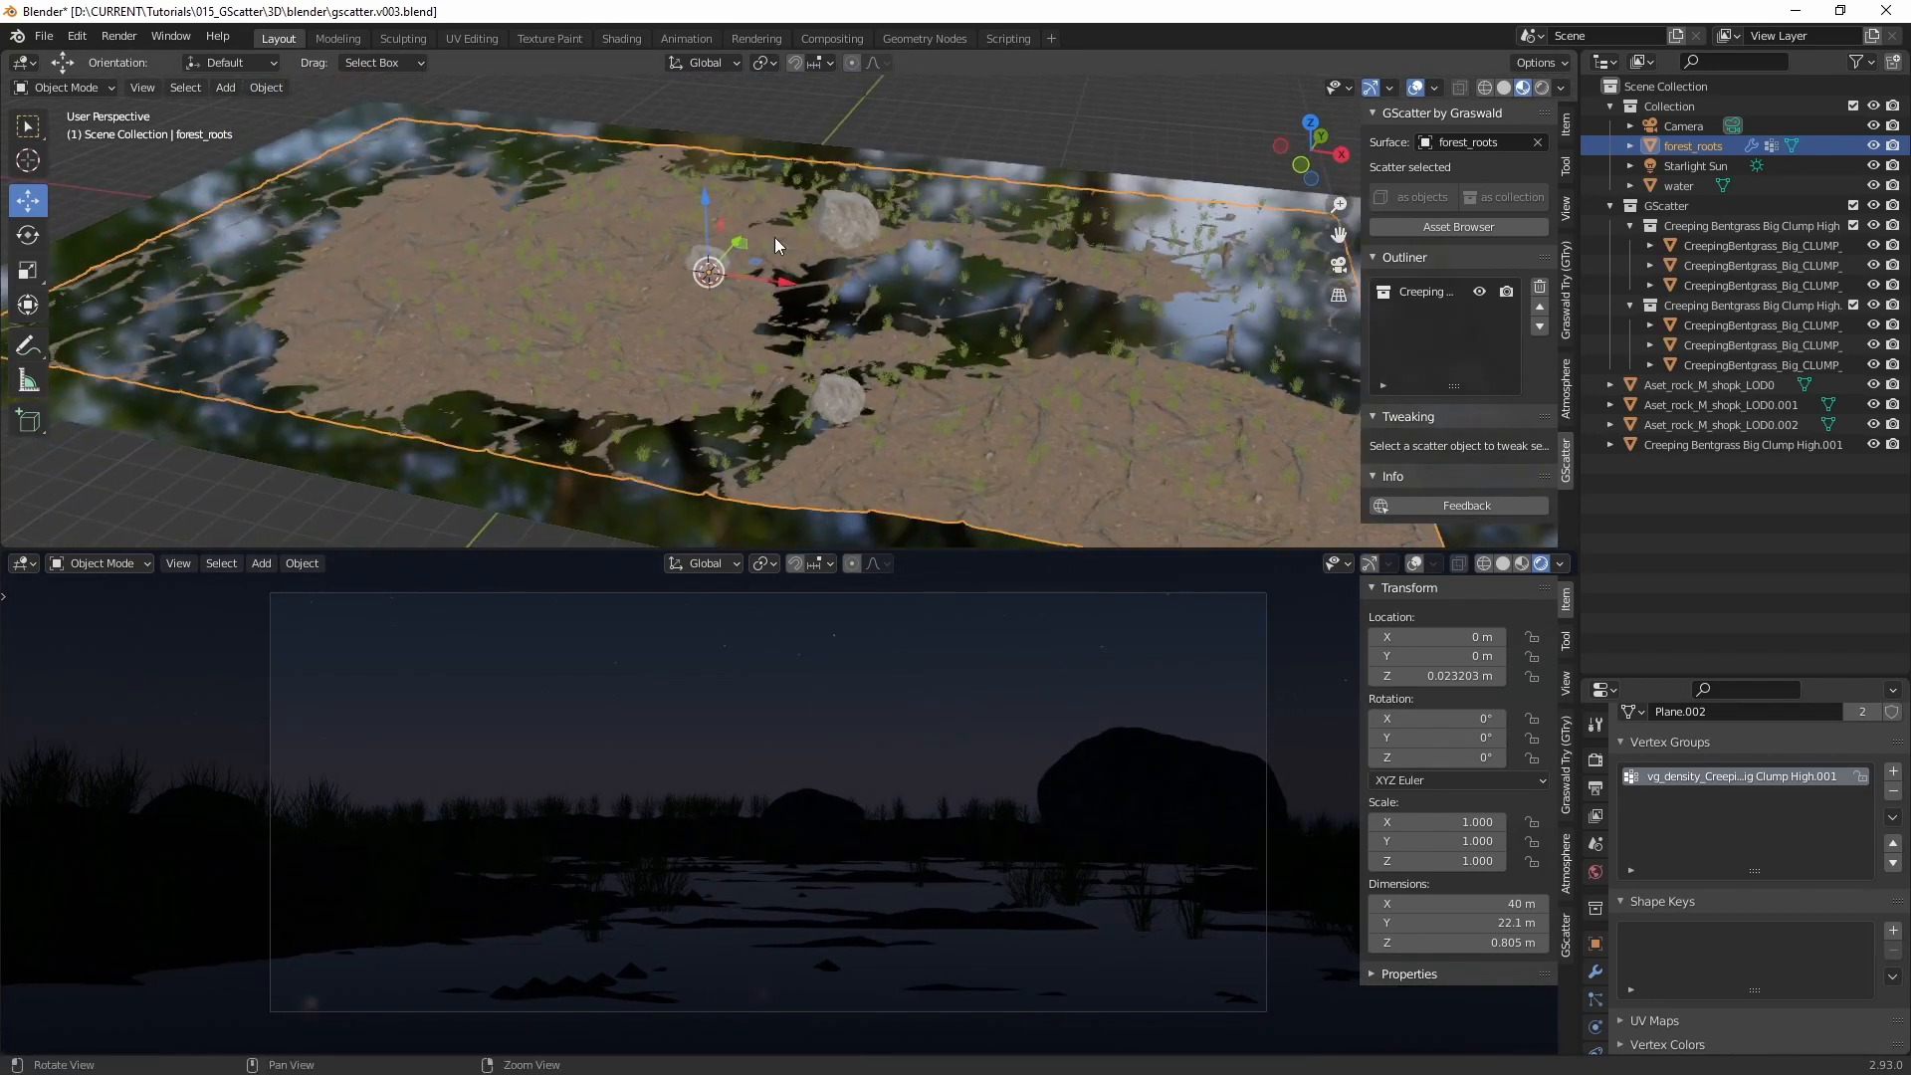
{"action": "right_click_drag", "start_coordinate": [774, 237], "coordinate": [529, 183], "text": "alt"}
{"action": "left_click", "coordinate": [552, 191]}
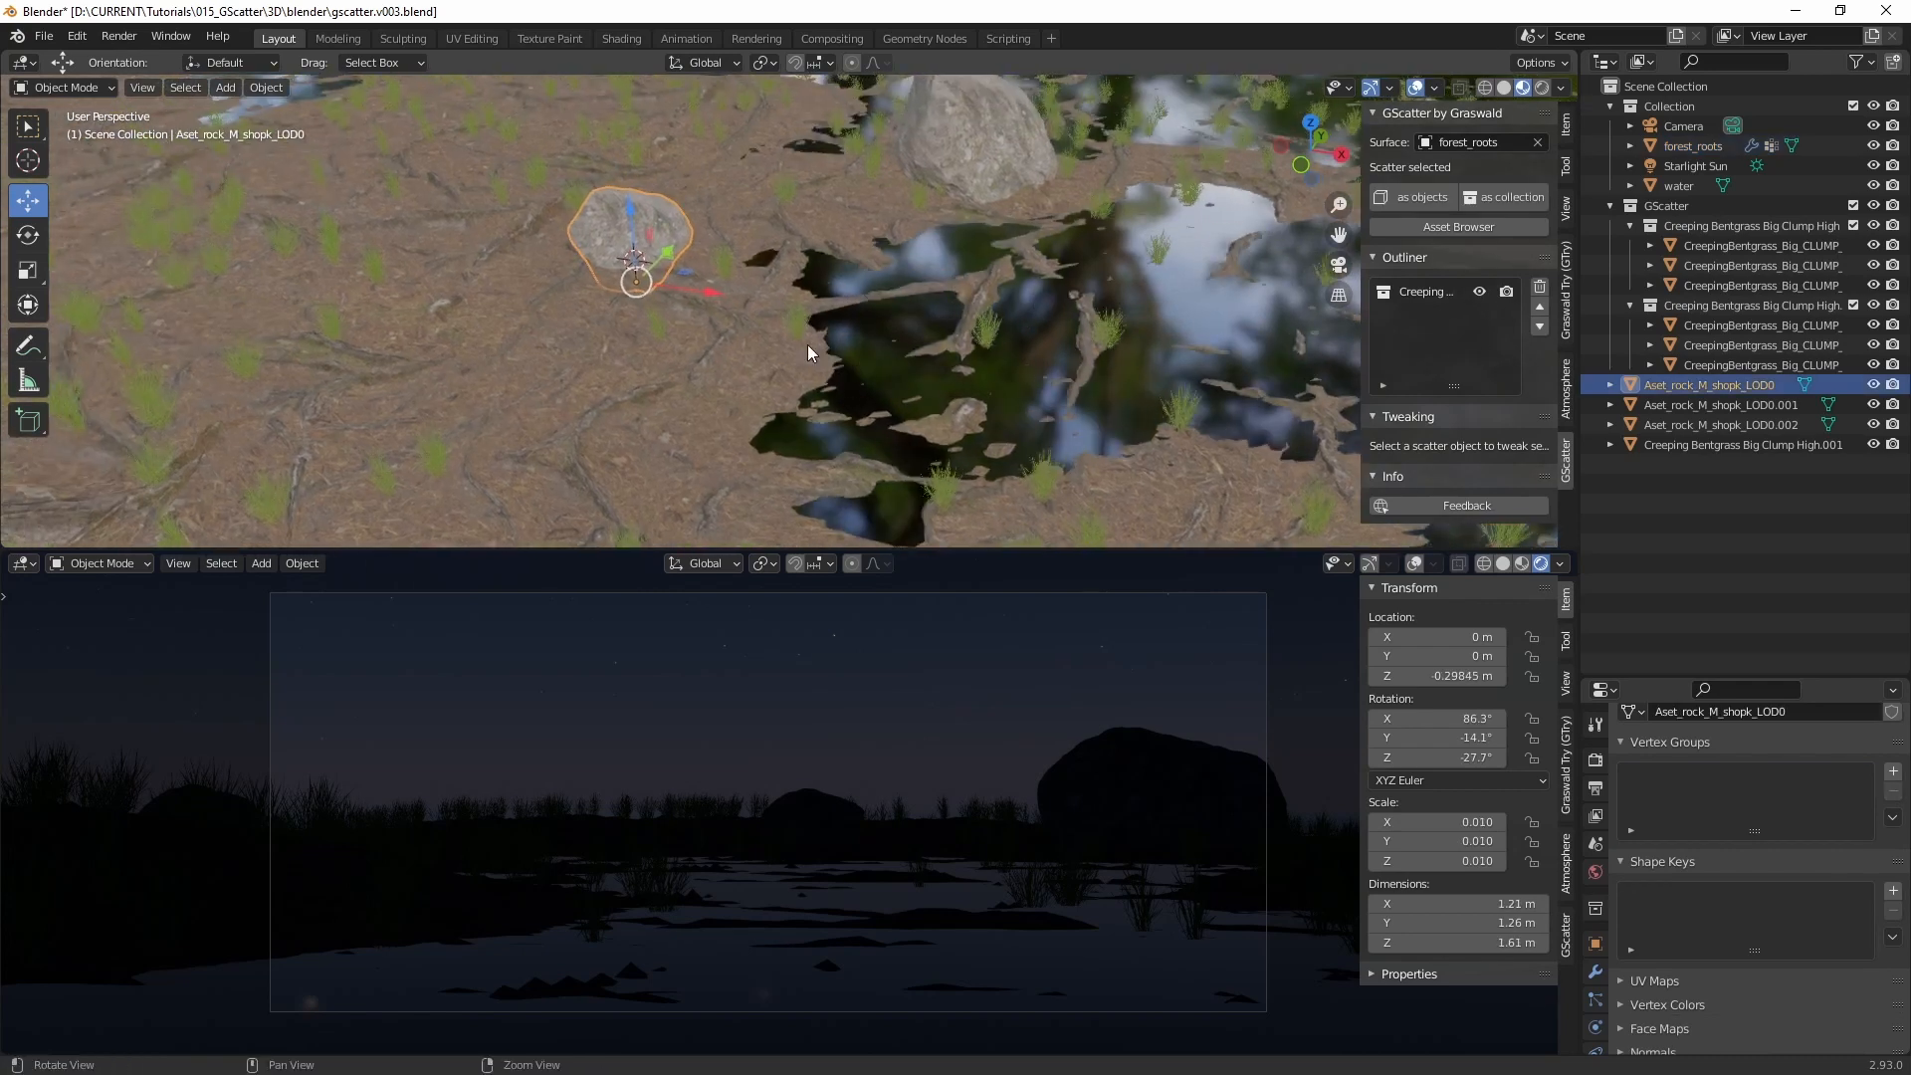
{"action": "middle_click_drag", "start_coordinate": [809, 344], "coordinate": [1030, 307]}
{"action": "left_click_drag", "start_coordinate": [1030, 308], "coordinate": [826, 349]}
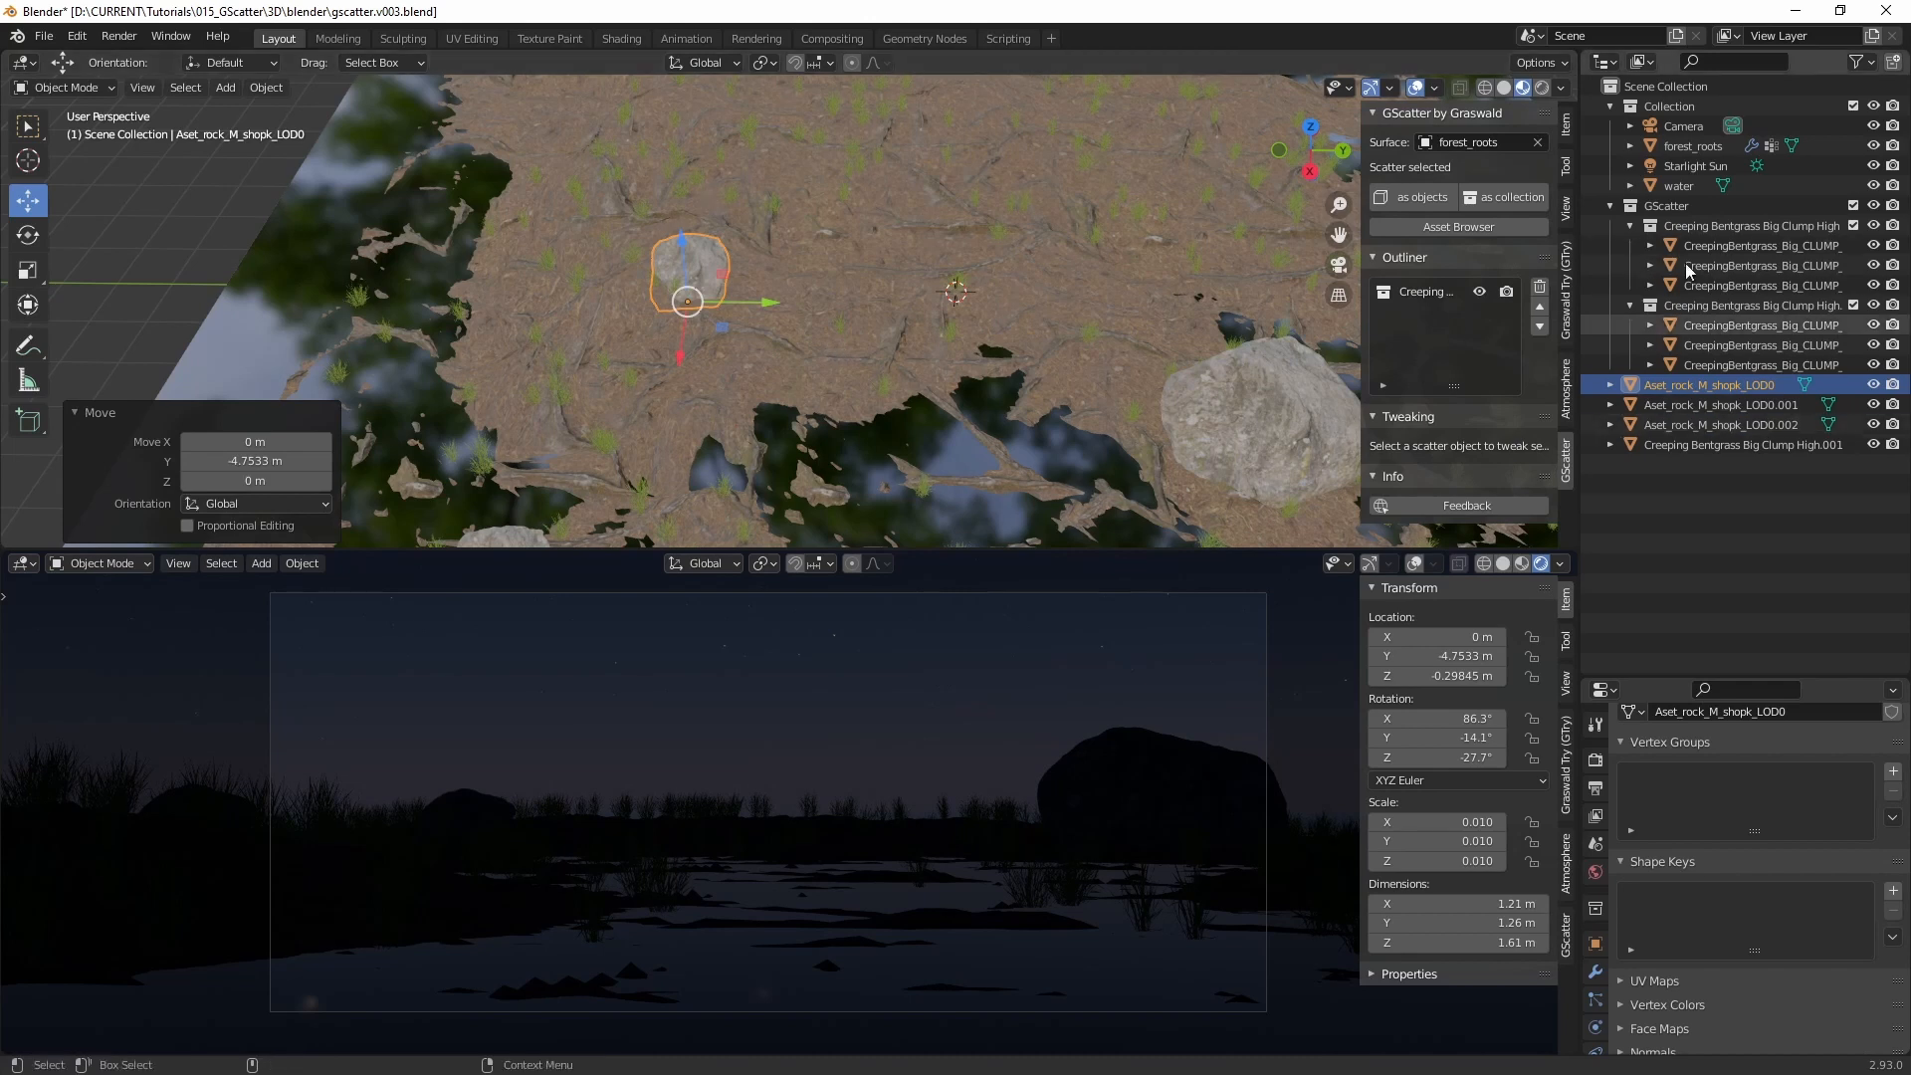
Step: Tilt the camera about the global Y axis by about -0.4°, then by about 1.35° to raise its aim
{"action": "left_click", "coordinate": [1687, 125]}
{"action": "left_click_drag", "start_coordinate": [1037, 374], "coordinate": [847, 338], "text": "alt"}
{"action": "key", "text": "f"}
{"action": "key", "text": "e"}
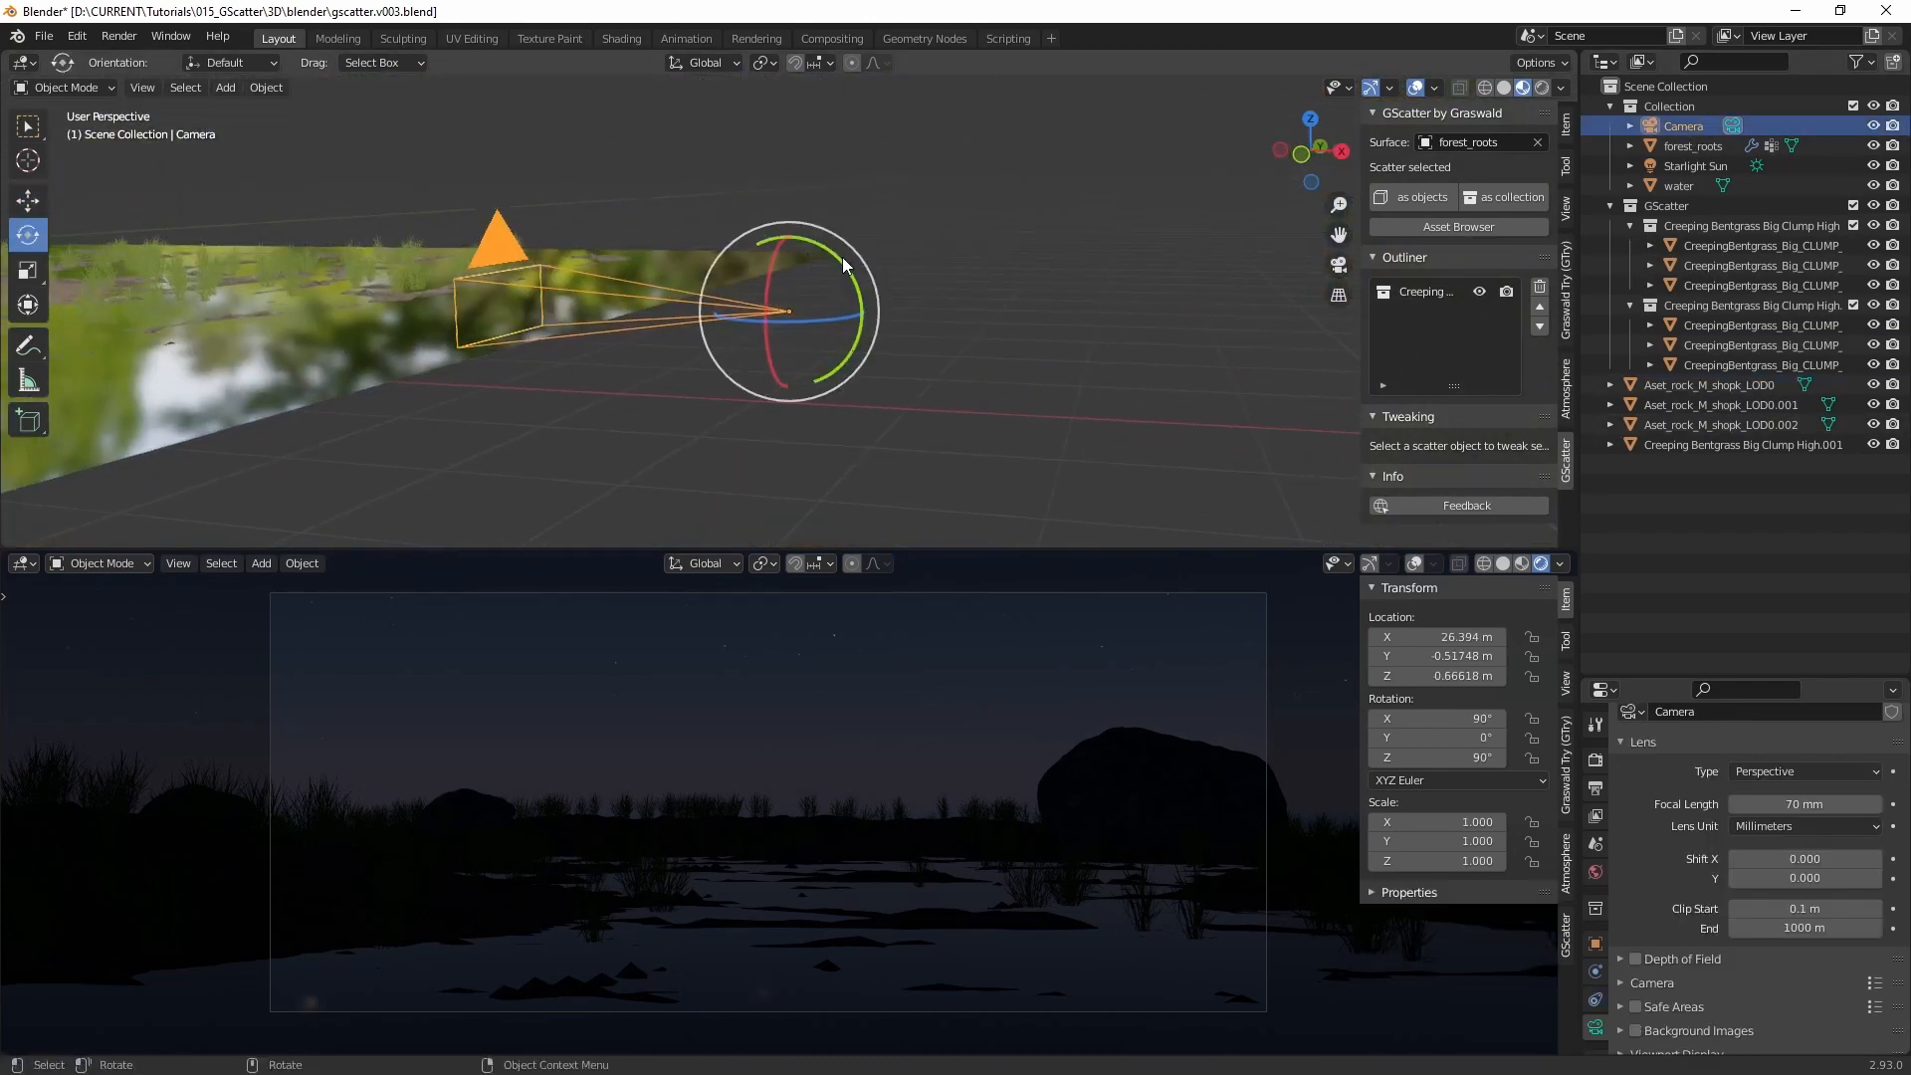
{"action": "left_click_drag", "start_coordinate": [846, 259], "coordinate": [842, 257]}
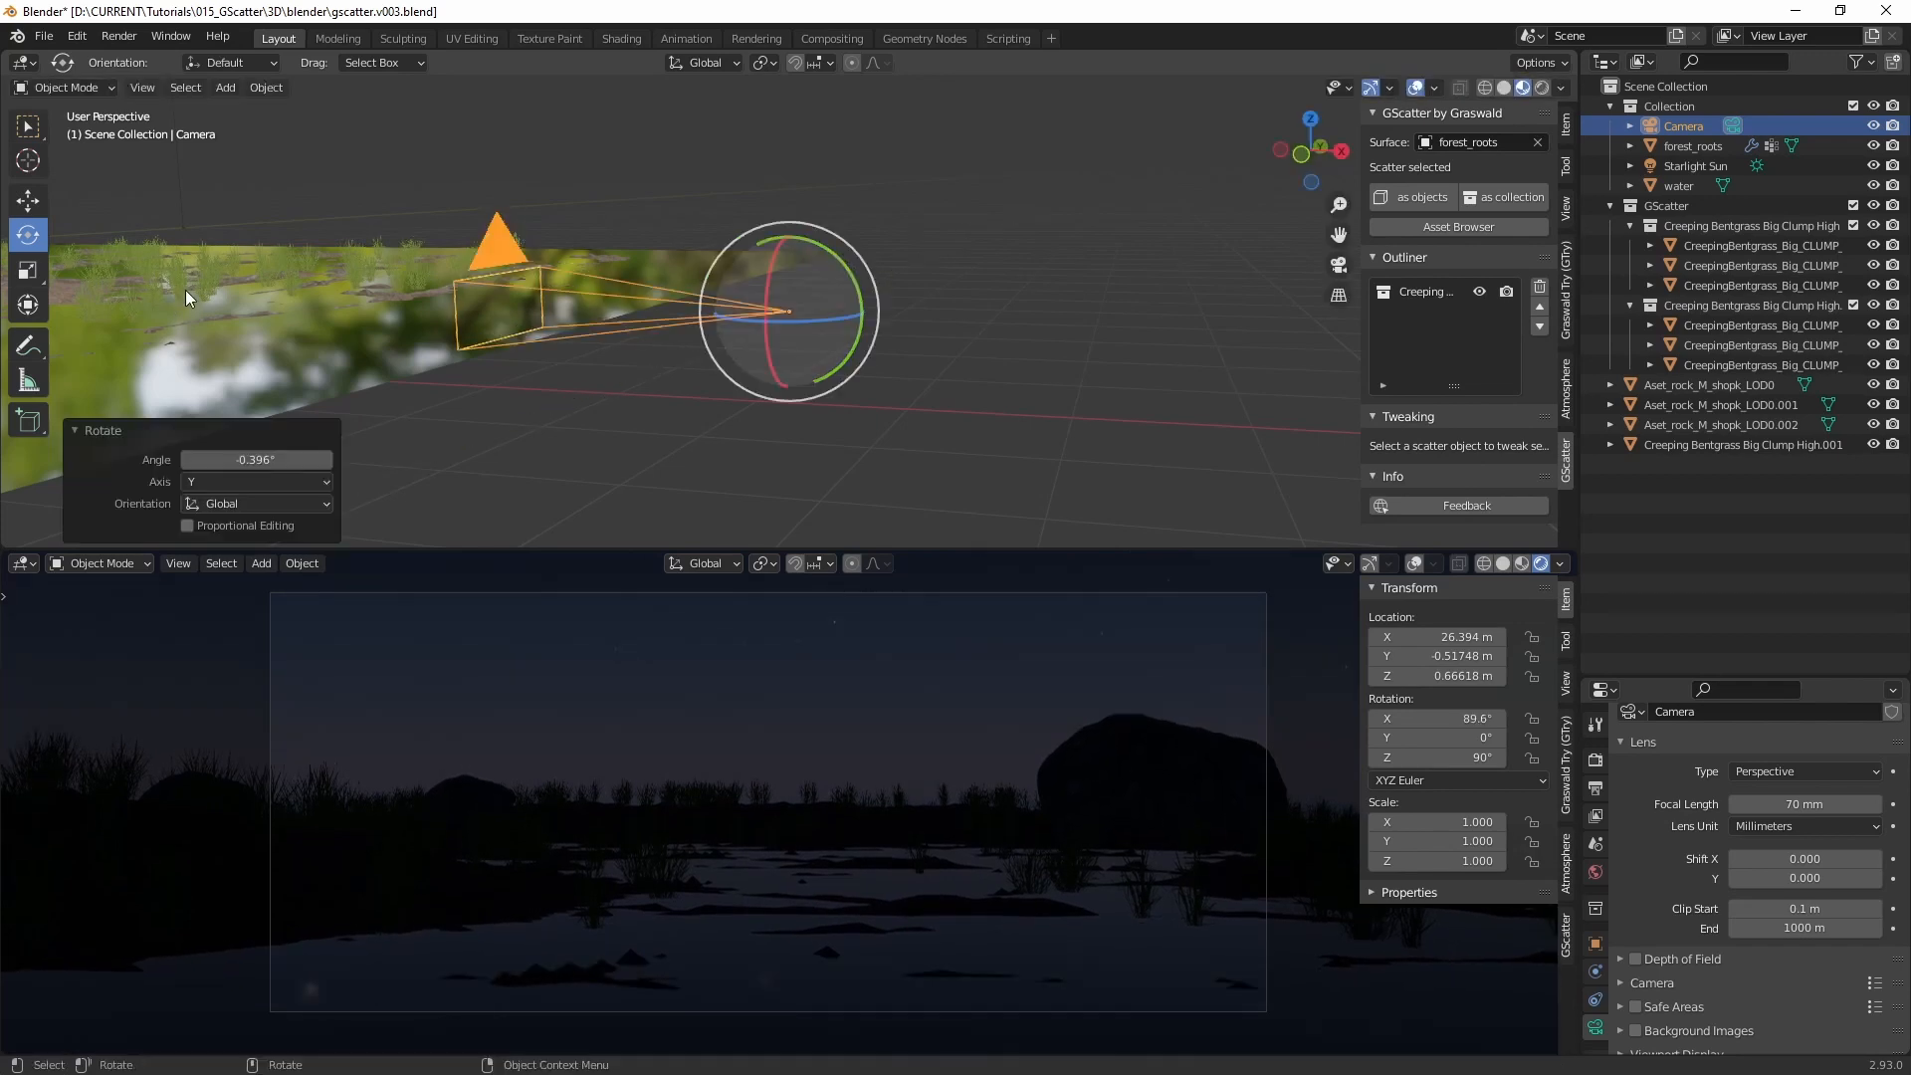
{"action": "left_click_drag", "start_coordinate": [185, 289], "coordinate": [1248, 285], "text": "alt"}
Step: Import the OpenVDB volume cloud_0001.vdb into the scene
{"action": "right_click_drag", "start_coordinate": [684, 305], "coordinate": [540, 392], "text": "alt"}
{"action": "middle_click_drag", "start_coordinate": [539, 393], "coordinate": [657, 398], "text": "alt"}
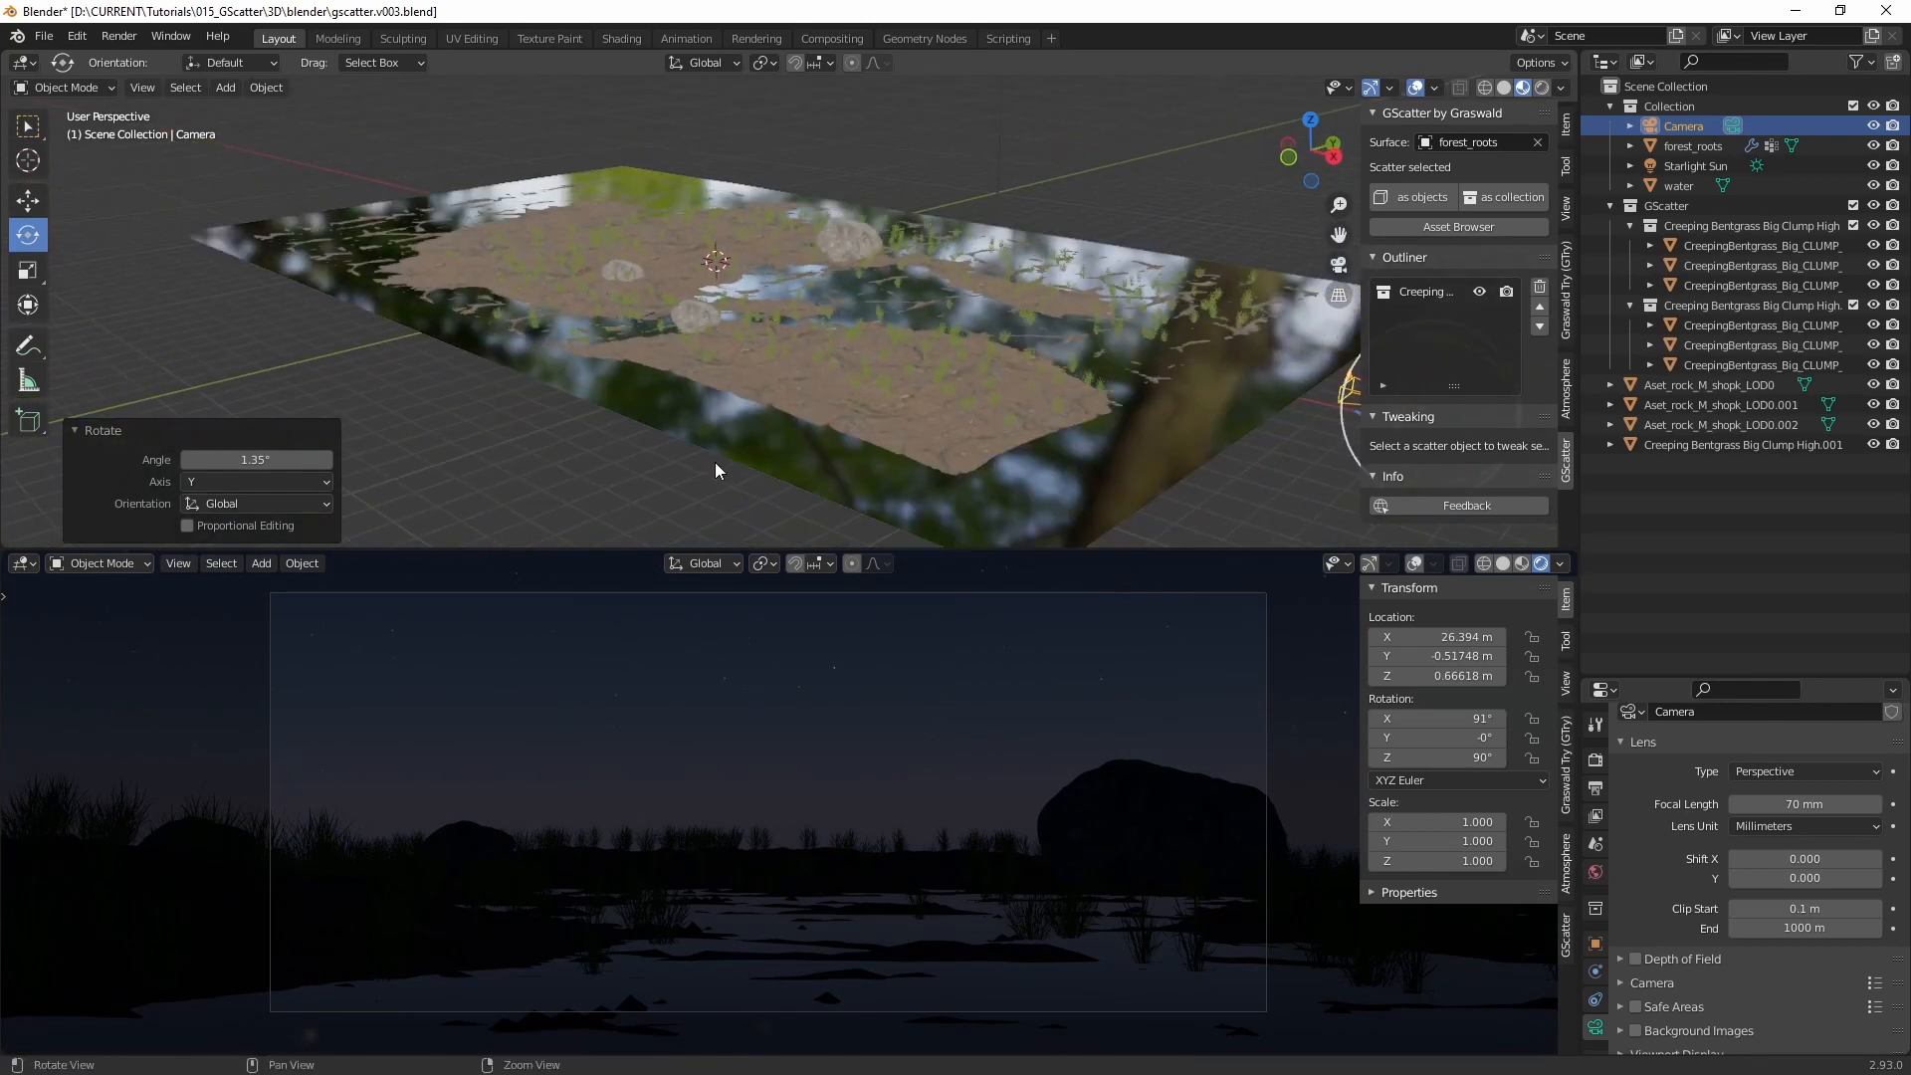
{"action": "left_click", "coordinate": [237, 89]}
{"action": "mouse_move", "coordinate": [314, 151]}
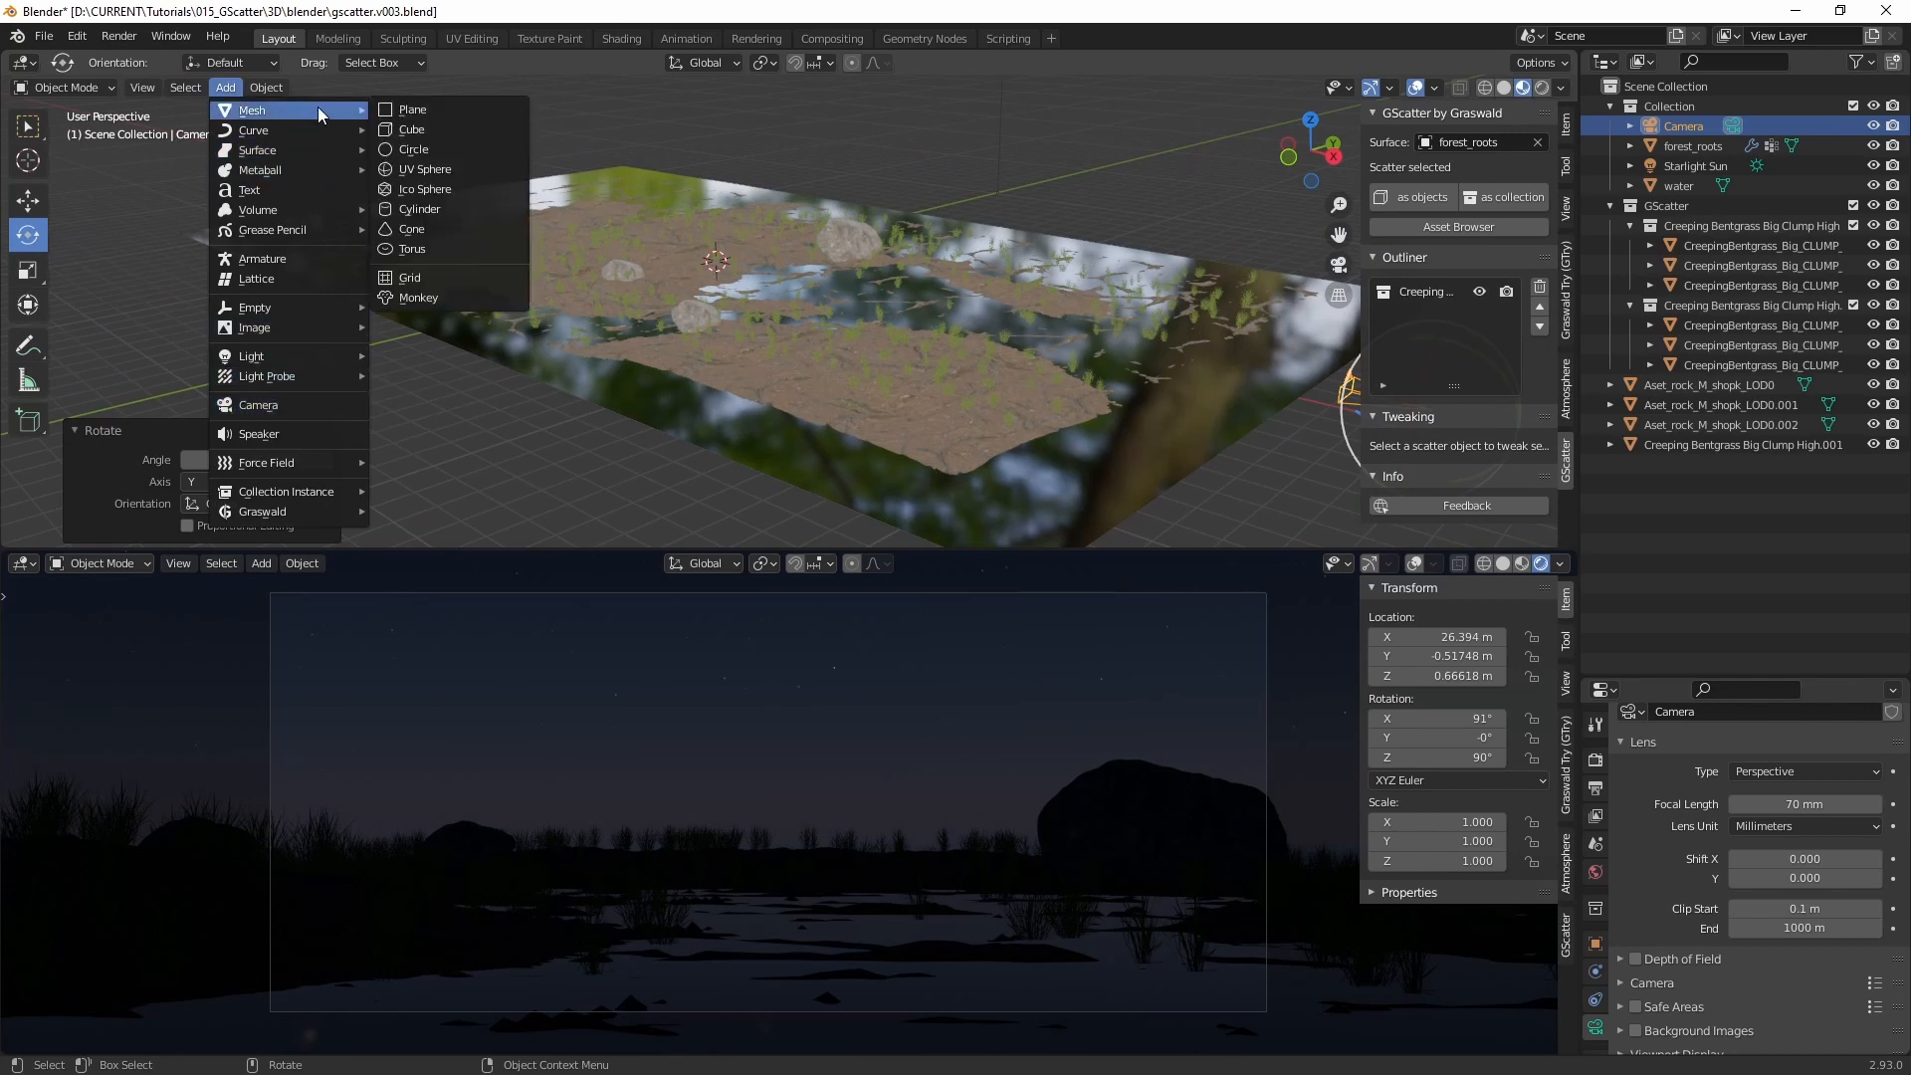
{"action": "mouse_move", "coordinate": [311, 211]}
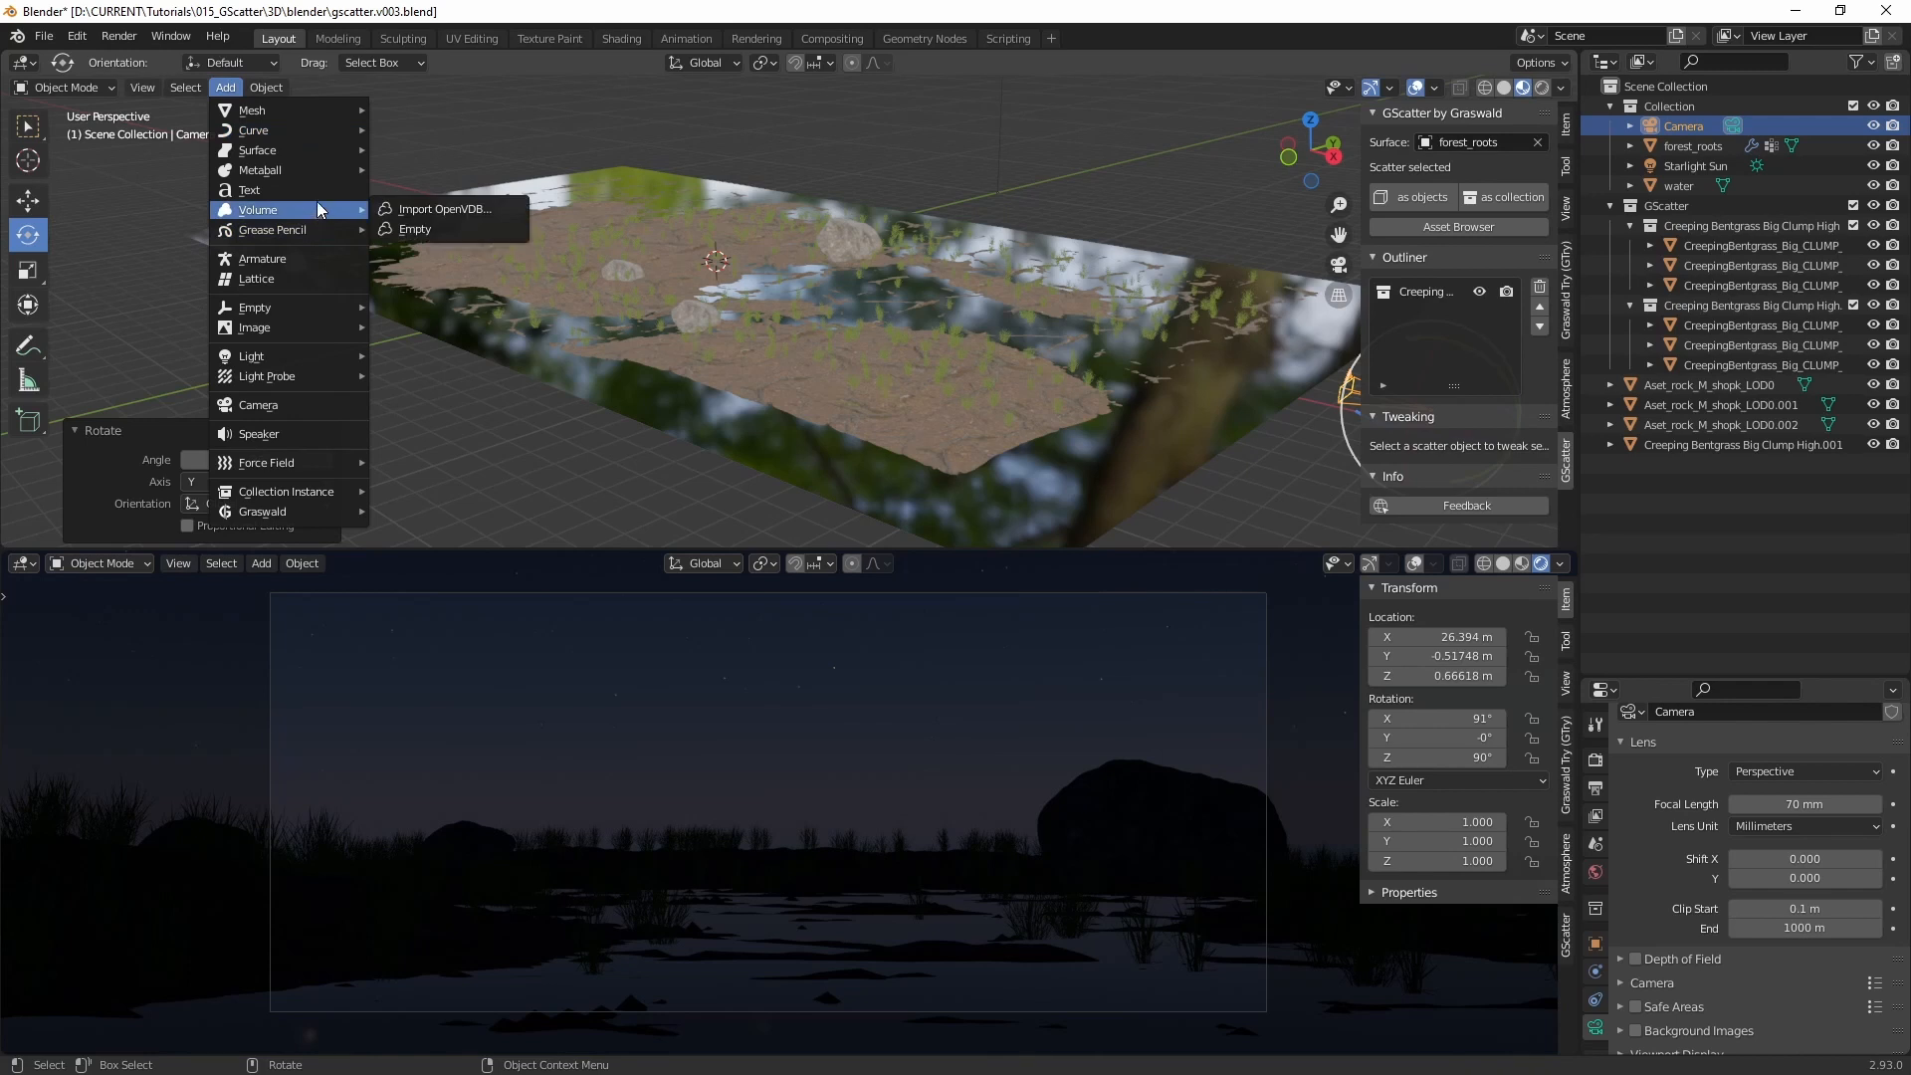
{"action": "left_click", "coordinate": [453, 208]}
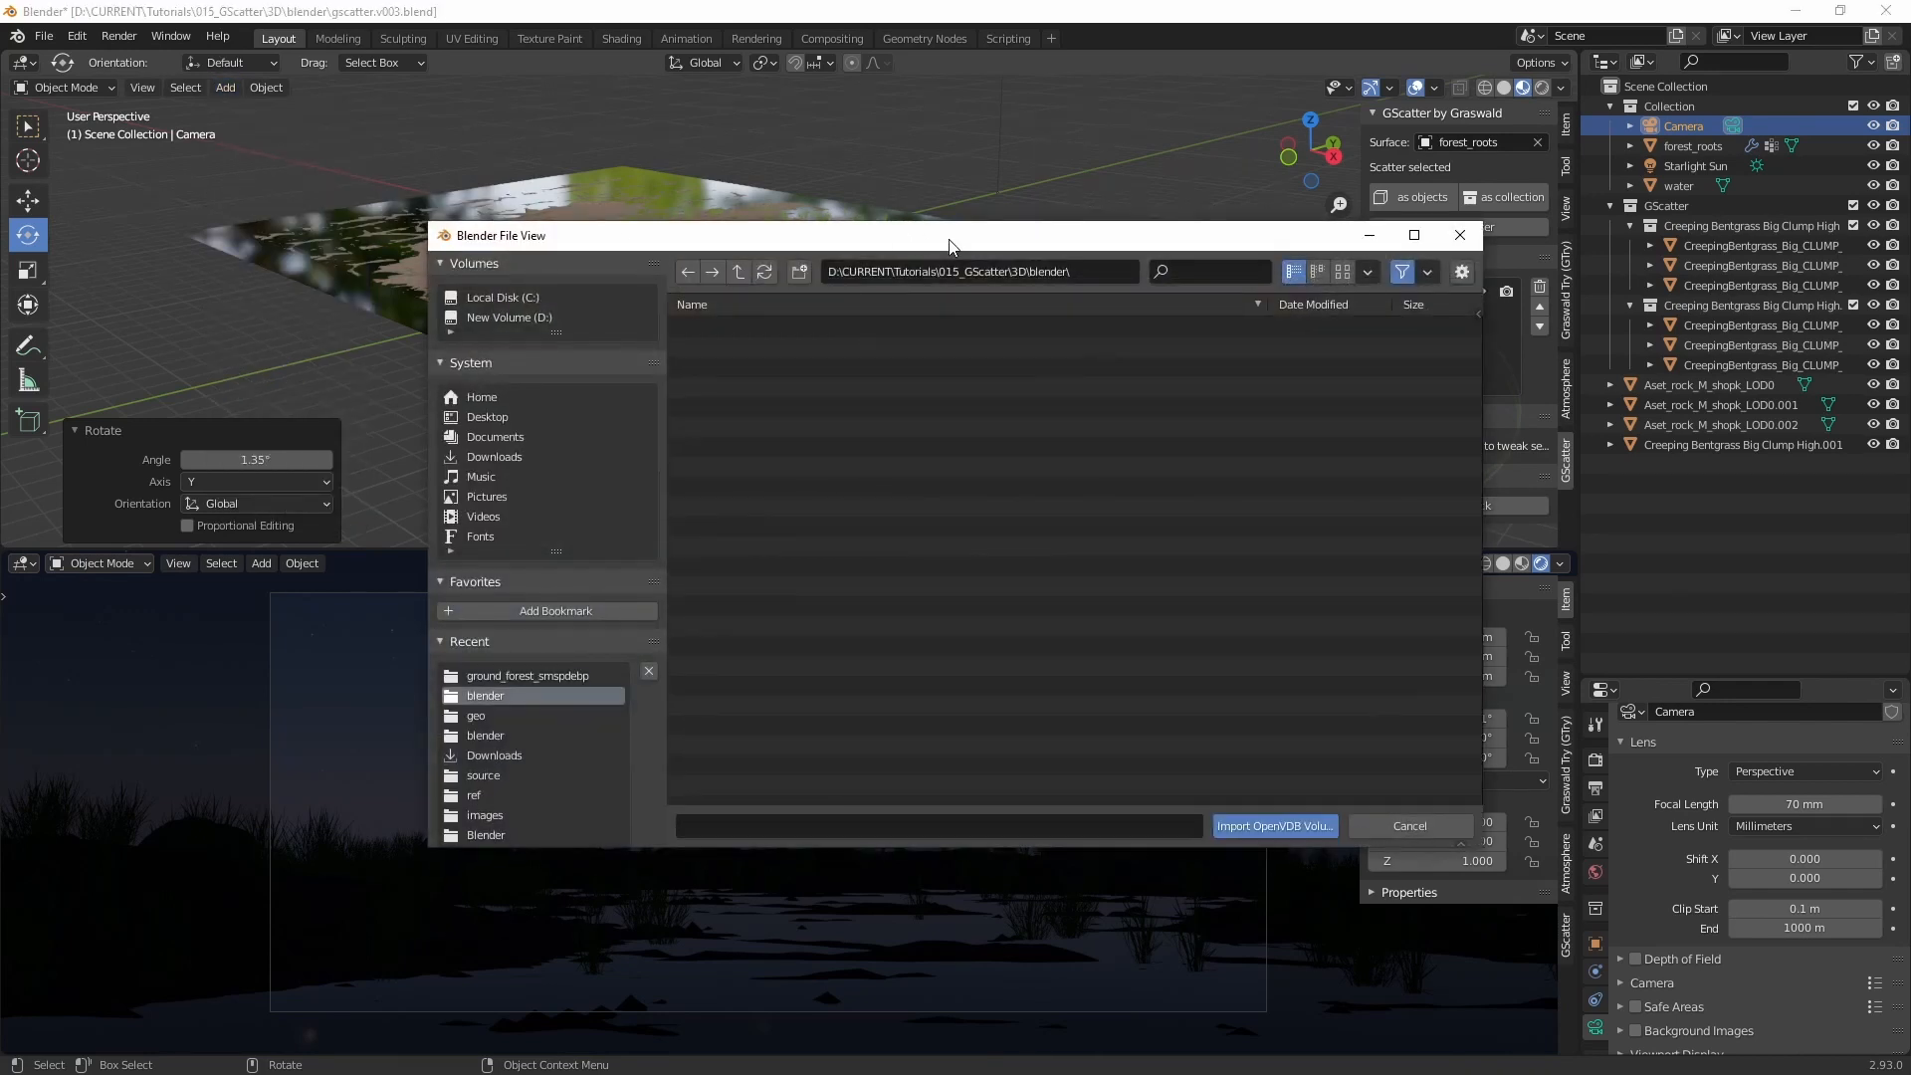
{"action": "key", "text": "Escape"}
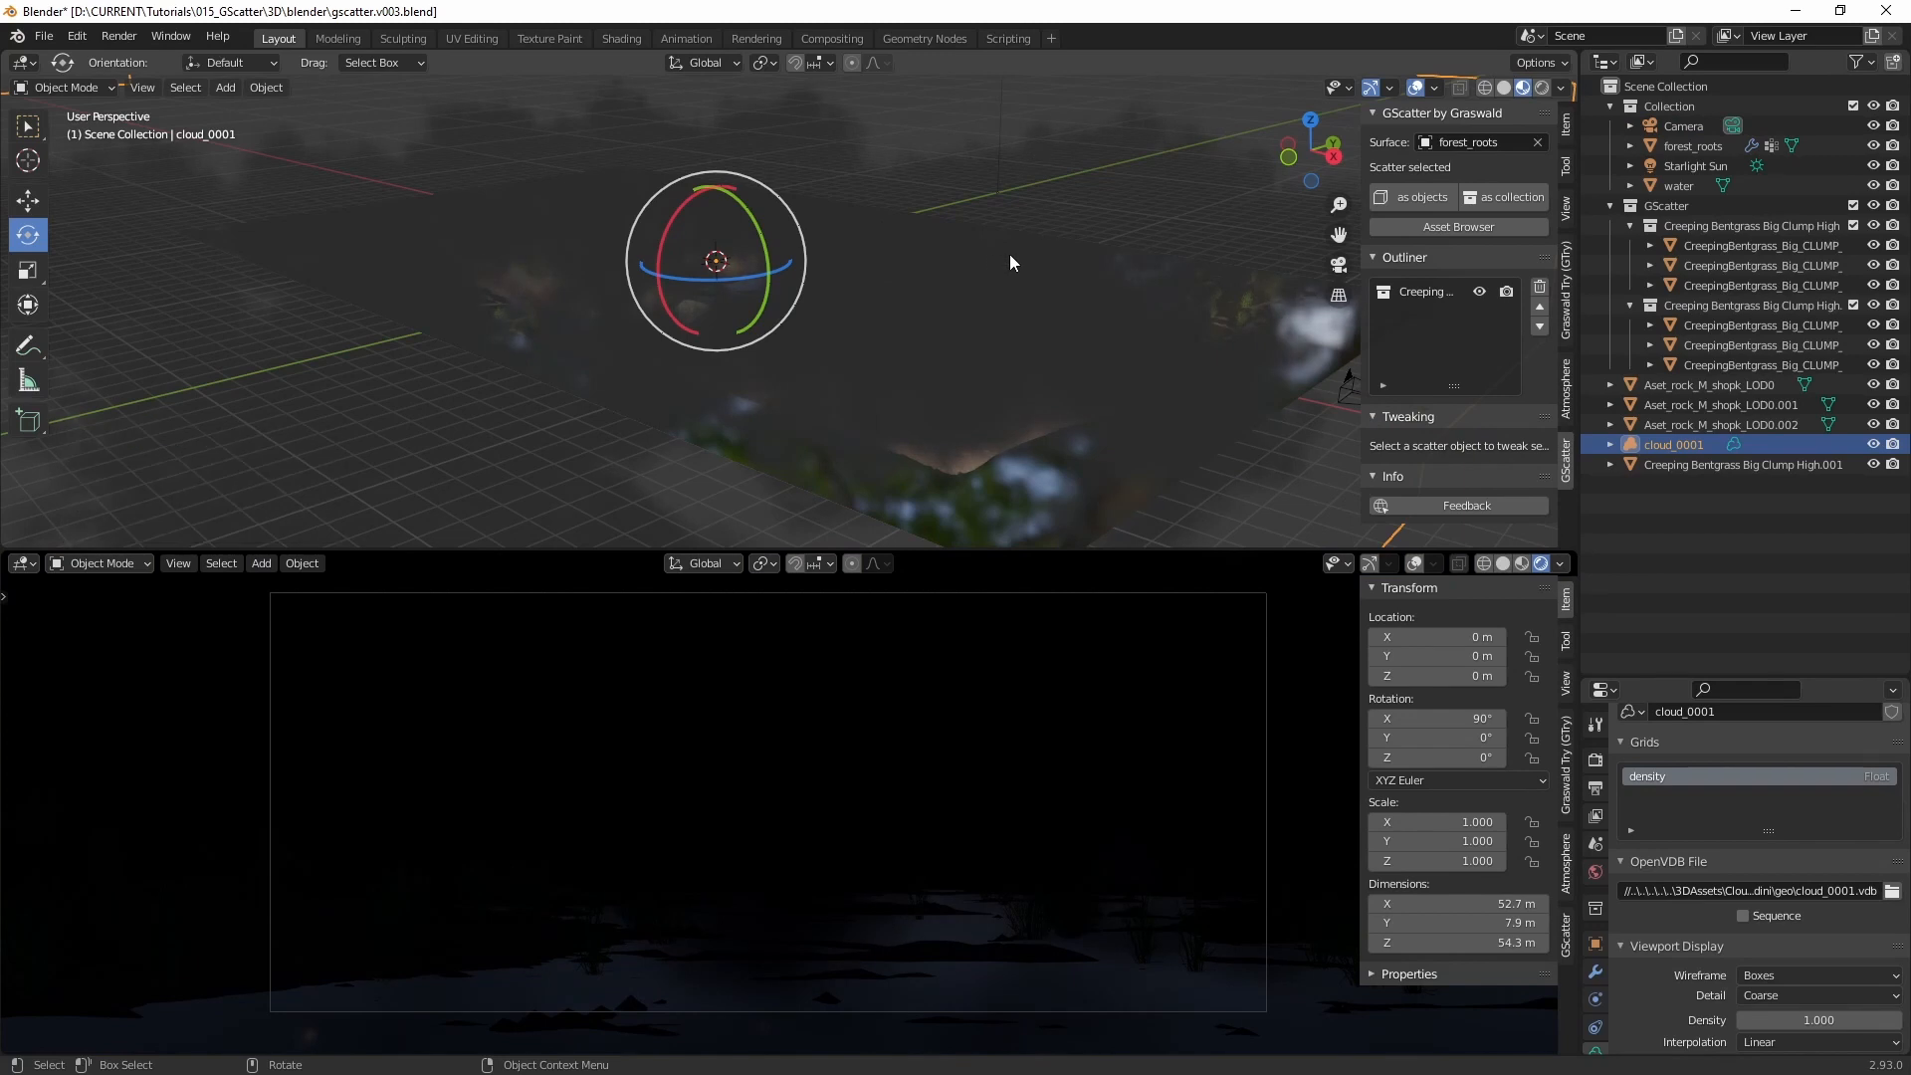
Step: Scale the cloud volume to about 0.891 in X and lower it about 0.98 m along Z
{"action": "middle_click_drag", "start_coordinate": [1010, 253], "coordinate": [830, 249]}
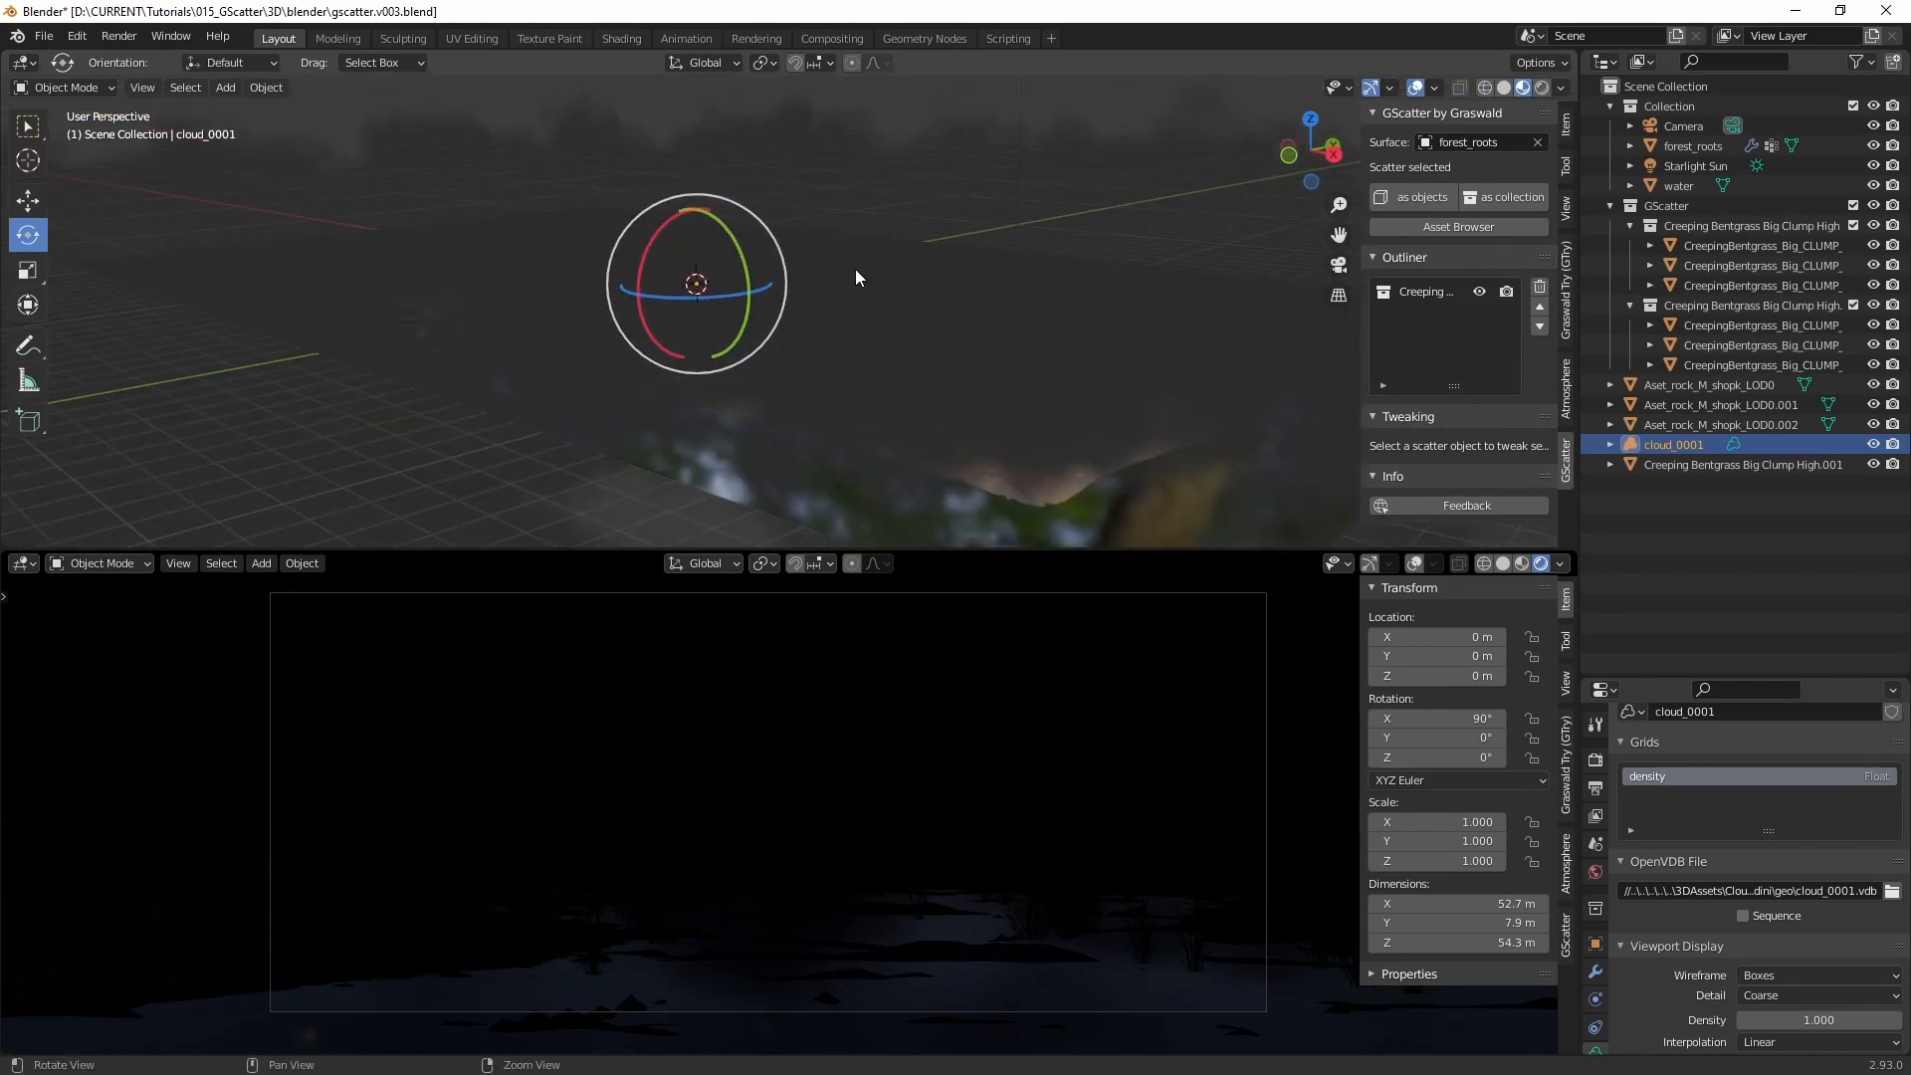
{"action": "left_click_drag", "start_coordinate": [856, 268], "coordinate": [595, 331], "text": "alt"}
{"action": "key", "text": "w"}
{"action": "key", "text": "r"}
{"action": "key", "text": "w"}
{"action": "left_click_drag", "start_coordinate": [546, 261], "coordinate": [538, 291]}
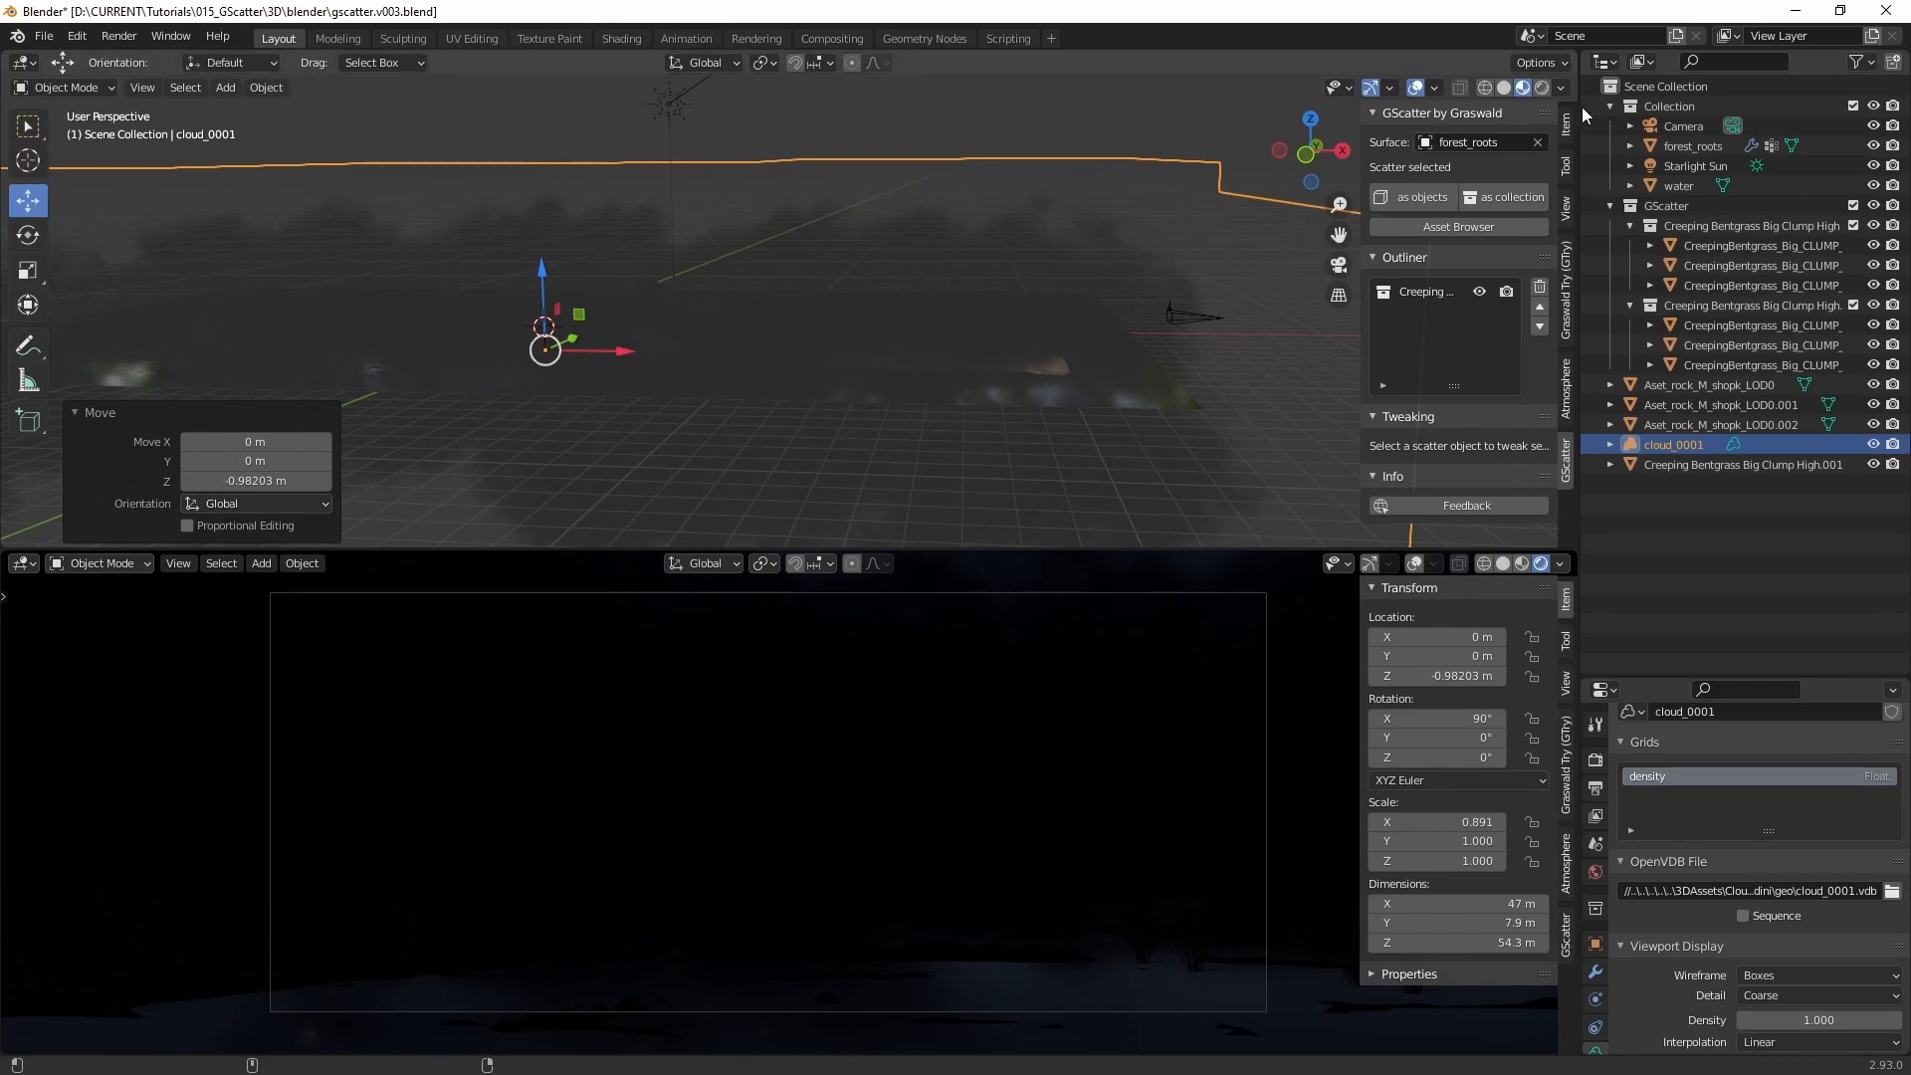
Step: Open the Shader Editor and give the cloud a new material with a Principled Volume node linked to the output's Volume
{"action": "left_click", "coordinate": [24, 63]}
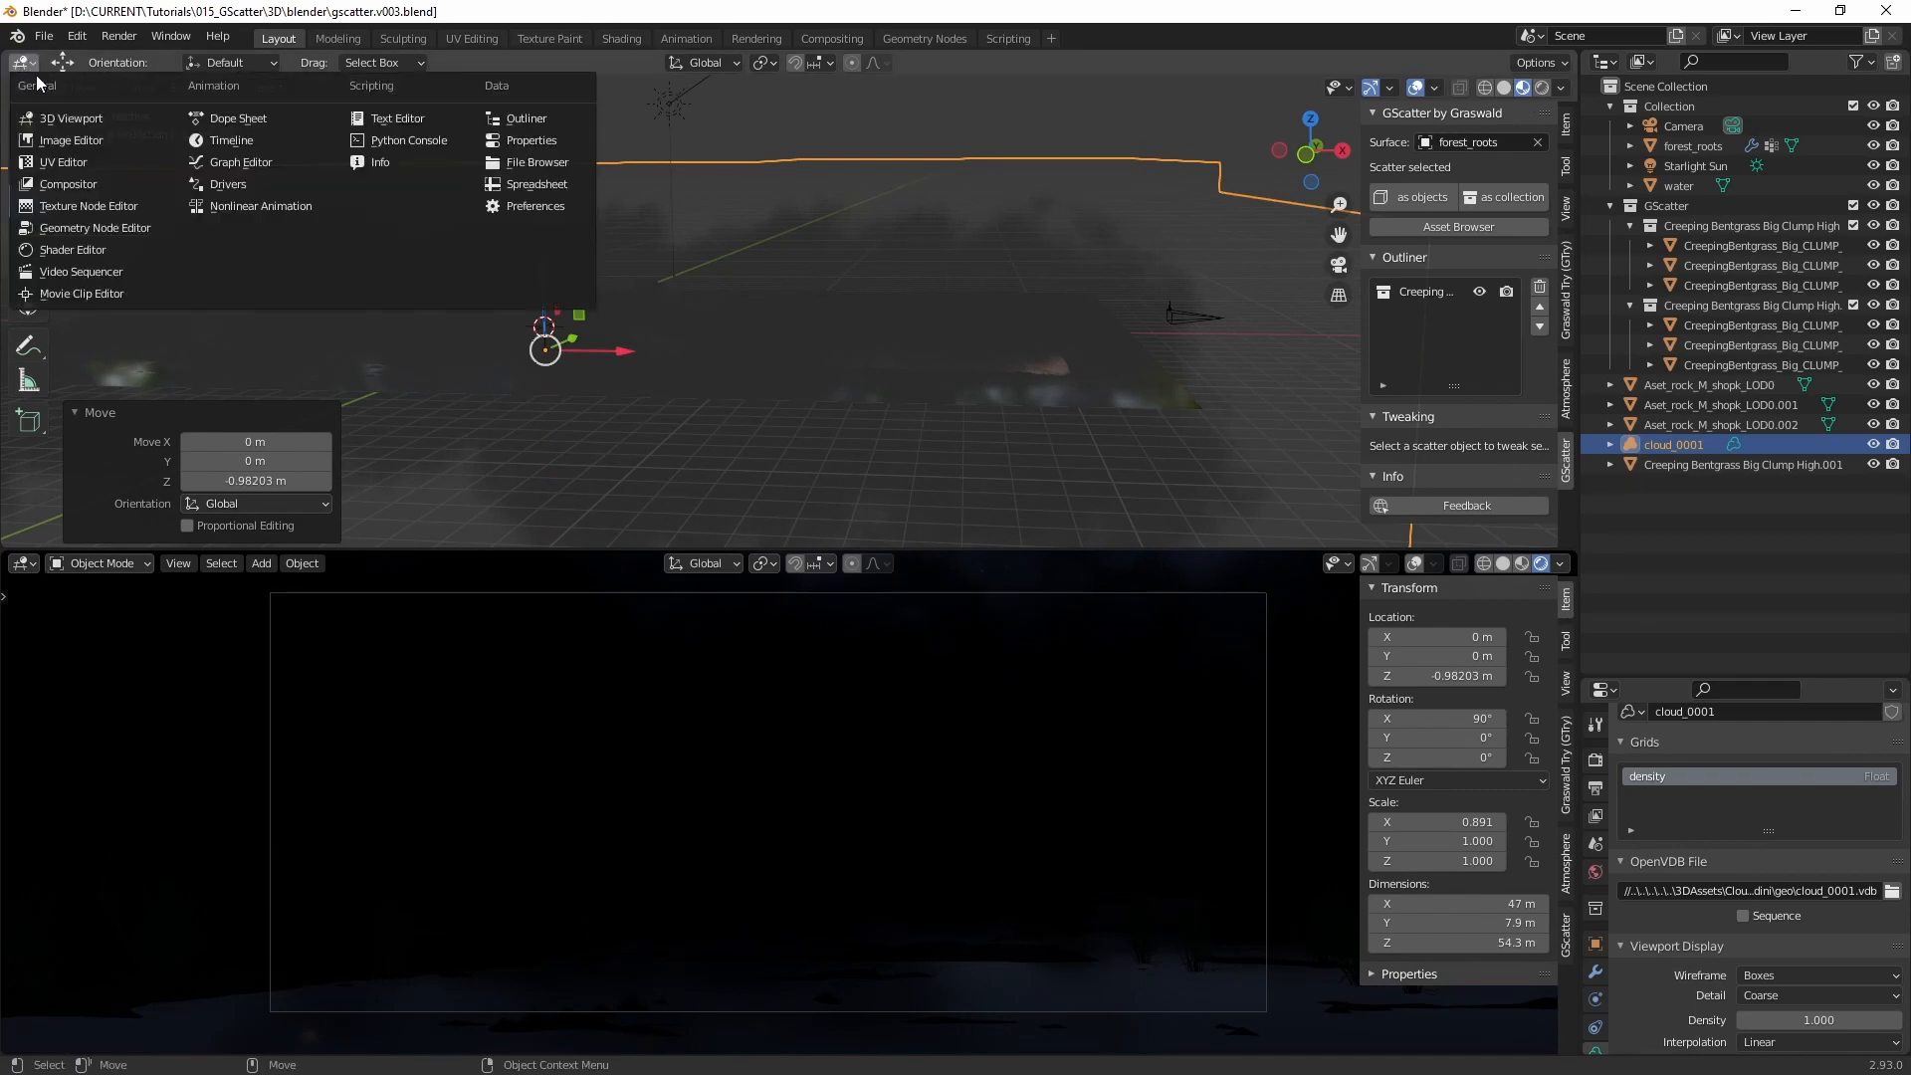
{"action": "left_click", "coordinate": [80, 247]}
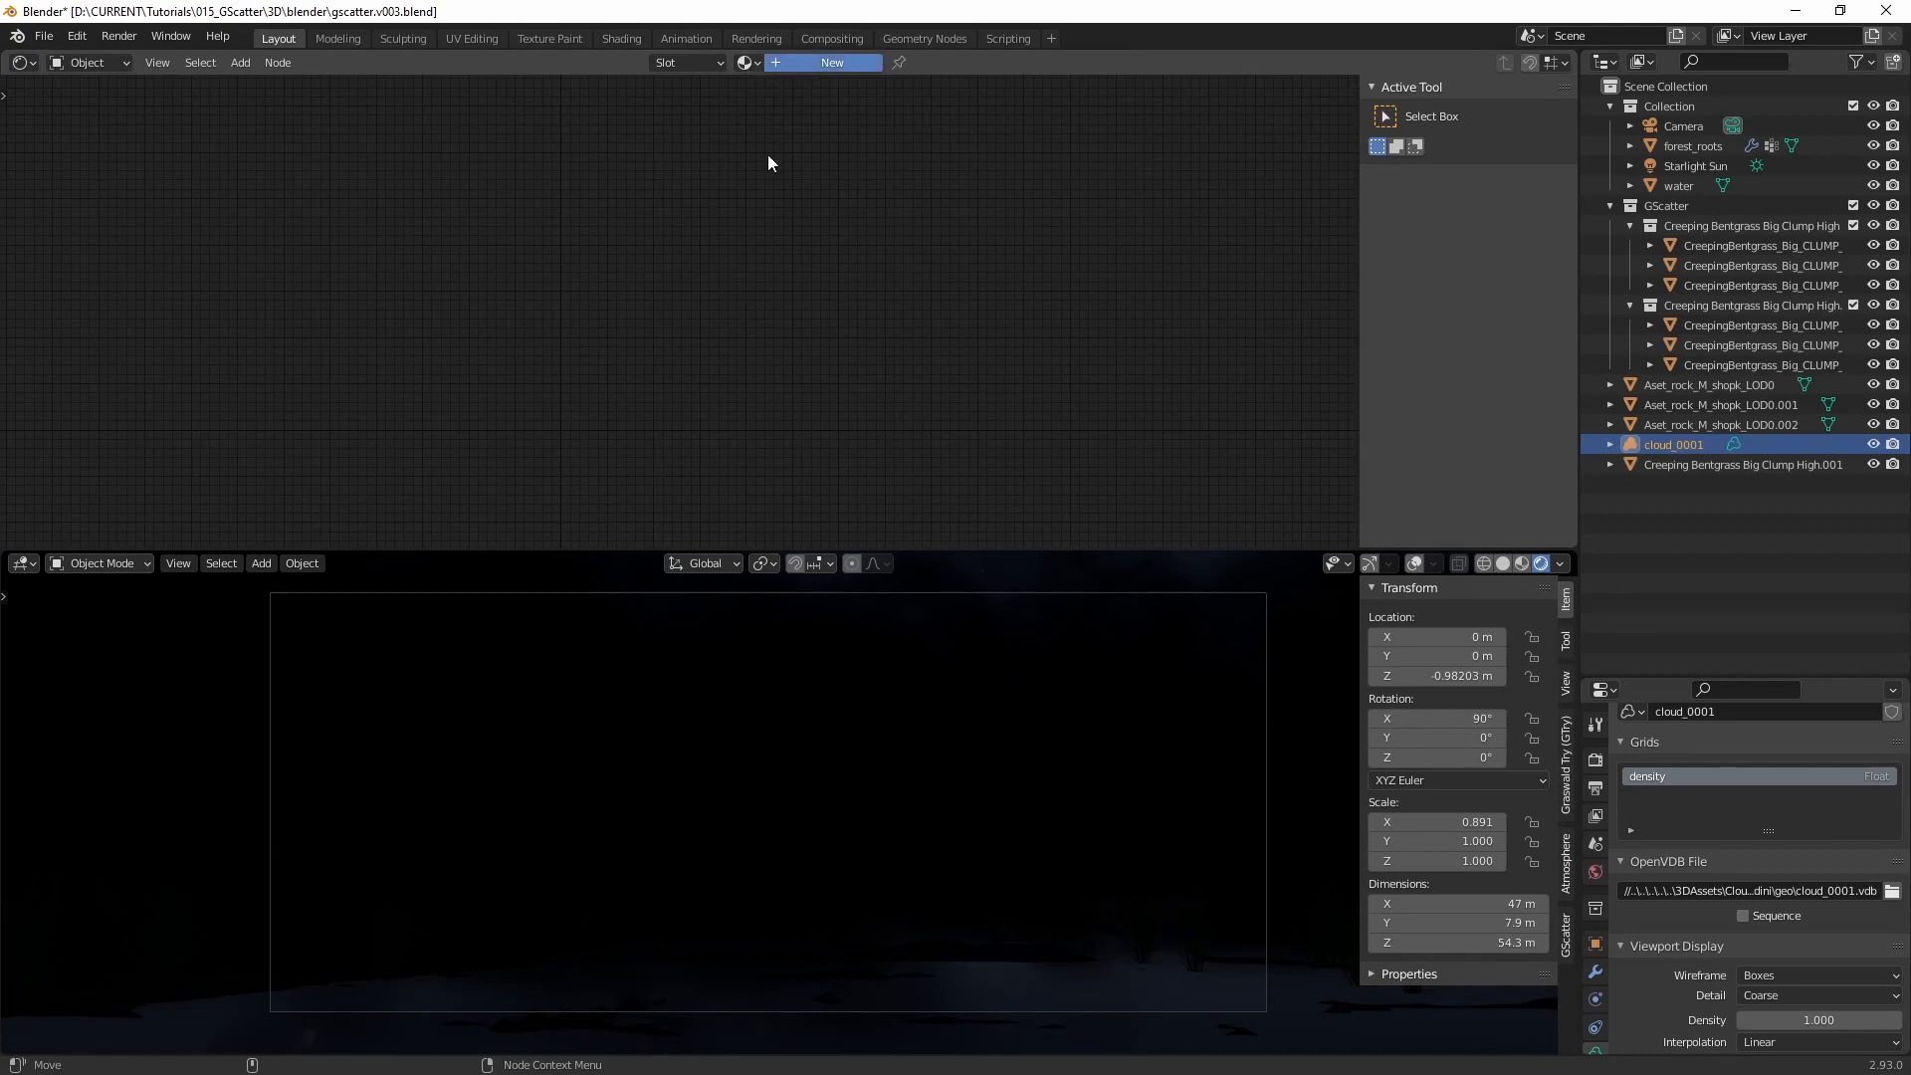
{"action": "middle_click_drag", "start_coordinate": [869, 299], "coordinate": [904, 281]}
{"action": "scroll", "coordinate": [896, 281], "scroll_direction": "up", "scroll_amount": 6}
{"action": "left_click_drag", "start_coordinate": [643, 255], "coordinate": [410, 282]}
{"action": "left_click", "coordinate": [392, 289]}
{"action": "scroll", "coordinate": [379, 294], "scroll_direction": "up", "scroll_amount": 3}
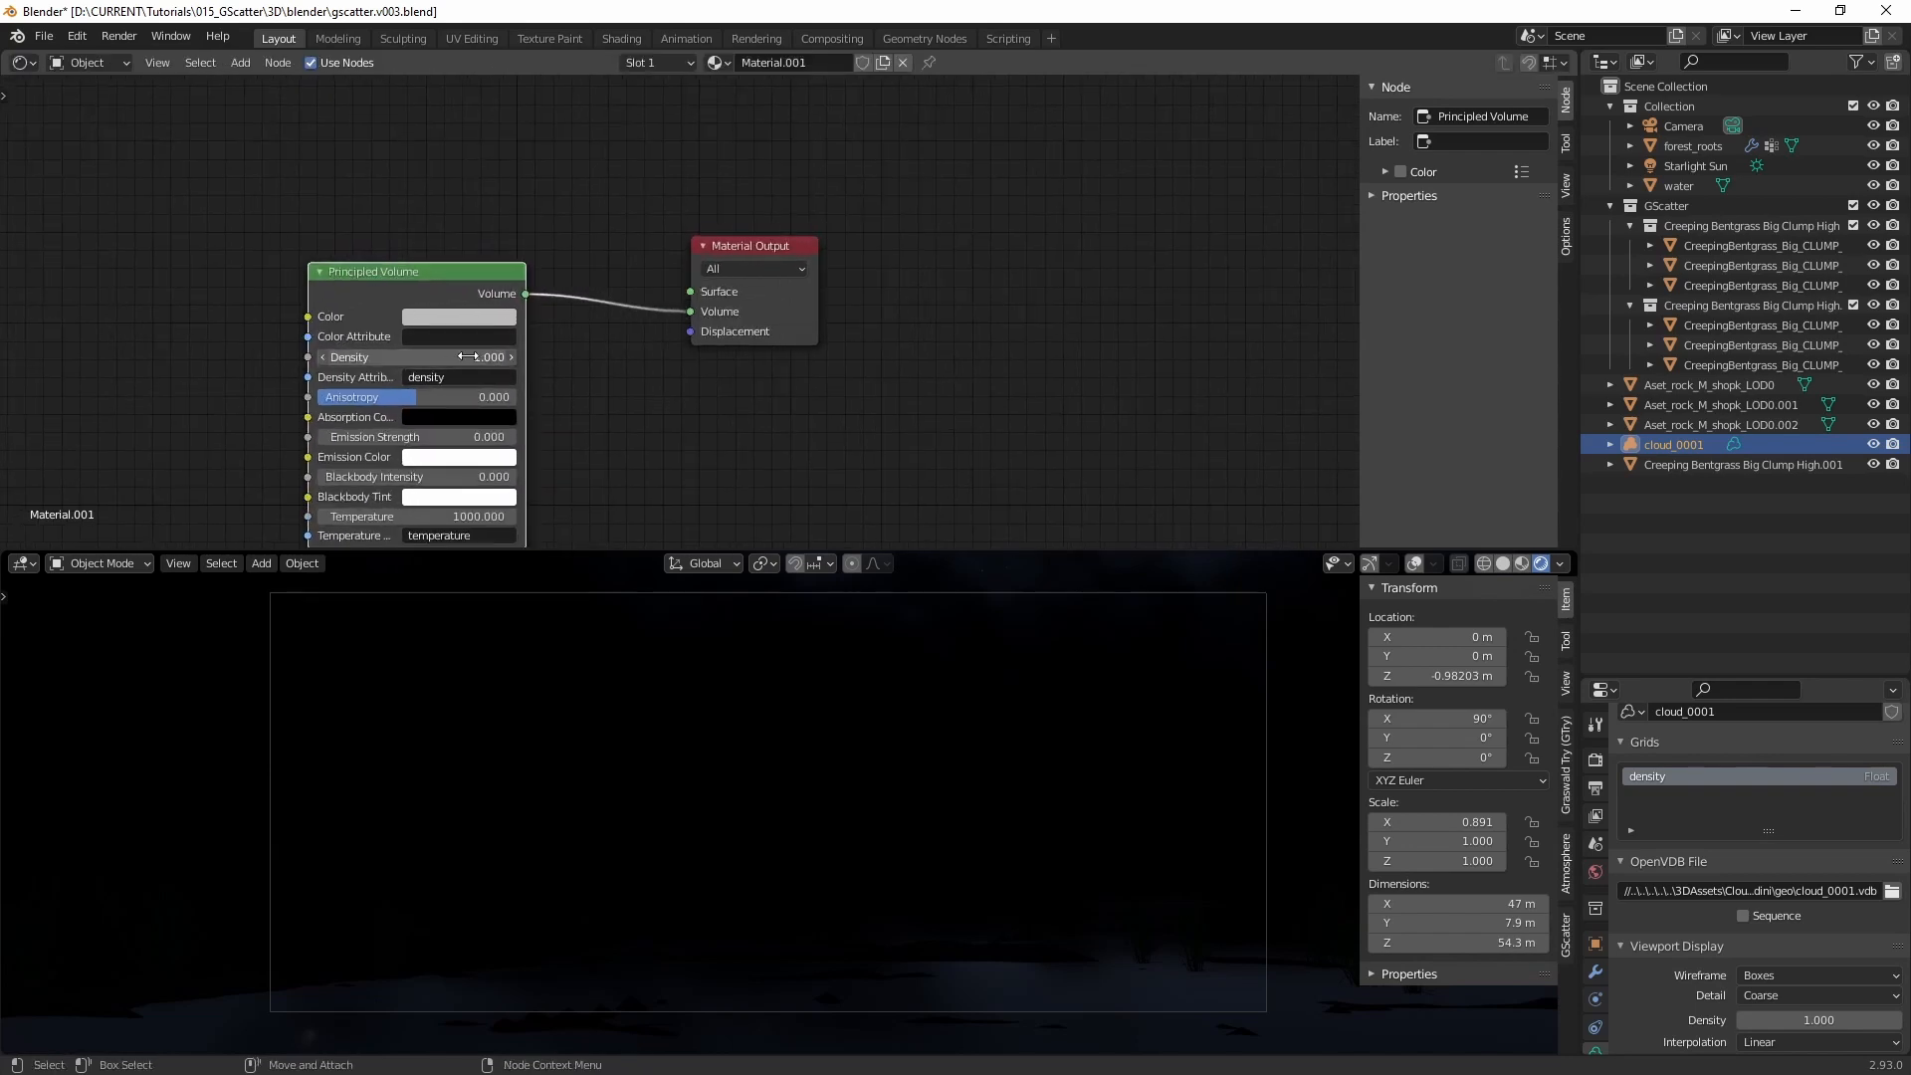
Step: Set the Principled Volume density of the cloud material to 0.05
{"action": "left_click_drag", "start_coordinate": [453, 357], "coordinate": [370, 357]}
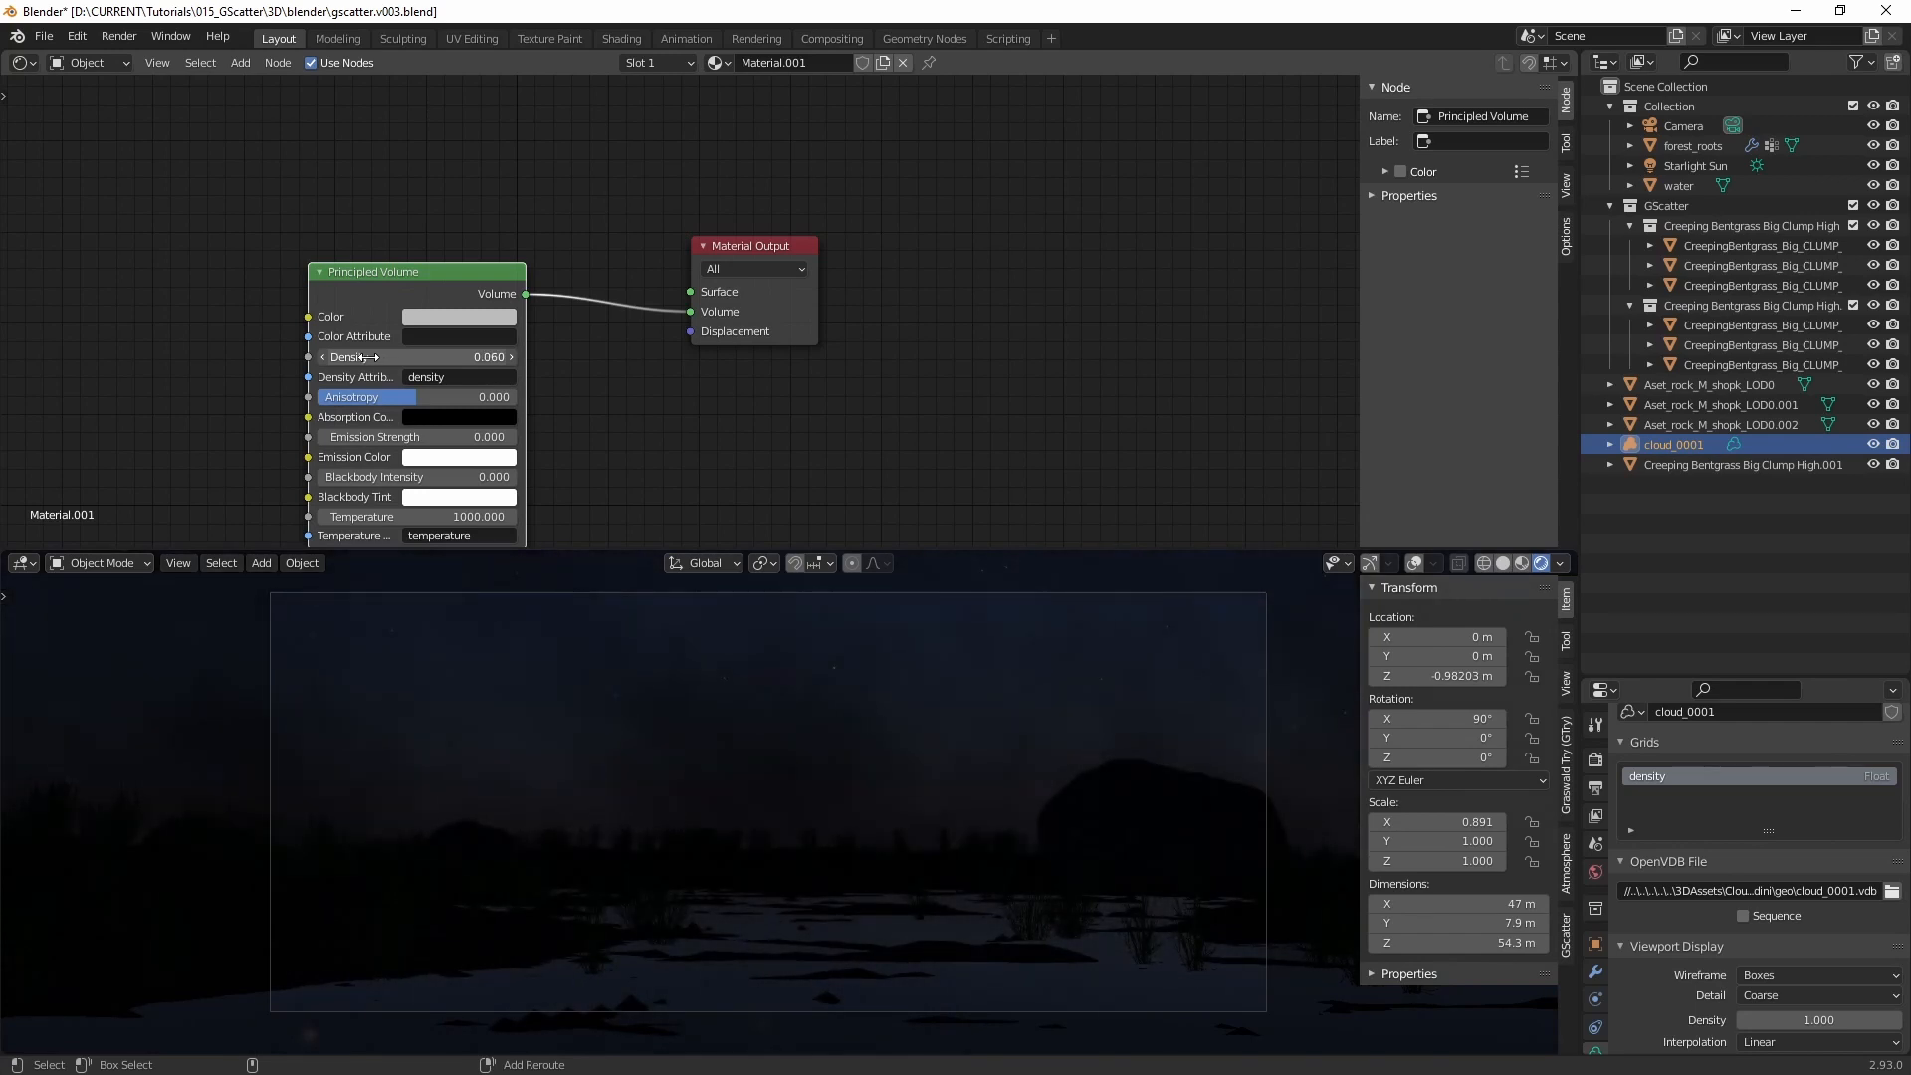
{"action": "left_click", "coordinate": [369, 357]}
{"action": "type", "text": "0.09"}
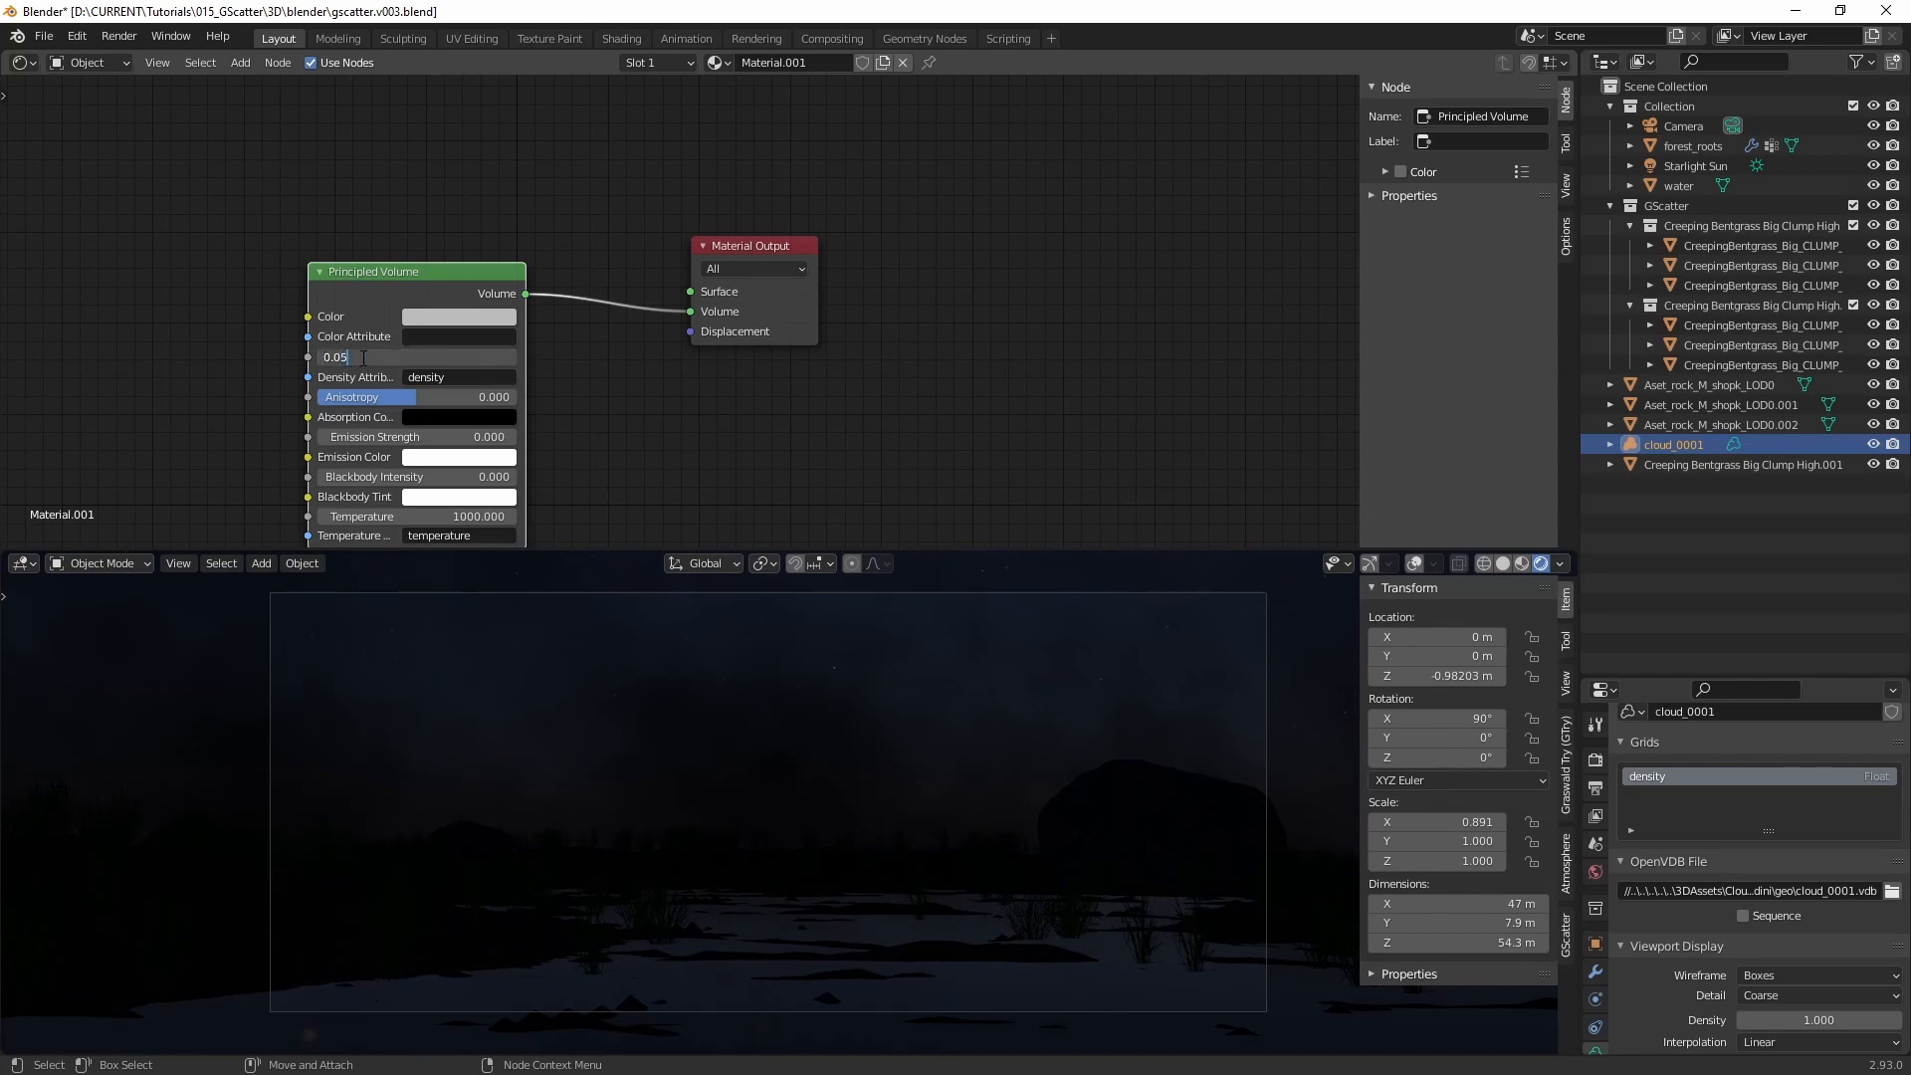
{"action": "key", "text": "Return"}
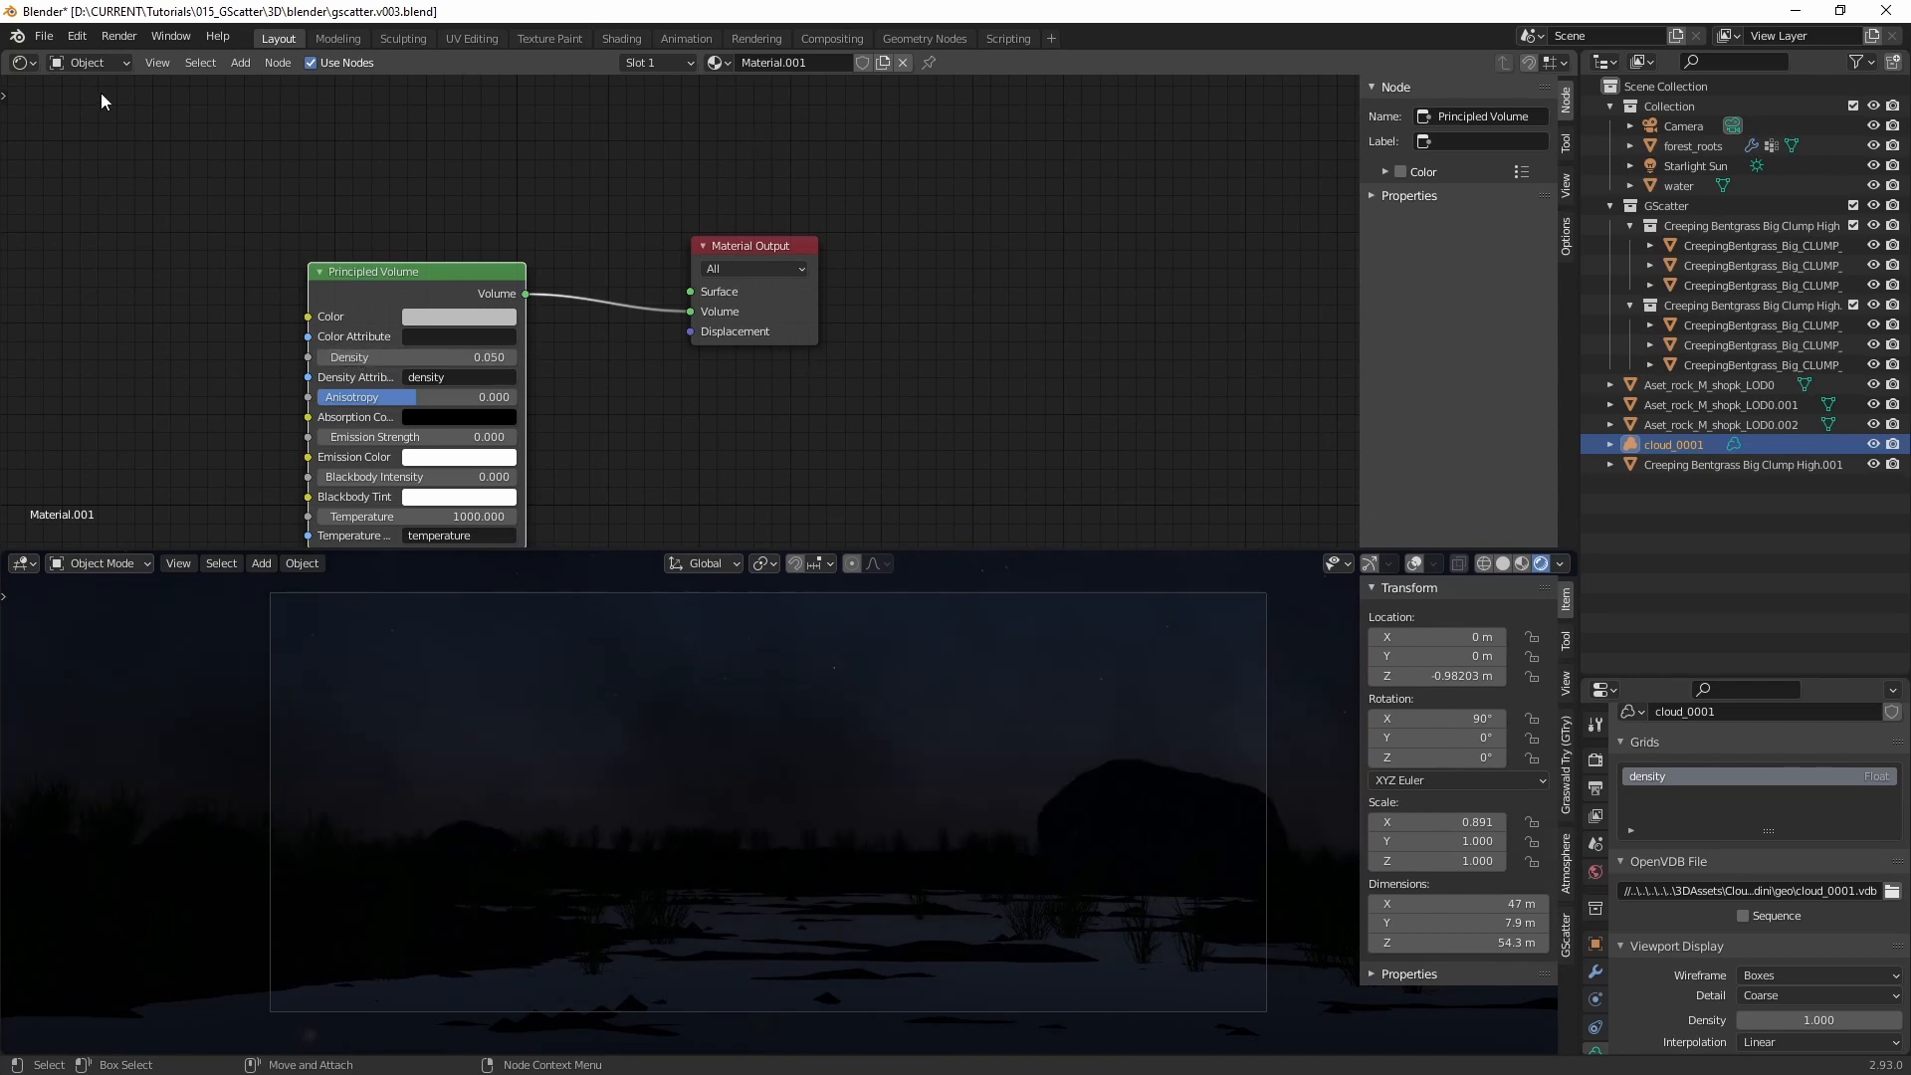
Step: Return to the 3D Viewport and add a 32-vertex mesh cylinder with 1 m radius and 2 m depth
{"action": "left_click", "coordinate": [24, 61]}
{"action": "left_click", "coordinate": [45, 111]}
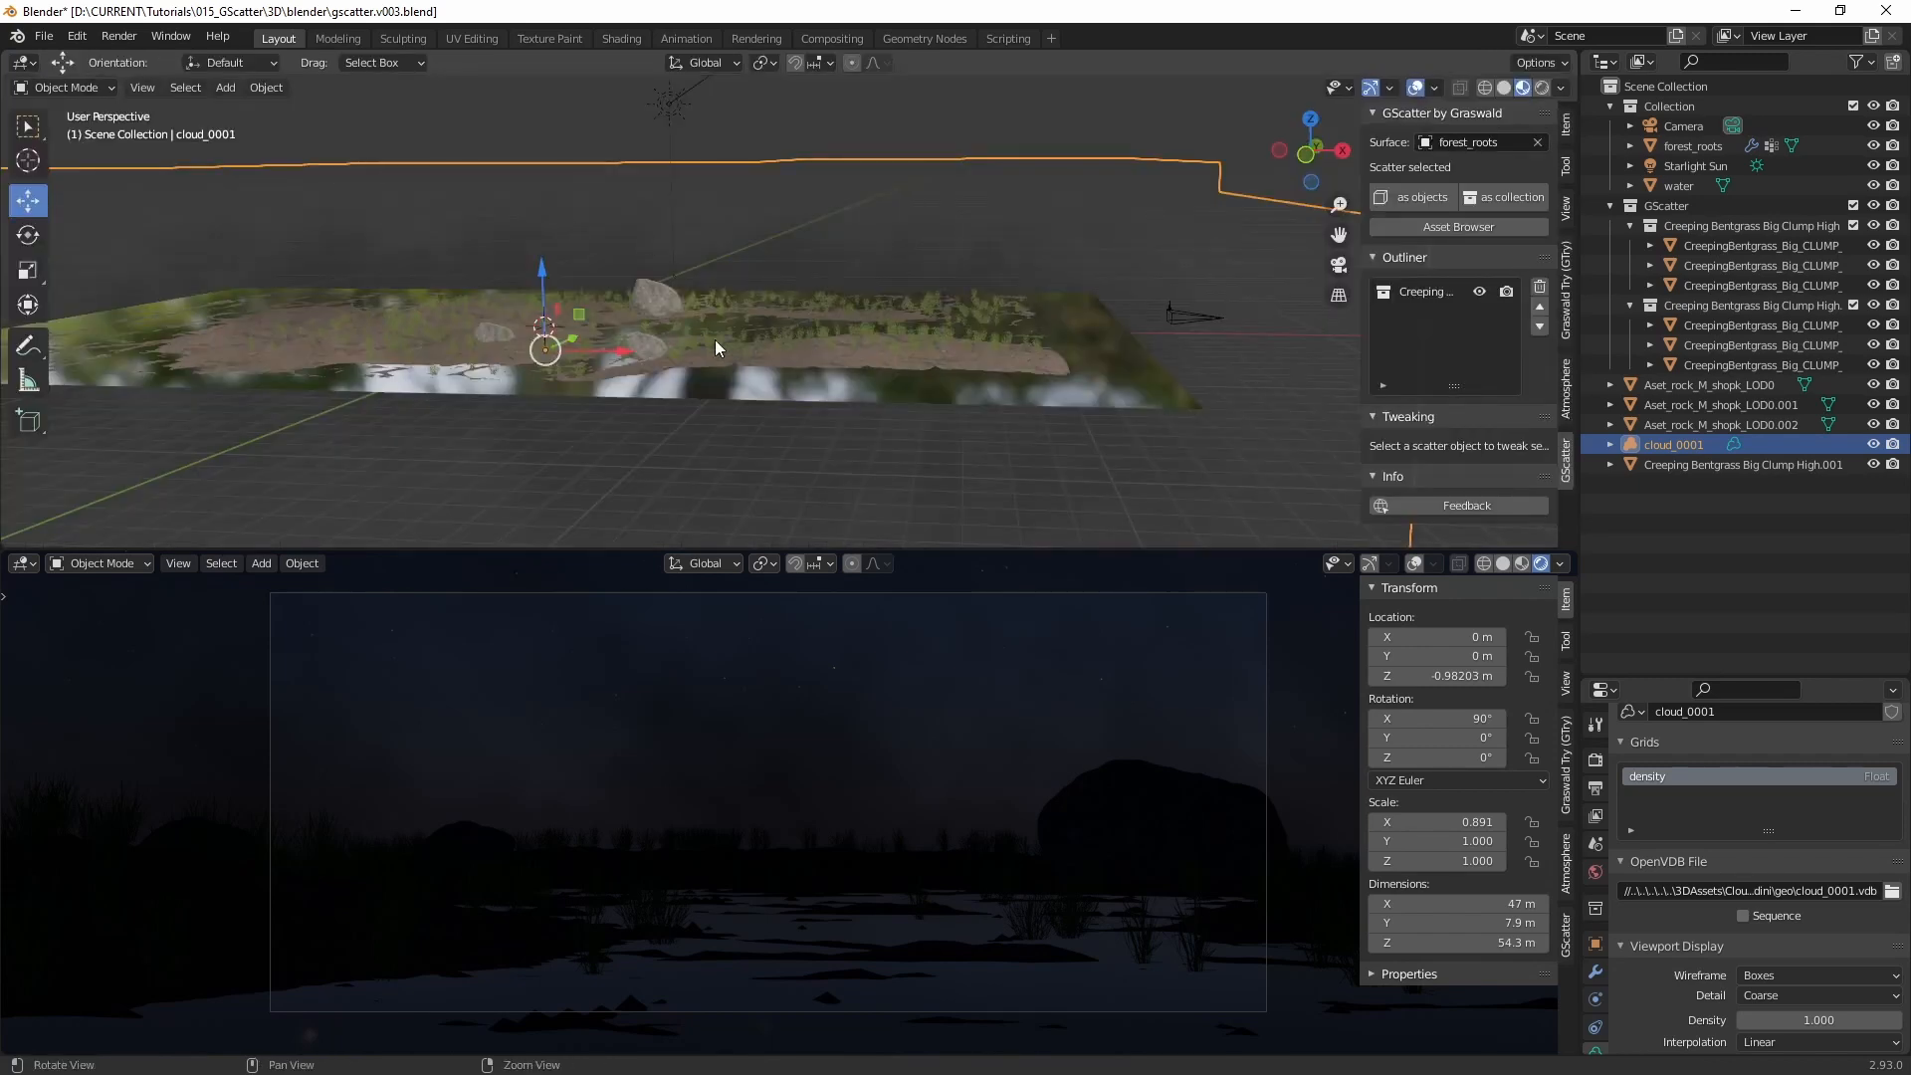
{"action": "left_click_drag", "start_coordinate": [716, 345], "coordinate": [762, 352], "text": "alt"}
{"action": "middle_click_drag", "start_coordinate": [763, 353], "coordinate": [1018, 264], "text": "alt"}
{"action": "left_click_drag", "start_coordinate": [1019, 264], "coordinate": [781, 338], "text": "alt"}
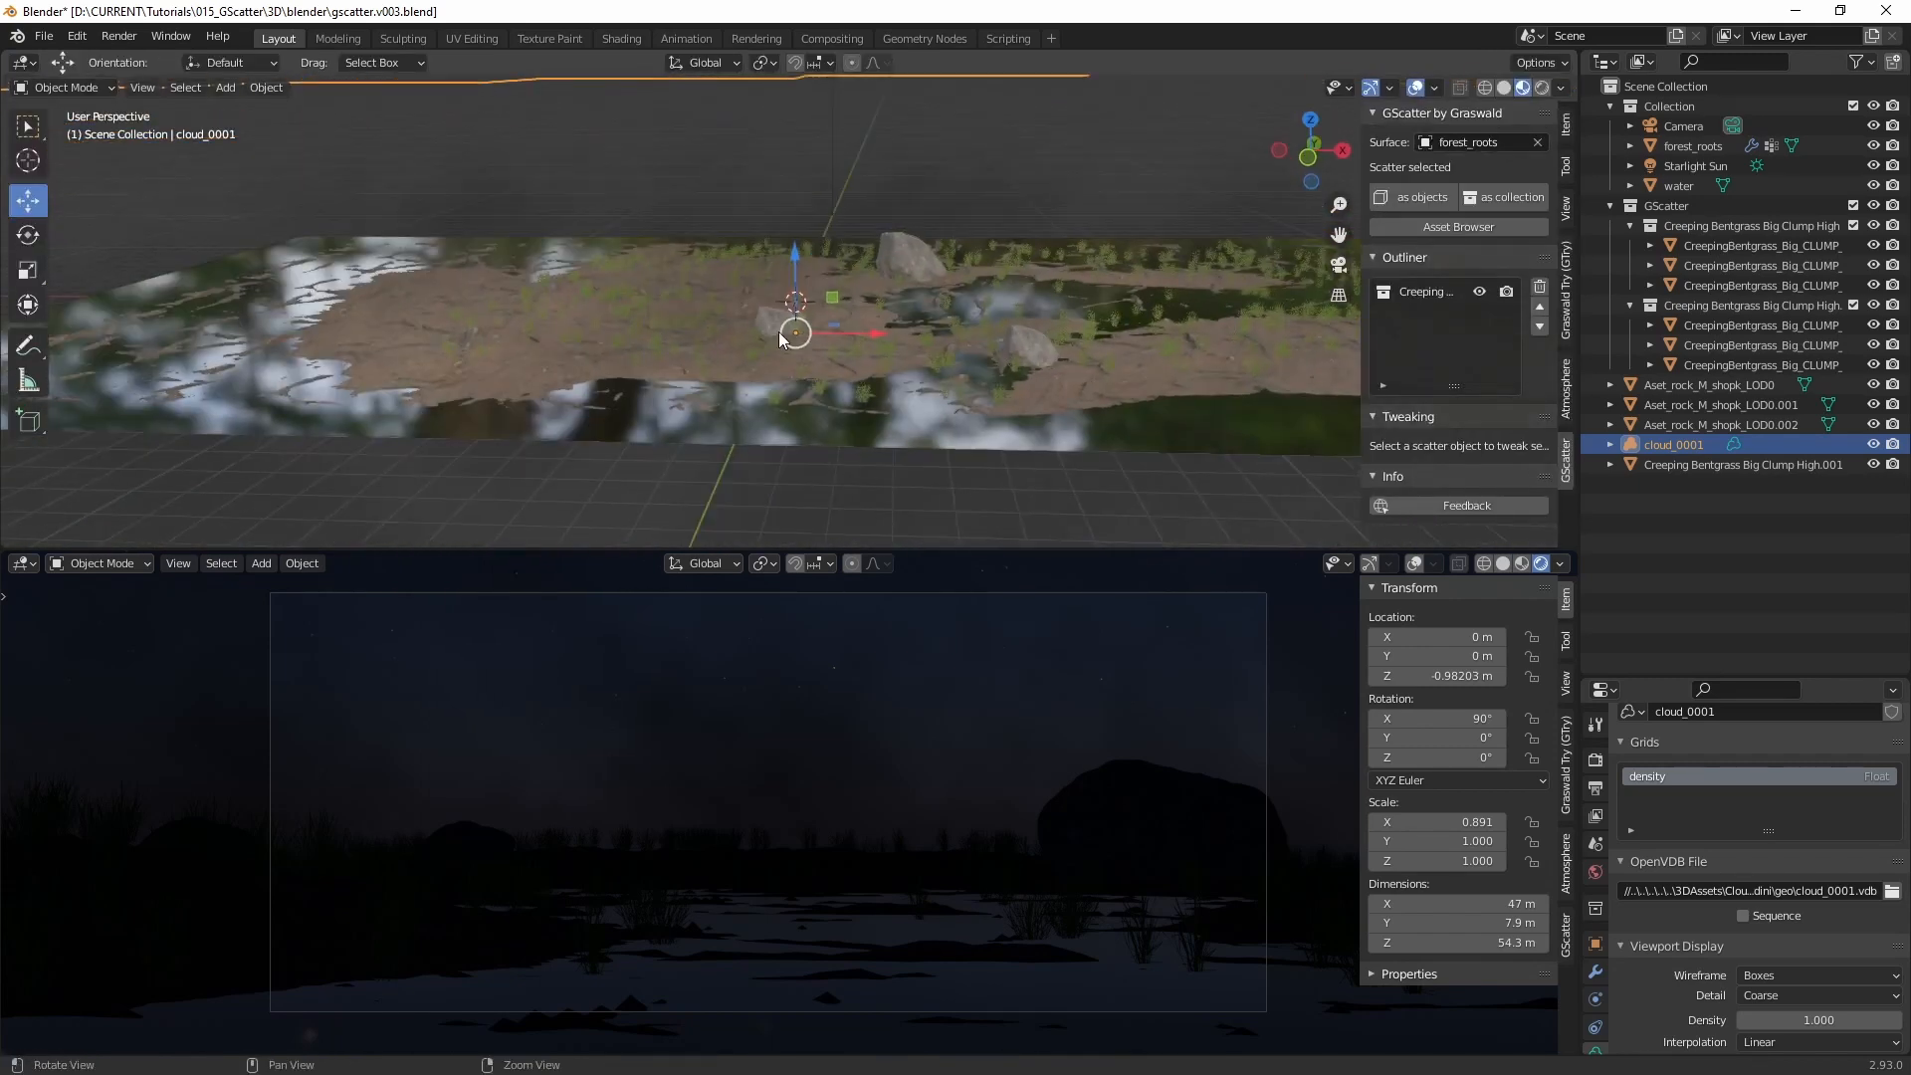
{"action": "left_click", "coordinate": [227, 87]}
{"action": "mouse_move", "coordinate": [261, 108]}
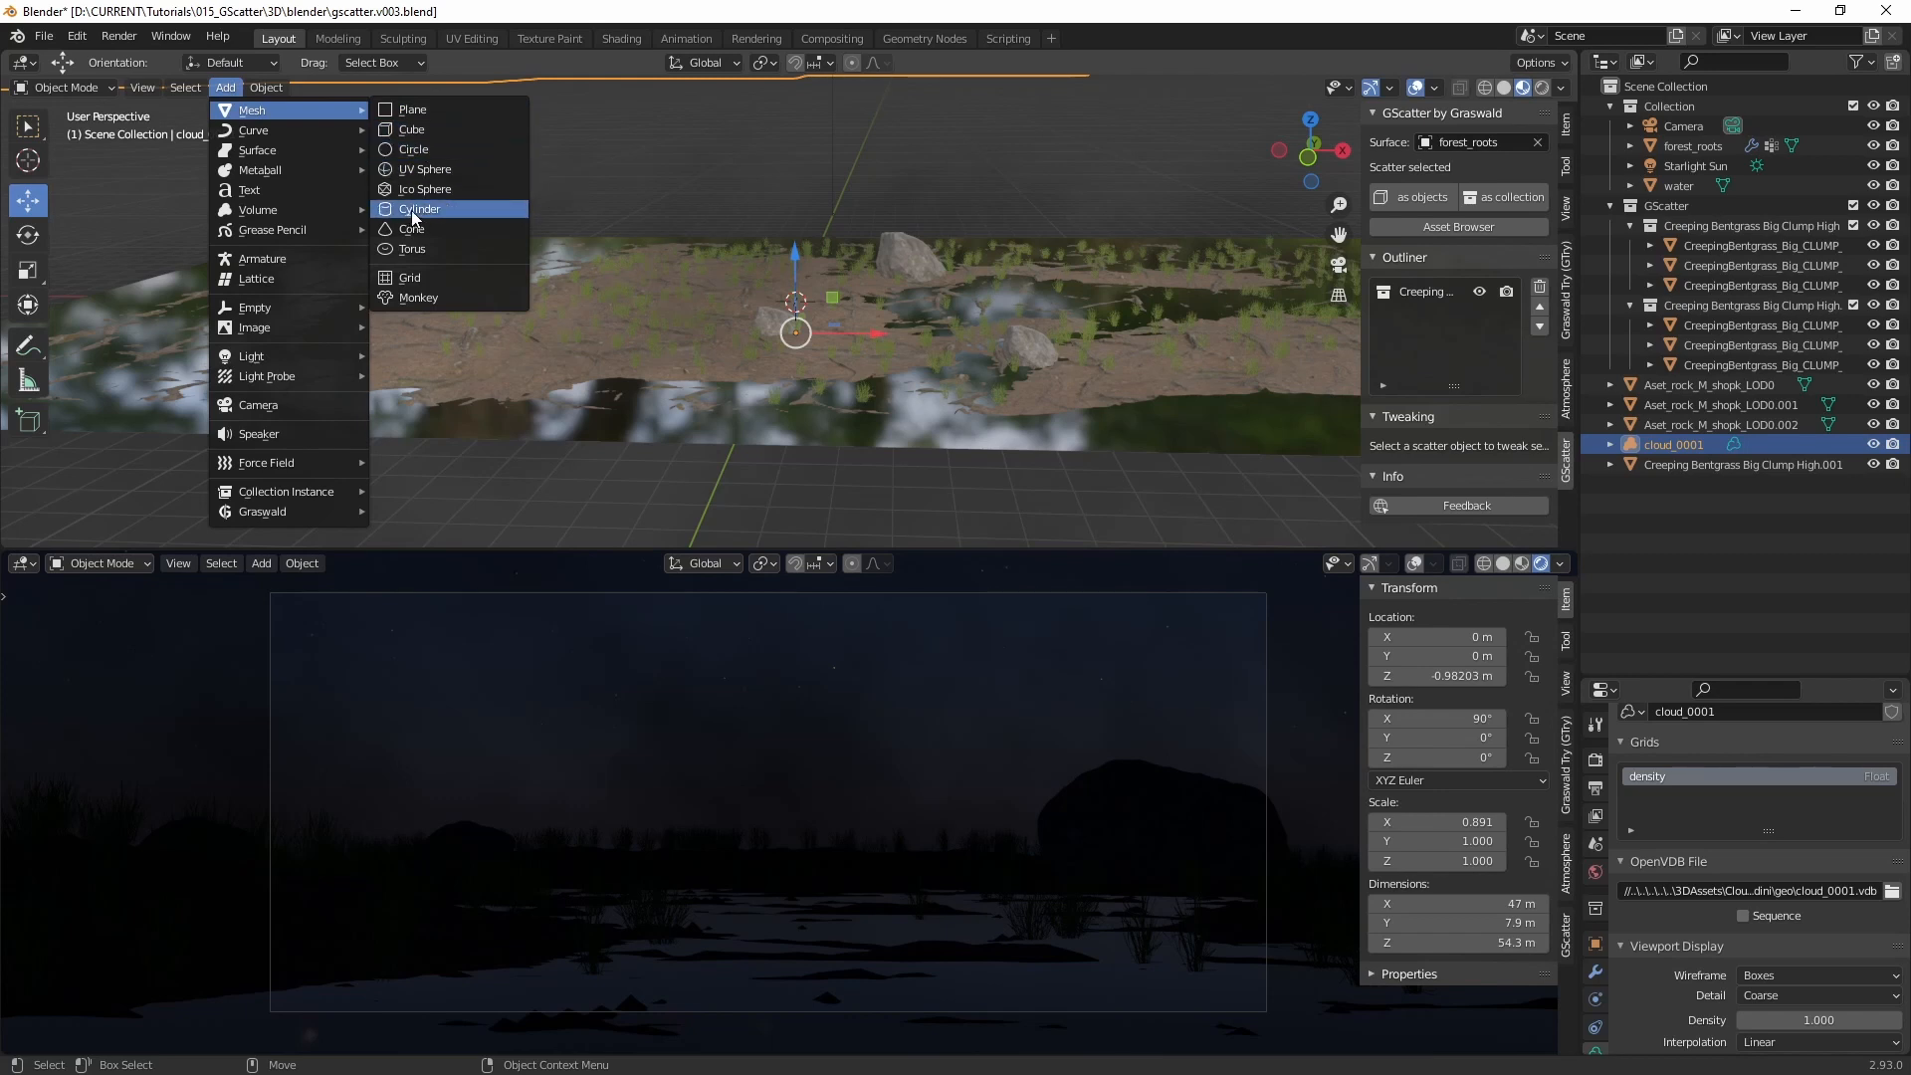
{"action": "key", "text": "Return"}
{"action": "key", "text": "f"}
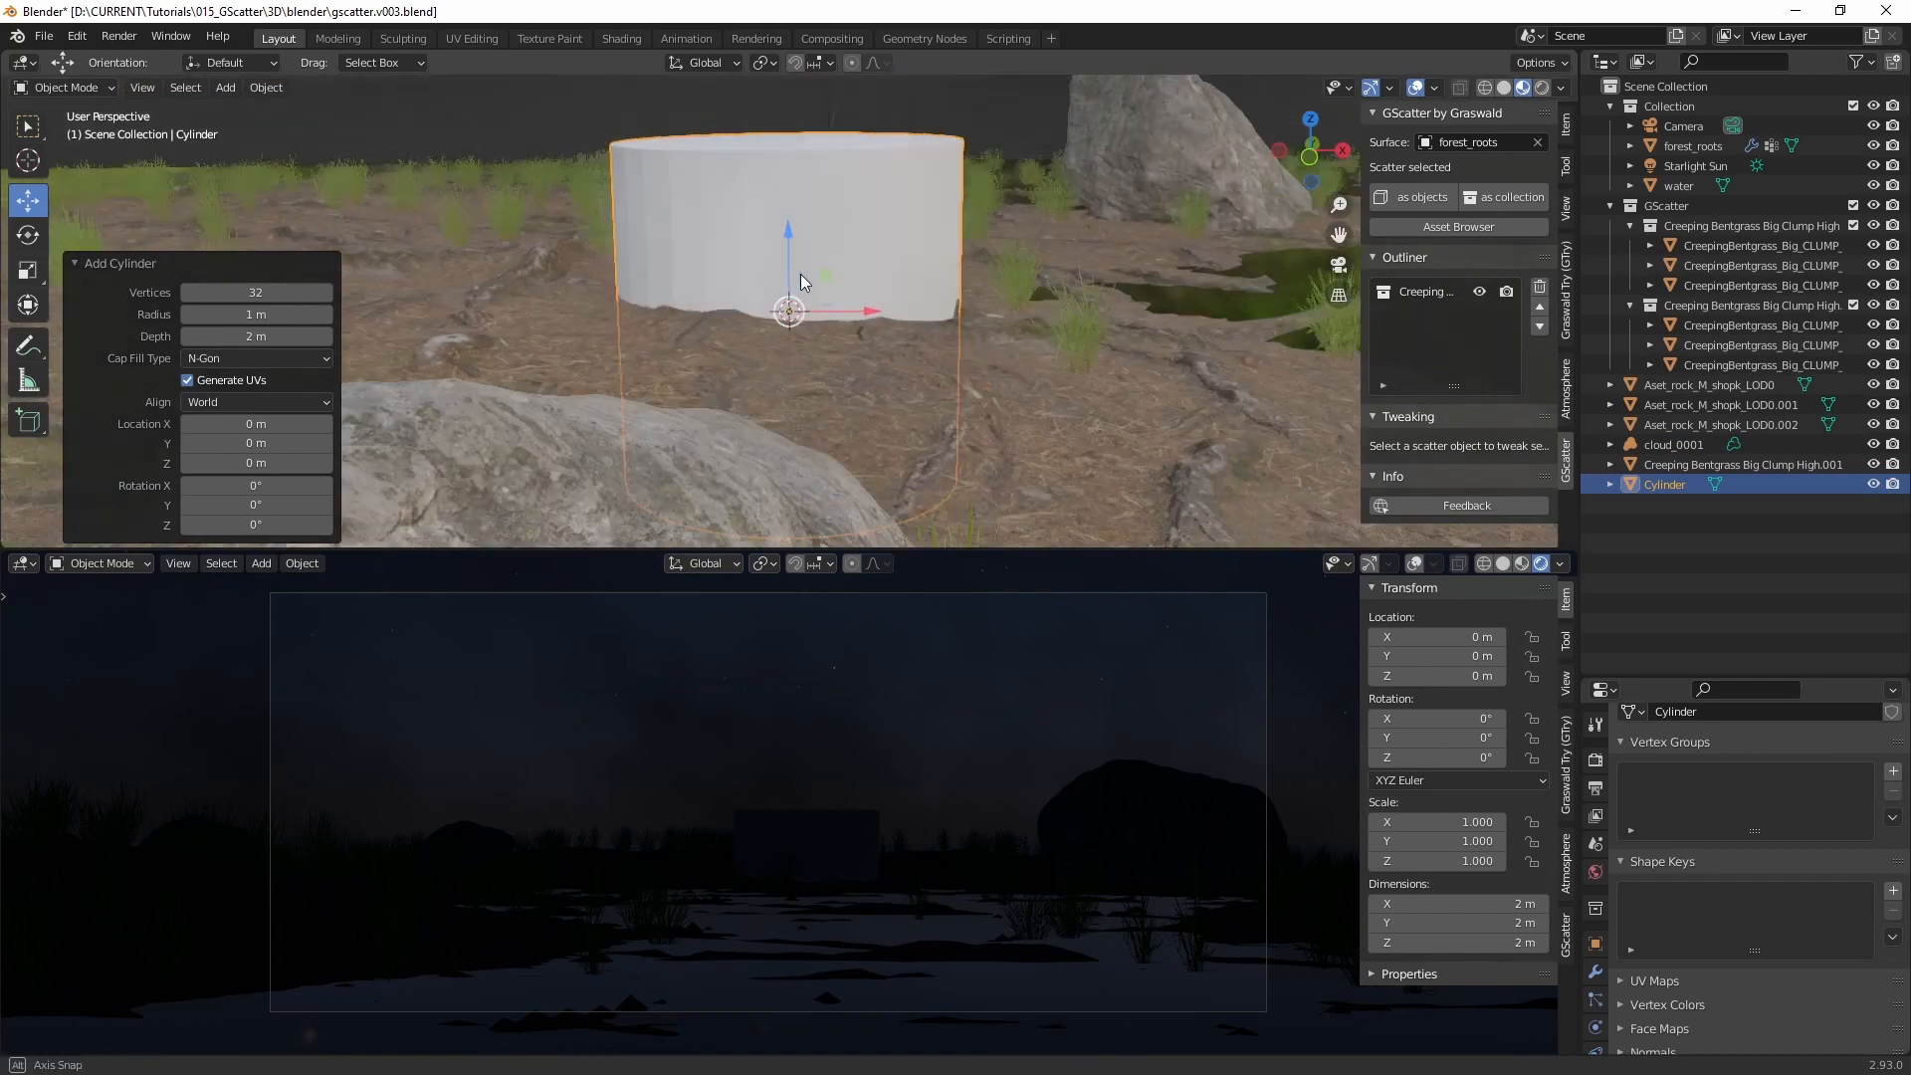
Step: Flatten the cylinder to about 0.076 Z scale, tilt it about 44.8° around Y and raise it to about 1.28 m
{"action": "left_click_drag", "start_coordinate": [800, 273], "coordinate": [829, 265], "text": "alt"}
{"action": "right_click_drag", "start_coordinate": [828, 265], "coordinate": [756, 357], "text": "alt"}
{"action": "key", "text": "r"}
{"action": "left_click_drag", "start_coordinate": [788, 243], "coordinate": [780, 145]}
{"action": "key", "text": "w"}
{"action": "key", "text": "e"}
{"action": "key", "text": "w"}
{"action": "key", "text": "KP_Decimal"}
{"action": "scroll", "coordinate": [824, 263], "scroll_direction": "up", "scroll_amount": 3}
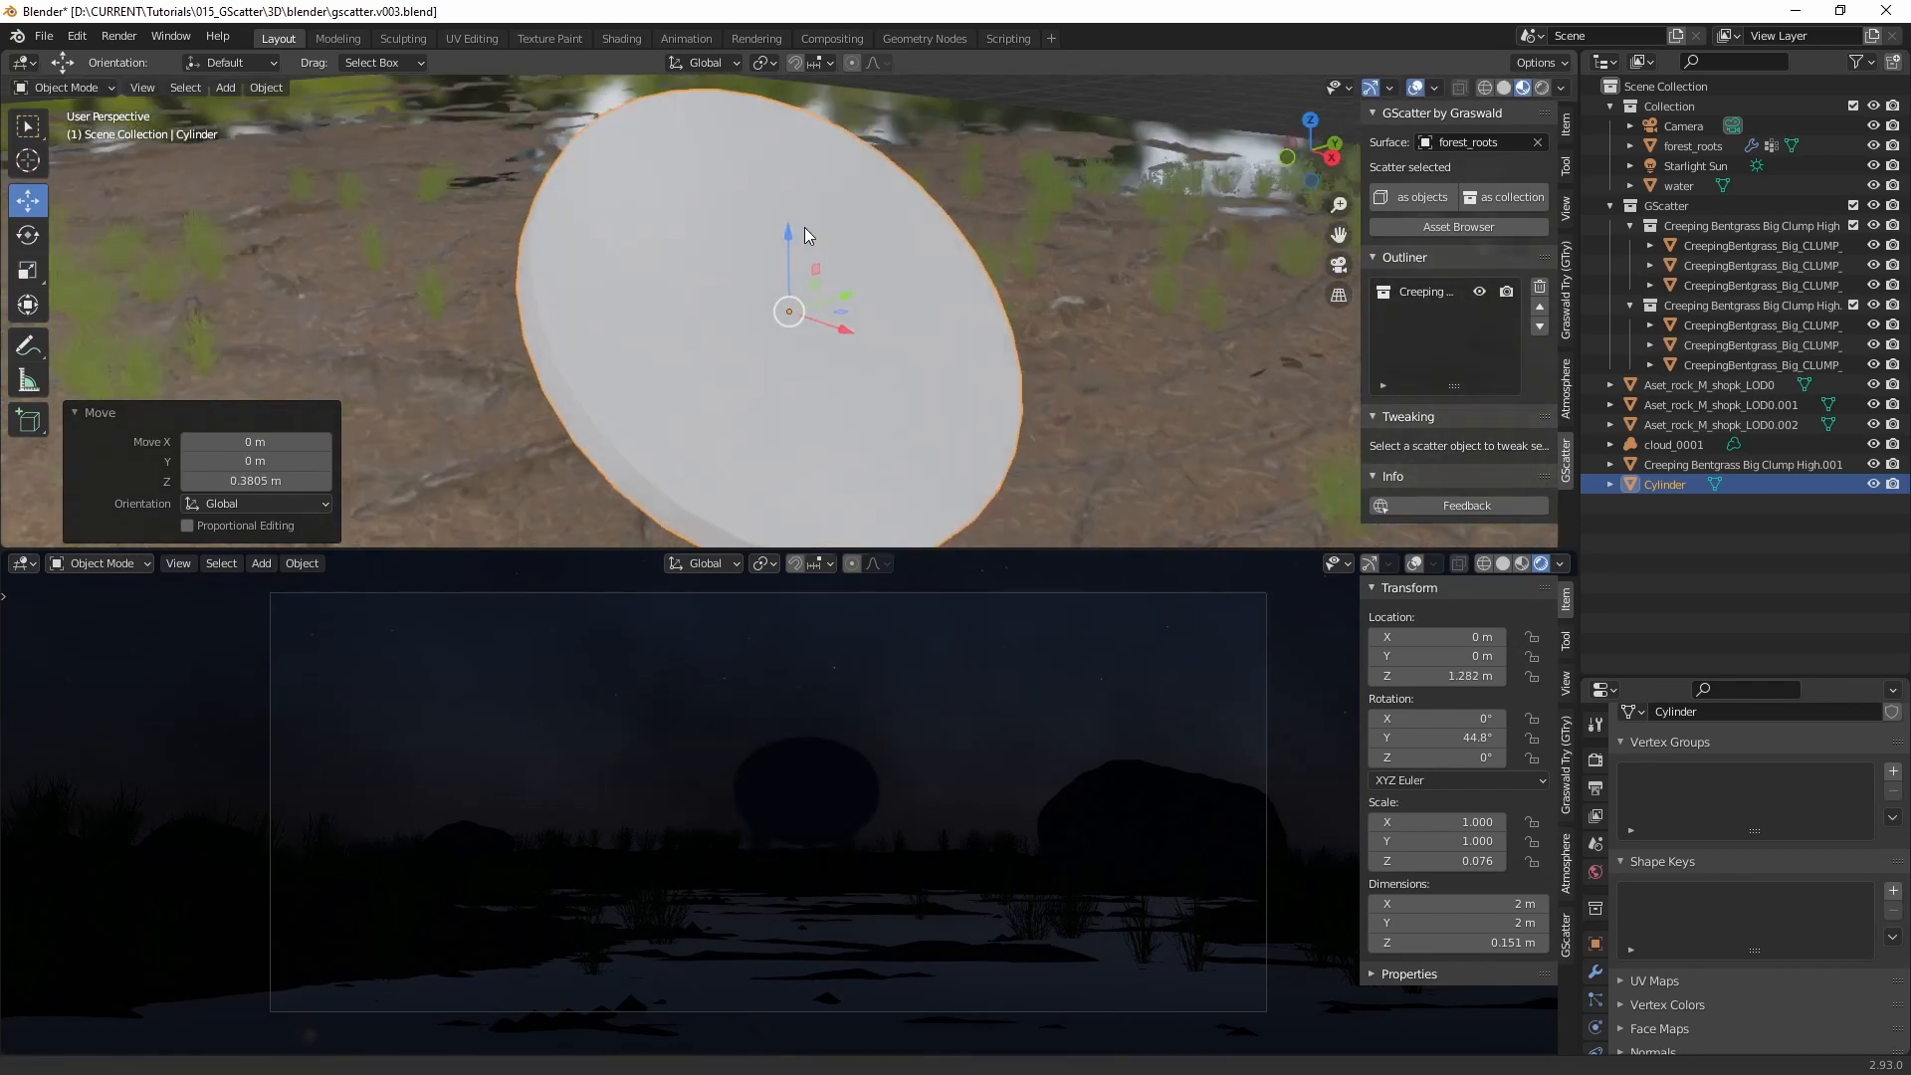
Step: Enter Edit Mode and delete both circular cap faces of the flattened cylinder
{"action": "key", "text": "Tab"}
{"action": "scroll", "coordinate": [807, 301], "scroll_direction": "down", "scroll_amount": 3}
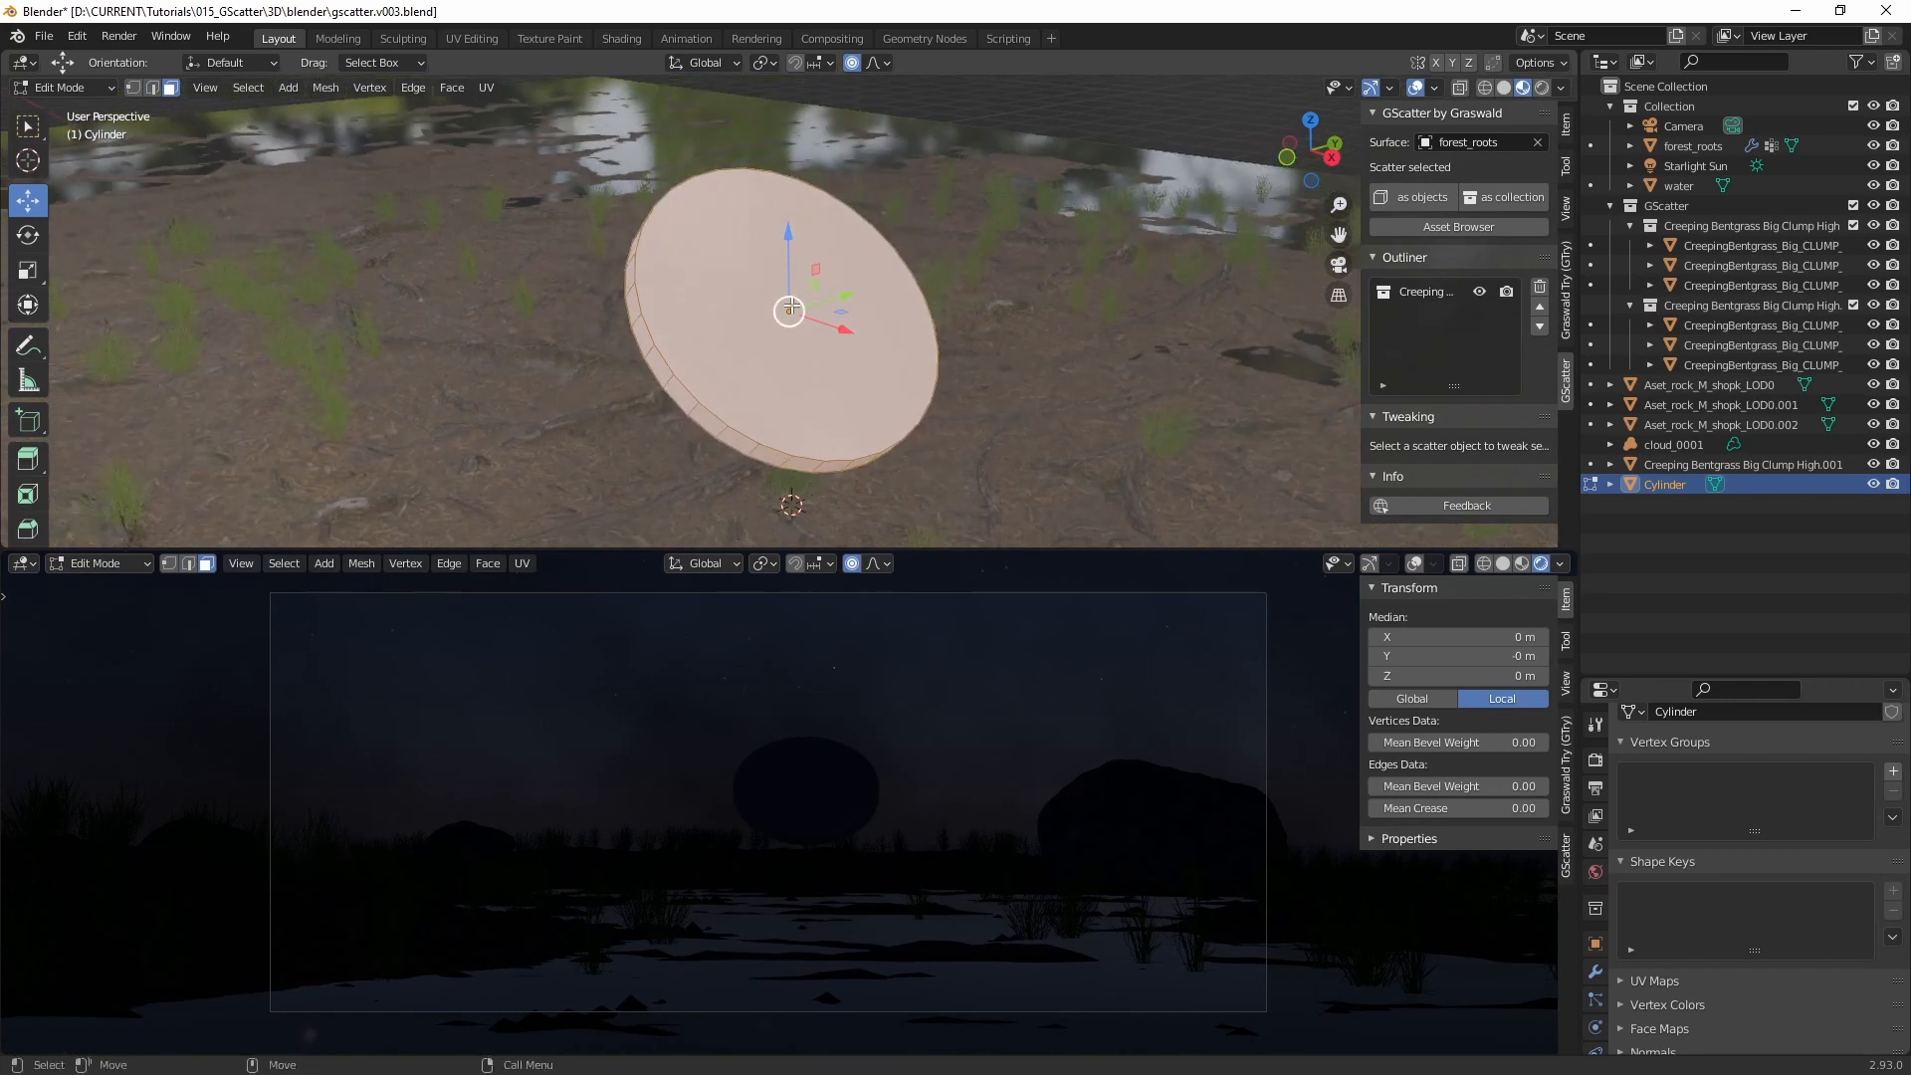
{"action": "left_click", "coordinate": [792, 308]}
{"action": "middle_click_drag", "start_coordinate": [752, 311], "coordinate": [918, 281]}
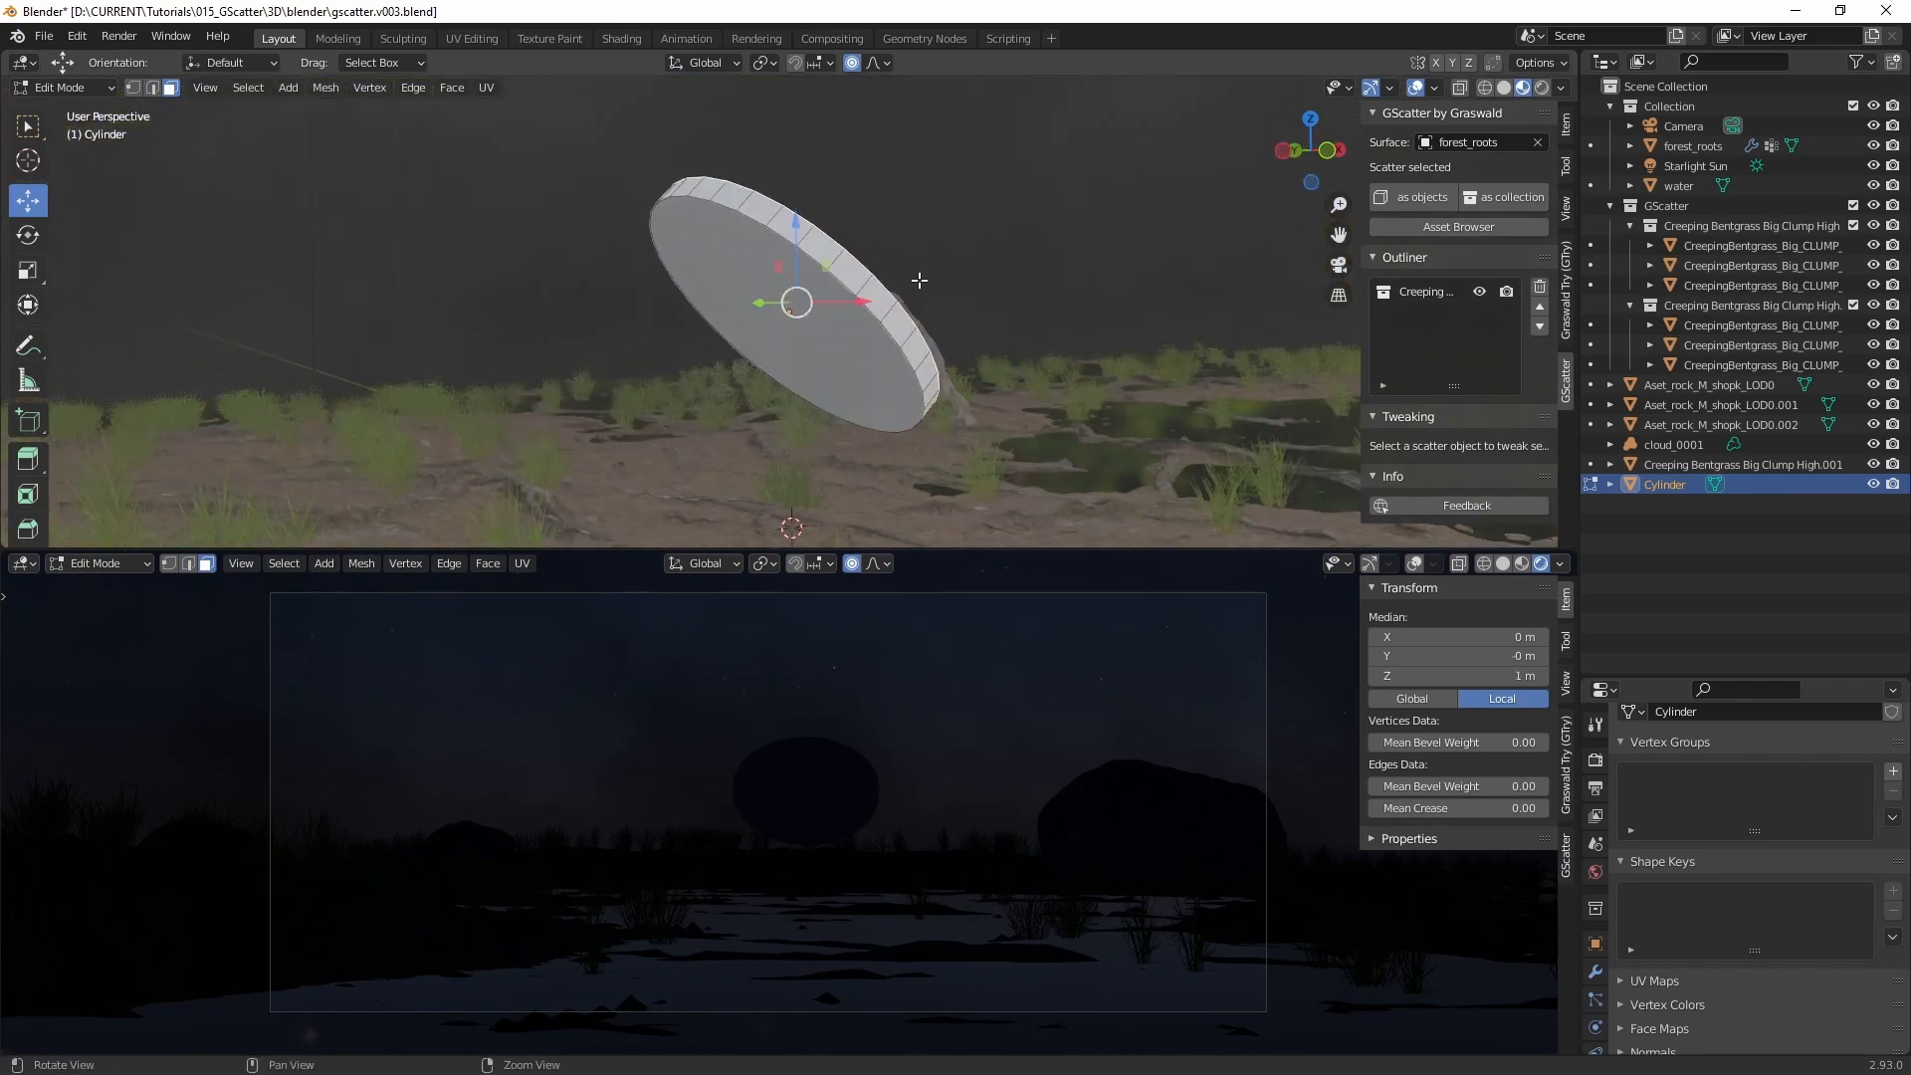
{"action": "left_click", "coordinate": [774, 321]}
{"action": "middle_click_drag", "start_coordinate": [774, 321], "coordinate": [816, 312]}
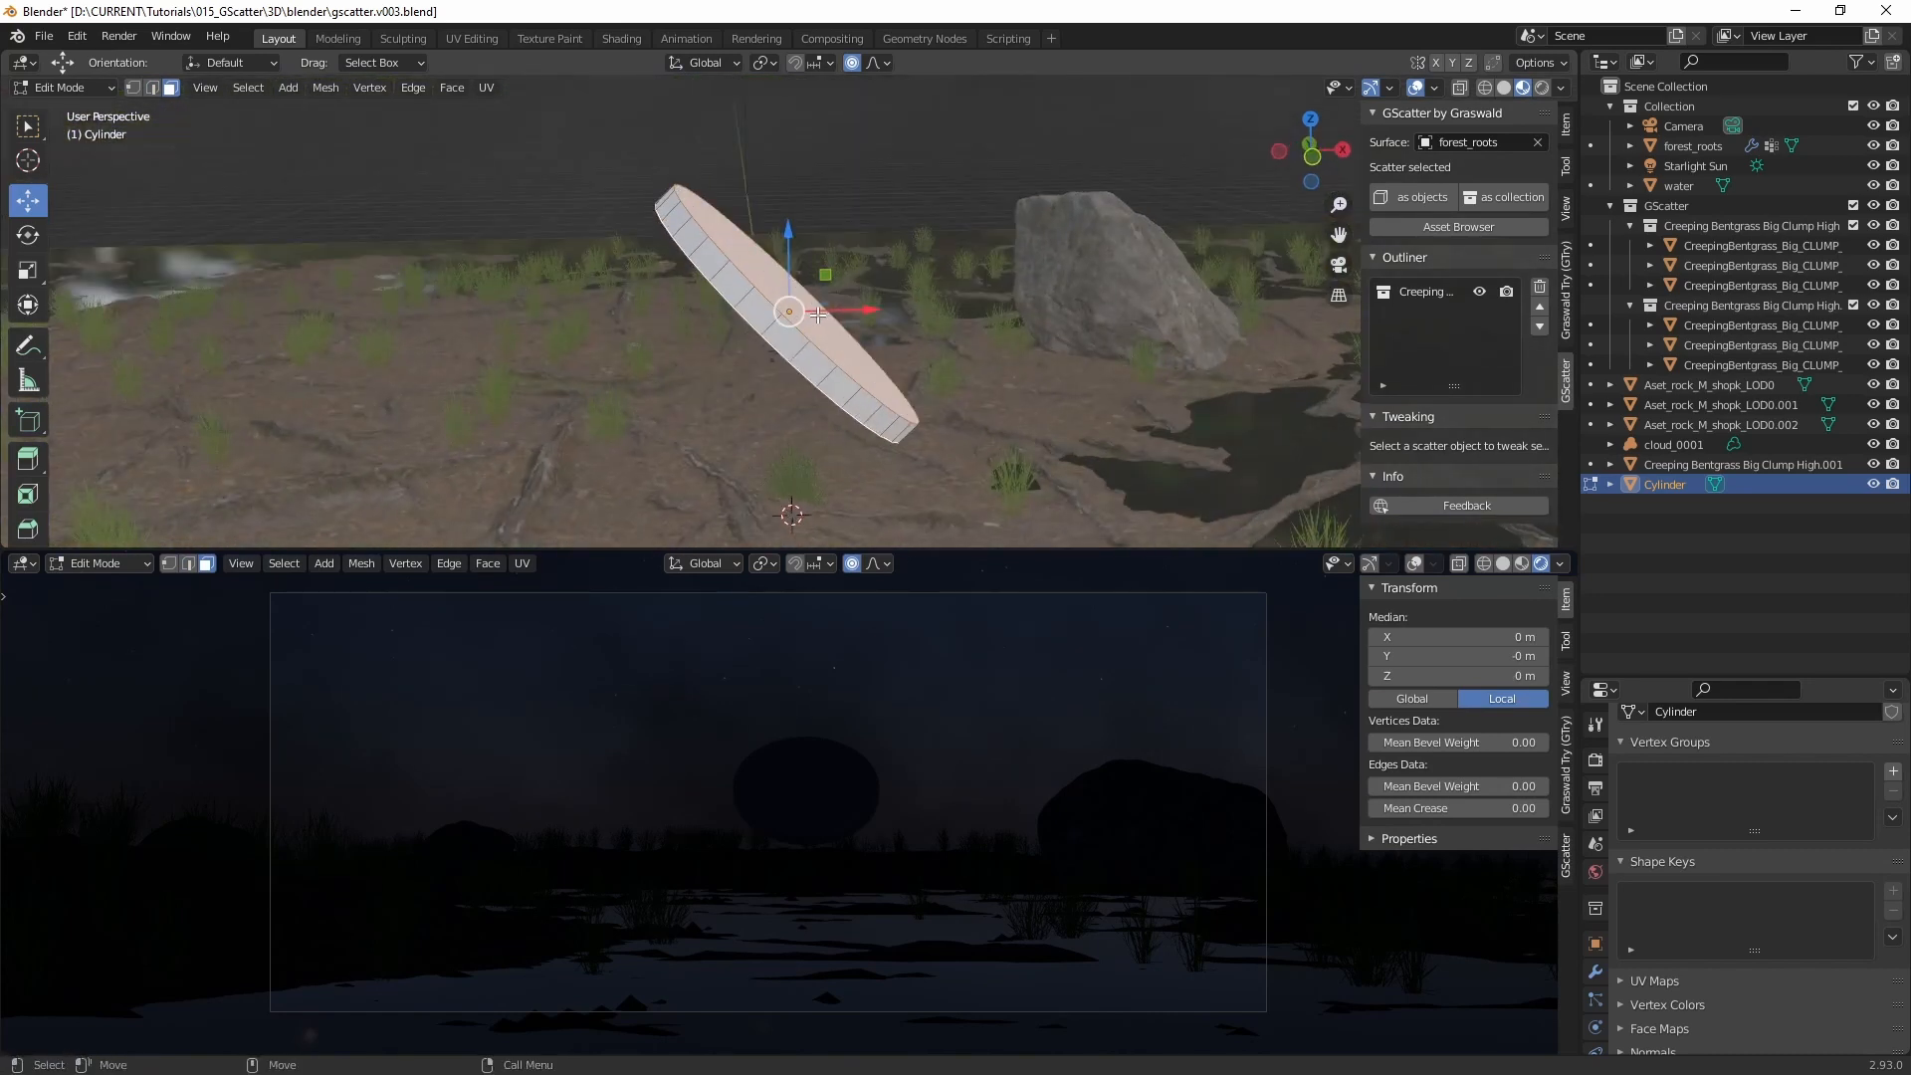
{"action": "key", "text": "x"}
{"action": "left_click", "coordinate": [797, 364]}
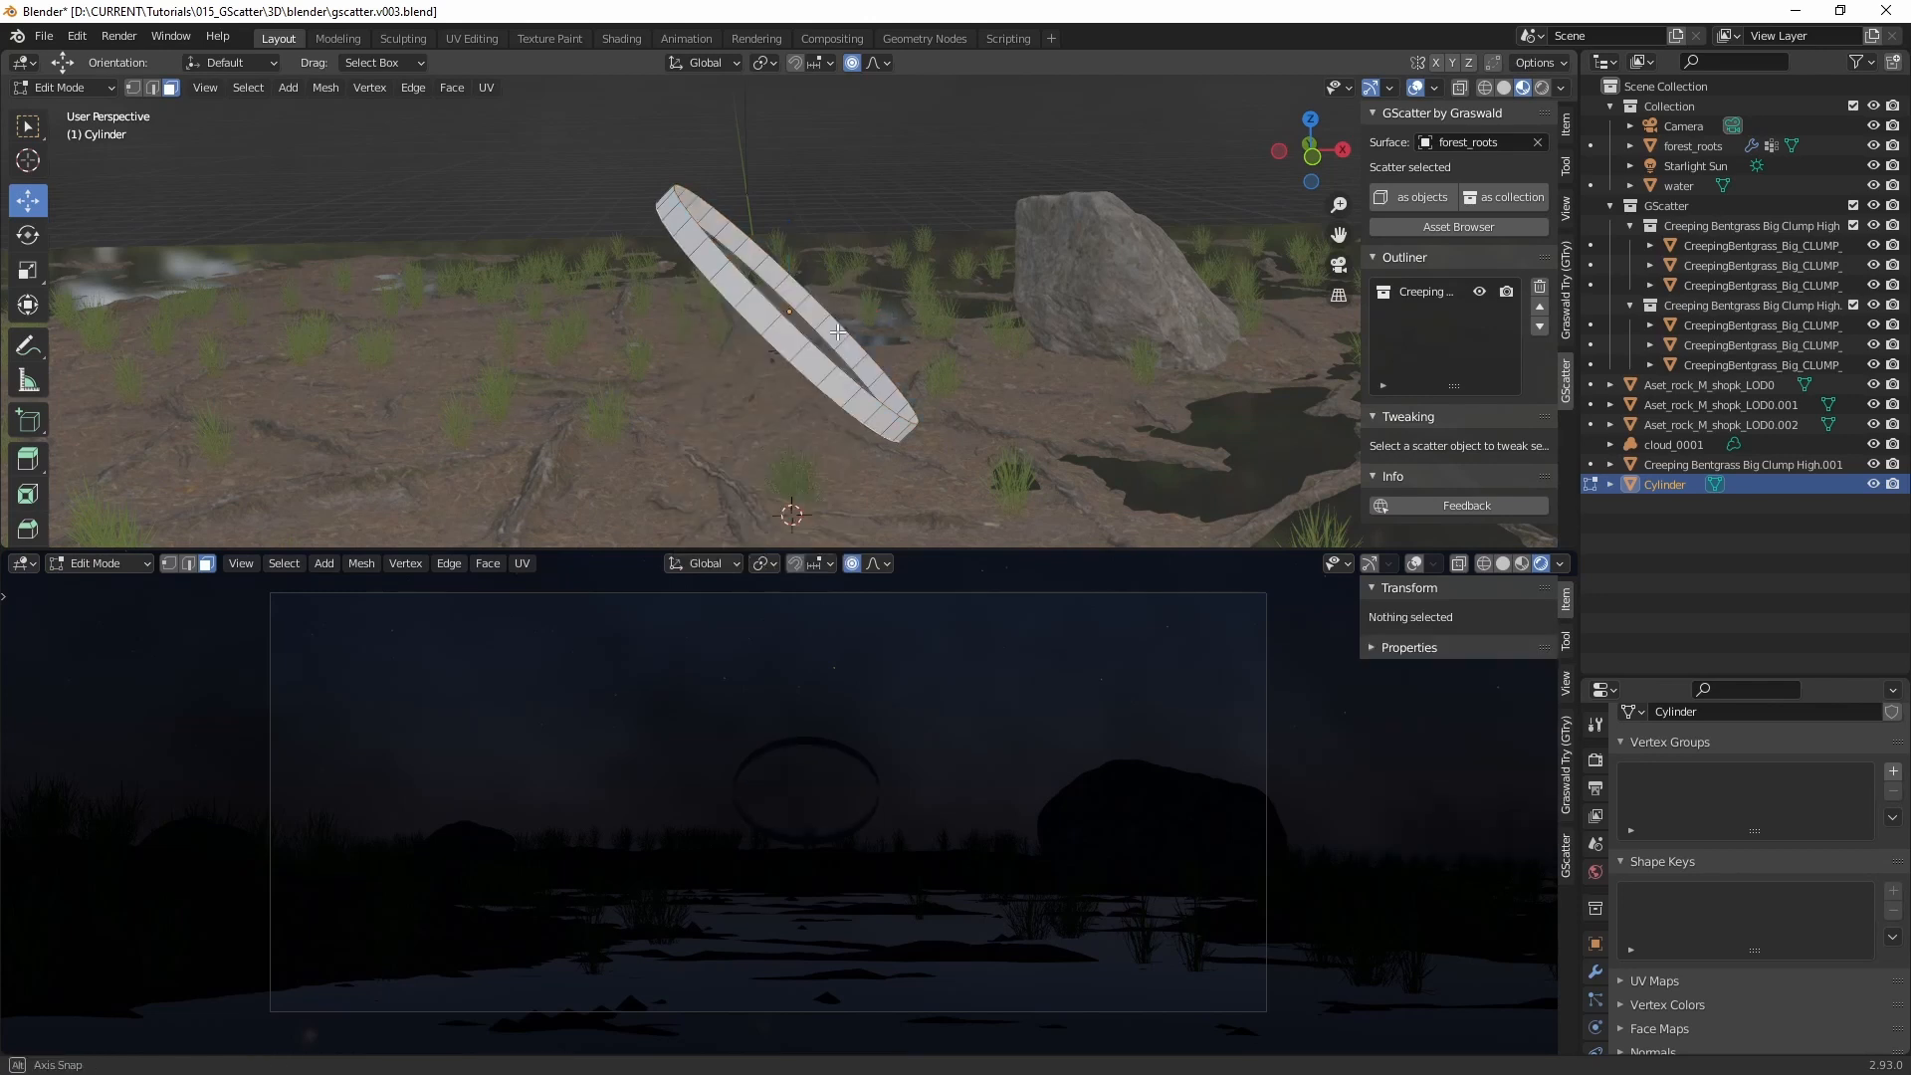
Step: Select the whole loop of faces around the open ring
{"action": "middle_click_drag", "start_coordinate": [838, 333], "coordinate": [666, 354]}
{"action": "left_click", "coordinate": [683, 355], "text": "alt"}
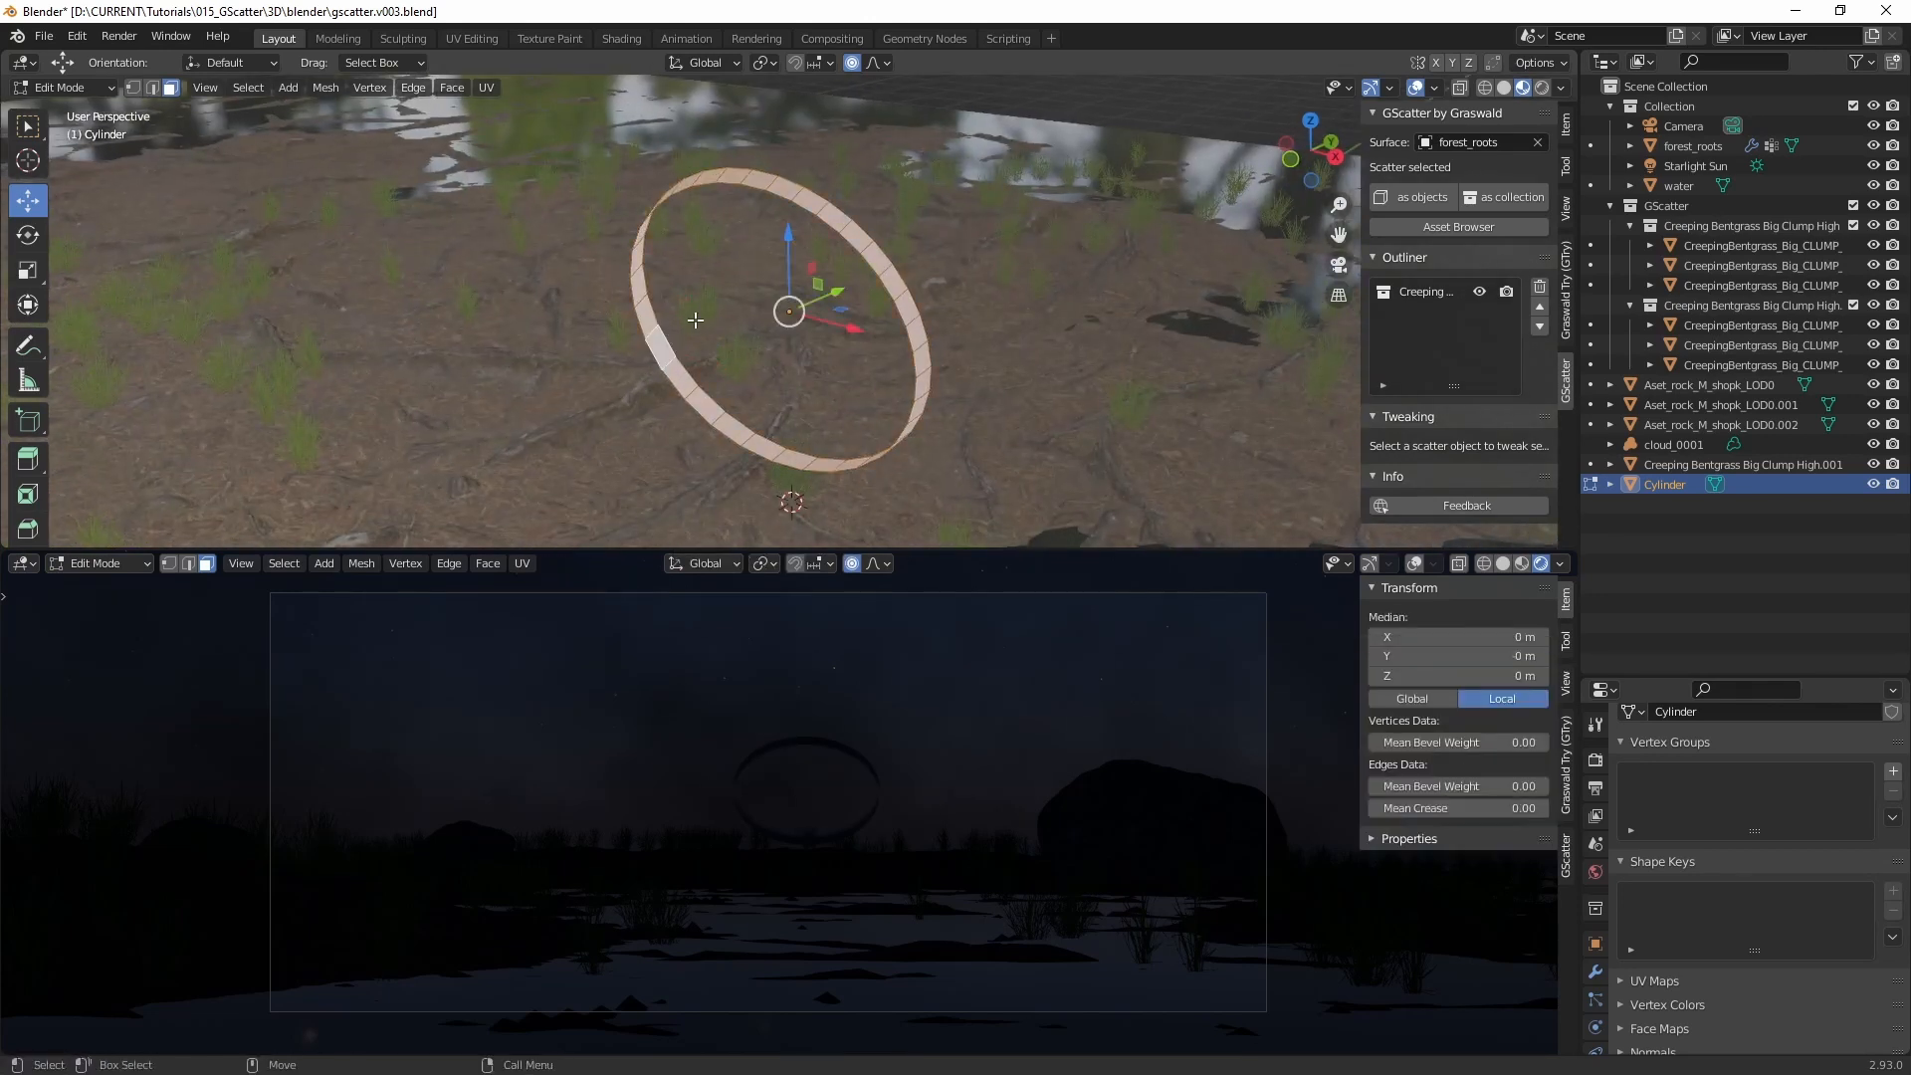
{"action": "right_click", "coordinate": [653, 352]}
{"action": "left_click", "coordinate": [649, 372]}
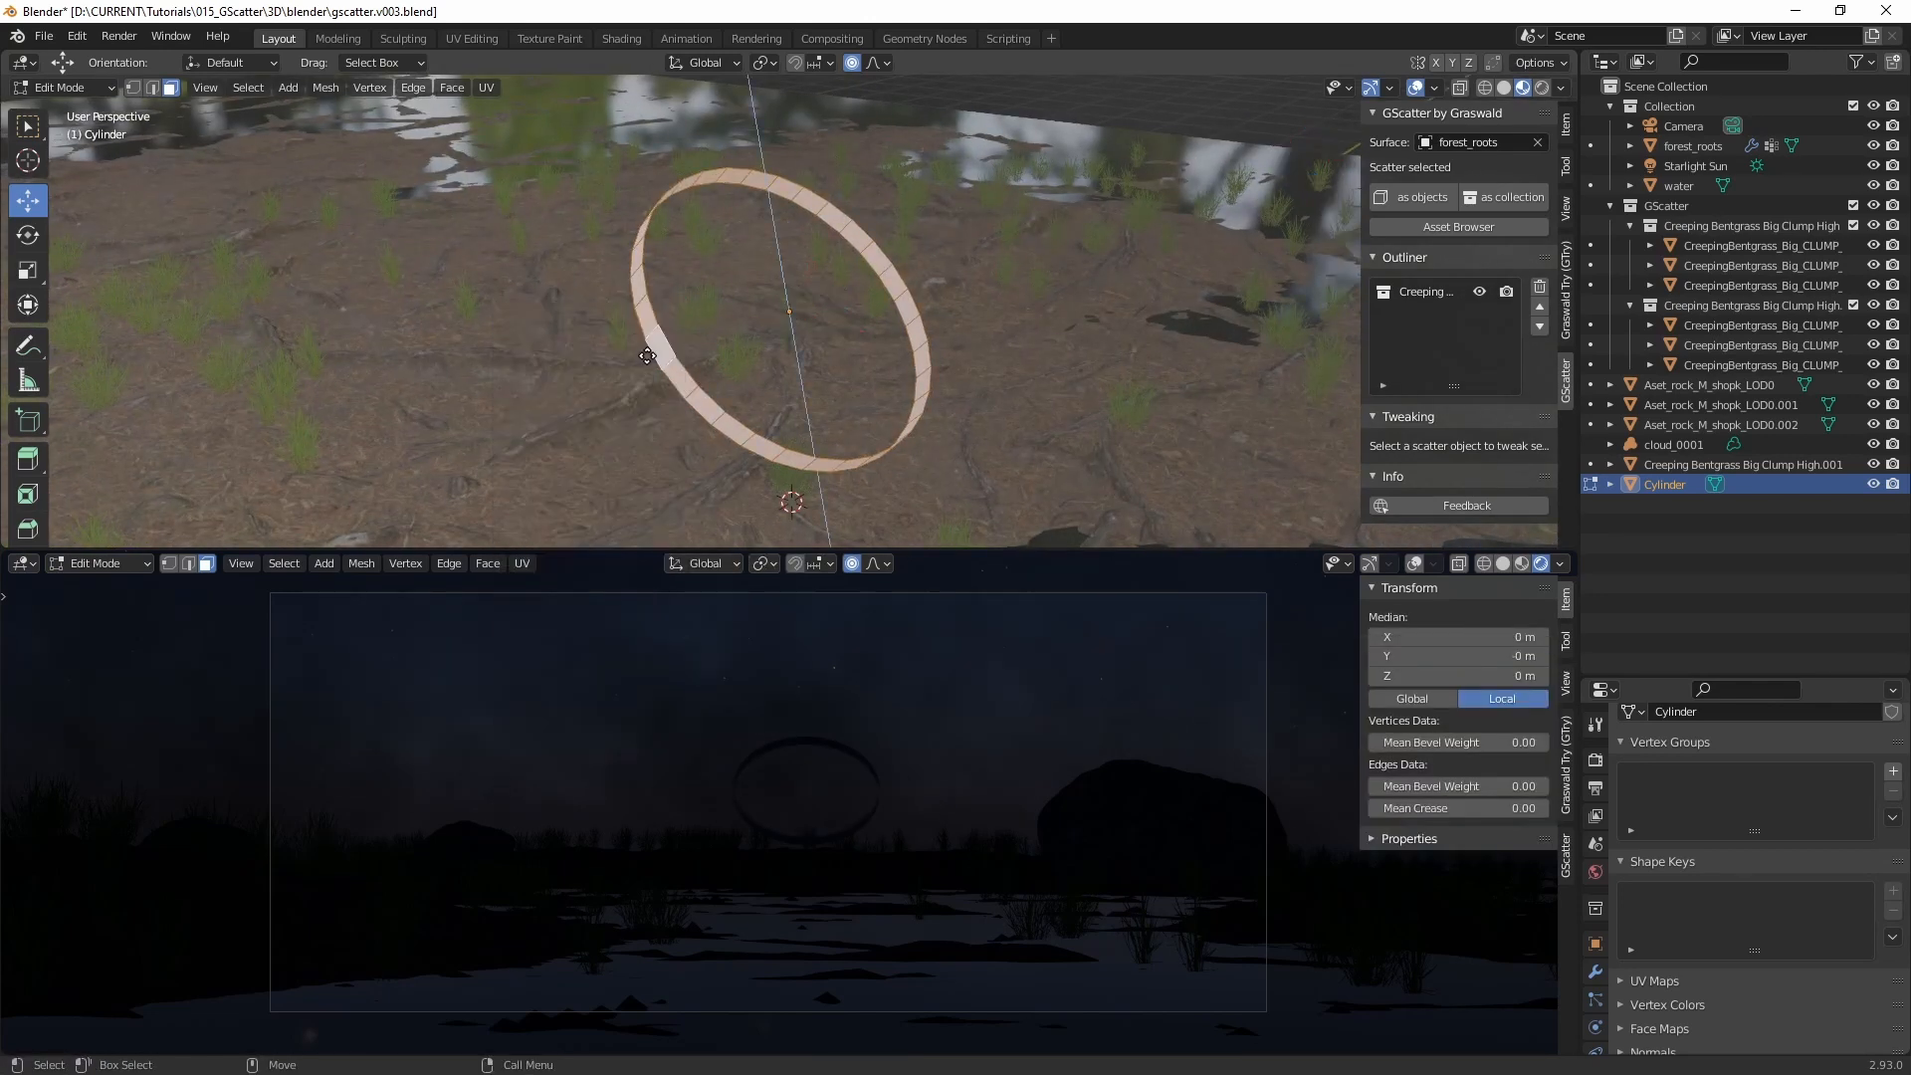
{"action": "left_click", "coordinate": [651, 350]}
{"action": "key", "text": "ctrl+z"}
Step: Extrude the ring's face loop along its normals by about 0.047 m
{"action": "right_click", "coordinate": [649, 327]}
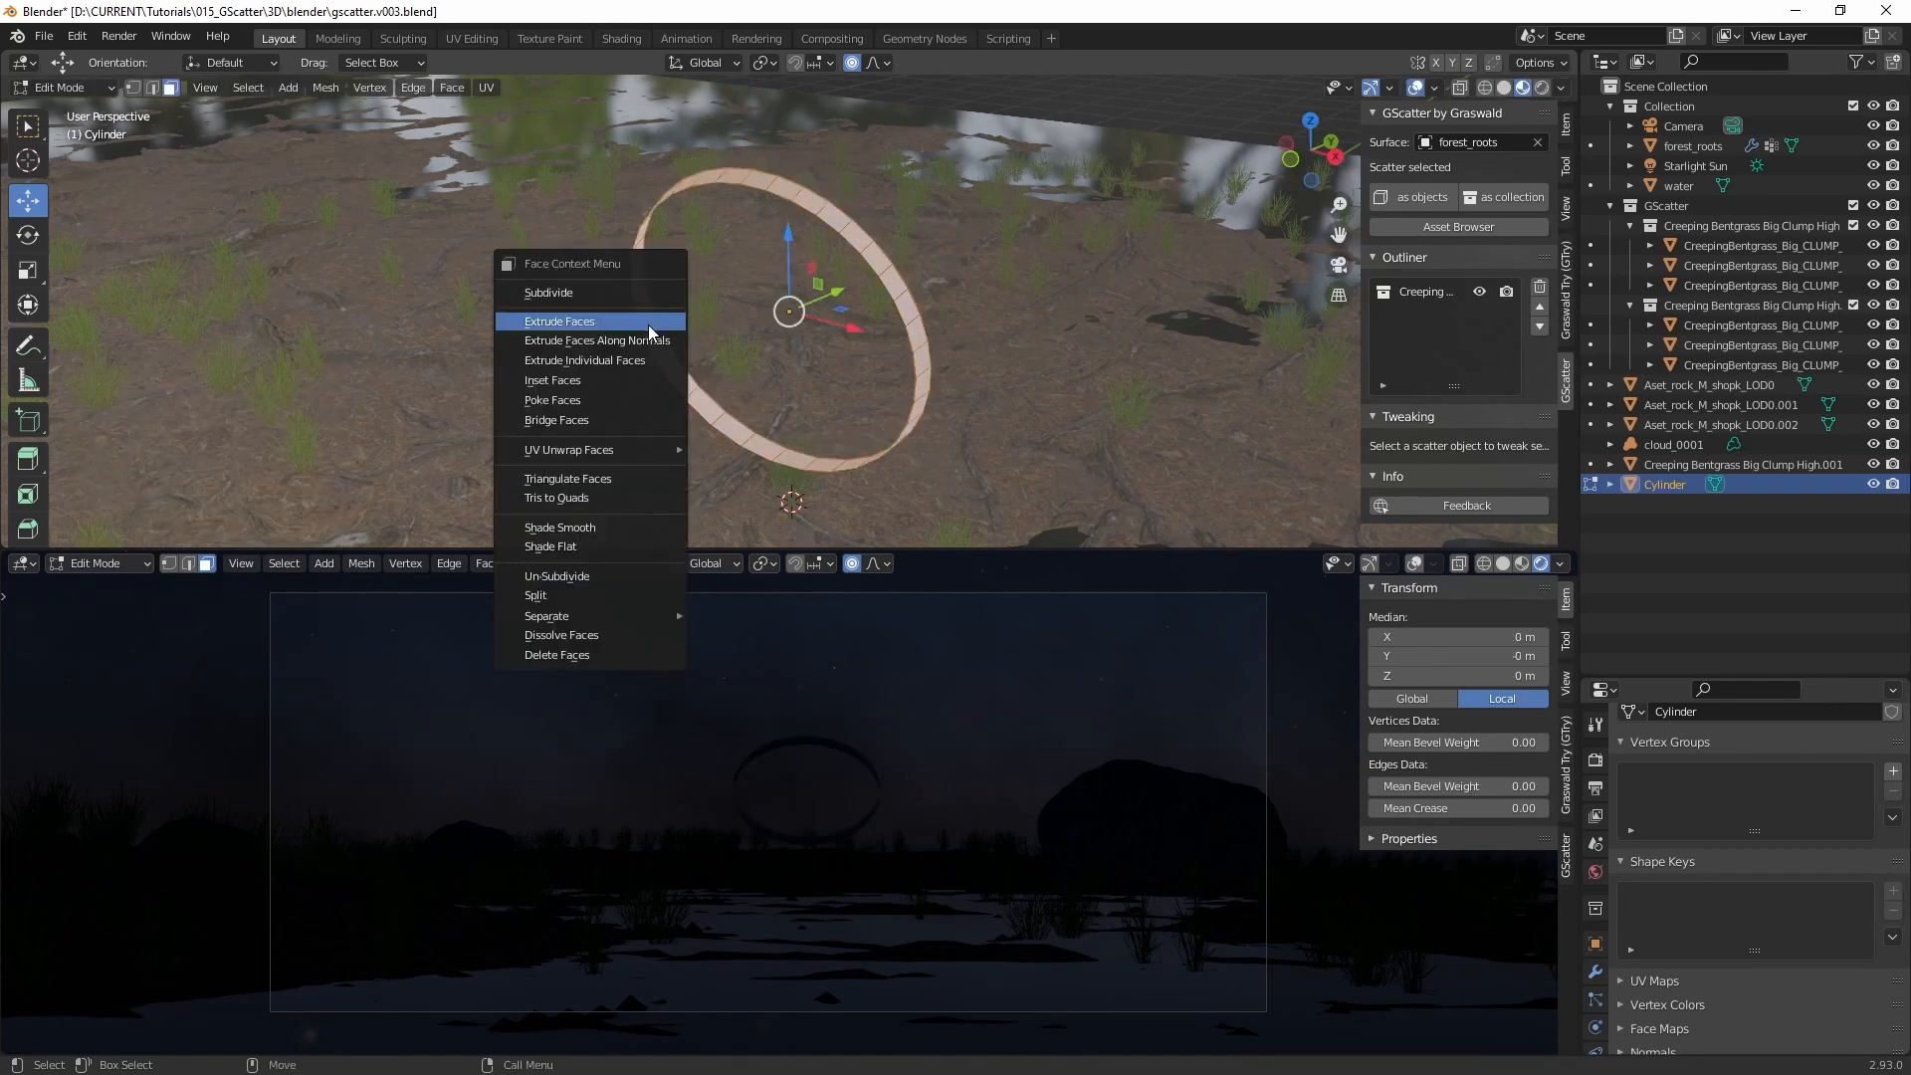
{"action": "left_click", "coordinate": [649, 341]}
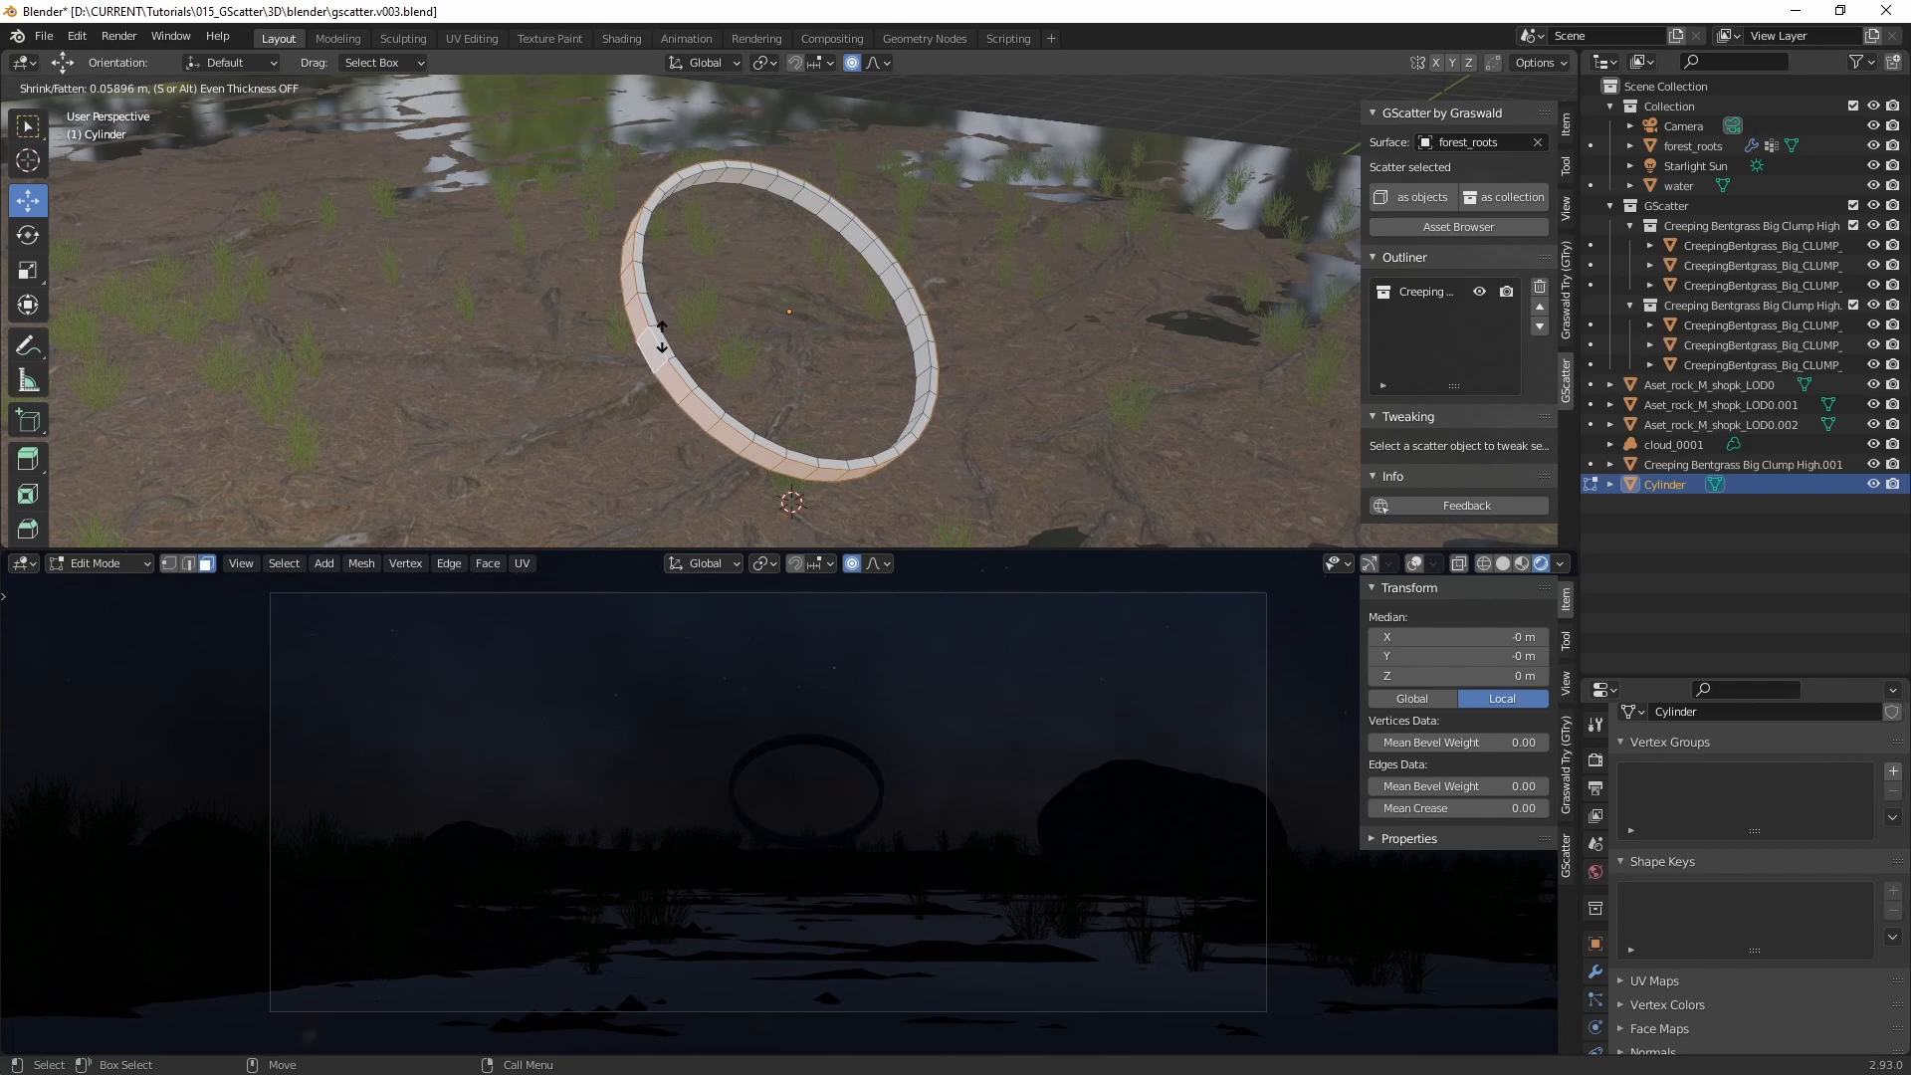
{"action": "left_click", "coordinate": [661, 339]}
Step: Grow the face selection on the extruded ring with Select More so it also covers the rim faces
{"action": "scroll", "coordinate": [659, 281], "scroll_direction": "up", "scroll_amount": 4}
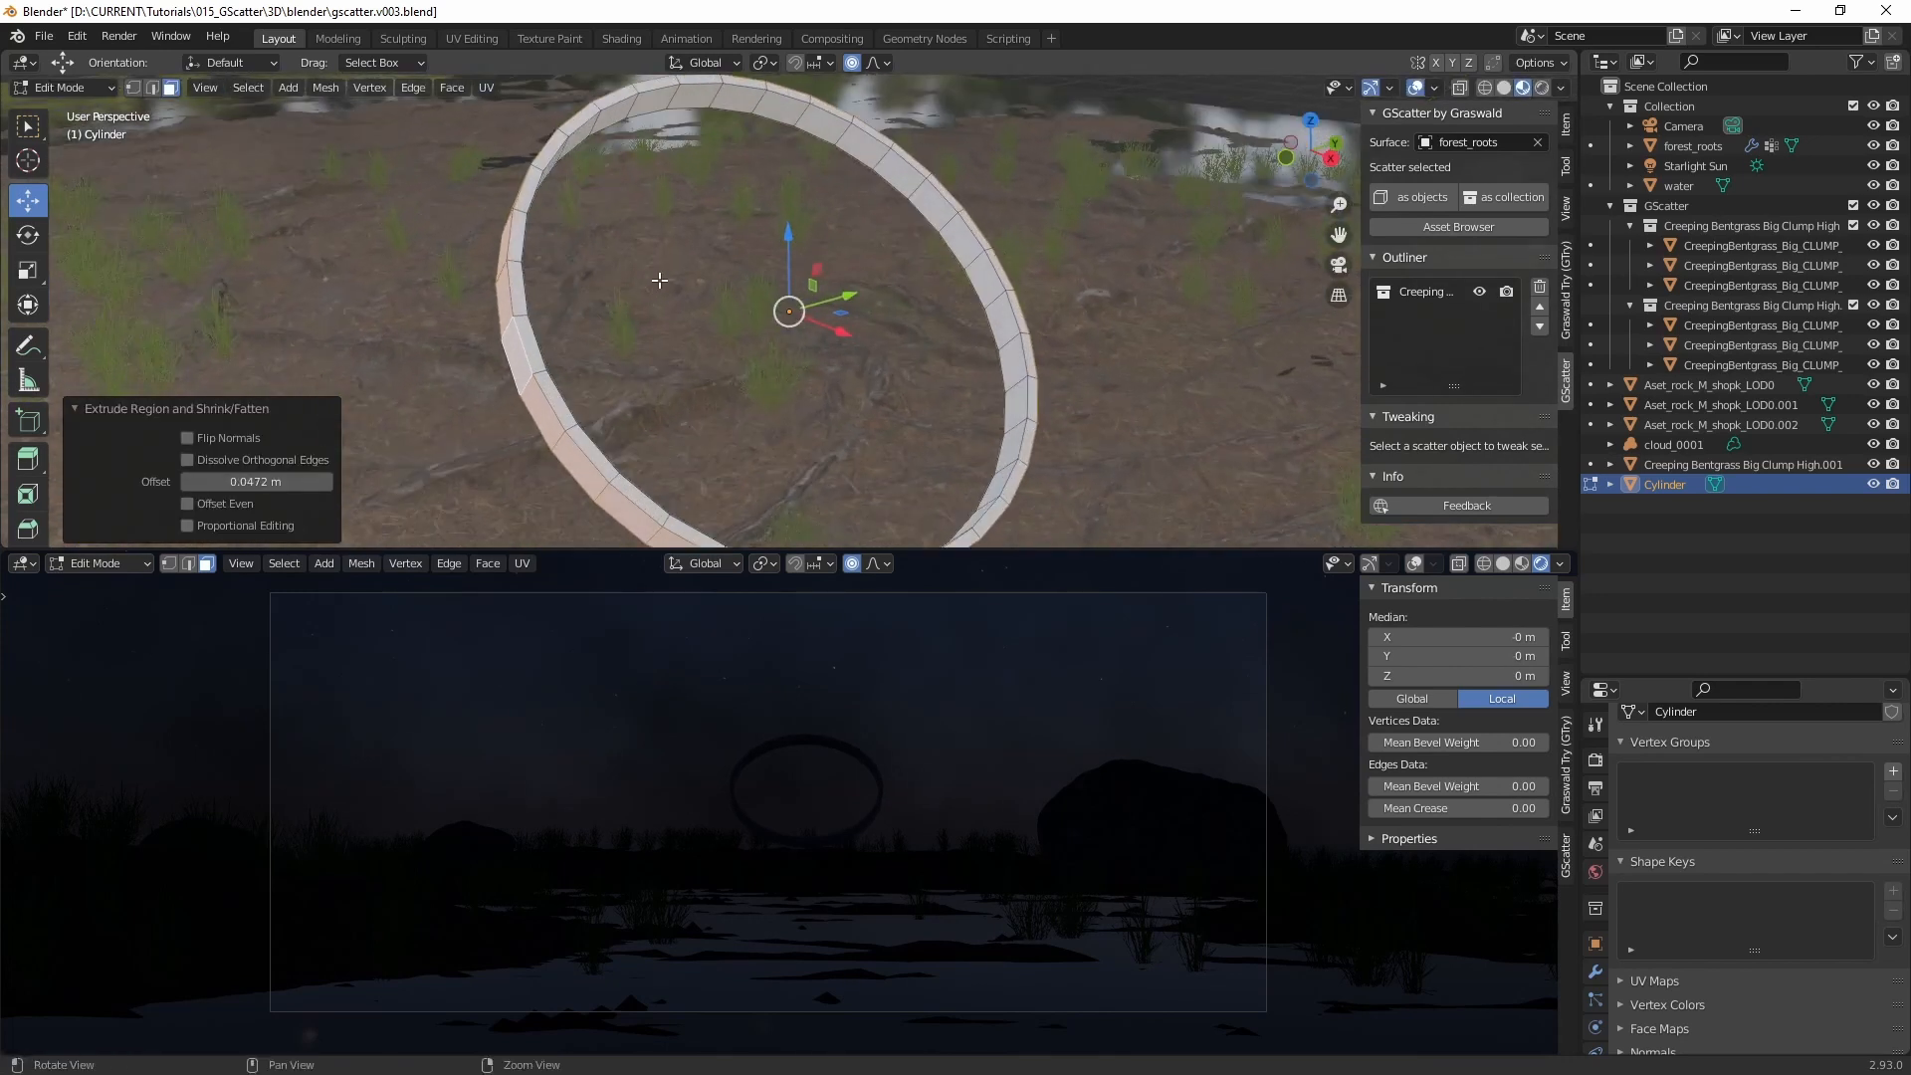
{"action": "middle_click_drag", "start_coordinate": [659, 280], "coordinate": [751, 218], "text": "shift"}
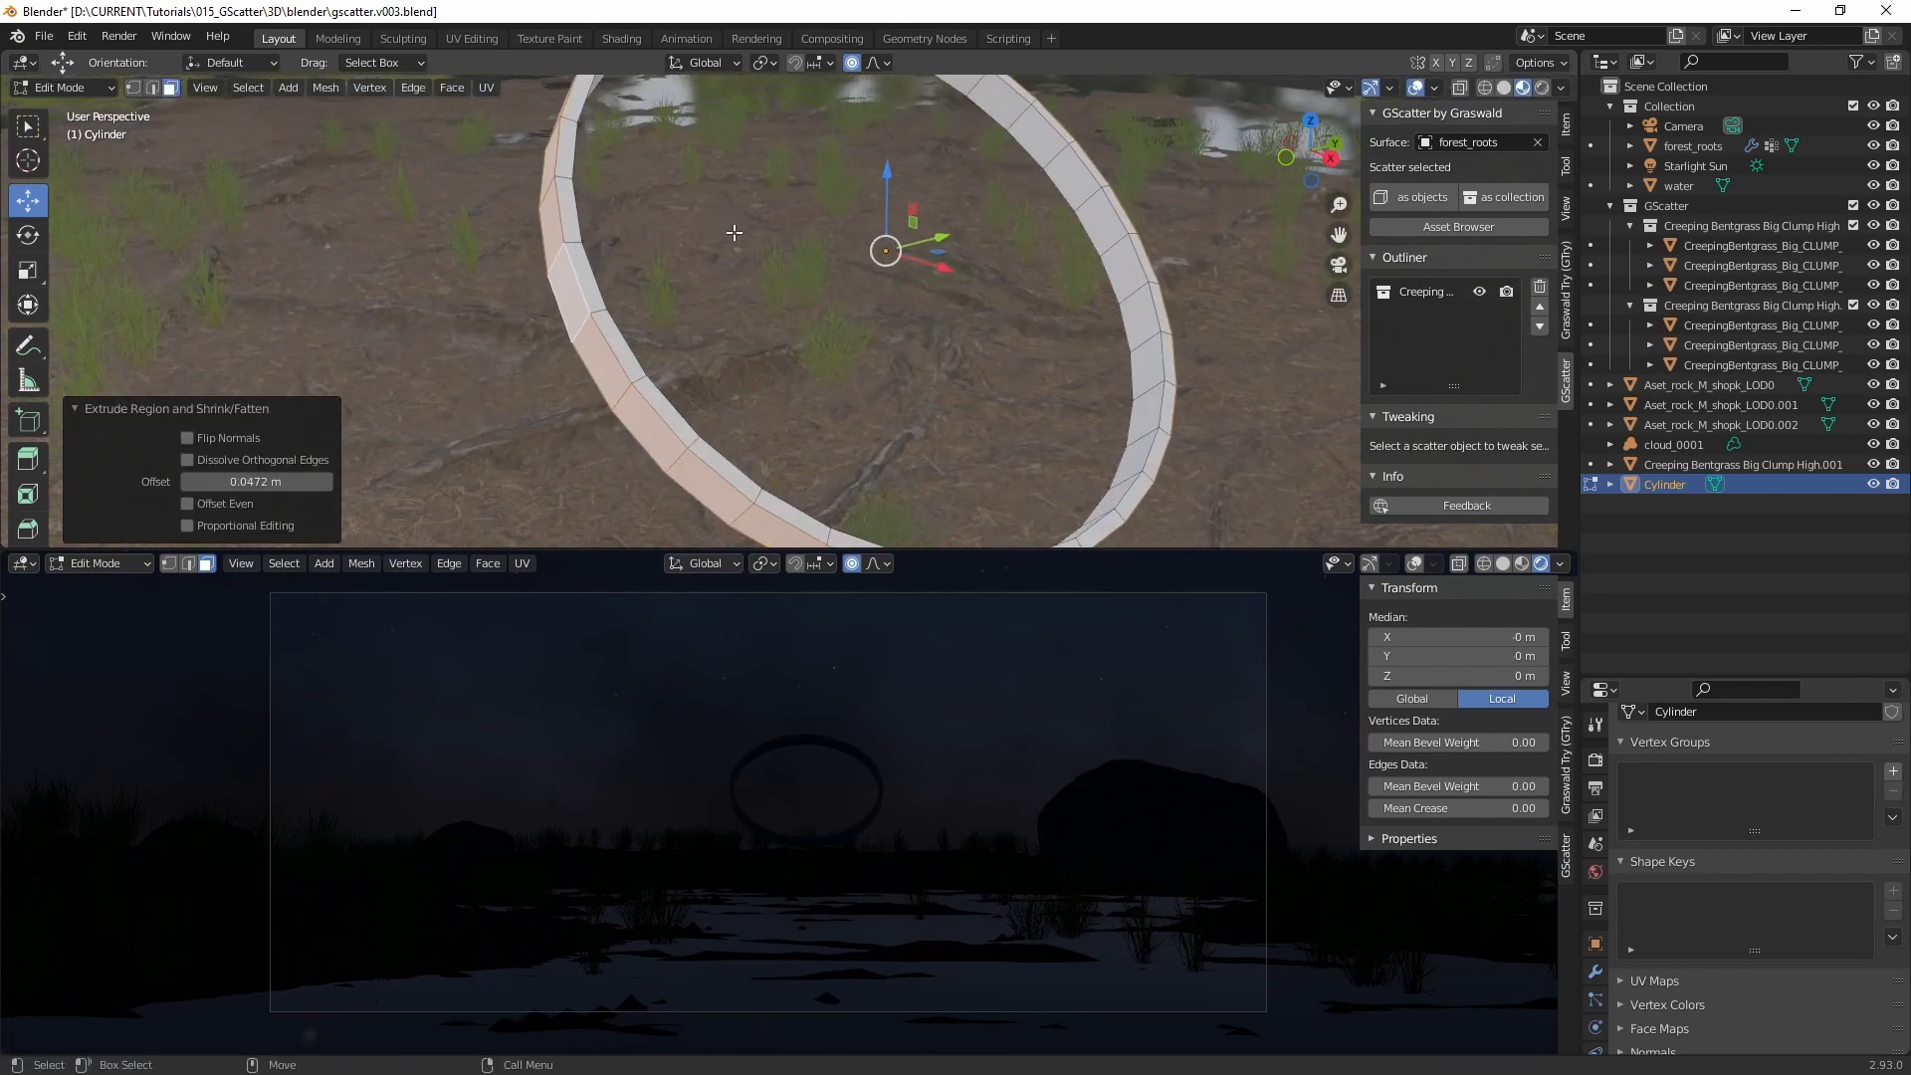
{"action": "key", "text": "ctrl+KP_Add"}
{"action": "middle_click_drag", "start_coordinate": [750, 256], "coordinate": [689, 277]}
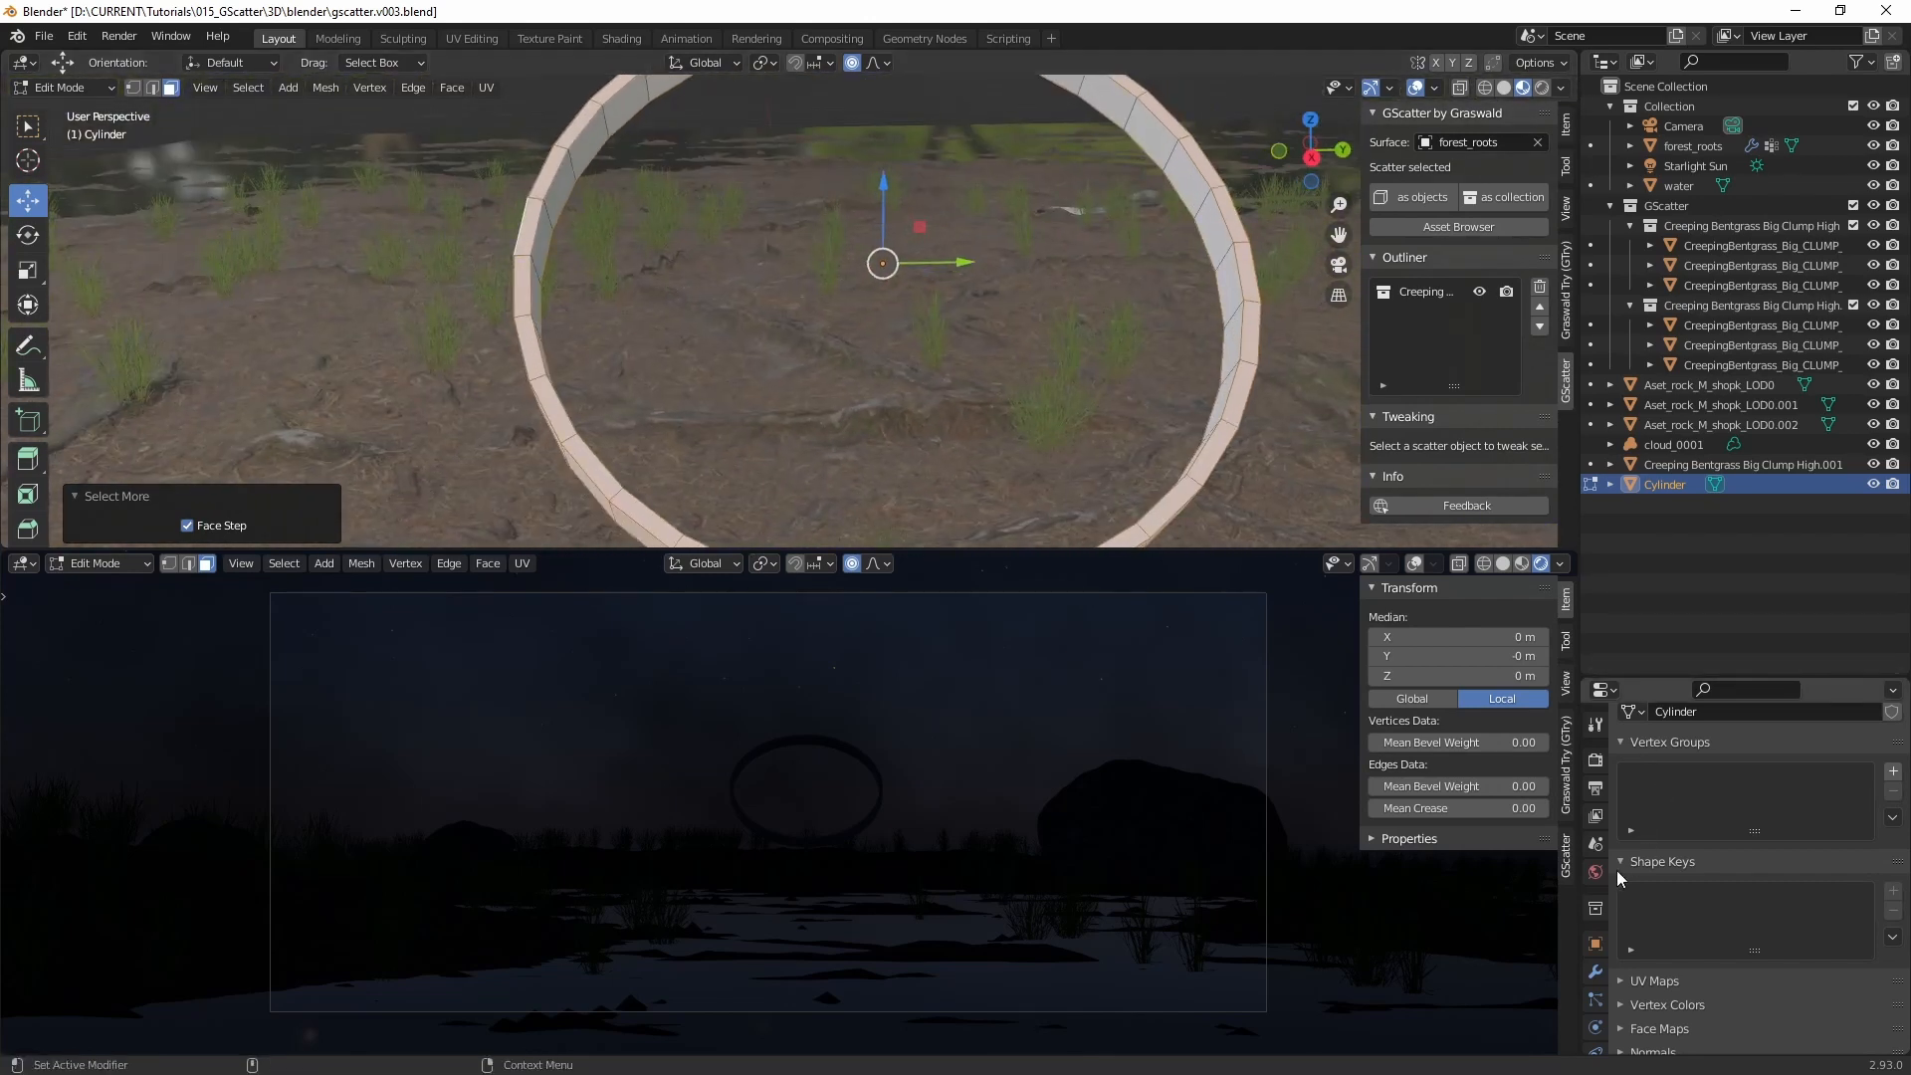
Step: Create a new material on the ring and add a second, empty material slot
{"action": "left_click", "coordinate": [1595, 1000]}
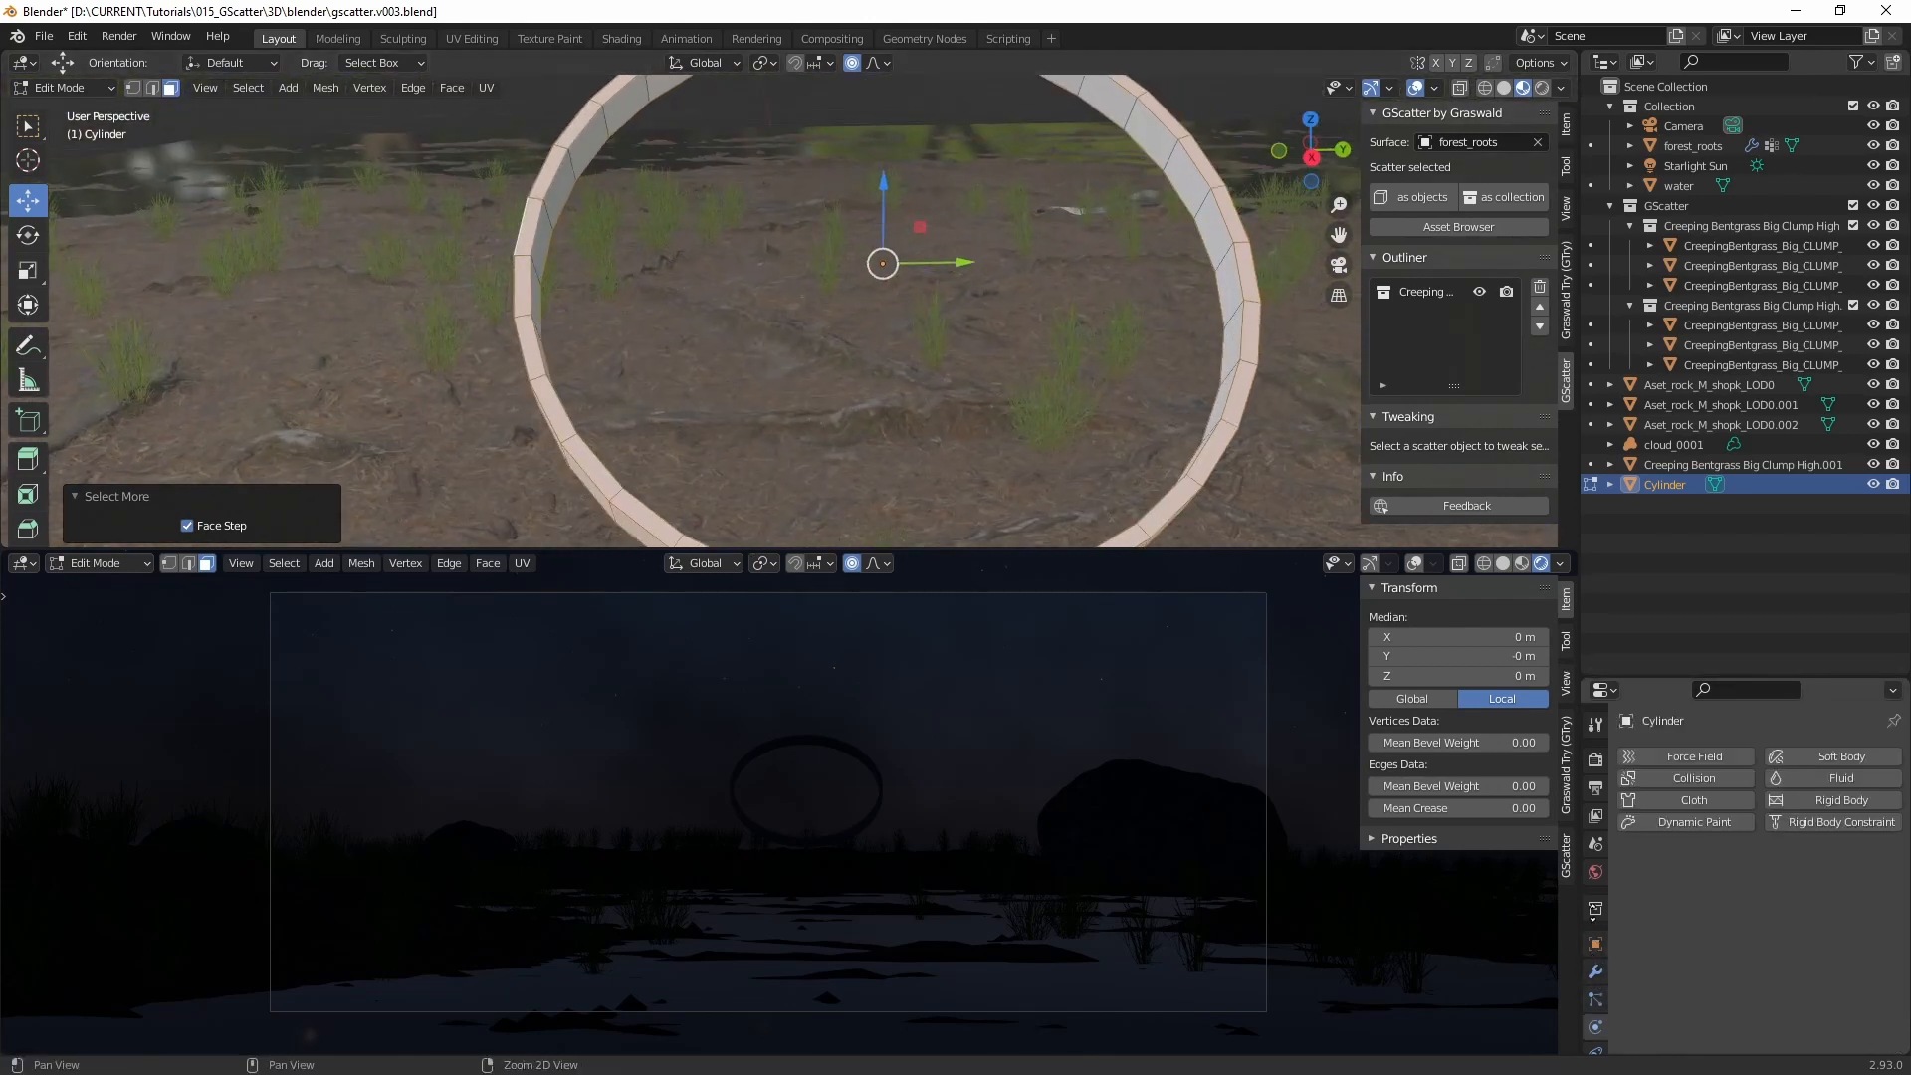
{"action": "scroll", "coordinate": [1598, 980], "scroll_direction": "down", "scroll_amount": 2}
{"action": "left_click", "coordinate": [1595, 1032]}
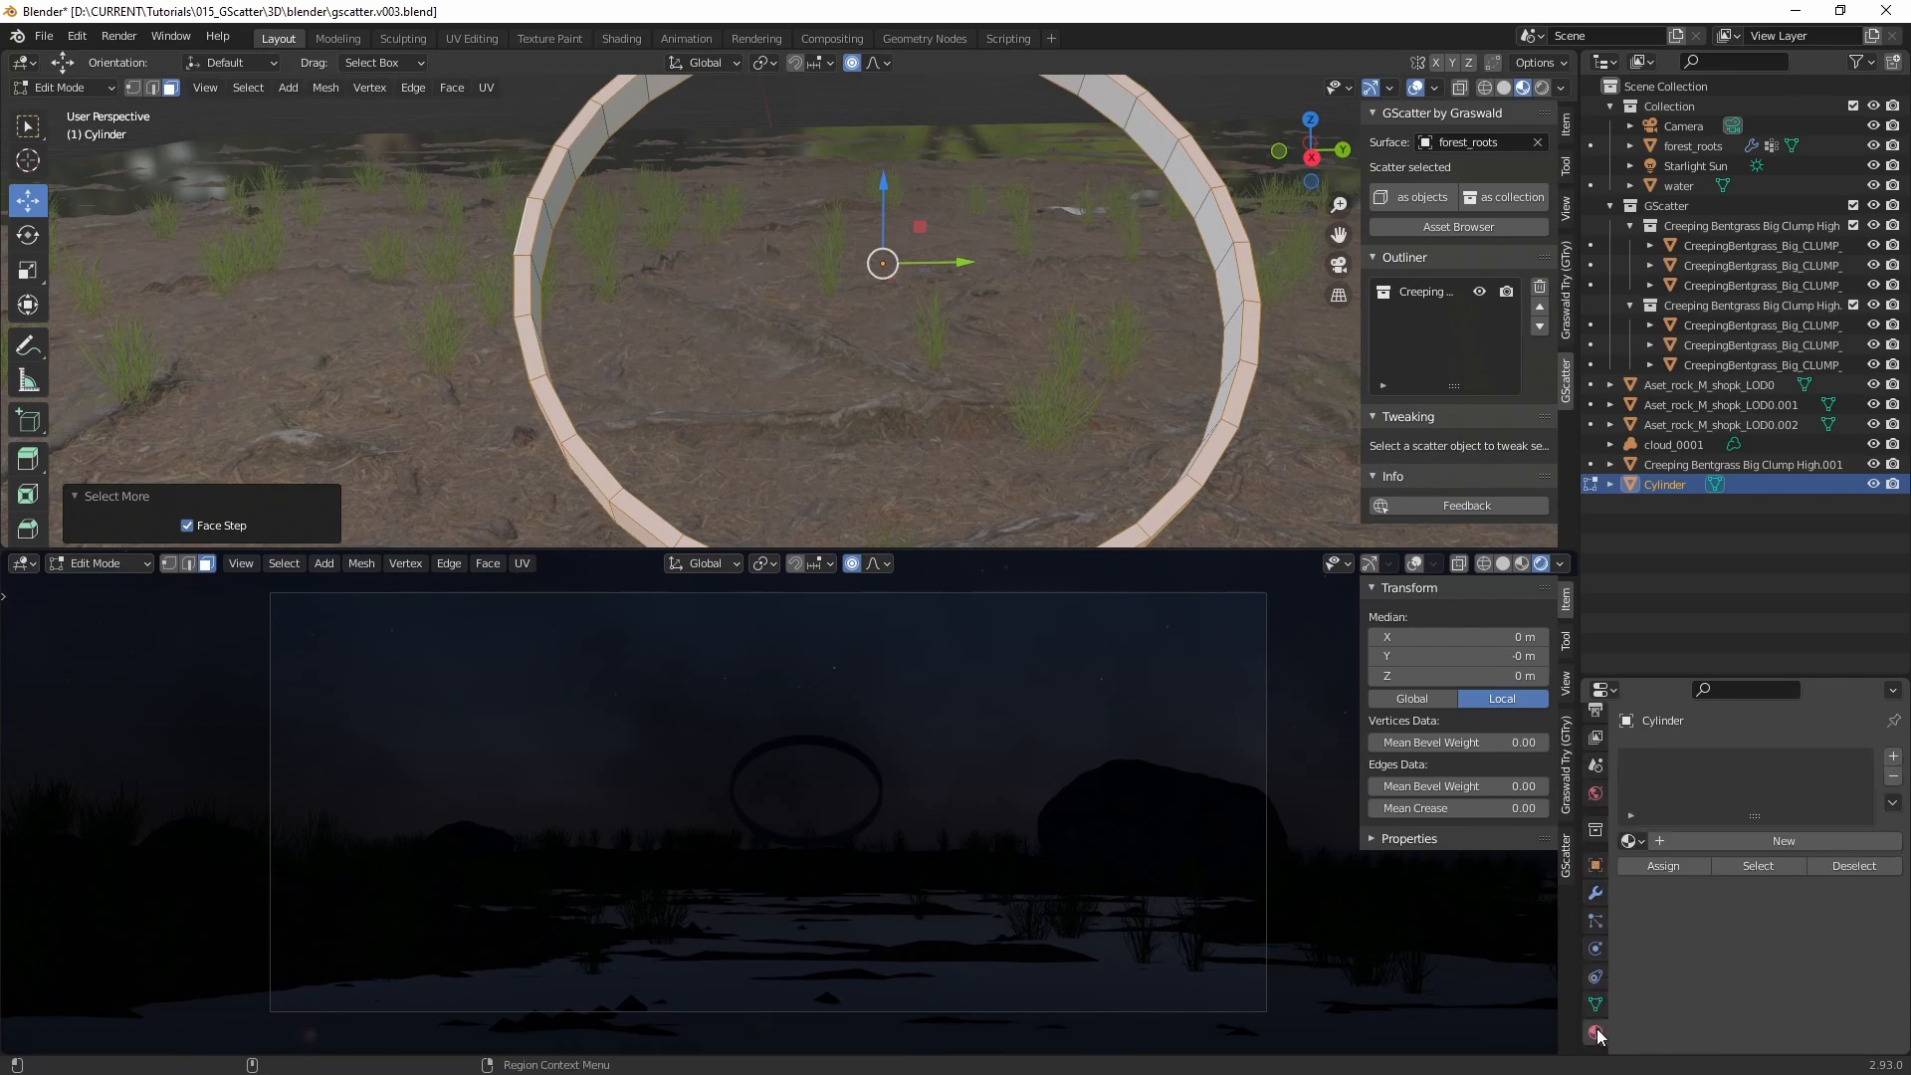
{"action": "left_click", "coordinate": [1735, 843]}
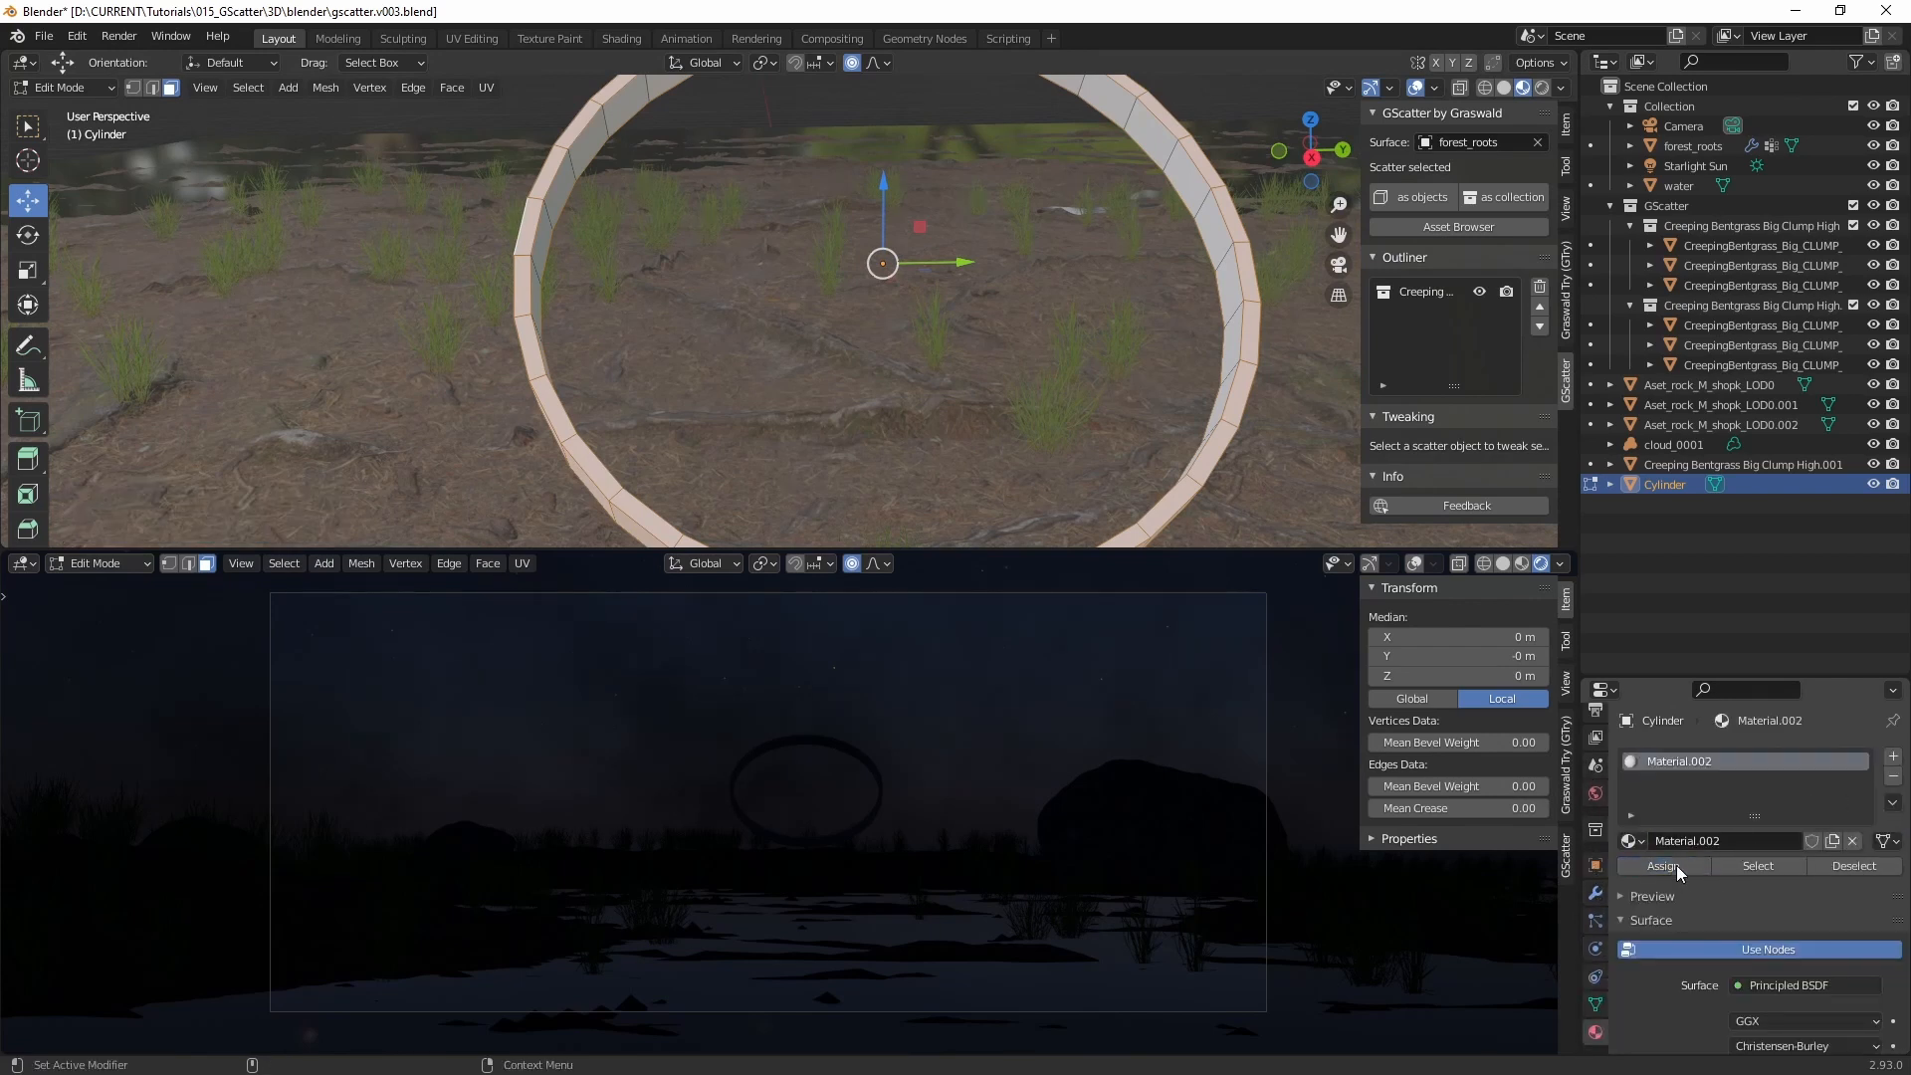
{"action": "left_click", "coordinate": [1893, 758]}
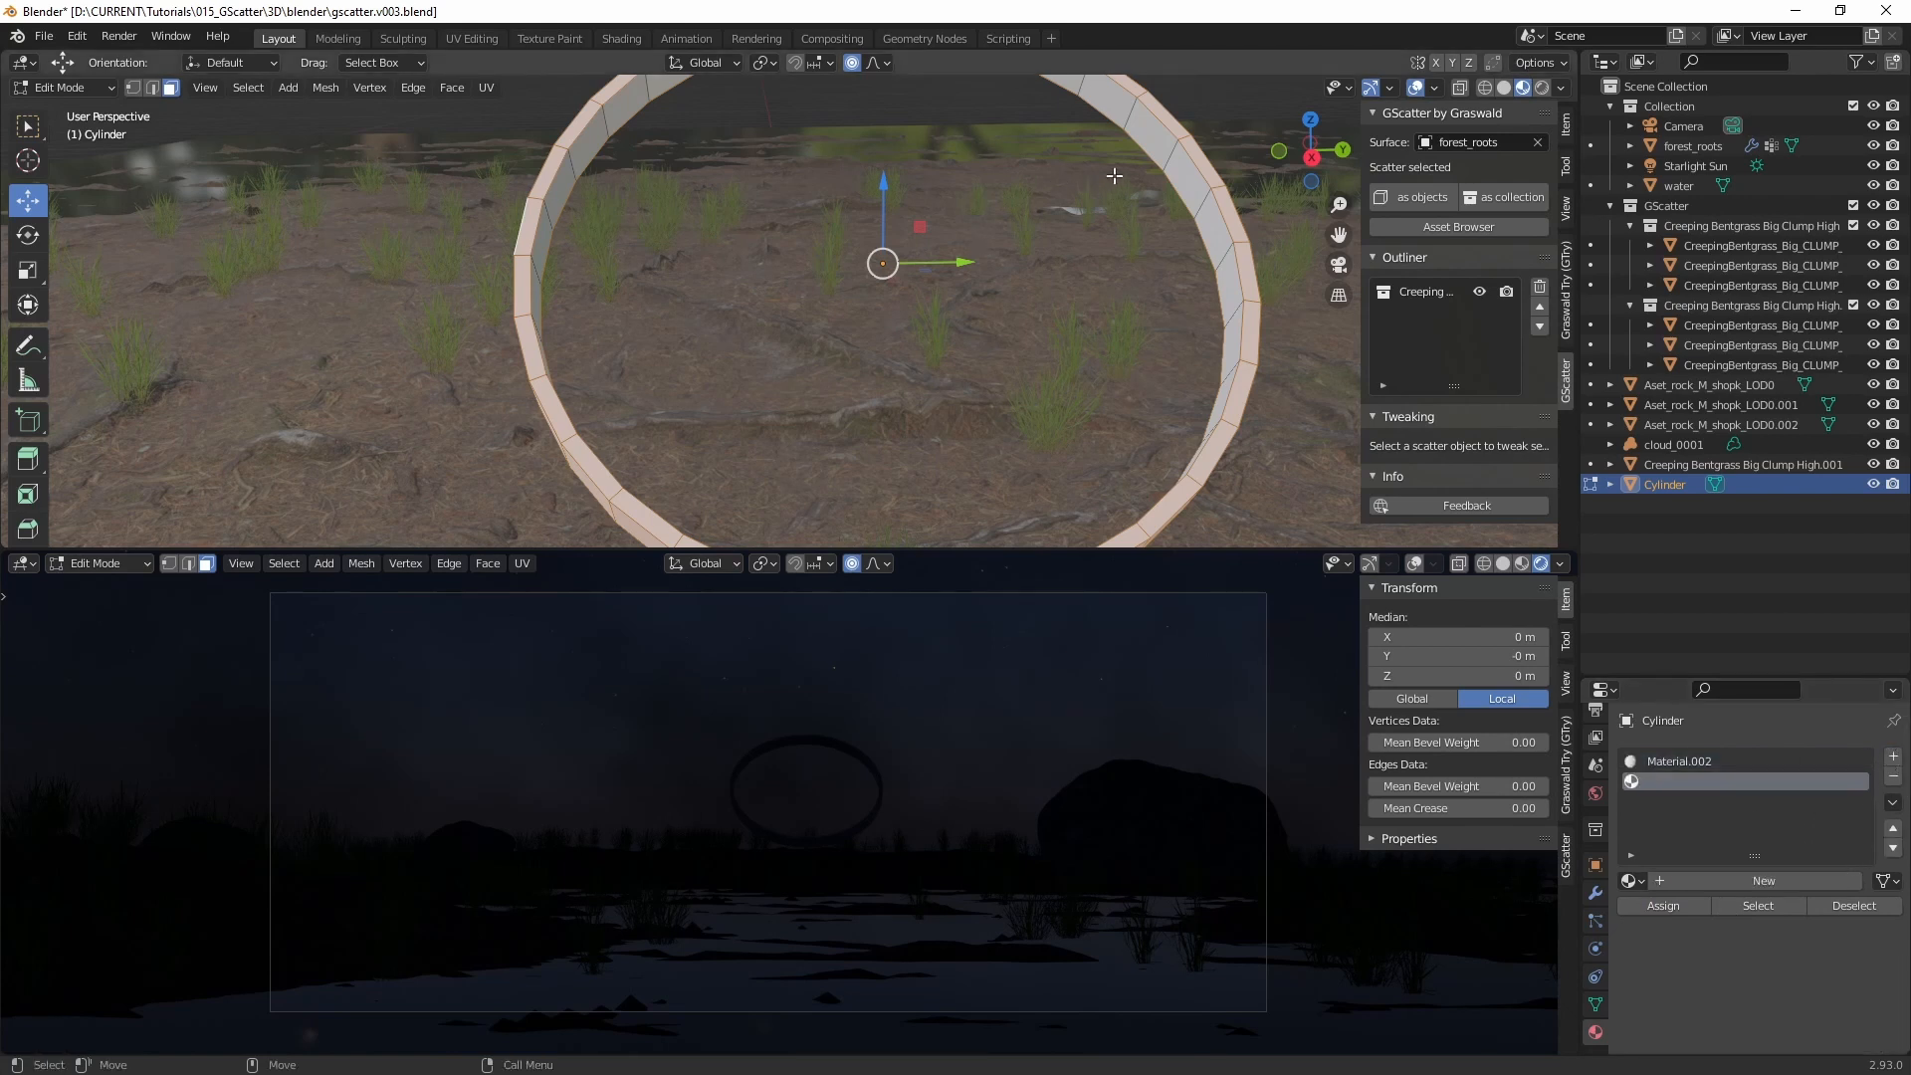
Step: Select the ring's inner faces and create a second material for them in the empty slot
{"action": "left_click", "coordinate": [1184, 176]}
{"action": "key", "text": "alt+a"}
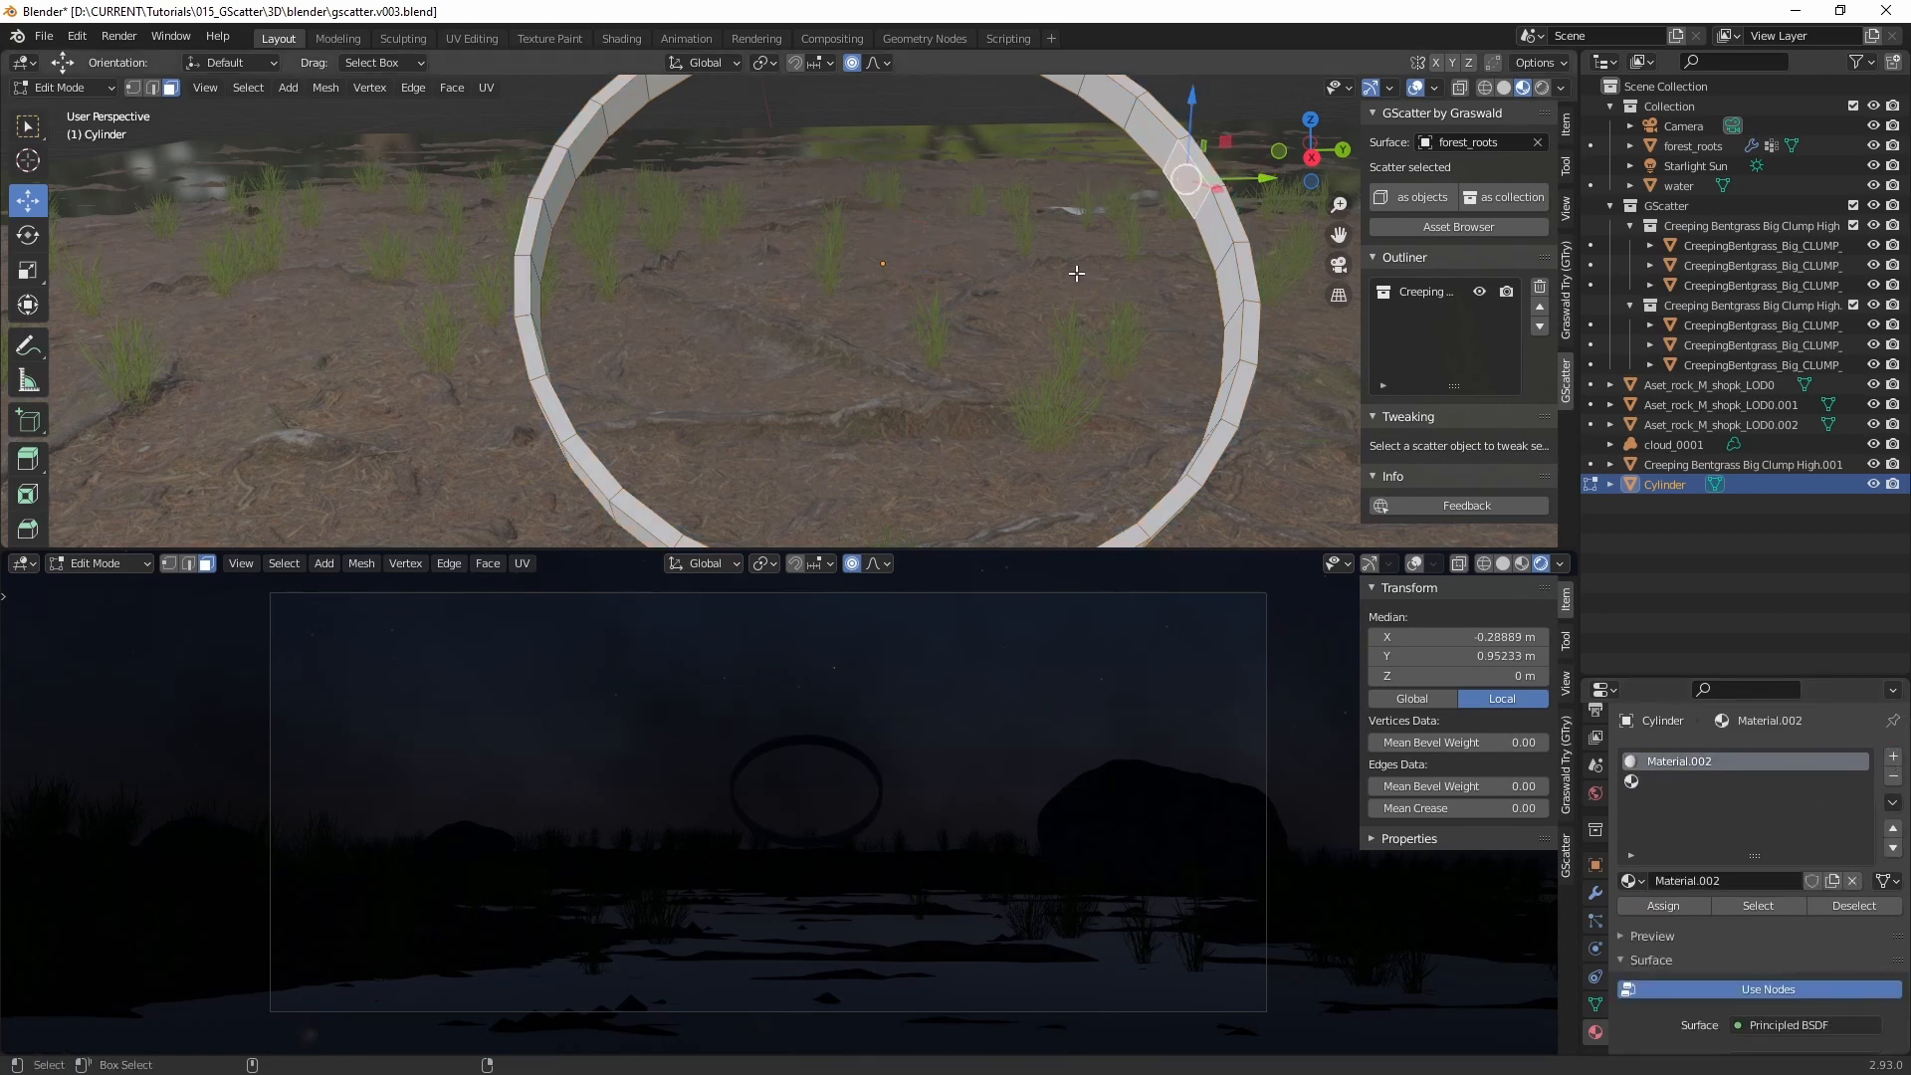
{"action": "key", "text": "a"}
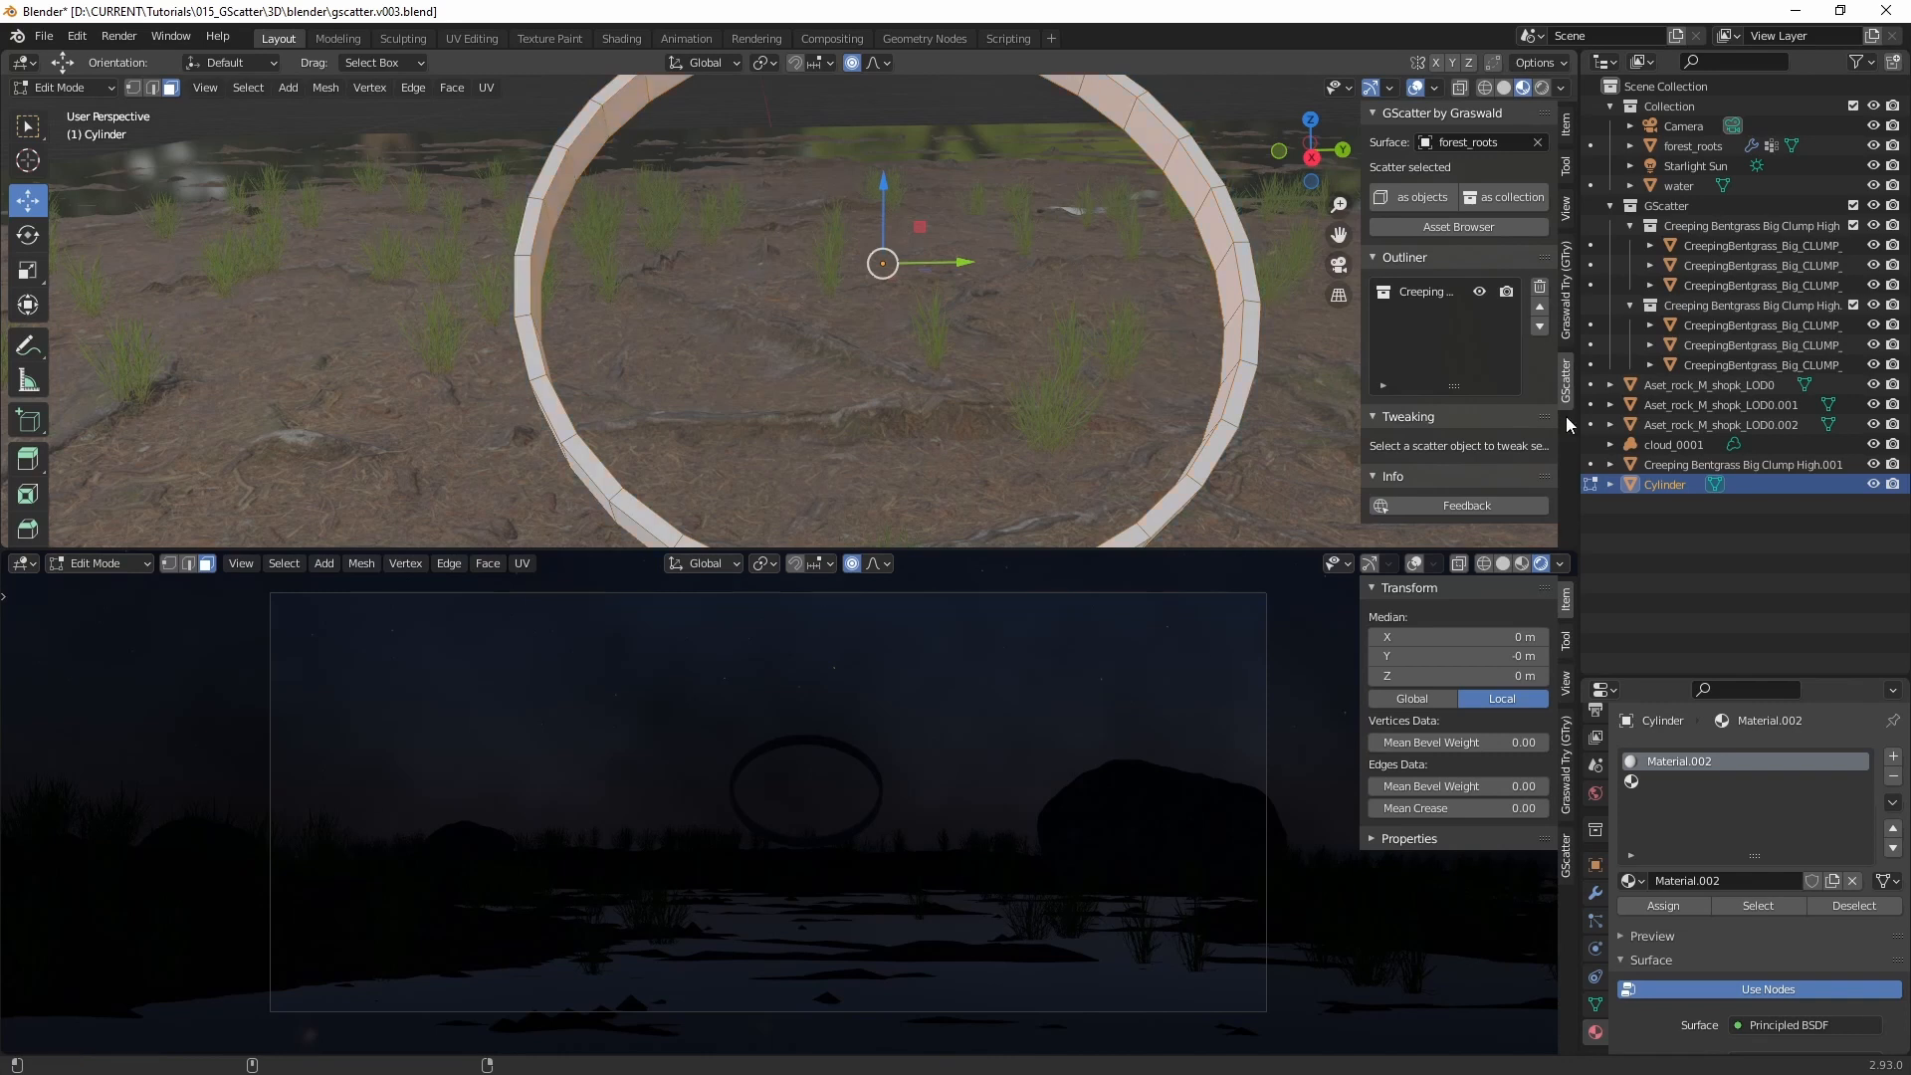
{"action": "left_click", "coordinate": [1674, 783]}
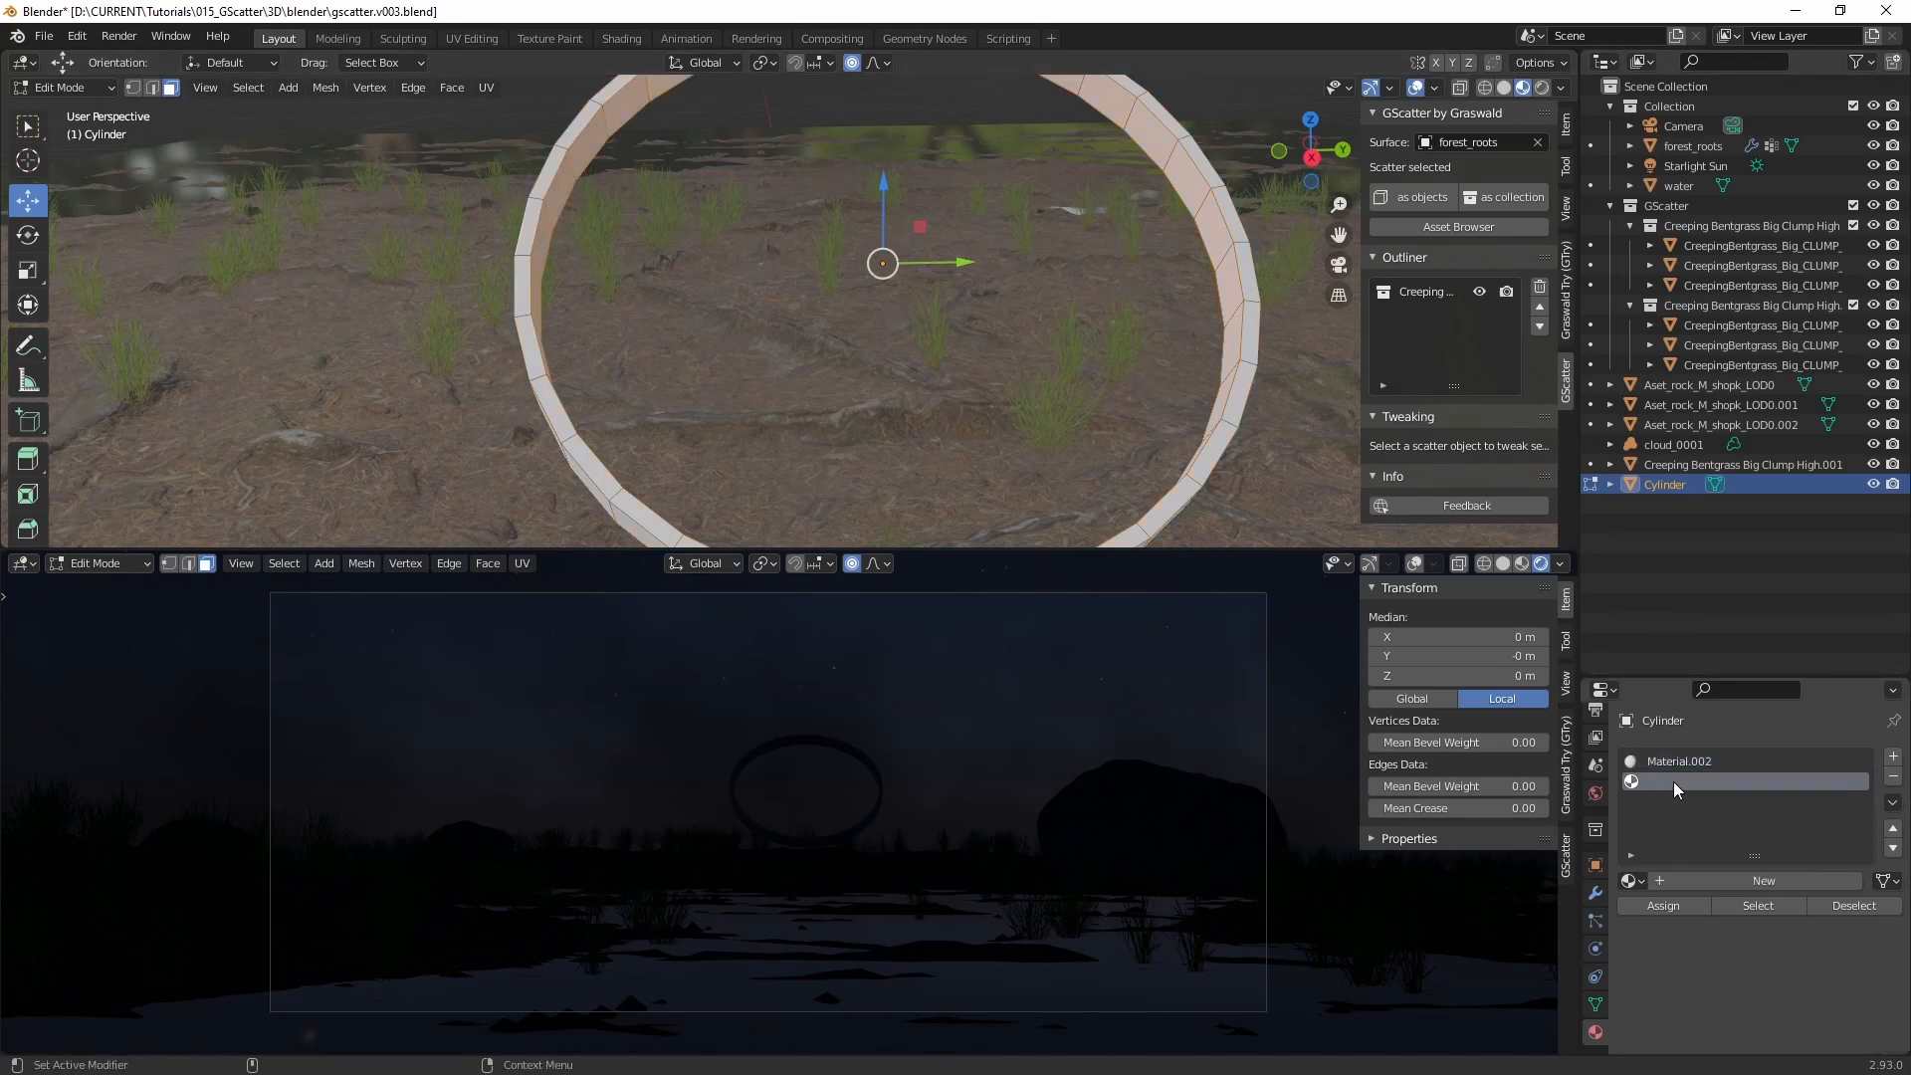
{"action": "left_click", "coordinate": [1718, 880]}
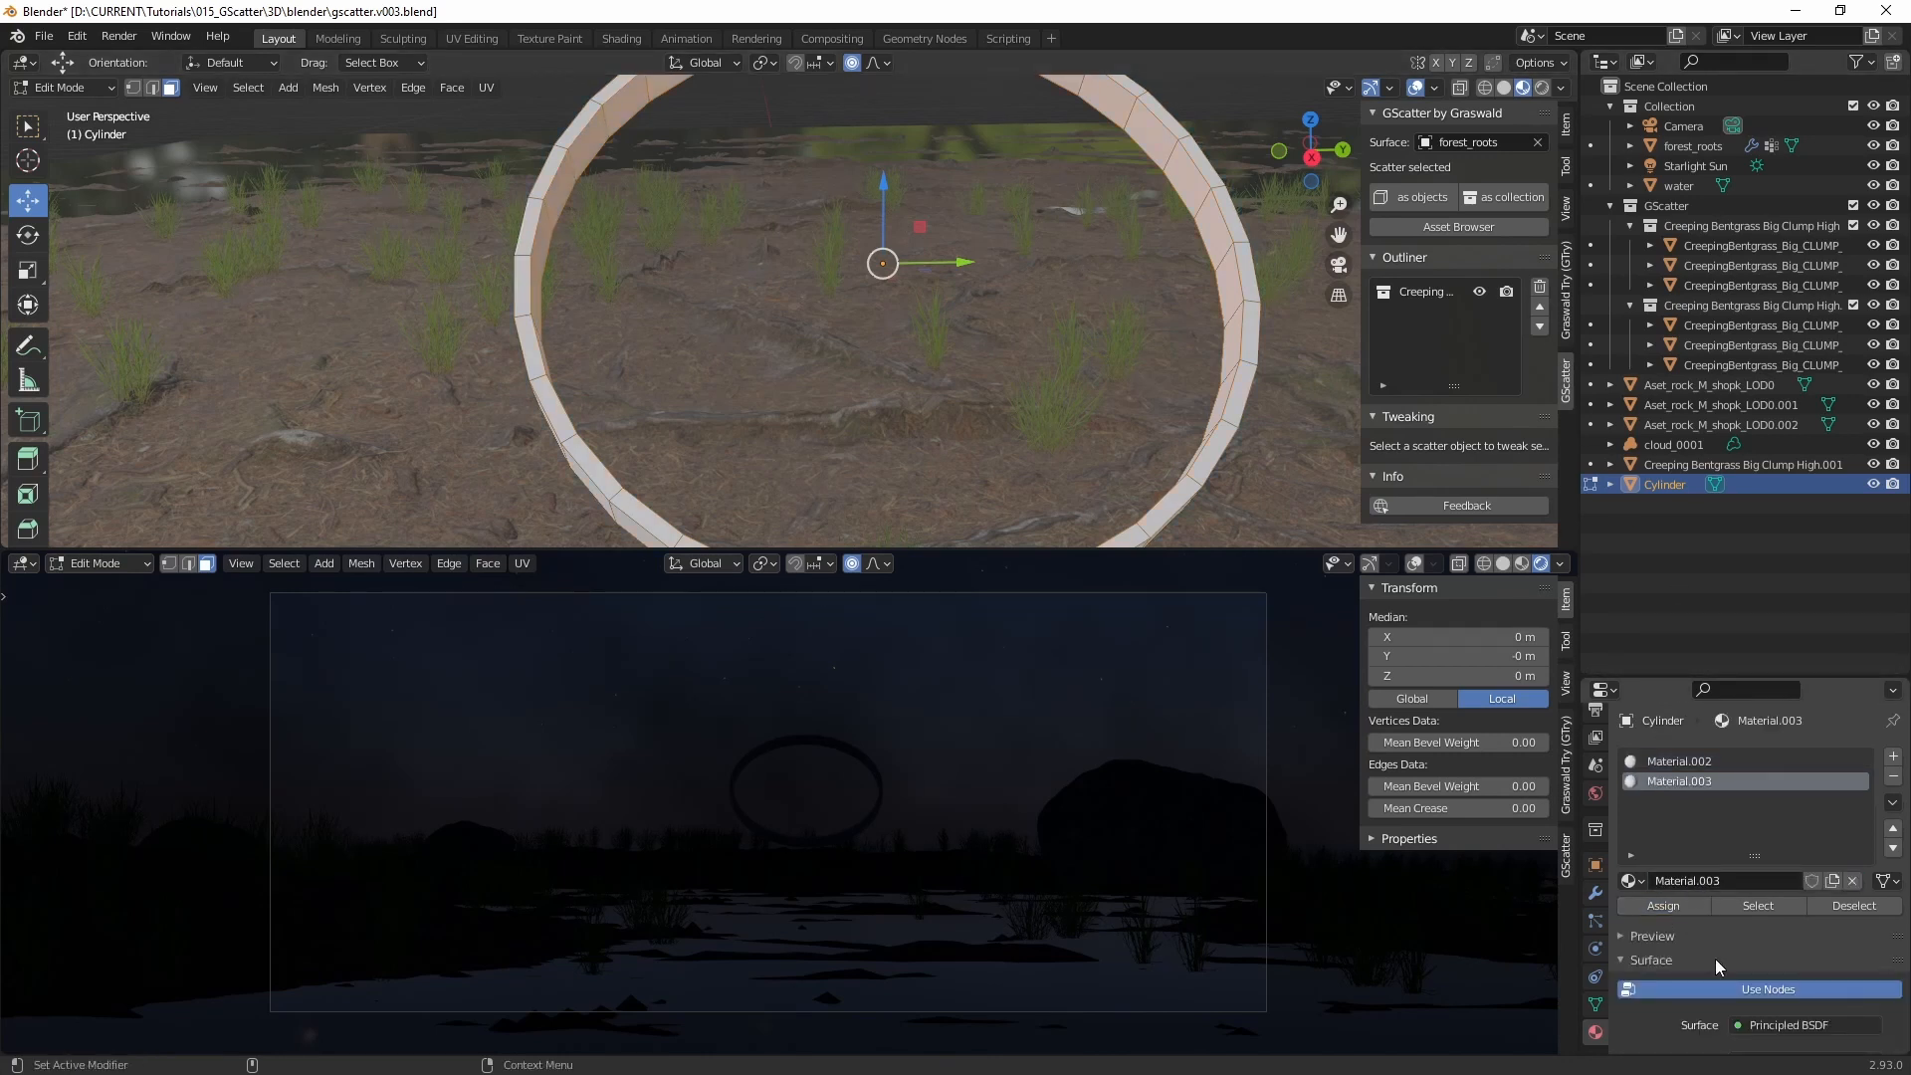
Step: Set the second material's Base Color to black and its Emission to pure red
{"action": "scroll", "coordinate": [1718, 814], "scroll_direction": "down", "scroll_amount": 6}
{"action": "left_click", "coordinate": [1794, 794]}
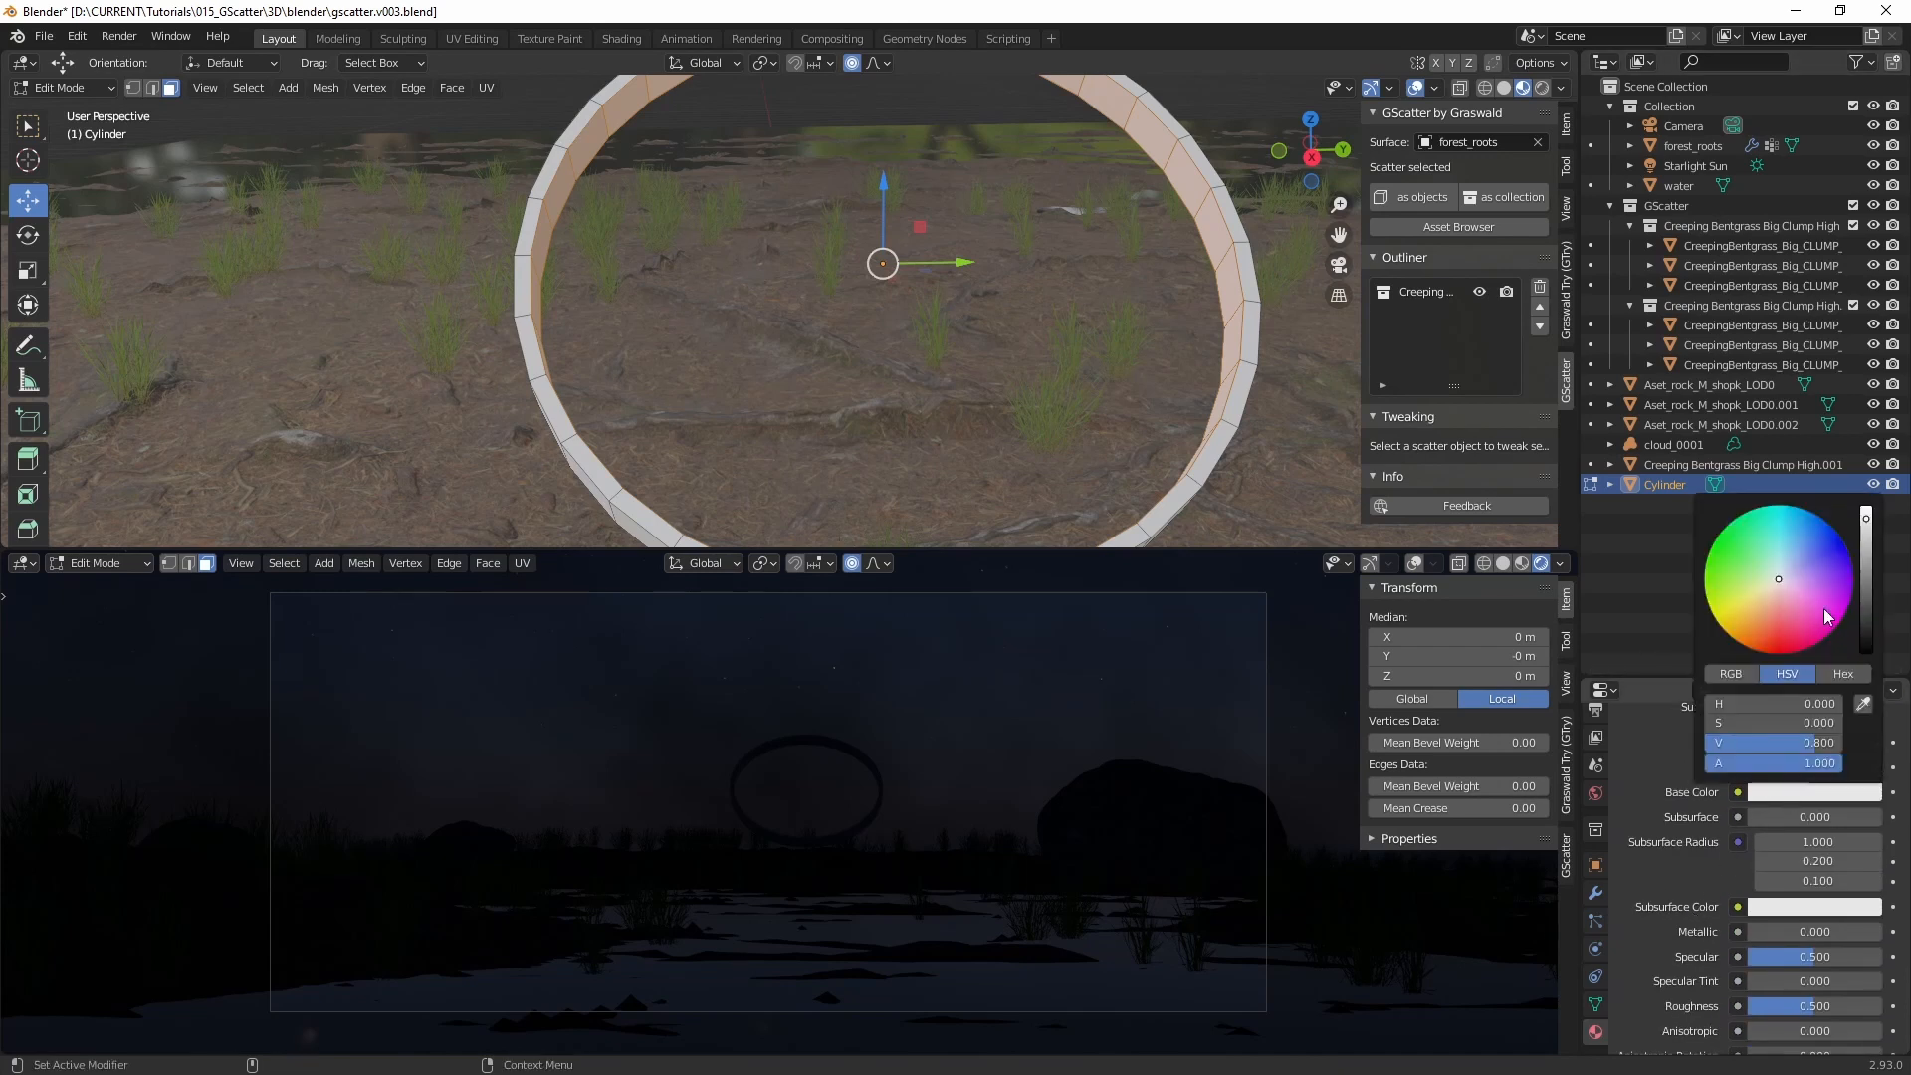
{"action": "left_click_drag", "start_coordinate": [1867, 617], "coordinate": [1866, 725]}
{"action": "scroll", "coordinate": [1693, 901], "scroll_direction": "down", "scroll_amount": 3}
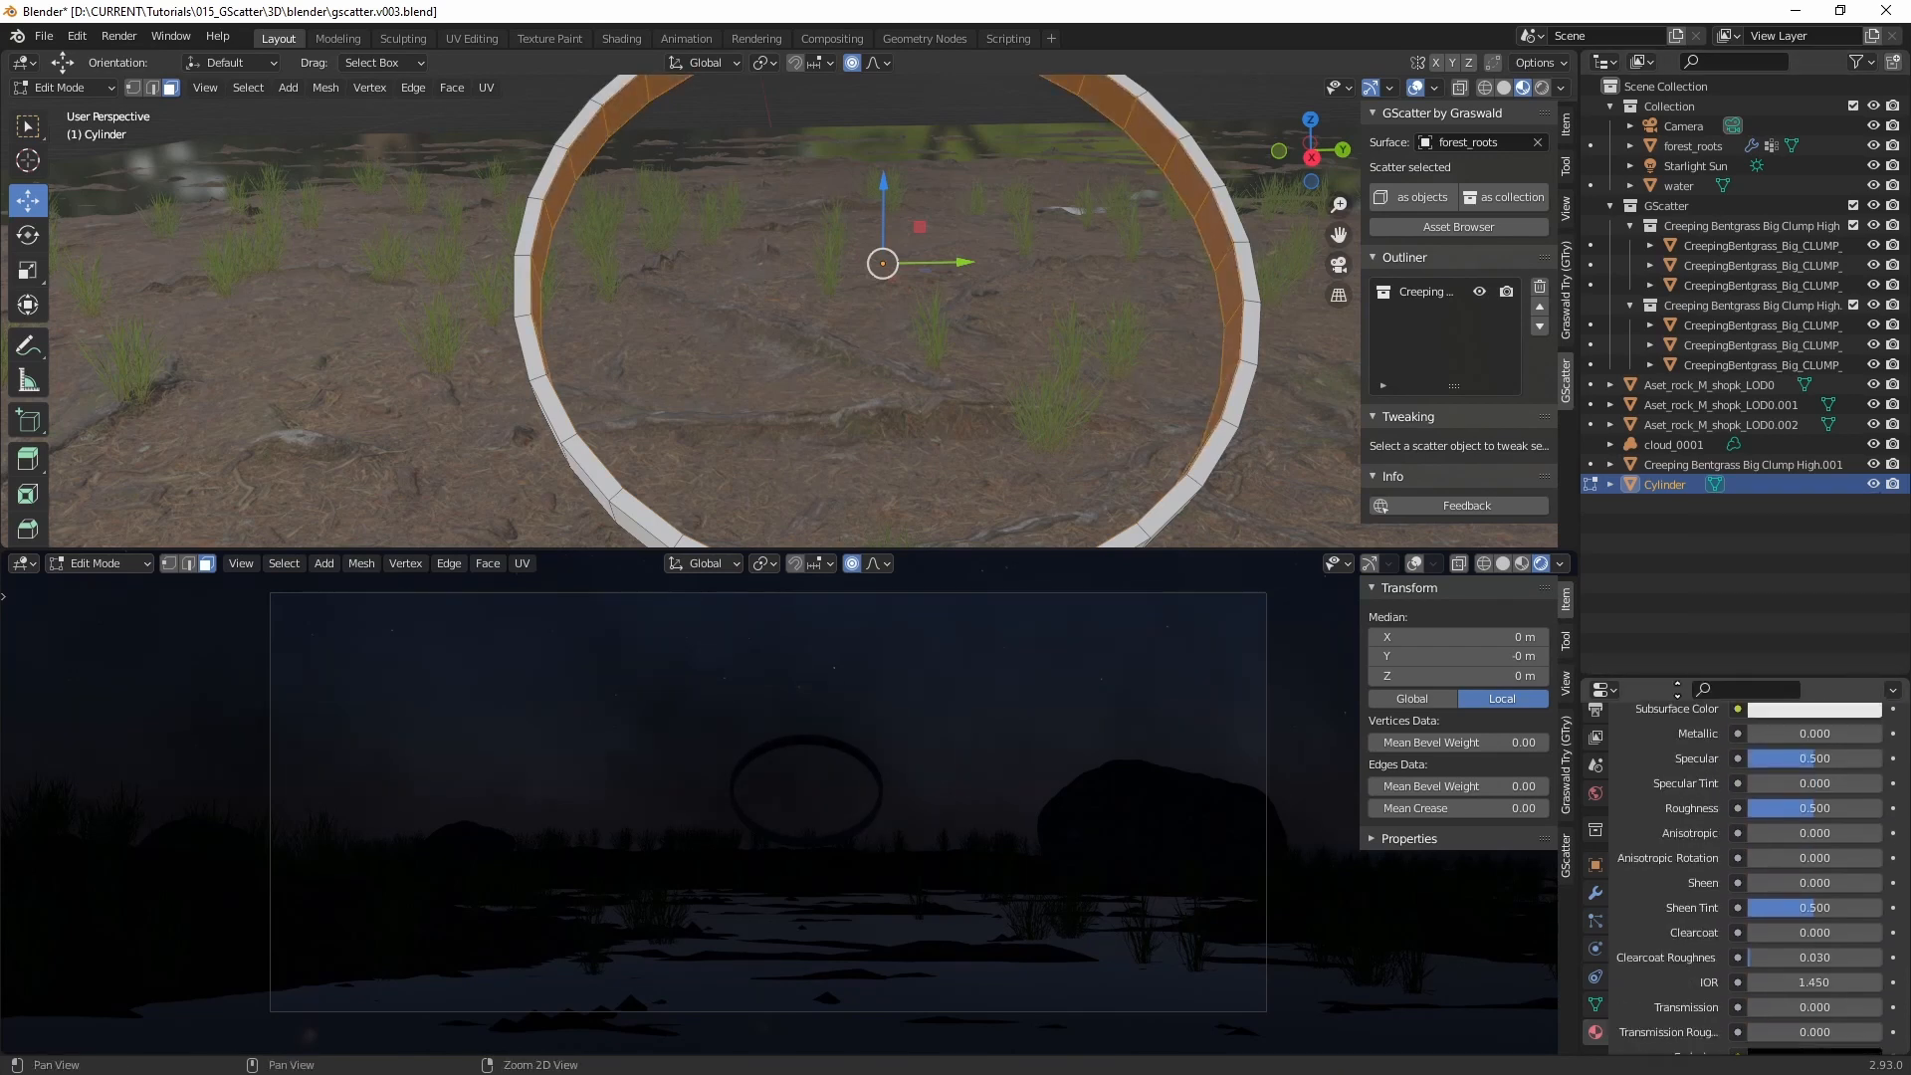
{"action": "left_click", "coordinate": [1790, 1003]}
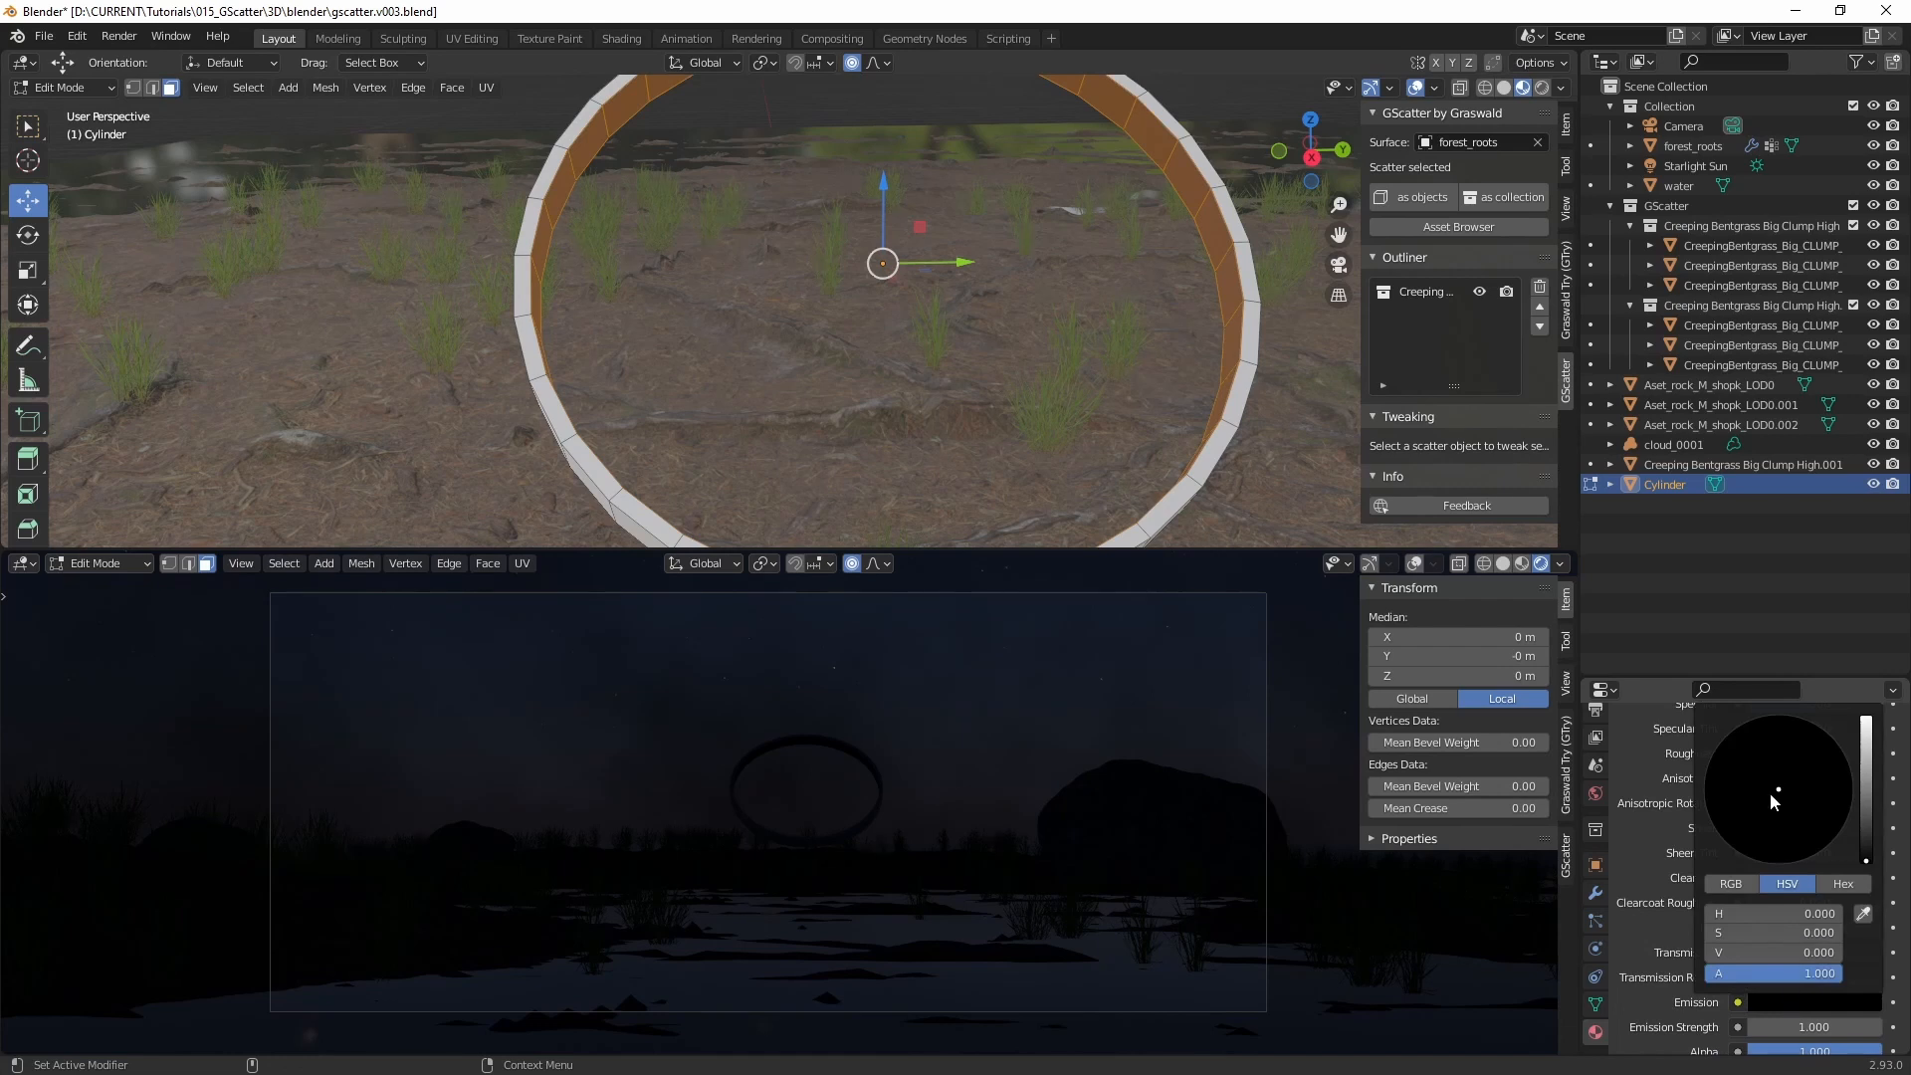
{"action": "left_click_drag", "start_coordinate": [1736, 914], "coordinate": [1873, 915]}
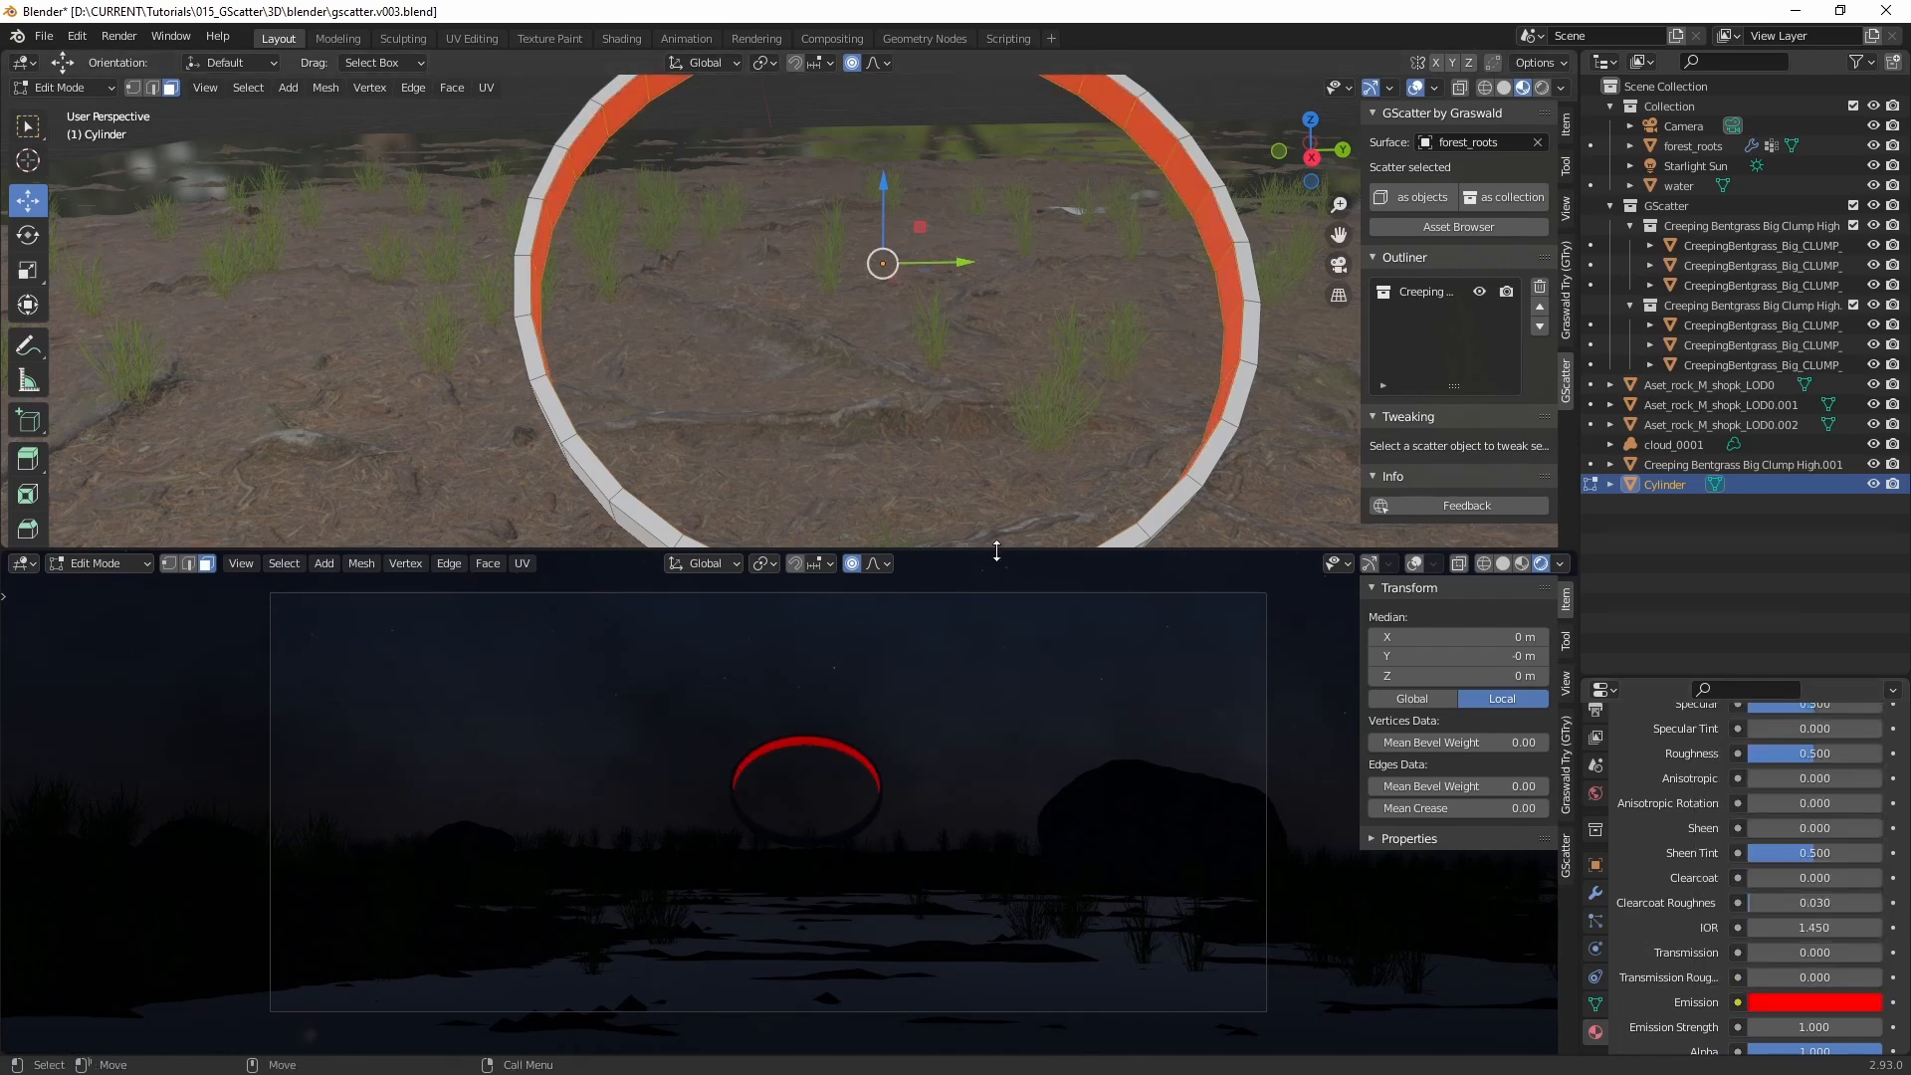
Step: Enlarge the rendered camera viewport and set the Base Color of the ring's first material, Material.002, to black
{"action": "left_click_drag", "start_coordinate": [1001, 551], "coordinate": [993, 459]}
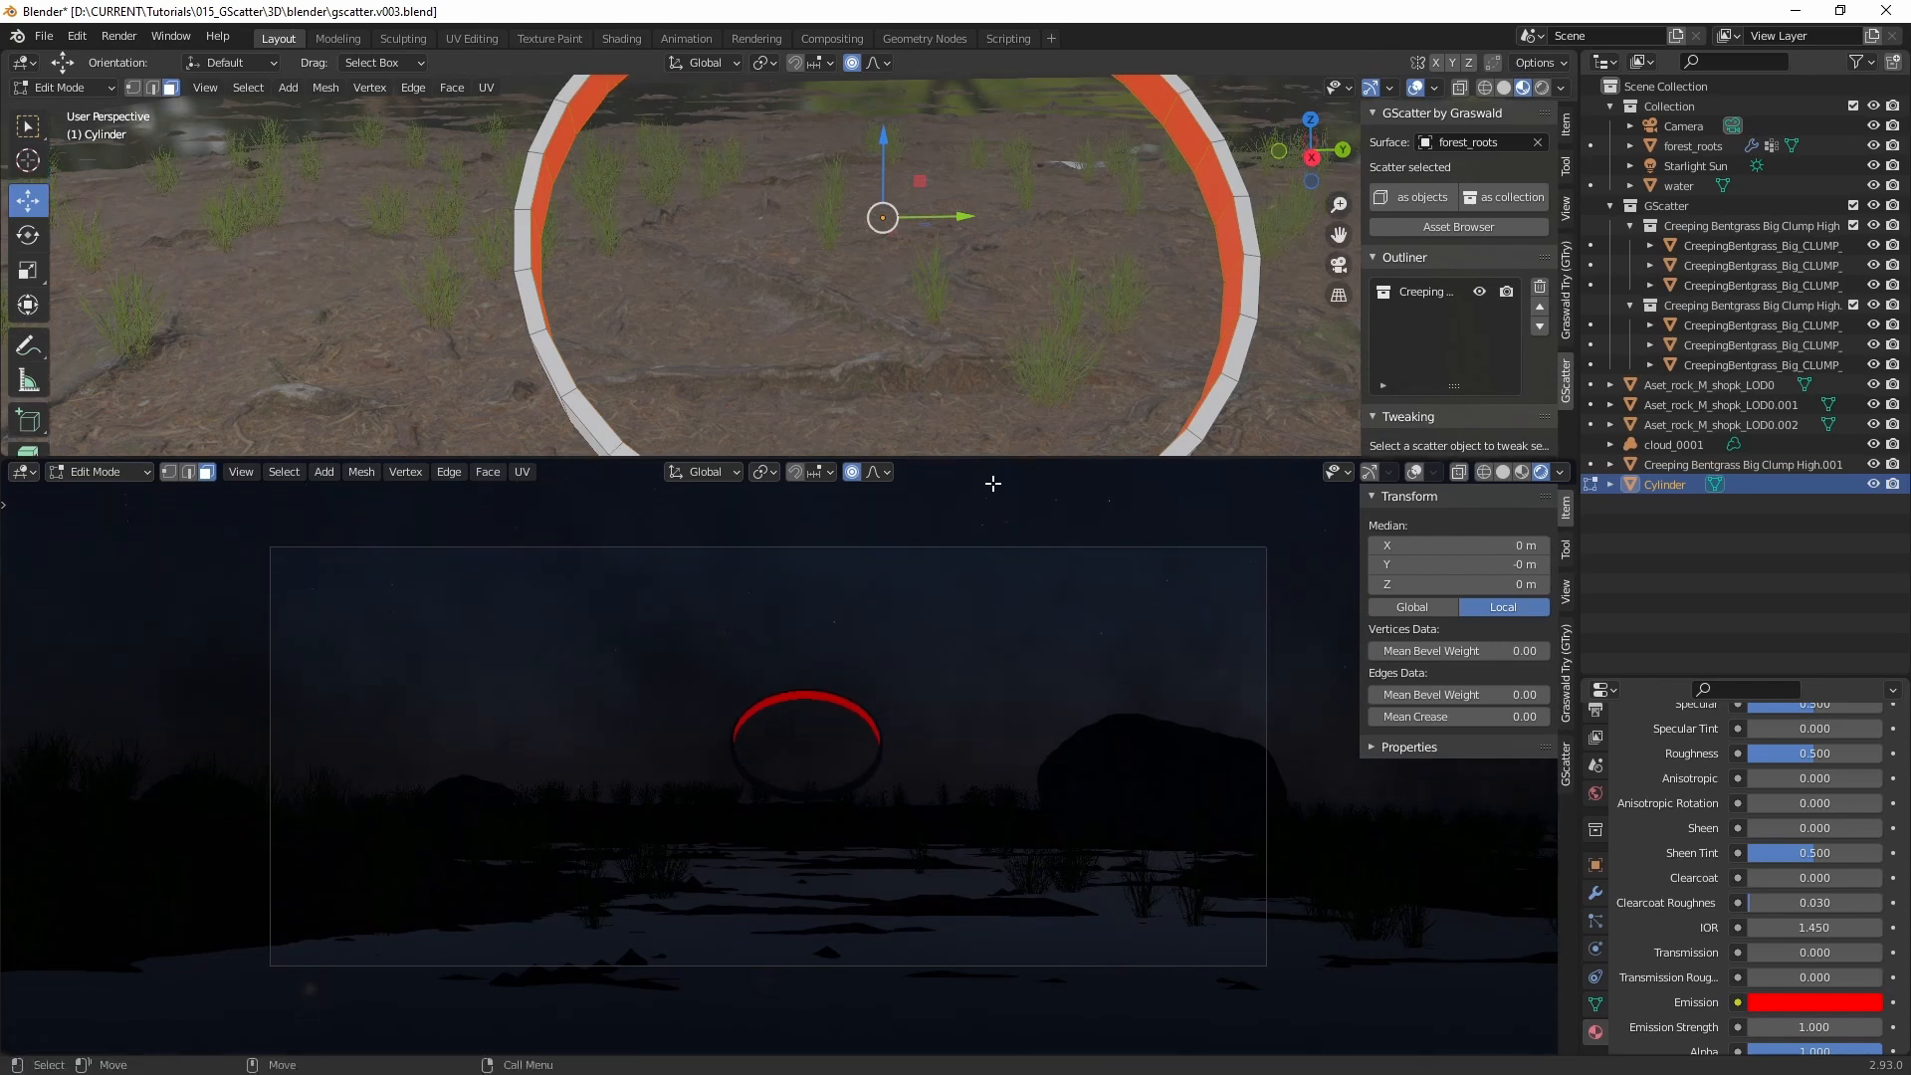
{"action": "middle_click_drag", "start_coordinate": [878, 237], "coordinate": [961, 224]}
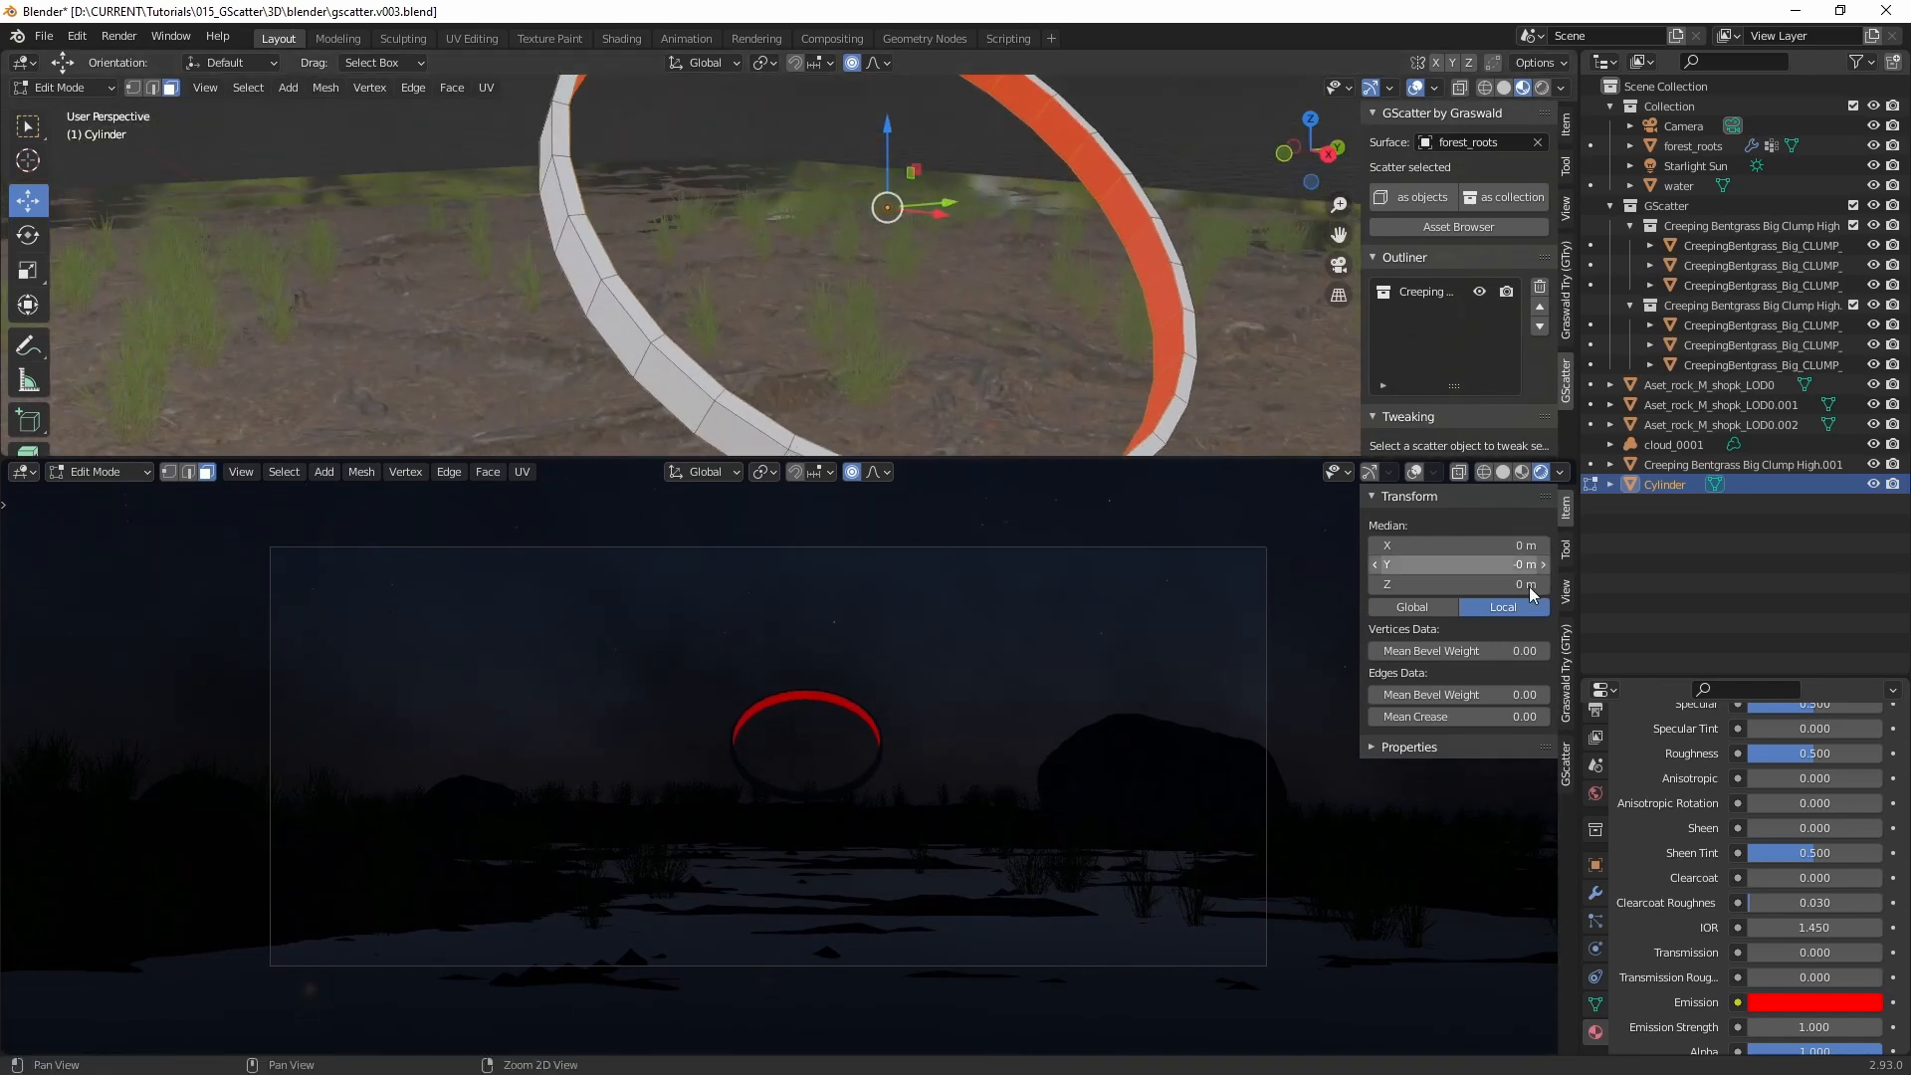
{"action": "scroll", "coordinate": [1653, 777], "scroll_direction": "up", "scroll_amount": 12}
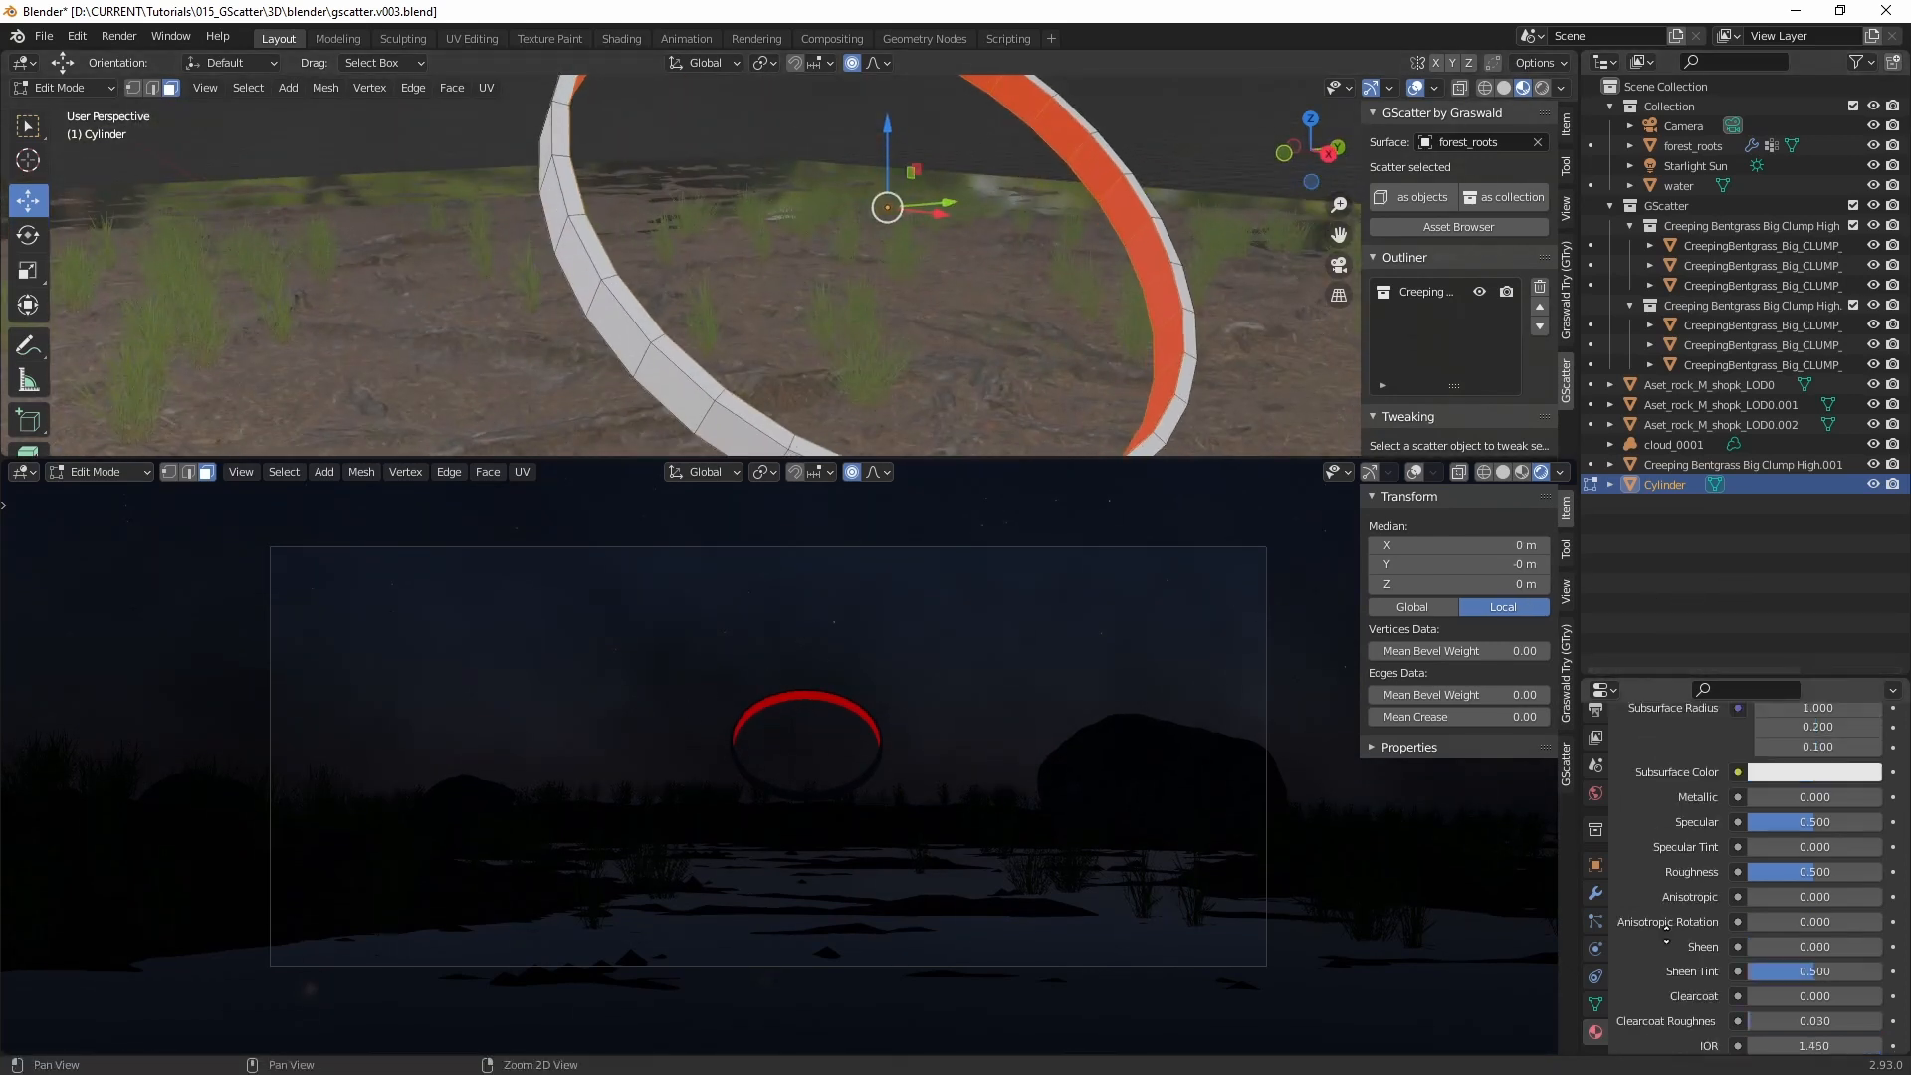
{"action": "scroll", "coordinate": [1653, 846], "scroll_direction": "up", "scroll_amount": 4}
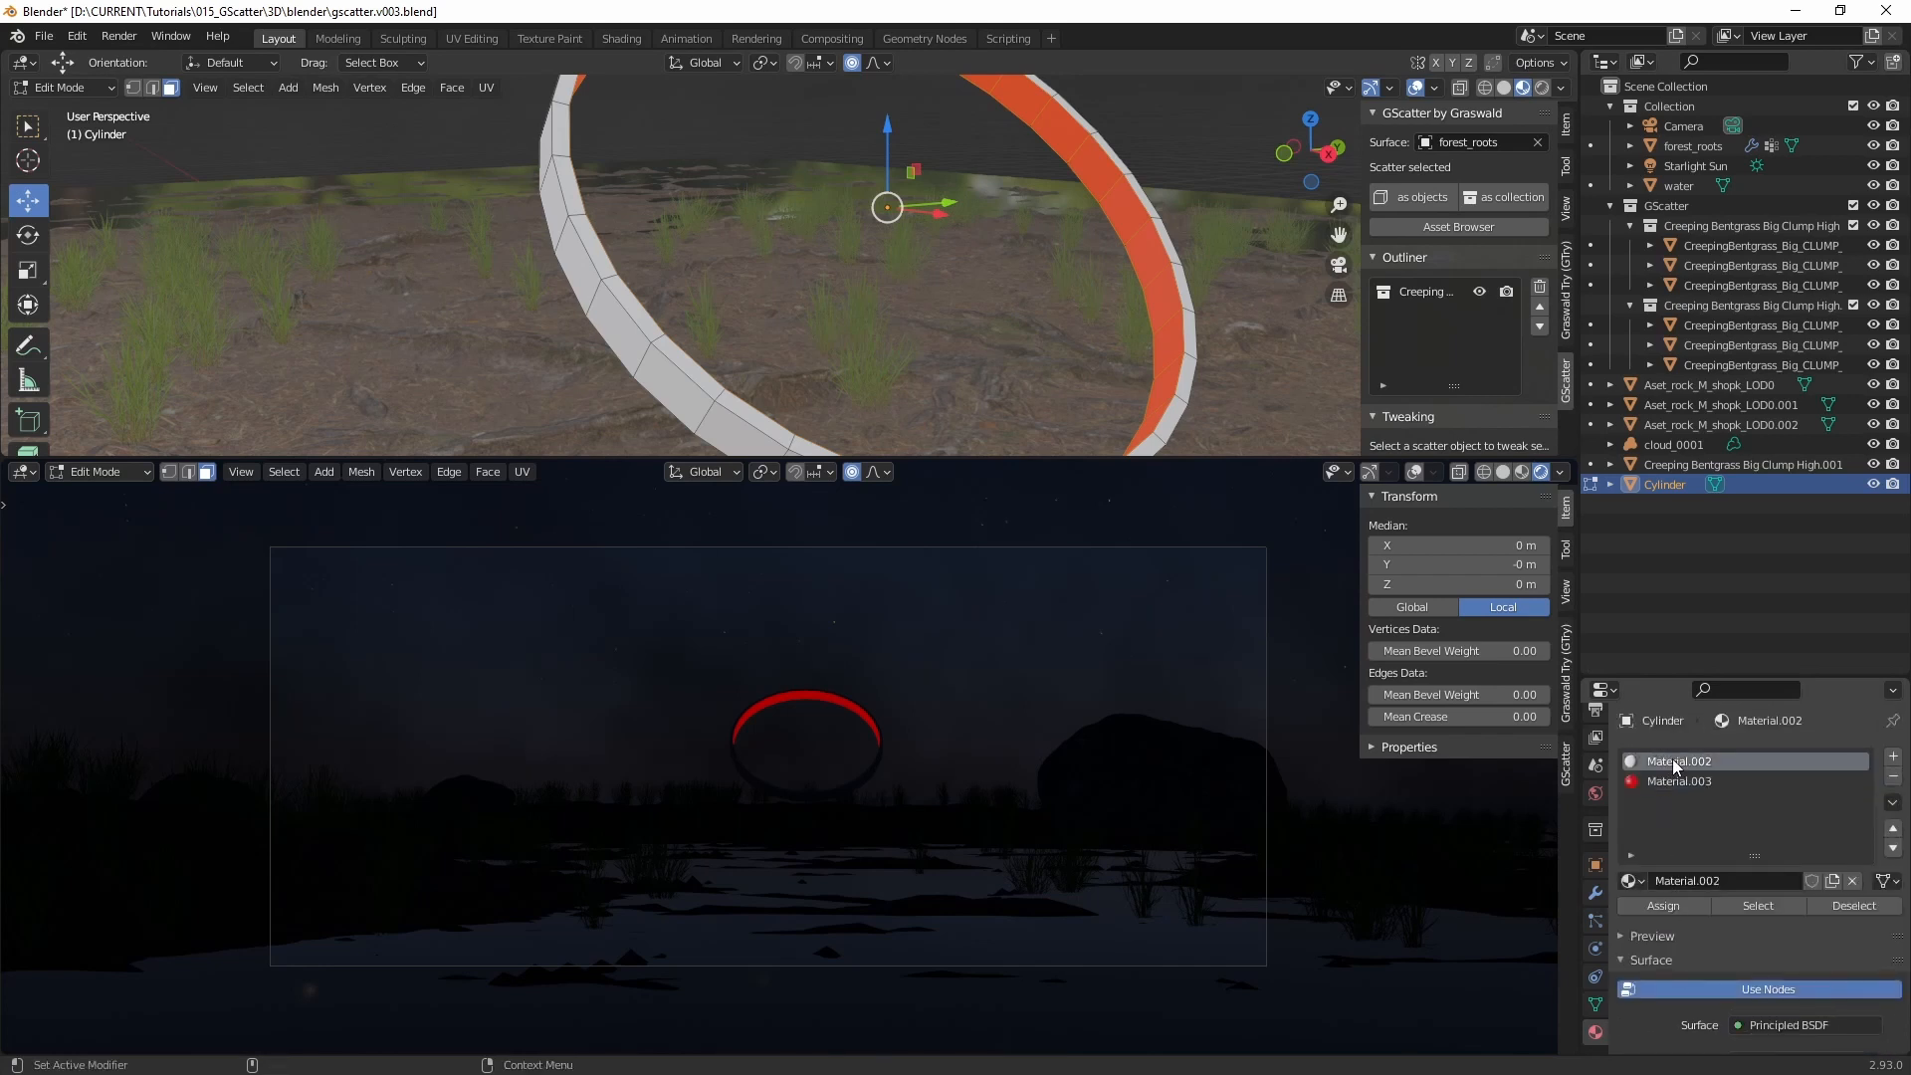
{"action": "scroll", "coordinate": [1662, 876], "scroll_direction": "down", "scroll_amount": 8}
{"action": "left_click", "coordinate": [1781, 846]}
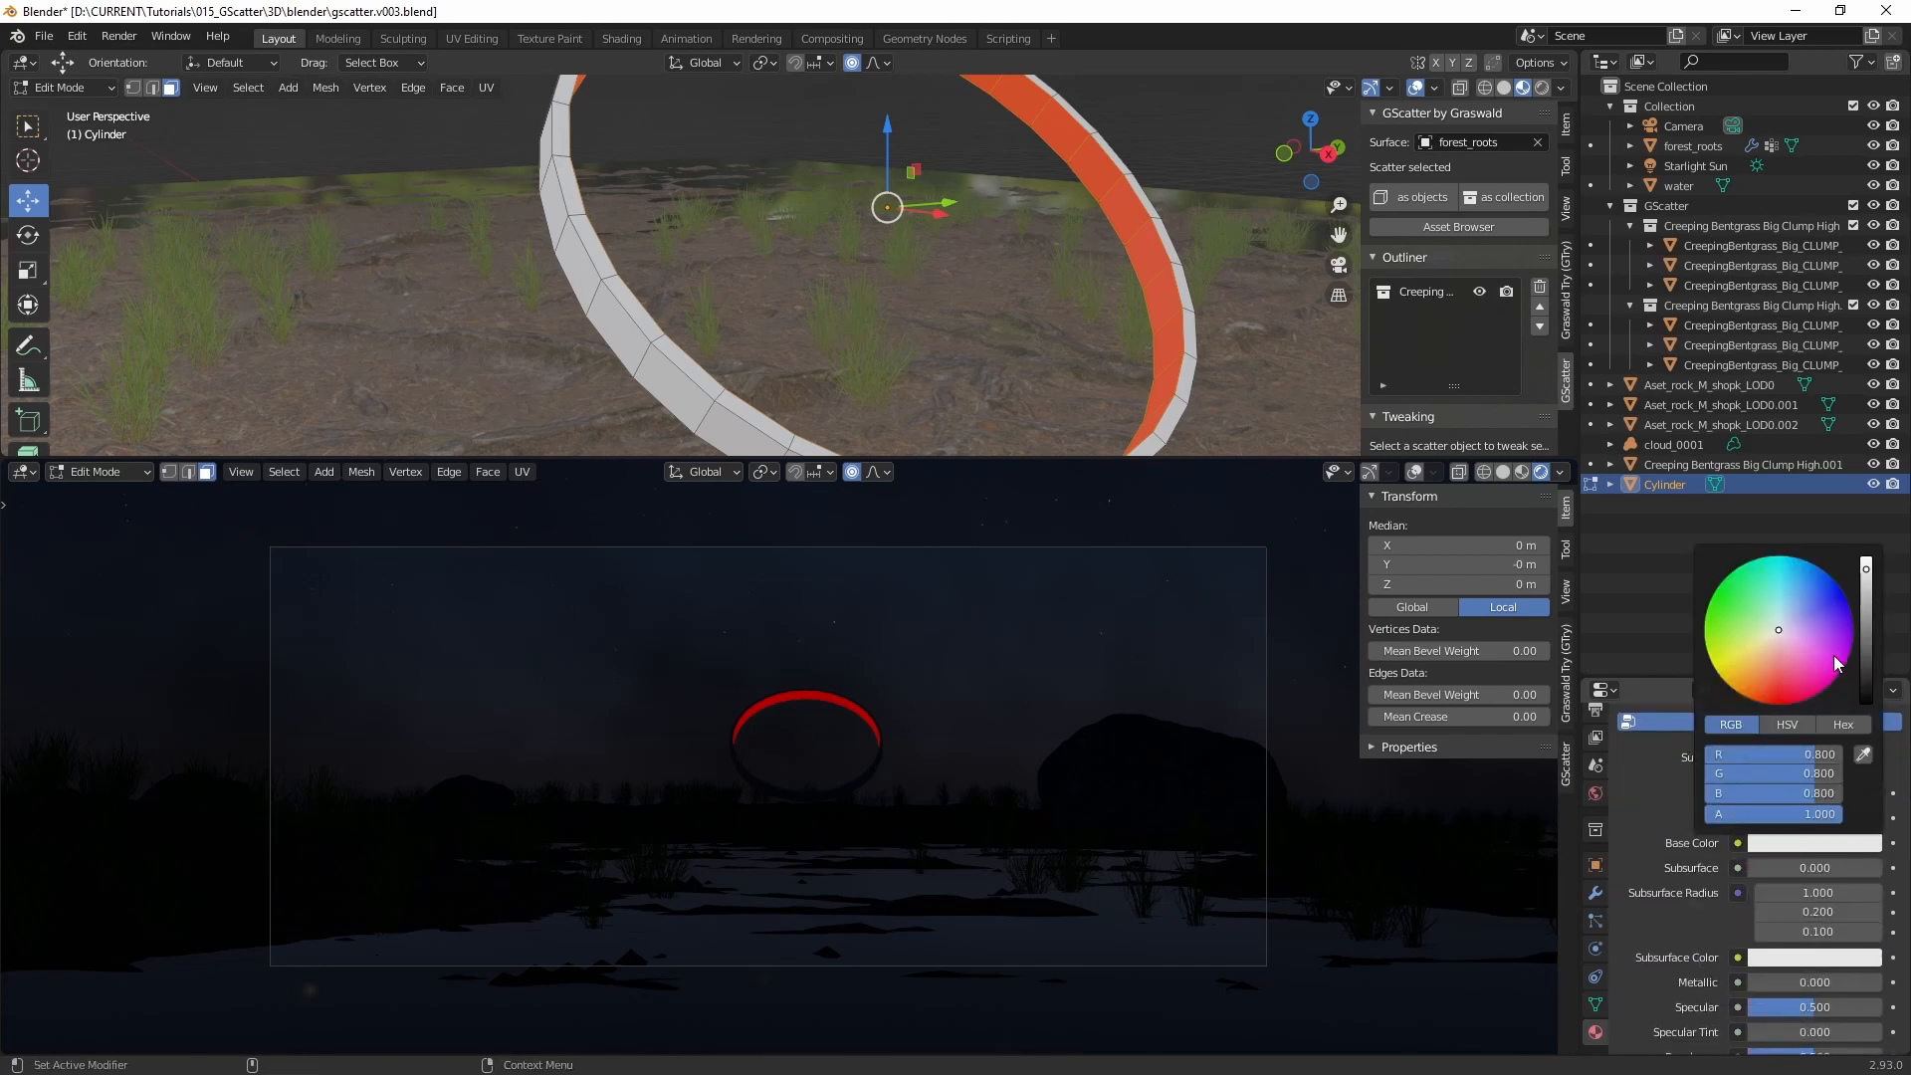
{"action": "left_click_drag", "start_coordinate": [1870, 684], "coordinate": [1868, 699]}
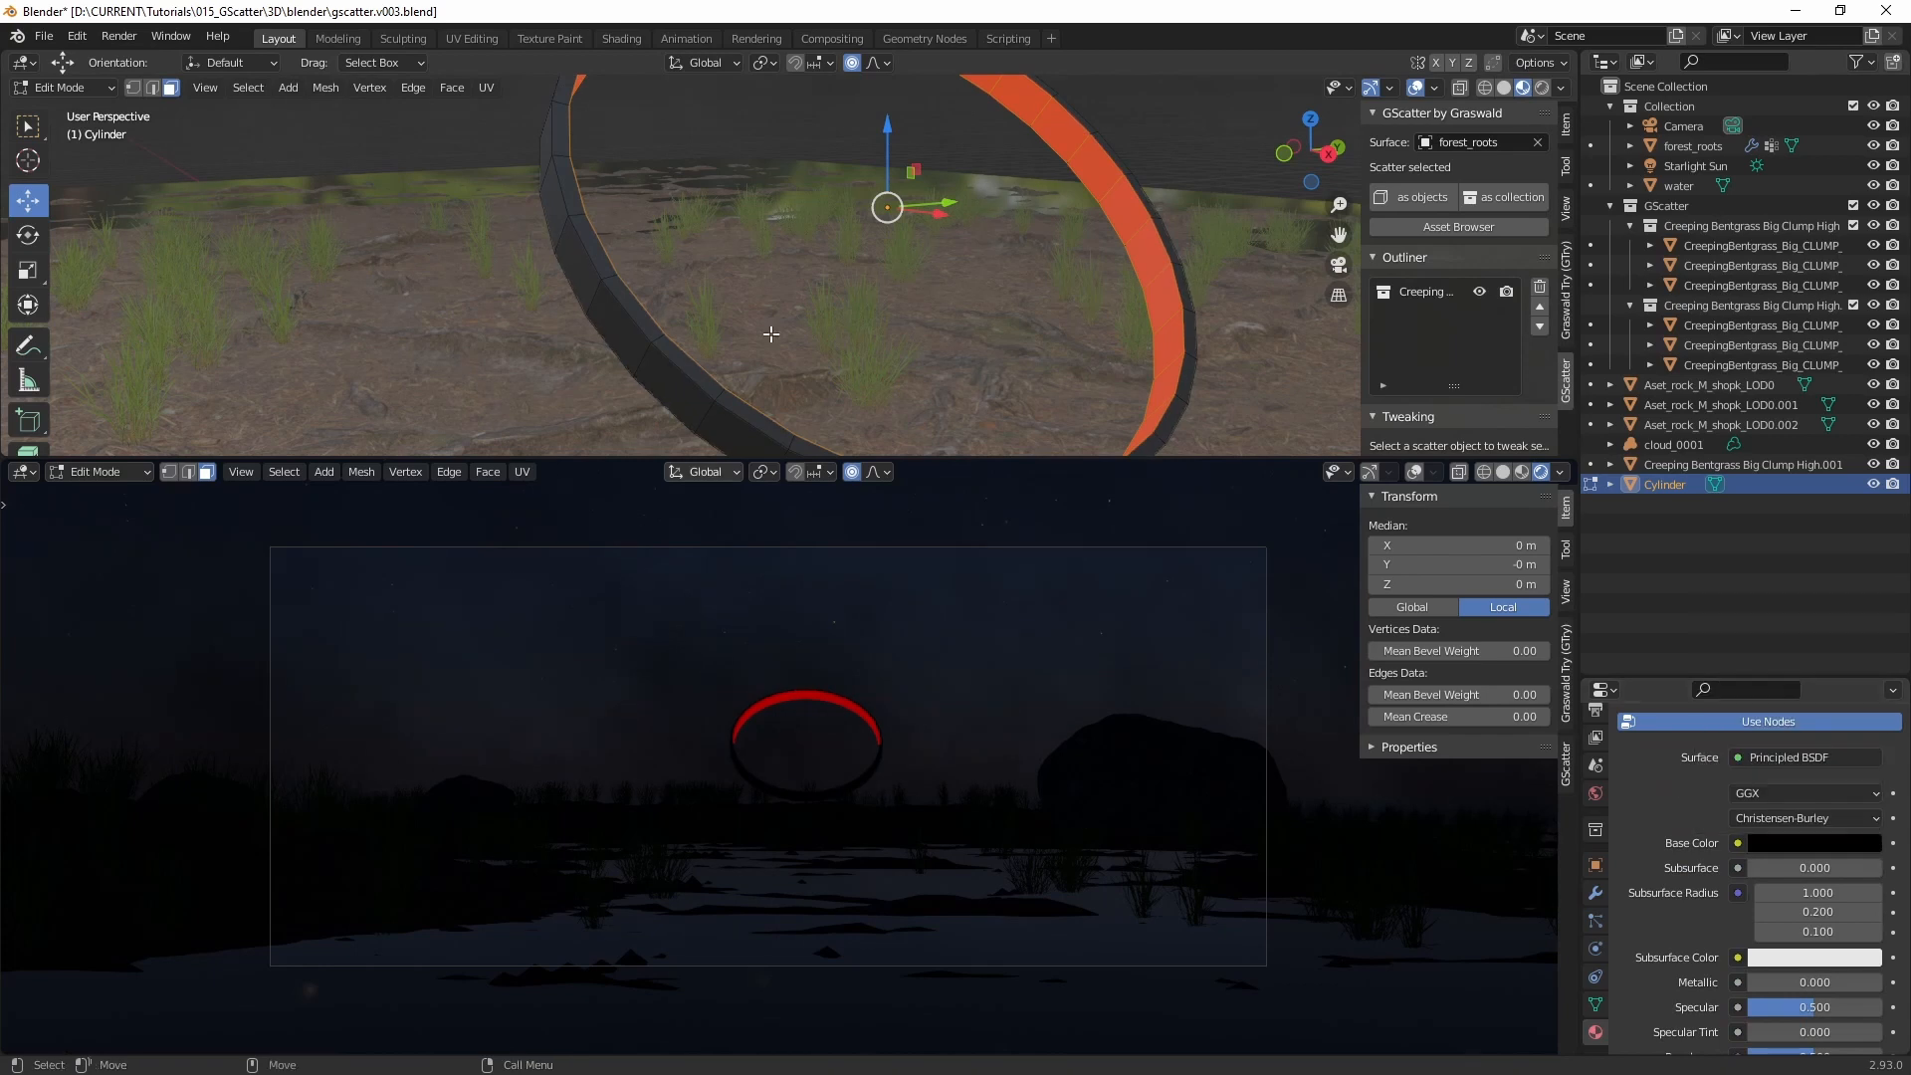
Step: Return to Object Mode and rotate the ring freely with Trackball by about -10.3° and 26.4°
{"action": "right_click_drag", "start_coordinate": [756, 286], "coordinate": [616, 423], "text": "alt"}
{"action": "right_click_drag", "start_coordinate": [772, 325], "coordinate": [674, 397], "text": "alt"}
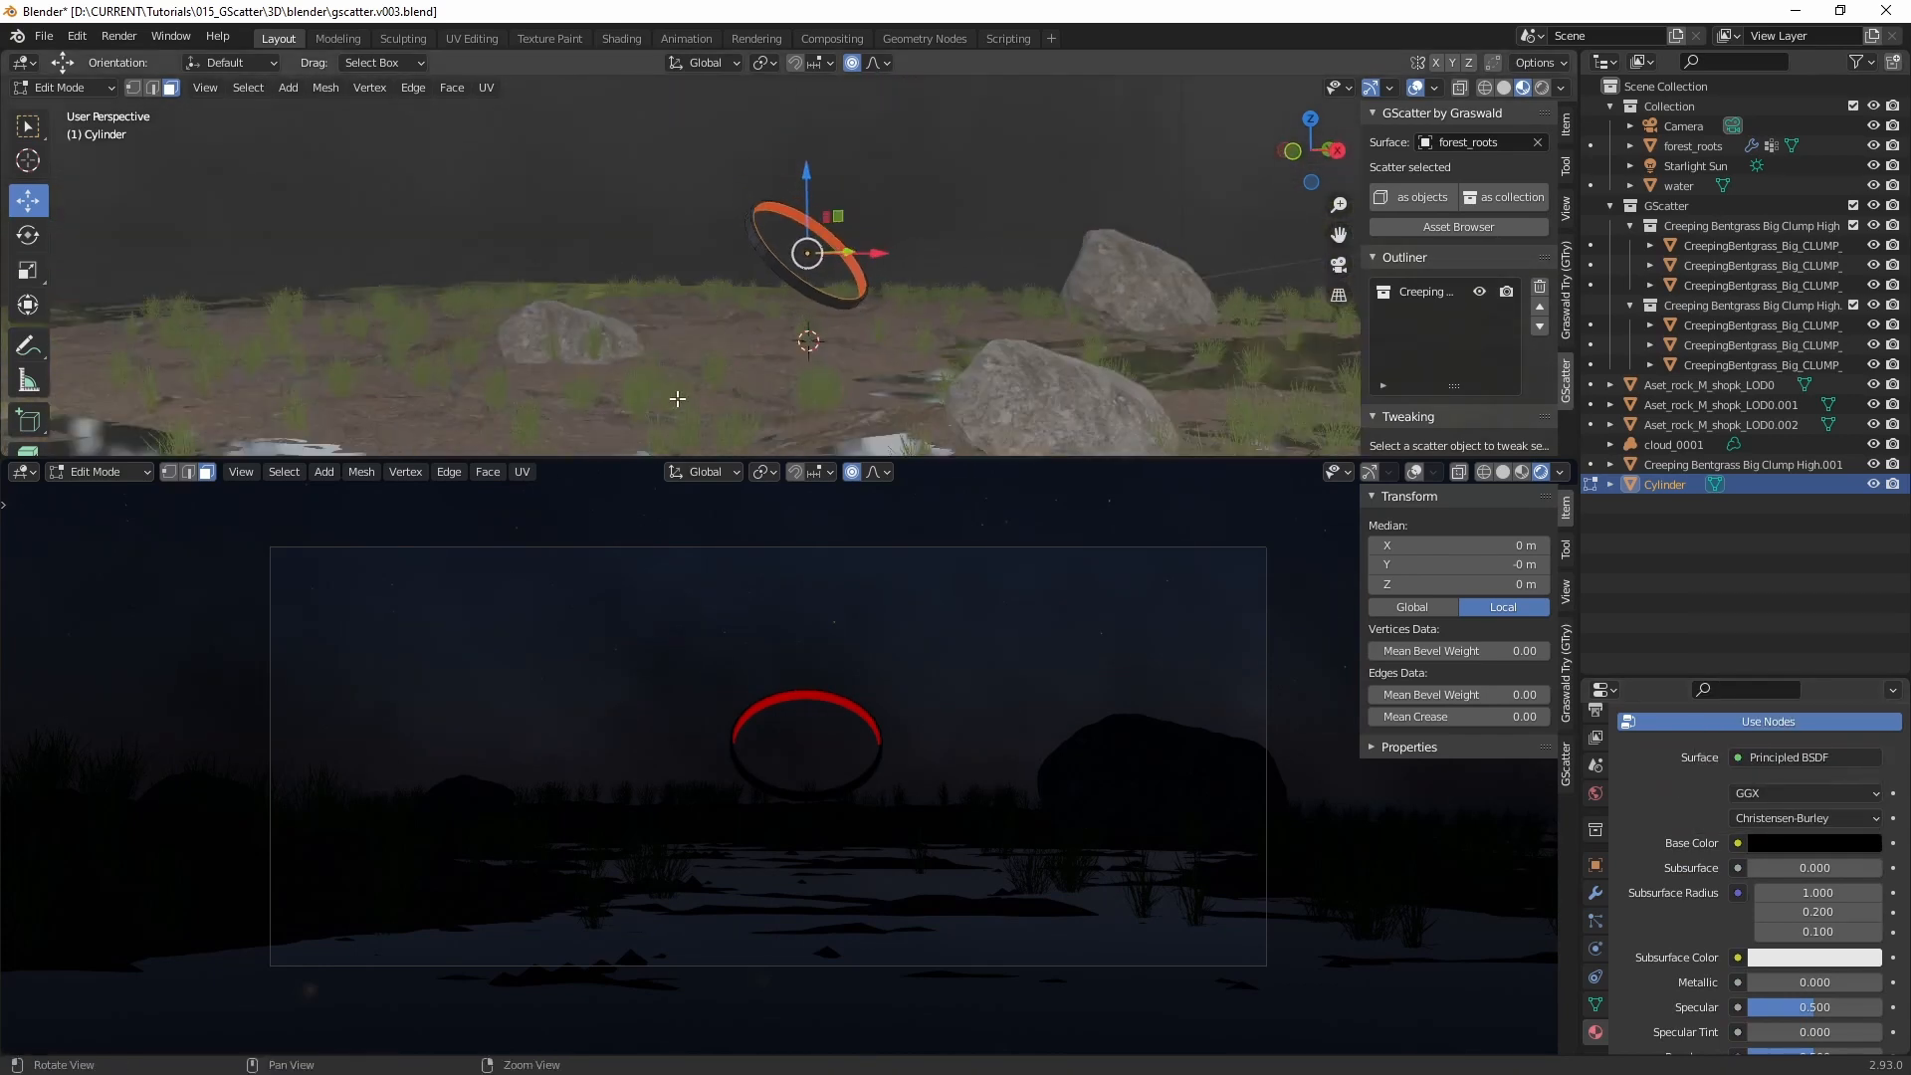
{"action": "left_click_drag", "start_coordinate": [814, 311], "coordinate": [880, 261], "text": "alt"}
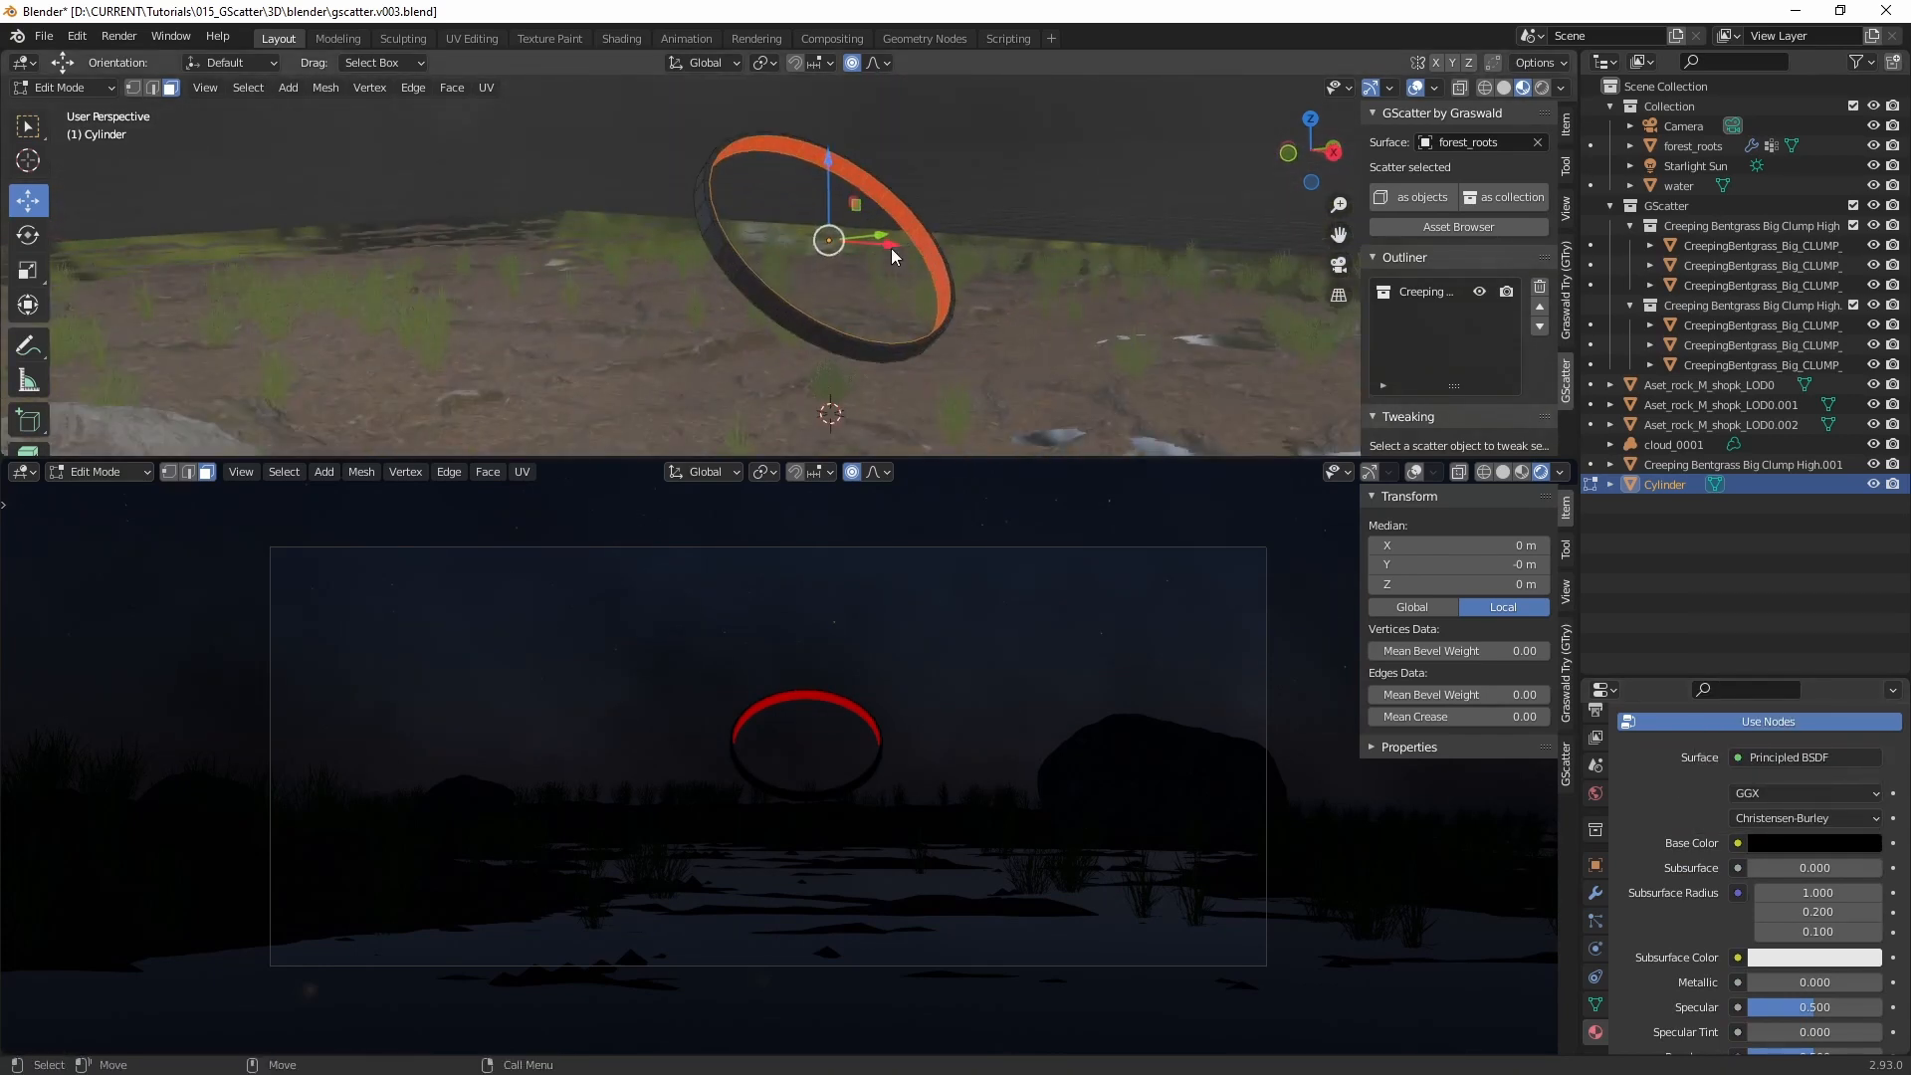
{"action": "key", "text": "Tab"}
{"action": "key", "text": "r"}
{"action": "key", "text": "r"}
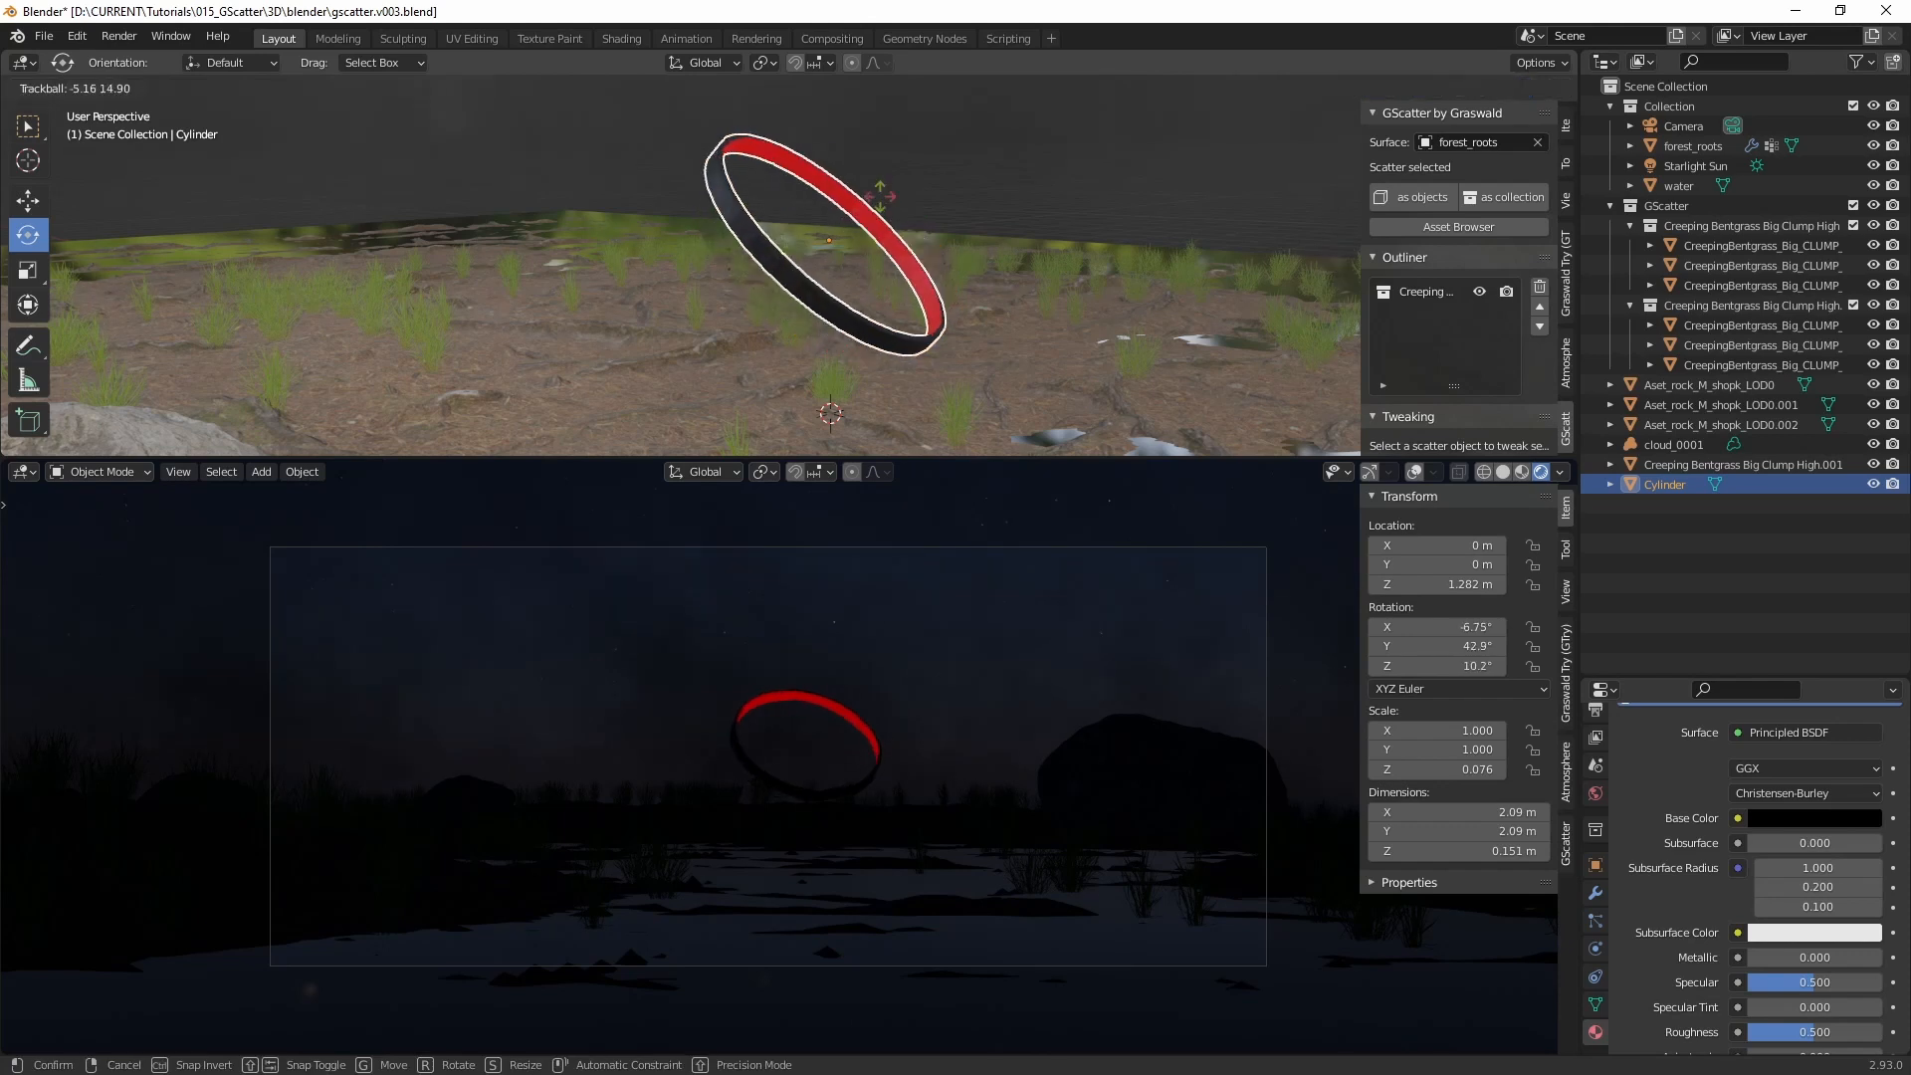
{"action": "left_click", "coordinate": [869, 244]}
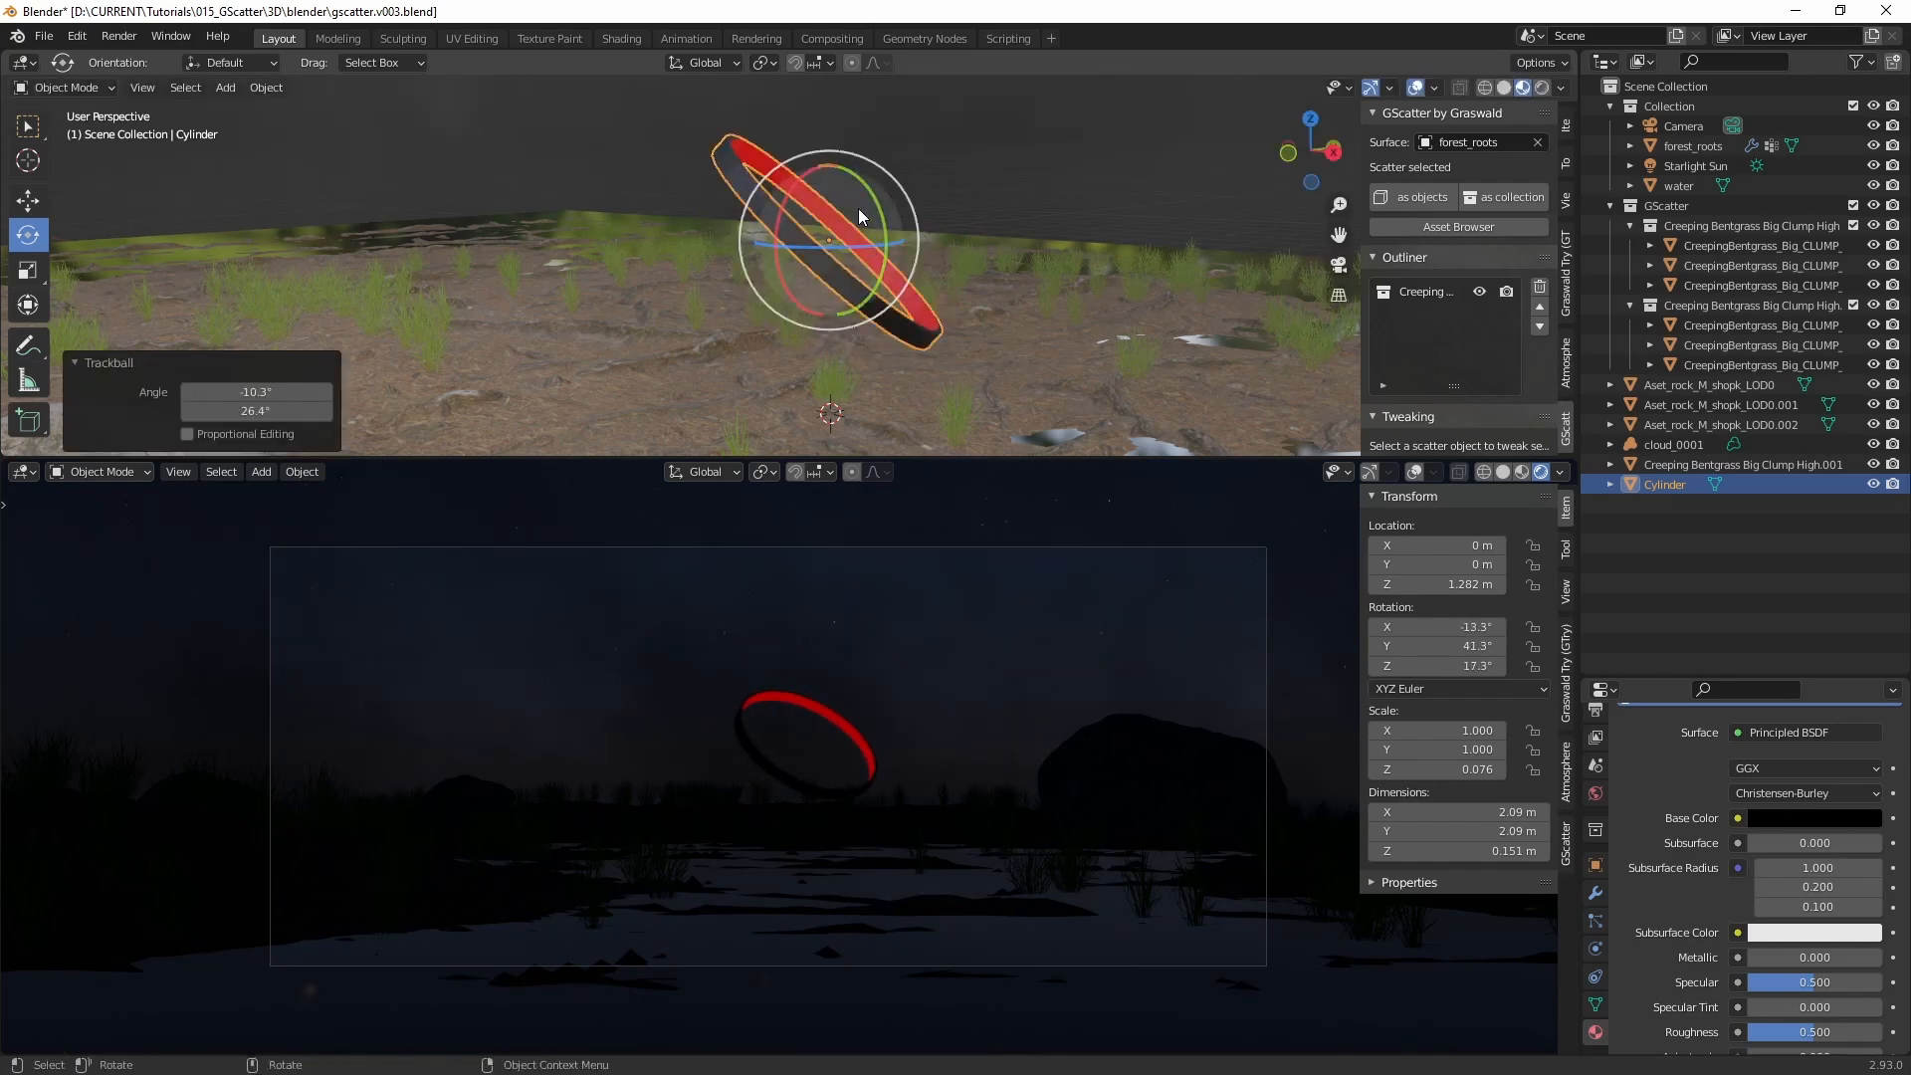
Step: Set the ring's X, Y and Z rotation to 0° so it lies flat
{"action": "left_click", "coordinate": [1569, 129]}
{"action": "left_click", "coordinate": [1444, 244]}
{"action": "type", "text": "0"}
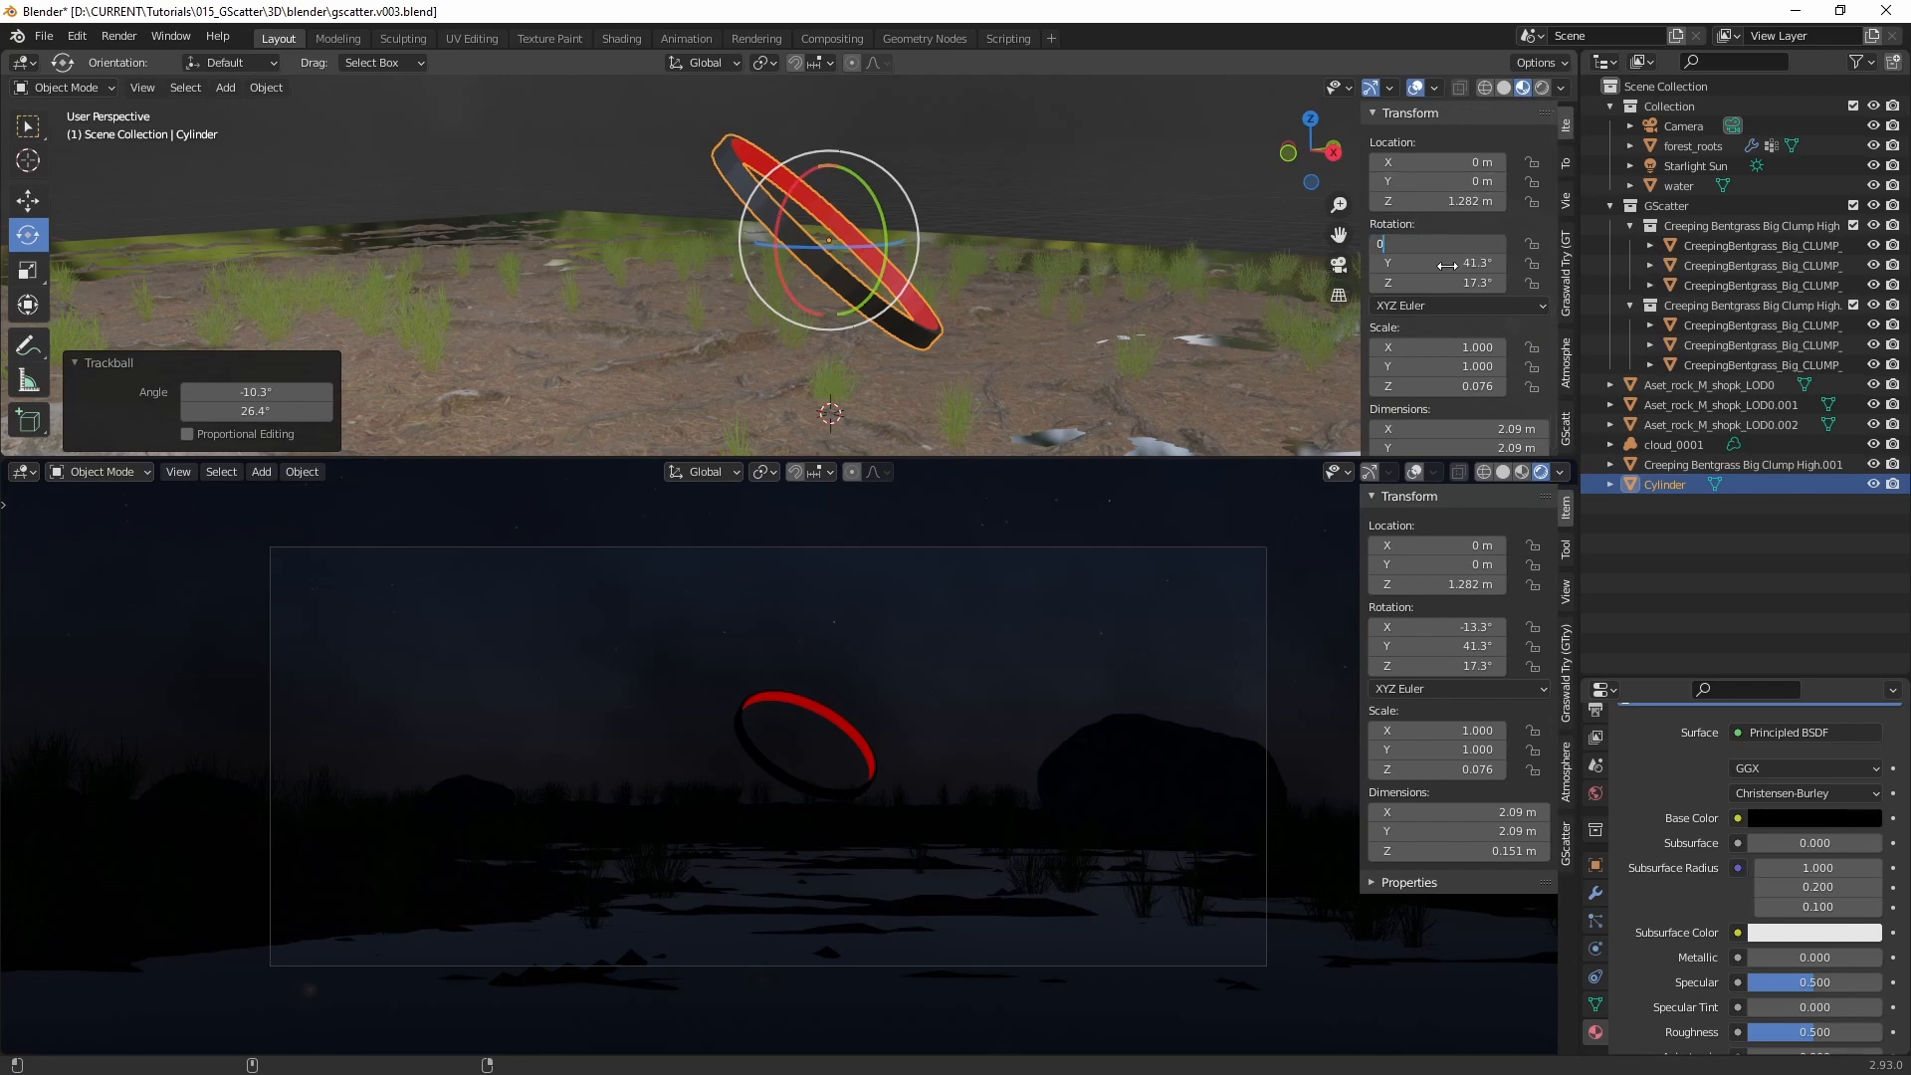
{"action": "key", "text": "Tab"}
{"action": "type", "text": "0"}
{"action": "key", "text": "Tab"}
{"action": "type", "text": "0"}
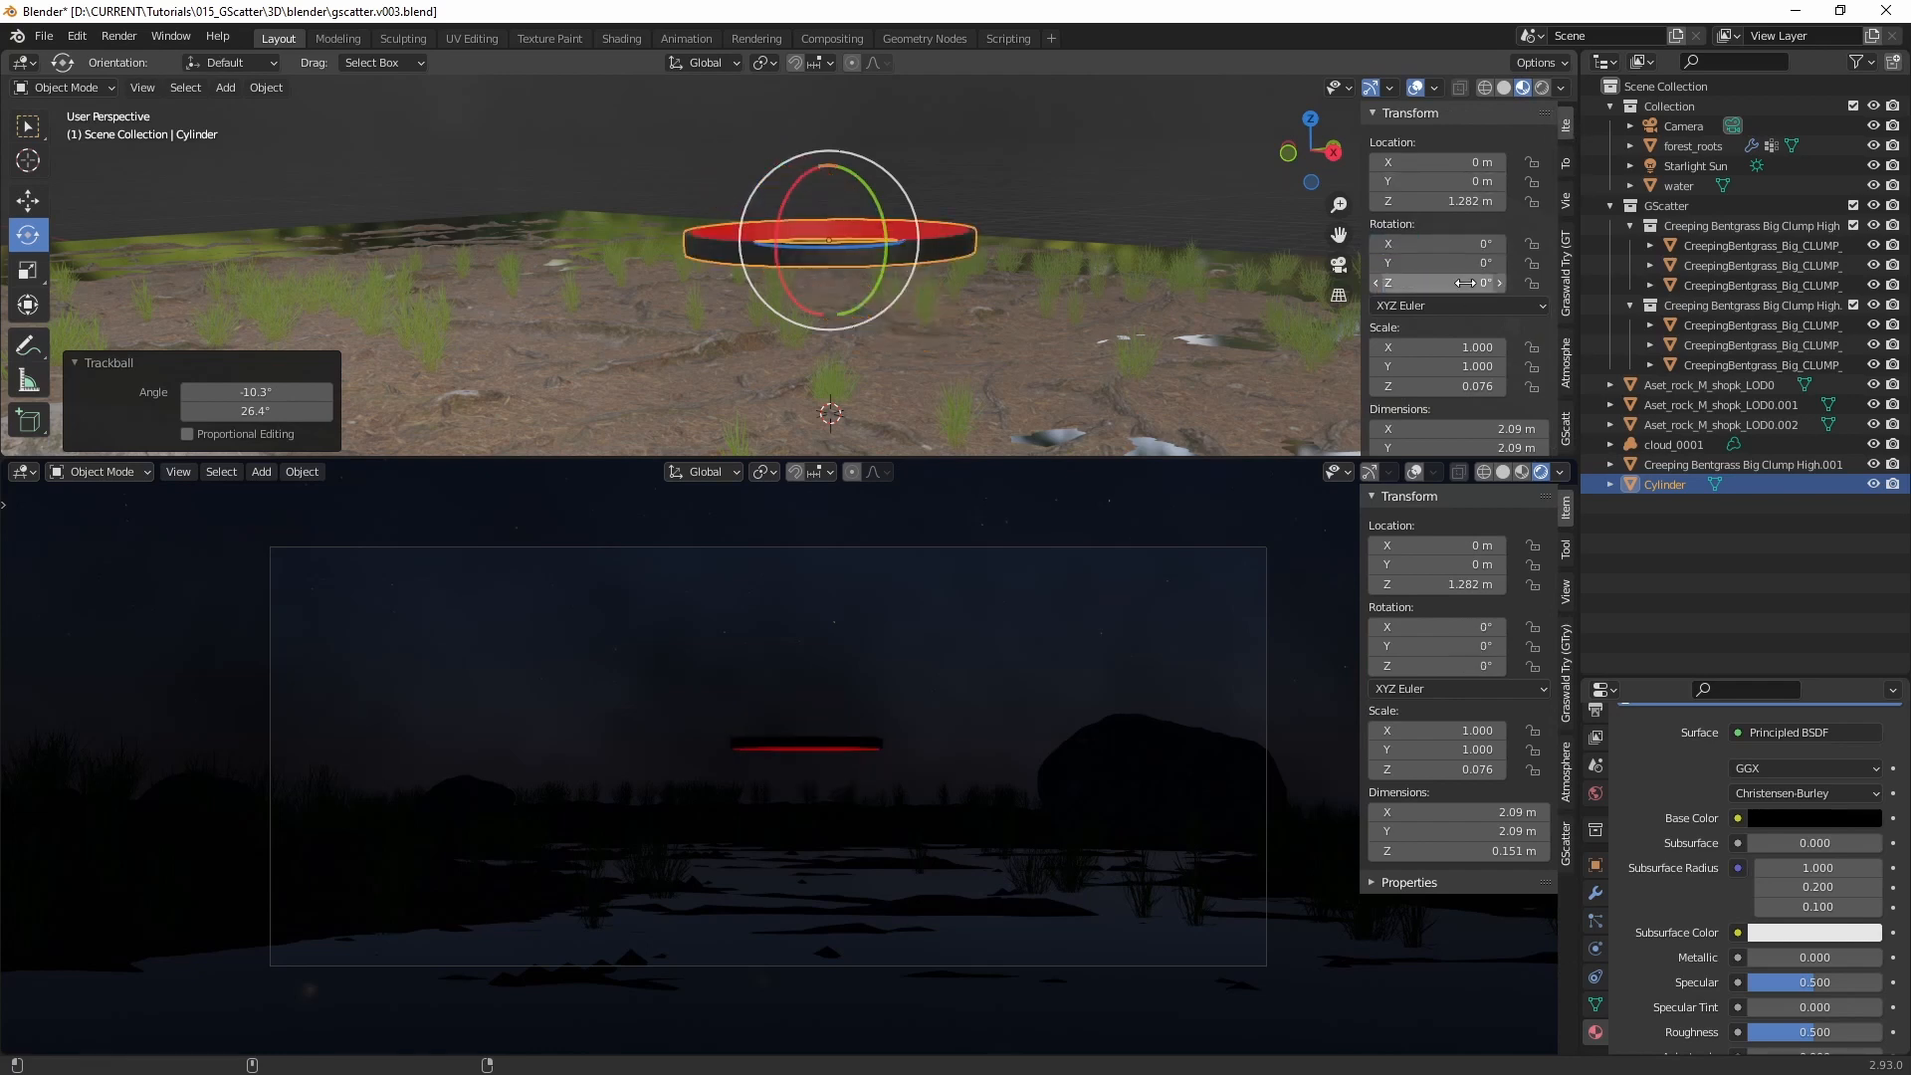
{"action": "key", "text": "Return"}
Step: Select the cloud_0001 volume and raise it along Z by about 2.11 m
{"action": "left_click", "coordinate": [342, 177]}
{"action": "left_click", "coordinate": [226, 88]}
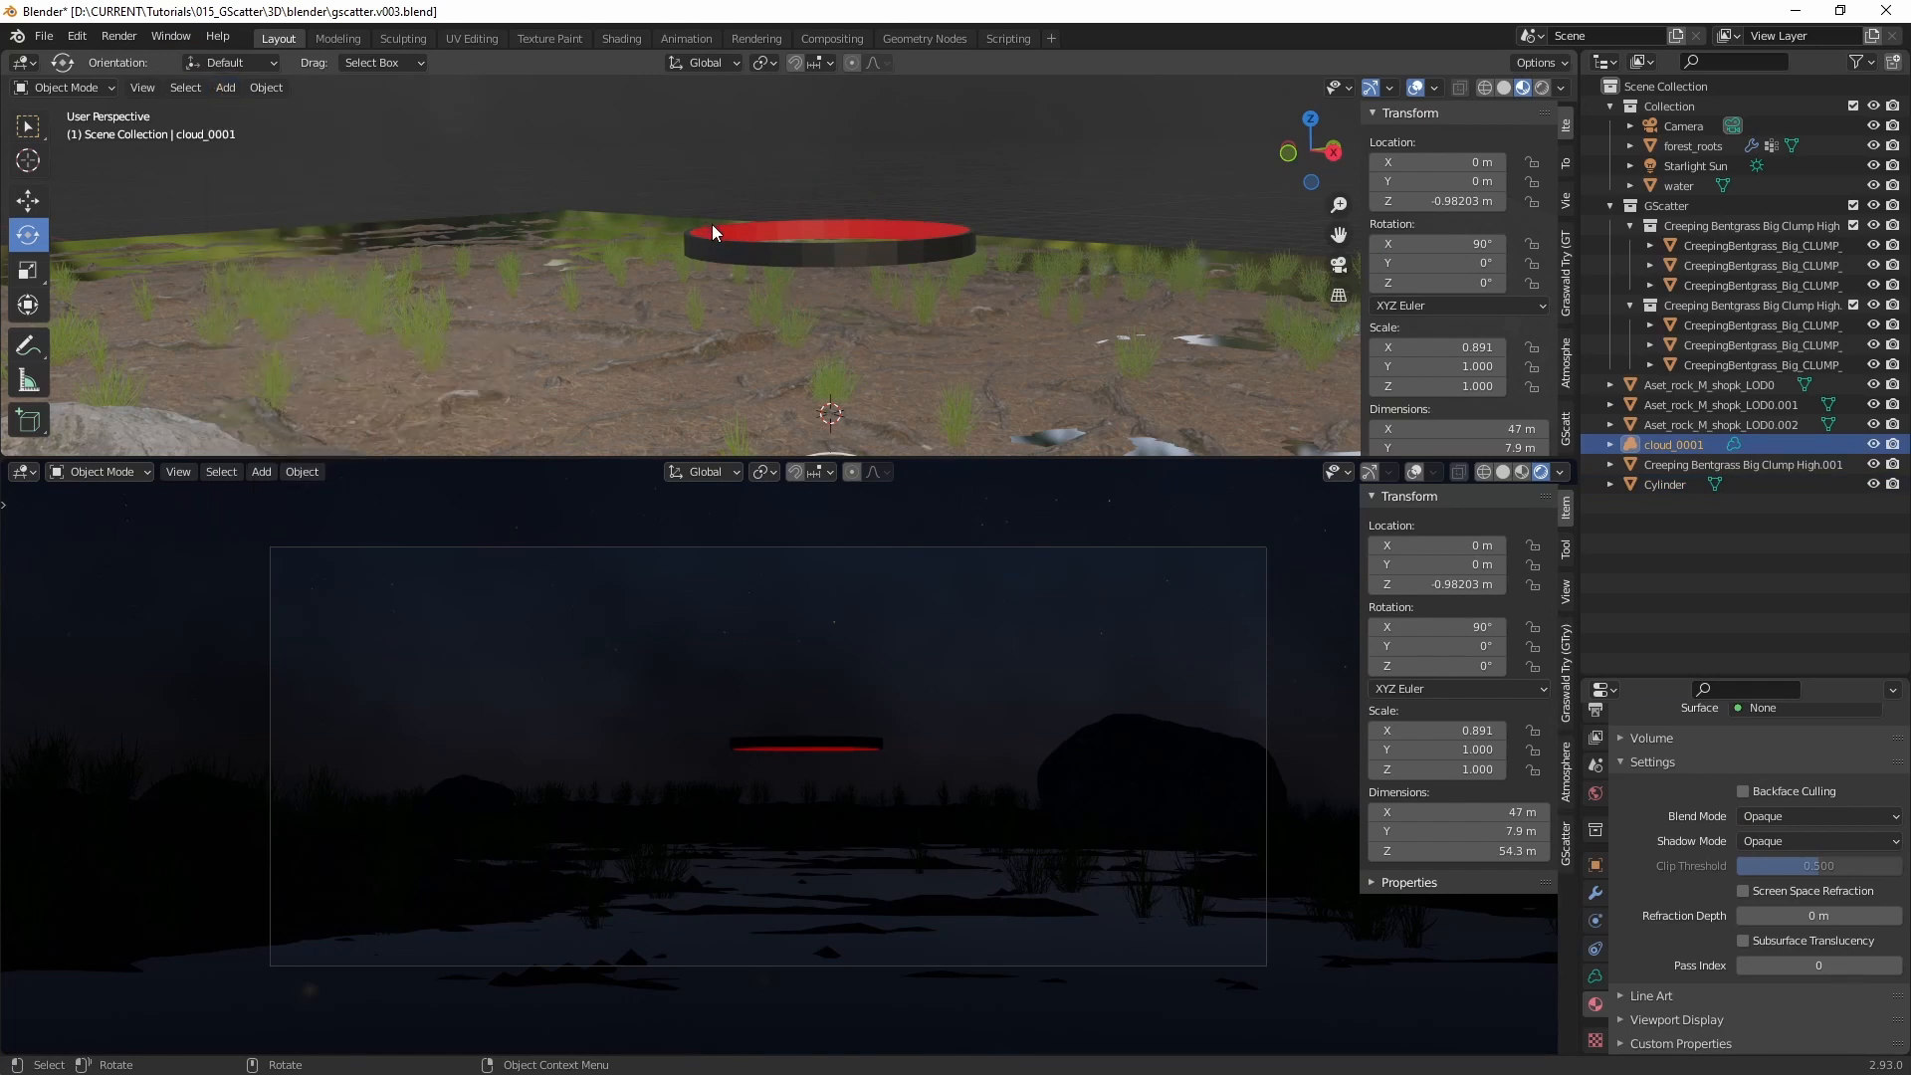
{"action": "scroll", "coordinate": [712, 224], "scroll_direction": "down", "scroll_amount": 6}
{"action": "left_click_drag", "start_coordinate": [713, 224], "coordinate": [800, 183], "text": "alt"}
{"action": "key", "text": "w"}
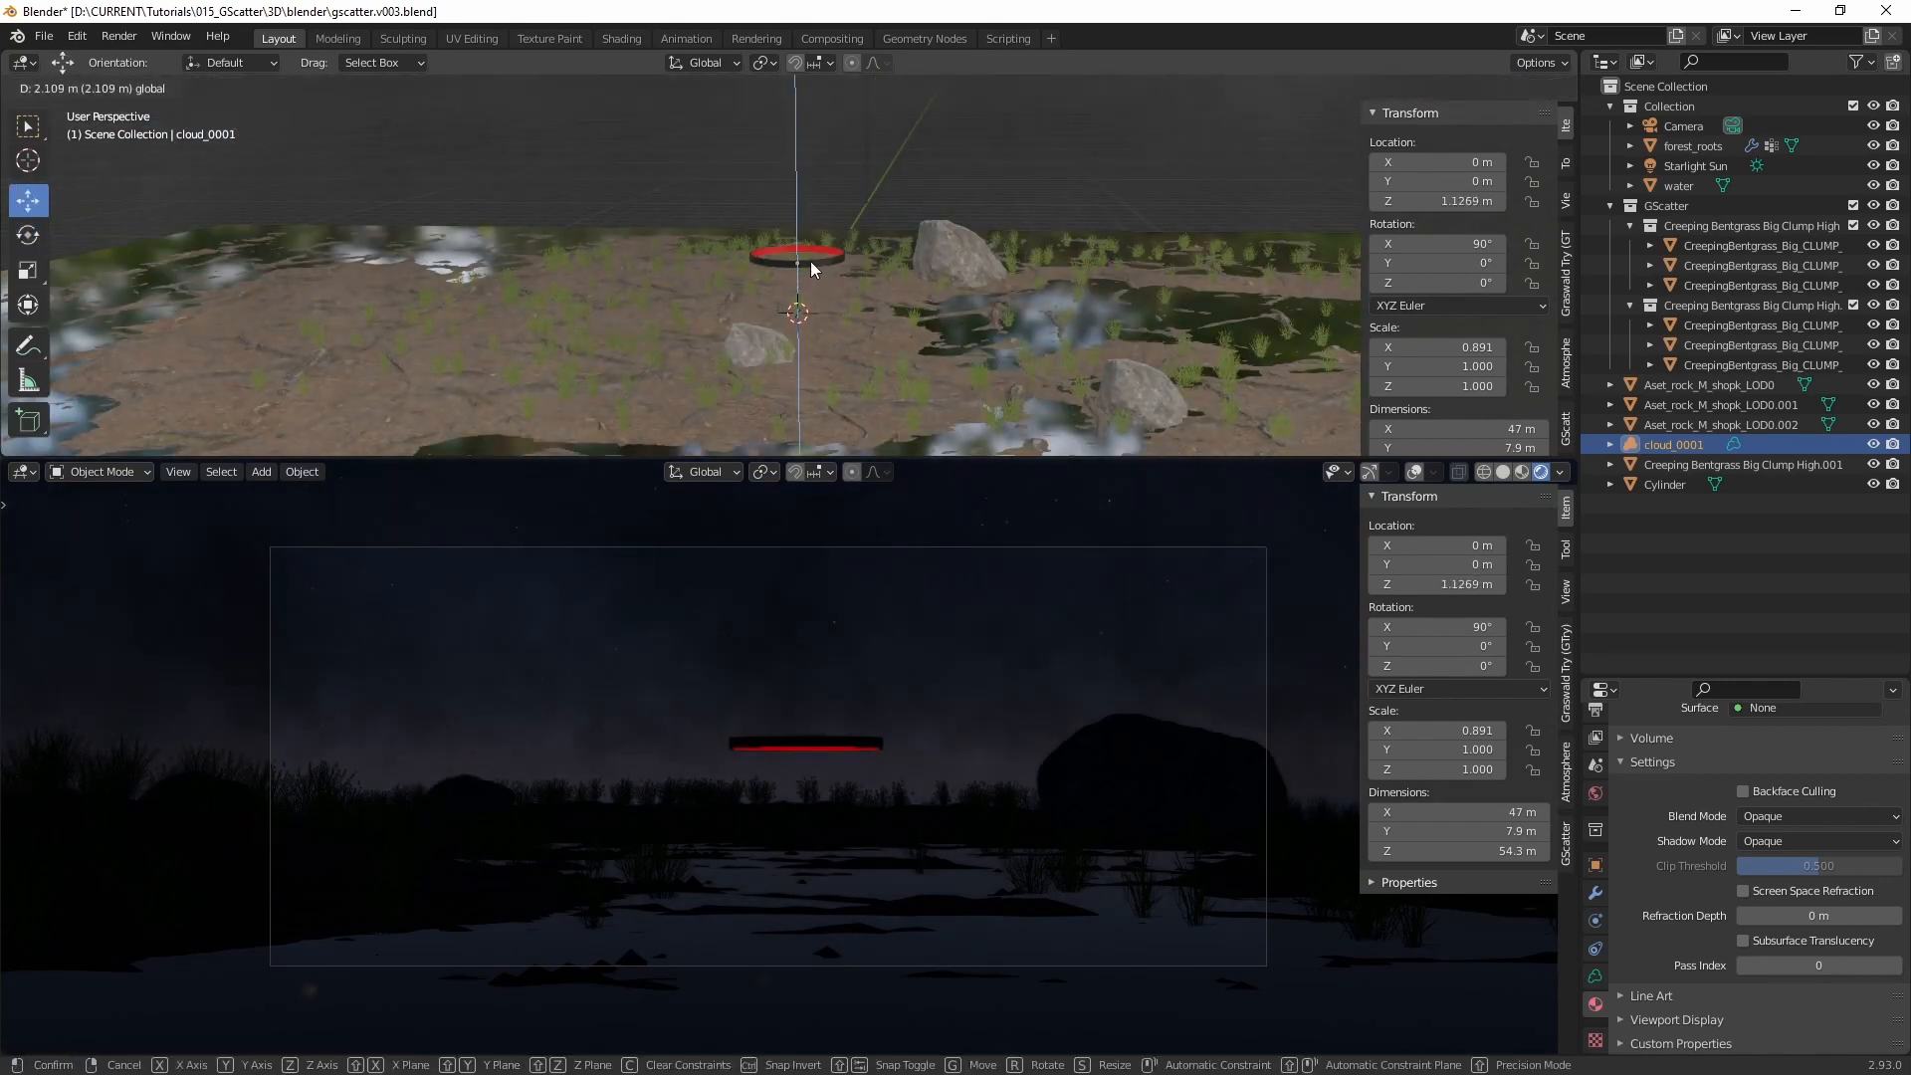
{"action": "scroll", "coordinate": [811, 261], "scroll_direction": "down", "scroll_amount": 8}
{"action": "left_click_drag", "start_coordinate": [810, 260], "coordinate": [792, 291]}
{"action": "scroll", "coordinate": [795, 289], "scroll_direction": "up", "scroll_amount": 6}
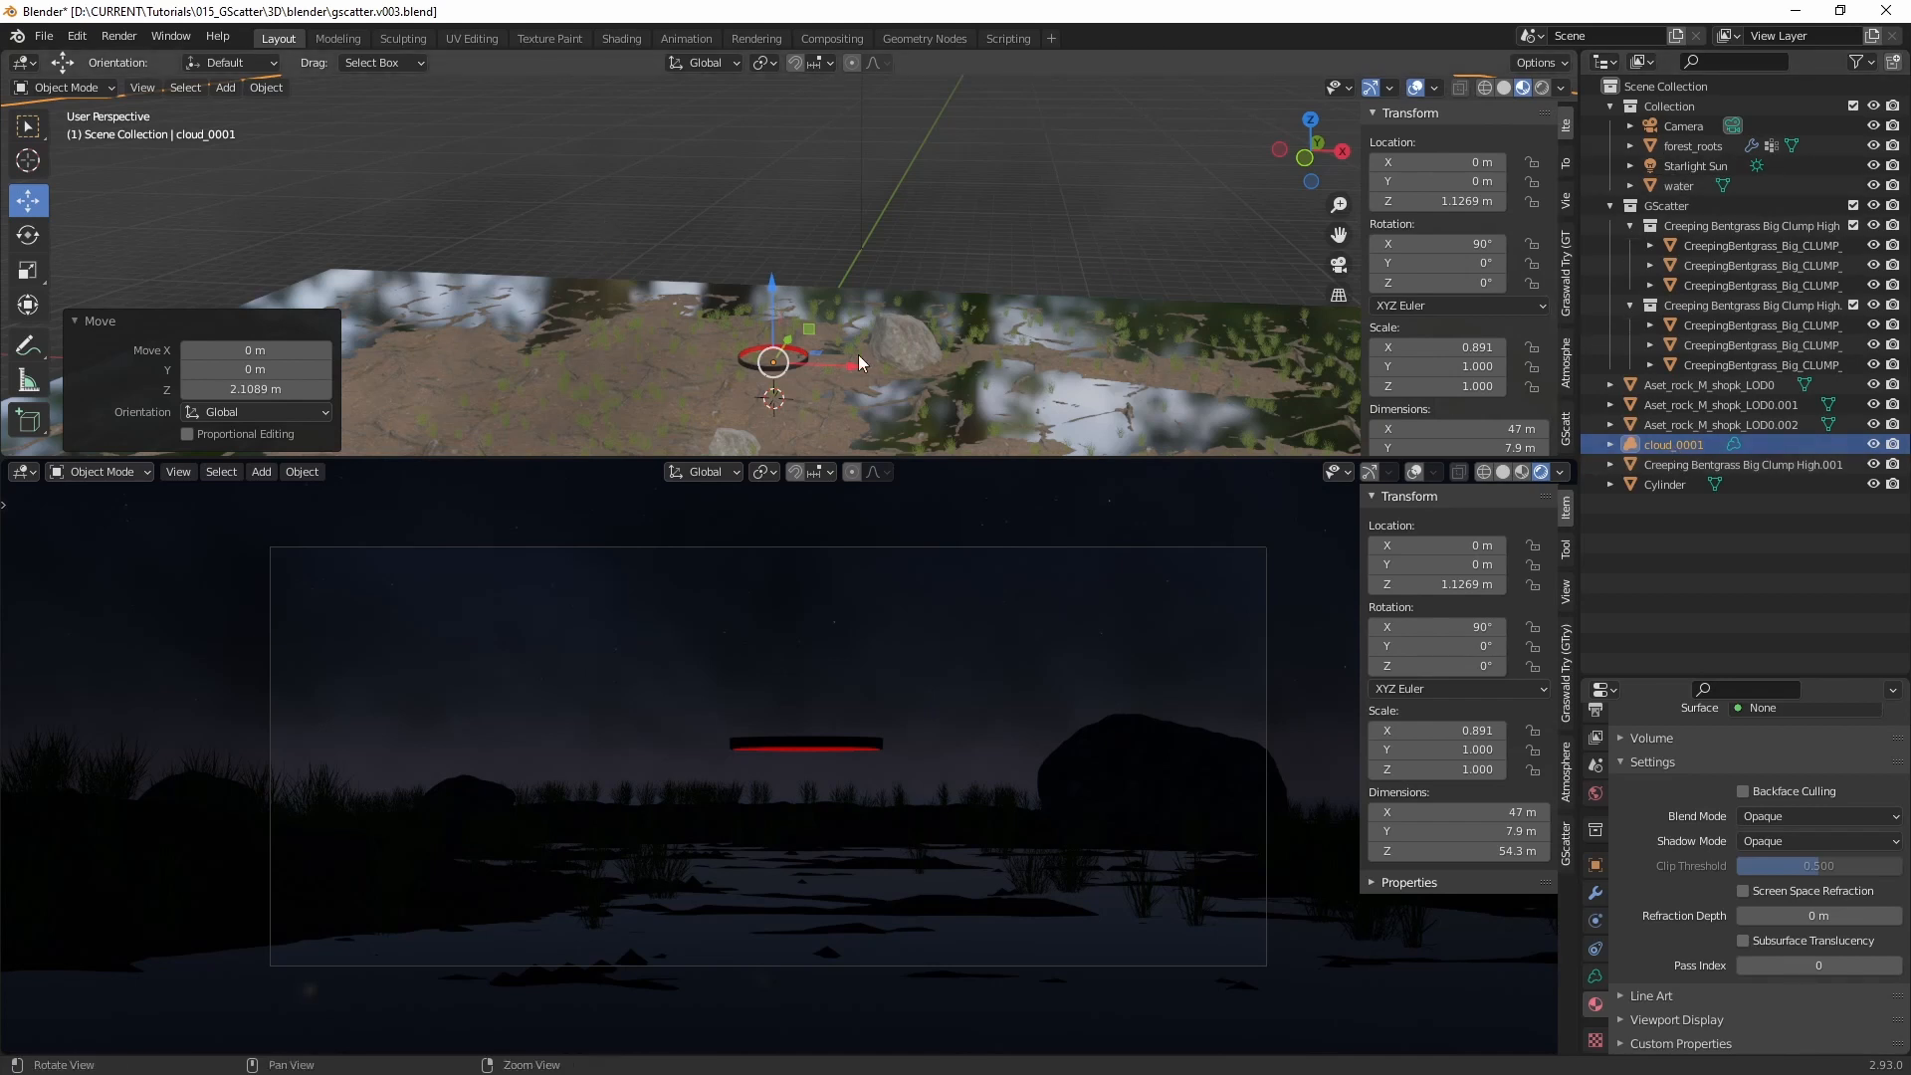
Step: Lower the cloud volume along Z by about 1.09 m, to a height of about 0.037 m
{"action": "left_click_drag", "start_coordinate": [858, 356], "coordinate": [823, 316], "text": "alt"}
{"action": "right_click_drag", "start_coordinate": [822, 317], "coordinate": [759, 360], "text": "alt"}
{"action": "left_click_drag", "start_coordinate": [759, 360], "coordinate": [770, 396], "text": "alt"}
{"action": "right_click_drag", "start_coordinate": [770, 396], "coordinate": [874, 236], "text": "alt"}
{"action": "middle_click_drag", "start_coordinate": [874, 237], "coordinate": [554, 204], "text": "alt"}
{"action": "middle_click_drag", "start_coordinate": [815, 351], "coordinate": [908, 253], "text": "alt"}
{"action": "right_click_drag", "start_coordinate": [908, 253], "coordinate": [784, 349], "text": "alt"}
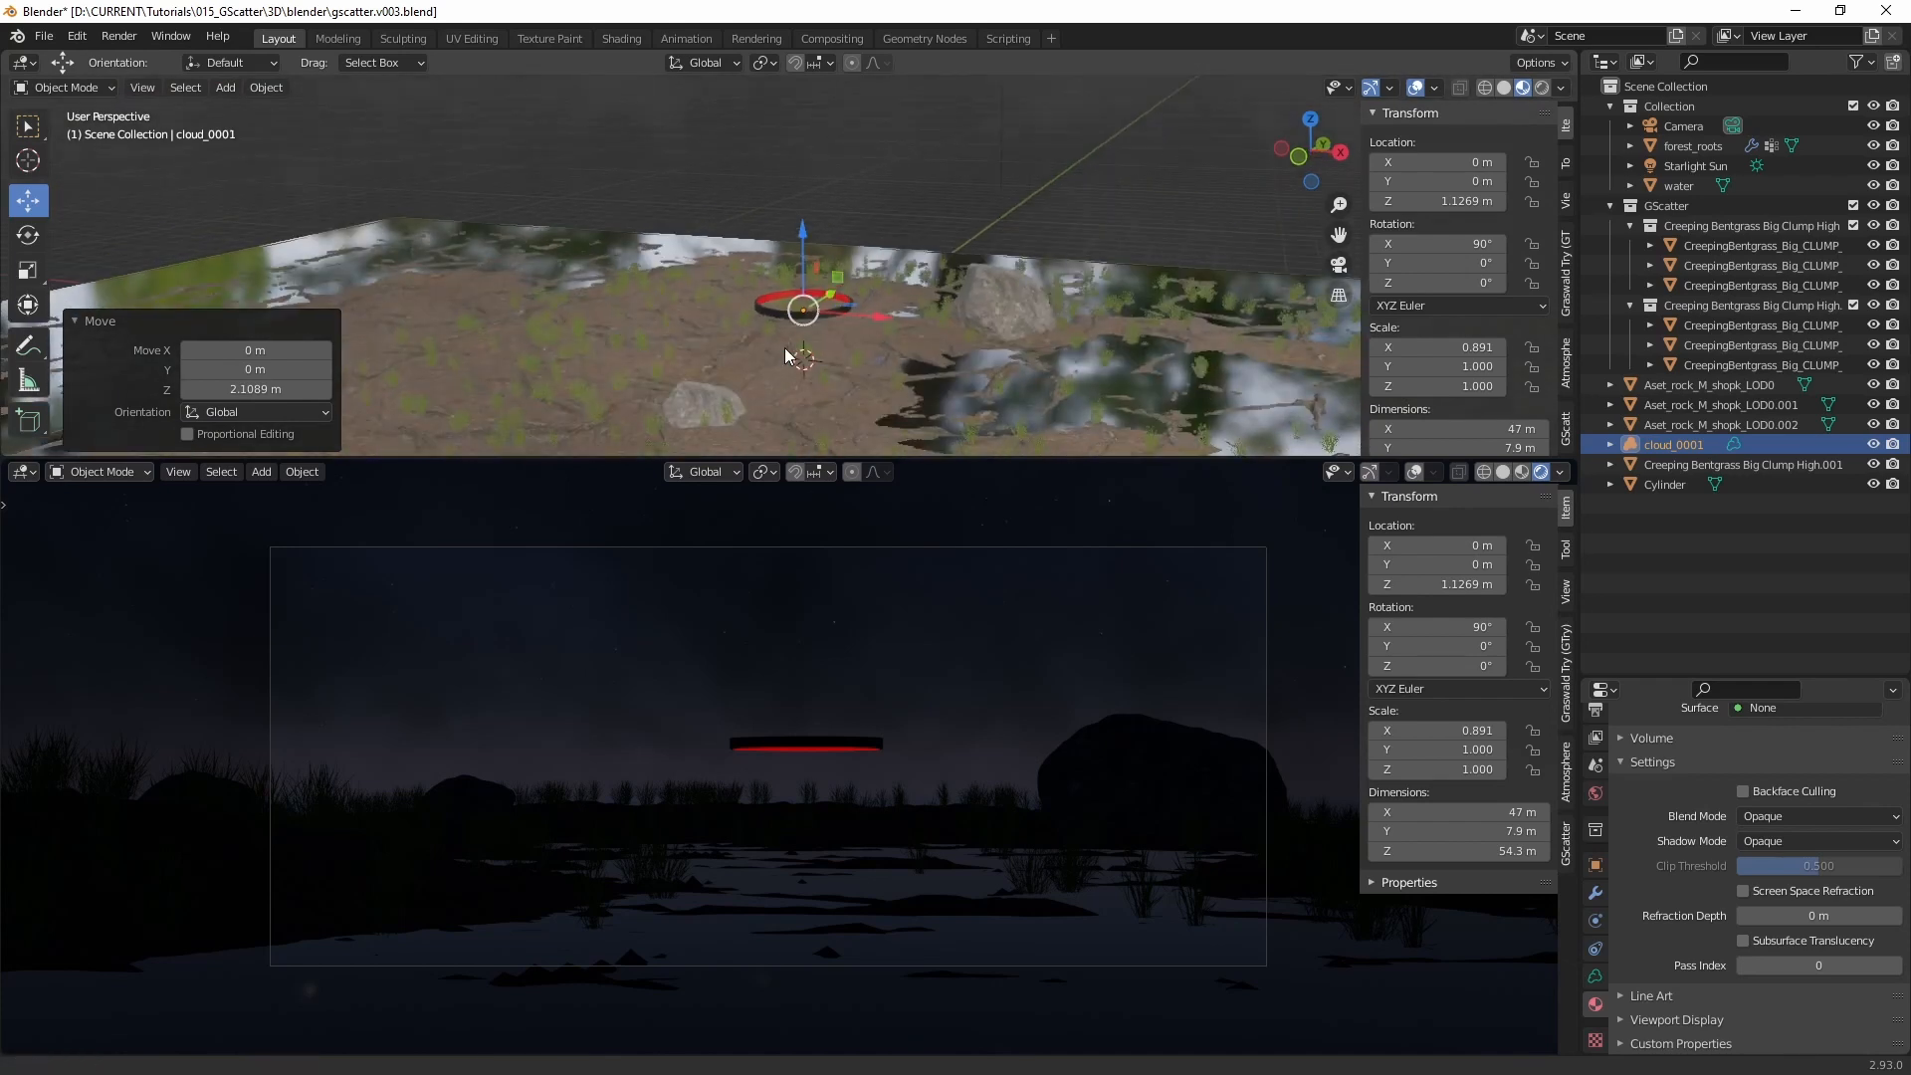
{"action": "left_click_drag", "start_coordinate": [787, 356], "coordinate": [808, 289], "text": "alt"}
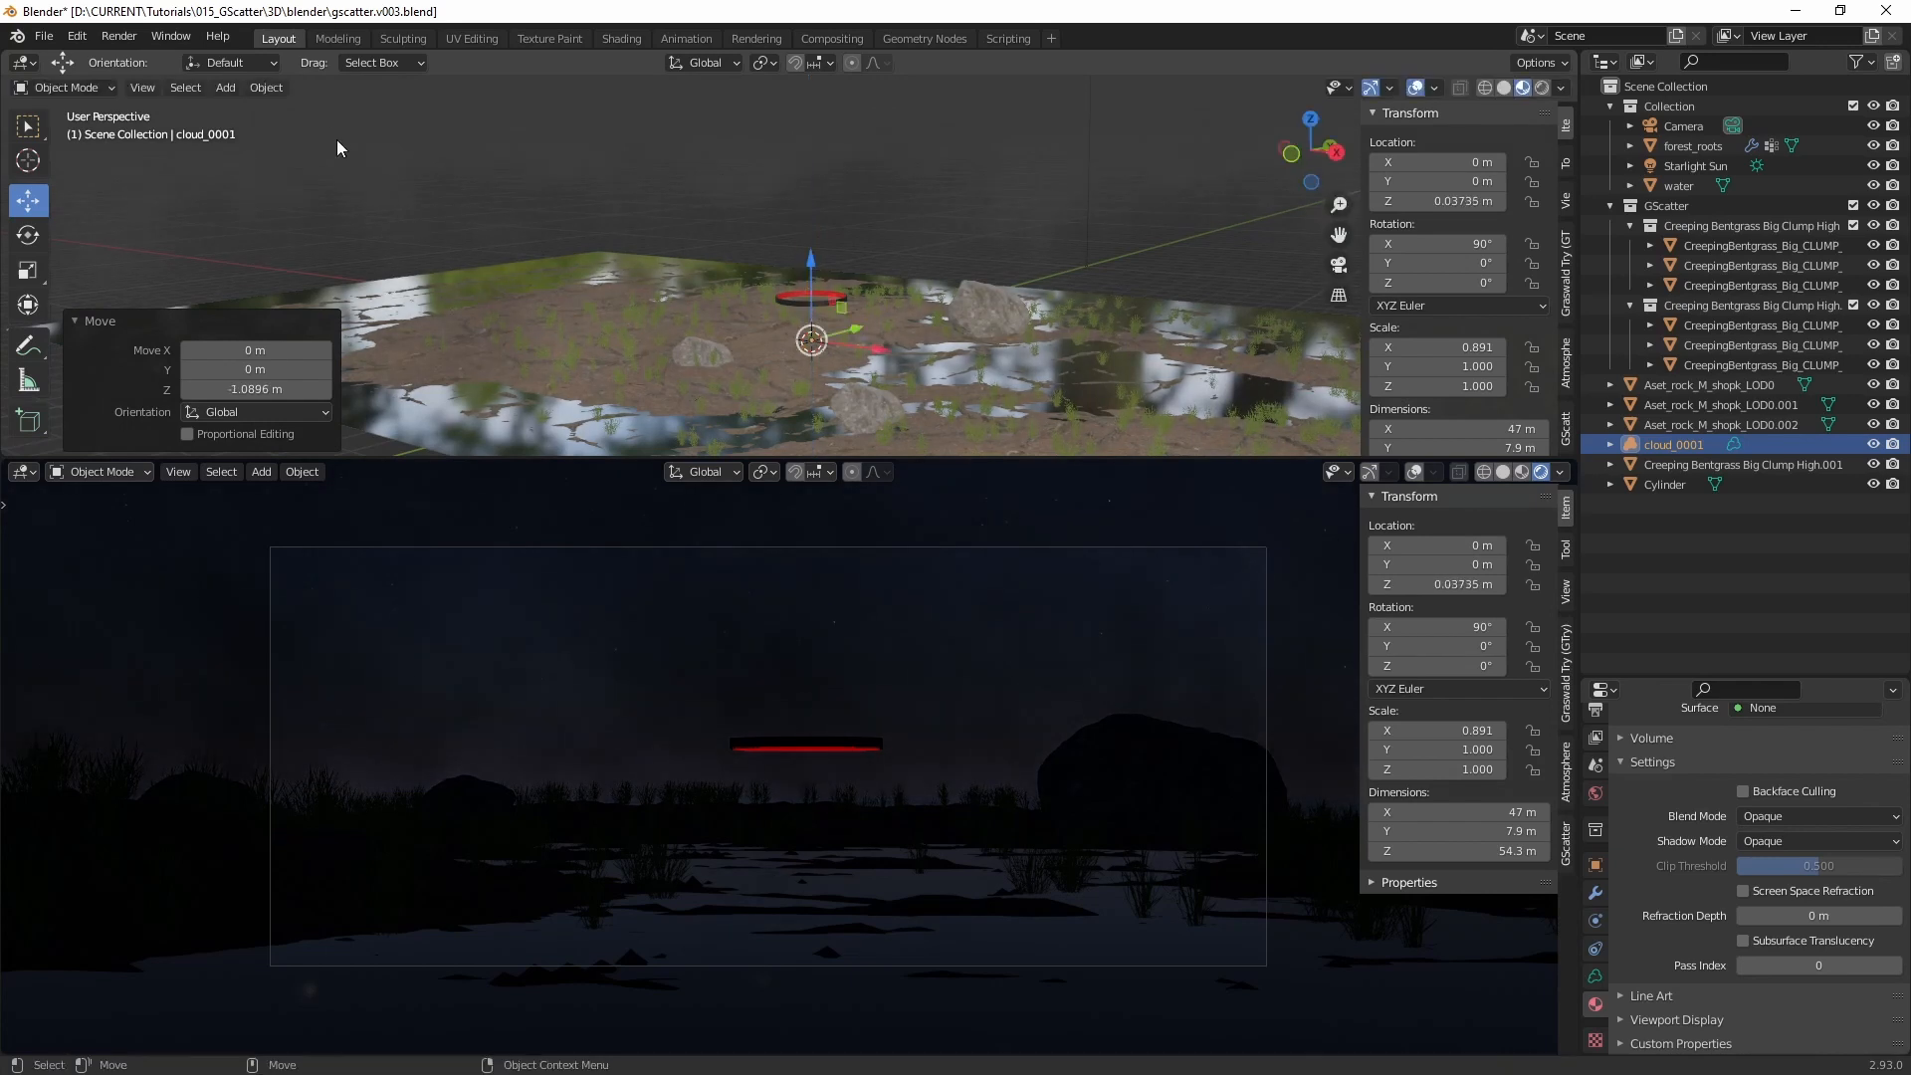
Step: Add an area light at the scene origin
{"action": "left_click", "coordinate": [235, 92]}
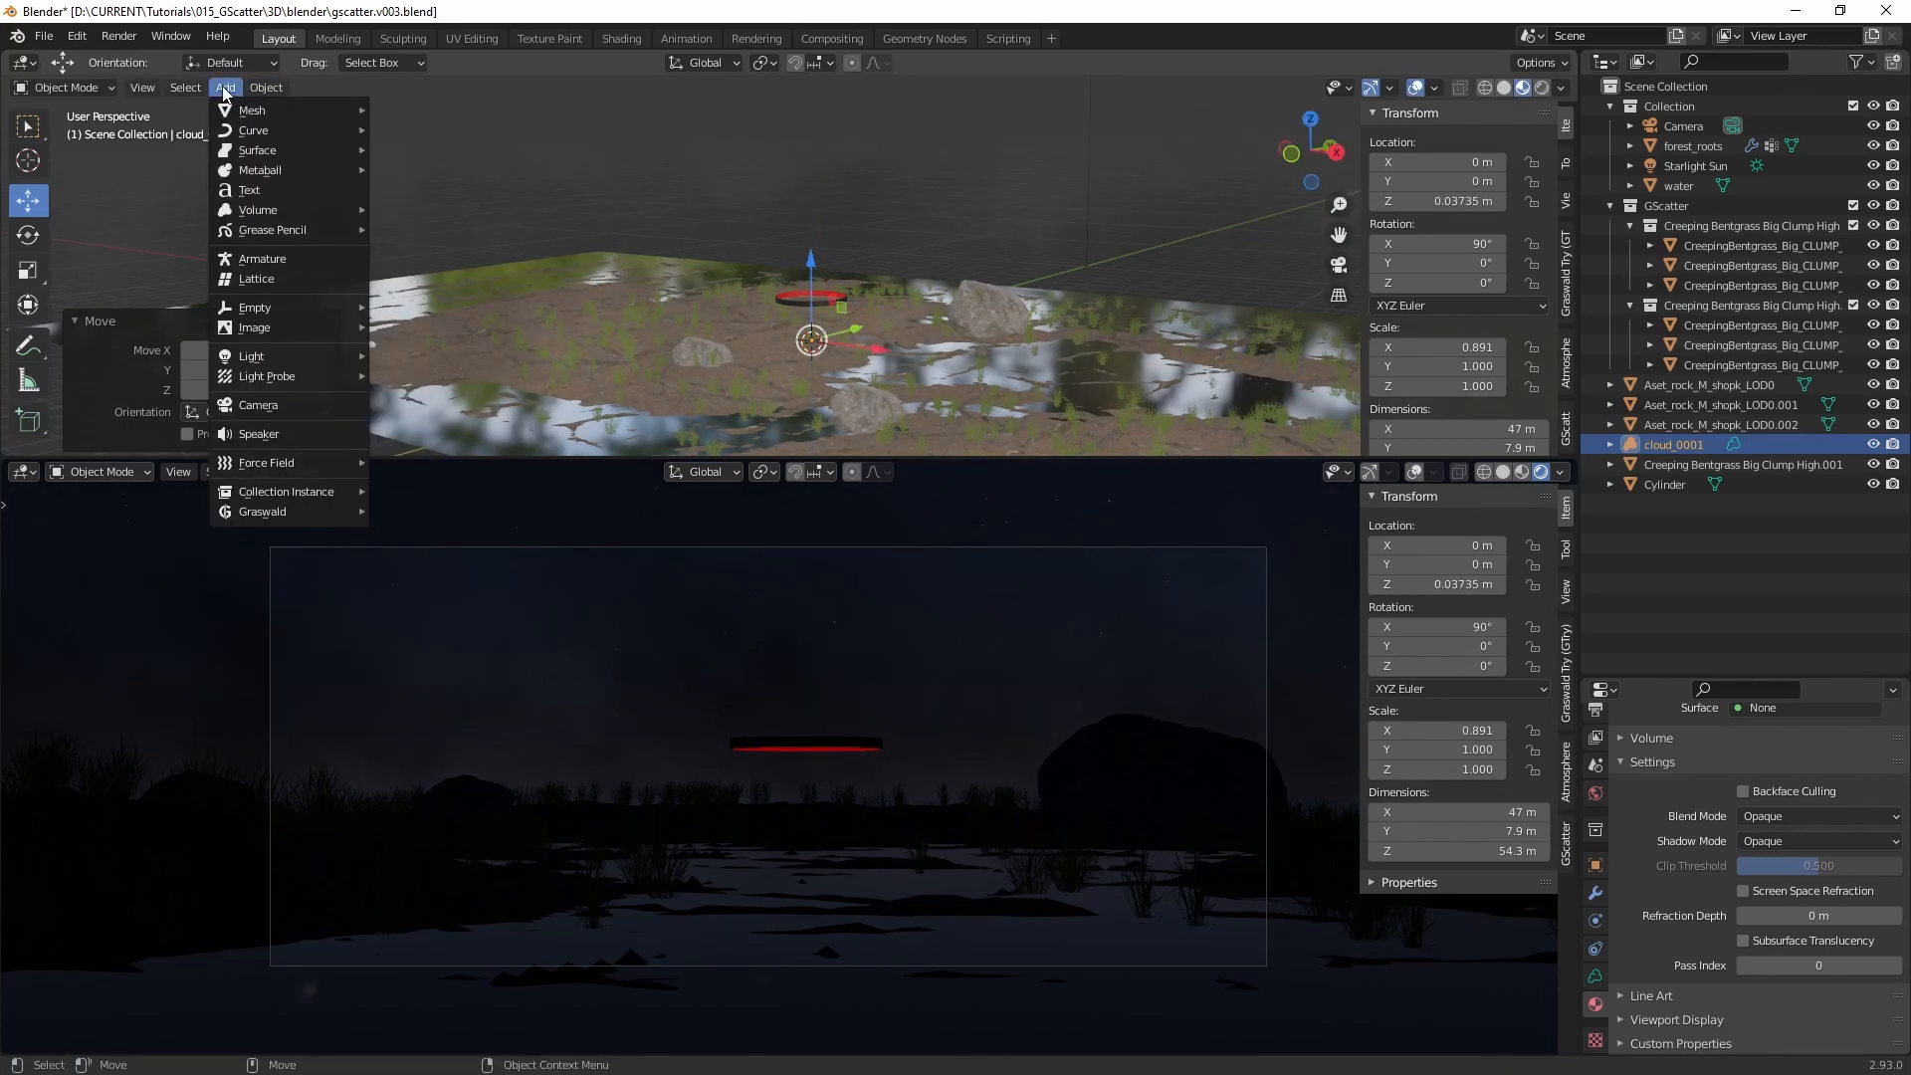
{"action": "mouse_move", "coordinate": [309, 359]}
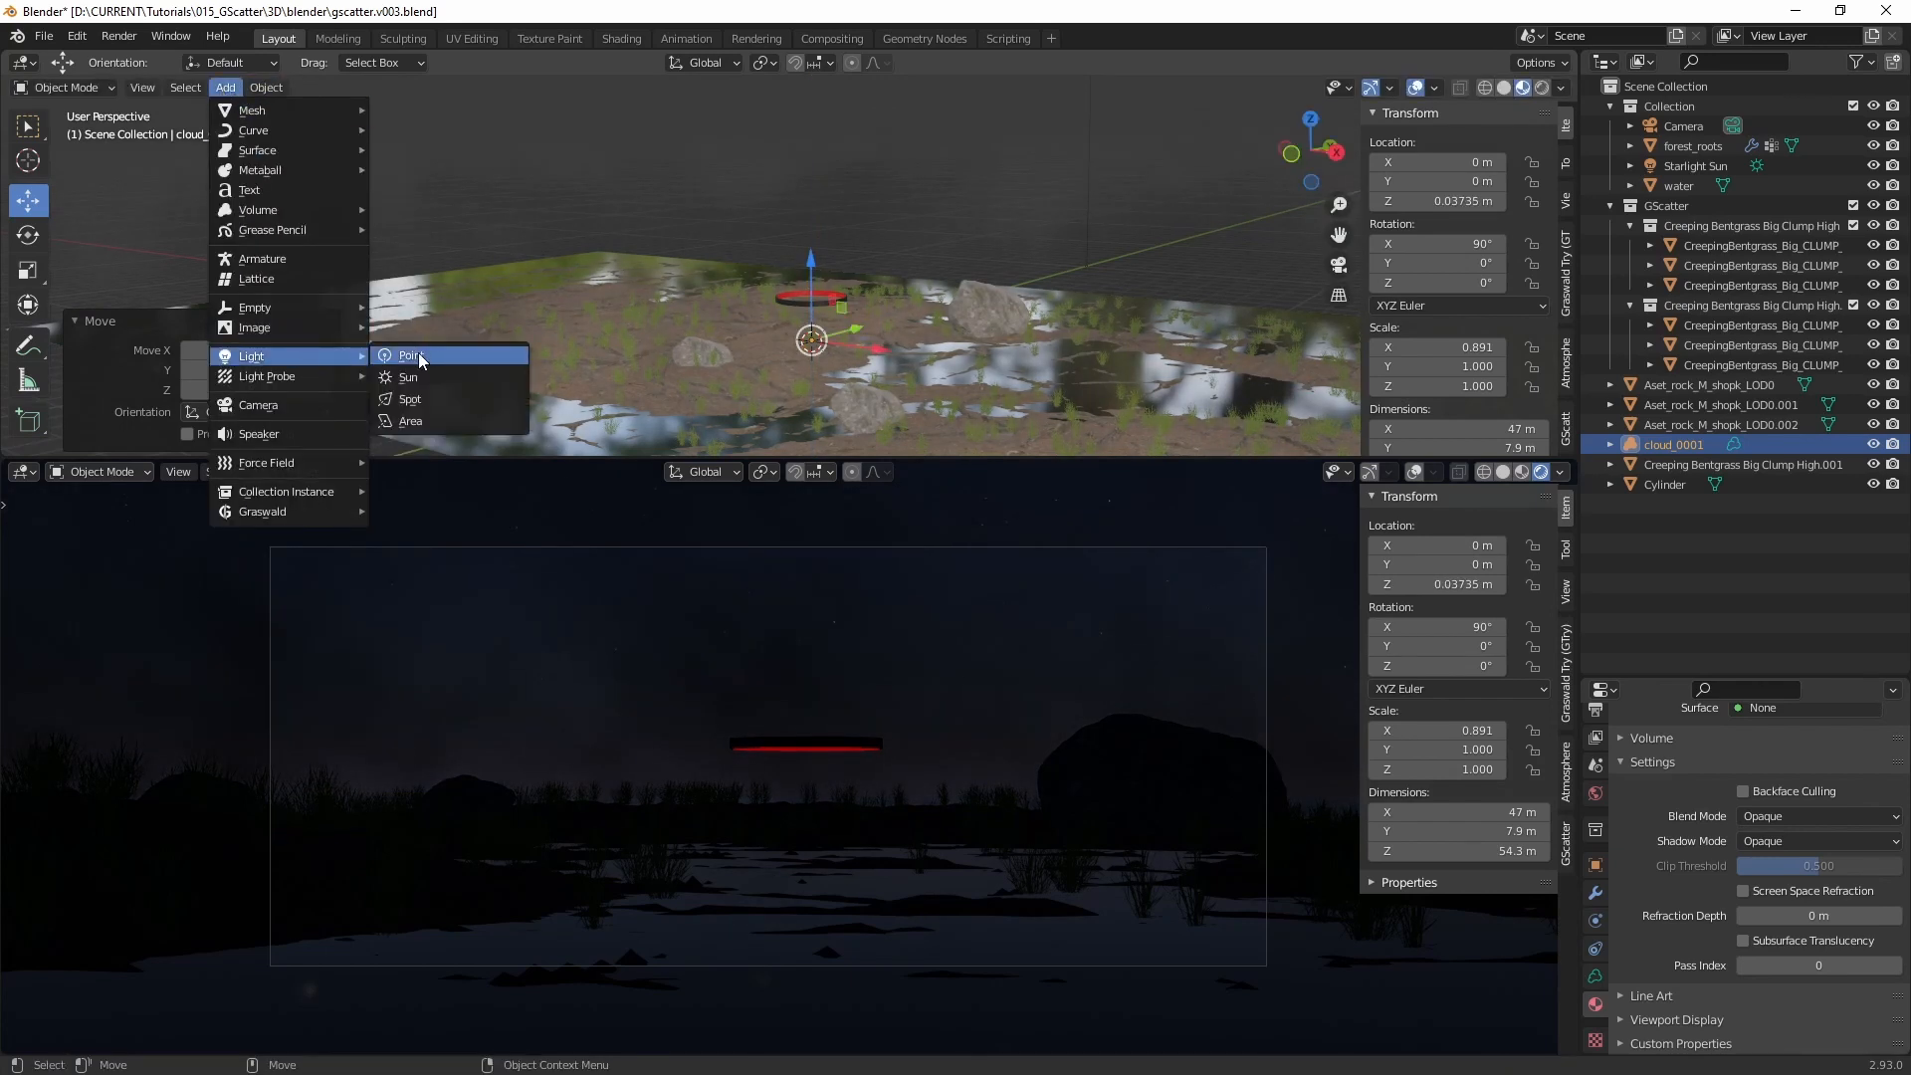
{"action": "left_click", "coordinate": [431, 420]}
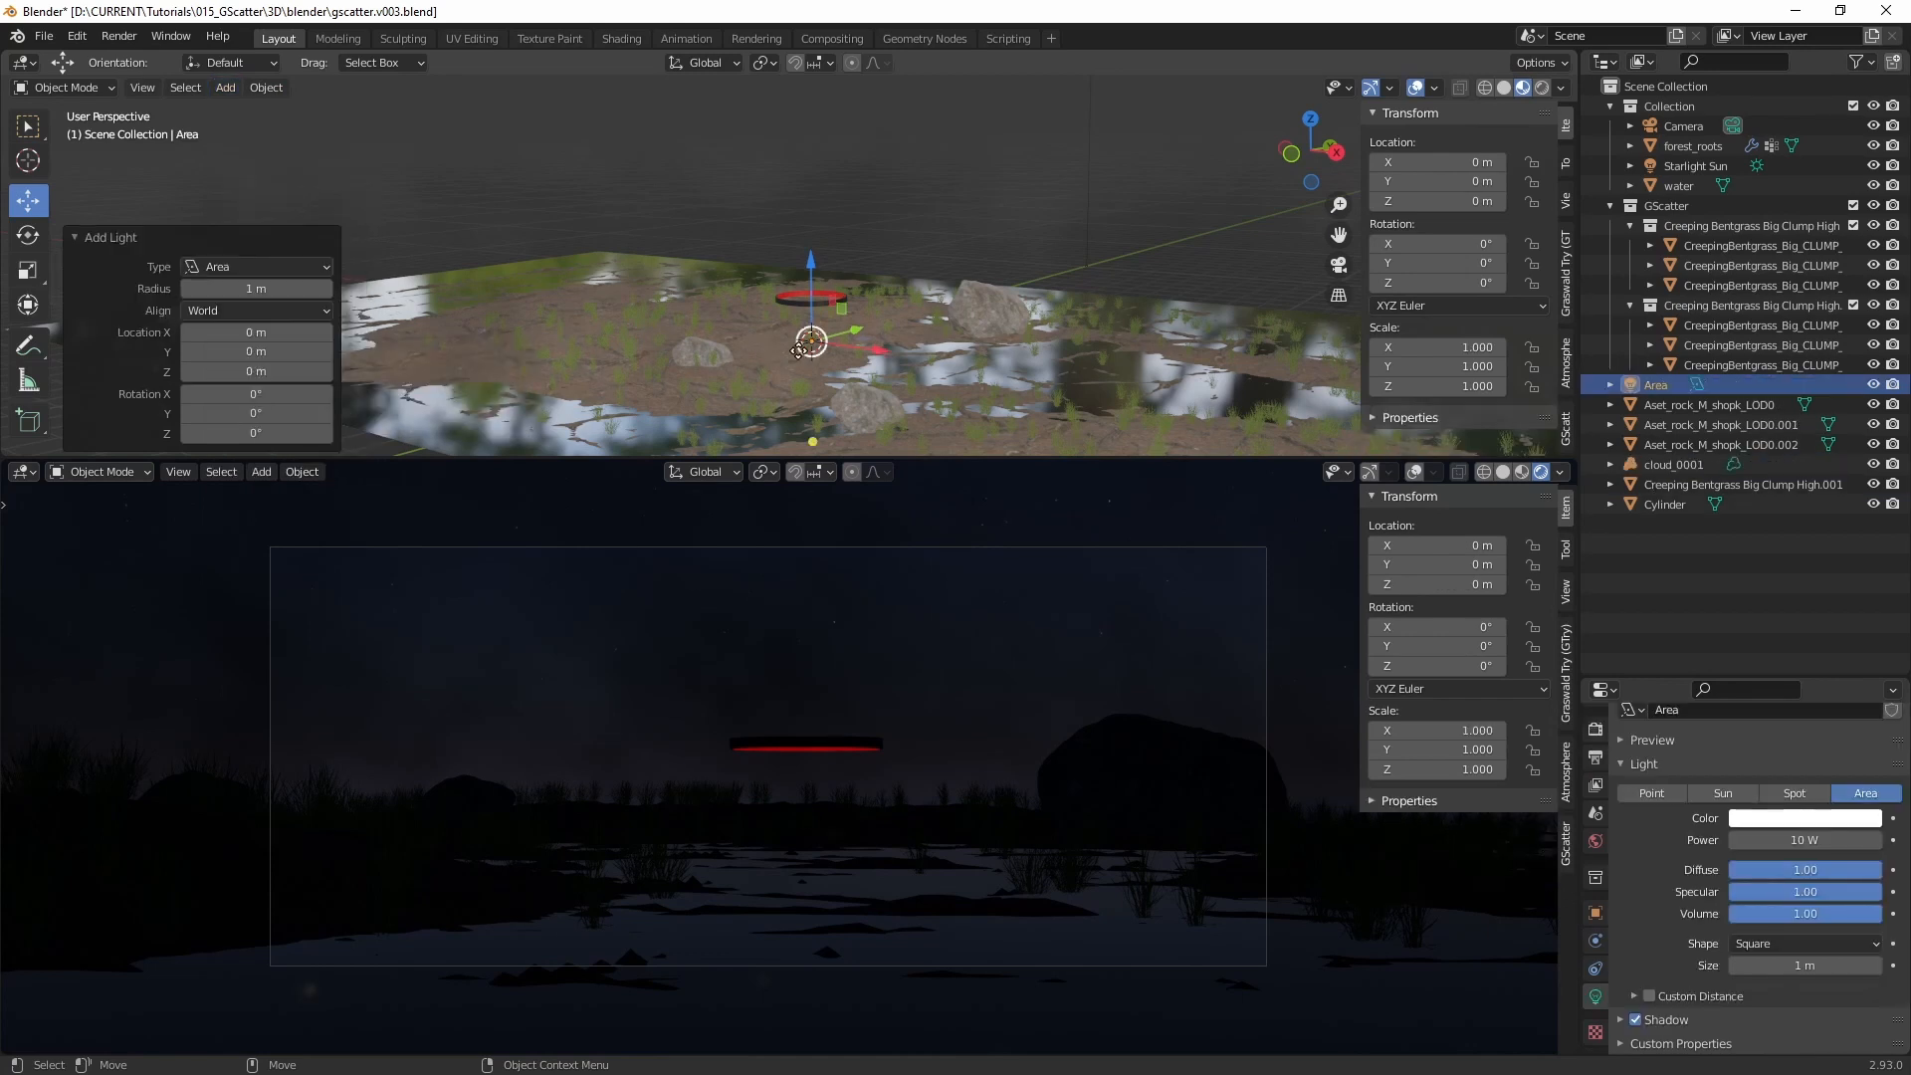
Step: Raise the area light along Z to about 1.26 m, level with the ring, and scale it to 2 in X and Y
{"action": "left_click", "coordinate": [1656, 384]}
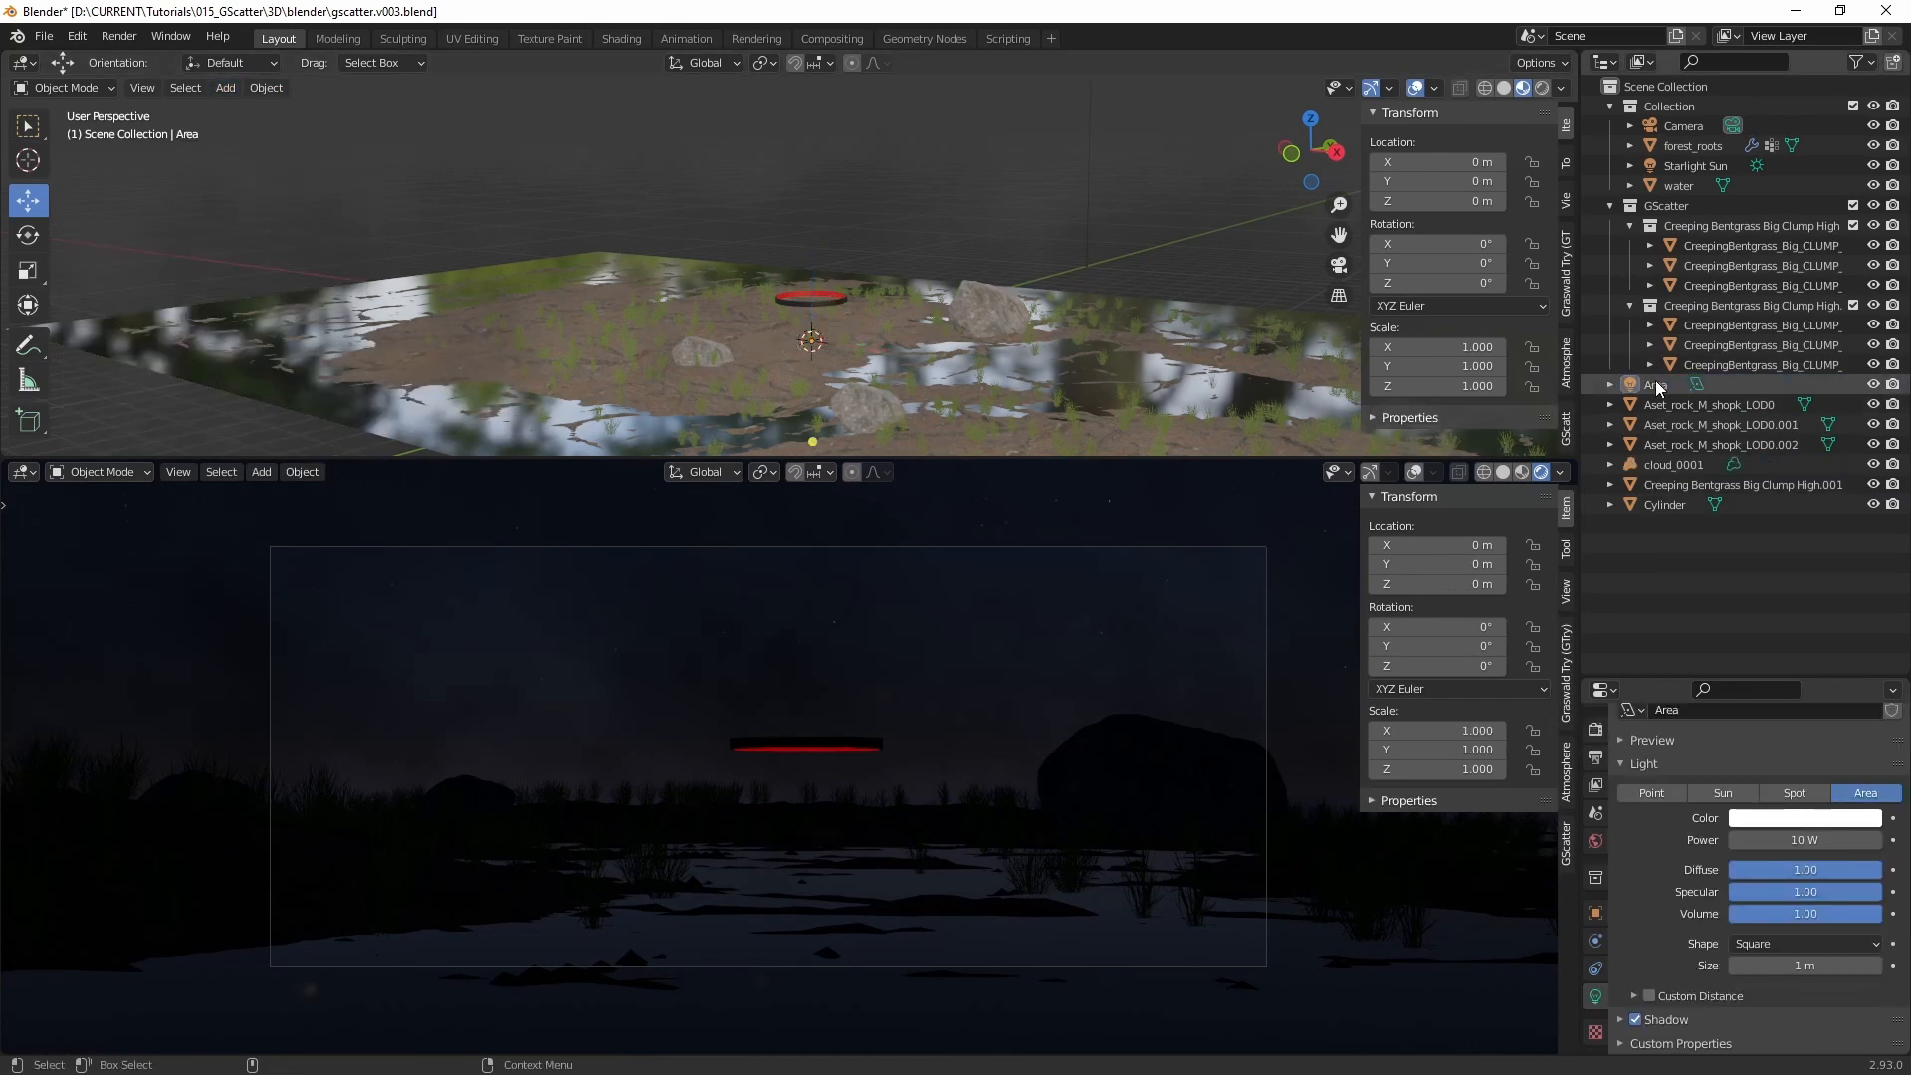
{"action": "left_click_drag", "start_coordinate": [811, 272], "coordinate": [813, 212]}
{"action": "scroll", "coordinate": [825, 347], "scroll_direction": "up", "scroll_amount": 8}
{"action": "middle_click_drag", "start_coordinate": [824, 347], "coordinate": [841, 393]}
{"action": "key", "text": "s"}
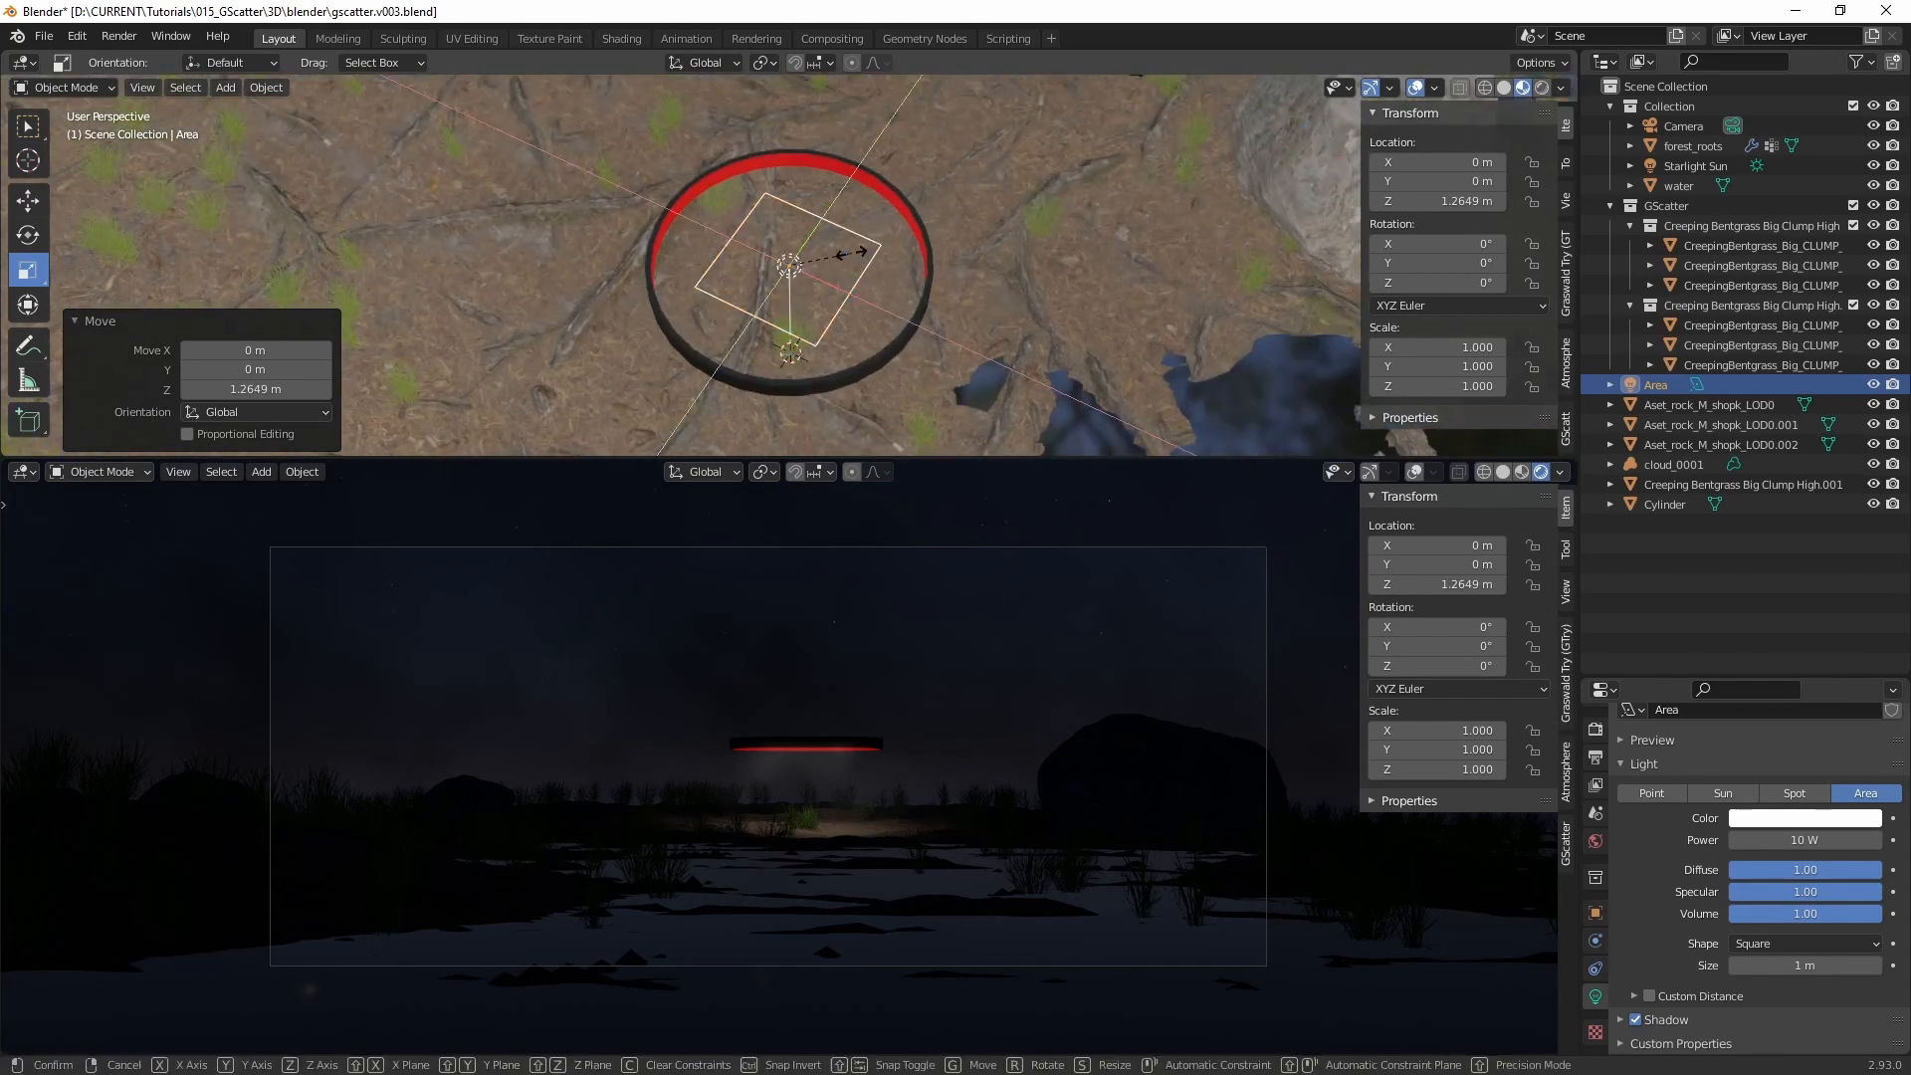
{"action": "left_click", "coordinate": [921, 251]}
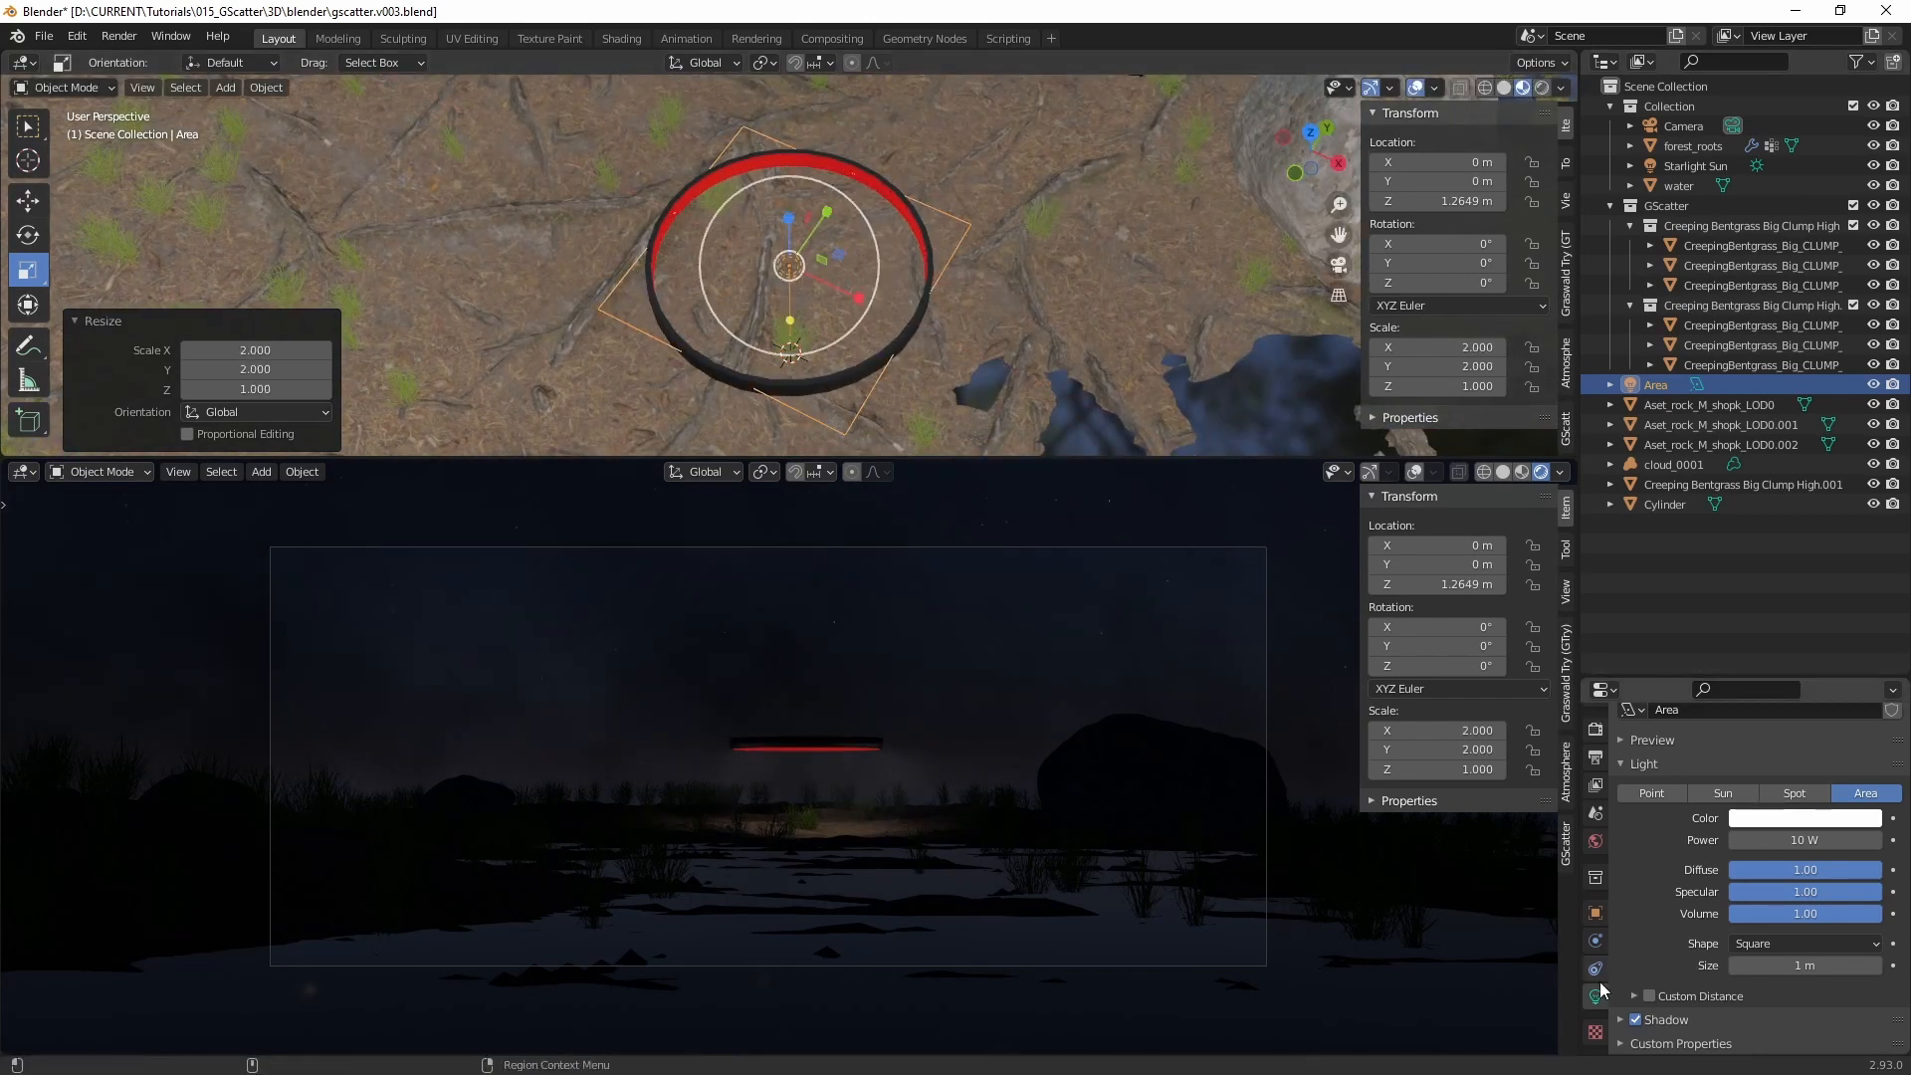
Step: Change the area light's shape from Square to Disk
{"action": "scroll", "coordinate": [1679, 822], "scroll_direction": "up", "scroll_amount": 1}
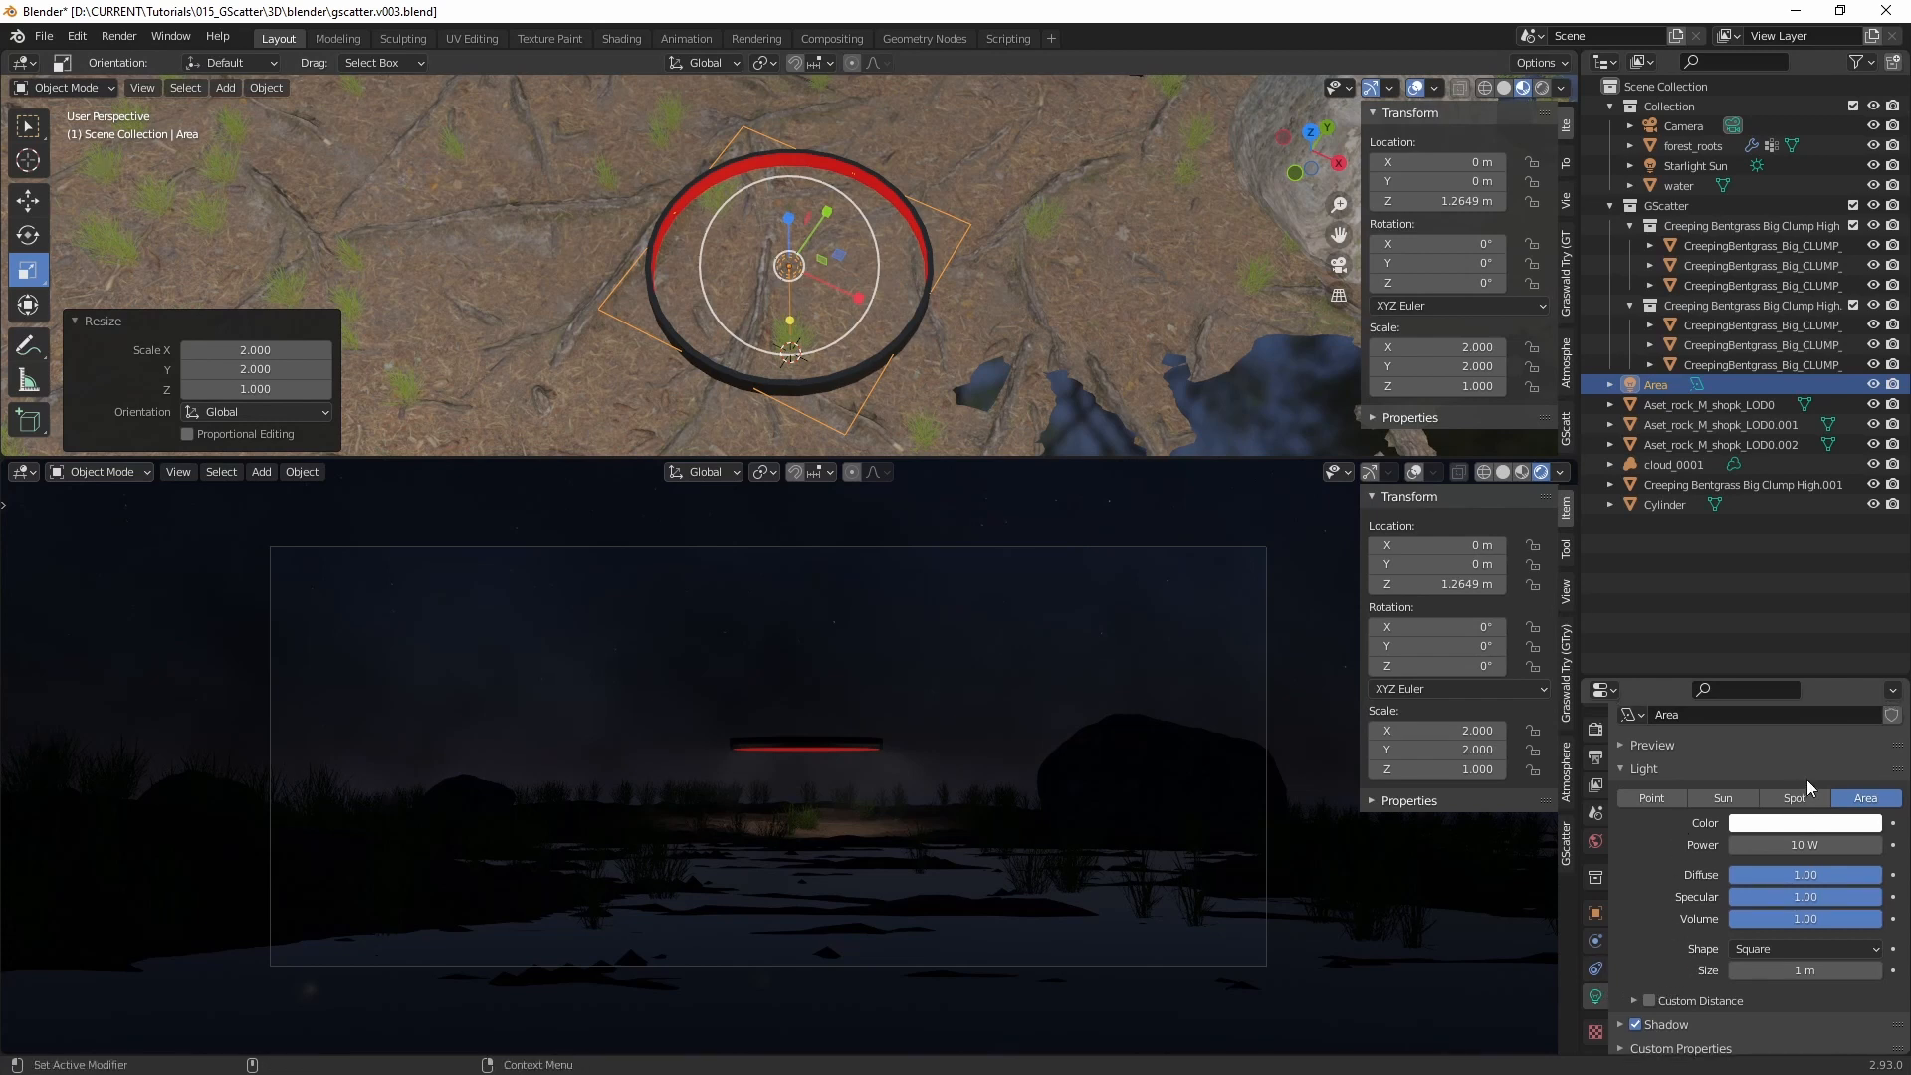
{"action": "middle_click_drag", "start_coordinate": [1654, 905], "coordinate": [1652, 898]}
{"action": "left_click", "coordinate": [1772, 946]}
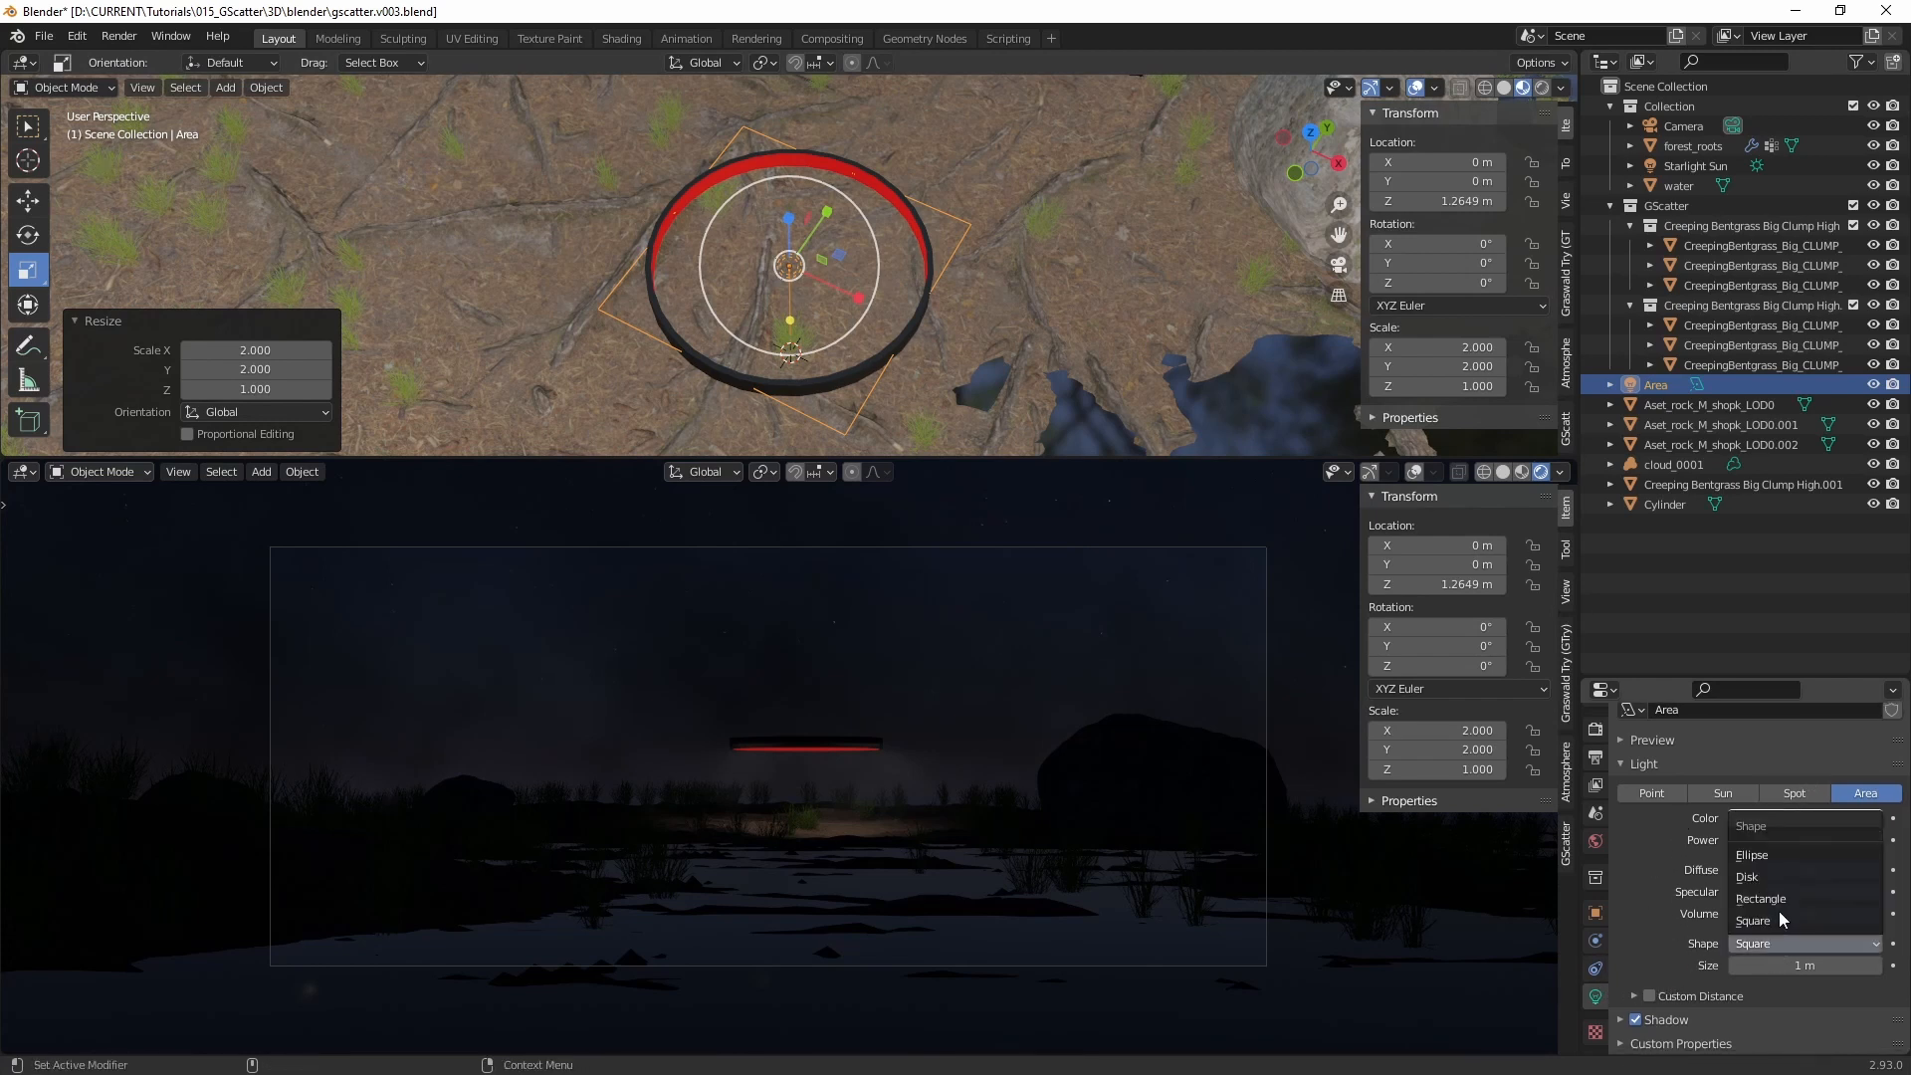
{"action": "left_click", "coordinate": [1778, 876]}
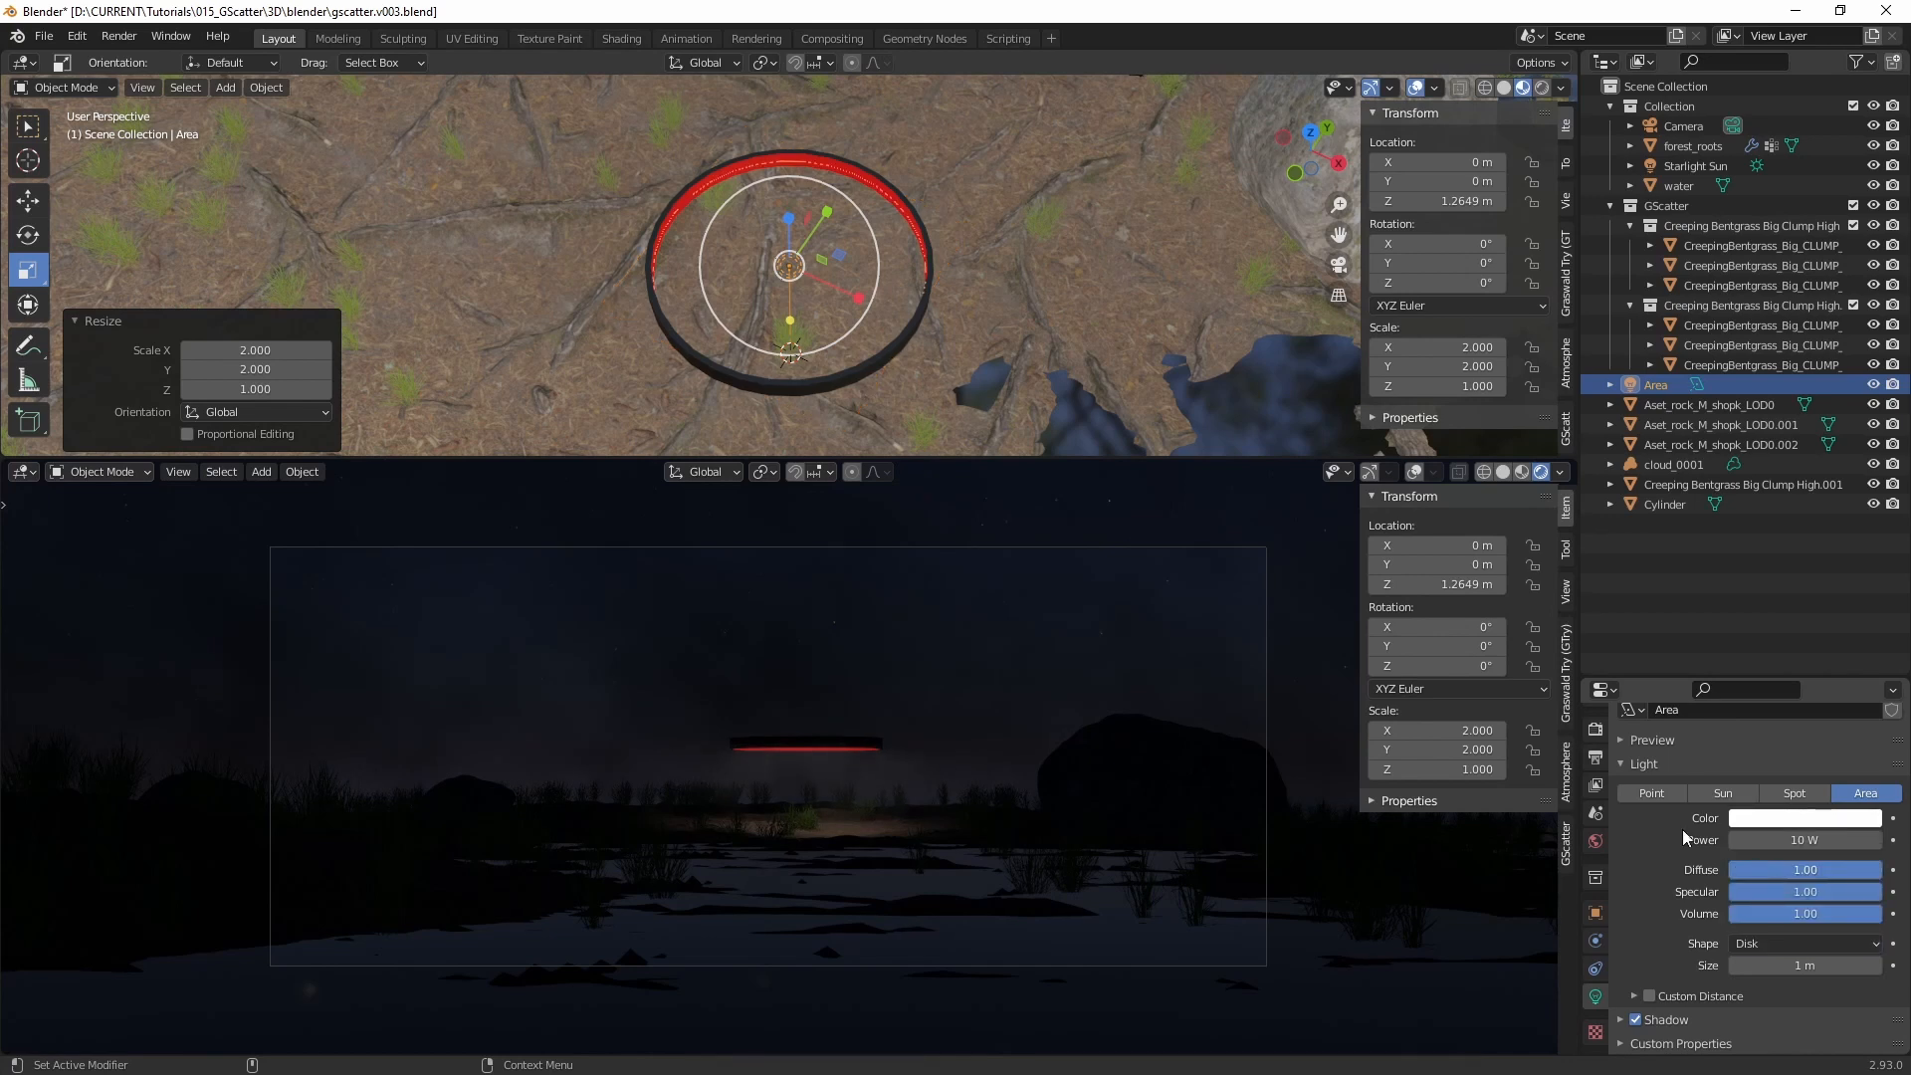
Step: Copy the disk area light and paste a duplicate at the same position inside the ring
{"action": "middle_click_drag", "start_coordinate": [787, 204], "coordinate": [991, 233]}
{"action": "key", "text": "shift+space"}
{"action": "key", "text": "g"}
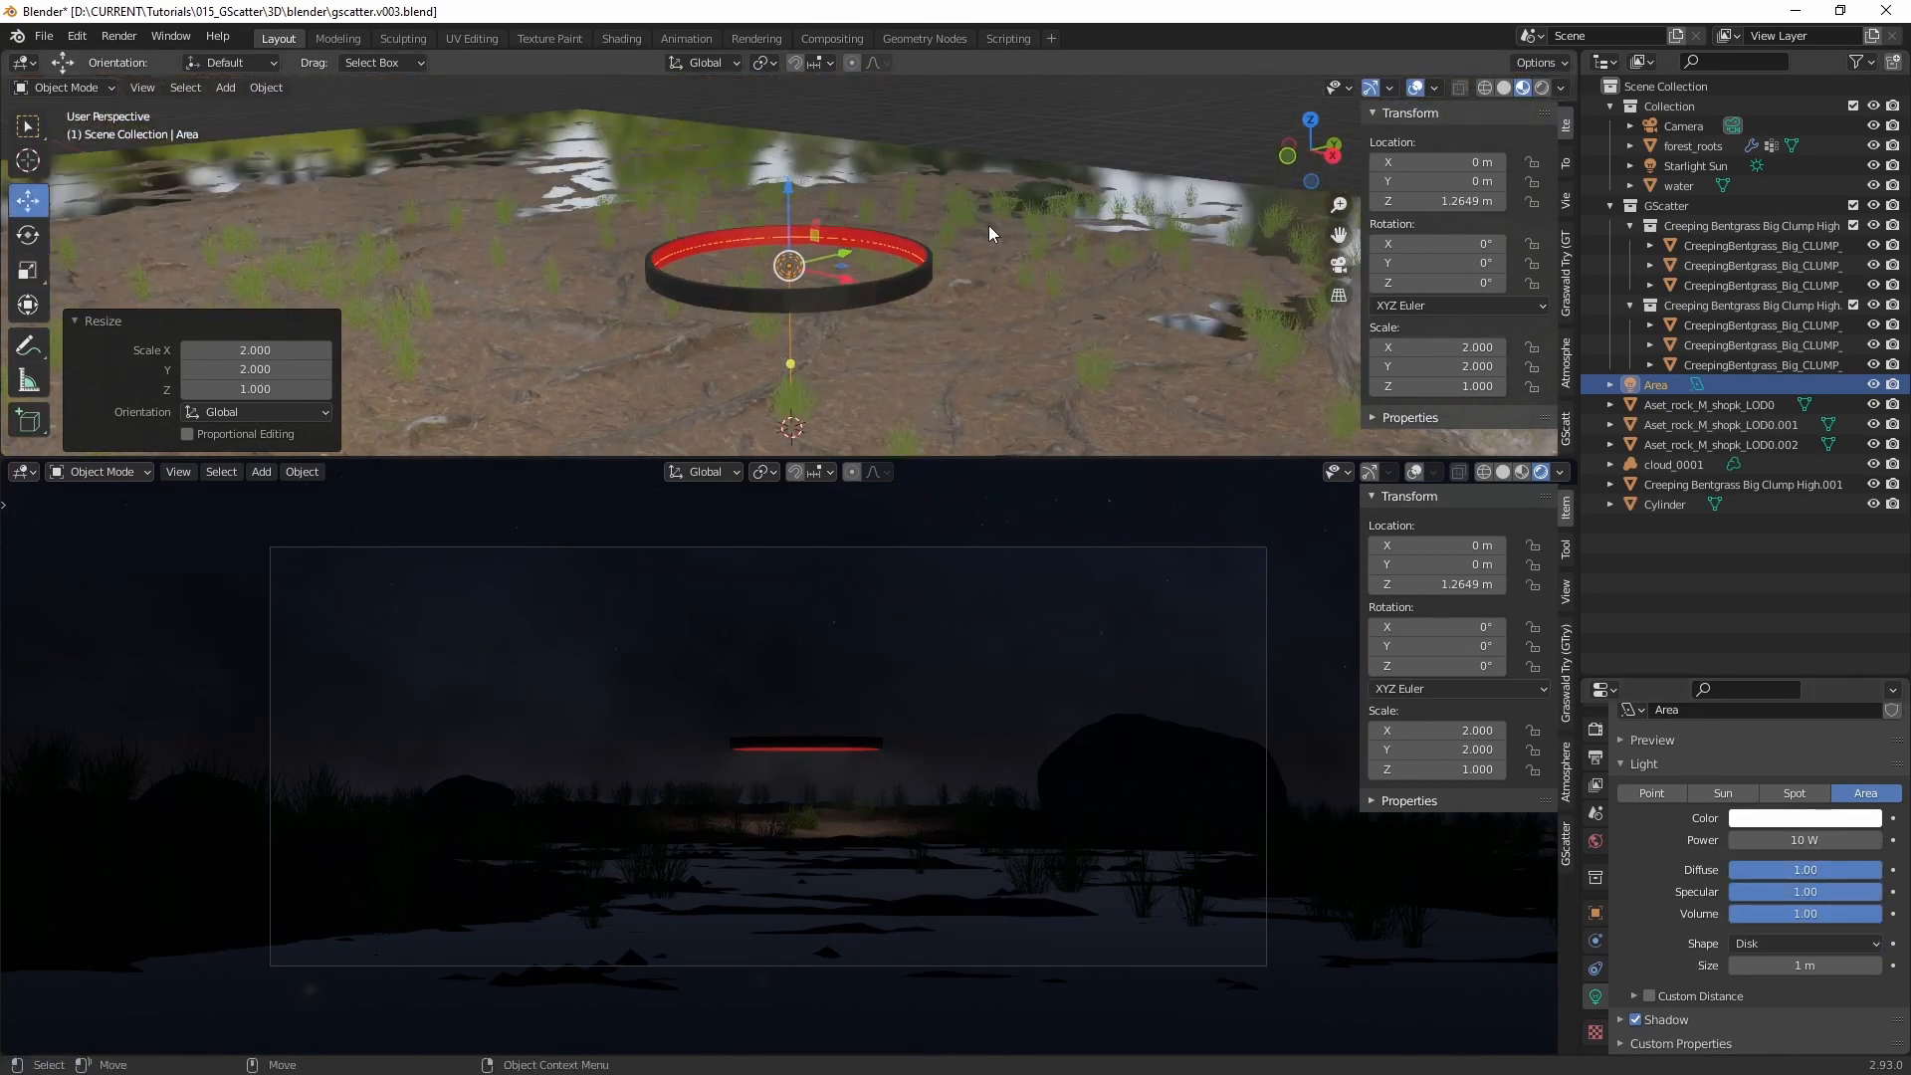
{"action": "middle_click_drag", "start_coordinate": [862, 278], "coordinate": [920, 240]}
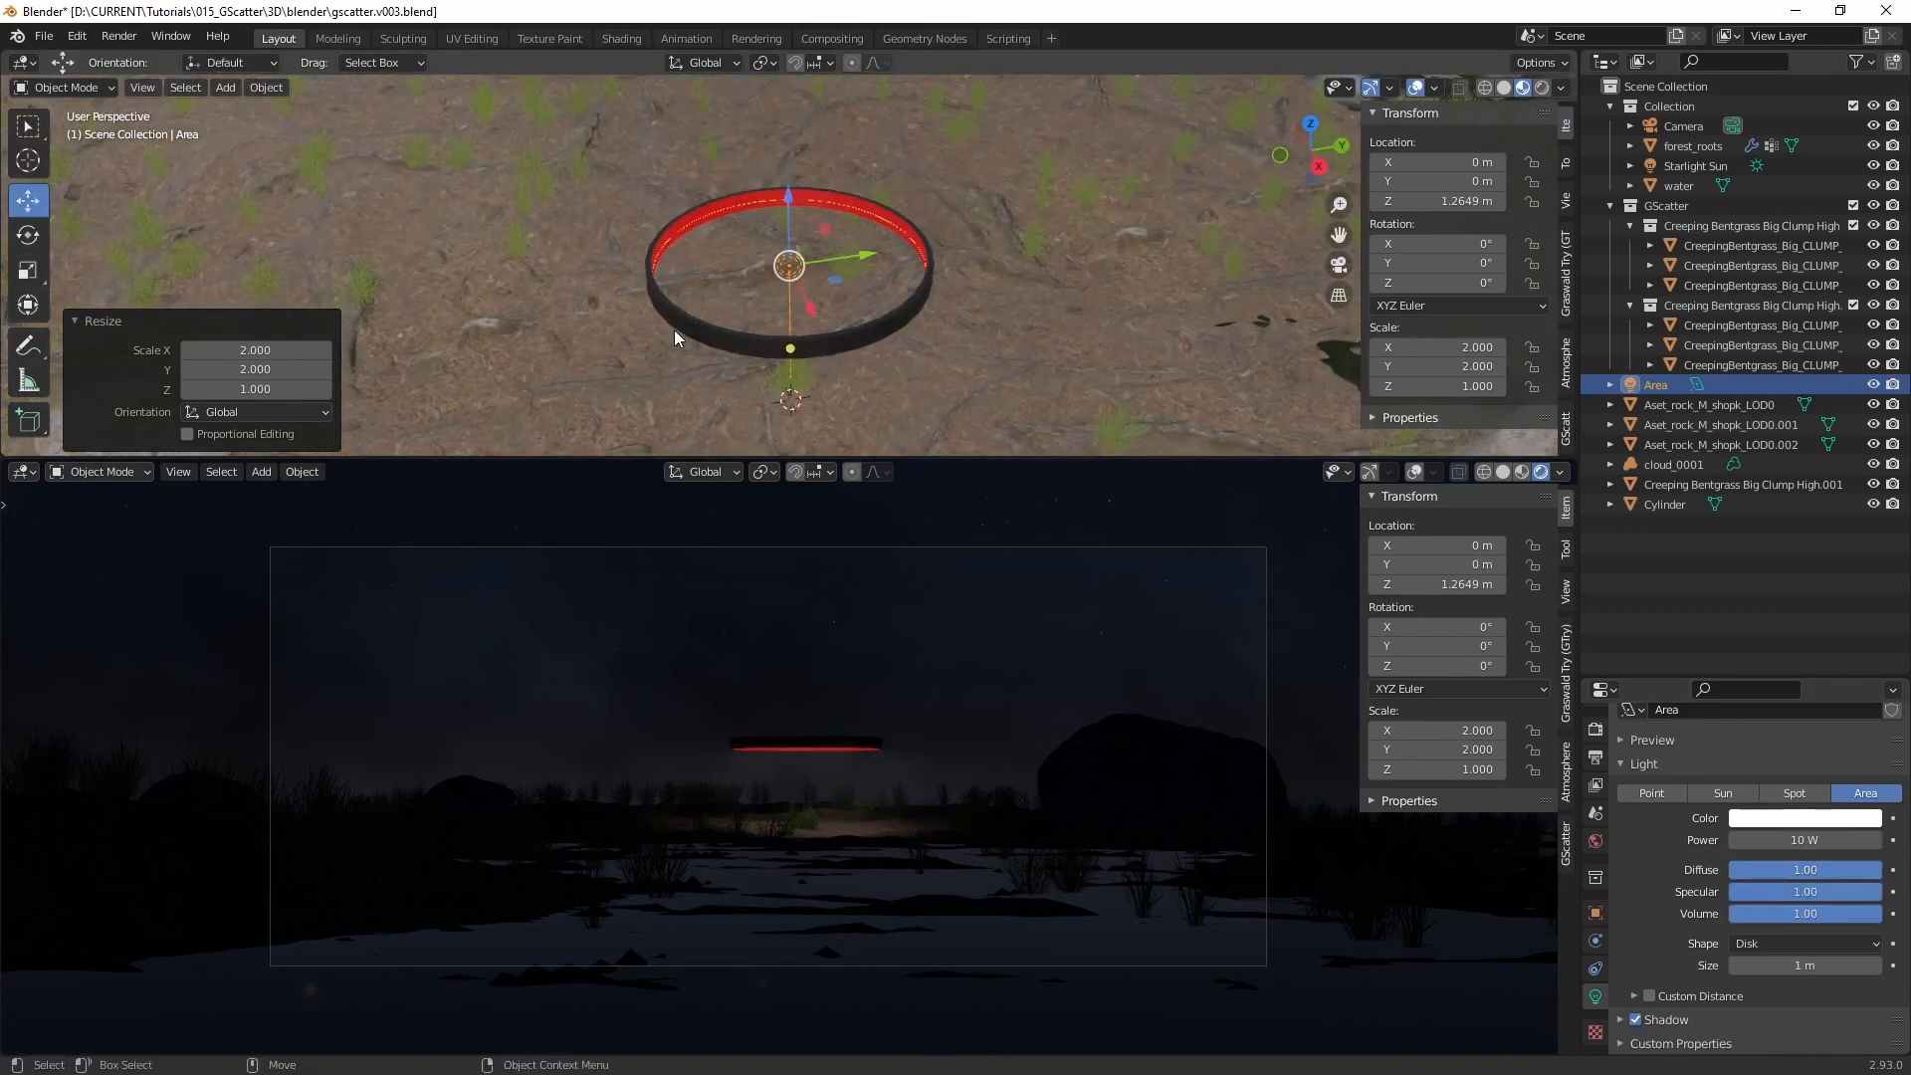
{"action": "key", "text": "ctrl+c"}
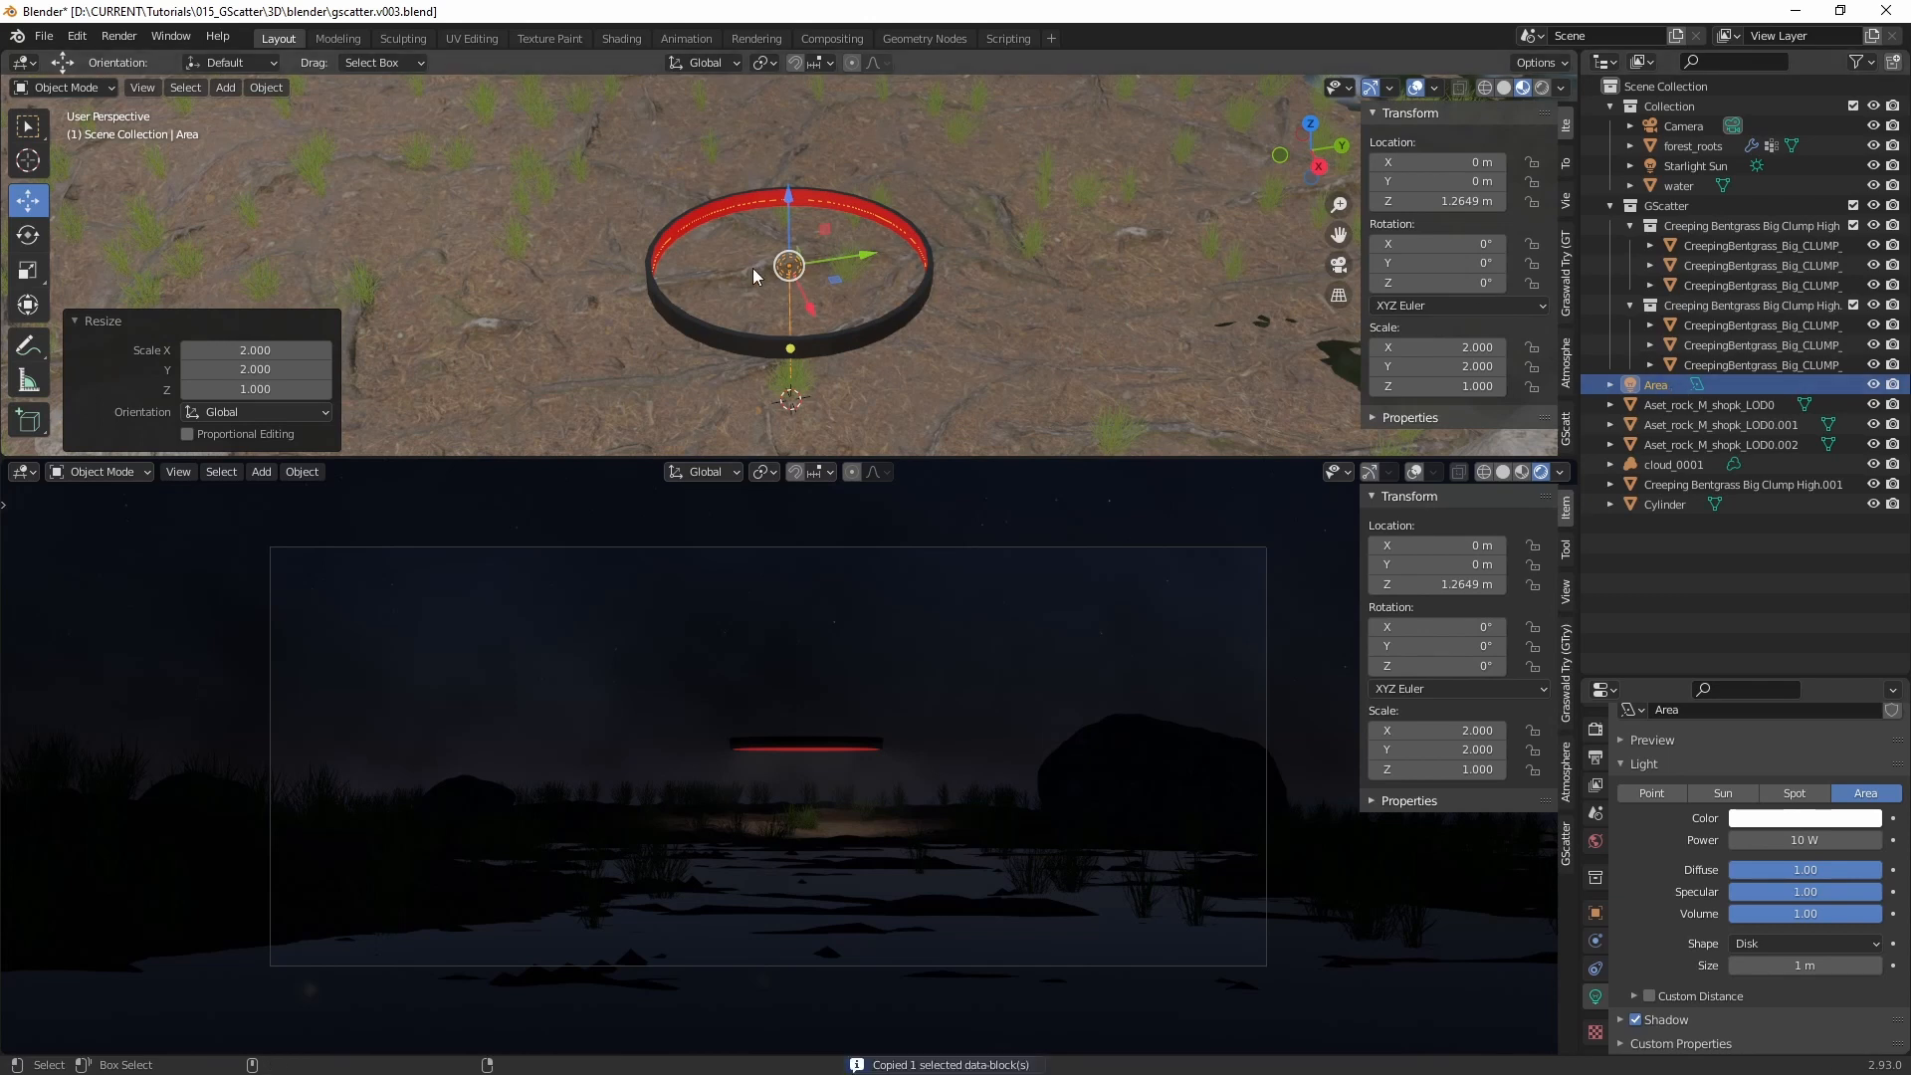
{"action": "key", "text": "ctrl+v"}
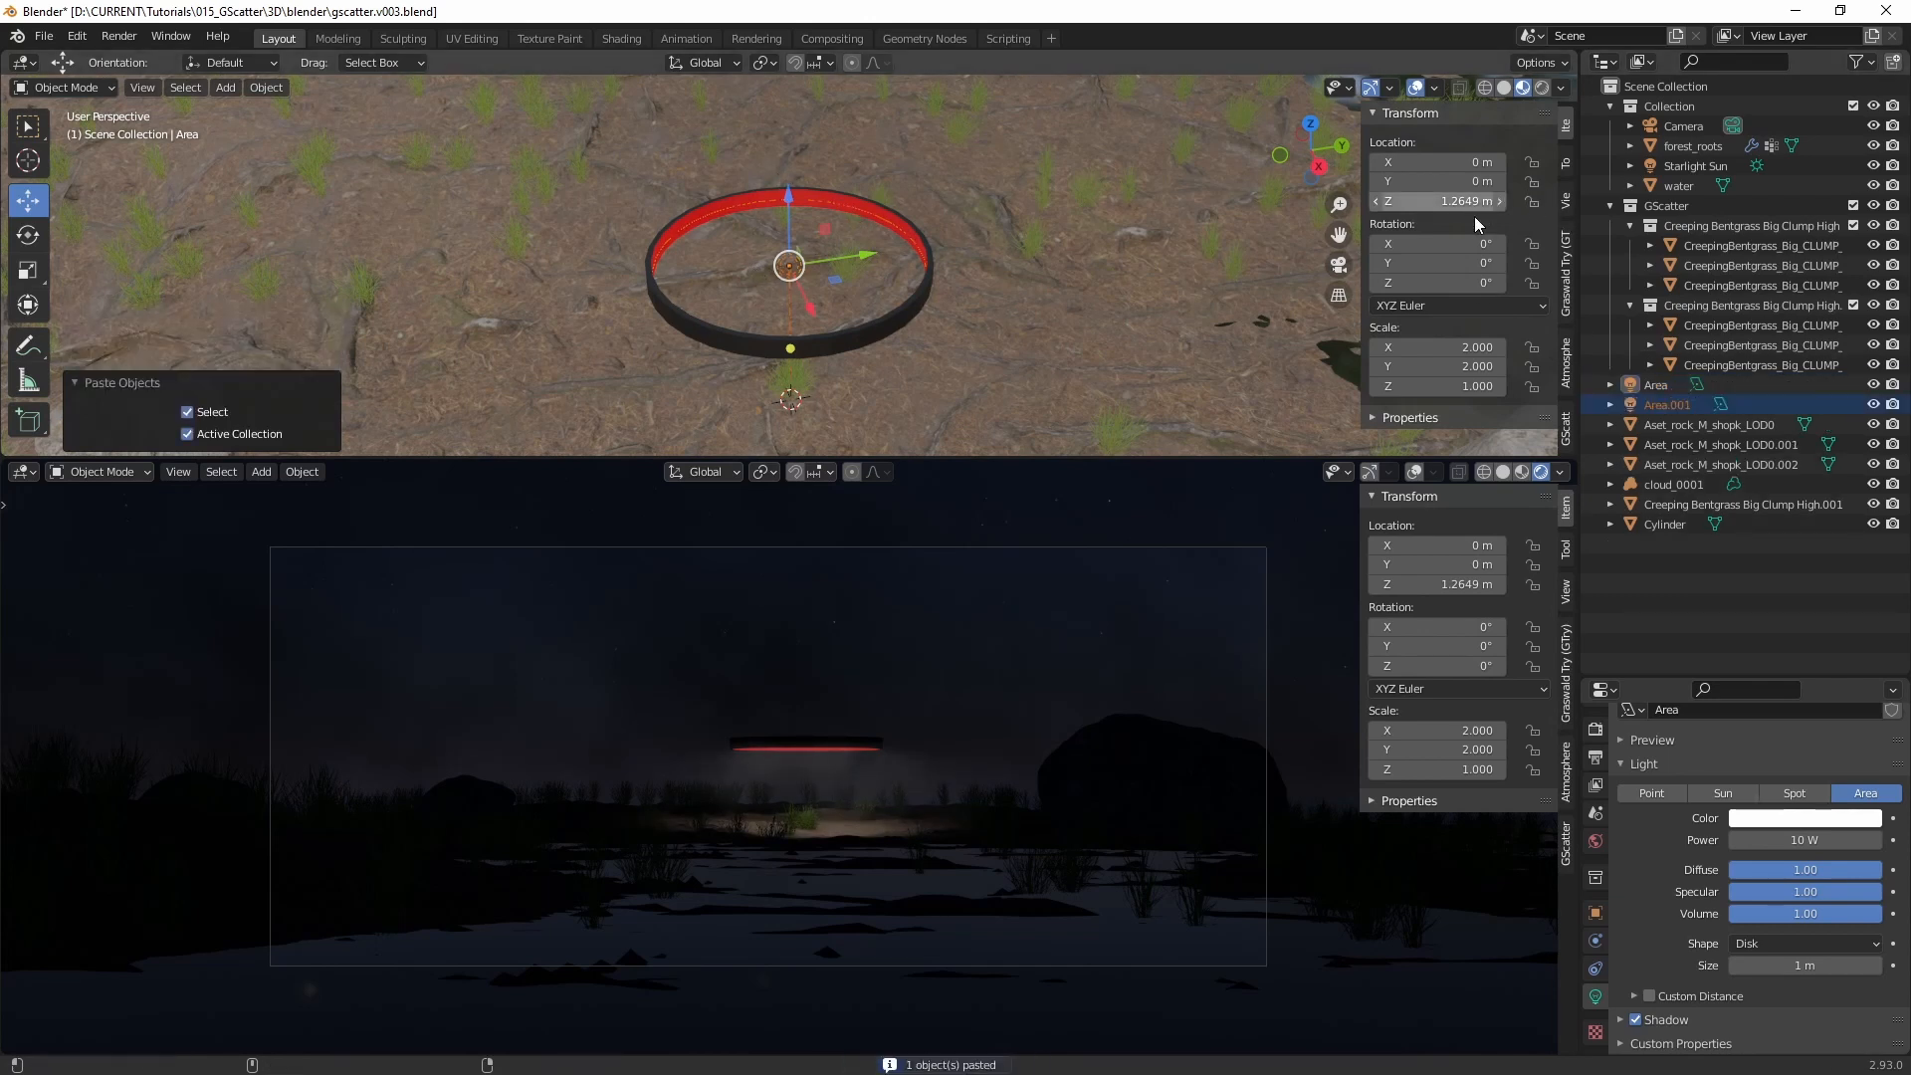
Step: Rotate the duplicated light Area.001 to 180° about X so it shines upward
{"action": "key", "text": "e"}
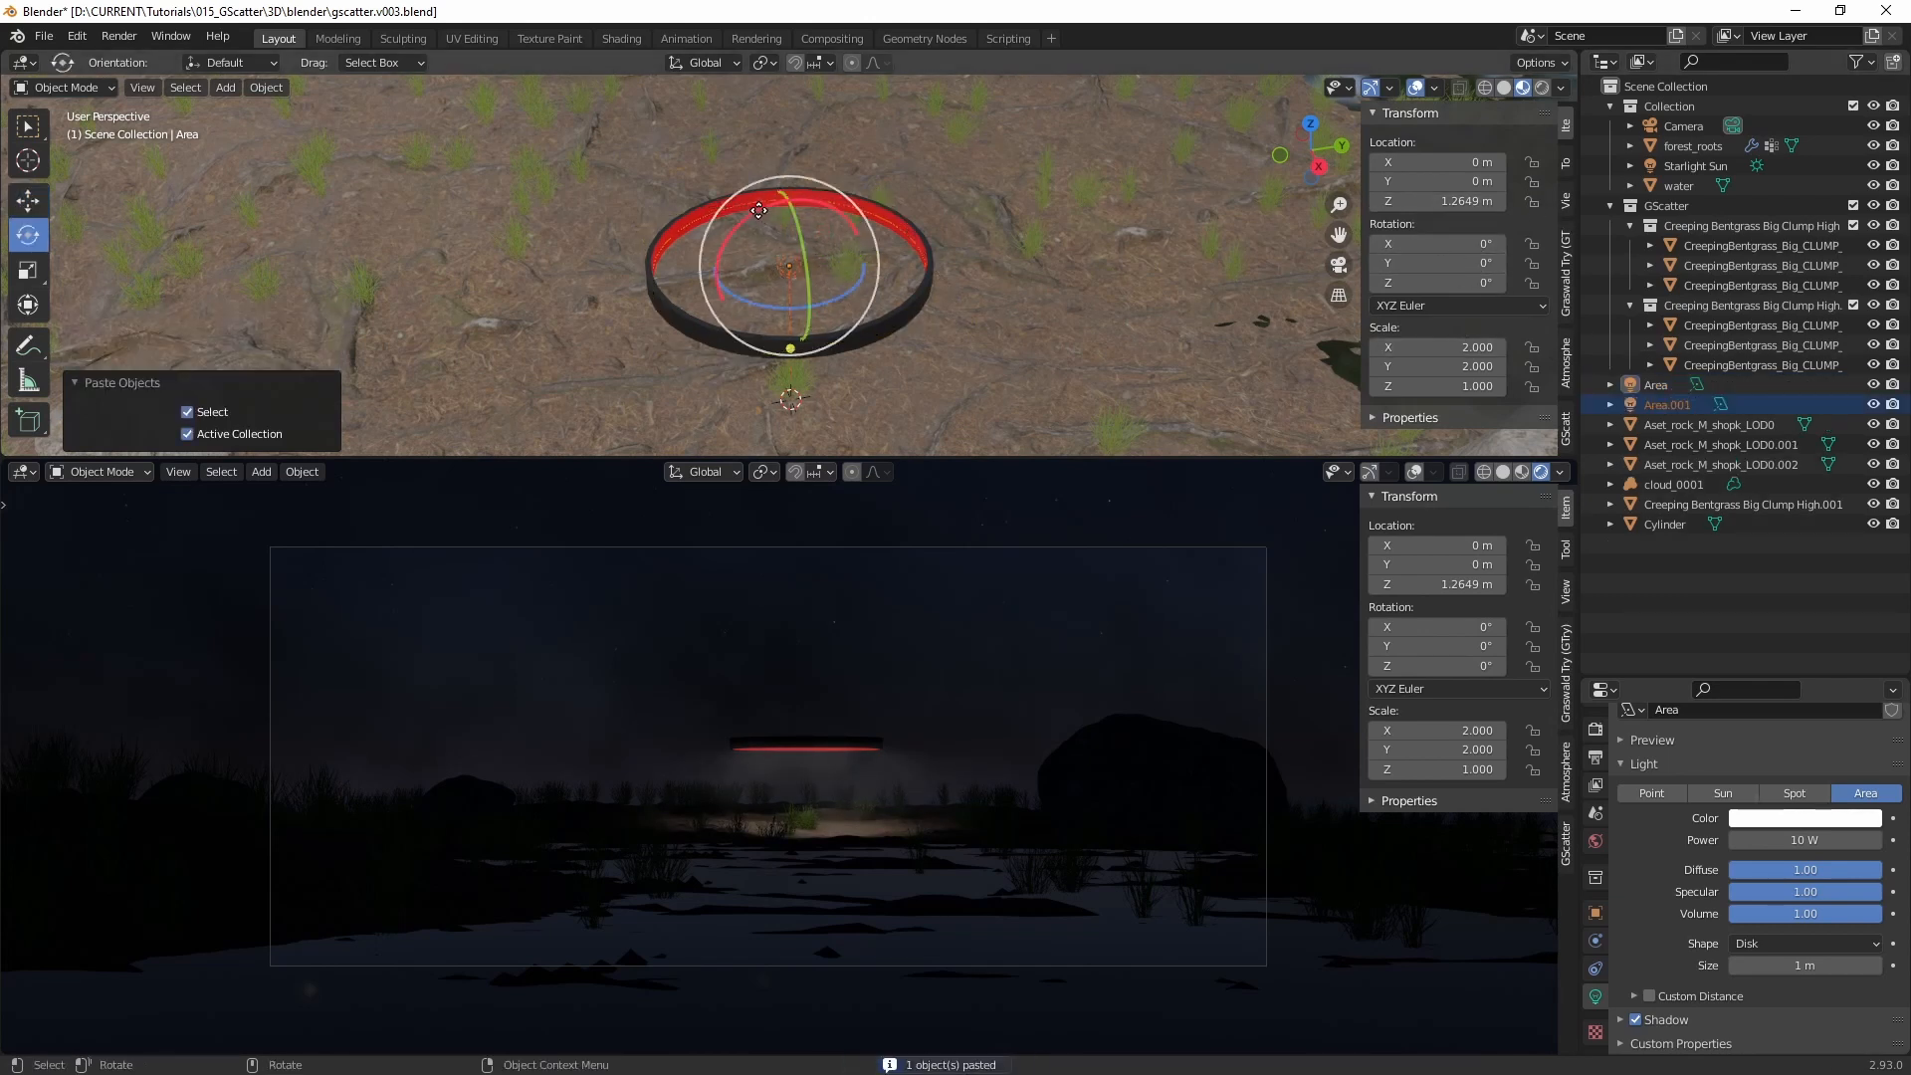
{"action": "left_click_drag", "start_coordinate": [754, 208], "coordinate": [838, 318]}
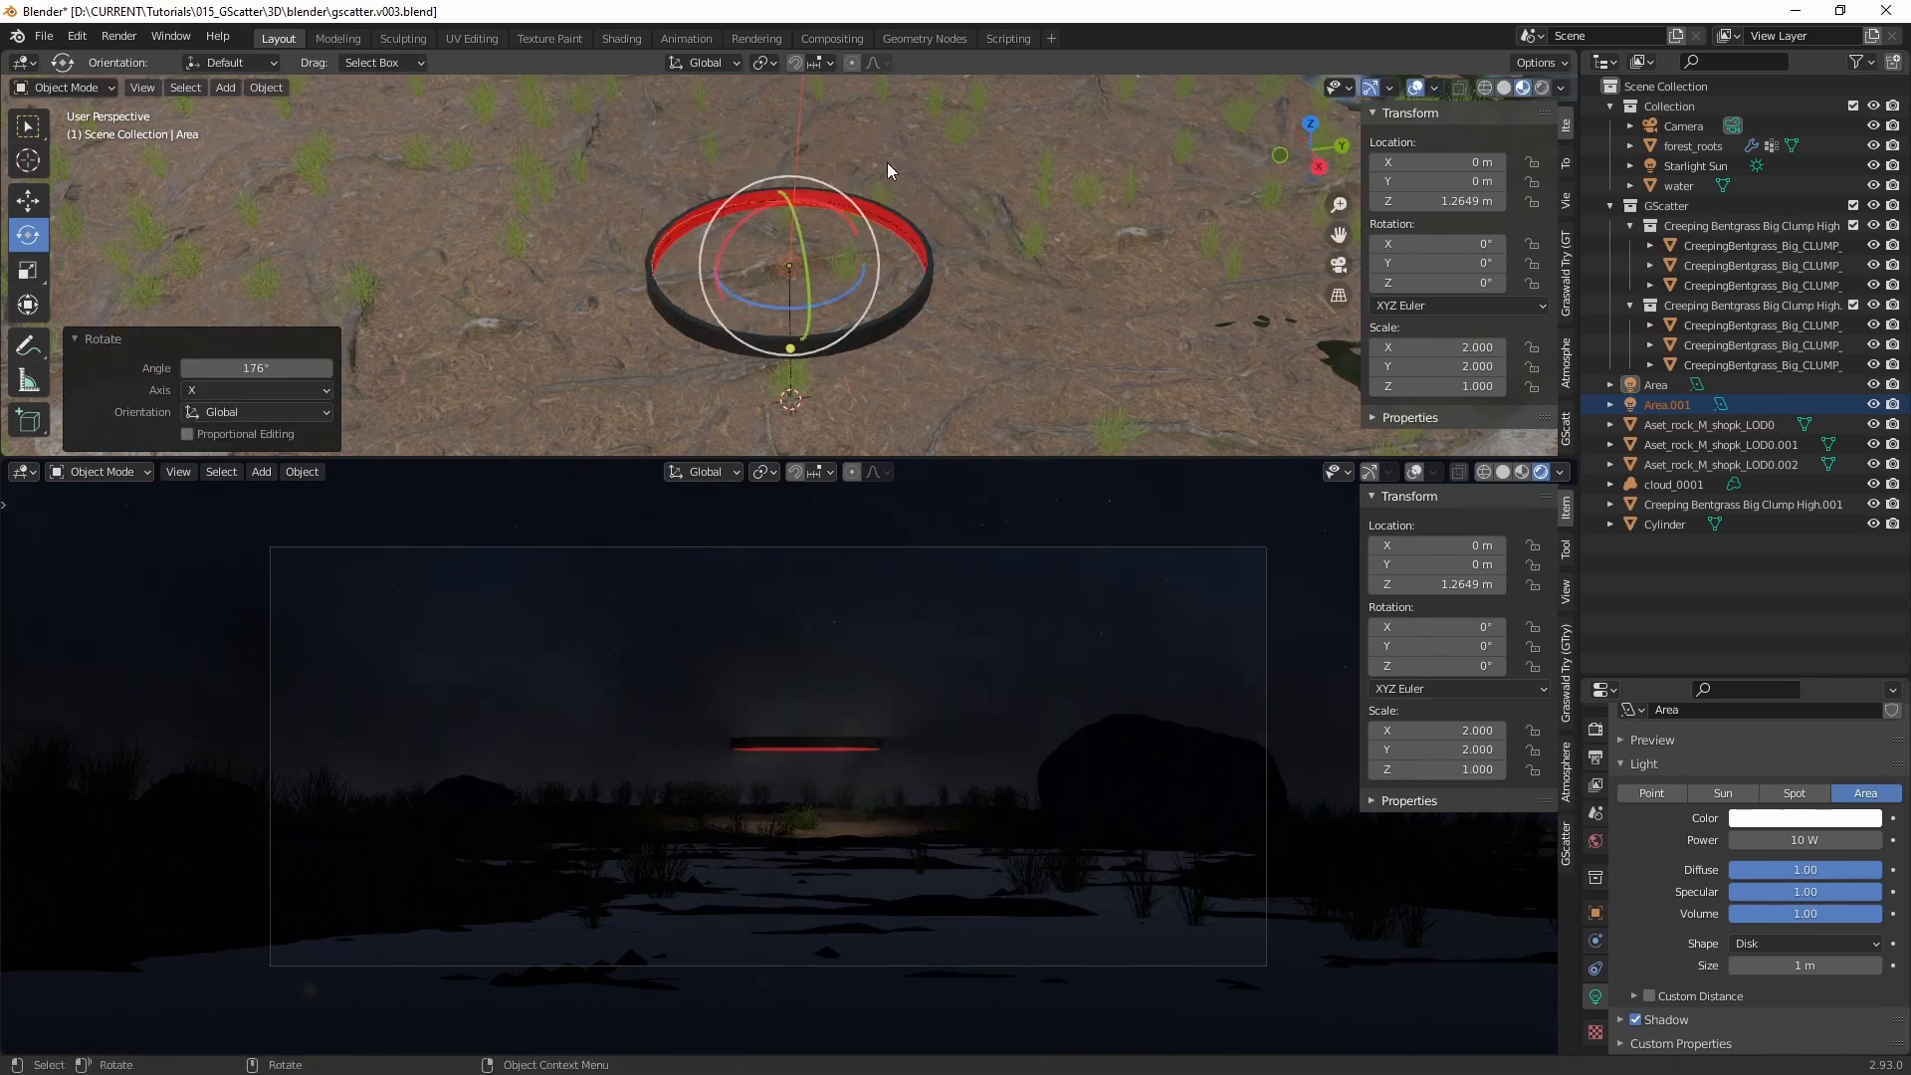
{"action": "left_click", "coordinate": [794, 123]}
{"action": "left_click", "coordinate": [795, 123]}
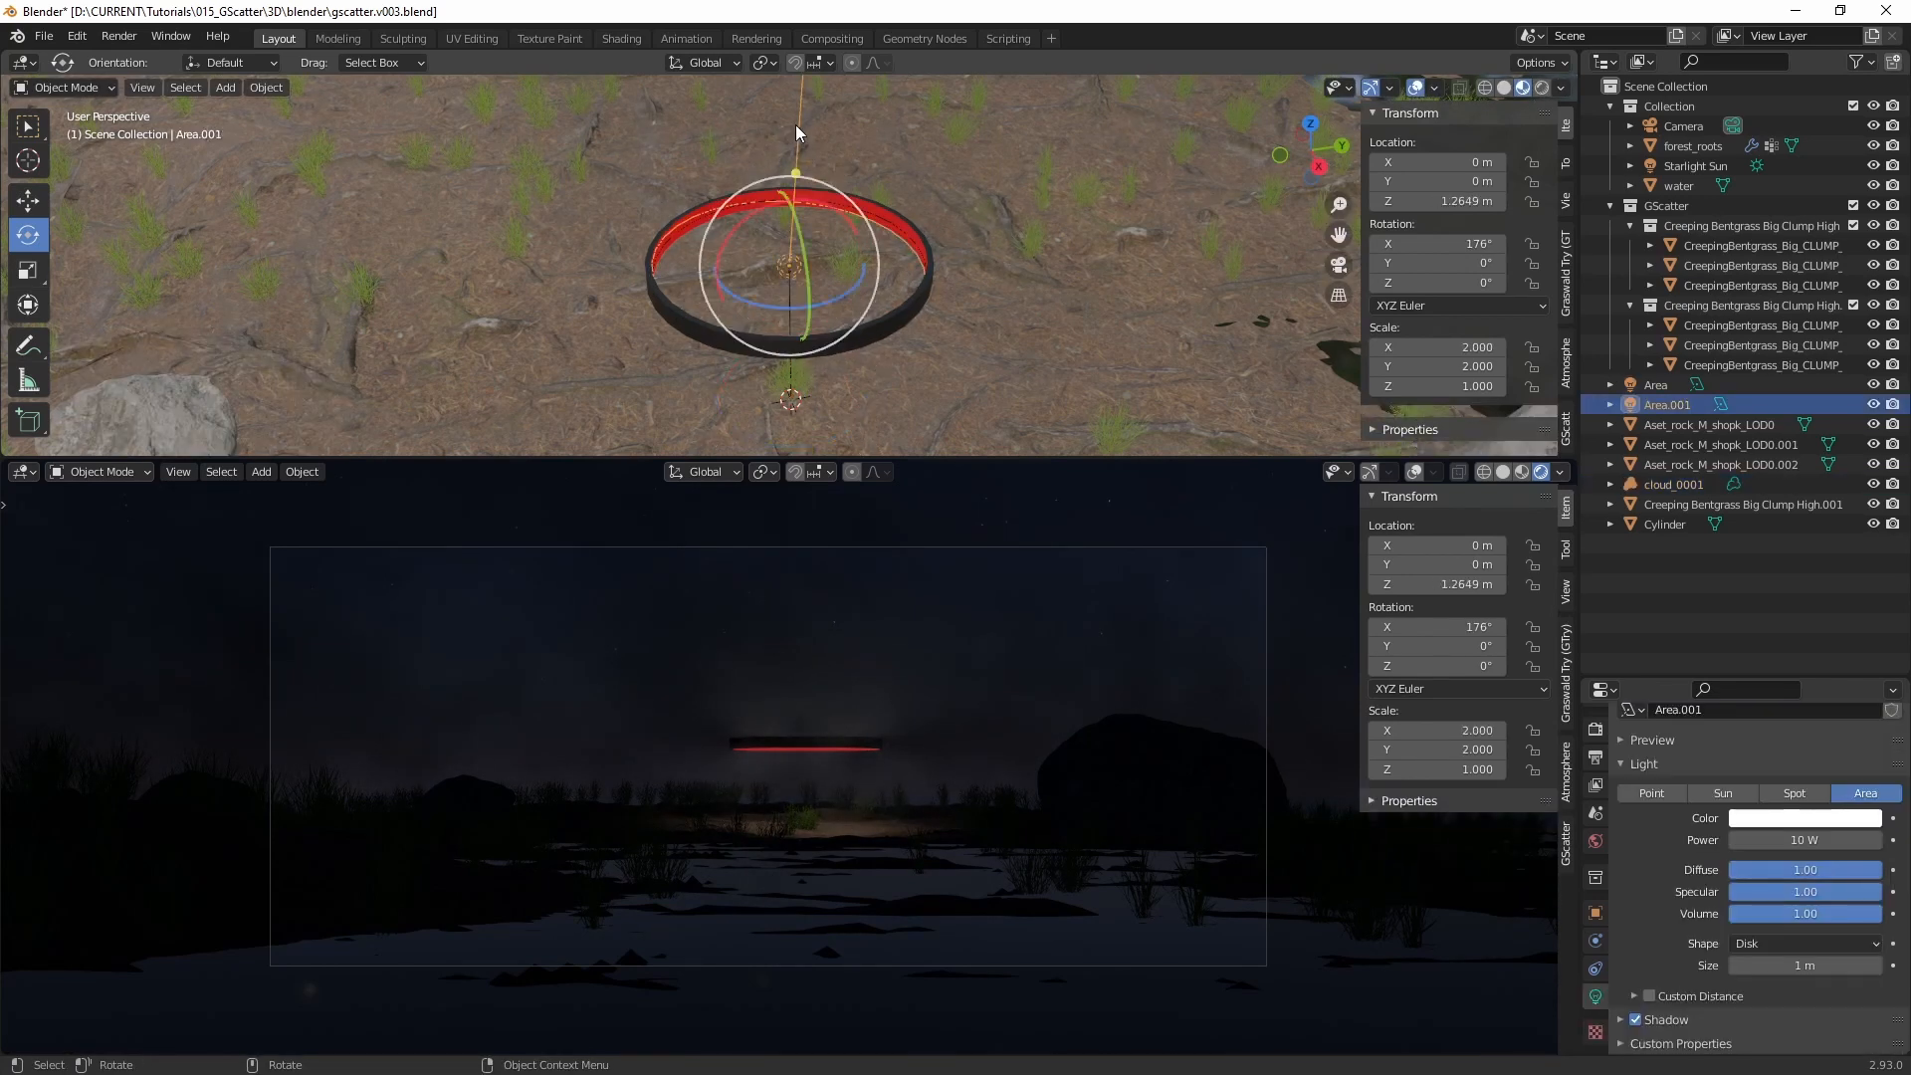
{"action": "left_click", "coordinate": [1464, 245]}
{"action": "type", "text": "180\\"}
{"action": "key", "text": "Return"}
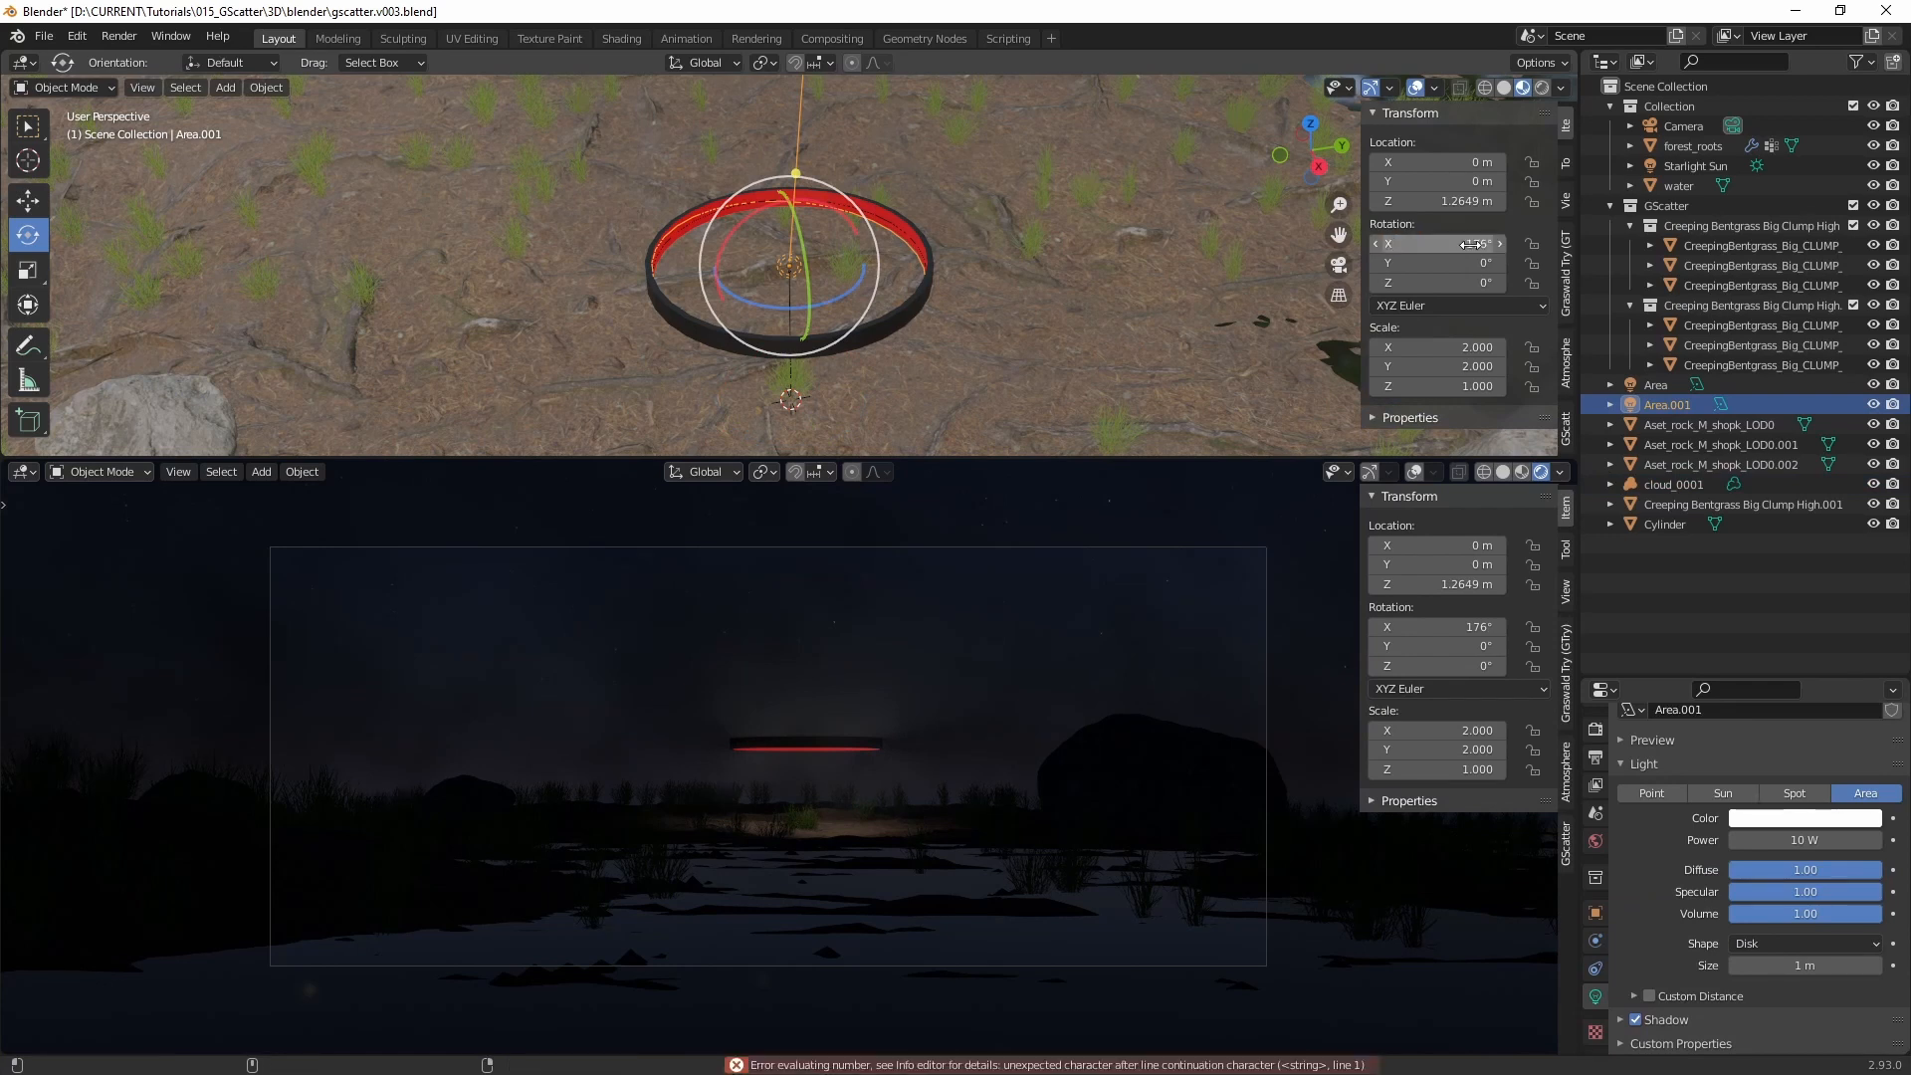
{"action": "left_click", "coordinate": [1472, 245]}
{"action": "type", "text": "180"}
{"action": "key", "text": "Return"}
Step: Parent both area lights to the Cylinder ring and freely tilt the ring to about 12.4°, 23.4° and -11° in X, Y and Z
{"action": "left_click", "coordinate": [1669, 386]}
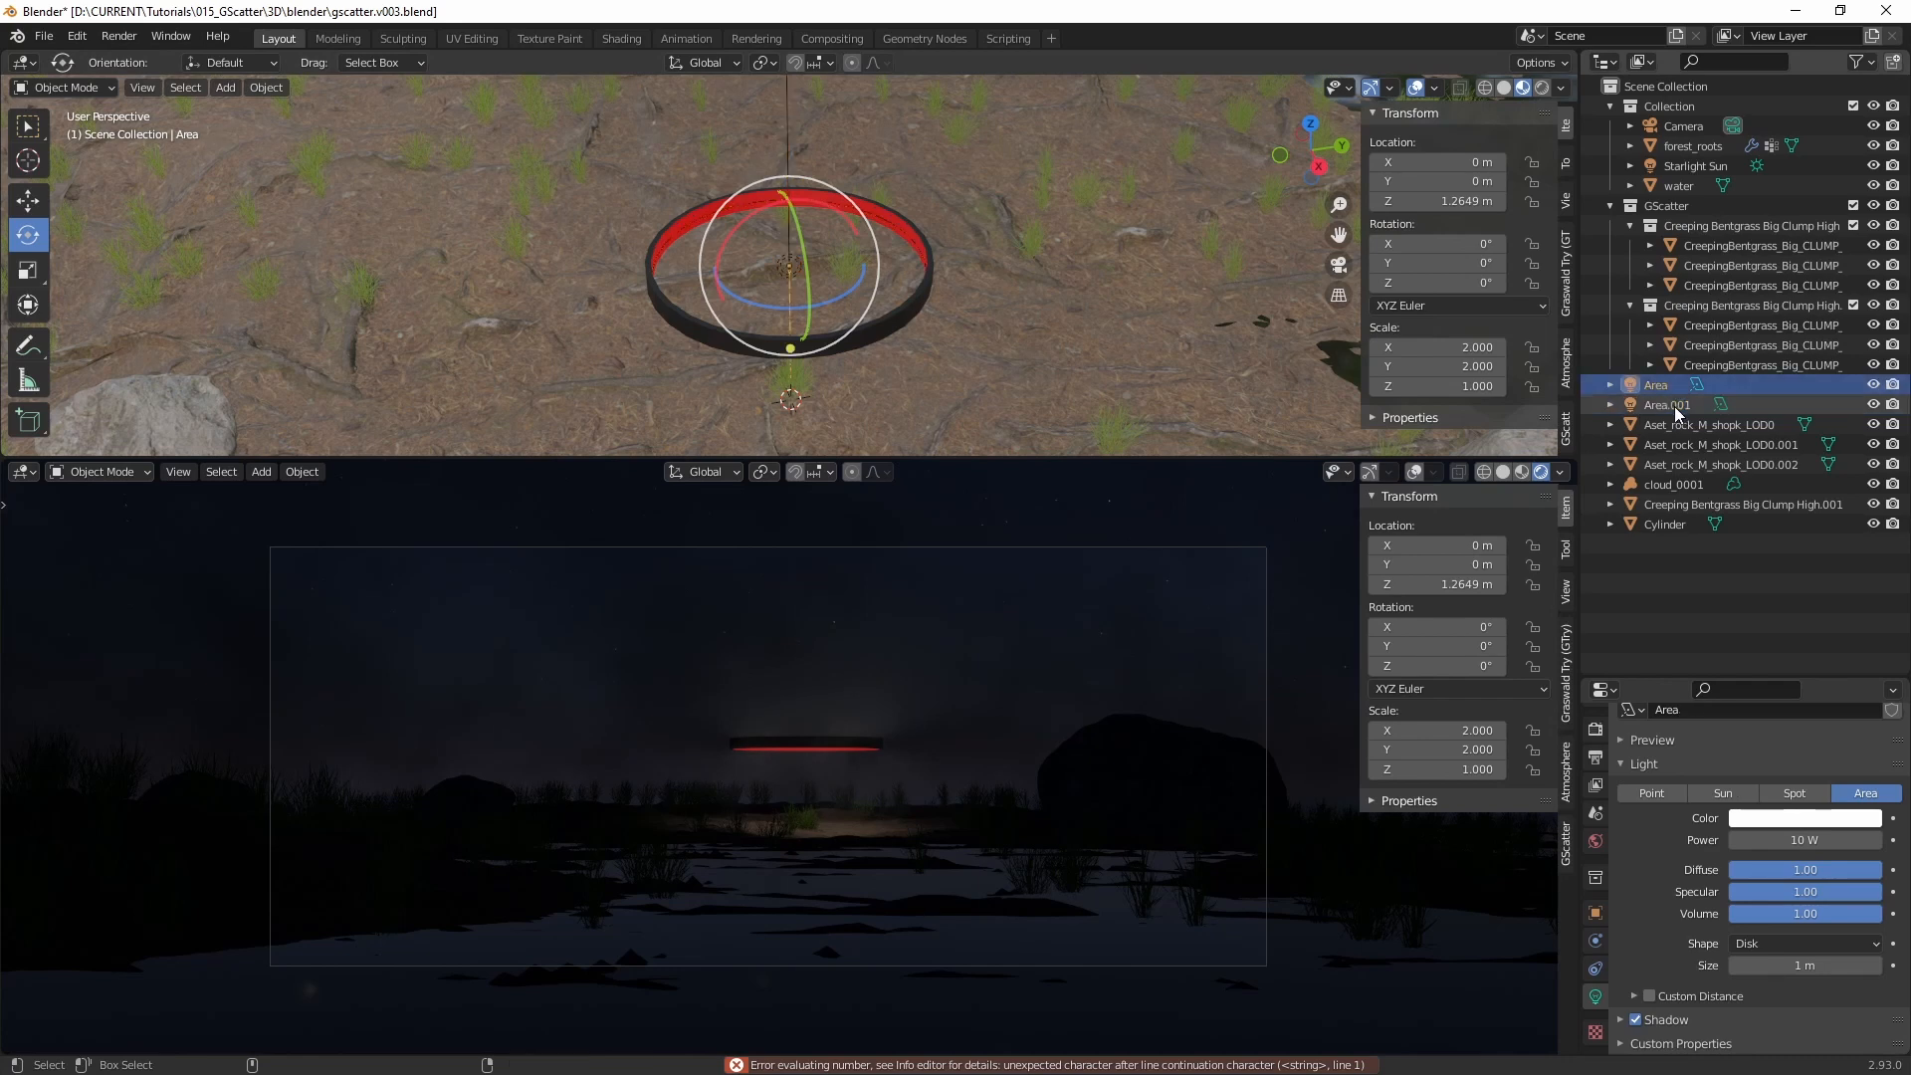
{"action": "left_click", "coordinate": [1660, 400], "text": "ctrl"}
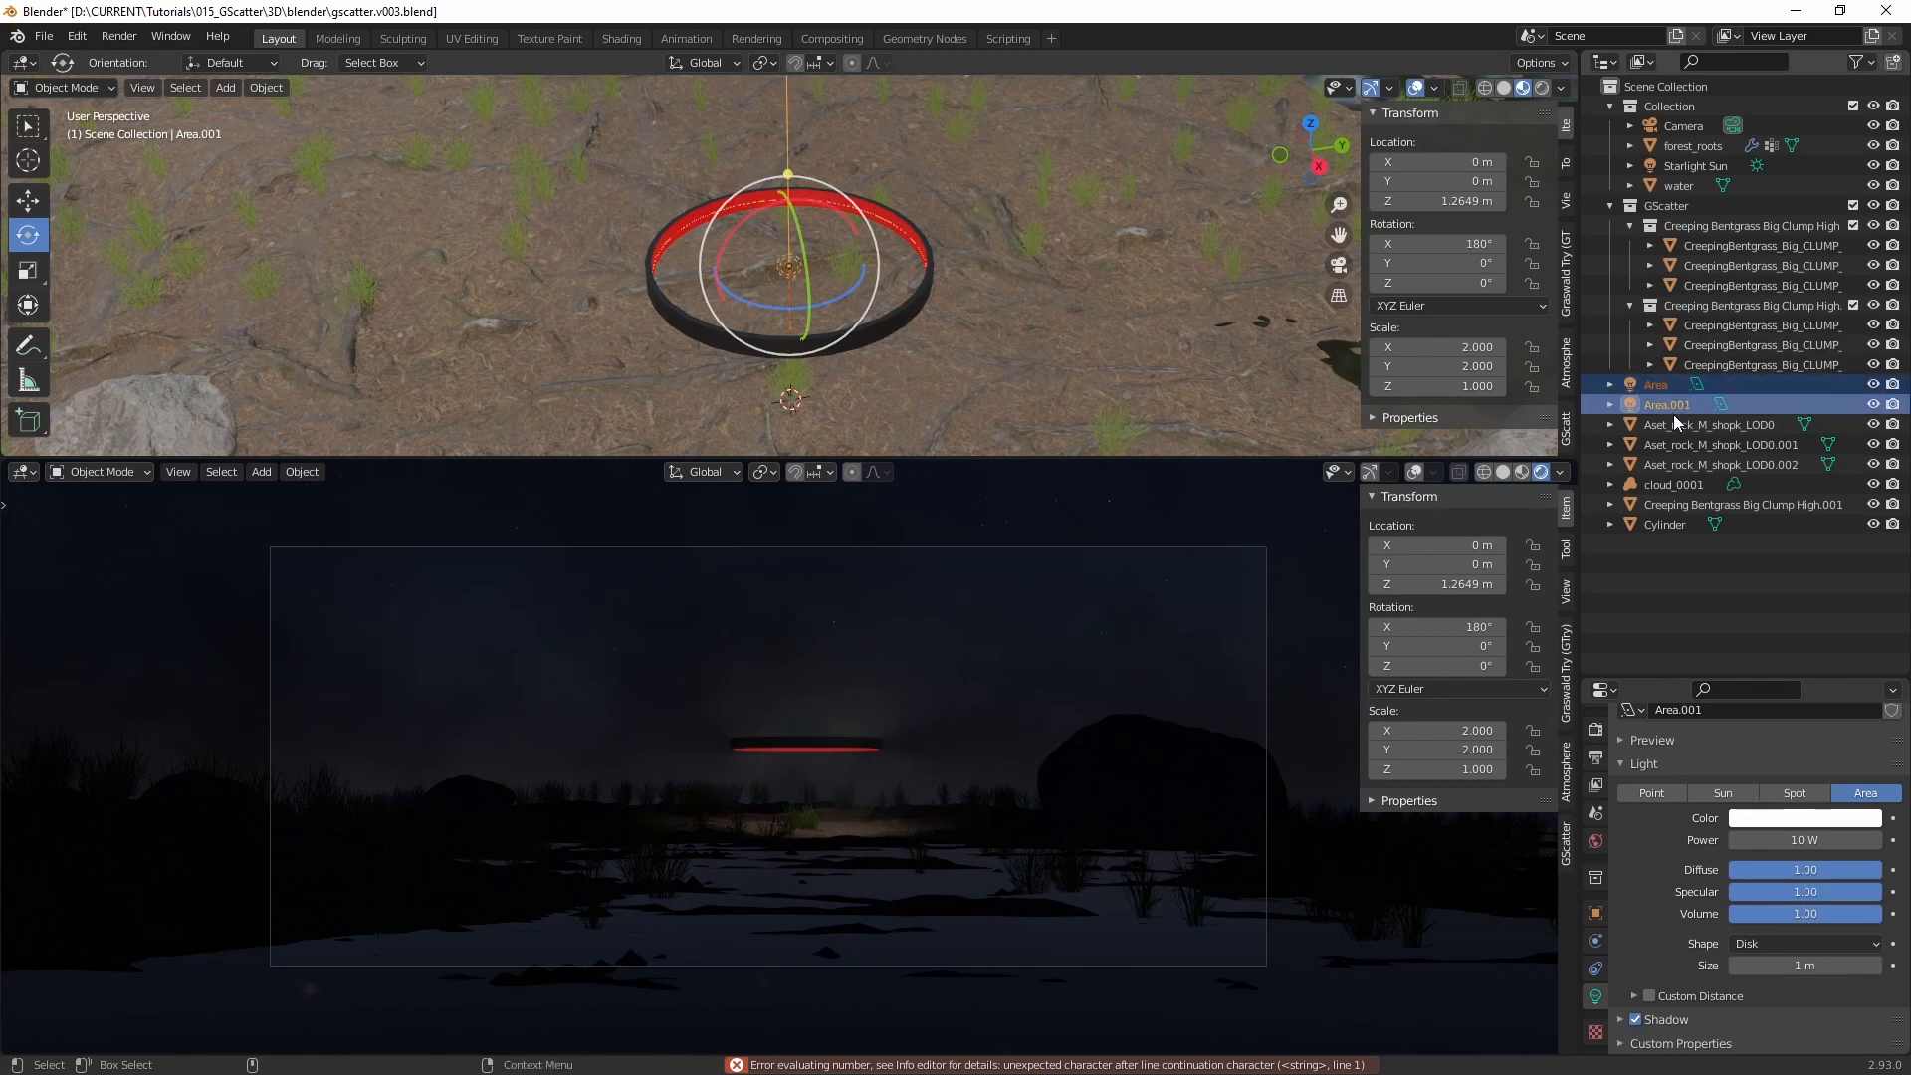
{"action": "left_click_drag", "start_coordinate": [1674, 416], "coordinate": [1669, 523]}
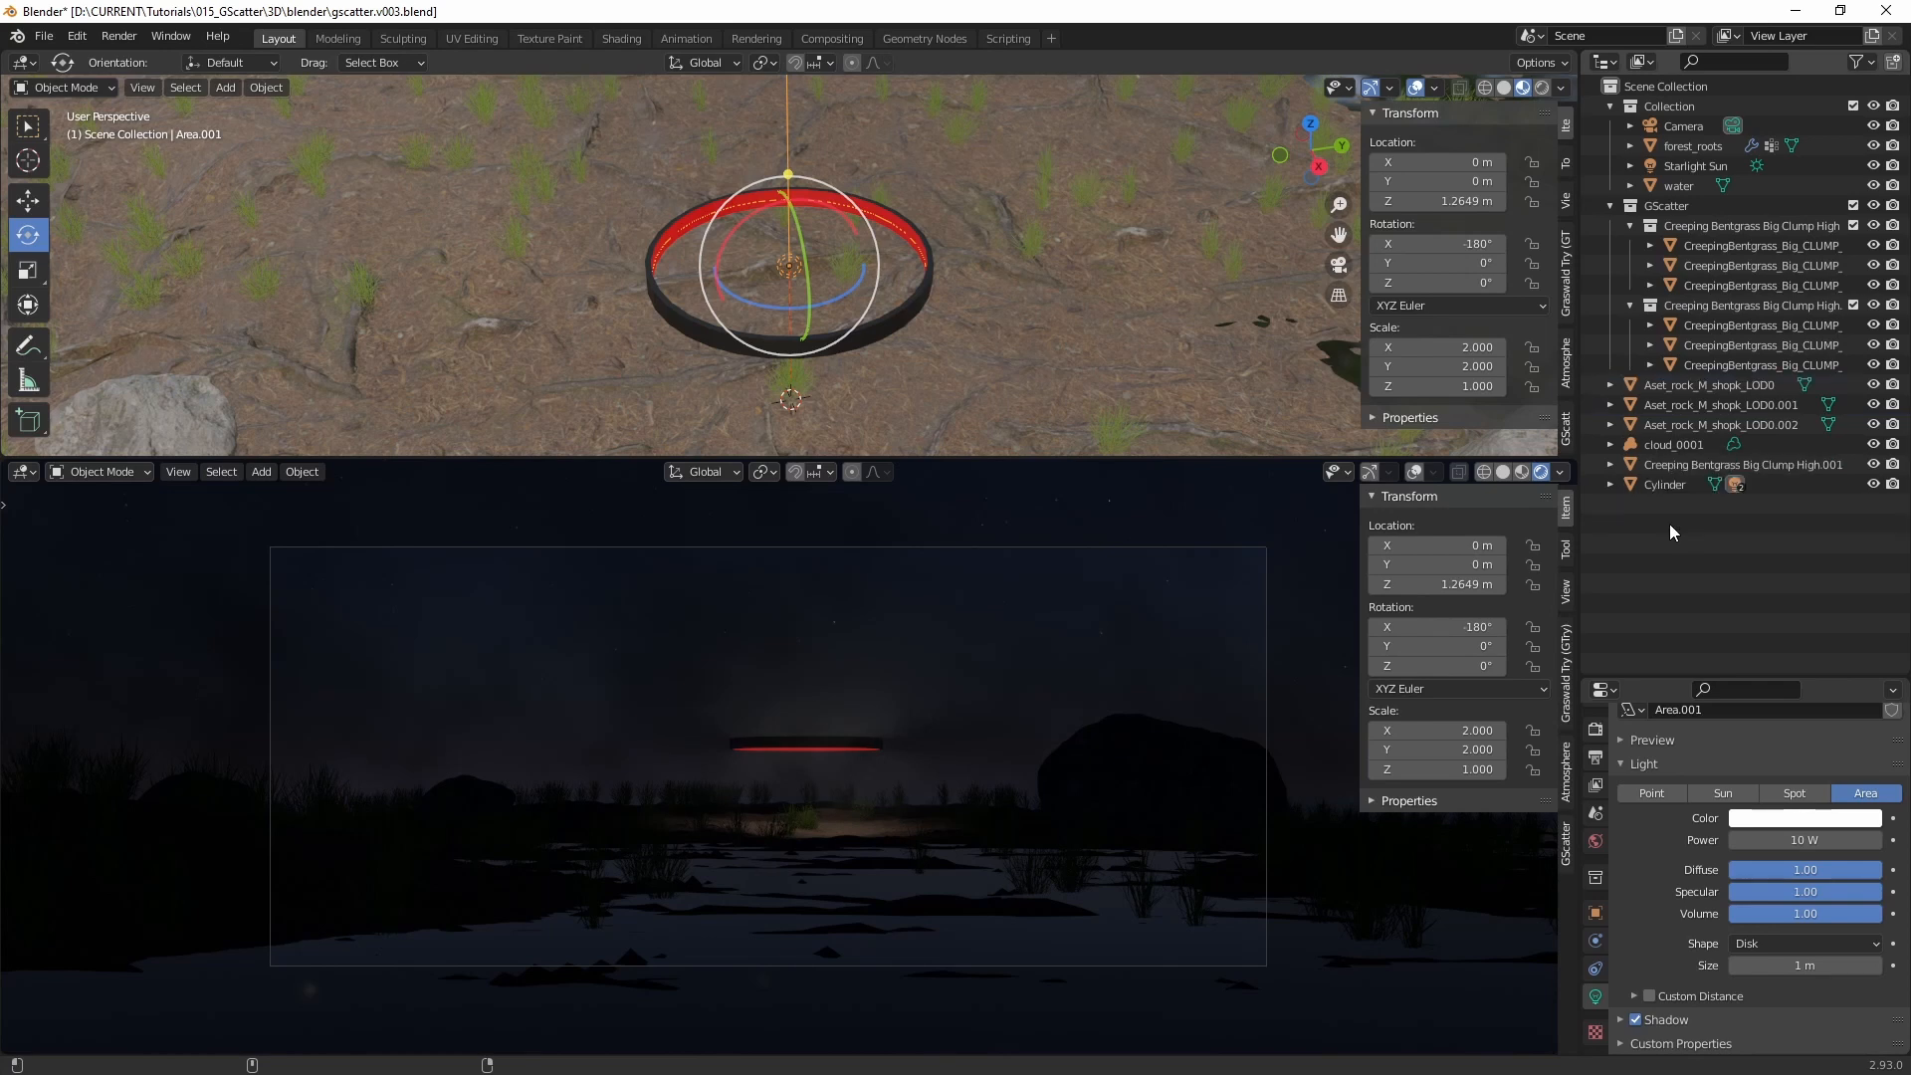
{"action": "left_click", "coordinate": [1670, 484]}
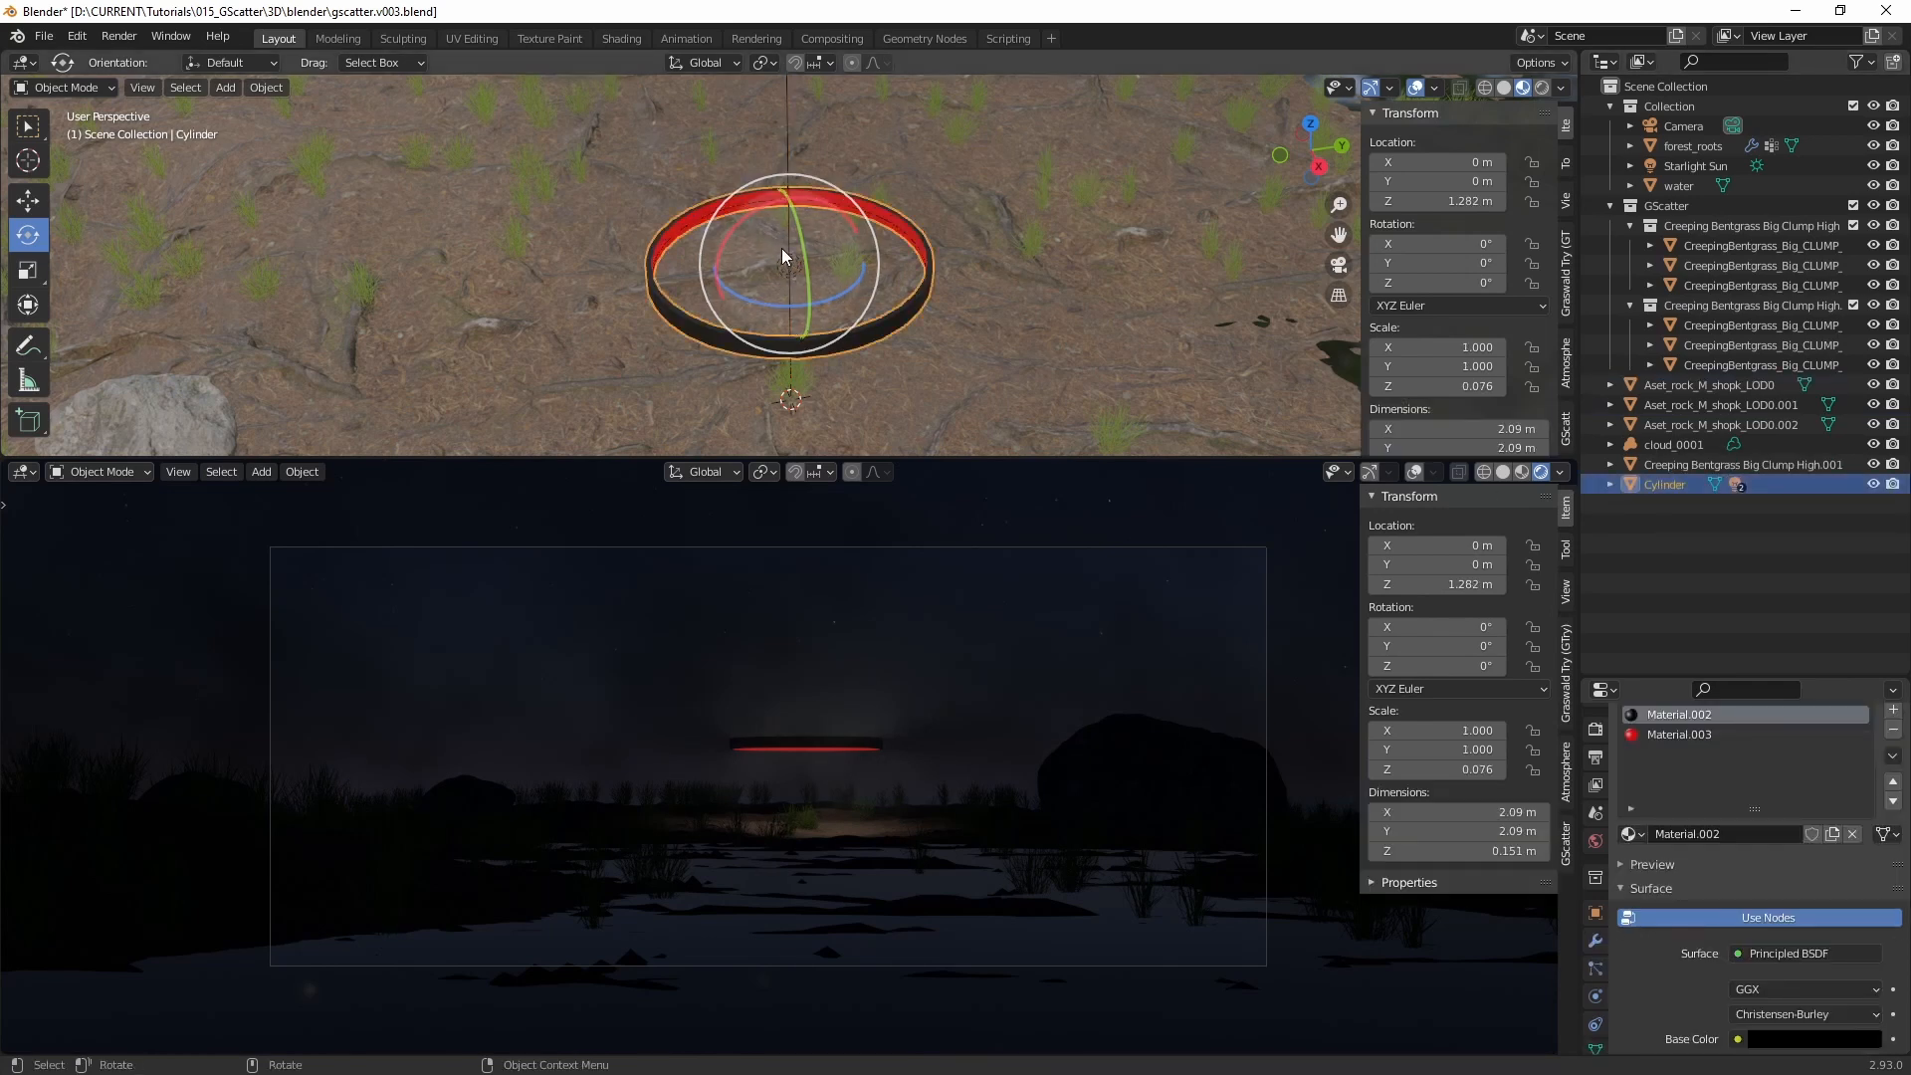
{"action": "mouse_move", "coordinate": [785, 256]}
{"action": "left_mouse_down"}
{"action": "mouse_move", "coordinate": [806, 241]}
{"action": "mouse_move", "coordinate": [811, 258]}
{"action": "left_mouse_up"}
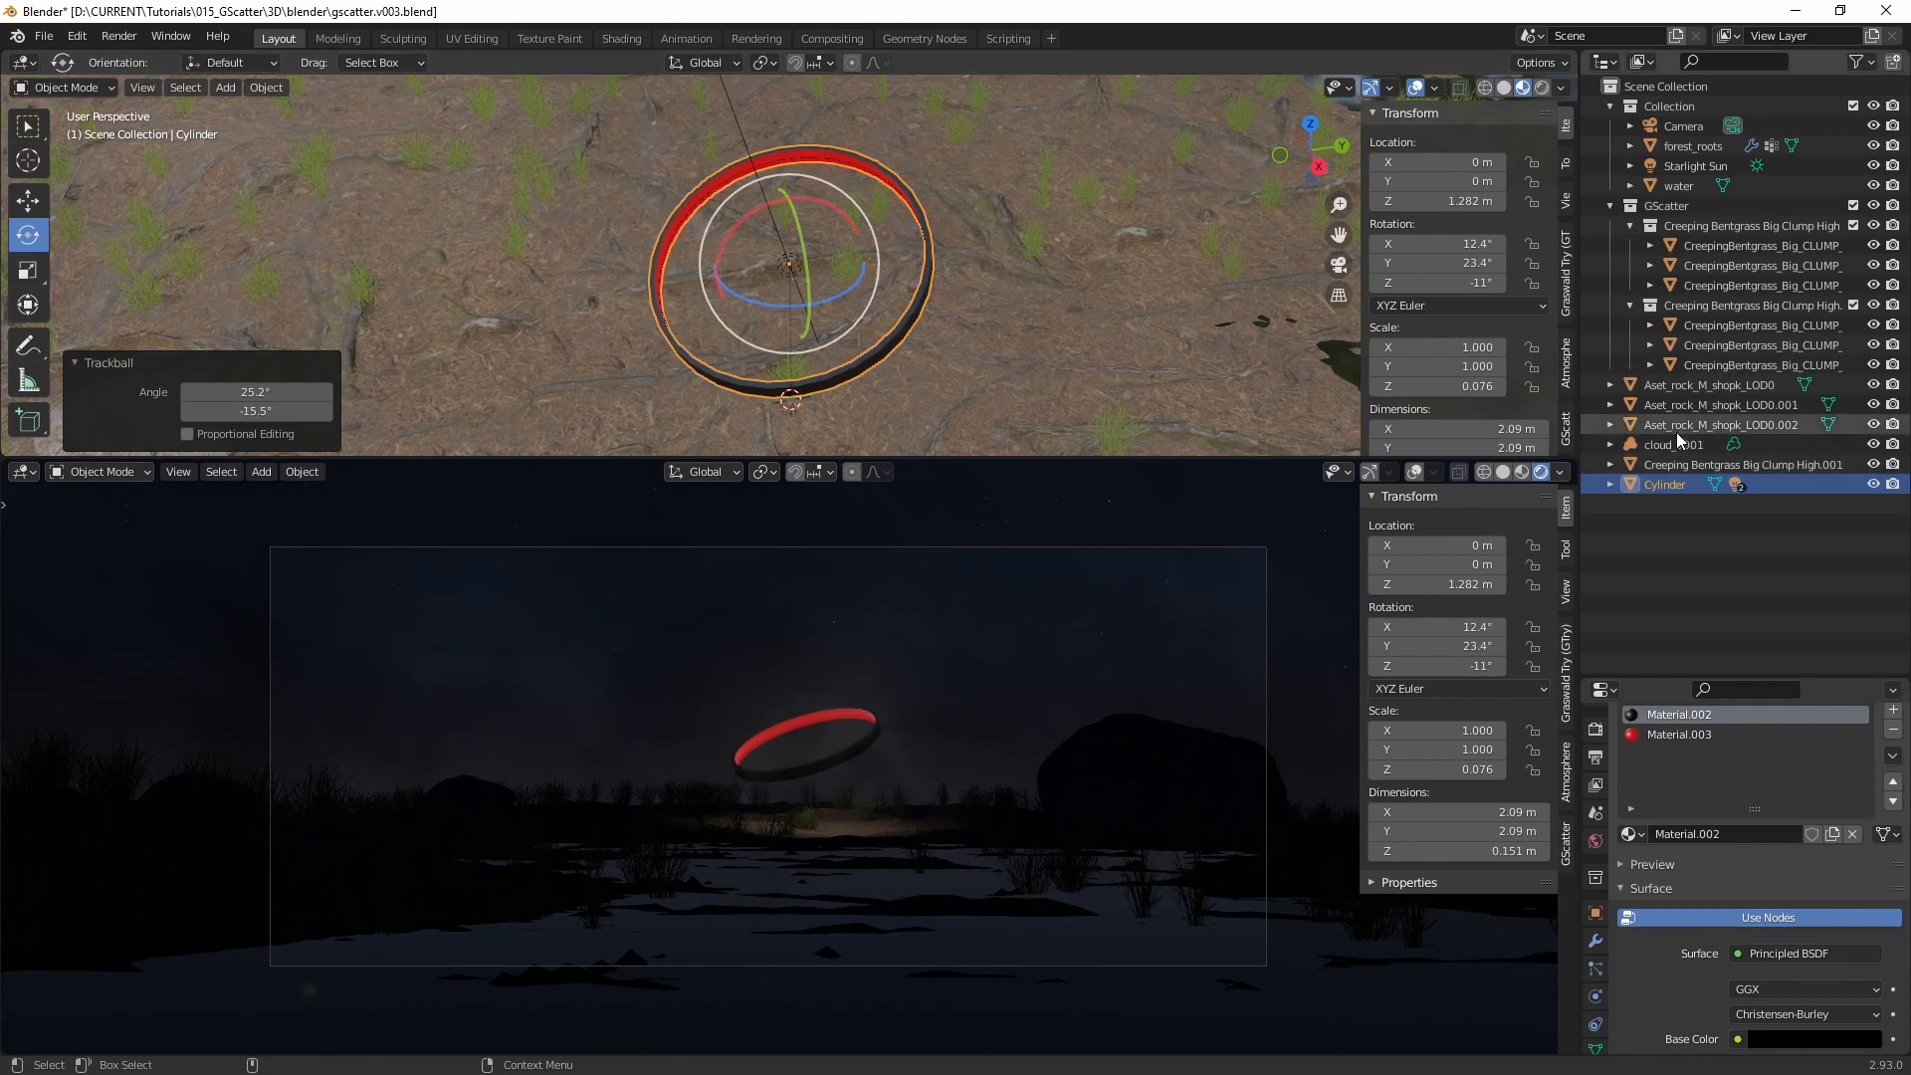
Step: Set the colour of the downward-facing Area light under the ring to pure red, with RGB 1, 0, 0
{"action": "left_click", "coordinate": [1609, 485]}
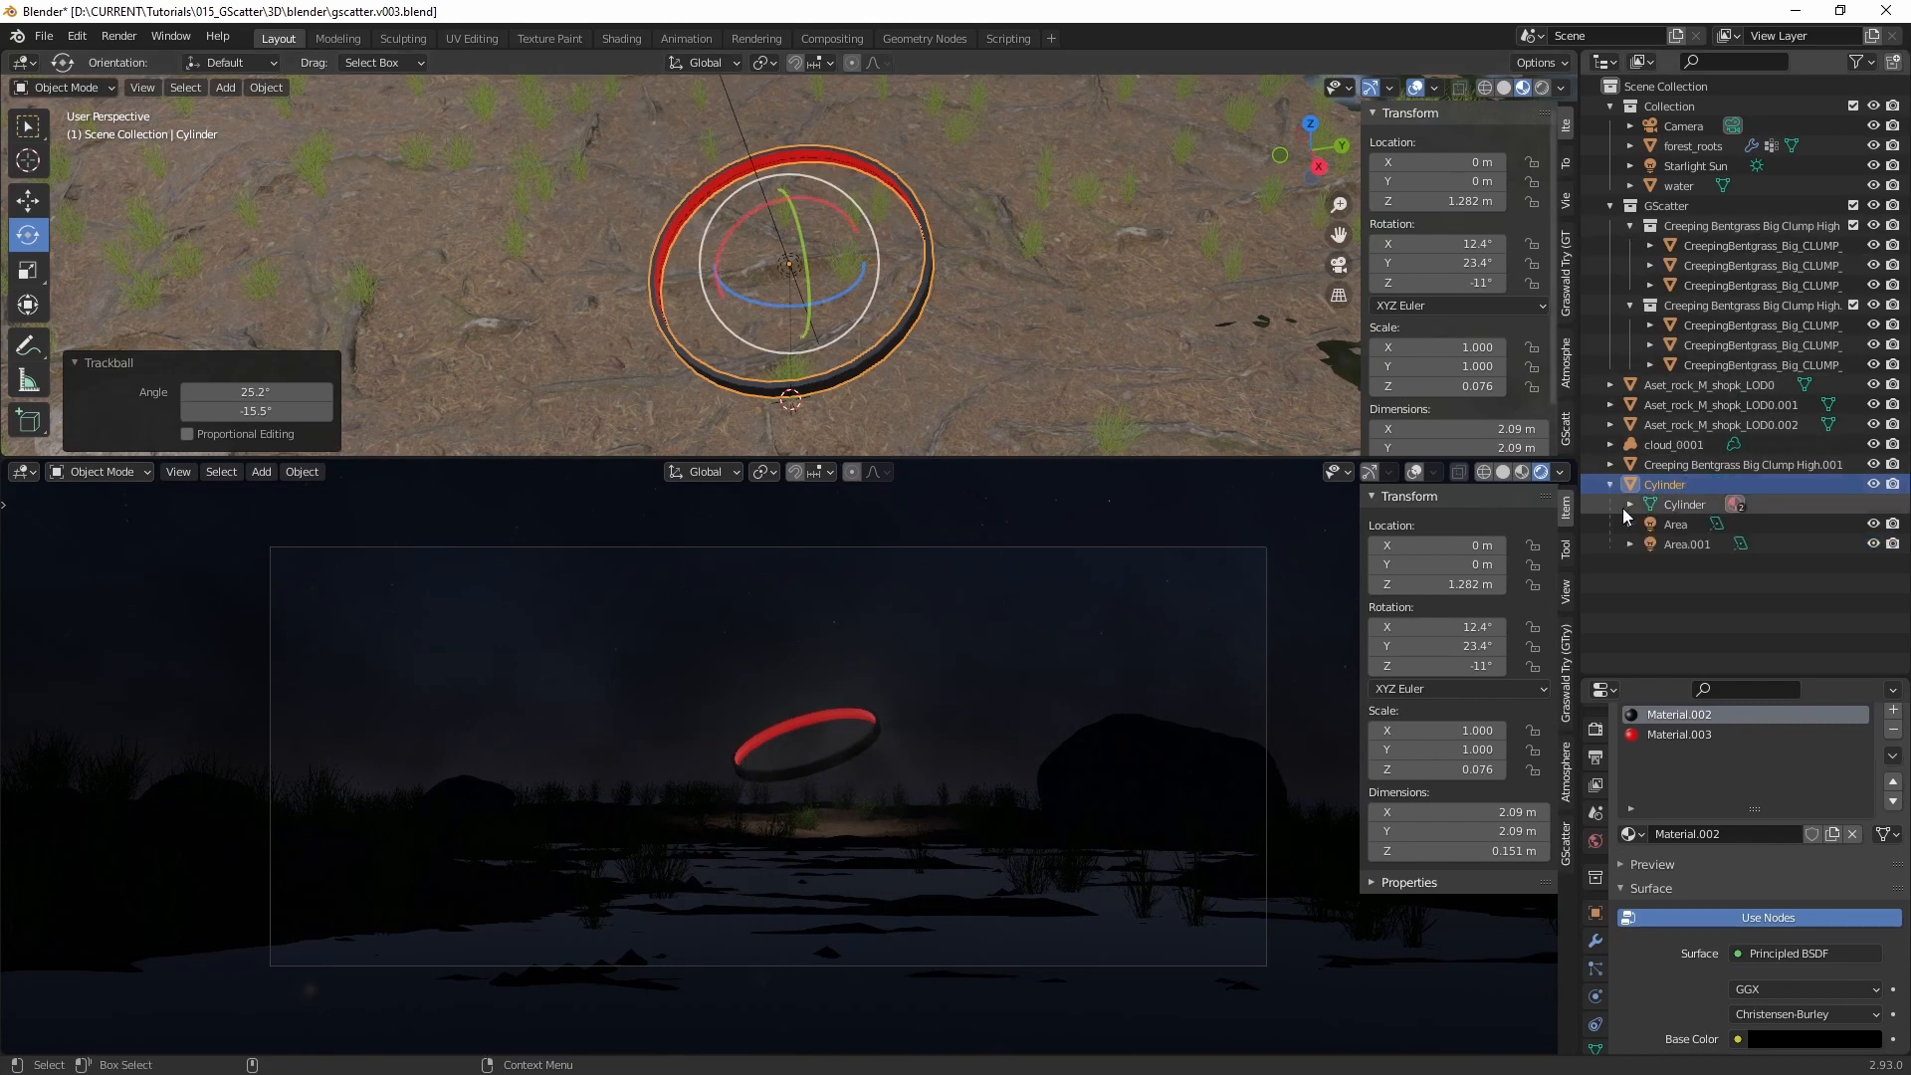
{"action": "left_click", "coordinate": [1678, 526]}
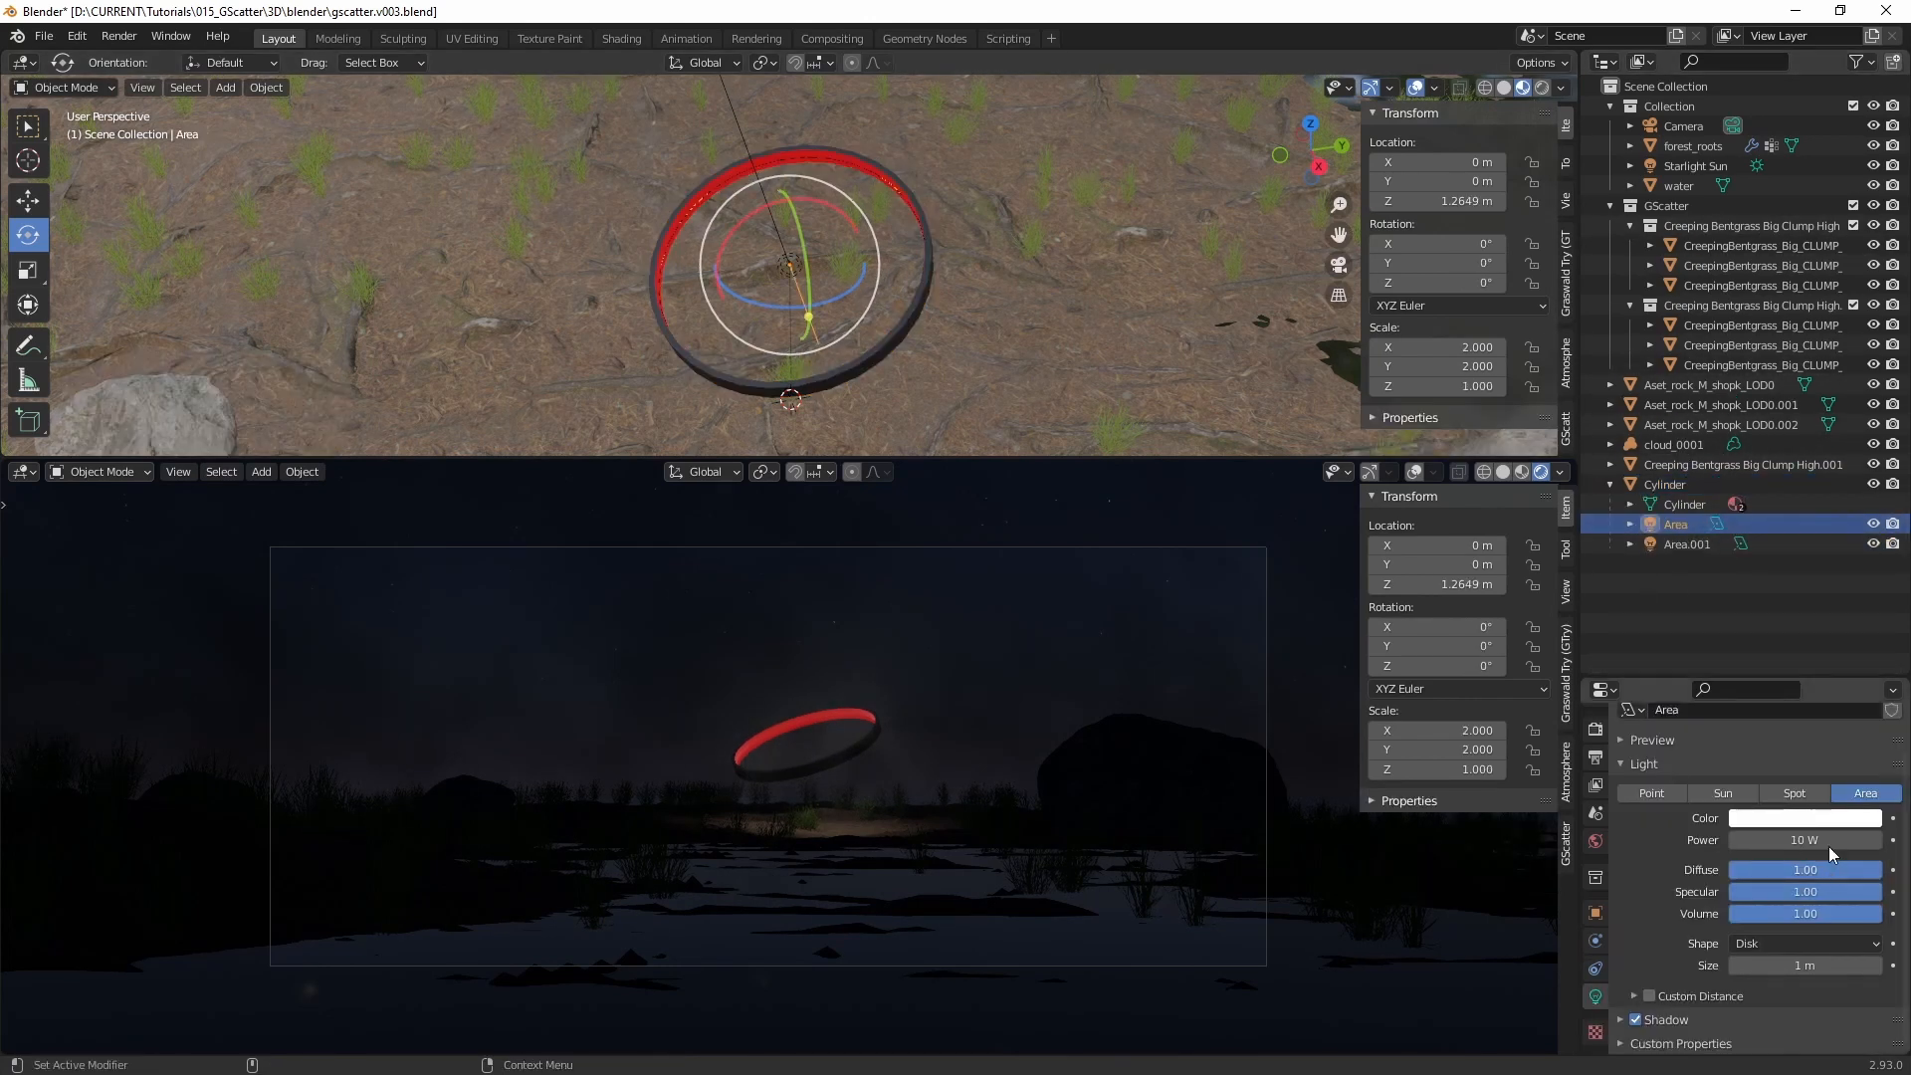
{"action": "left_click", "coordinate": [1804, 819]}
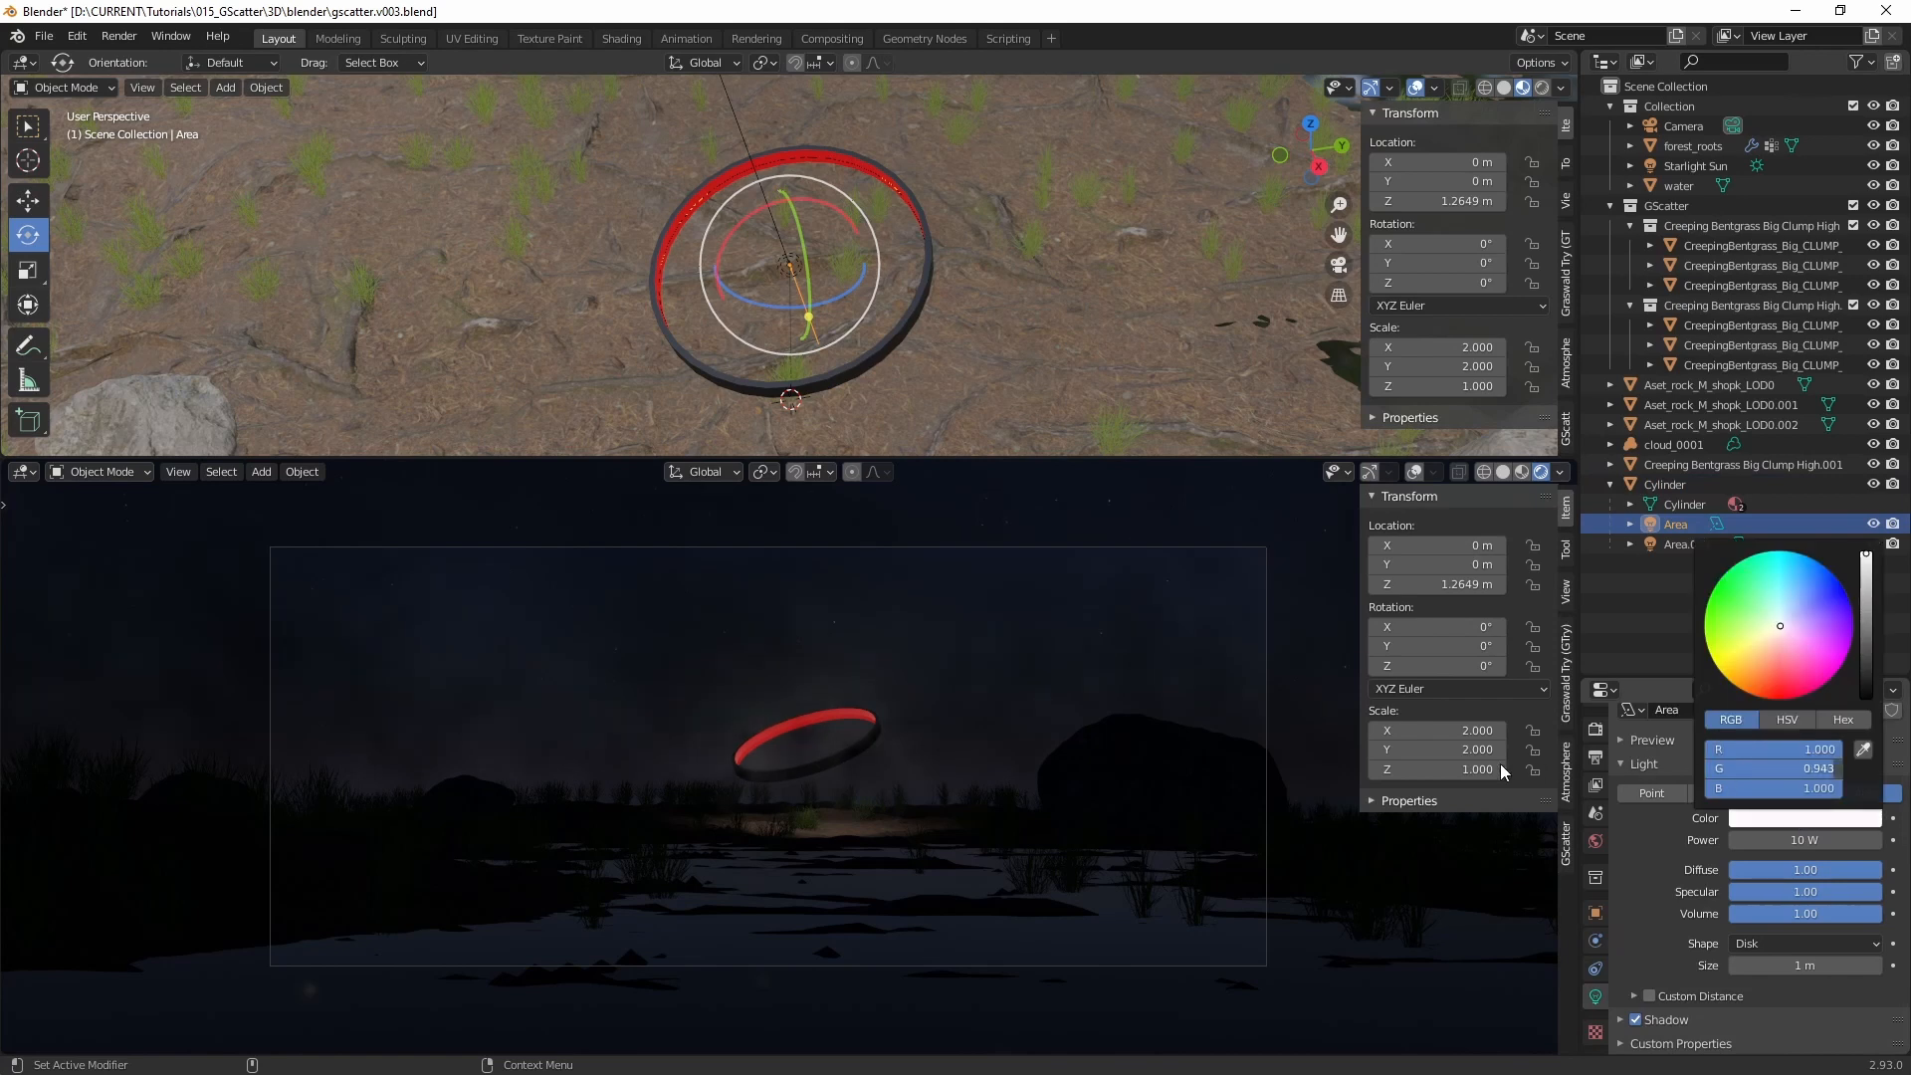
{"action": "left_click_drag", "start_coordinate": [1501, 765], "coordinate": [876, 801]}
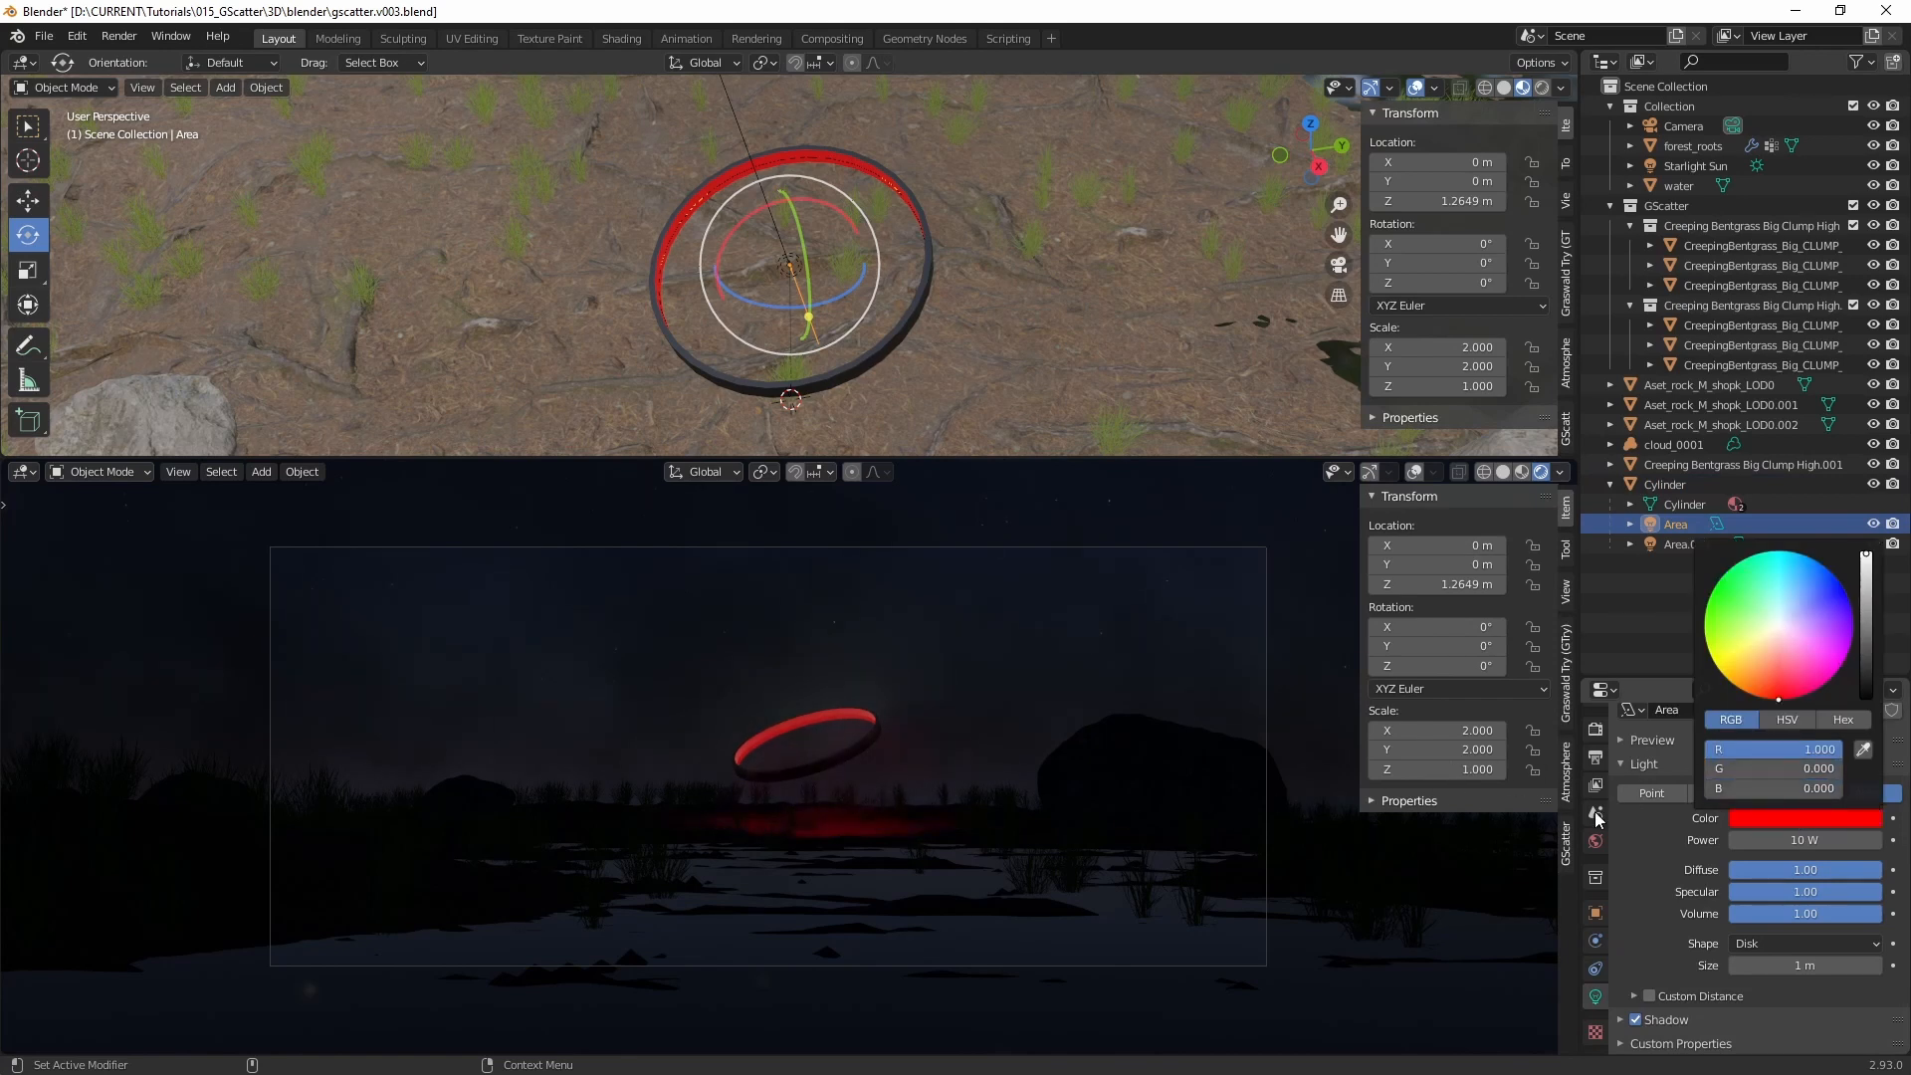
Step: Set the upward-facing Area.001 light's colour to pure red and its power to 50 W
{"action": "left_click", "coordinate": [1693, 545]}
{"action": "left_click", "coordinate": [1807, 818]}
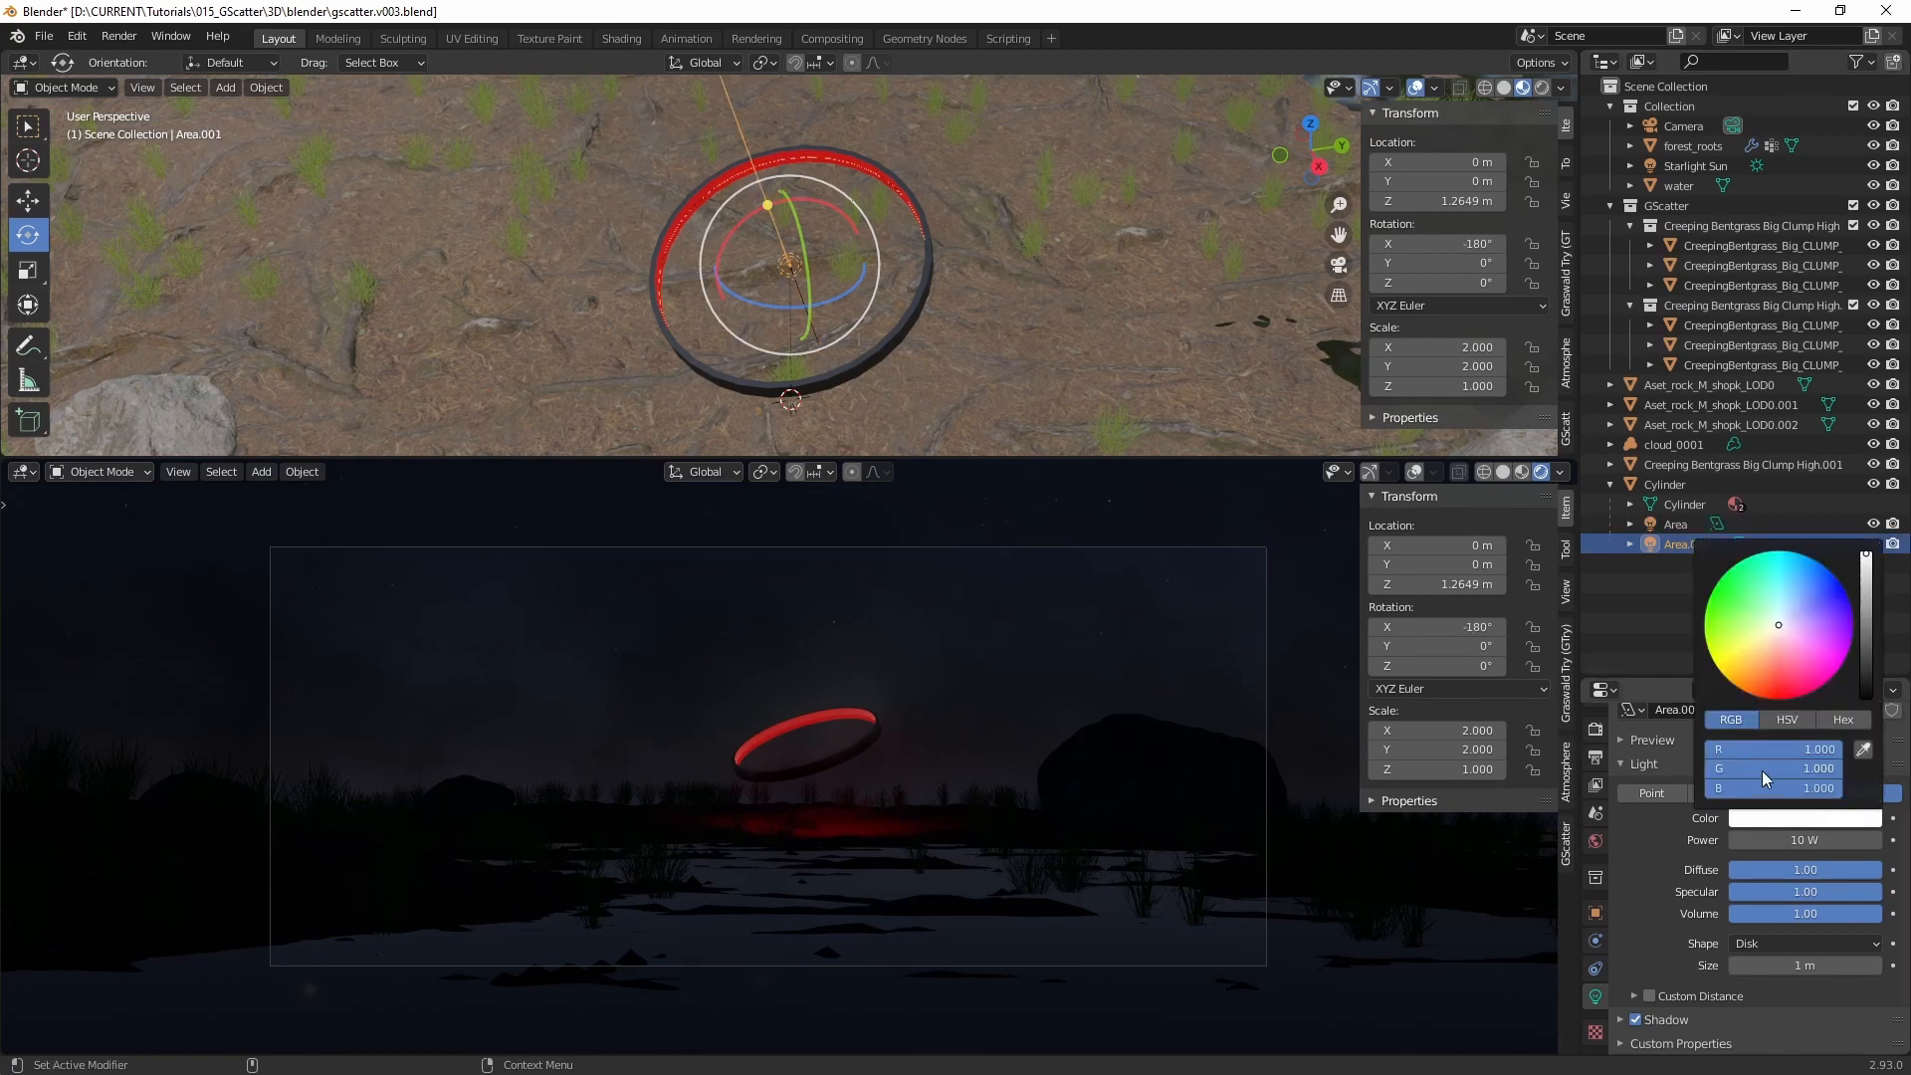
{"action": "left_click_drag", "start_coordinate": [1762, 771], "coordinate": [1268, 749]}
{"action": "left_click_drag", "start_coordinate": [1782, 788], "coordinate": [1013, 752]}
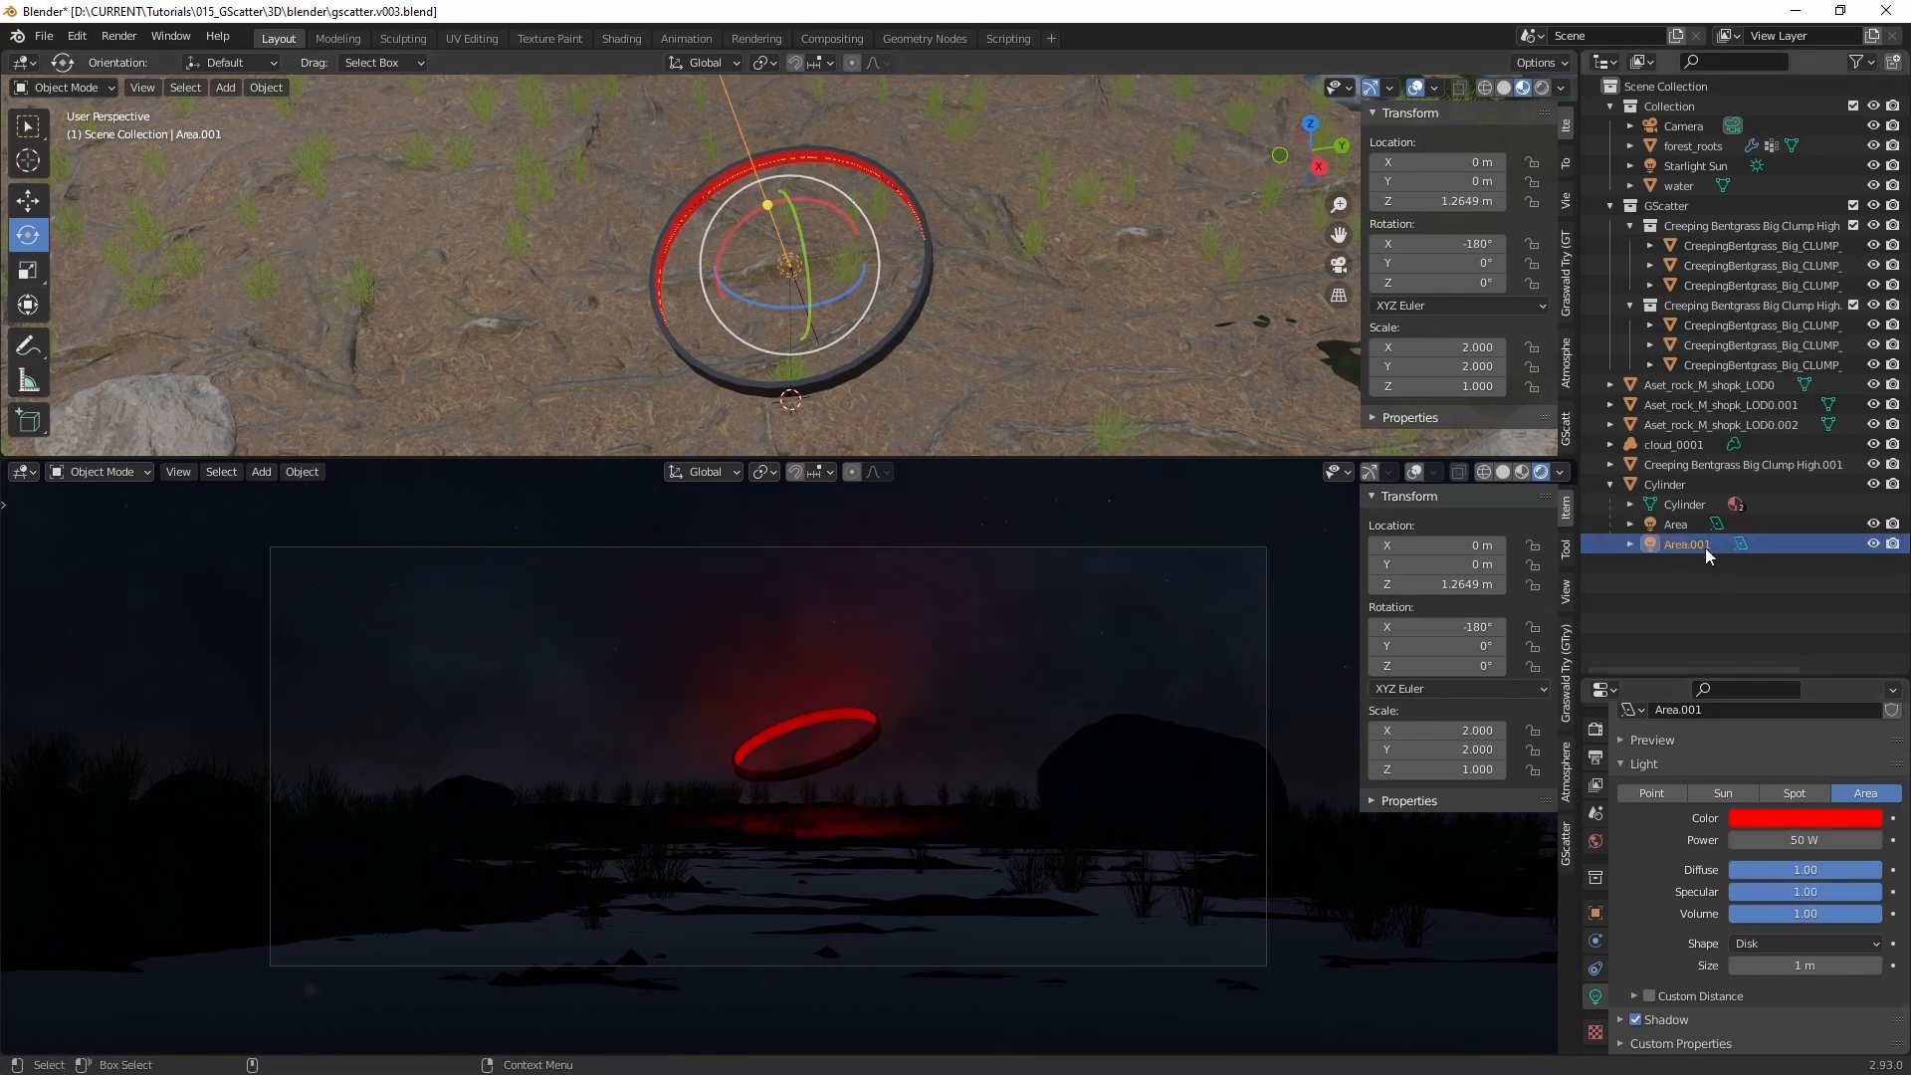
Step: Set the downward-facing Area light's power to 50 W
{"action": "left_click", "coordinate": [1684, 523]}
{"action": "left_click", "coordinate": [1806, 839]}
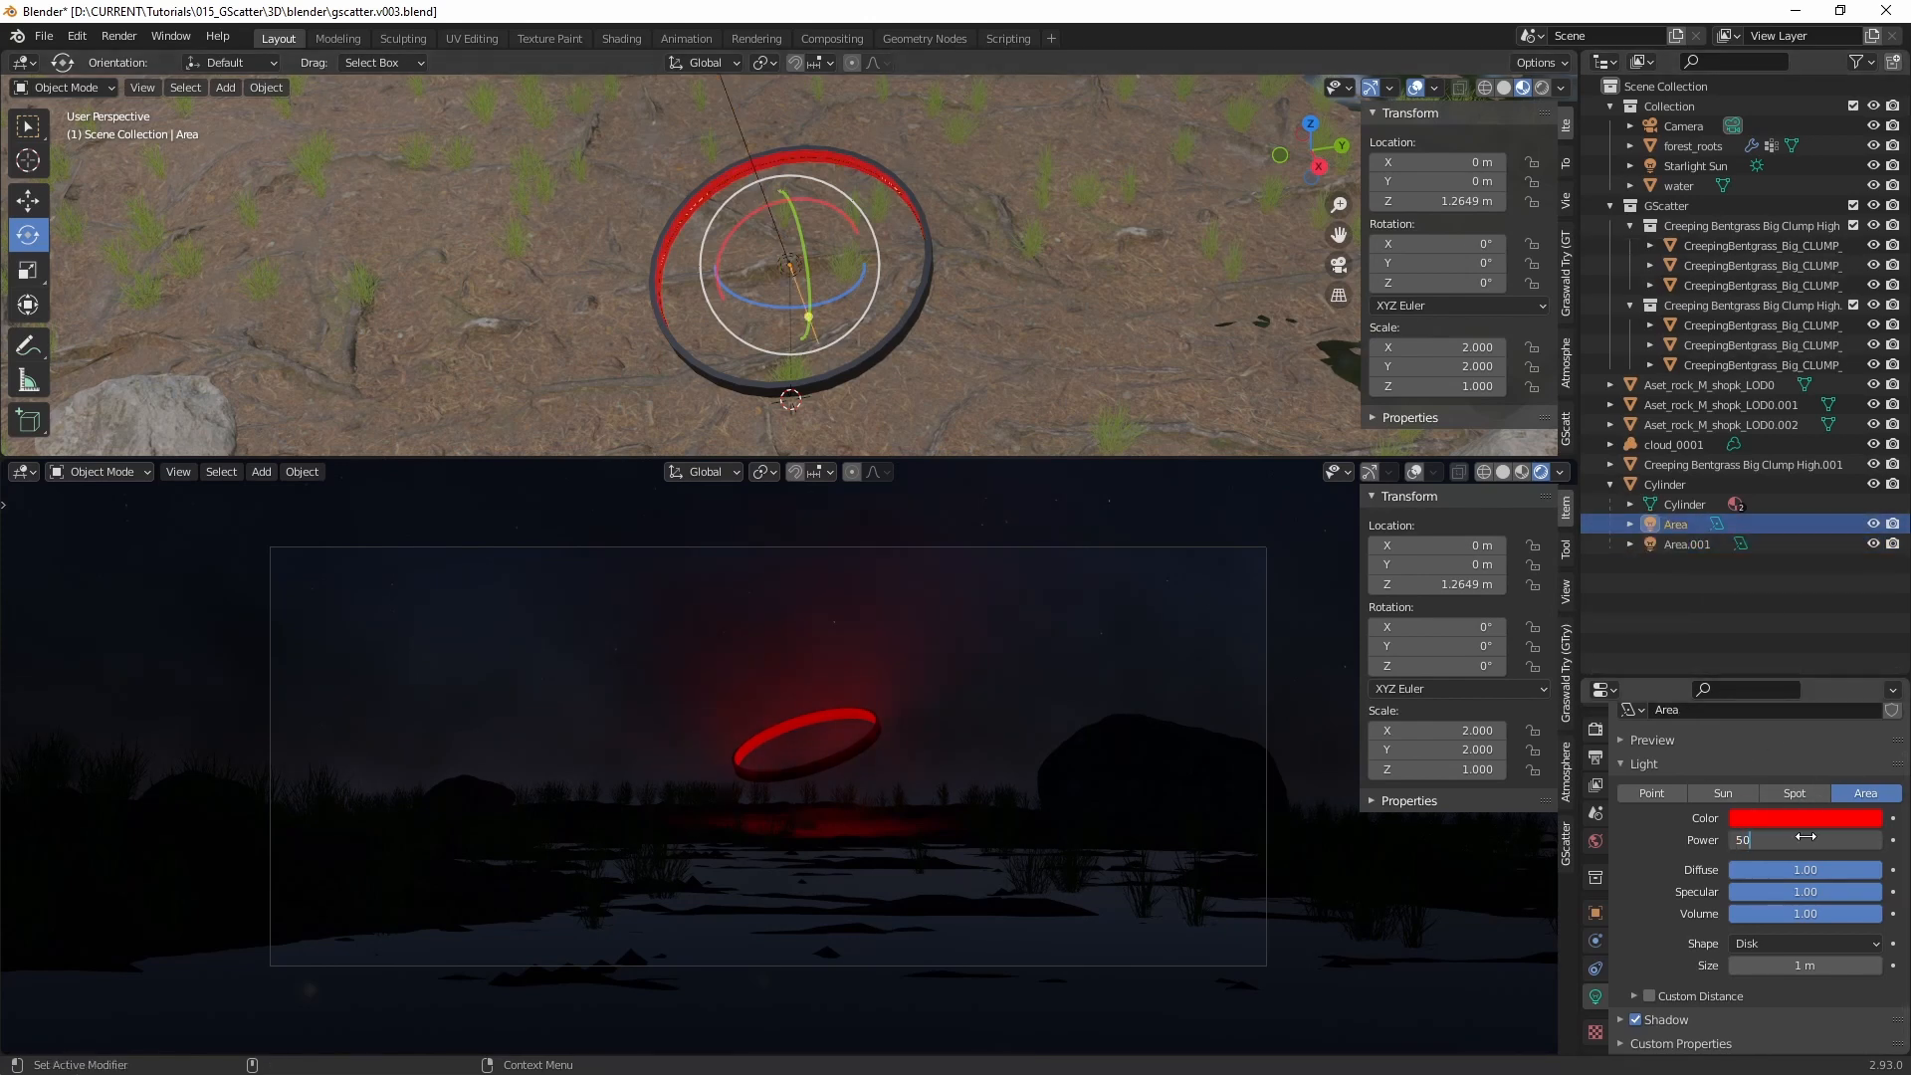
{"action": "type", "text": "50"}
{"action": "key", "text": "Return"}
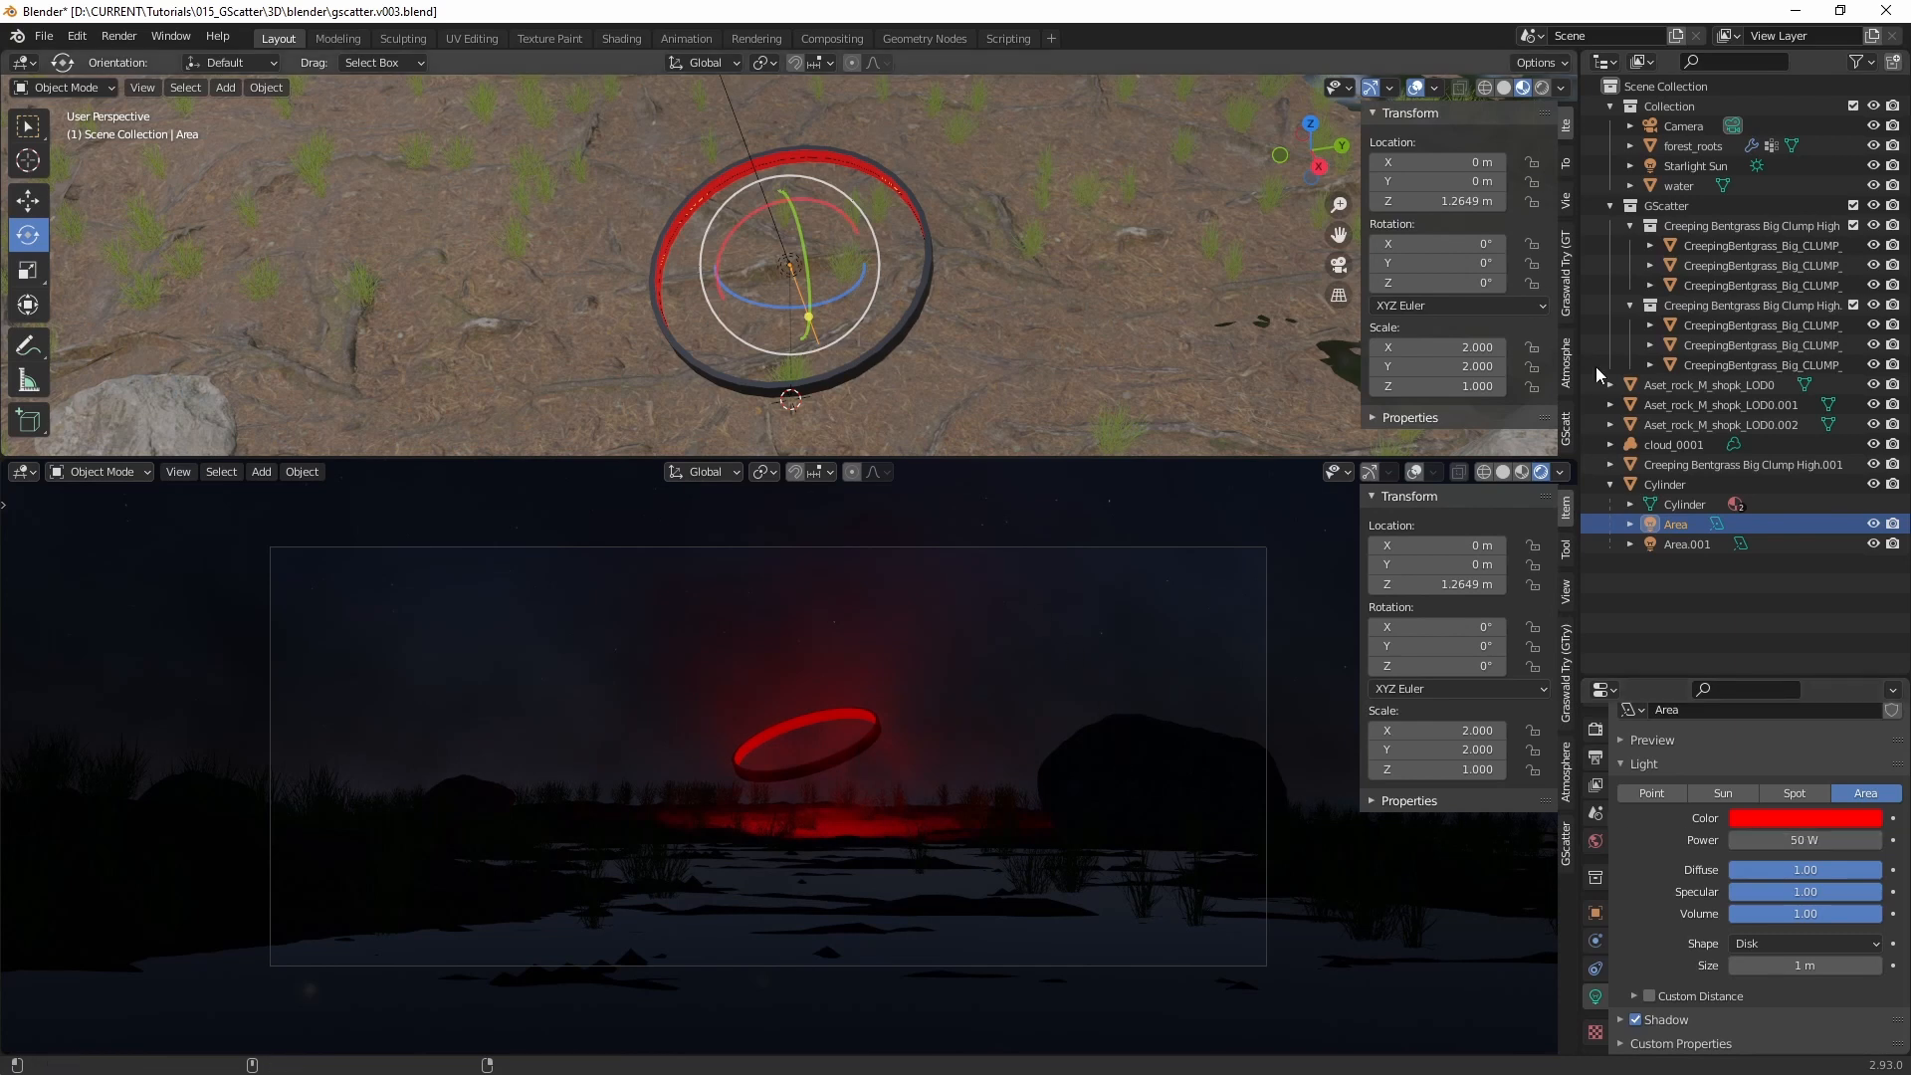
Step: Freely rotate the ring to a steeper tilt of about 1°, 52.5° and 5.7° in X, Y and Z
{"action": "left_click", "coordinate": [1665, 485]}
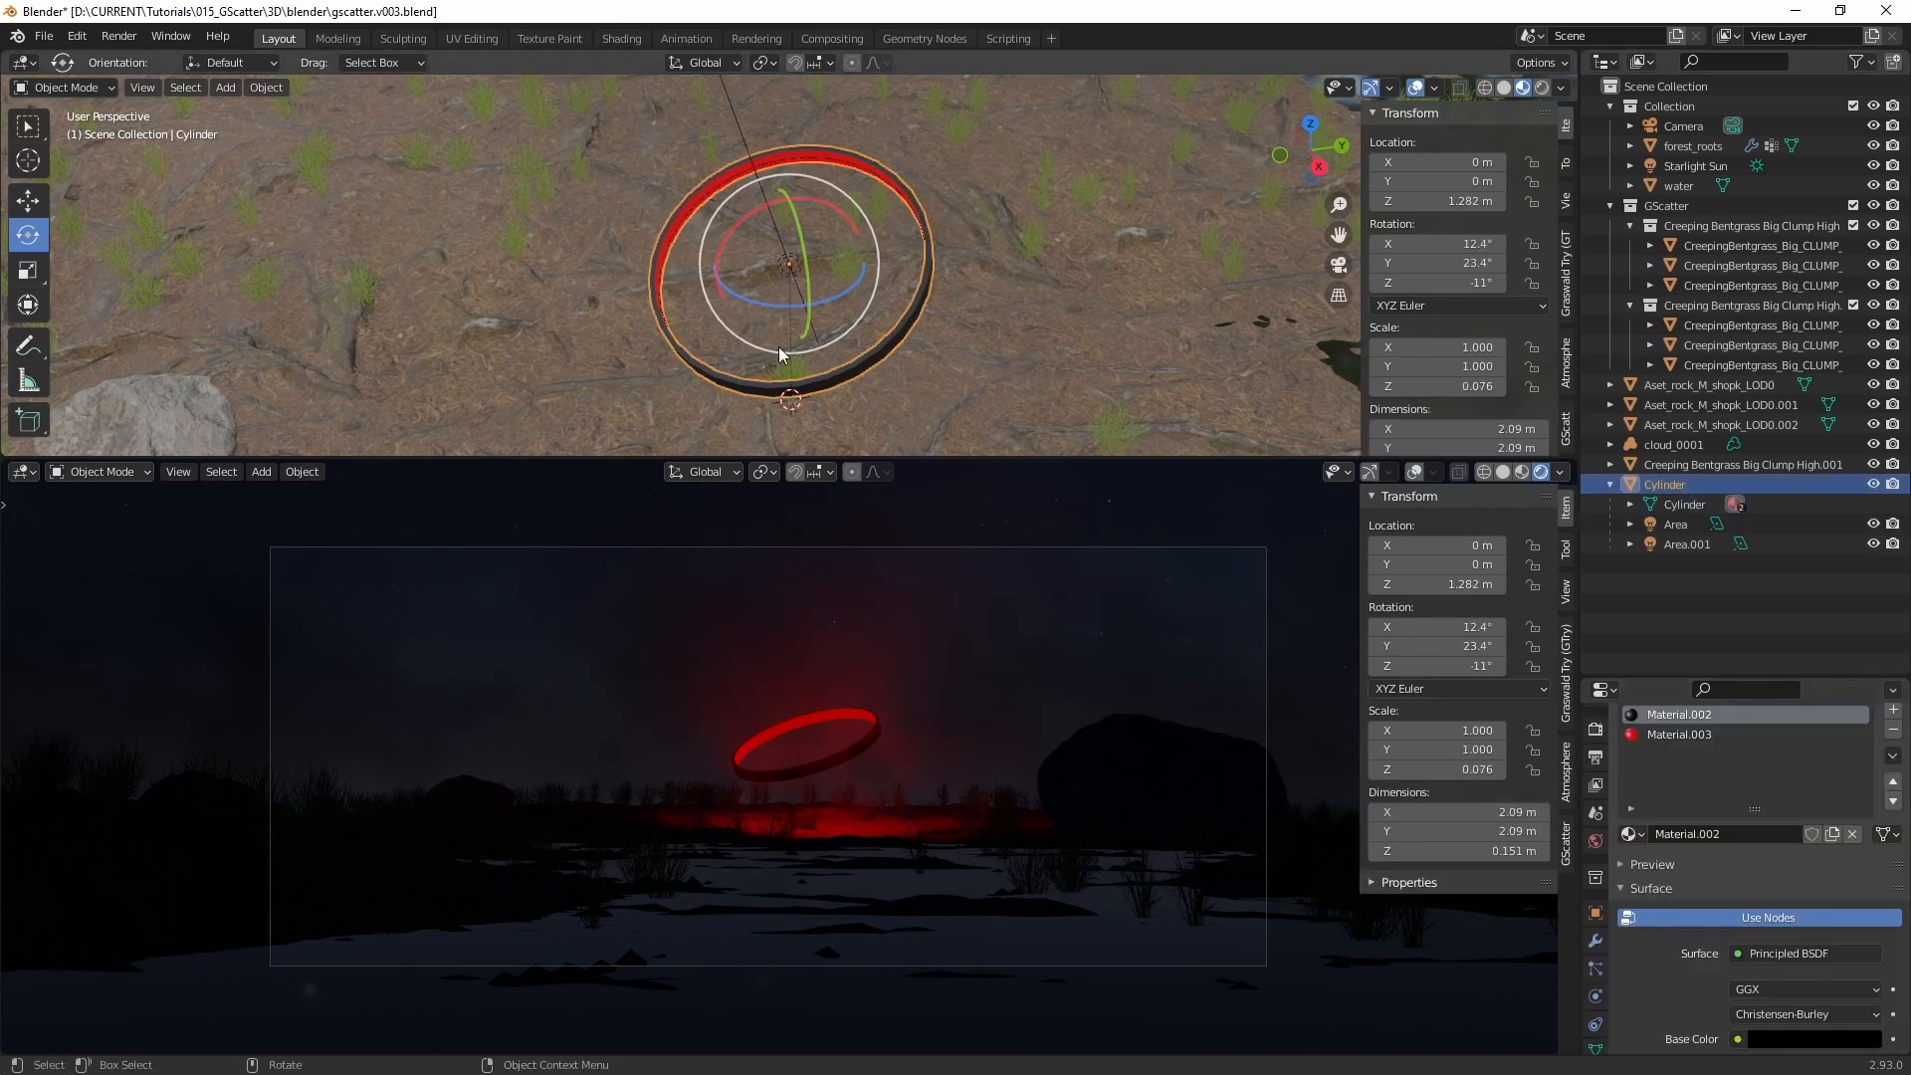
{"action": "key", "text": "r"}
{"action": "key", "text": "r"}
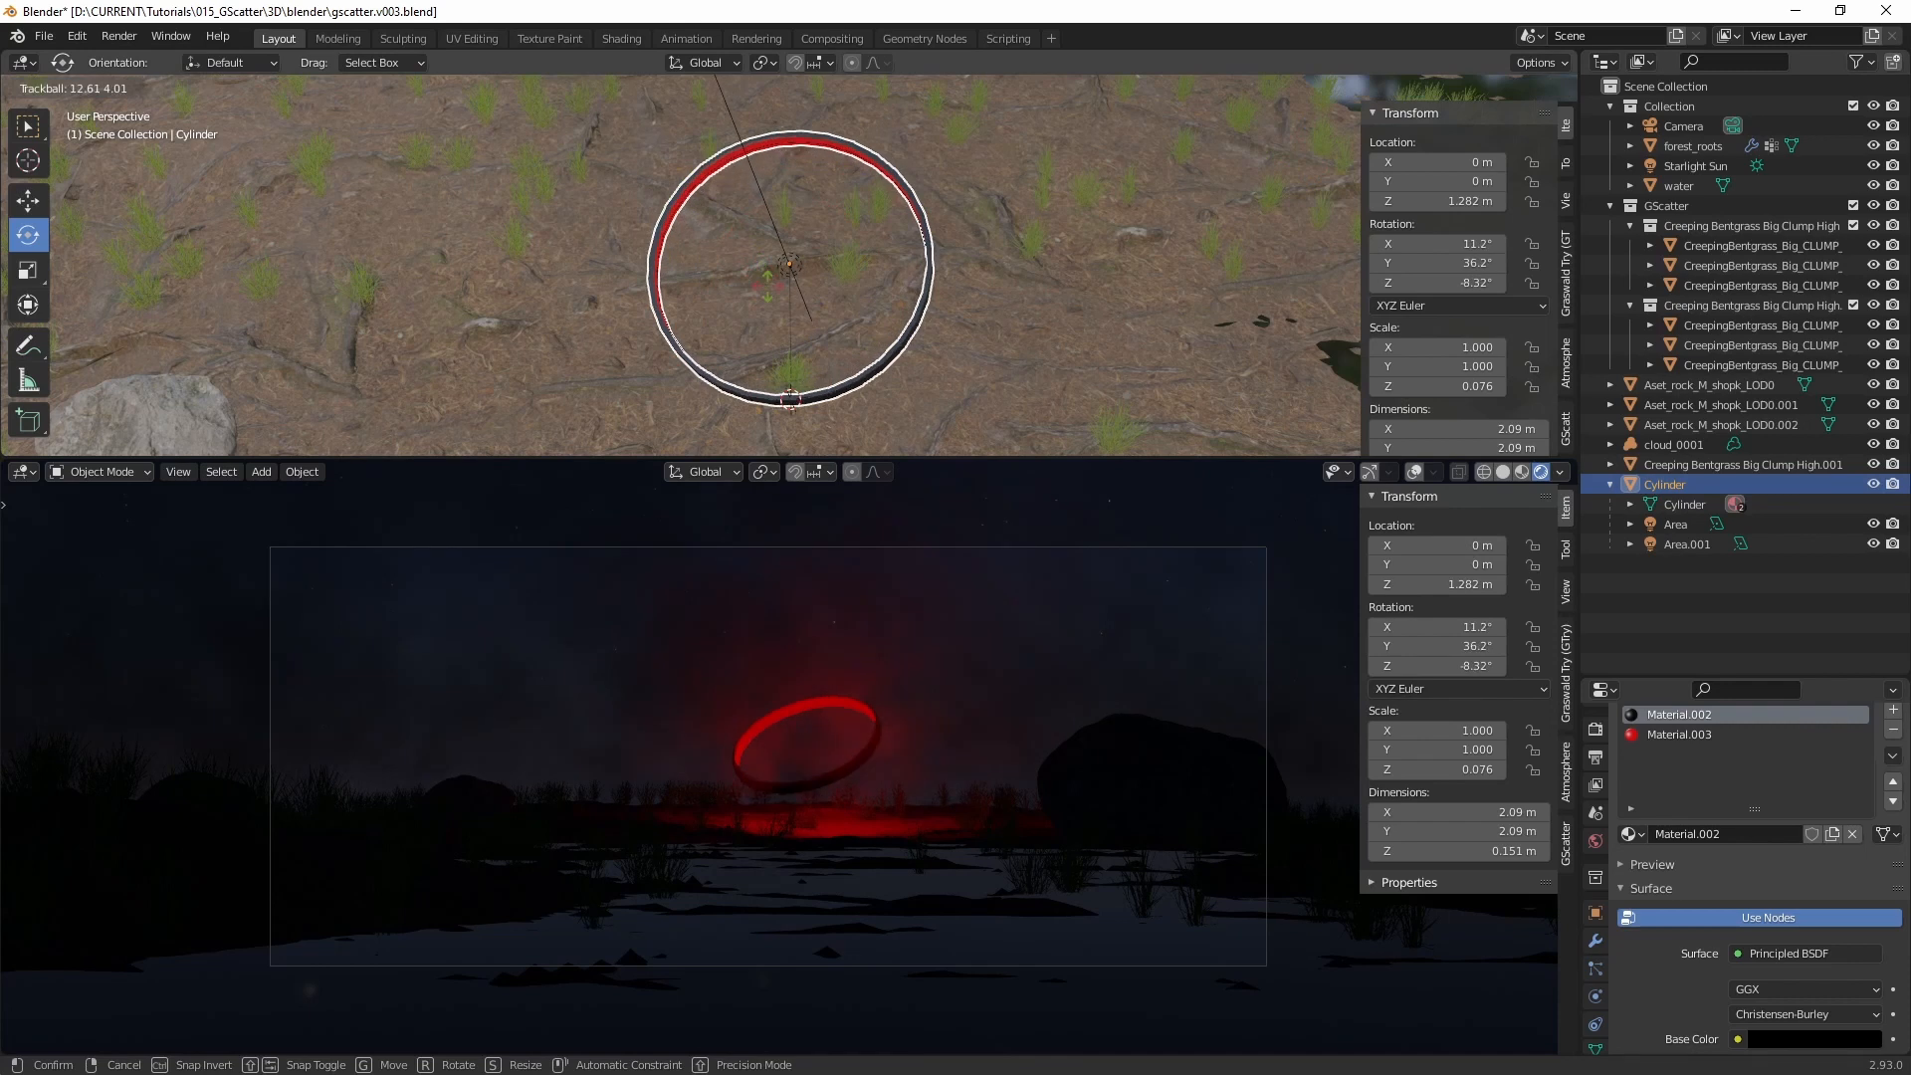
{"action": "left_click", "coordinate": [807, 288]}
Step: Raise the tilted ring along Z by about 0.13 m, to a height of about 1.41 m
{"action": "key", "text": "shift+space"}
{"action": "key", "text": "g"}
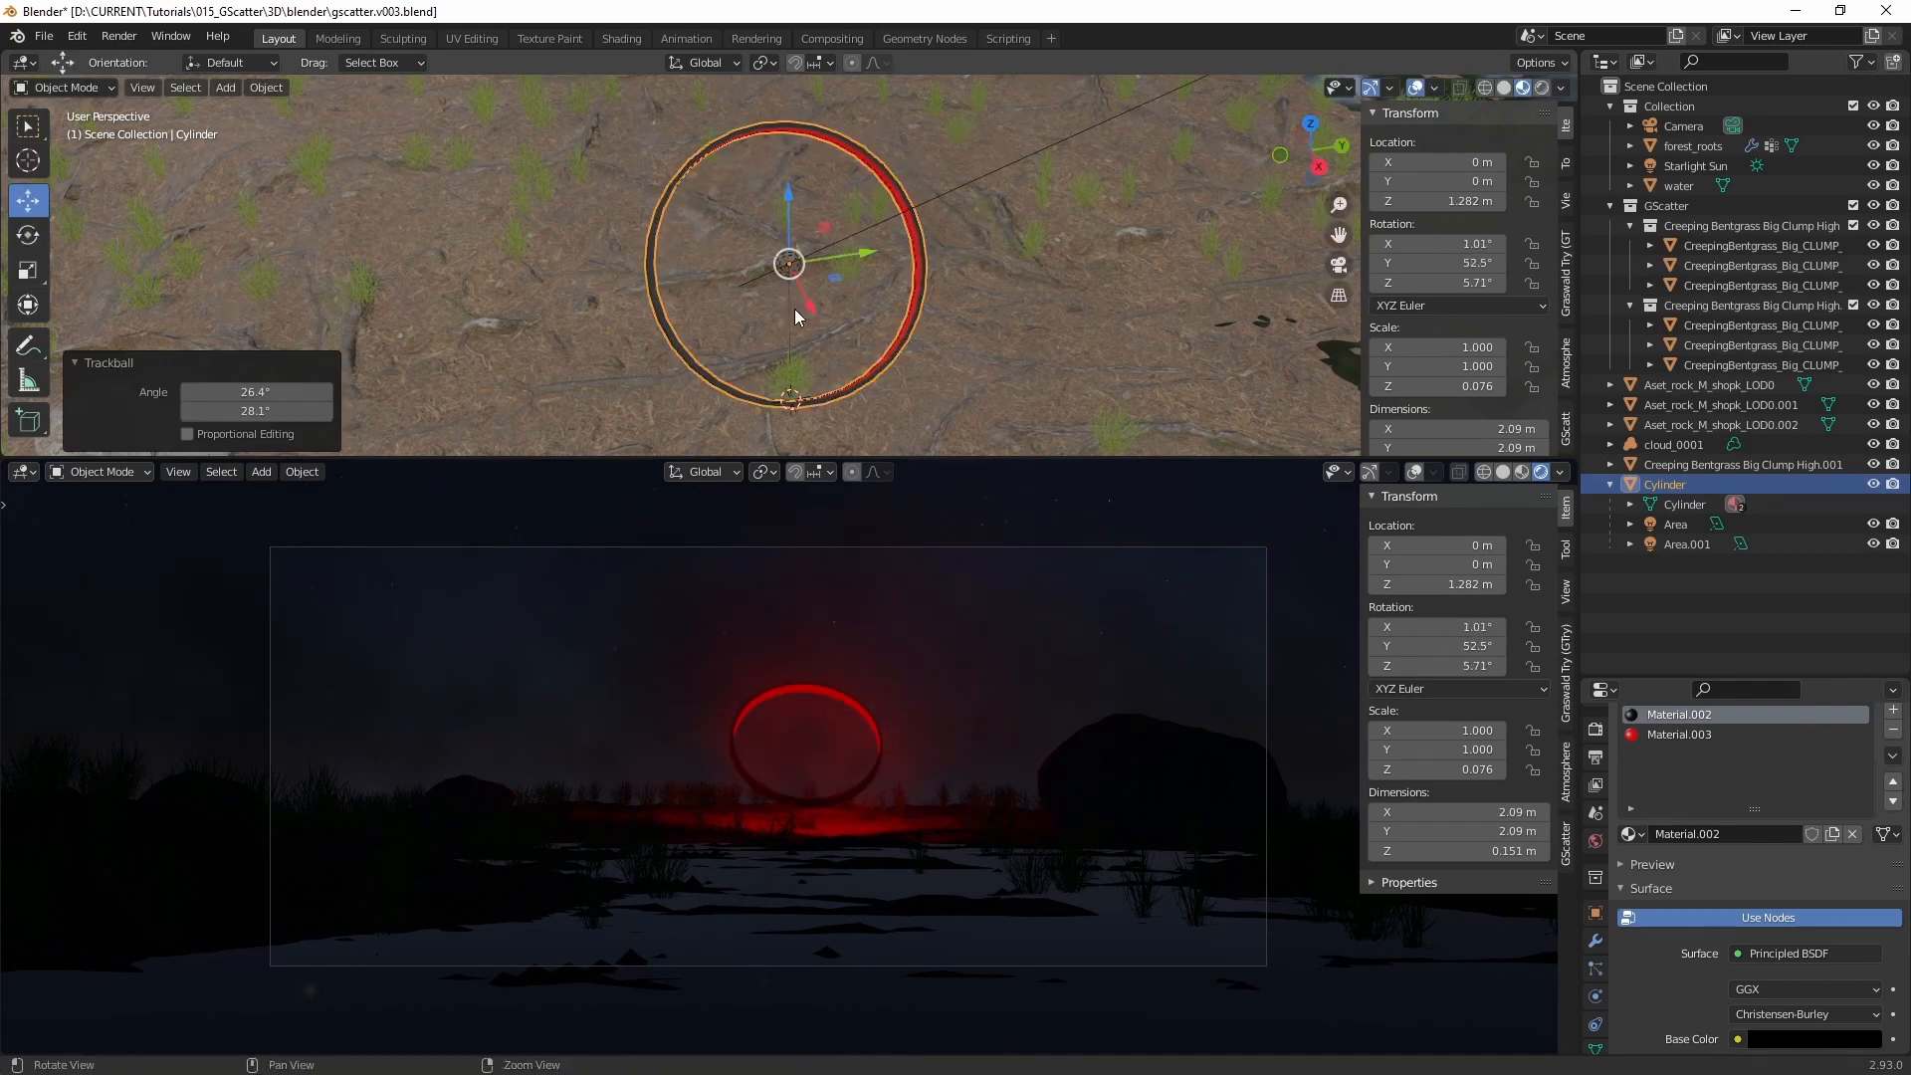
{"action": "middle_click_drag", "start_coordinate": [794, 309], "coordinate": [799, 208]}
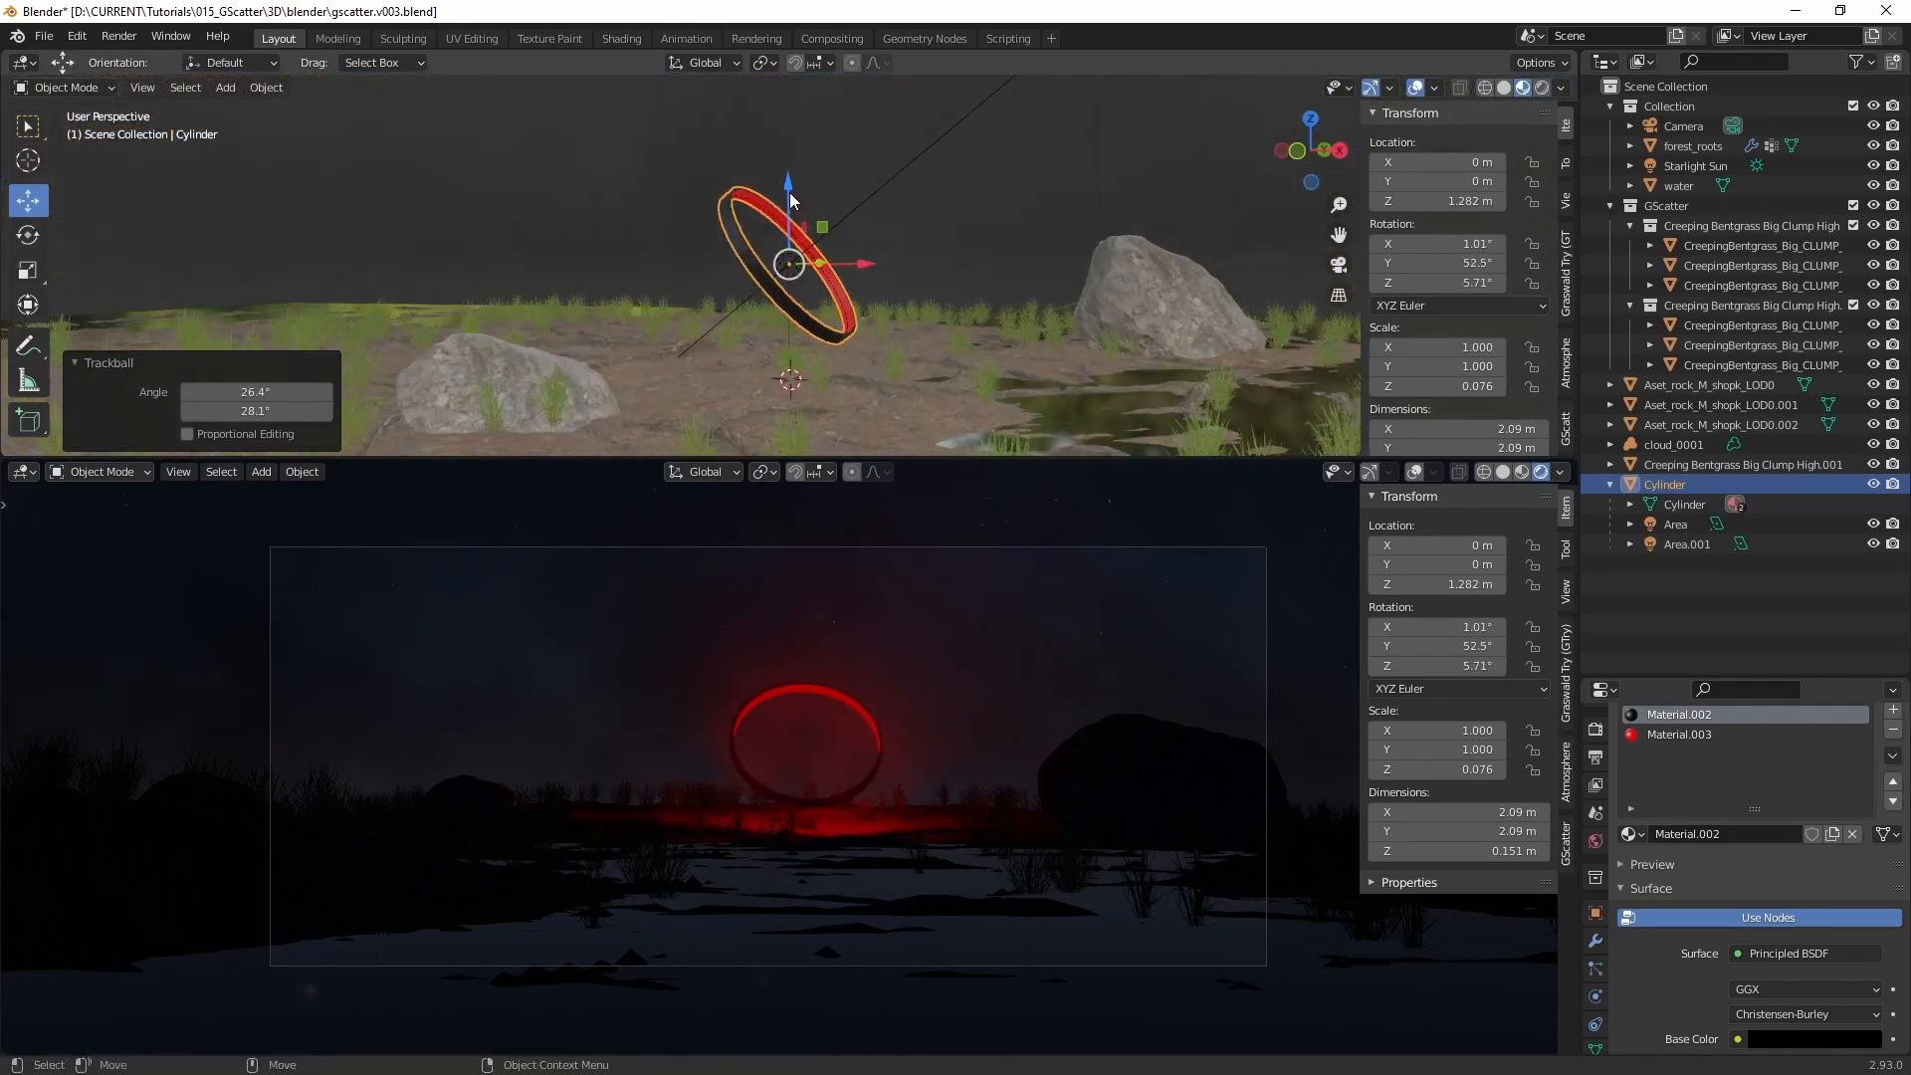
{"action": "left_click_drag", "start_coordinate": [791, 200], "coordinate": [790, 181]}
Step: Shift the ring along Y by about -0.12 m and save the file
{"action": "middle_click_drag", "start_coordinate": [790, 181], "coordinate": [761, 349]}
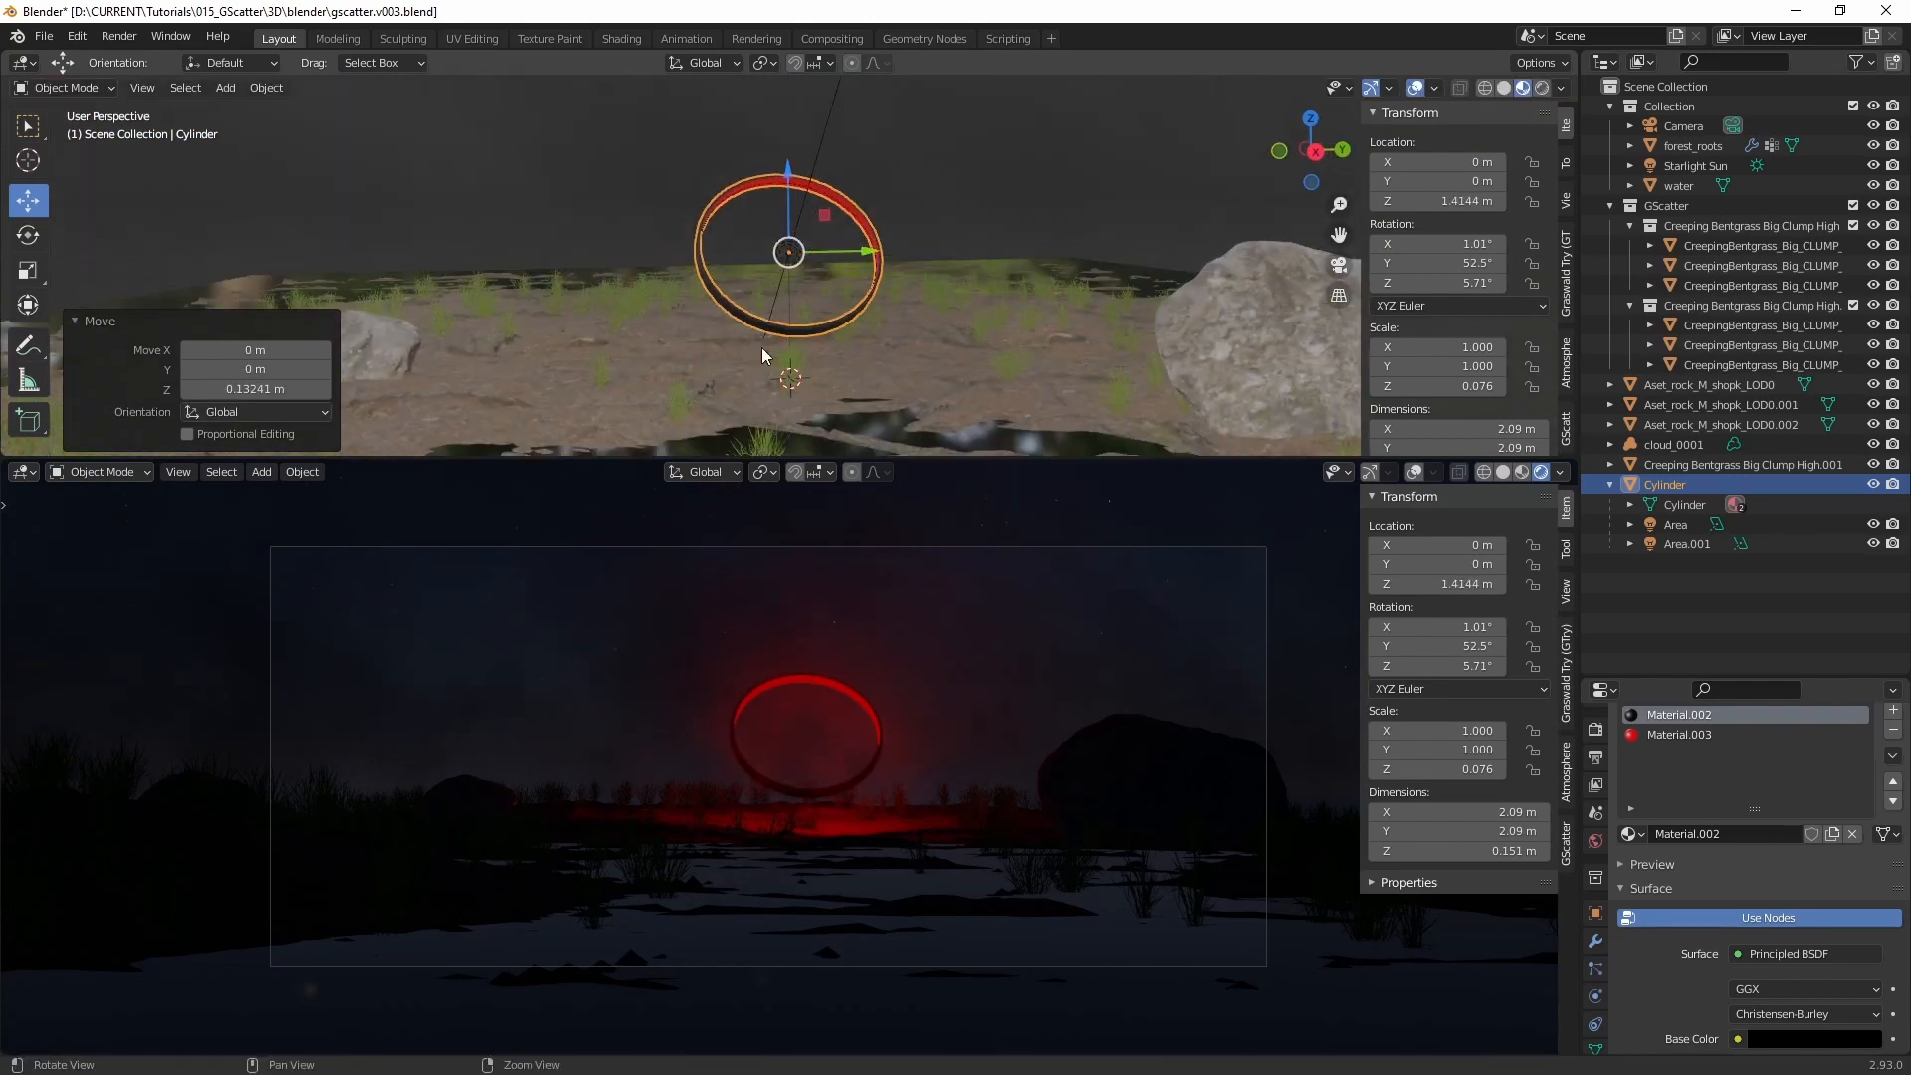
{"action": "scroll", "coordinate": [840, 736], "scroll_direction": "up", "scroll_amount": 2}
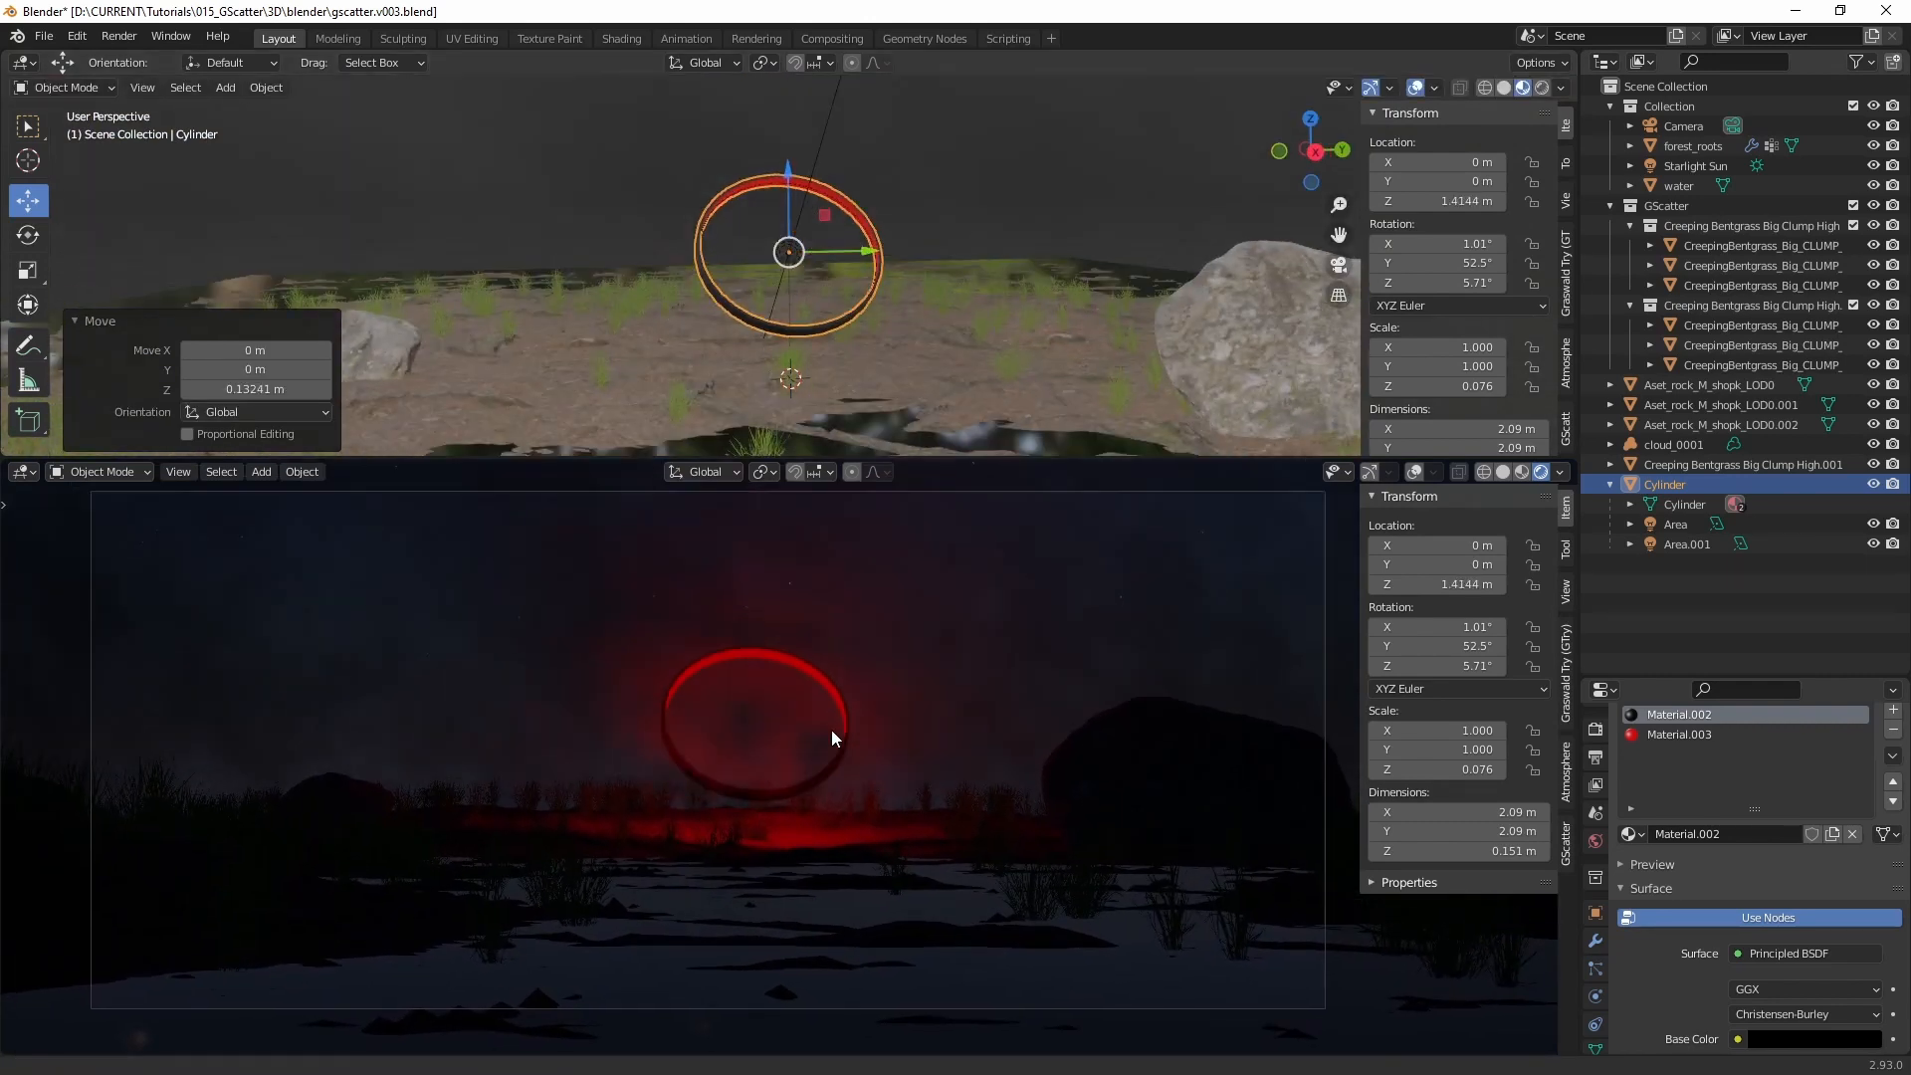
{"action": "scroll", "coordinate": [832, 736], "scroll_direction": "up", "scroll_amount": 1}
{"action": "scroll", "coordinate": [785, 734], "scroll_direction": "down", "scroll_amount": 3}
{"action": "left_click_drag", "start_coordinate": [837, 252], "coordinate": [838, 251]}
{"action": "scroll", "coordinate": [800, 360], "scroll_direction": "down", "scroll_amount": 1}
{"action": "left_click_drag", "start_coordinate": [809, 380], "coordinate": [838, 375], "text": "alt"}
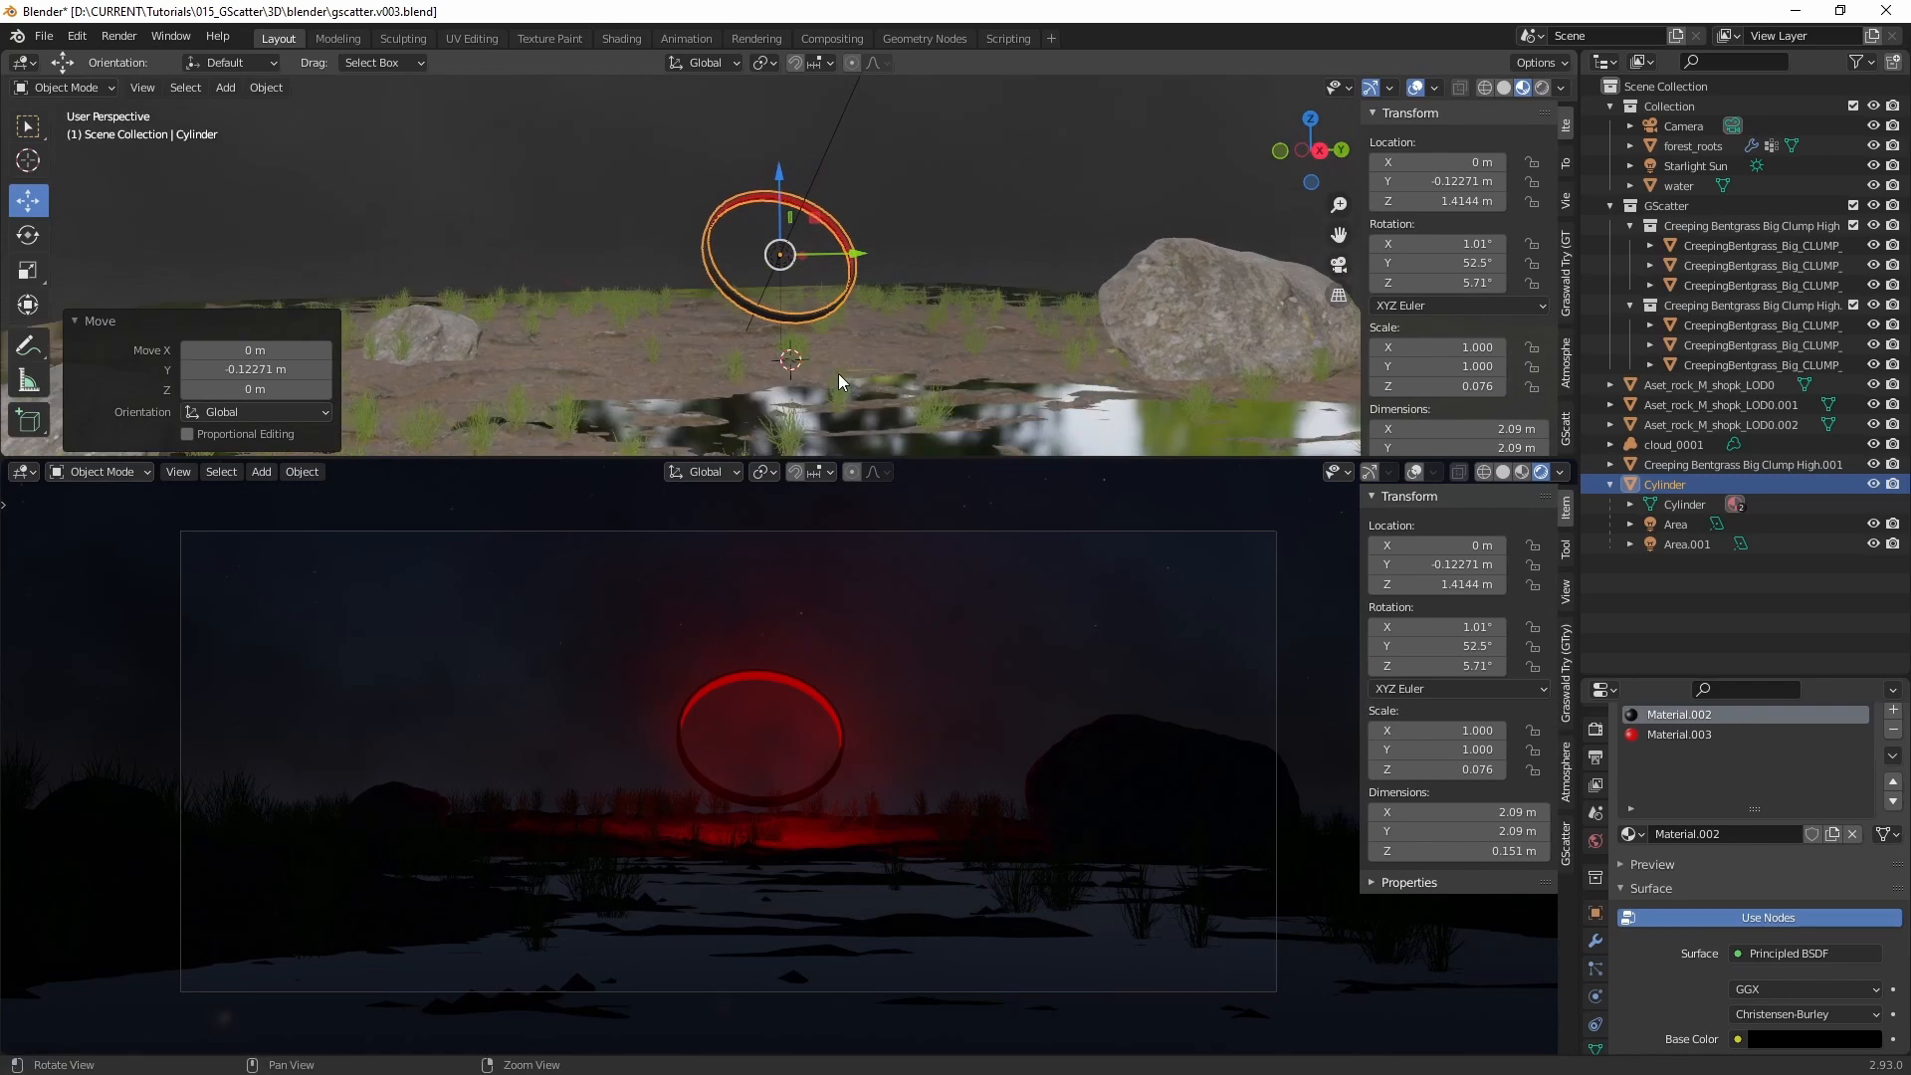
{"action": "key", "text": "ctrl+s"}
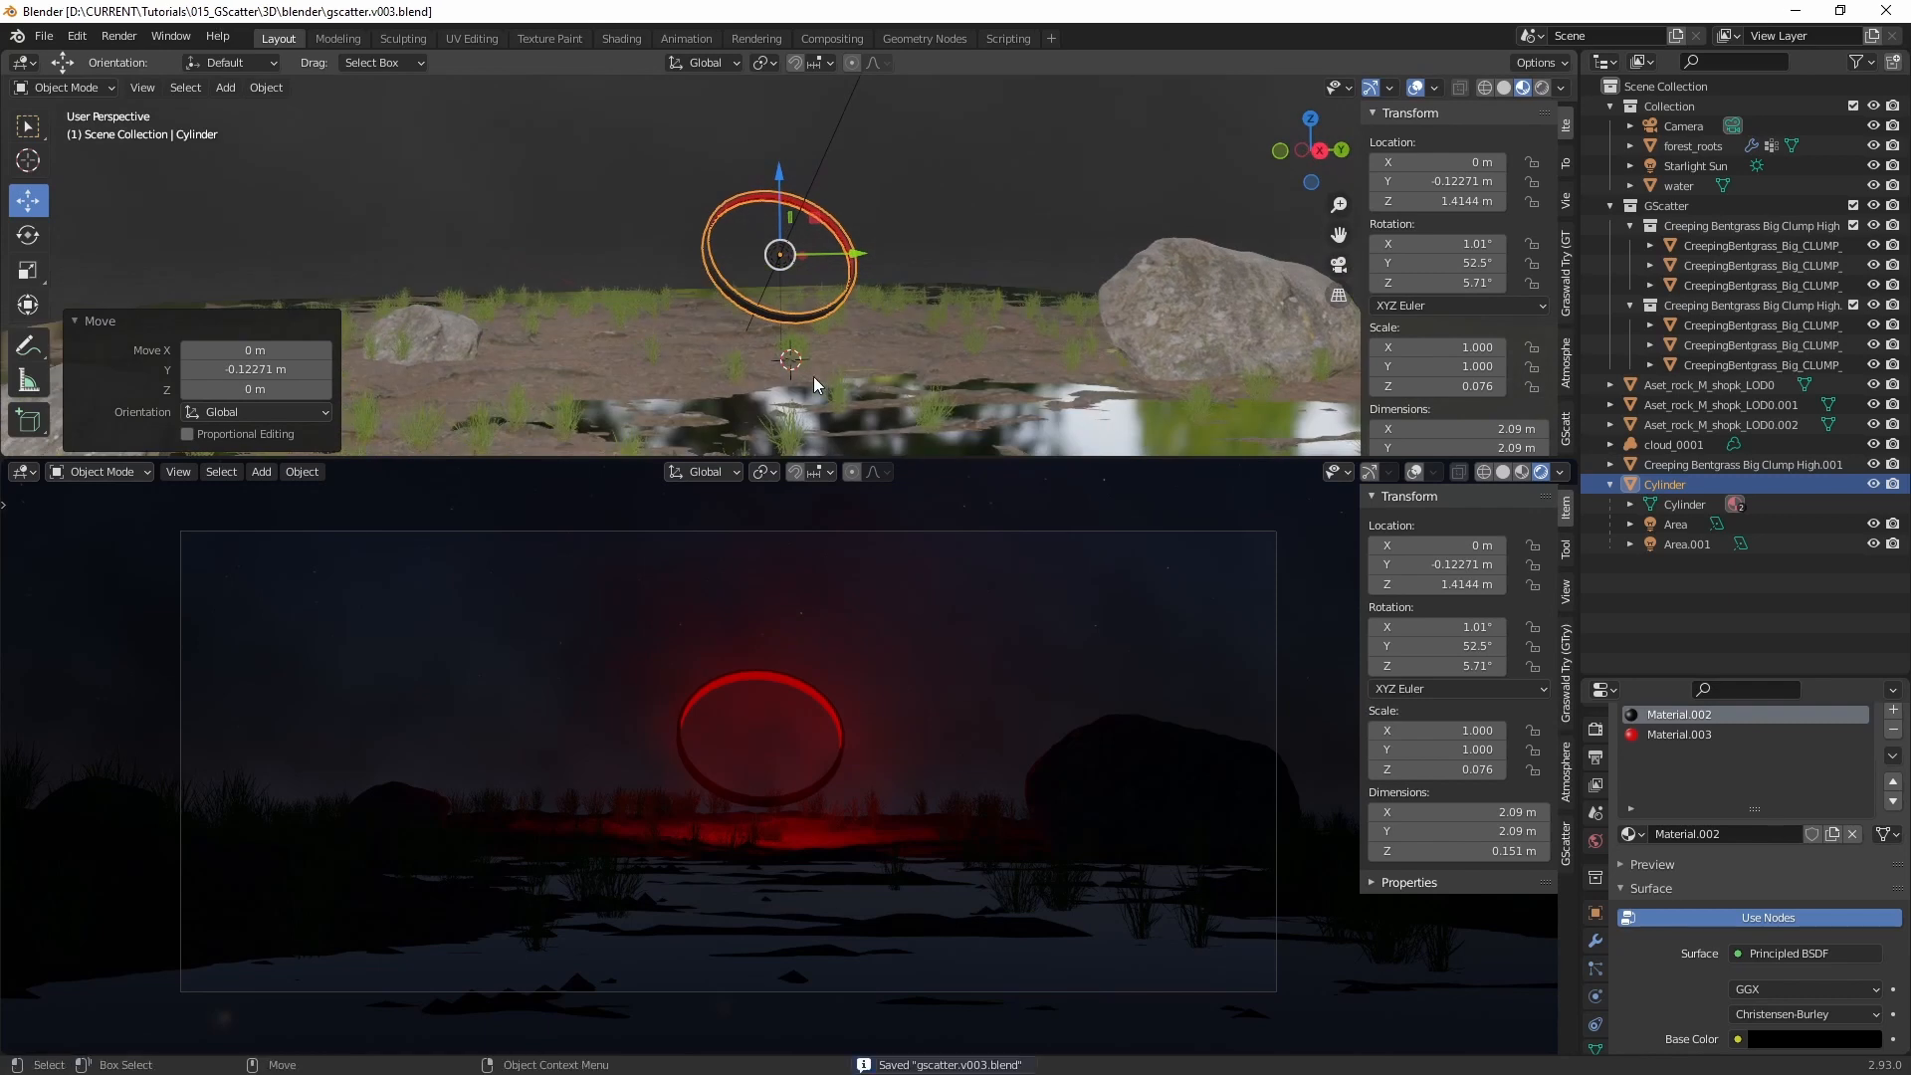
Step: Switch to Quixel Bridge, find the mossy tree root among the free assets and export it to Blender
{"action": "key", "text": "alt+Tab"}
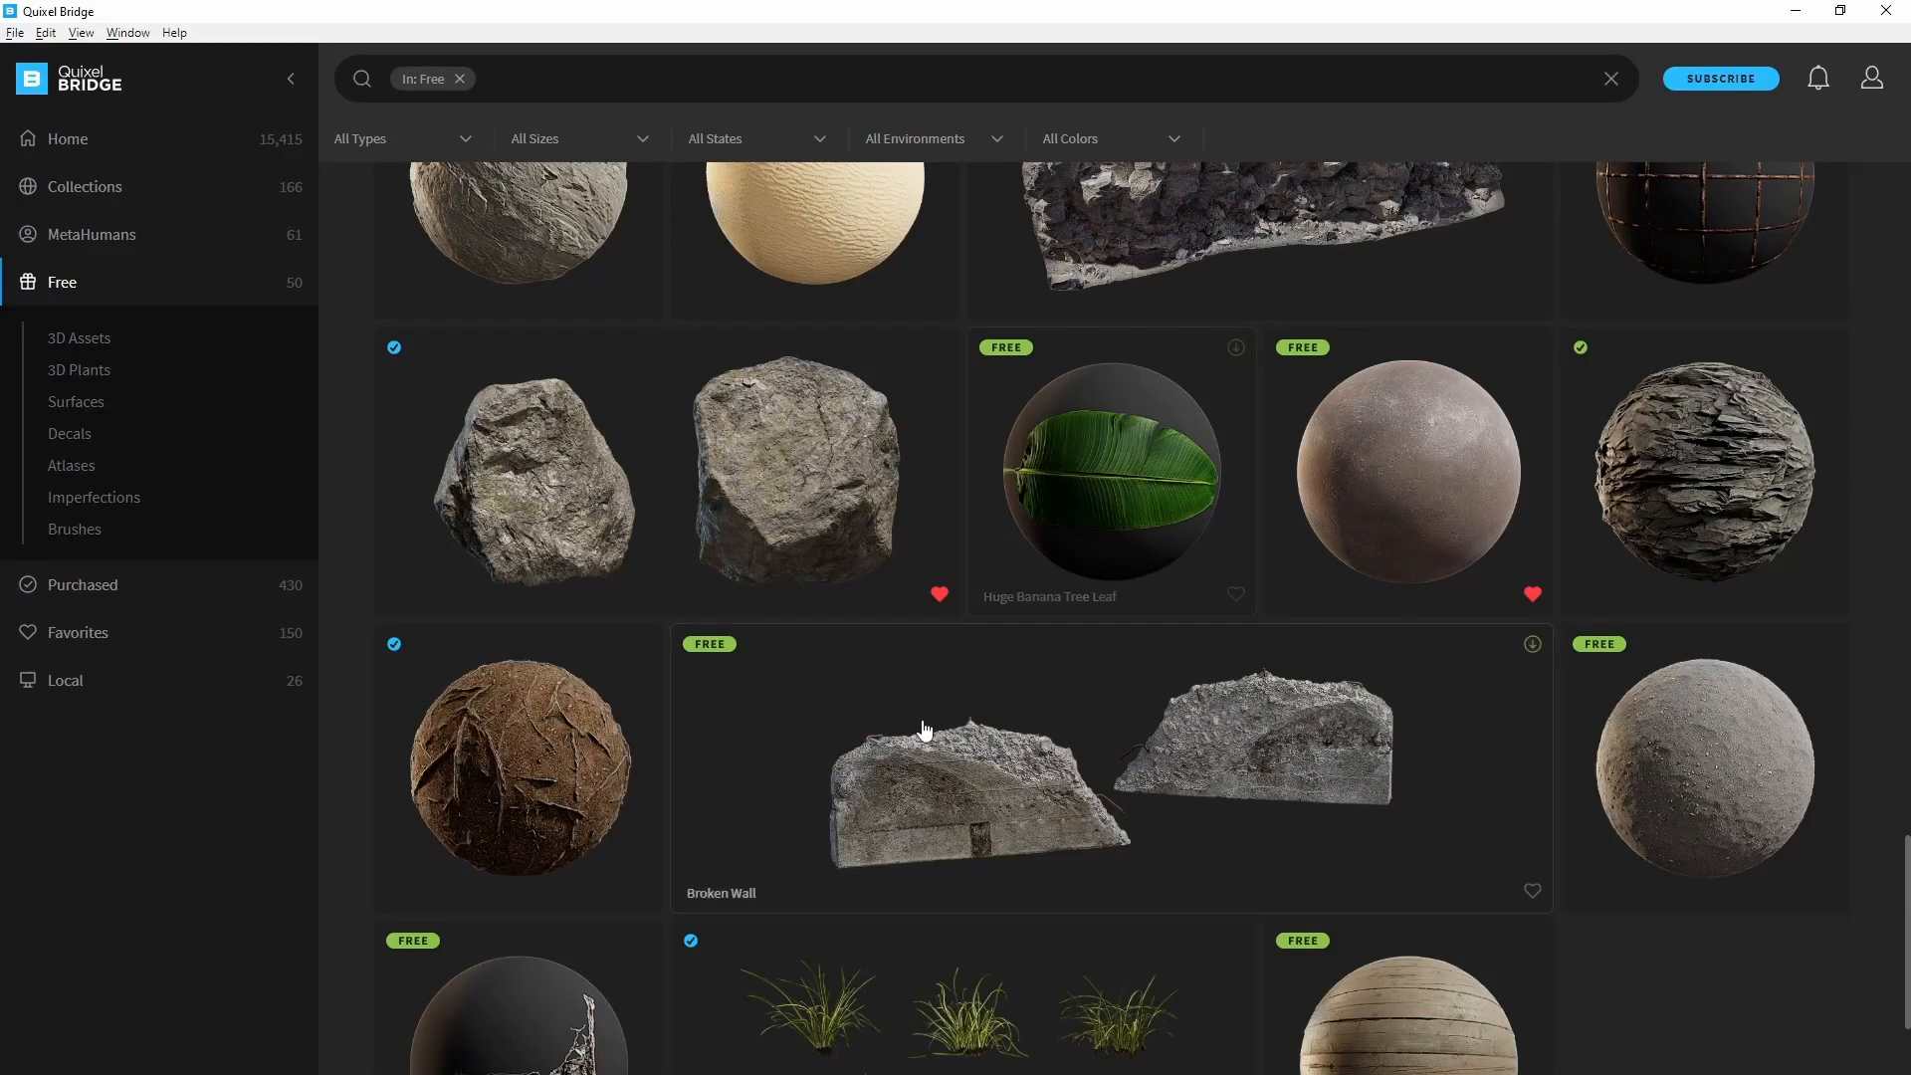
{"action": "scroll", "coordinate": [1872, 658], "scroll_direction": "up", "scroll_amount": 15}
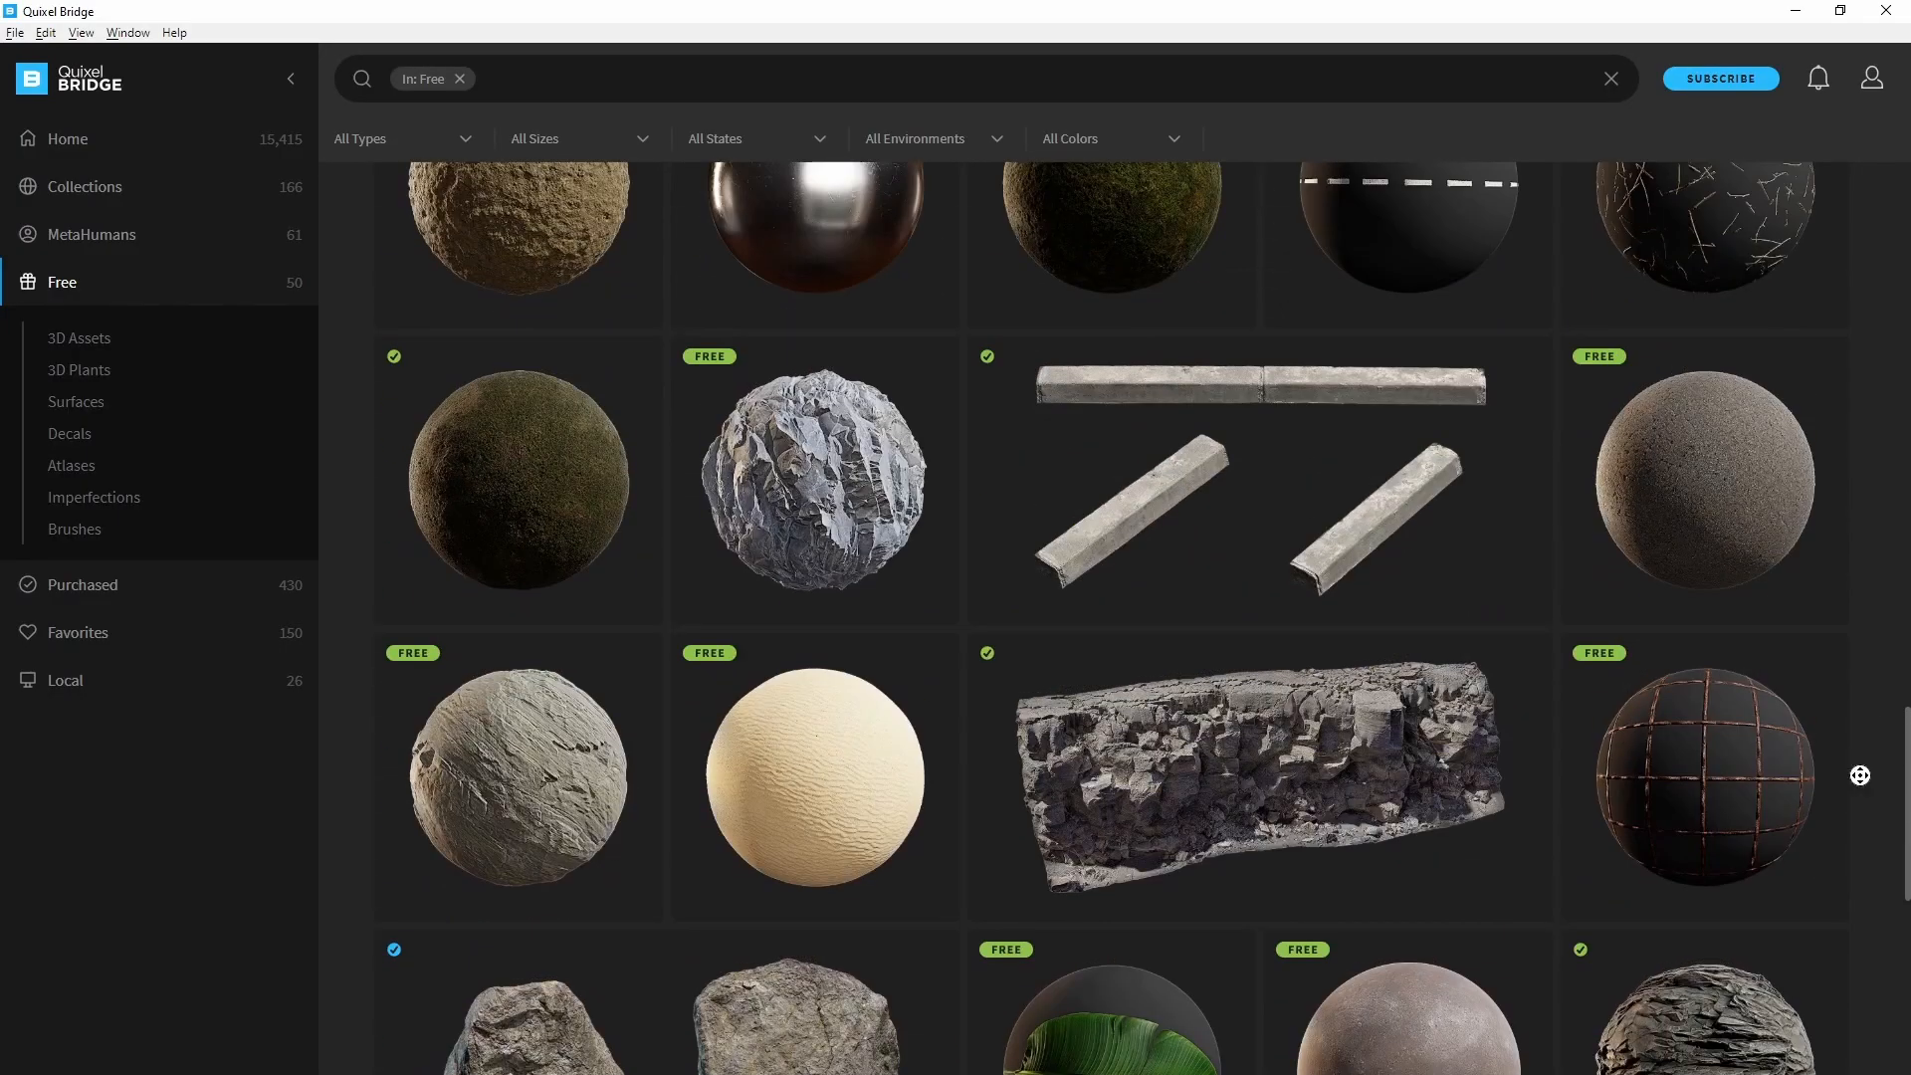
{"action": "scroll", "coordinate": [1866, 673], "scroll_direction": "up", "scroll_amount": 2}
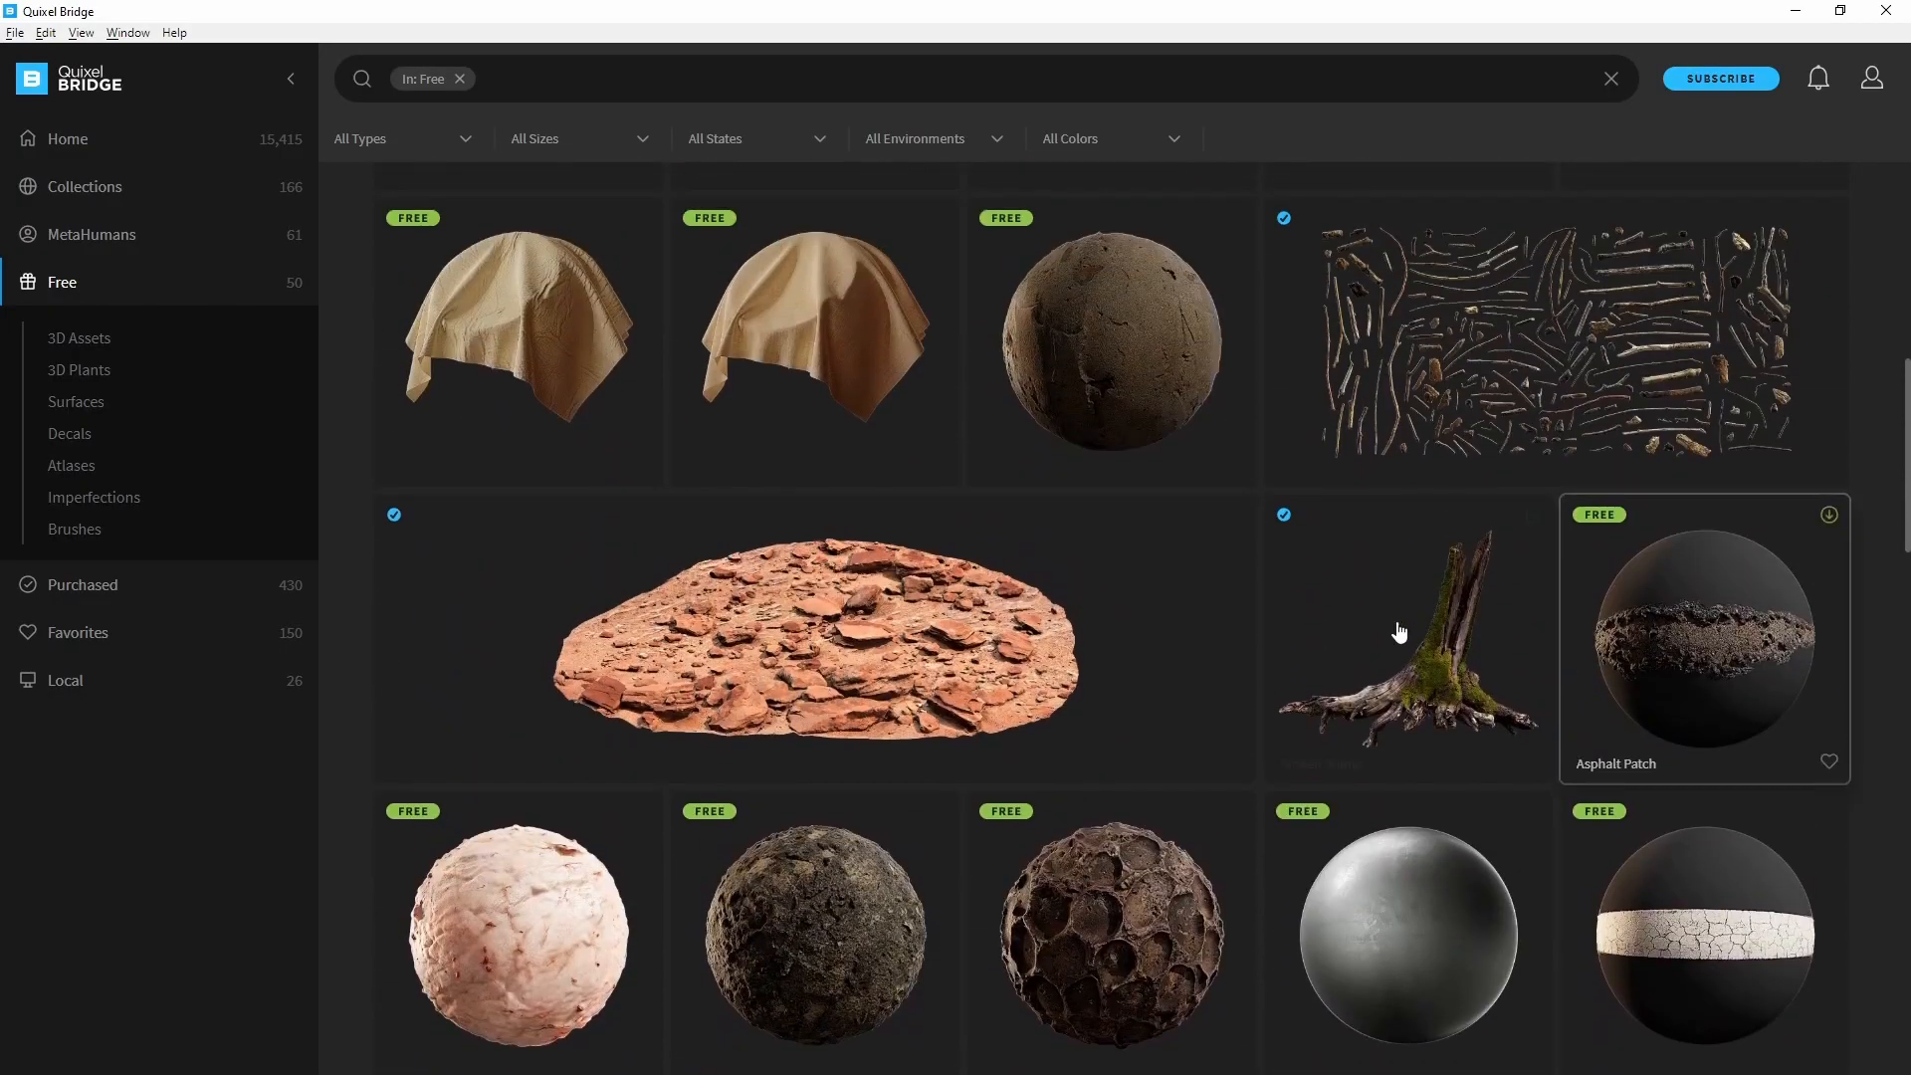
{"action": "left_click", "coordinate": [1531, 517]}
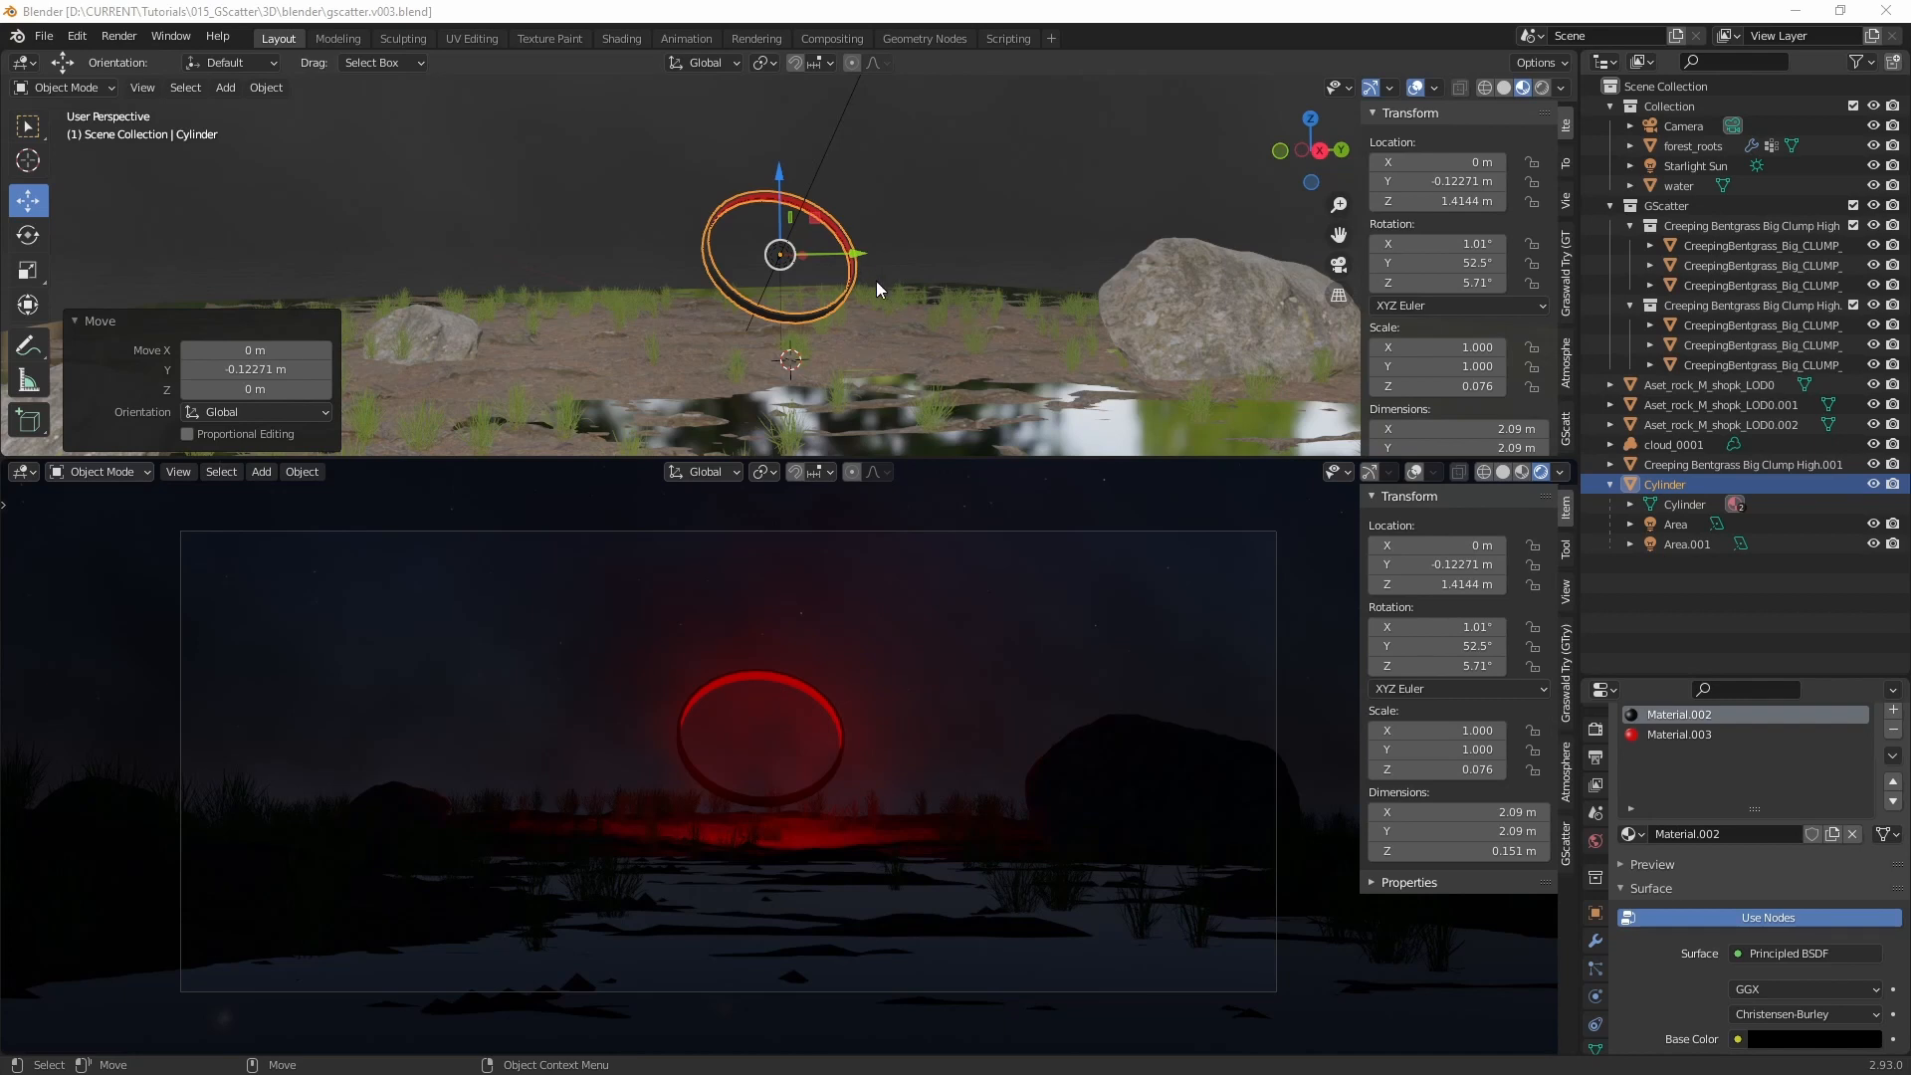
Step: Back in Blender, select the imported wood root, scale it up uniformly to about 0.070 and move it along Y to about -4.77 m
{"action": "middle_click_drag", "start_coordinate": [876, 281], "coordinate": [990, 270]}
{"action": "scroll", "coordinate": [910, 398], "scroll_direction": "down", "scroll_amount": 4}
{"action": "scroll", "coordinate": [910, 398], "scroll_direction": "up", "scroll_amount": 4}
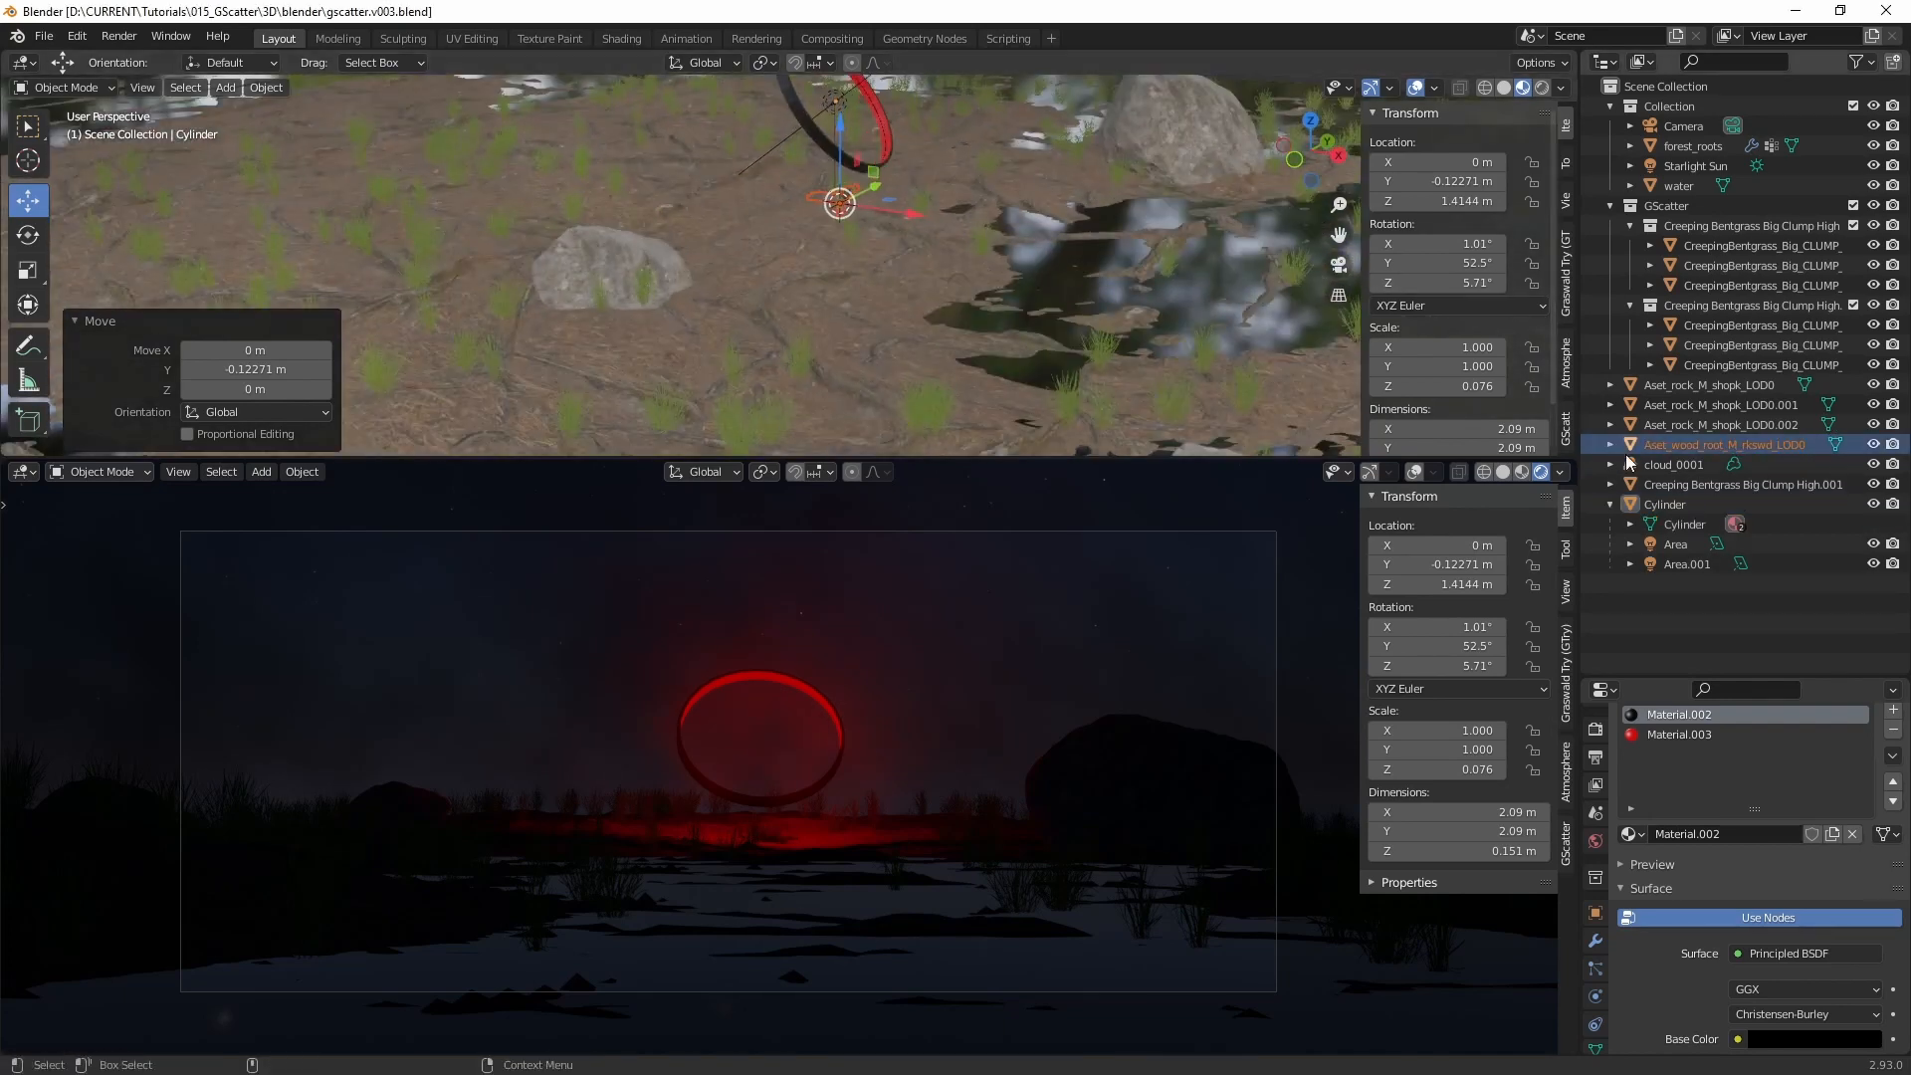
{"action": "left_click", "coordinate": [1705, 444]}
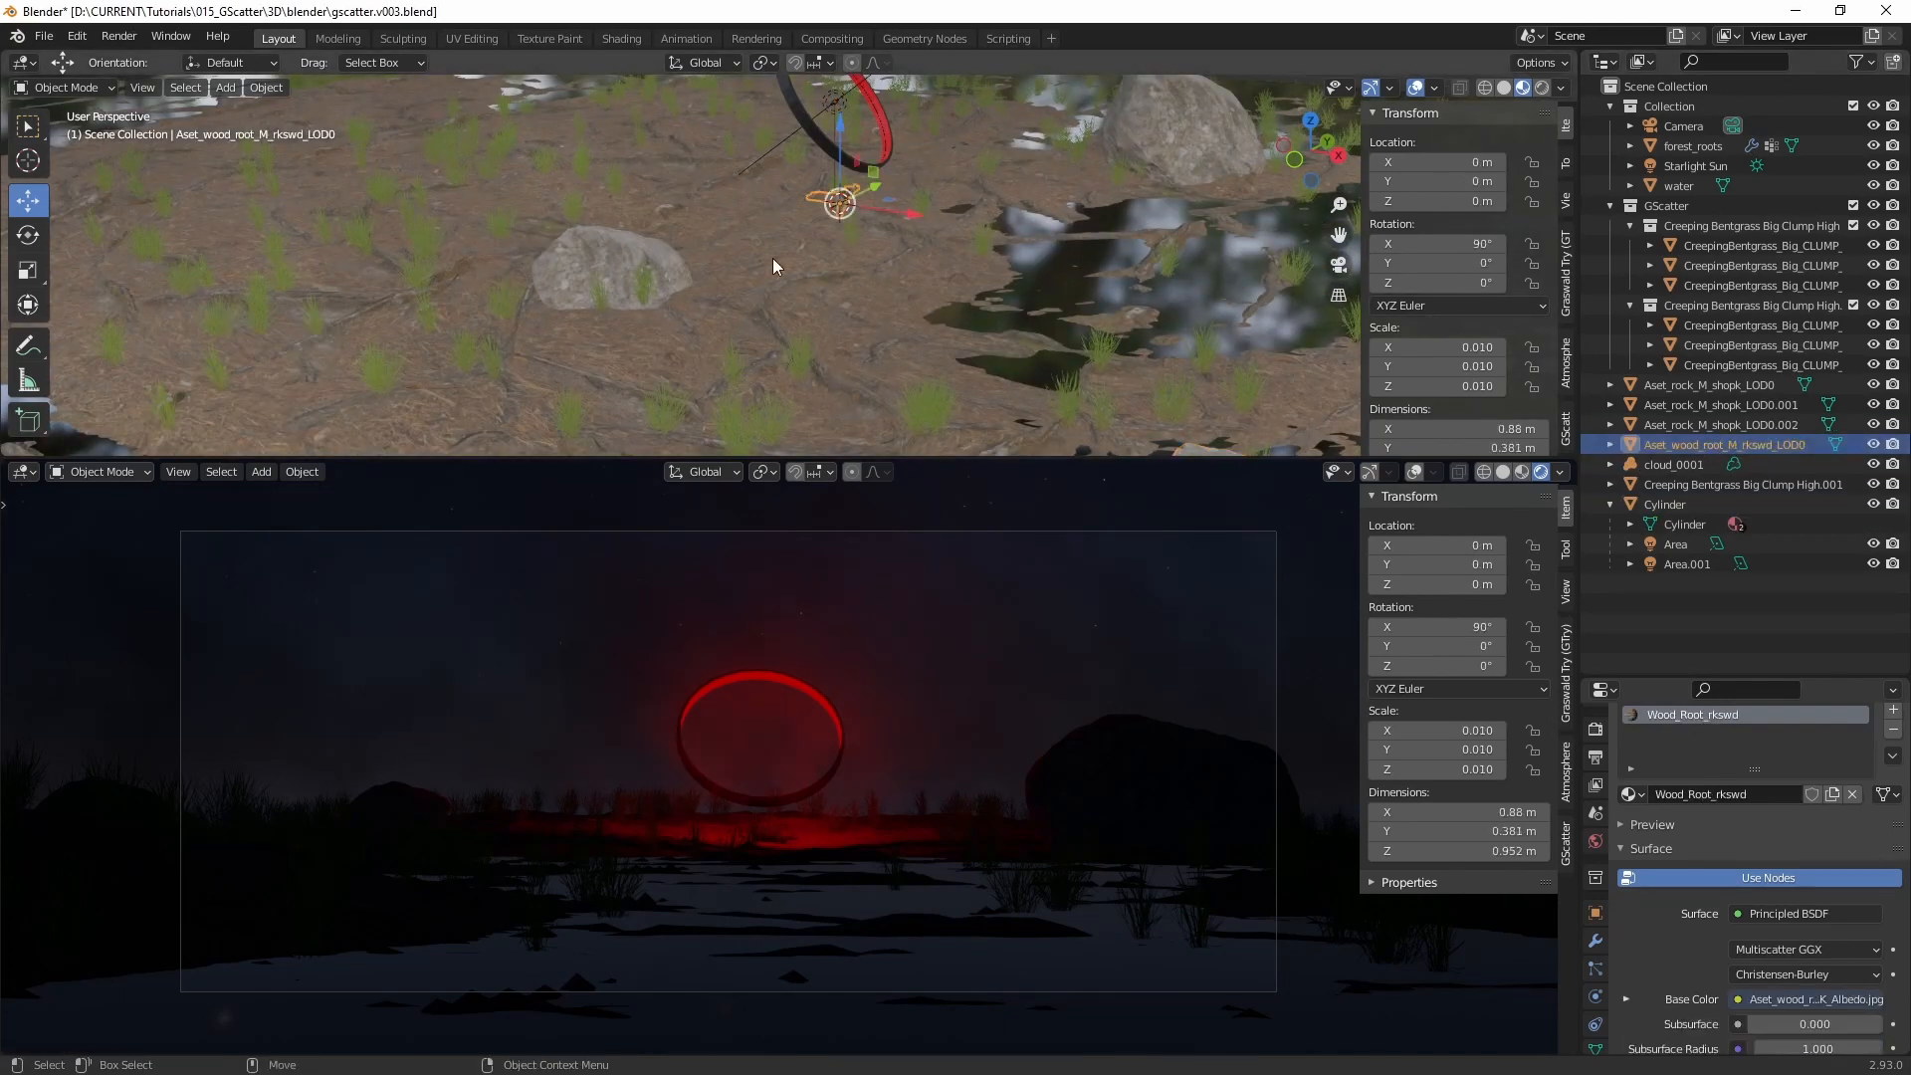
{"action": "key", "text": "s"}
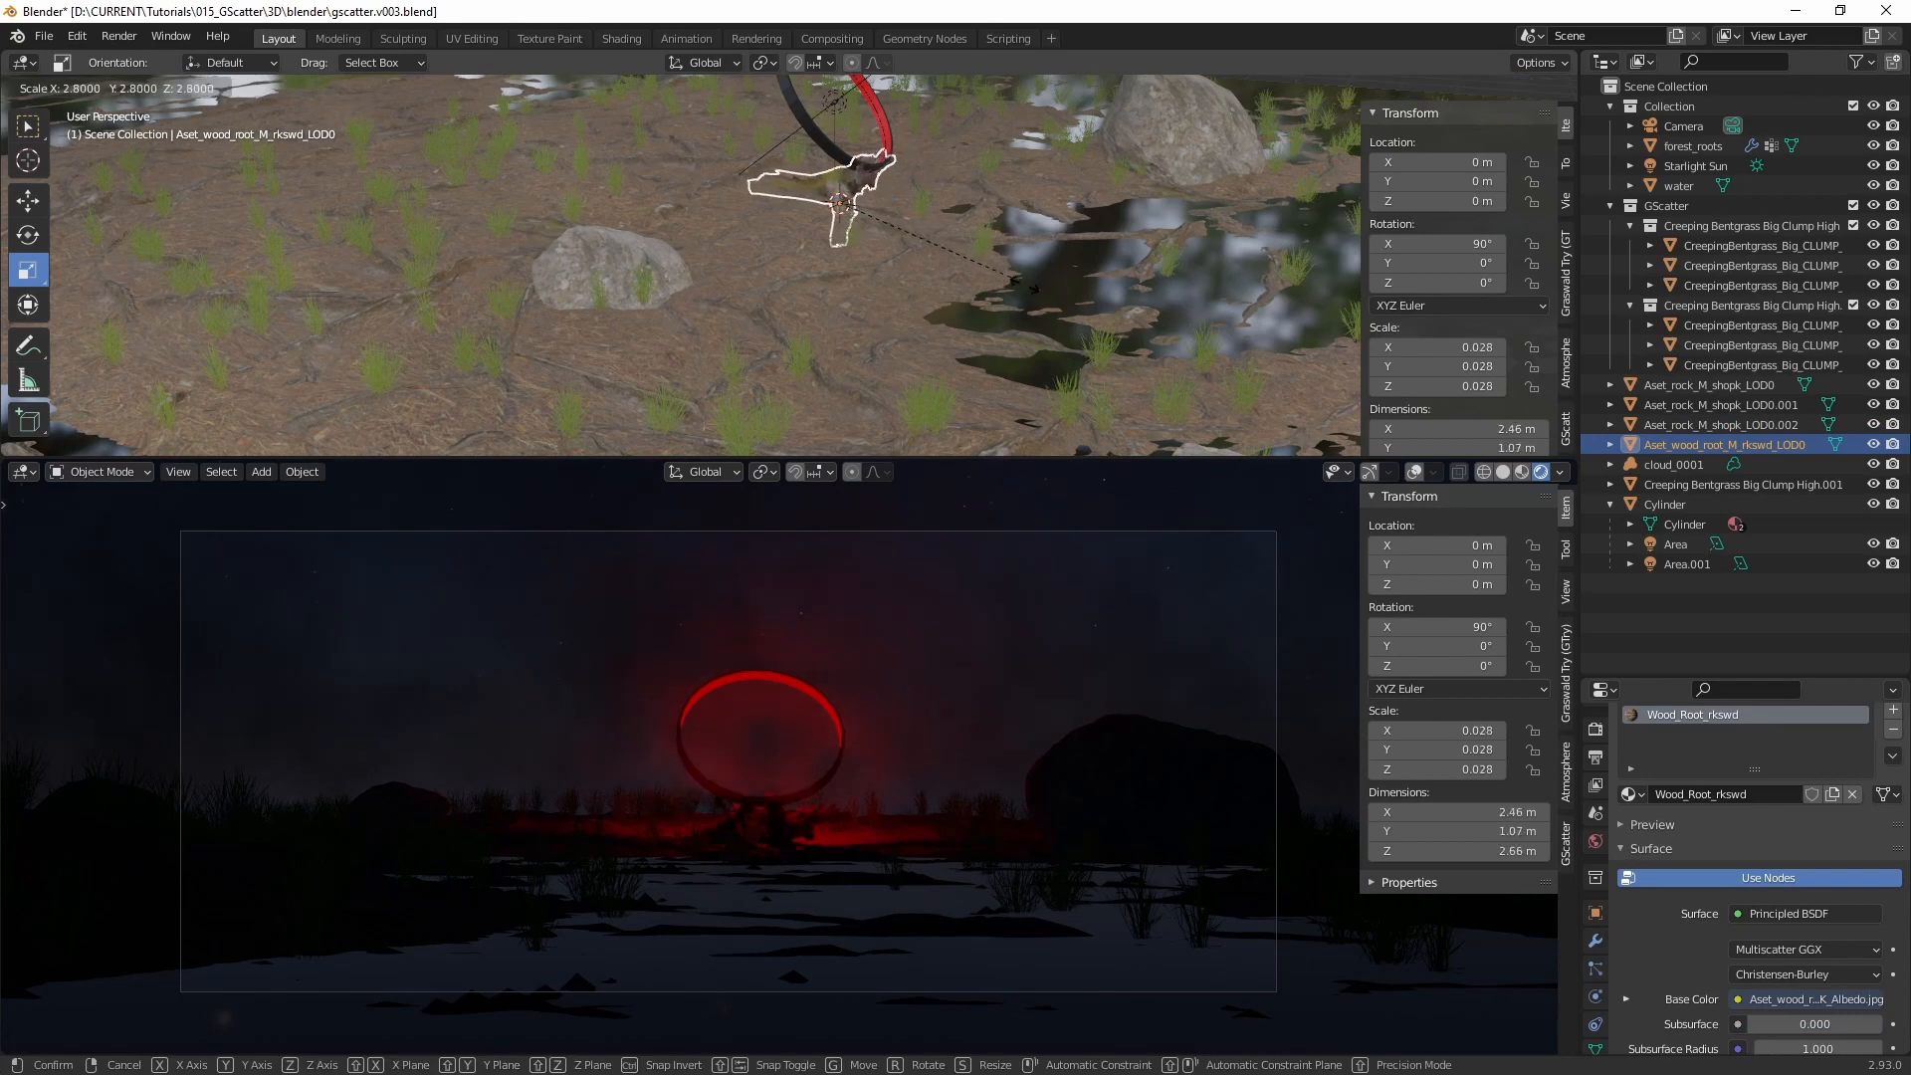
{"action": "left_click", "coordinate": [1094, 329]}
{"action": "key", "text": "e"}
{"action": "left_click_drag", "start_coordinate": [892, 266], "coordinate": [617, 338], "text": "alt"}
{"action": "key", "text": "w"}
{"action": "key", "text": "r"}
{"action": "key", "text": "w"}
Step: Freely rotate the wood root to about 87°, 26.2° and -72.1° in X, Y and Z
{"action": "middle_click_drag", "start_coordinate": [630, 323], "coordinate": [678, 303]}
{"action": "key", "text": "e"}
{"action": "left_click_drag", "start_coordinate": [704, 314], "coordinate": [626, 360]}
{"action": "key", "text": "w"}
{"action": "middle_click_drag", "start_coordinate": [655, 353], "coordinate": [816, 384]}
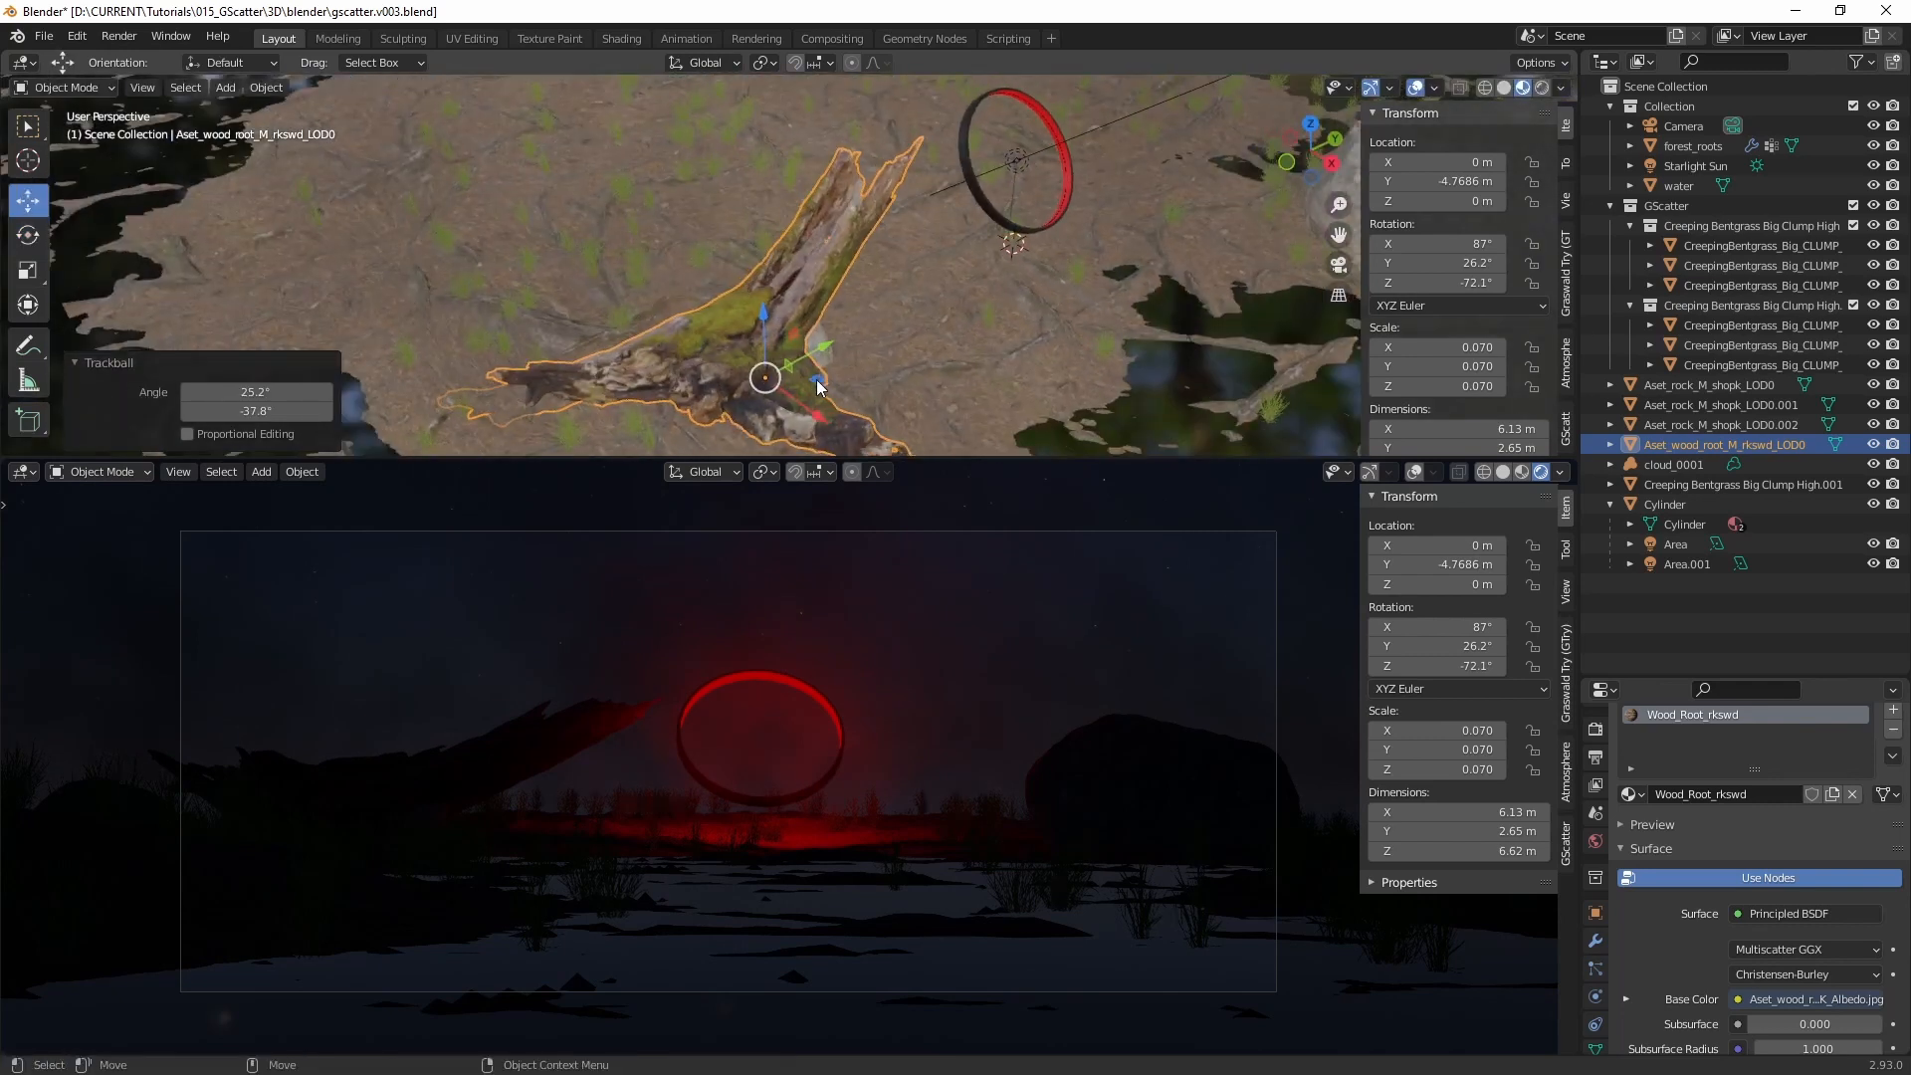
Step: Move the wood root to about X -3.33 m and Y -5.78 m, and freely rotate it to about 69.9°, 9.44° and -44.6°
{"action": "left_click_drag", "start_coordinate": [821, 387], "coordinate": [618, 273]}
{"action": "key", "text": "e"}
{"action": "key", "text": "w"}
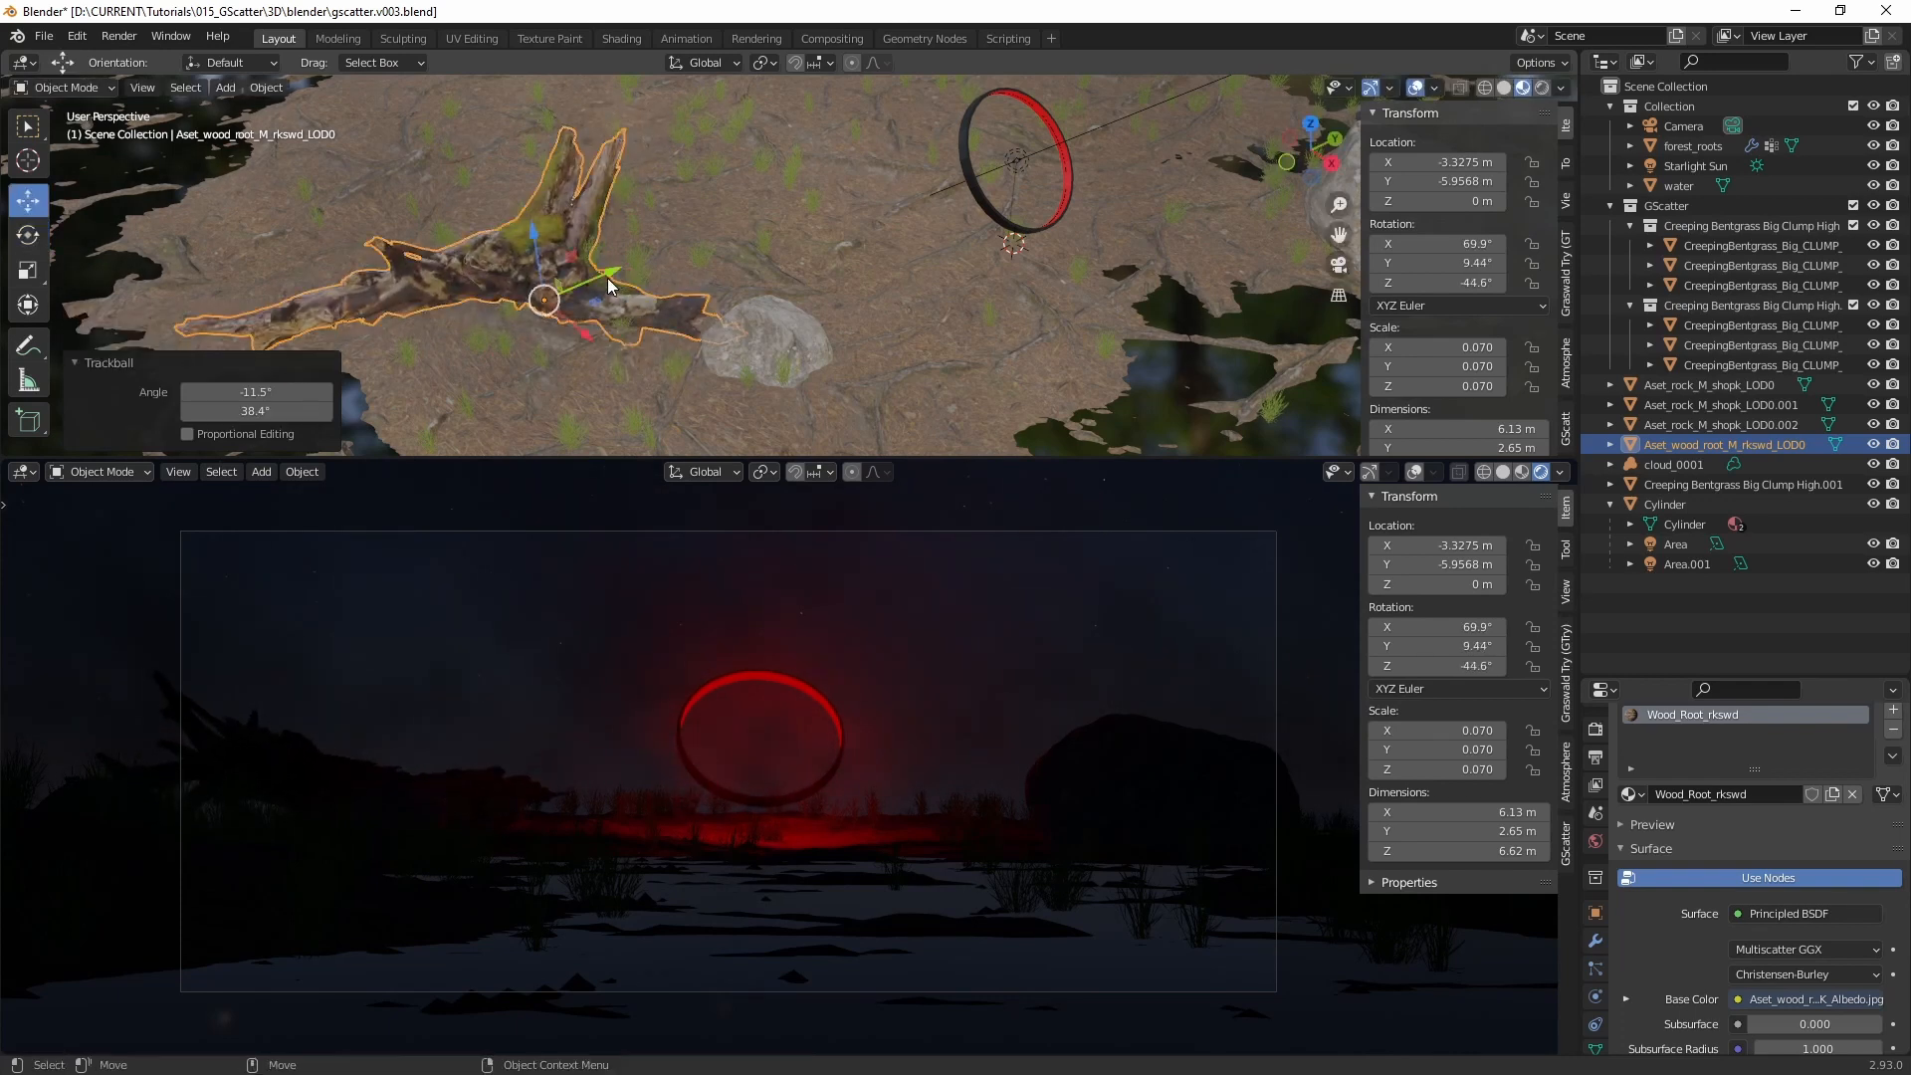
{"action": "middle_click_drag", "start_coordinate": [576, 289], "coordinate": [552, 295]}
{"action": "left_click_drag", "start_coordinate": [583, 276], "coordinate": [611, 269]}
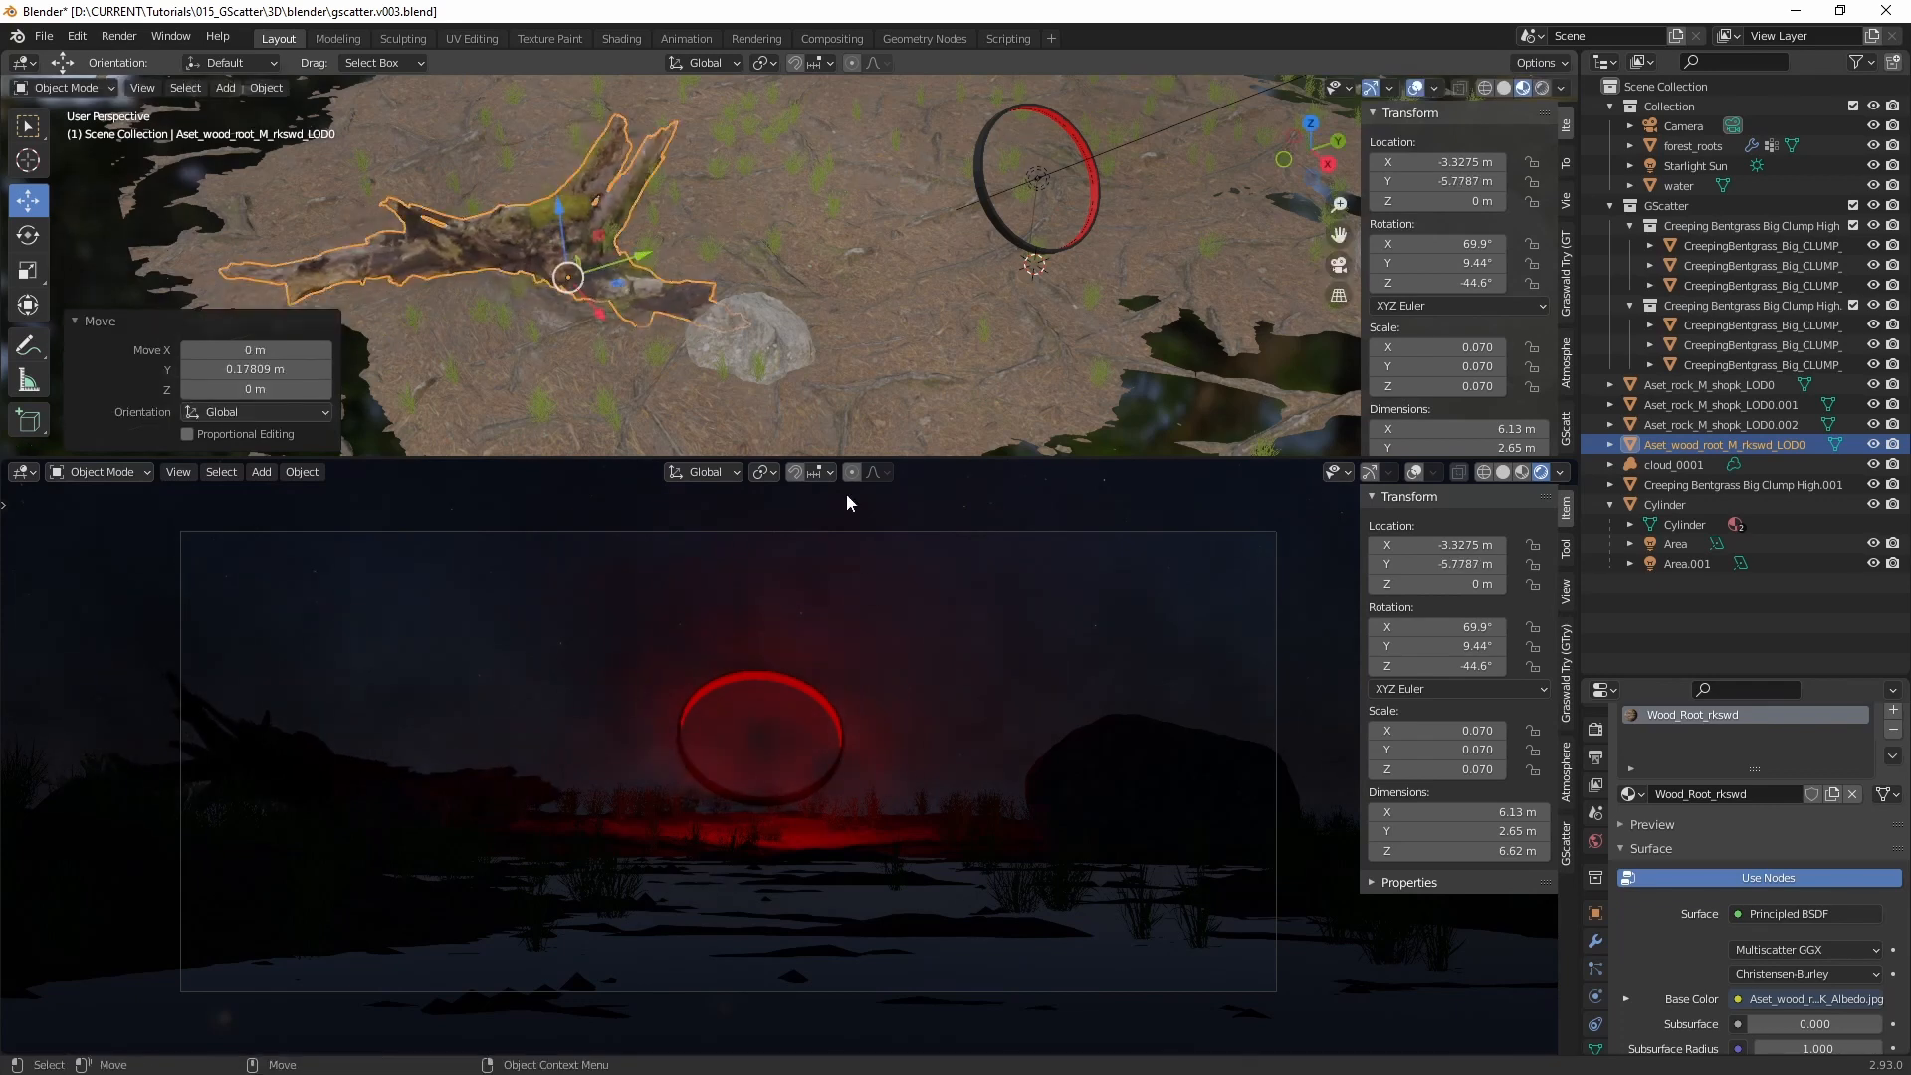
Step: Move the large rock beside the water outward along Y by about 0.91 m, to about Y 5.03 m
{"action": "scroll", "coordinate": [855, 780], "scroll_direction": "up", "scroll_amount": 1}
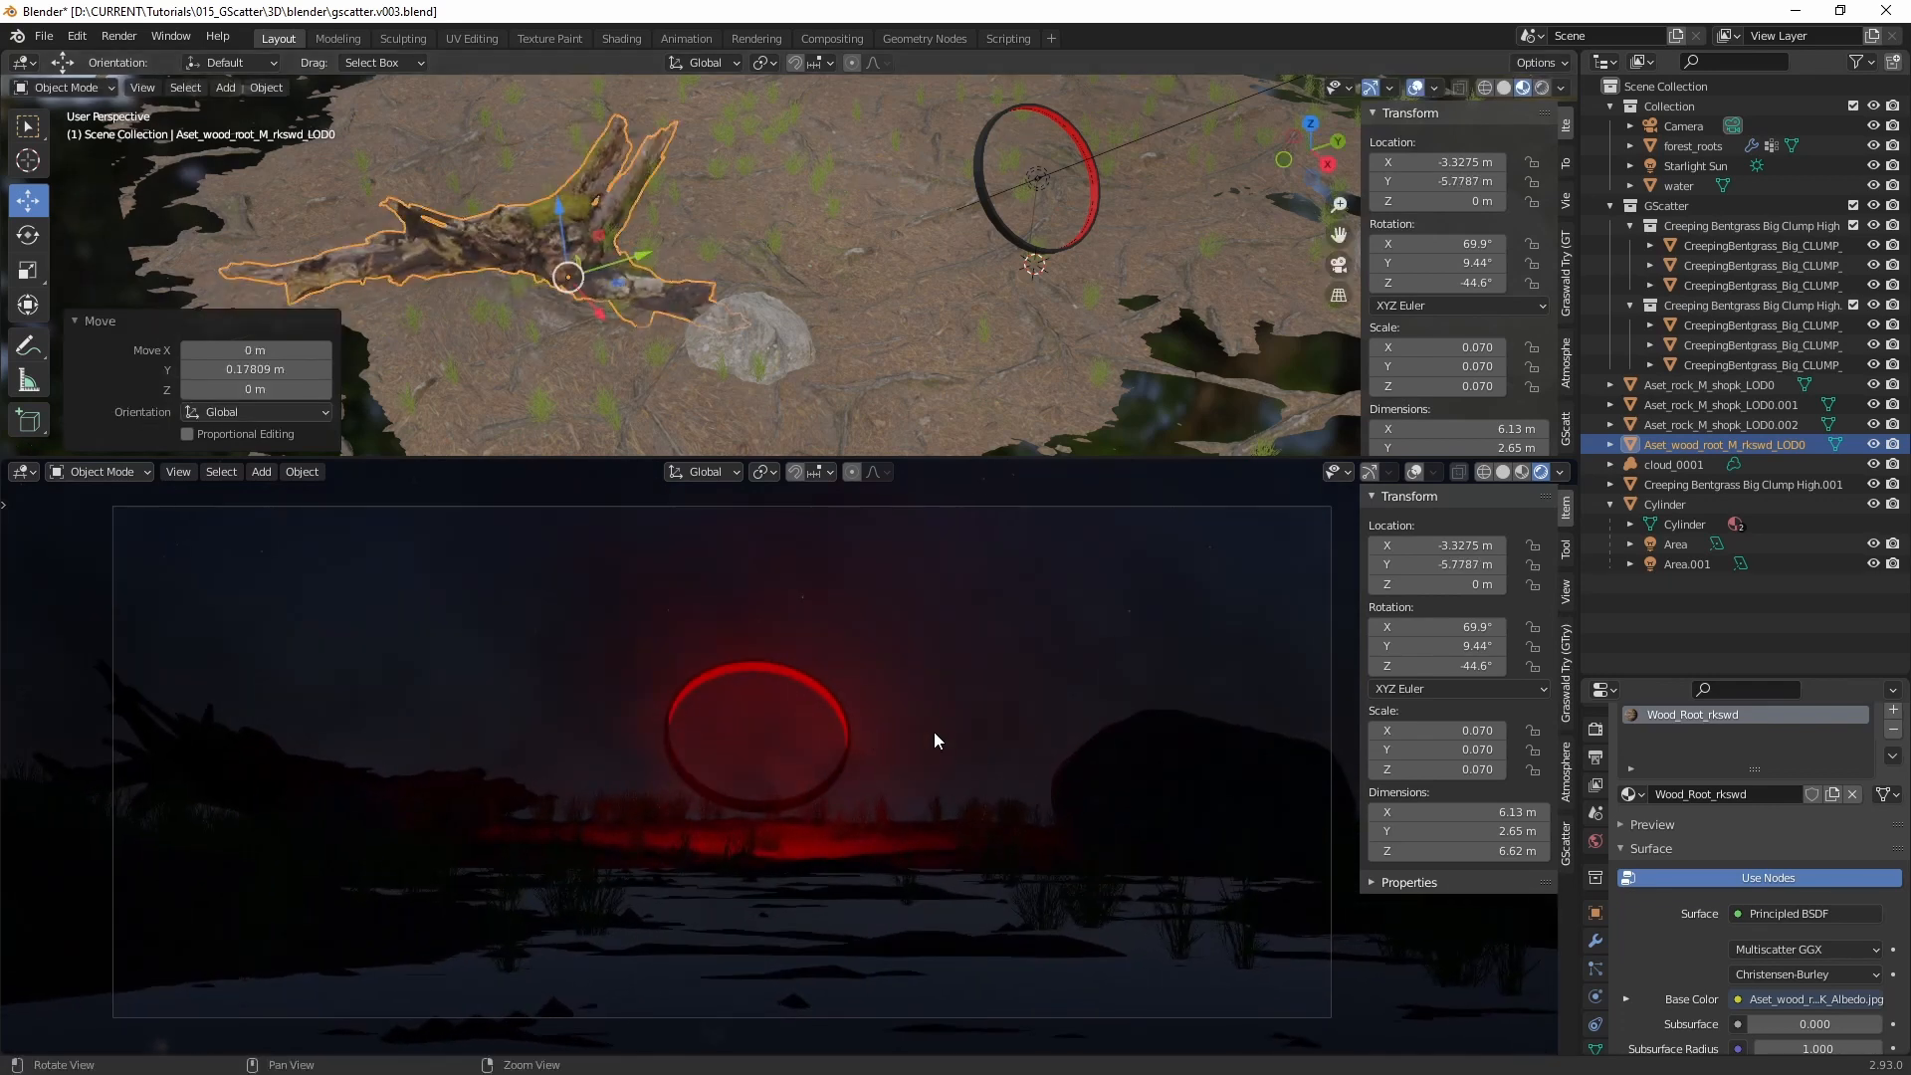
{"action": "left_click", "coordinate": [1191, 749]}
{"action": "scroll", "coordinate": [1023, 221], "scroll_direction": "down", "scroll_amount": 4}
{"action": "middle_click_drag", "start_coordinate": [1018, 331], "coordinate": [918, 320]}
{"action": "left_click", "coordinate": [1107, 307]}
{"action": "key", "text": "g"}
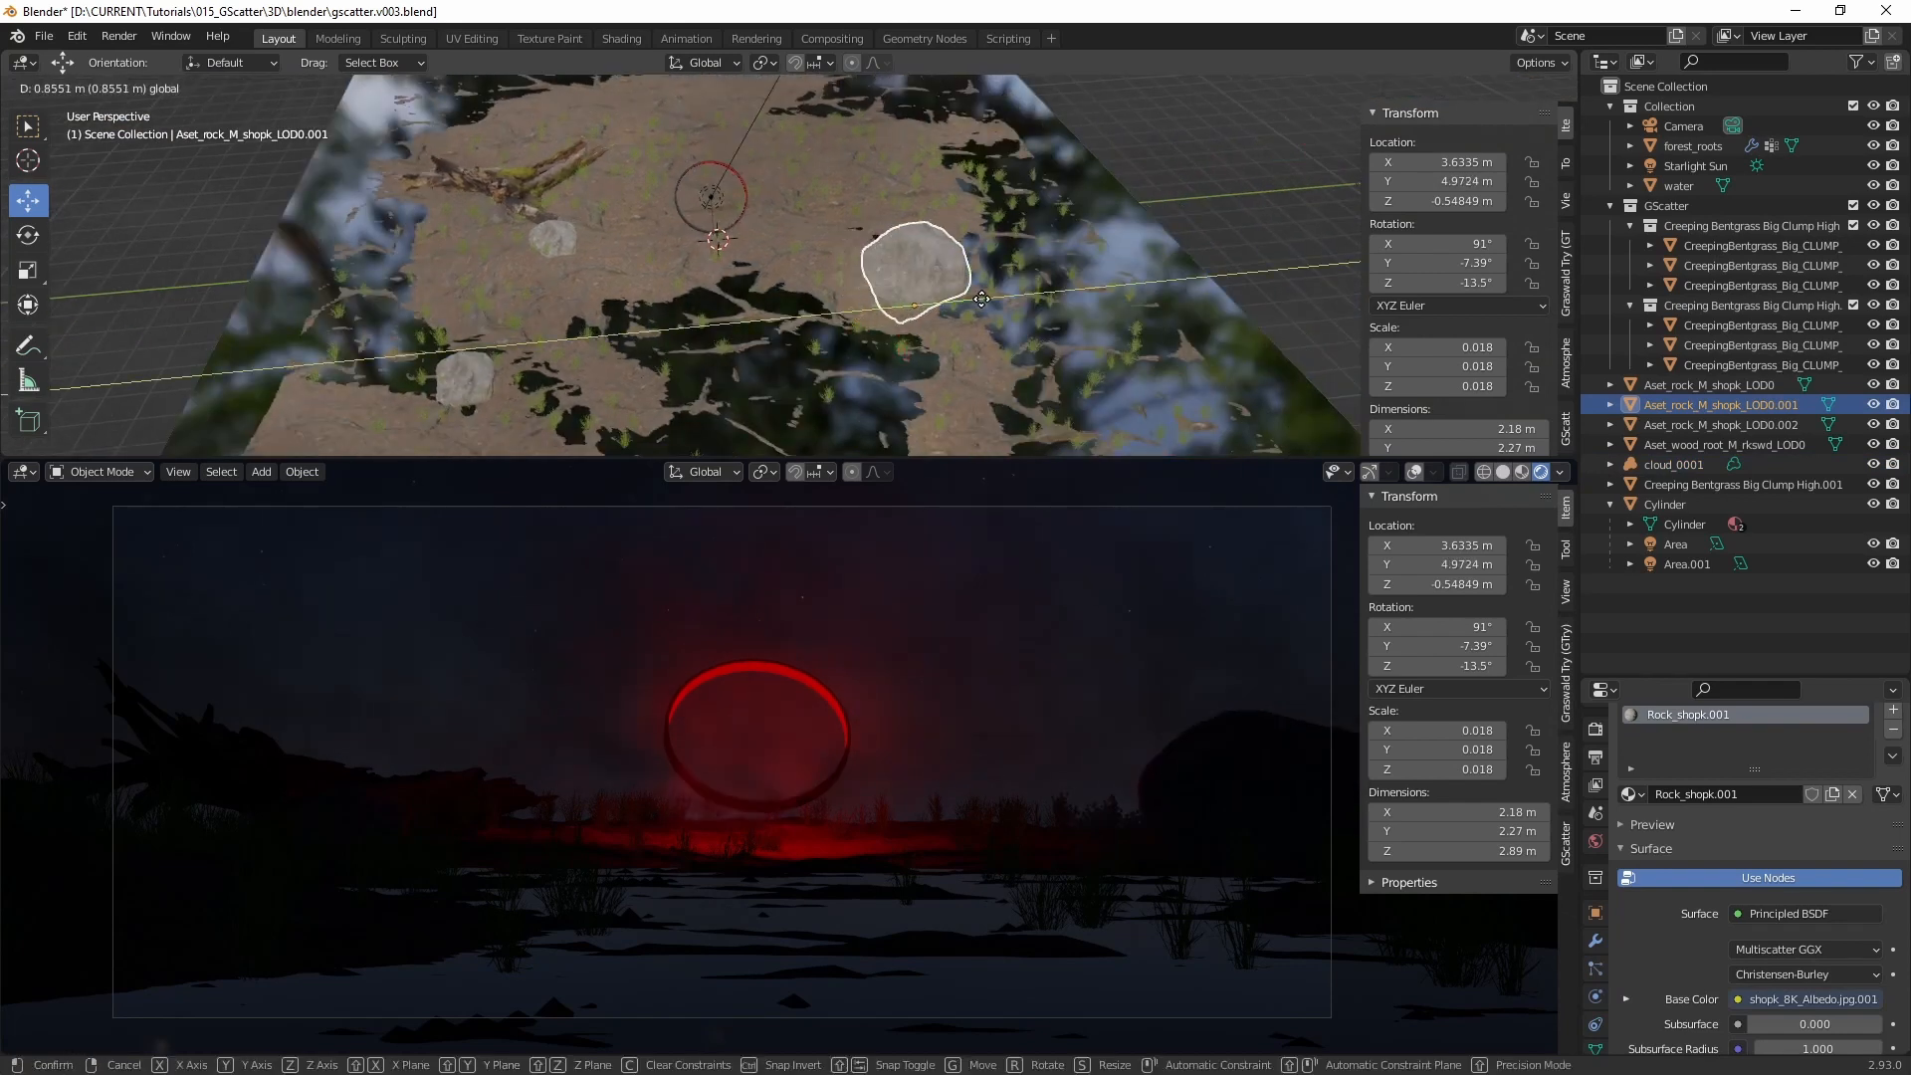
{"action": "left_click", "coordinate": [968, 296]}
{"action": "mouse_move", "coordinate": [876, 357]}
{"action": "middle_mouse_down"}
{"action": "mouse_move", "coordinate": [884, 302]}
{"action": "mouse_move", "coordinate": [911, 346]}
{"action": "mouse_move", "coordinate": [860, 312]}
{"action": "mouse_move", "coordinate": [869, 338]}
{"action": "mouse_move", "coordinate": [779, 322]}
{"action": "mouse_move", "coordinate": [830, 397]}
{"action": "mouse_move", "coordinate": [888, 379]}
{"action": "middle_mouse_up"}
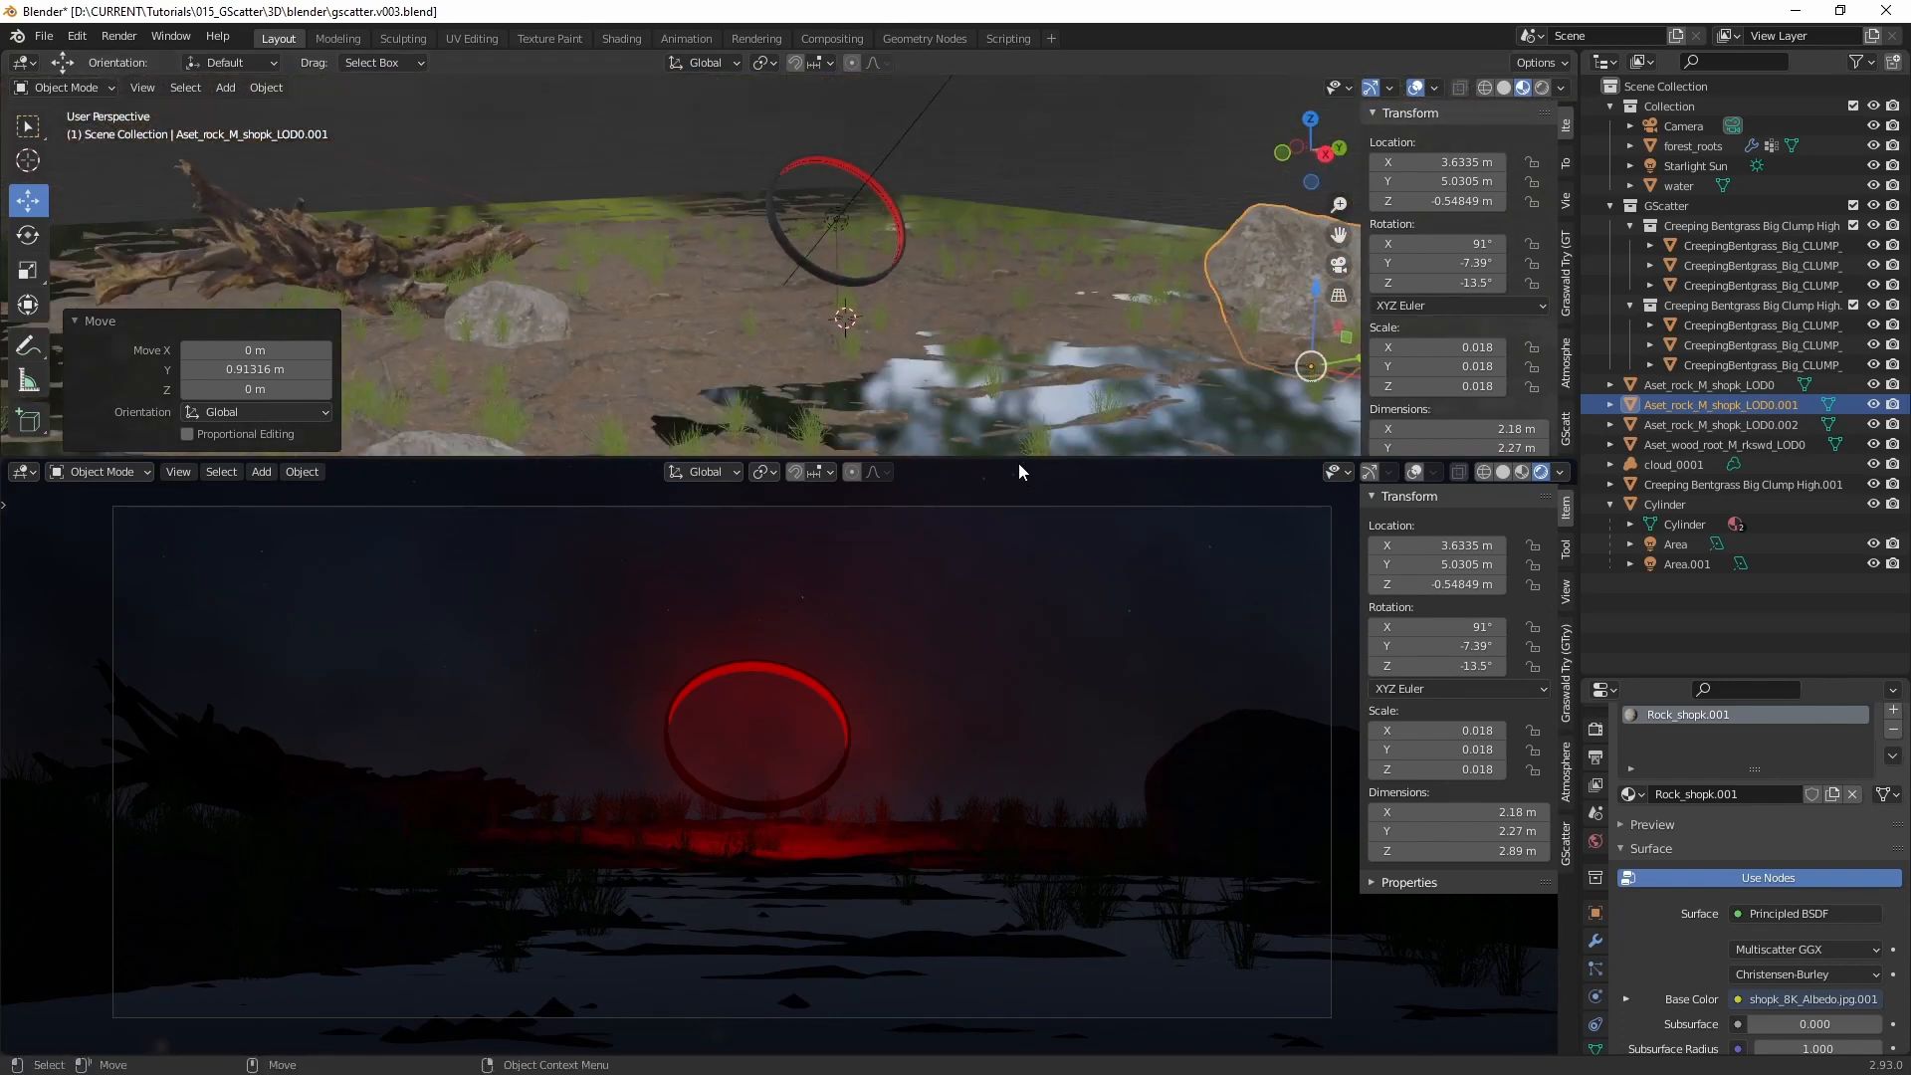
{"action": "left_click_drag", "start_coordinate": [1025, 457], "coordinate": [1038, 476]}
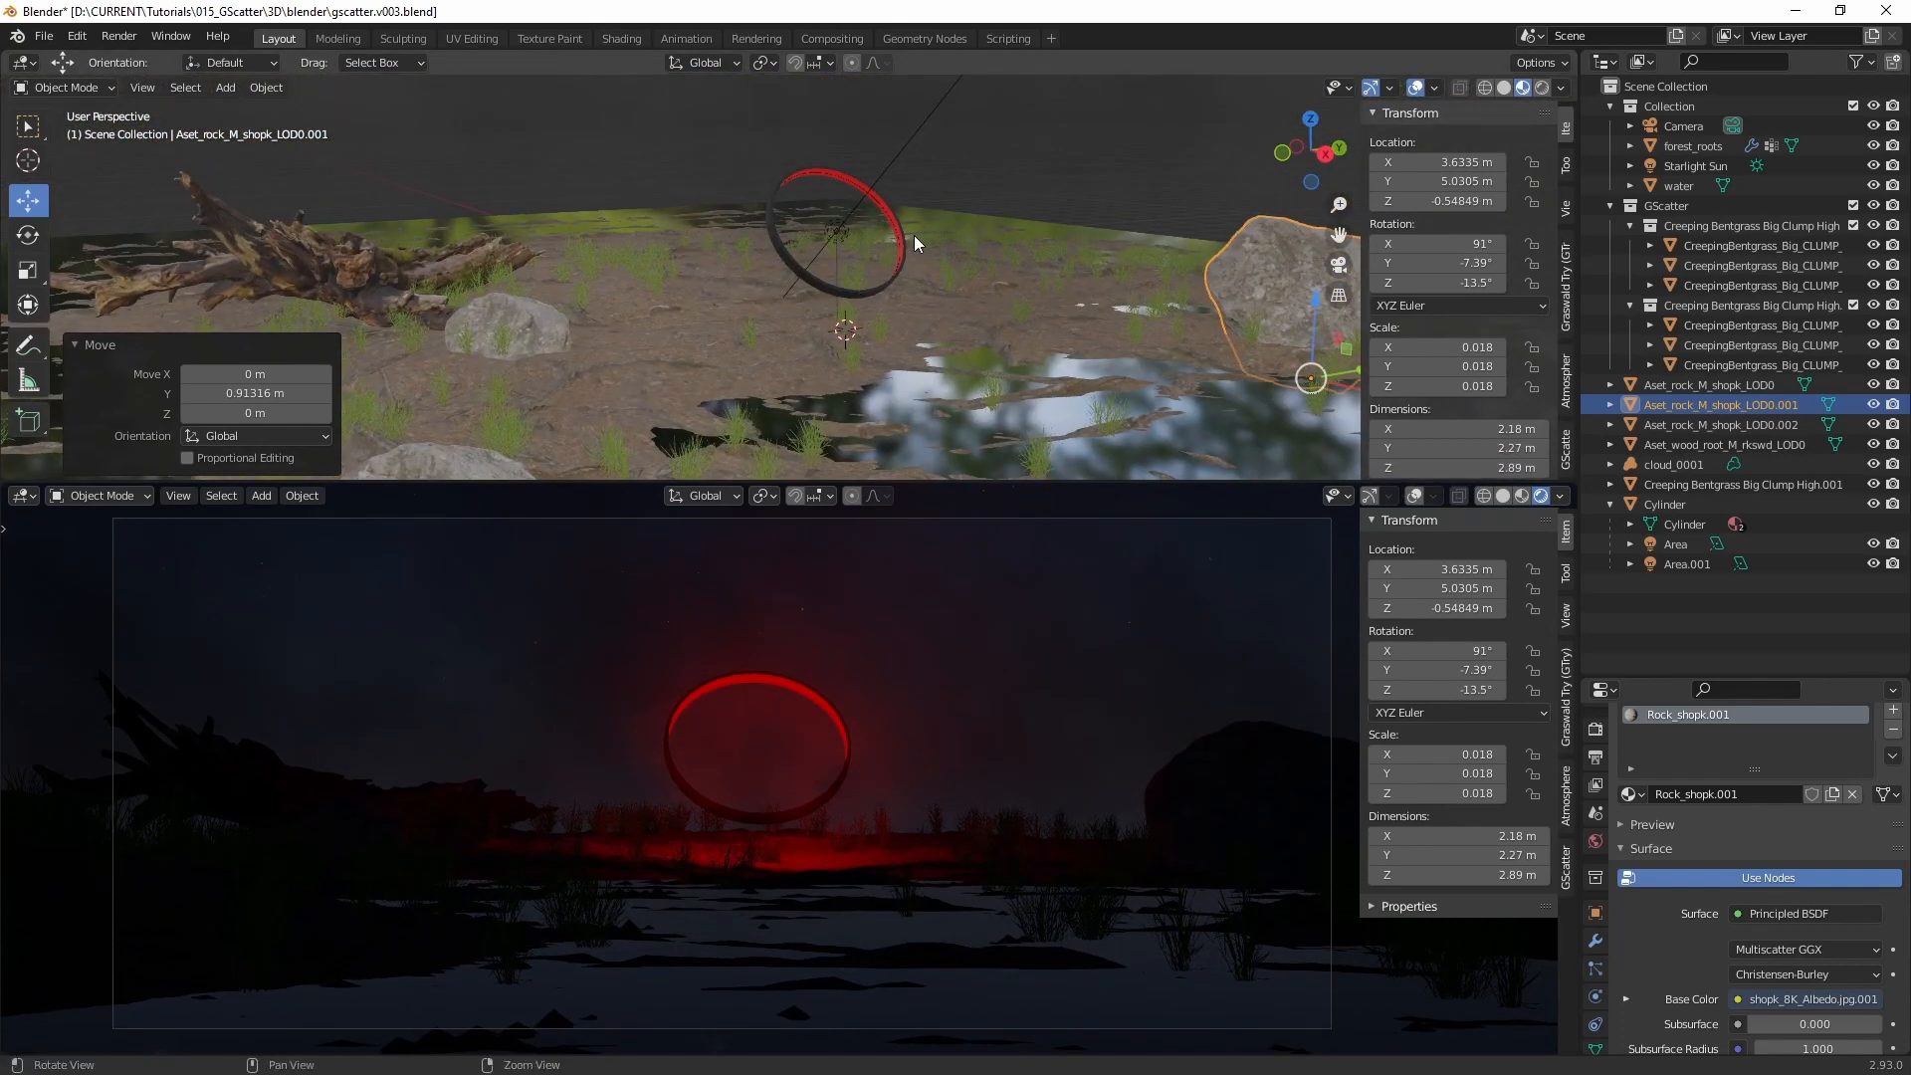
{"action": "middle_click_drag", "start_coordinate": [914, 235], "coordinate": [723, 317]}
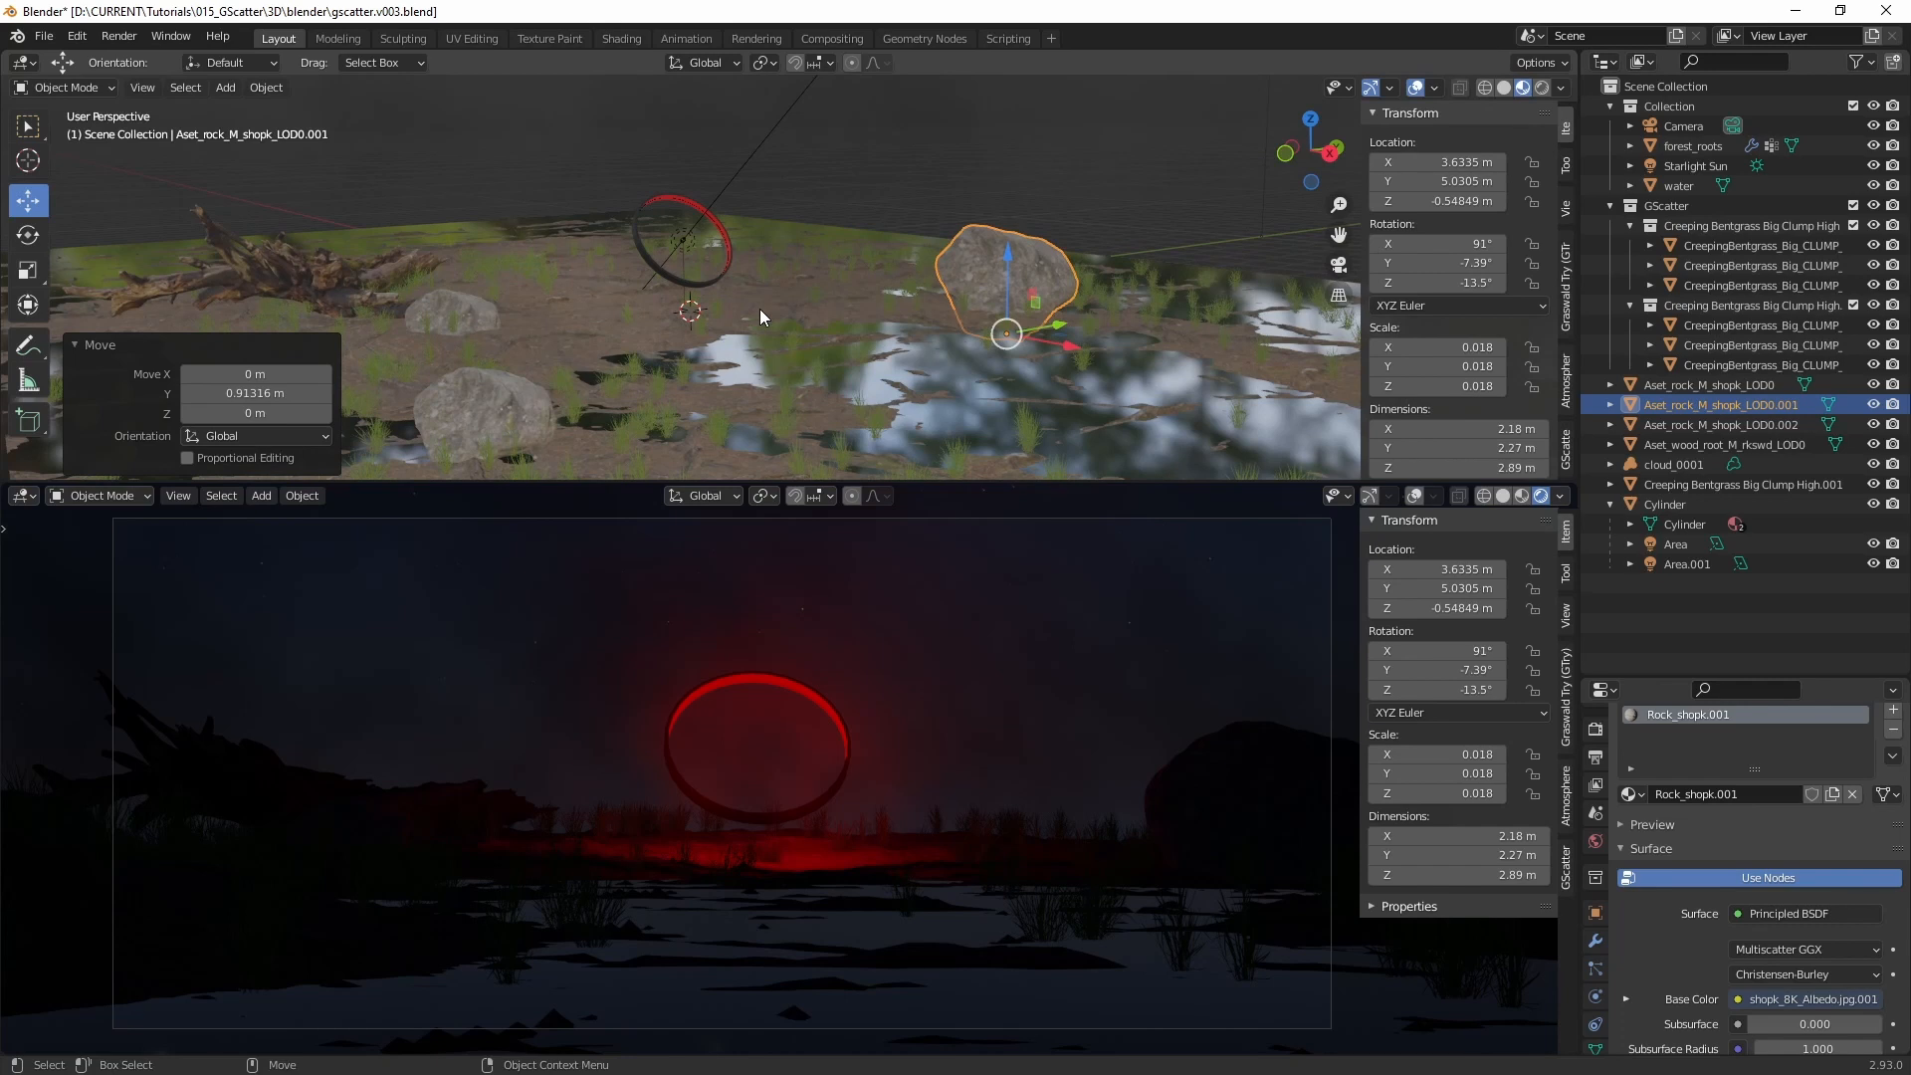
Step: Select the camera, then split the rendered camera view horizontally and turn its lower strip into a Timeline
{"action": "left_click", "coordinate": [1685, 128]}
{"action": "middle_click_drag", "start_coordinate": [887, 281], "coordinate": [993, 344]}
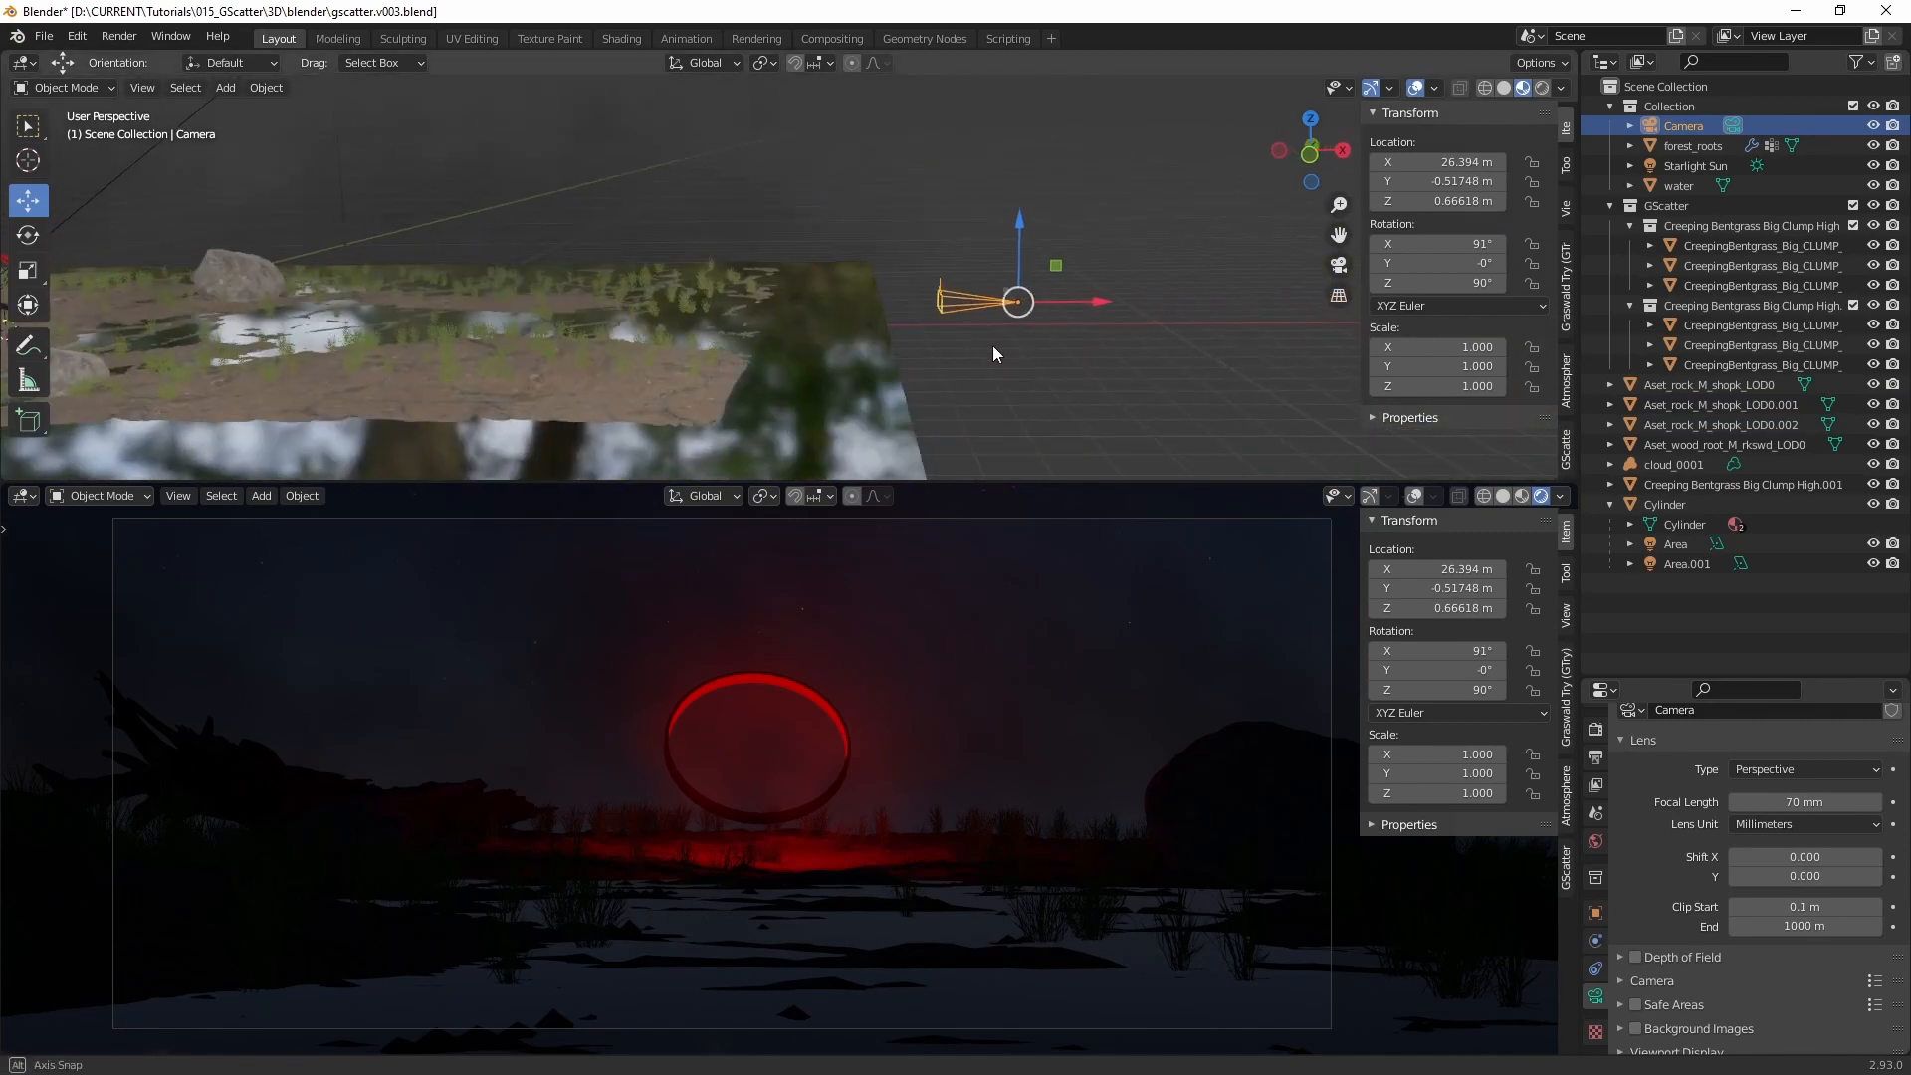
{"action": "left_click", "coordinate": [24, 495]}
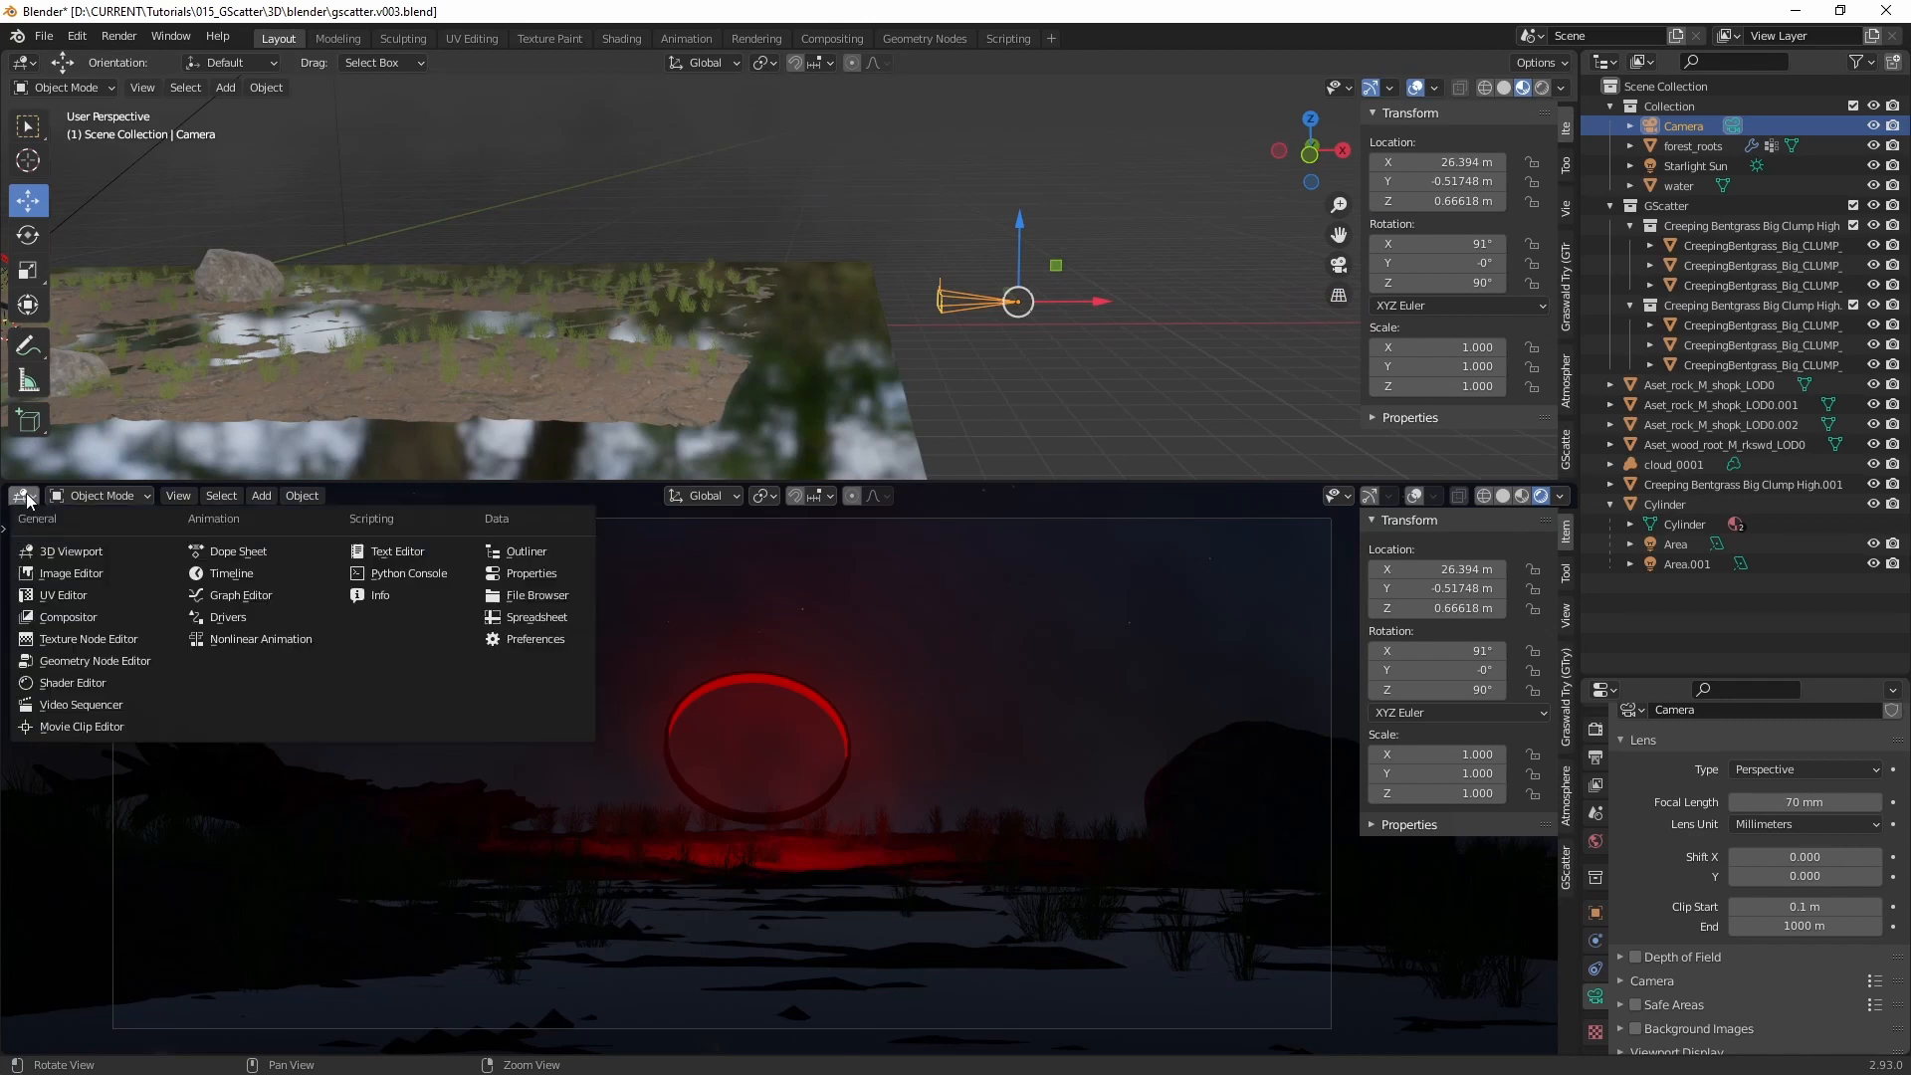
{"action": "right_click", "coordinate": [426, 484]}
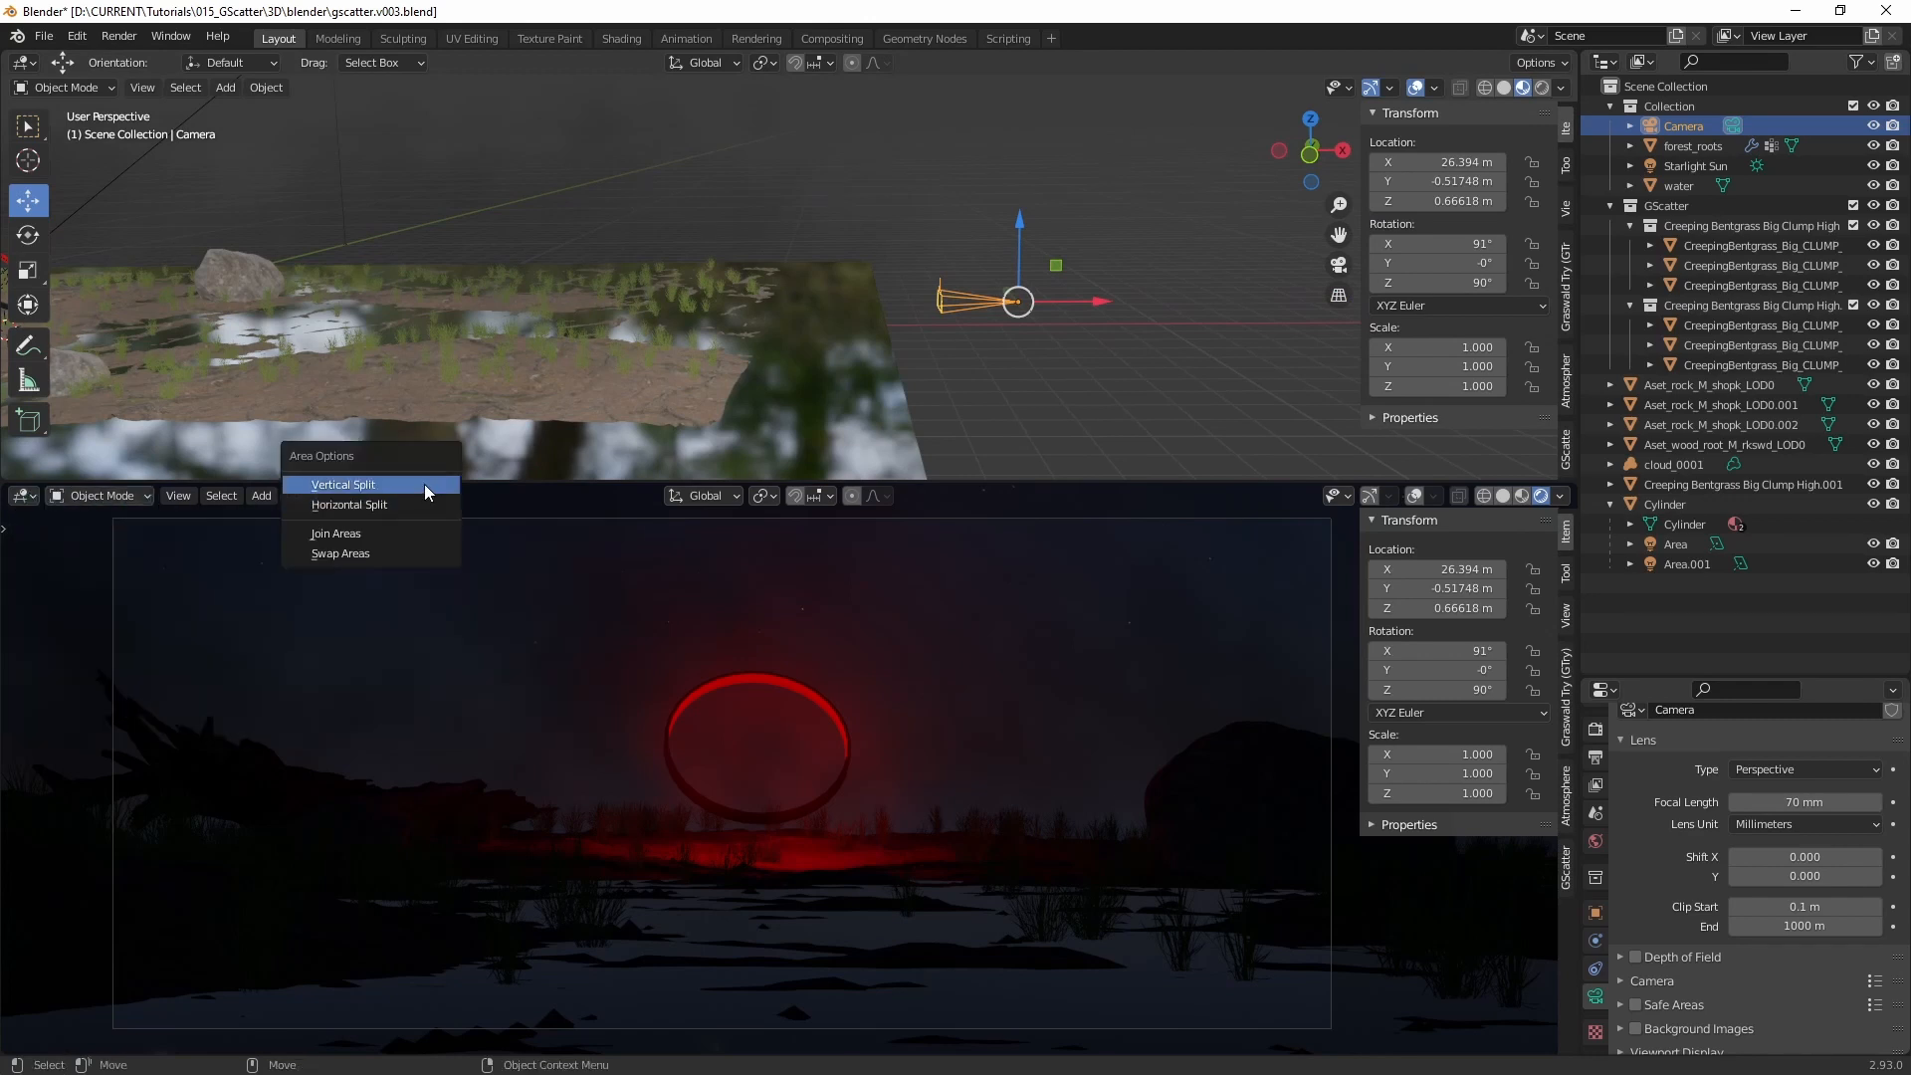
{"action": "left_click", "coordinate": [425, 484]}
{"action": "right_click", "coordinate": [461, 484]}
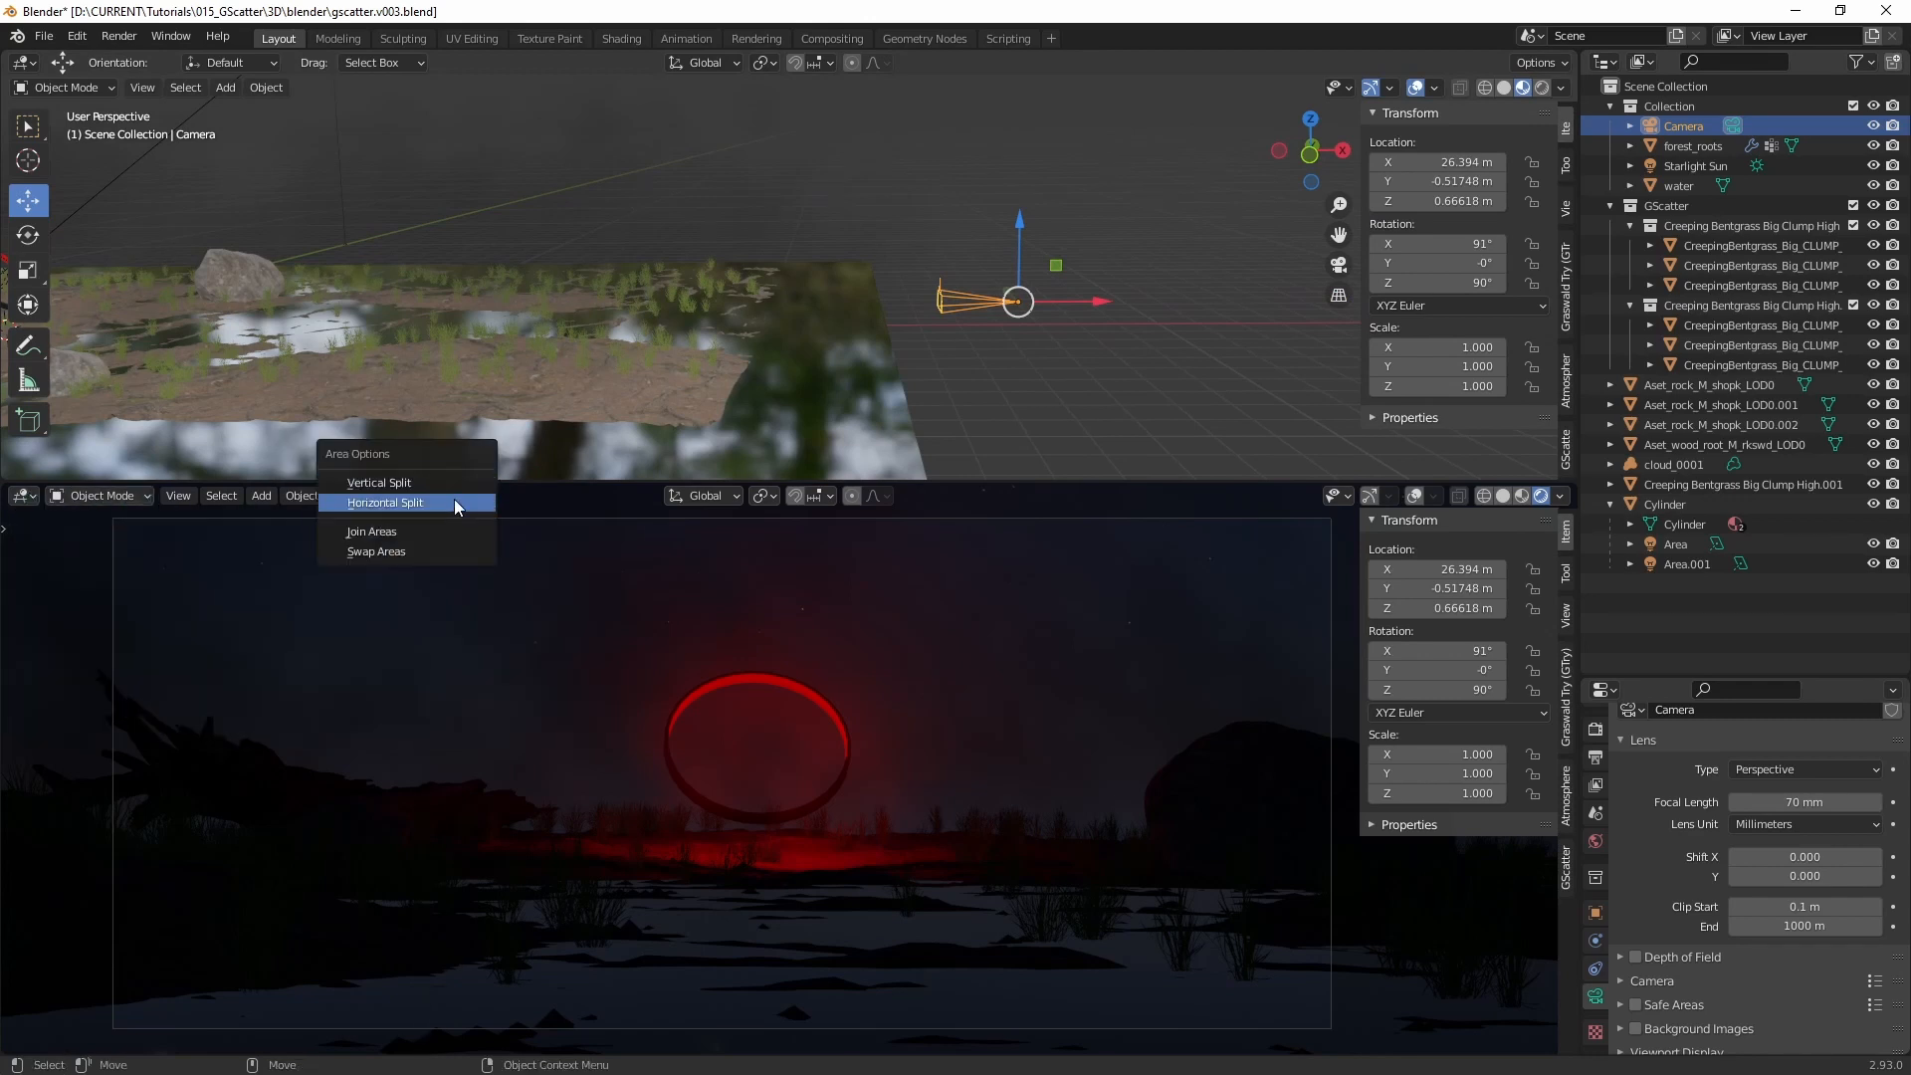
{"action": "left_click", "coordinate": [454, 498]}
{"action": "left_click", "coordinate": [524, 944]}
{"action": "left_click", "coordinate": [24, 959]}
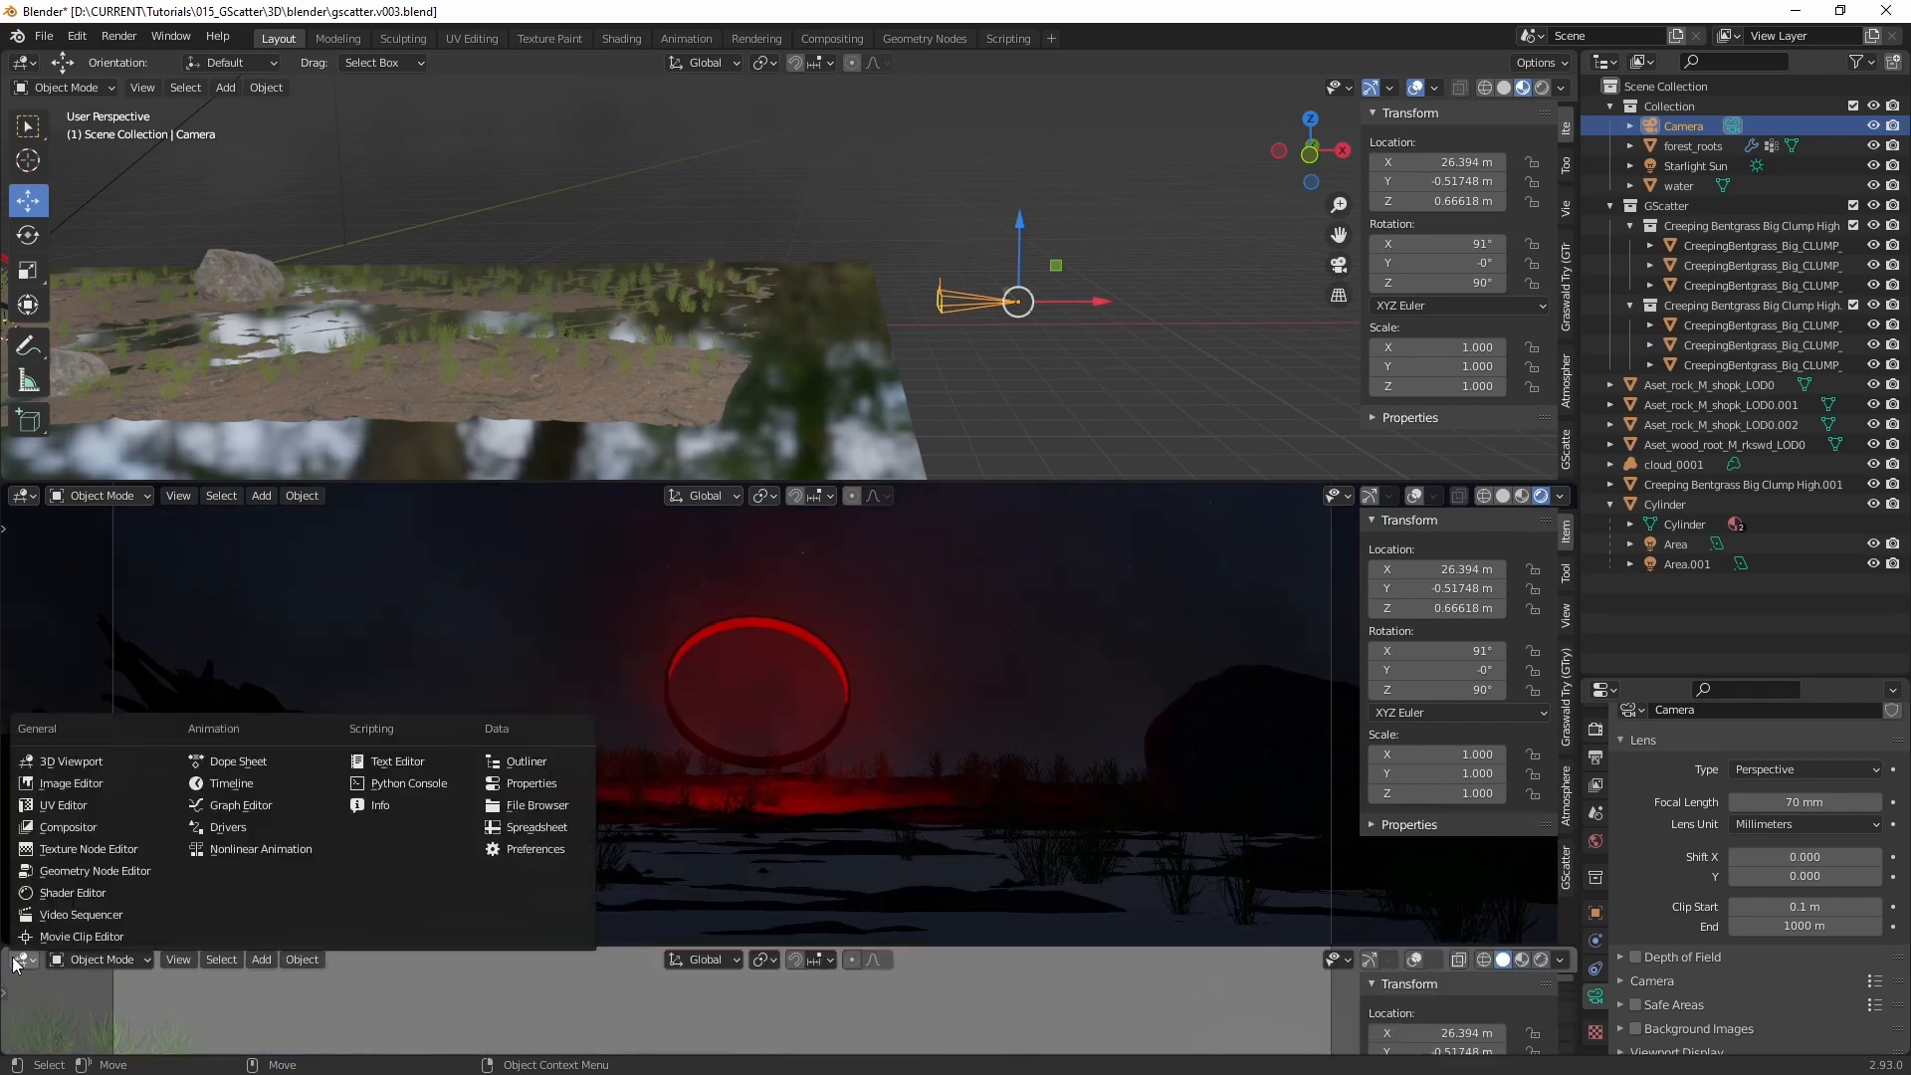
{"action": "left_click", "coordinate": [271, 786]}
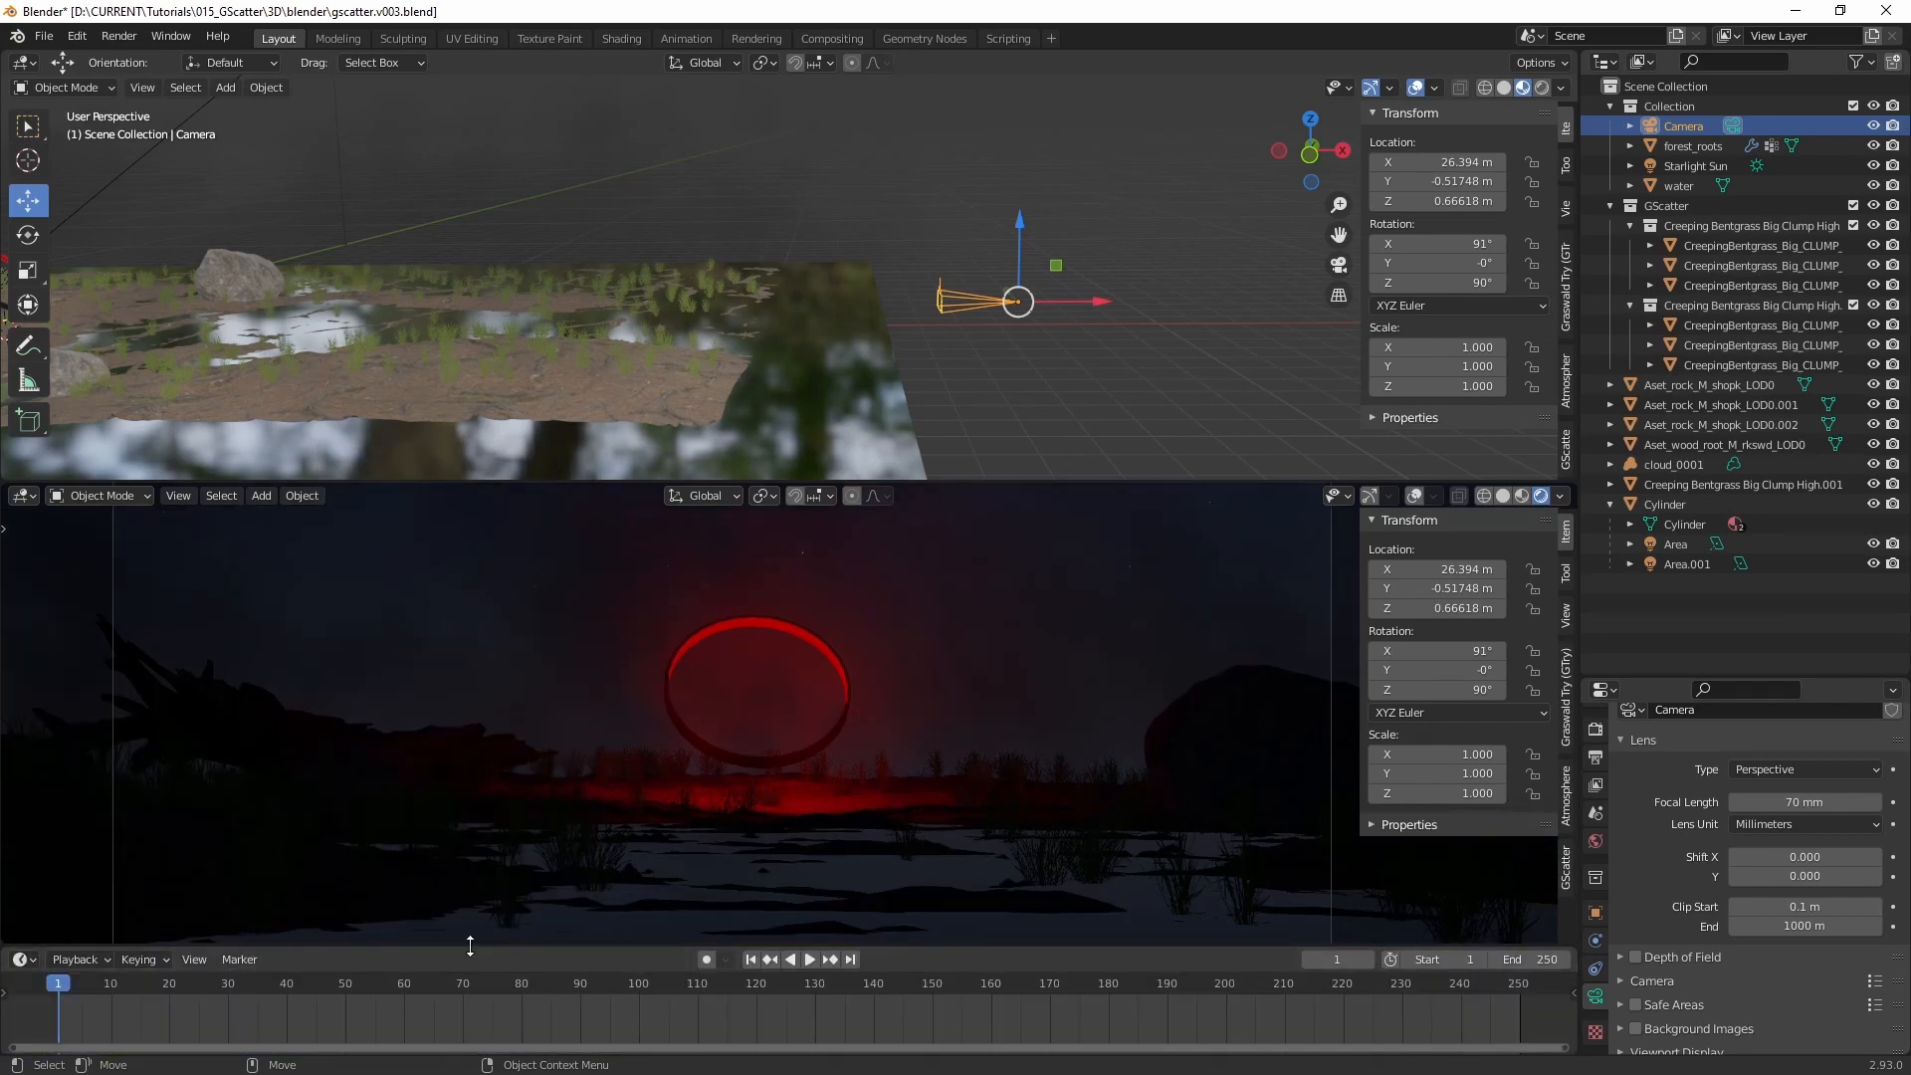
{"action": "left_click_drag", "start_coordinate": [488, 945], "coordinate": [488, 915]}
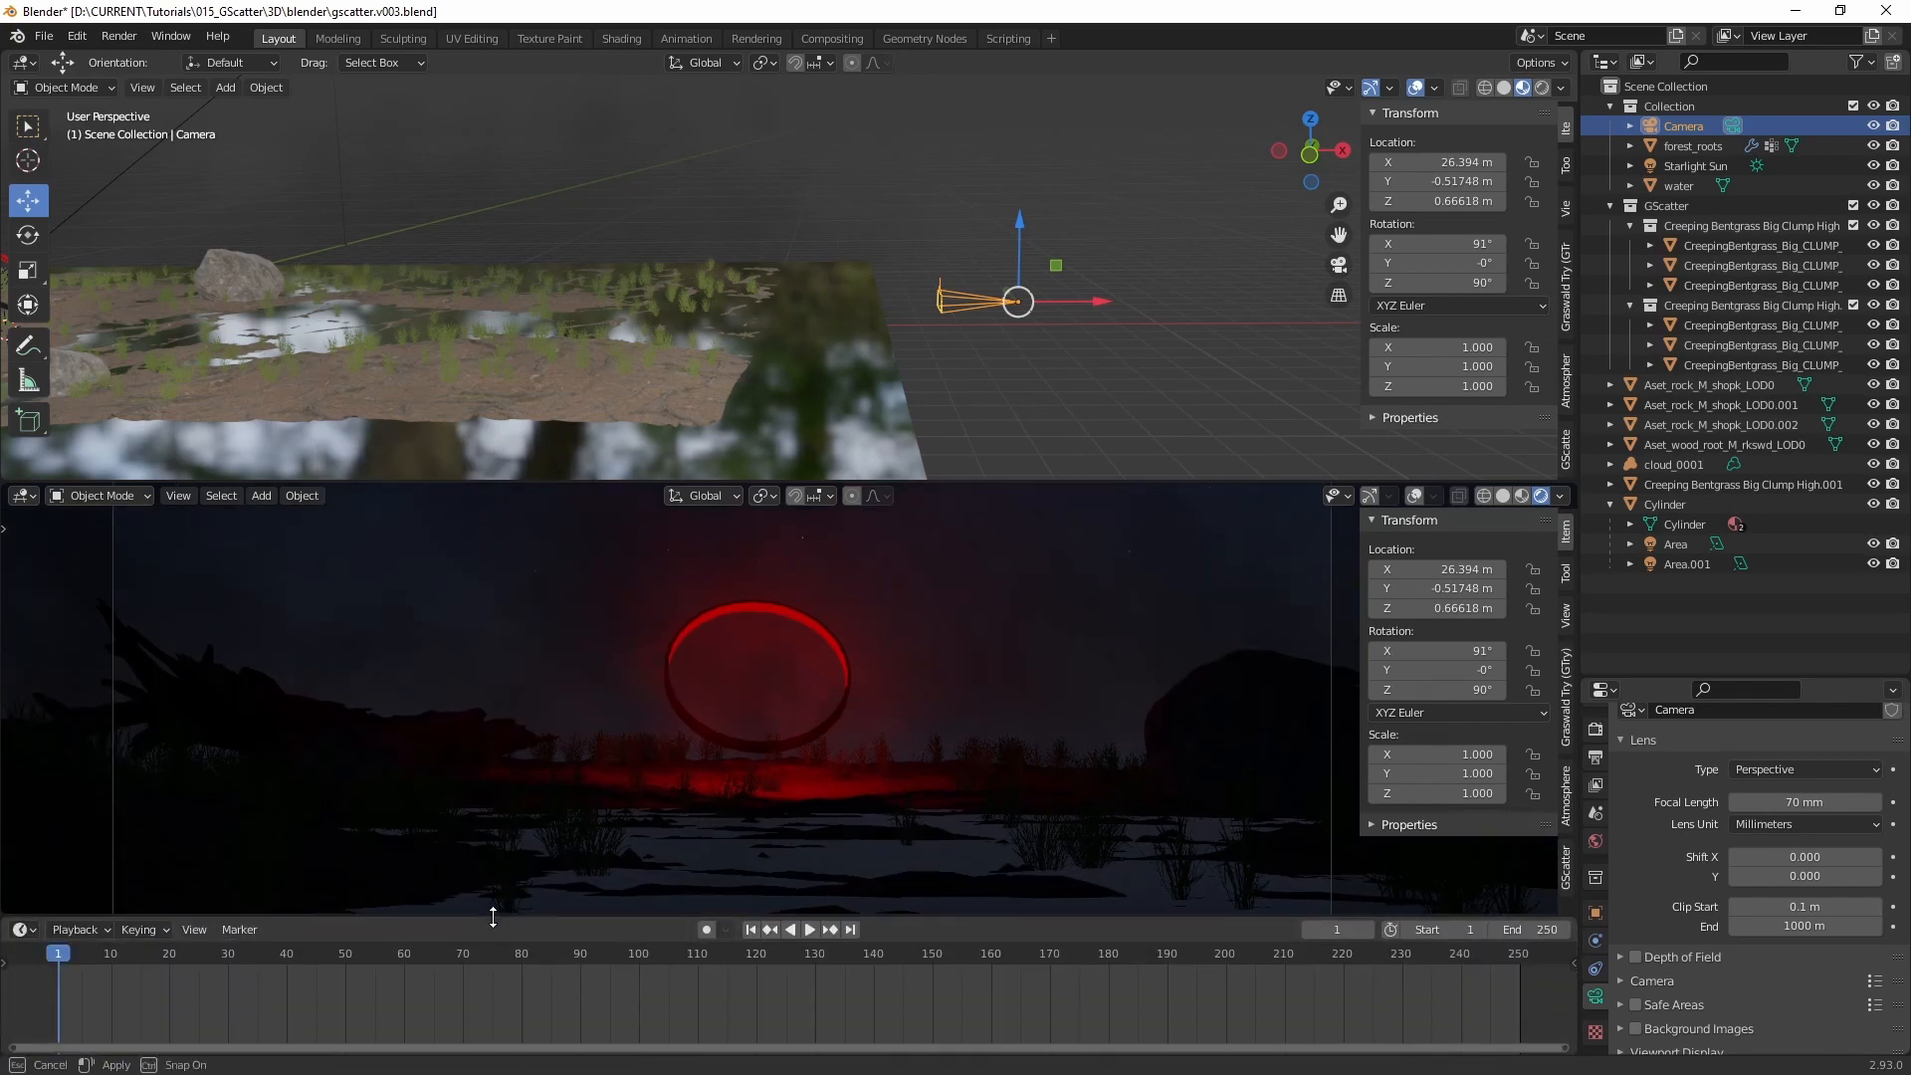
Step: Keyframe the camera's location at frame 1 and advance the animation to frame 249
{"action": "right_click", "coordinate": [1470, 161]}
{"action": "left_click", "coordinate": [1467, 163]}
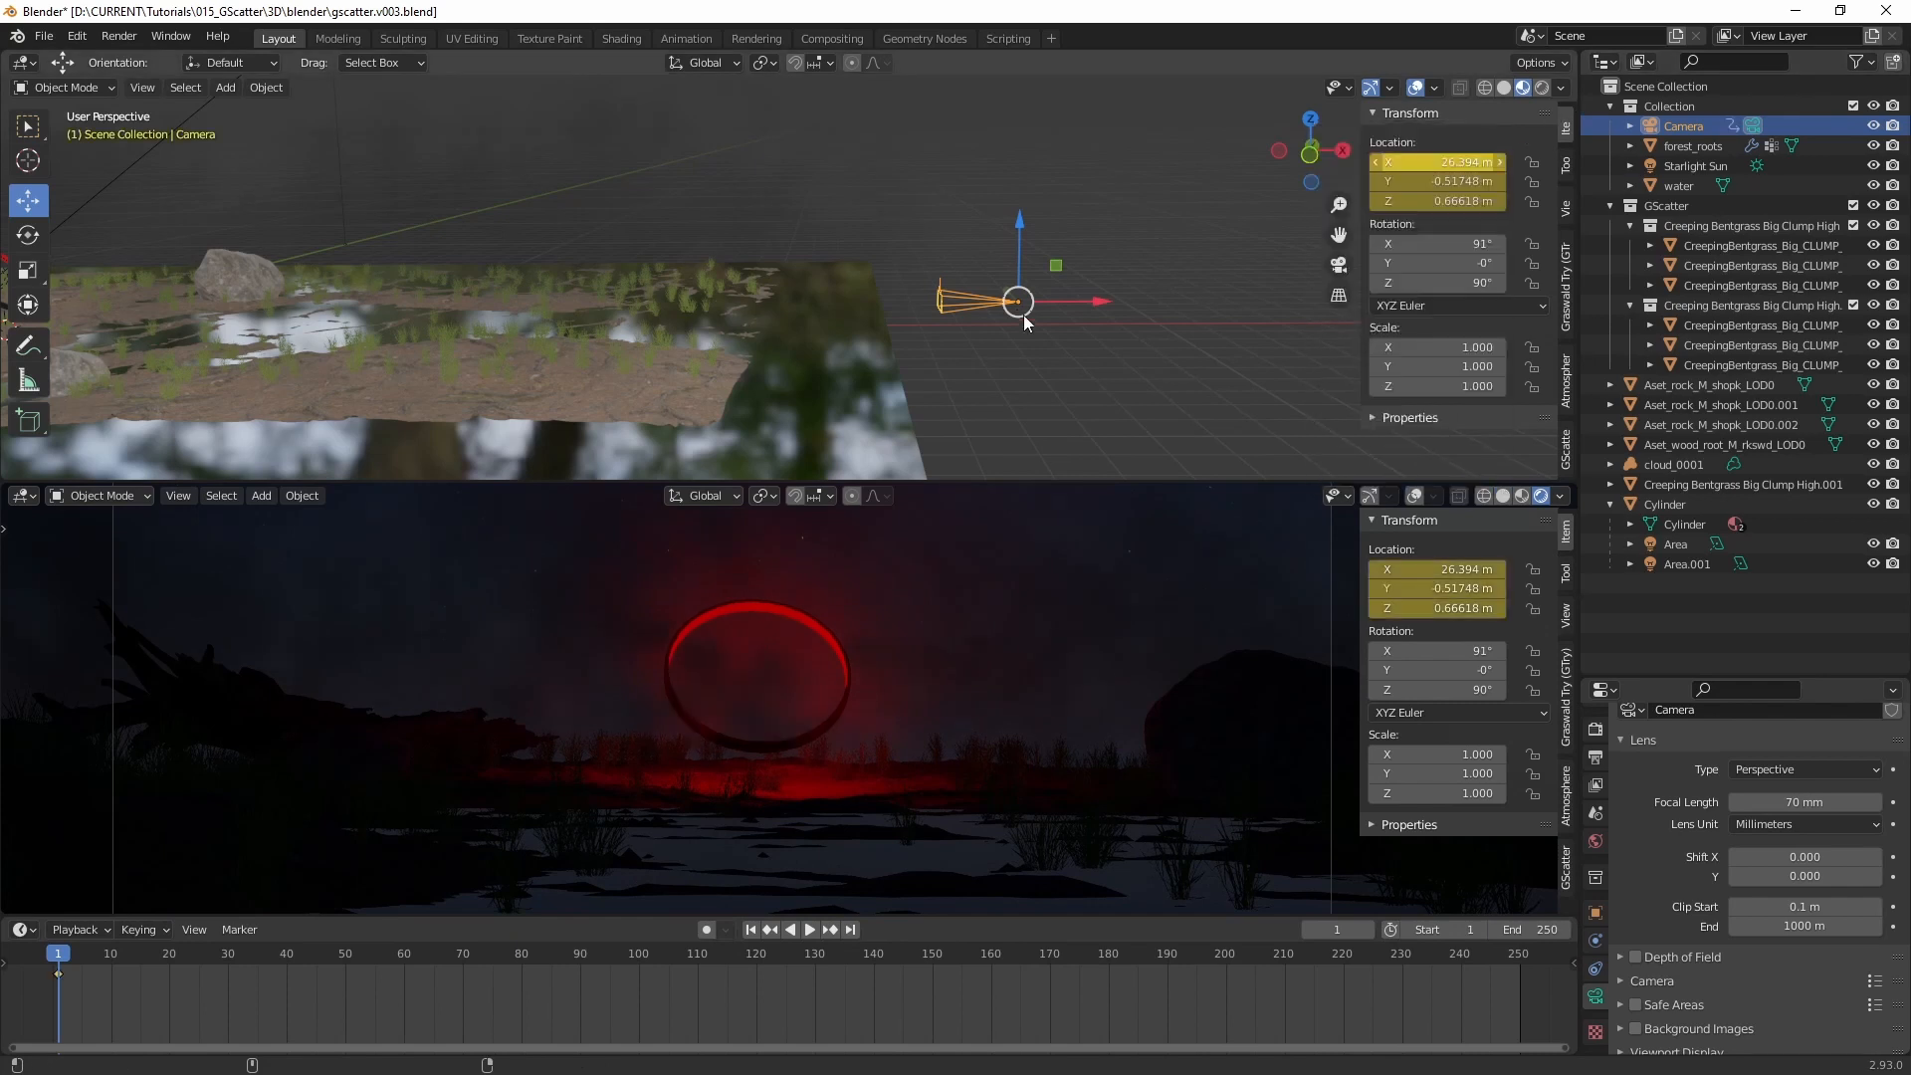
{"action": "key", "text": "space"}
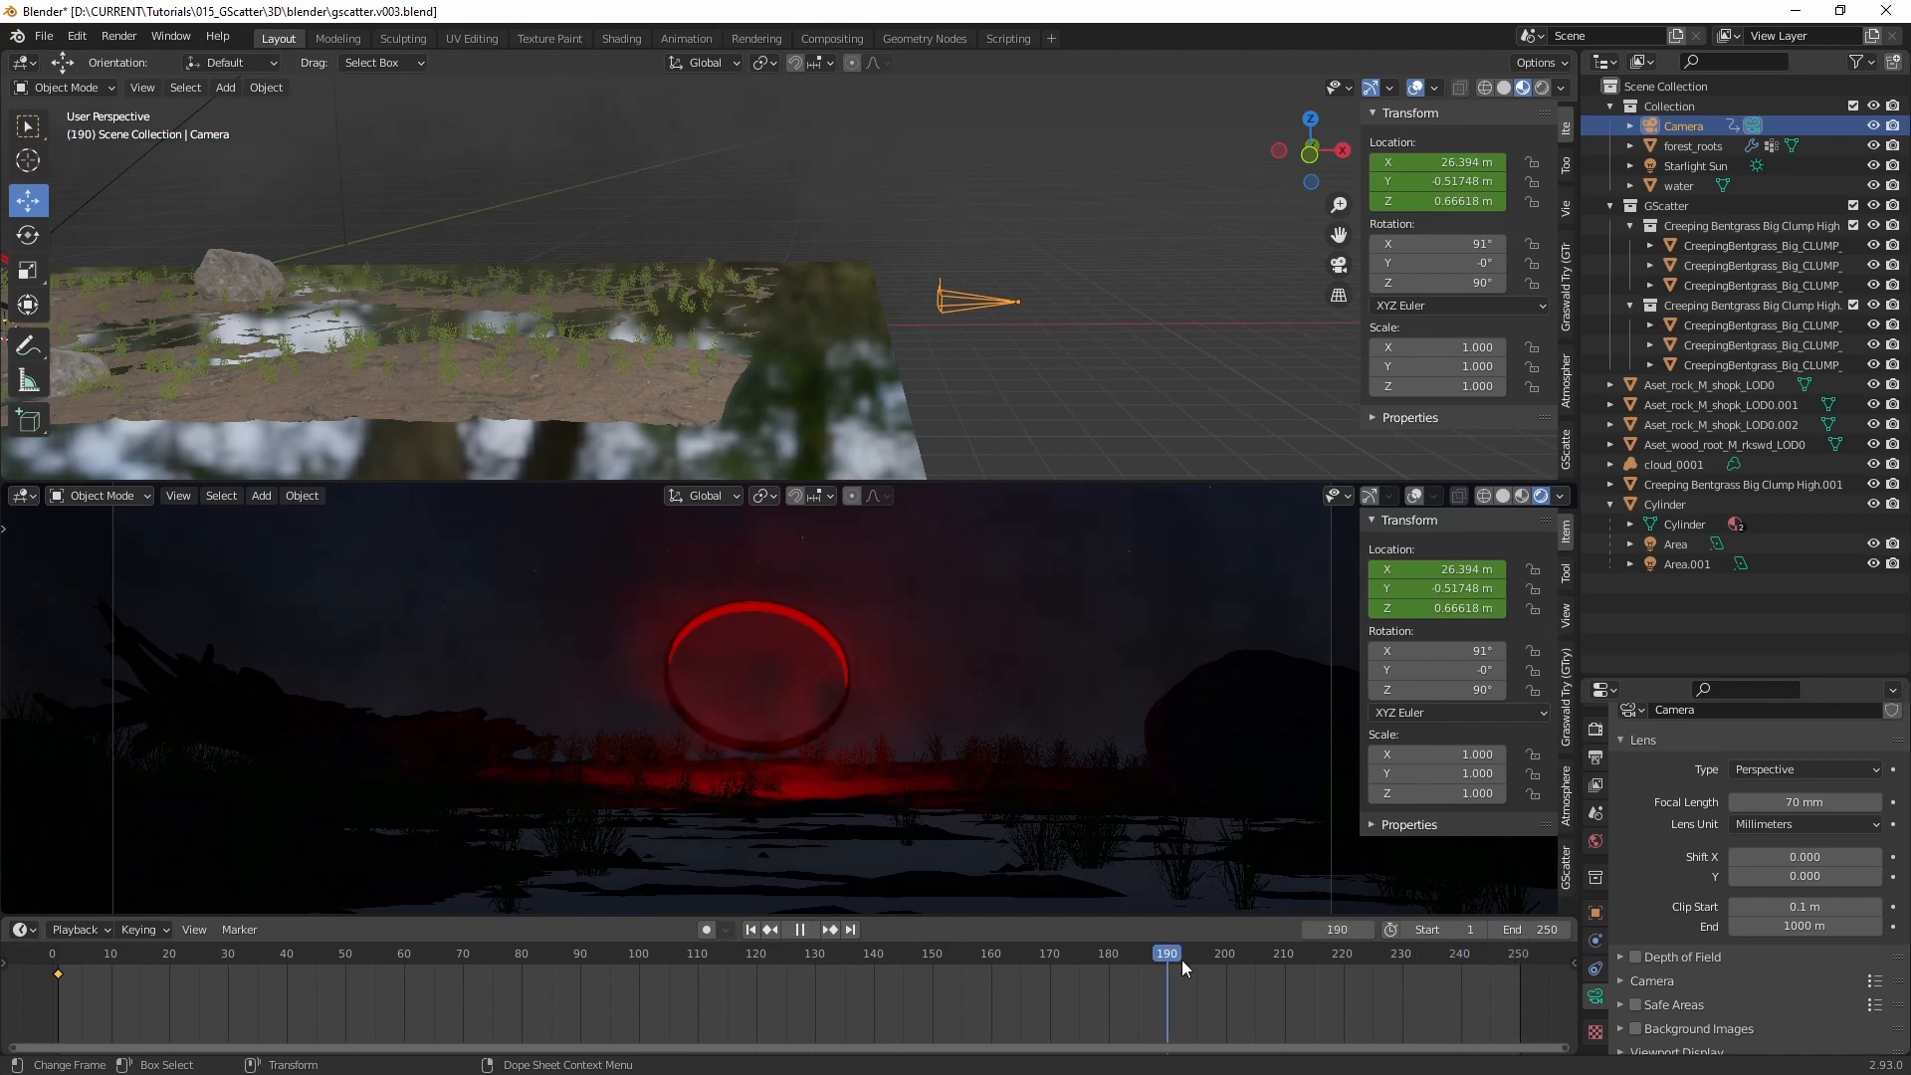
{"action": "key", "text": "space"}
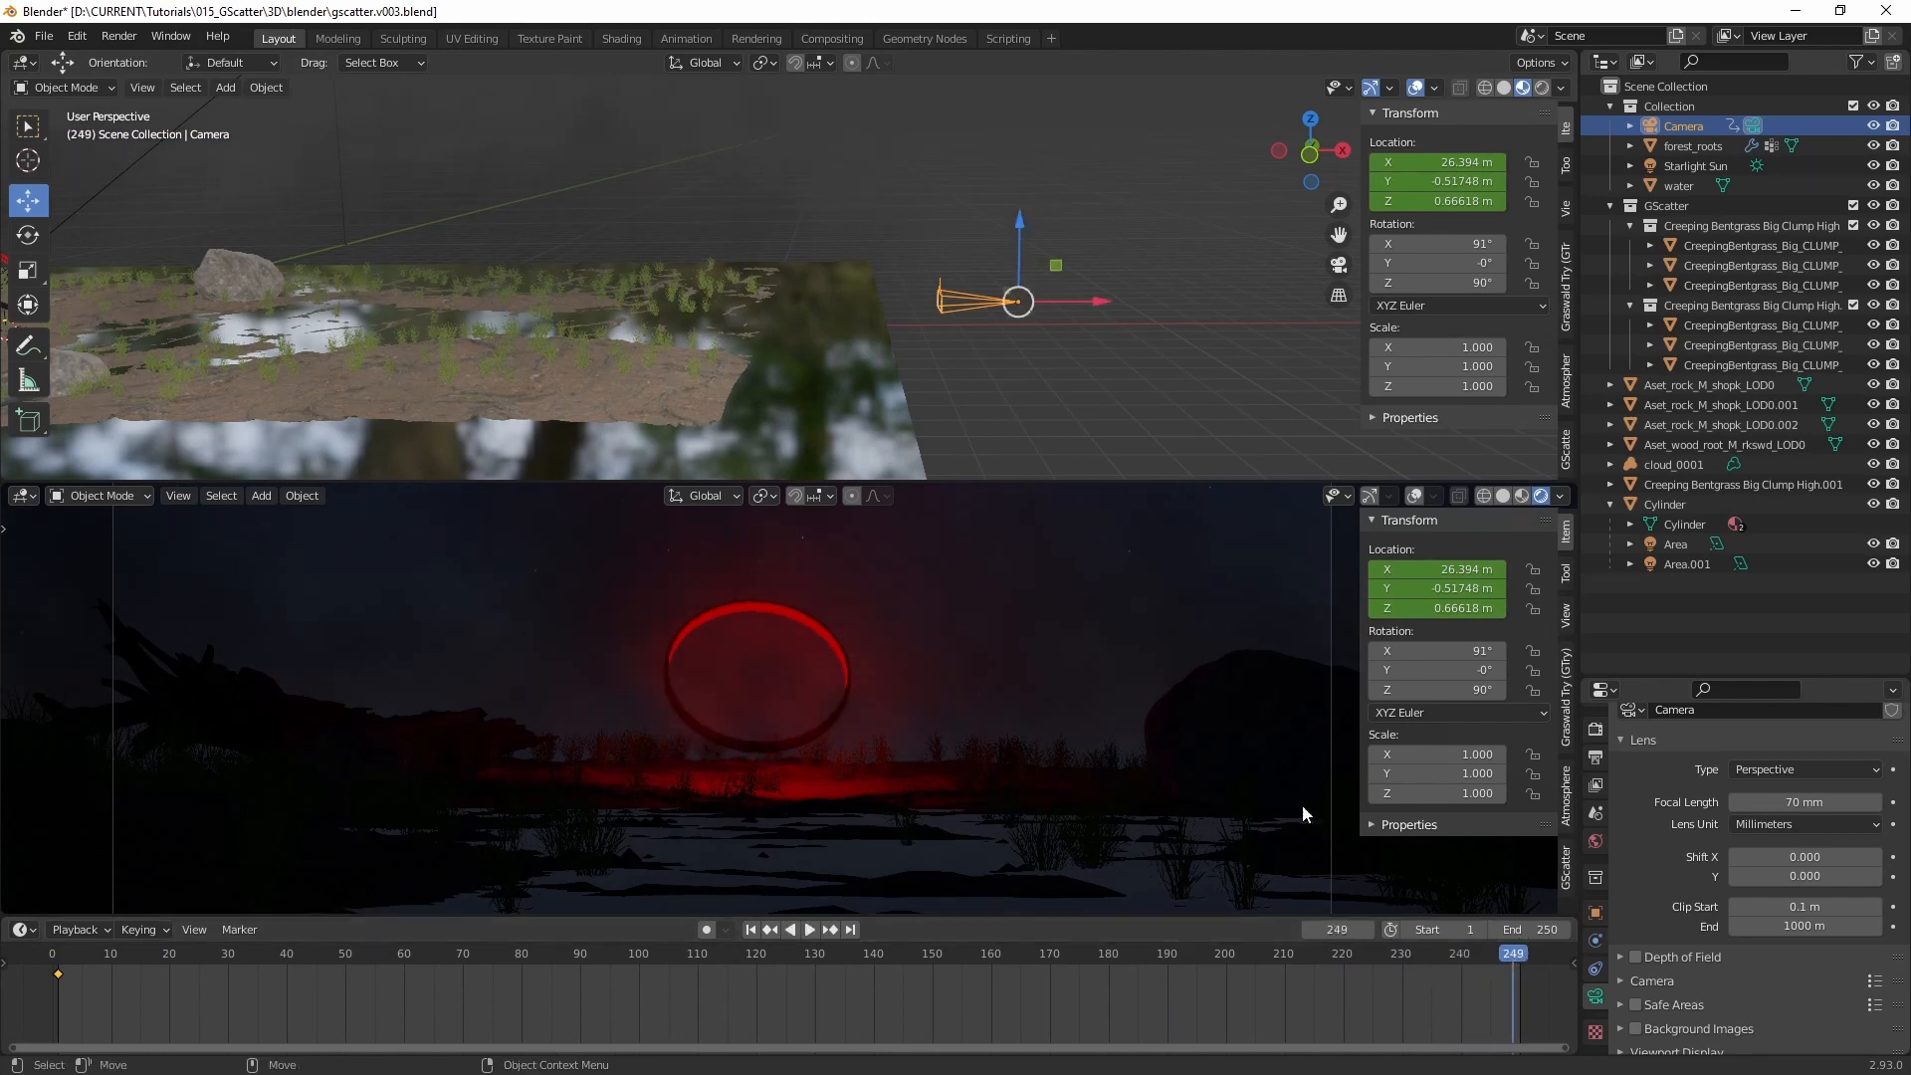
Step: Move the camera about -2.71 m along X and insert a single keyframe for its X location at frame 249
{"action": "key", "text": "g"}
{"action": "key", "text": "x"}
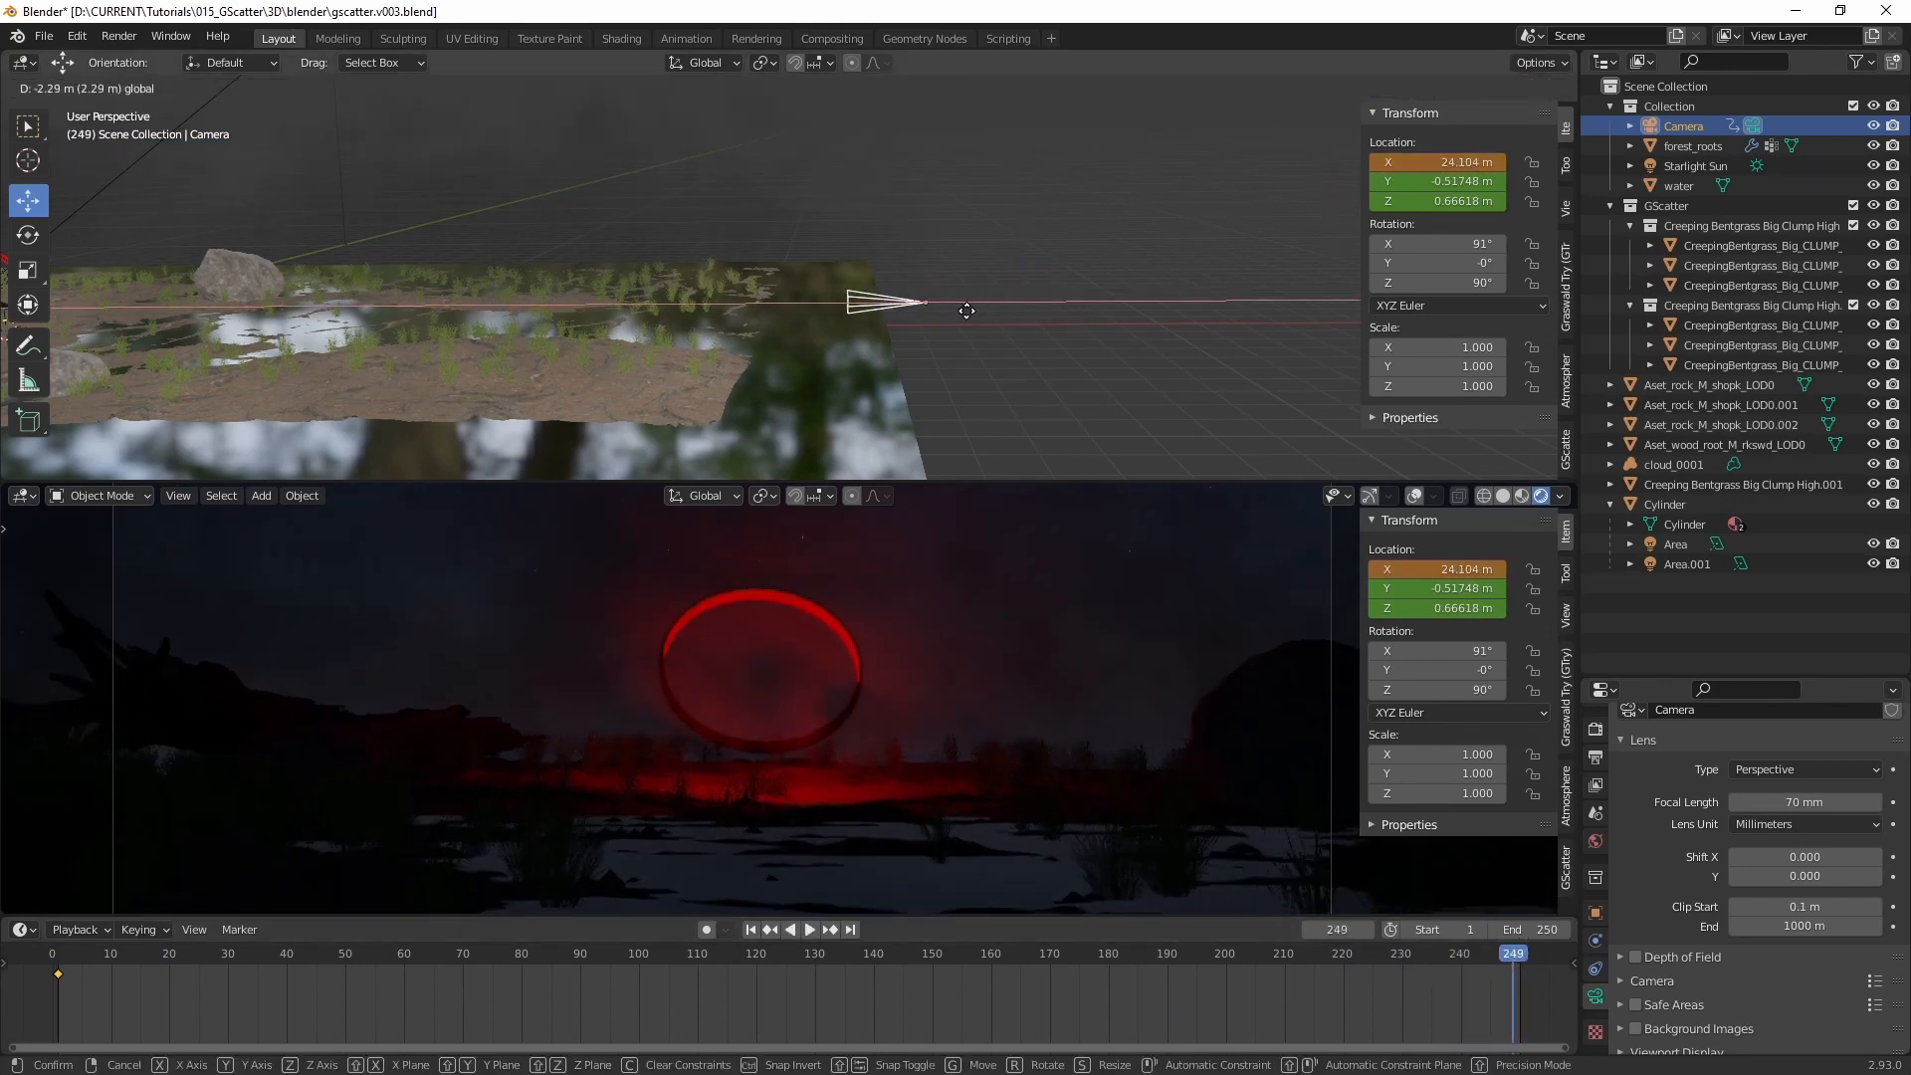
{"action": "left_click", "coordinate": [1008, 315]}
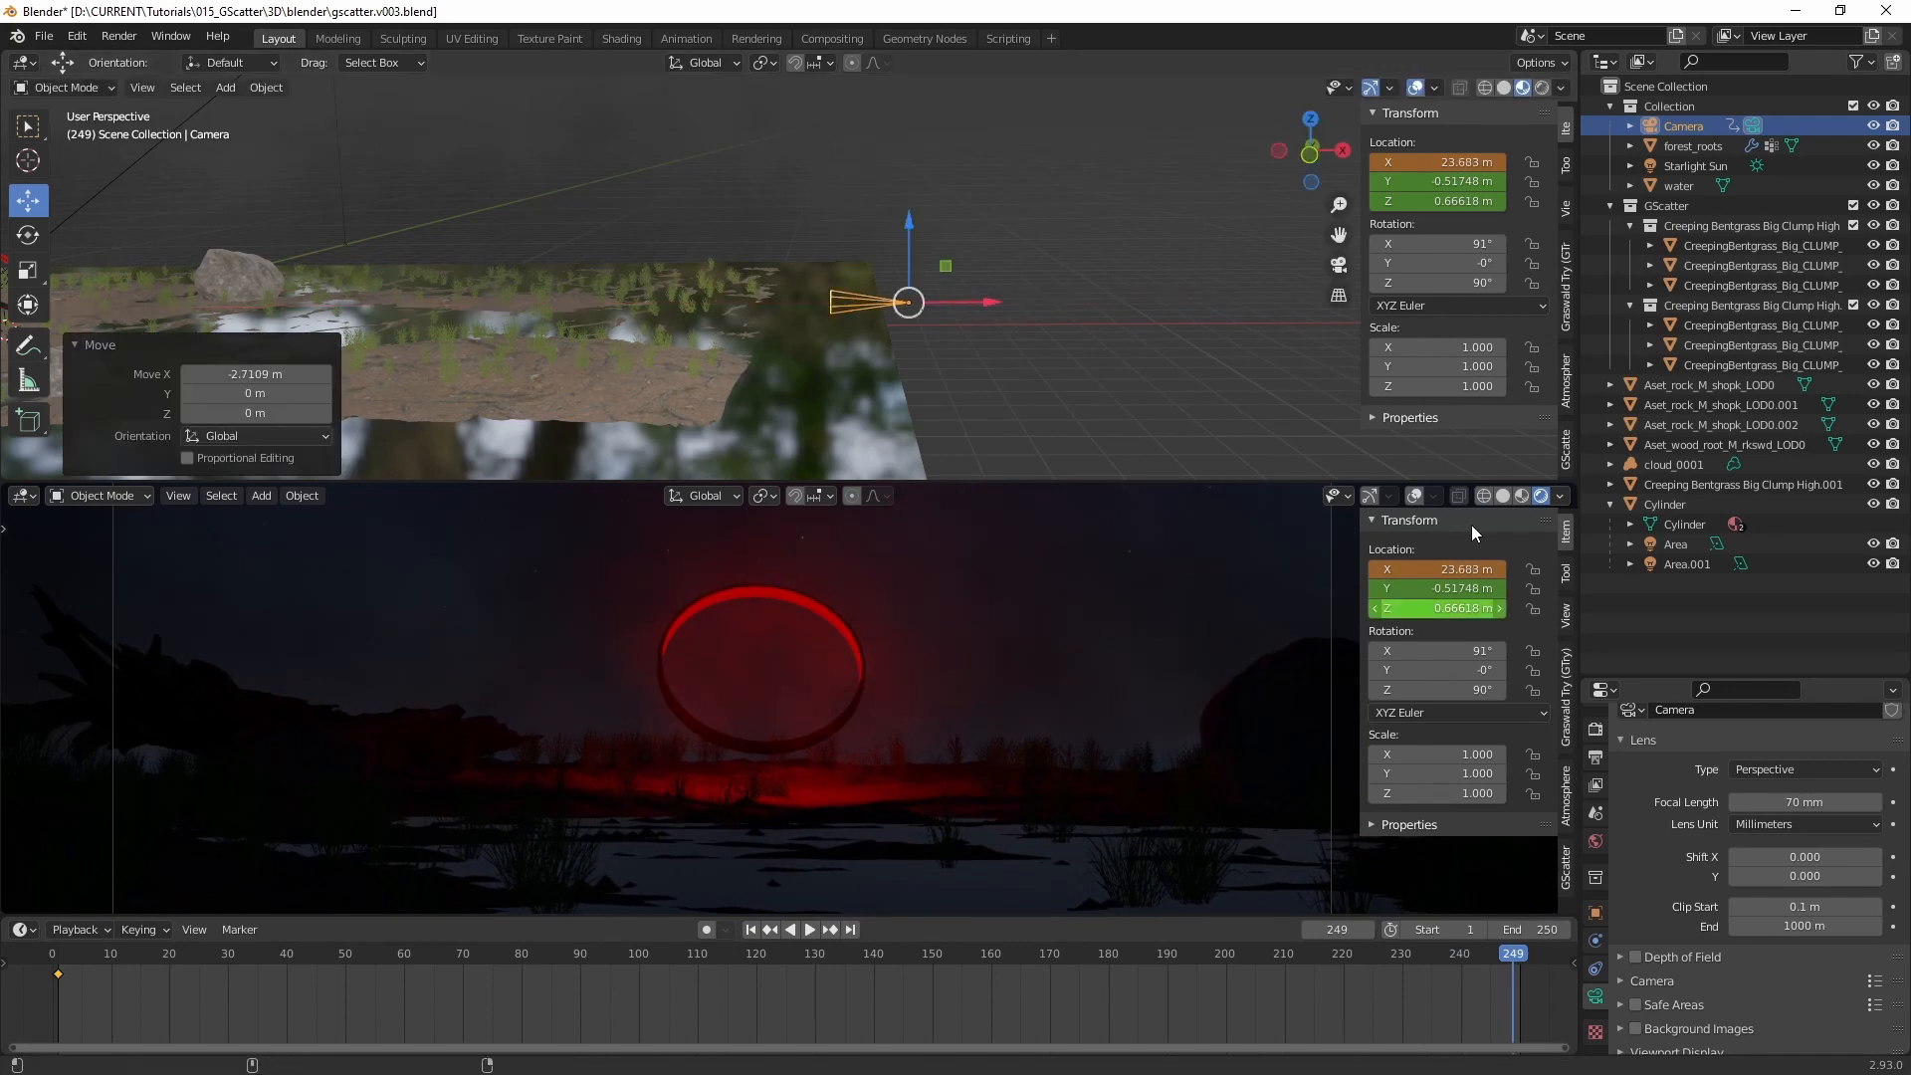
{"action": "right_click", "coordinate": [1467, 161]}
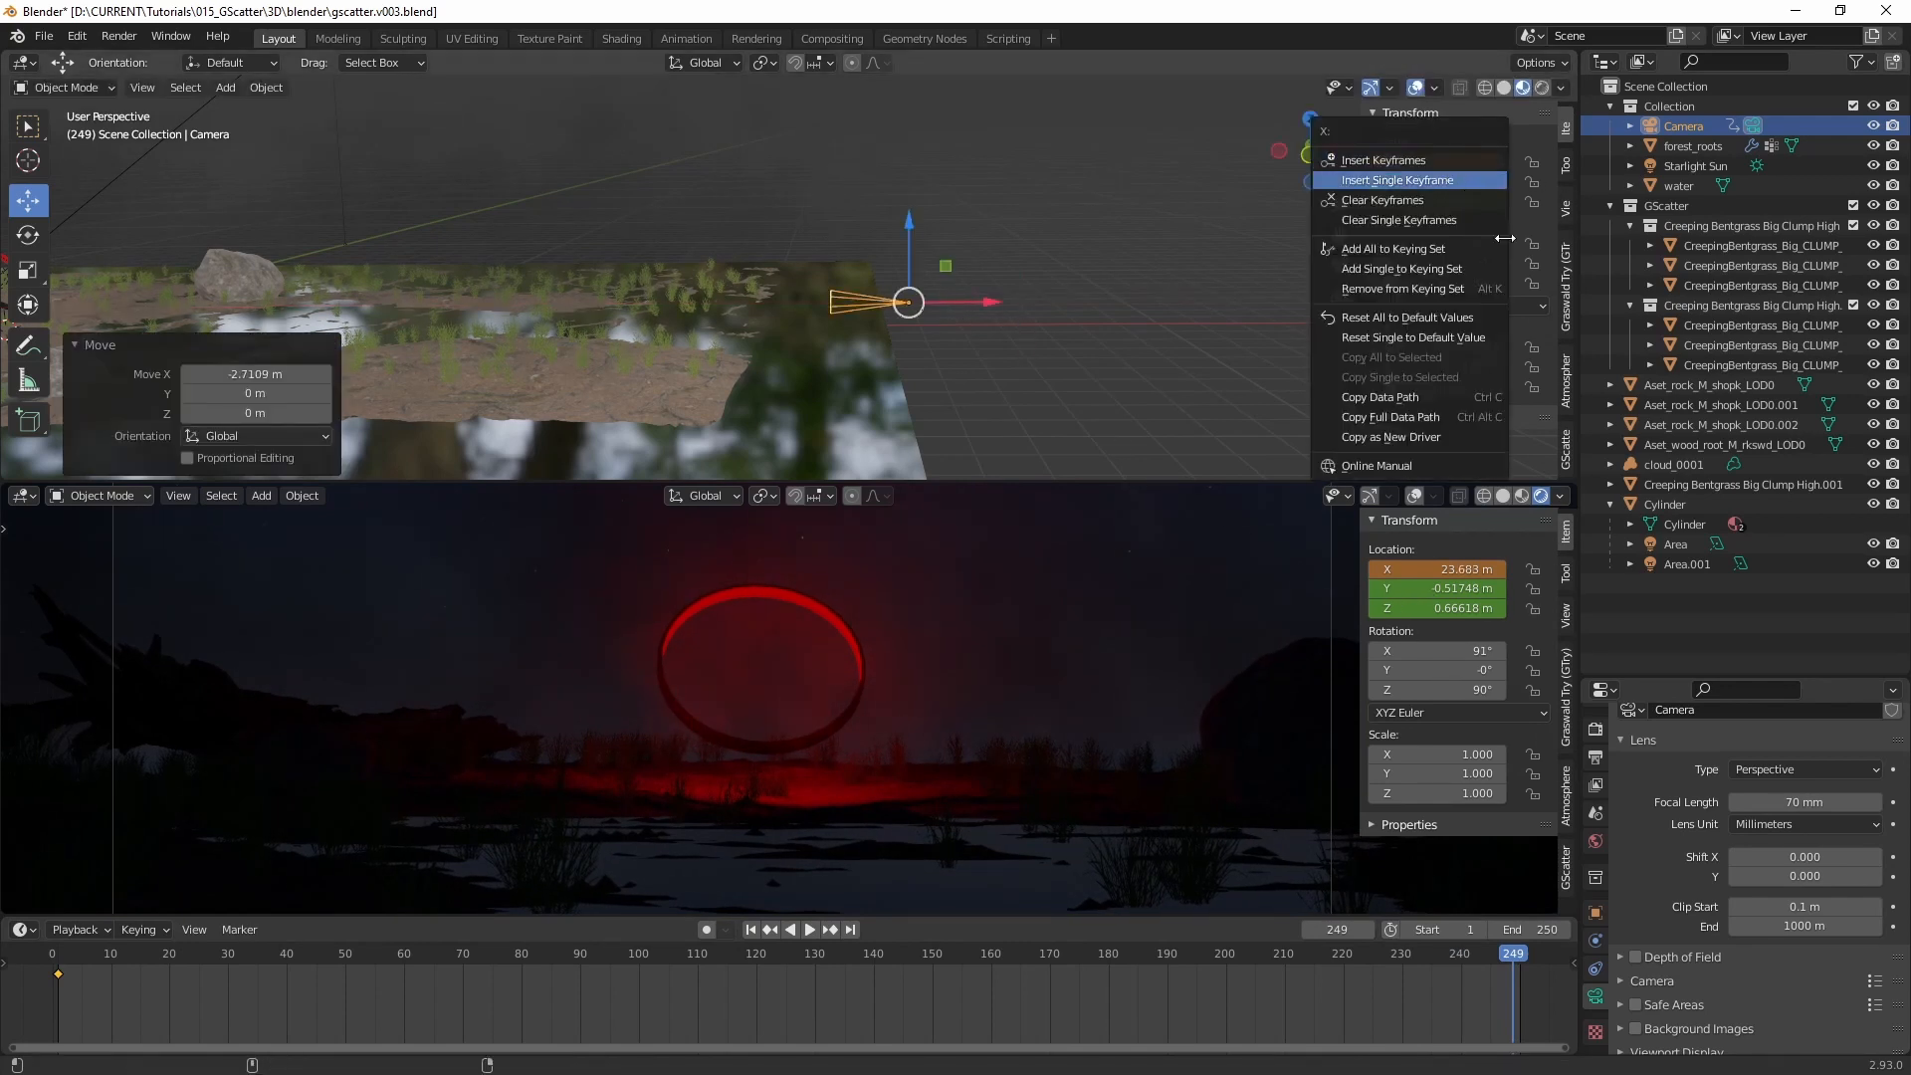
{"action": "left_click", "coordinate": [1467, 160]}
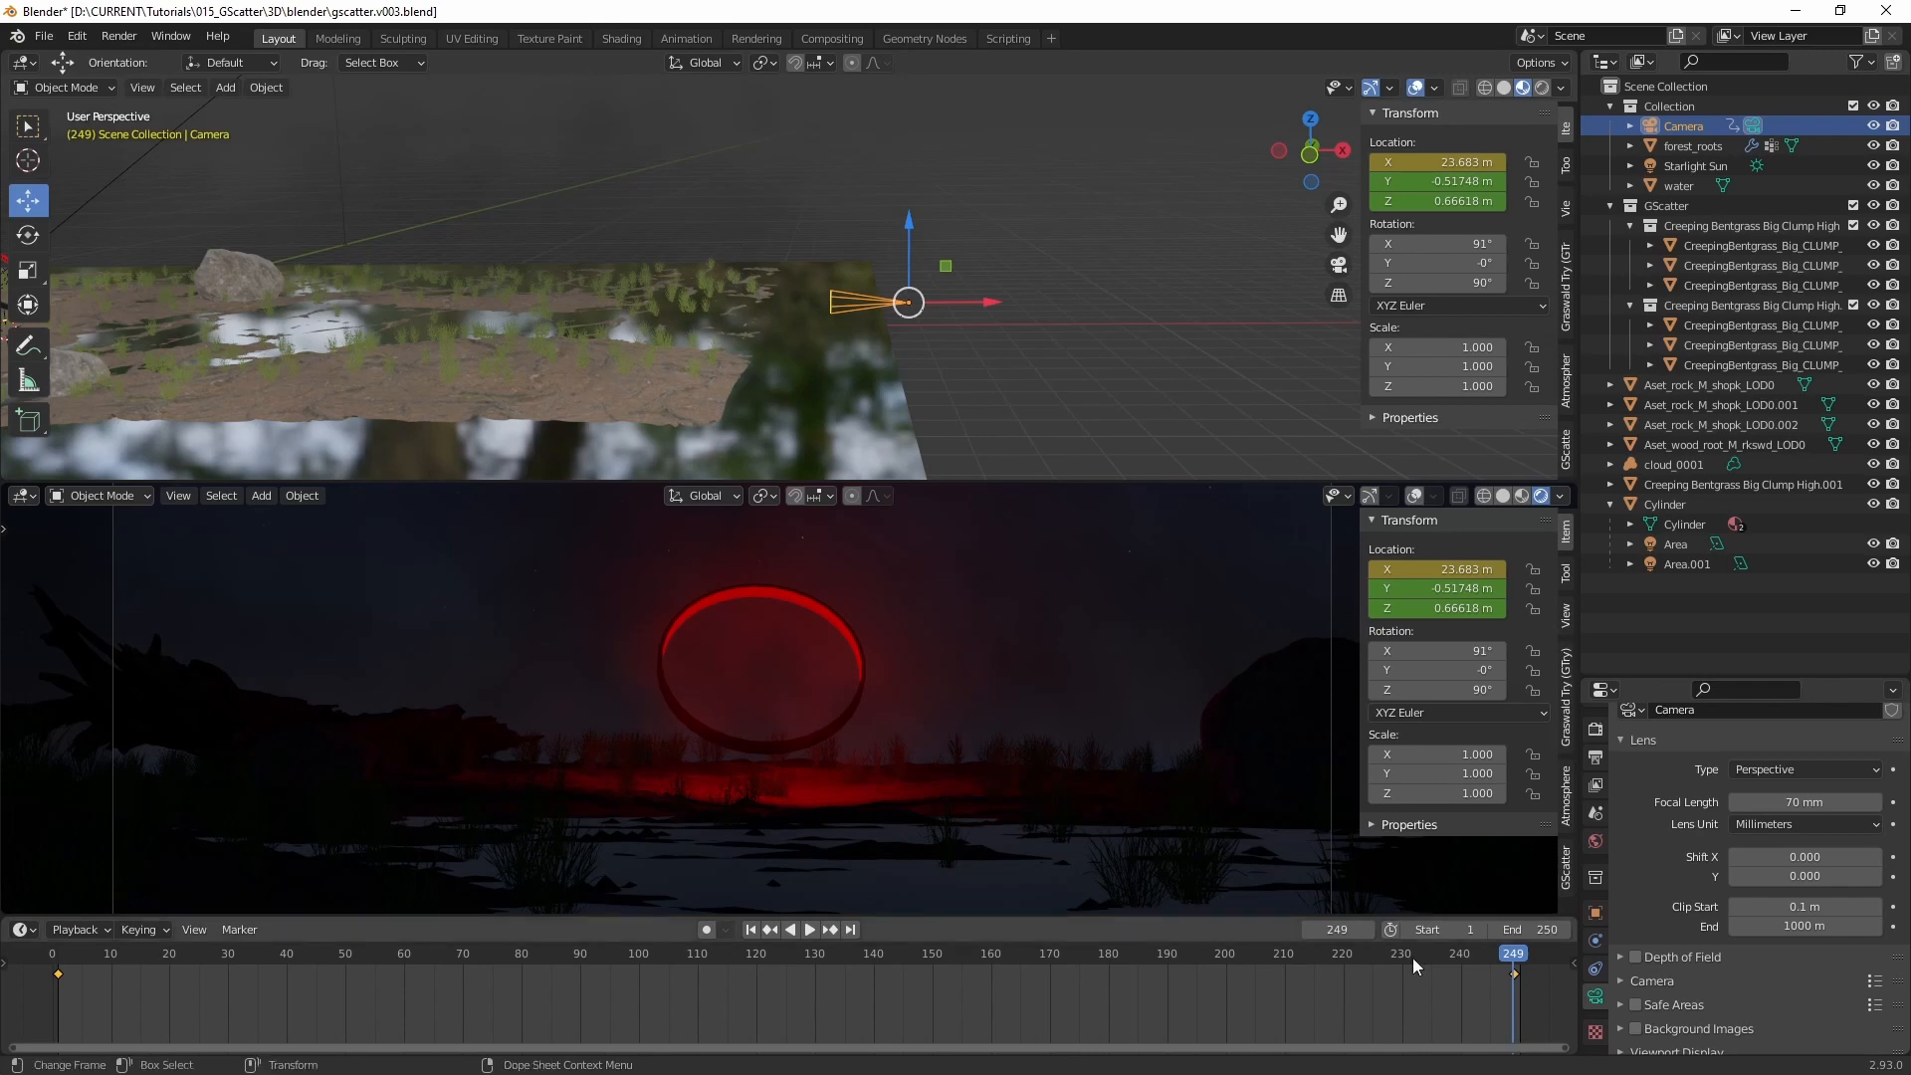
Step: Change the Timeline to a Graph Editor, enlarge it and frame the camera's X location curve
{"action": "left_click", "coordinate": [24, 930]}
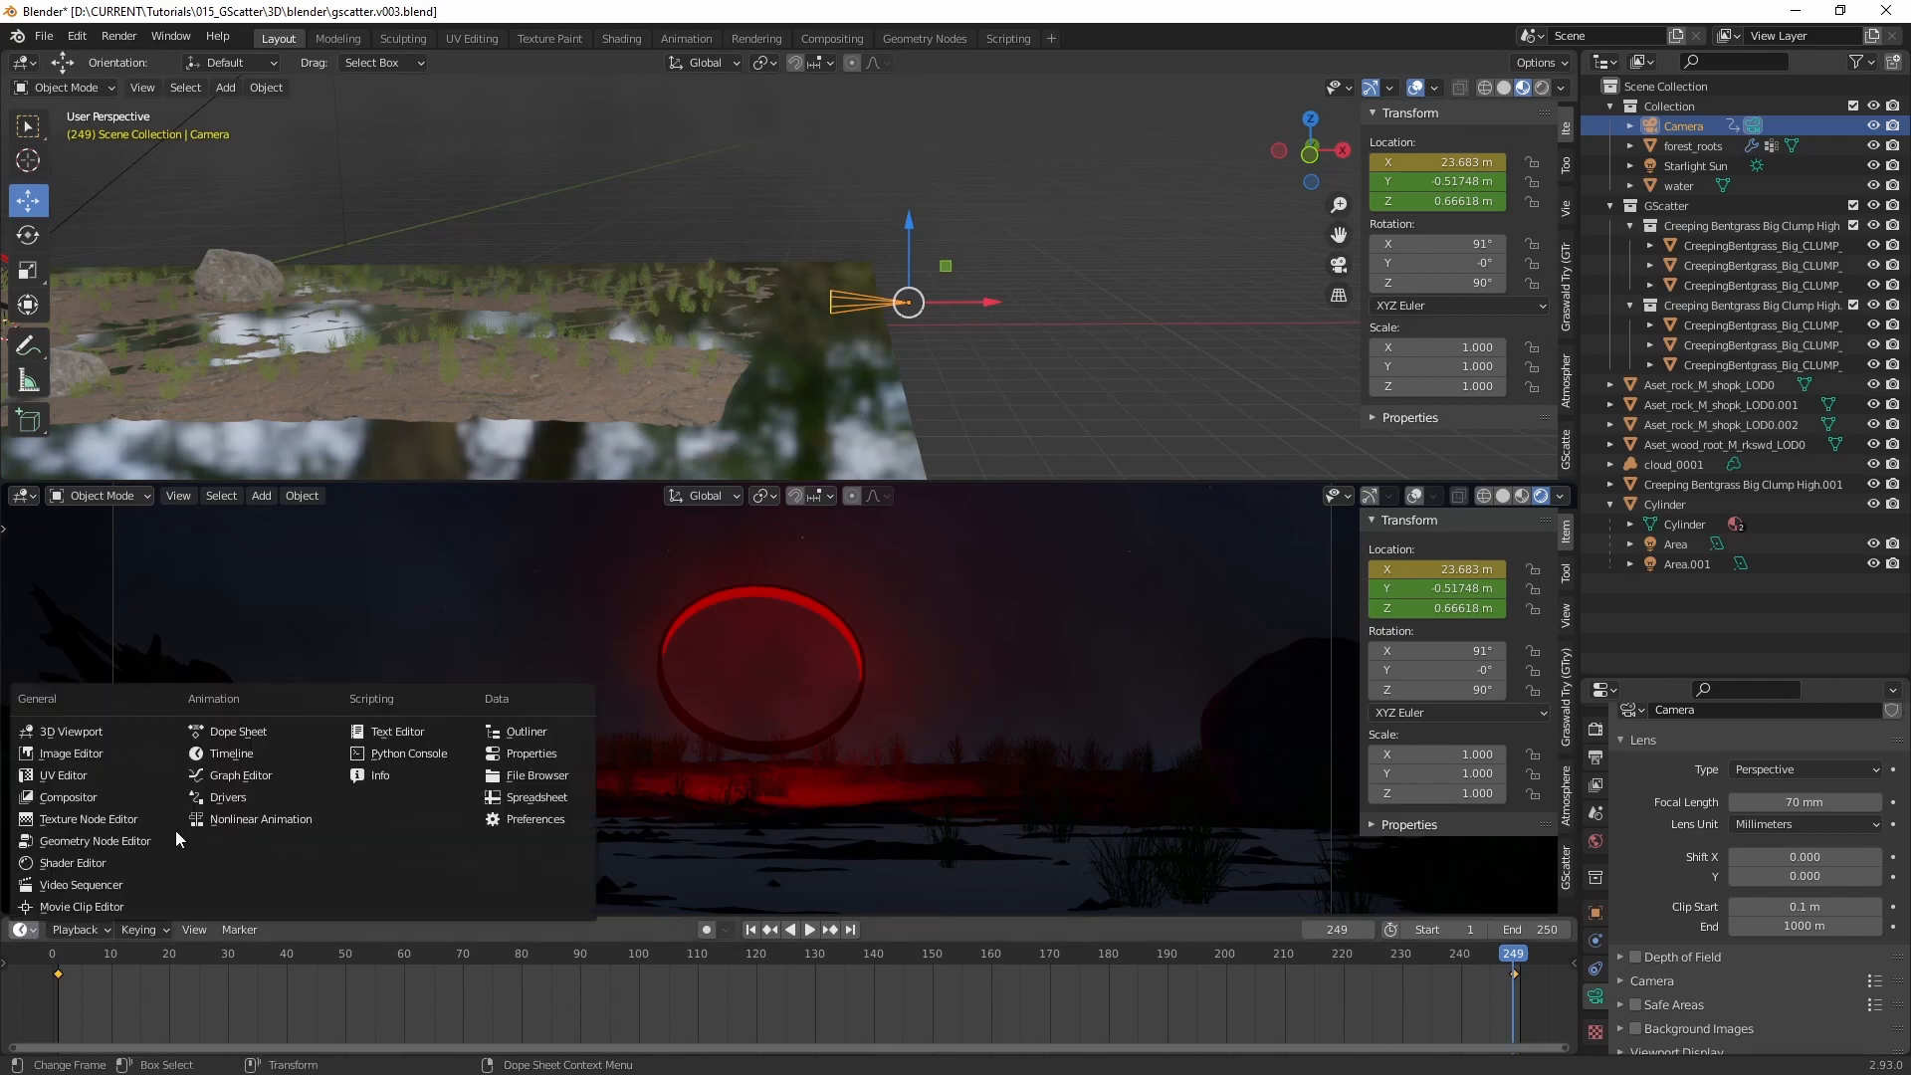
{"action": "left_click", "coordinate": [245, 773]}
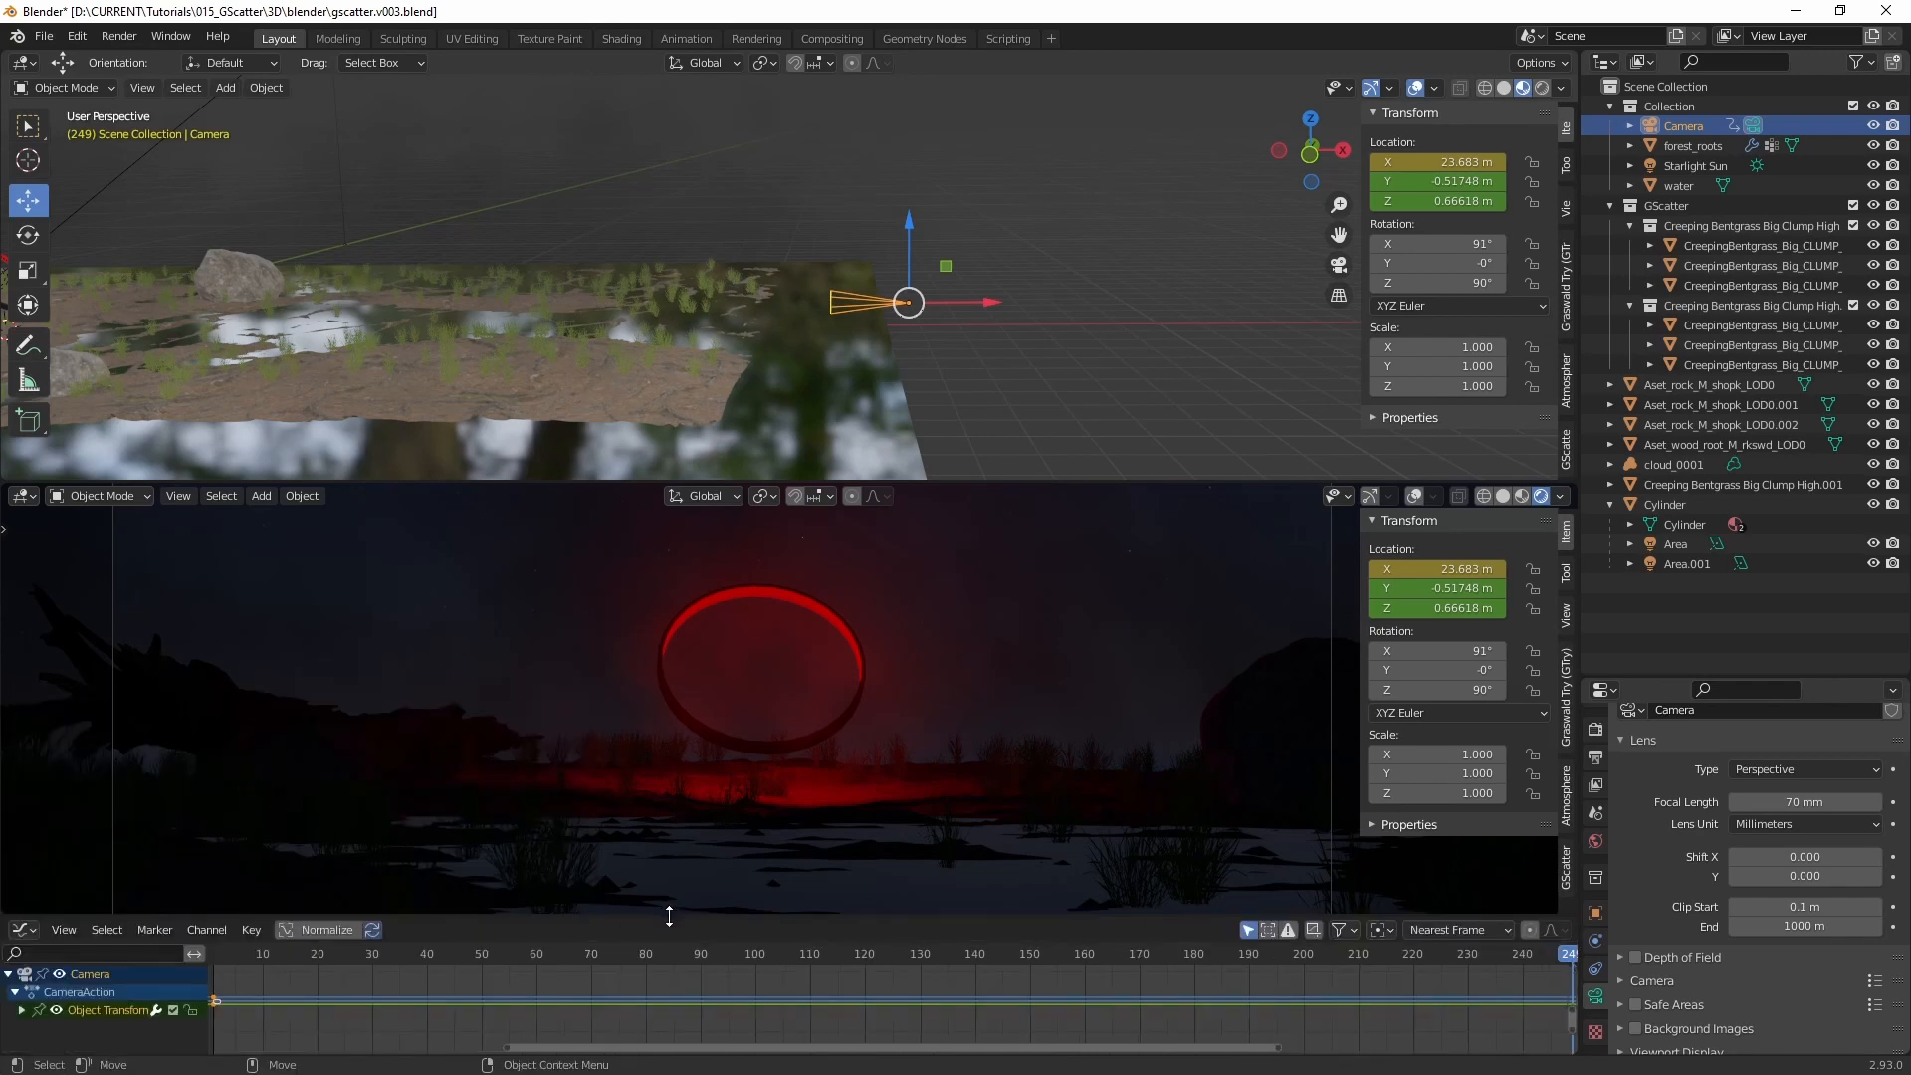
{"action": "left_click_drag", "start_coordinate": [669, 916], "coordinate": [652, 724]}
{"action": "key", "text": "Home"}
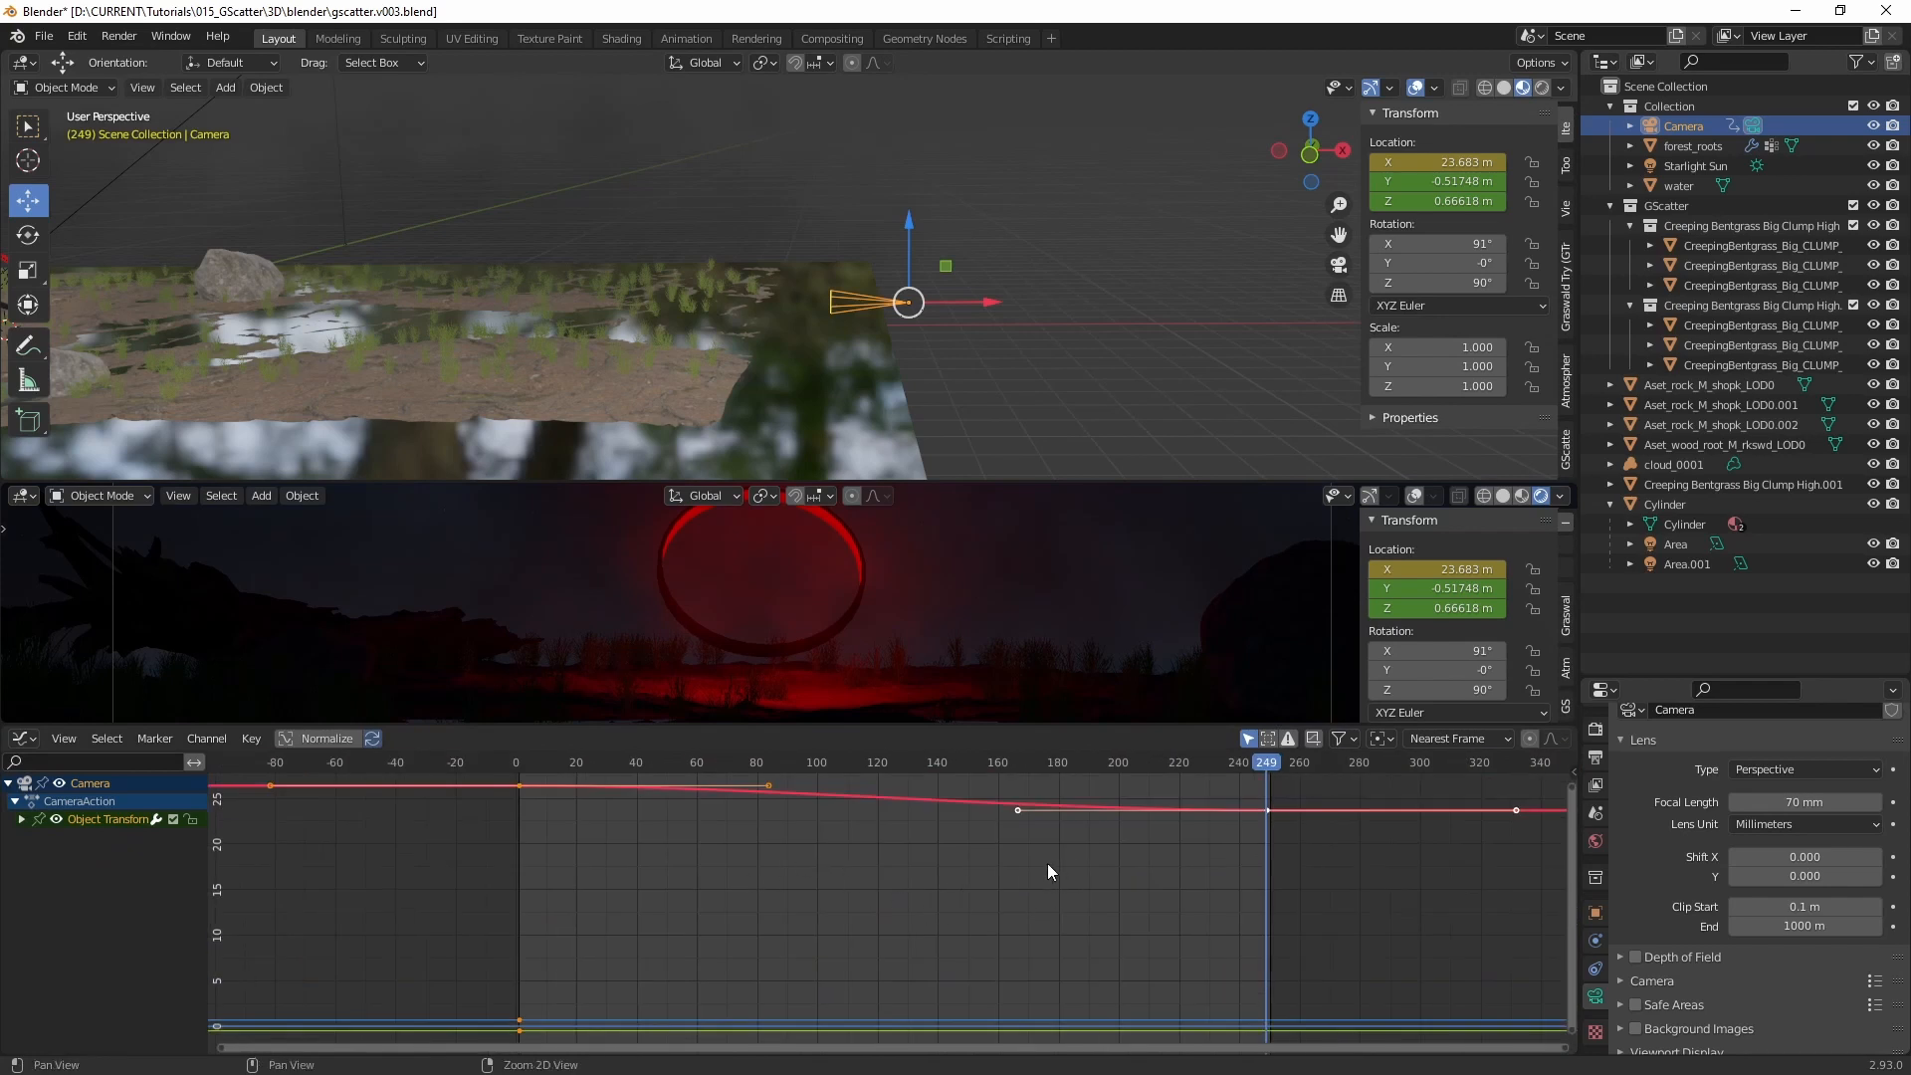
{"action": "middle_click_drag", "start_coordinate": [1047, 863], "coordinate": [977, 849], "text": "ctrl"}
Step: Select the camera's X location keyframes in the Graph Editor and set their interpolation mode to Linear
{"action": "left_click_drag", "start_coordinate": [1101, 984], "coordinate": [476, 810]}
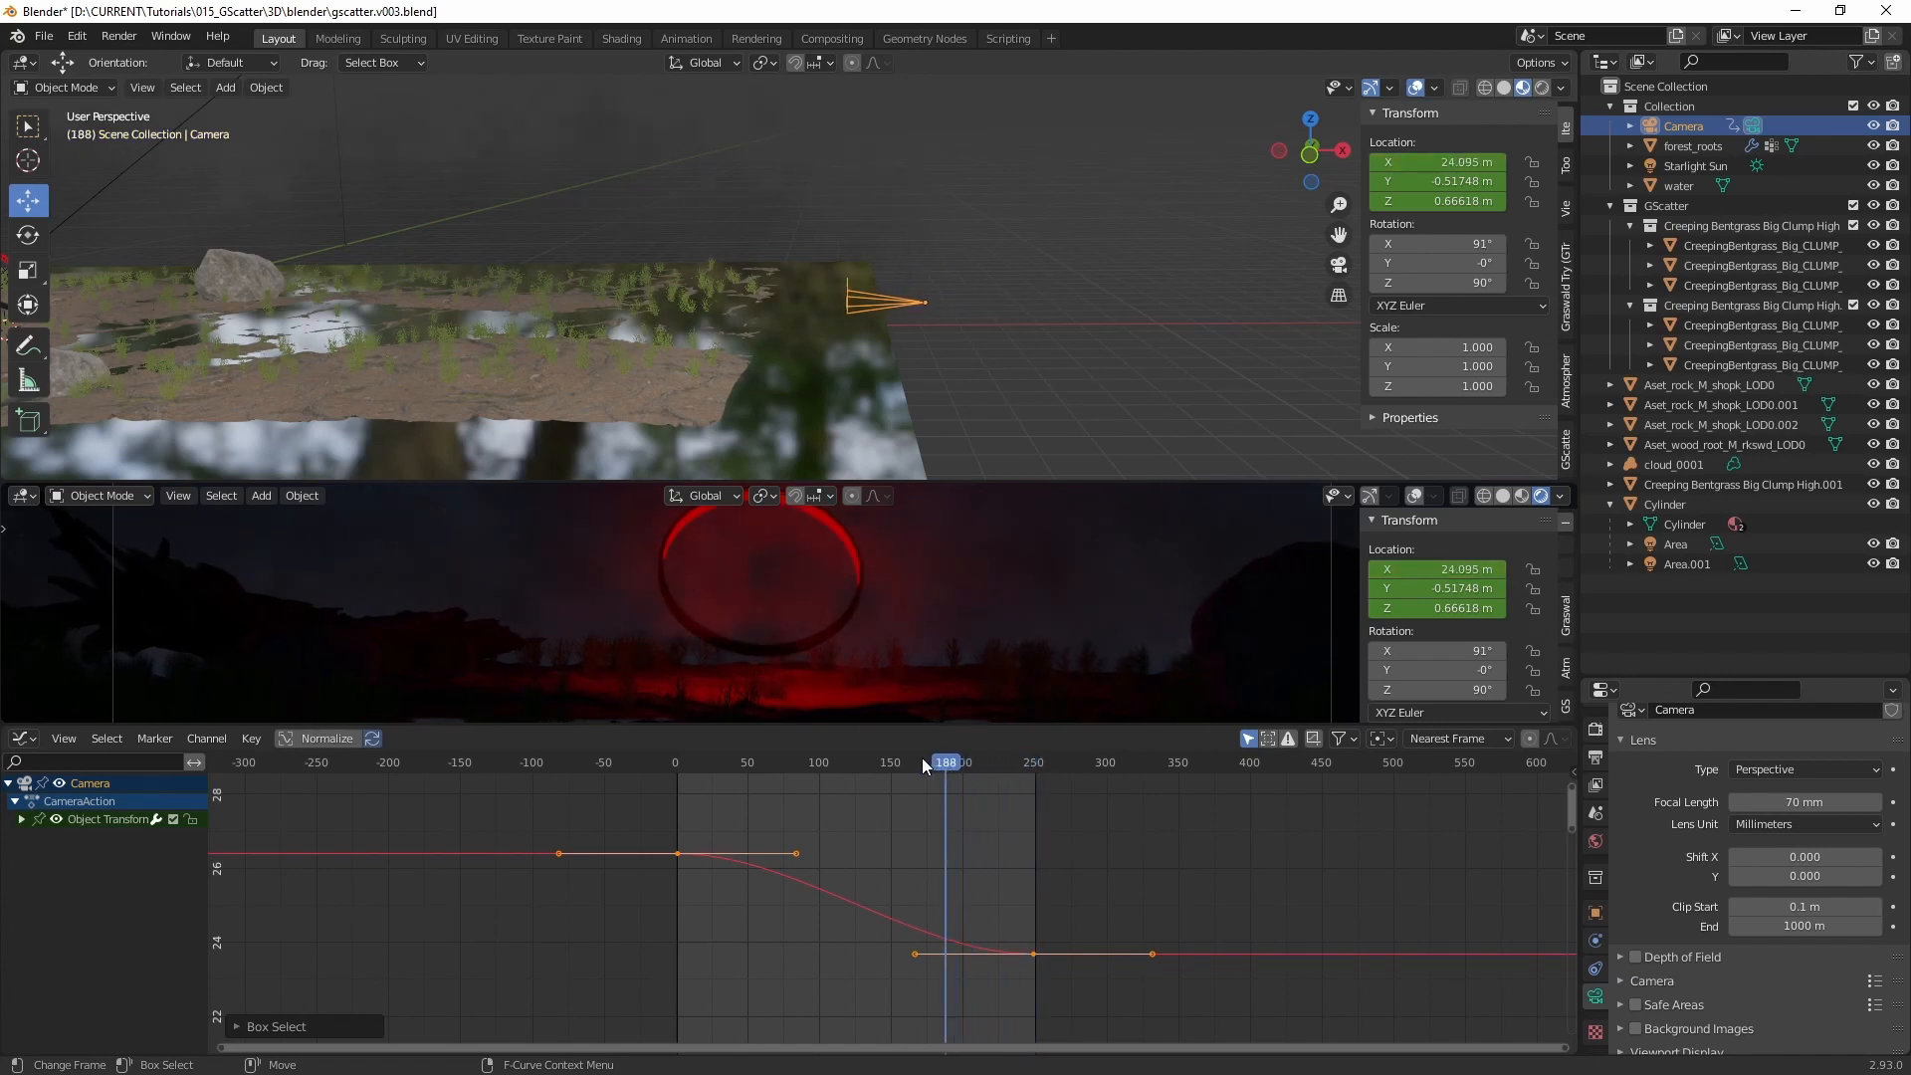
{"action": "left_click_drag", "start_coordinate": [921, 757], "coordinate": [879, 788]}
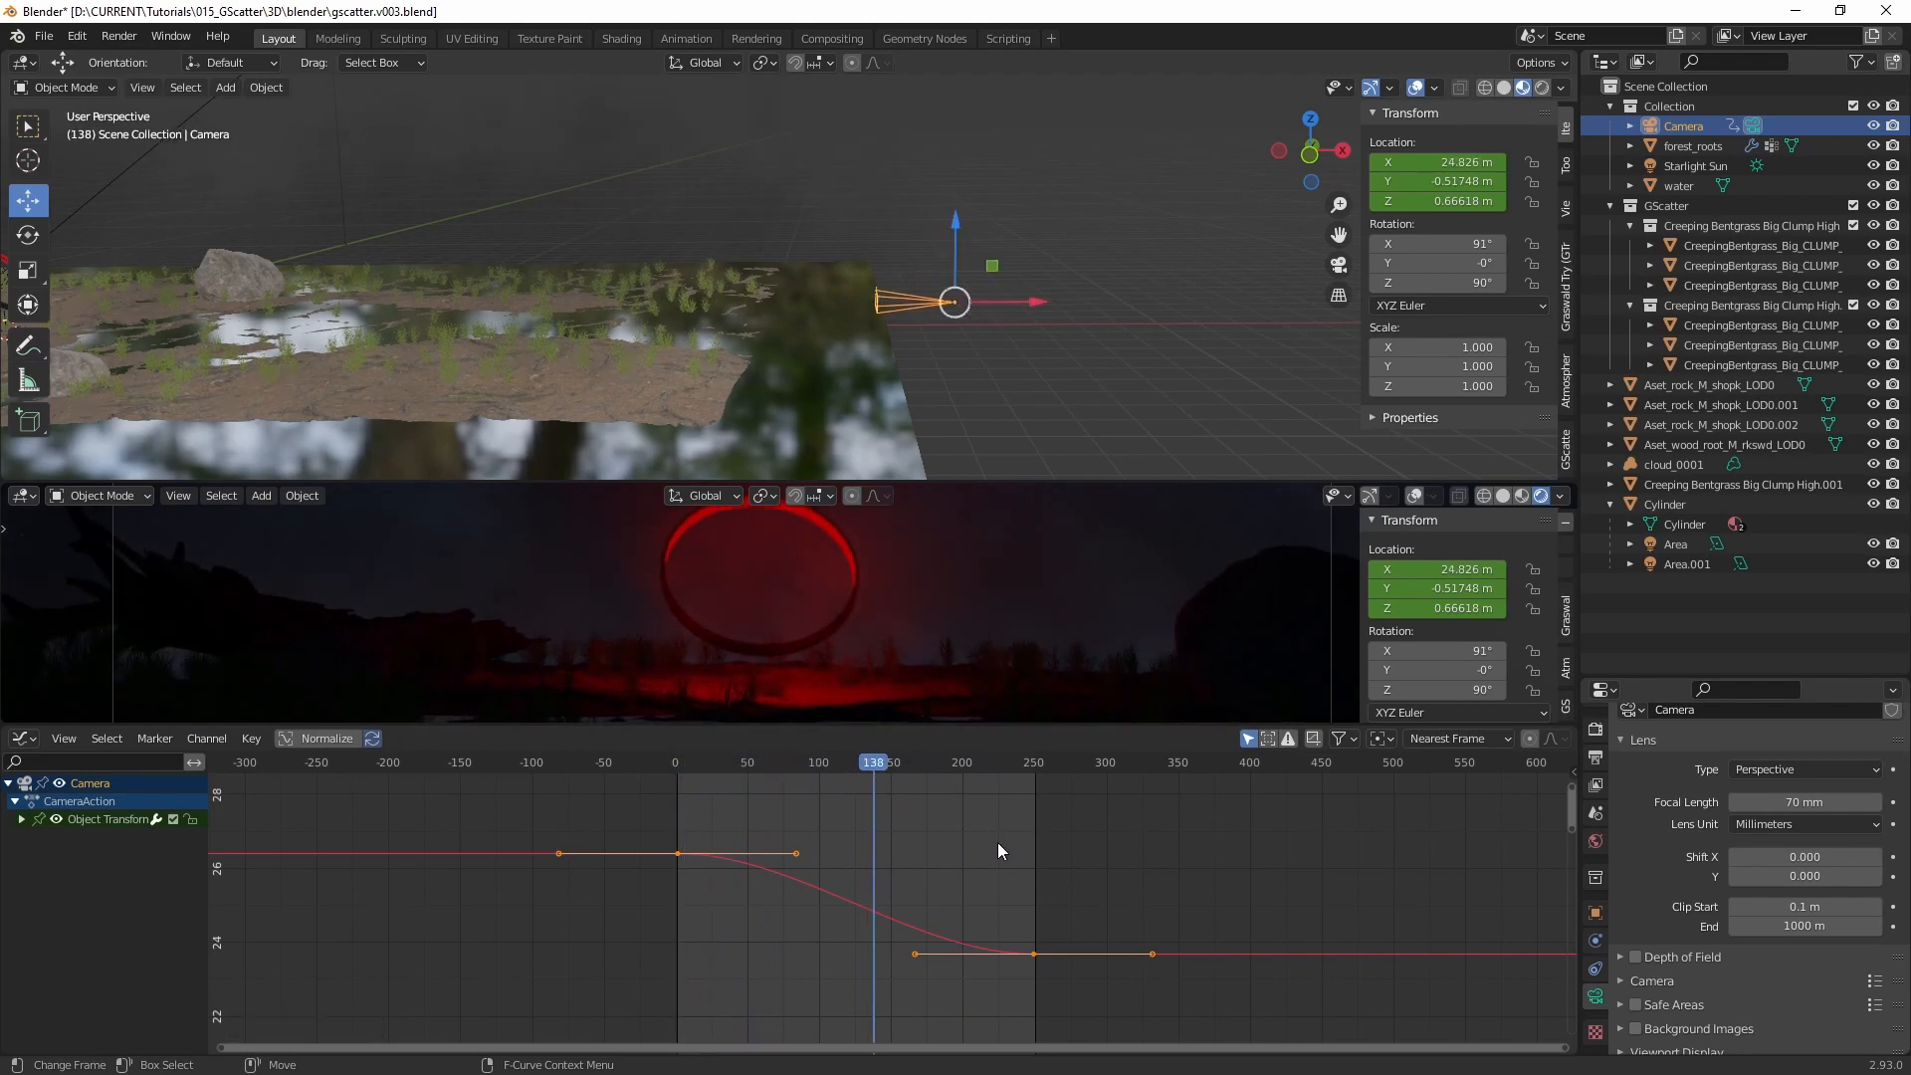
{"action": "right_click", "coordinate": [797, 852]}
{"action": "left_click_drag", "start_coordinate": [1198, 811], "coordinate": [695, 911]}
{"action": "right_click", "coordinate": [755, 850]}
{"action": "mouse_move", "coordinate": [751, 892]}
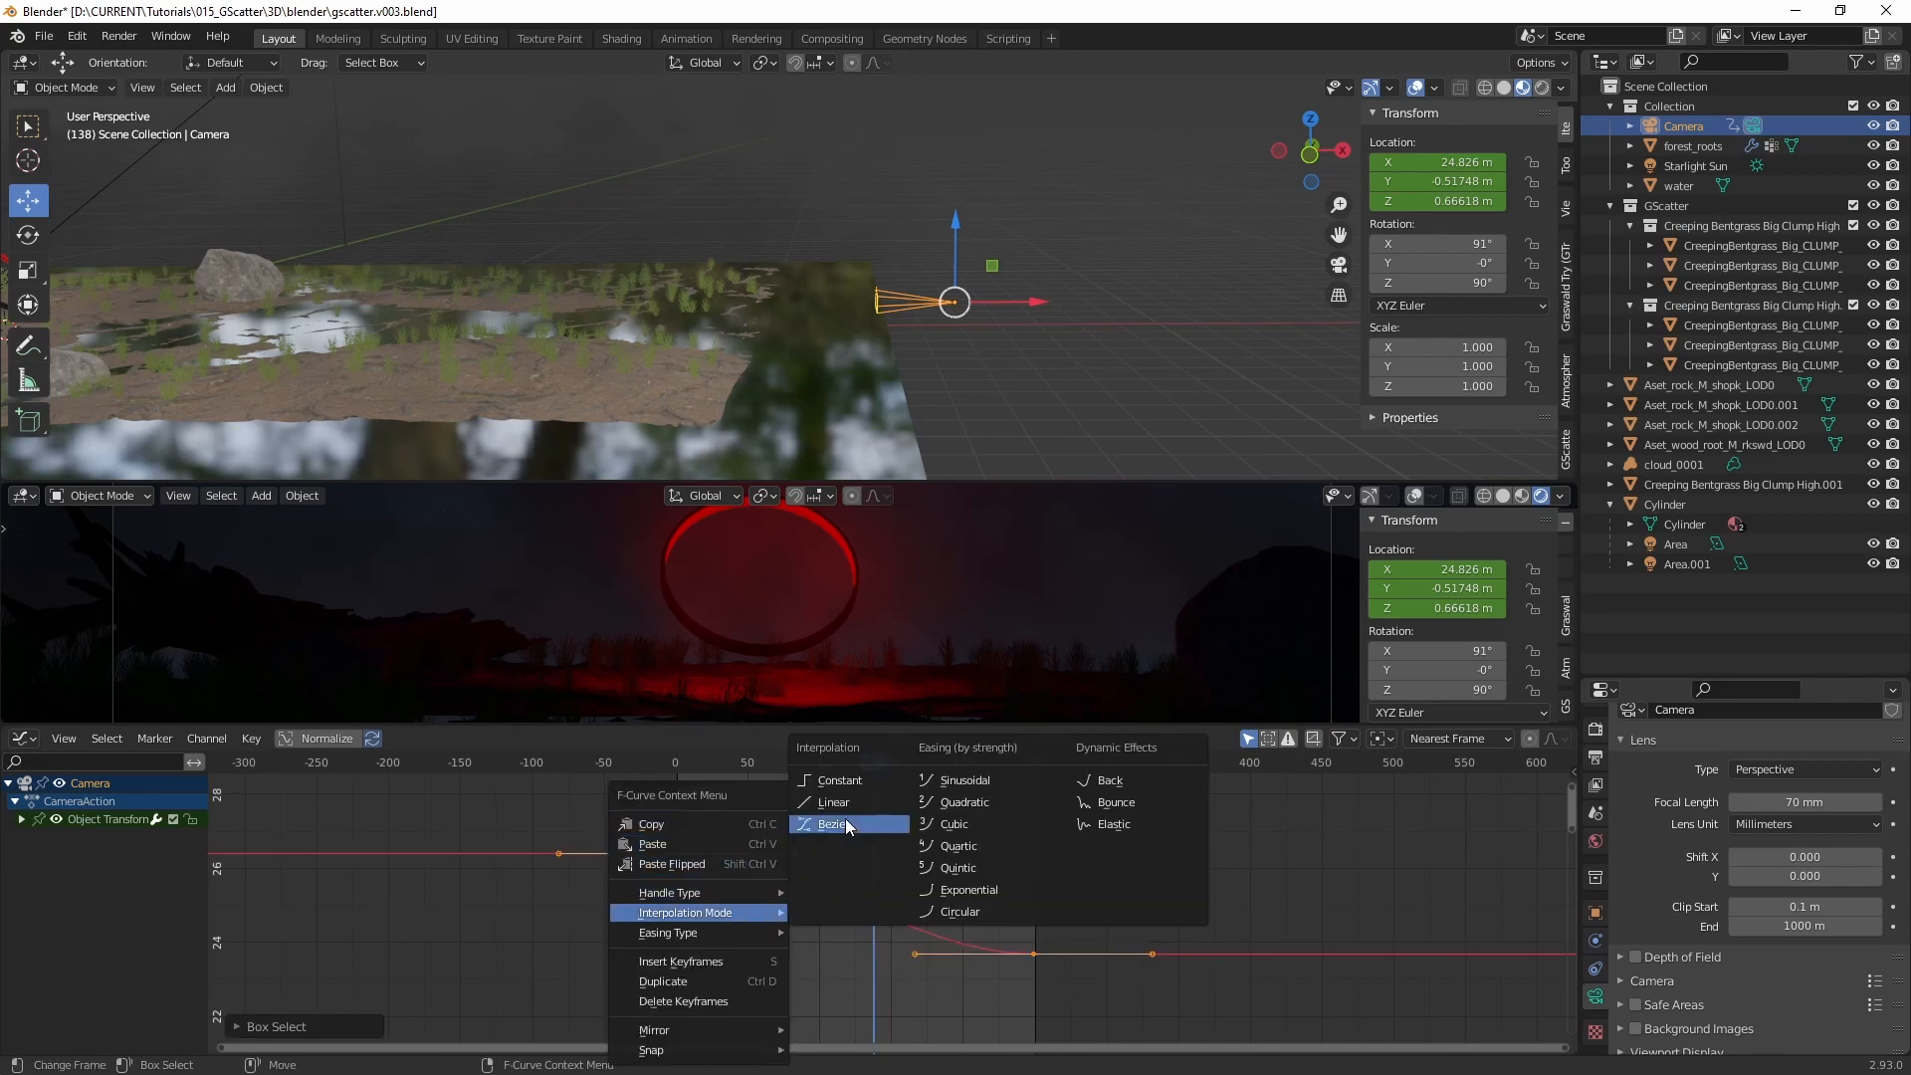
{"action": "left_click", "coordinate": [850, 803]}
{"action": "left_click", "coordinate": [822, 826]}
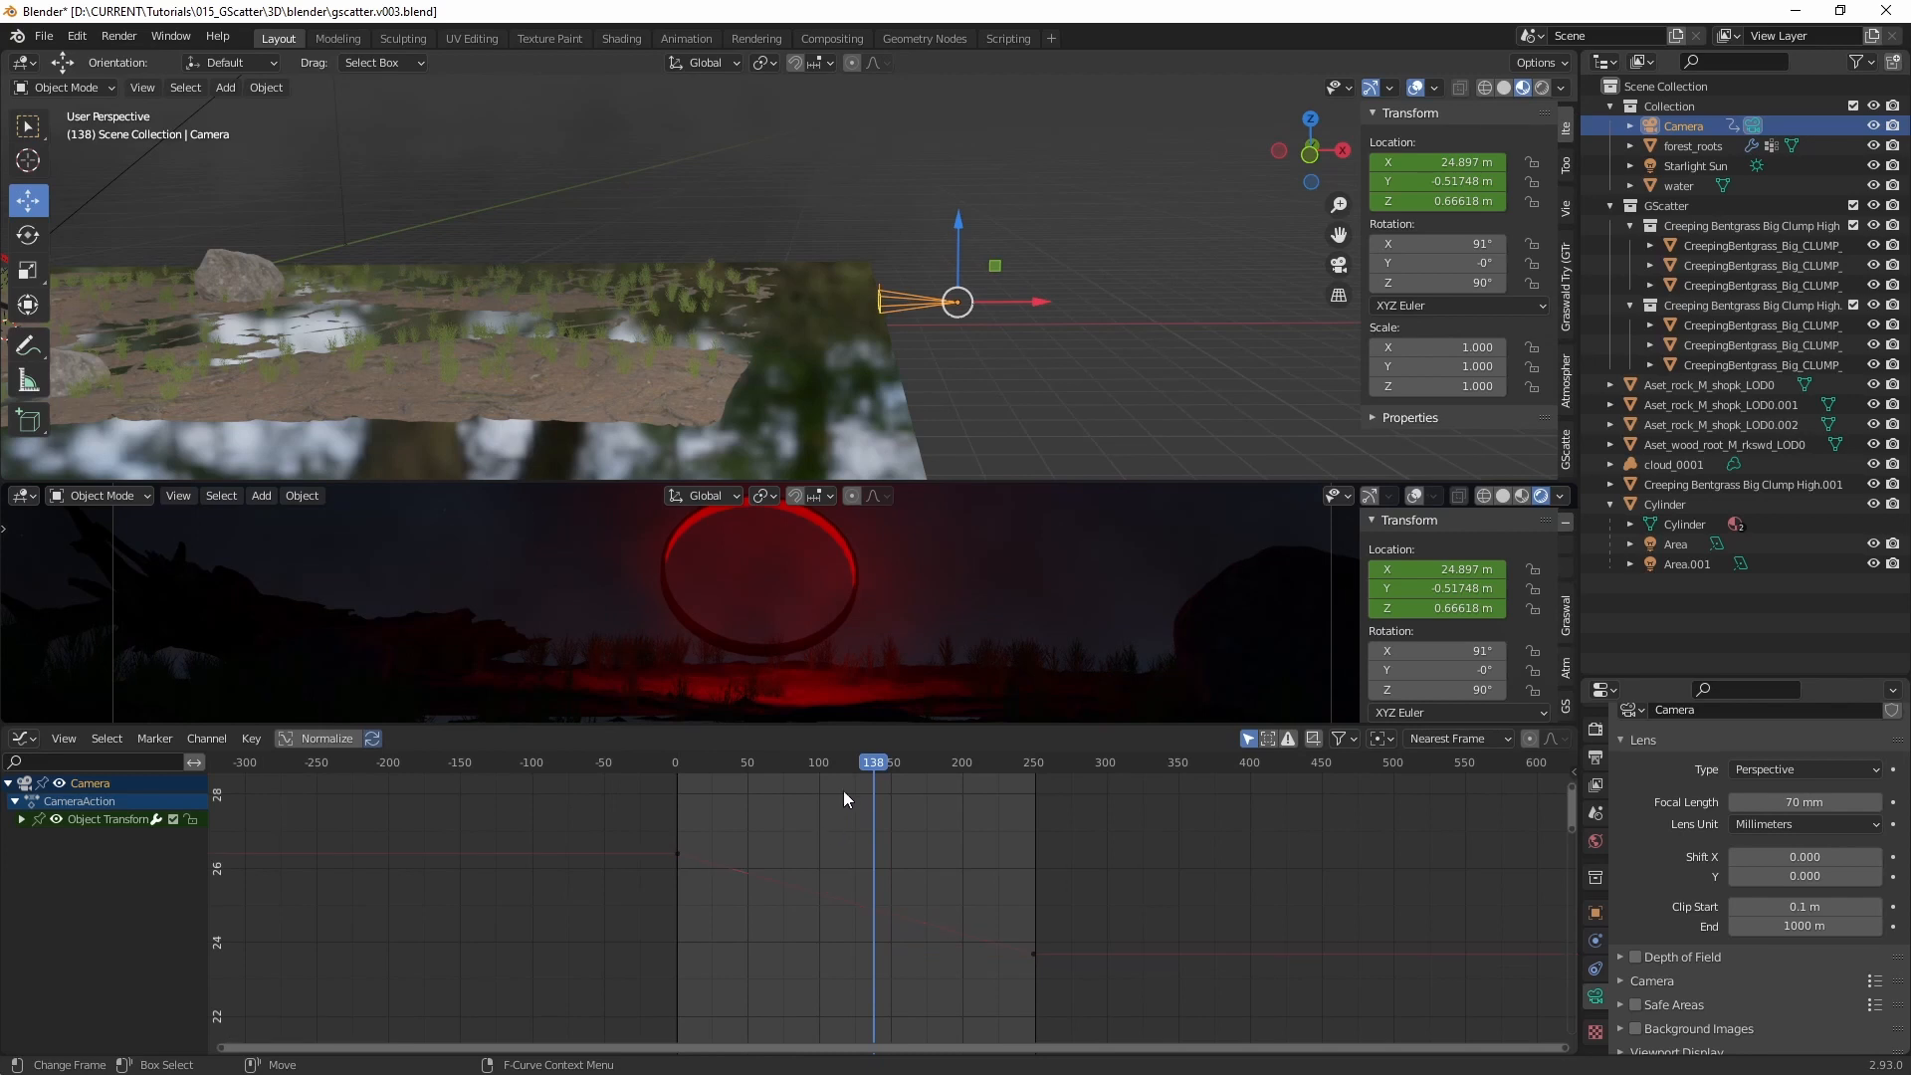
Step: Shrink the Graph Editor and play the camera push-in from near the start in the rendered camera view
{"action": "left_click", "coordinate": [852, 762]}
{"action": "left_click_drag", "start_coordinate": [852, 763], "coordinate": [703, 770]}
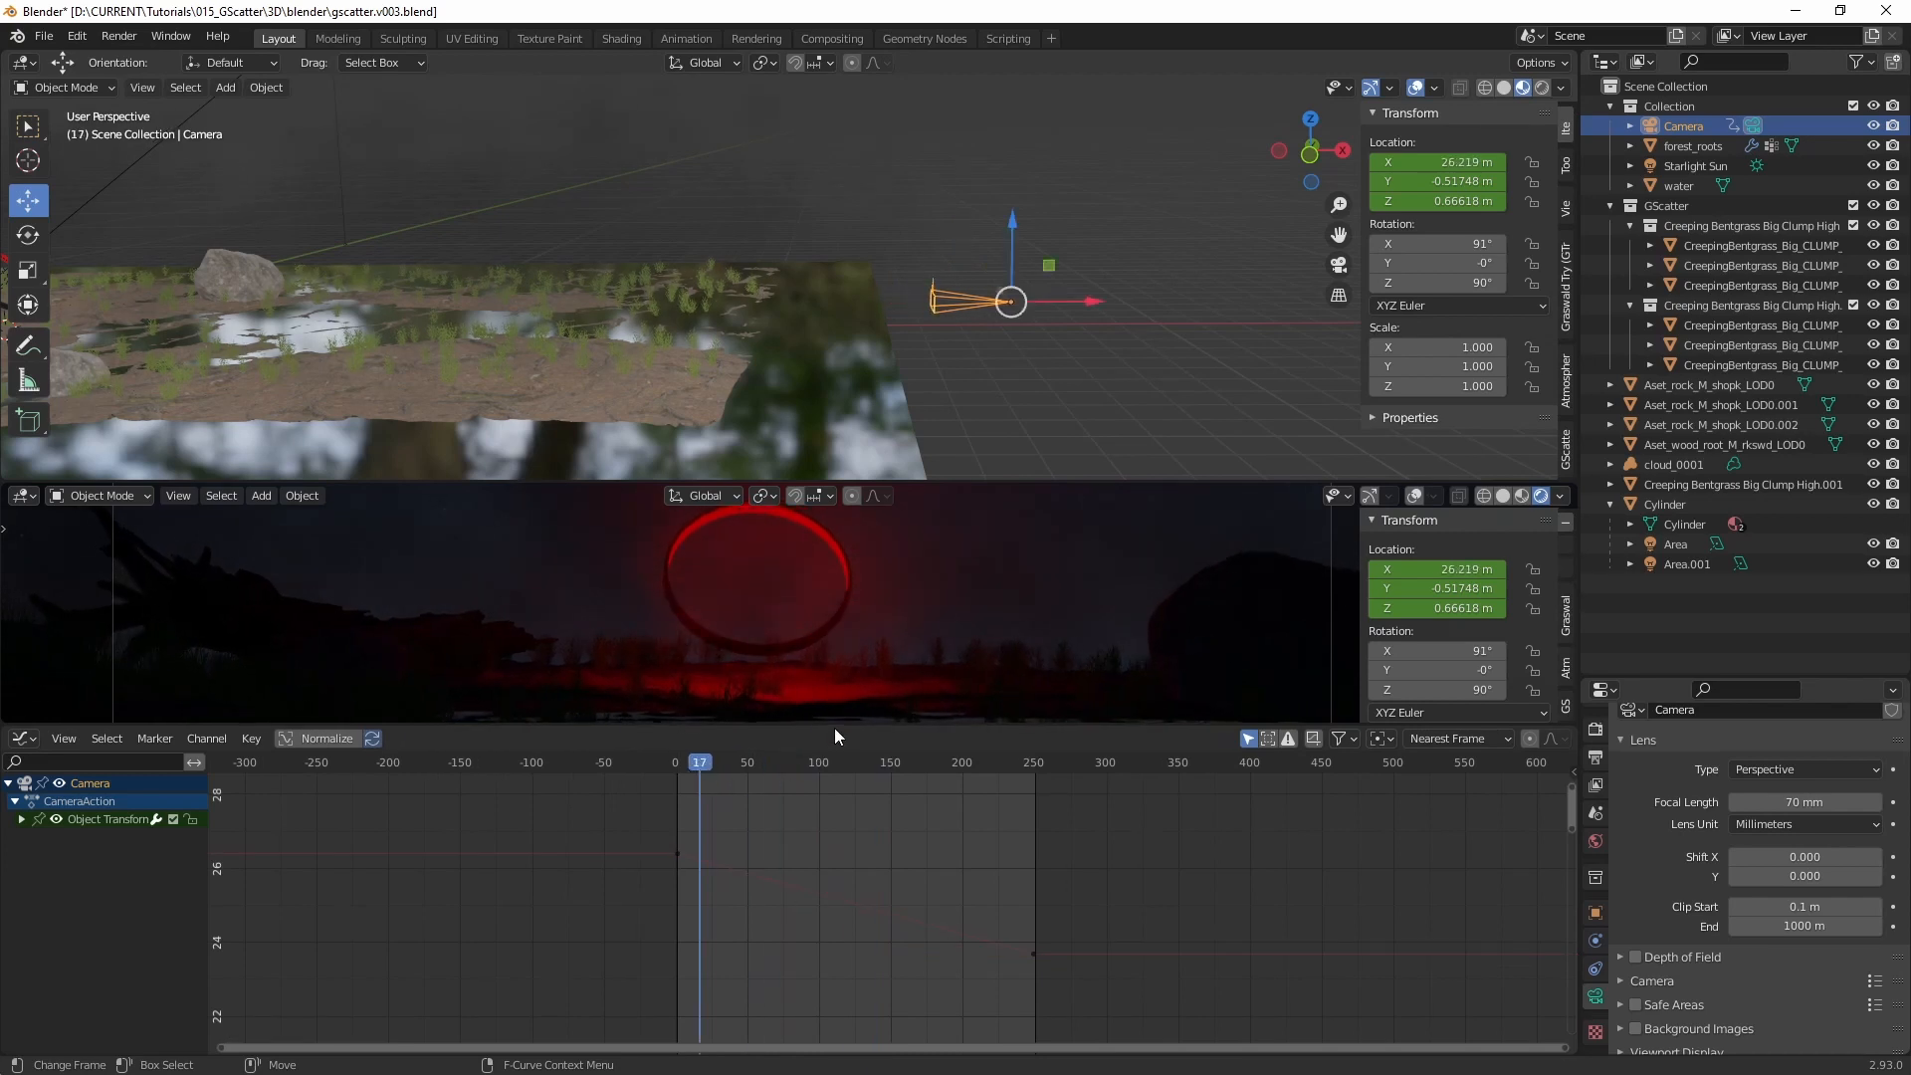
{"action": "left_click_drag", "start_coordinate": [834, 729], "coordinate": [834, 918]}
{"action": "key", "text": "space"}
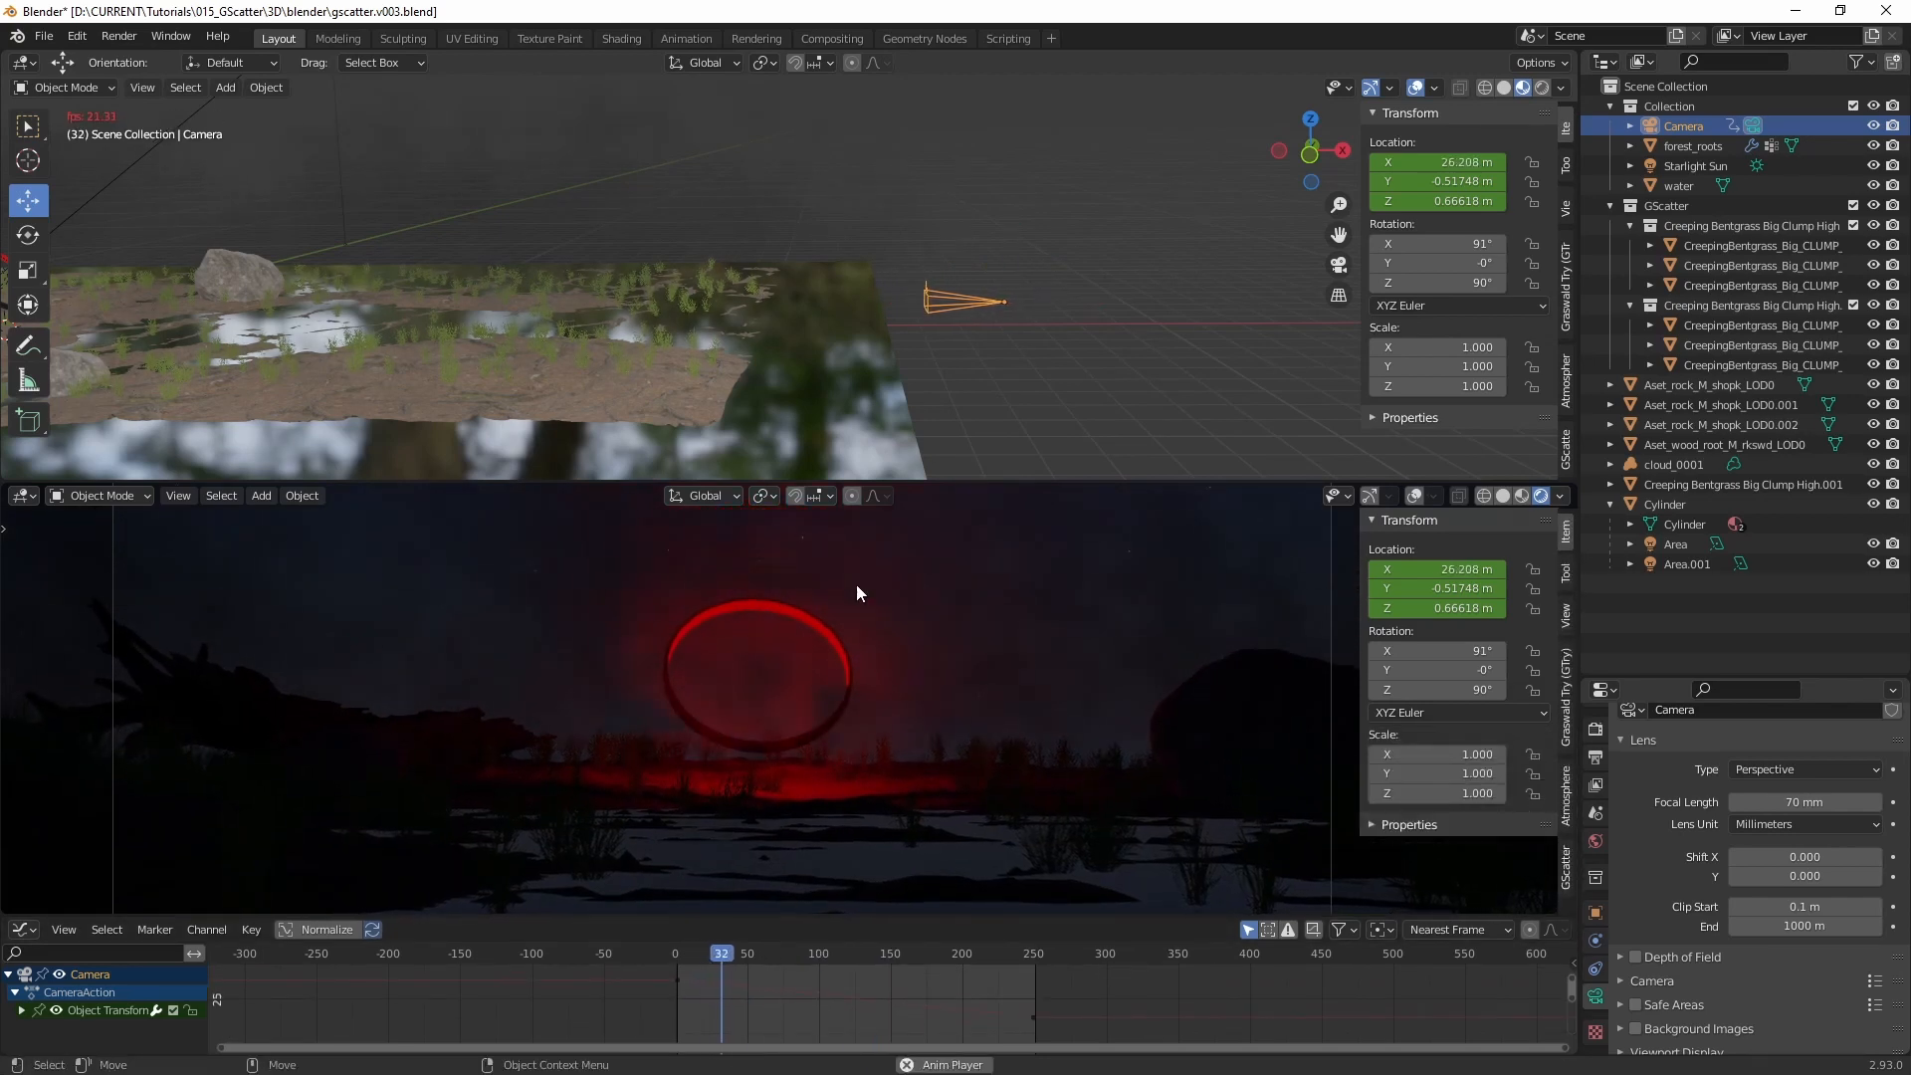
{"action": "mouse_move", "coordinate": [842, 628]}
{"action": "right_mouse_down", "text": "alt"}
{"action": "mouse_move", "coordinate": [826, 659]}
{"action": "mouse_move", "coordinate": [840, 651]}
{"action": "right_mouse_up", "text": "alt"}
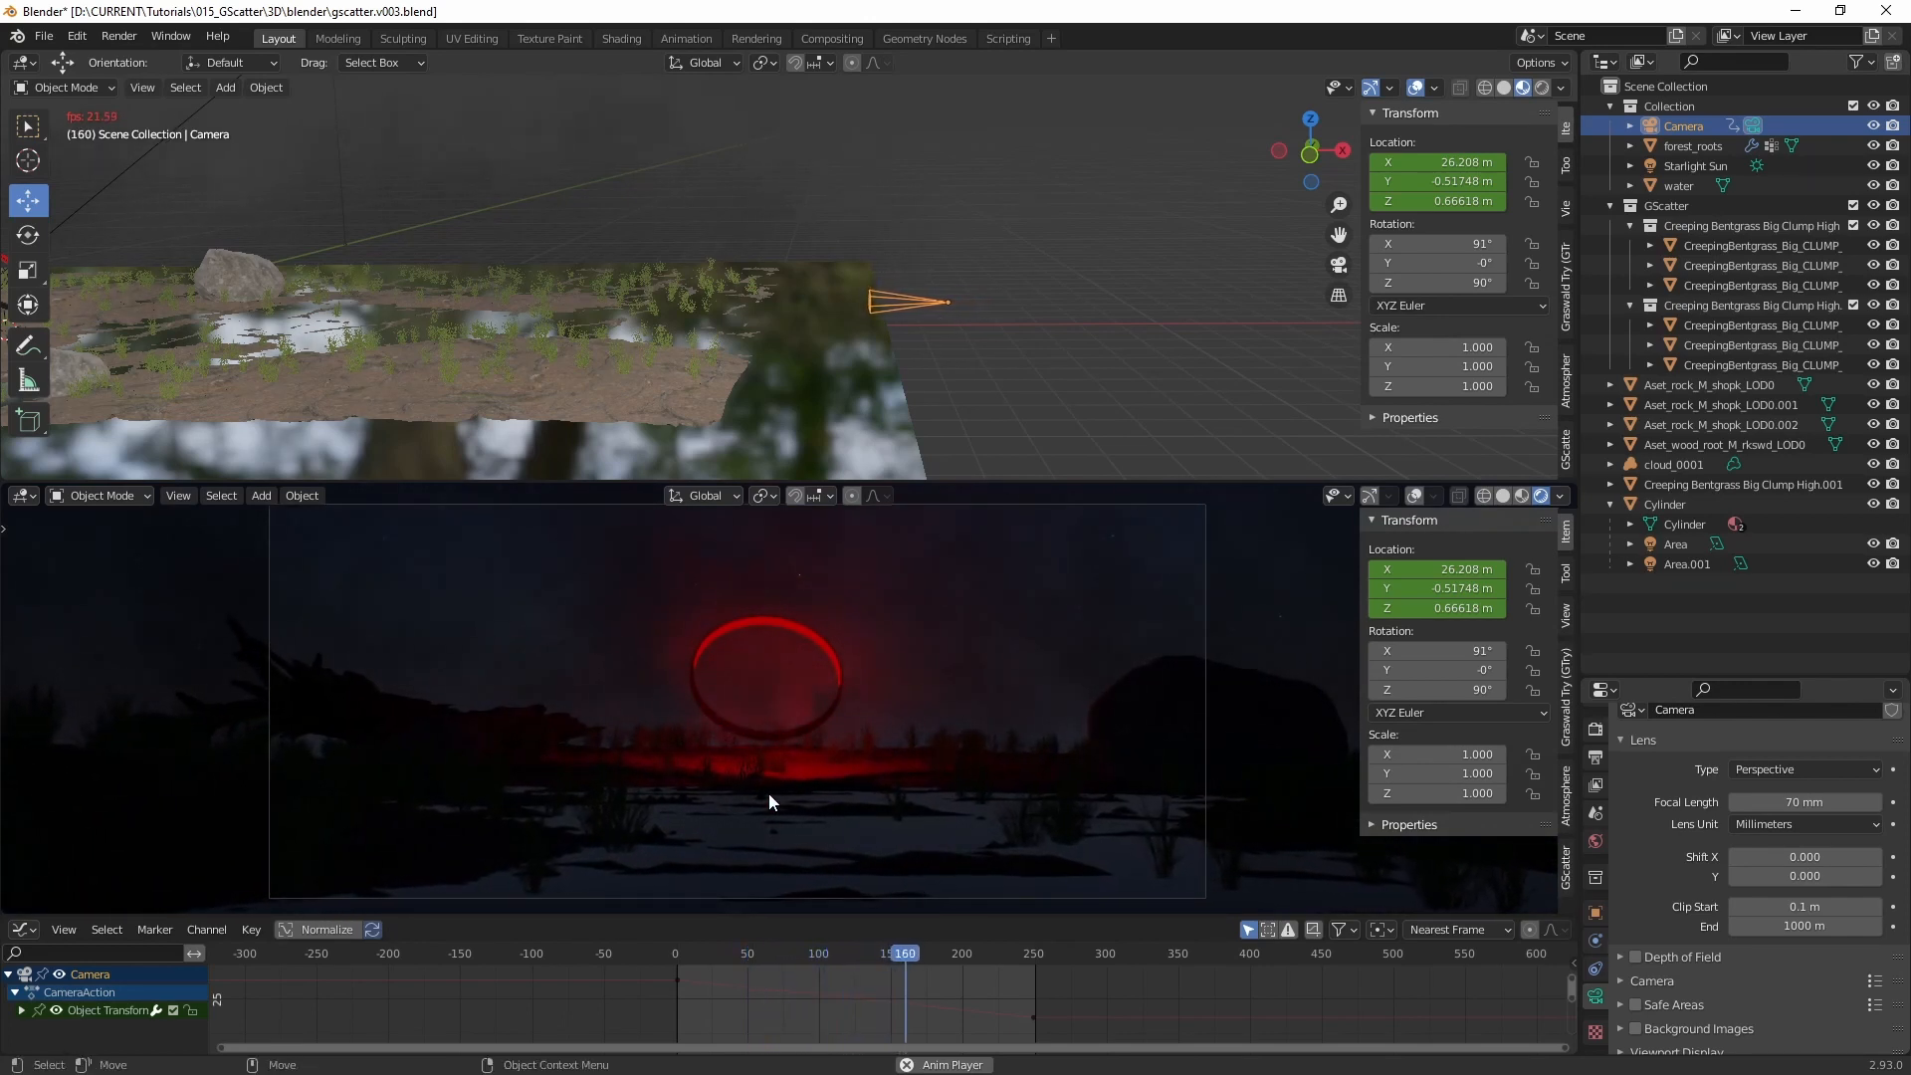
{"action": "key", "text": "space"}
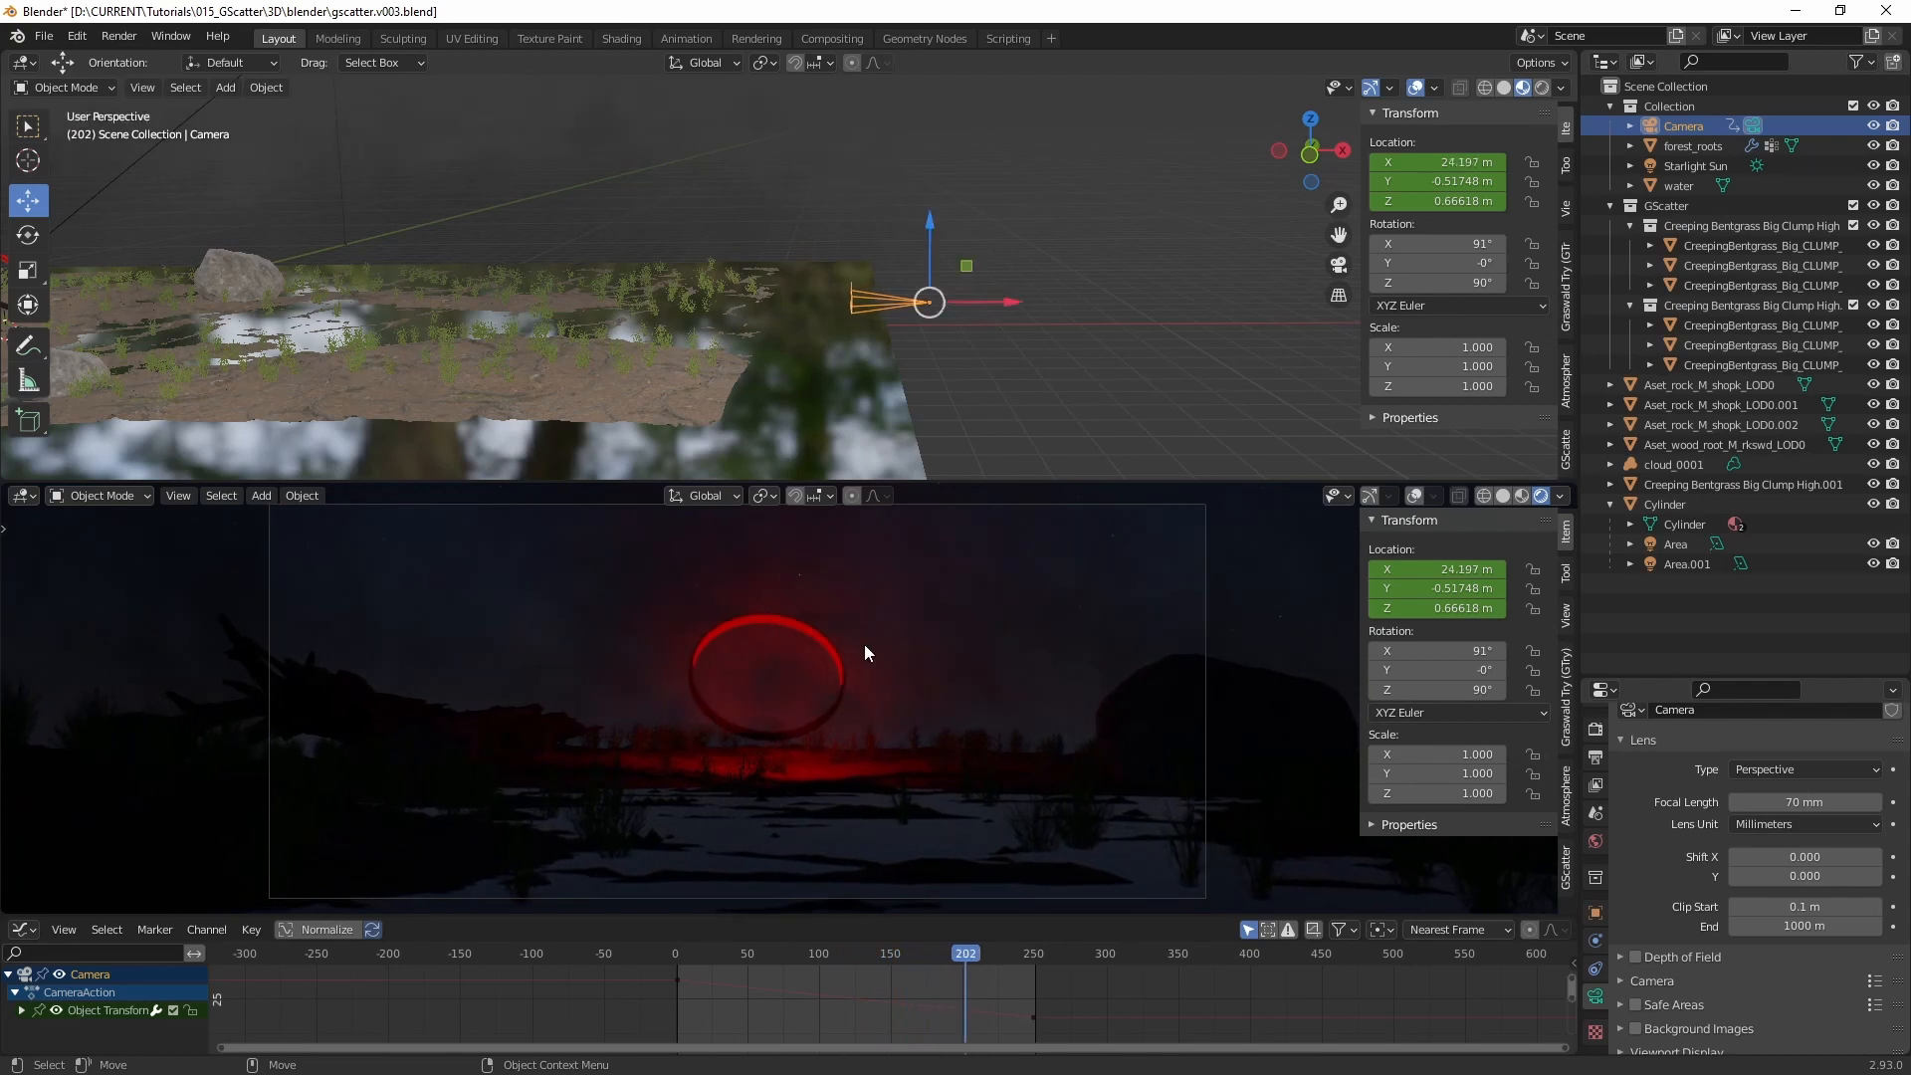
Step: Select the red floating ring in the upper viewport
{"action": "middle_click_drag", "start_coordinate": [559, 400], "coordinate": [1149, 353]}
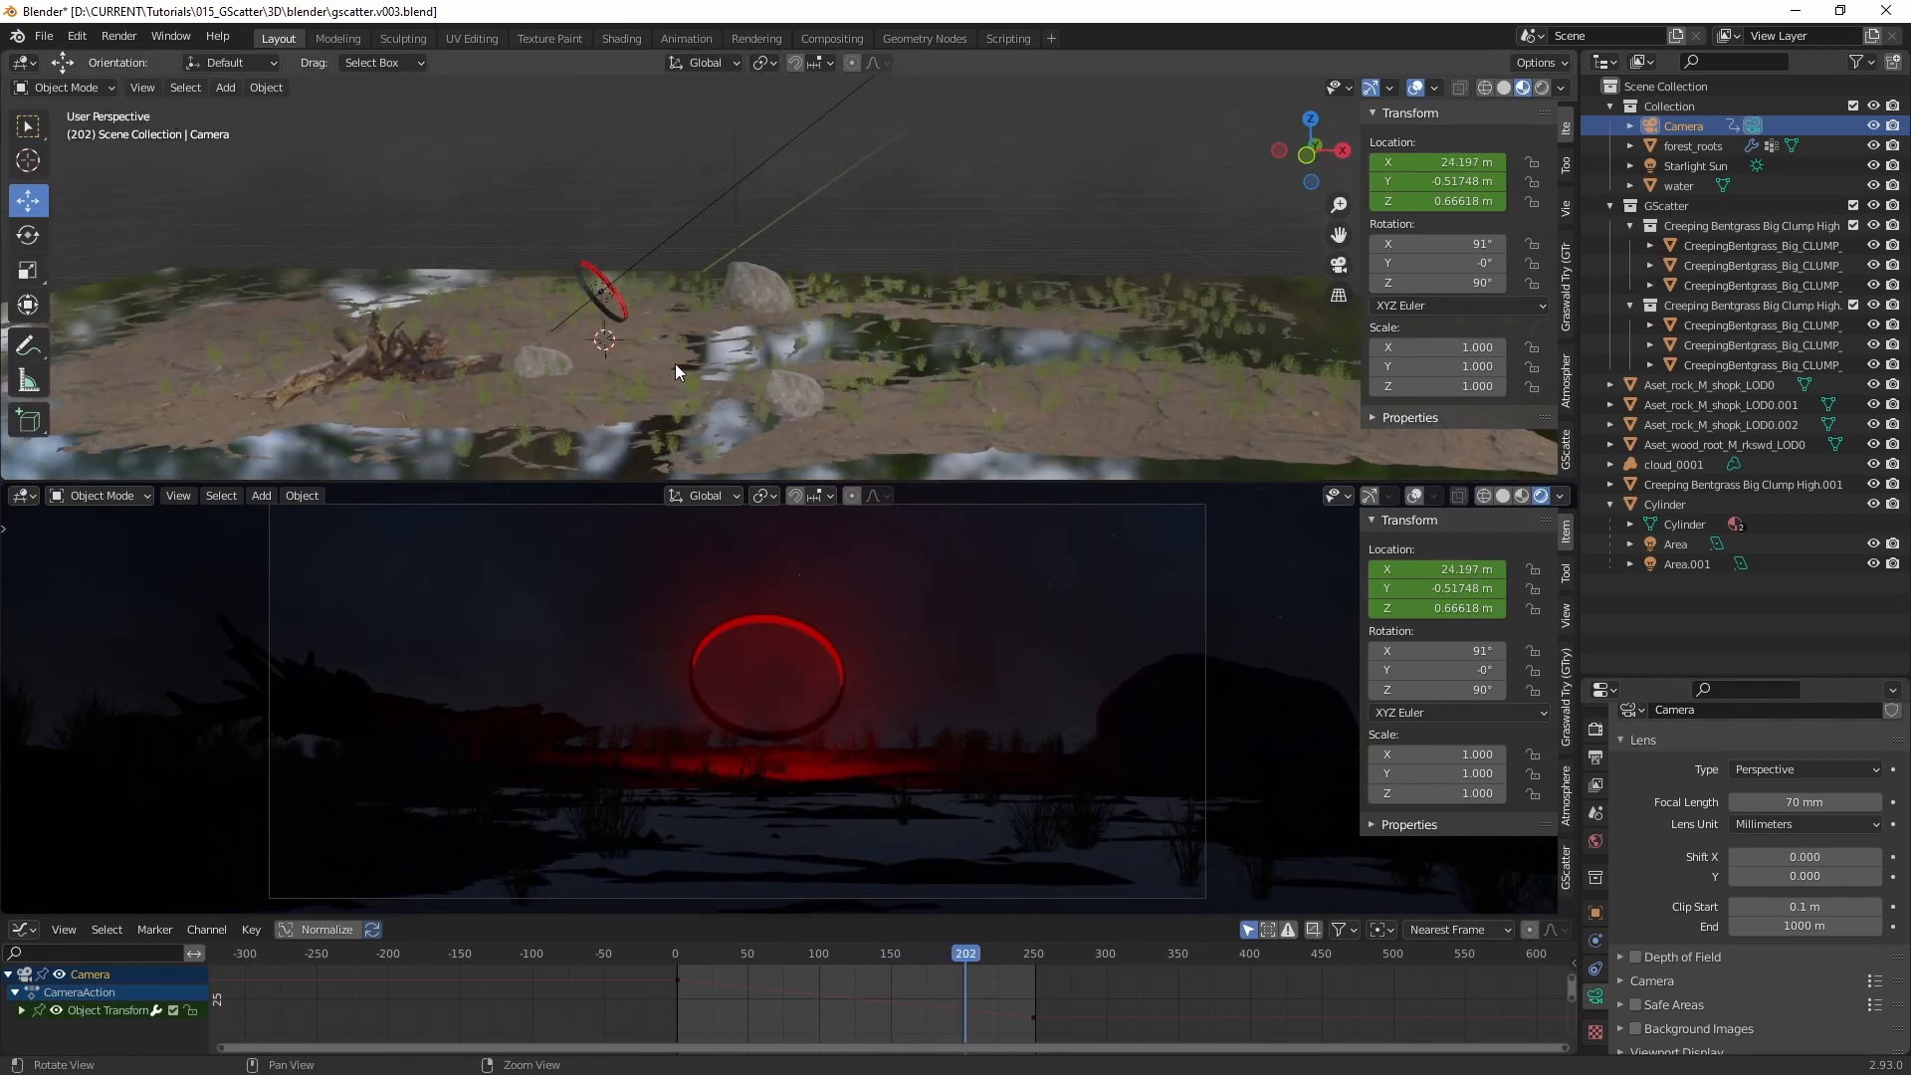
{"action": "middle_click_drag", "start_coordinate": [675, 372], "coordinate": [827, 268]}
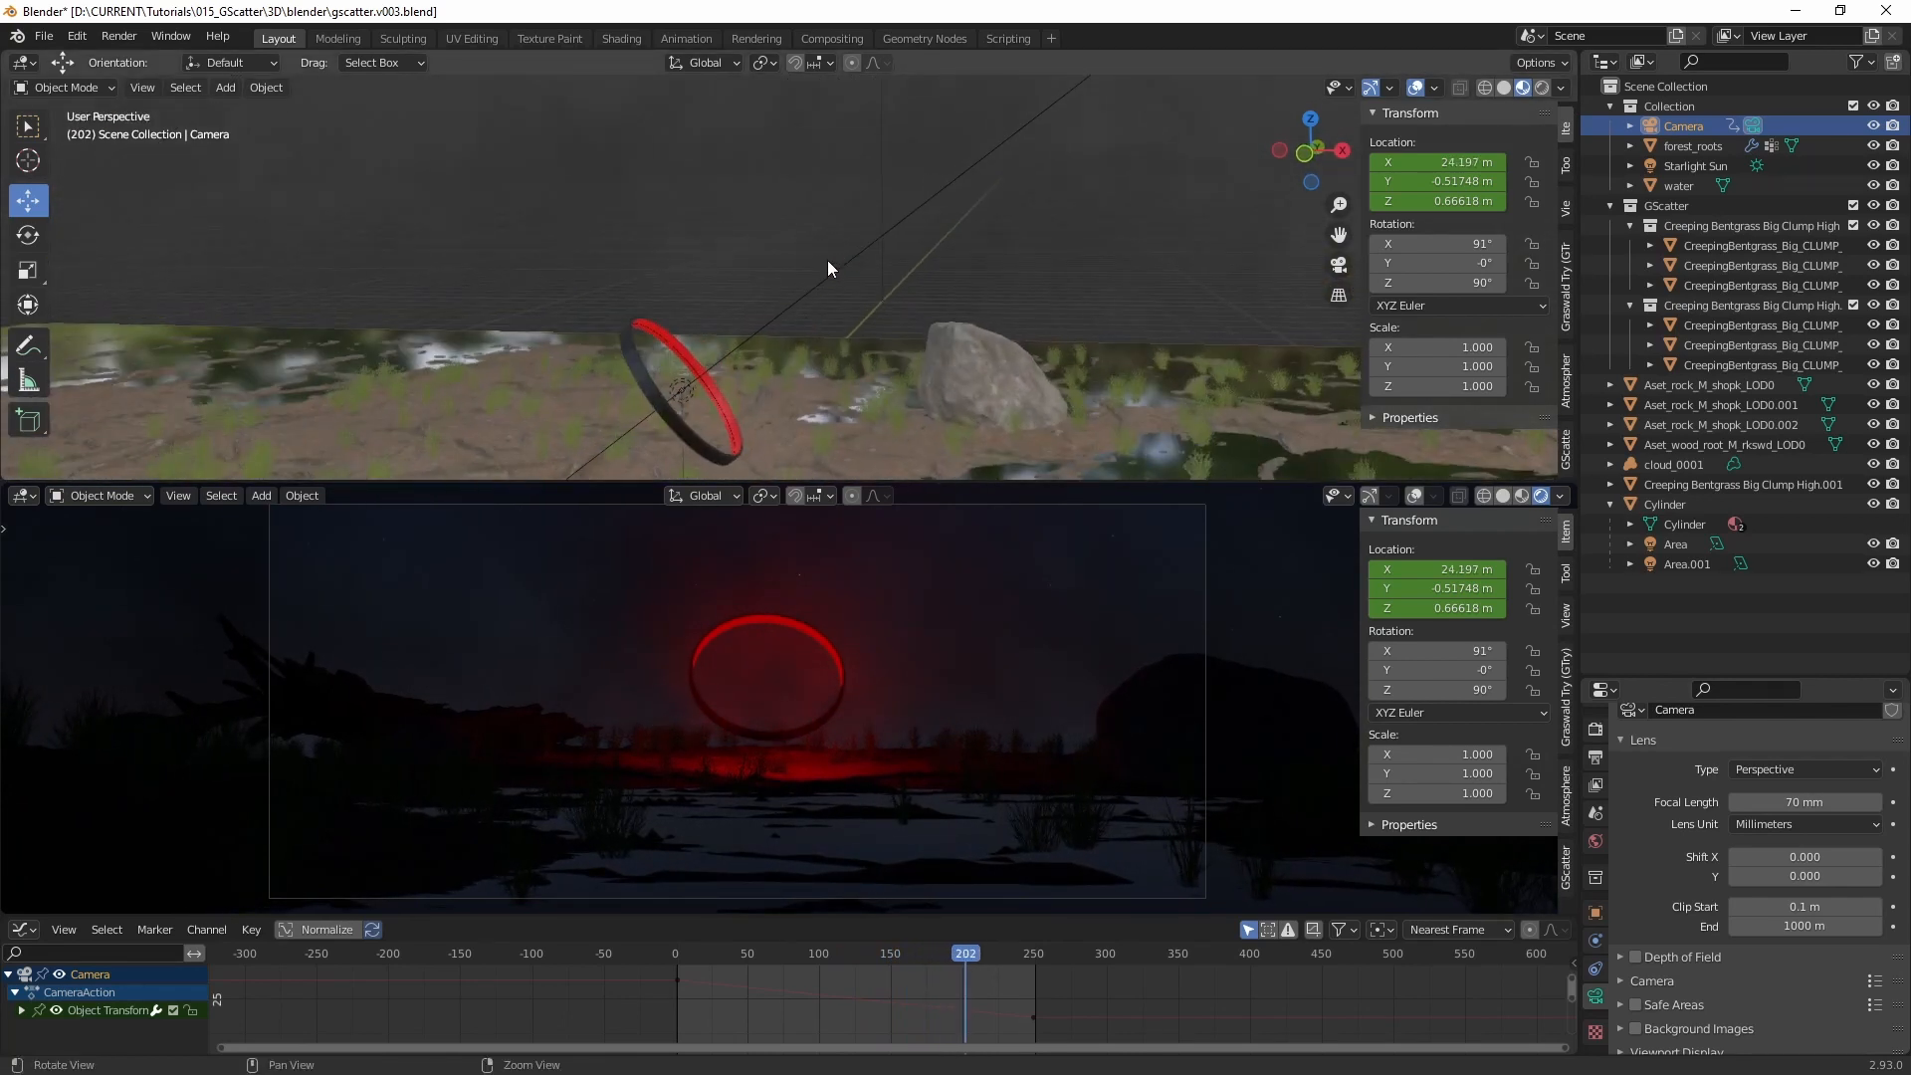
{"action": "left_click", "coordinate": [625, 344]}
{"action": "left_click", "coordinate": [1717, 444]}
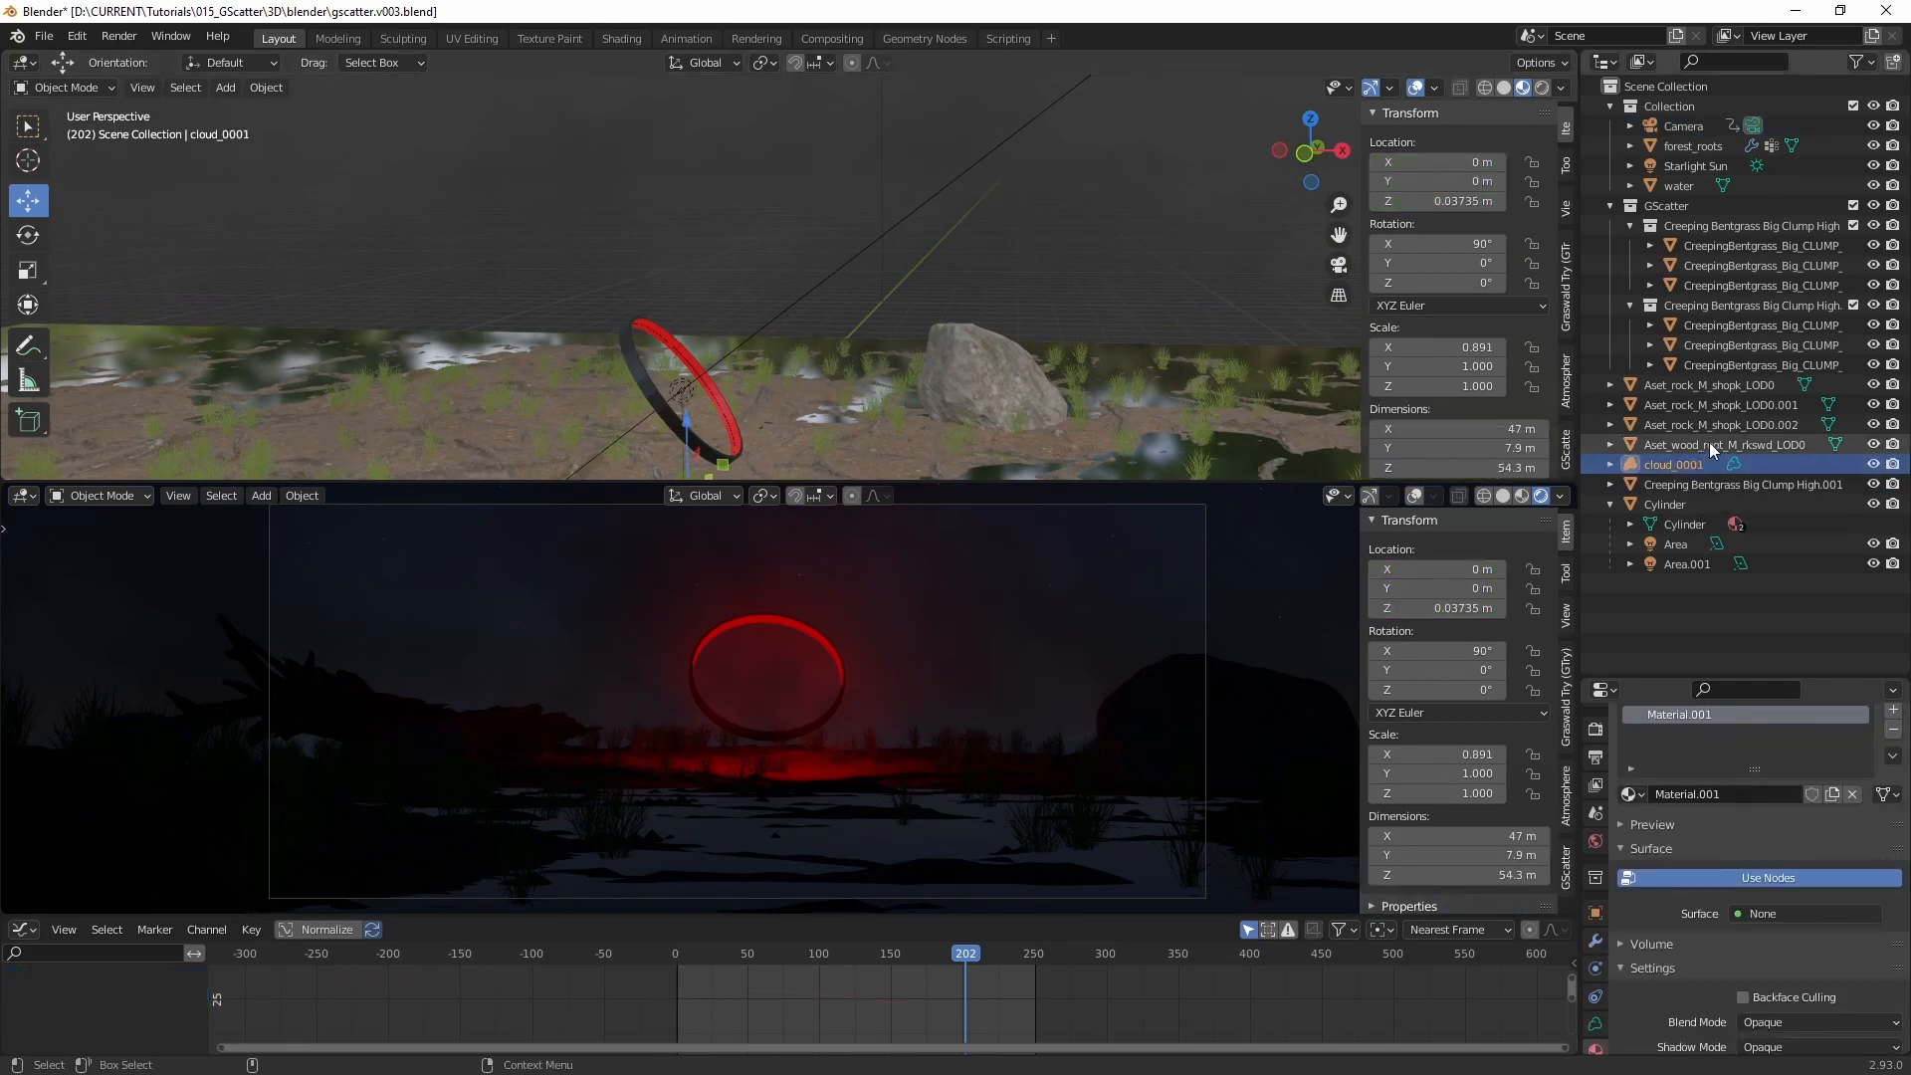
{"action": "middle_click_drag", "start_coordinate": [649, 434], "coordinate": [717, 263]}
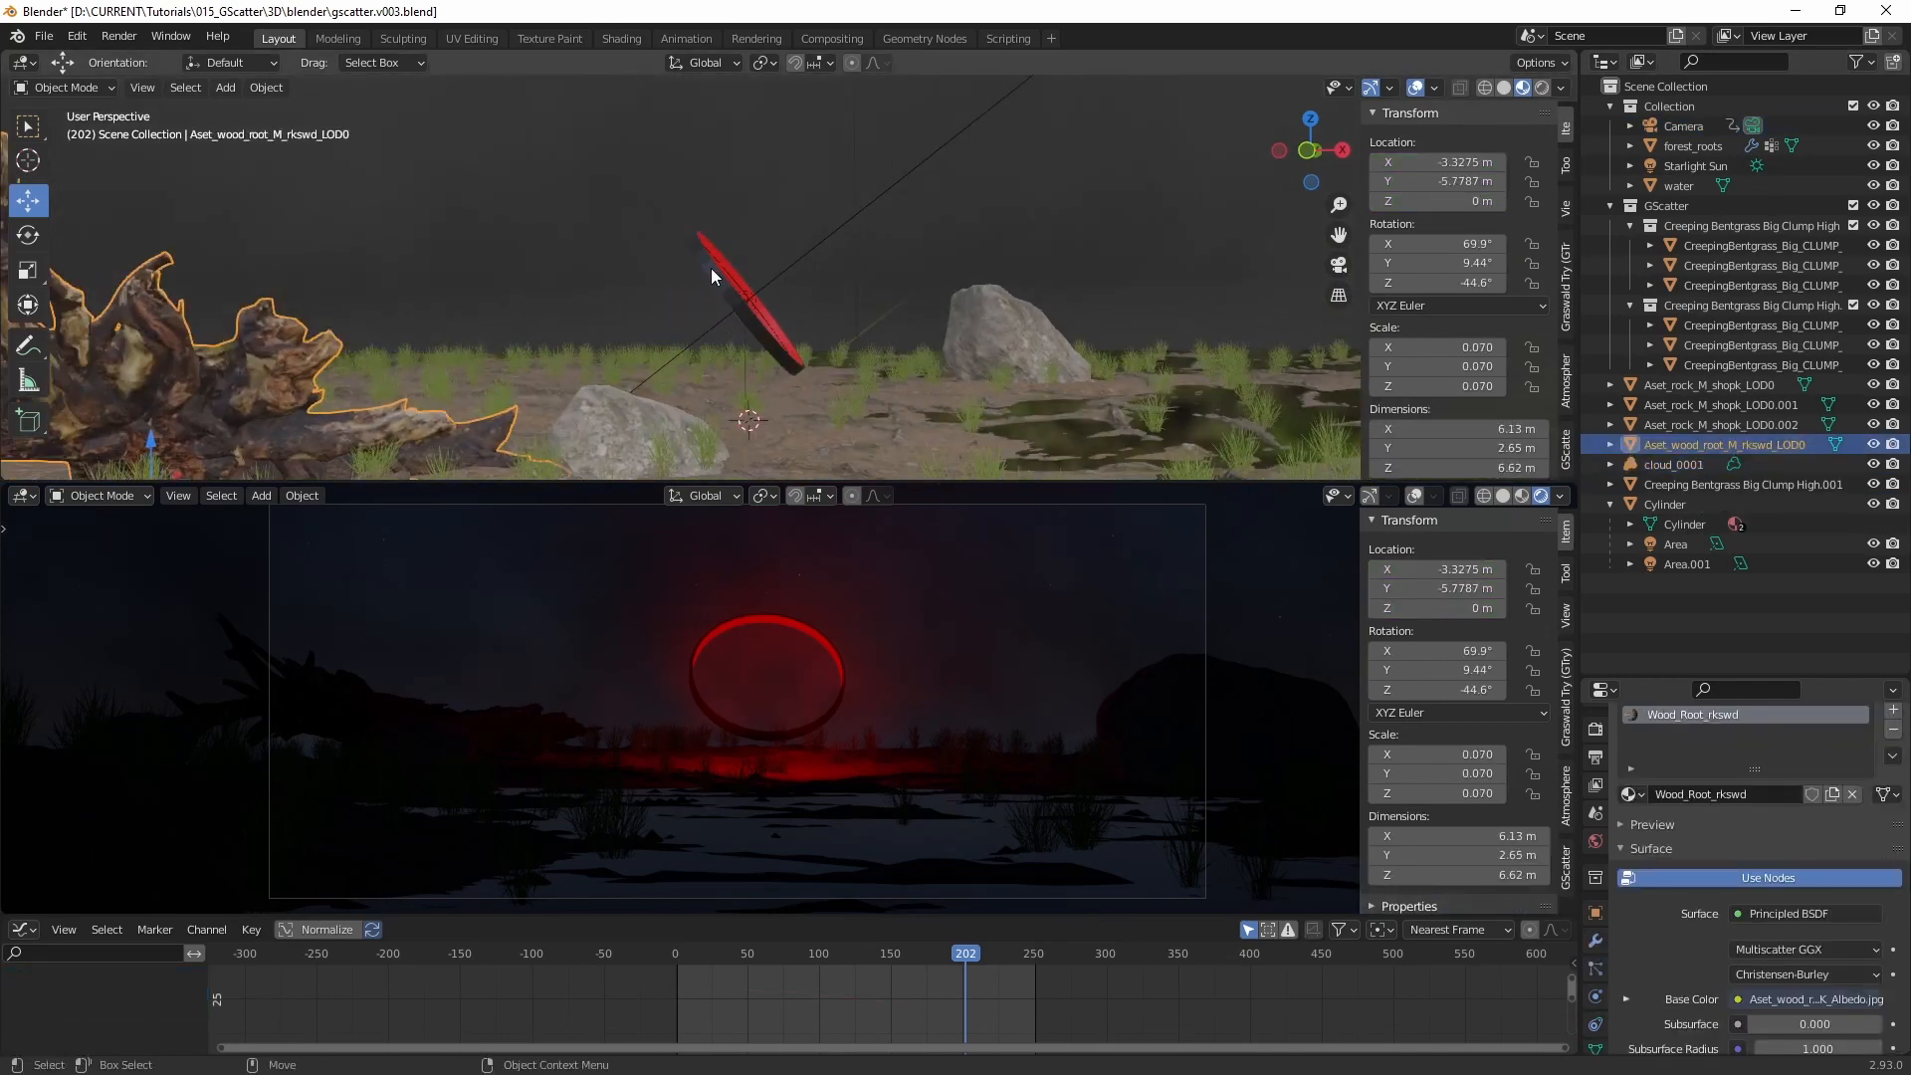
{"action": "left_click", "coordinate": [711, 267]}
{"action": "left_click", "coordinate": [713, 267]}
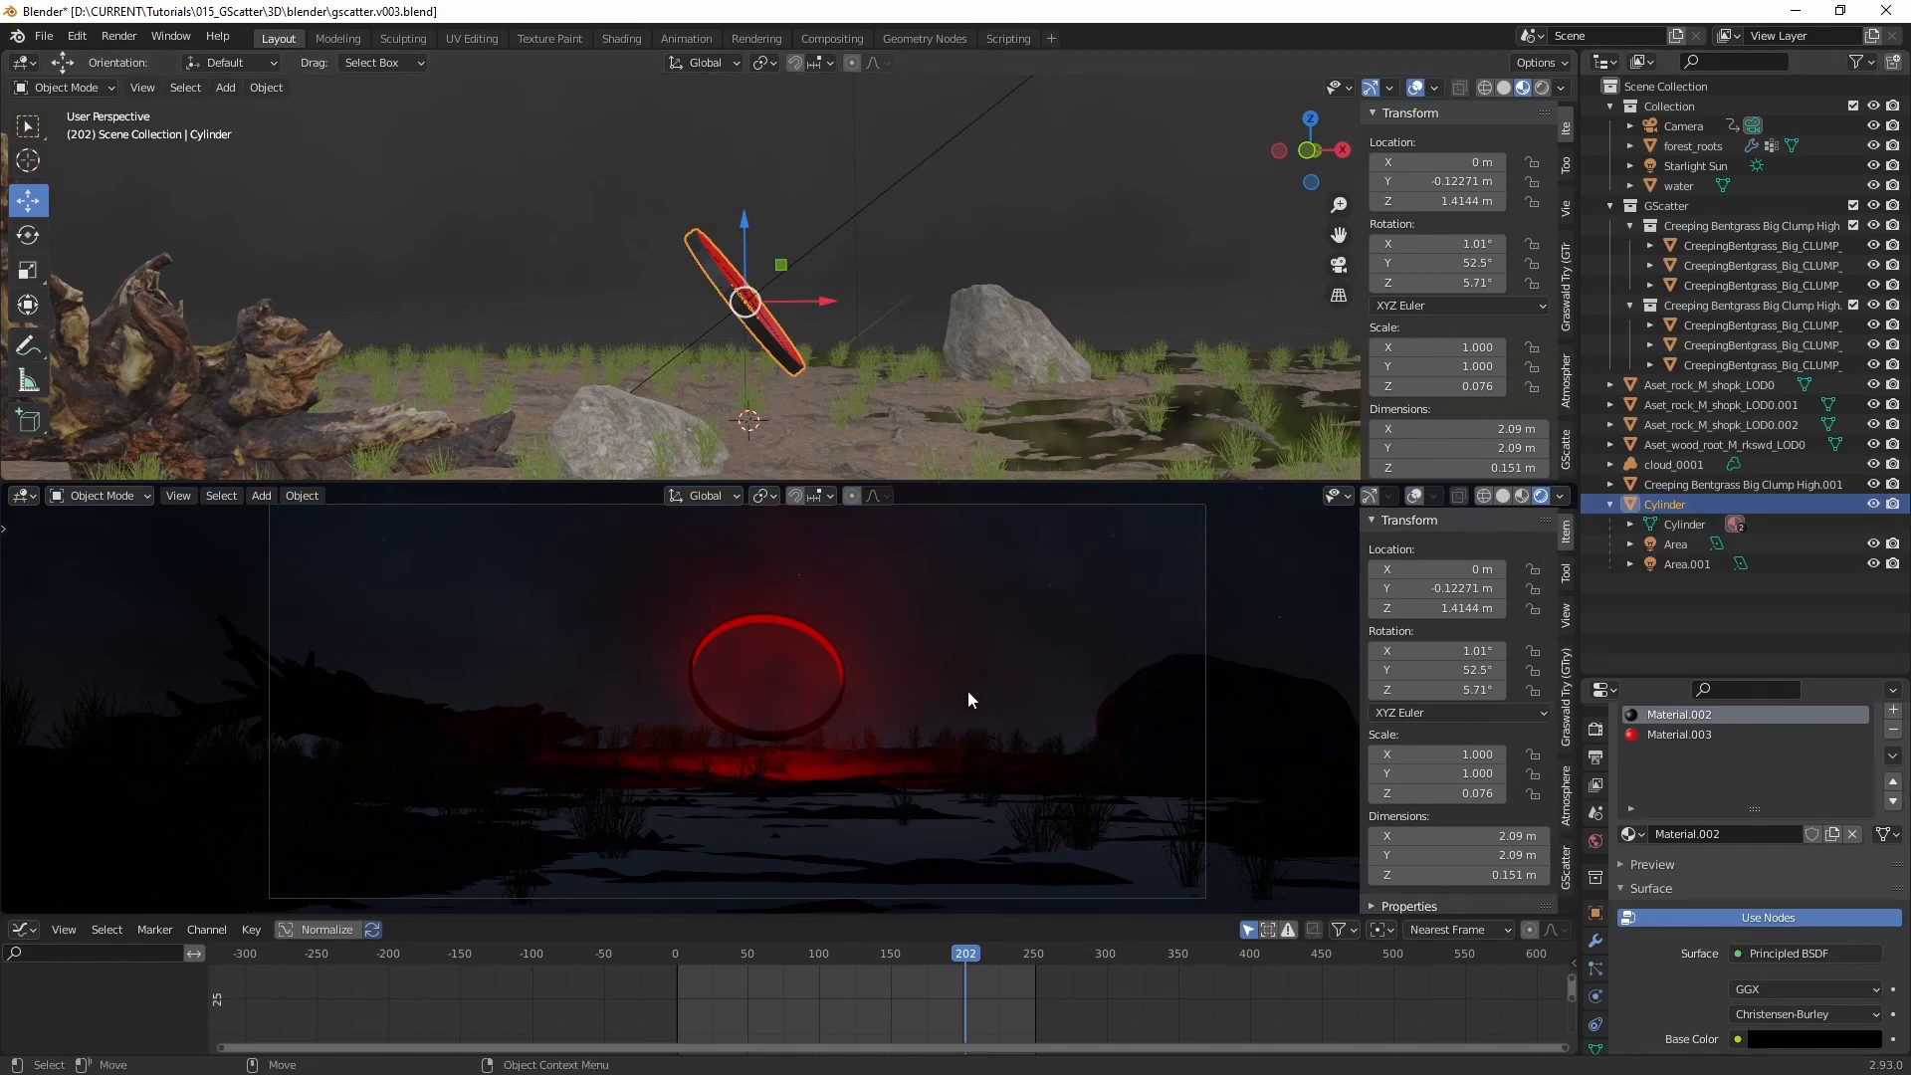
Step: Activate the Rotate tool and insert location keyframes for the ring at frame 4
{"action": "key", "text": "shift+space"}
{"action": "key", "text": "r"}
{"action": "left_click_drag", "start_coordinate": [702, 954], "coordinate": [685, 963]}
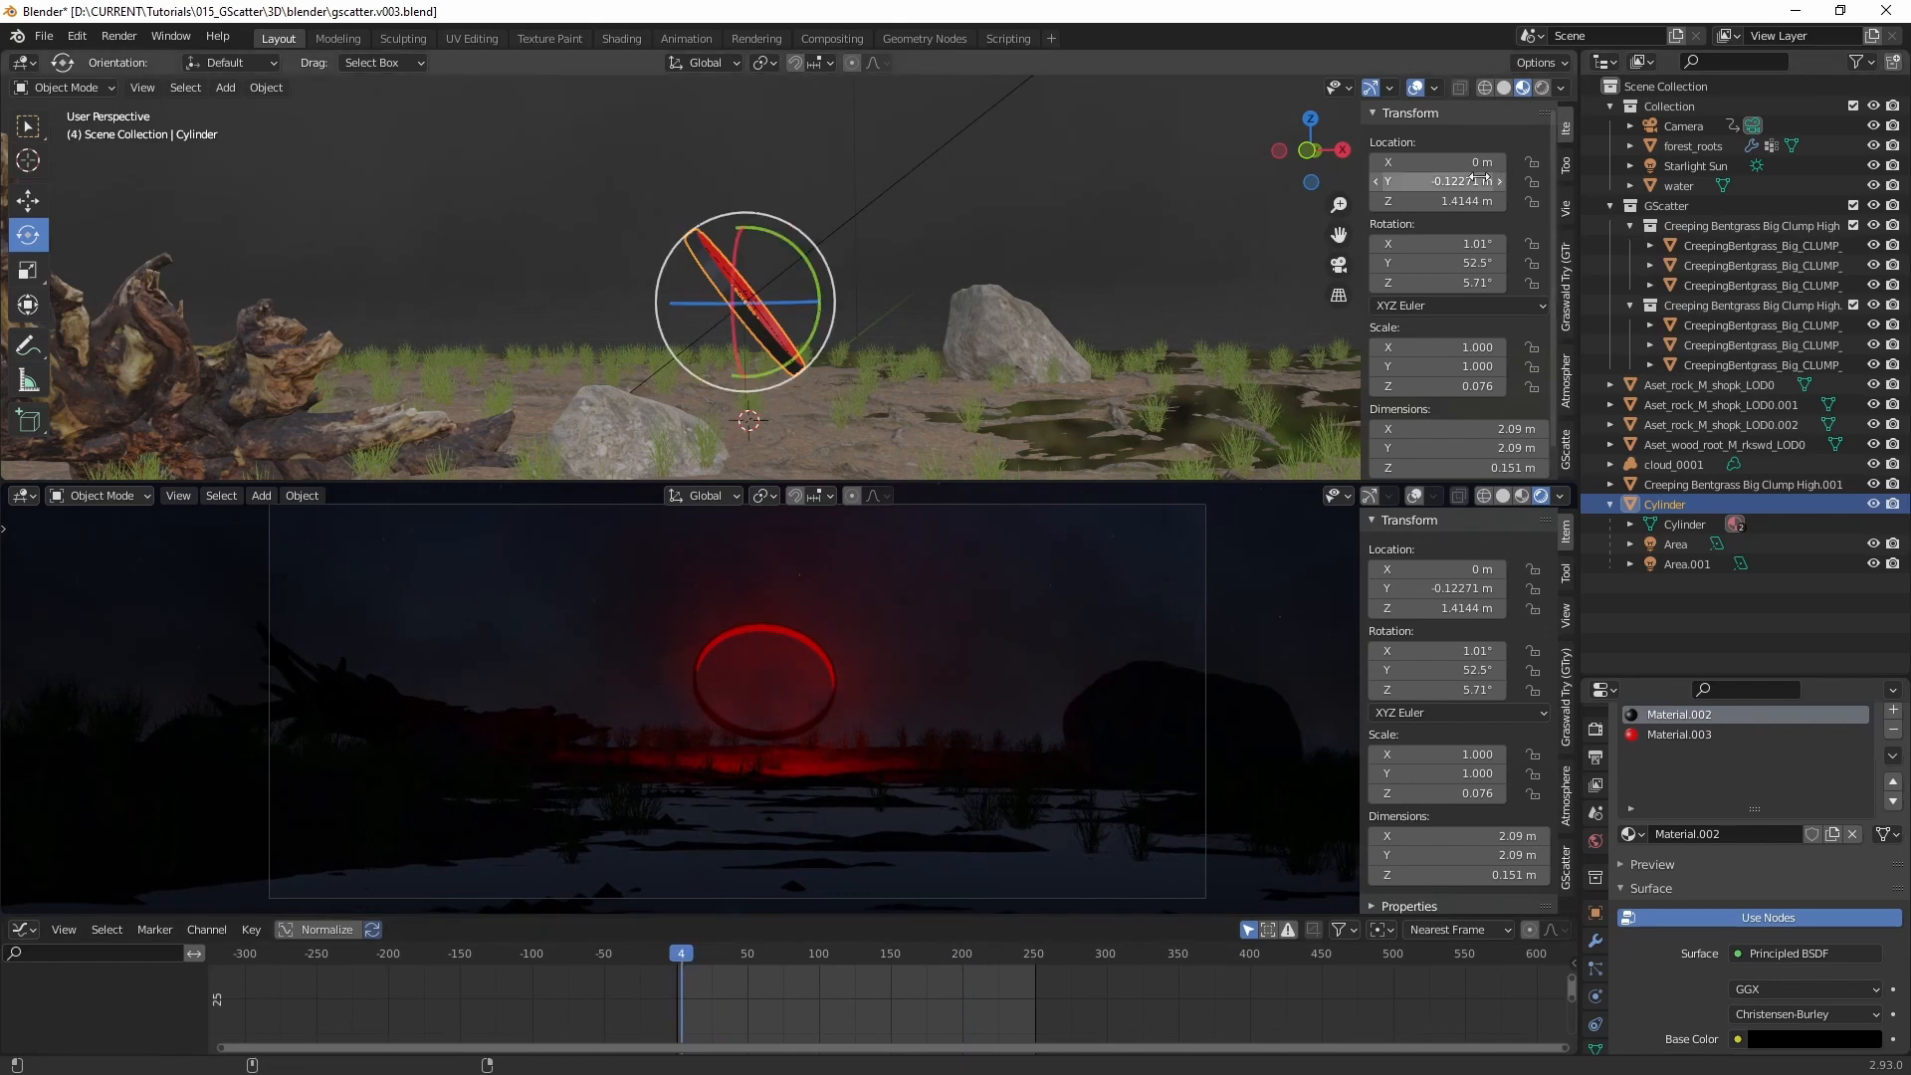
{"action": "right_click", "coordinate": [1459, 162]}
{"action": "left_click", "coordinate": [1394, 141]}
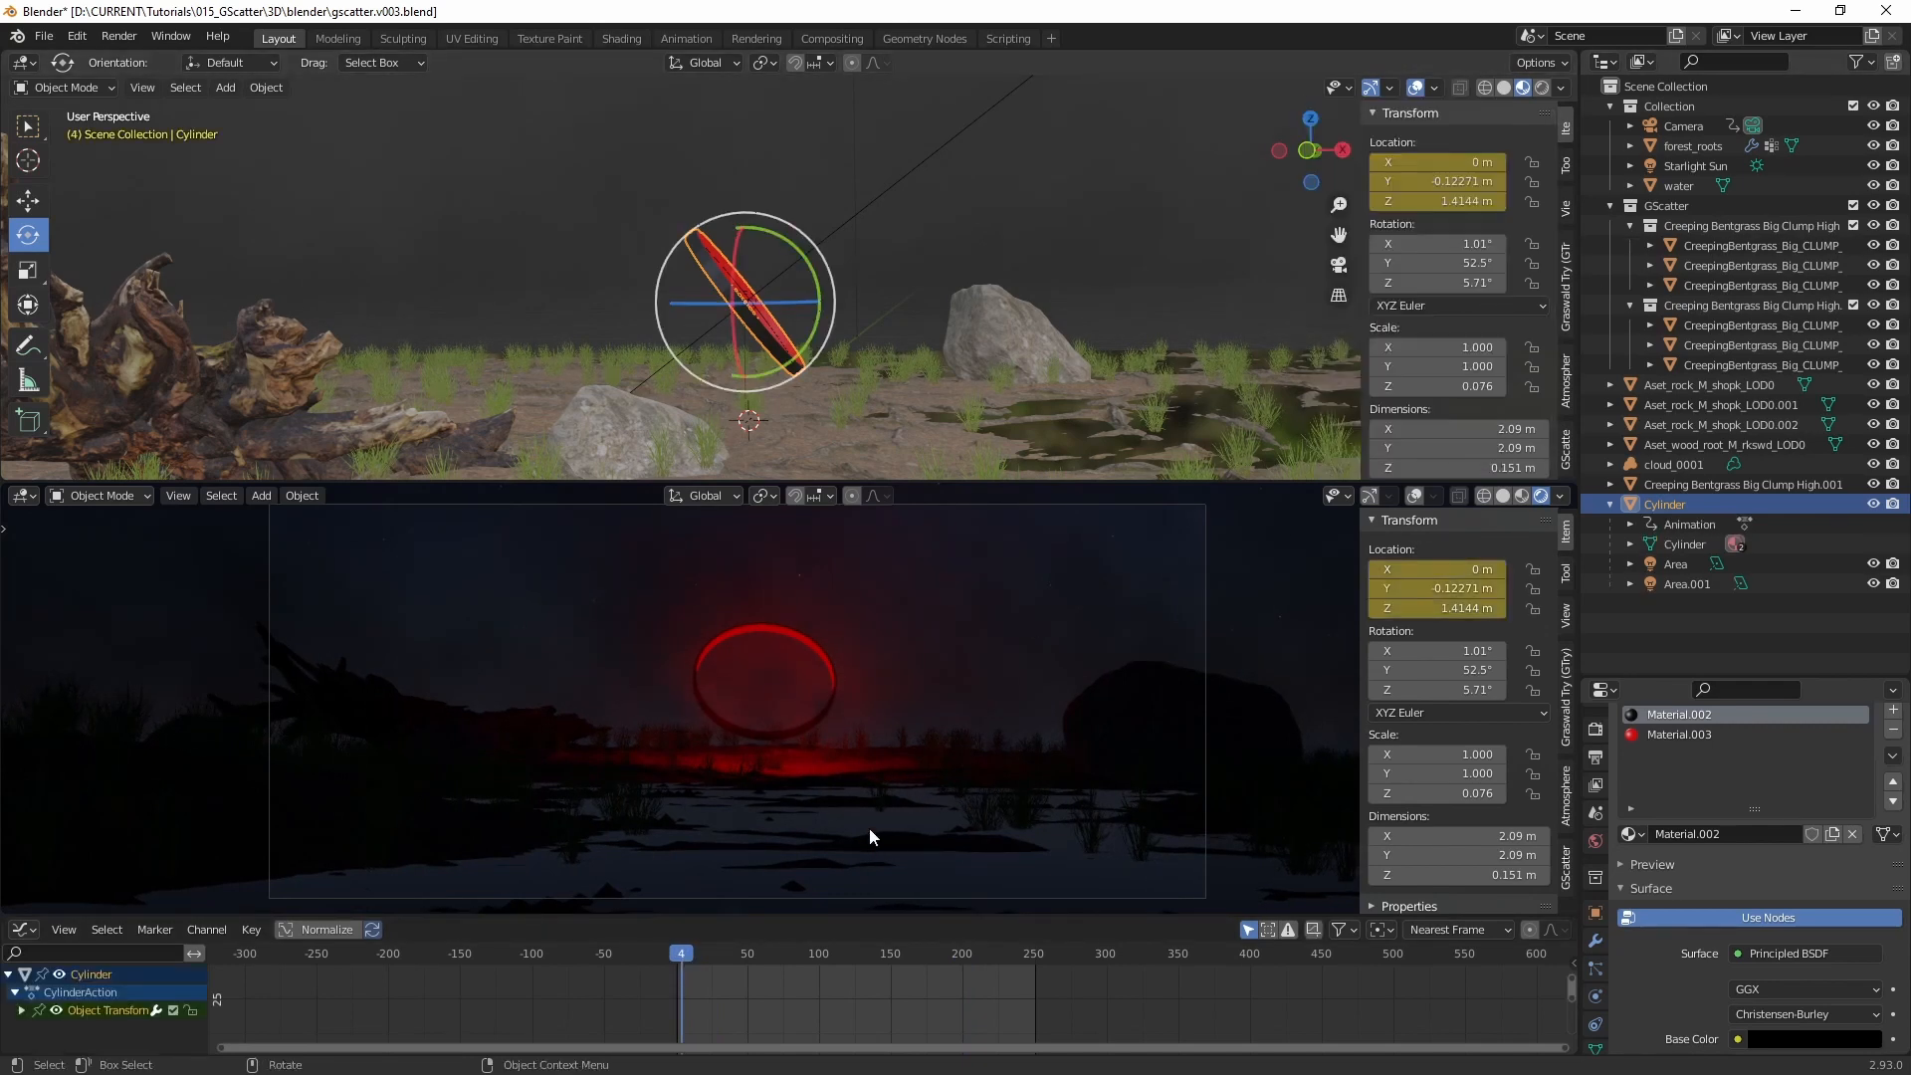
Step: At frame 95, trackball-rotate the ring to about X -86.9°, Y 81.6°, Z 78° and insert location keyframes
{"action": "left_click", "coordinate": [812, 954]}
{"action": "key", "text": "r"}
{"action": "key", "text": "r"}
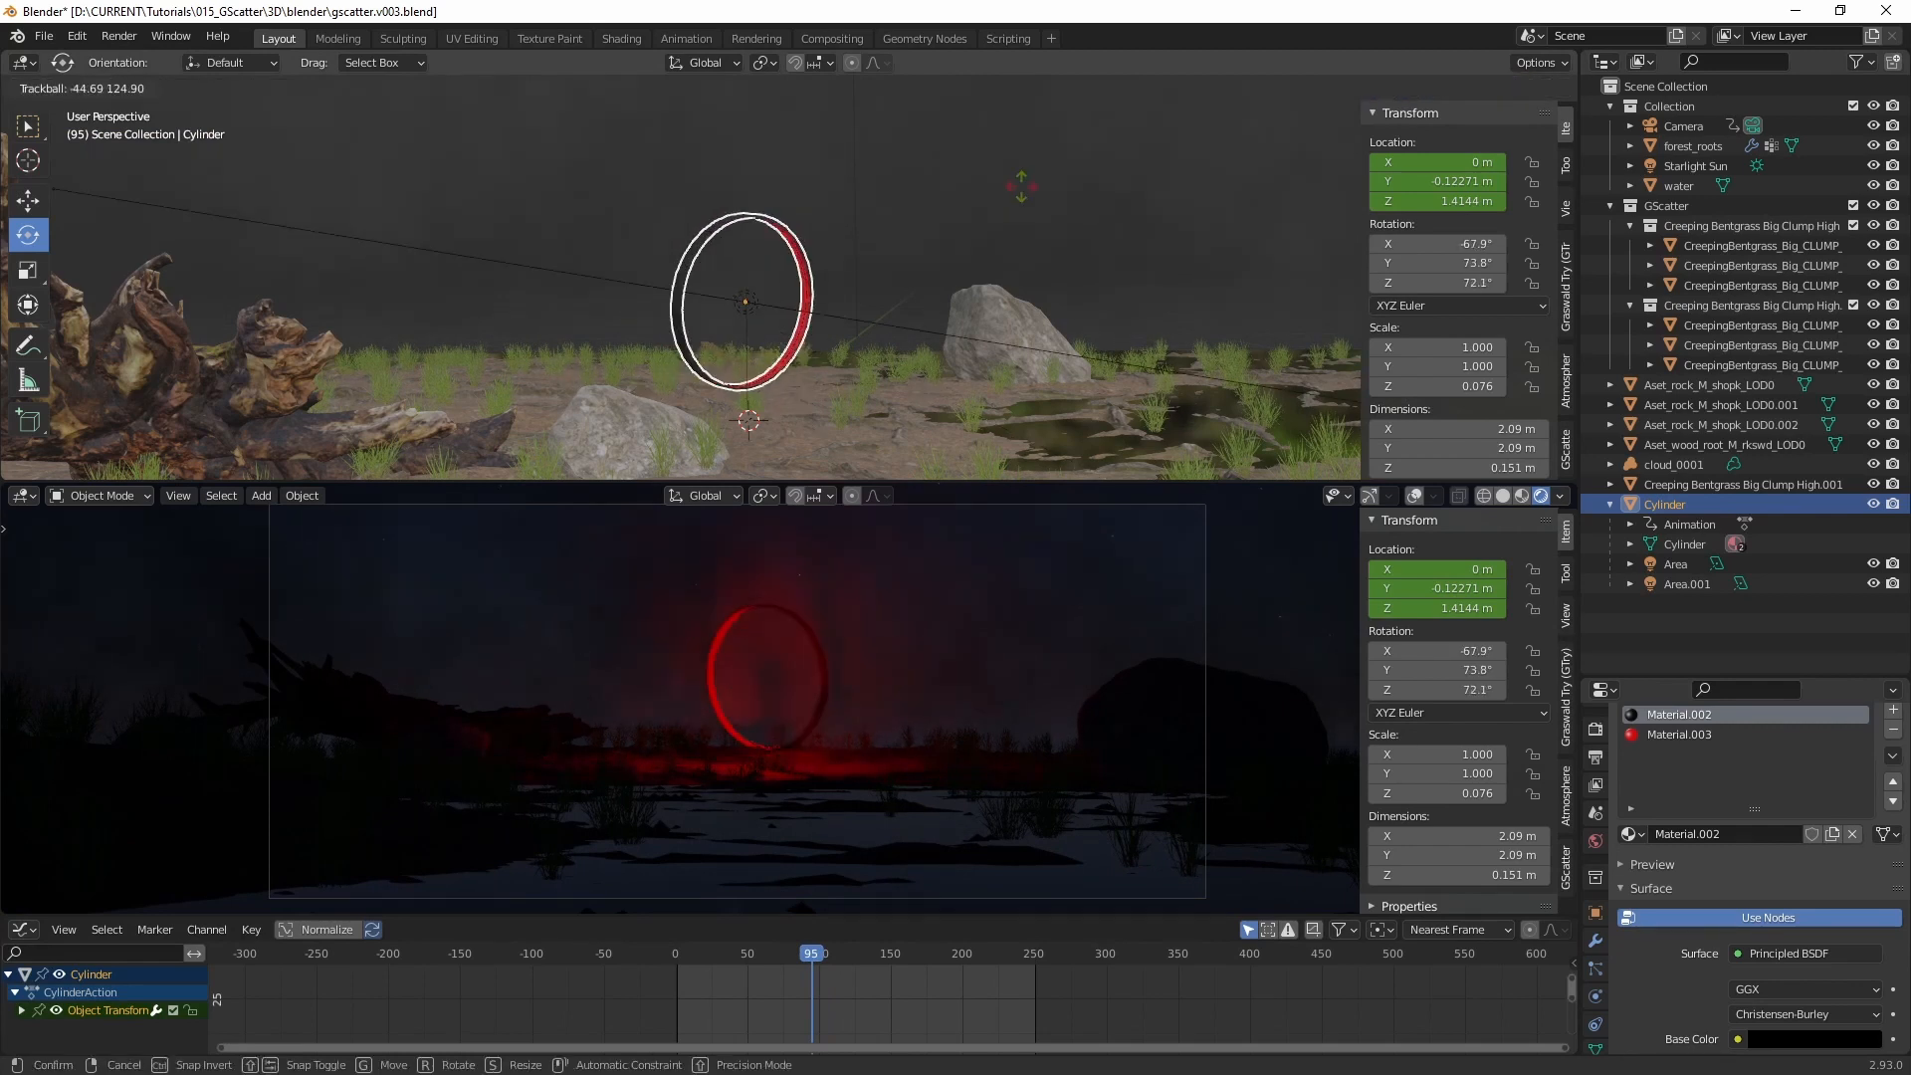
{"action": "left_click", "coordinate": [1050, 189]}
{"action": "right_click", "coordinate": [1469, 161]}
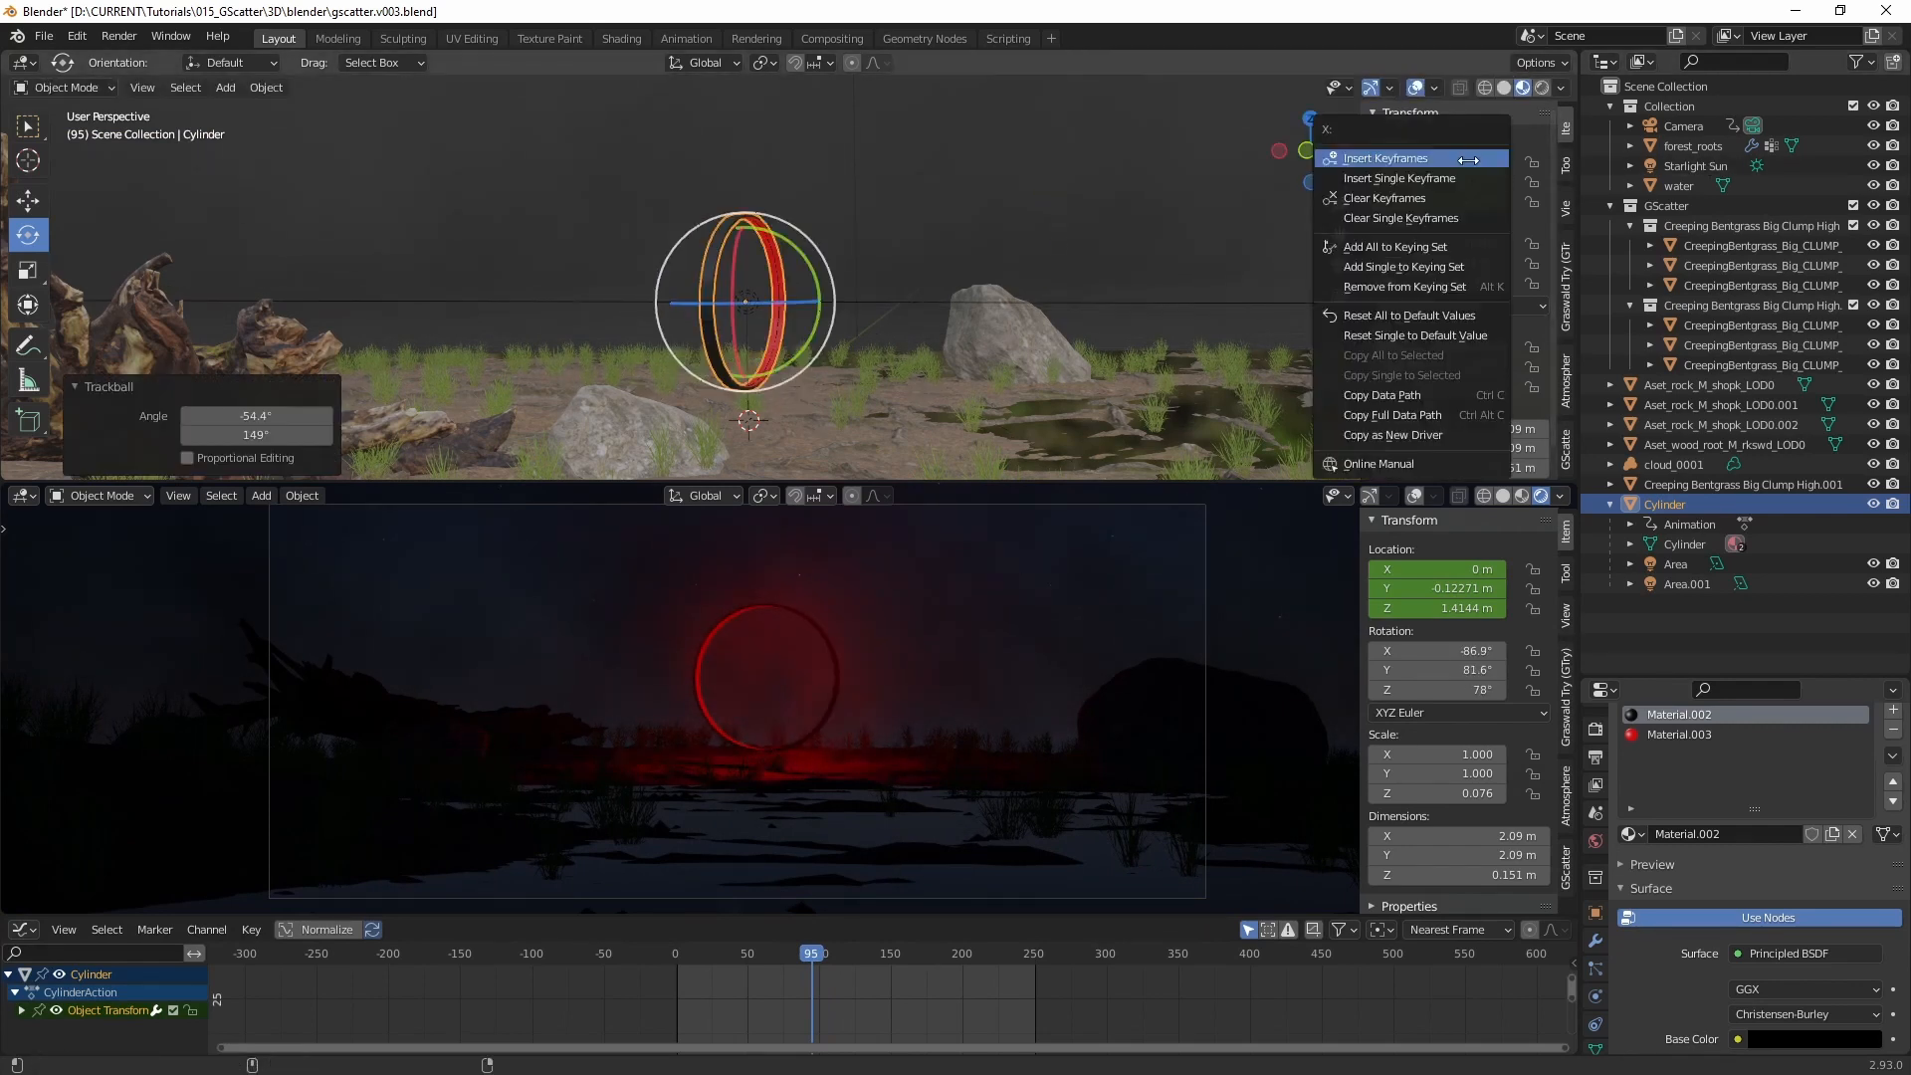
{"action": "left_click", "coordinate": [1469, 158]}
Step: Play to frame 241, trackball-rotate the ring to about X -131°, Y 176°, Z 155° and insert location keyframes
{"action": "key", "text": "space"}
{"action": "key", "text": "space"}
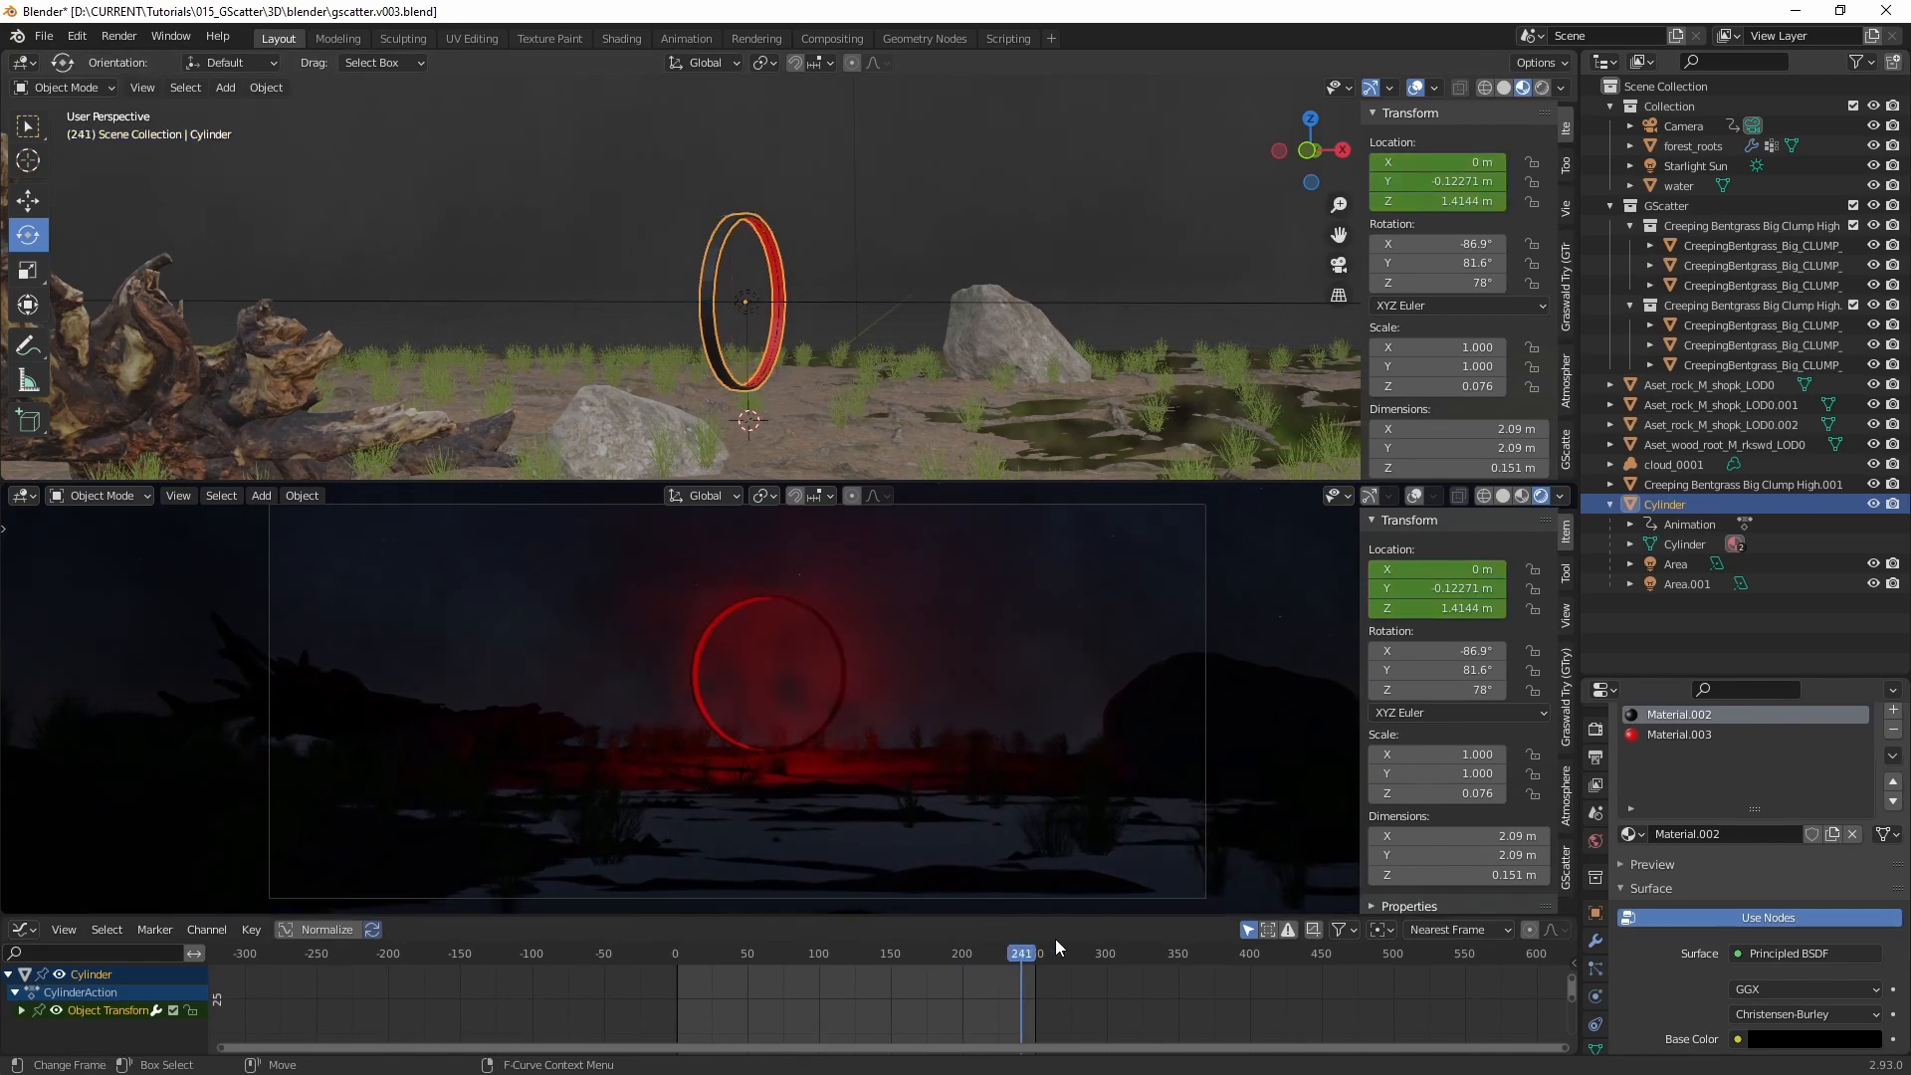
{"action": "key", "text": "r"}
{"action": "key", "text": "r"}
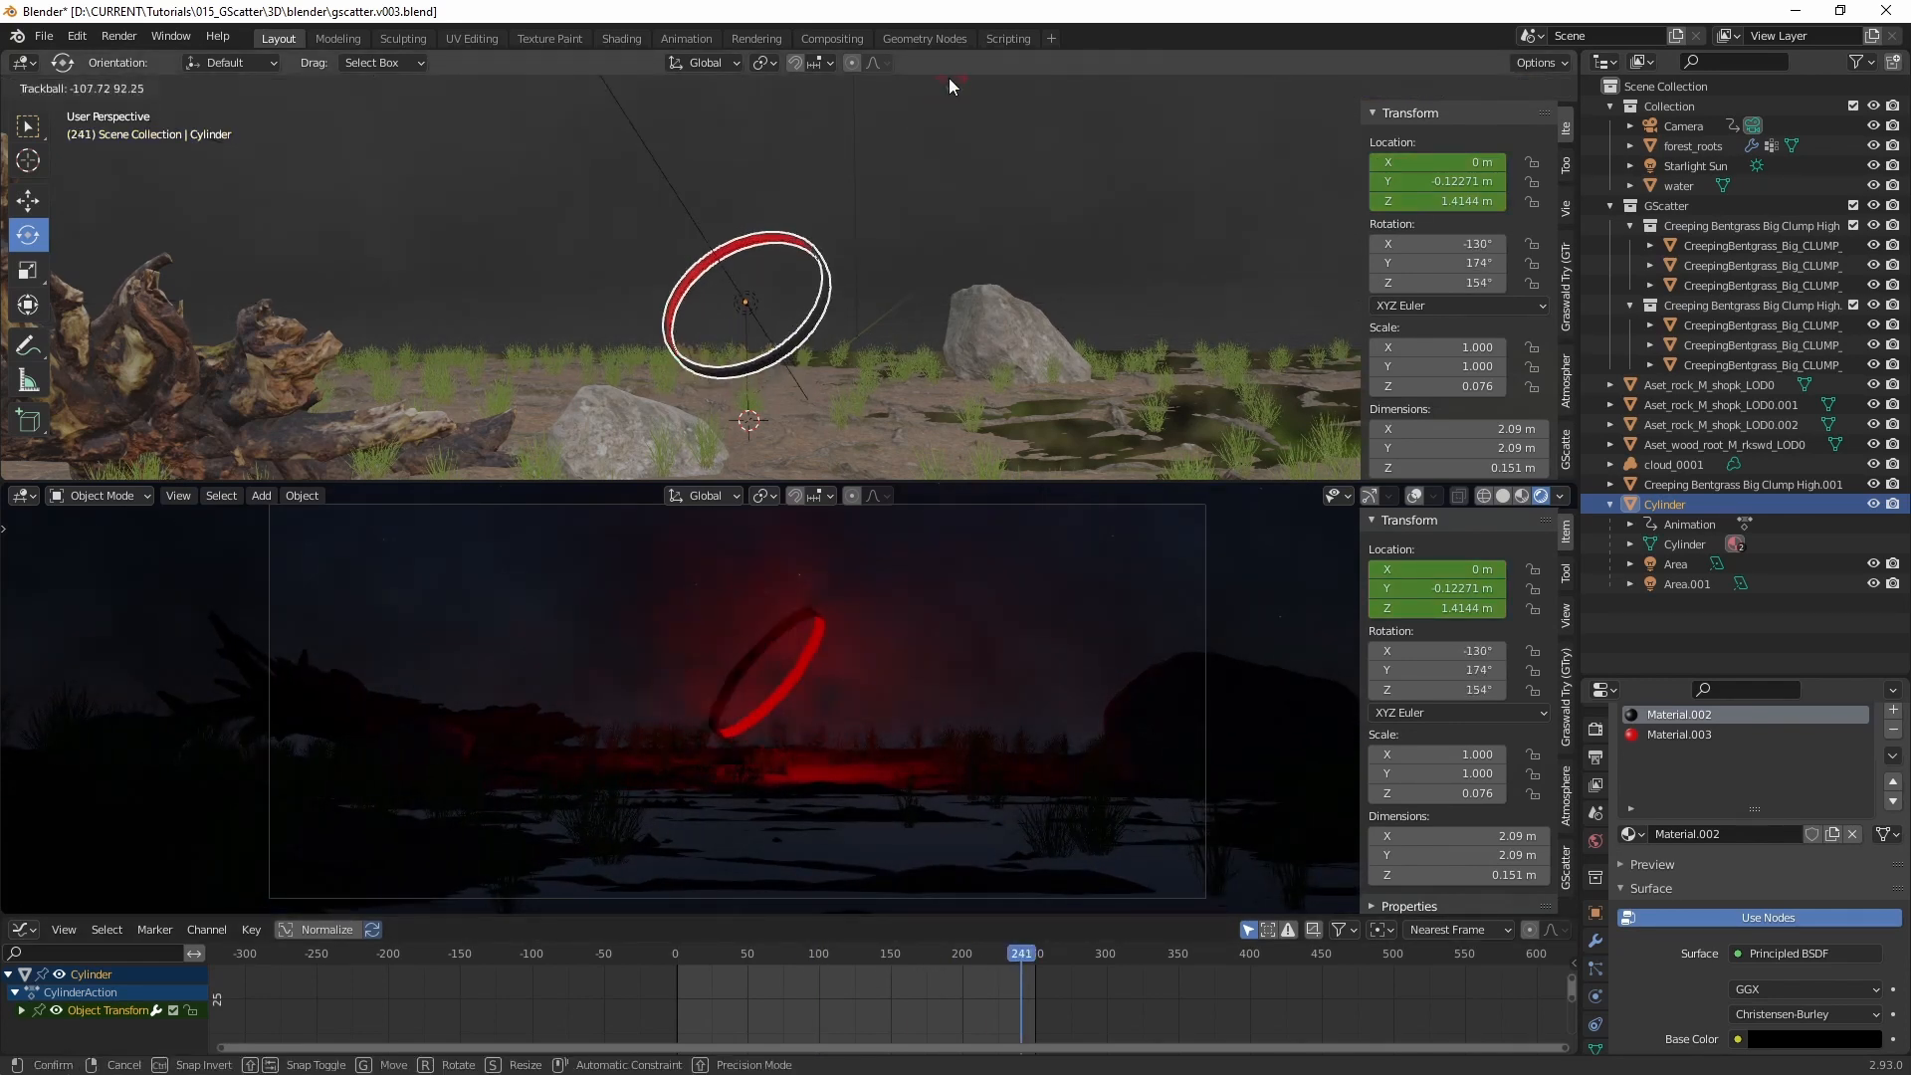
{"action": "left_click", "coordinate": [956, 87]}
{"action": "right_click", "coordinate": [1448, 162]}
{"action": "left_click", "coordinate": [1449, 162]}
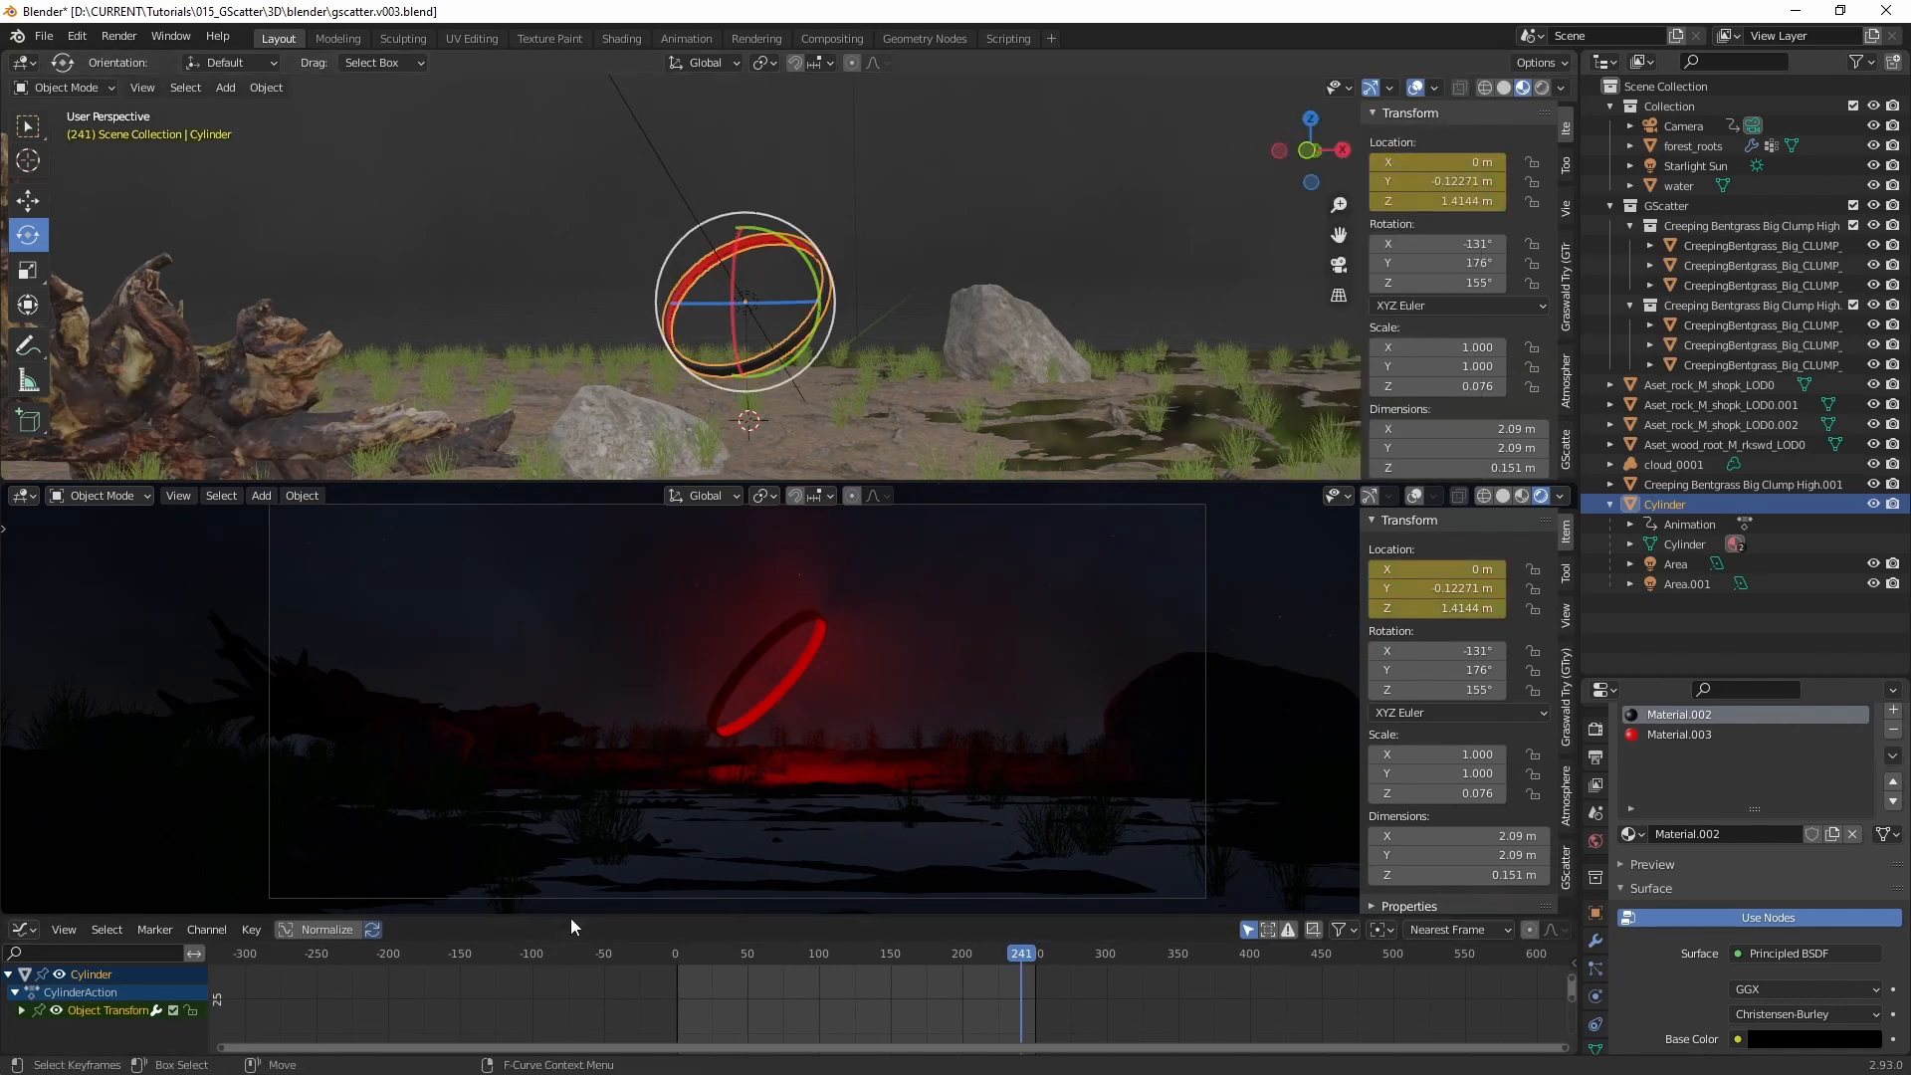
Step: Enlarge the Graph Editor and frame the ring's animation curves
{"action": "left_click_drag", "start_coordinate": [571, 911], "coordinate": [577, 823]}
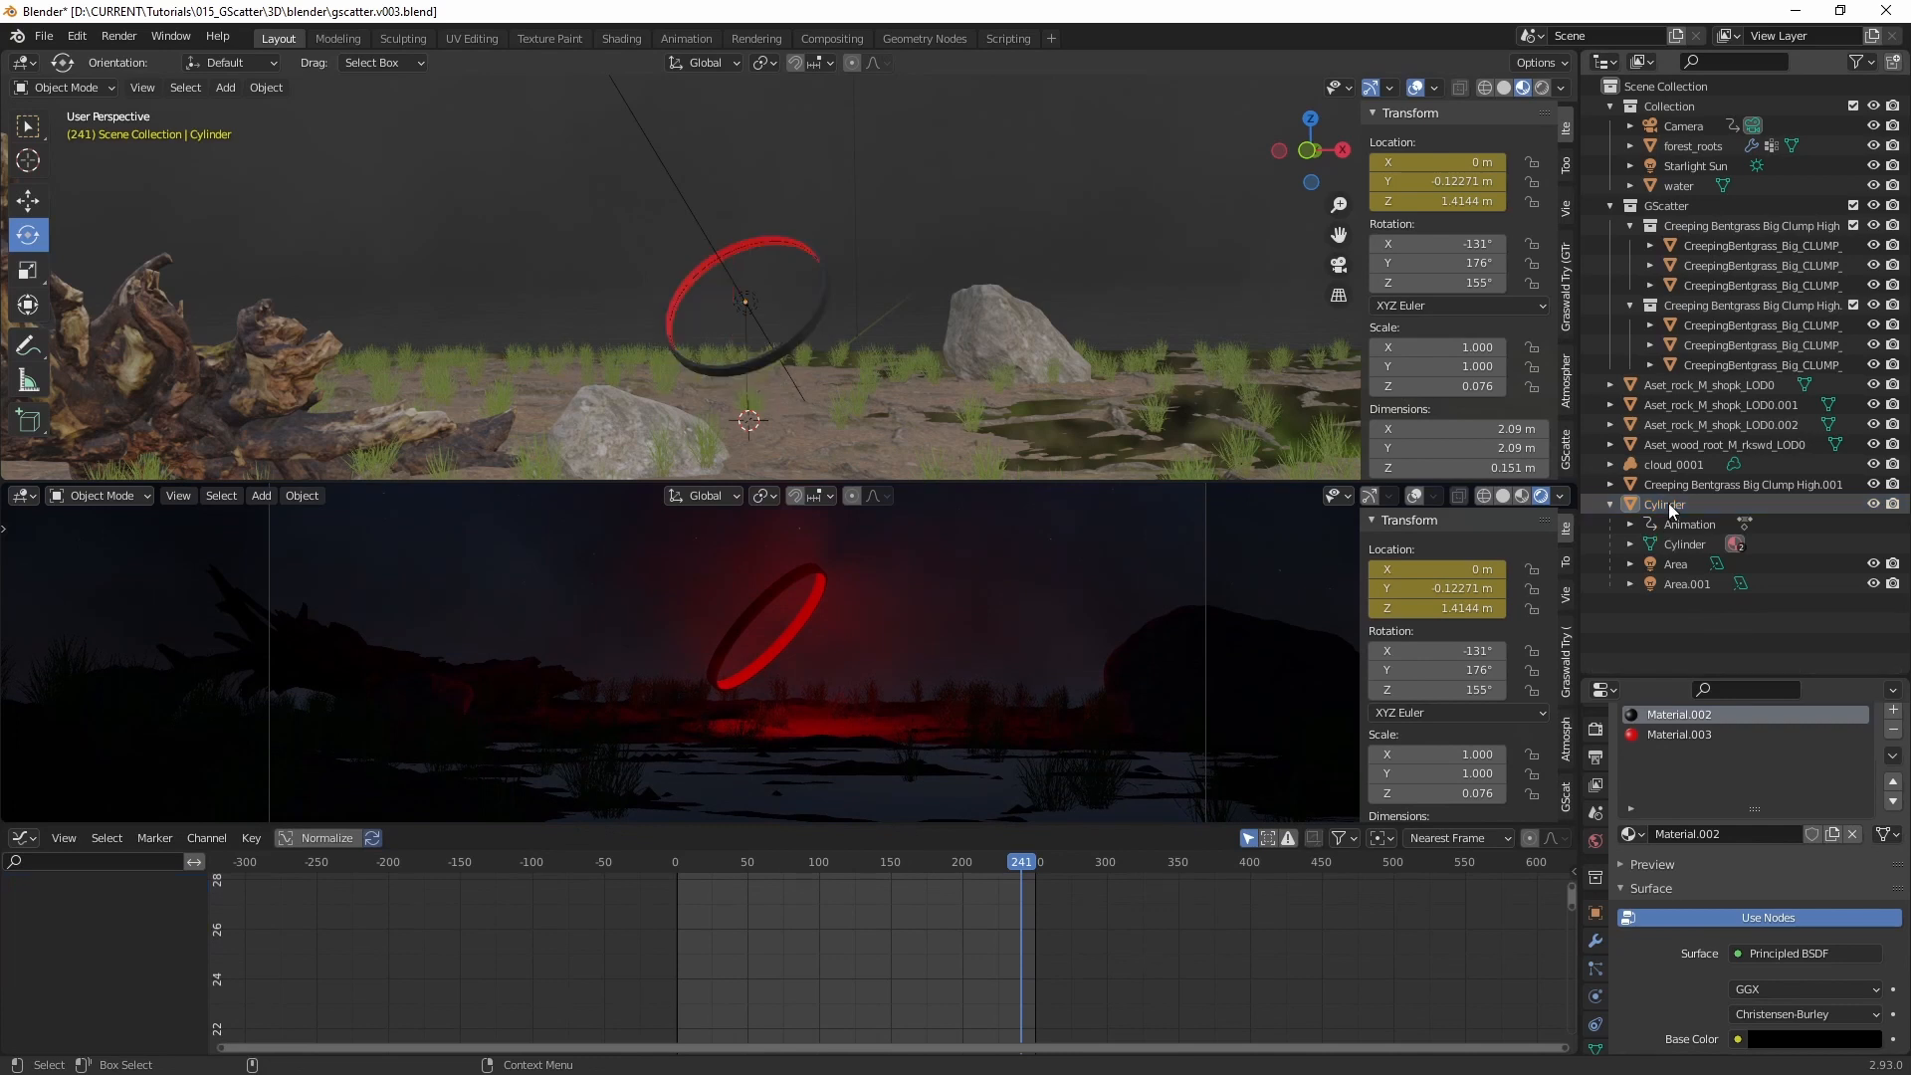
{"action": "key", "text": "ctrl+Tab"}
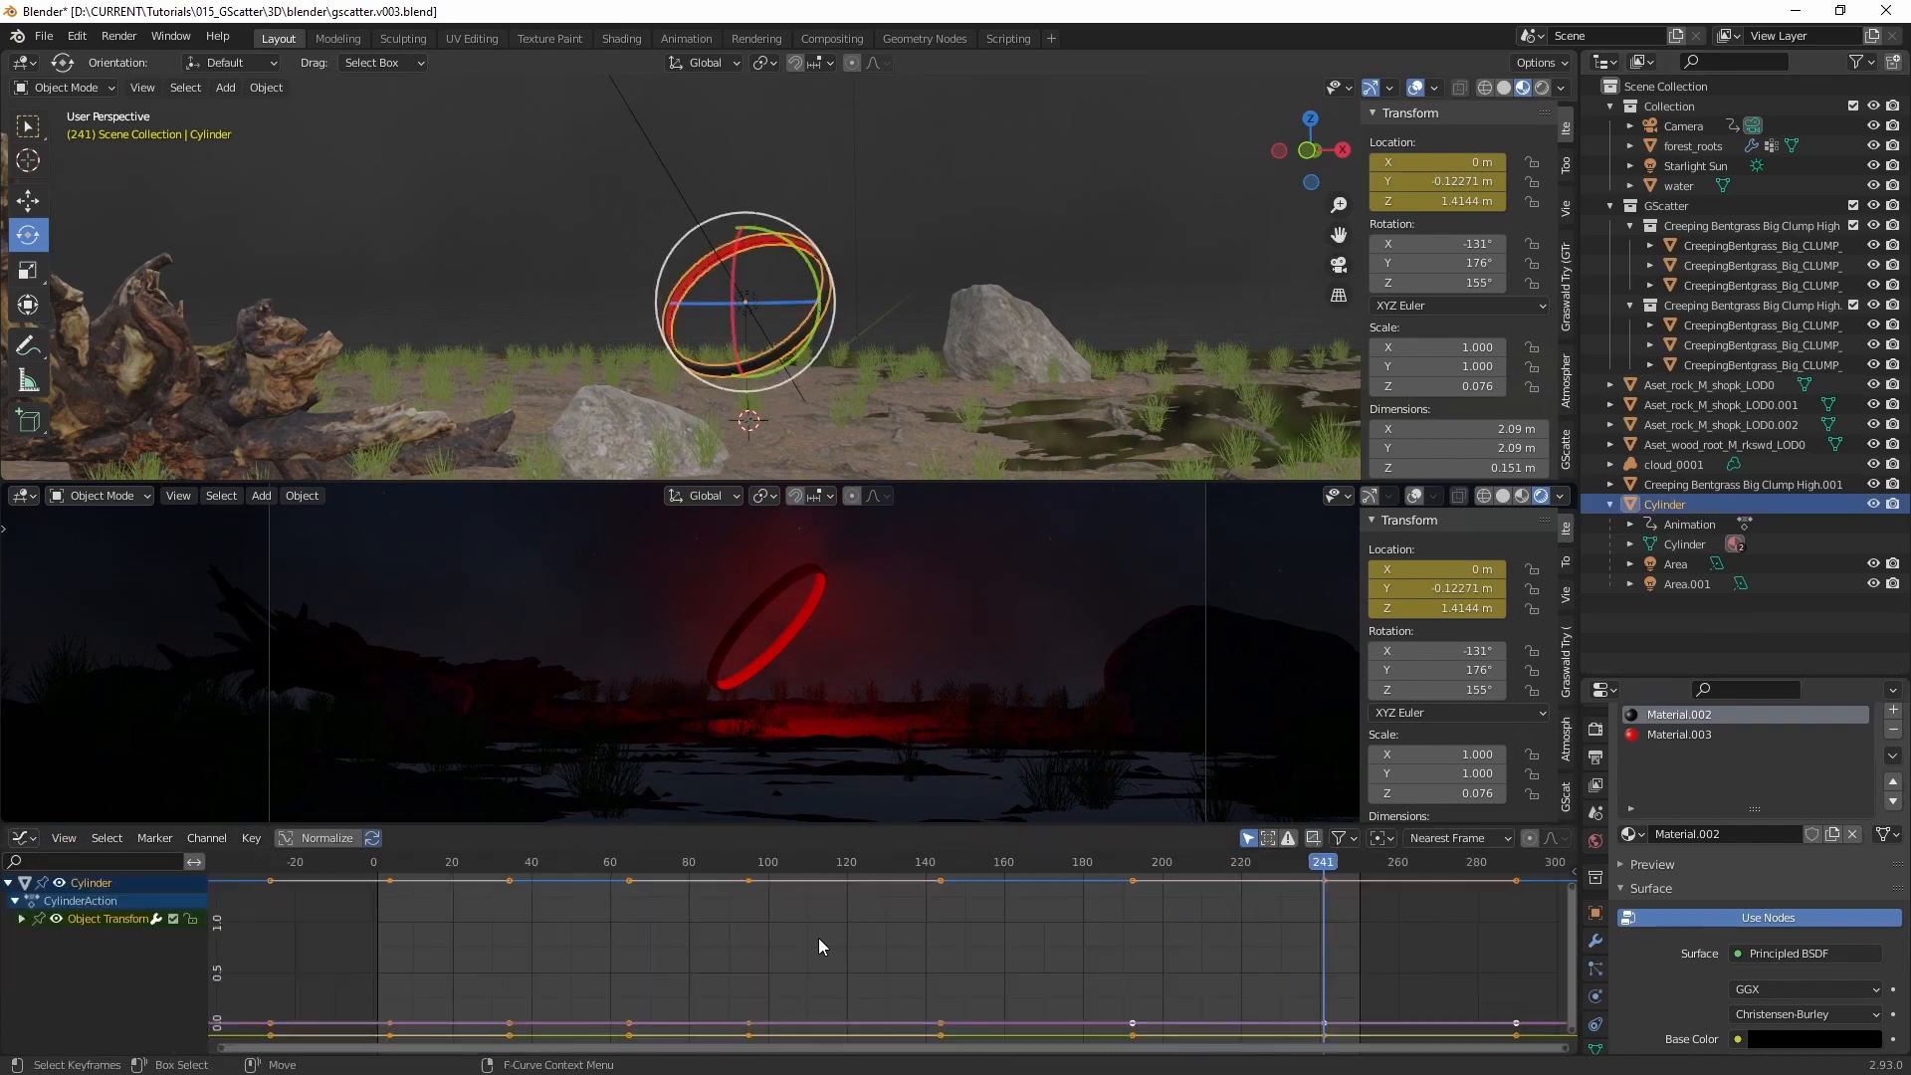
{"action": "middle_click_drag", "start_coordinate": [838, 933], "coordinate": [769, 962], "text": "ctrl"}
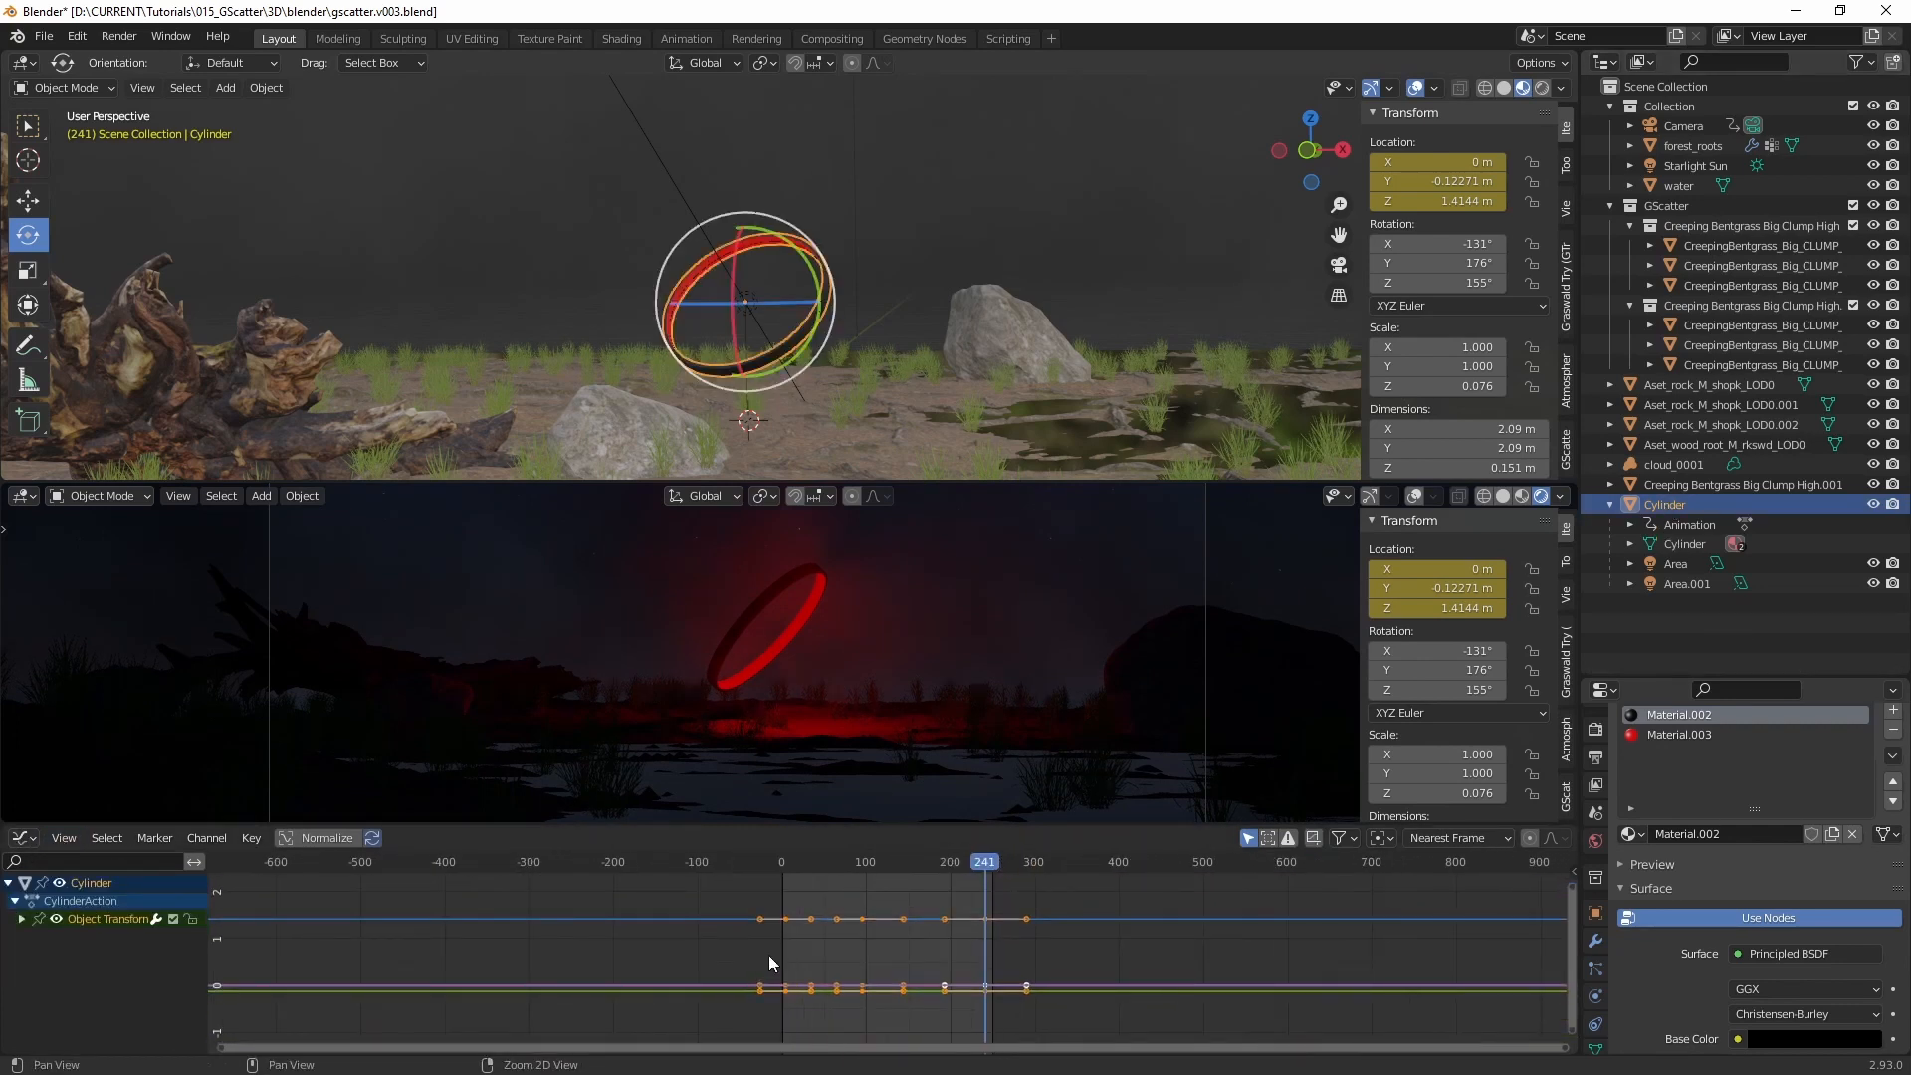
Step: Change the Graph Editor to a Timeline, shift the ring's last keyframe to about frame 252 and scrub the animation
{"action": "left_click", "coordinate": [23, 837]}
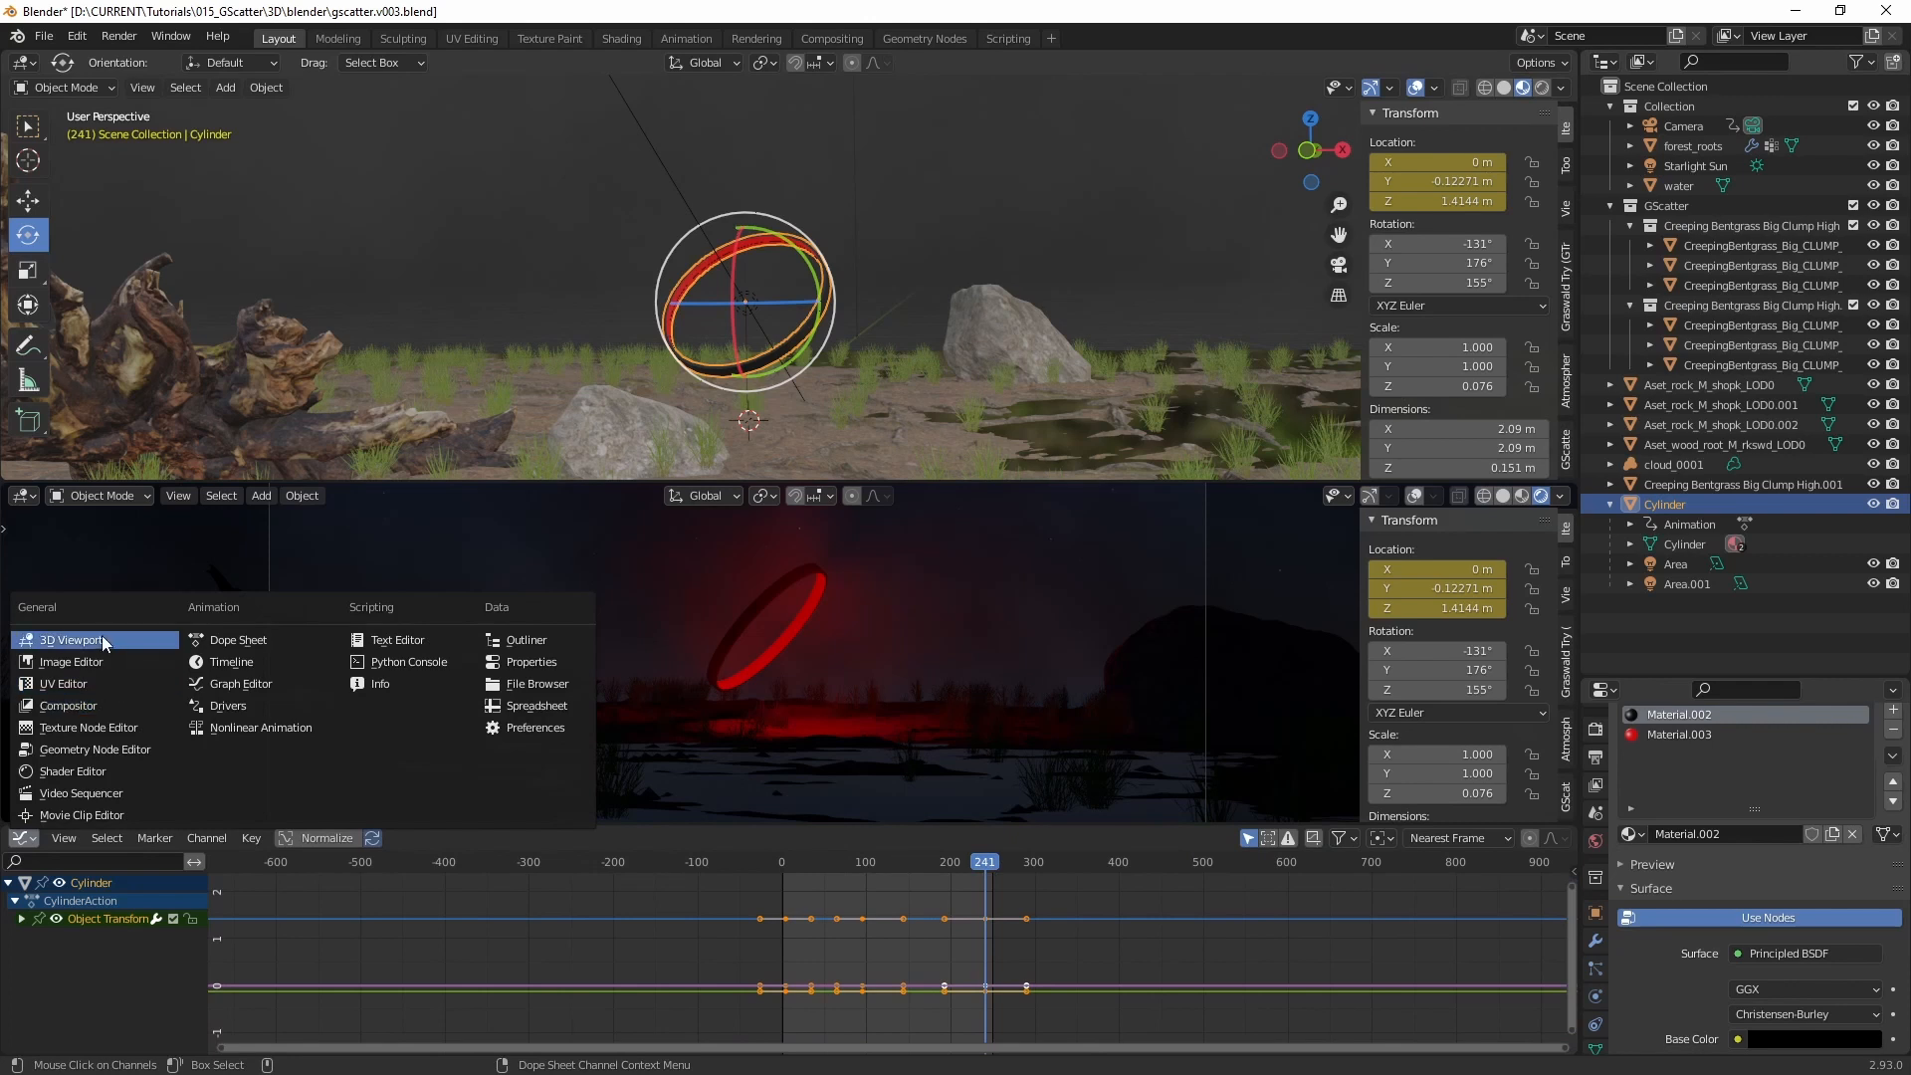
{"action": "left_click", "coordinate": [244, 665]}
{"action": "middle_click_drag", "start_coordinate": [1163, 960], "coordinate": [1194, 959]}
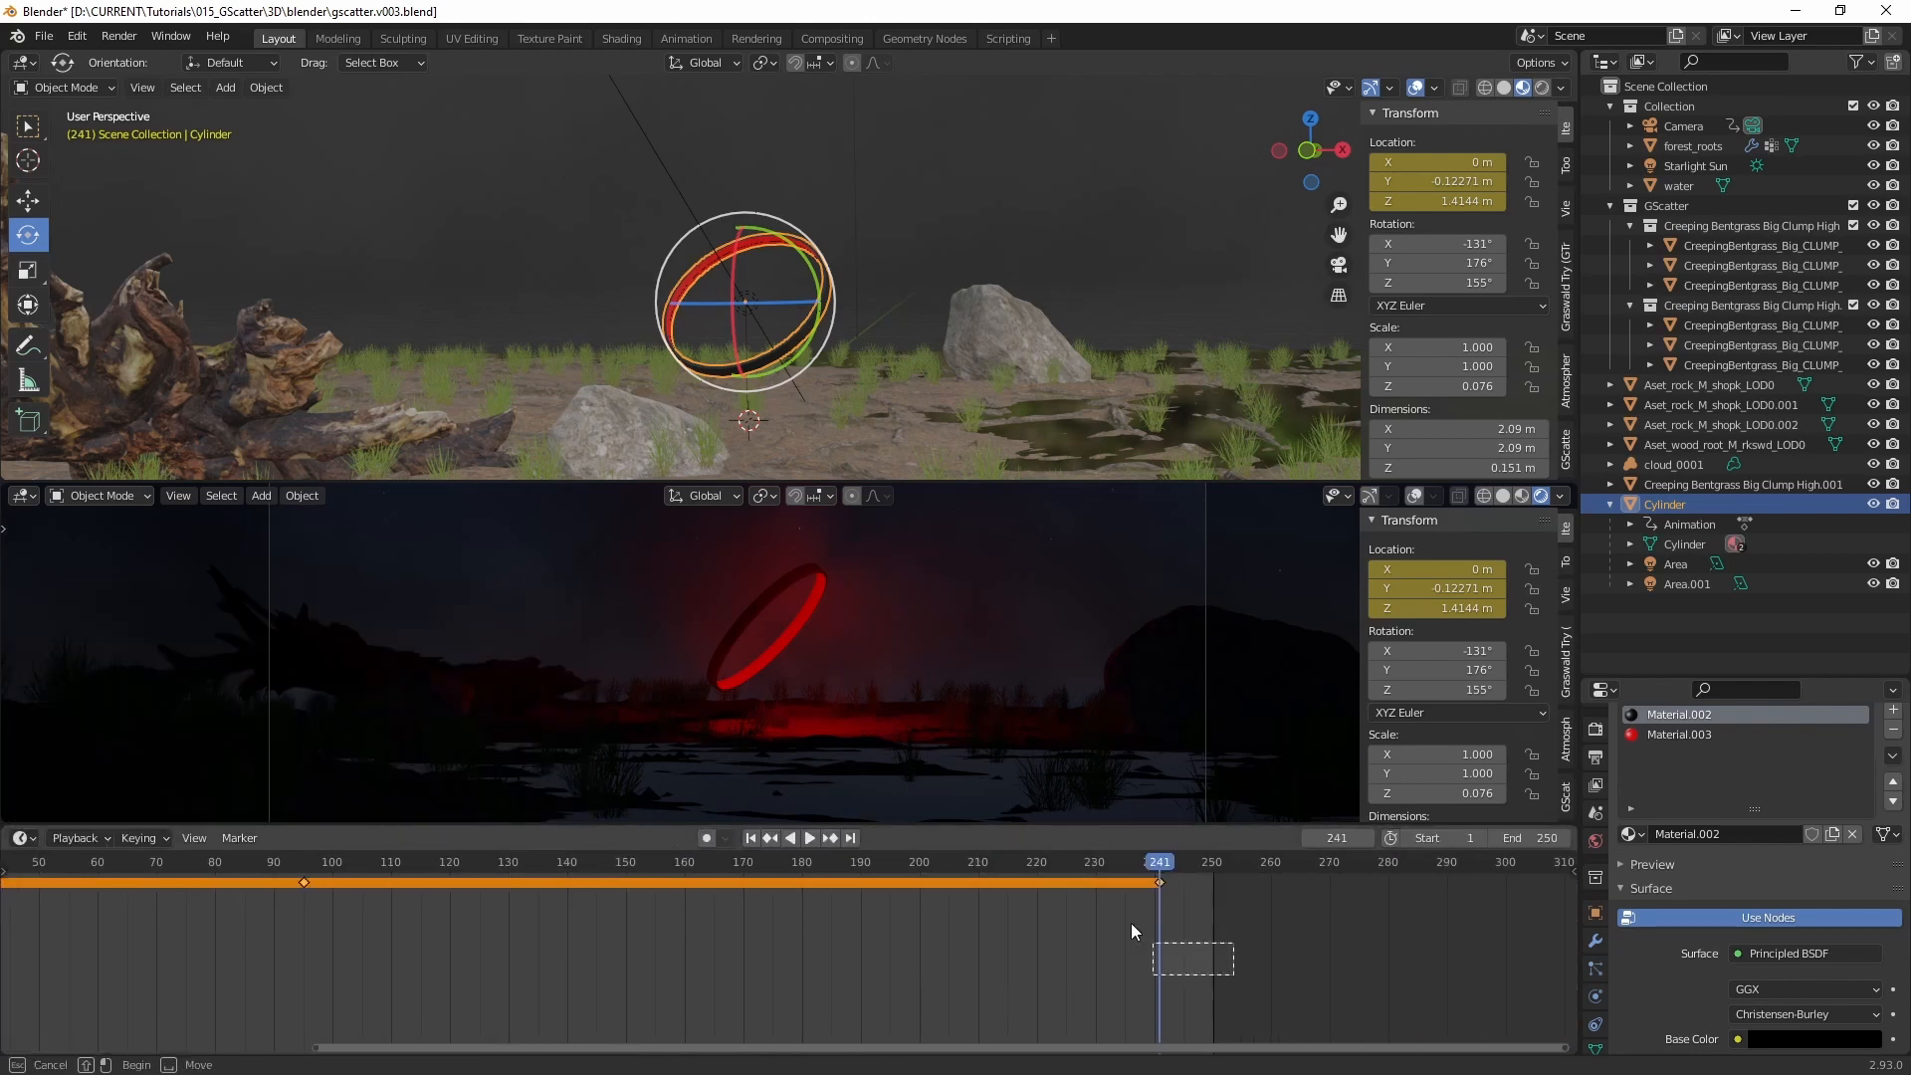
{"action": "left_click_drag", "start_coordinate": [1227, 889], "coordinate": [1247, 888]}
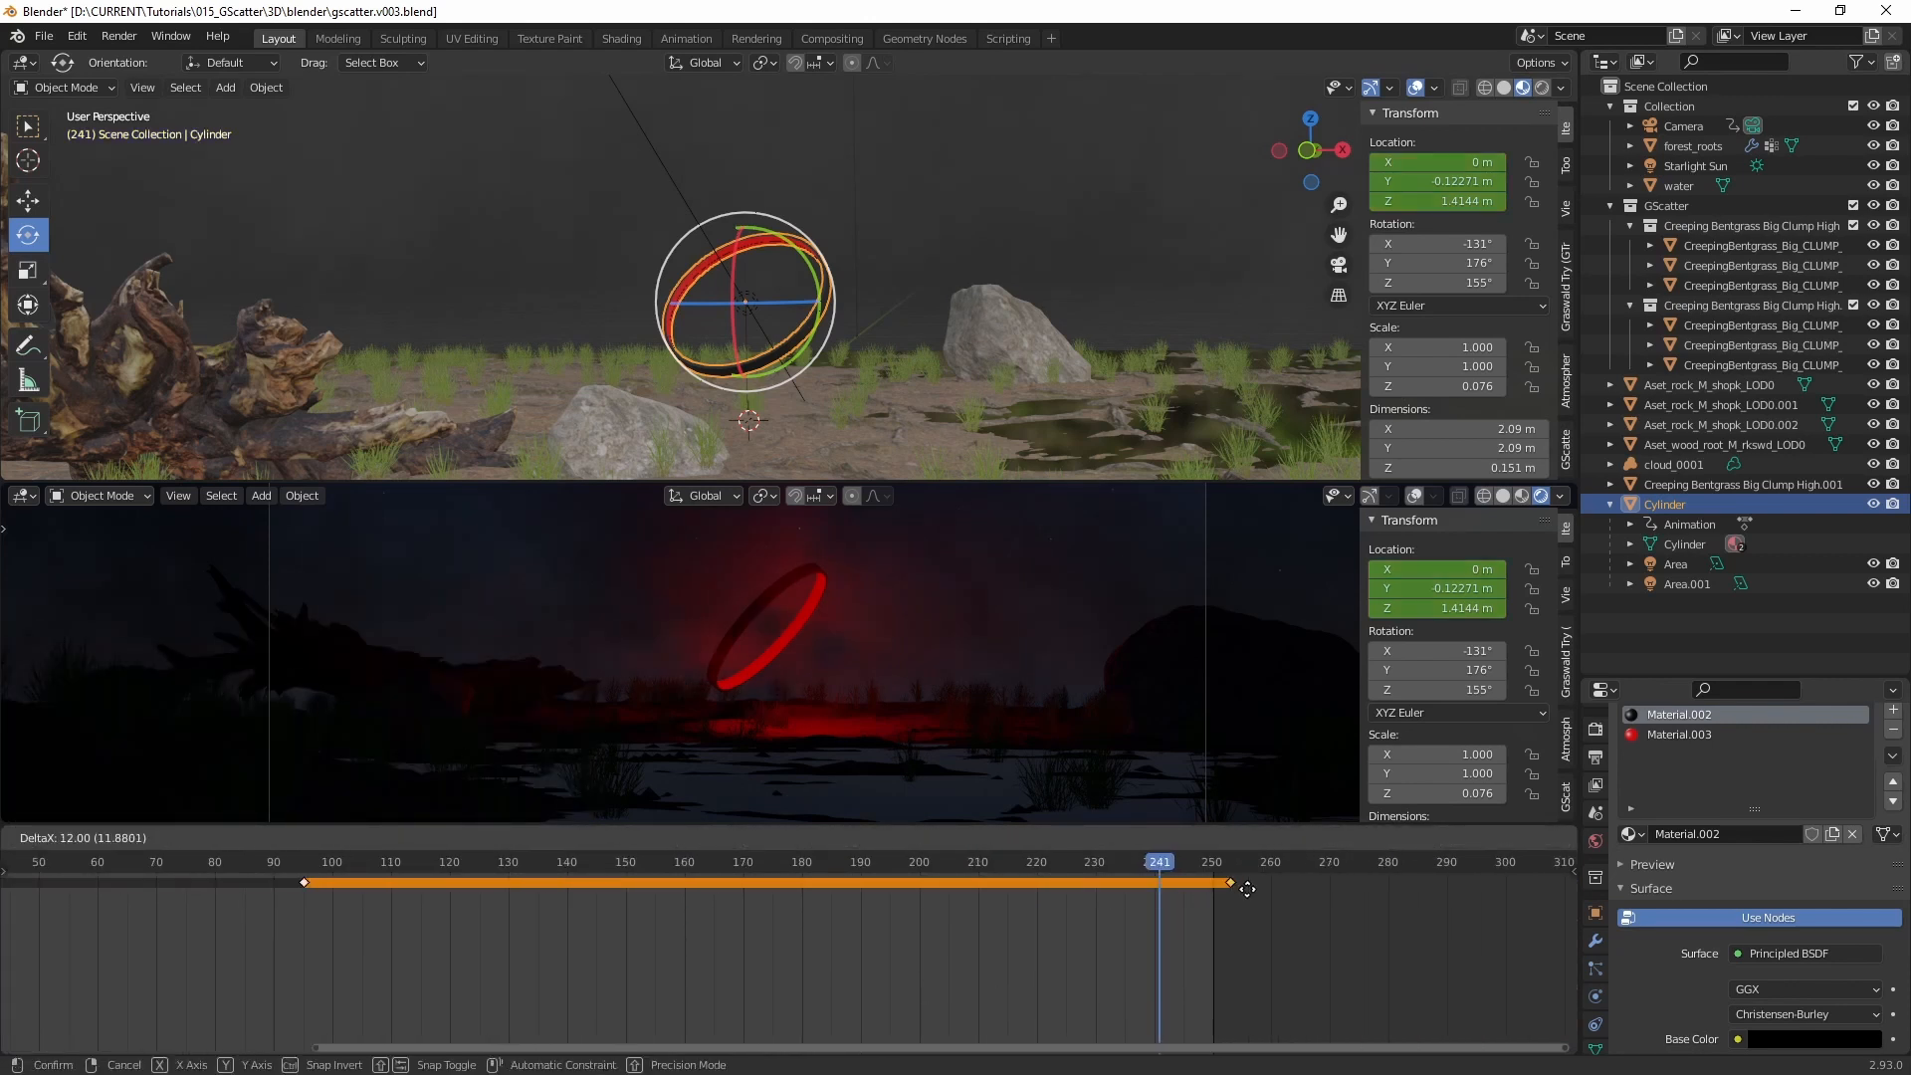
{"action": "left_click", "coordinate": [1133, 871]}
{"action": "left_click_drag", "start_coordinate": [1126, 870], "coordinate": [127, 874]}
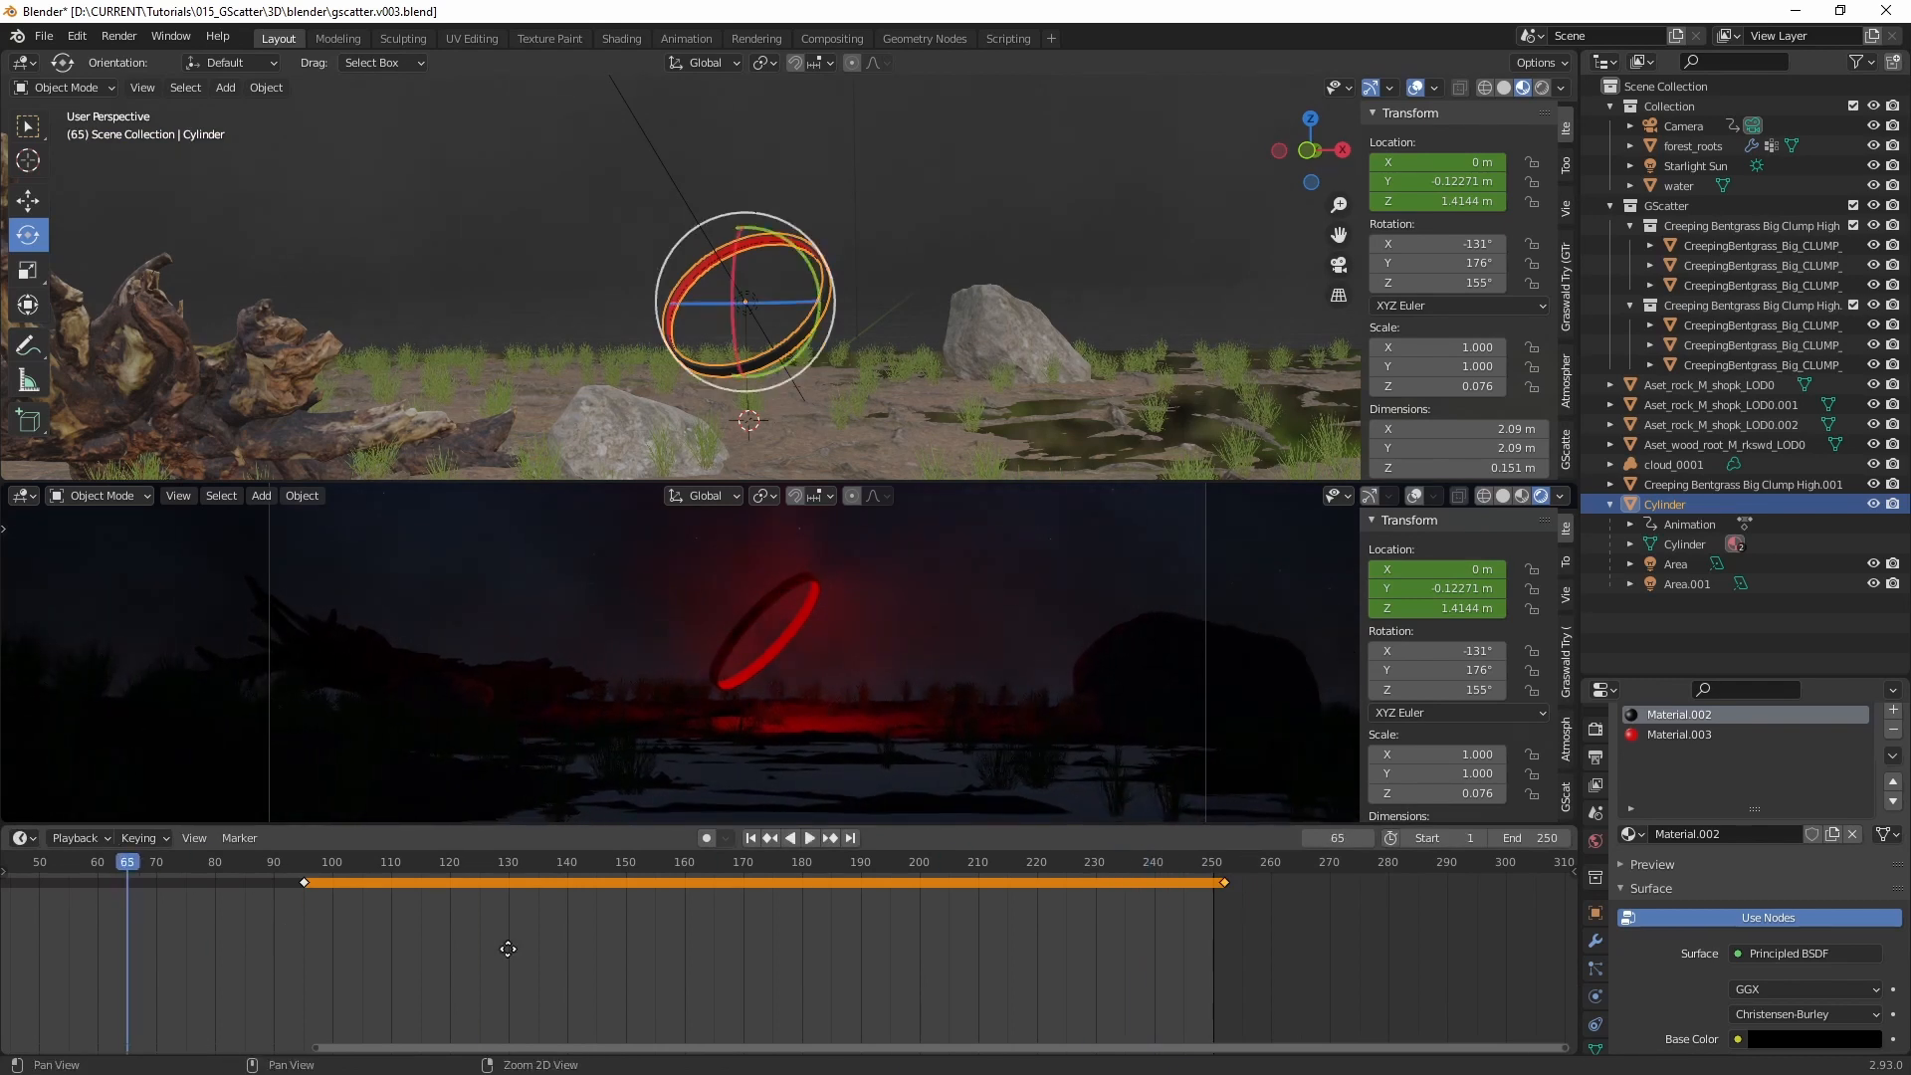
{"action": "middle_click_drag", "start_coordinate": [508, 949], "coordinate": [680, 976], "text": "ctrl"}
{"action": "left_click_drag", "start_coordinate": [741, 867], "coordinate": [690, 863]}
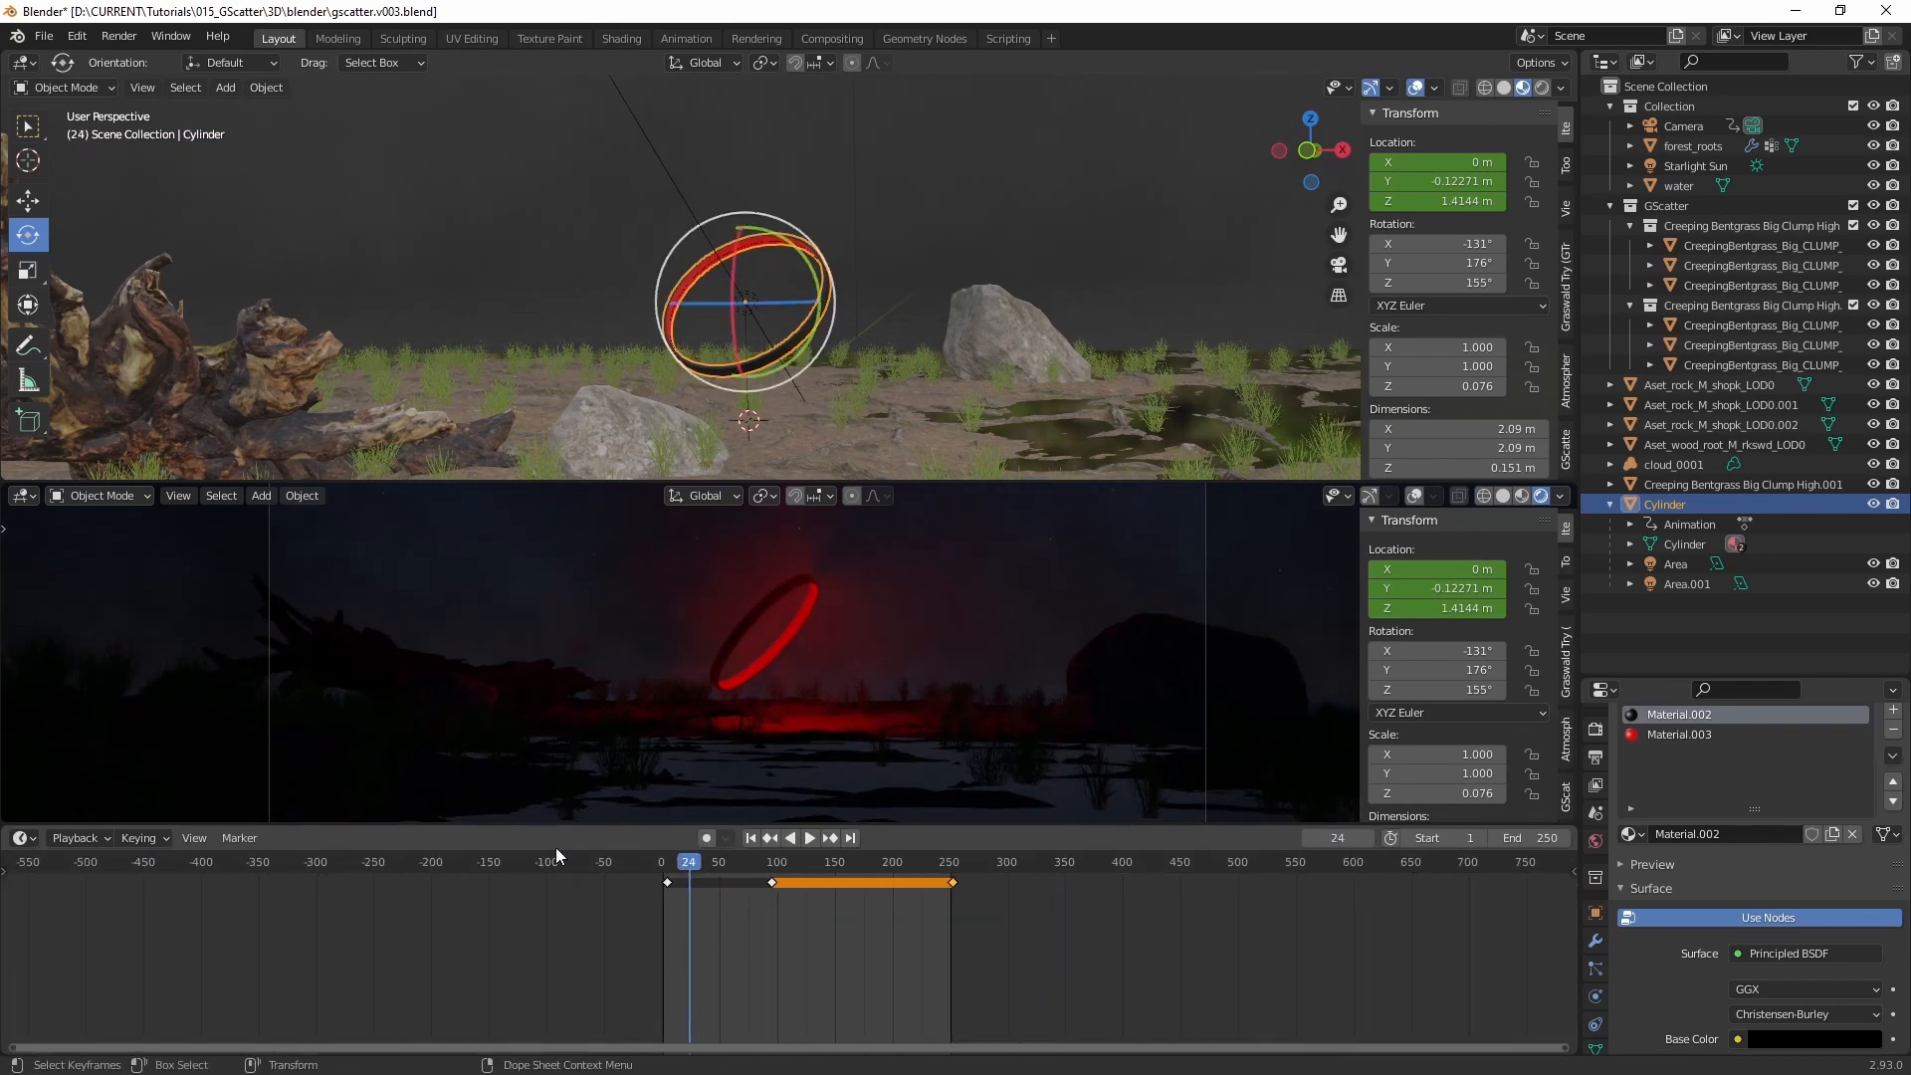
Step: Change the Timeline back to a Graph Editor and set all the ring's keyframes to Bezier interpolation
{"action": "left_click", "coordinate": [18, 840]}
{"action": "mouse_move", "coordinate": [79, 836]}
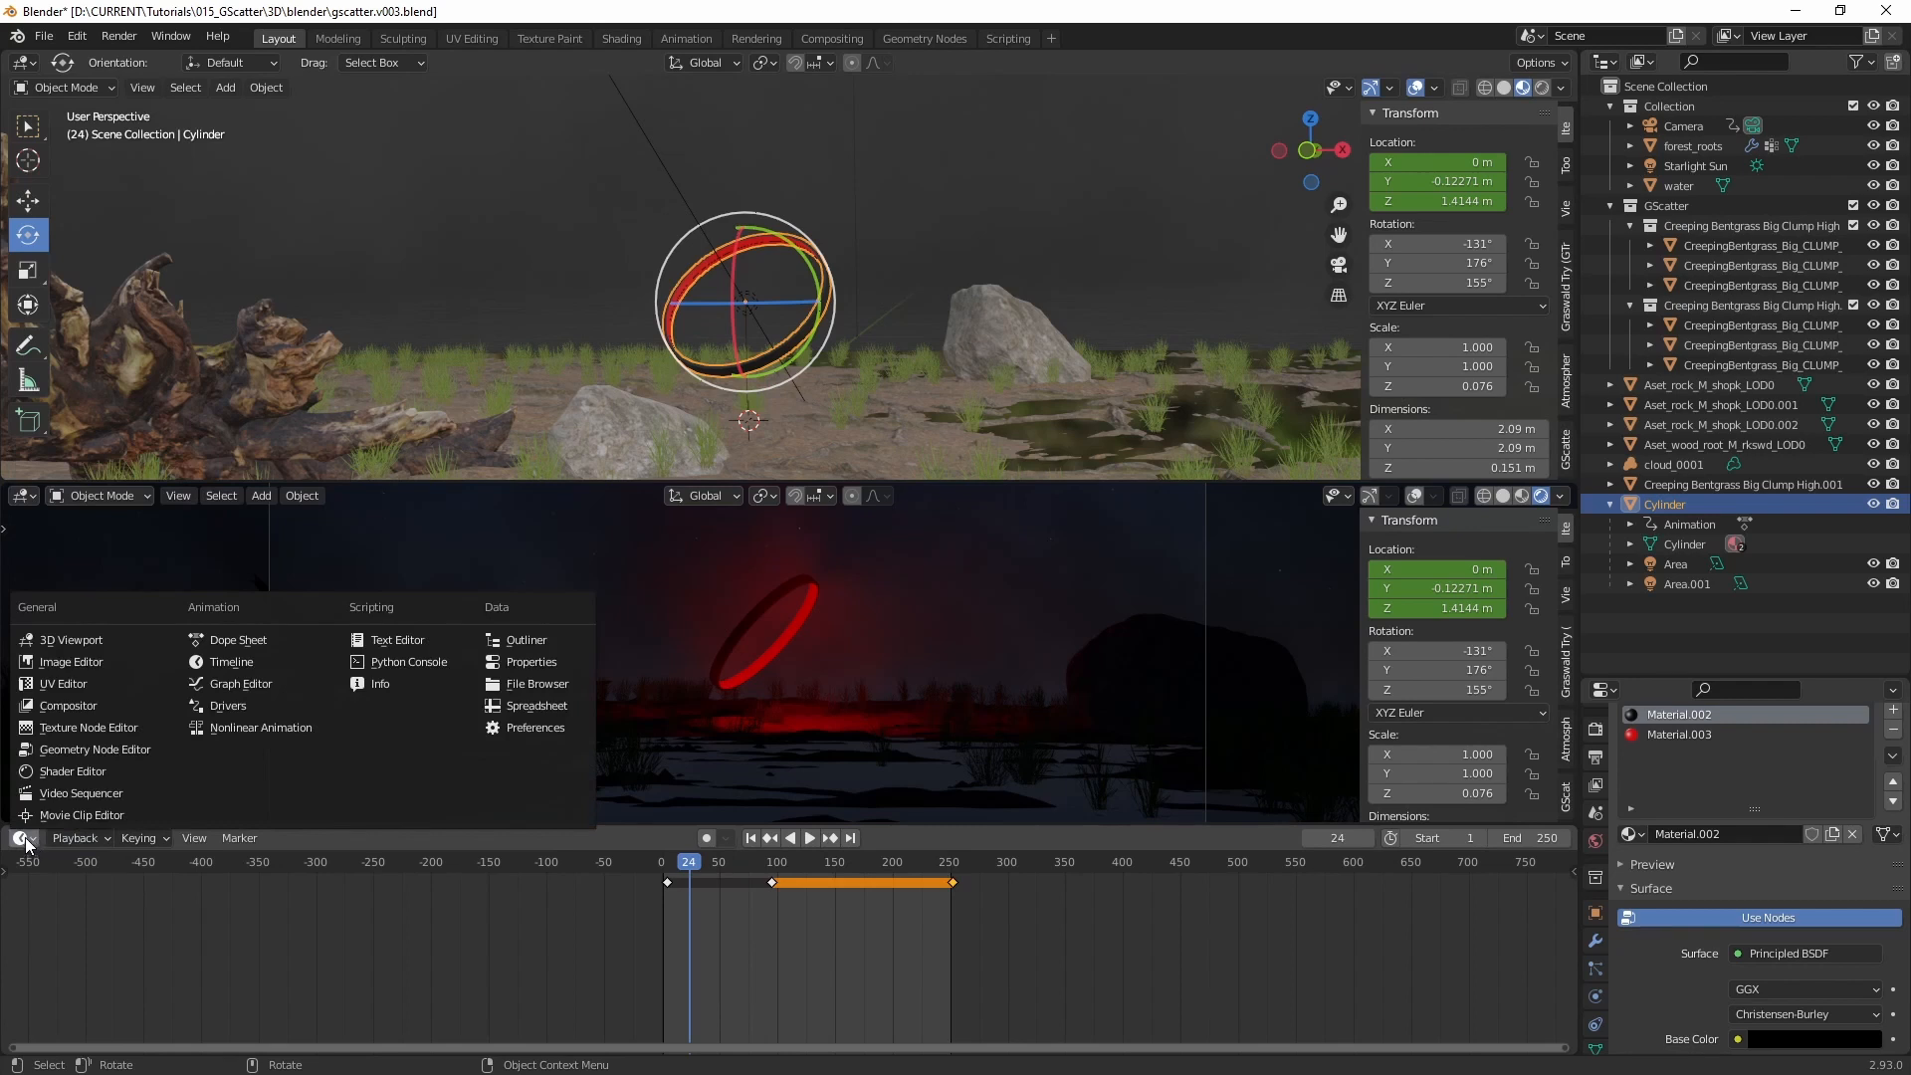
{"action": "left_click", "coordinate": [239, 684]}
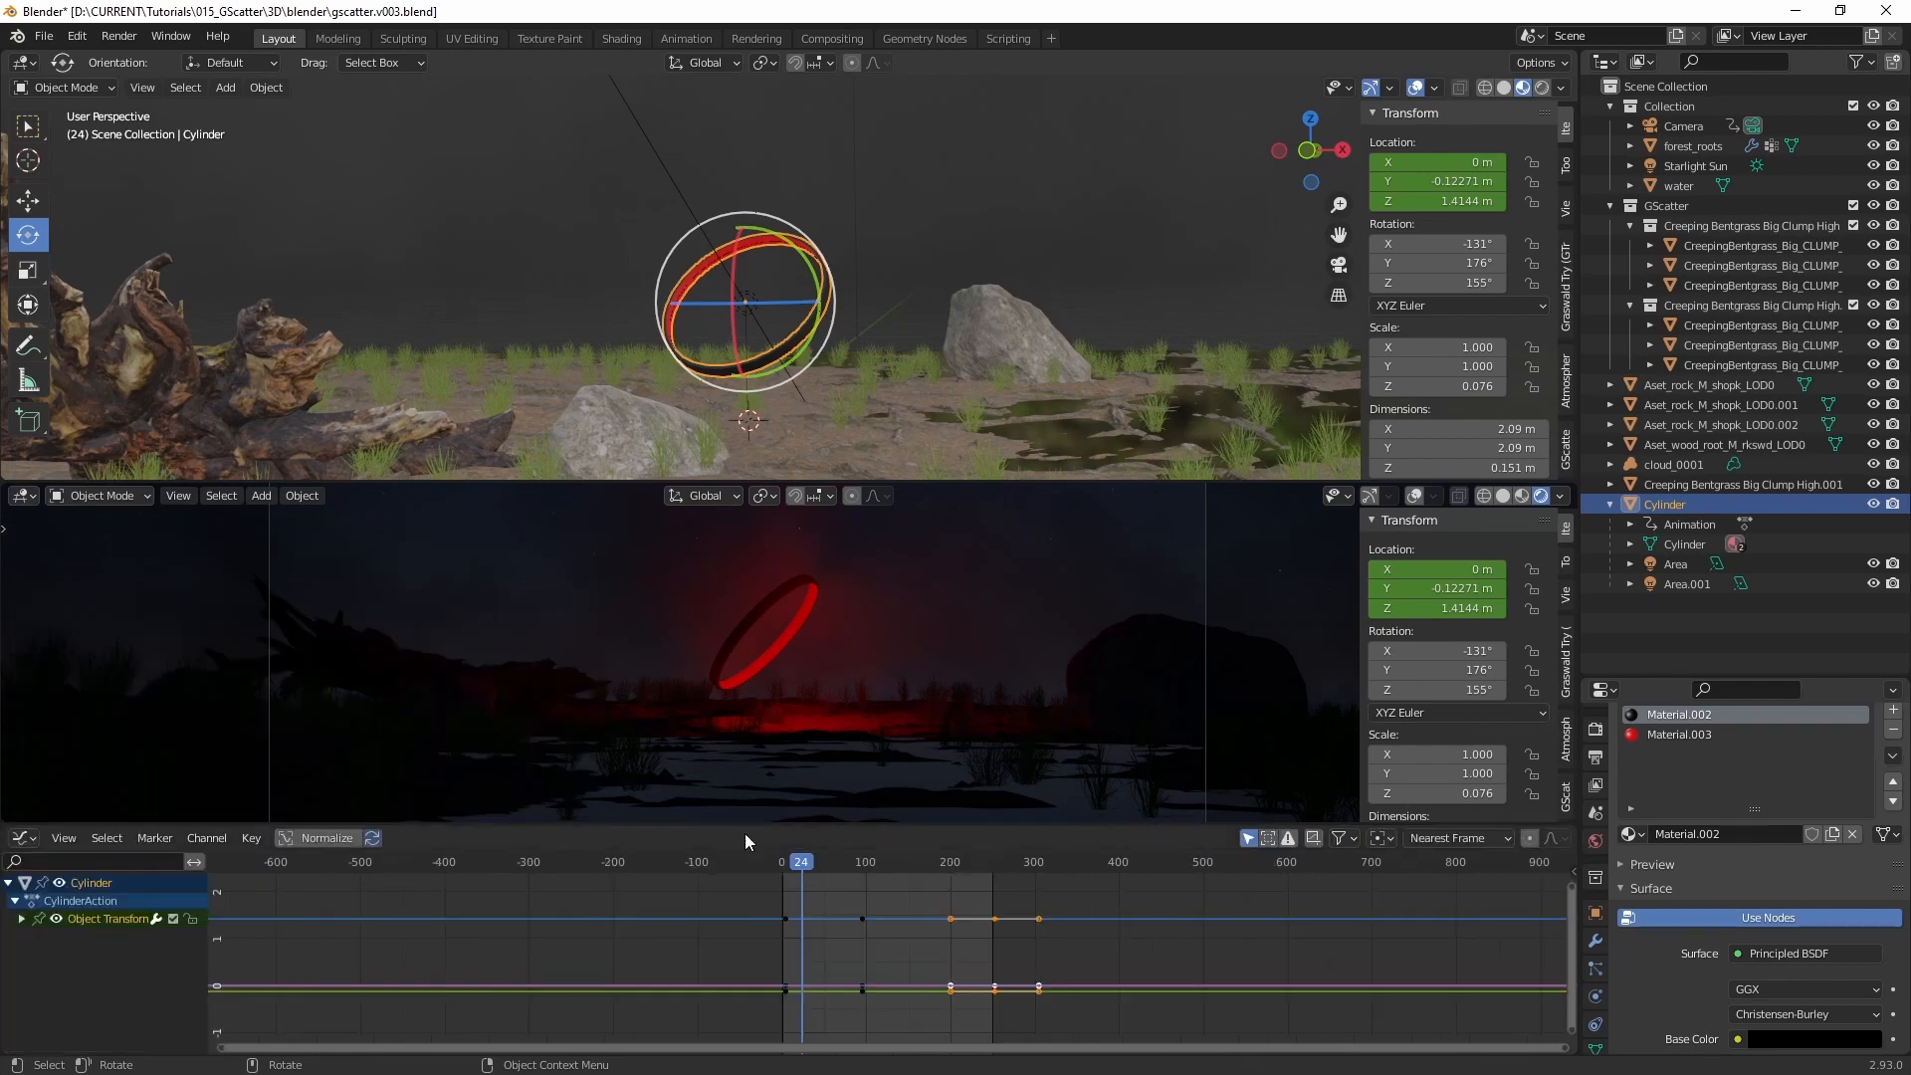
{"action": "key", "text": "Home"}
{"action": "left_click_drag", "start_coordinate": [983, 928], "coordinate": [563, 1018]}
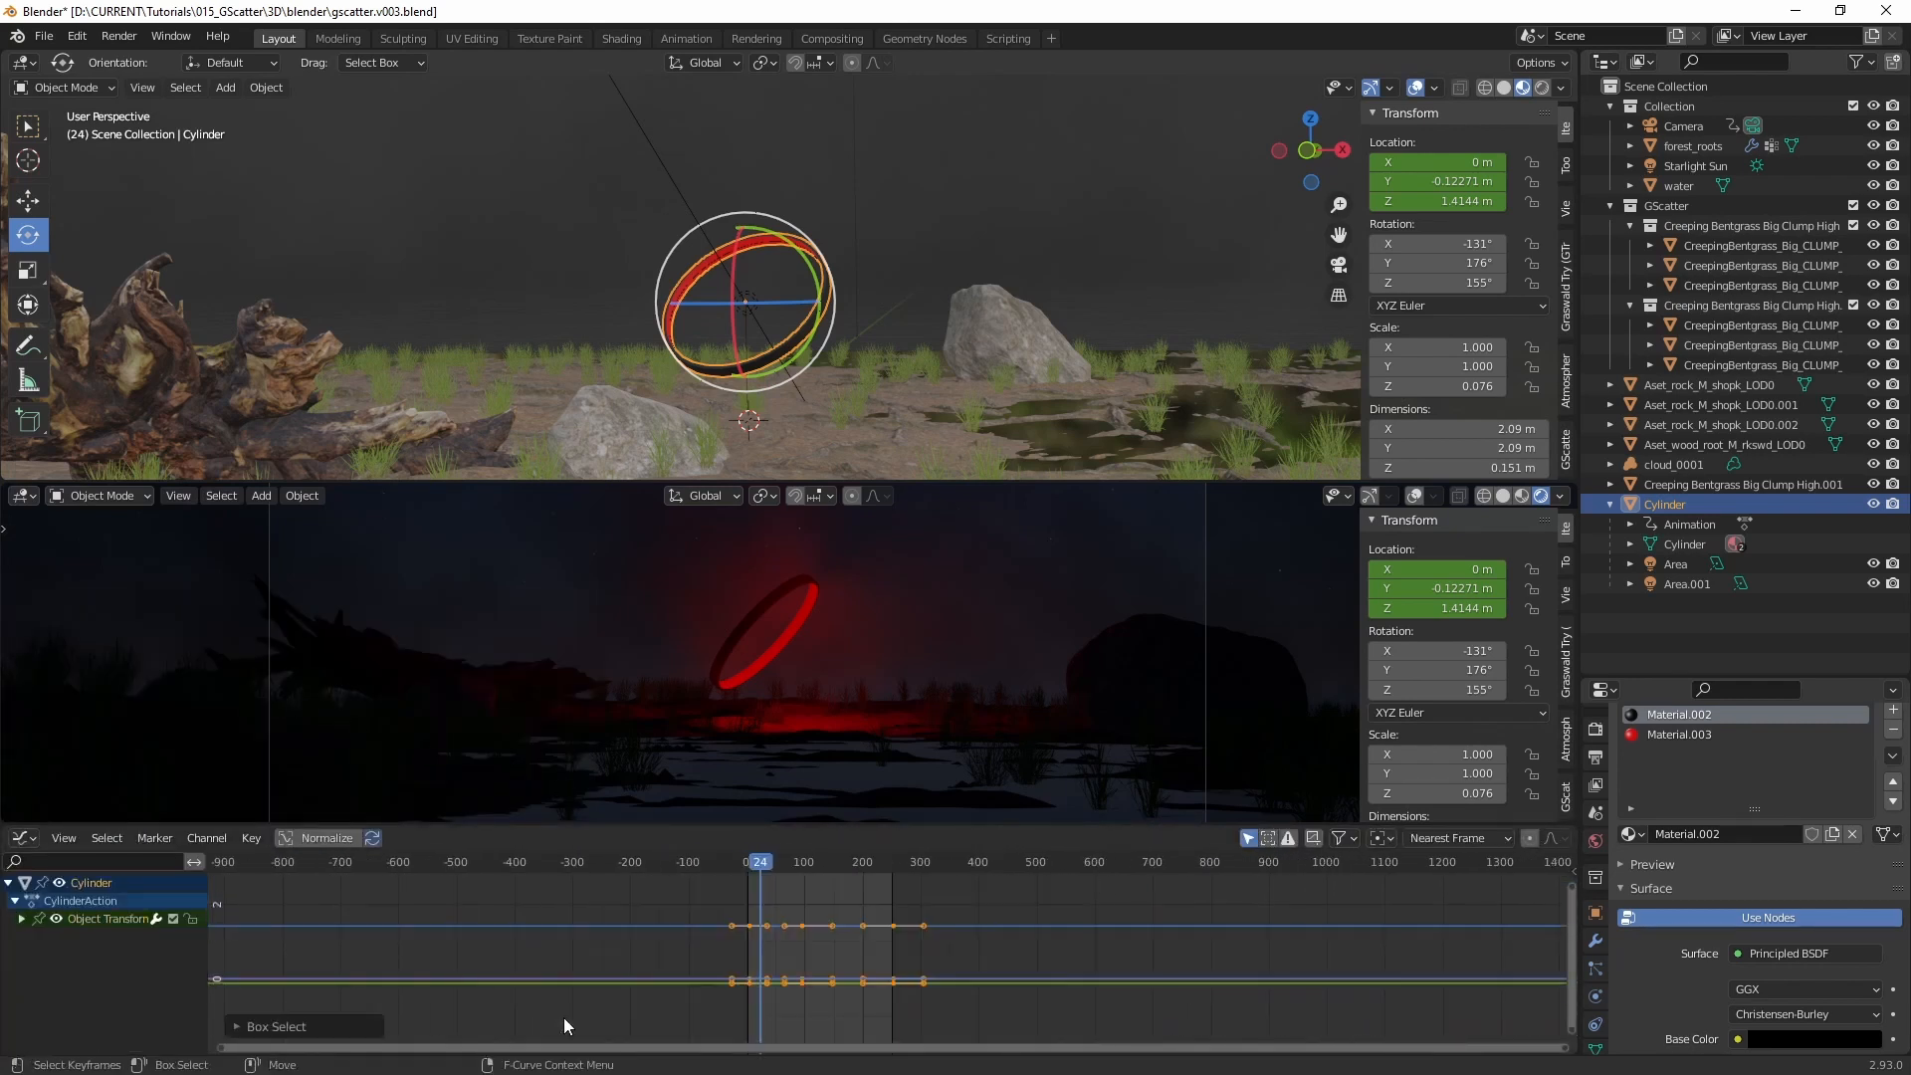
{"action": "right_click", "coordinate": [794, 884]}
{"action": "mouse_move", "coordinate": [775, 912]}
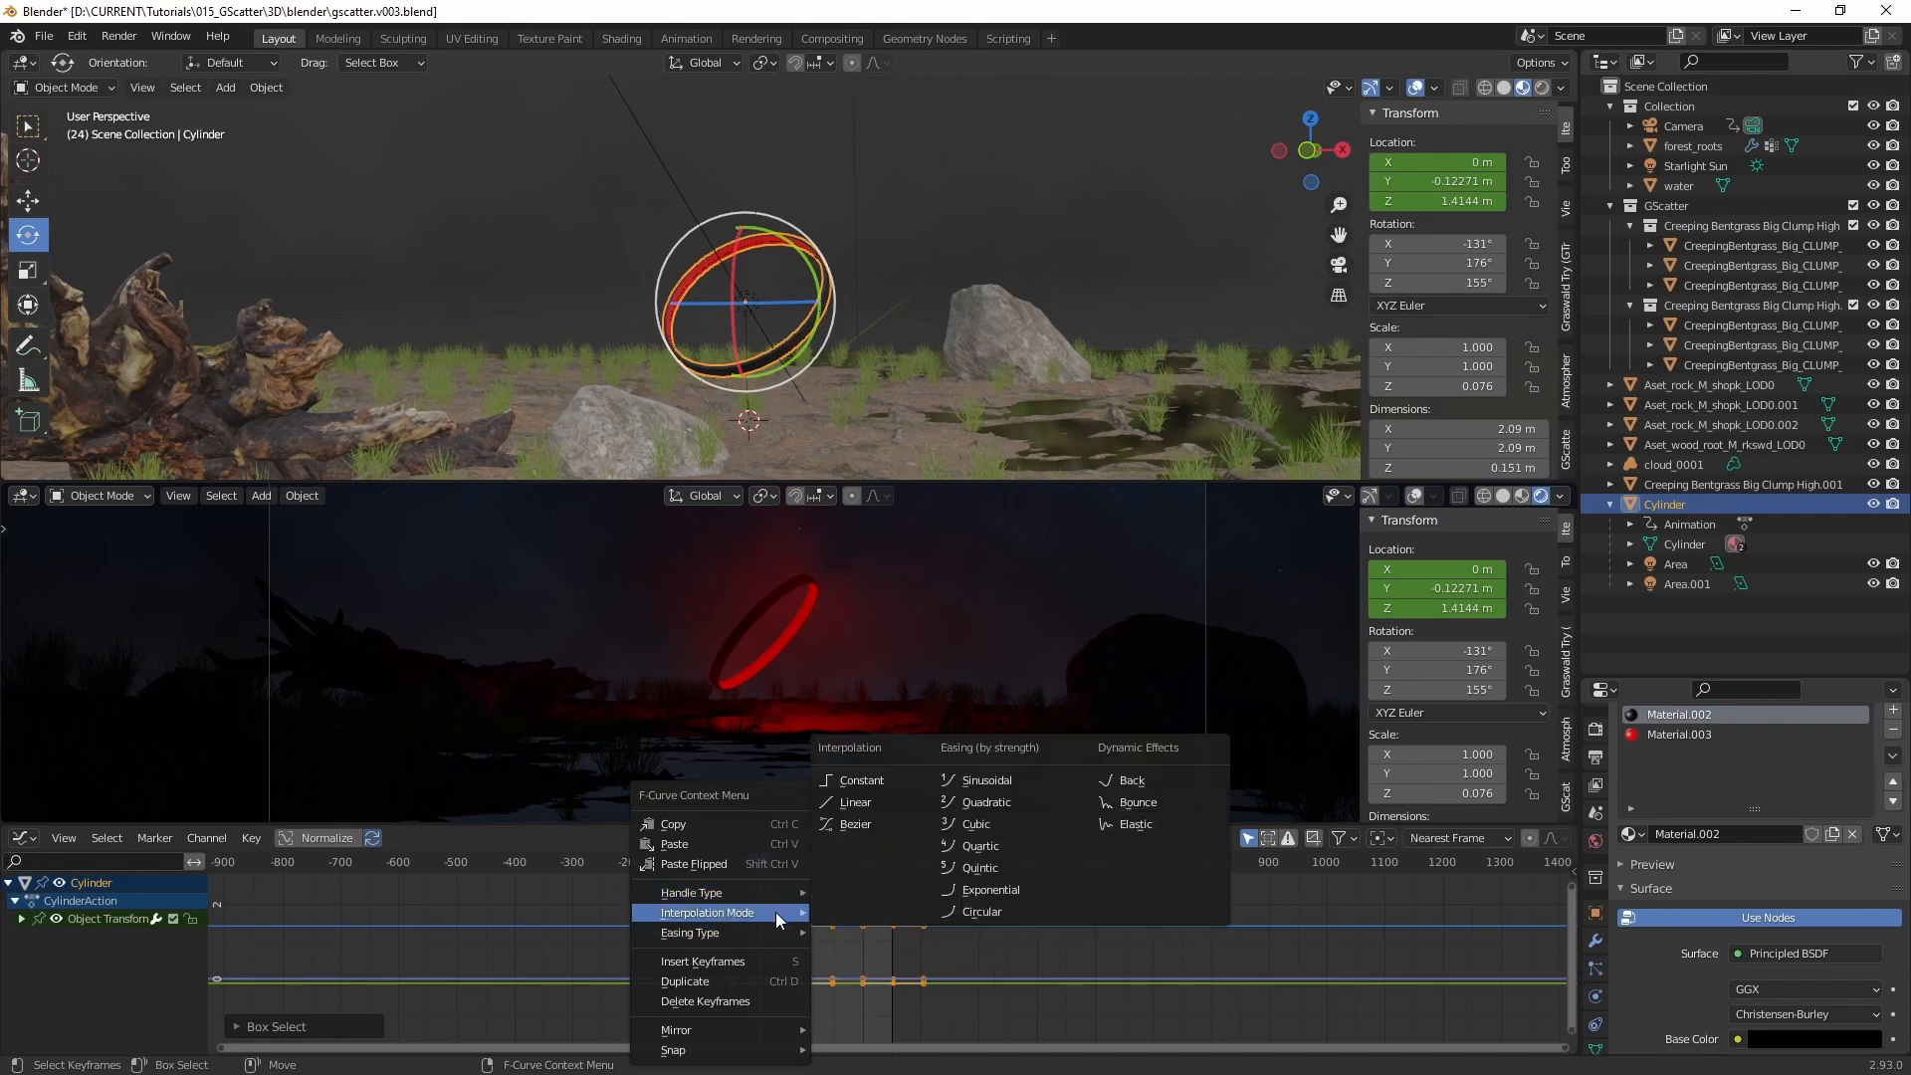
{"action": "left_click", "coordinate": [858, 826]}
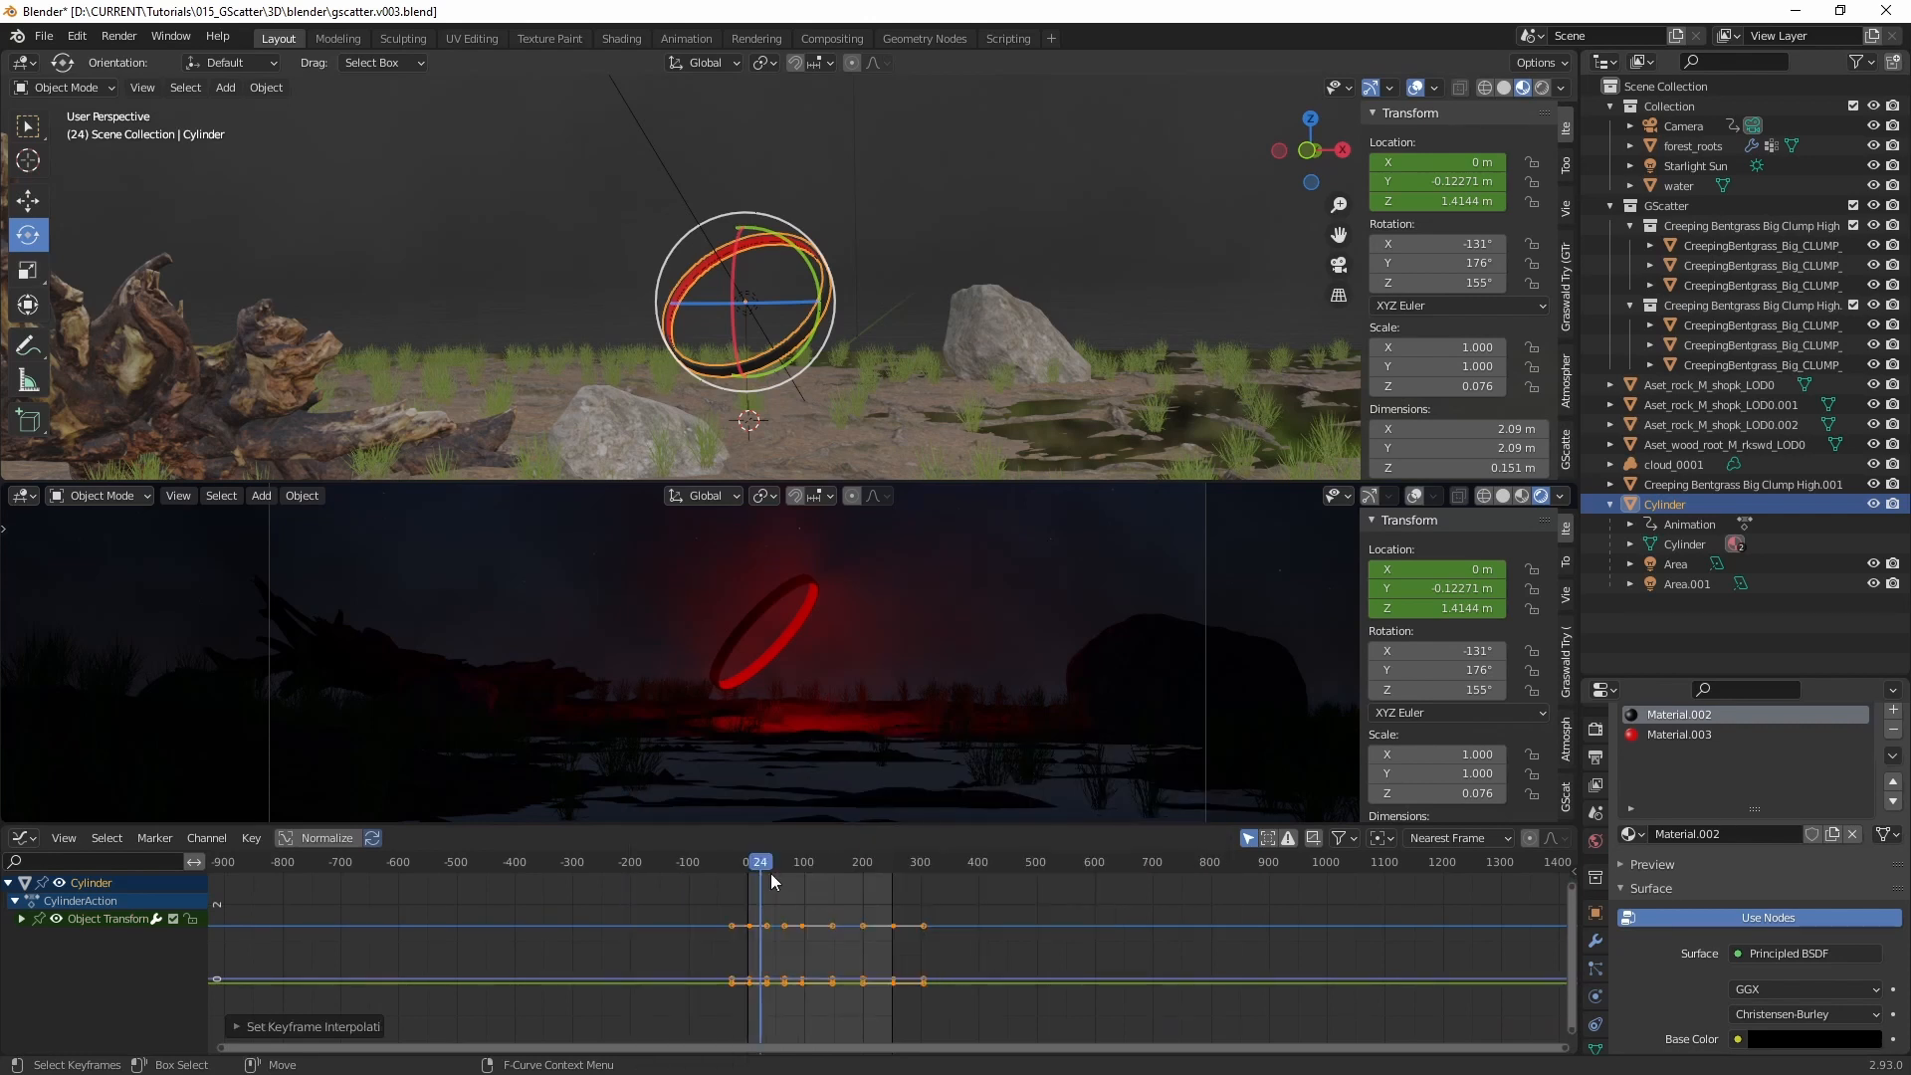
Step: Scrub the ring's animation to frame 29 and delete all of its location keyframes
{"action": "mouse_move", "coordinate": [772, 865]}
{"action": "left_mouse_down"}
{"action": "mouse_move", "coordinate": [894, 866]}
{"action": "mouse_move", "coordinate": [763, 873]}
{"action": "left_mouse_up"}
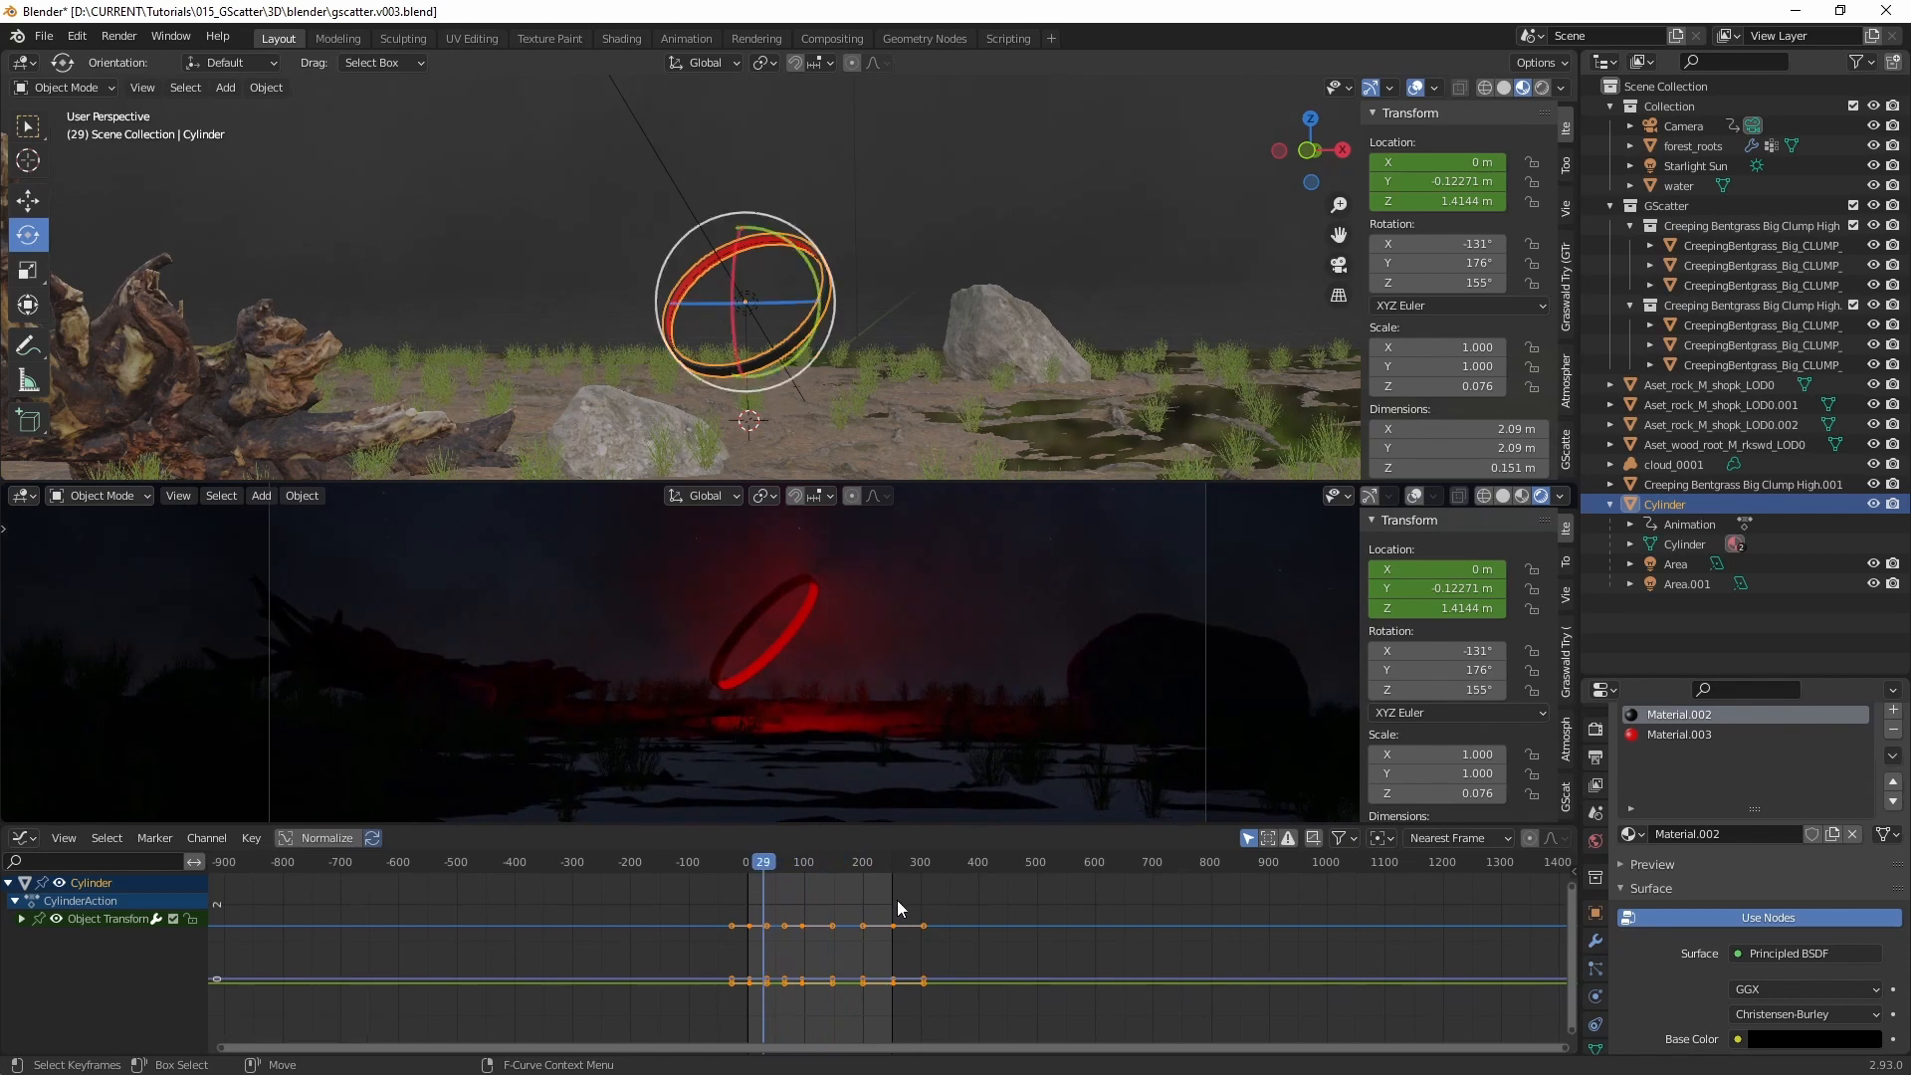
{"action": "left_click_drag", "start_coordinate": [1000, 906], "coordinate": [714, 999]}
{"action": "key", "text": "Delete"}
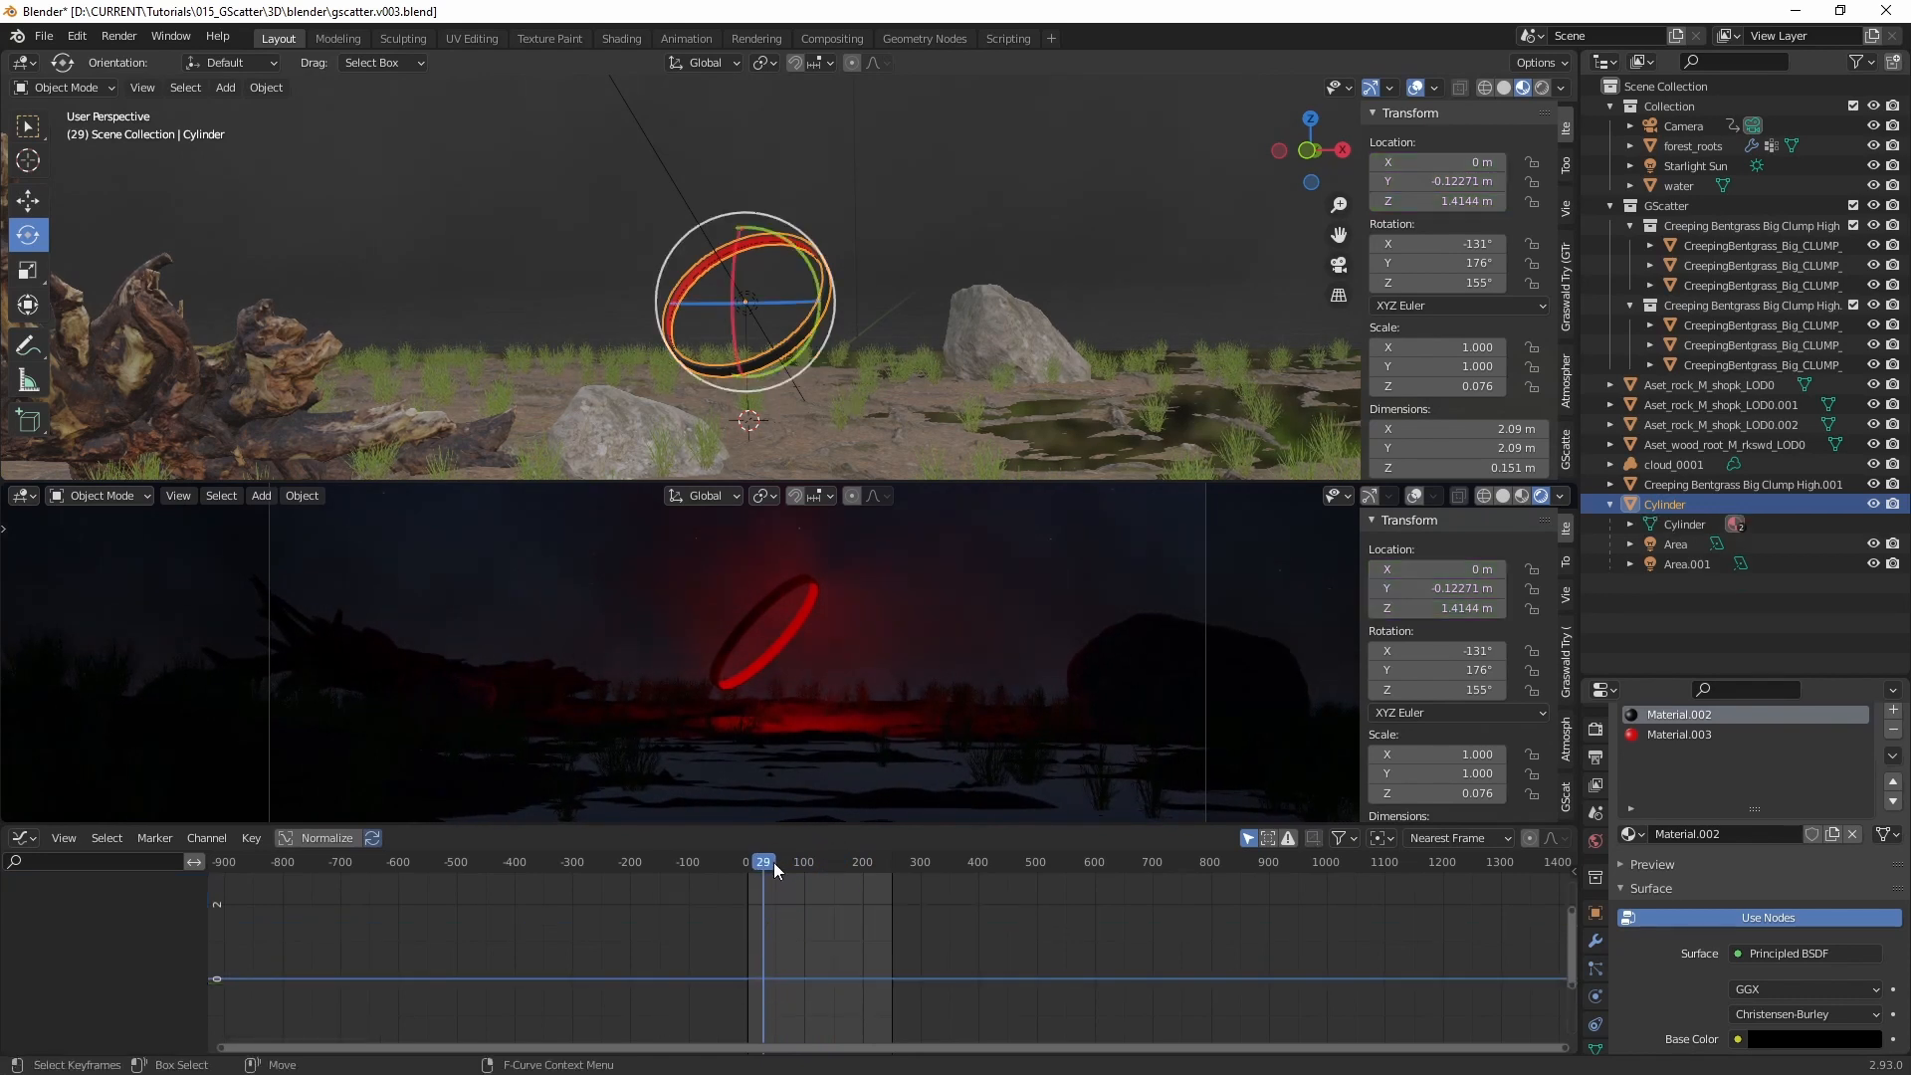
Step: Keyframe the ring's rotation at frame 5, and again at frame 254 after rotating it freely to about -117°, 178°, 596°
{"action": "left_click_drag", "start_coordinate": [758, 873], "coordinate": [752, 889]}
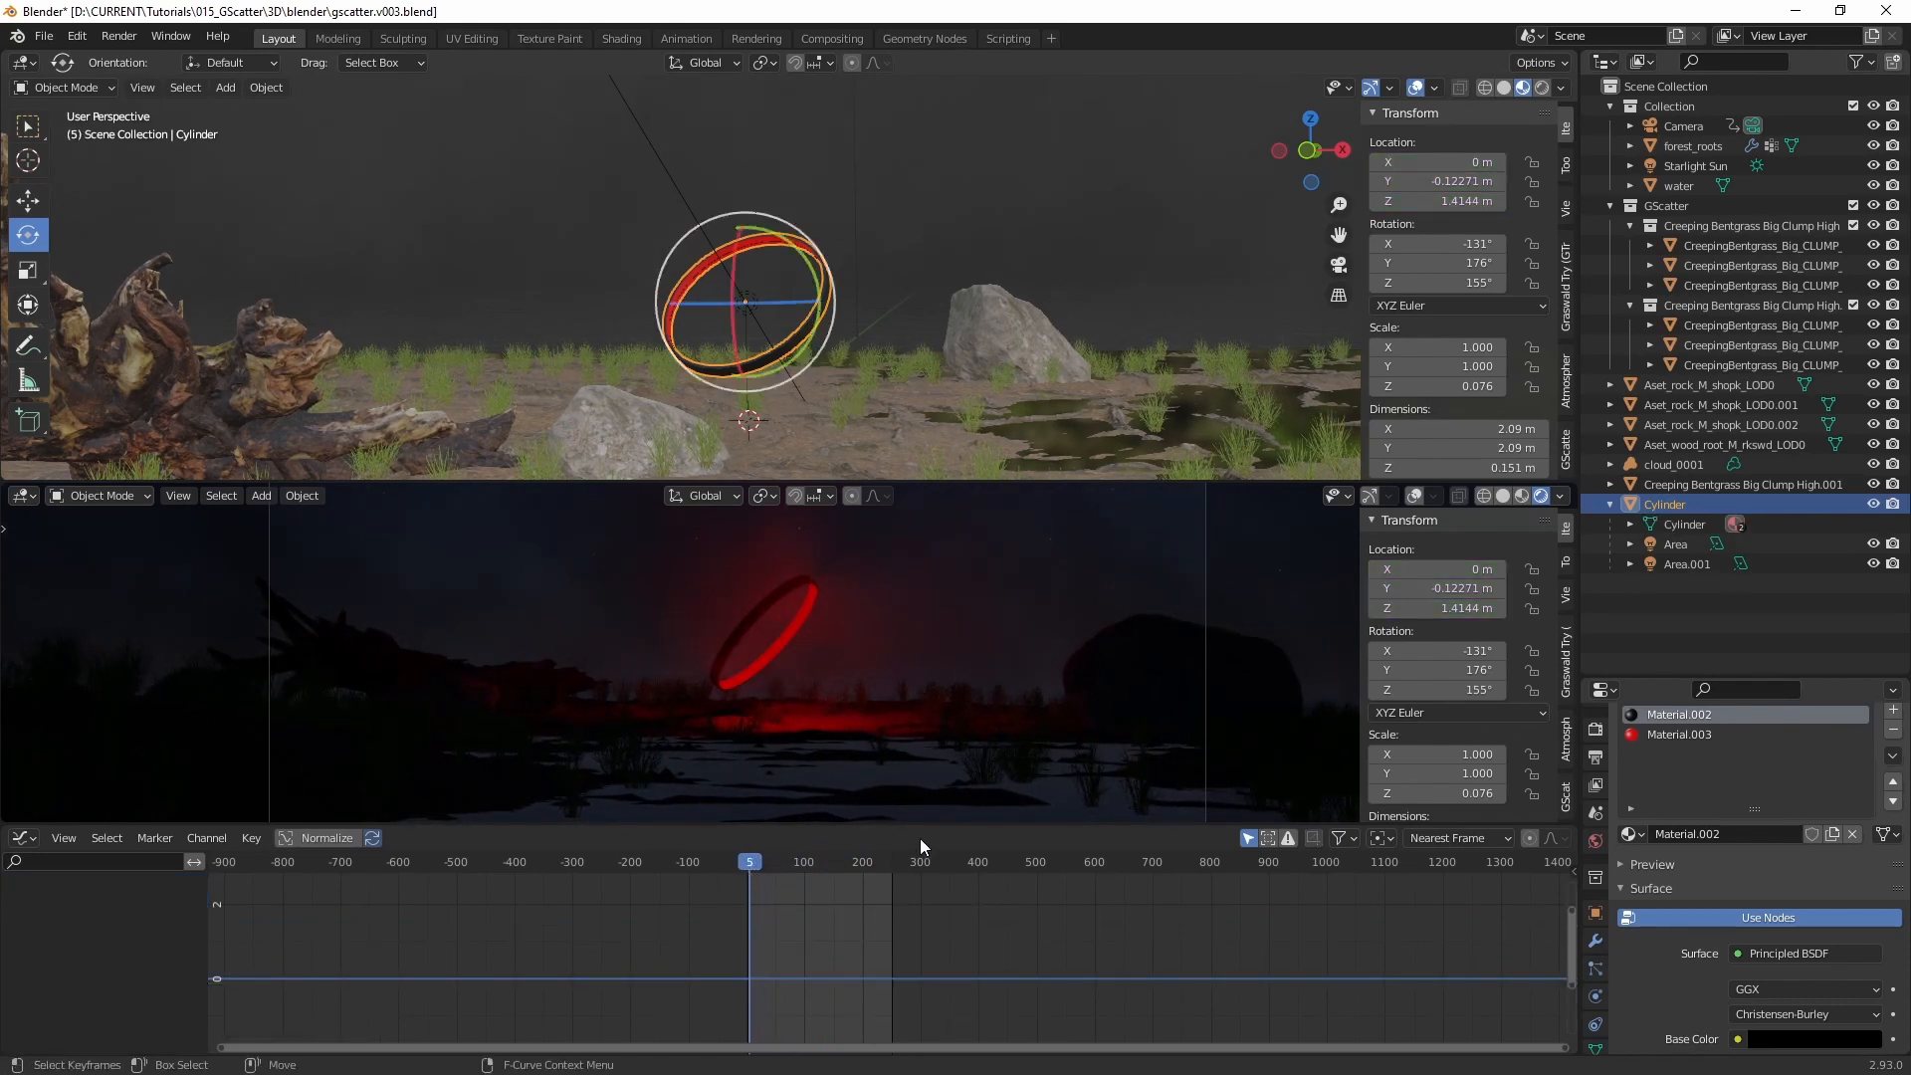
{"action": "right_click", "coordinate": [1454, 244]}
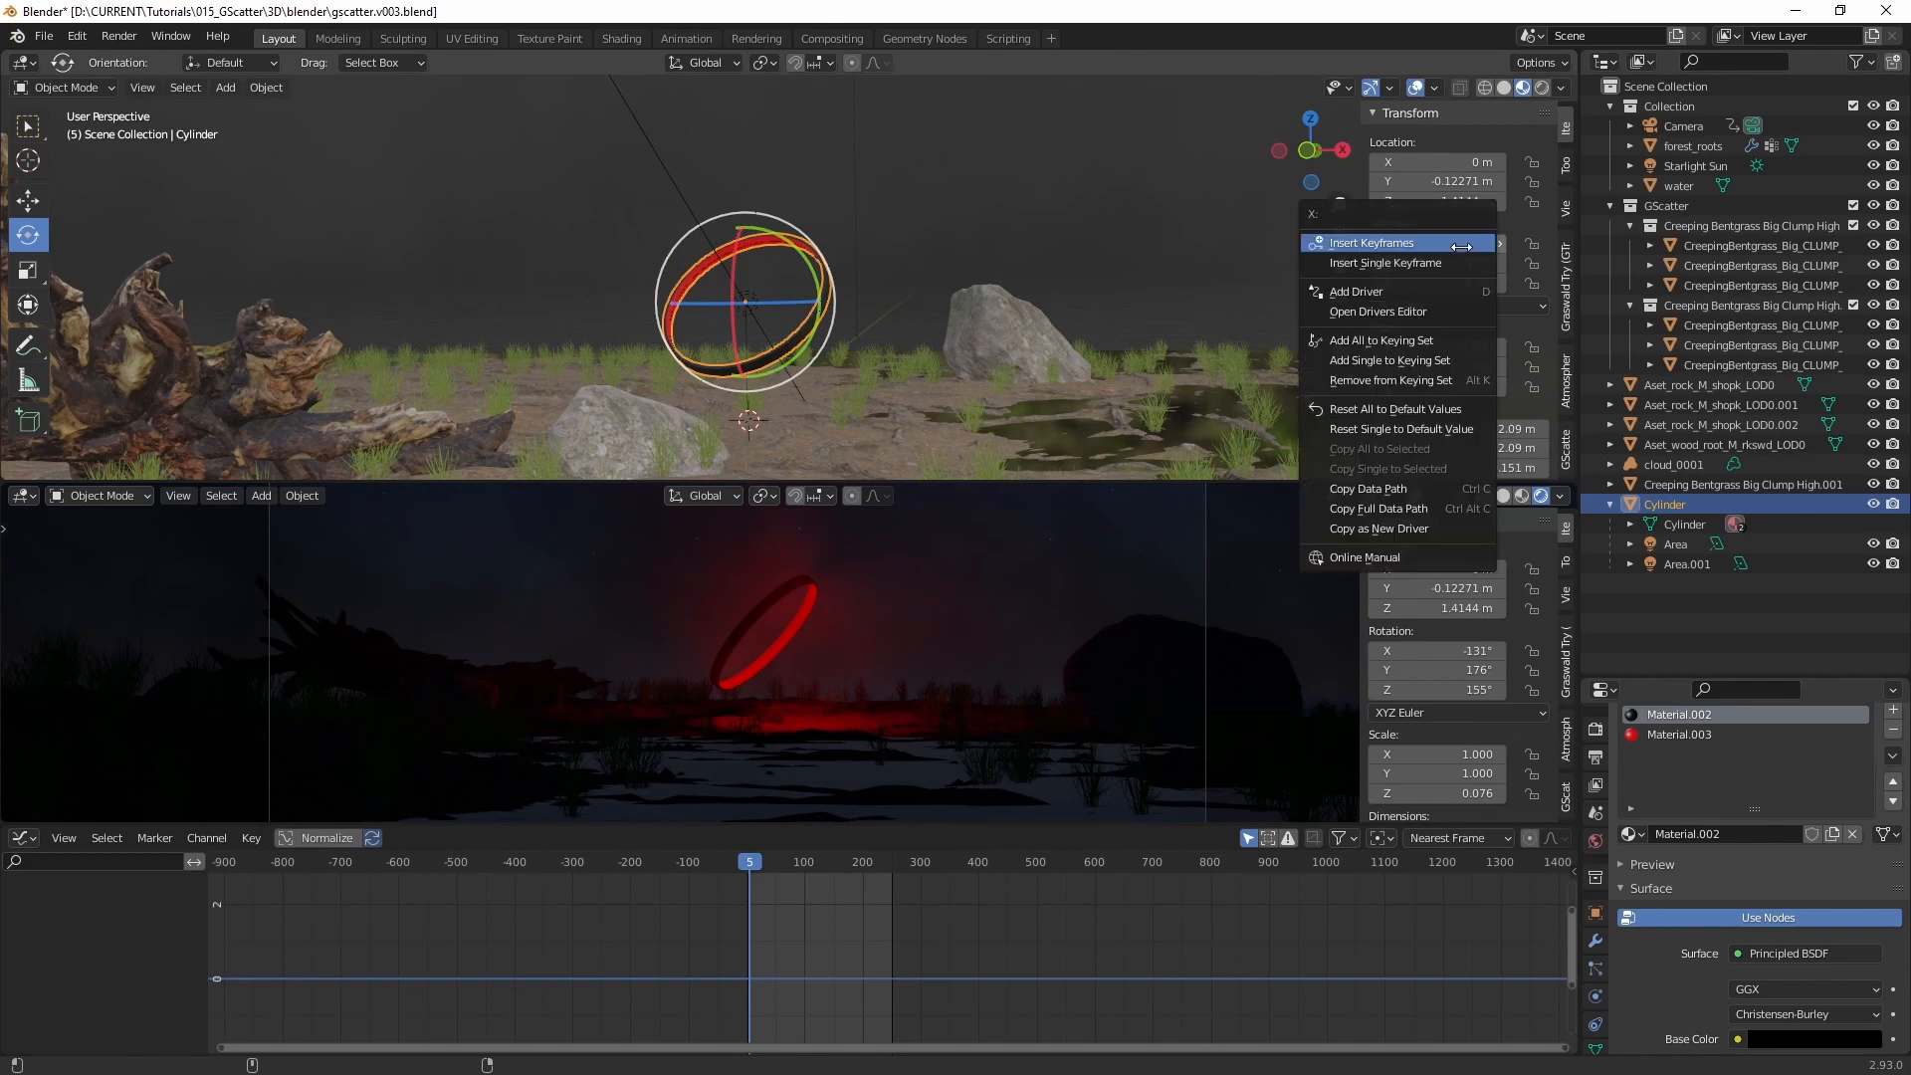
{"action": "left_click_drag", "start_coordinate": [784, 862], "coordinate": [894, 864]}
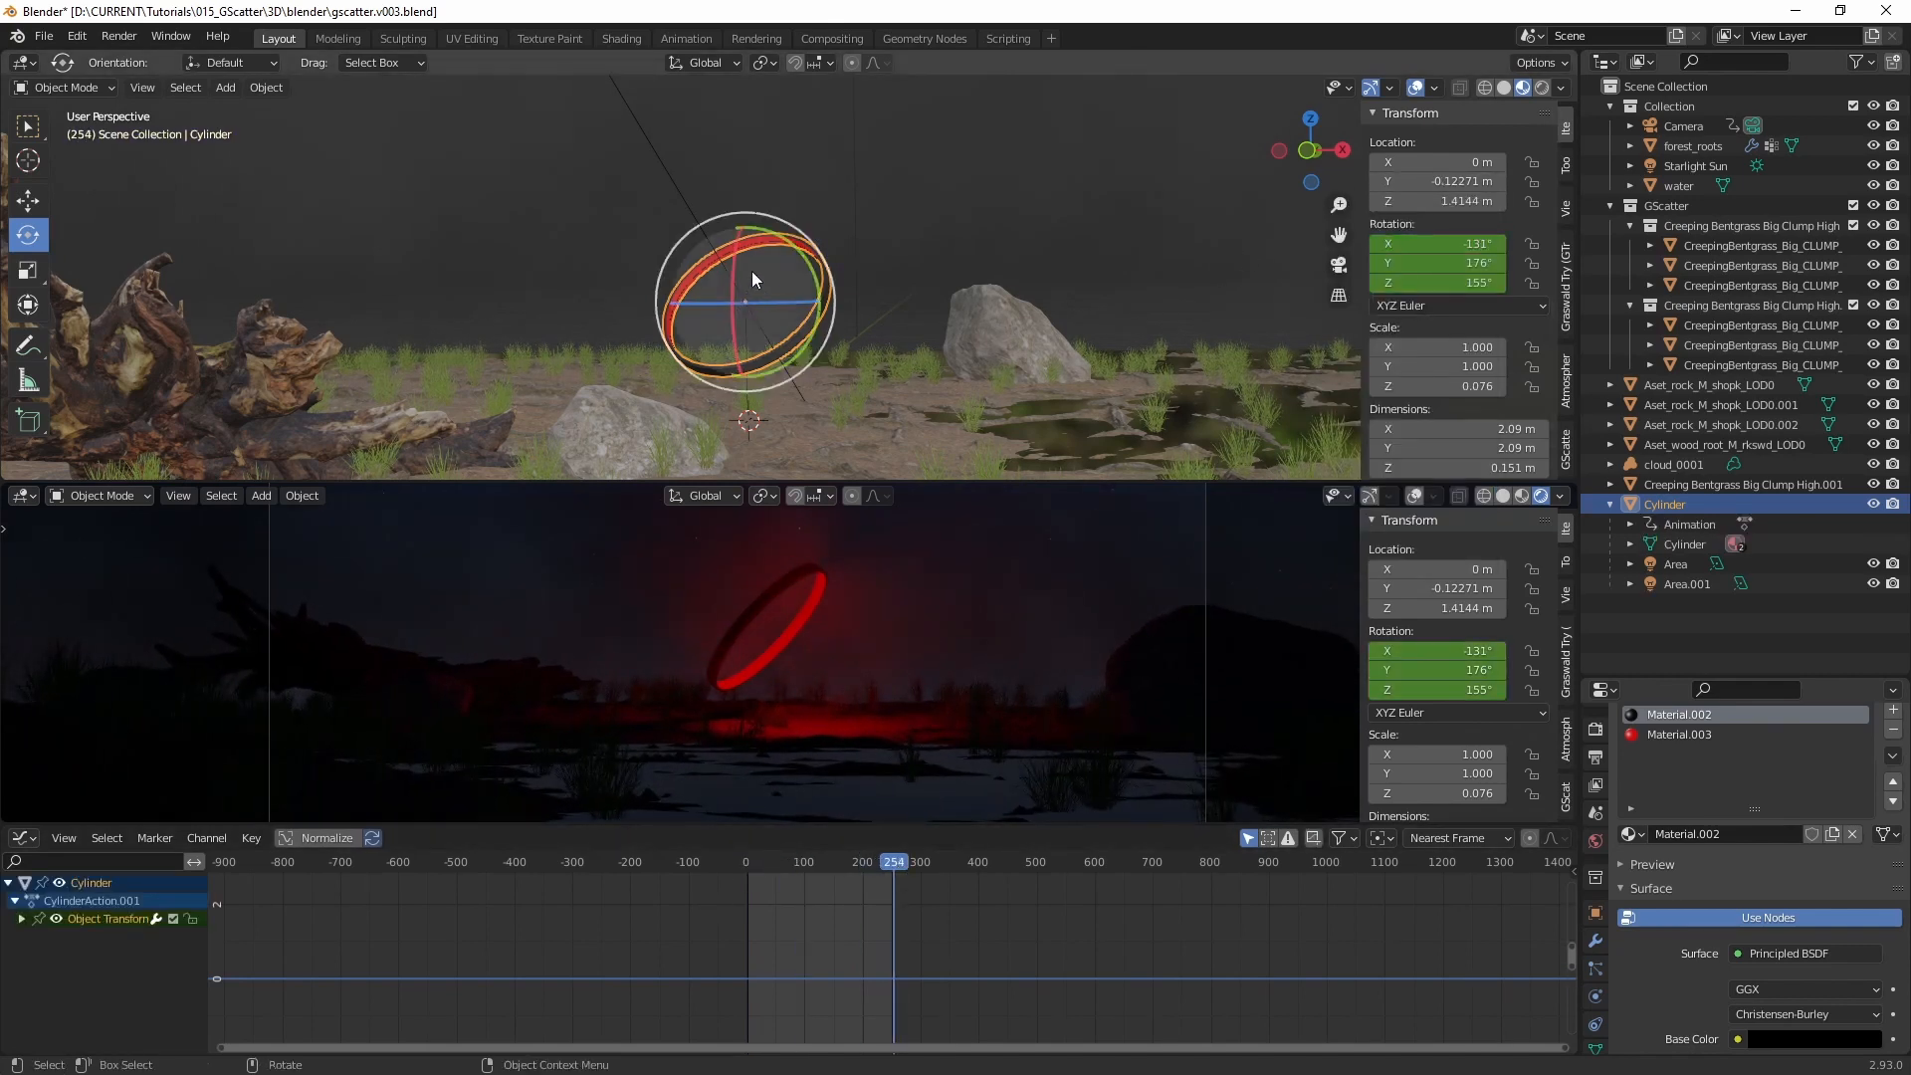
{"action": "key", "text": "r"}
{"action": "key", "text": "r"}
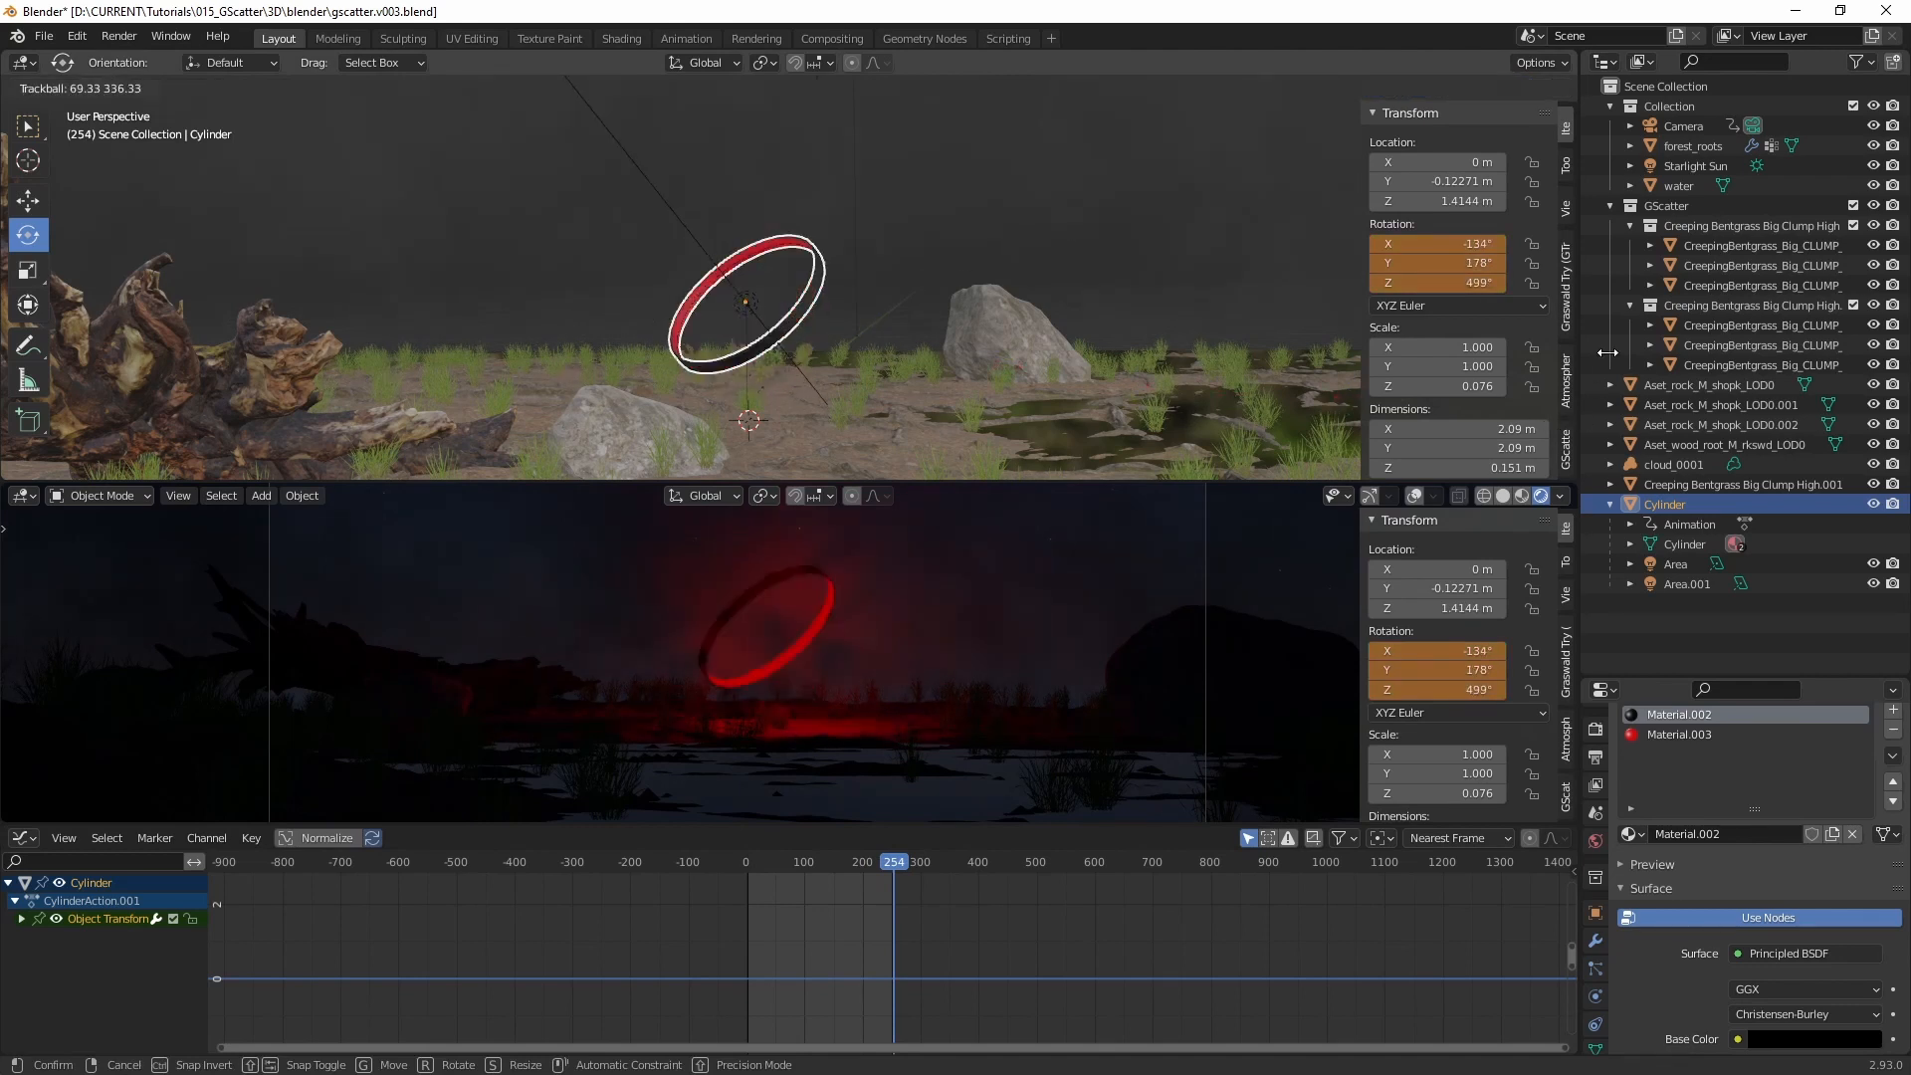
{"action": "left_click", "coordinate": [1626, 469]}
{"action": "right_click", "coordinate": [1461, 243]}
{"action": "left_click", "coordinate": [1463, 245]}
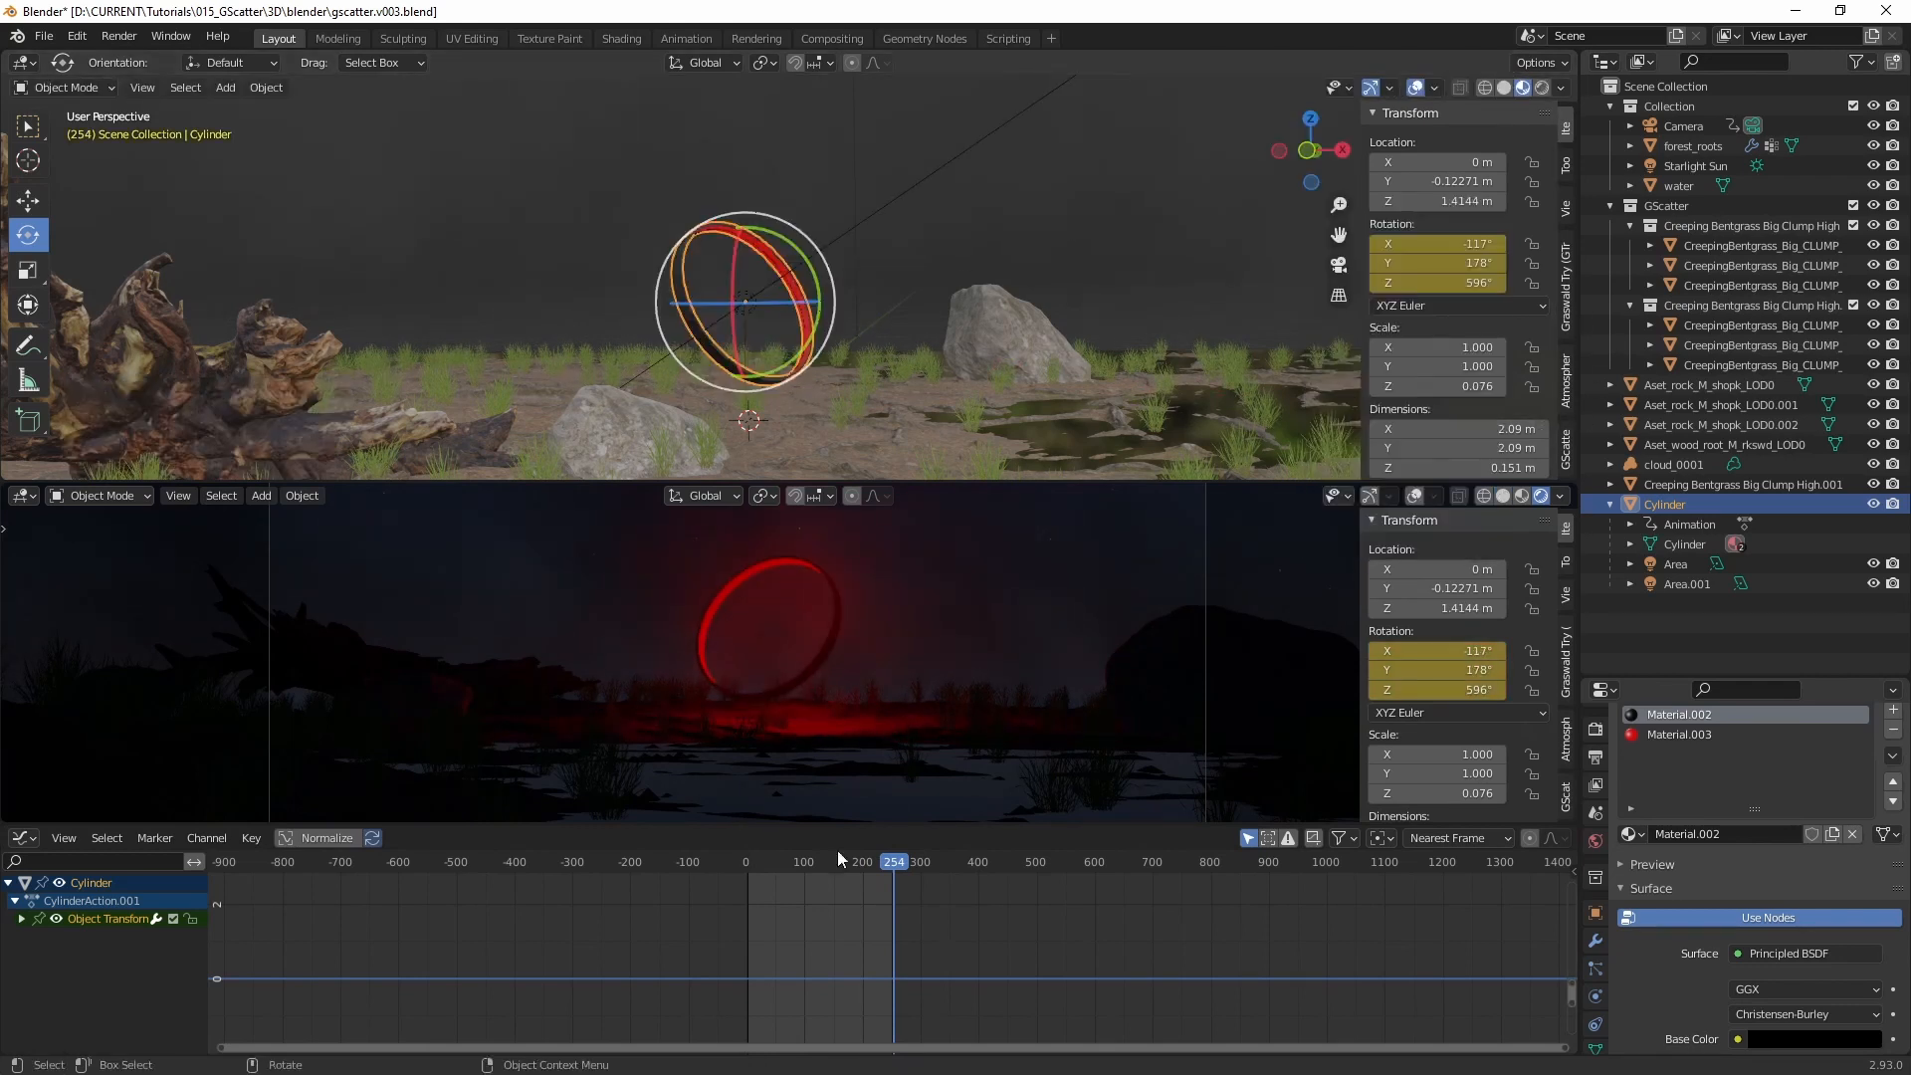
Step: Play the animation from the start and enlarge the camera viewport to review the ring's rotation
{"action": "left_click", "coordinate": [889, 863]}
{"action": "left_click_drag", "start_coordinate": [886, 863], "coordinate": [743, 864]}
{"action": "key", "text": "space"}
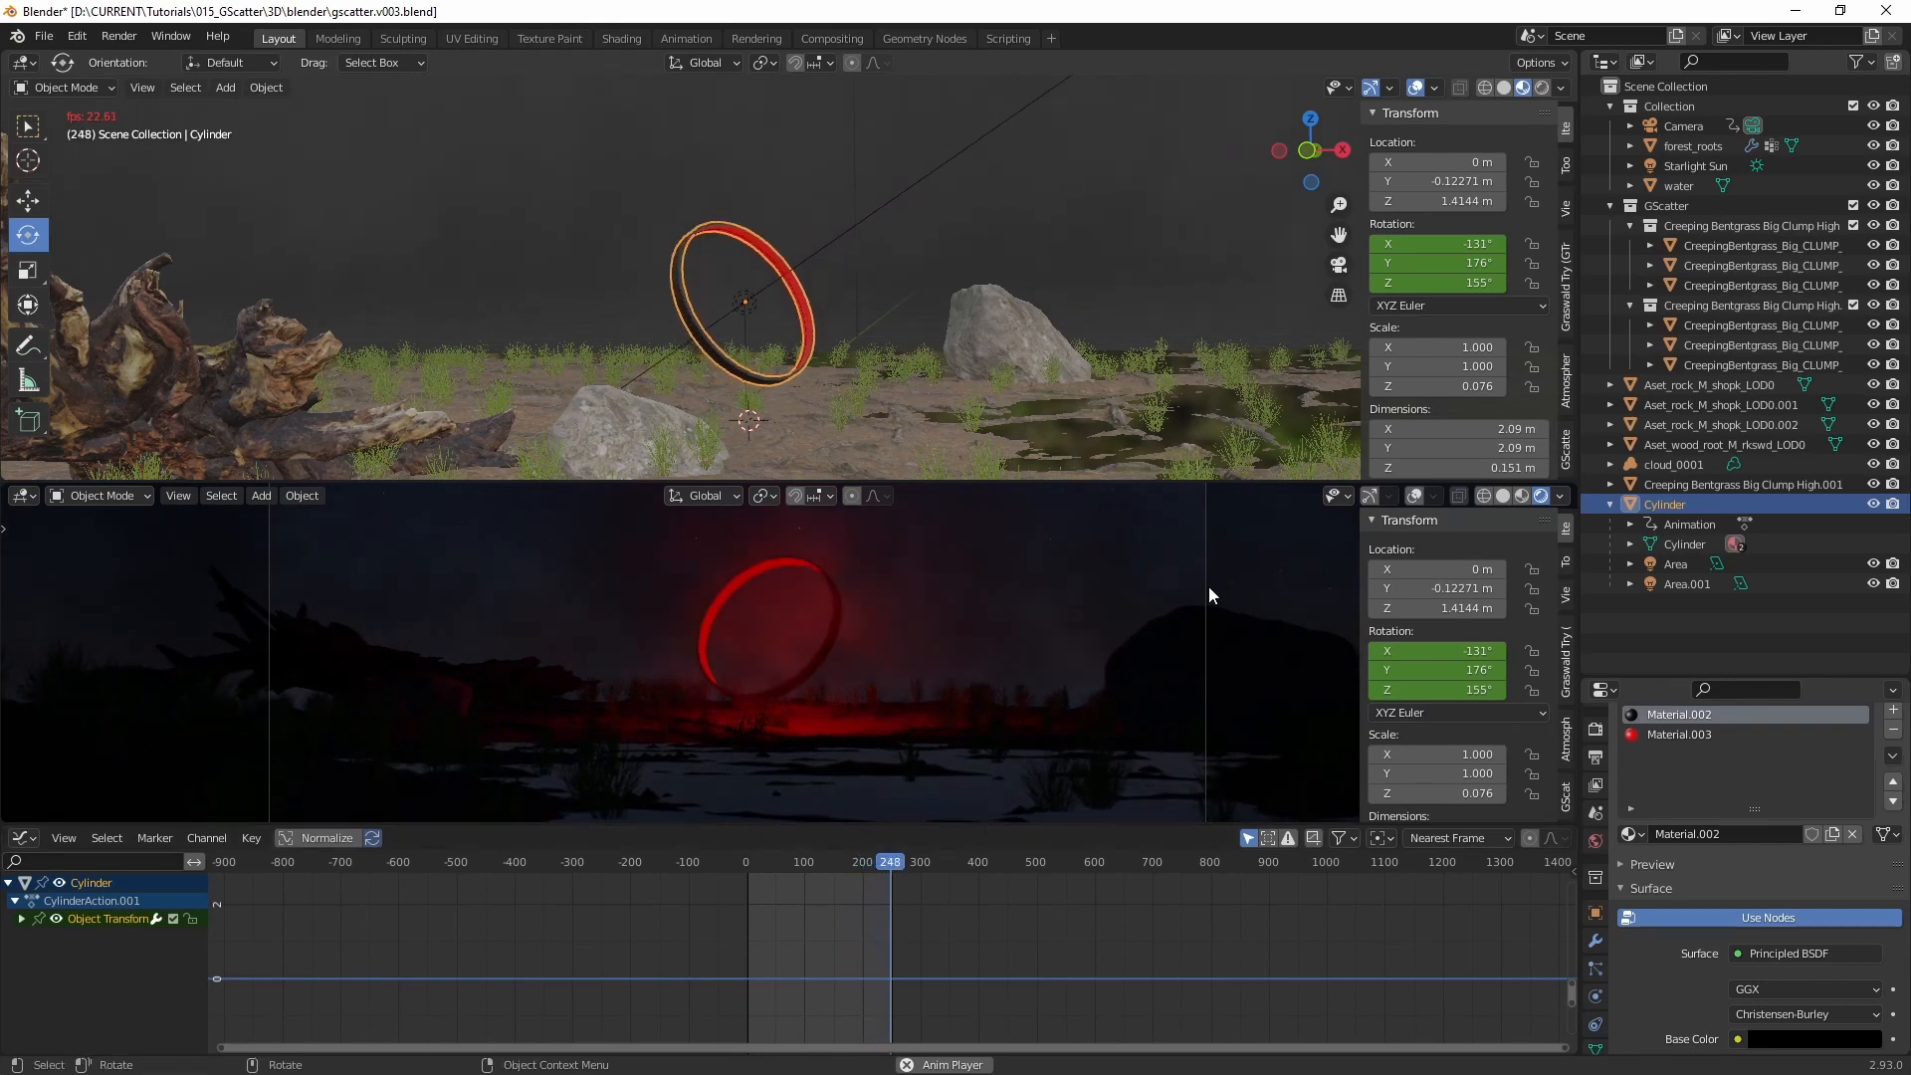
{"action": "left_click_drag", "start_coordinate": [1151, 482], "coordinate": [1135, 326]}
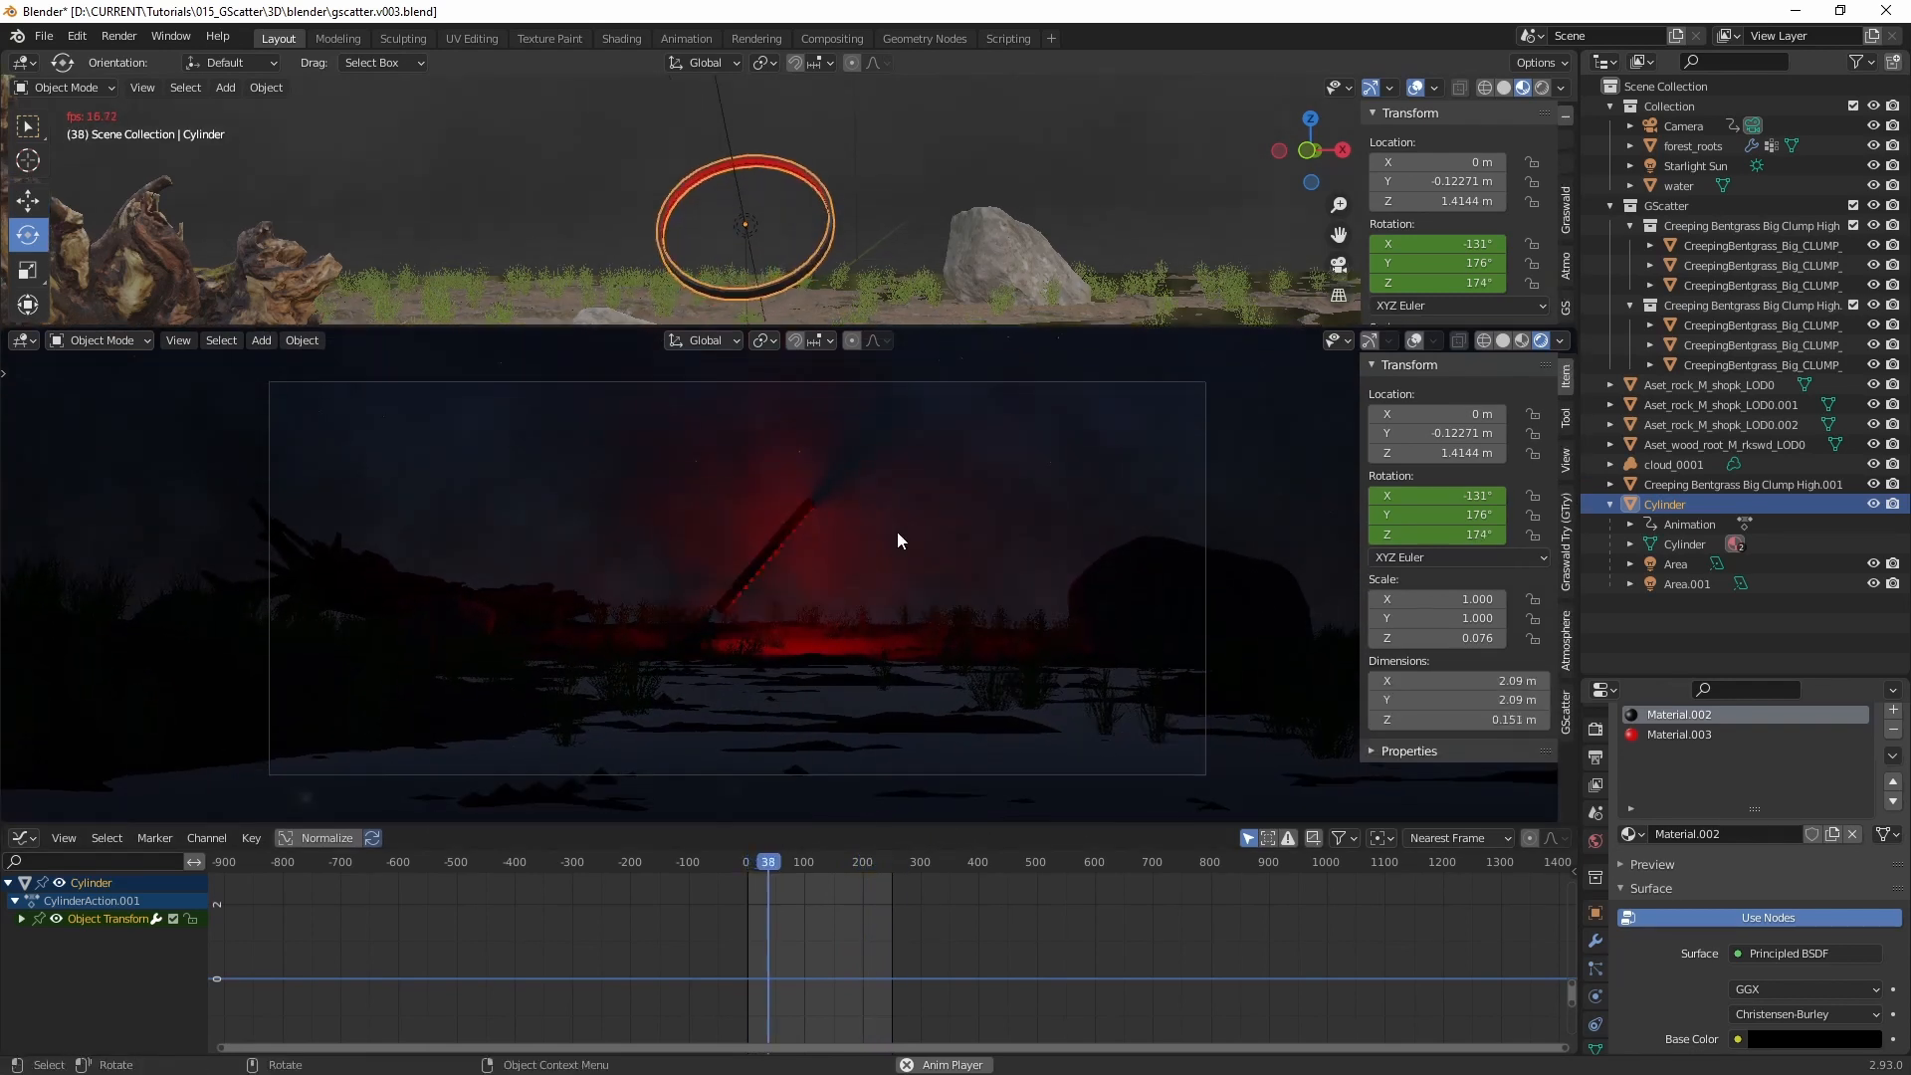
{"action": "scroll", "coordinate": [870, 539], "scroll_direction": "down", "scroll_amount": 2}
{"action": "scroll", "coordinate": [874, 543], "scroll_direction": "up", "scroll_amount": 2}
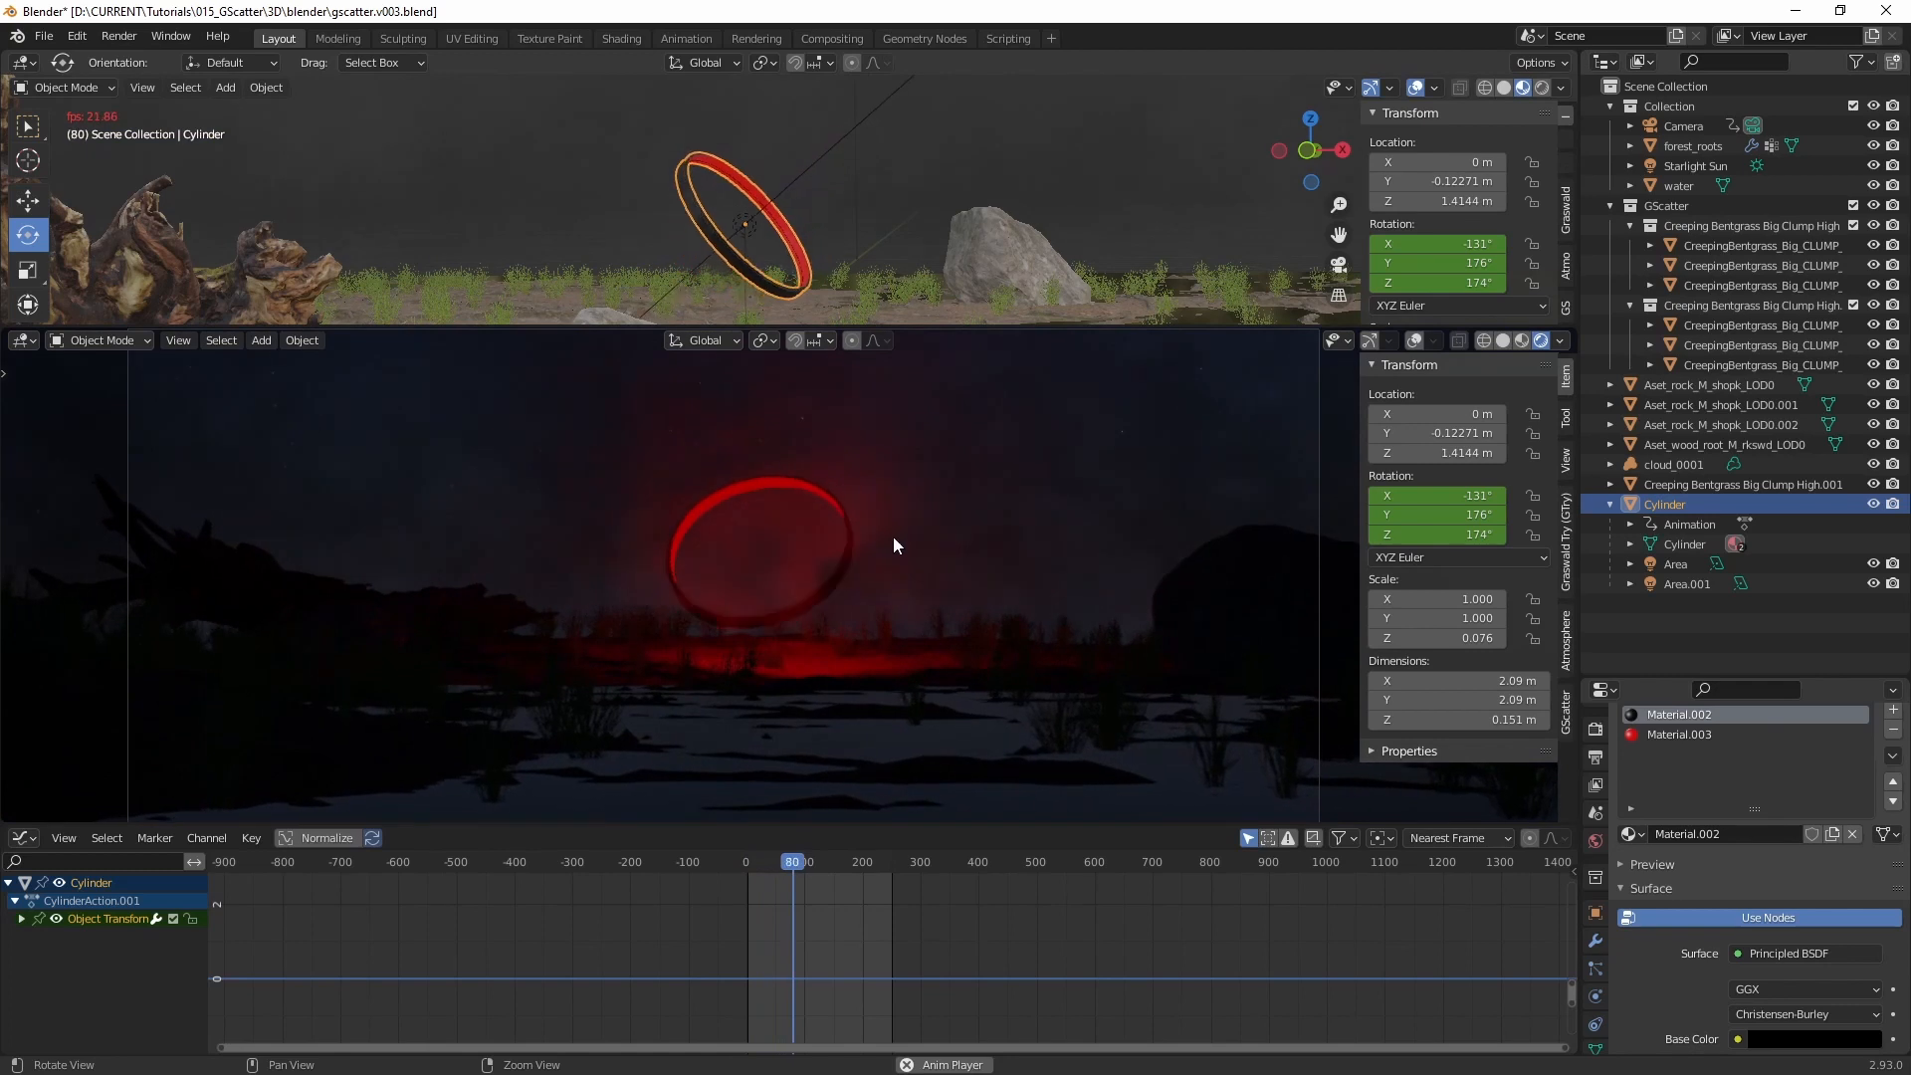
{"action": "mouse_move", "coordinate": [887, 555]}
{"action": "right_mouse_down", "text": "alt"}
{"action": "mouse_move", "coordinate": [900, 532]}
{"action": "mouse_move", "coordinate": [889, 548]}
{"action": "right_mouse_up", "text": "alt"}
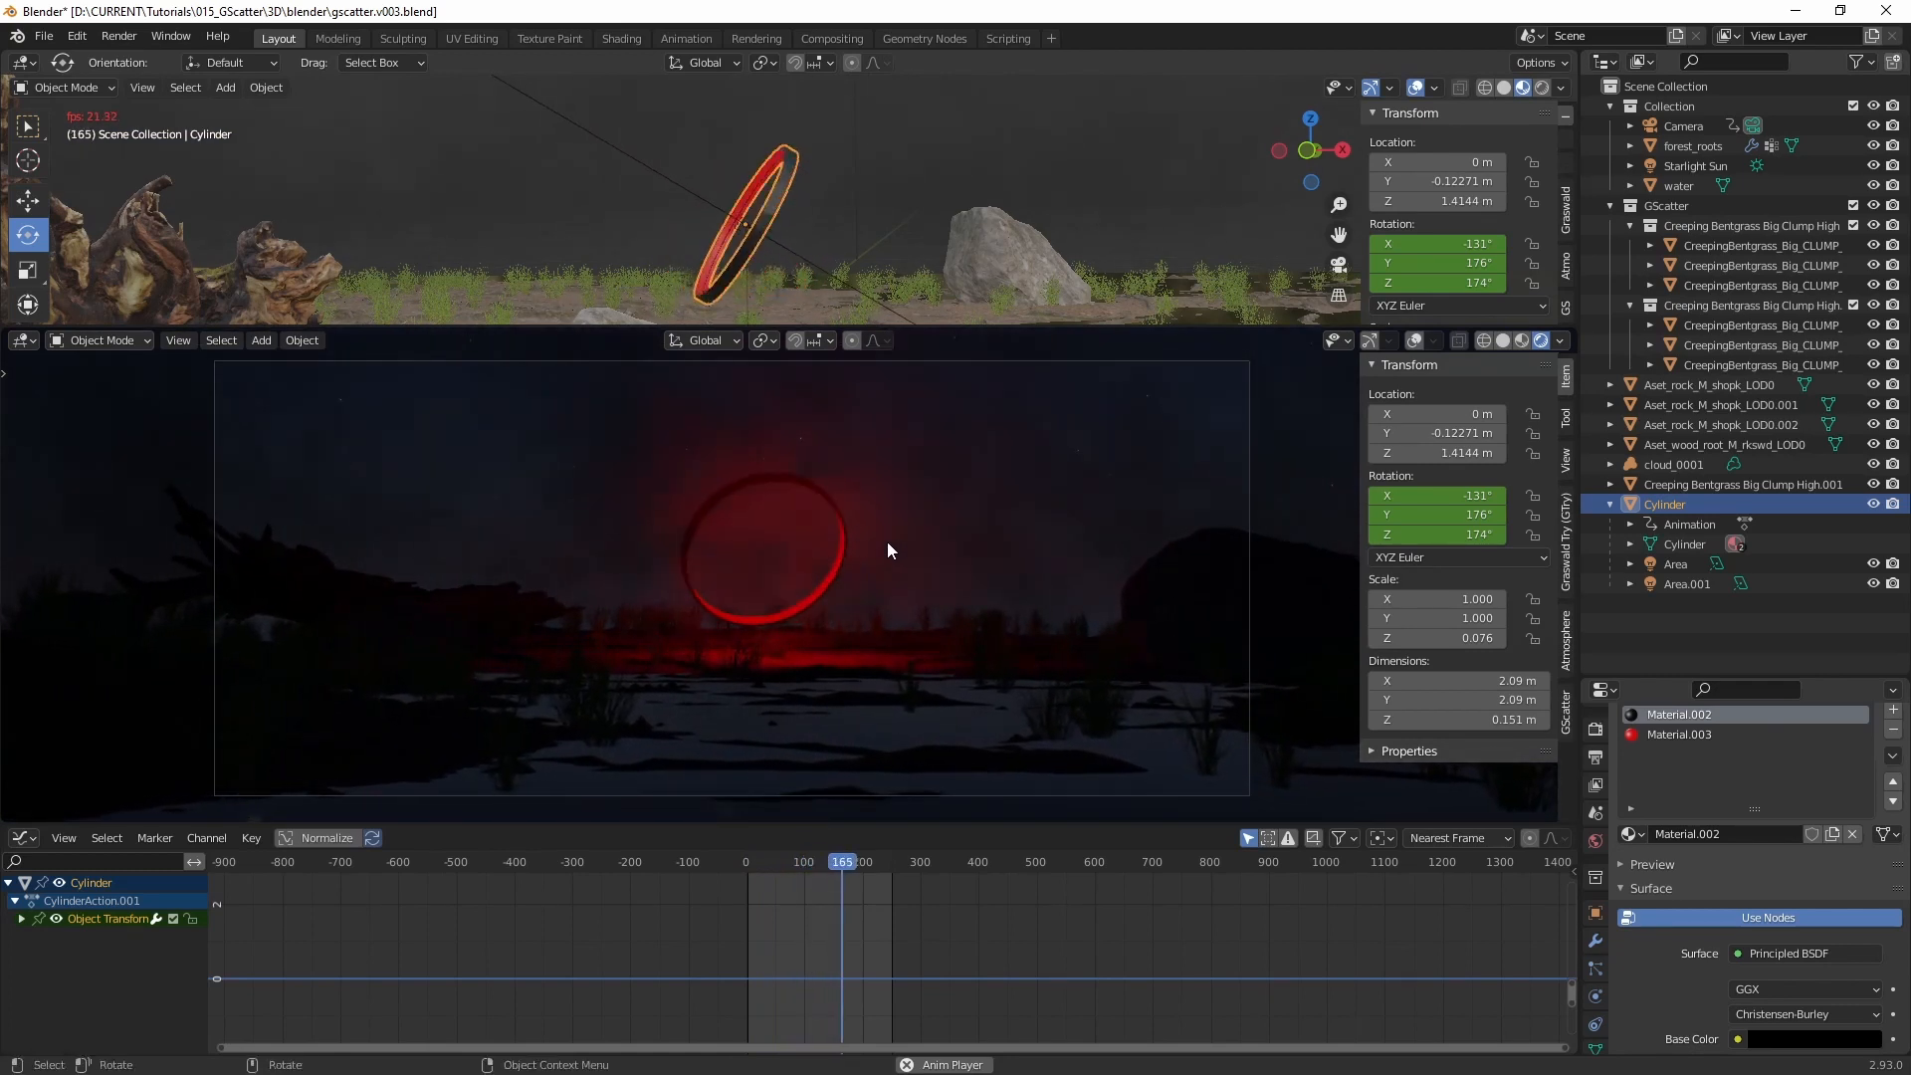
{"action": "key", "text": "space"}
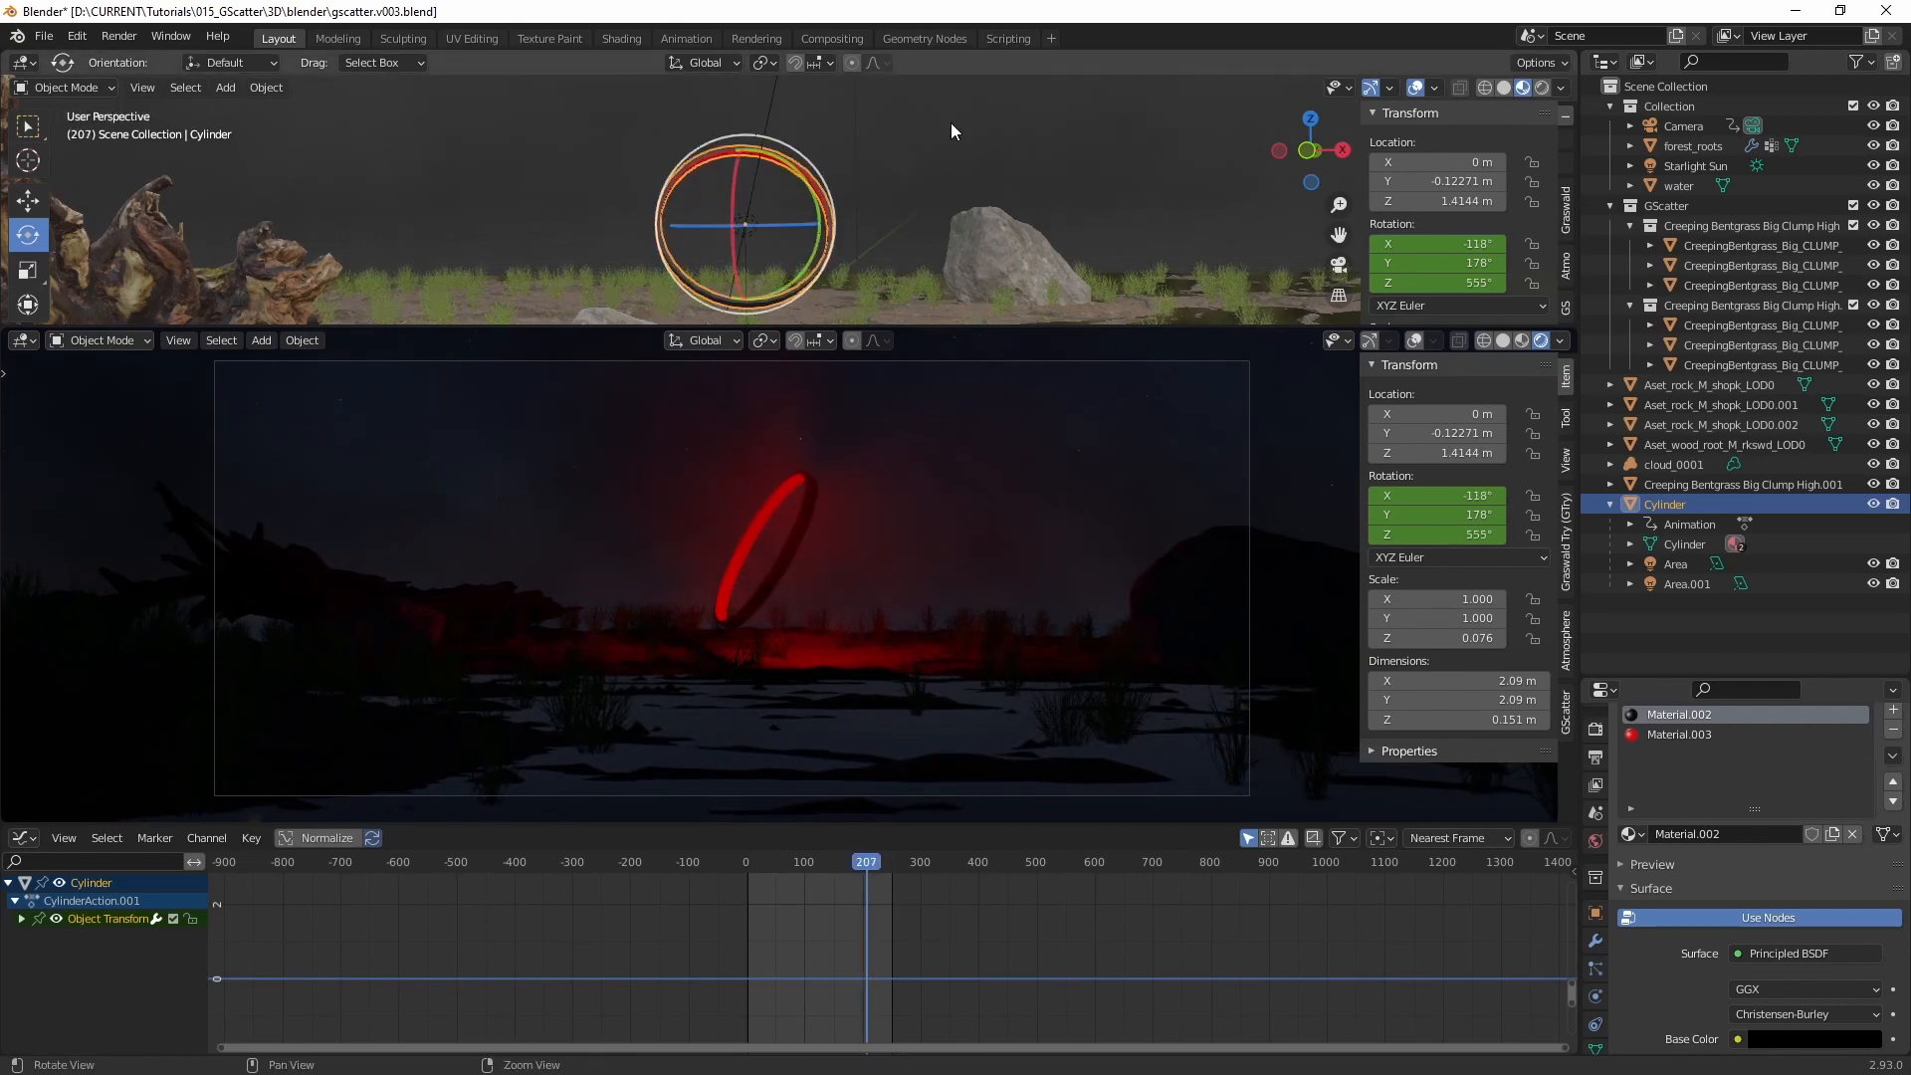
Step: Select the fog cloud_0001, move it -2.032 m along Y and keyframe its location at frame 207
{"action": "middle_click_drag", "start_coordinate": [951, 122], "coordinate": [576, 211]}
{"action": "left_click", "coordinate": [426, 199]}
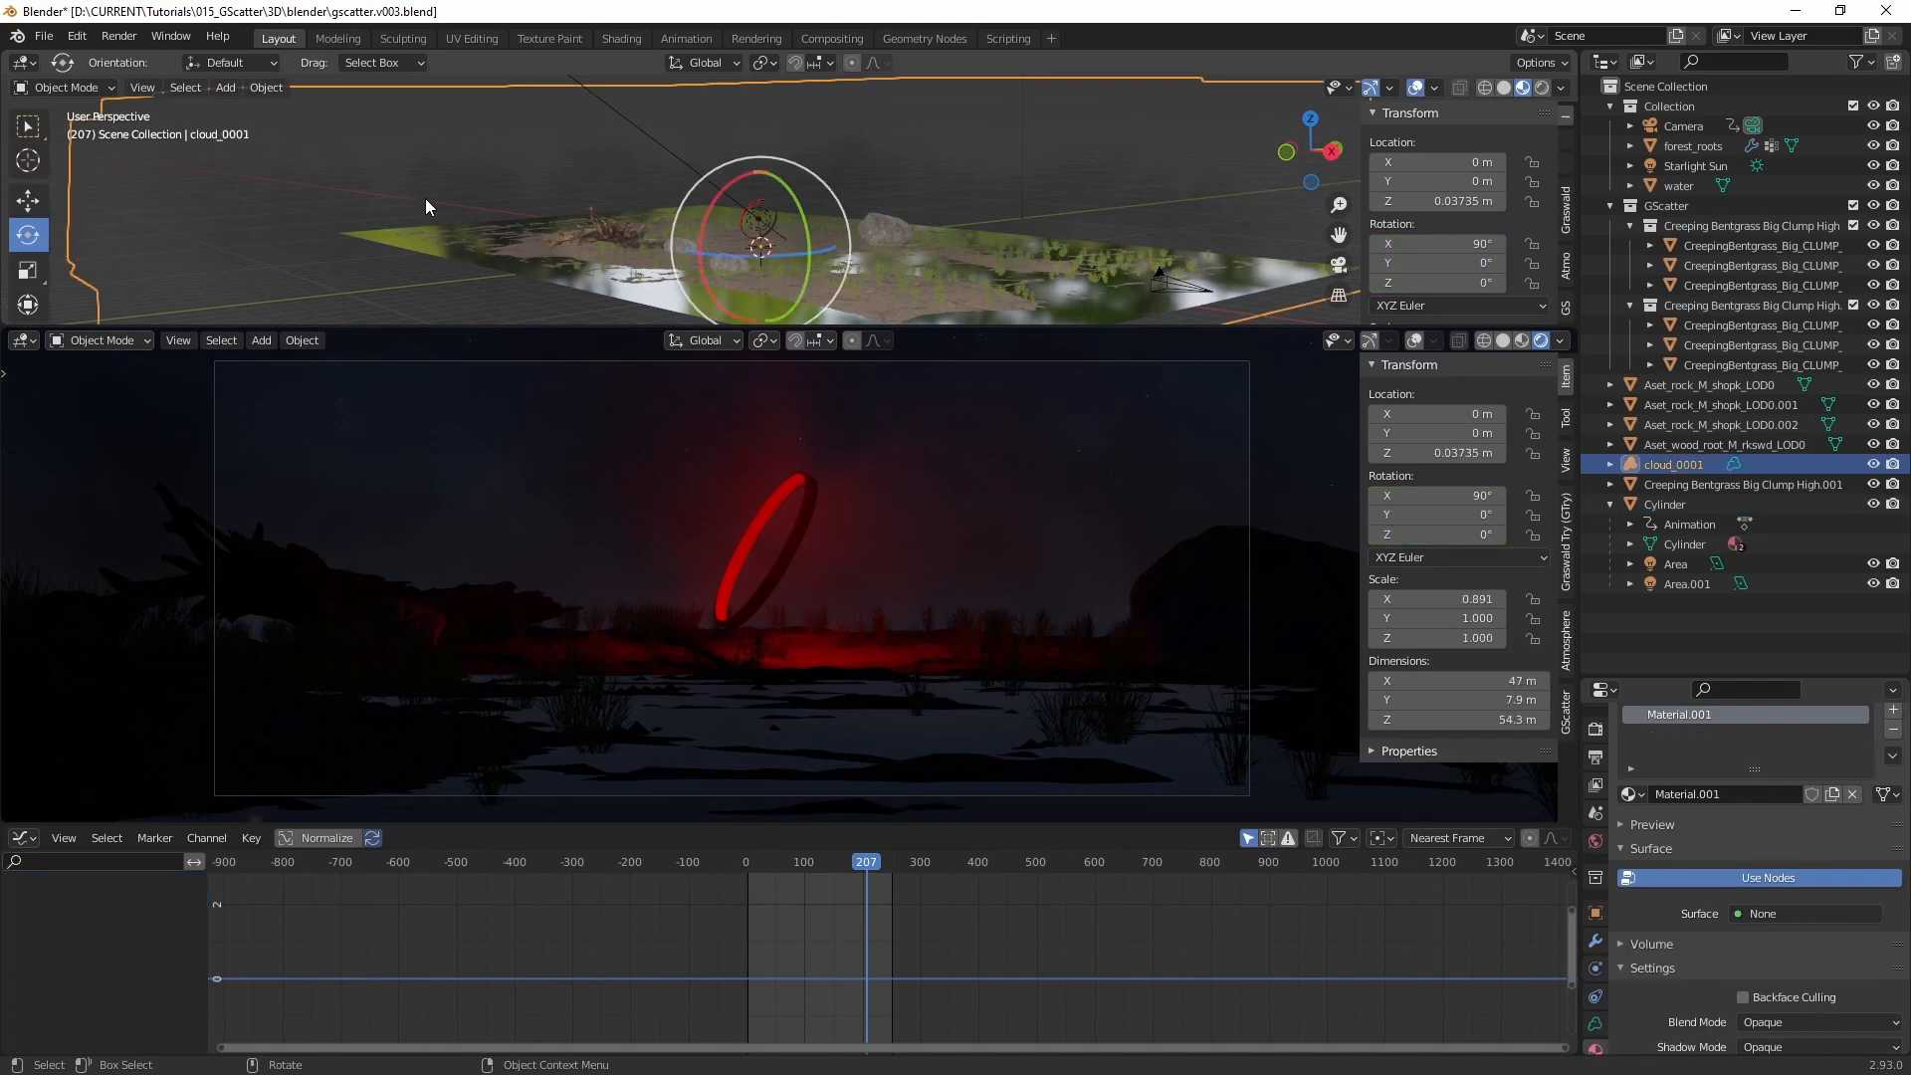
{"action": "scroll", "coordinate": [739, 237], "scroll_direction": "down", "scroll_amount": 3}
{"action": "left_click_drag", "start_coordinate": [738, 237], "coordinate": [777, 245], "text": "alt"}
{"action": "key", "text": "w"}
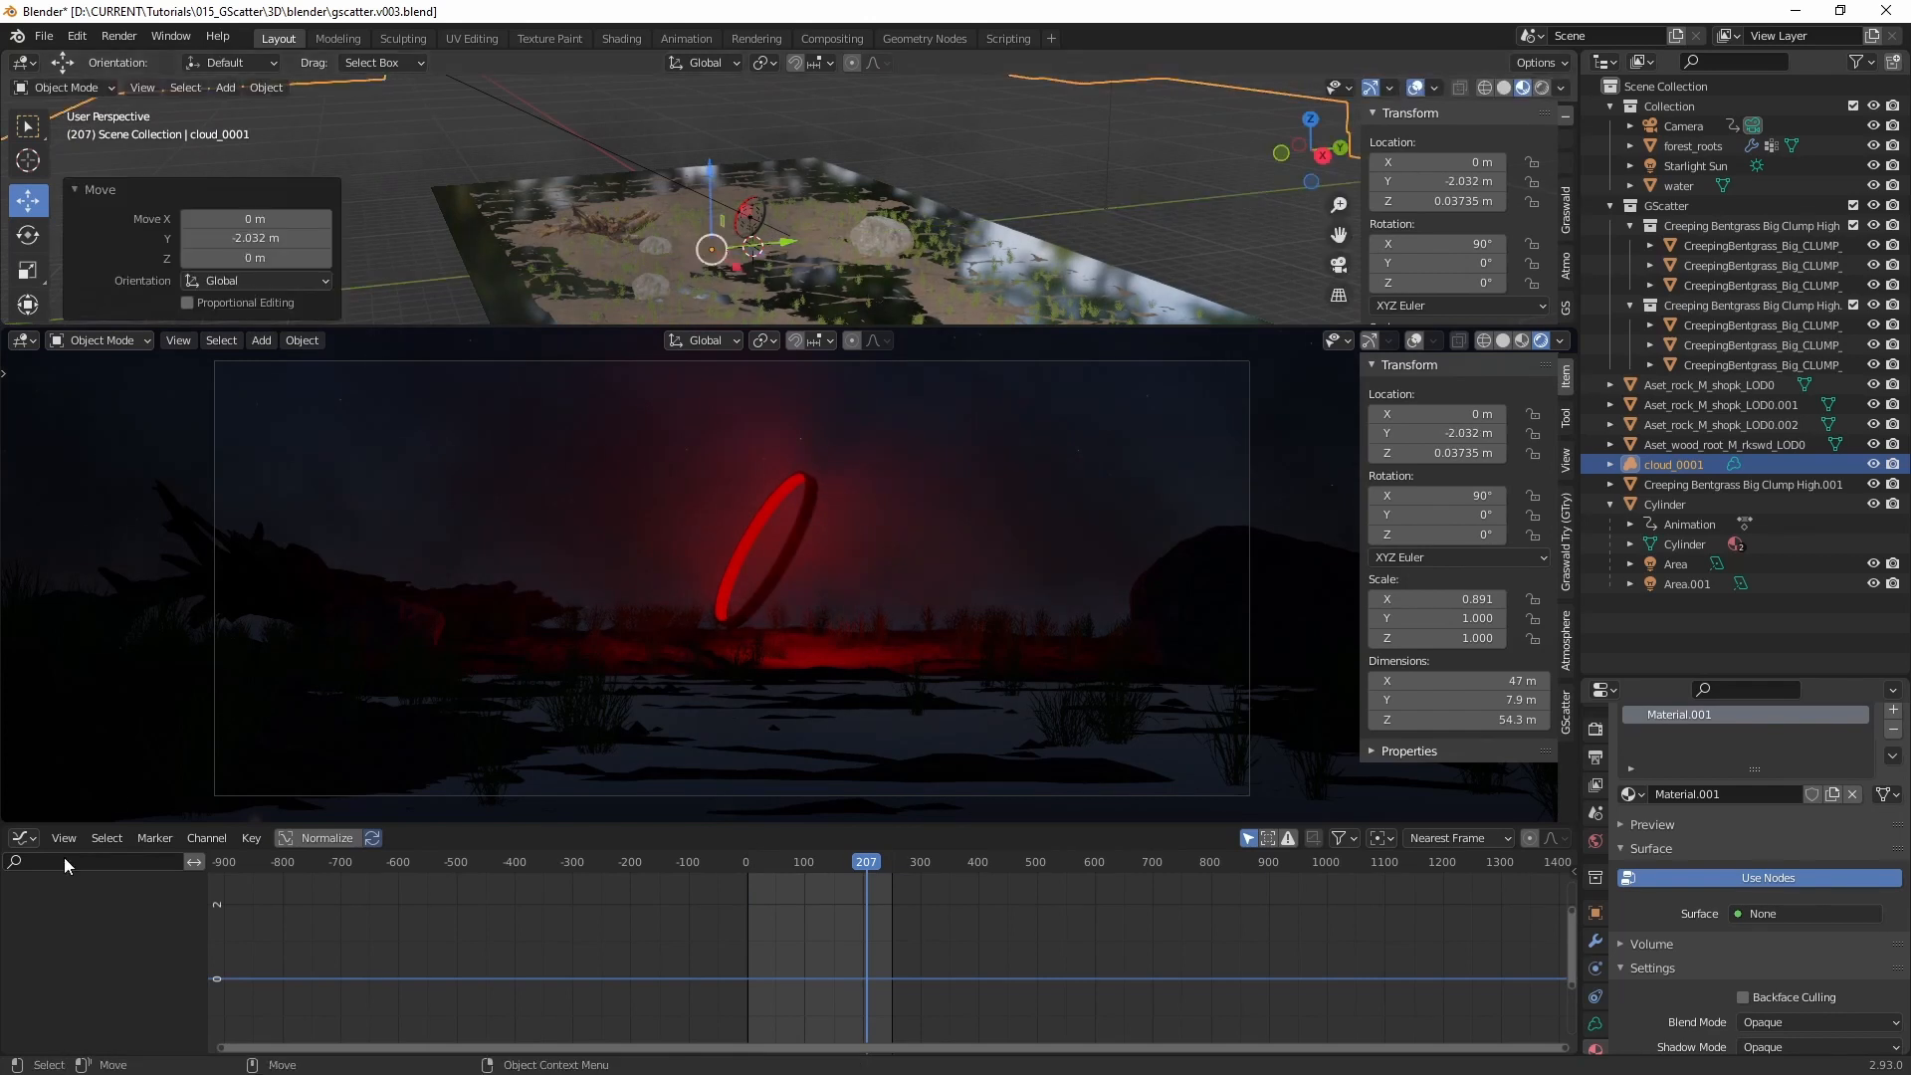
{"action": "left_click", "coordinate": [22, 837]}
{"action": "right_click", "coordinate": [1441, 160]}
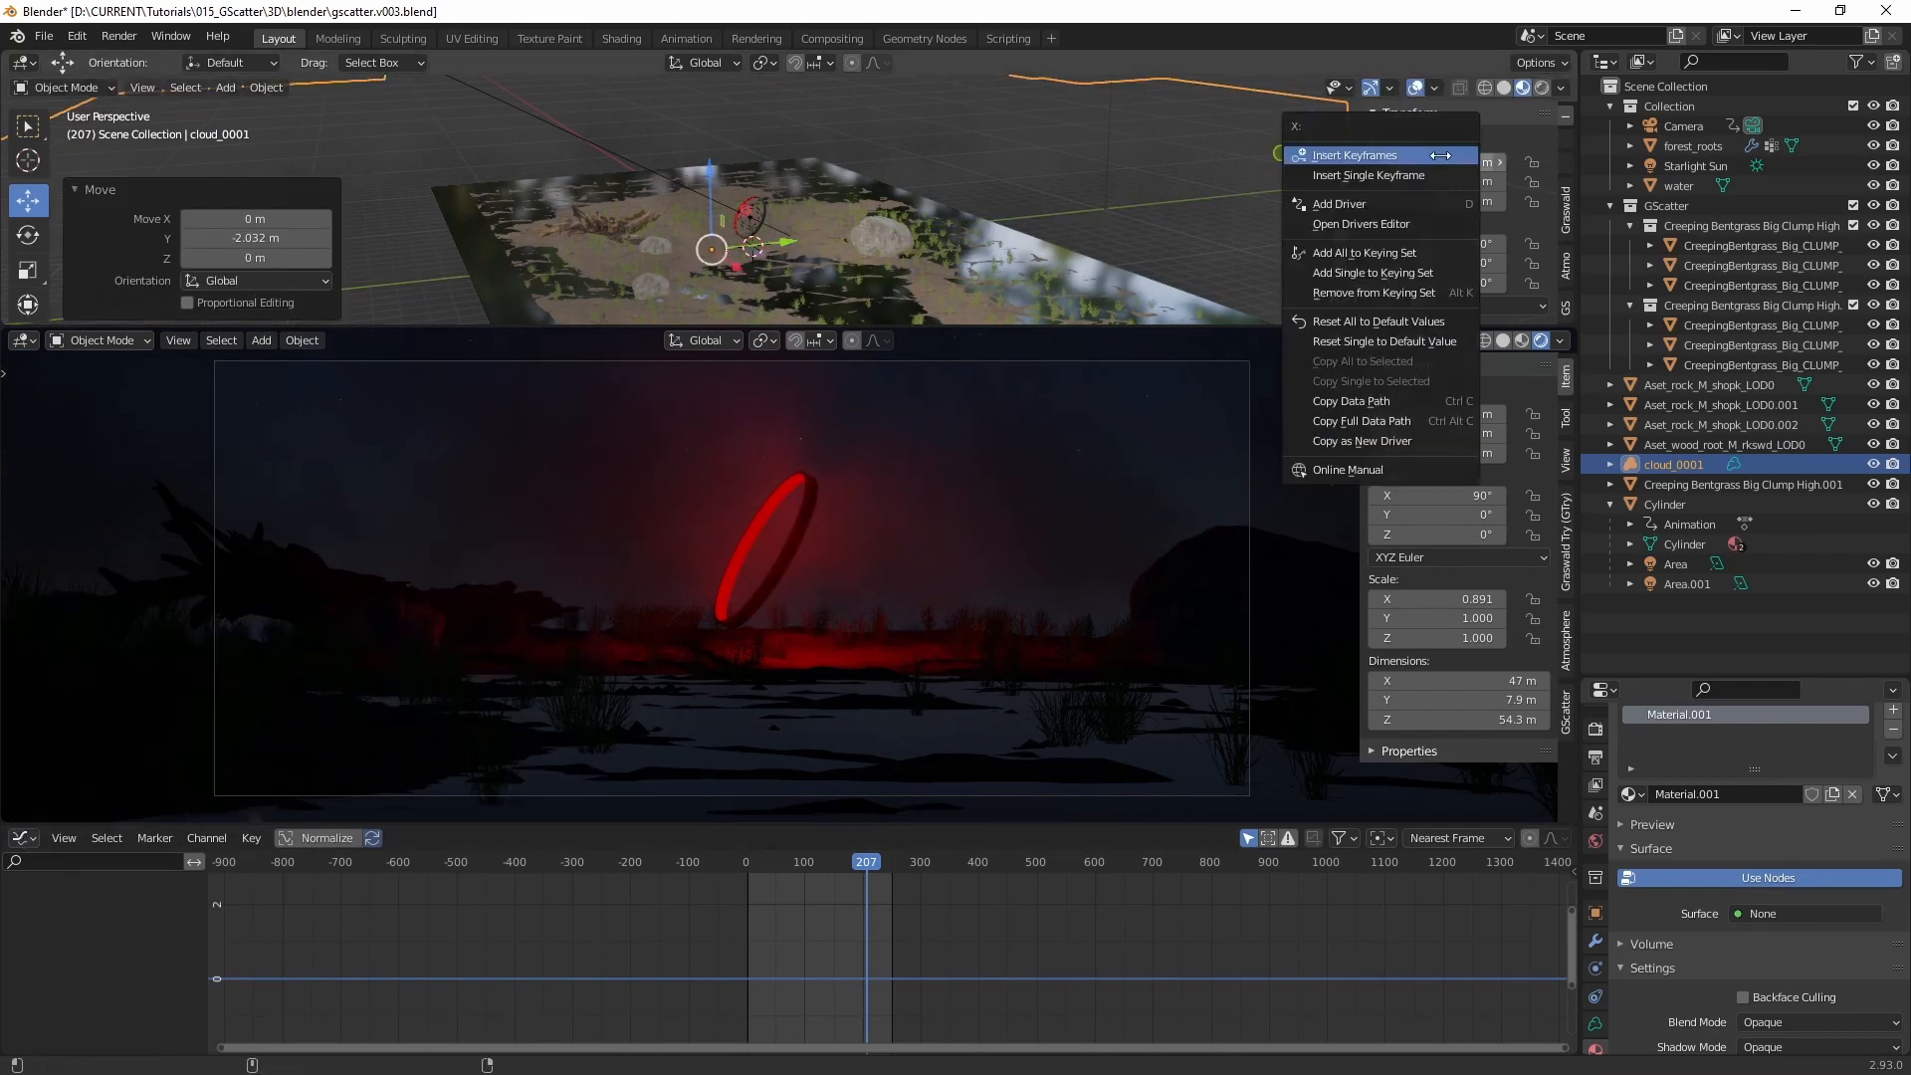
{"action": "left_click", "coordinate": [1438, 158]}
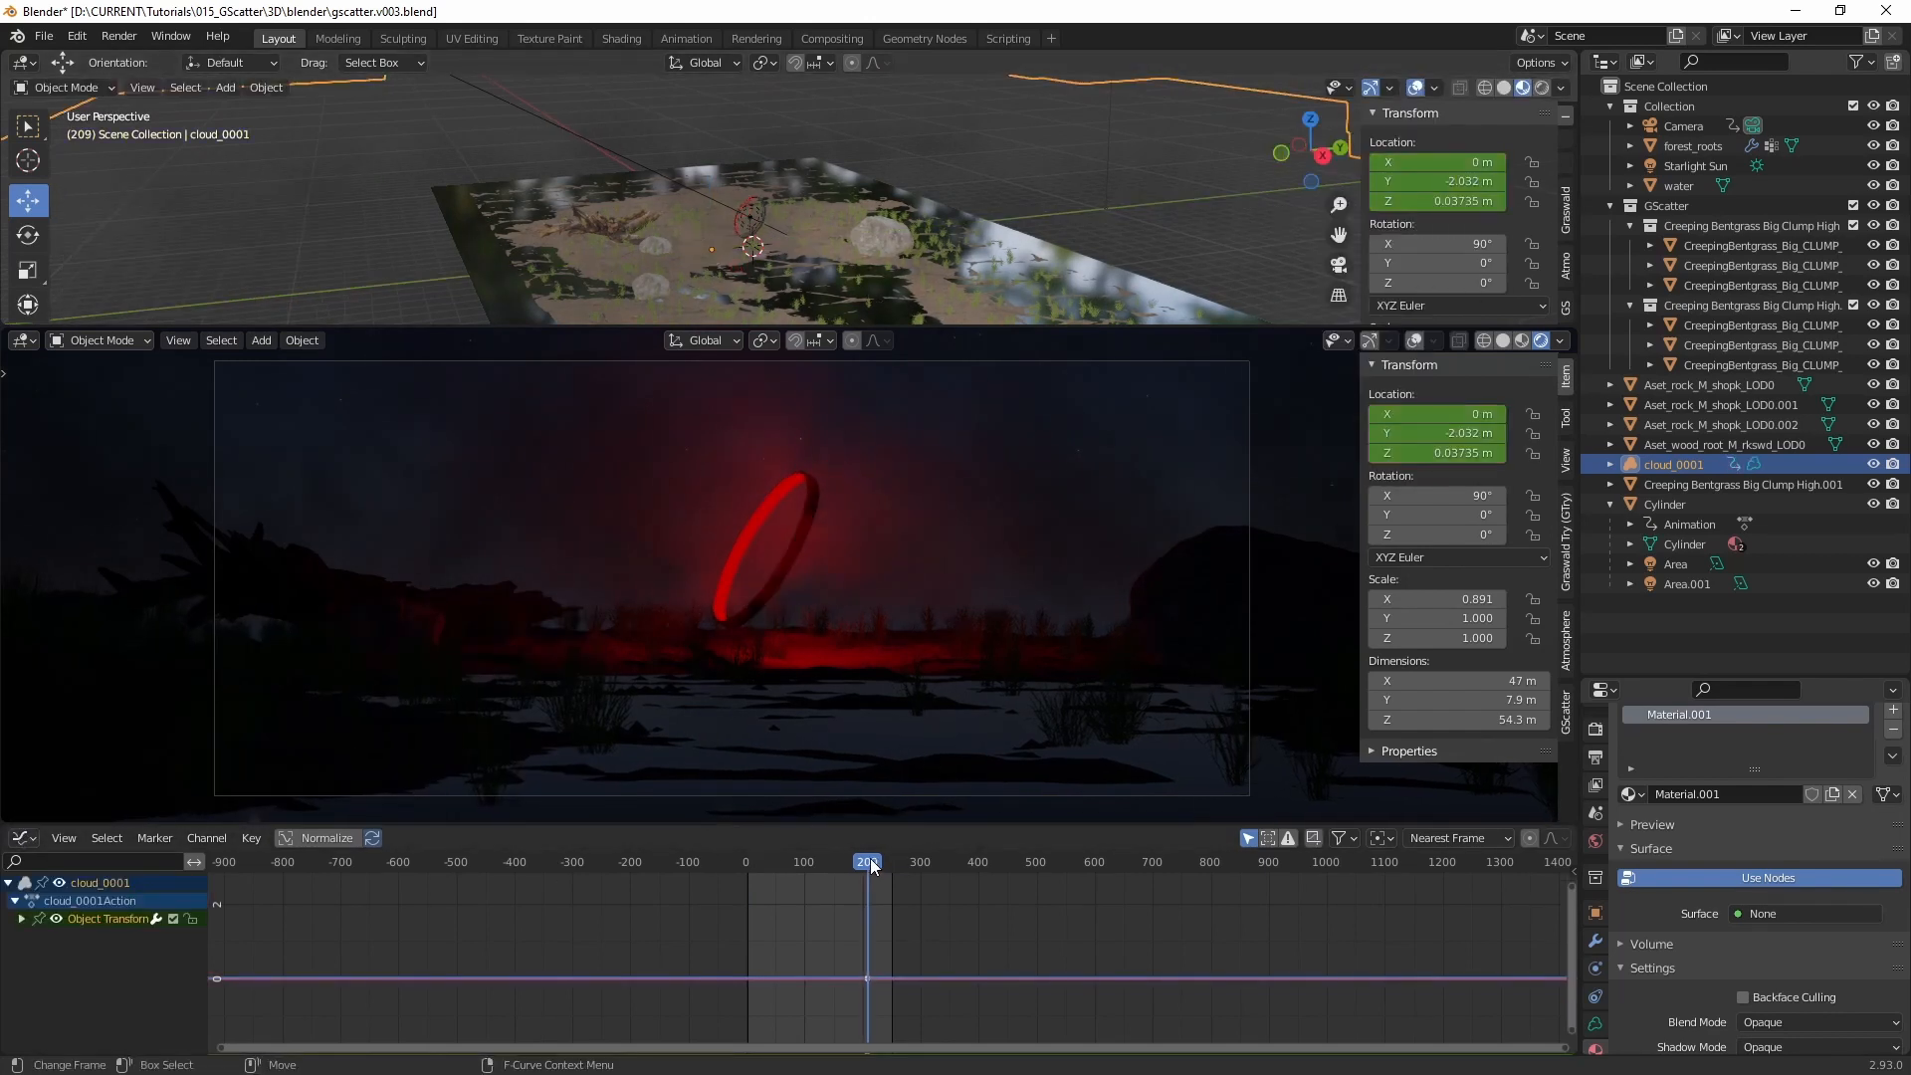
Step: Go to frame 255 and shift the cloud's location keyframe past the end of the range, to about frame 280
{"action": "left_click", "coordinate": [896, 862]}
{"action": "left_click_drag", "start_coordinate": [896, 863], "coordinate": [894, 864]}
{"action": "left_click_drag", "start_coordinate": [870, 980], "coordinate": [908, 982]}
Step: At frame 0, move the cloud along Y to about 1.11 m and keyframe its location
{"action": "scroll", "coordinate": [807, 264], "scroll_direction": "down", "scroll_amount": 4}
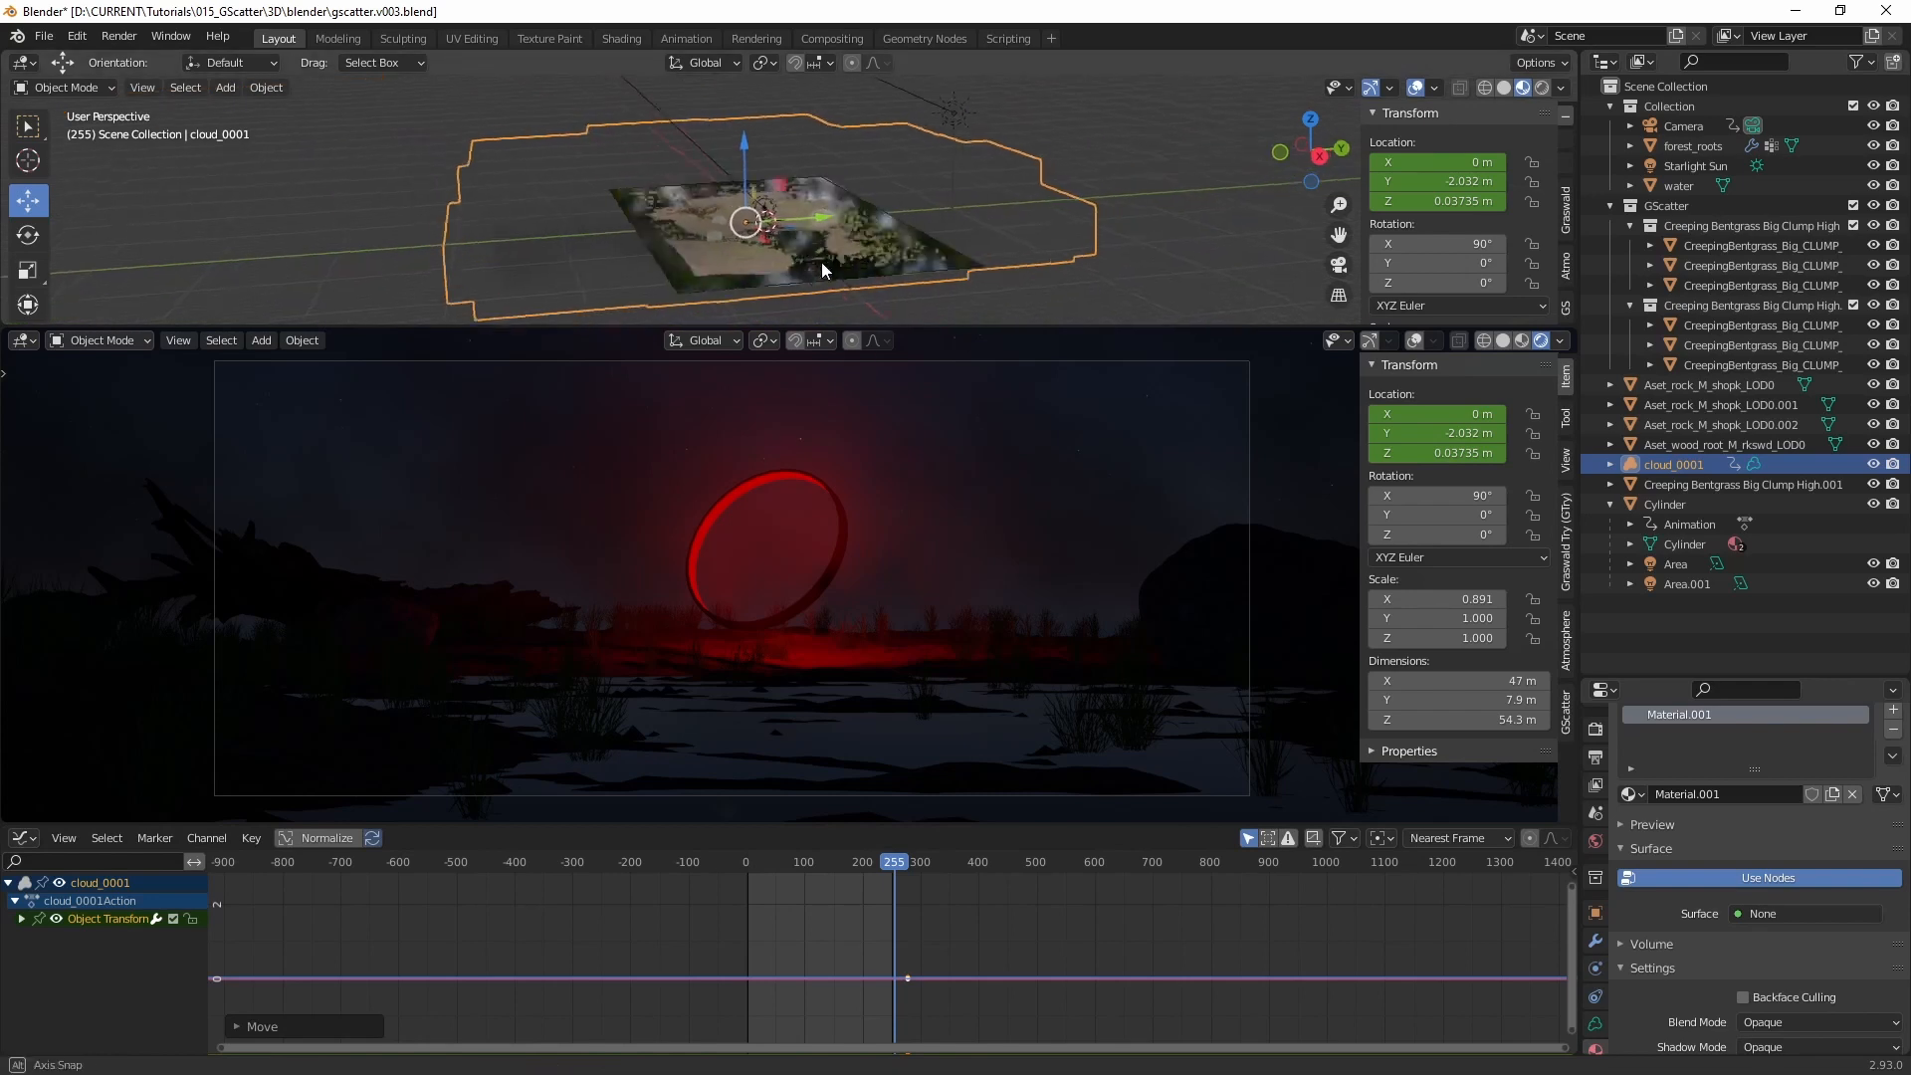
{"action": "middle_click_drag", "start_coordinate": [821, 263], "coordinate": [812, 261]}
{"action": "left_click_drag", "start_coordinate": [834, 864], "coordinate": [738, 868]}
{"action": "key", "text": "g"}
{"action": "key", "text": "y"}
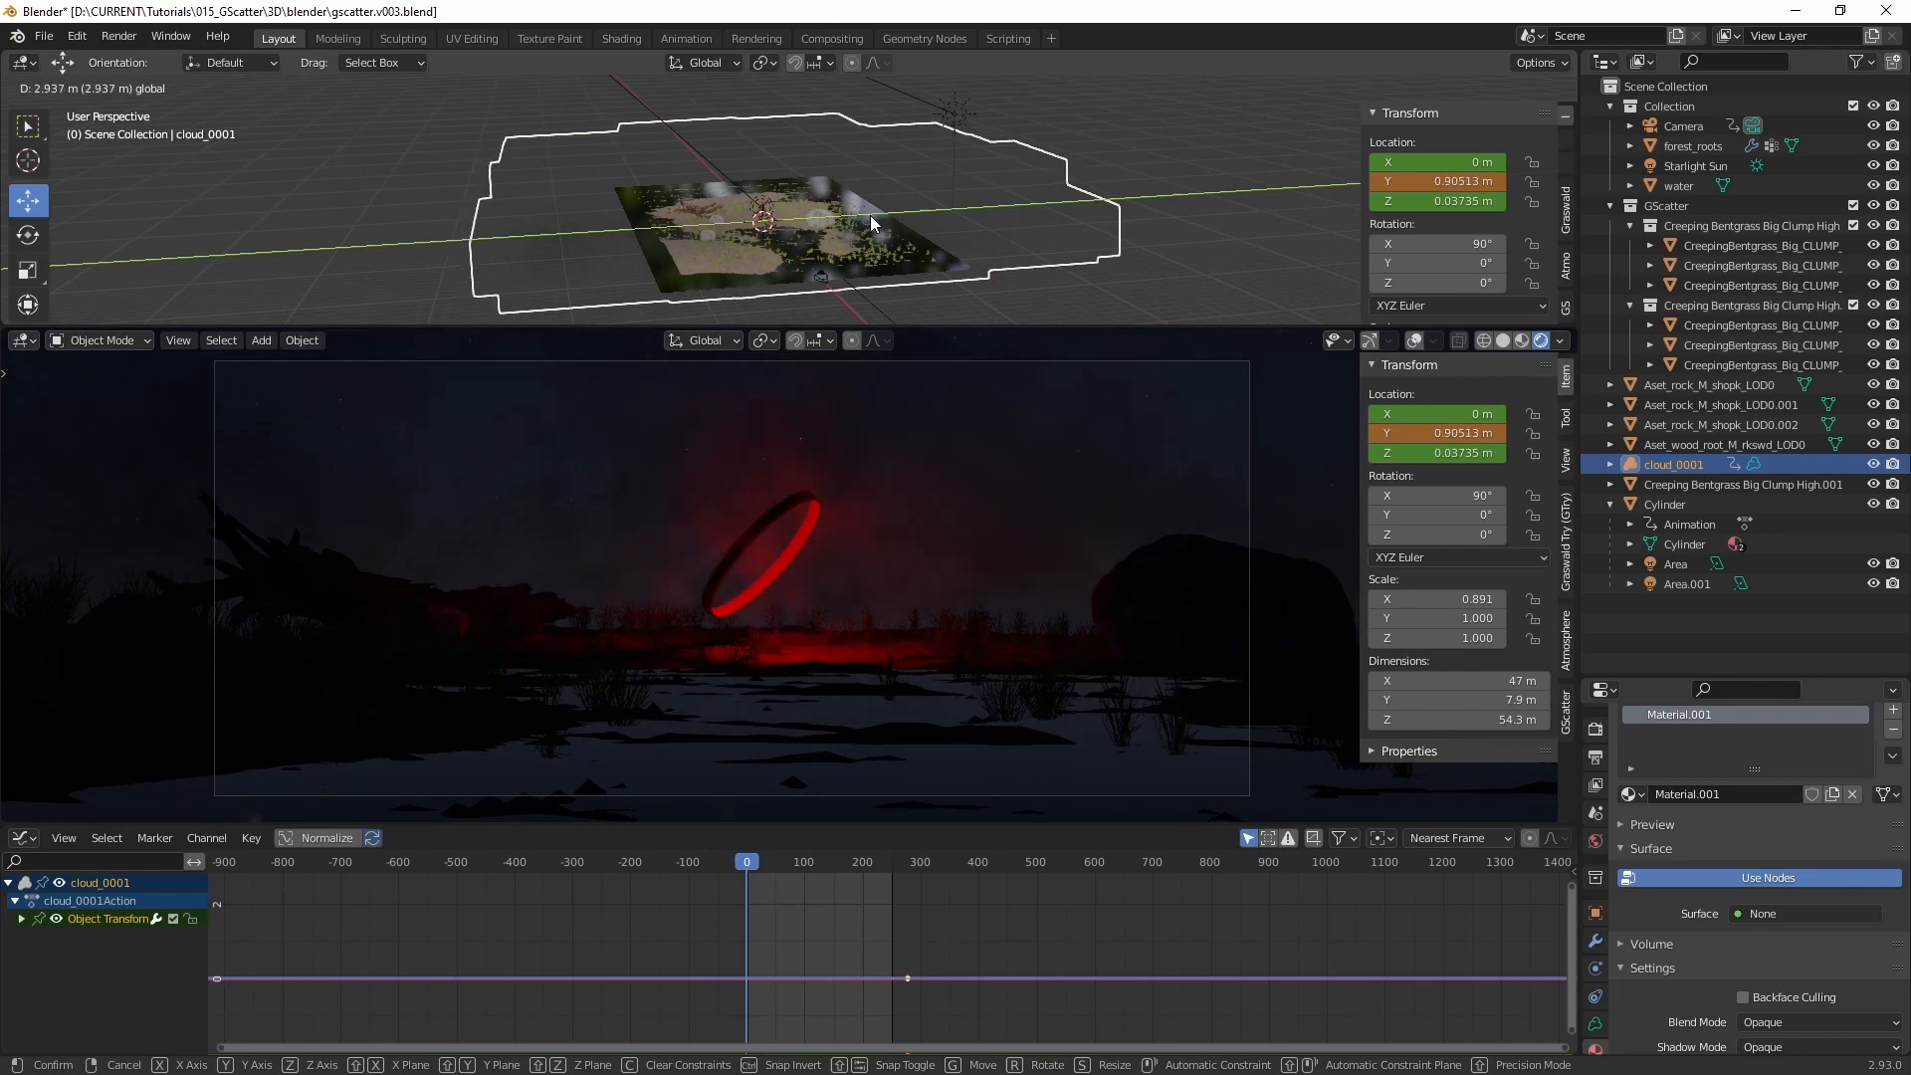
{"action": "left_click", "coordinate": [876, 221]}
{"action": "right_click", "coordinate": [1451, 161]}
{"action": "left_click", "coordinate": [1453, 161]}
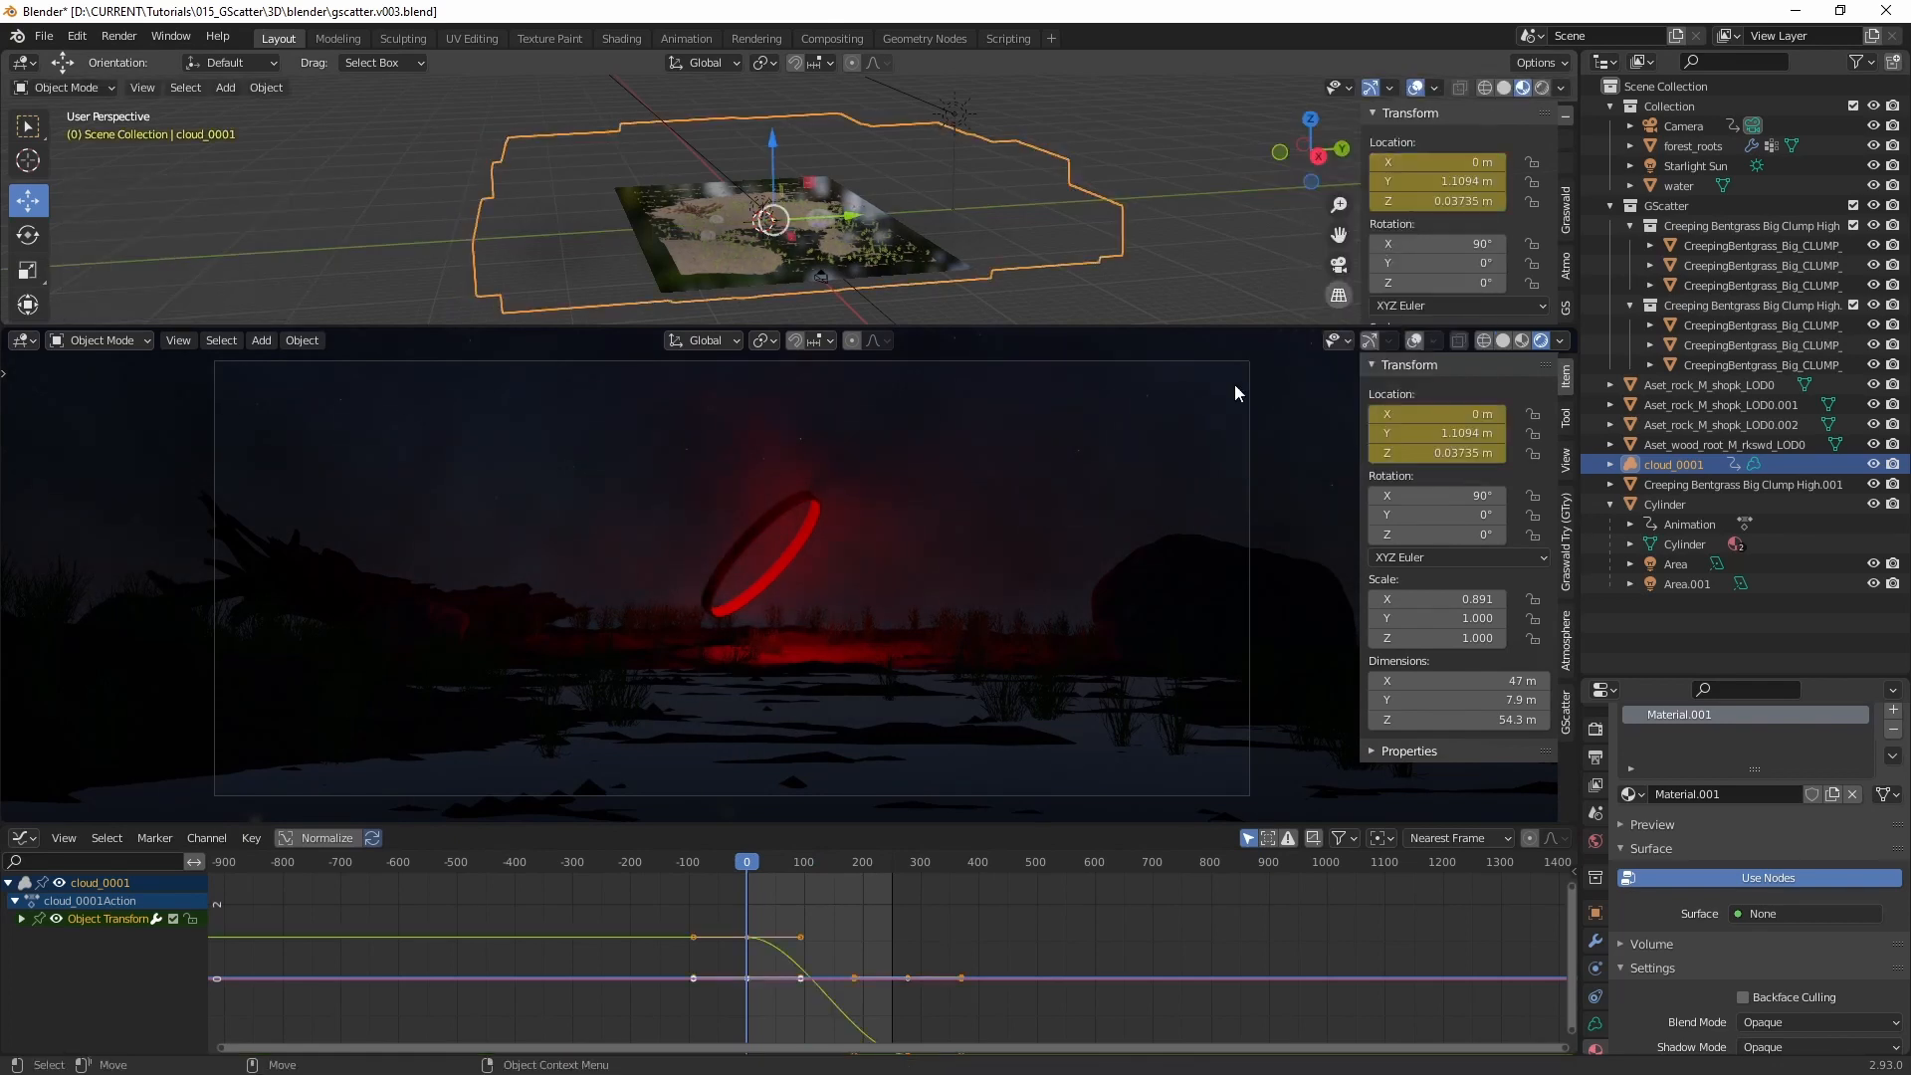
Step: Set all of the cloud's location keyframes to Linear interpolation while playing back the animation
{"action": "key", "text": "Home"}
{"action": "key", "text": "space"}
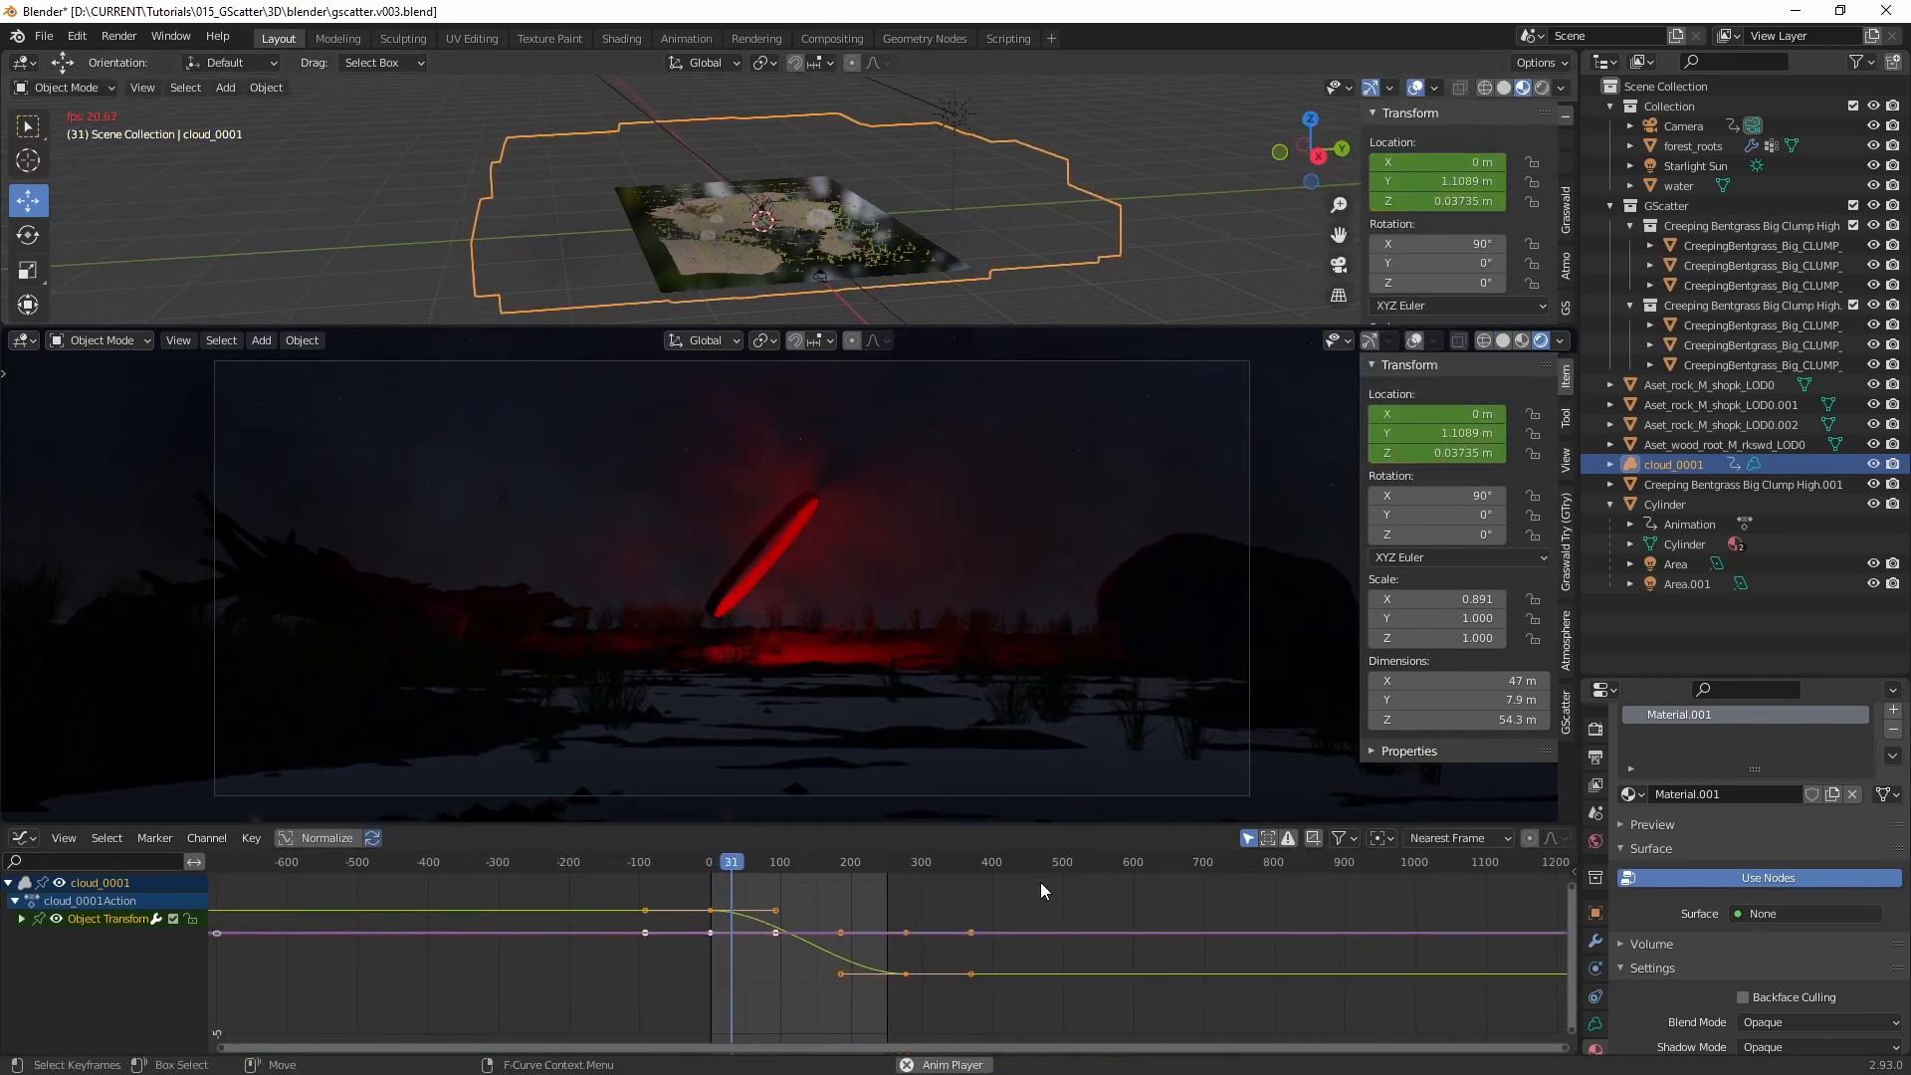
{"action": "left_click_drag", "start_coordinate": [1041, 882], "coordinate": [651, 991]}
{"action": "right_click", "coordinate": [749, 908]}
{"action": "mouse_move", "coordinate": [749, 910]}
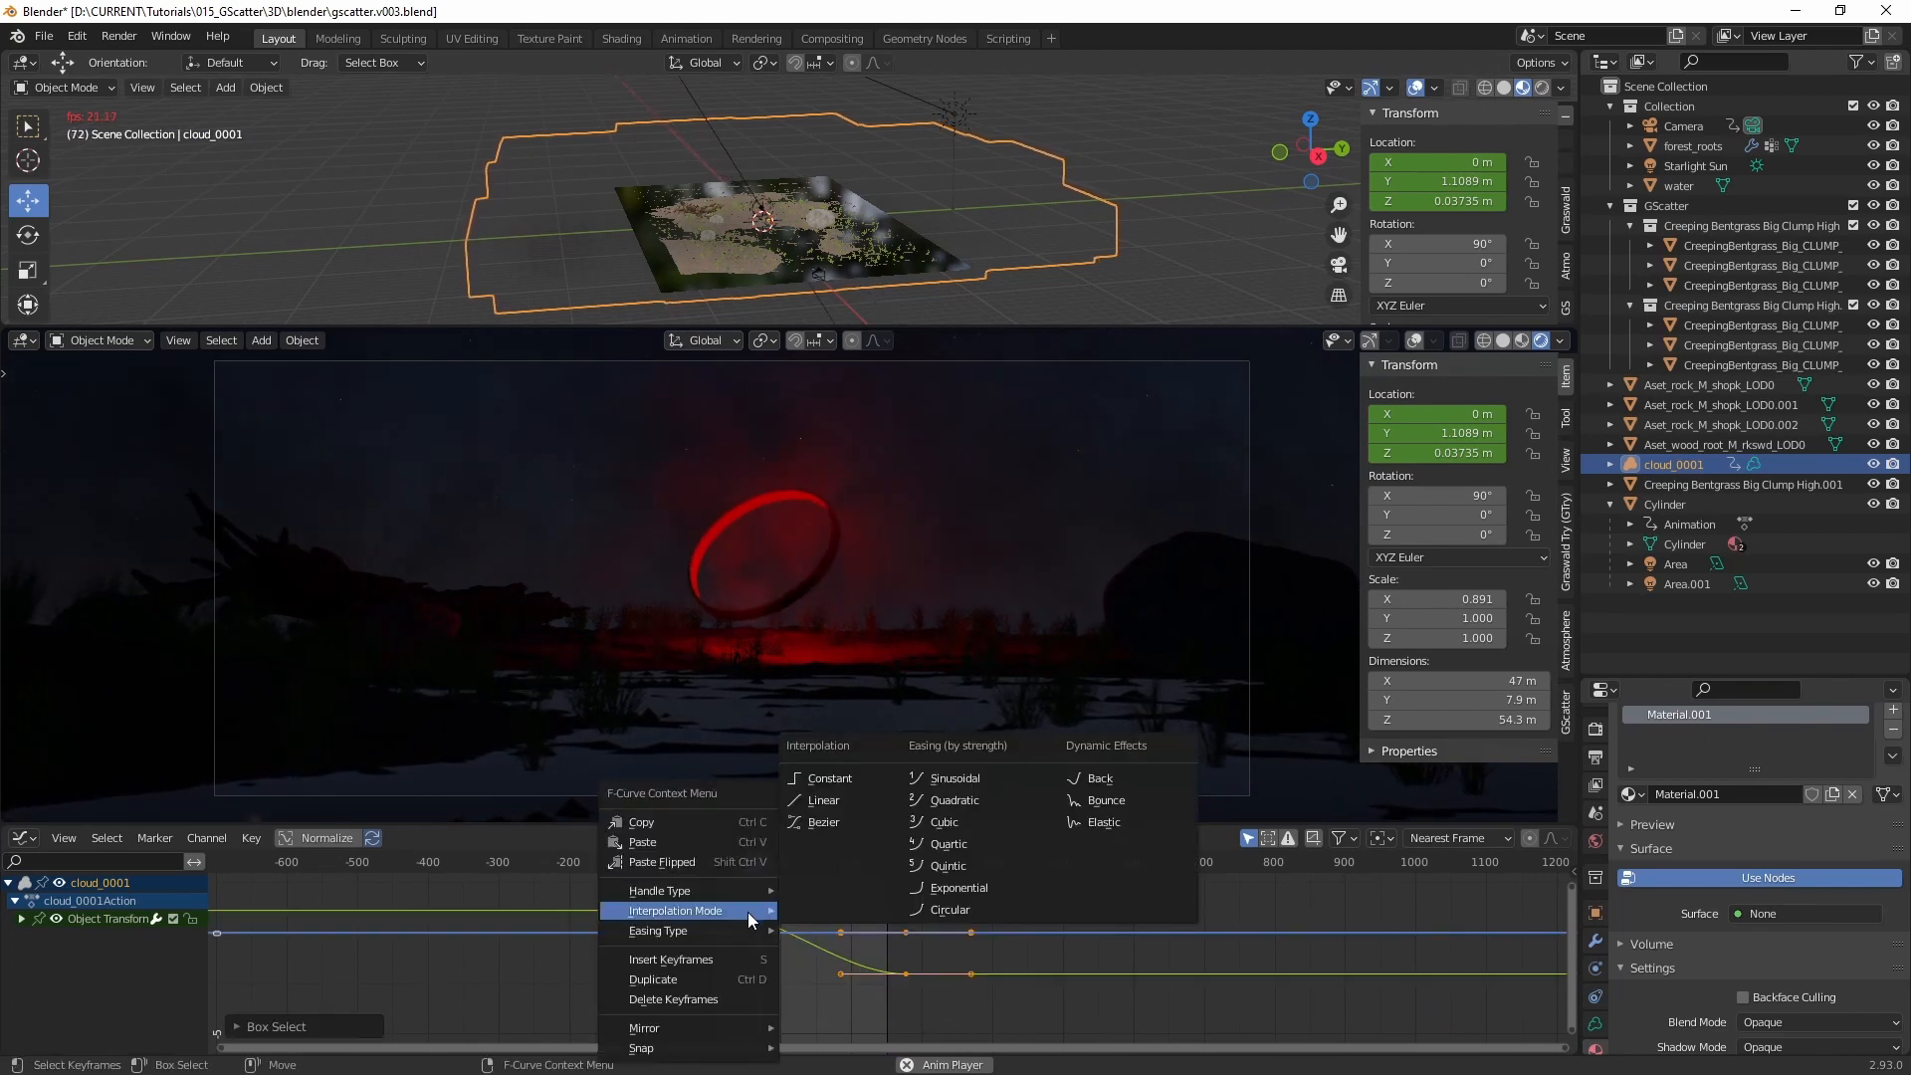
{"action": "left_click", "coordinate": [824, 800]}
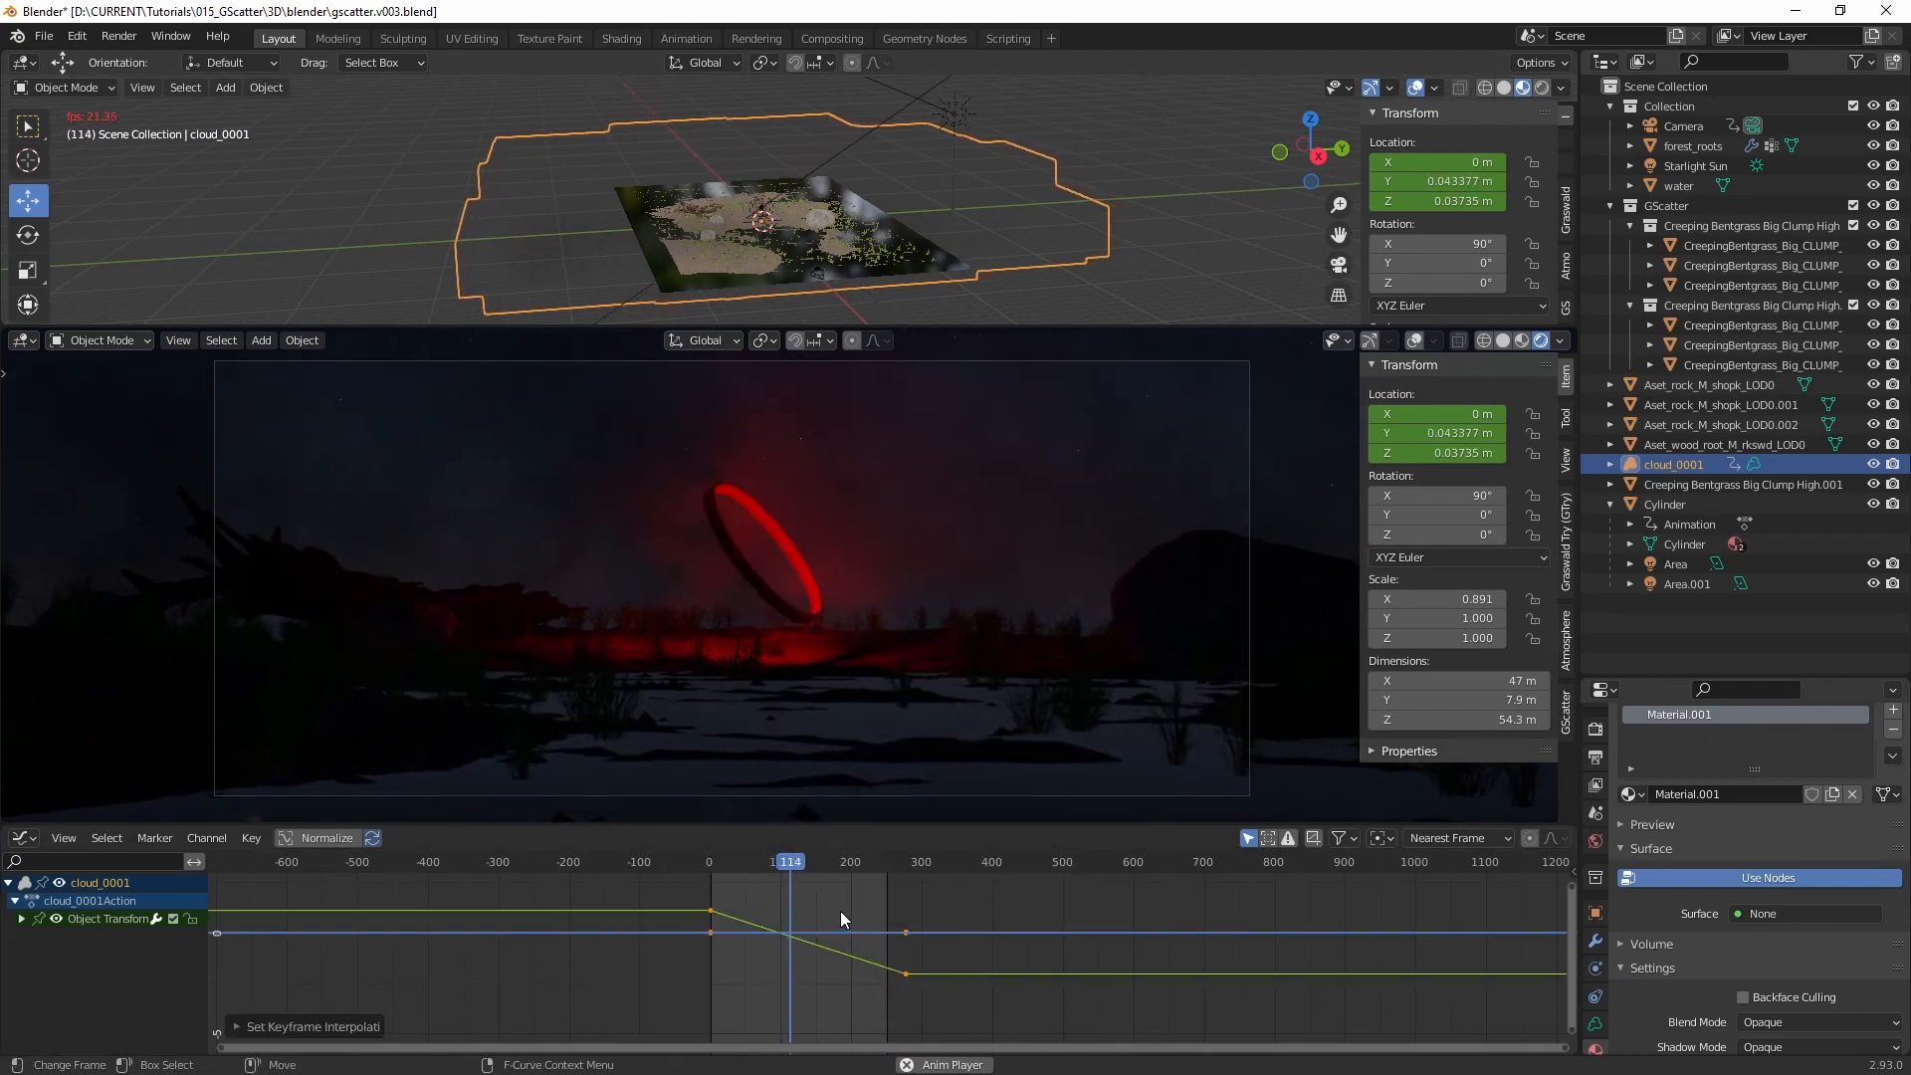
{"action": "key", "text": "space"}
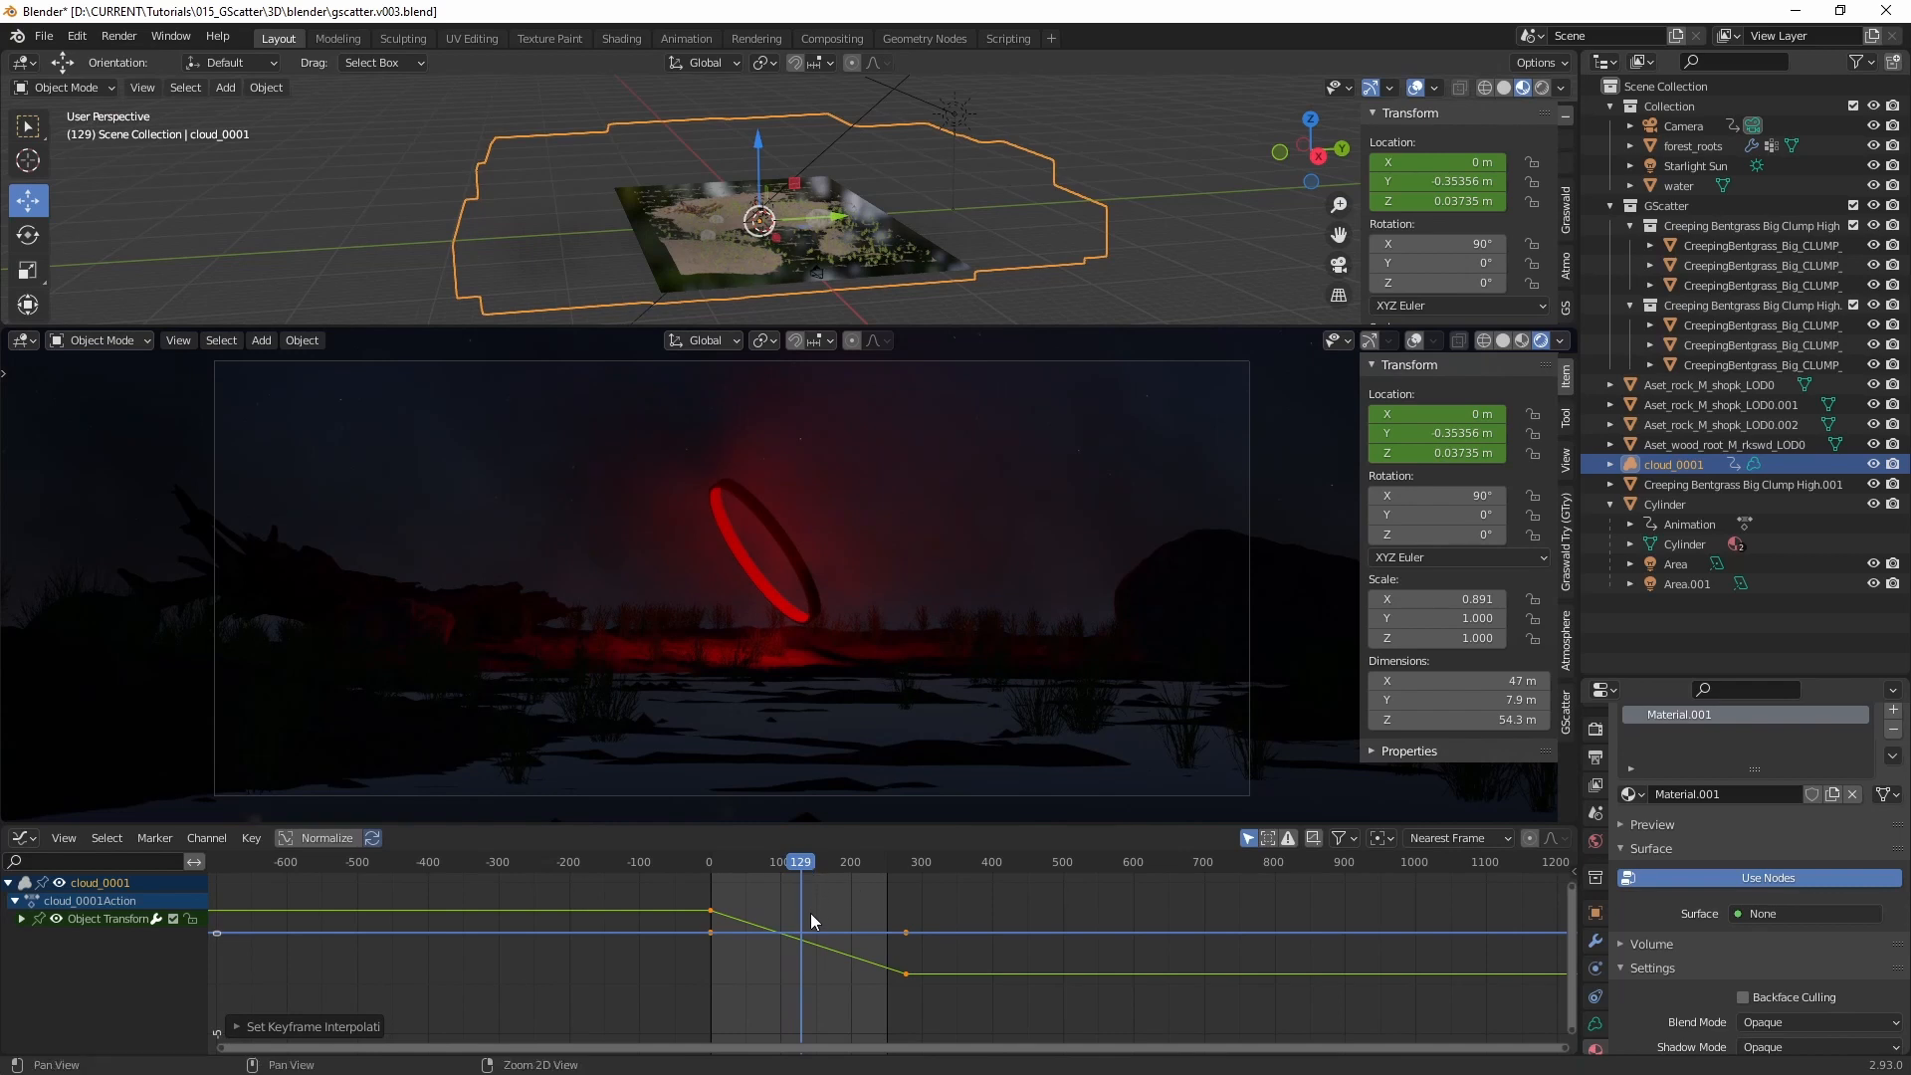
Step: Enlarge the Graph Editor, zoom in on the camera view and scrub the animation to frame 122
{"action": "scroll", "coordinate": [813, 911], "scroll_direction": "up", "scroll_amount": 4}
{"action": "left_click_drag", "start_coordinate": [904, 822], "coordinate": [896, 766]}
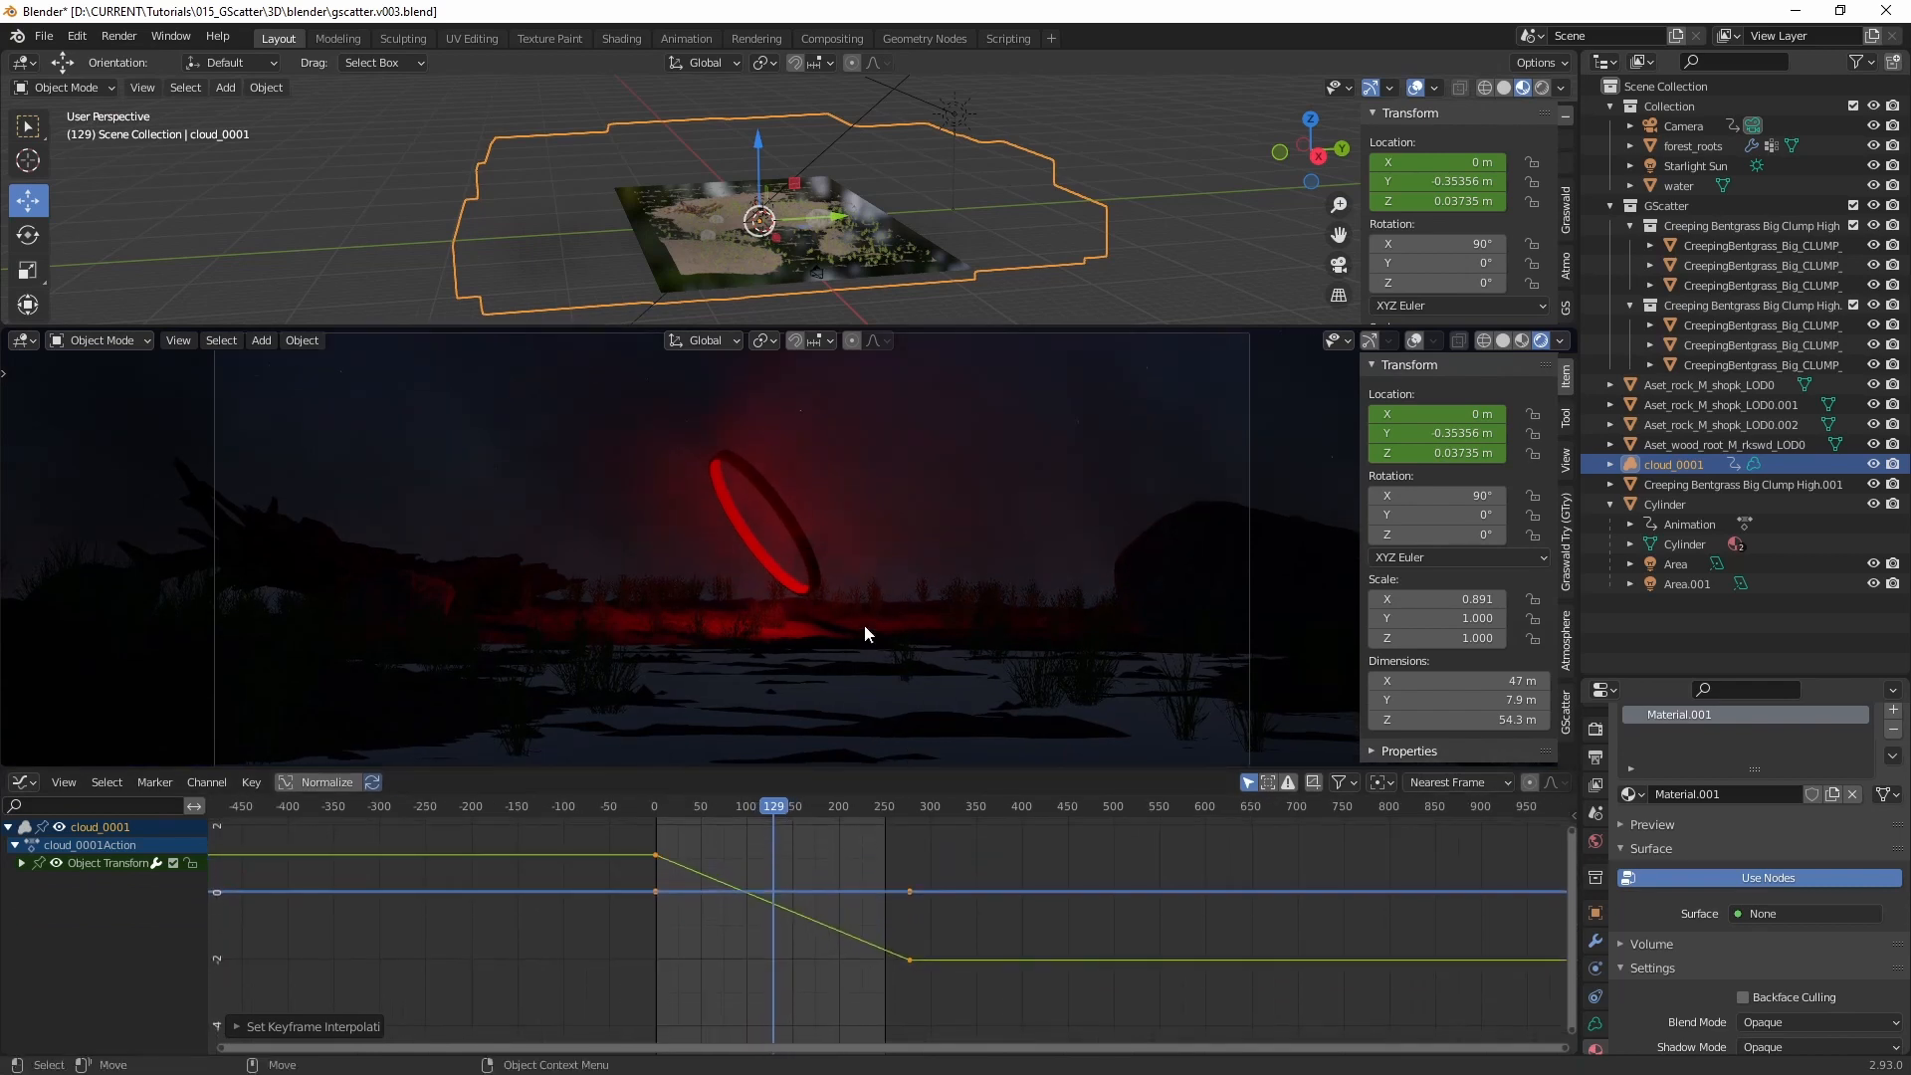
{"action": "scroll", "coordinate": [841, 528], "scroll_direction": "up", "scroll_amount": 2}
{"action": "scroll", "coordinate": [839, 554], "scroll_direction": "down", "scroll_amount": 1}
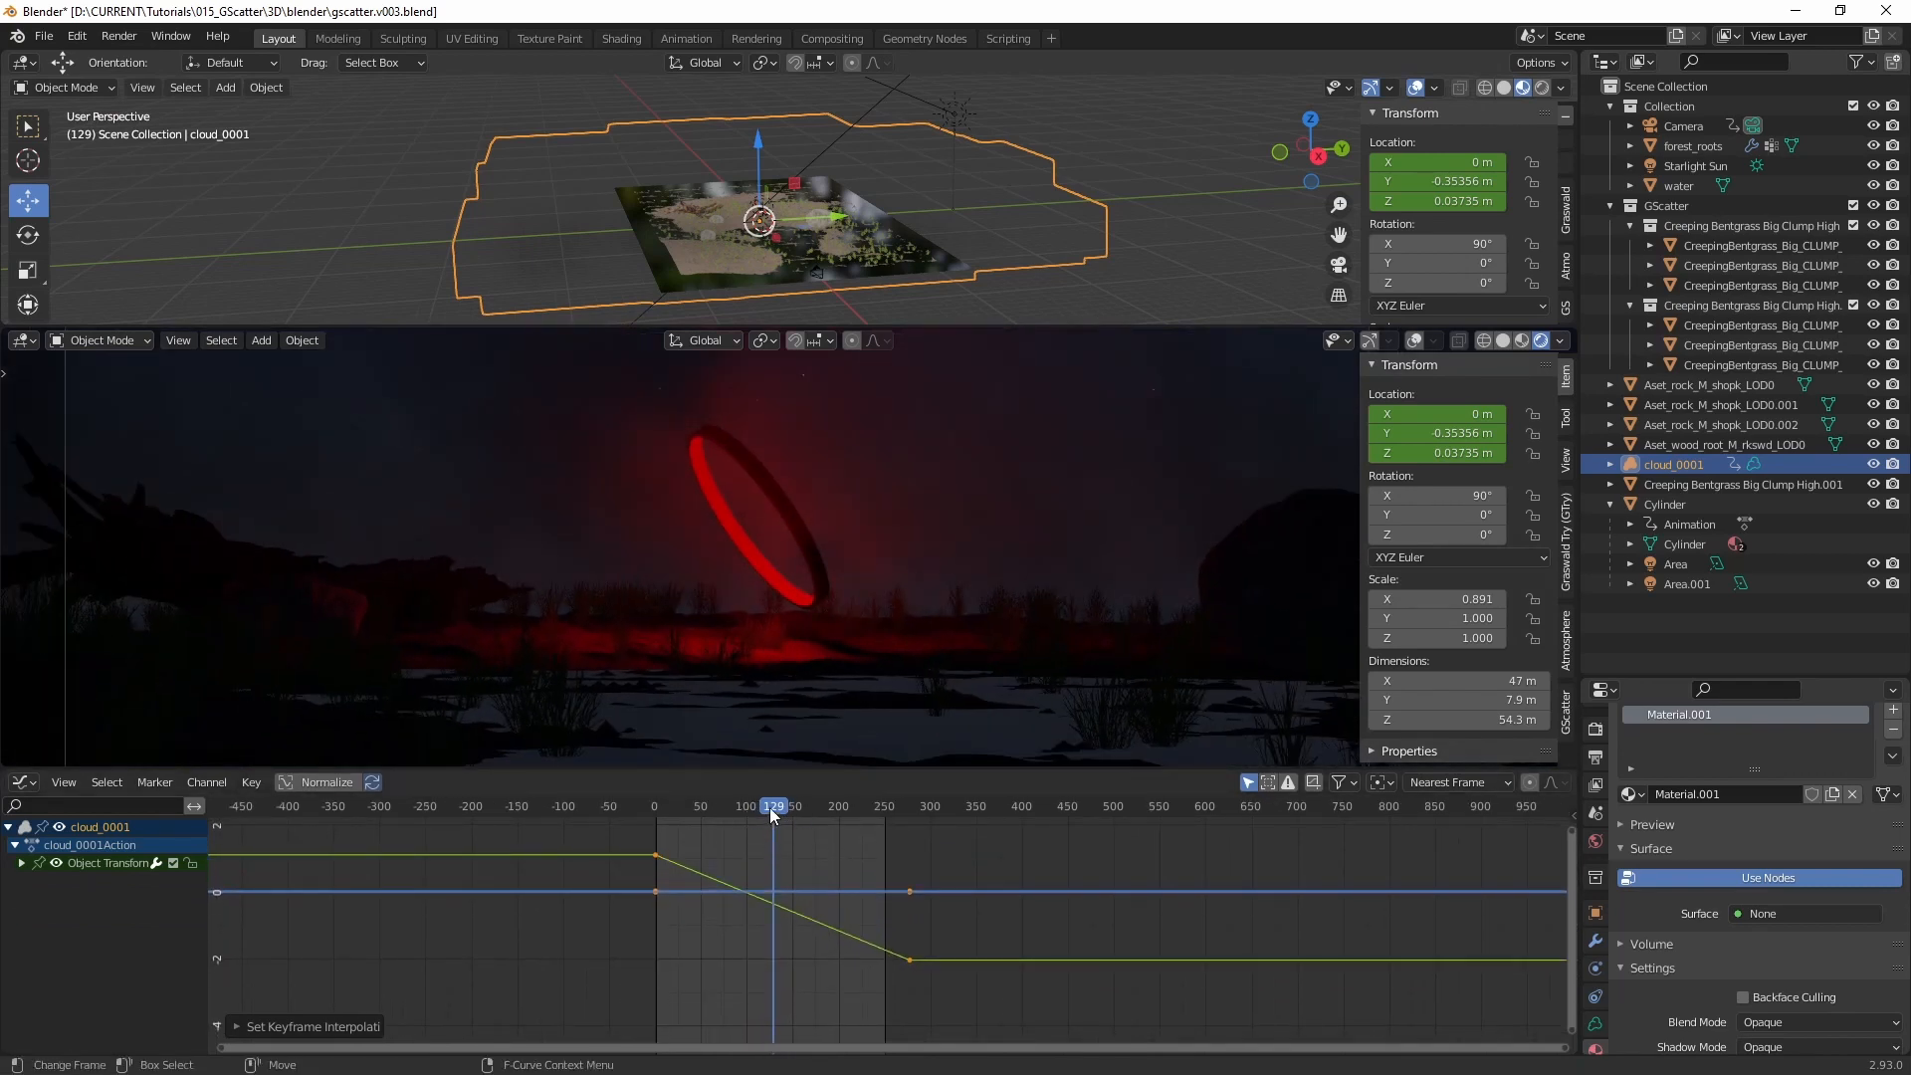
{"action": "left_click_drag", "start_coordinate": [771, 809], "coordinate": [763, 806]}
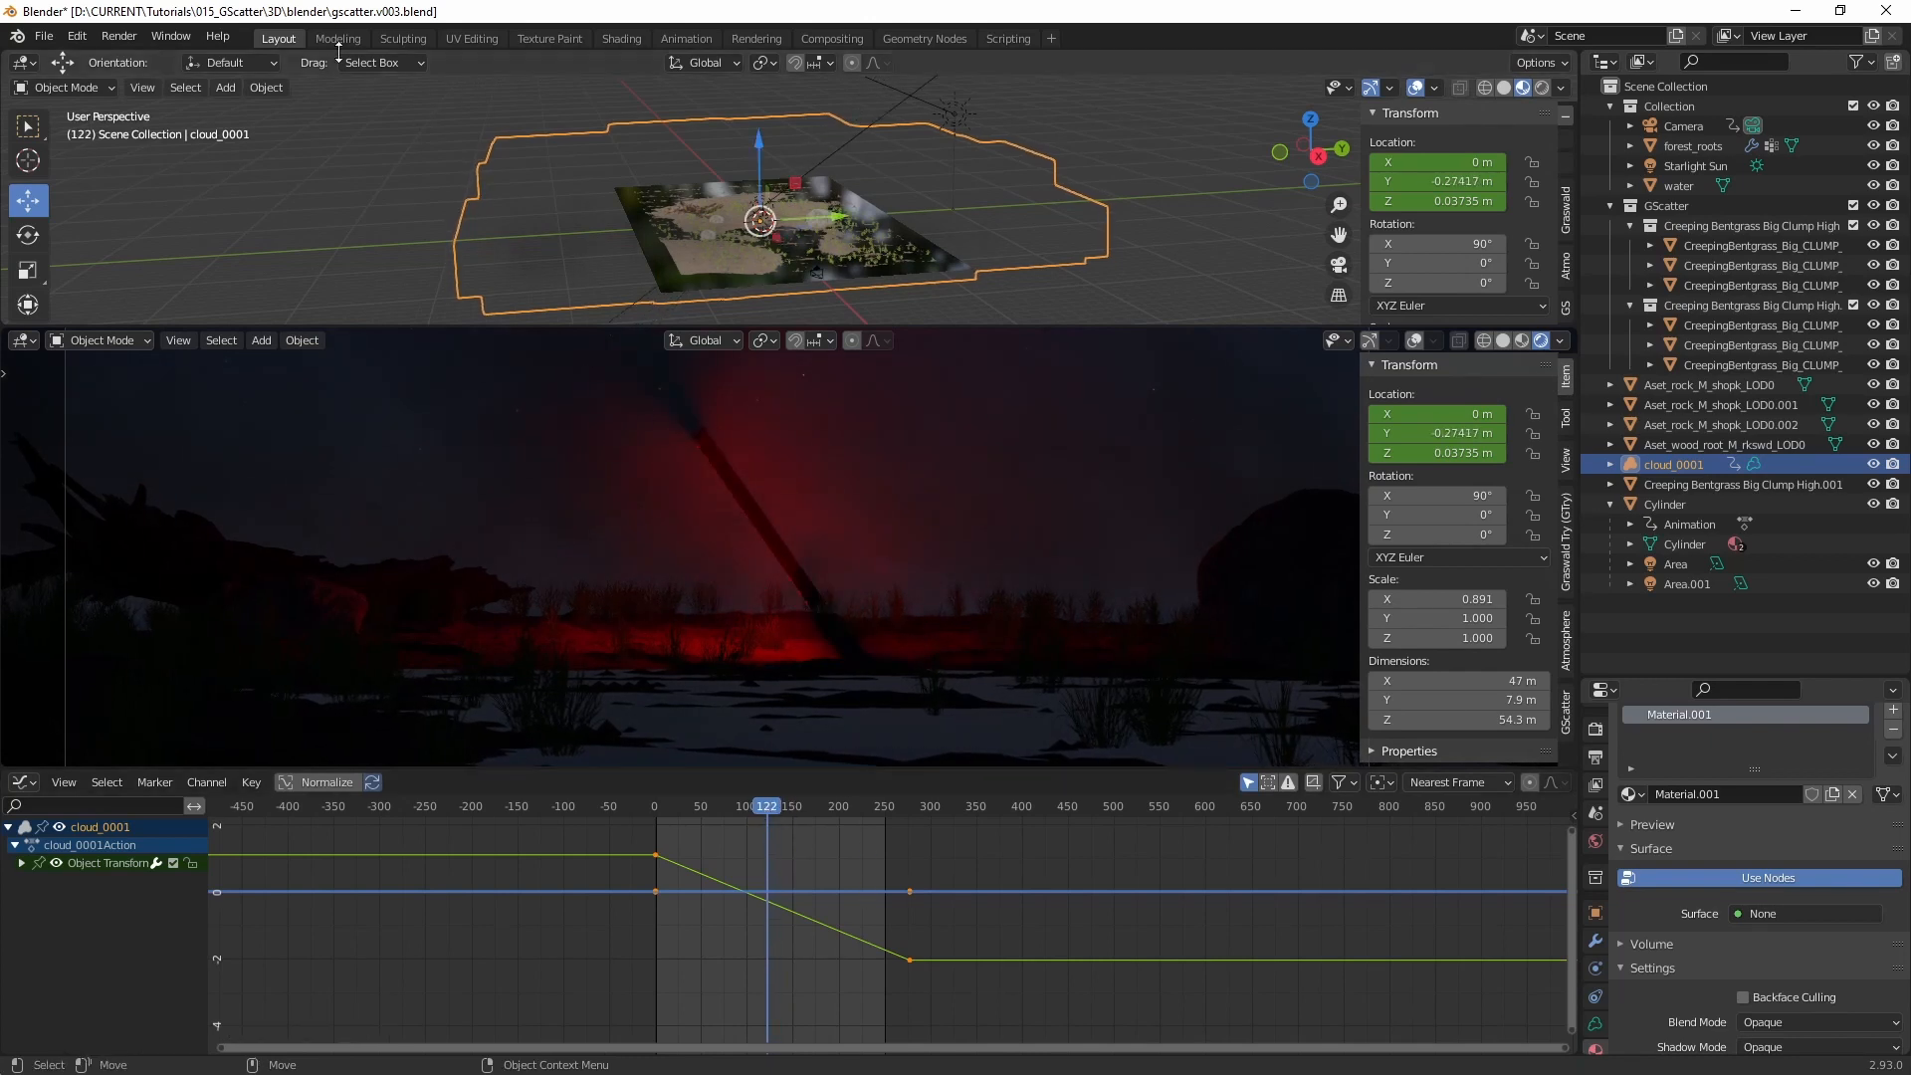
Step: Run a Viewport Render Animation from the camera view and close the render window
{"action": "left_click", "coordinate": [178, 341]}
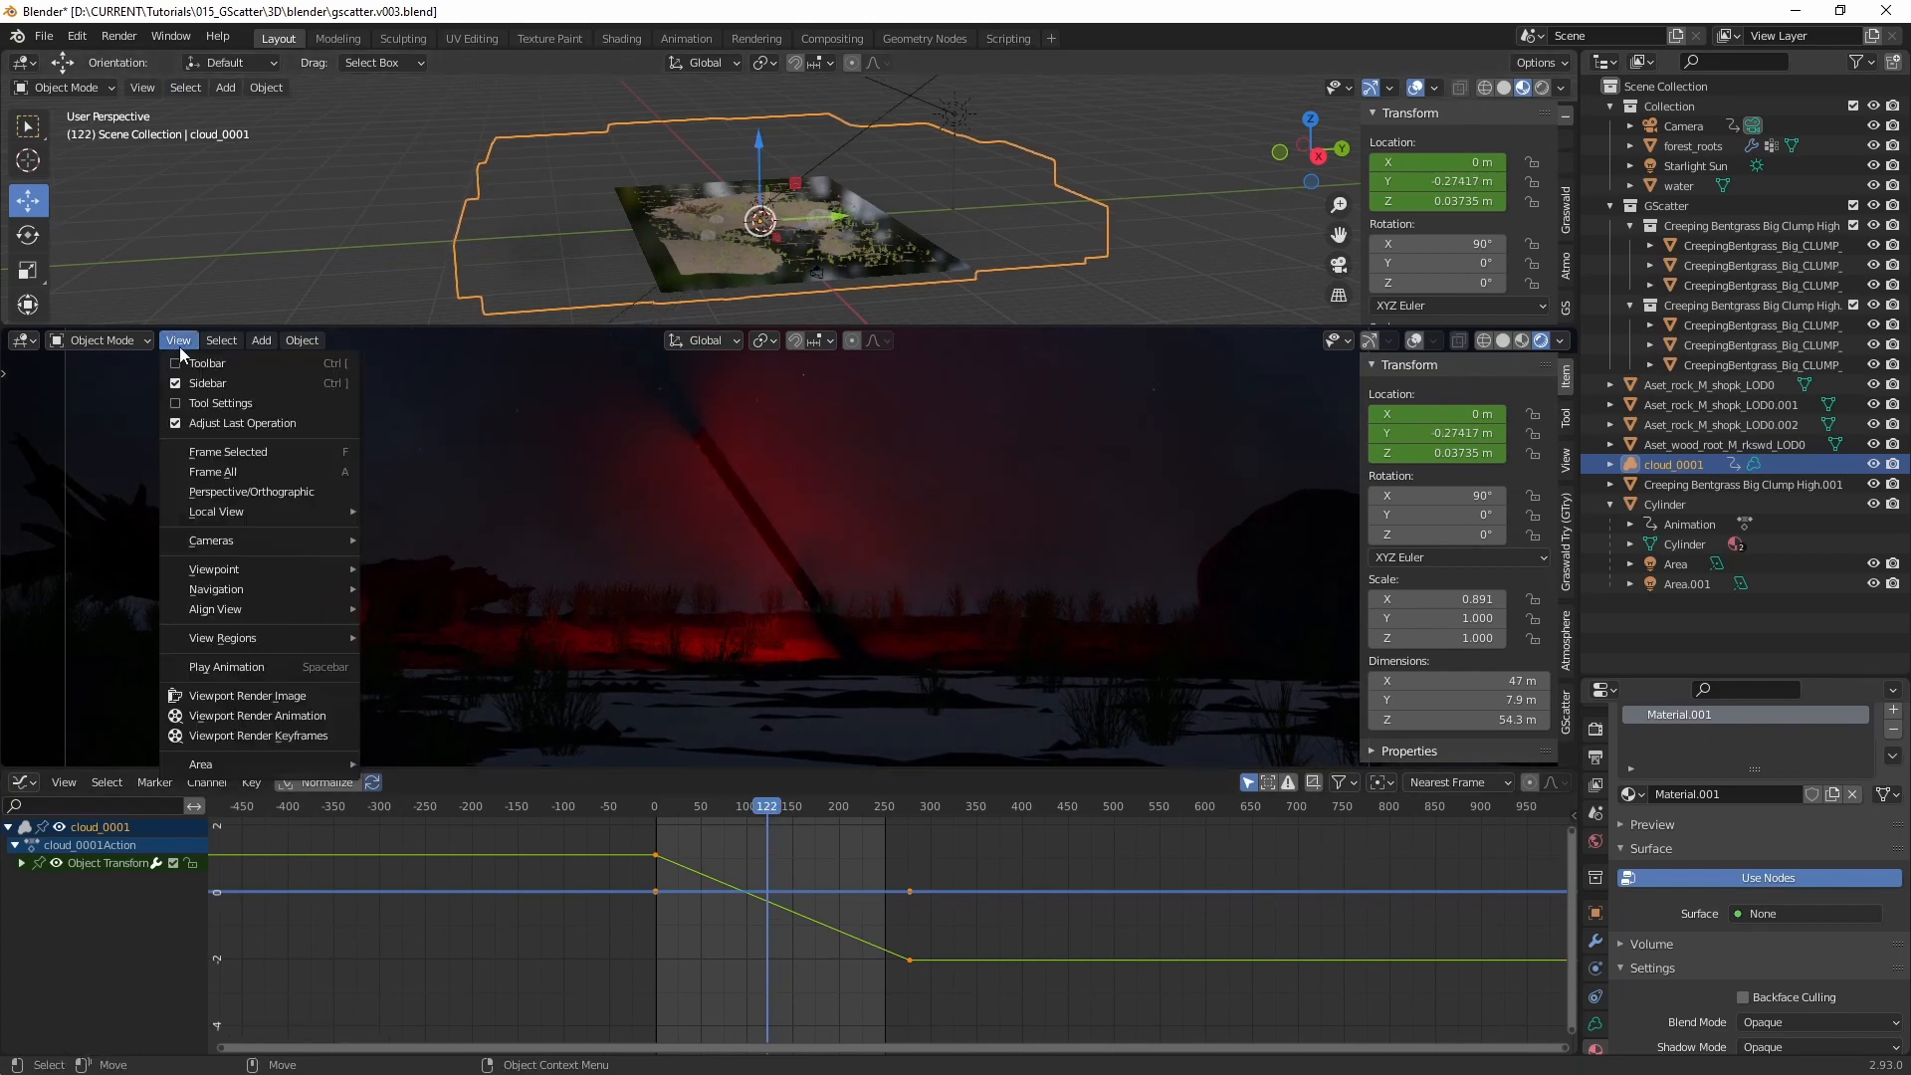
{"action": "left_click", "coordinate": [304, 715]}
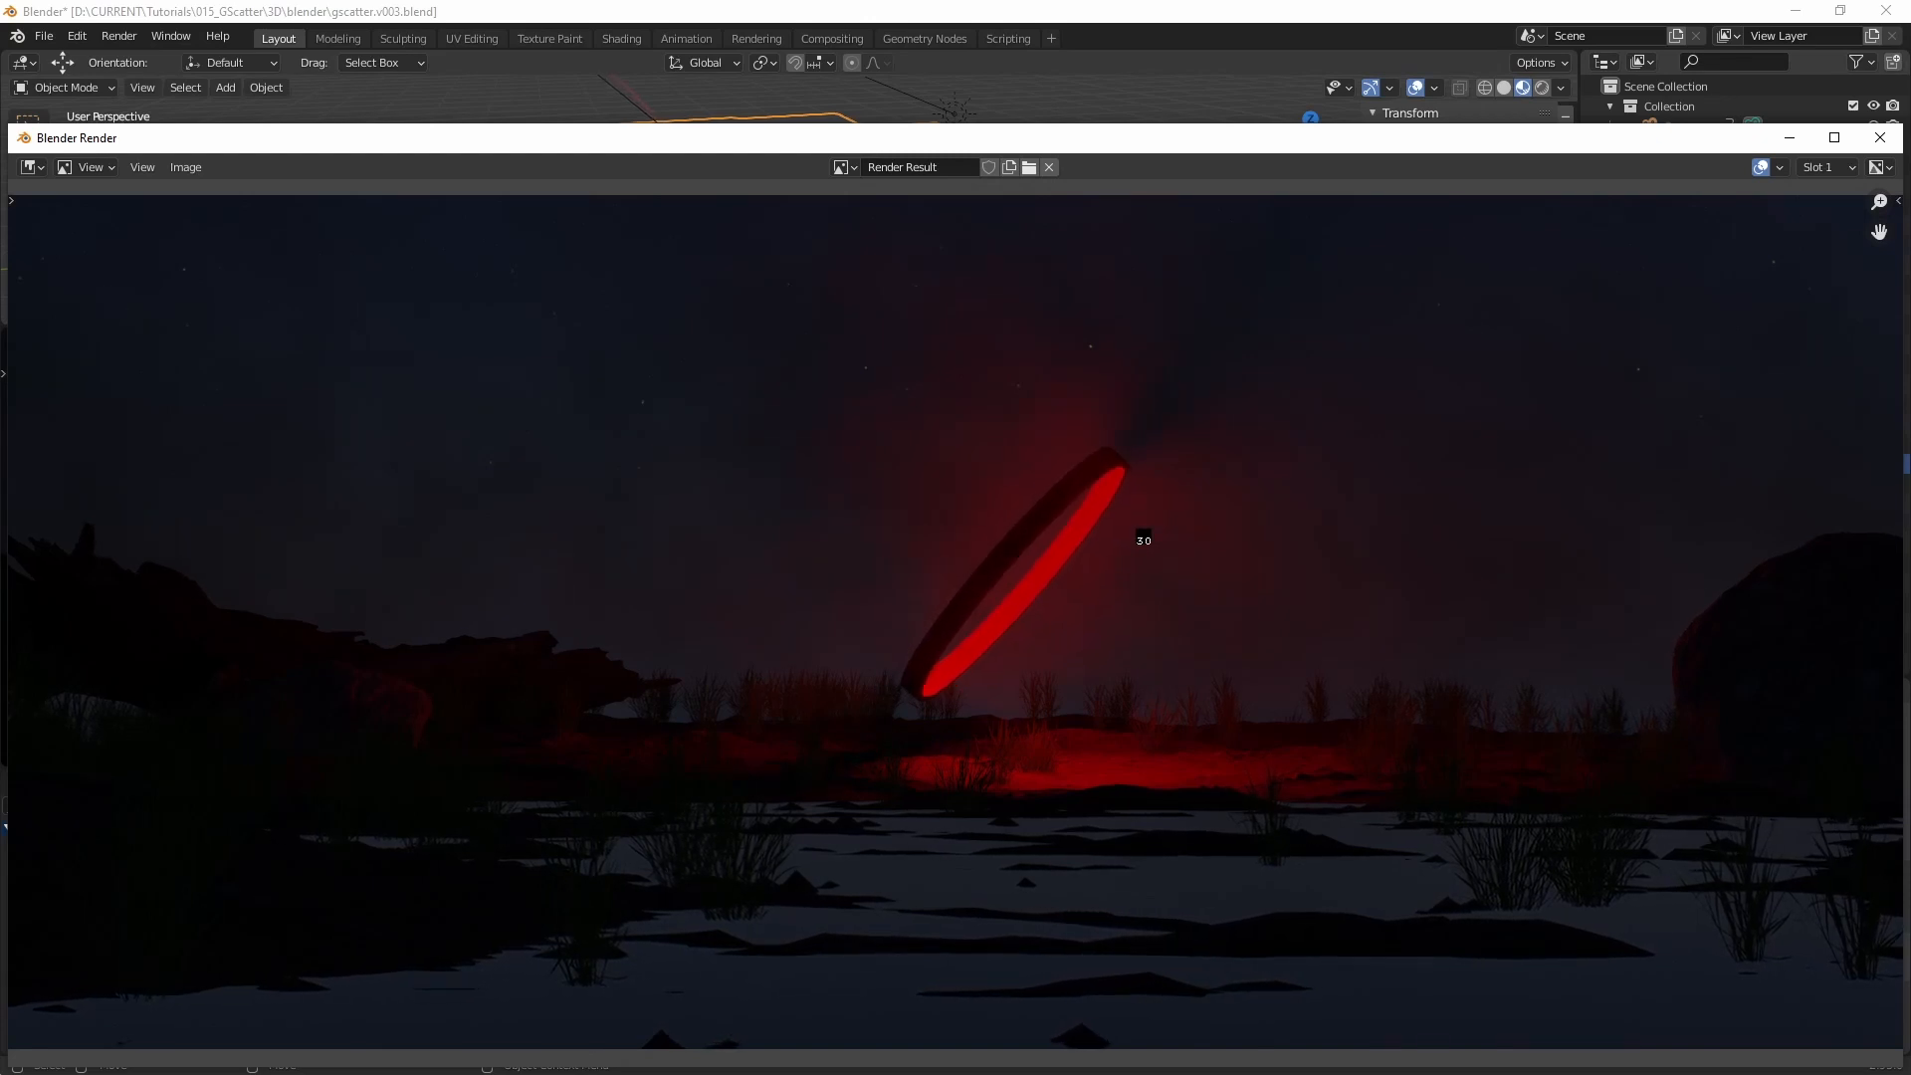
{"action": "left_click", "coordinate": [1879, 137]}
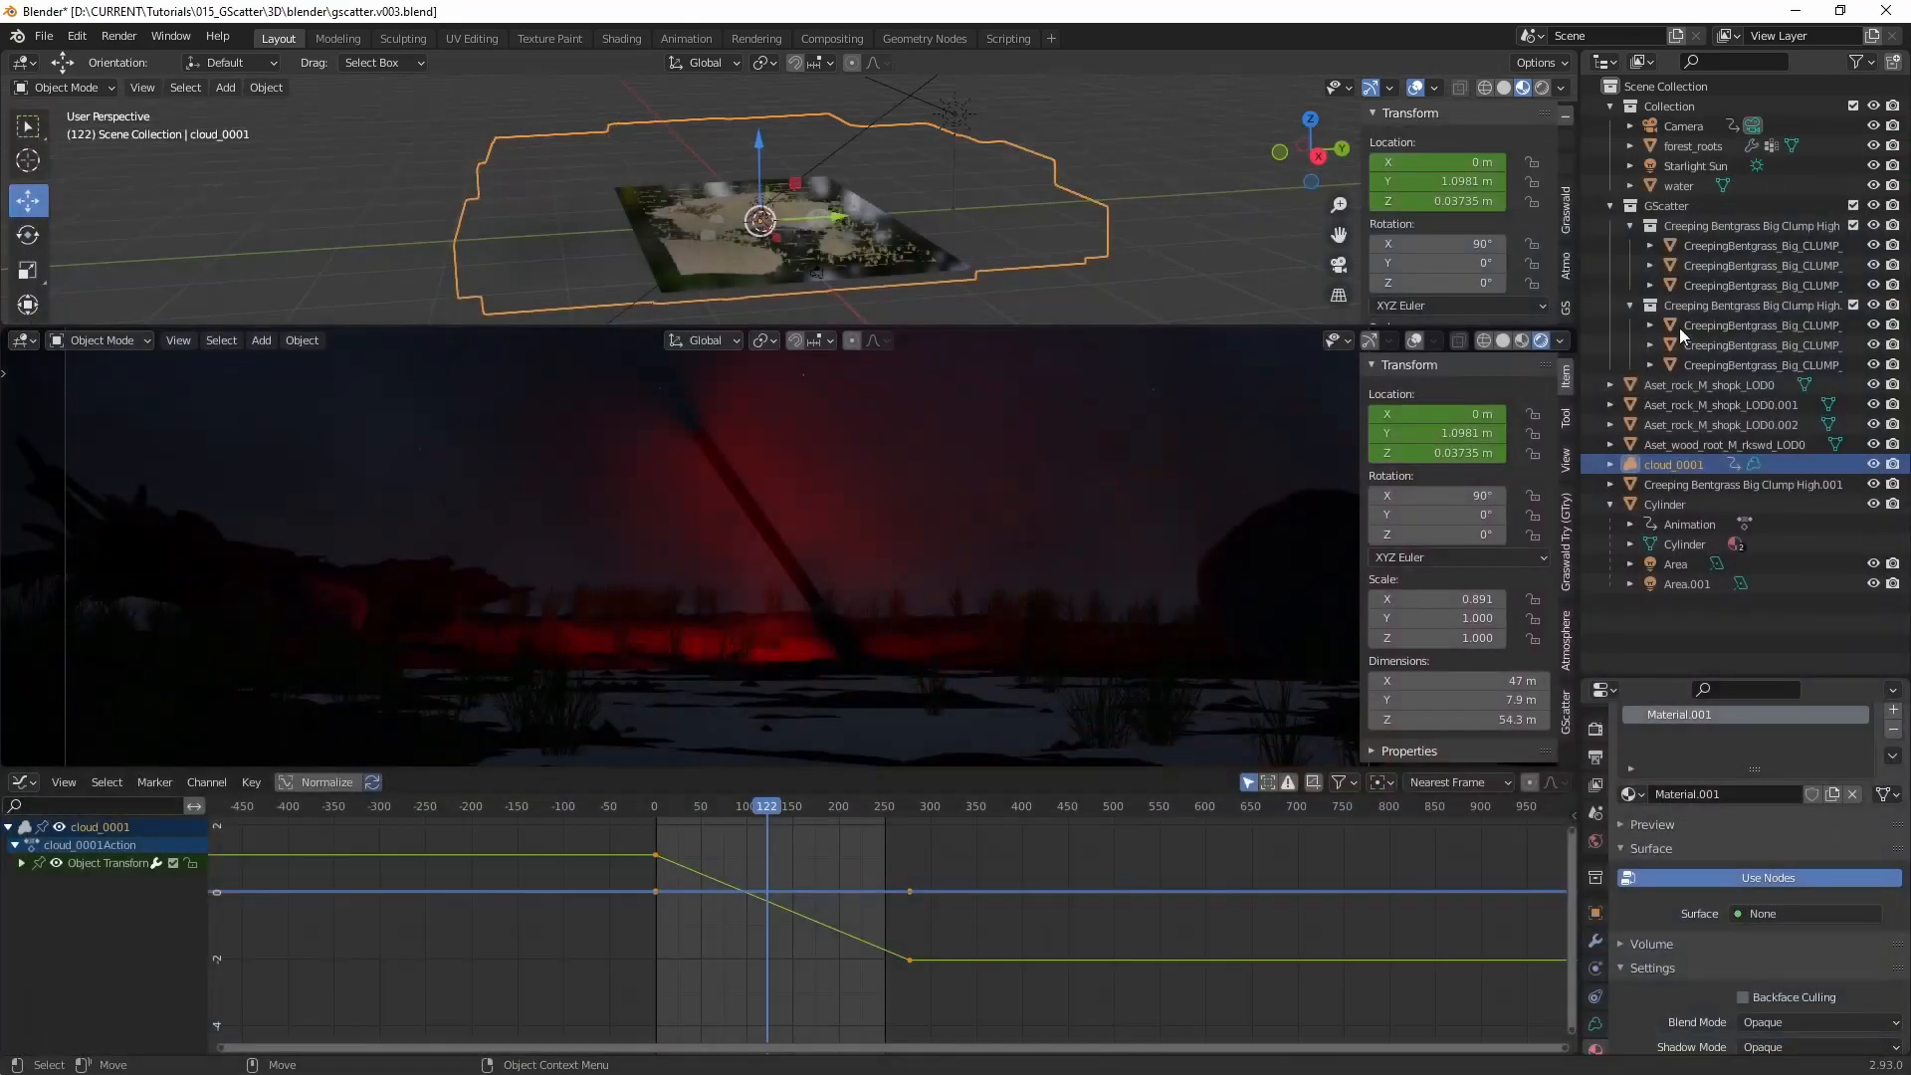
Step: Look through the scene's render and output properties for the render output path, collapsing the Dimensions settings
{"action": "left_click", "coordinate": [1596, 787]}
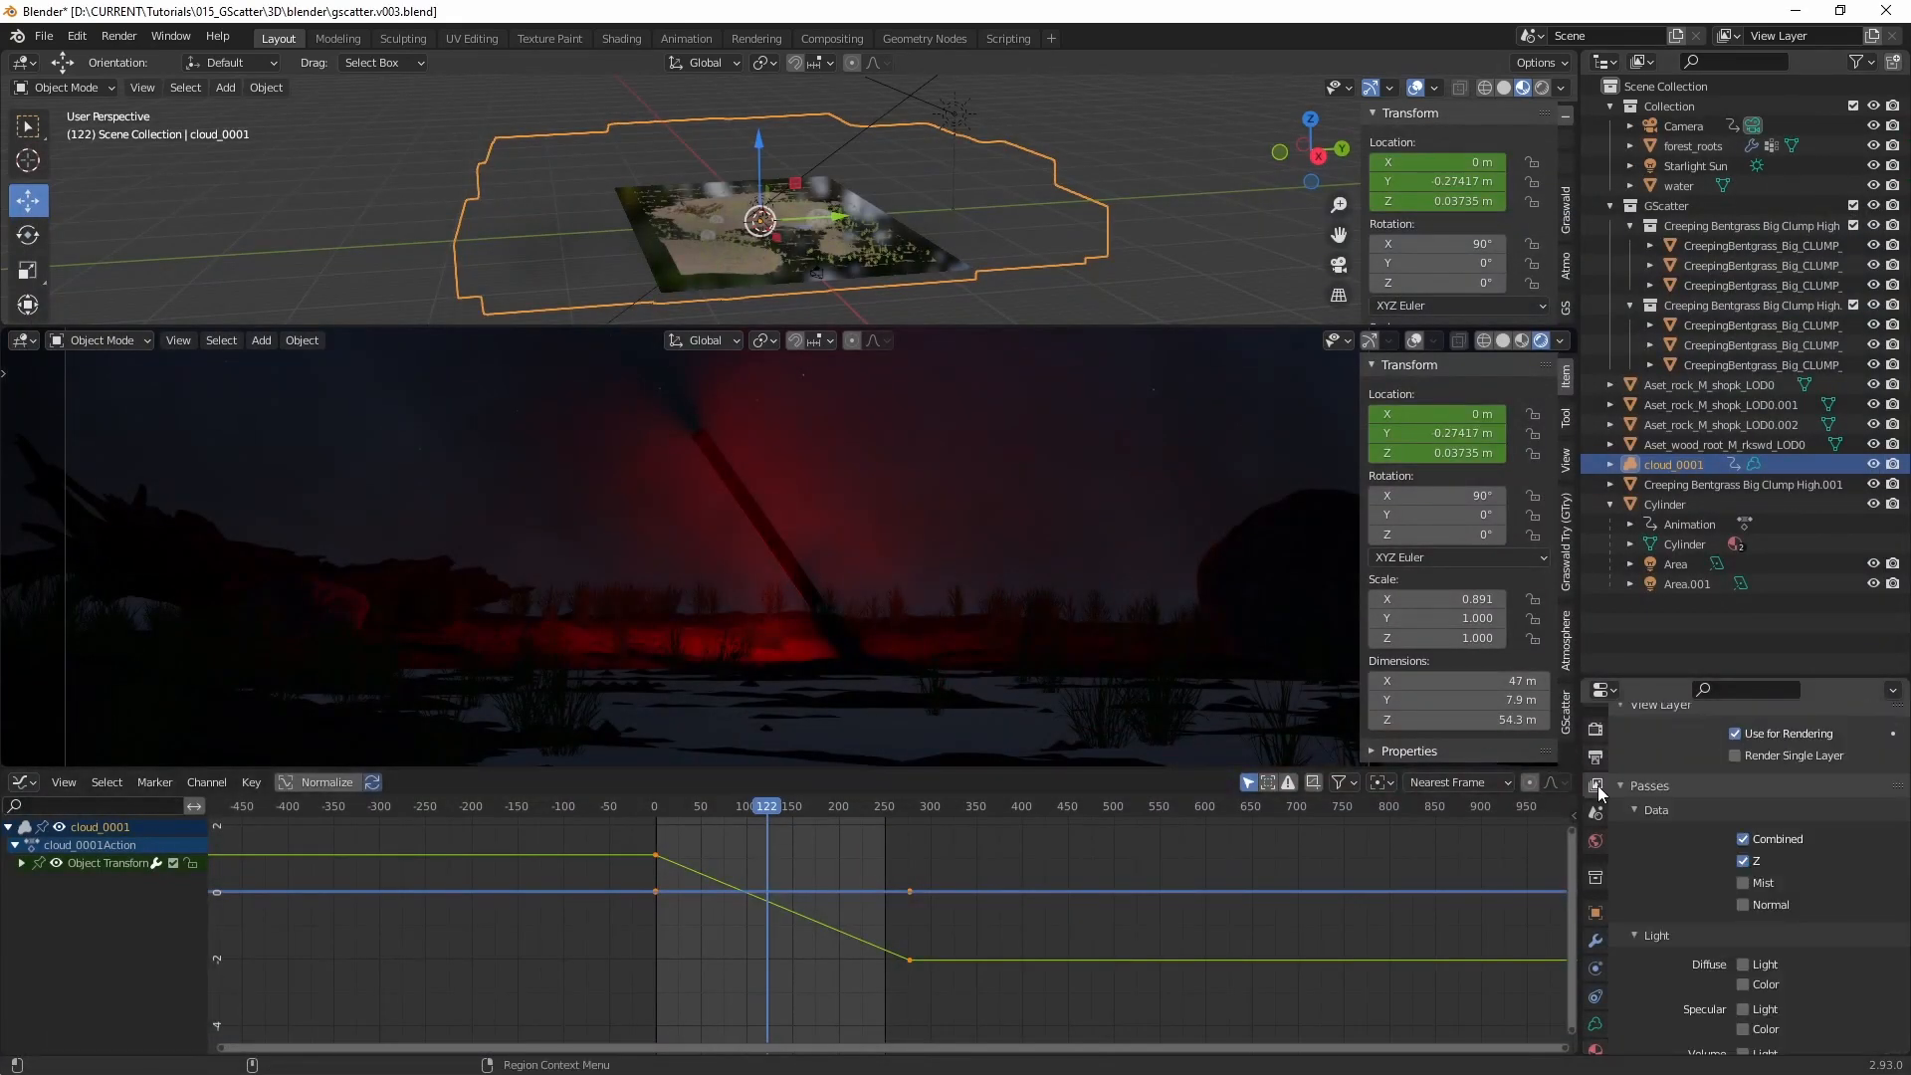
{"action": "left_click", "coordinate": [1596, 814]}
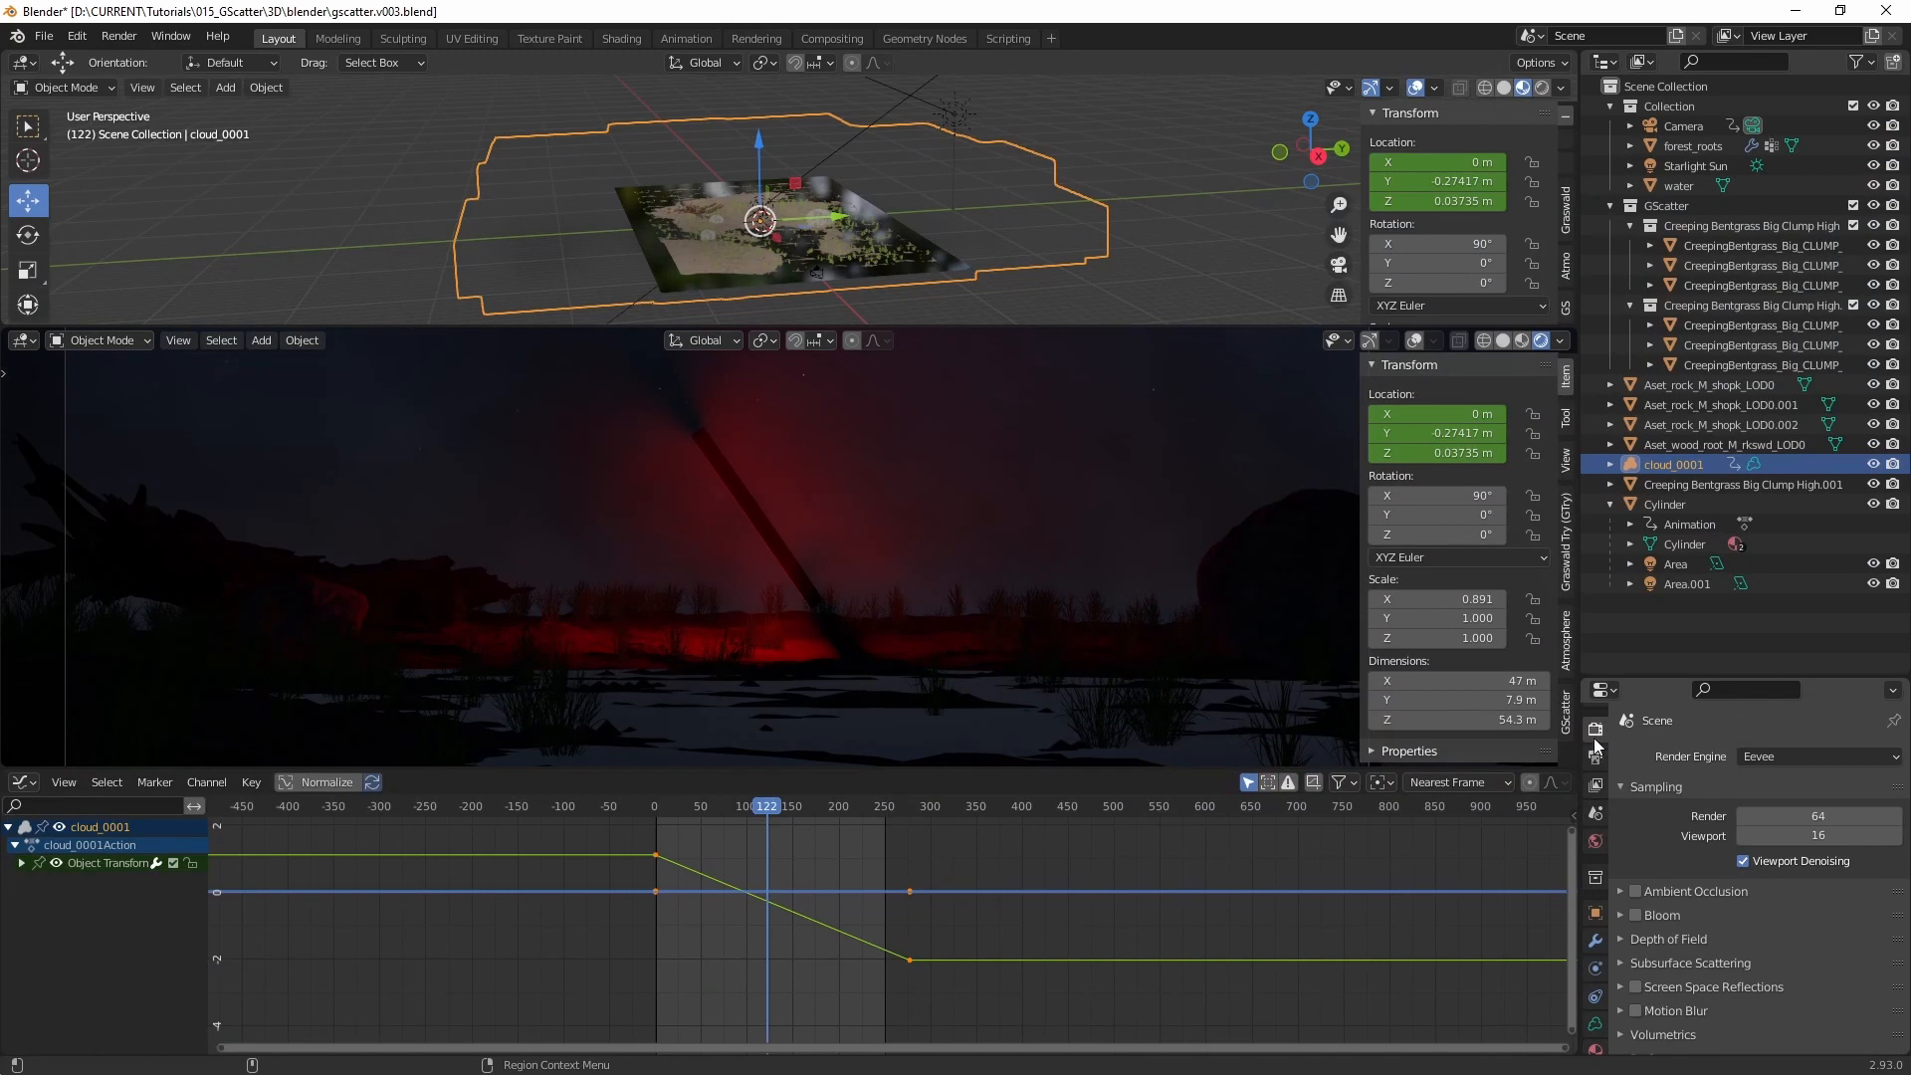
{"action": "left_click", "coordinate": [1596, 877]}
{"action": "left_click", "coordinate": [1599, 911]}
{"action": "left_click", "coordinate": [1596, 759]}
{"action": "scroll", "coordinate": [1597, 771], "scroll_direction": "up", "scroll_amount": 1}
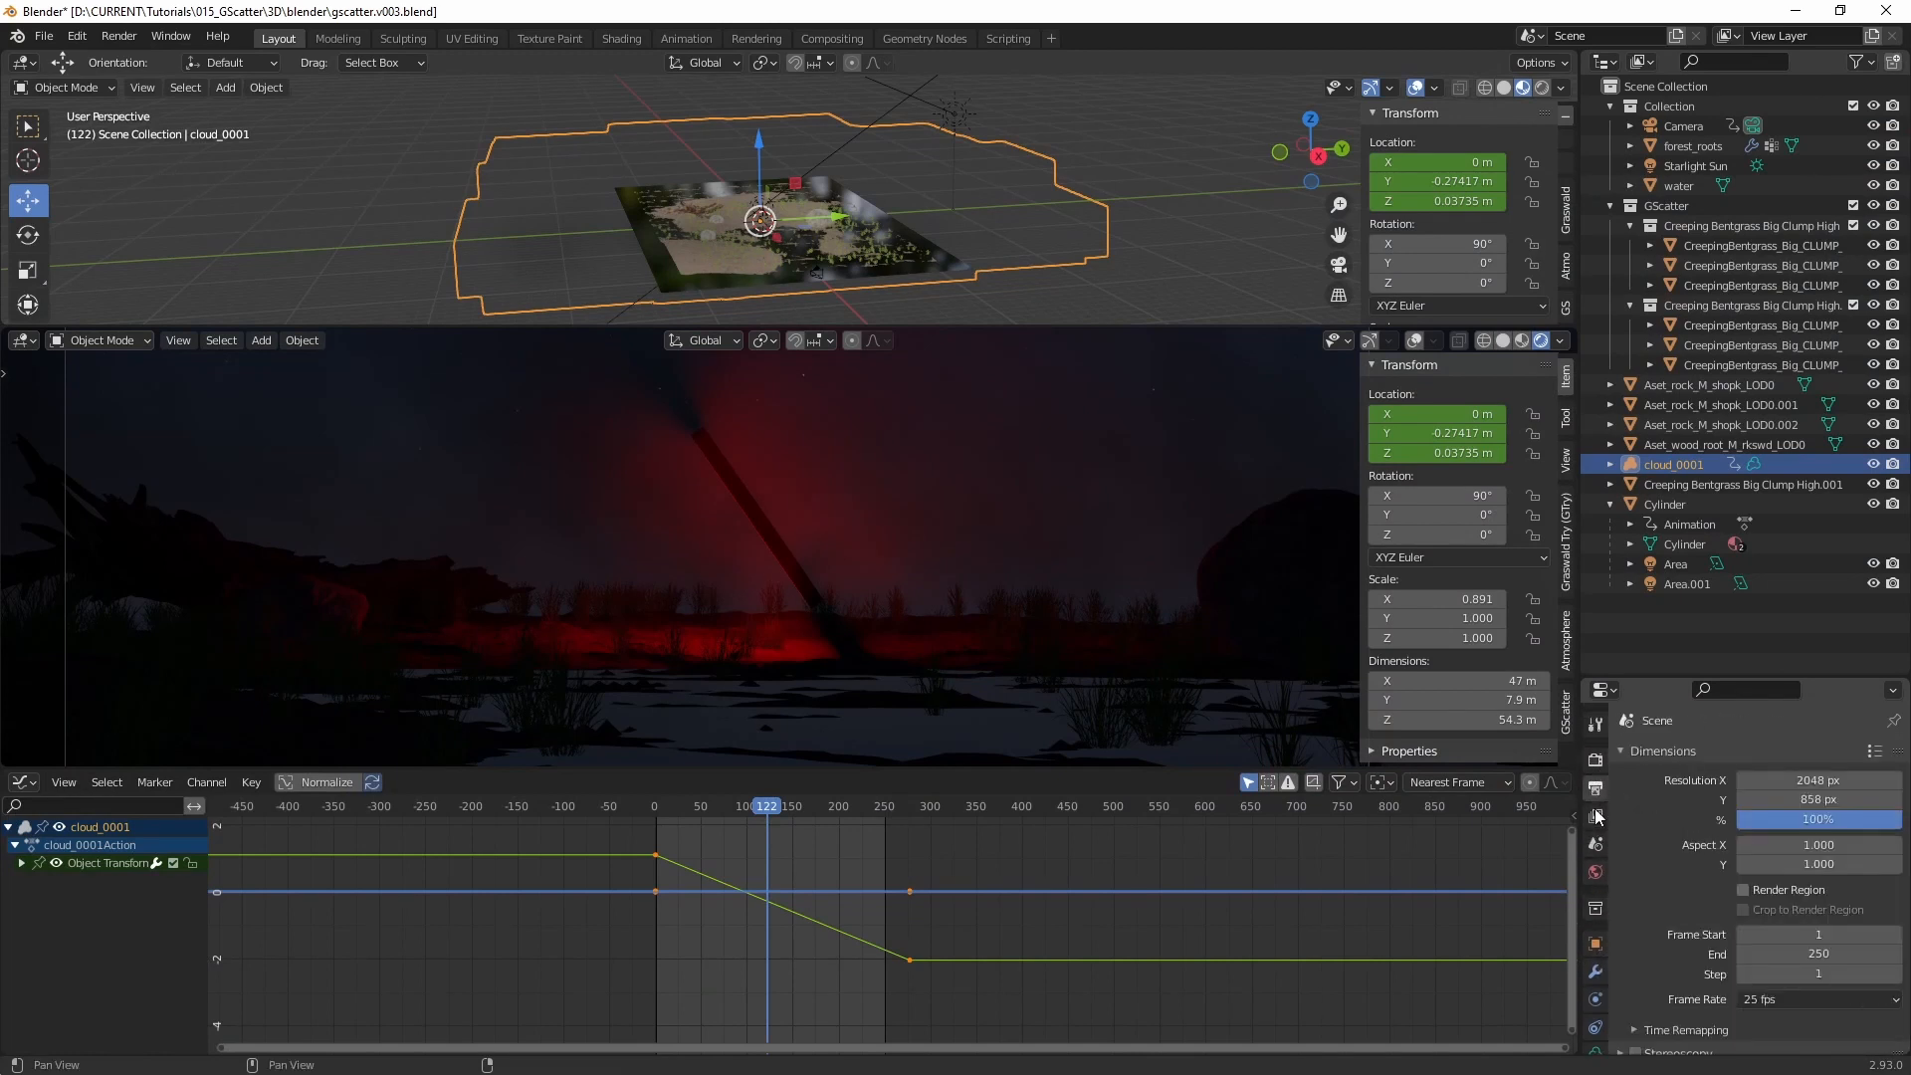
{"action": "left_click", "coordinate": [1594, 767]}
{"action": "left_click", "coordinate": [1596, 844]}
{"action": "left_click", "coordinate": [1596, 789]}
{"action": "left_click", "coordinate": [1595, 764]}
{"action": "left_click", "coordinate": [1595, 793]}
{"action": "middle_click_drag", "start_coordinate": [1658, 939], "coordinate": [1655, 923]}
{"action": "left_click", "coordinate": [1641, 727]}
{"action": "left_click", "coordinate": [1594, 763]}
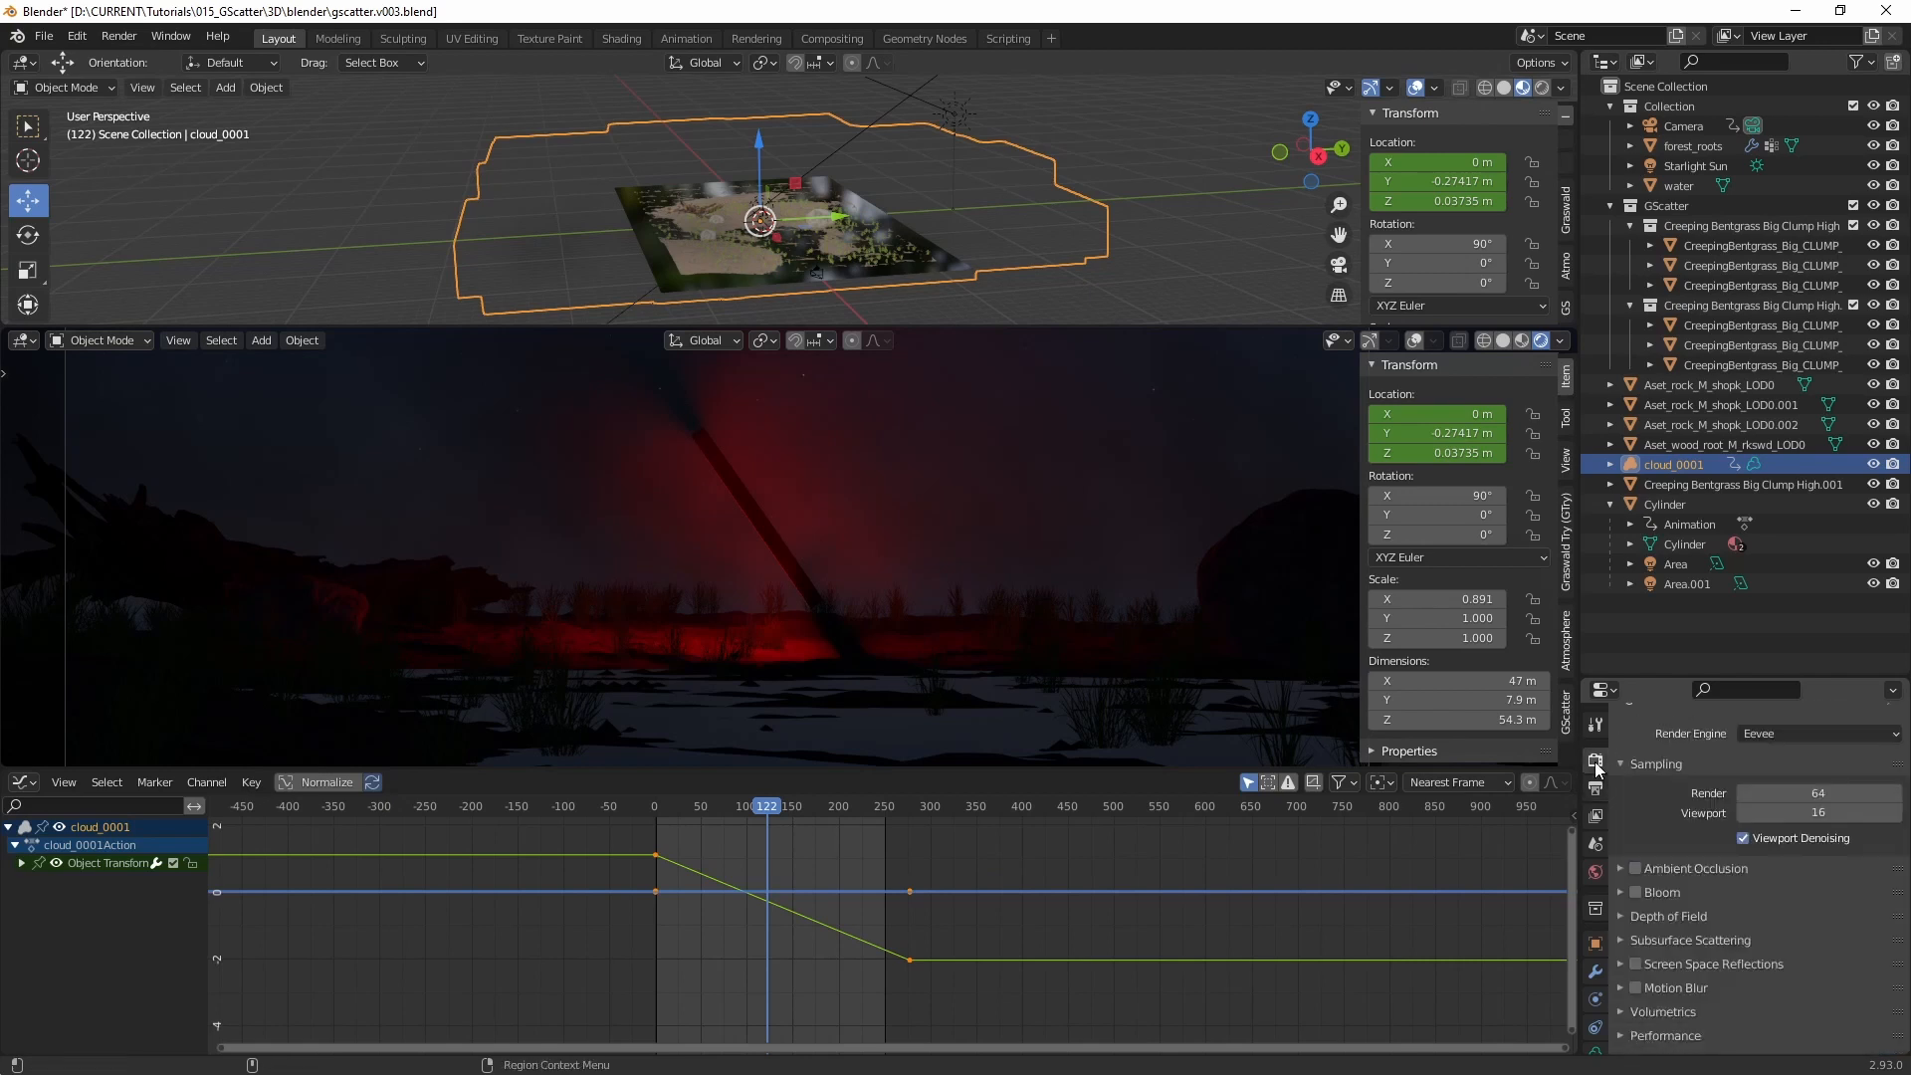
{"action": "left_click", "coordinate": [1596, 789]}
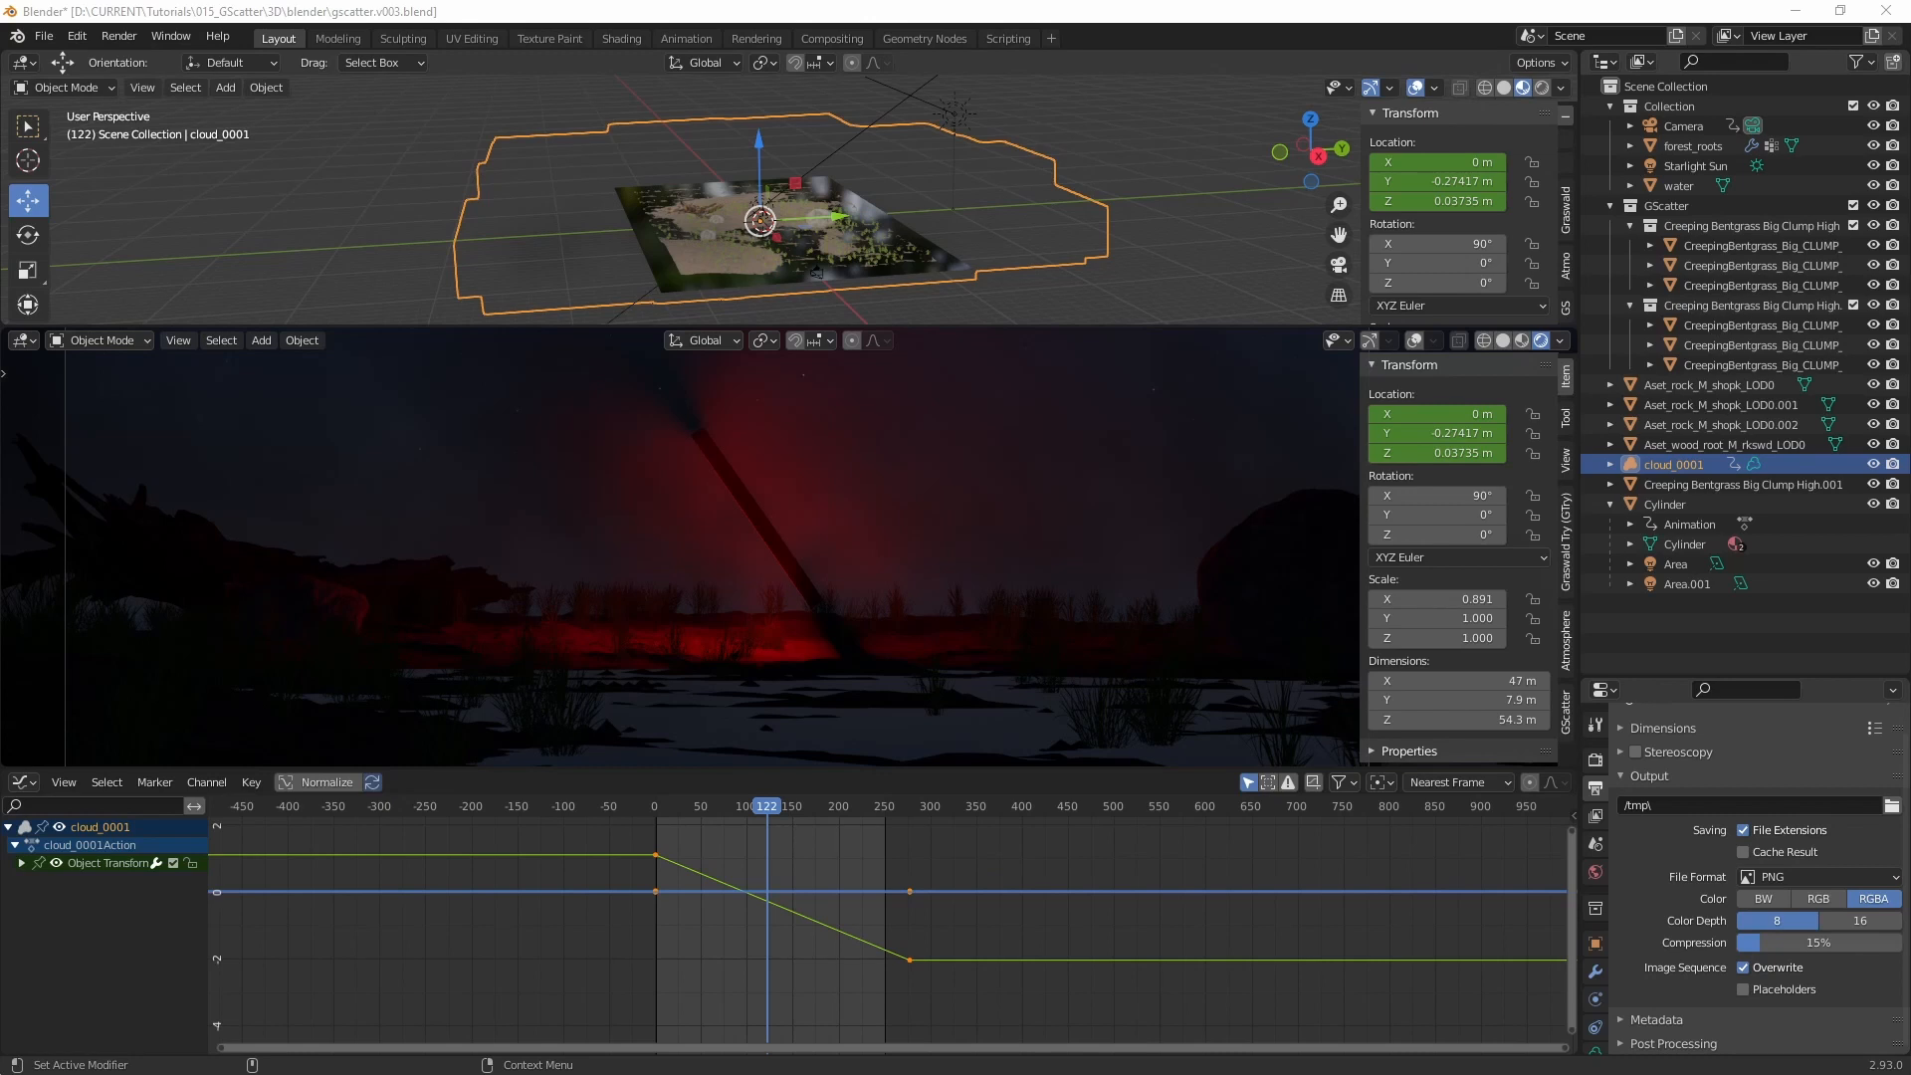
Step: Set the render output path to D:\CURRENT\Tutorials\015_GScatter\3D\Houdini\images\gscatter_
{"action": "left_click", "coordinate": [1753, 805]}
{"action": "type", "text": "D:\\CURRENT\\Tutorials\\015_GScatter\\3D\\Houdini\\images\\"}
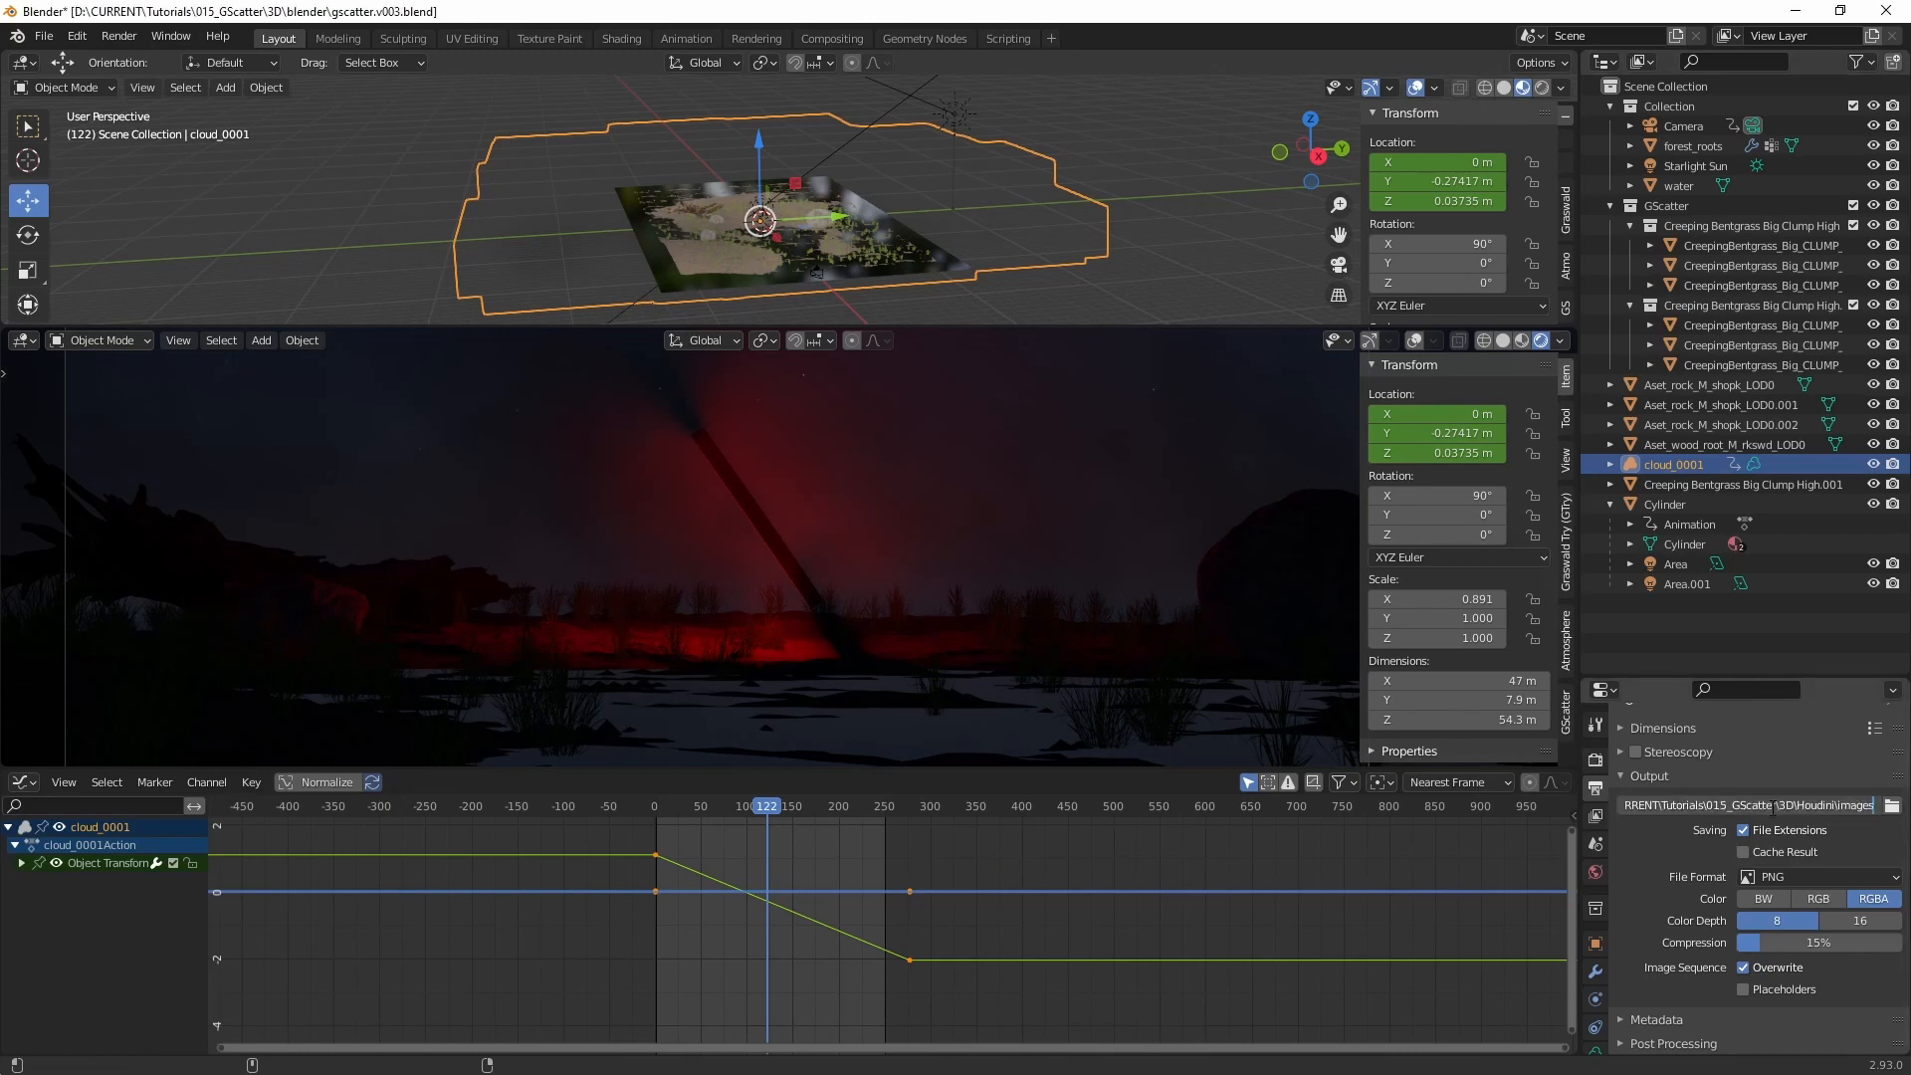
{"action": "key", "text": "Return"}
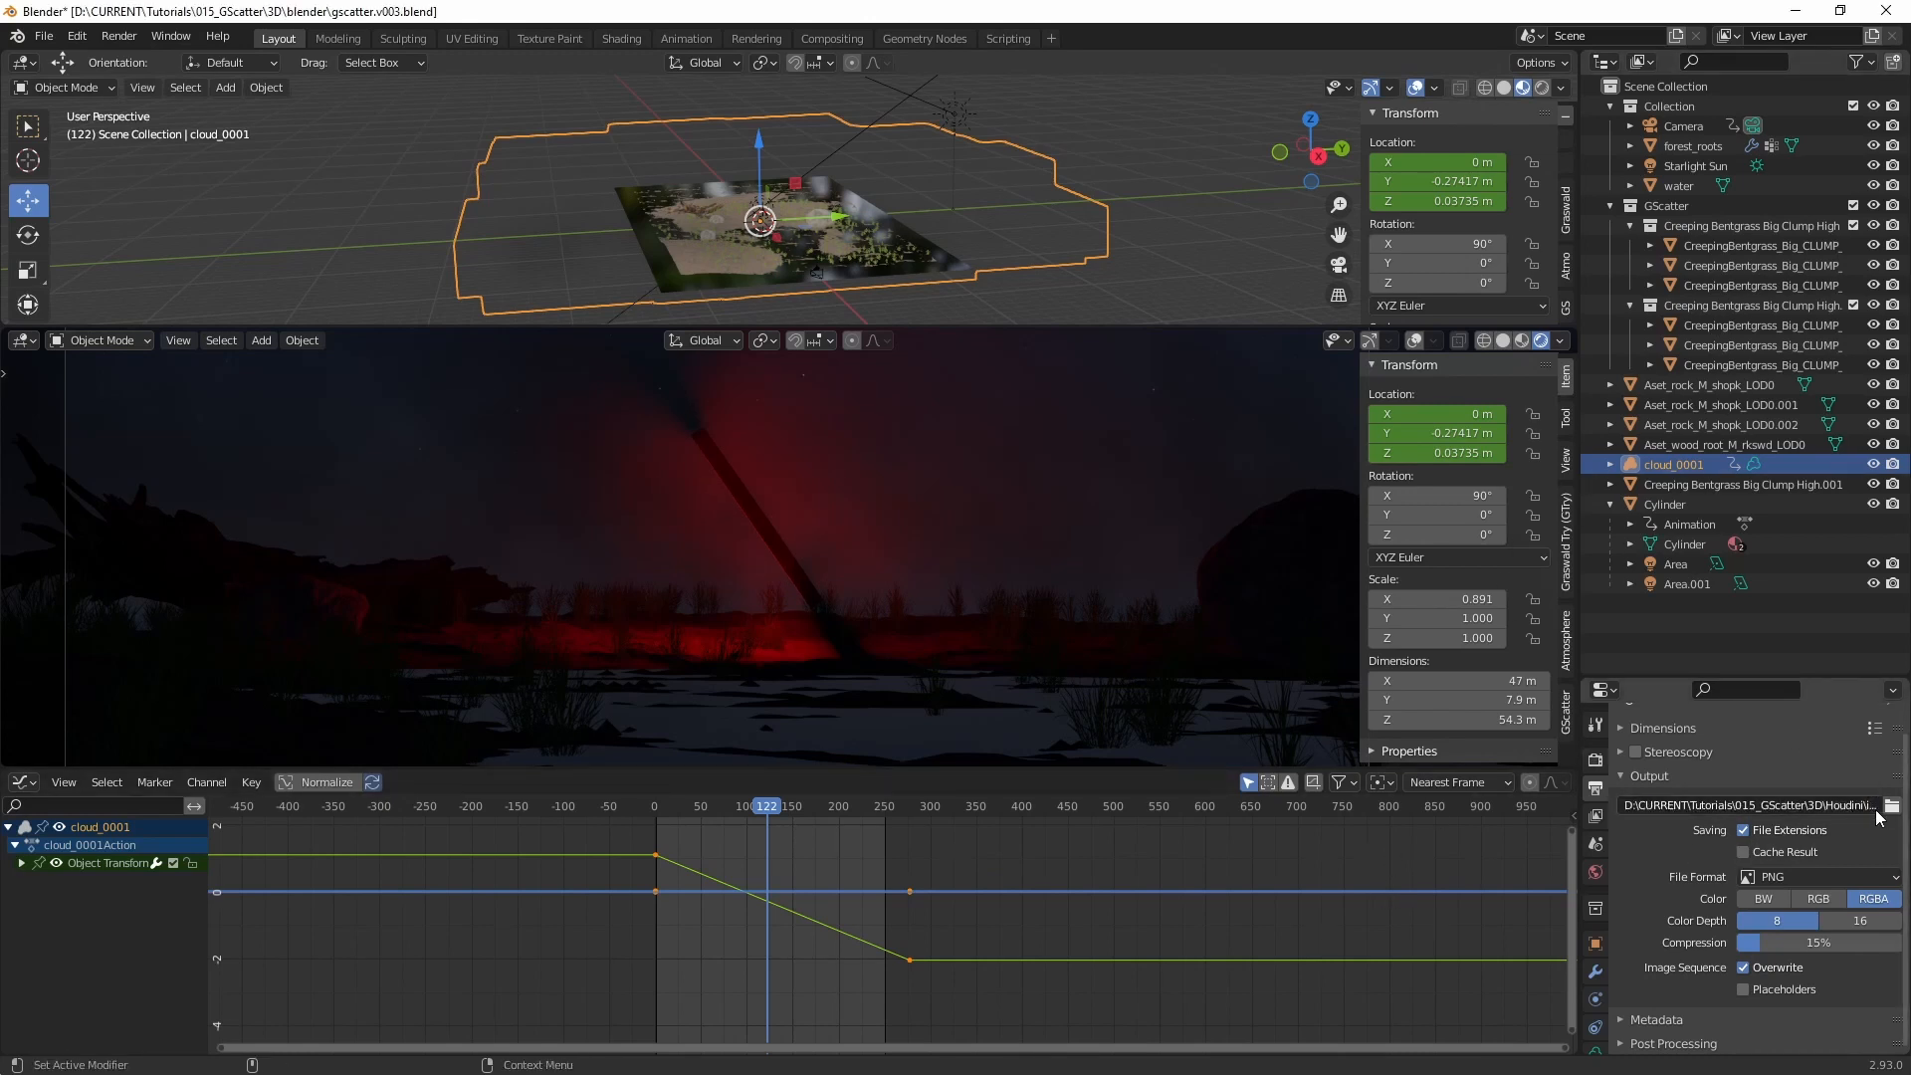
{"action": "left_click", "coordinate": [1752, 805]}
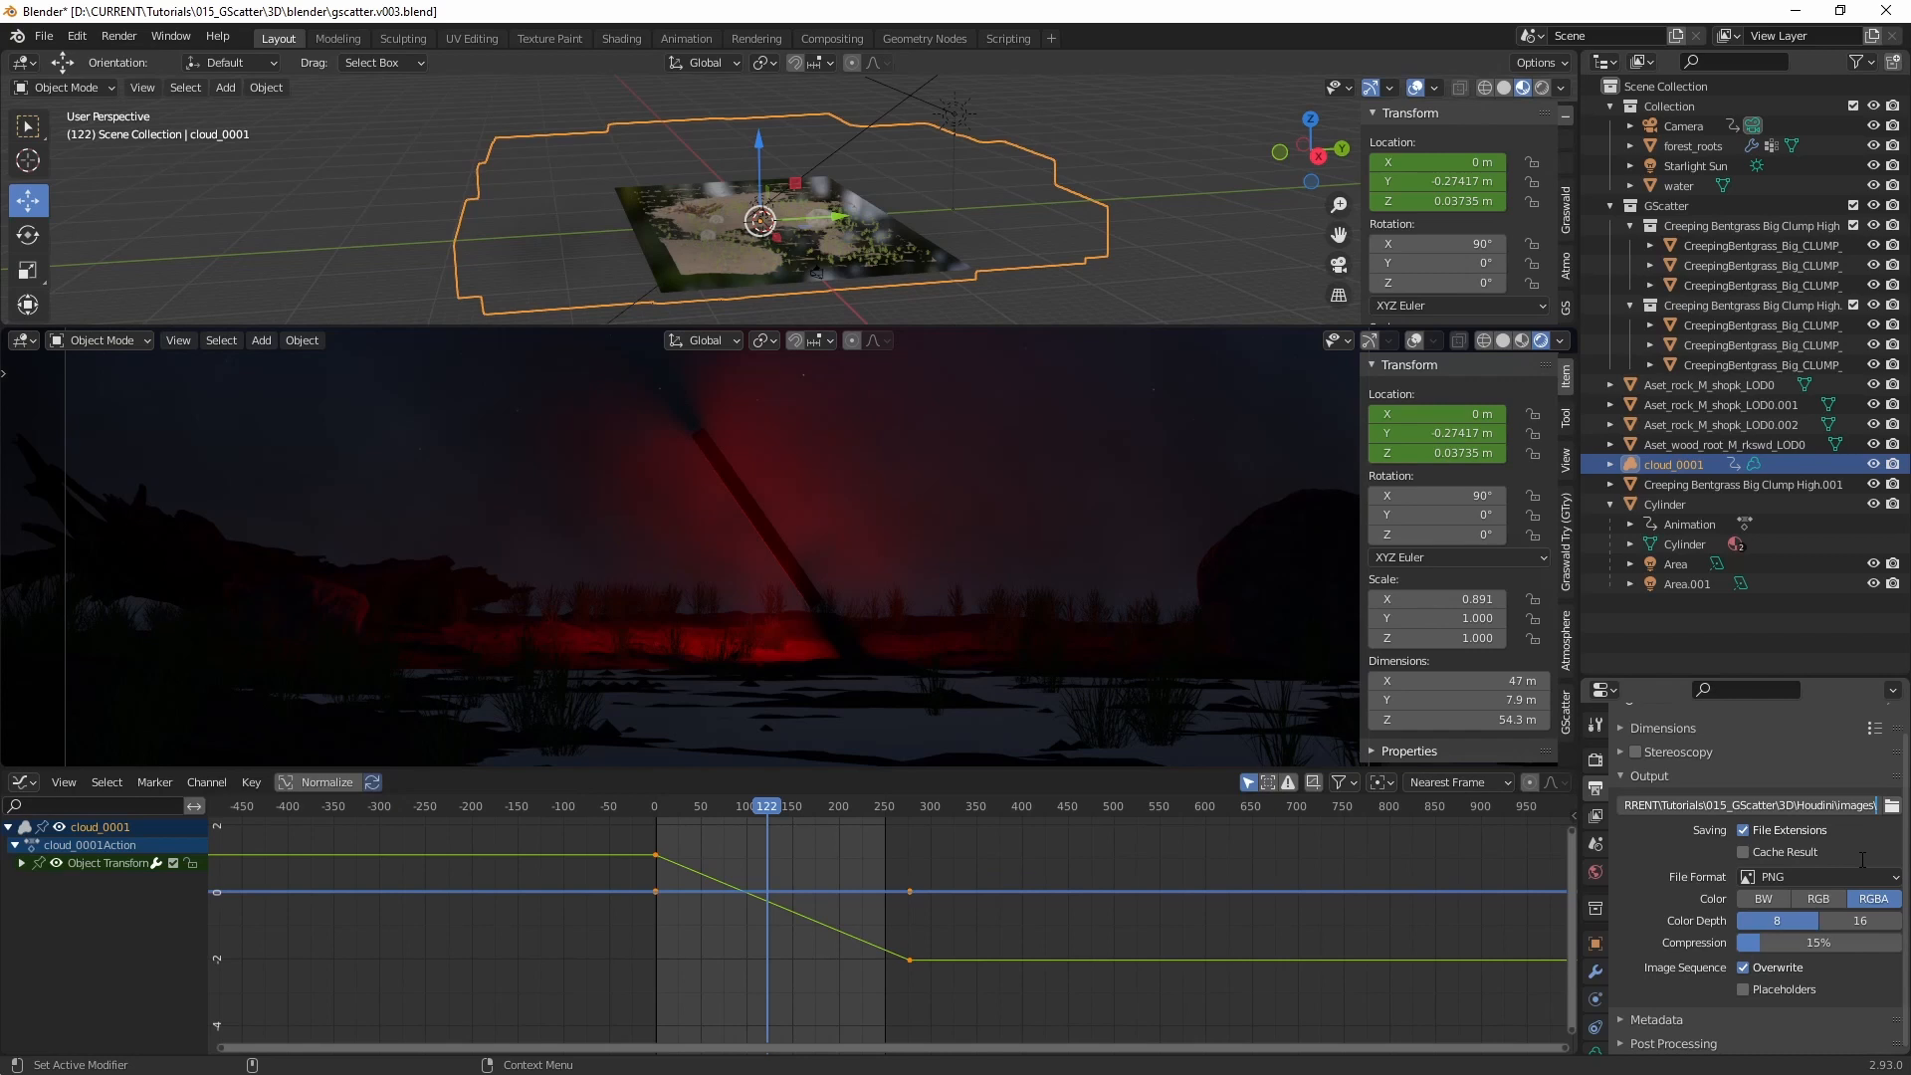
{"action": "type", "text": "gscatter_"}
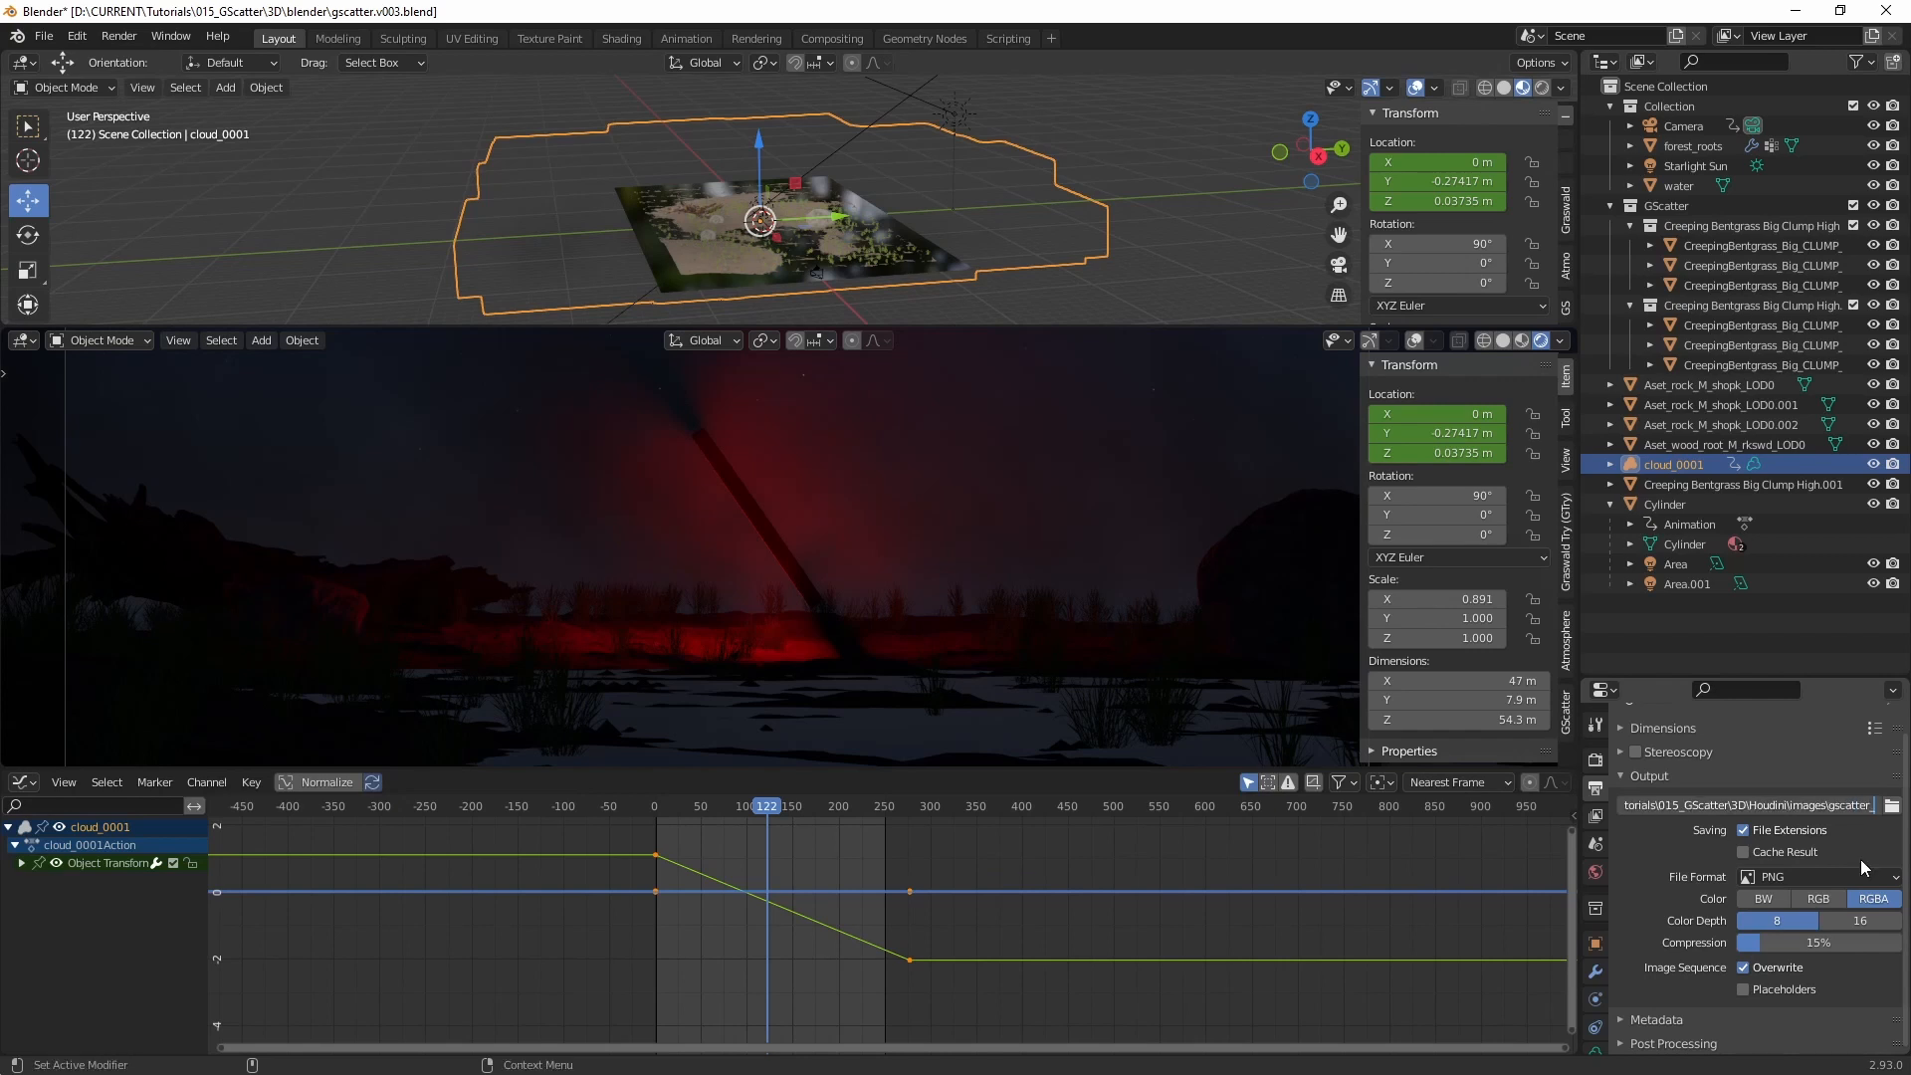
{"action": "key", "text": "Return"}
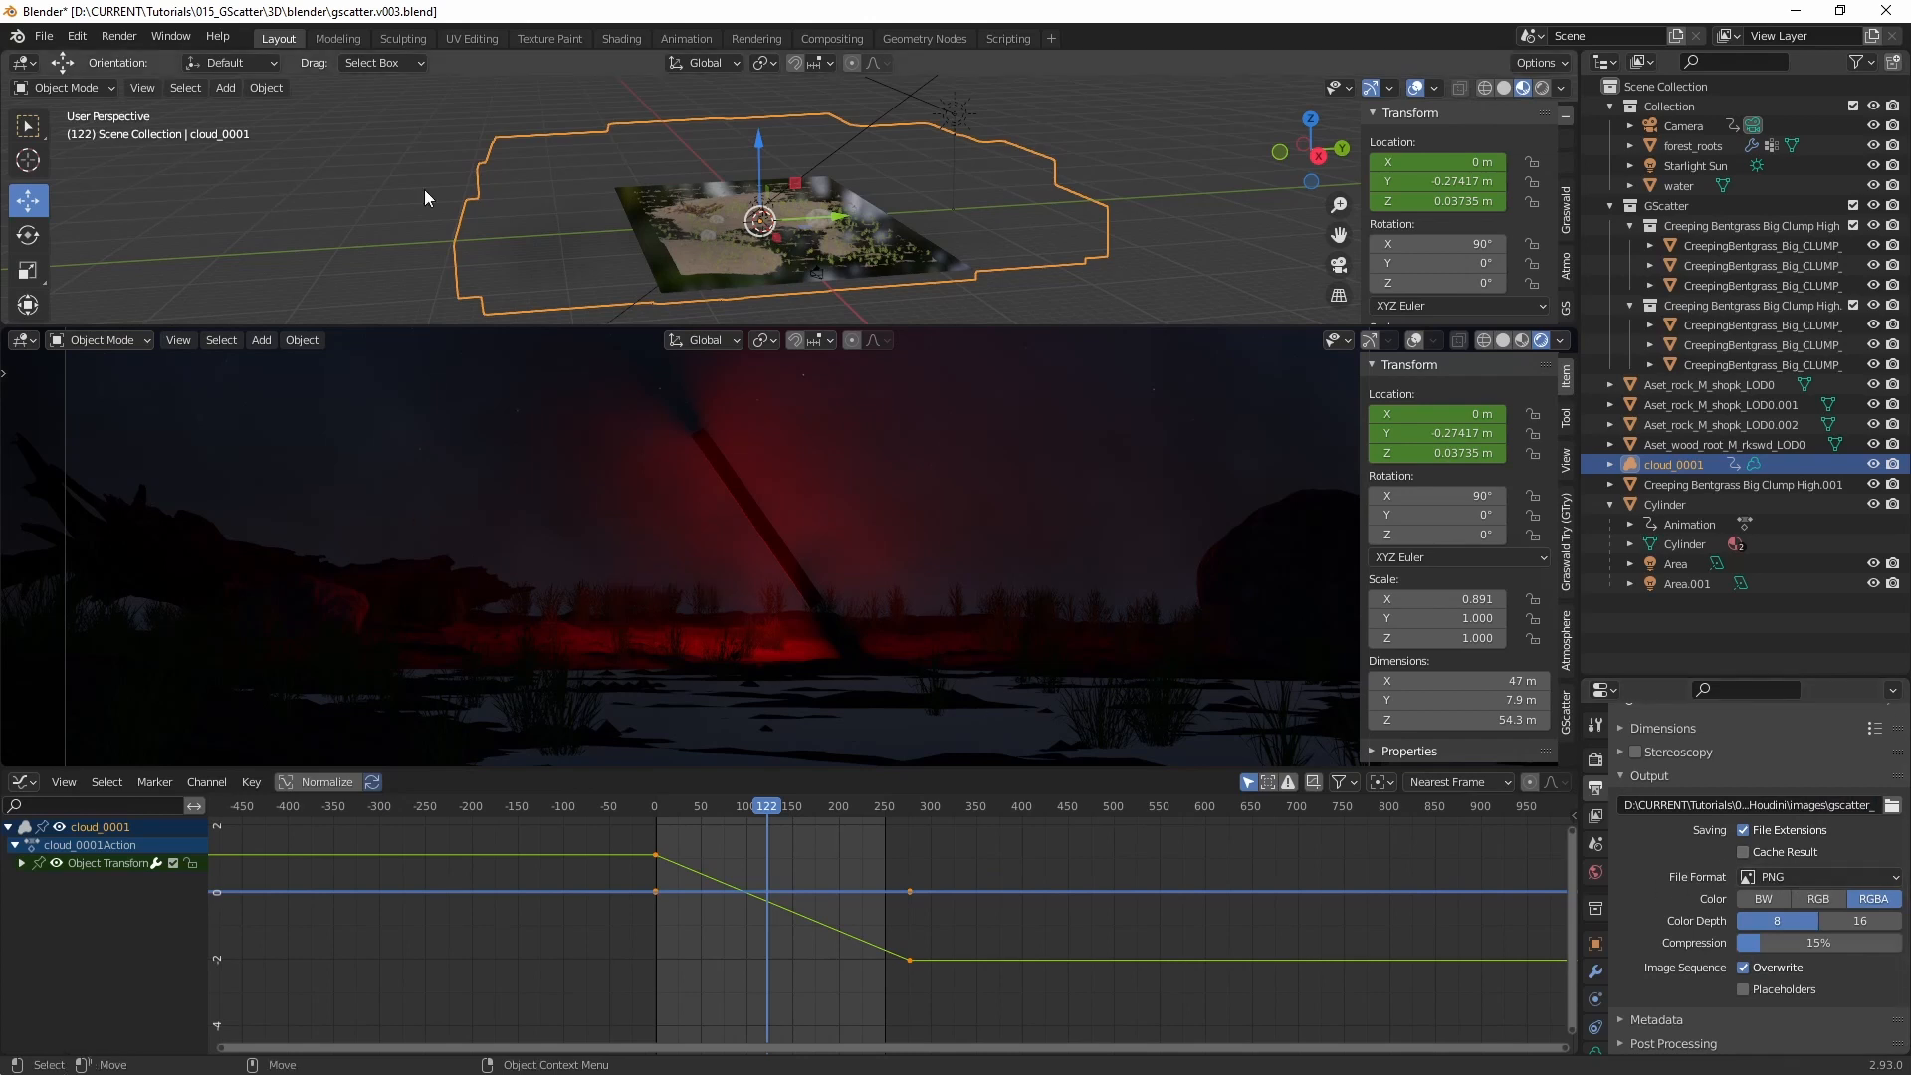
Step: Run a Viewport Render Animation from the camera view and maximize the render window
{"action": "left_click", "coordinate": [177, 339]}
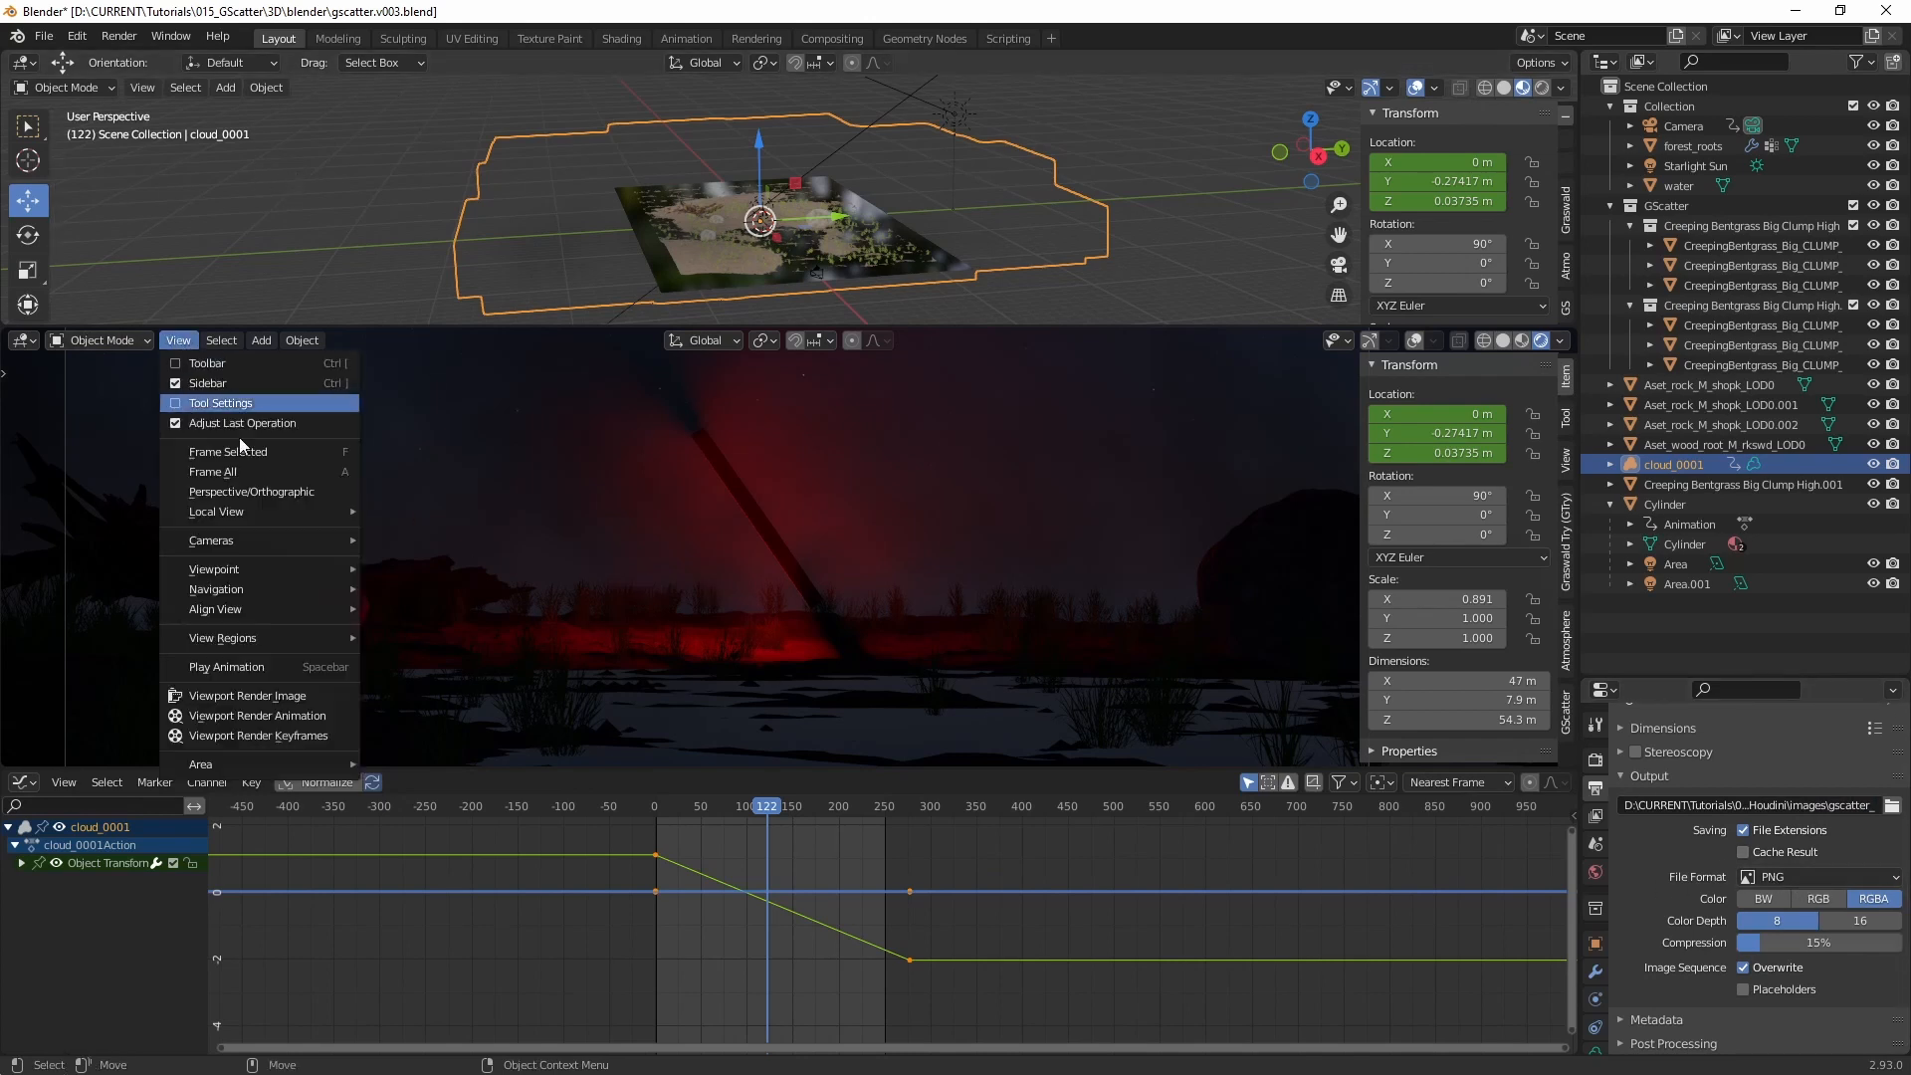
{"action": "left_click", "coordinate": [329, 715]}
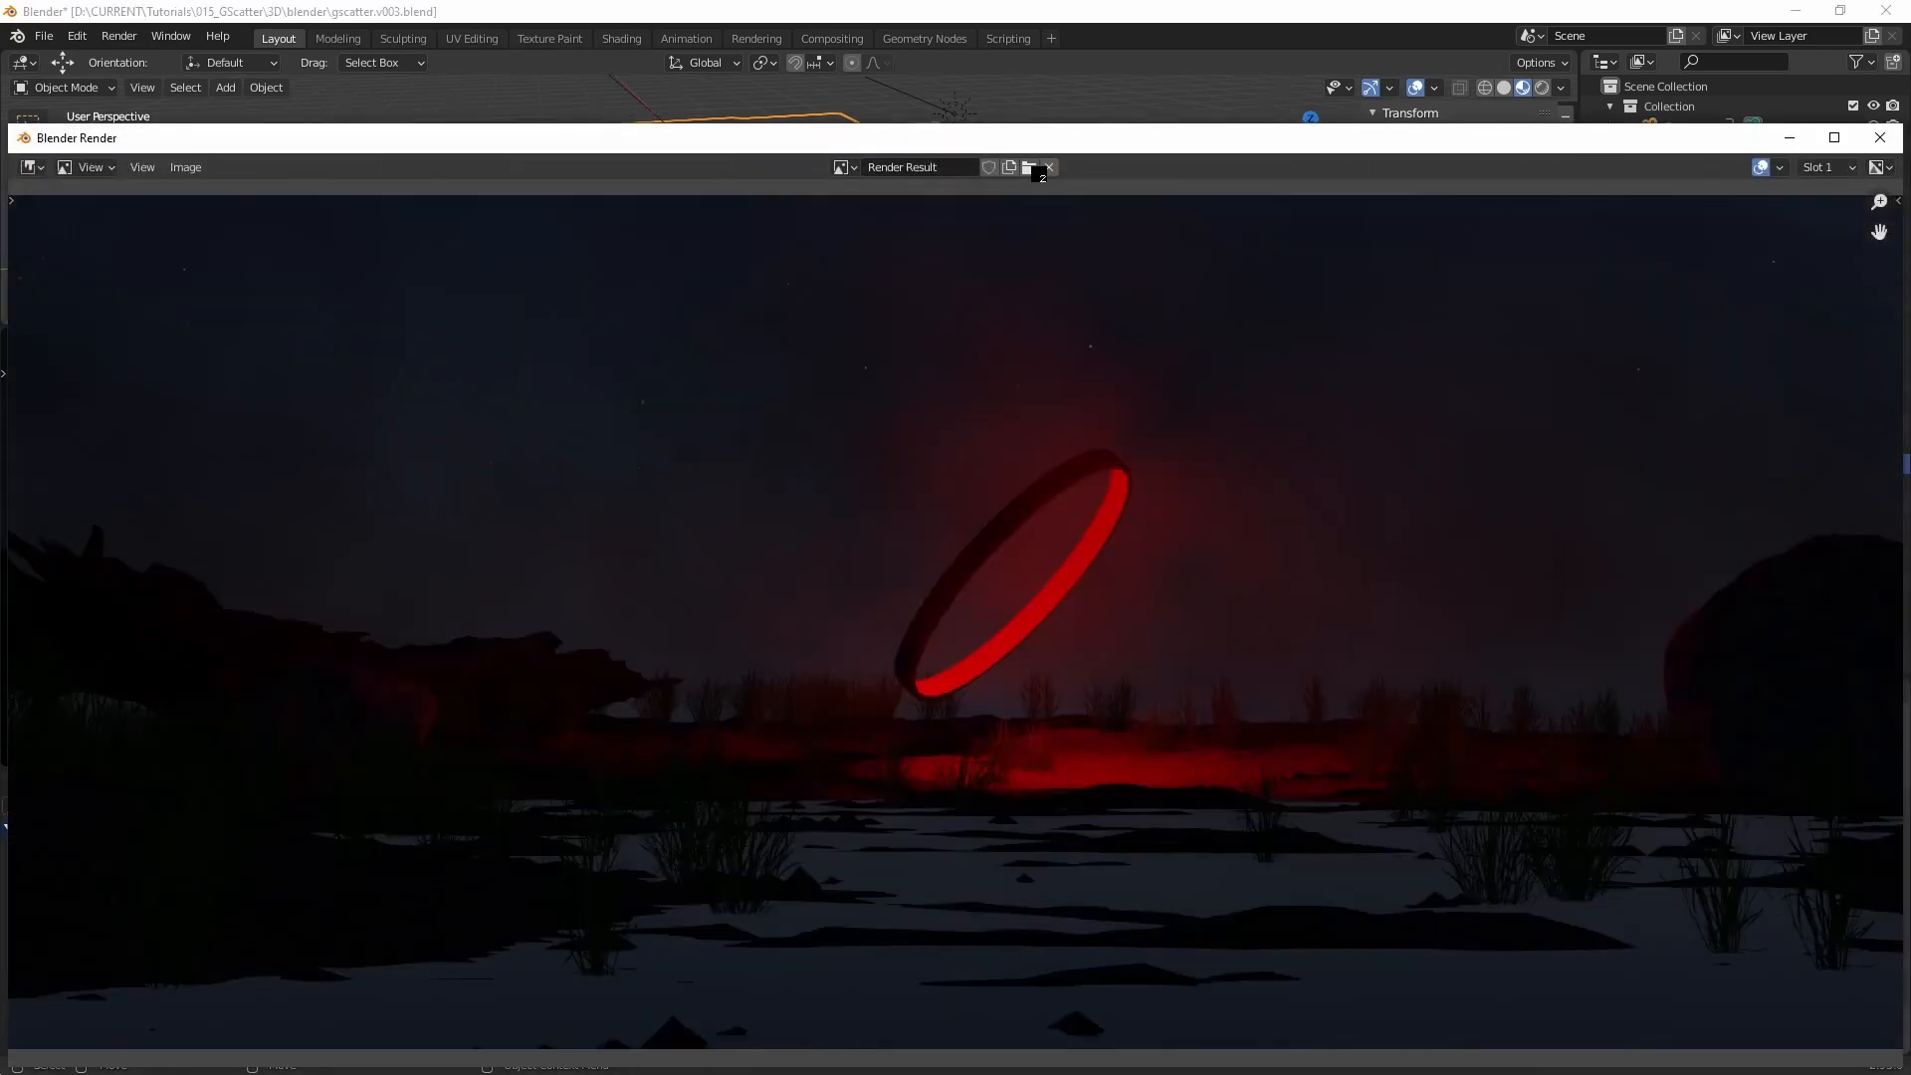
{"action": "double_click", "coordinate": [1118, 145]}
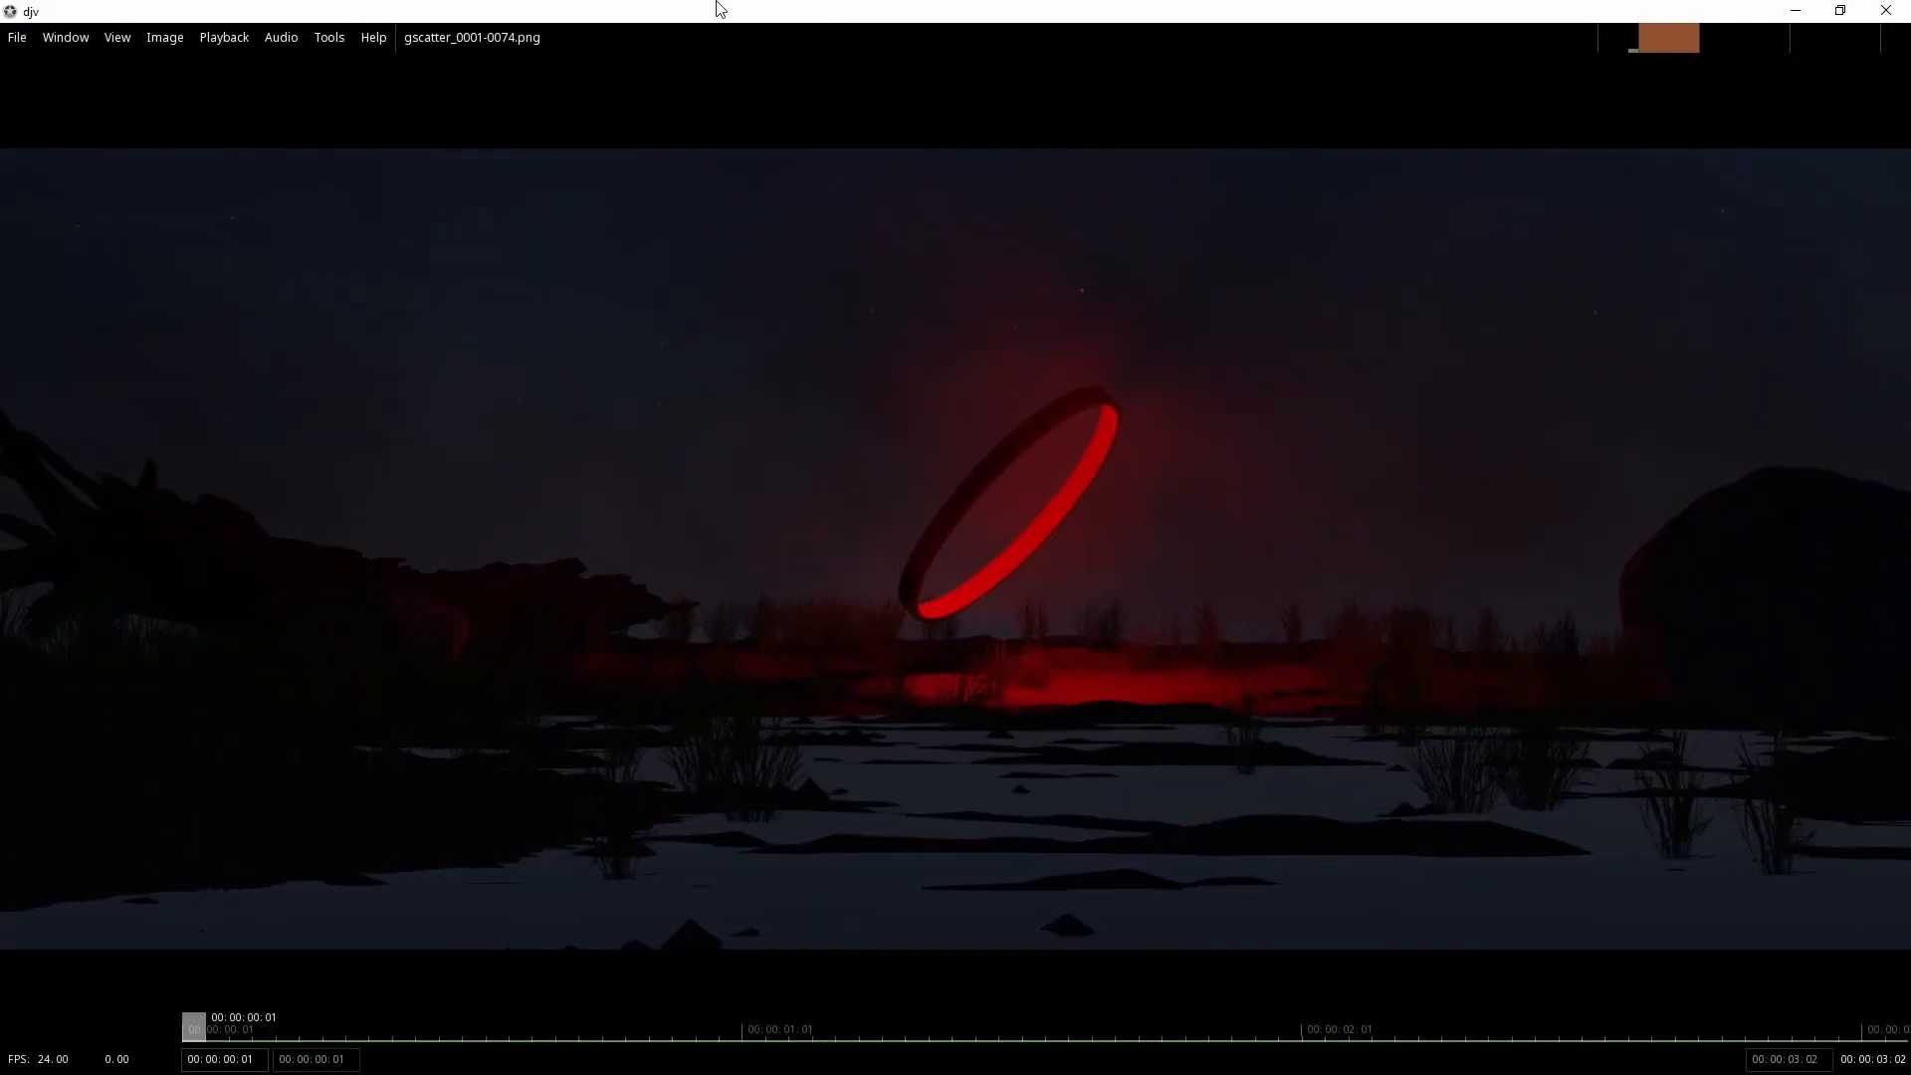
Step: Play back the rendered gscatter image sequence in djv, return to Blender and leave the render window
{"action": "key", "text": "space"}
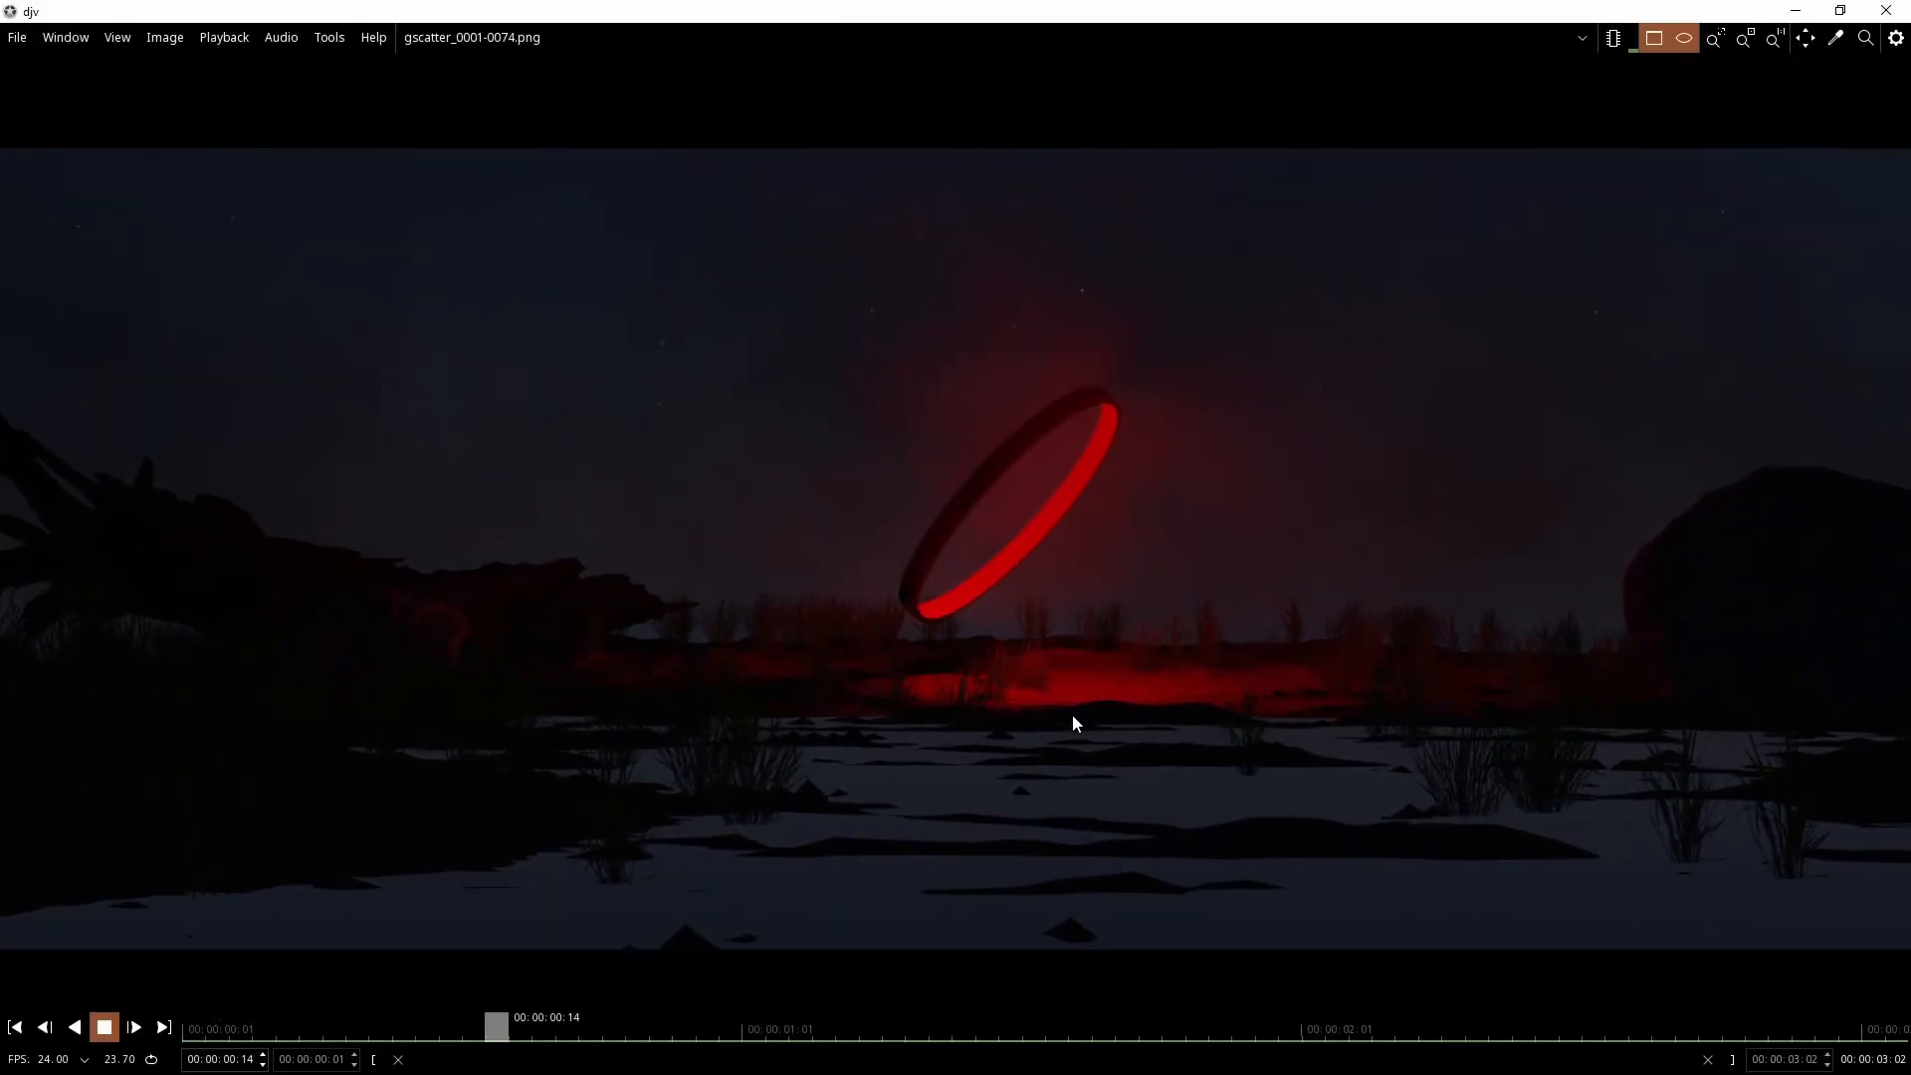
{"action": "left_click_drag", "start_coordinate": [896, 489], "coordinate": [840, 507]}
{"action": "key", "text": "space"}
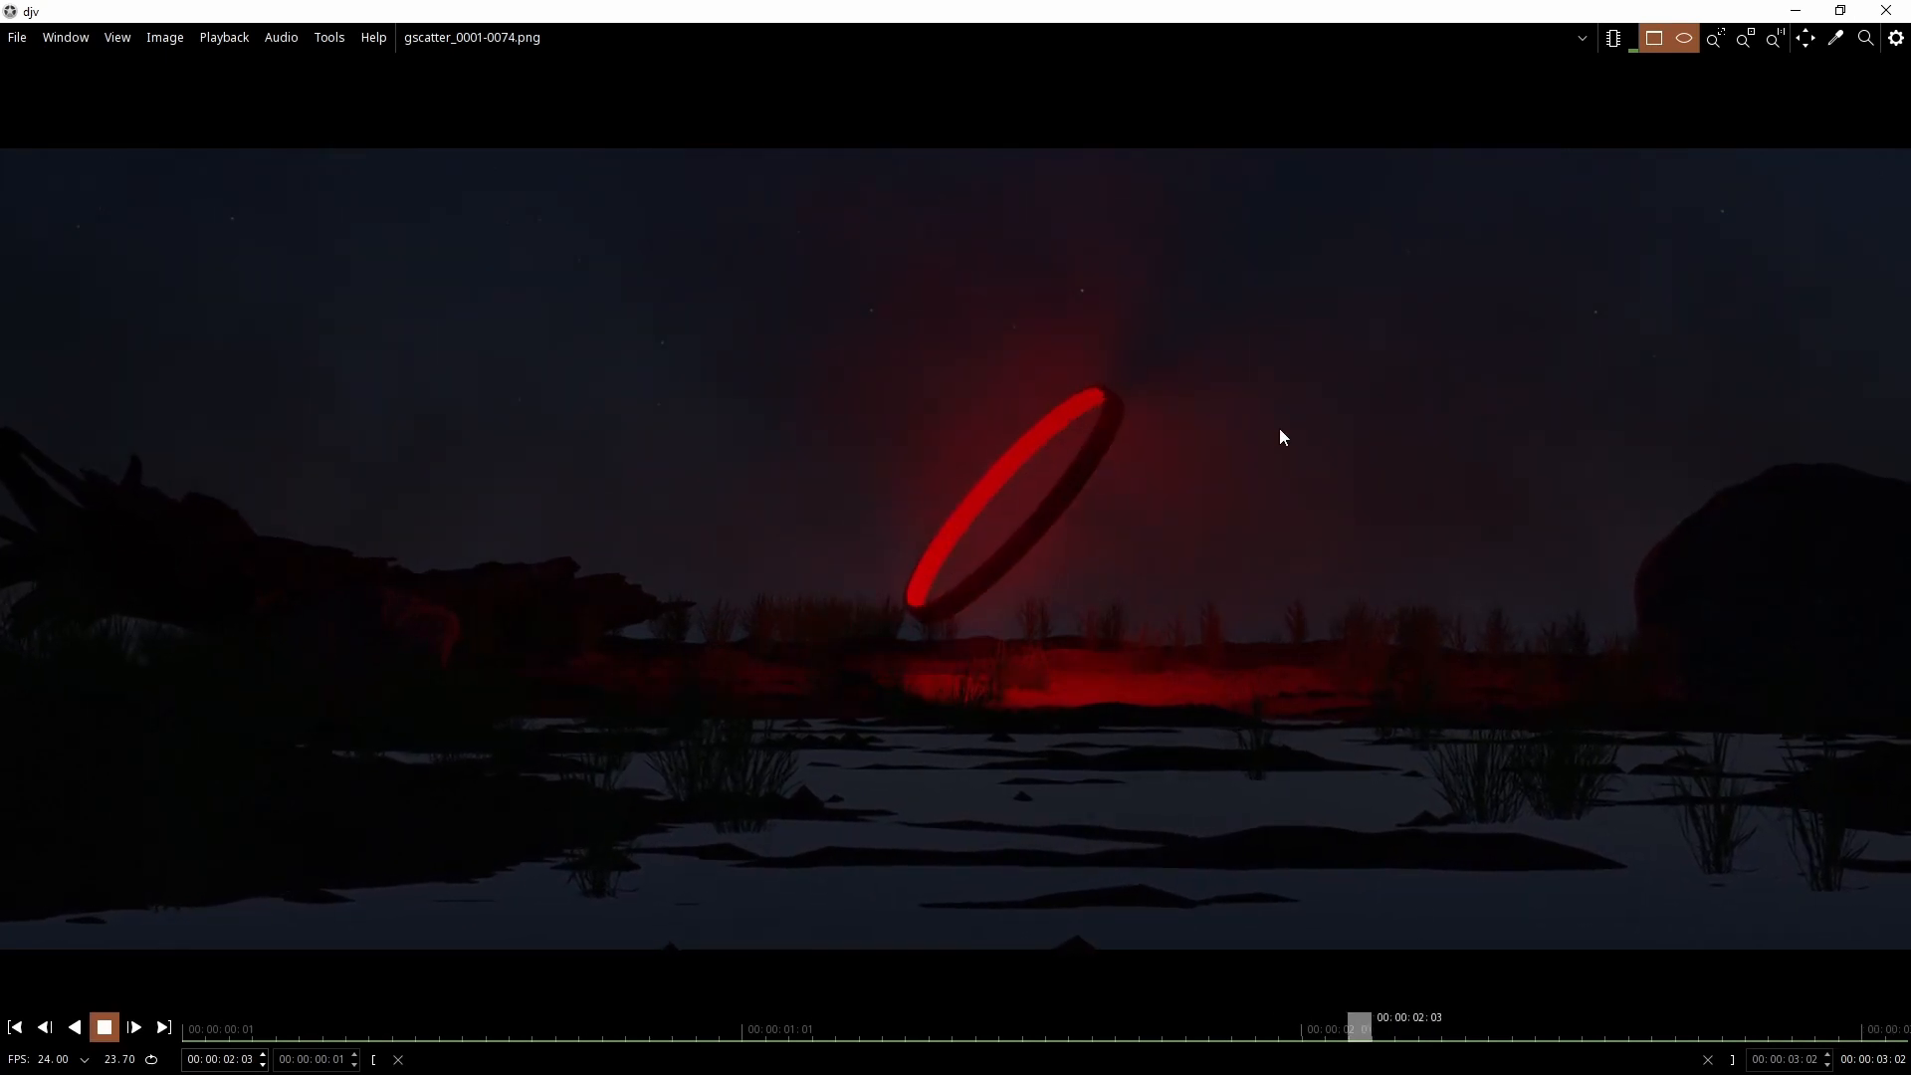
{"action": "key", "text": "space"}
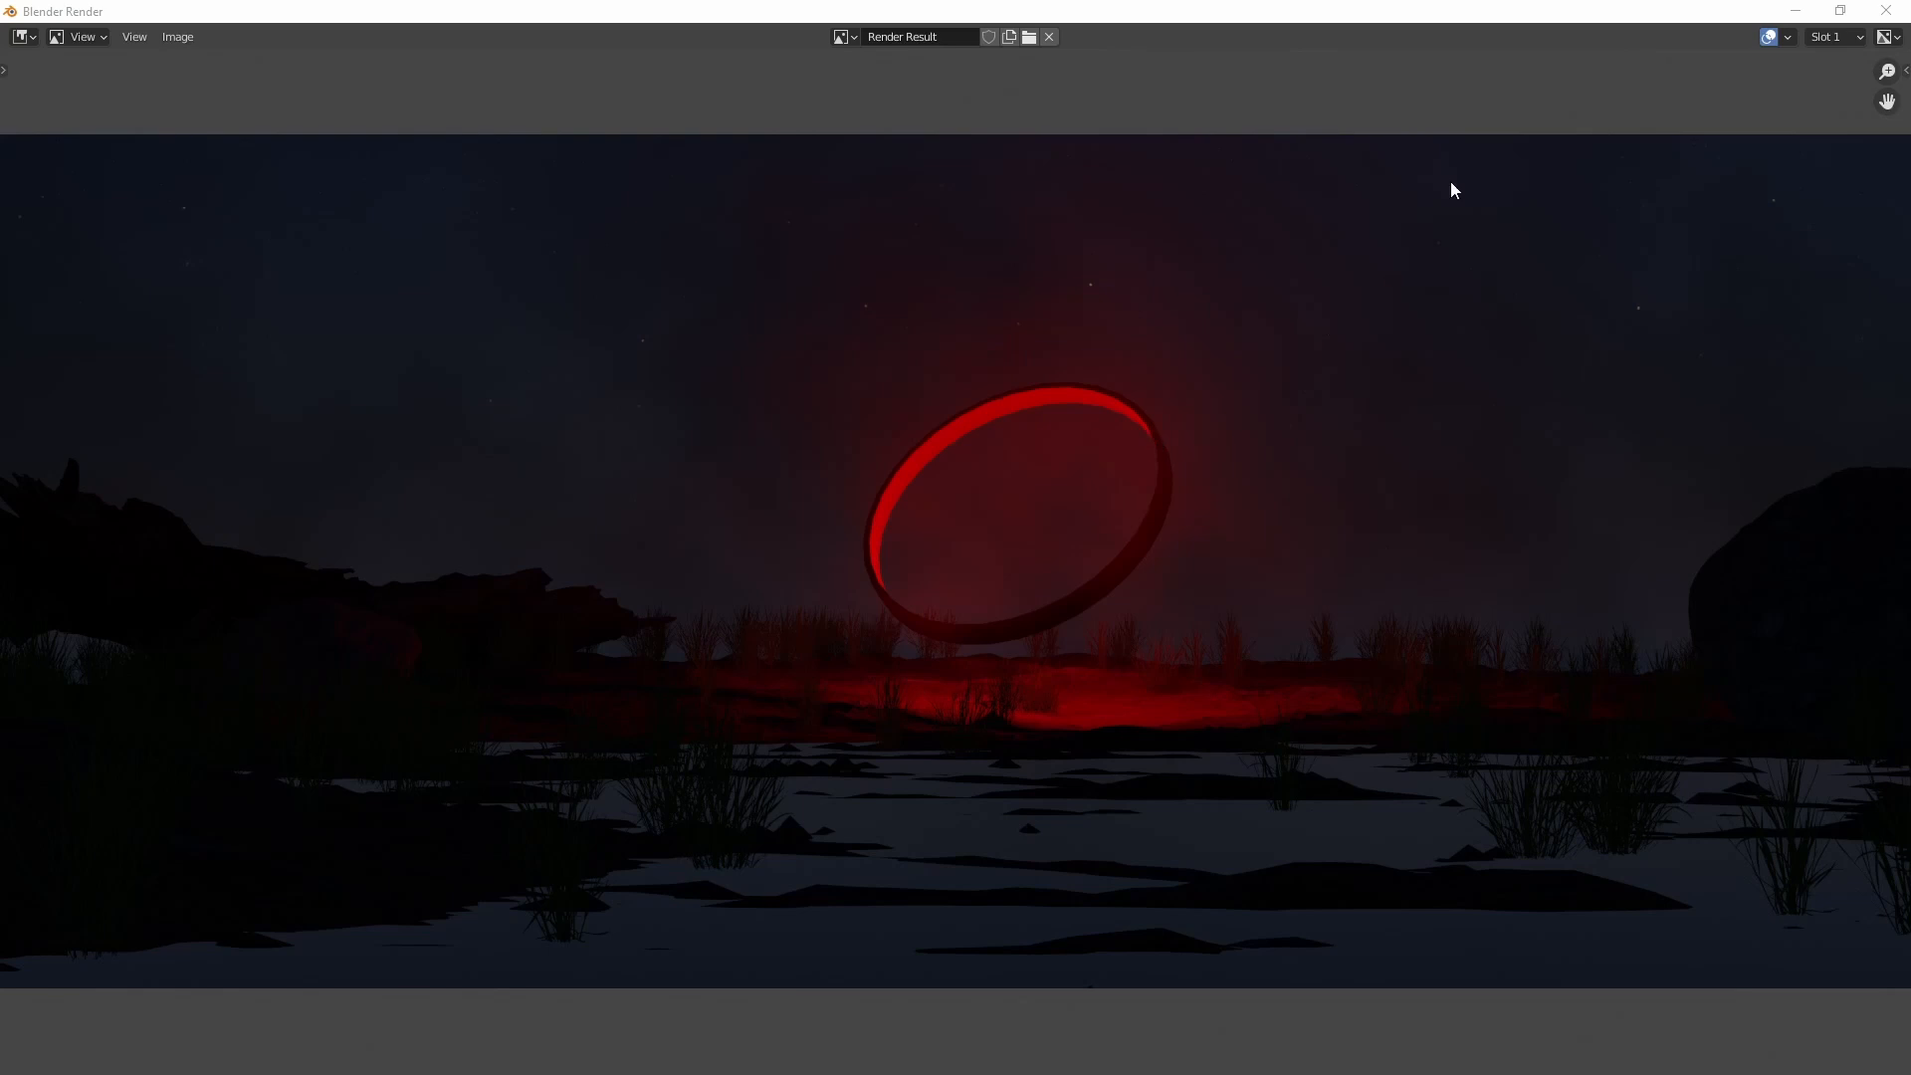
{"action": "key", "text": "Escape"}
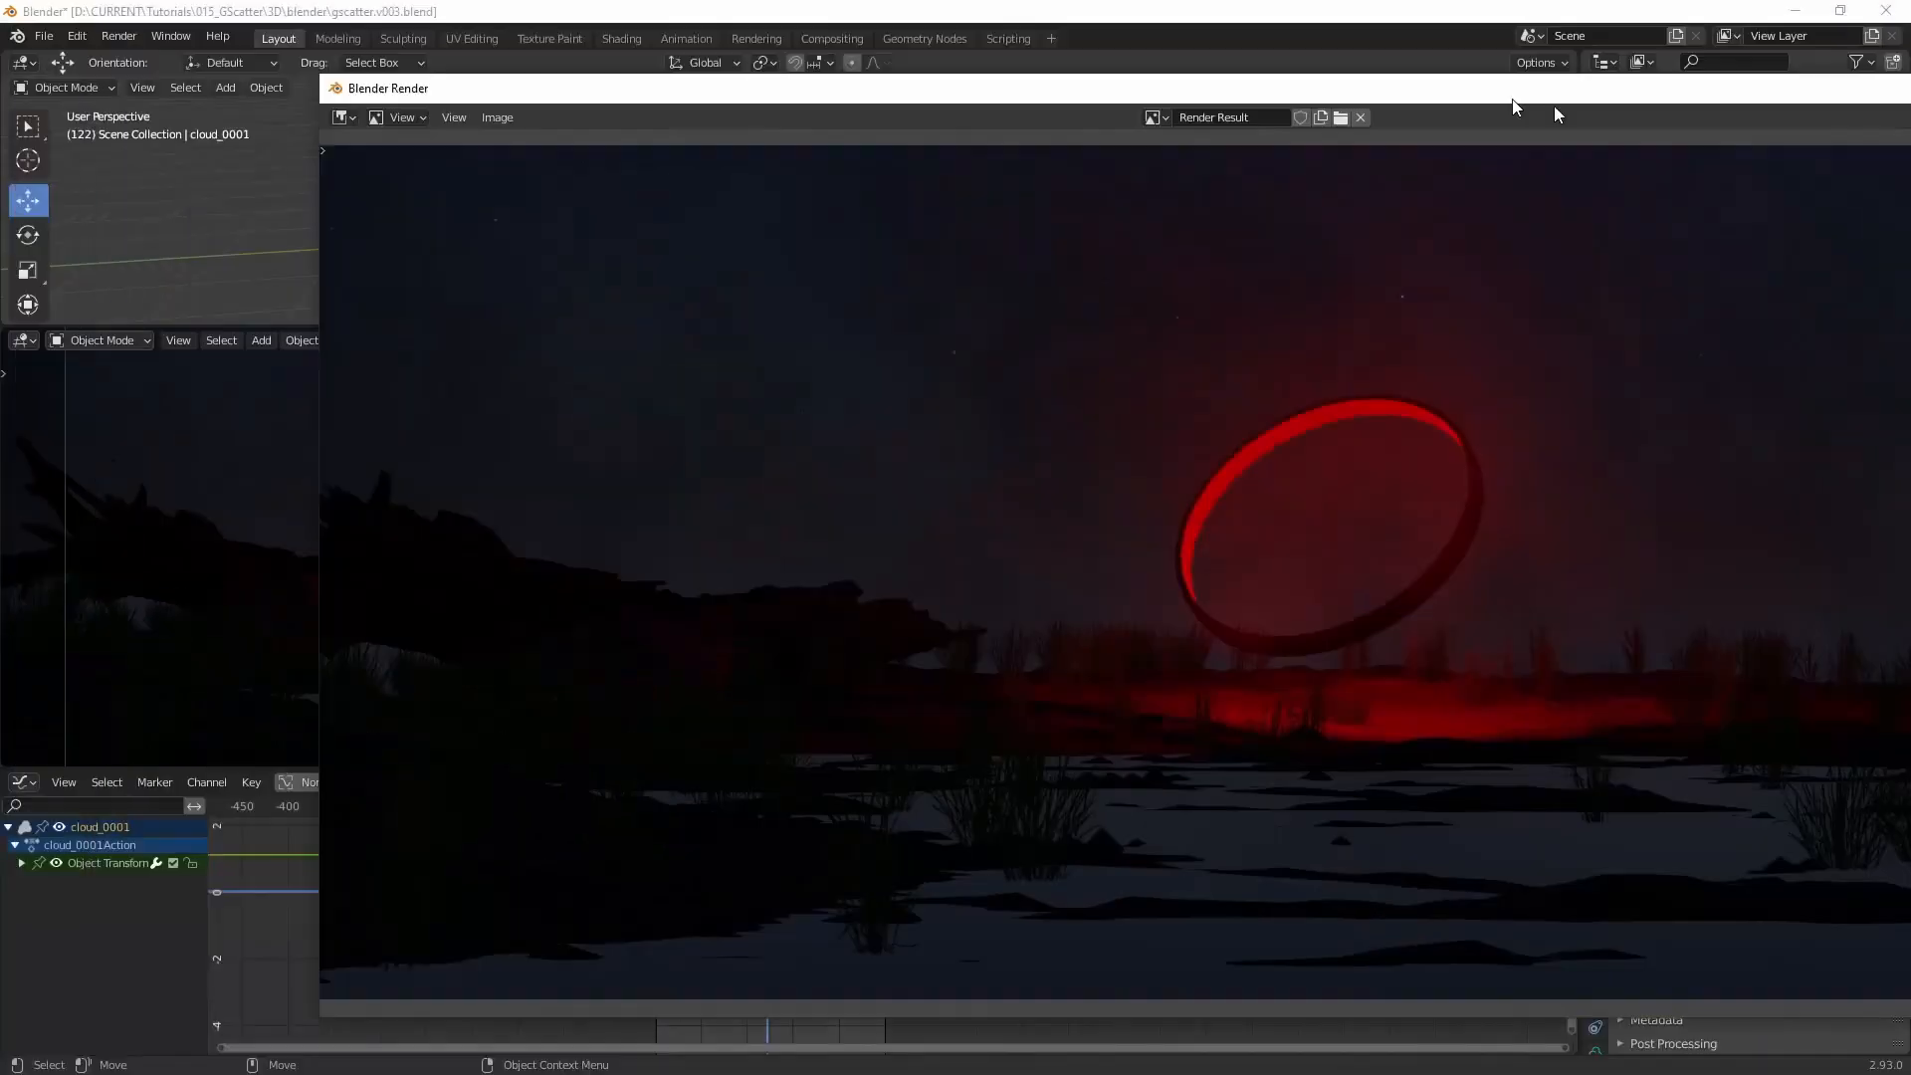
Step: Select the ring and steepen the start of its Z rotation curve by shortening and raising the first keyframe's handle in the Graph Editor
{"action": "right_click", "coordinate": [741, 218]}
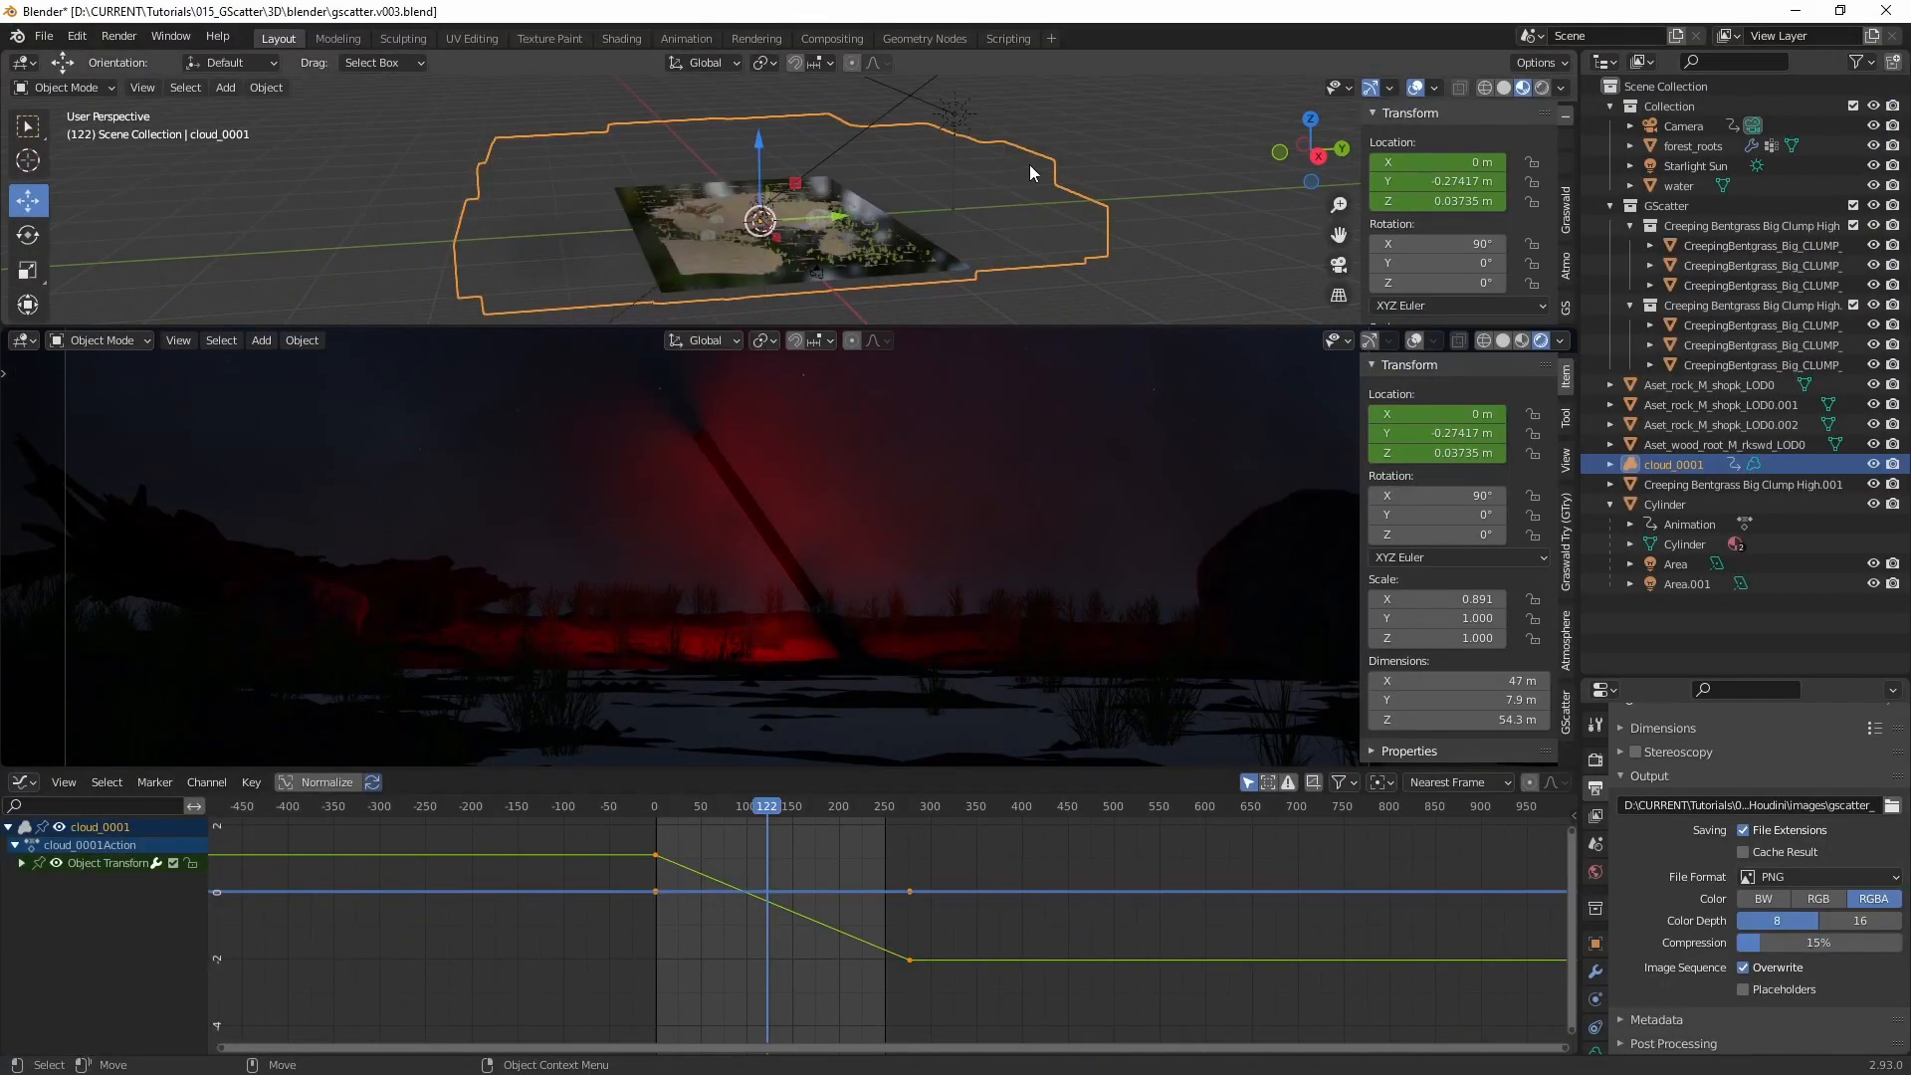
{"action": "right_click_drag", "start_coordinate": [798, 189], "coordinate": [908, 167], "text": "alt"}
{"action": "left_click_drag", "start_coordinate": [751, 224], "coordinate": [642, 213], "text": "alt"}
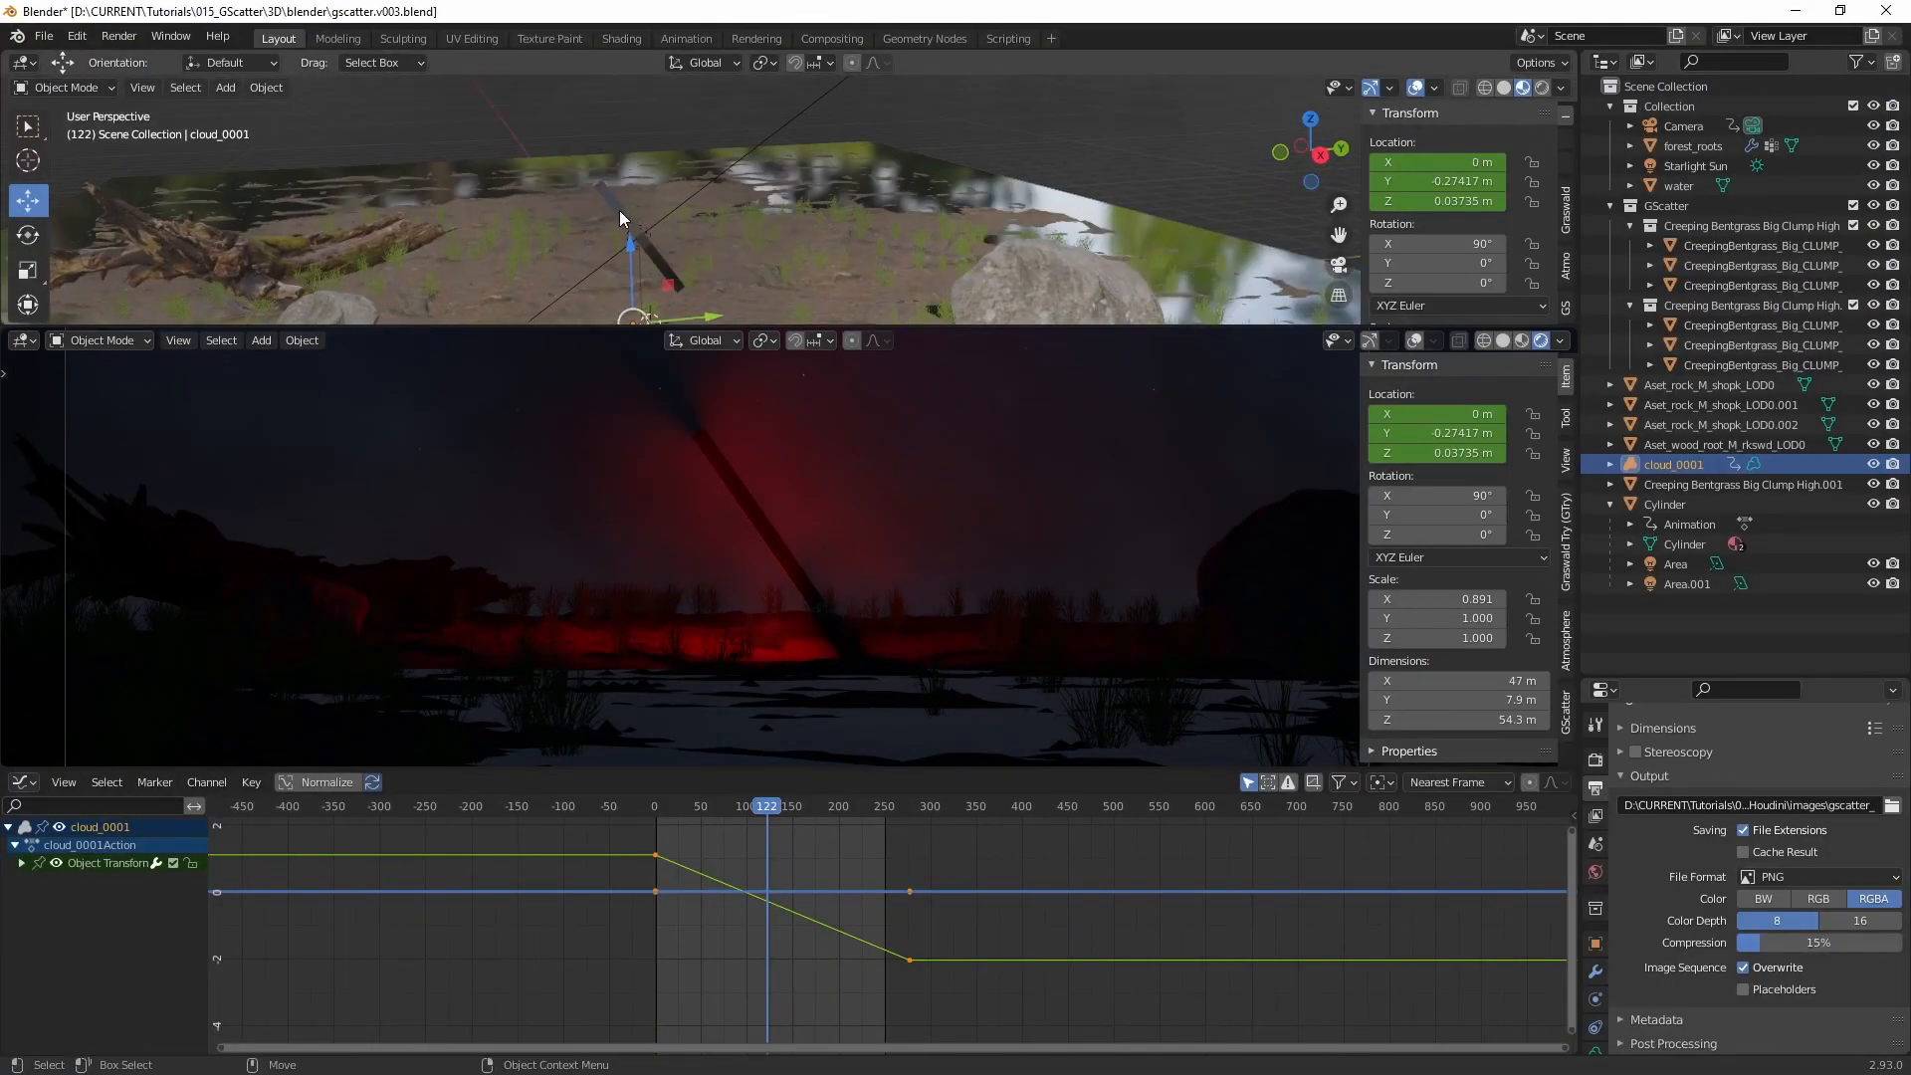
{"action": "left_click", "coordinate": [619, 211]}
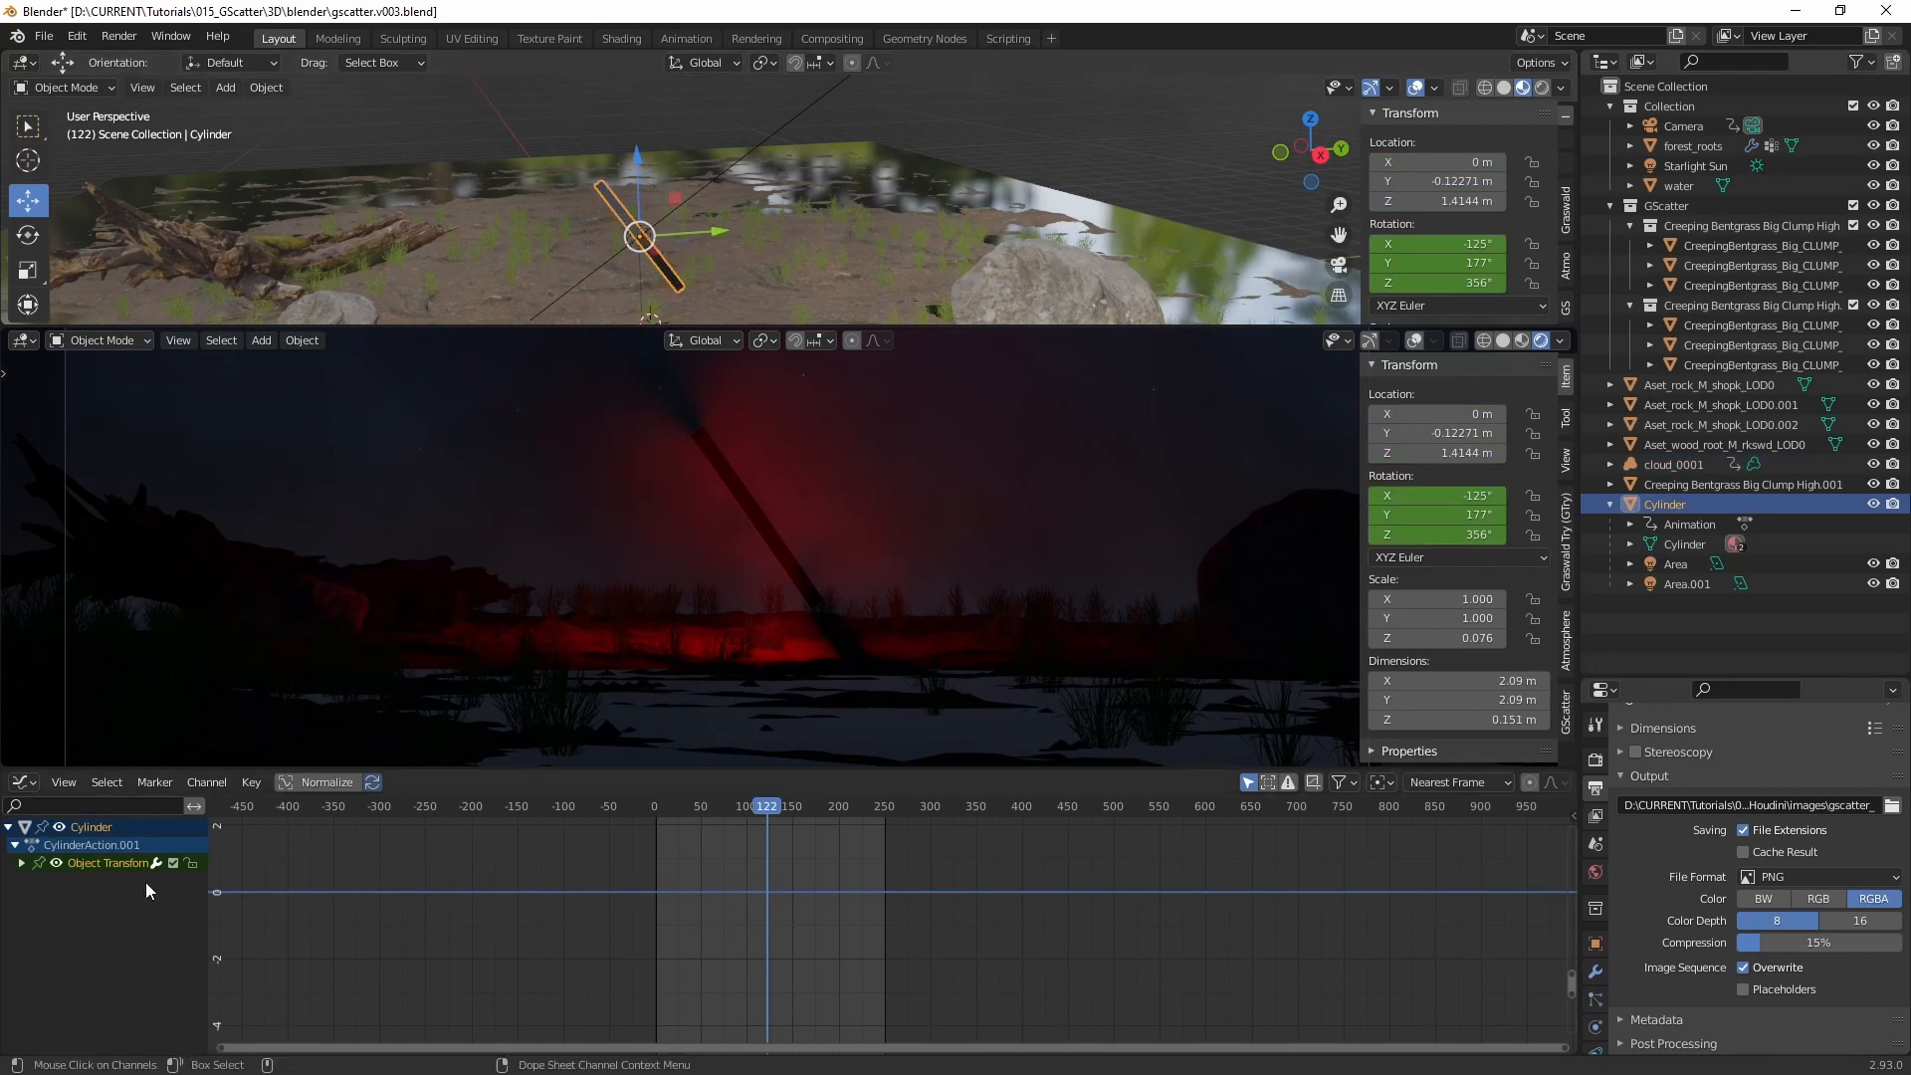
{"action": "key", "text": "Home"}
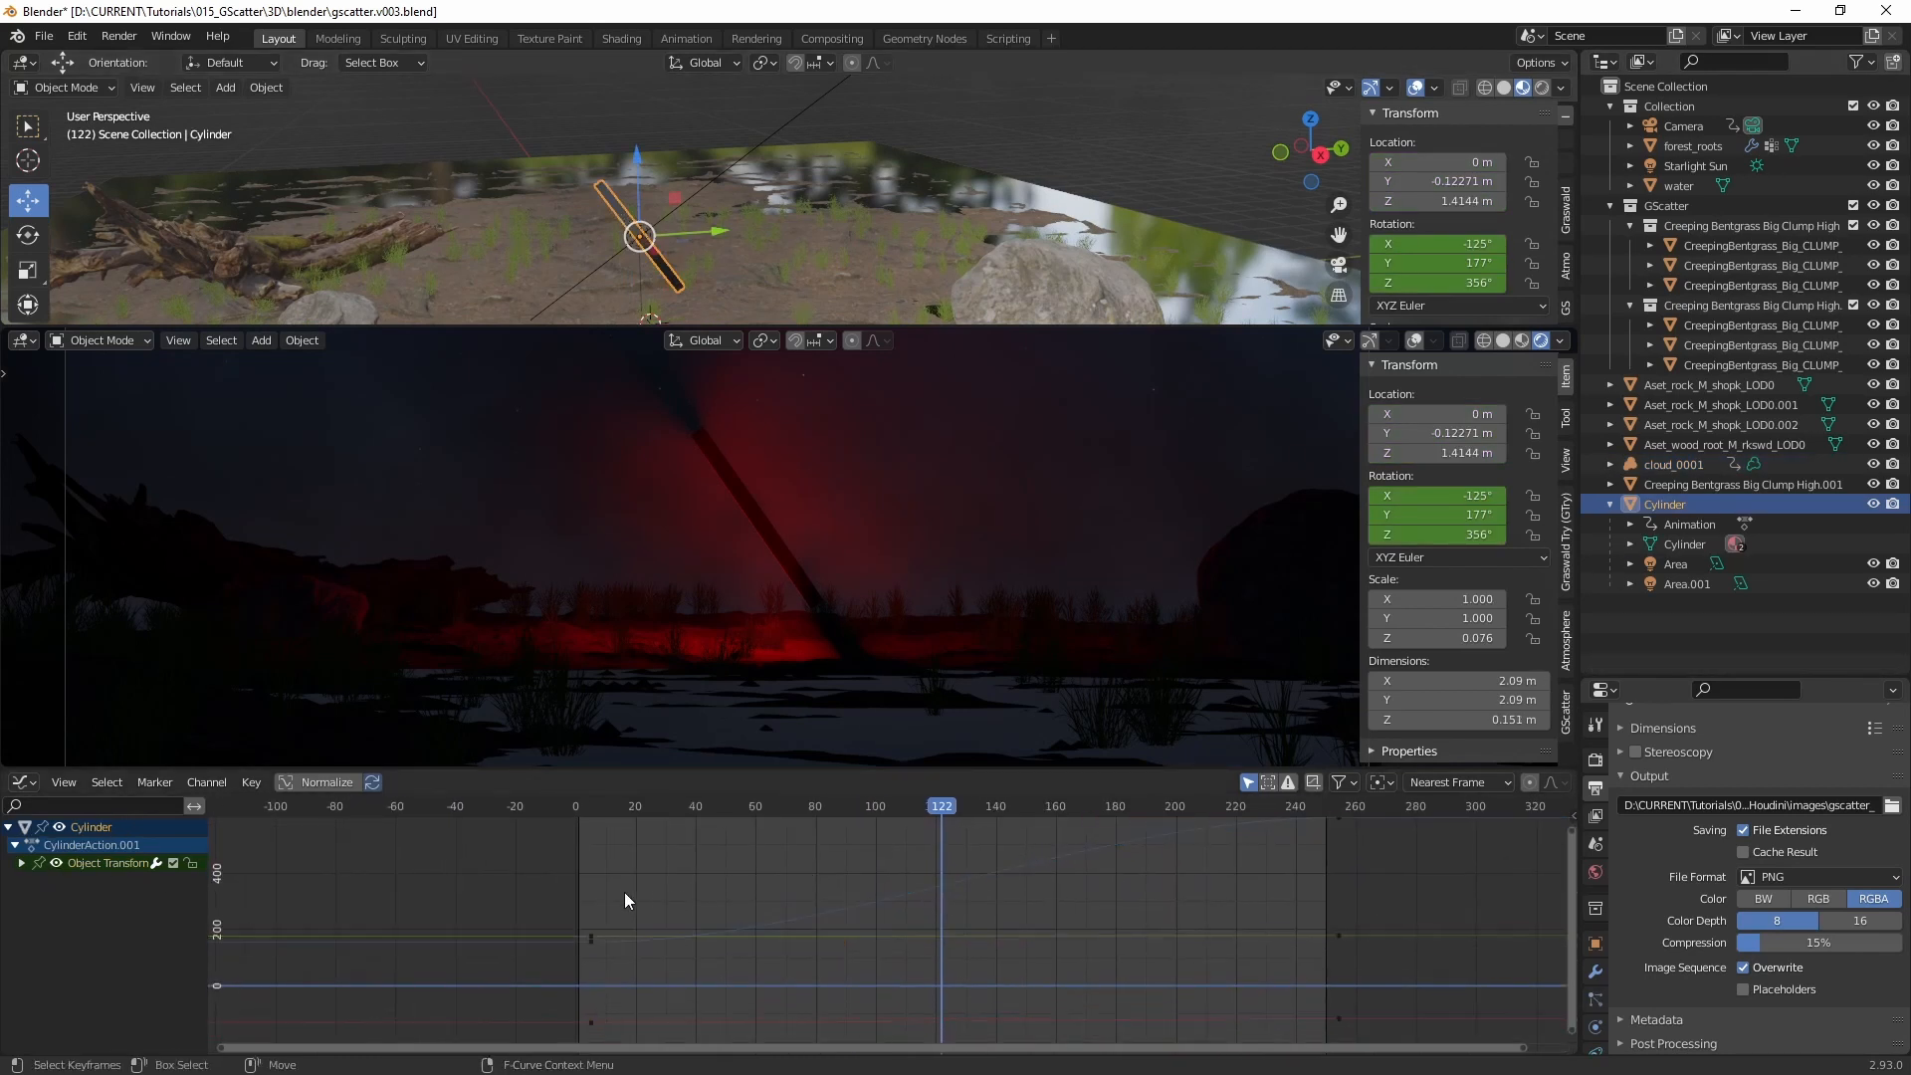
{"action": "left_click", "coordinate": [592, 942]}
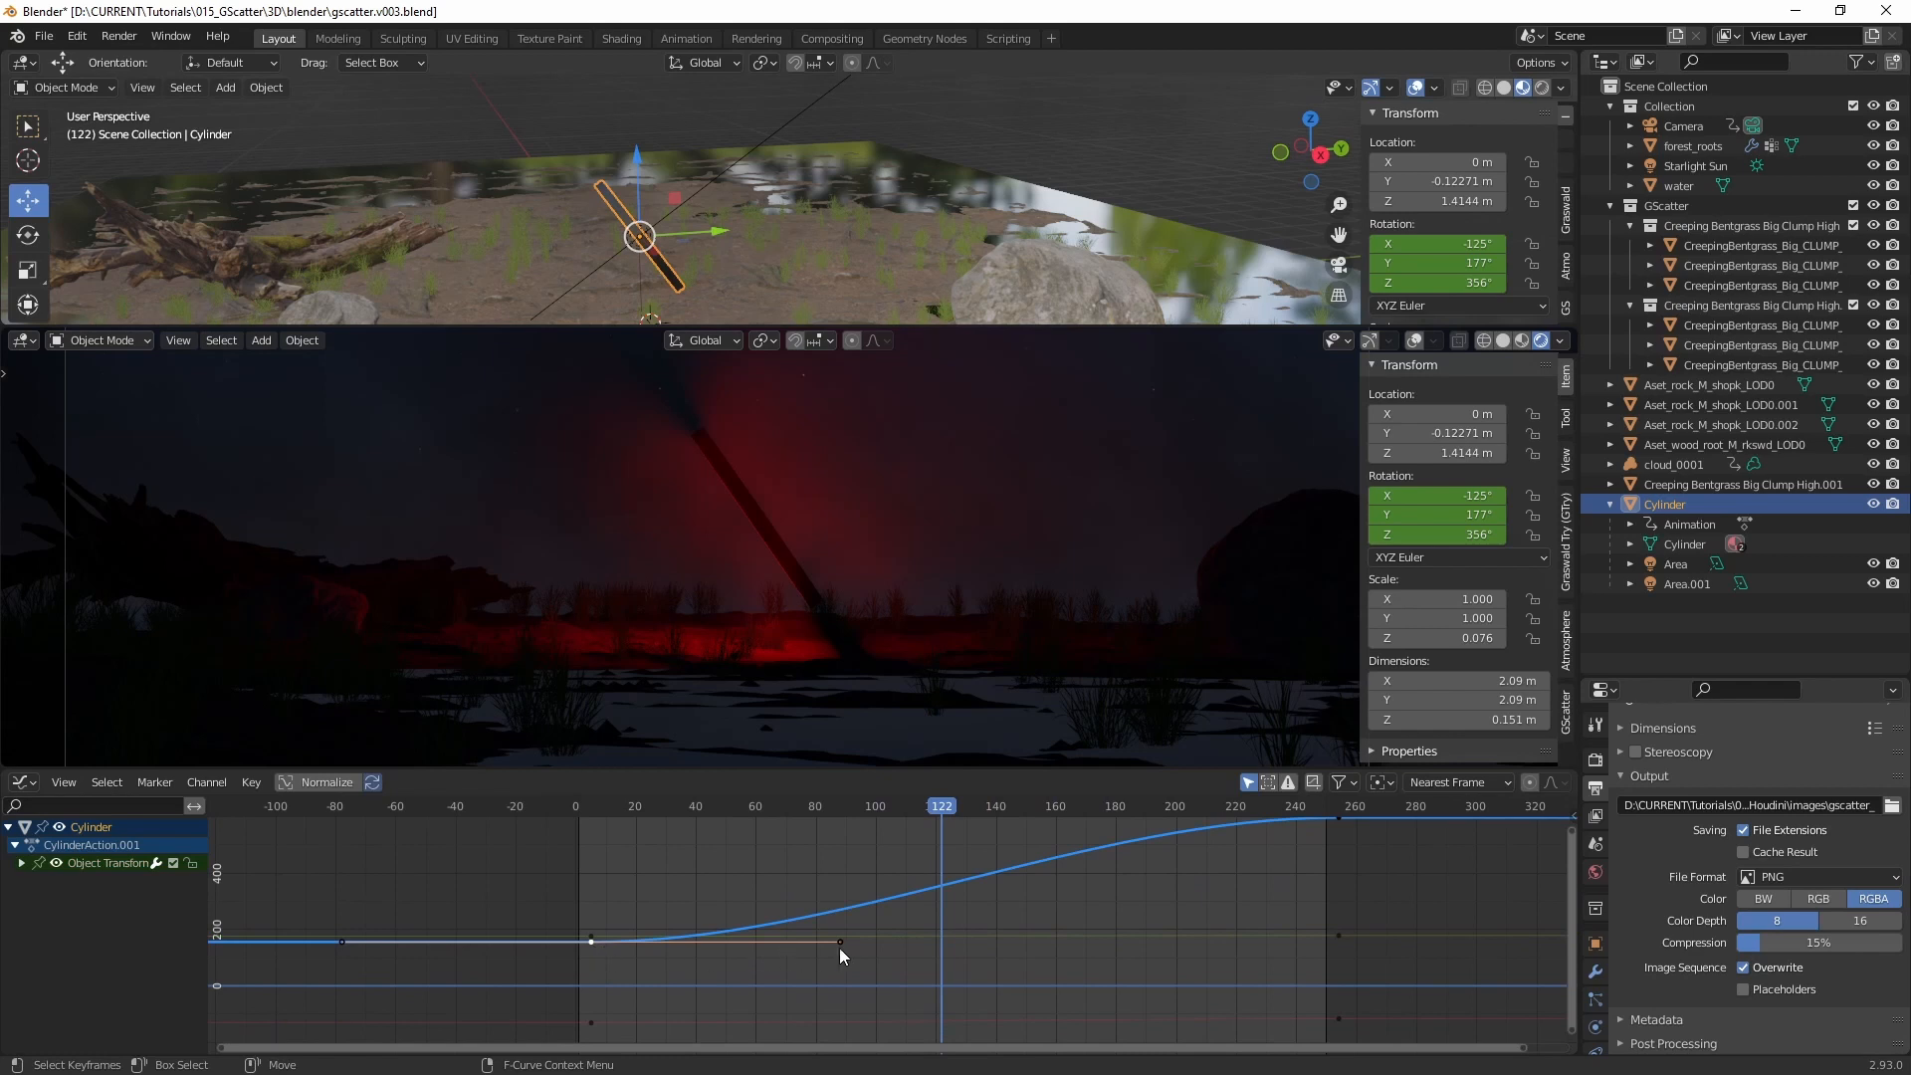
{"action": "left_click_drag", "start_coordinate": [840, 946], "coordinate": [689, 902]}
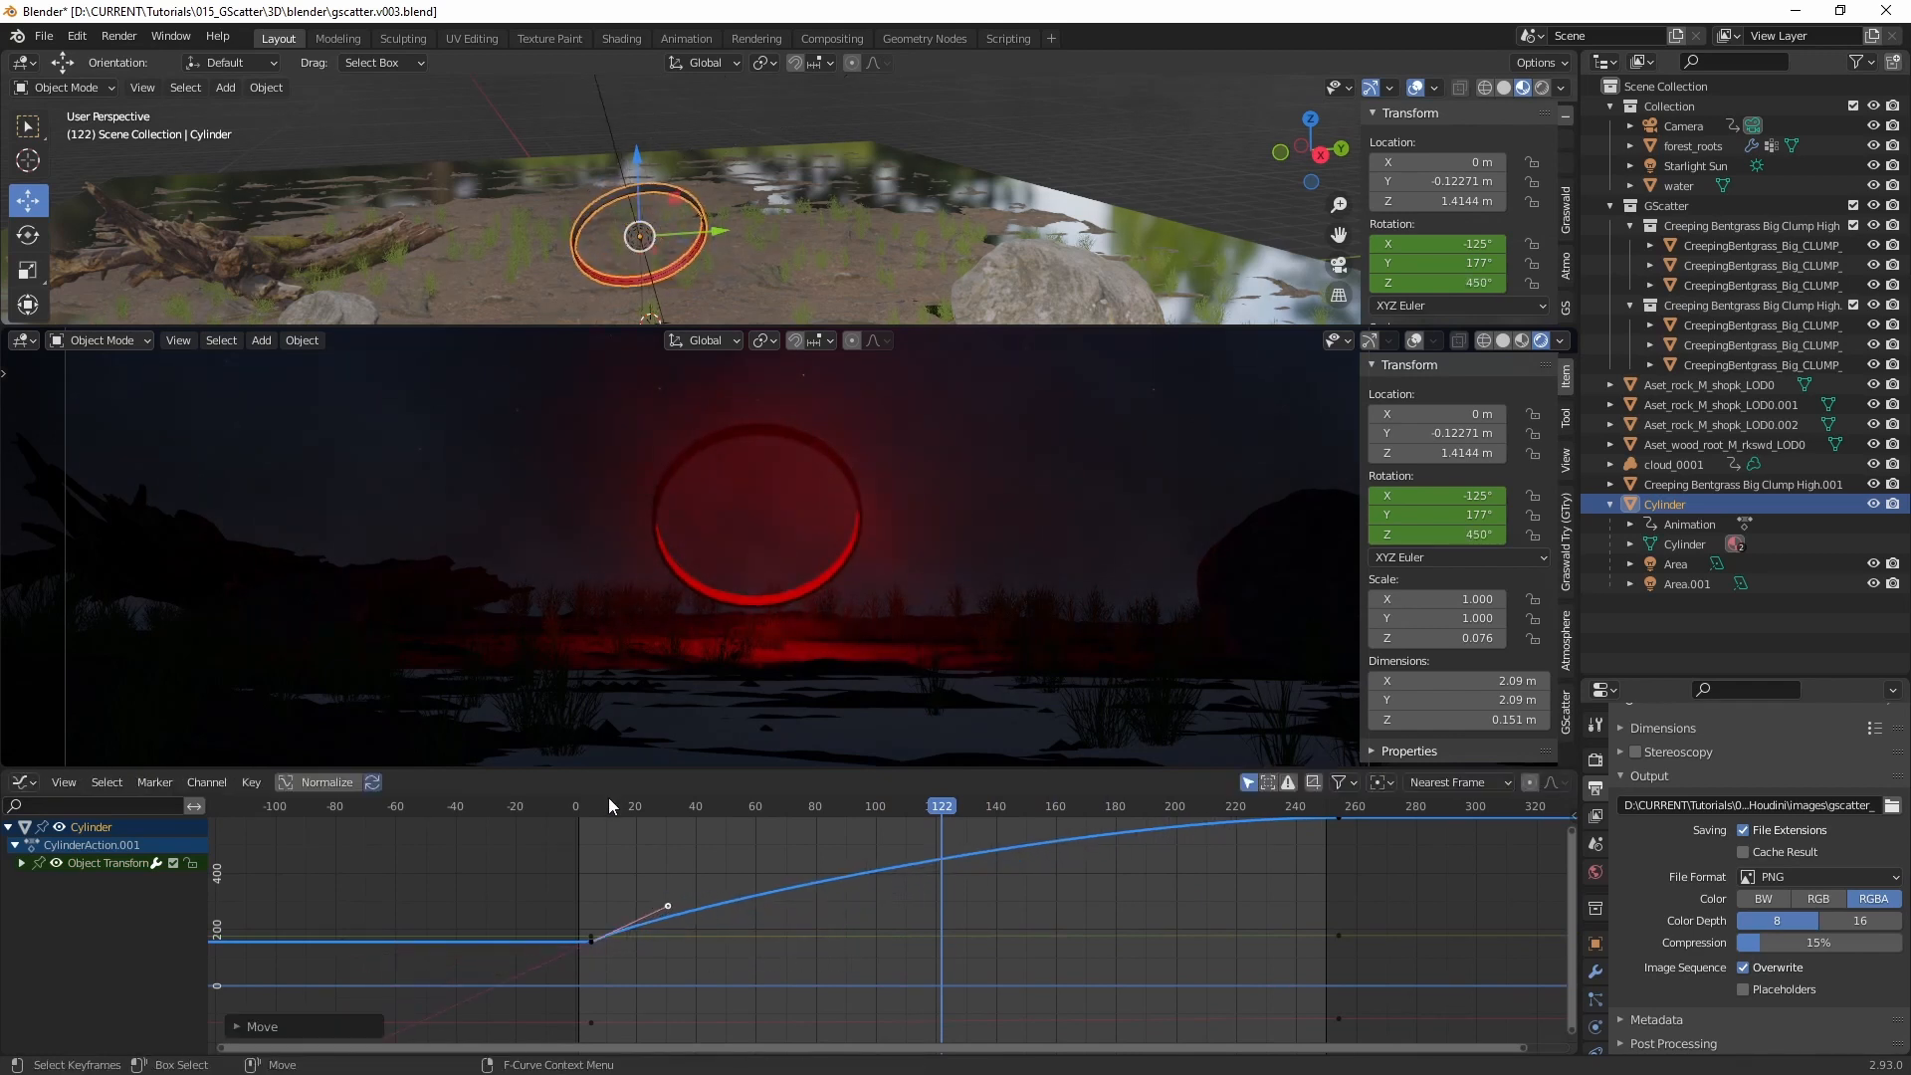
Step: Move all of the ring's starting rotation keyframes to about frame 0 in the Graph Editor
{"action": "left_click_drag", "start_coordinate": [607, 802], "coordinate": [594, 808]}
{"action": "left_click_drag", "start_coordinate": [572, 904], "coordinate": [573, 1020]}
{"action": "mouse_move", "coordinate": [584, 804]}
{"action": "left_mouse_down"}
{"action": "mouse_move", "coordinate": [673, 808]}
{"action": "mouse_move", "coordinate": [593, 822]}
{"action": "left_mouse_up"}
Step: Play and scrub the animation to check the ring's rotation from the camera view
{"action": "key", "text": "space"}
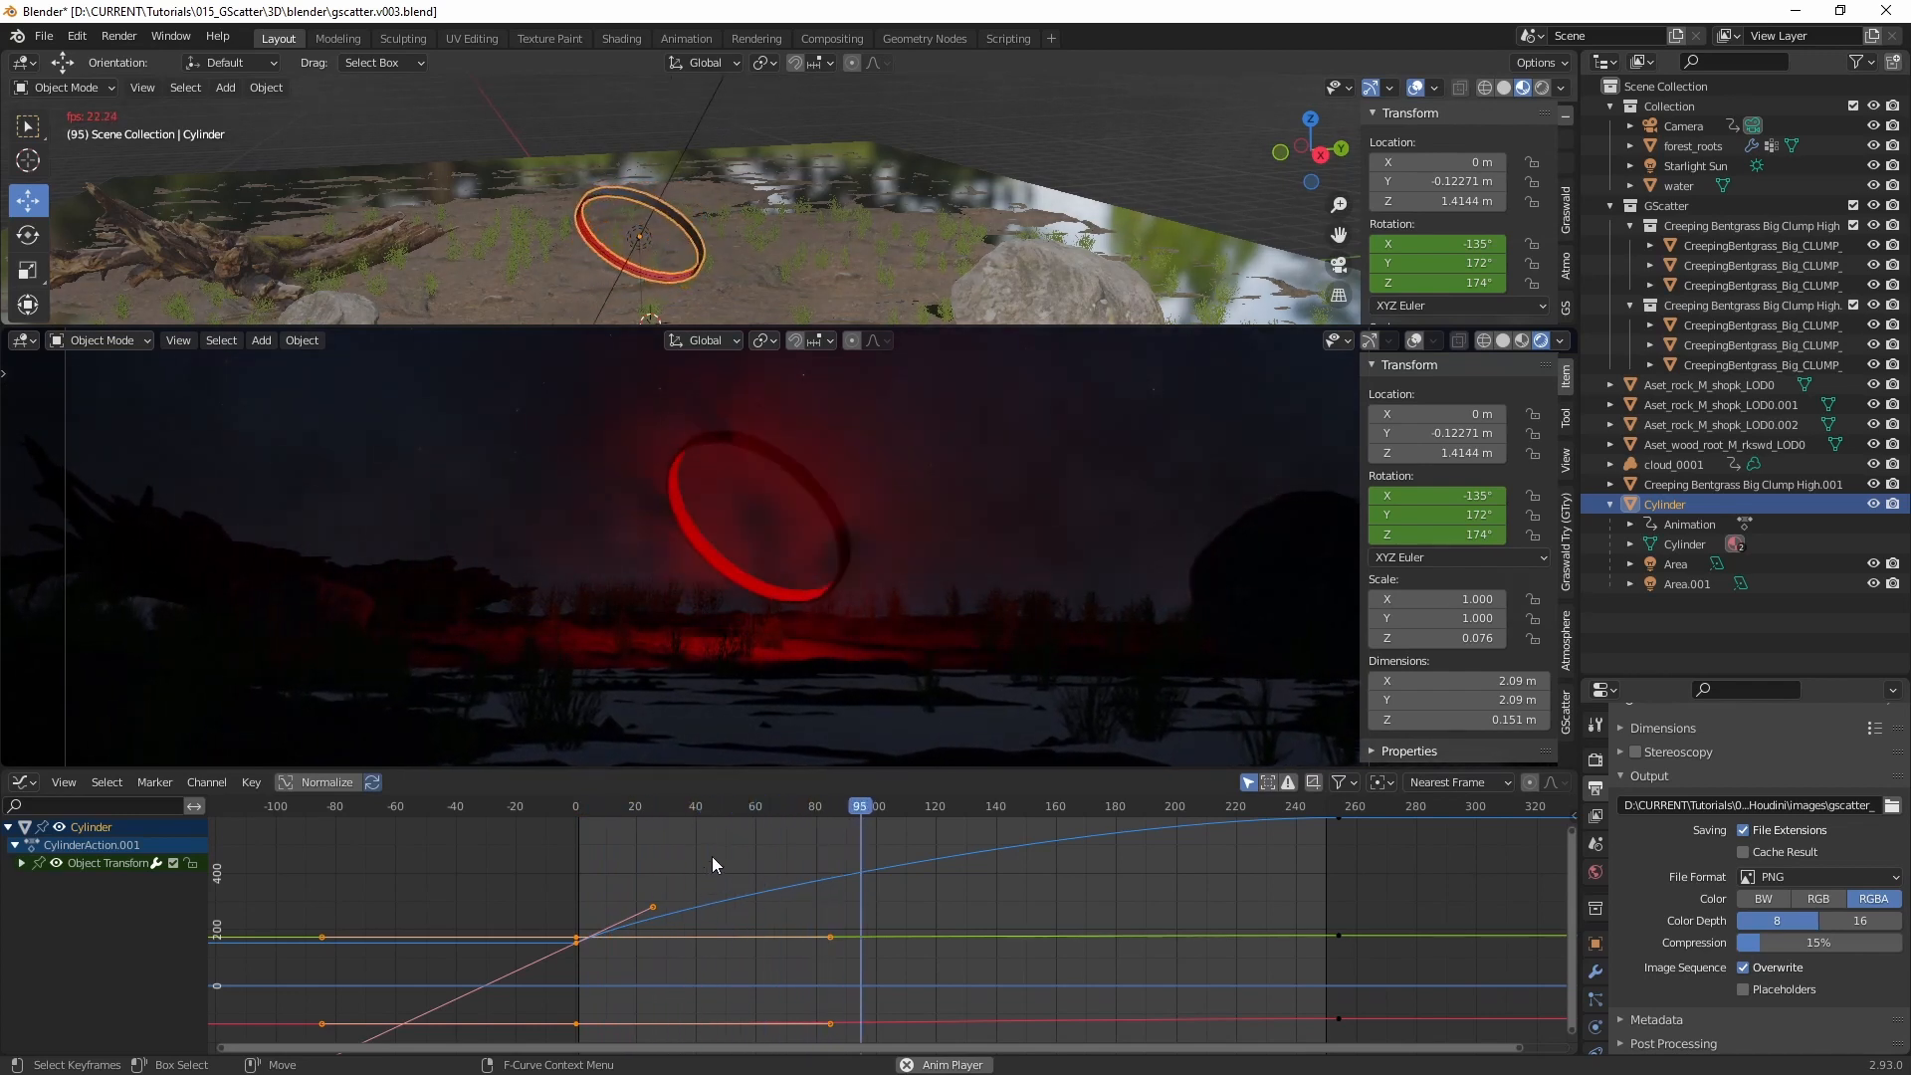
{"action": "key", "text": "space"}
{"action": "left_click_drag", "start_coordinate": [889, 809], "coordinate": [1095, 829]}
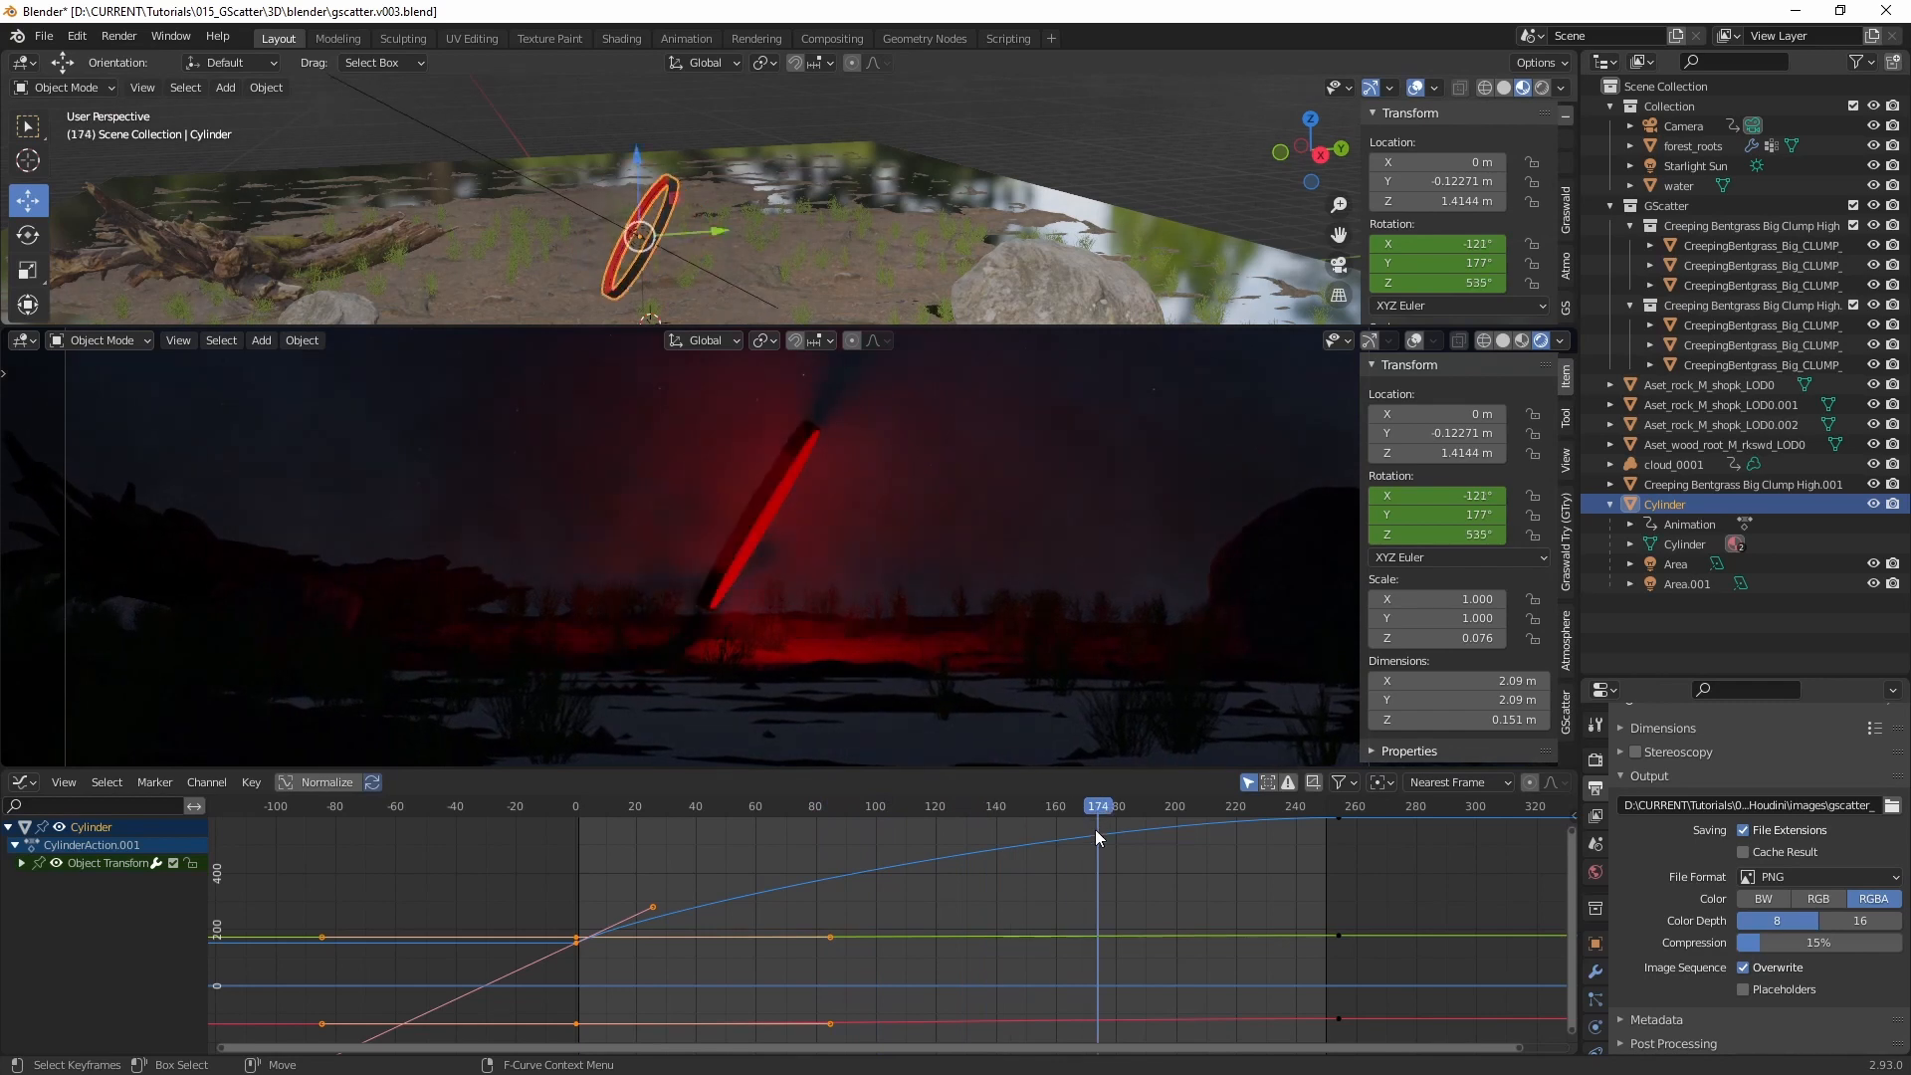
{"action": "key", "text": "space"}
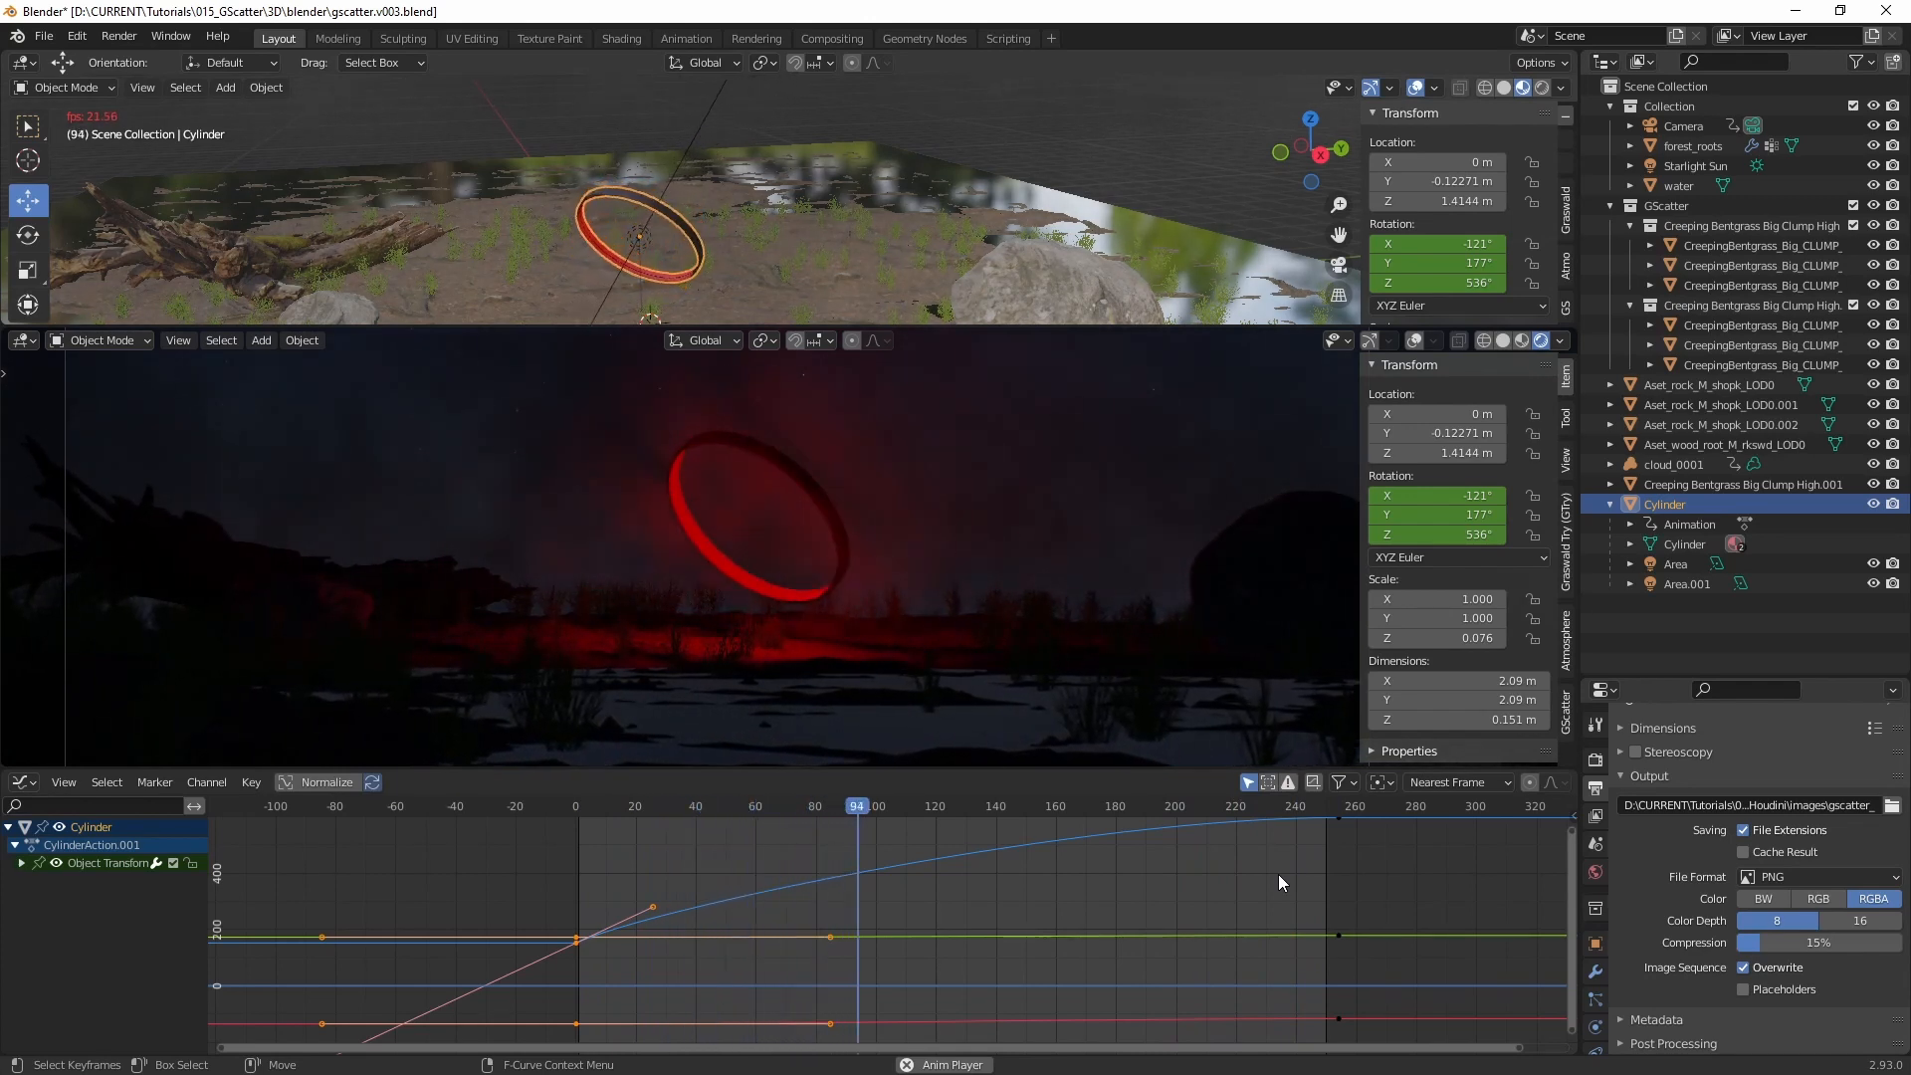
{"action": "key", "text": "space"}
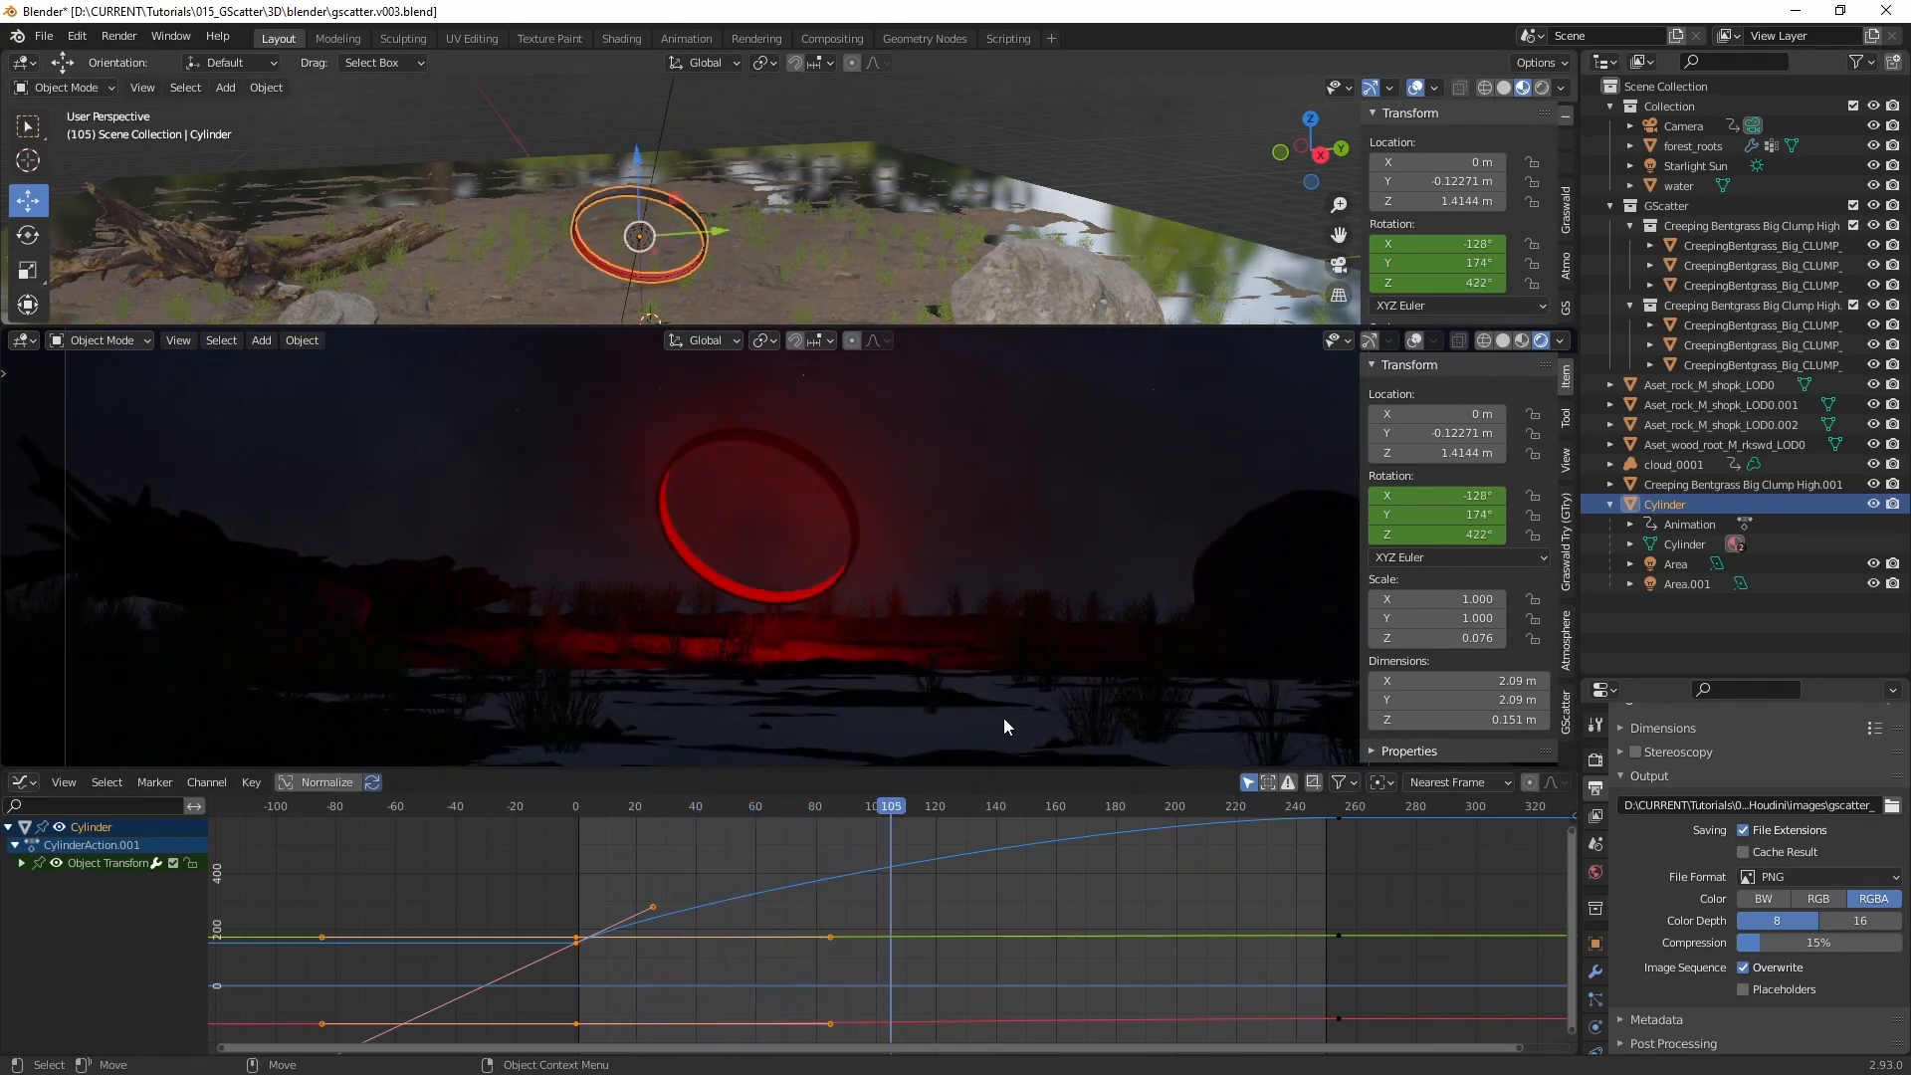
Step: Enable Bloom in the Eevee render settings and set its Threshold to 0.803
{"action": "left_click", "coordinate": [1595, 762]}
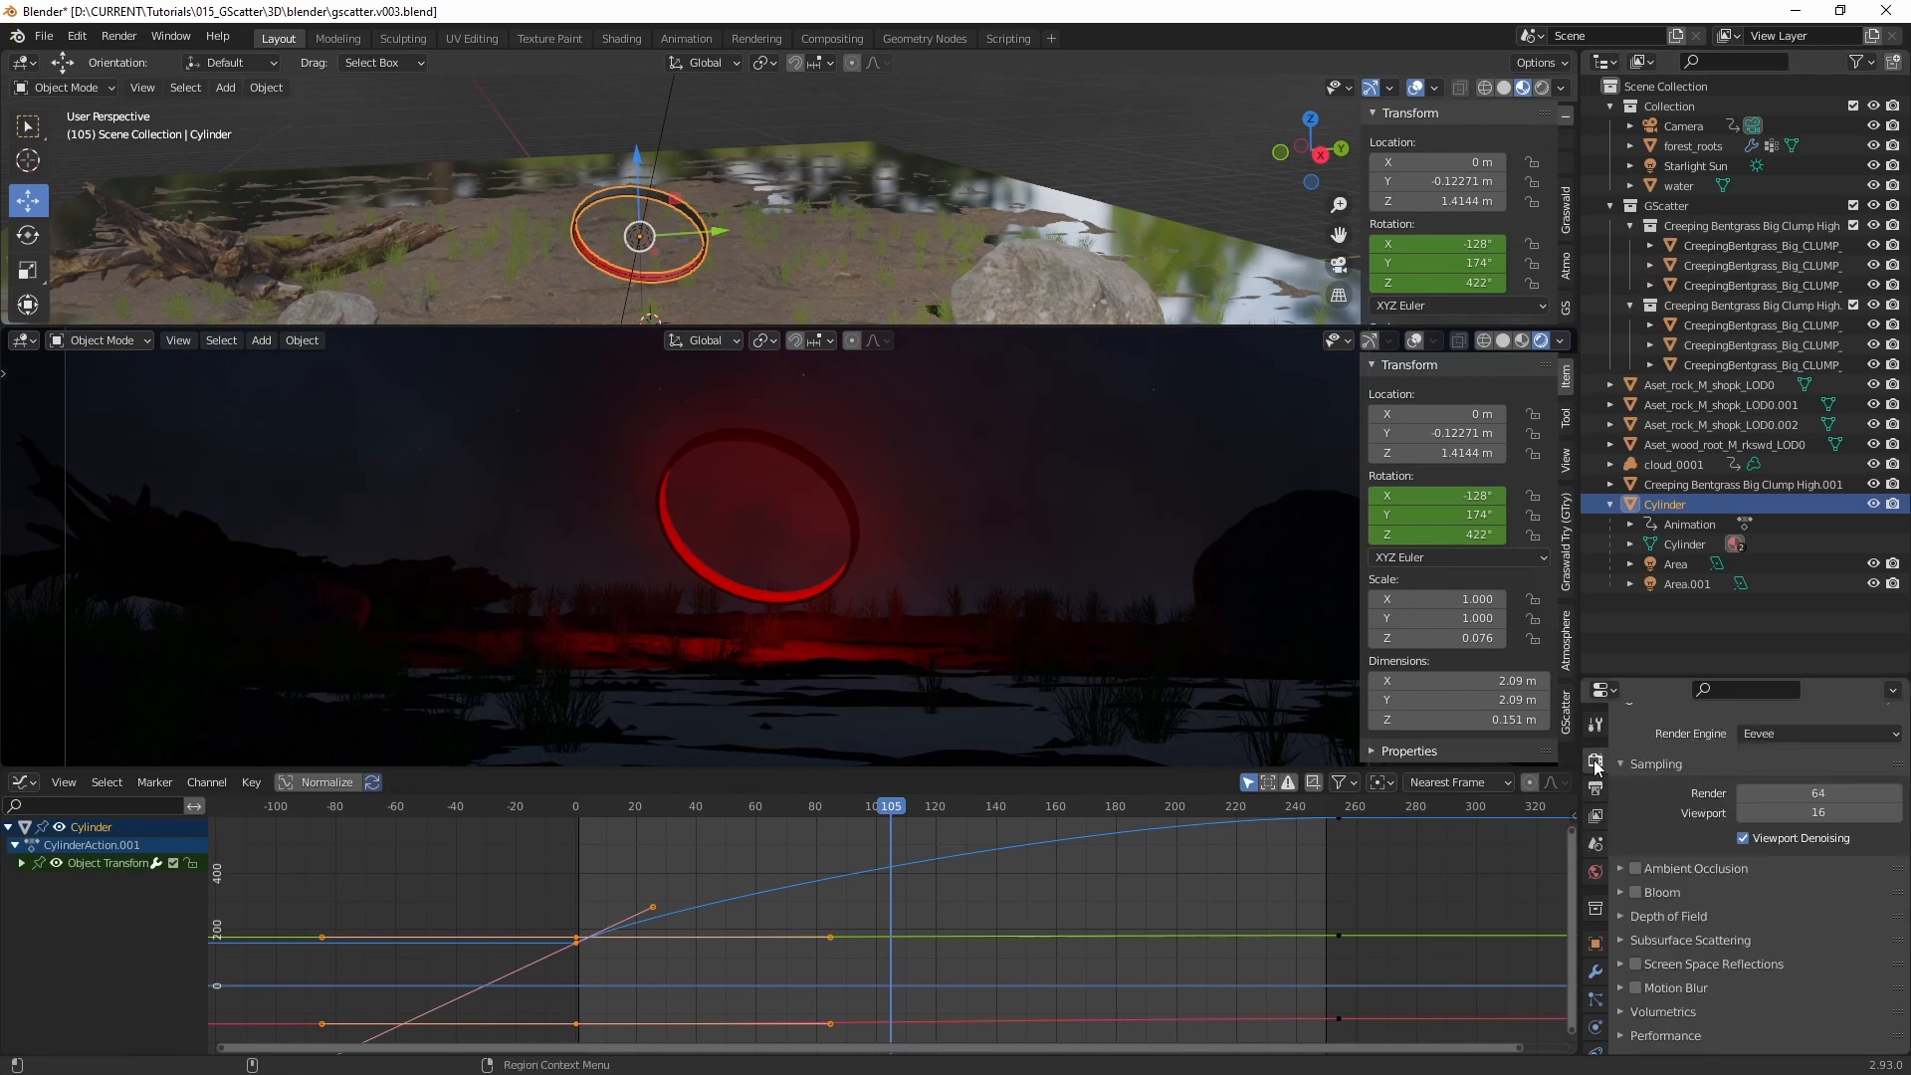
{"action": "left_click_drag", "start_coordinate": [1675, 681], "coordinate": [1665, 393]}
{"action": "left_click", "coordinate": [1635, 629]}
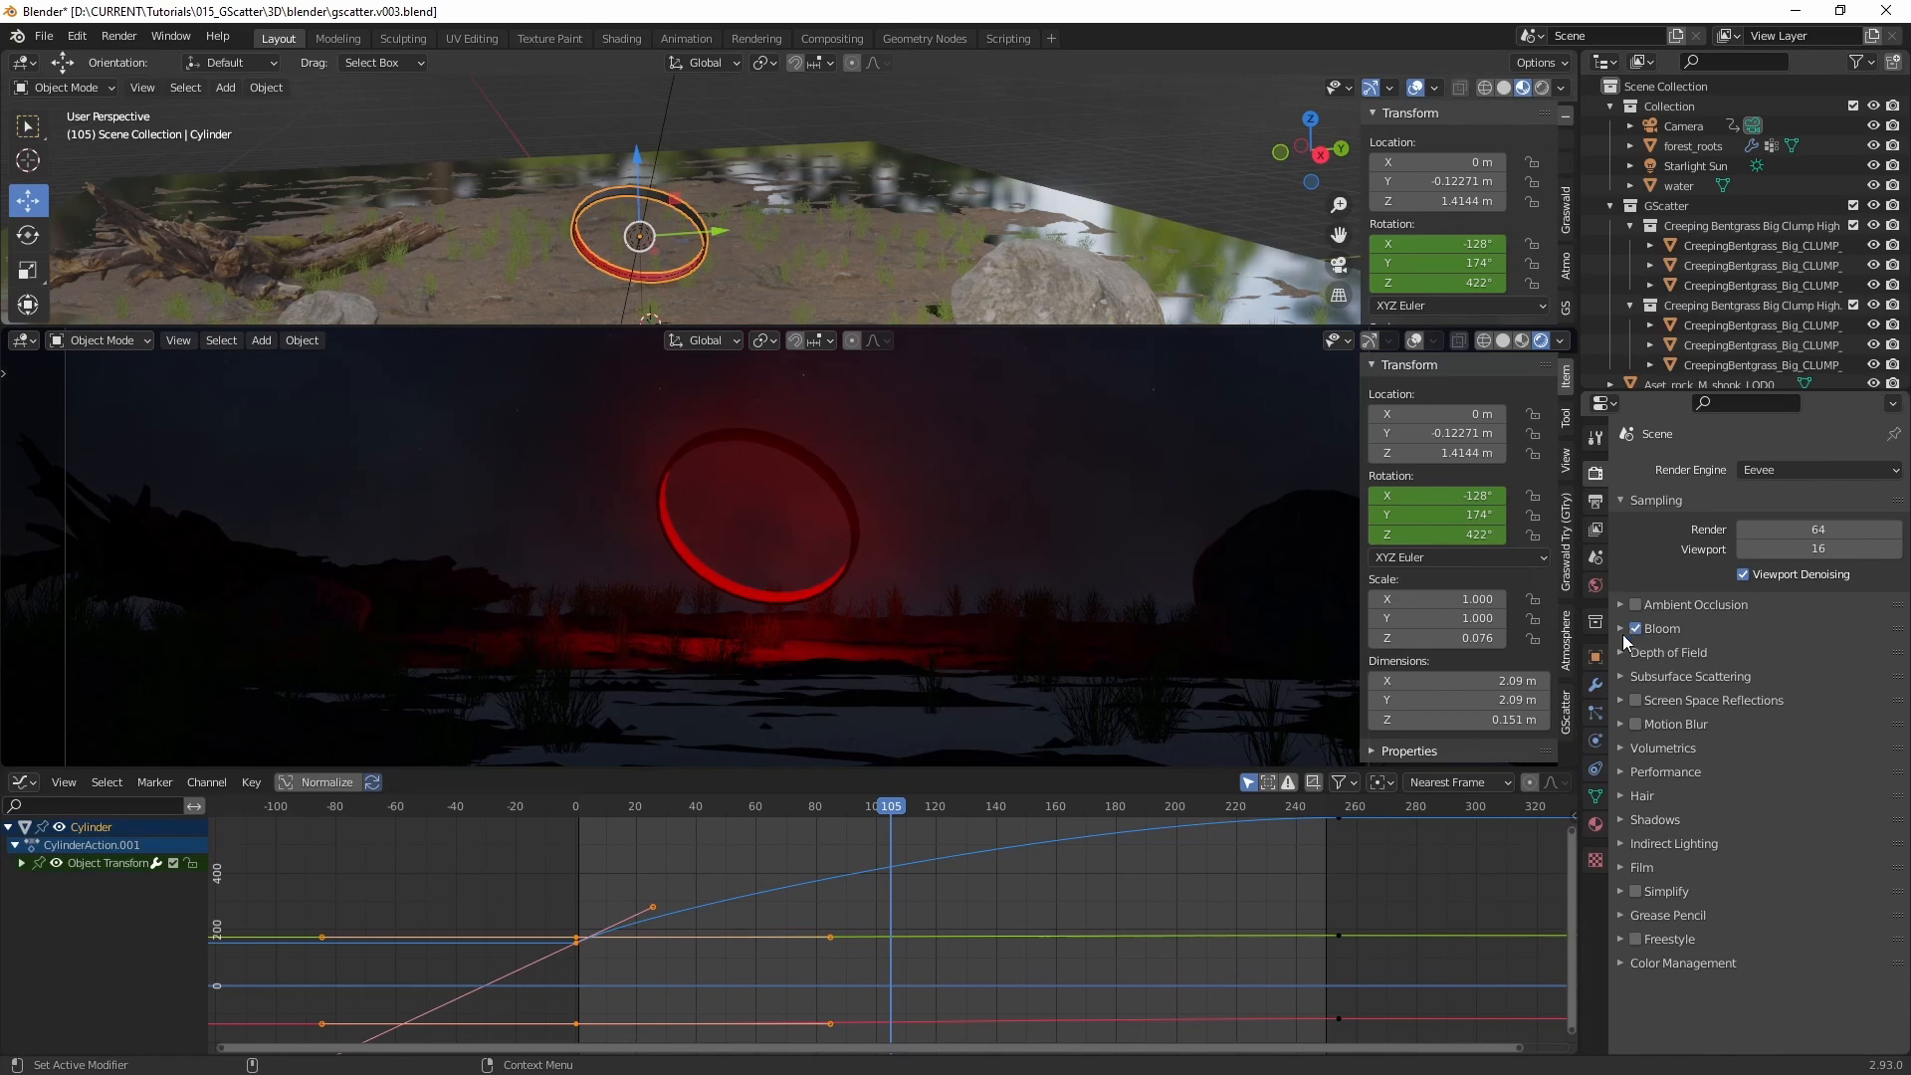
{"action": "left_click", "coordinate": [1621, 630]}
{"action": "left_click_drag", "start_coordinate": [1742, 659], "coordinate": [1748, 661]}
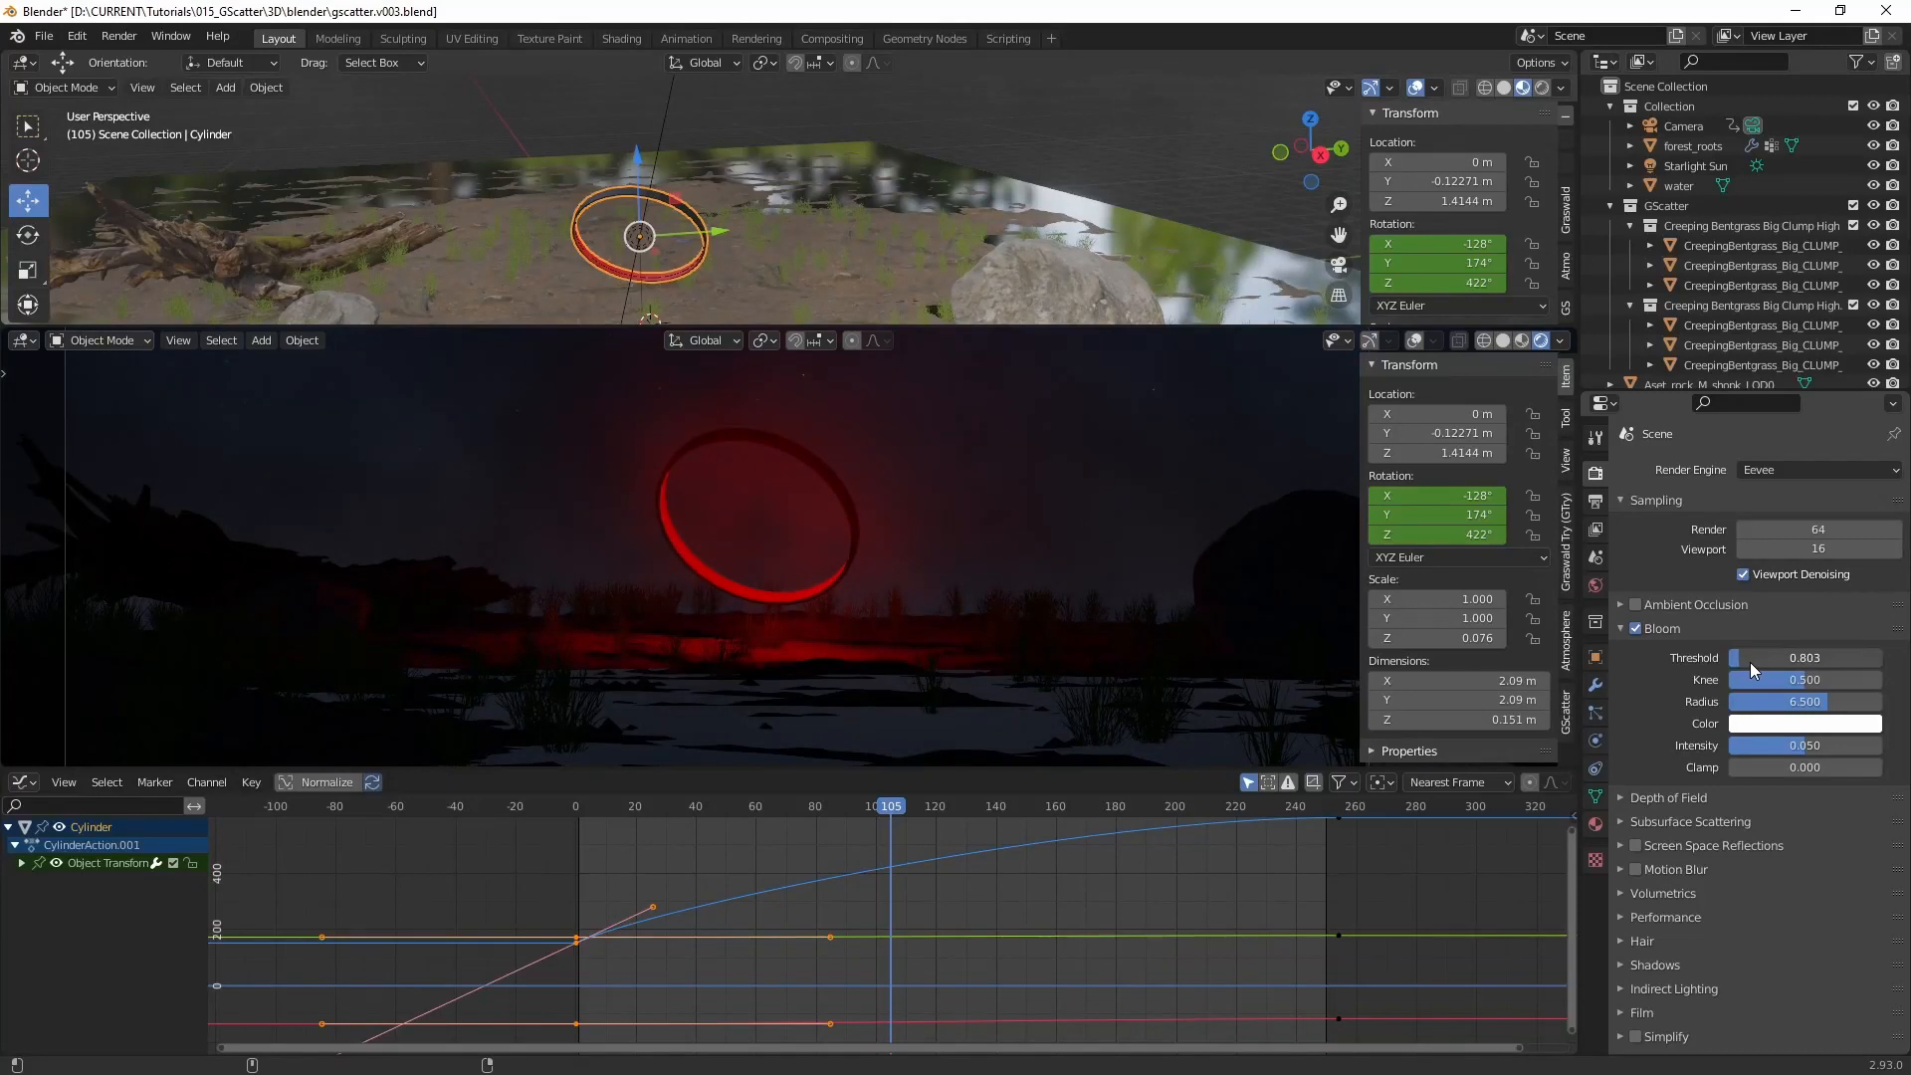
Step: Replace the Graph Editor with the Shader Editor and bring up the emission settings of the ring's Material.003
{"action": "left_click", "coordinate": [22, 783]}
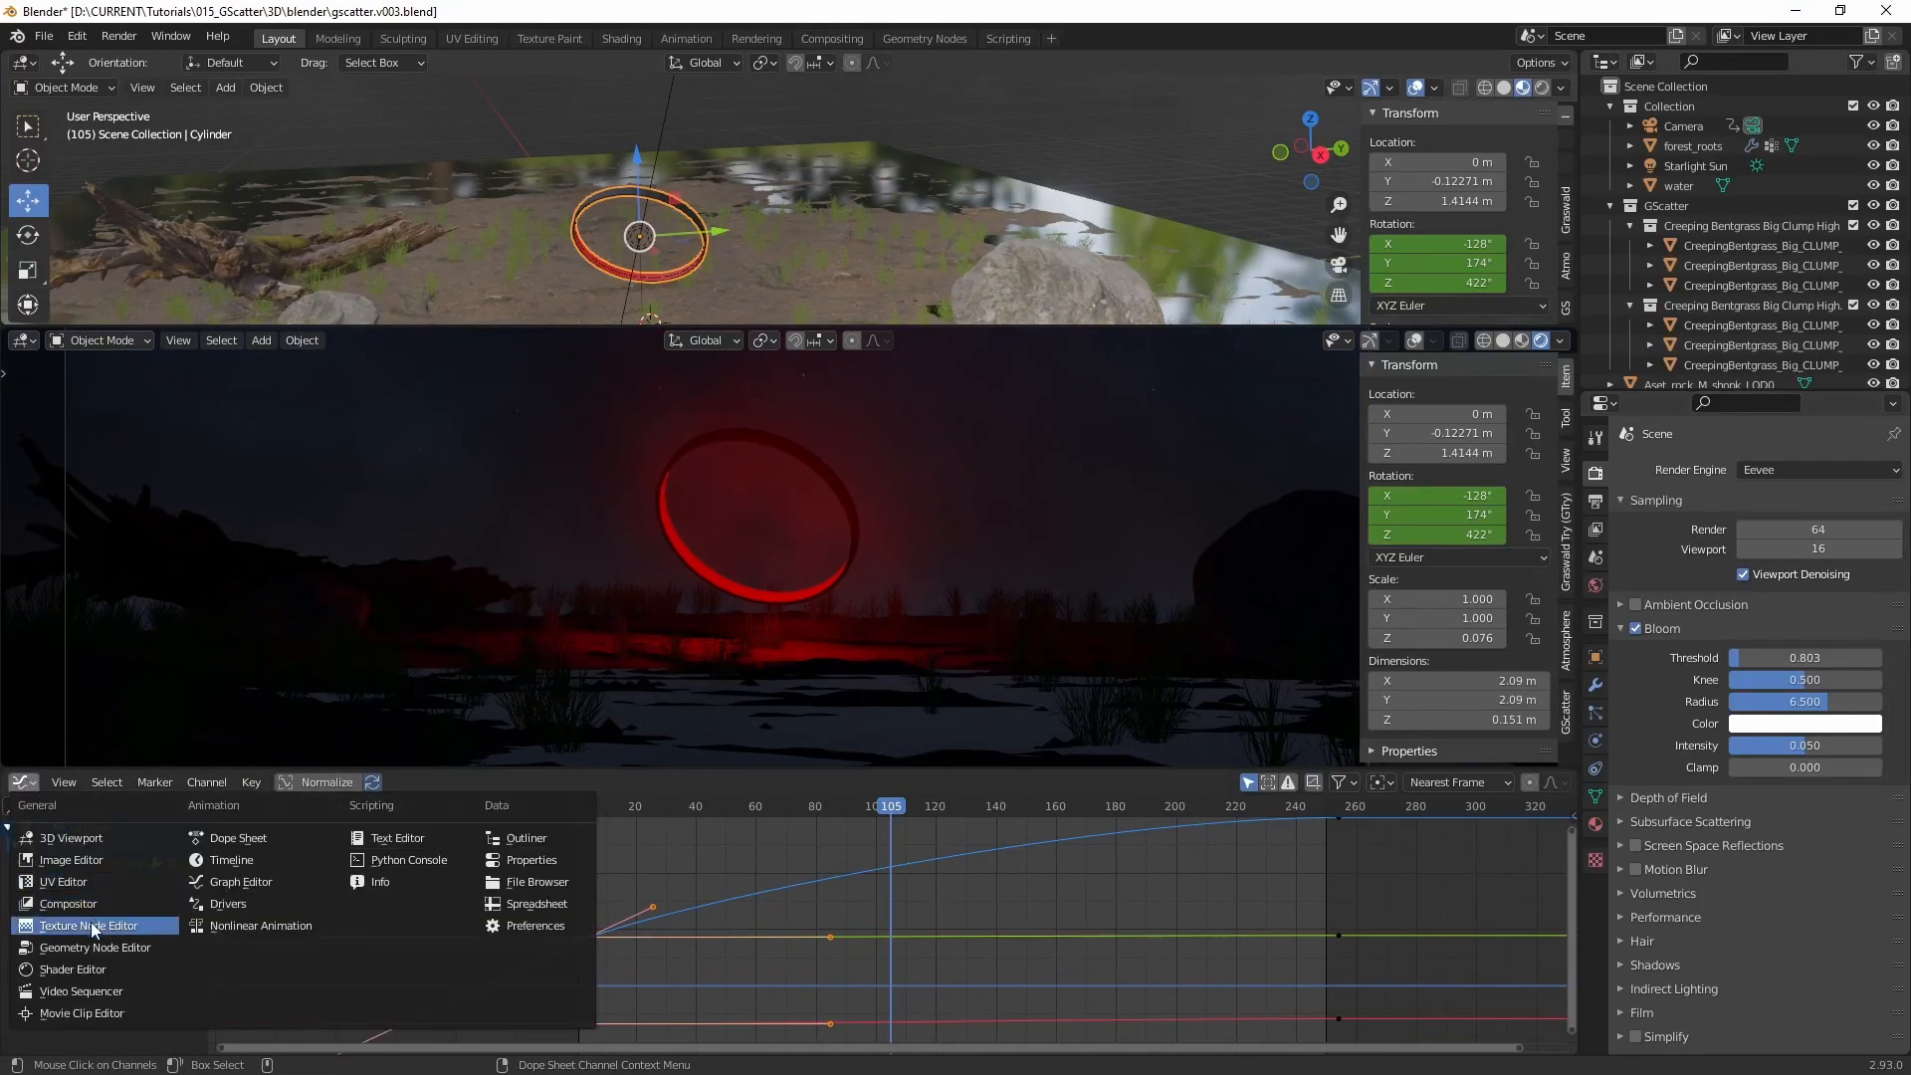
{"action": "left_click", "coordinate": [92, 970]}
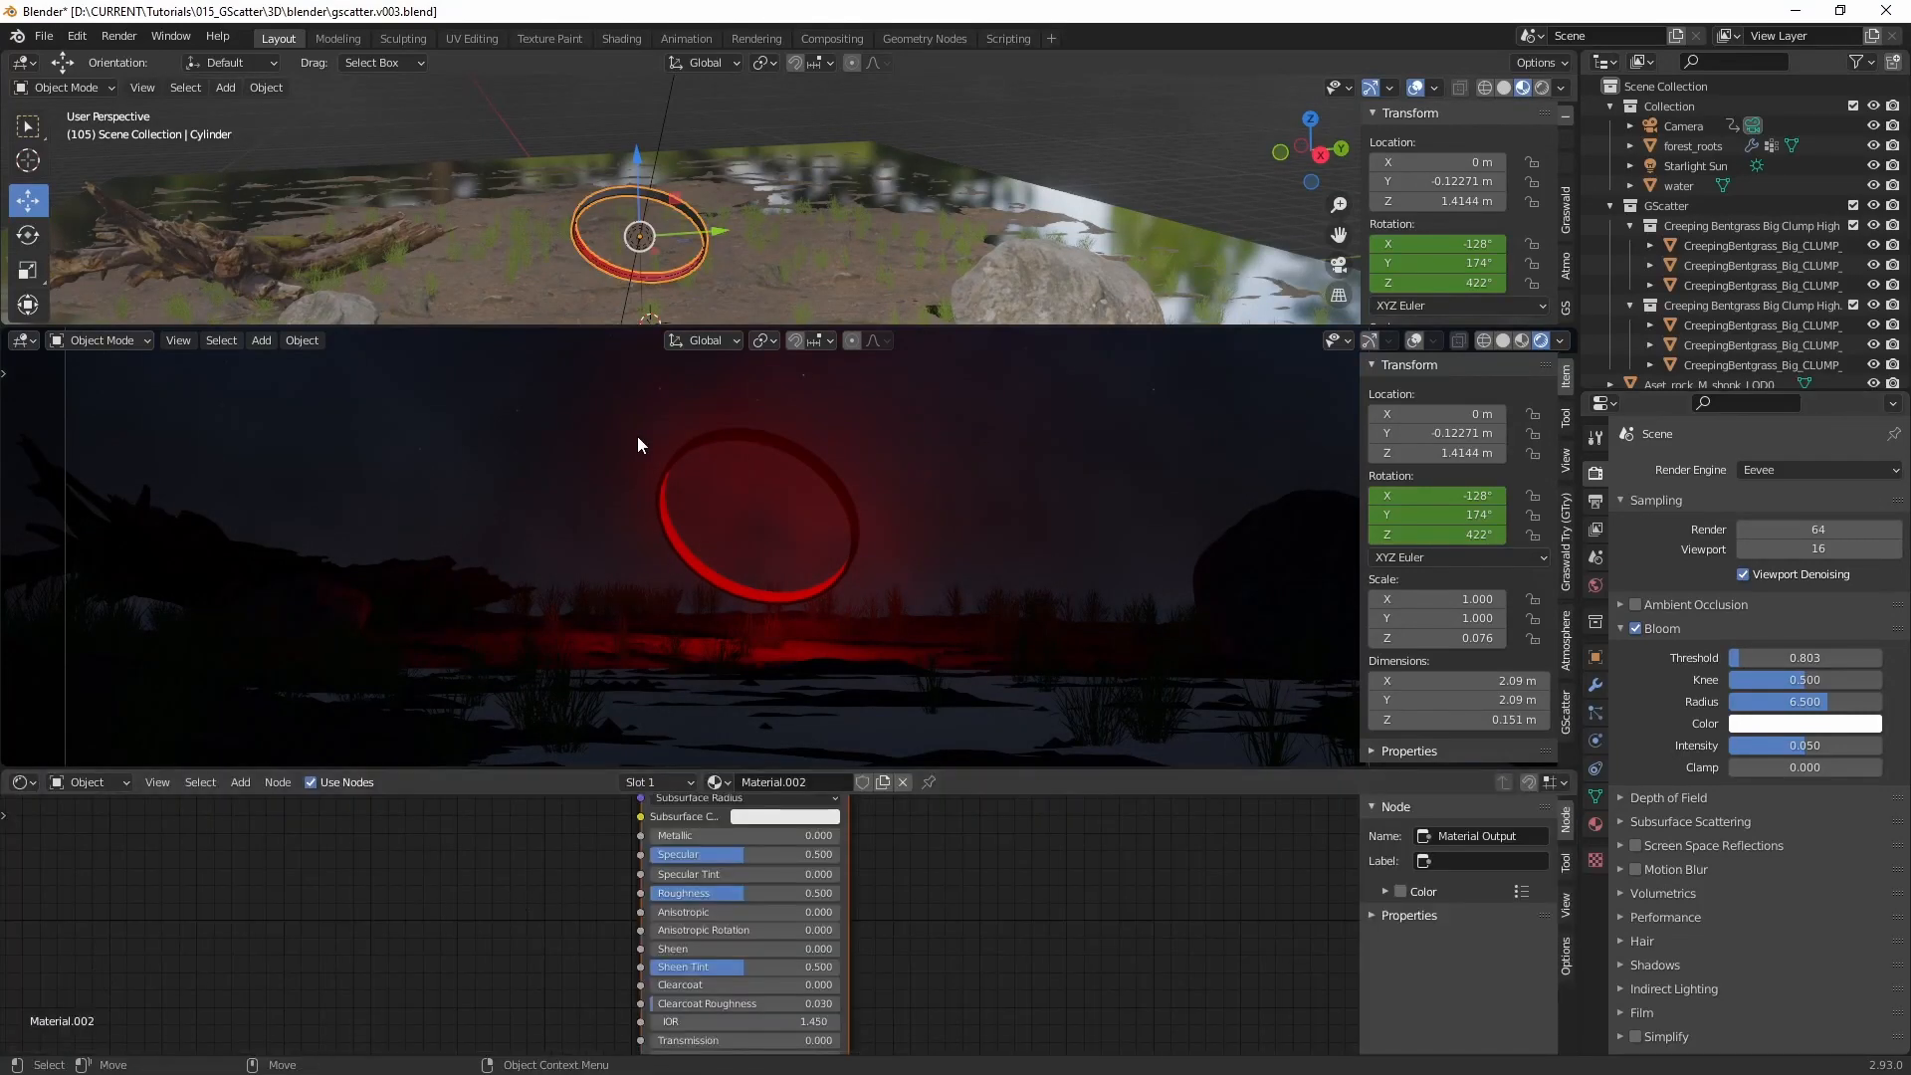
{"action": "left_click", "coordinate": [1597, 822]}
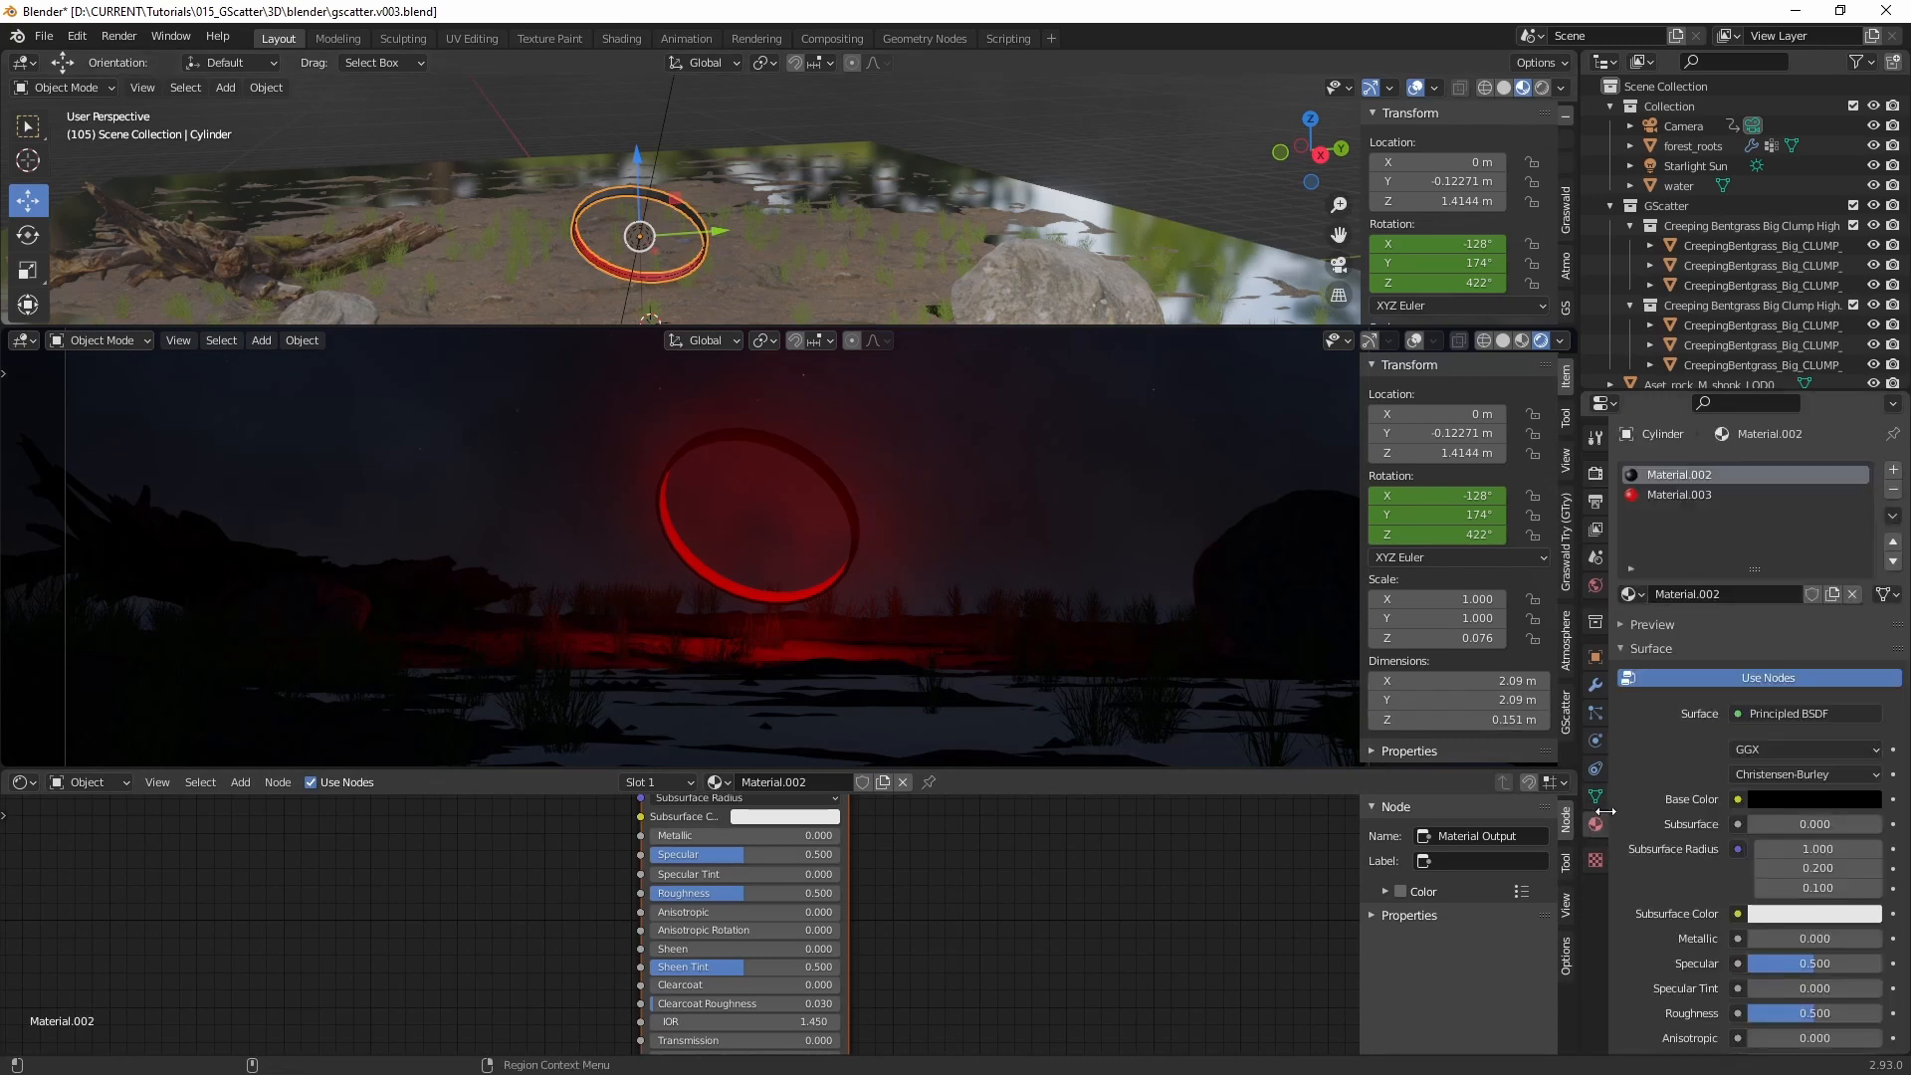
{"action": "left_click", "coordinate": [1678, 499]}
{"action": "left_click", "coordinate": [21, 783]}
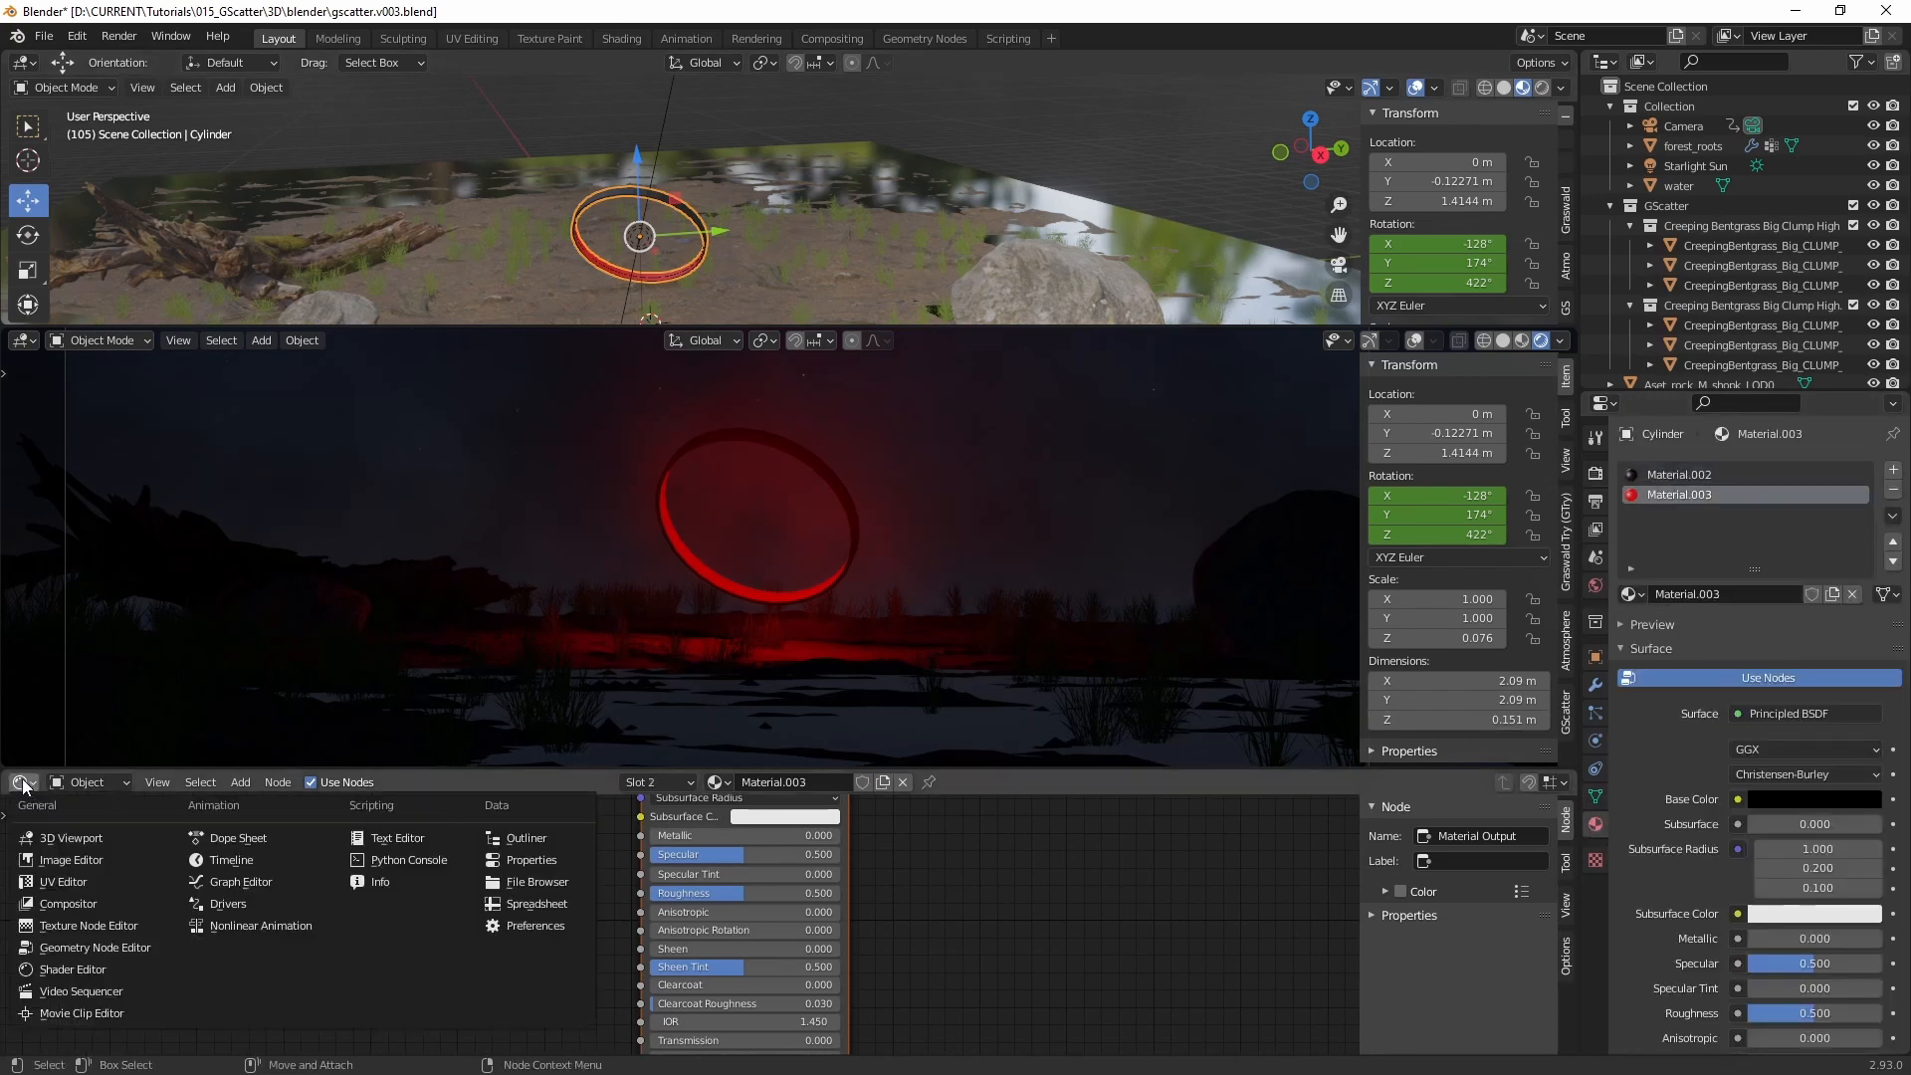
{"action": "left_click", "coordinate": [23, 784]}
{"action": "middle_click_drag", "start_coordinate": [514, 894], "coordinate": [491, 712]}
Step: Set the Emission Strength of Material.003's shader to 5
{"action": "left_click", "coordinate": [717, 911]}
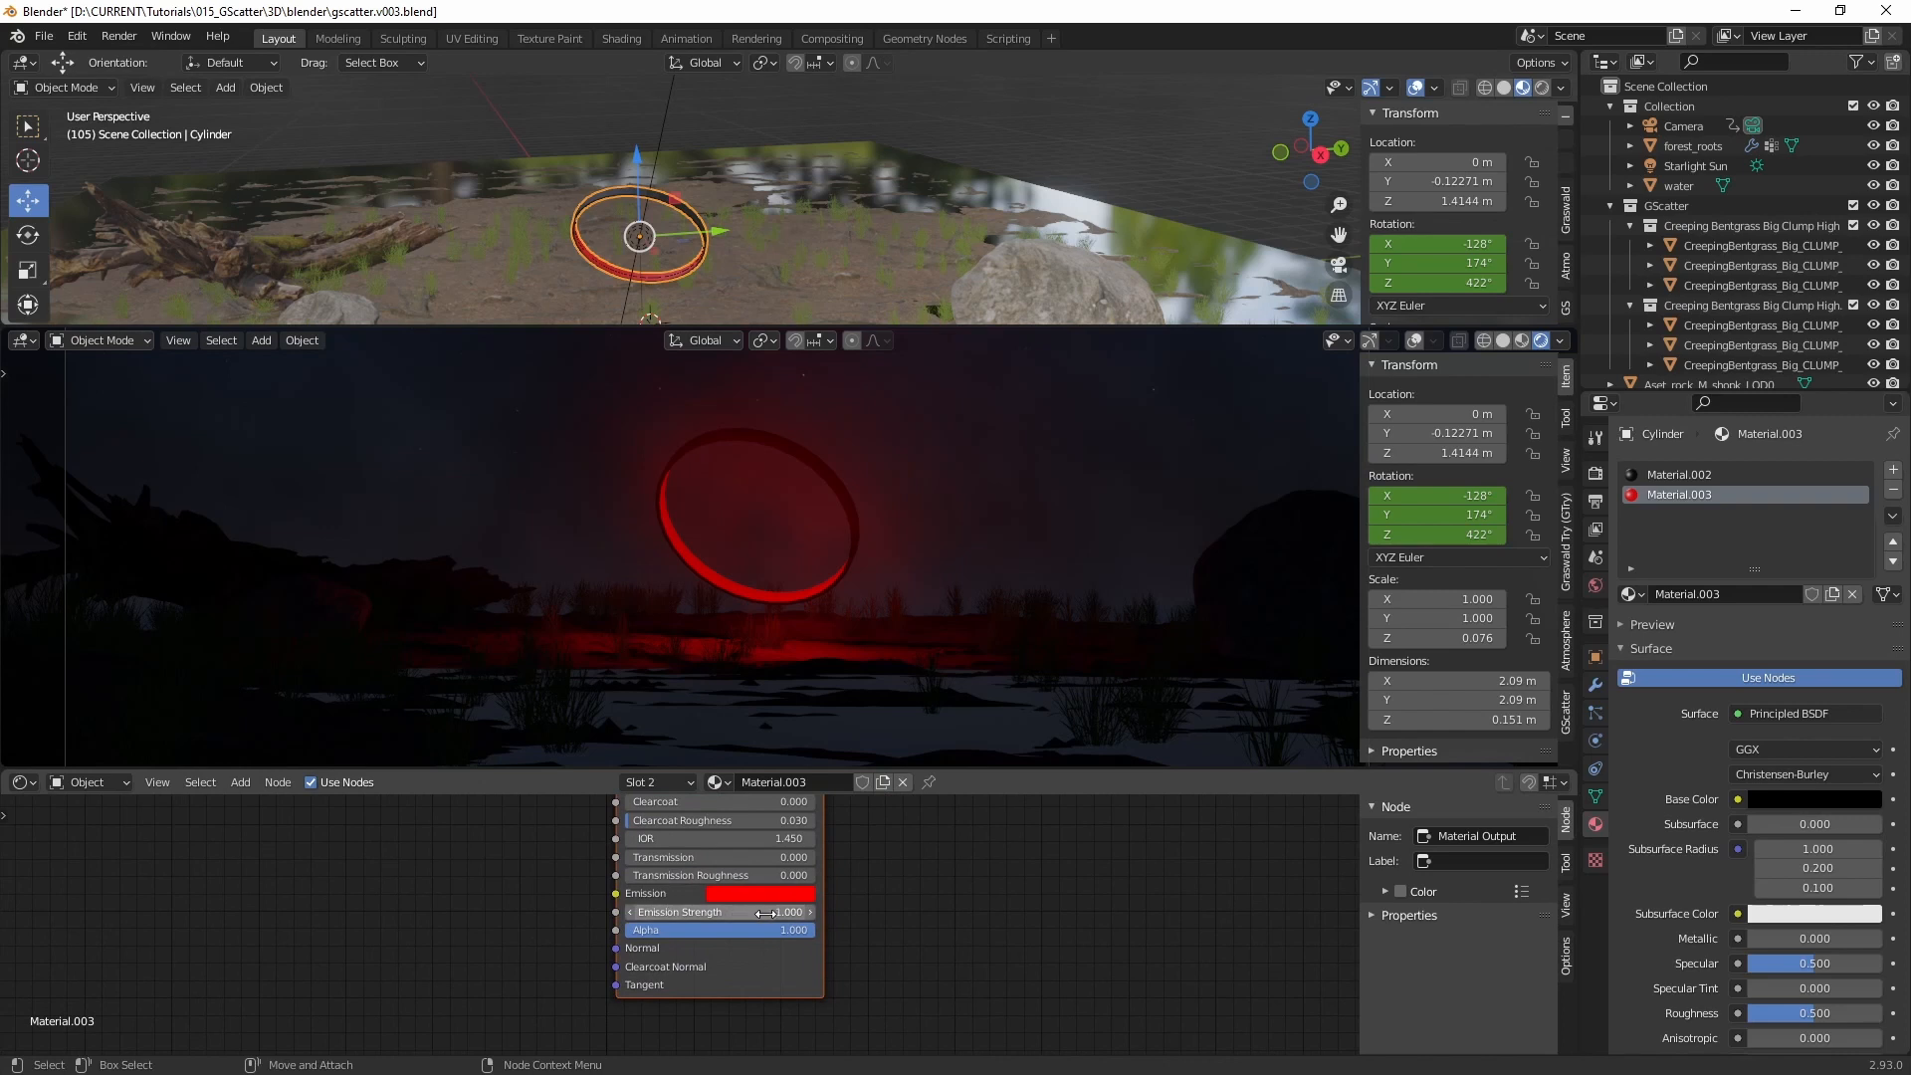
{"action": "type", "text": "1.0"}
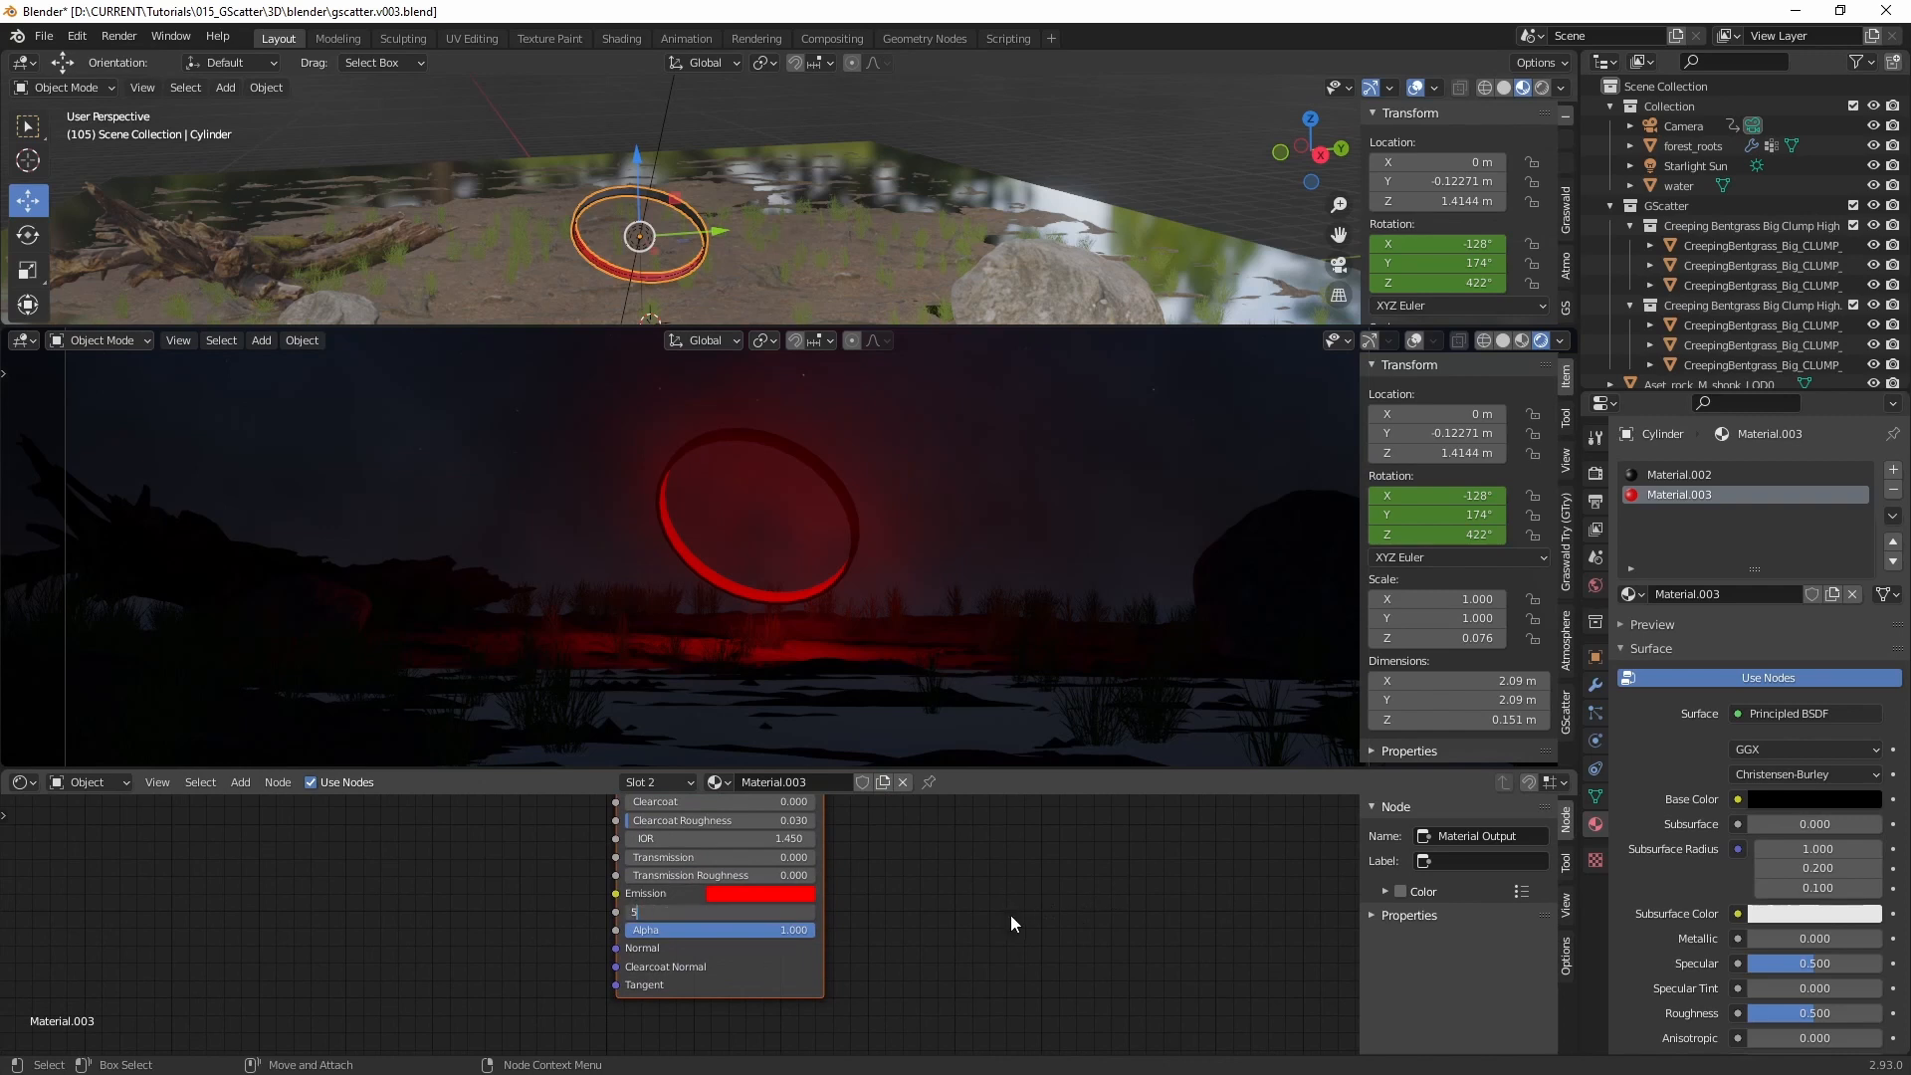
{"action": "key", "text": "Return"}
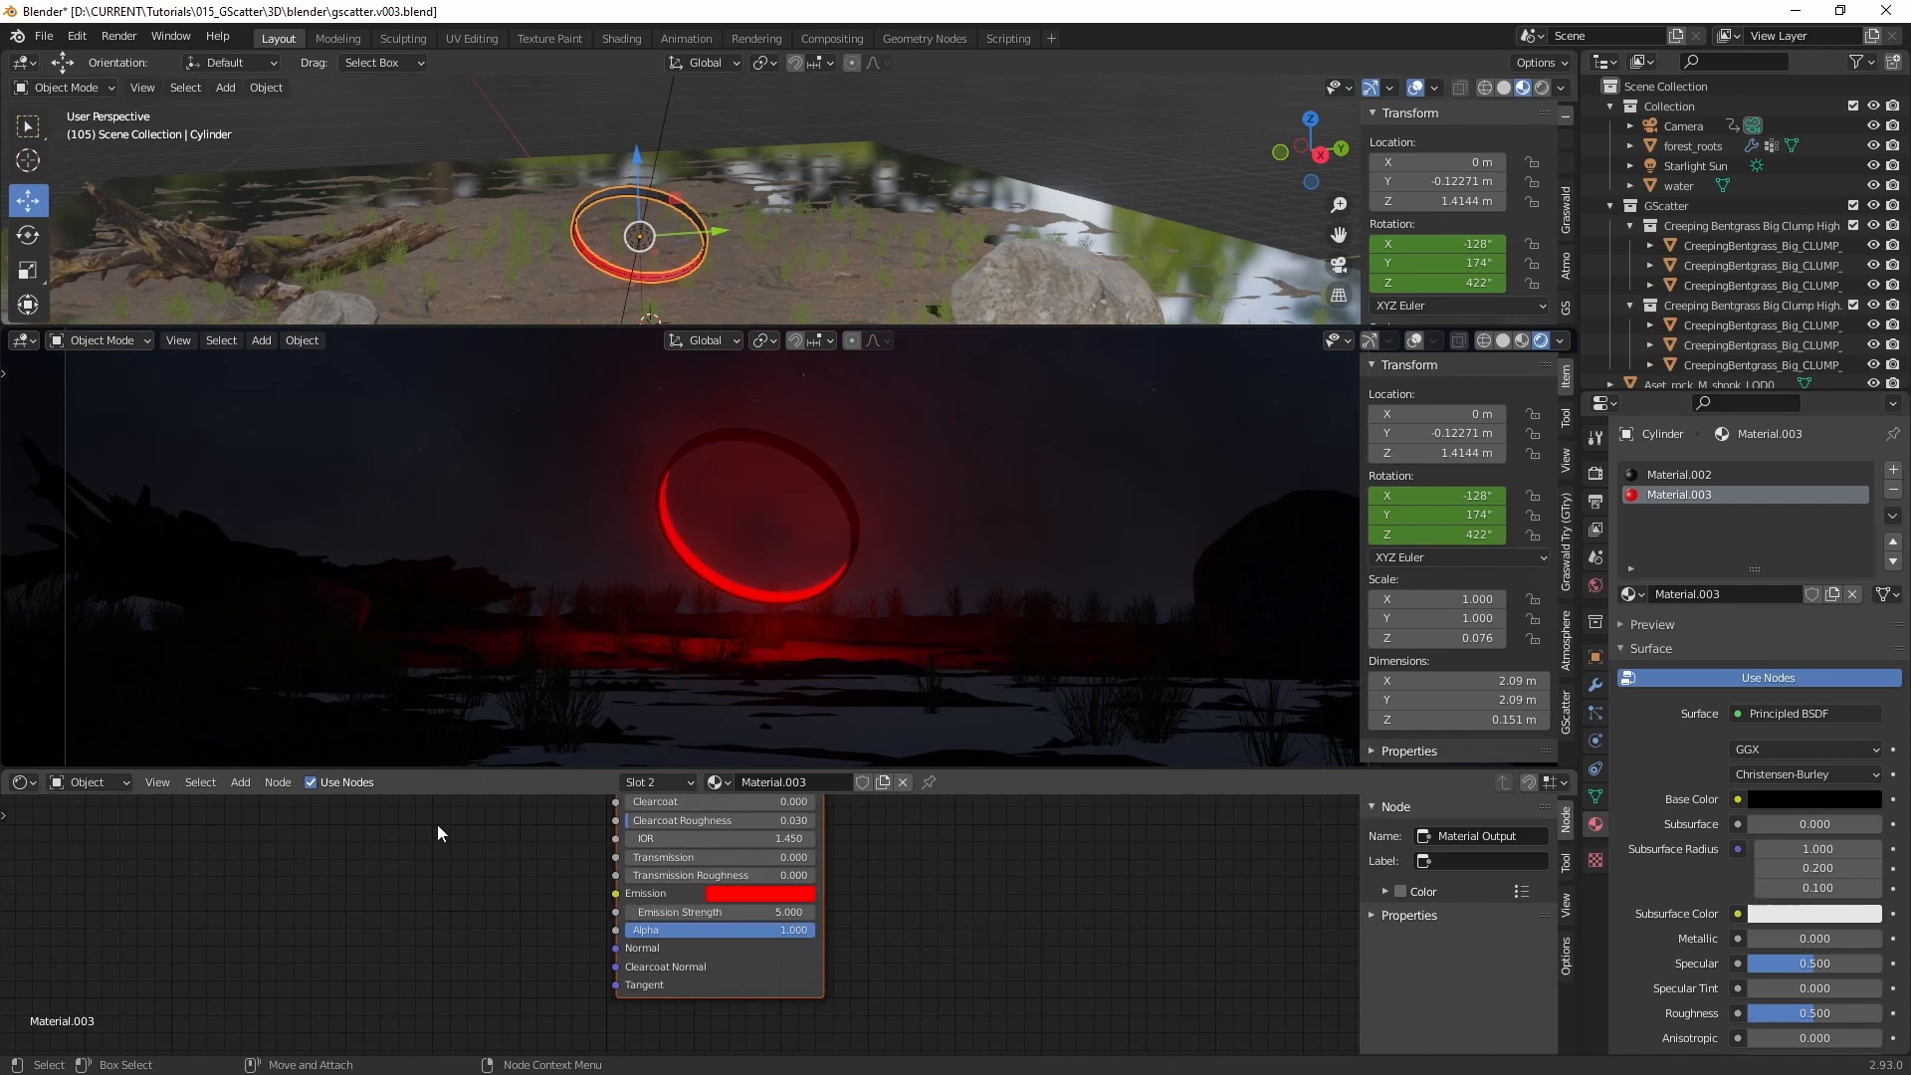
Step: Try an Emission Strength of 10 on the ring's red material and return it to 5
{"action": "left_click", "coordinate": [789, 912]}
{"action": "type", "text": "10"}
{"action": "key", "text": "Return"}
{"action": "left_click", "coordinate": [749, 914]}
{"action": "type", "text": "5"}
Step: Enlarge the camera viewport, play the animation and replace the Shader Editor with the Timeline
{"action": "left_click_drag", "start_coordinate": [934, 320], "coordinate": [934, 154]}
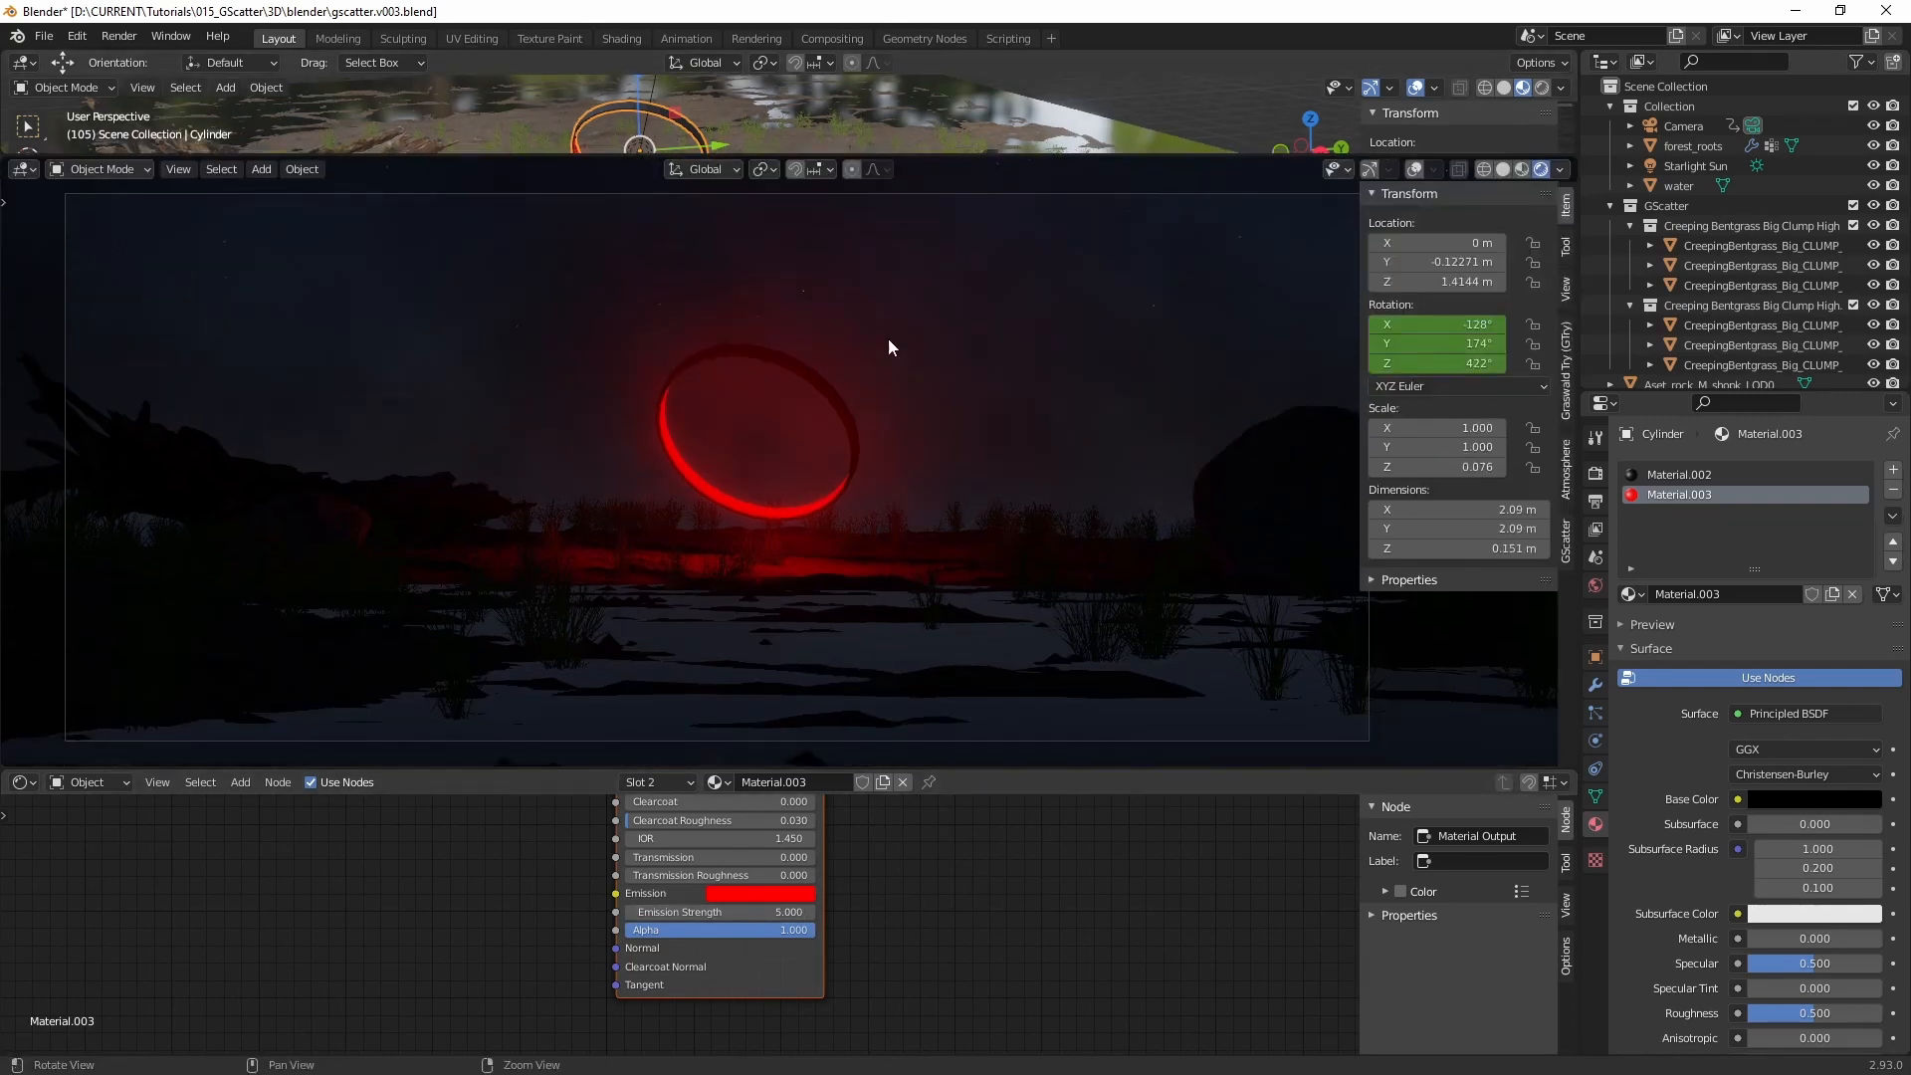
{"action": "scroll", "coordinate": [798, 464], "scroll_direction": "down", "scroll_amount": 2}
{"action": "scroll", "coordinate": [839, 380], "scroll_direction": "up", "scroll_amount": 2}
{"action": "key", "text": "space"}
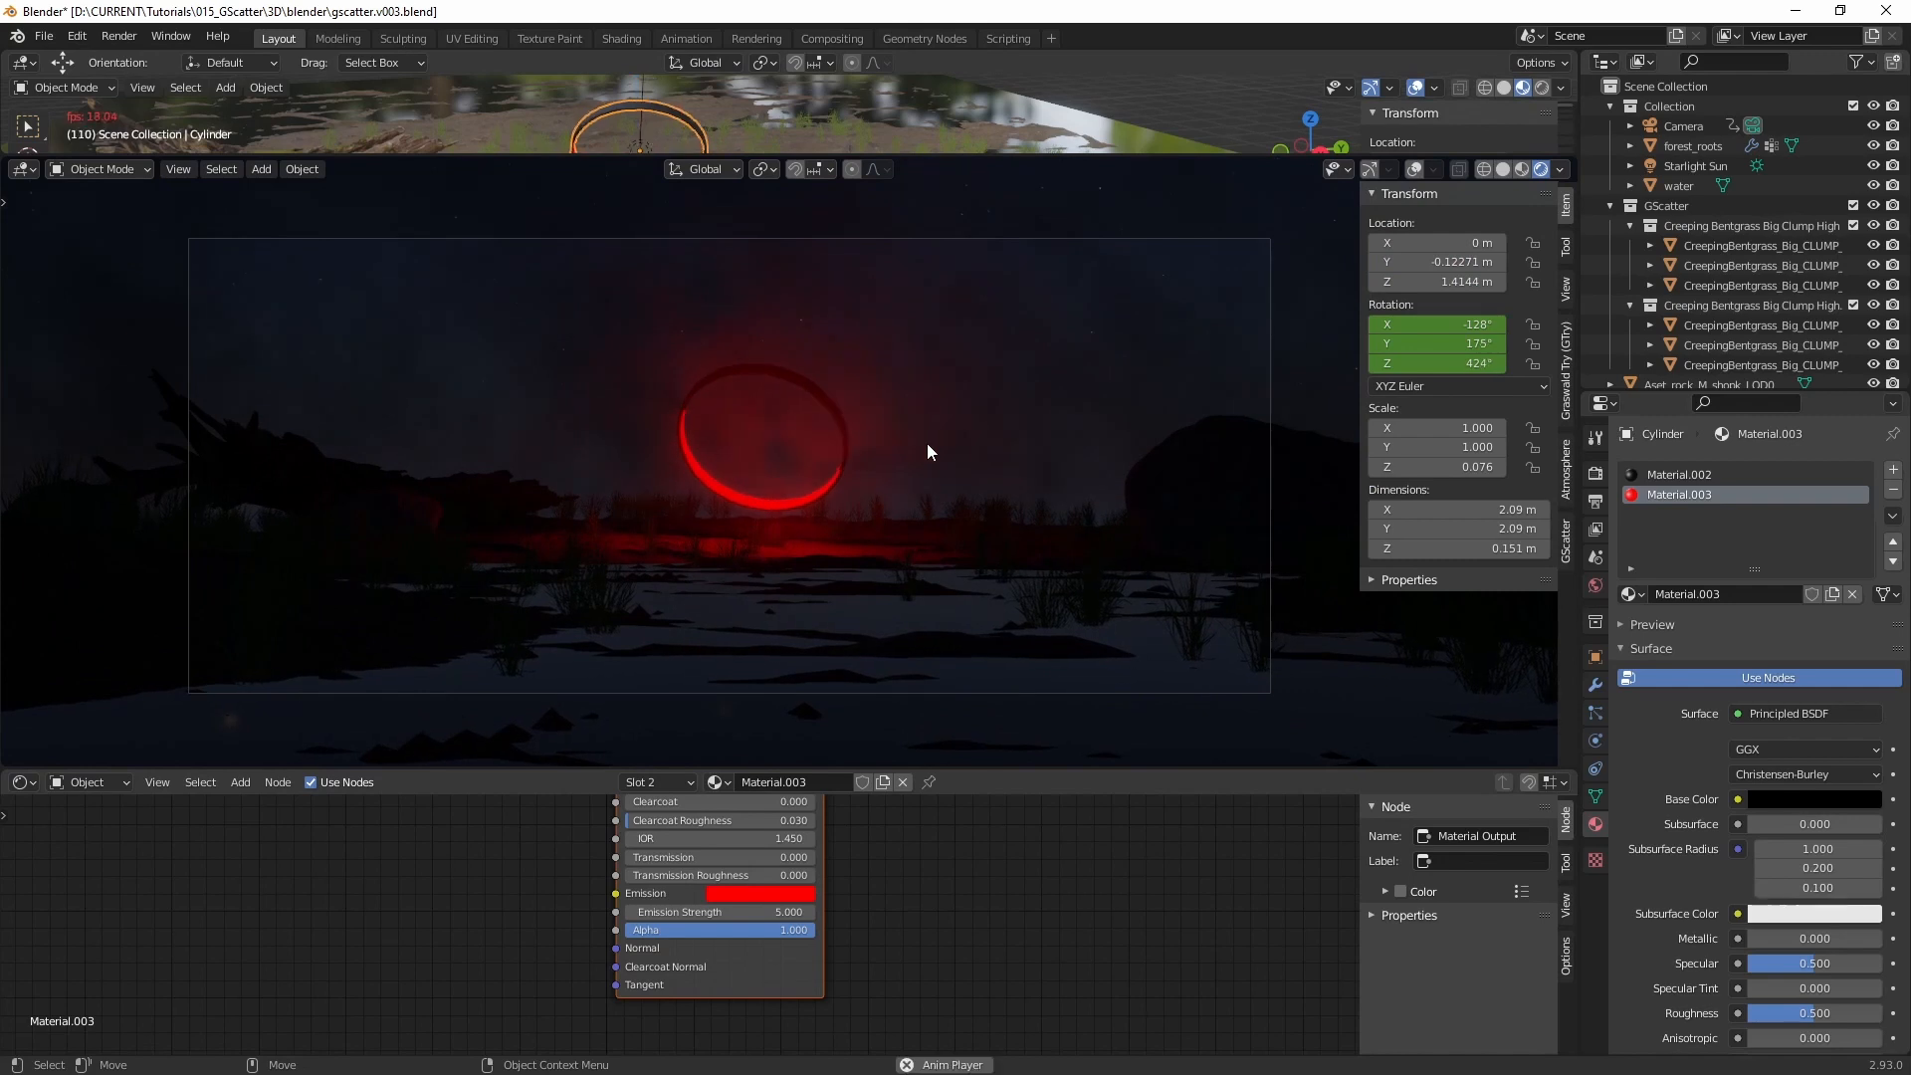
{"action": "left_click", "coordinate": [24, 783]}
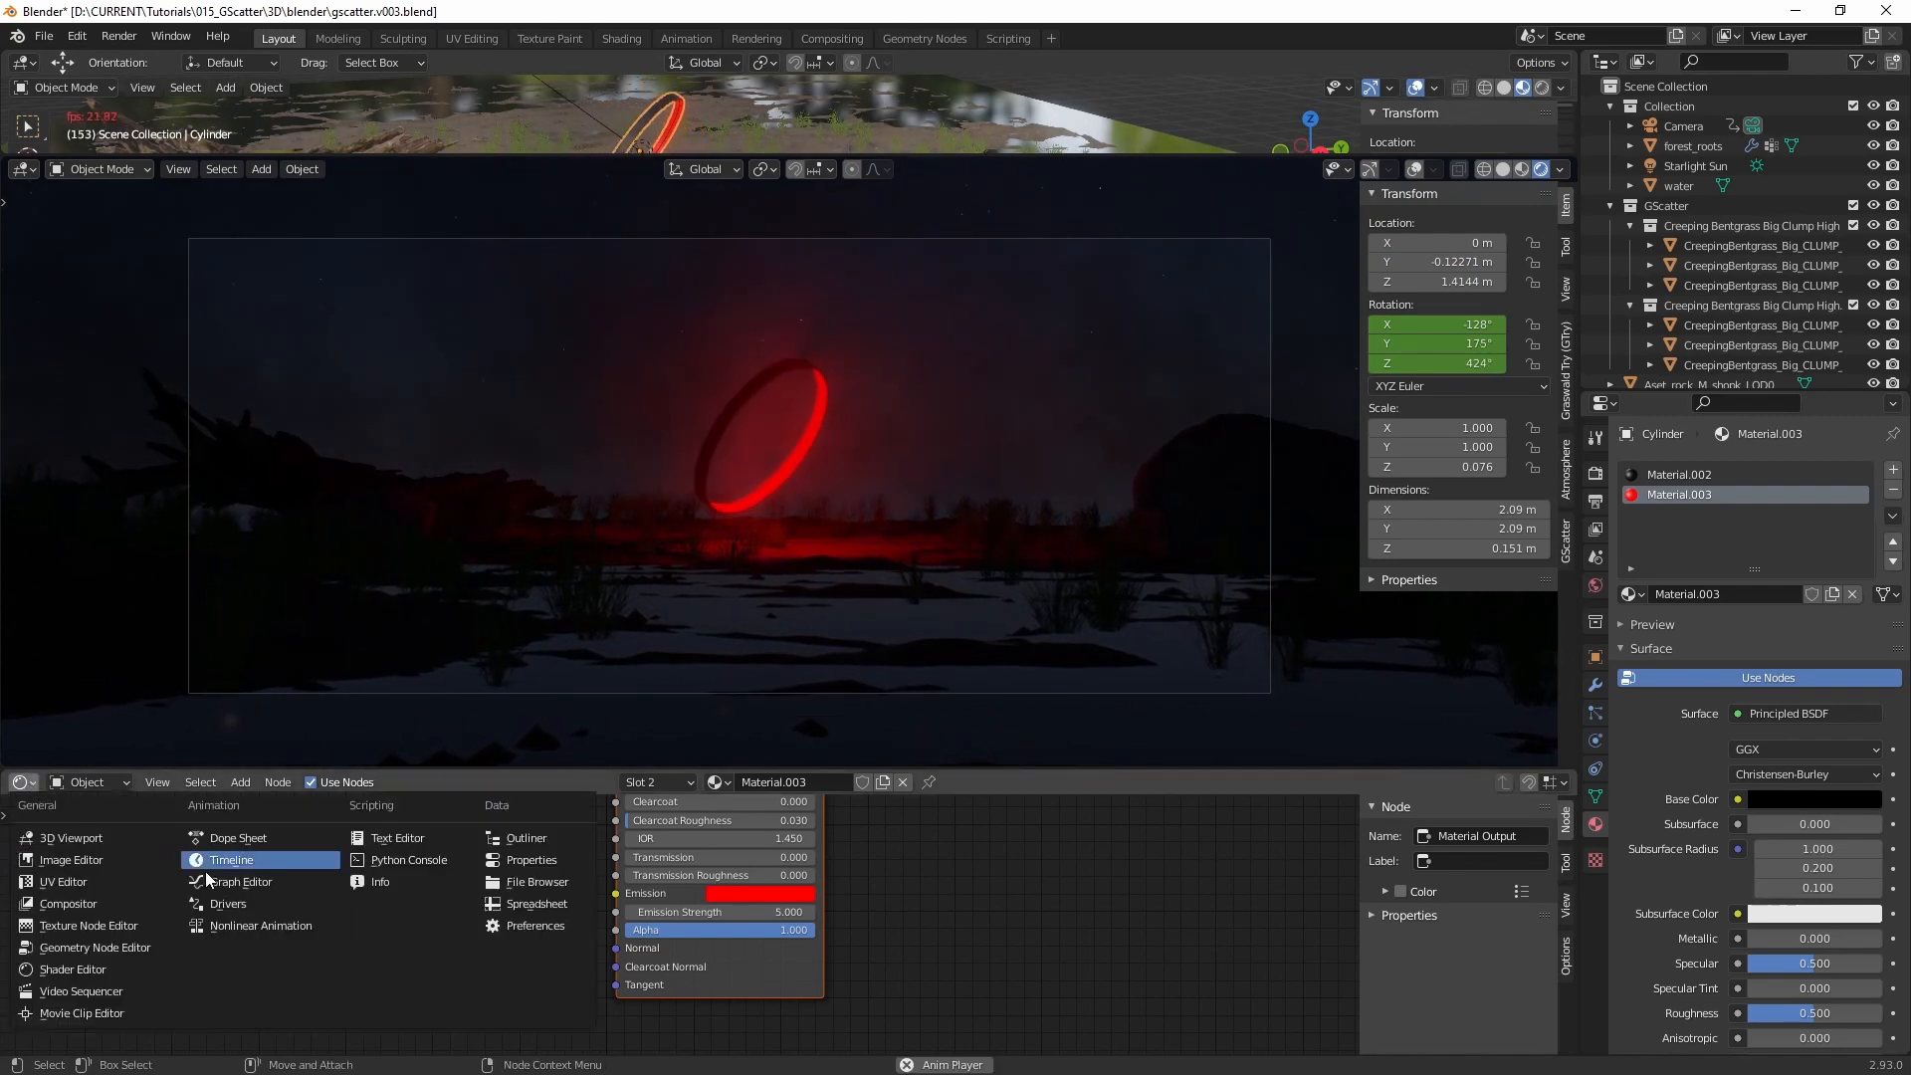
{"action": "left_click", "coordinate": [231, 859]}
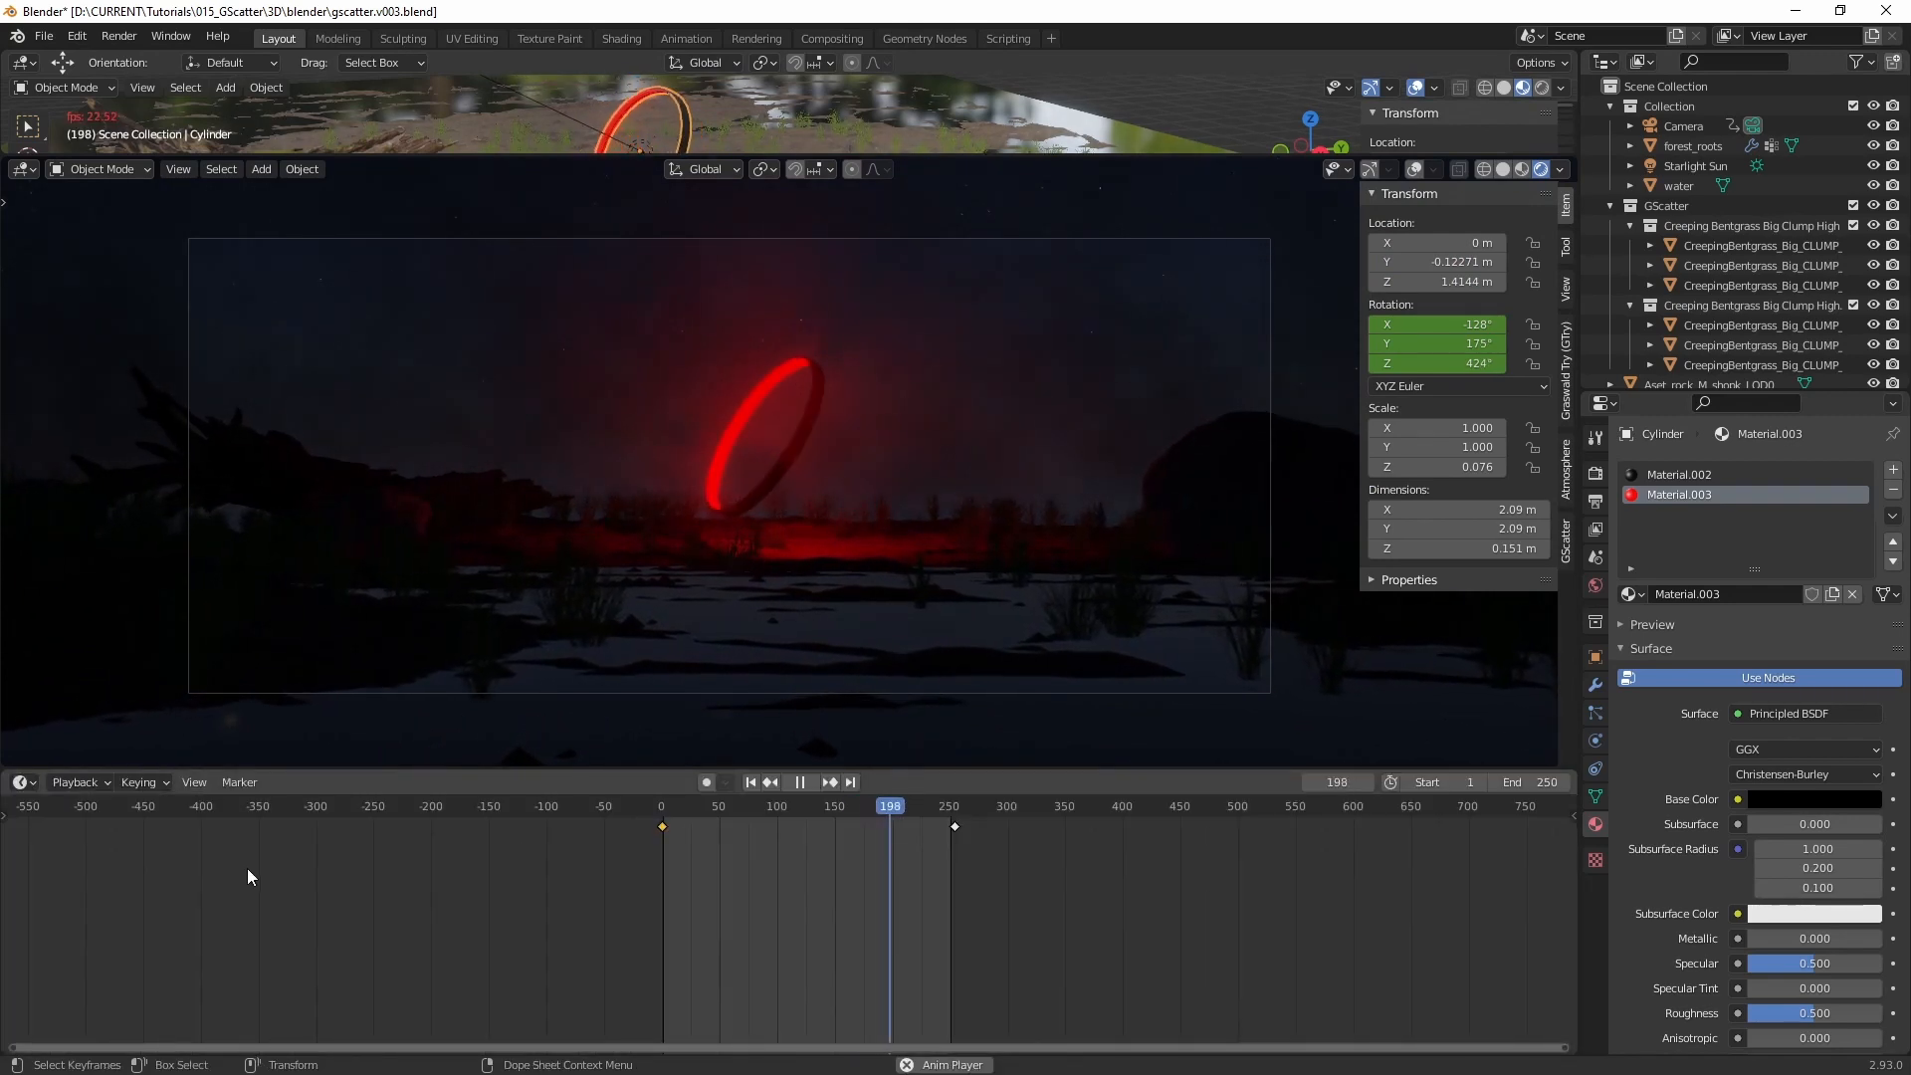